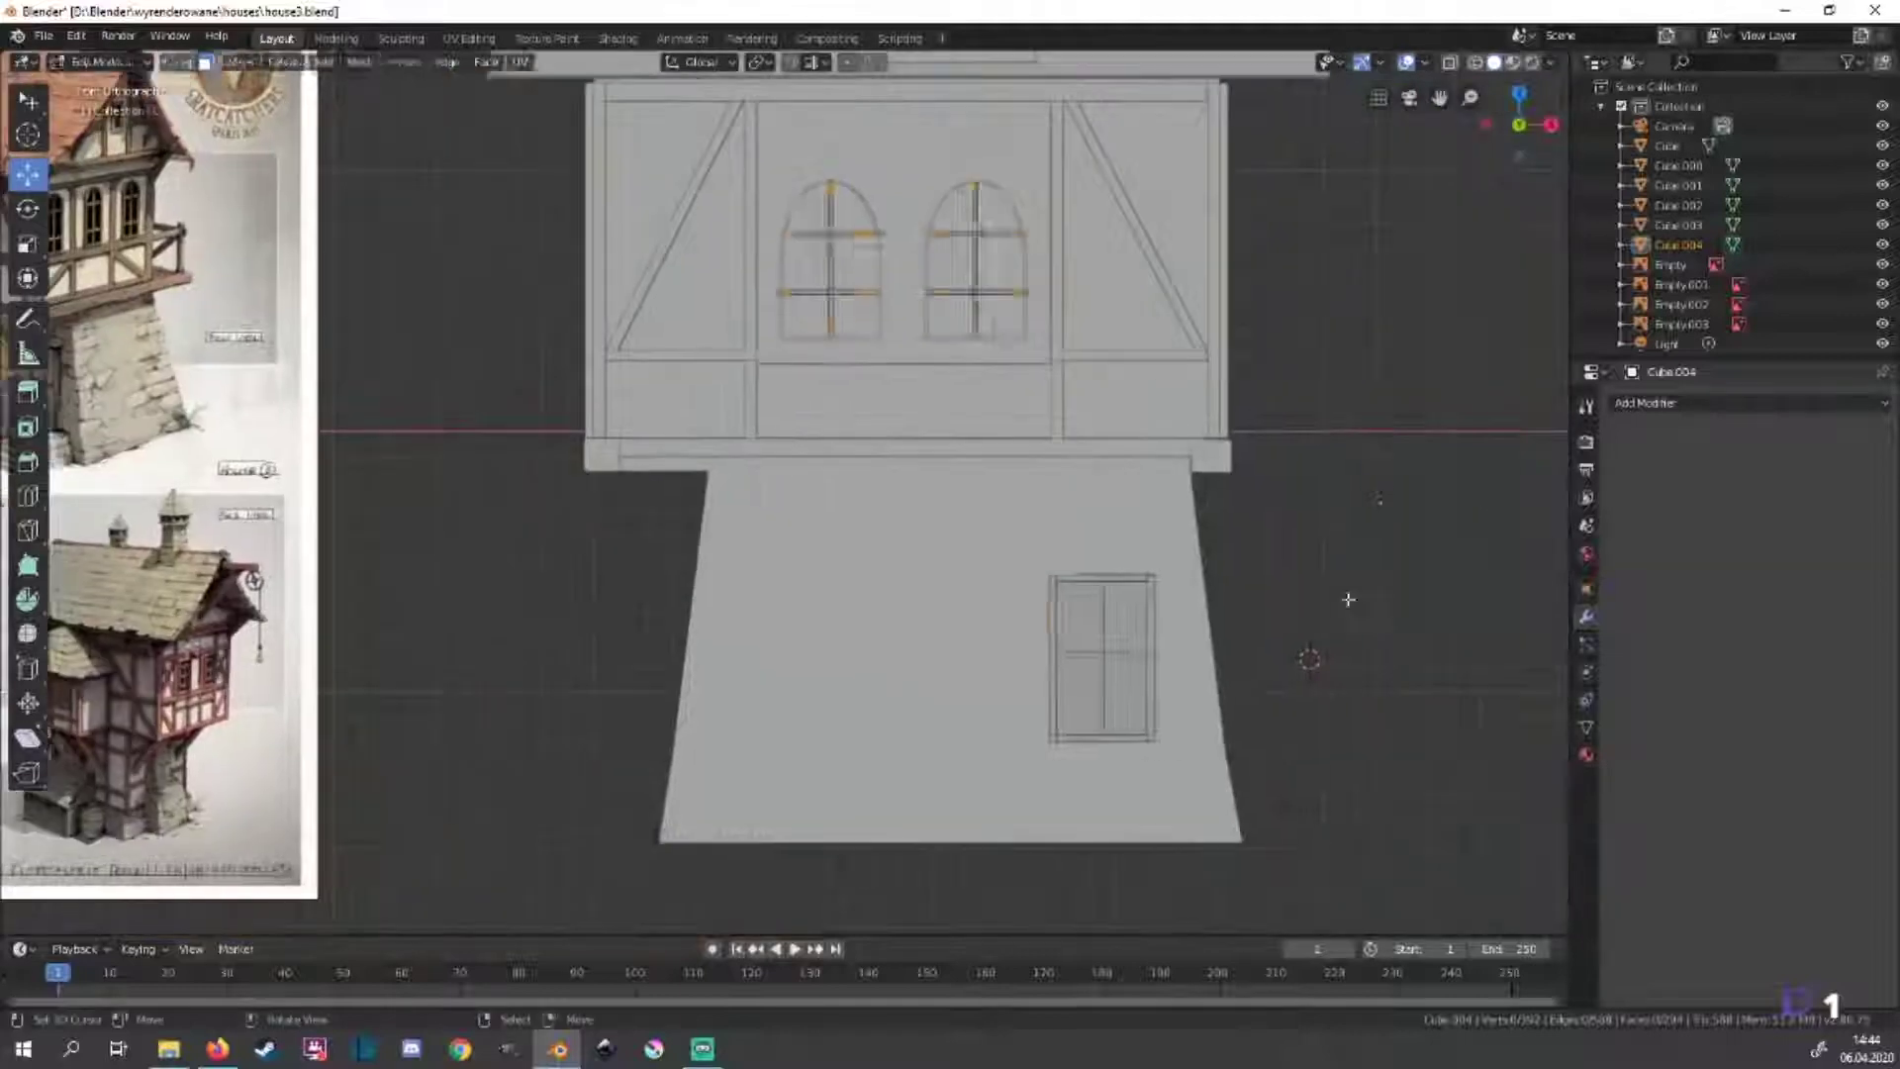
Add a cube, shrink it, and place it at the house's base just below the door.
key("shift+a")
left_click(1484, 645)
scroll(1439, 697, "down", 2)
key("s")
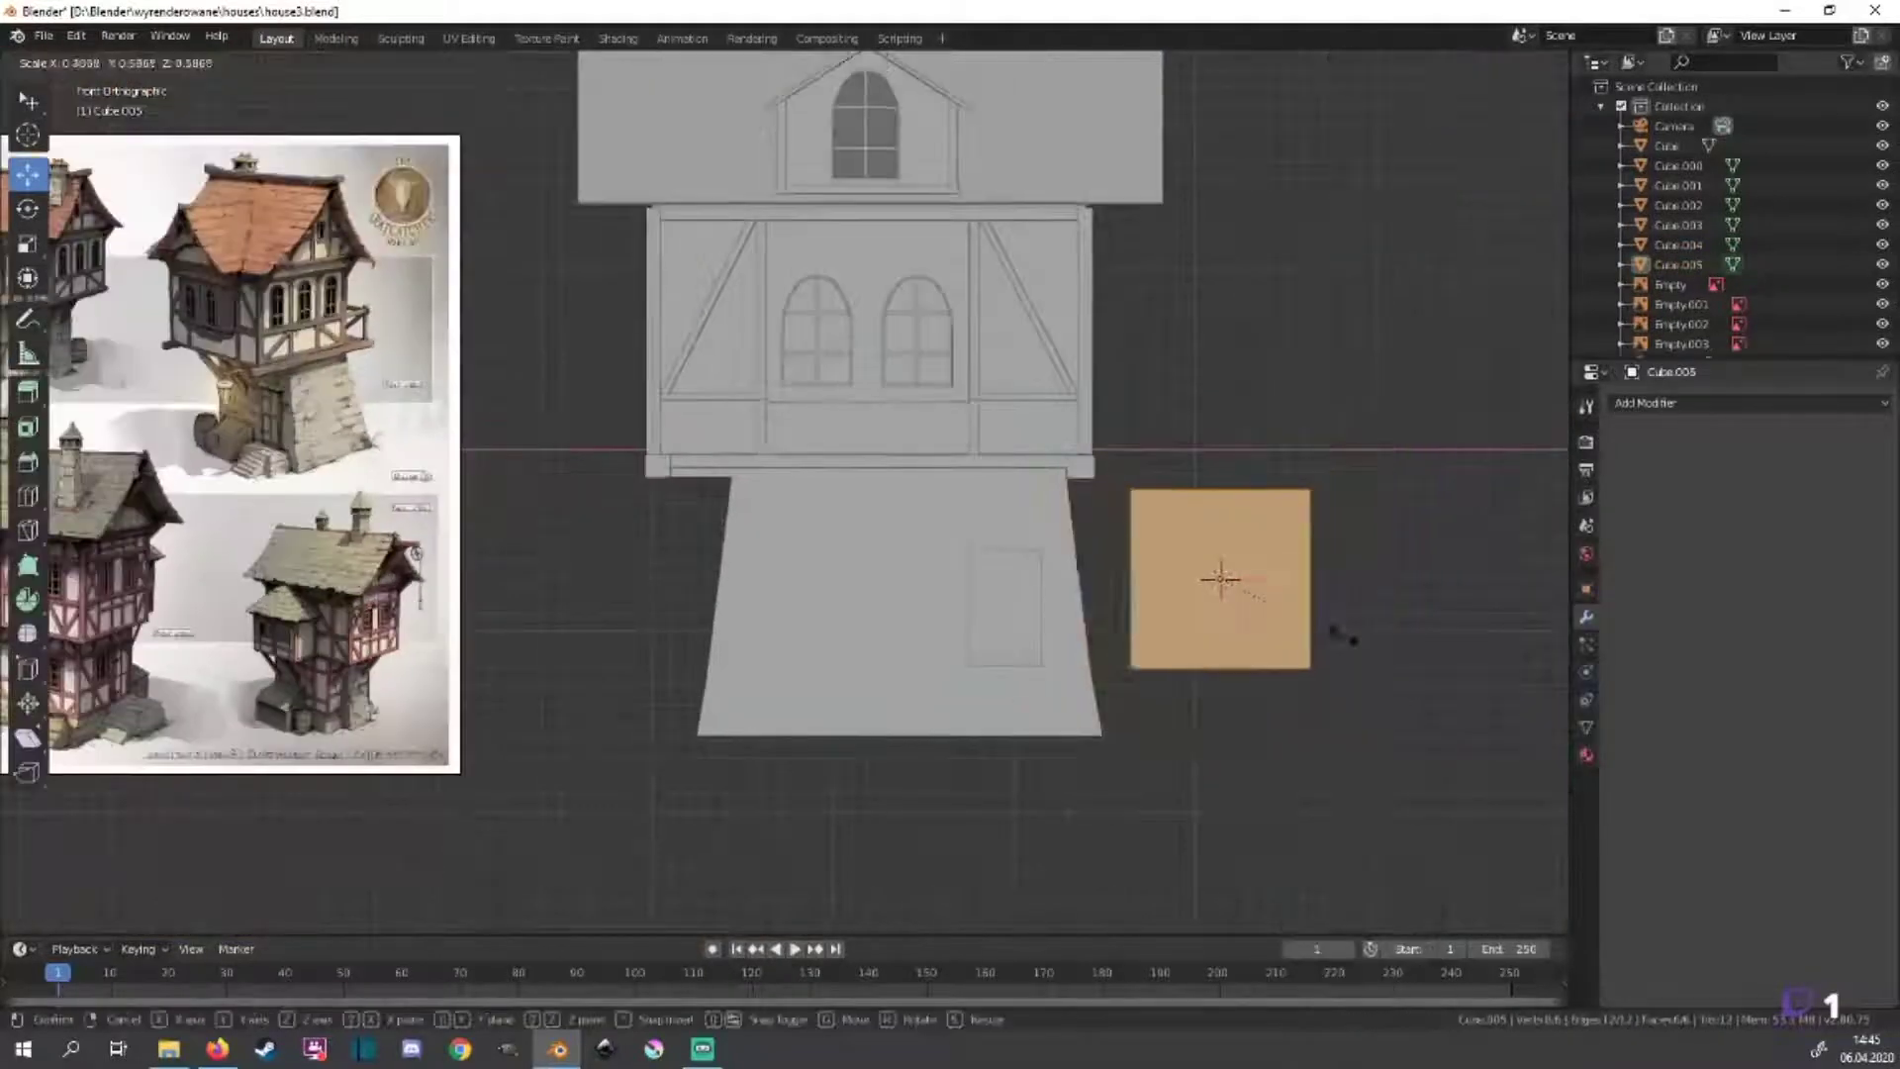
key("g")
middle_click_drag(1178, 755, 1027, 772)
key("z")
left_click(1138, 764)
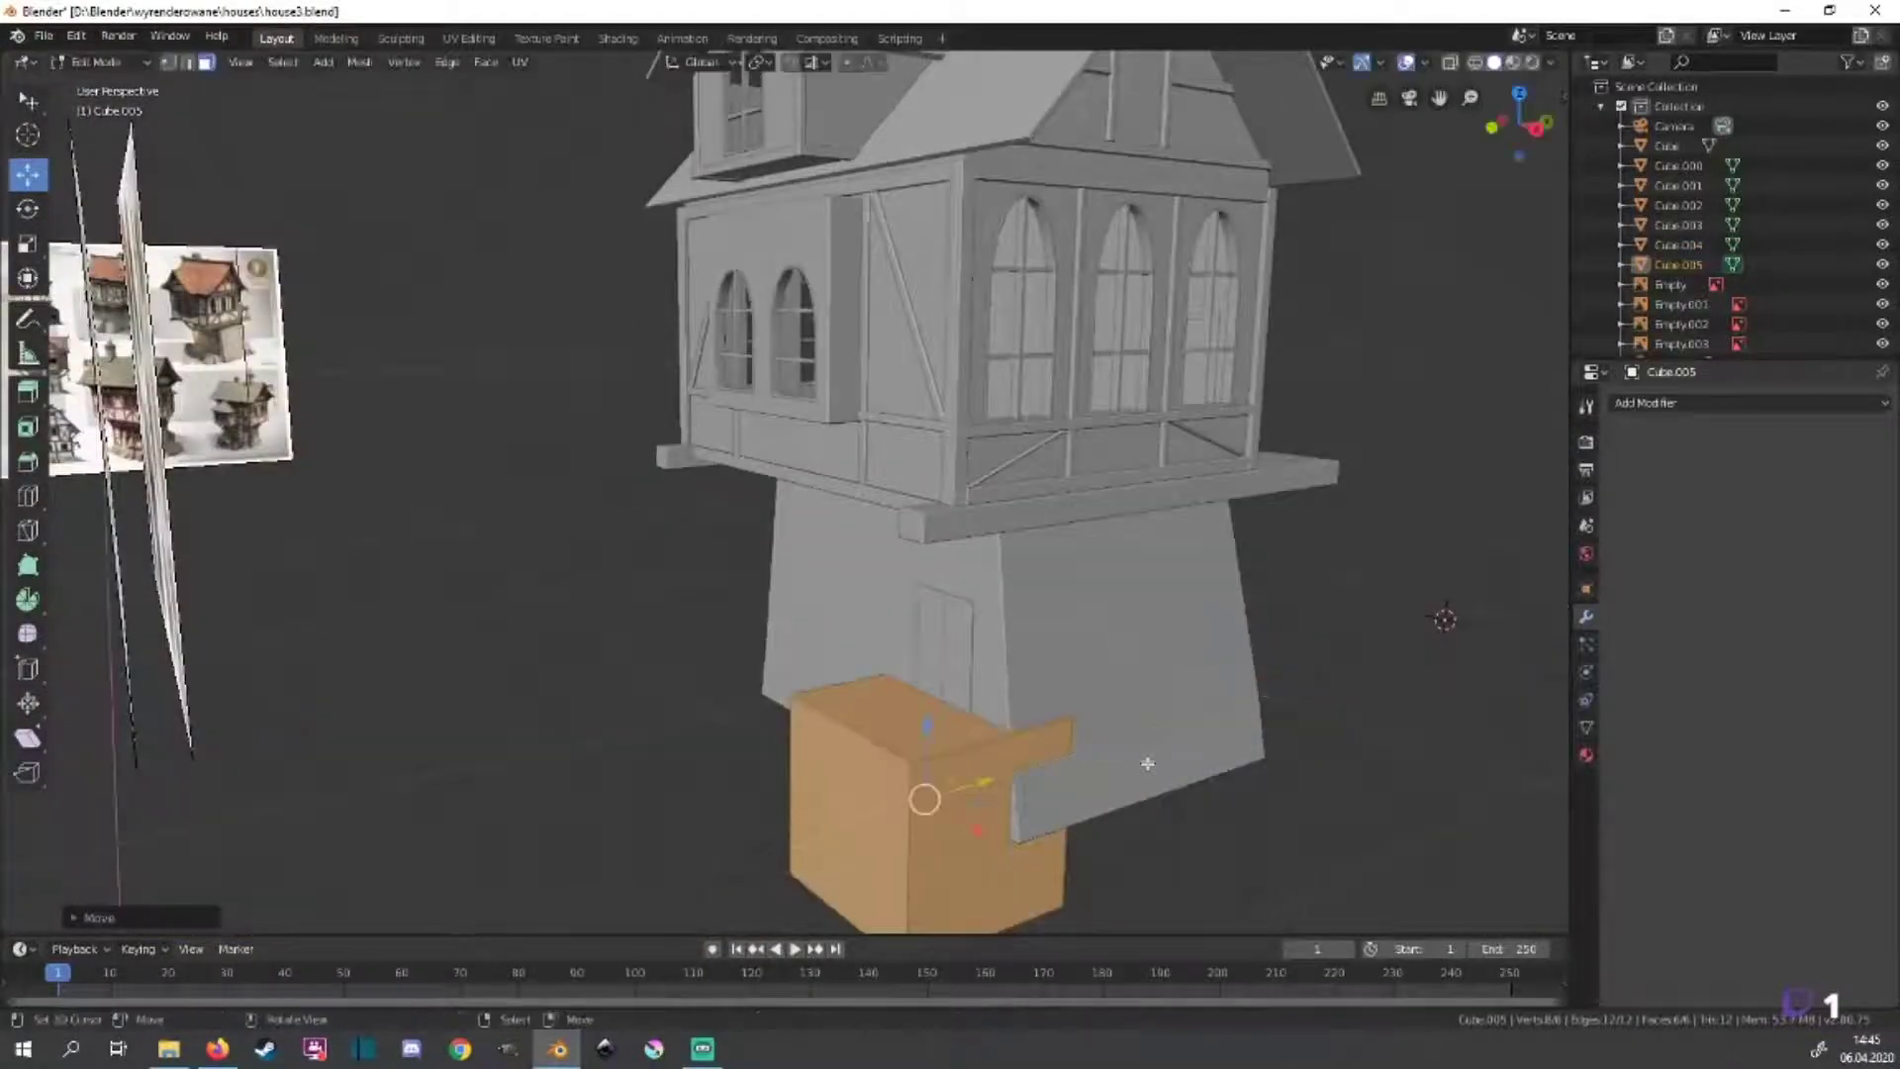
key("KP_1")
In Edit Mode, narrow the cube along the X axis.
key("Tab")
middle_click_drag(1162, 762, 1163, 698, "shift")
scroll(1163, 697, "up", 4)
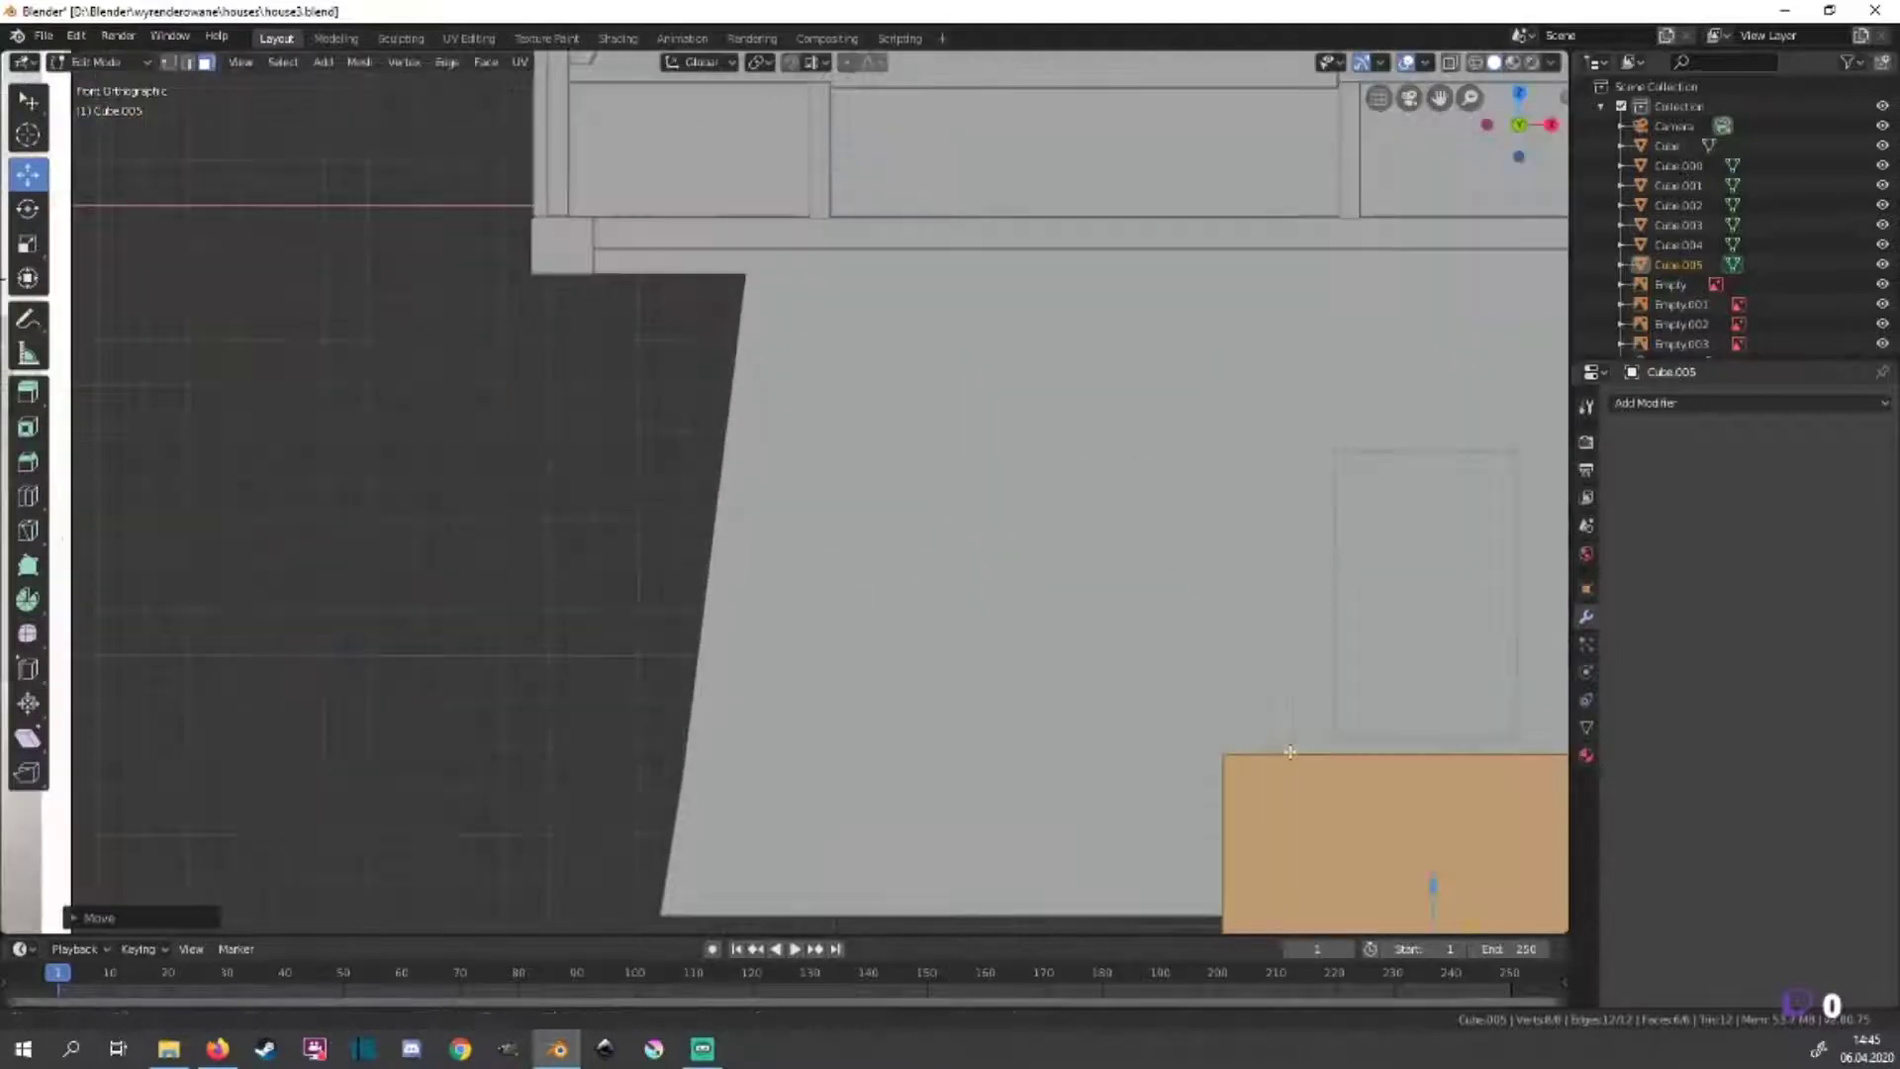
scroll(1088, 732, "up", 3)
key("g")
right_click(1053, 742)
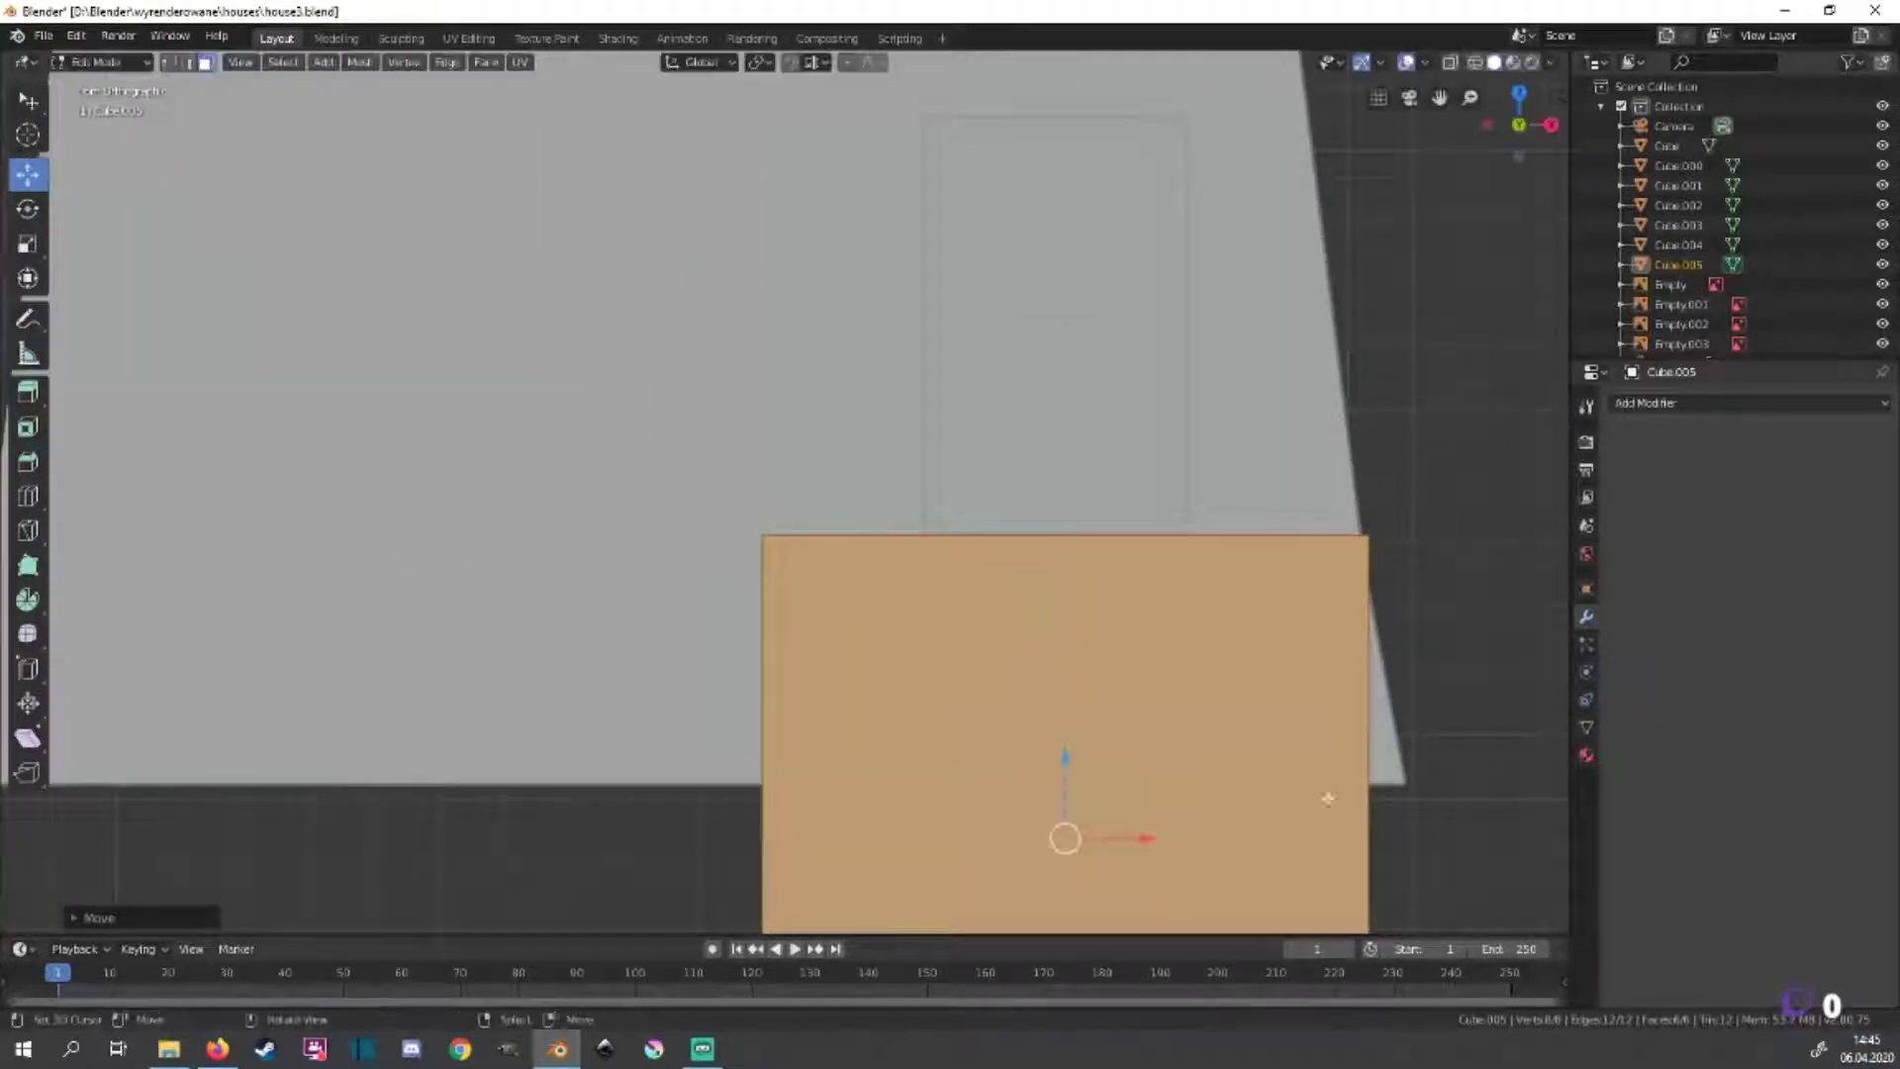
key("s")
key("x")
left_click(1230, 792)
scroll(1286, 555, "down", 5)
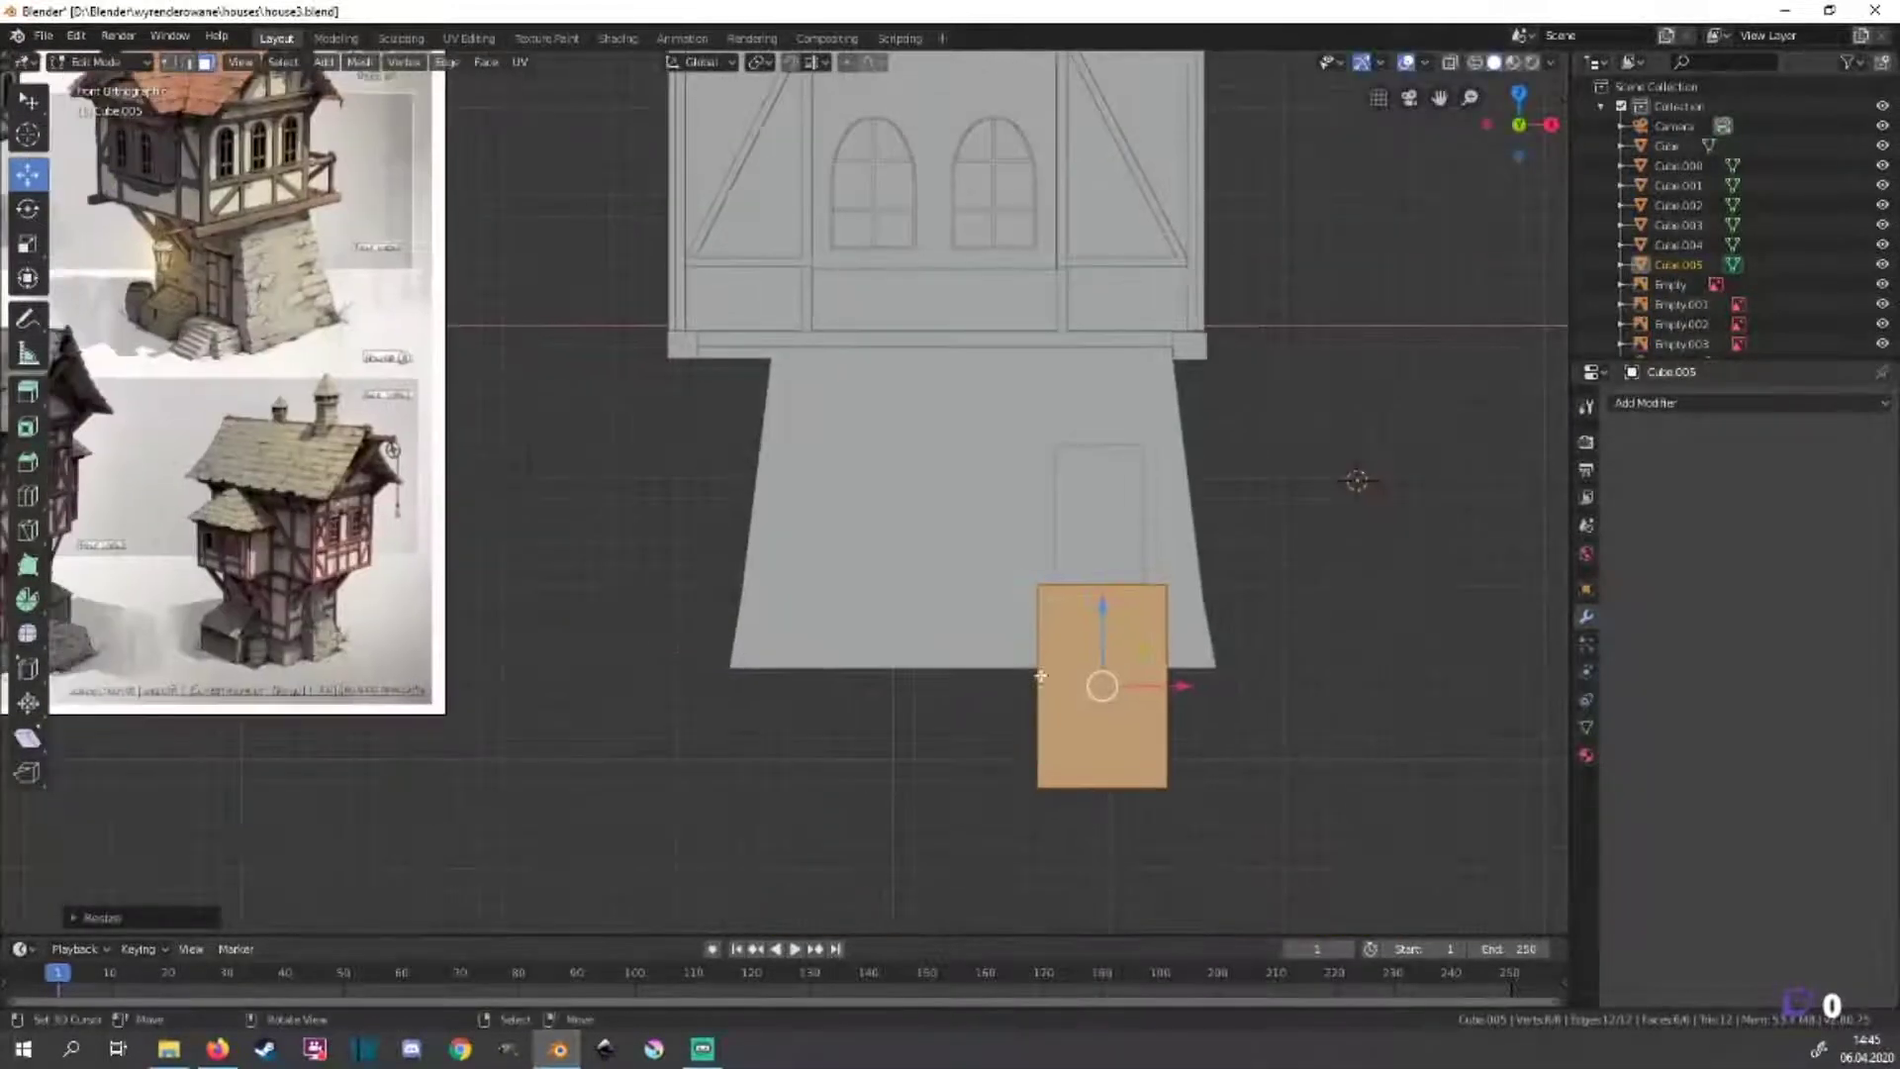
In wireframe view, select the cube's bottom face and move it to a new height.
key("z")
left_click(984, 757)
left_click_drag(997, 777, 1281, 819)
key("g")
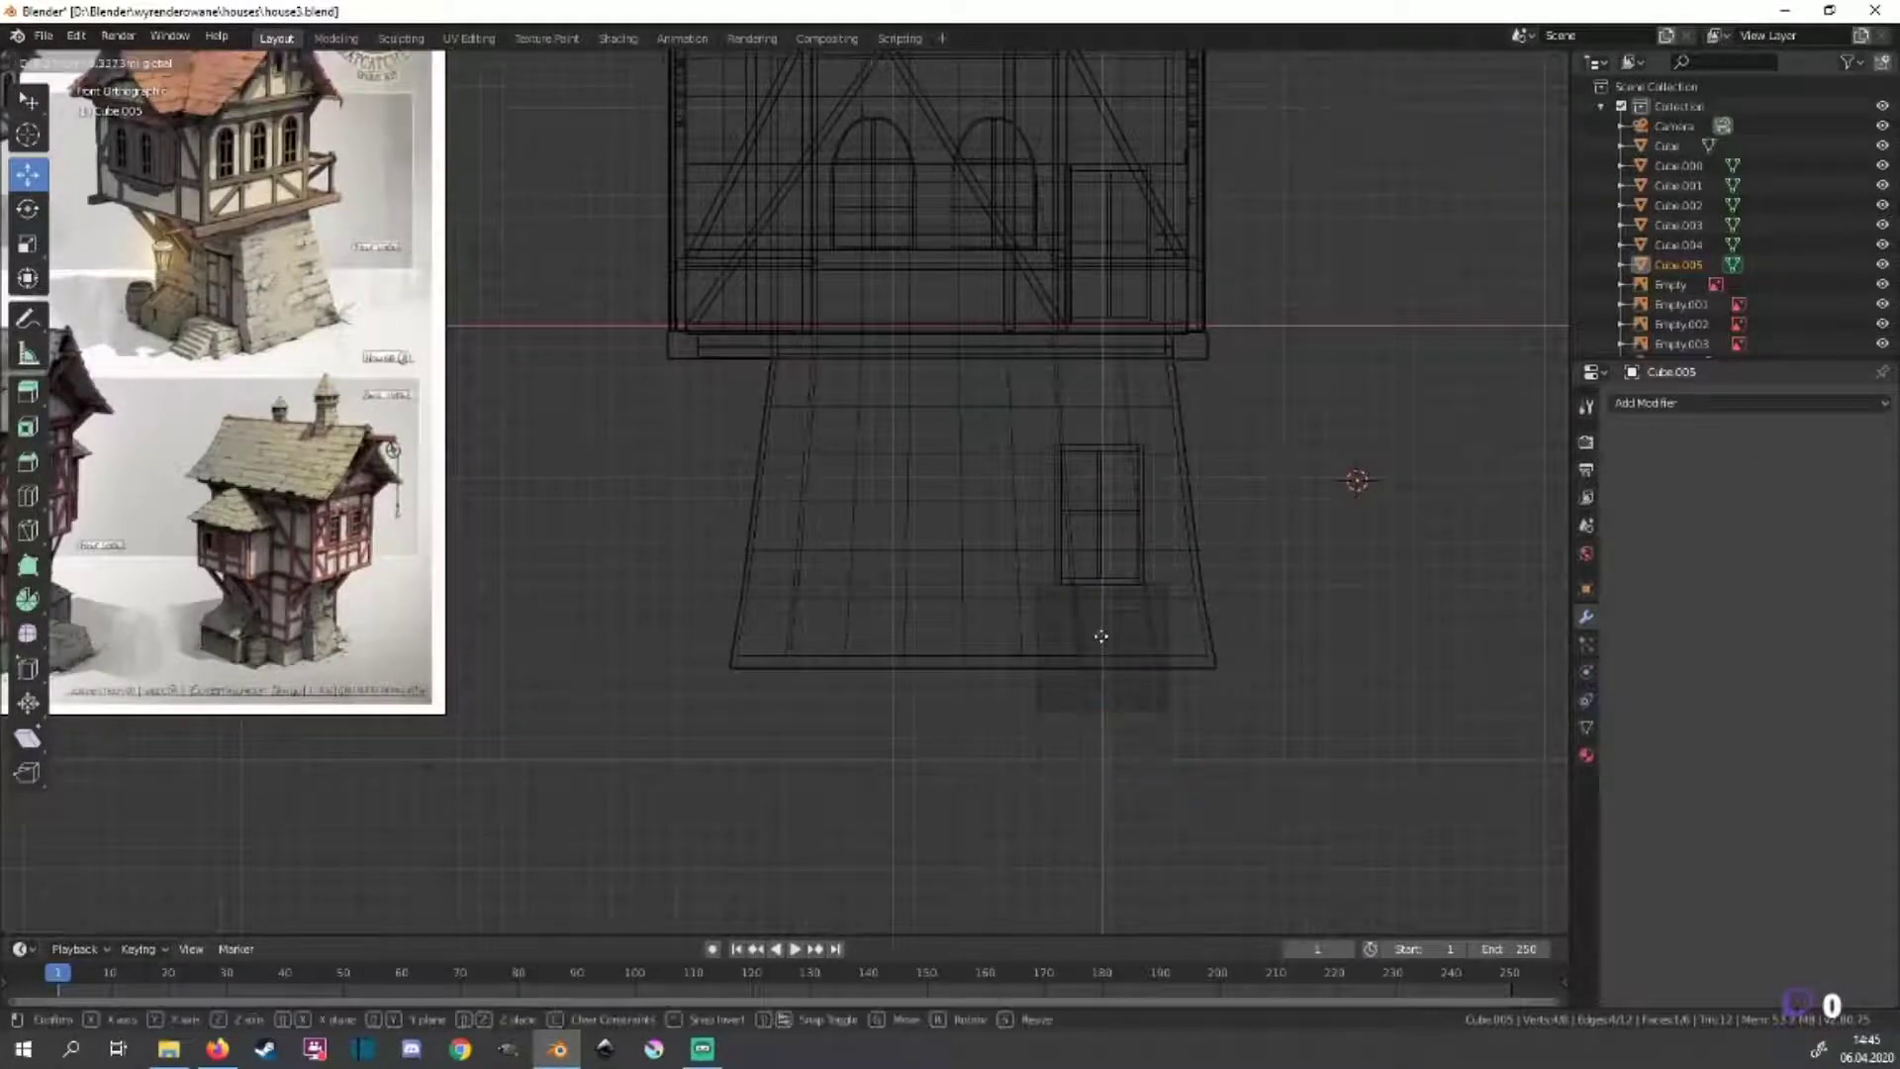
left_click(1105, 616)
Back in solid shading, push the cube's left face toward the house wall.
key("z")
left_click(1217, 719)
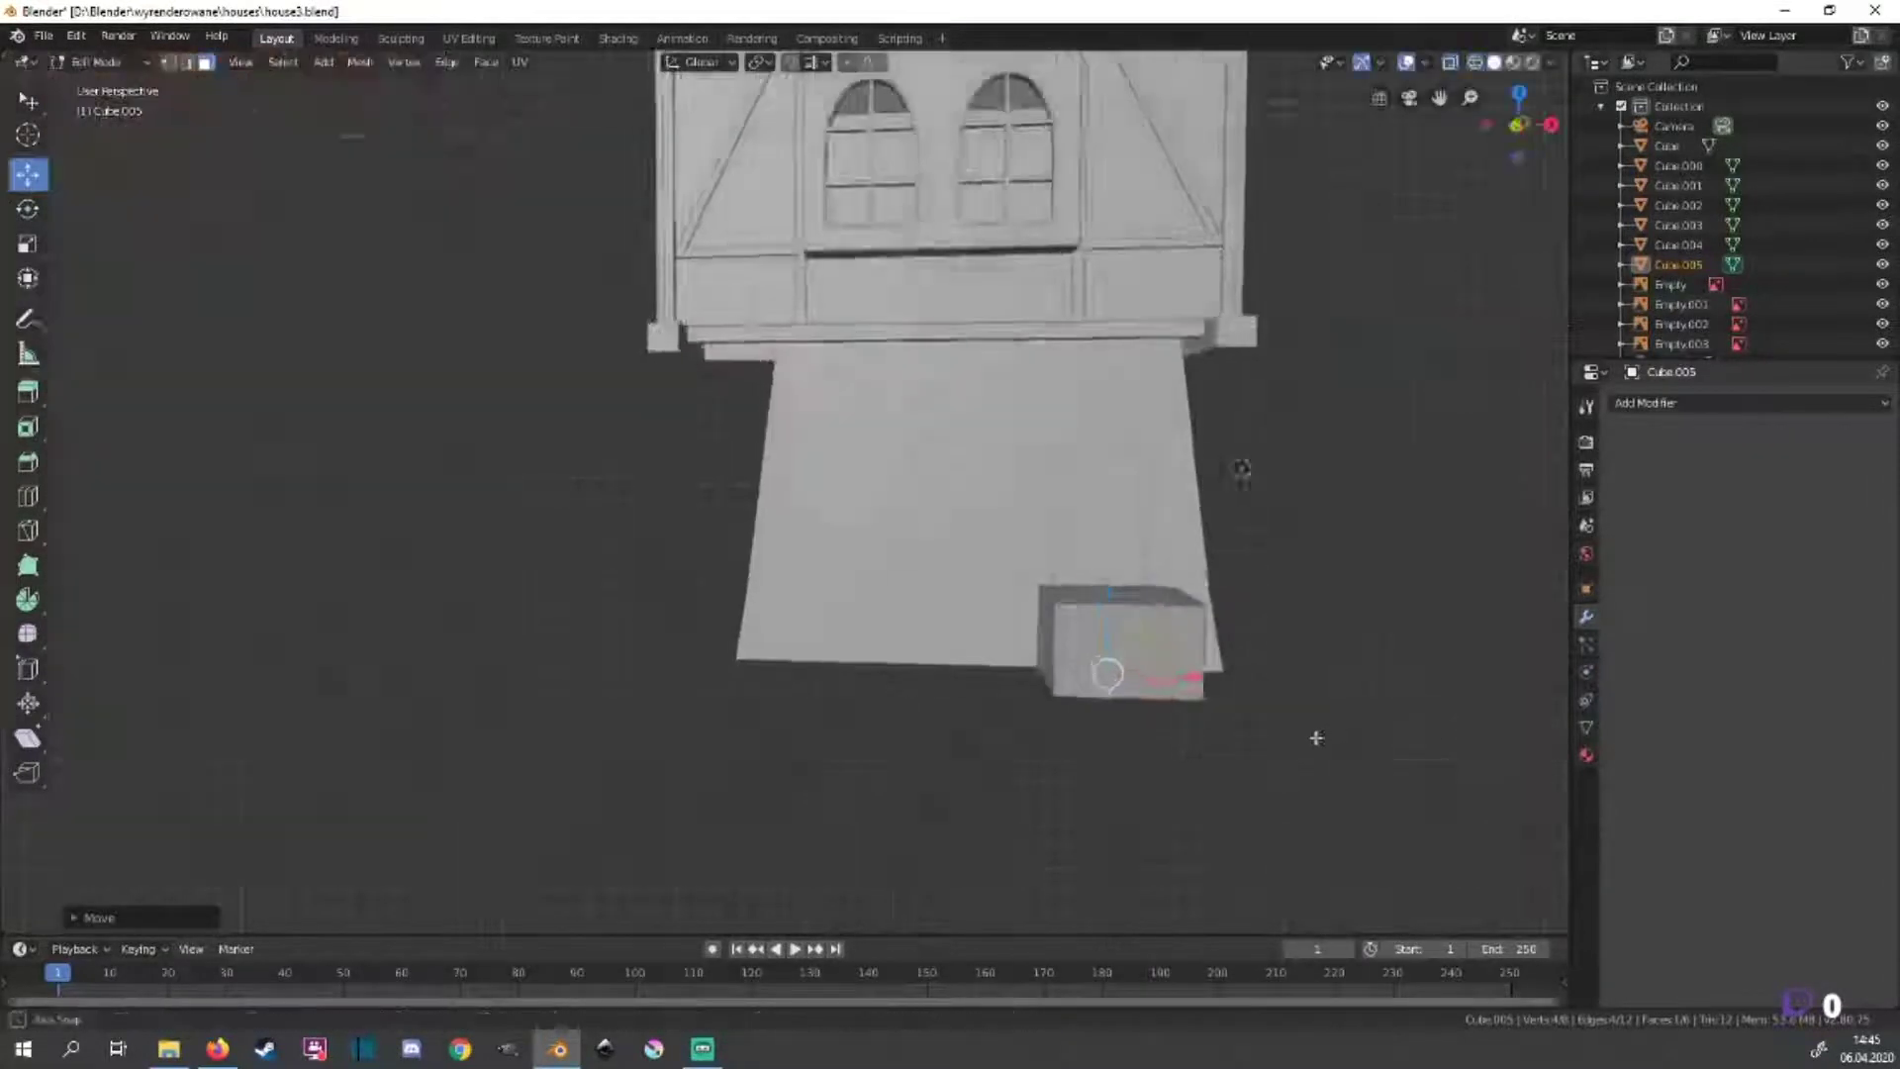
middle_click_drag(1311, 729, 921, 746)
left_click(921, 752)
left_click_drag(970, 734, 1033, 723)
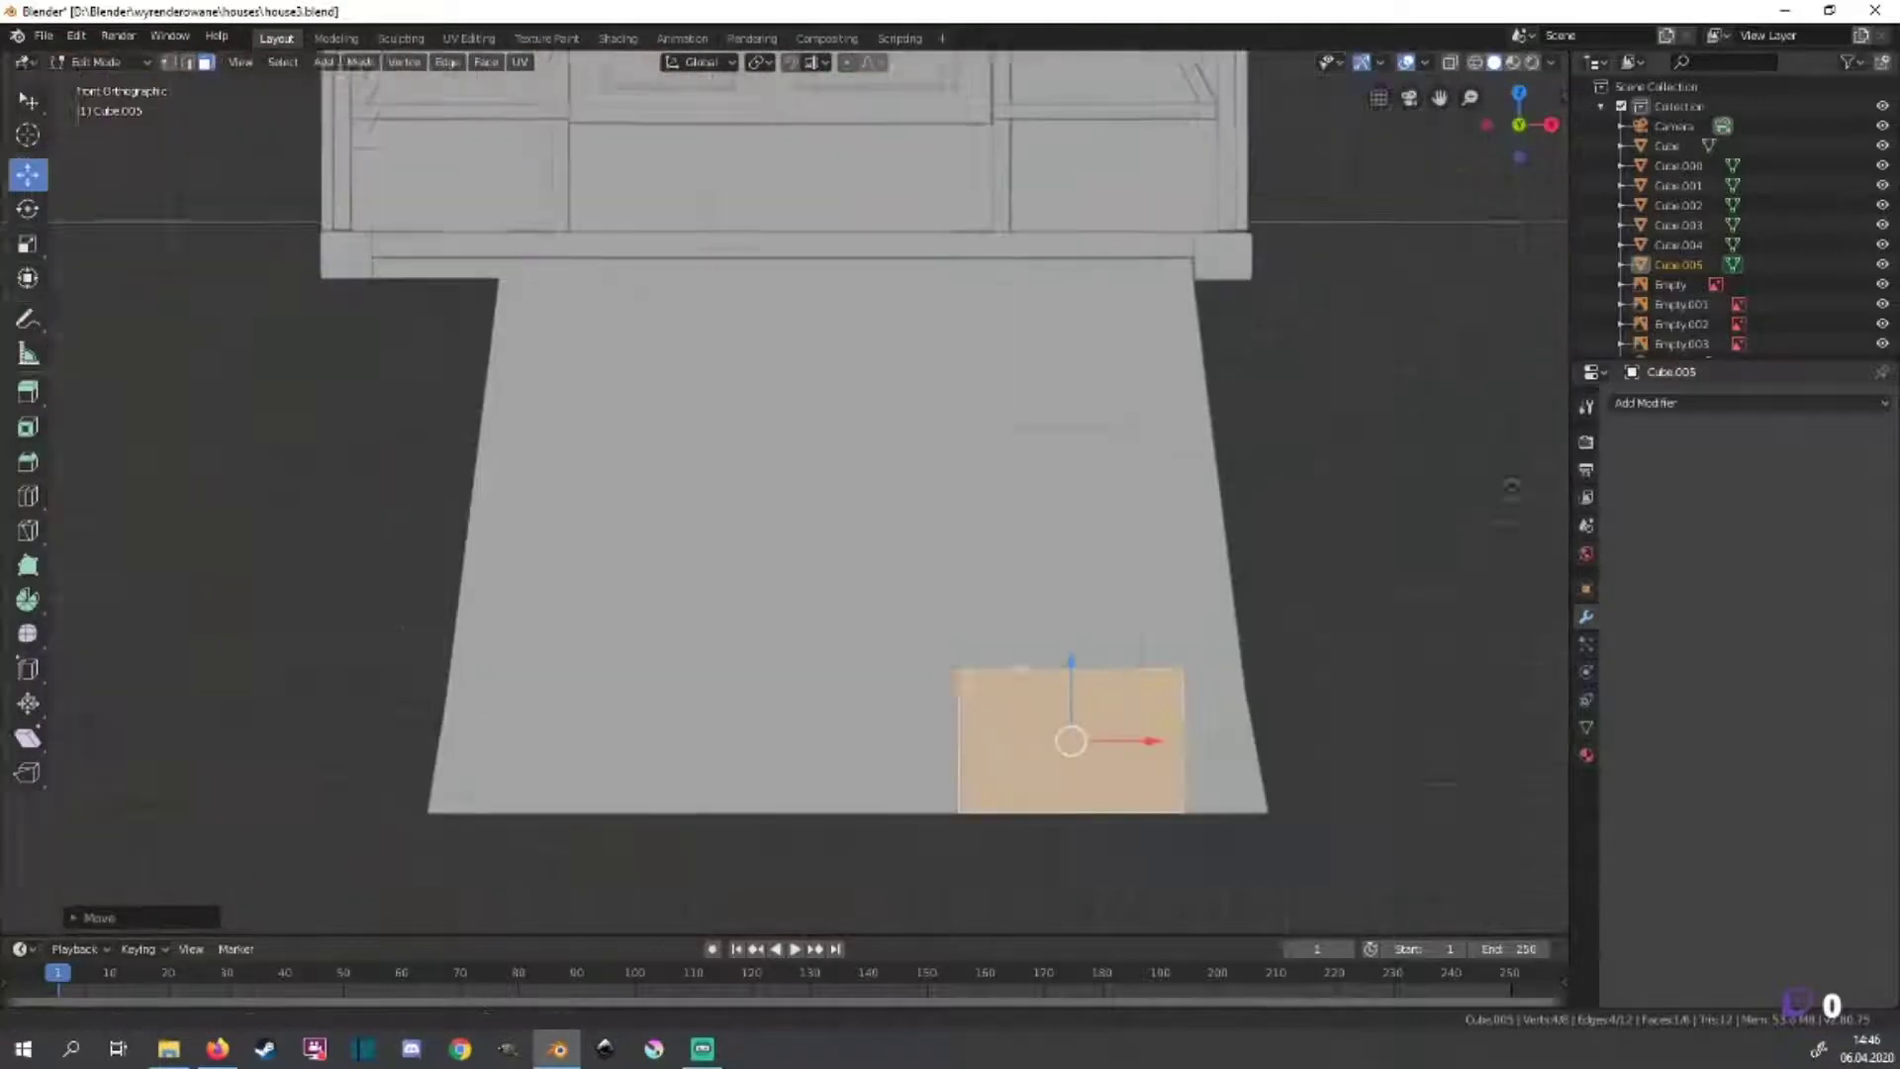
Narrow a face of the block twice along X and reposition it.
left_click(1016, 699)
key("s")
key("x")
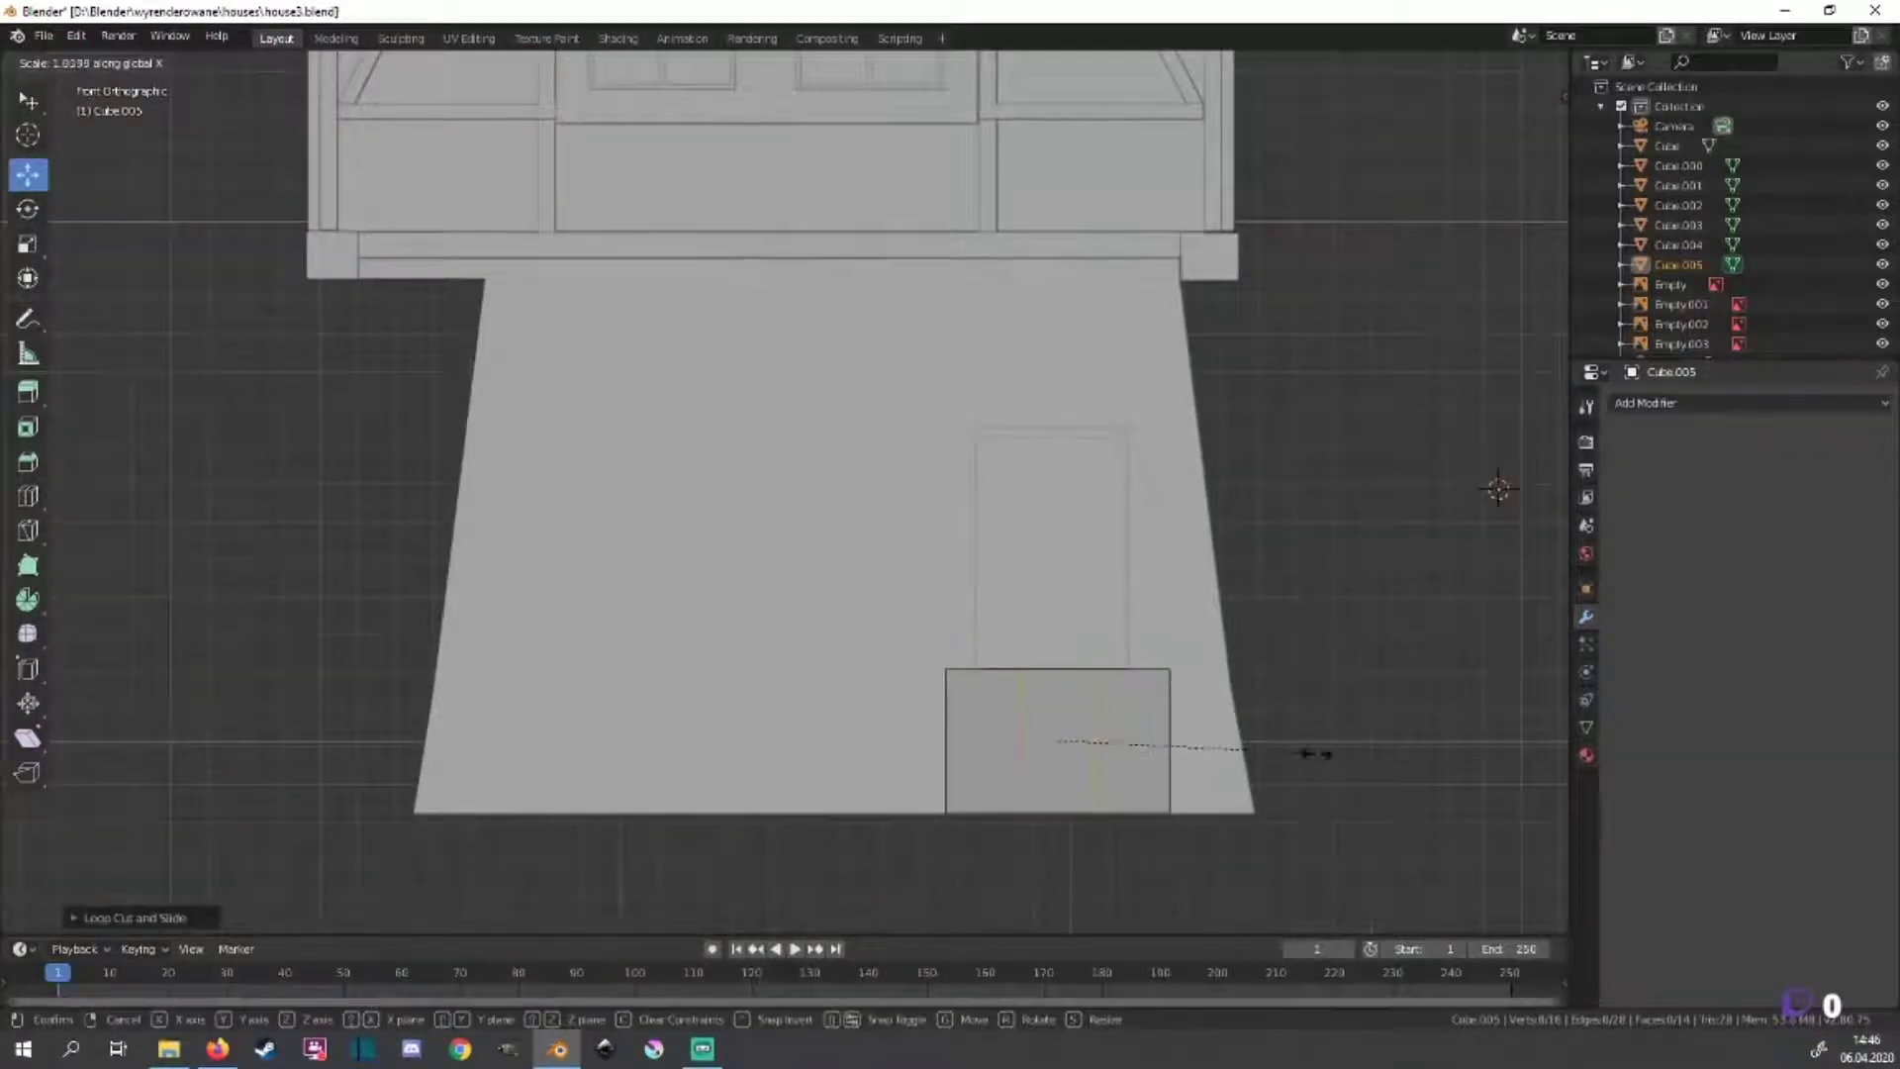
left_click(1237, 750)
key("s")
key("x")
left_click(1174, 746)
key("g")
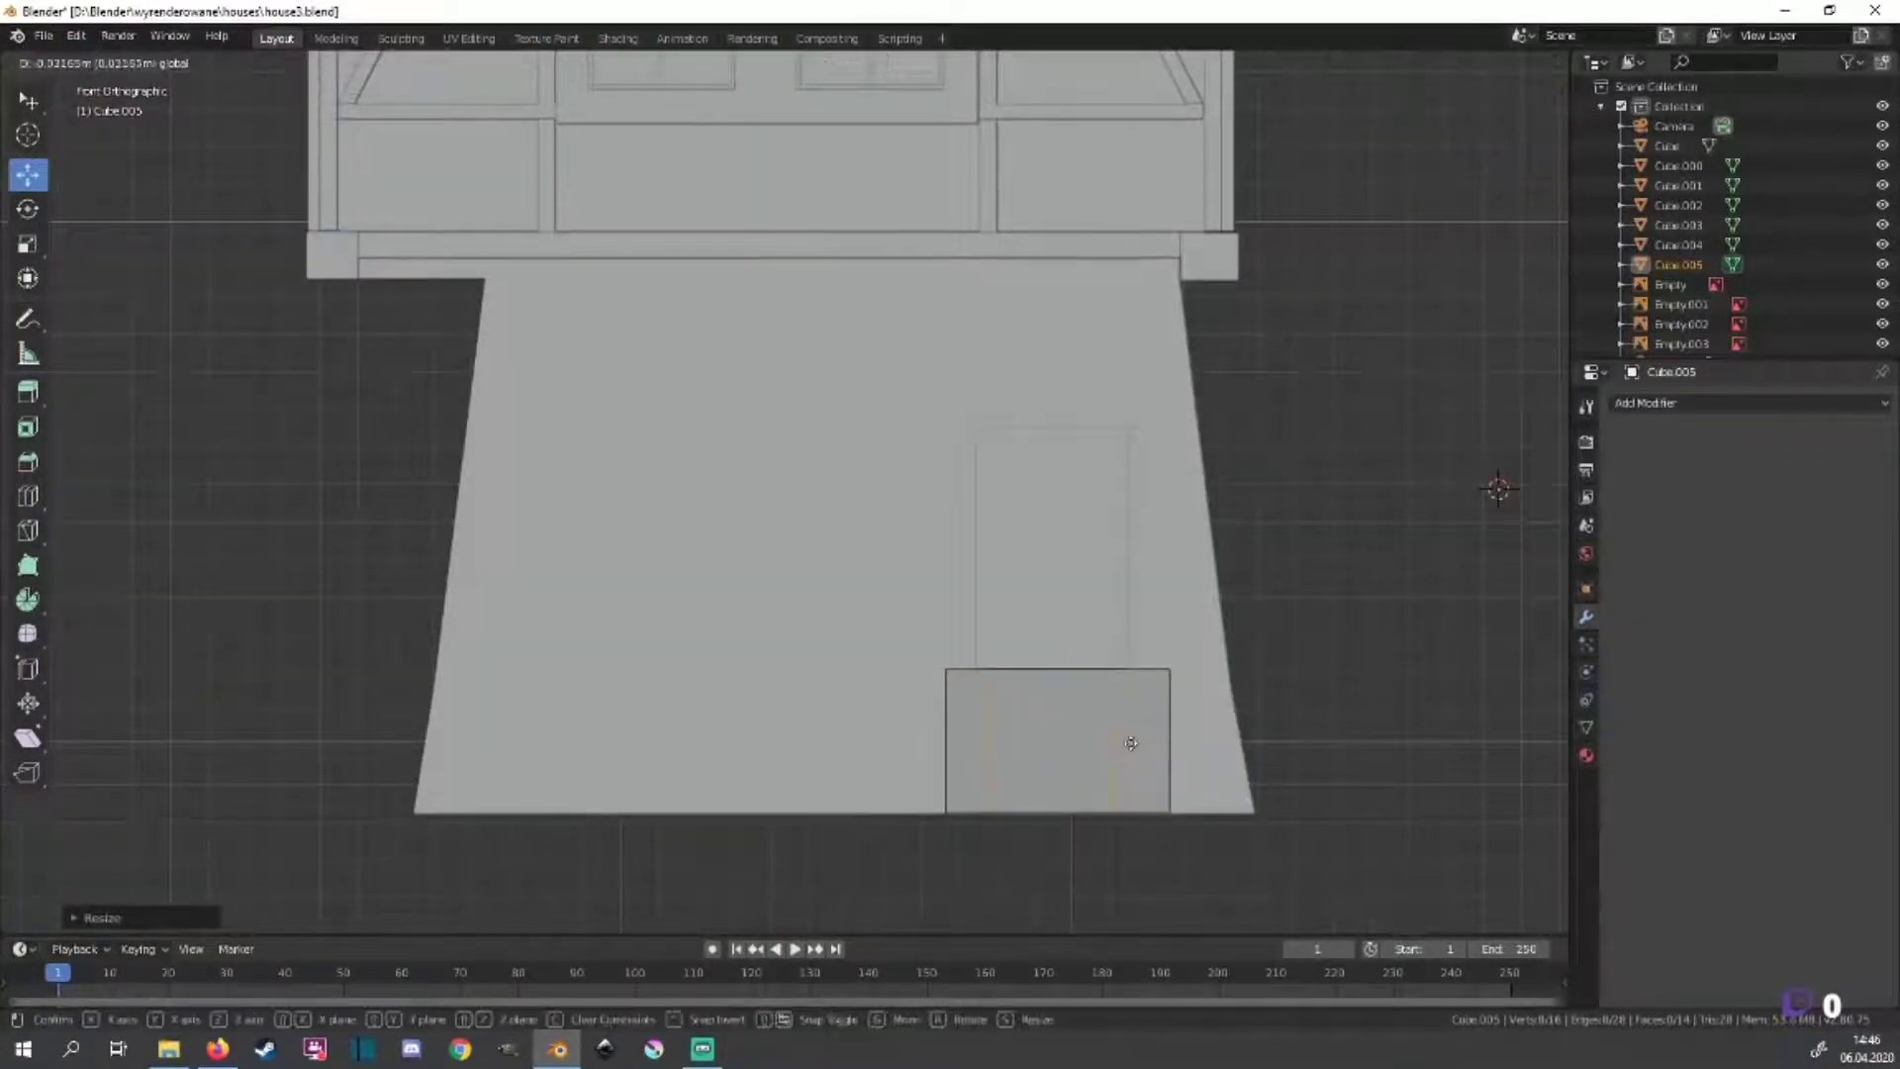
left_click(1128, 744)
Select the block's front face and trial a move along Y, then cancel it.
middle_click_drag(1128, 744, 1098, 848)
left_click(938, 825)
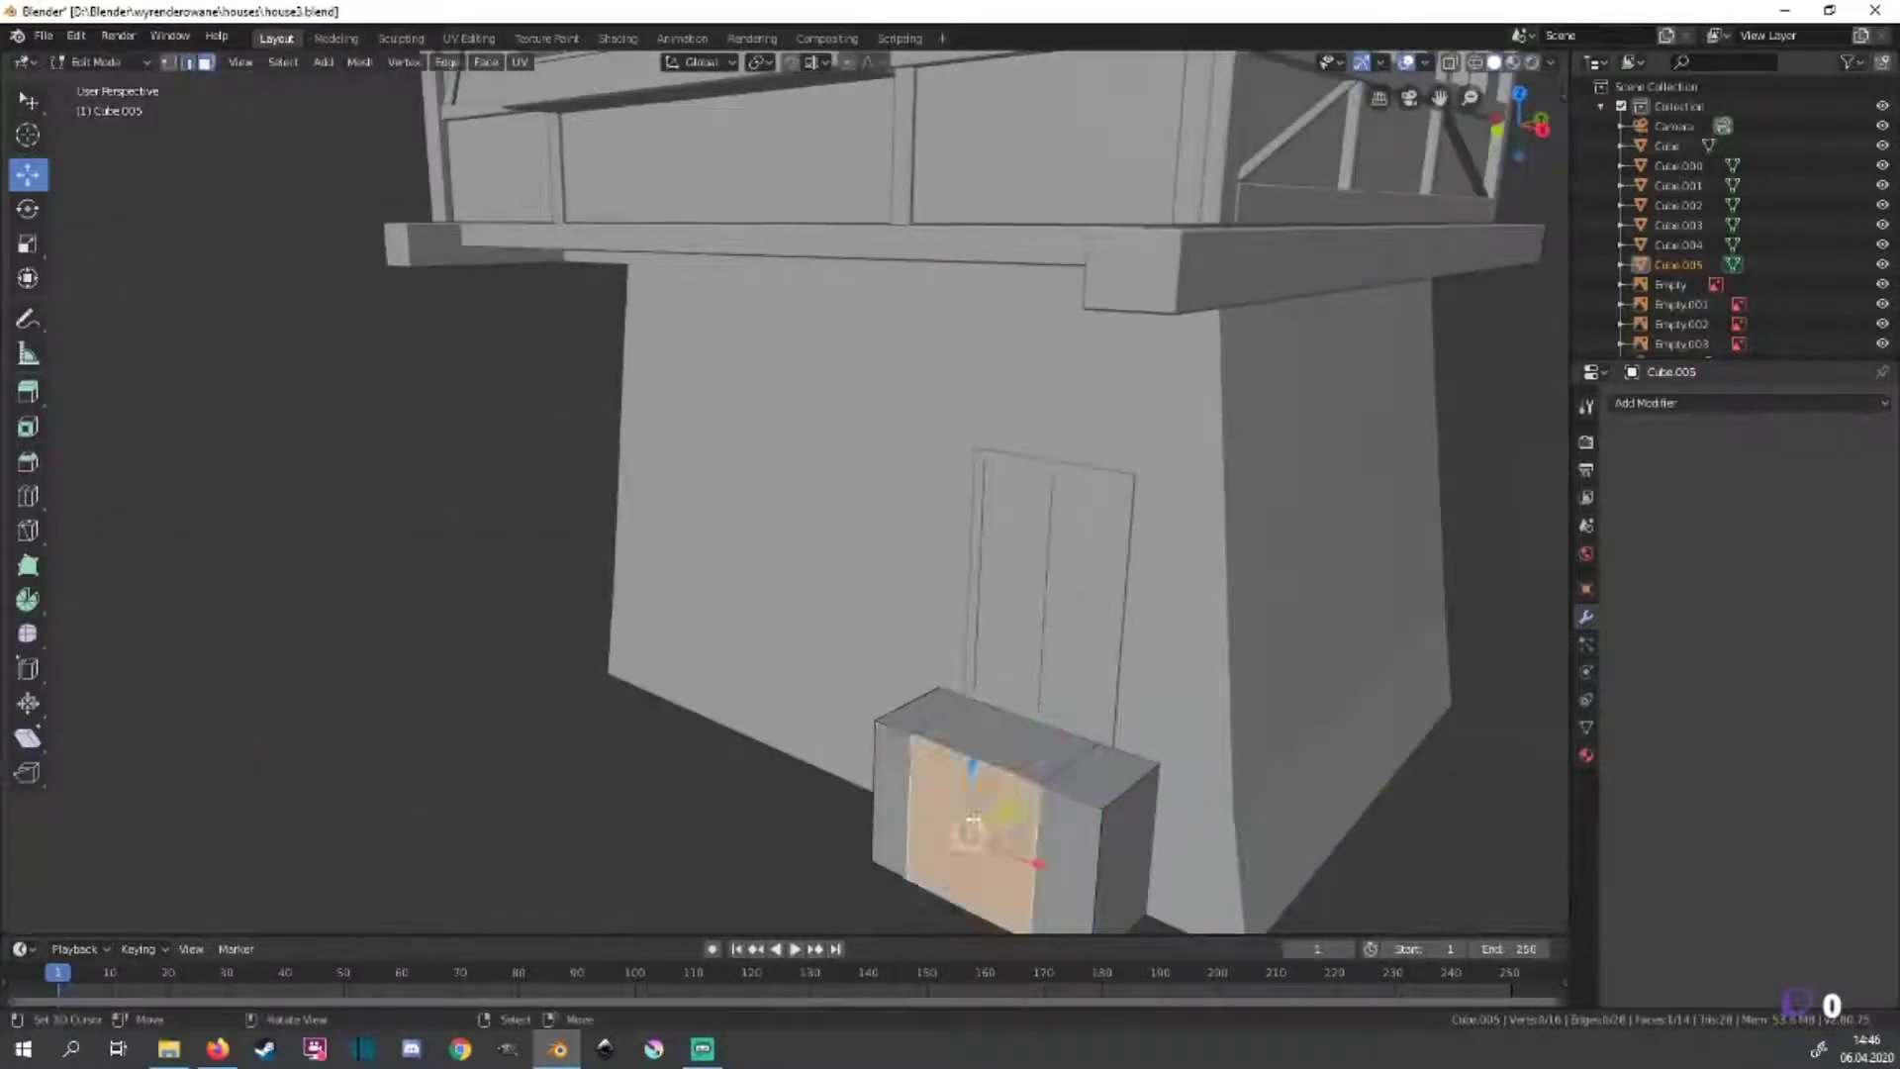
scroll(938, 825, "up", 3)
middle_click_drag(989, 792, 1076, 677)
key("g")
key("y")
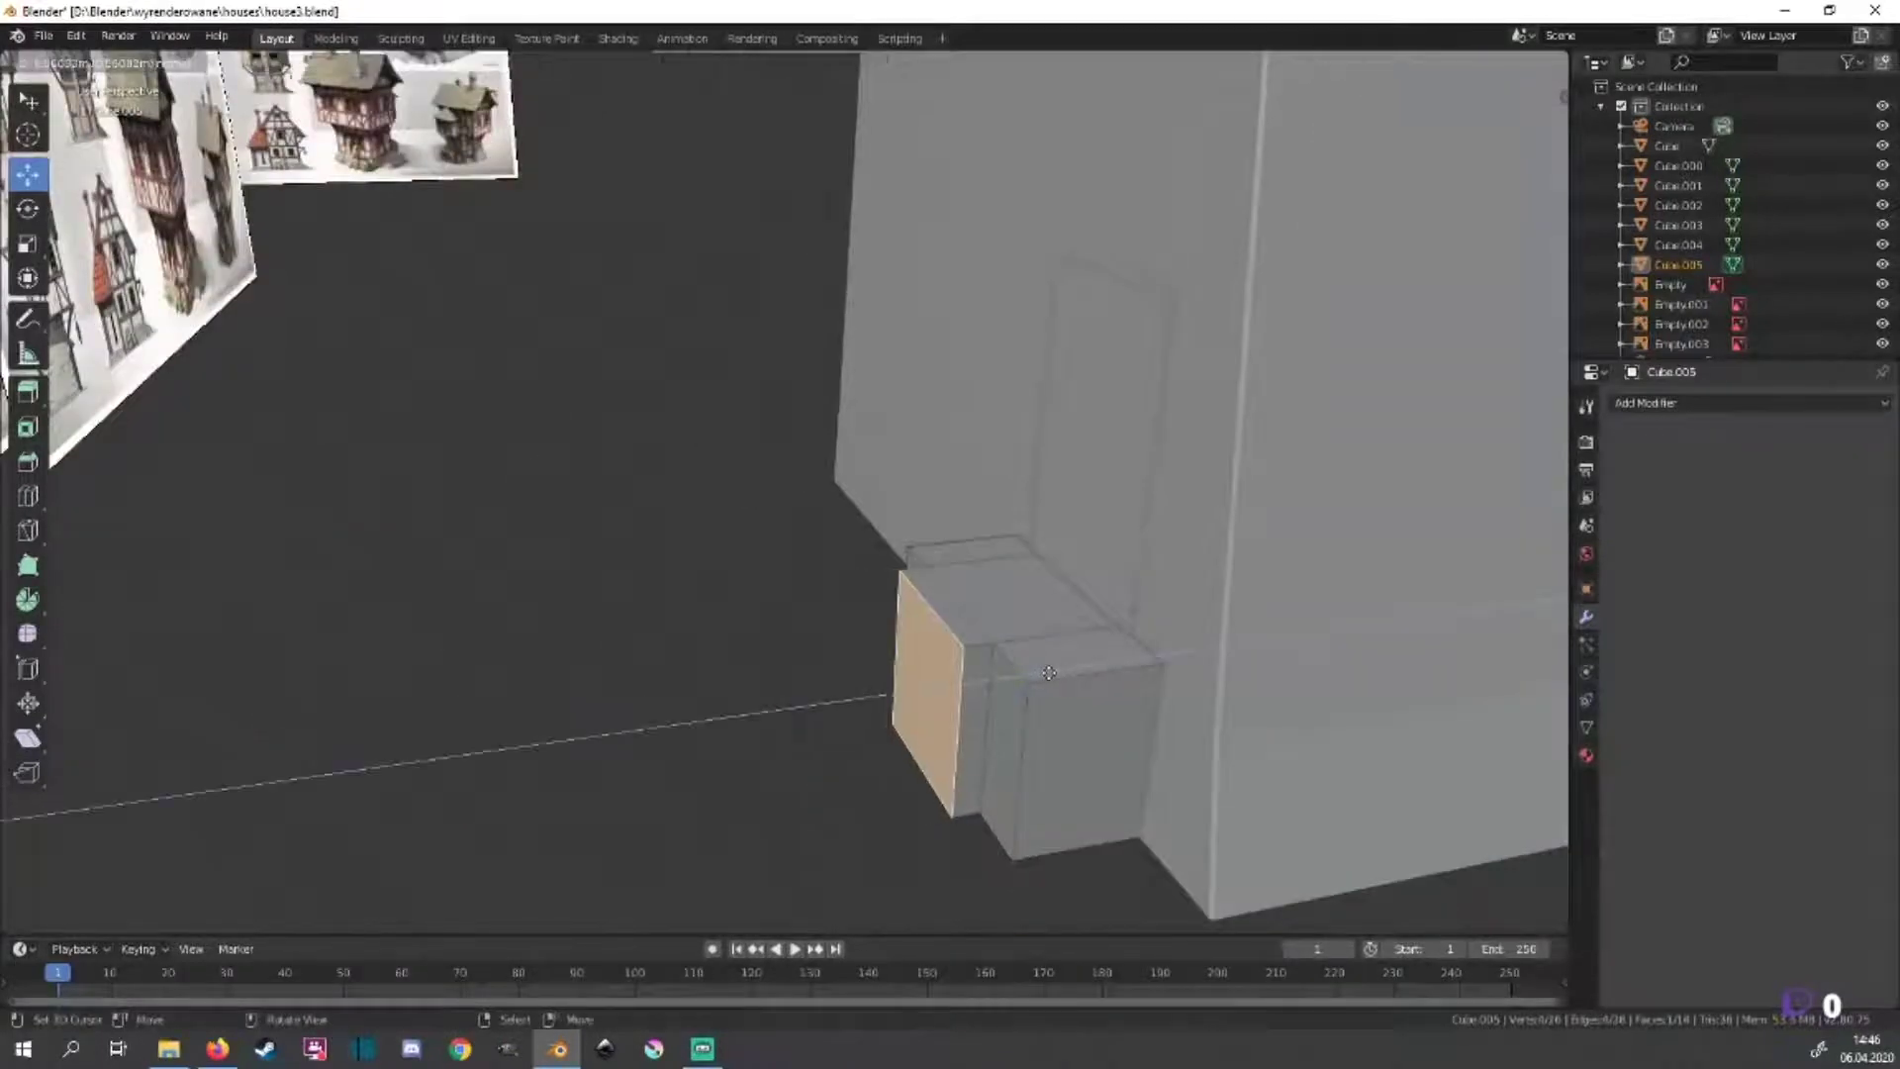
right_click(1049, 674)
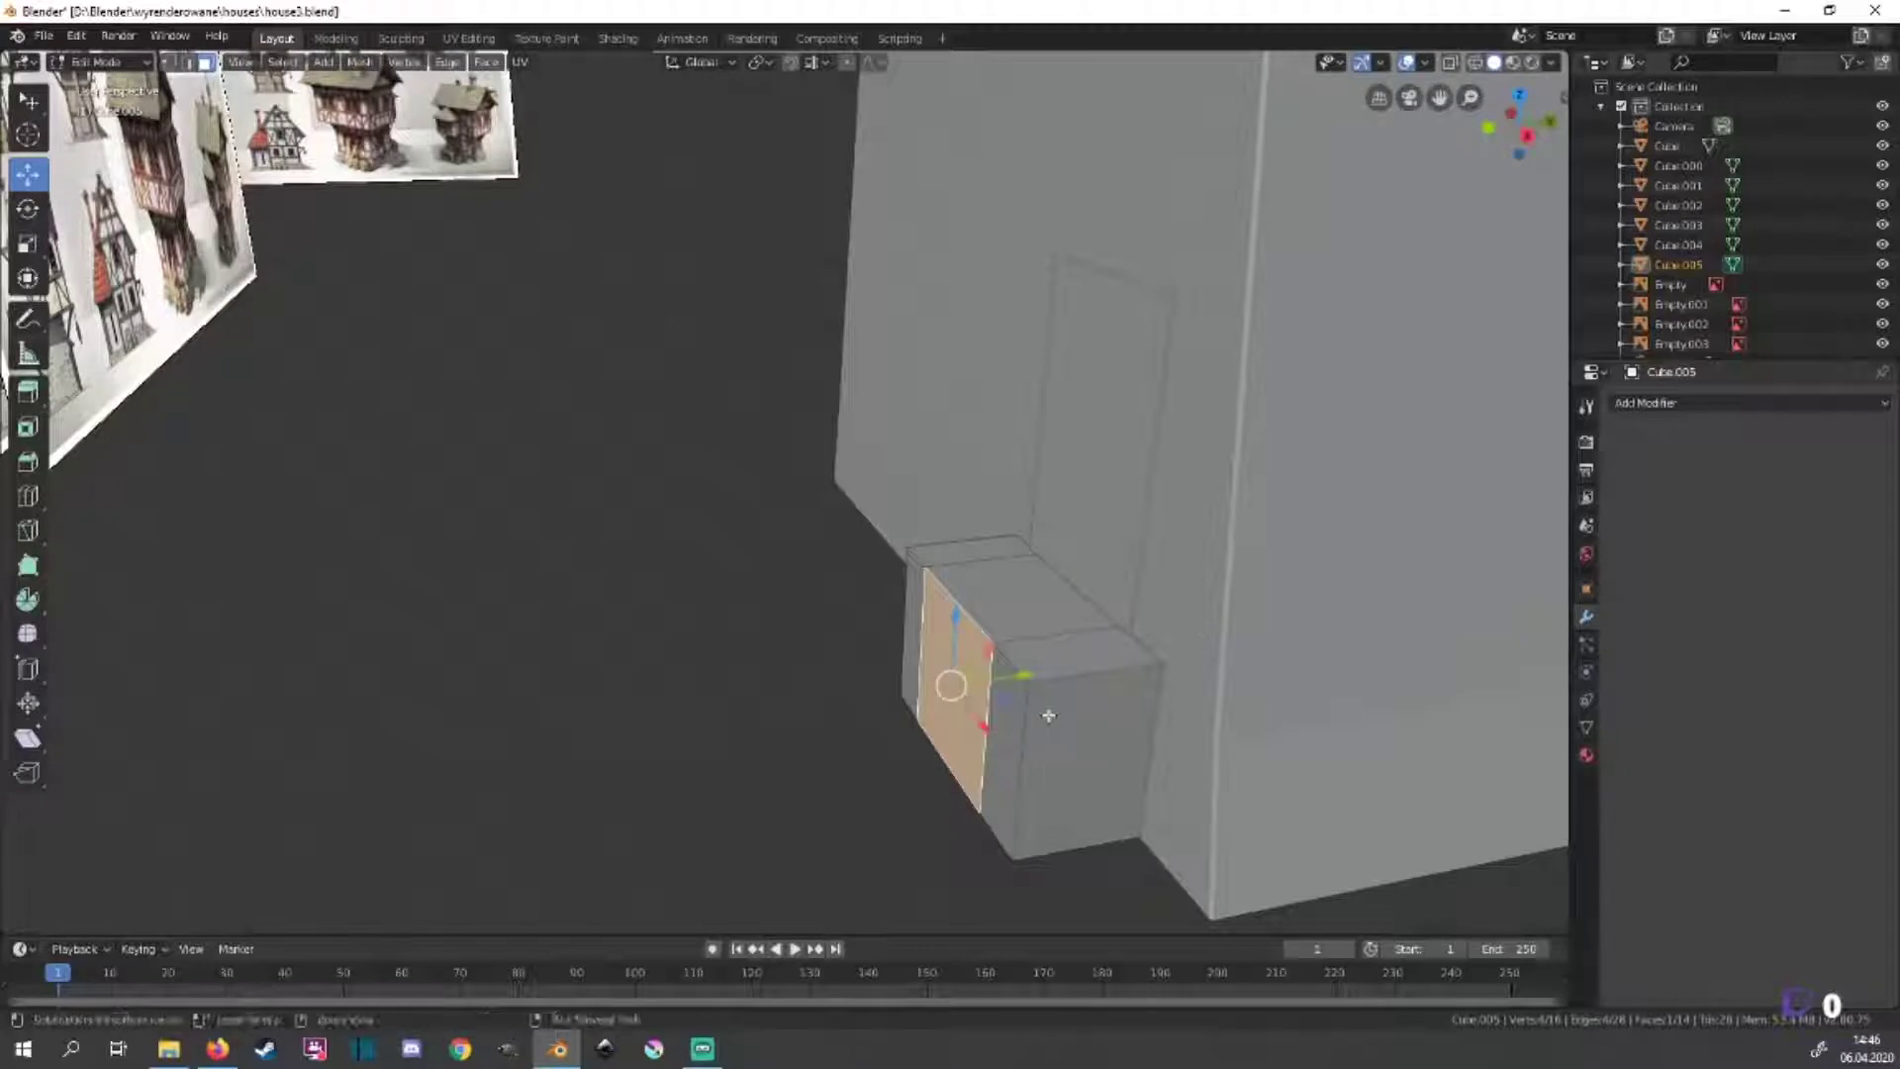
Split the block with loop cuts, including several horizontal plank cuts.
key("ctrl+r")
left_click(1041, 657)
mouse_move(1068, 729)
middle_mouse_down()
mouse_move(1191, 715)
mouse_move(949, 669)
middle_mouse_up()
key("KP_1")
left_click(988, 585)
left_click(1202, 657)
mouse_move(987, 584)
middle_mouse_down("shift")
mouse_move(1203, 657)
mouse_move(1137, 726)
middle_mouse_up("shift")
left_click(1226, 586)
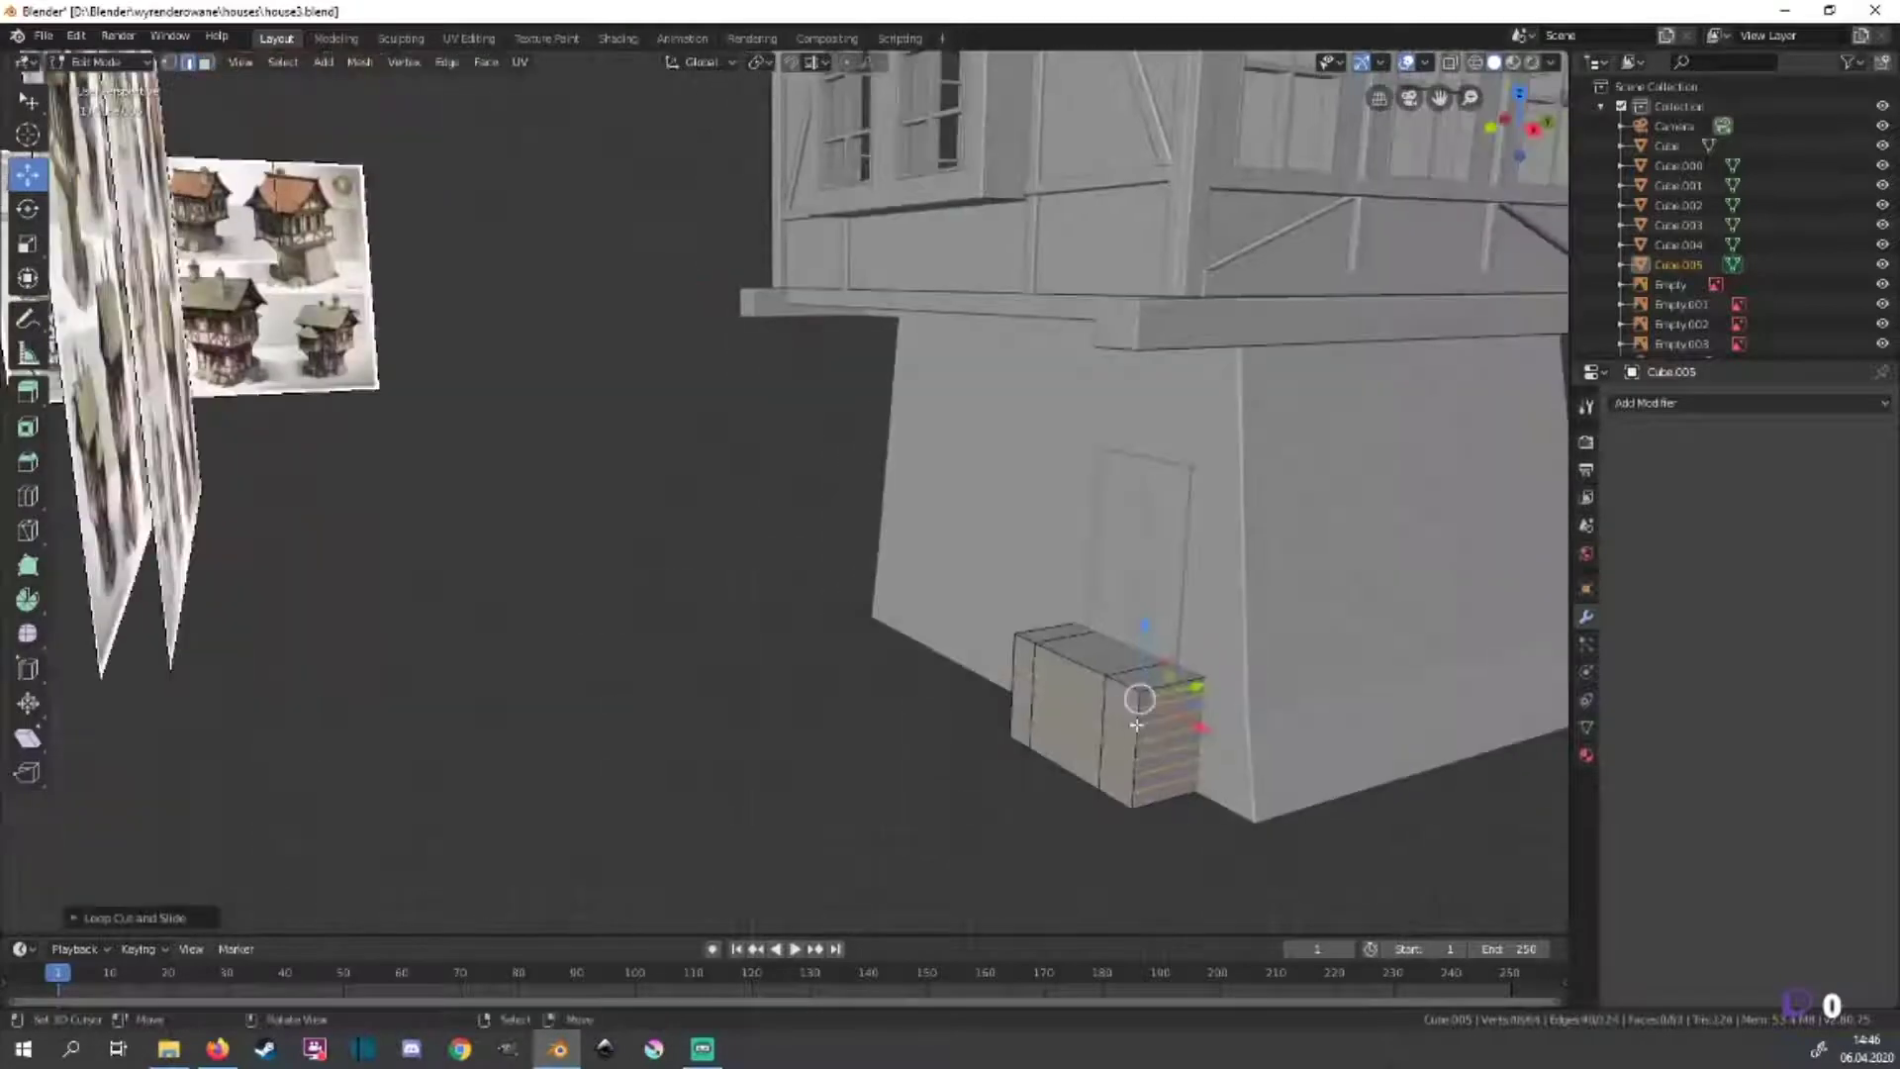
left_click(1140, 700)
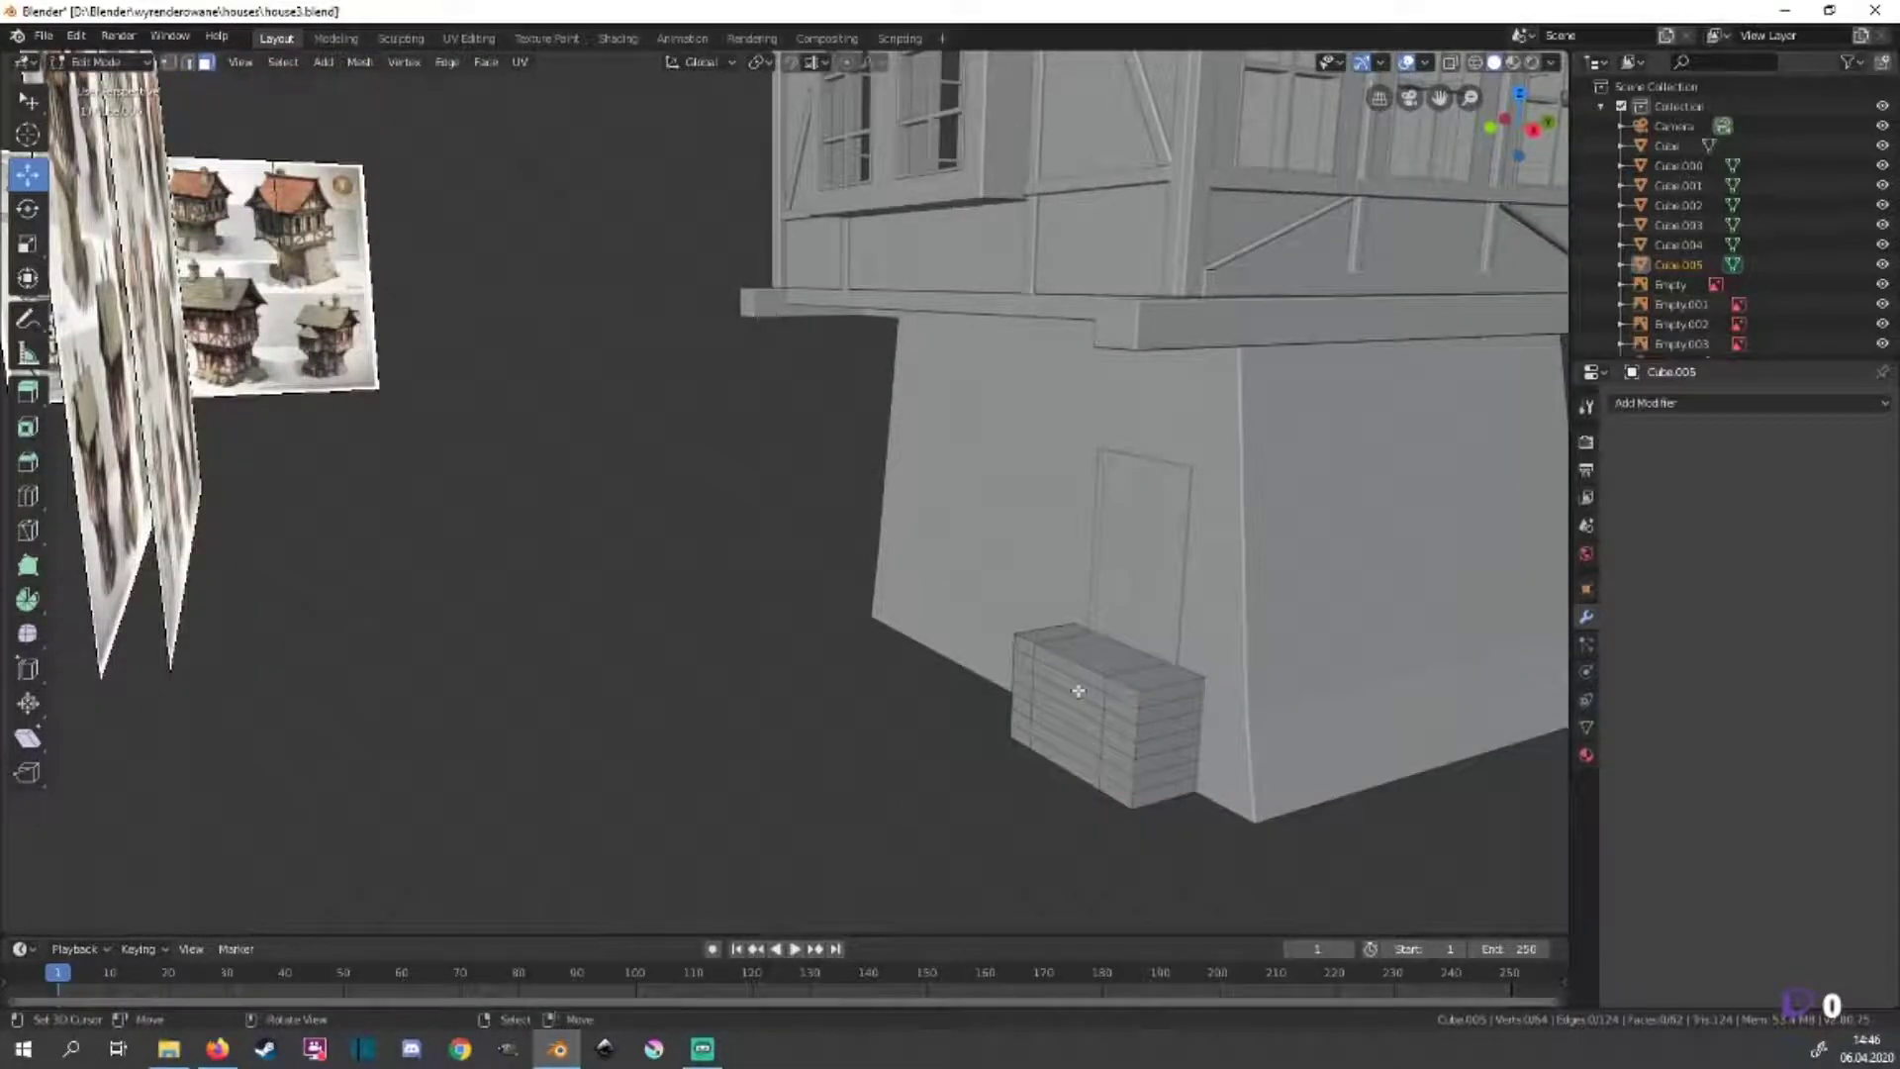
From the right orthographic view, extrude an extra stepped section from the block.
key("KP_3")
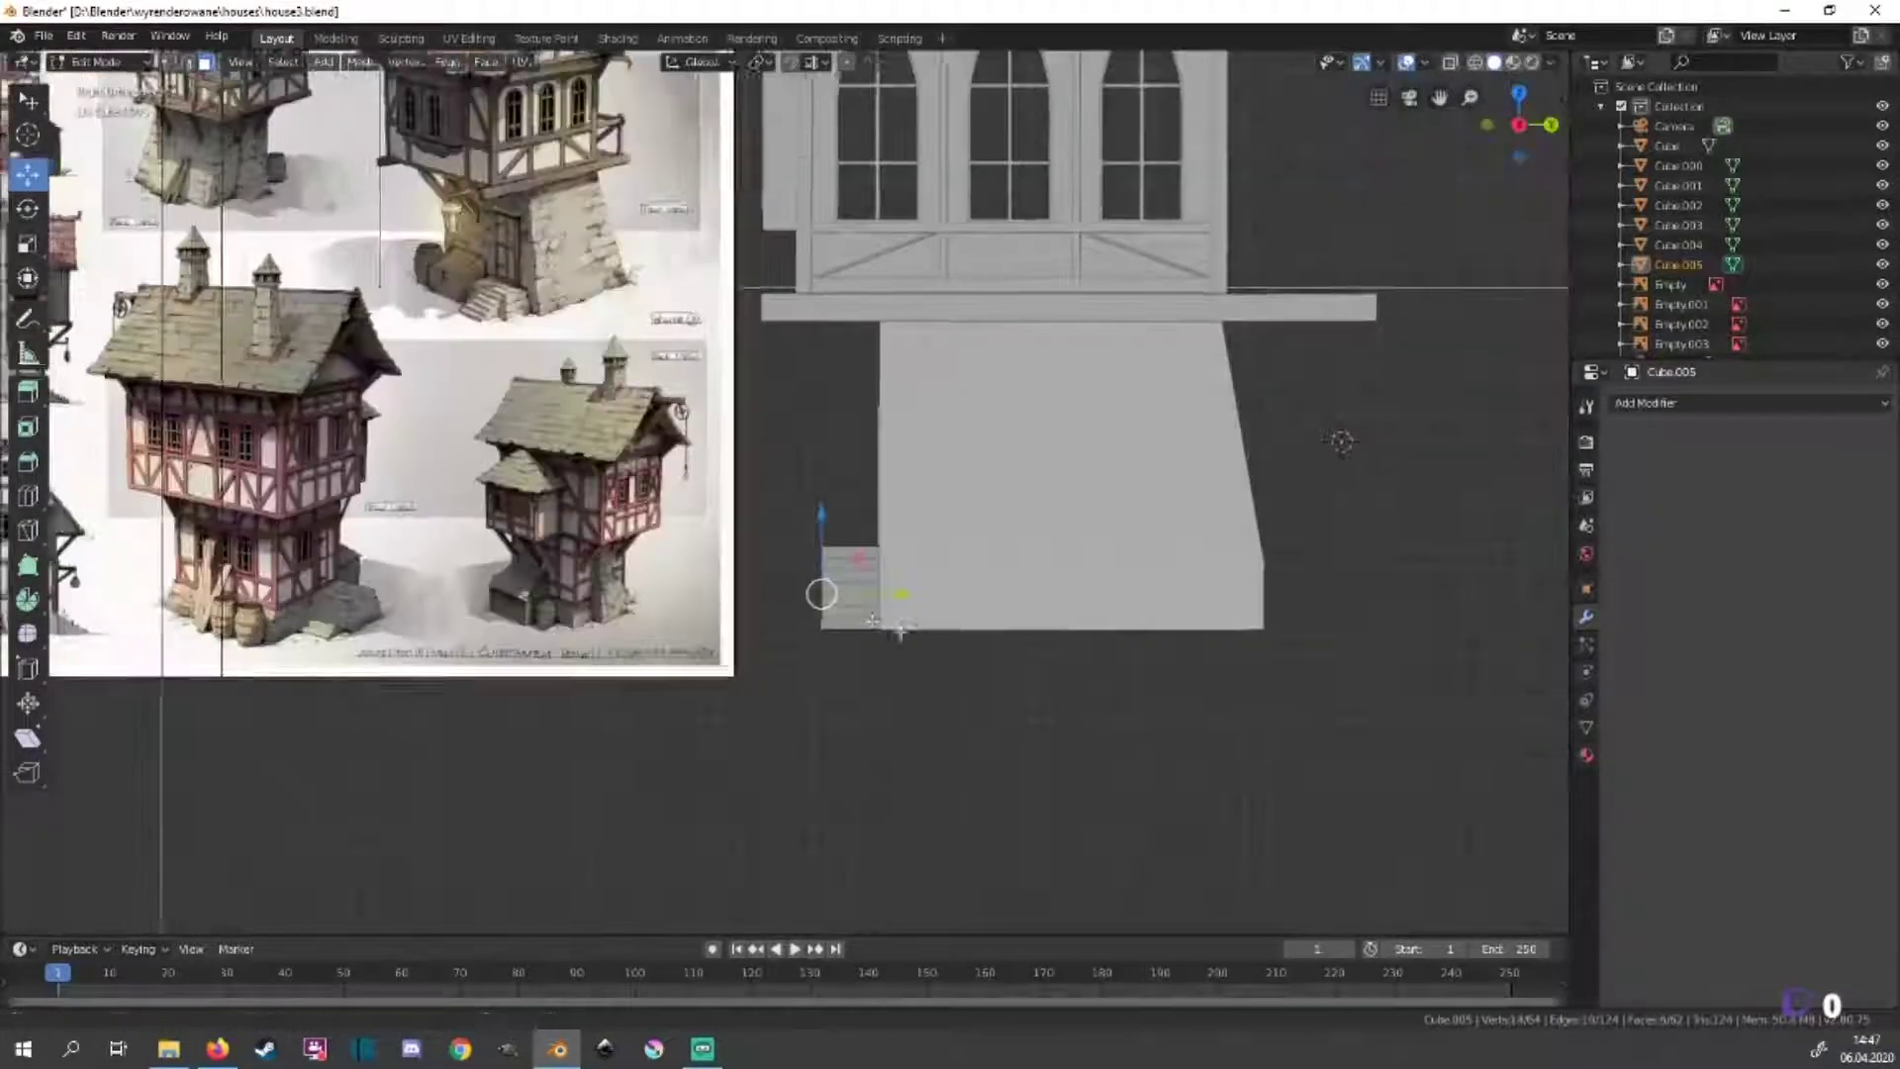
scroll(1306, 814, "up", 3)
scroll(1201, 788, "up", 3)
key("g")
left_click(1252, 784)
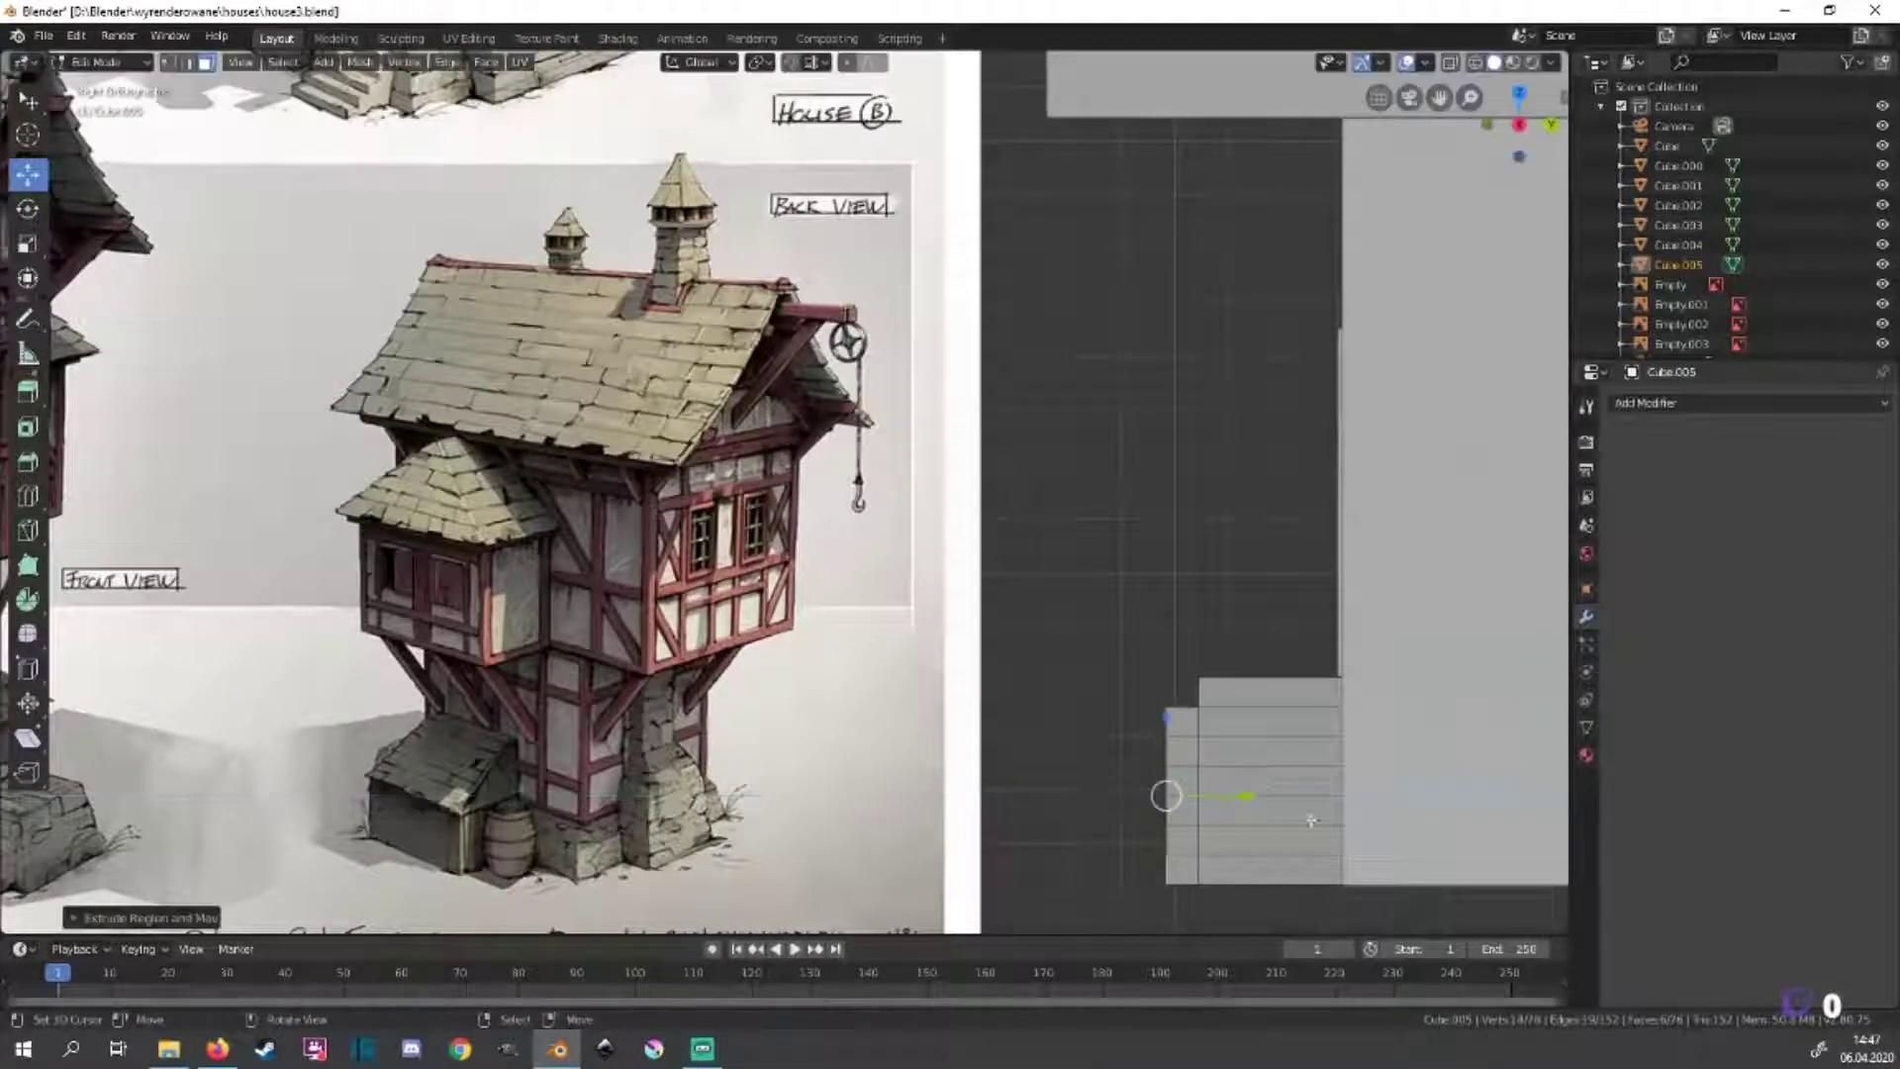
Move the selected edge along the Y axis.
scroll(1247, 792, "up", 3)
scroll(1254, 594, "up", 2)
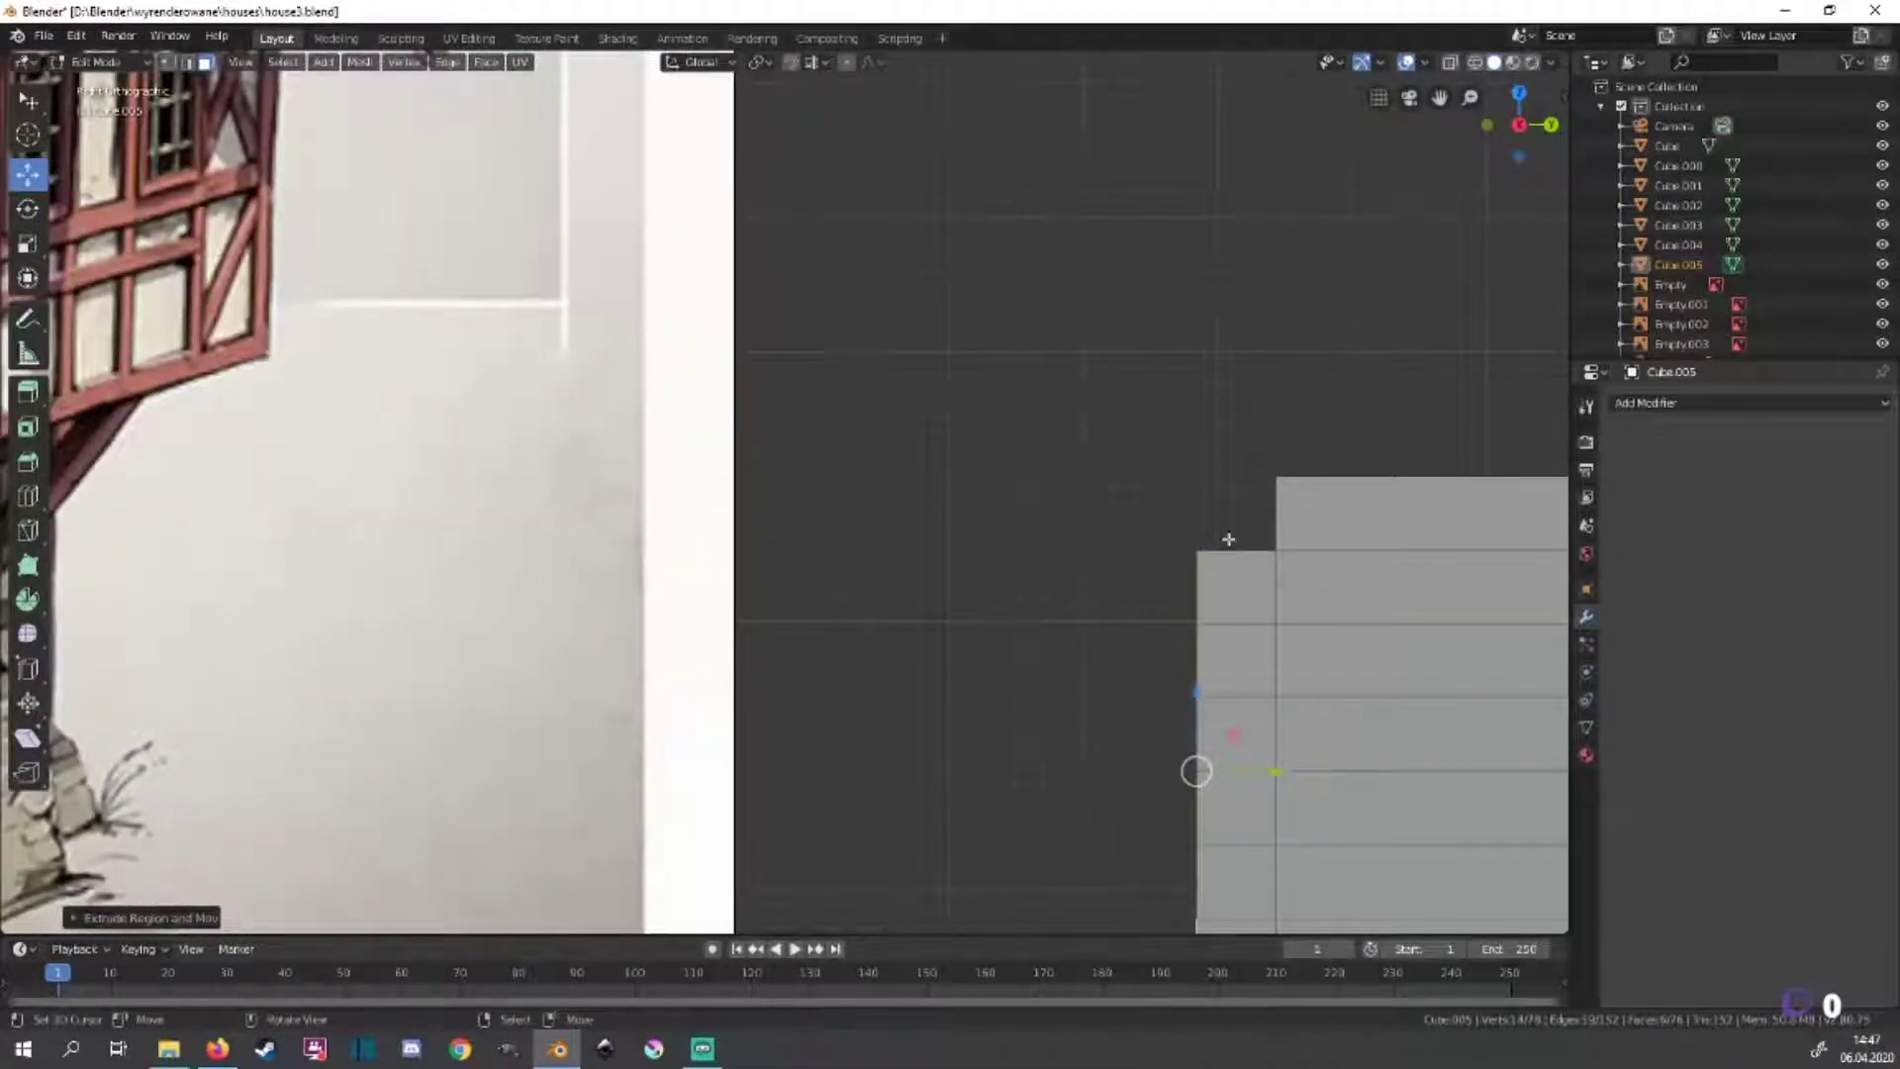
key("g")
key("y")
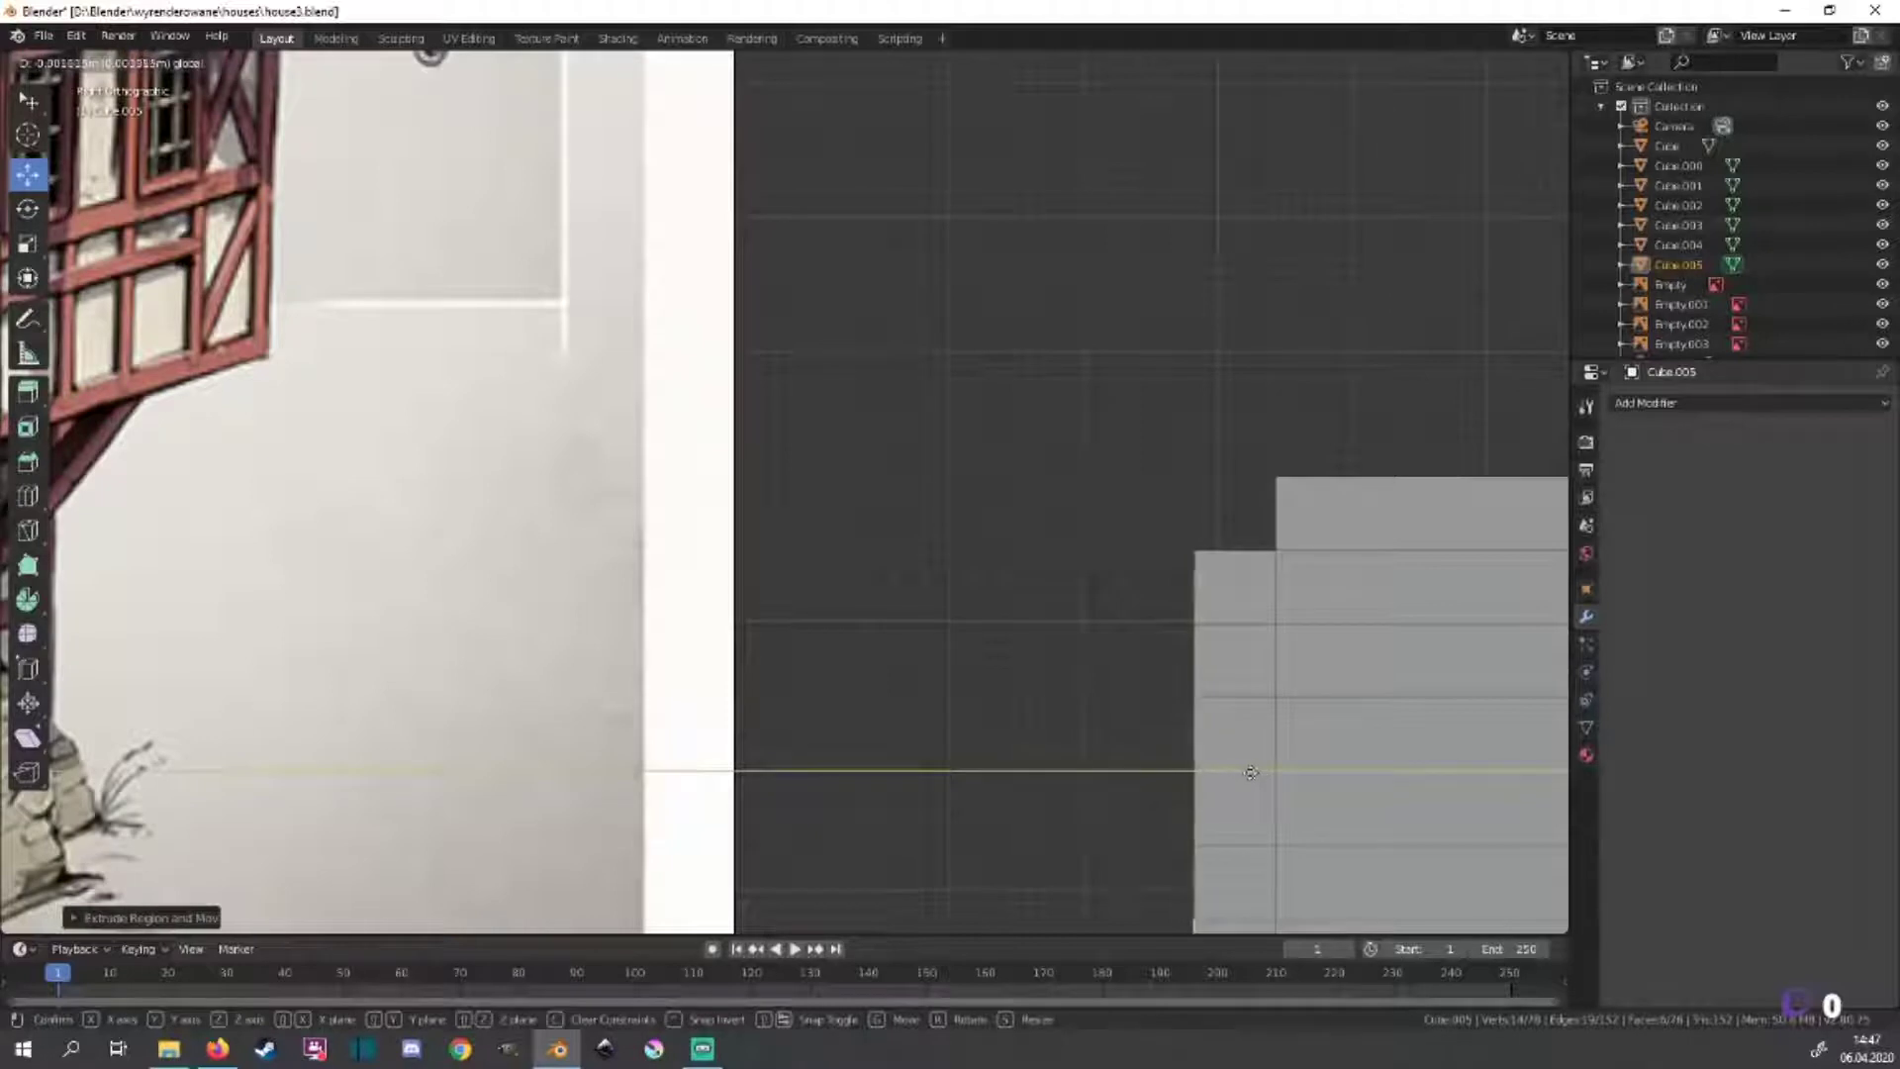
left_click(1235, 775)
scroll(1273, 756, "down", 2)
Inspect the block in wireframe, clear the selection, and return to solid shading.
key("z")
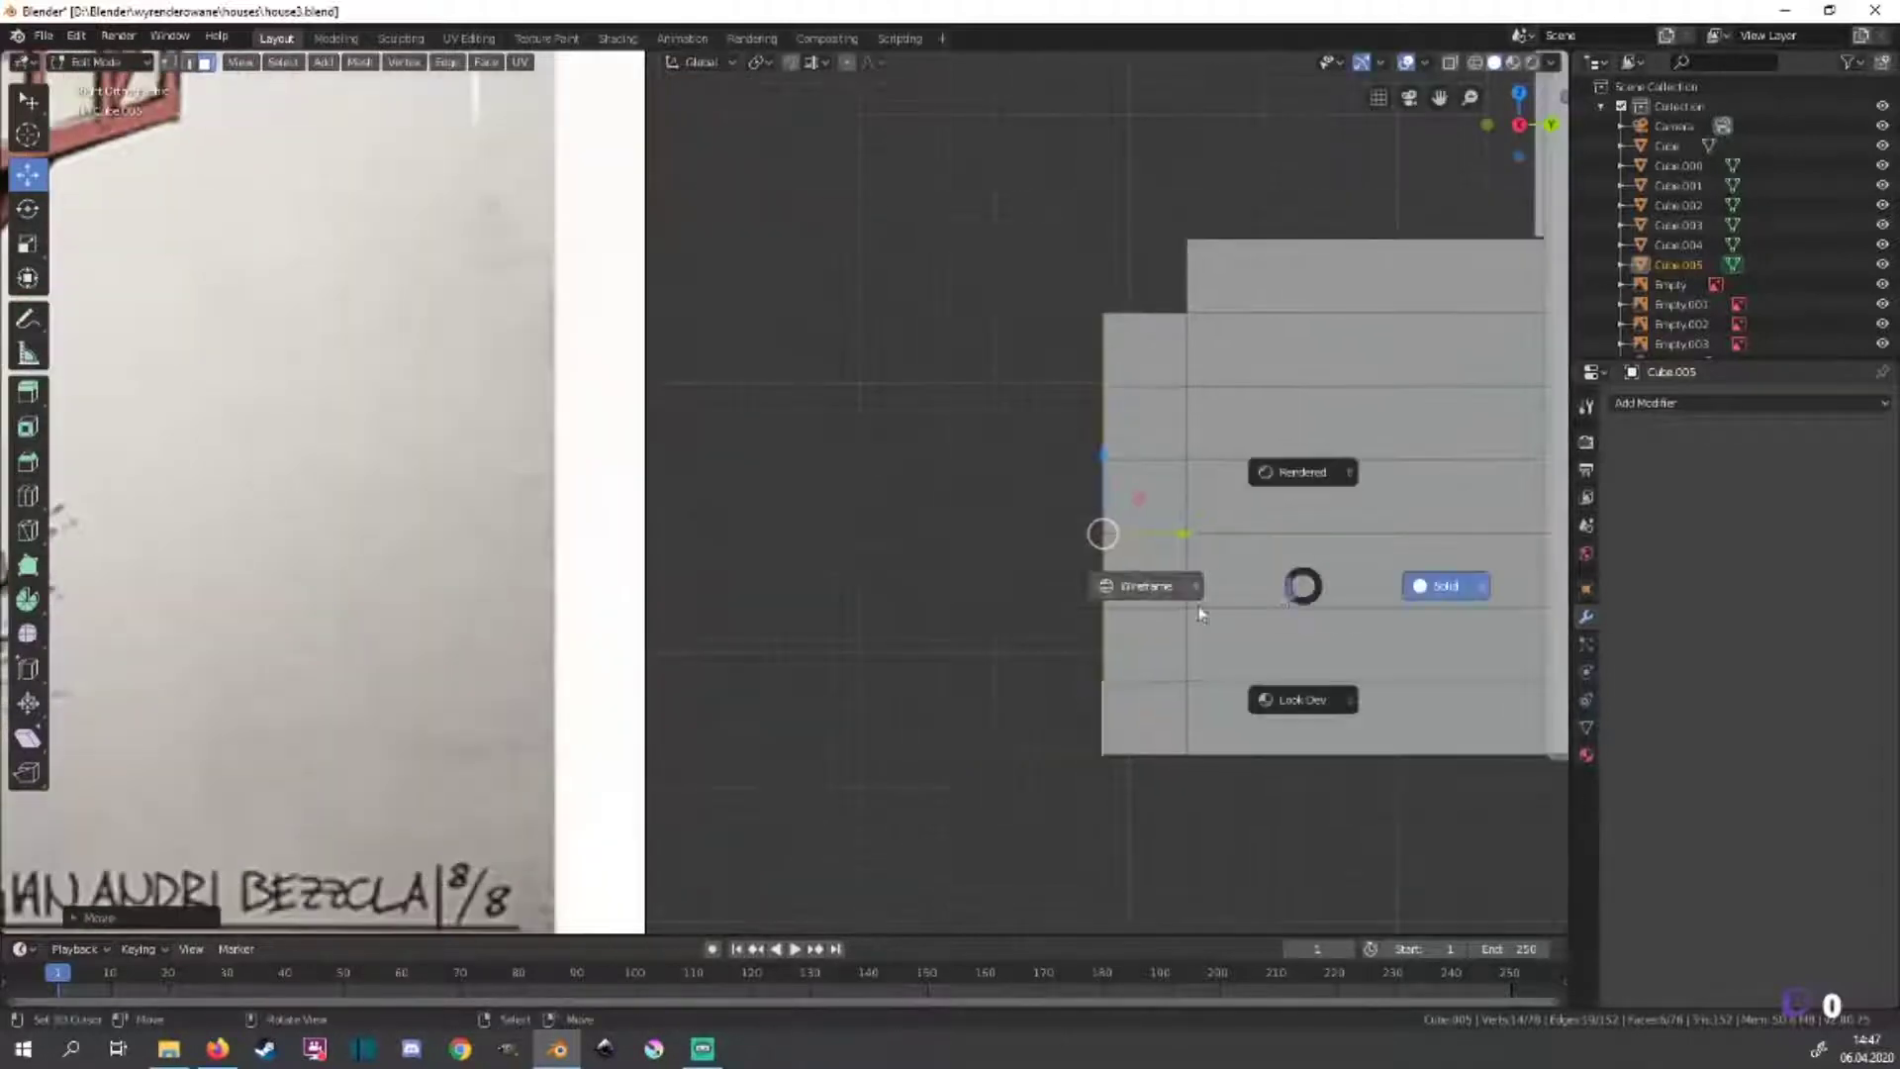
left_click(1192, 593)
left_click(1192, 537)
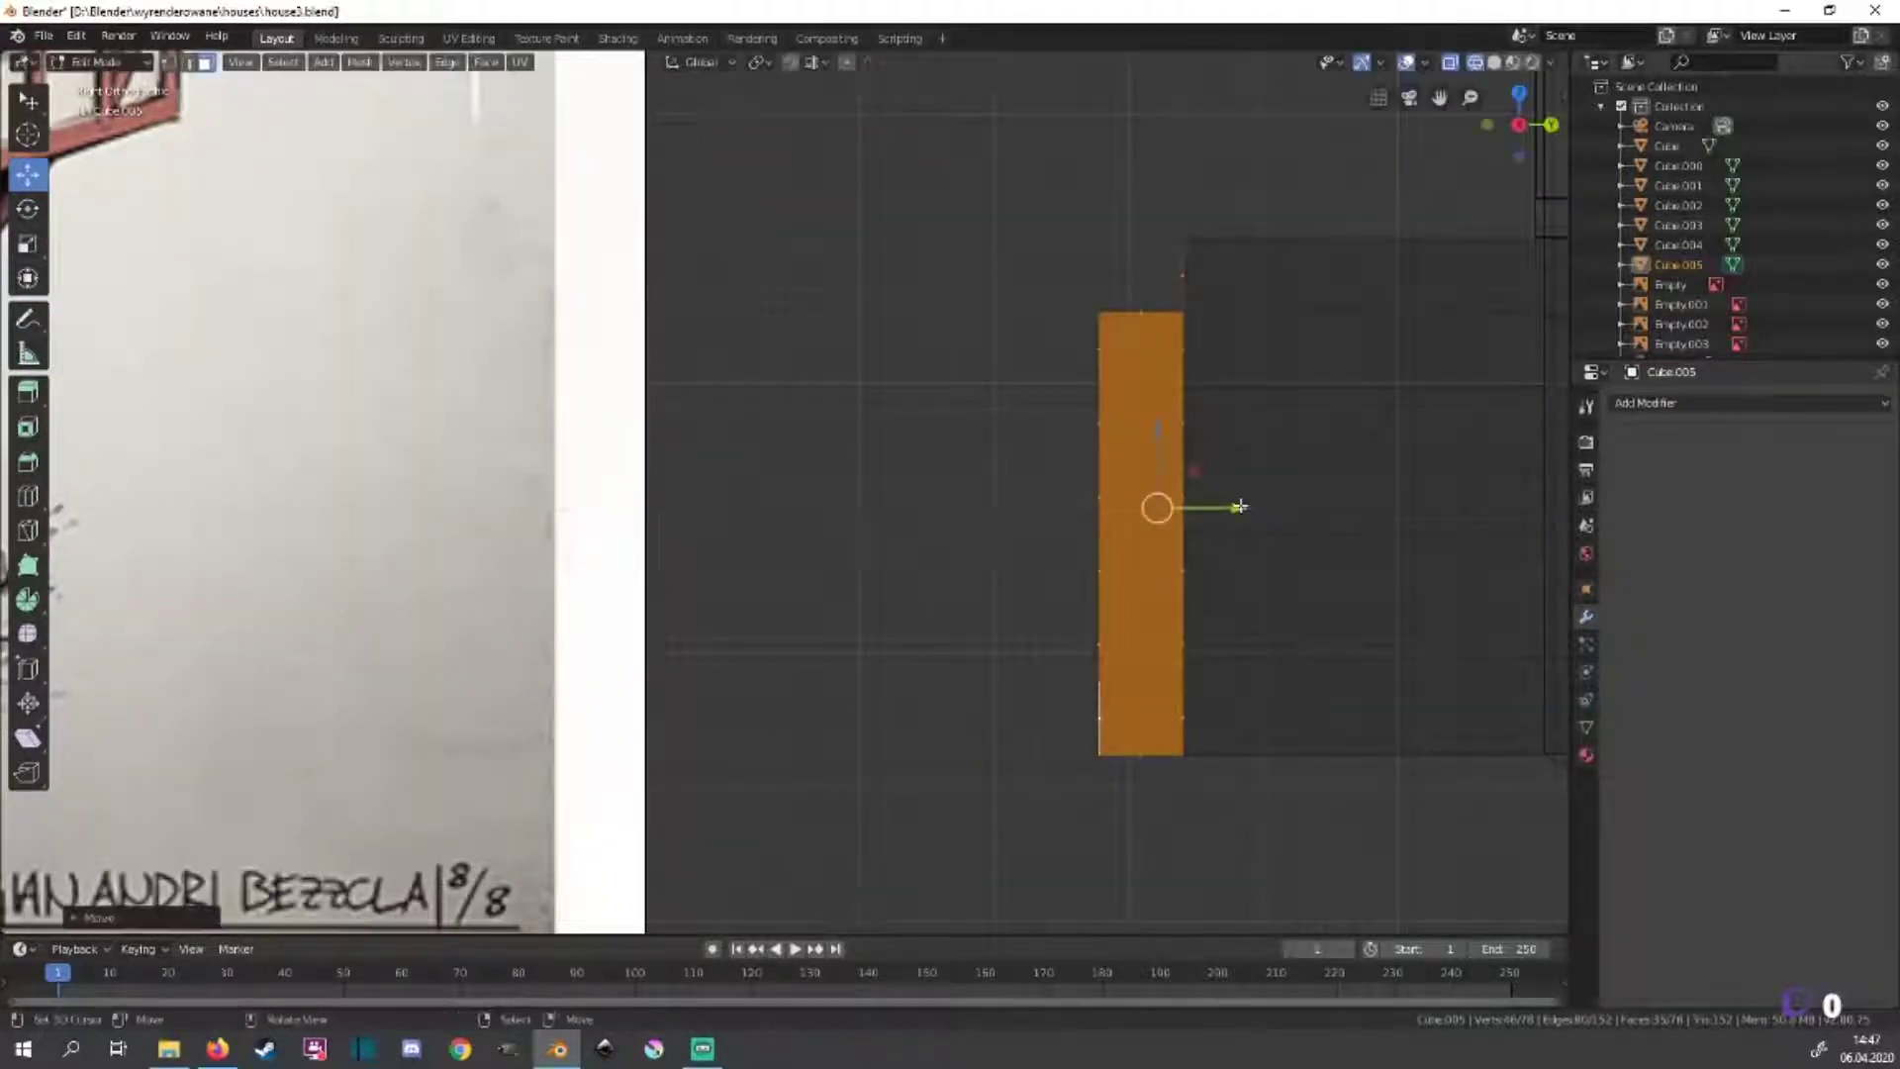
key("alt+a")
key("z")
left_click(1217, 712)
Select a strip of plank faces and zoom in on them from the right view.
left_click(1136, 530)
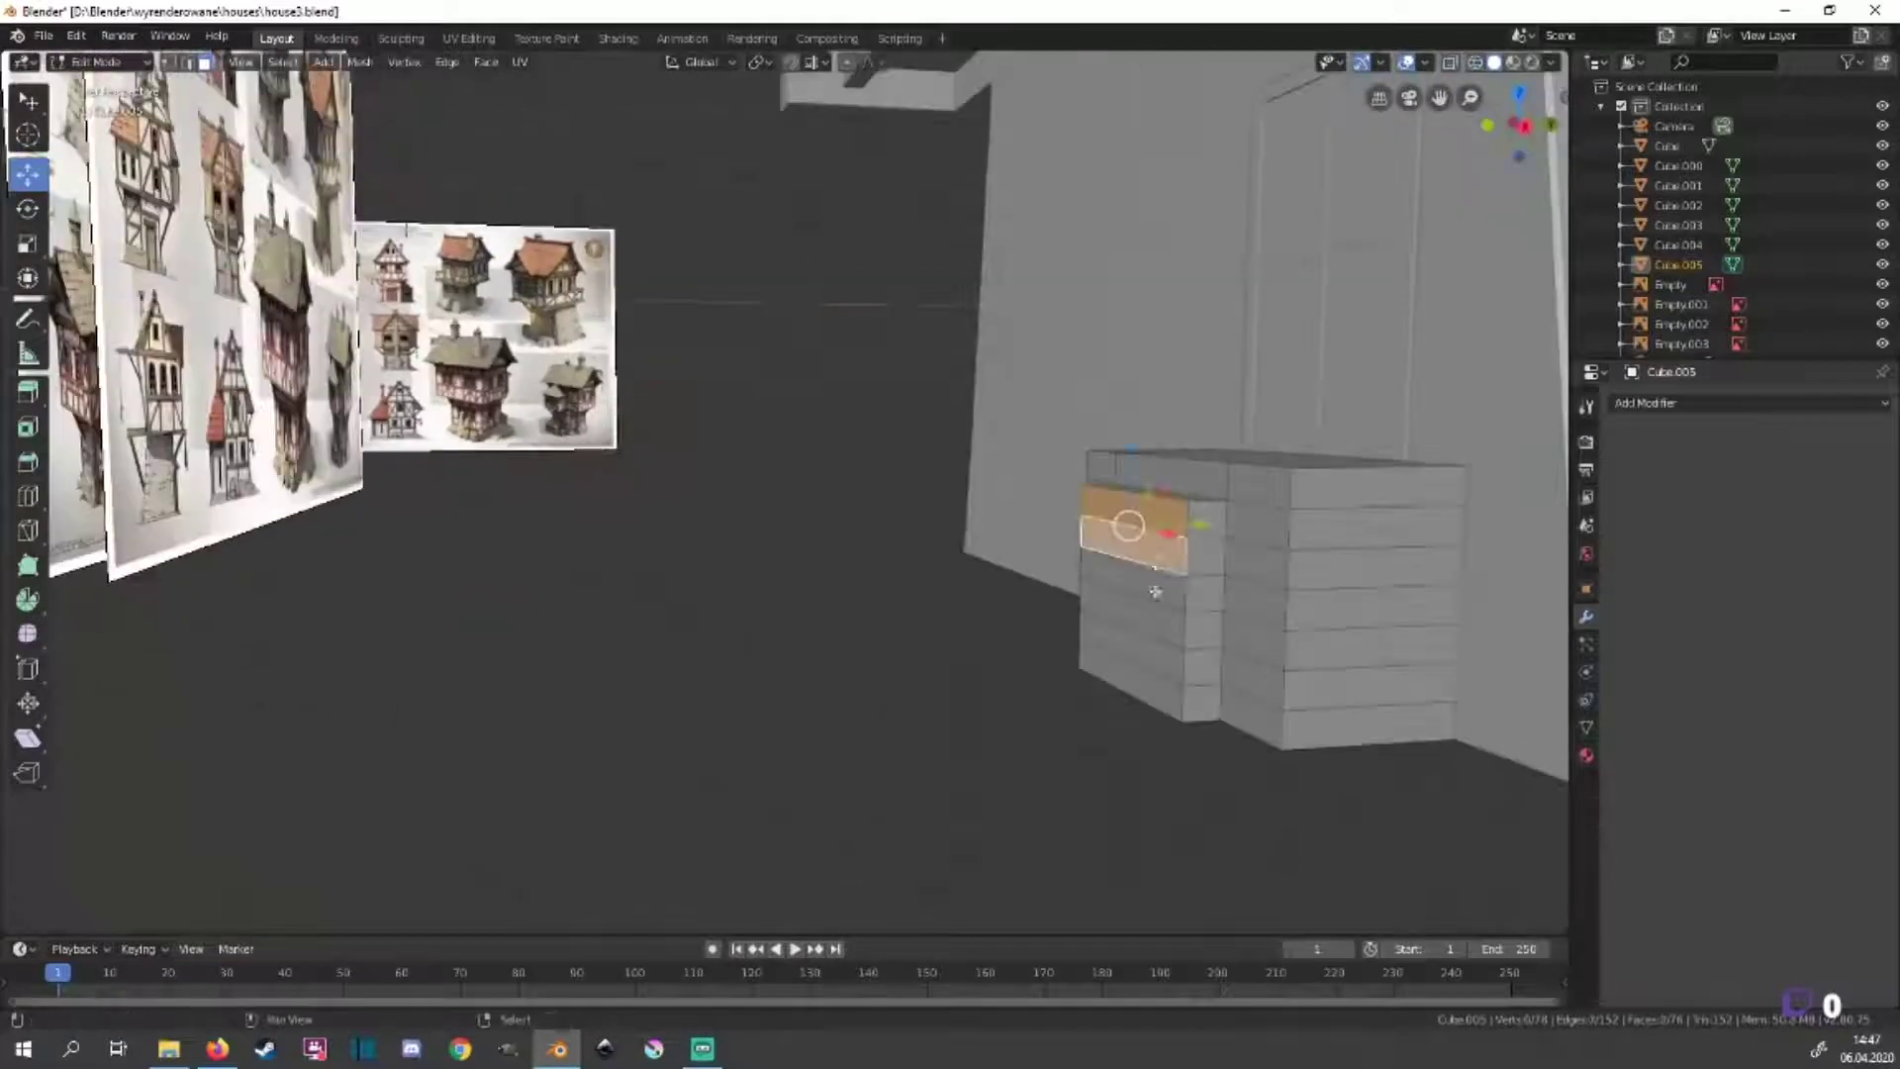
left_click(1124, 585, "ctrl")
middle_click_drag(1124, 584, 1343, 787)
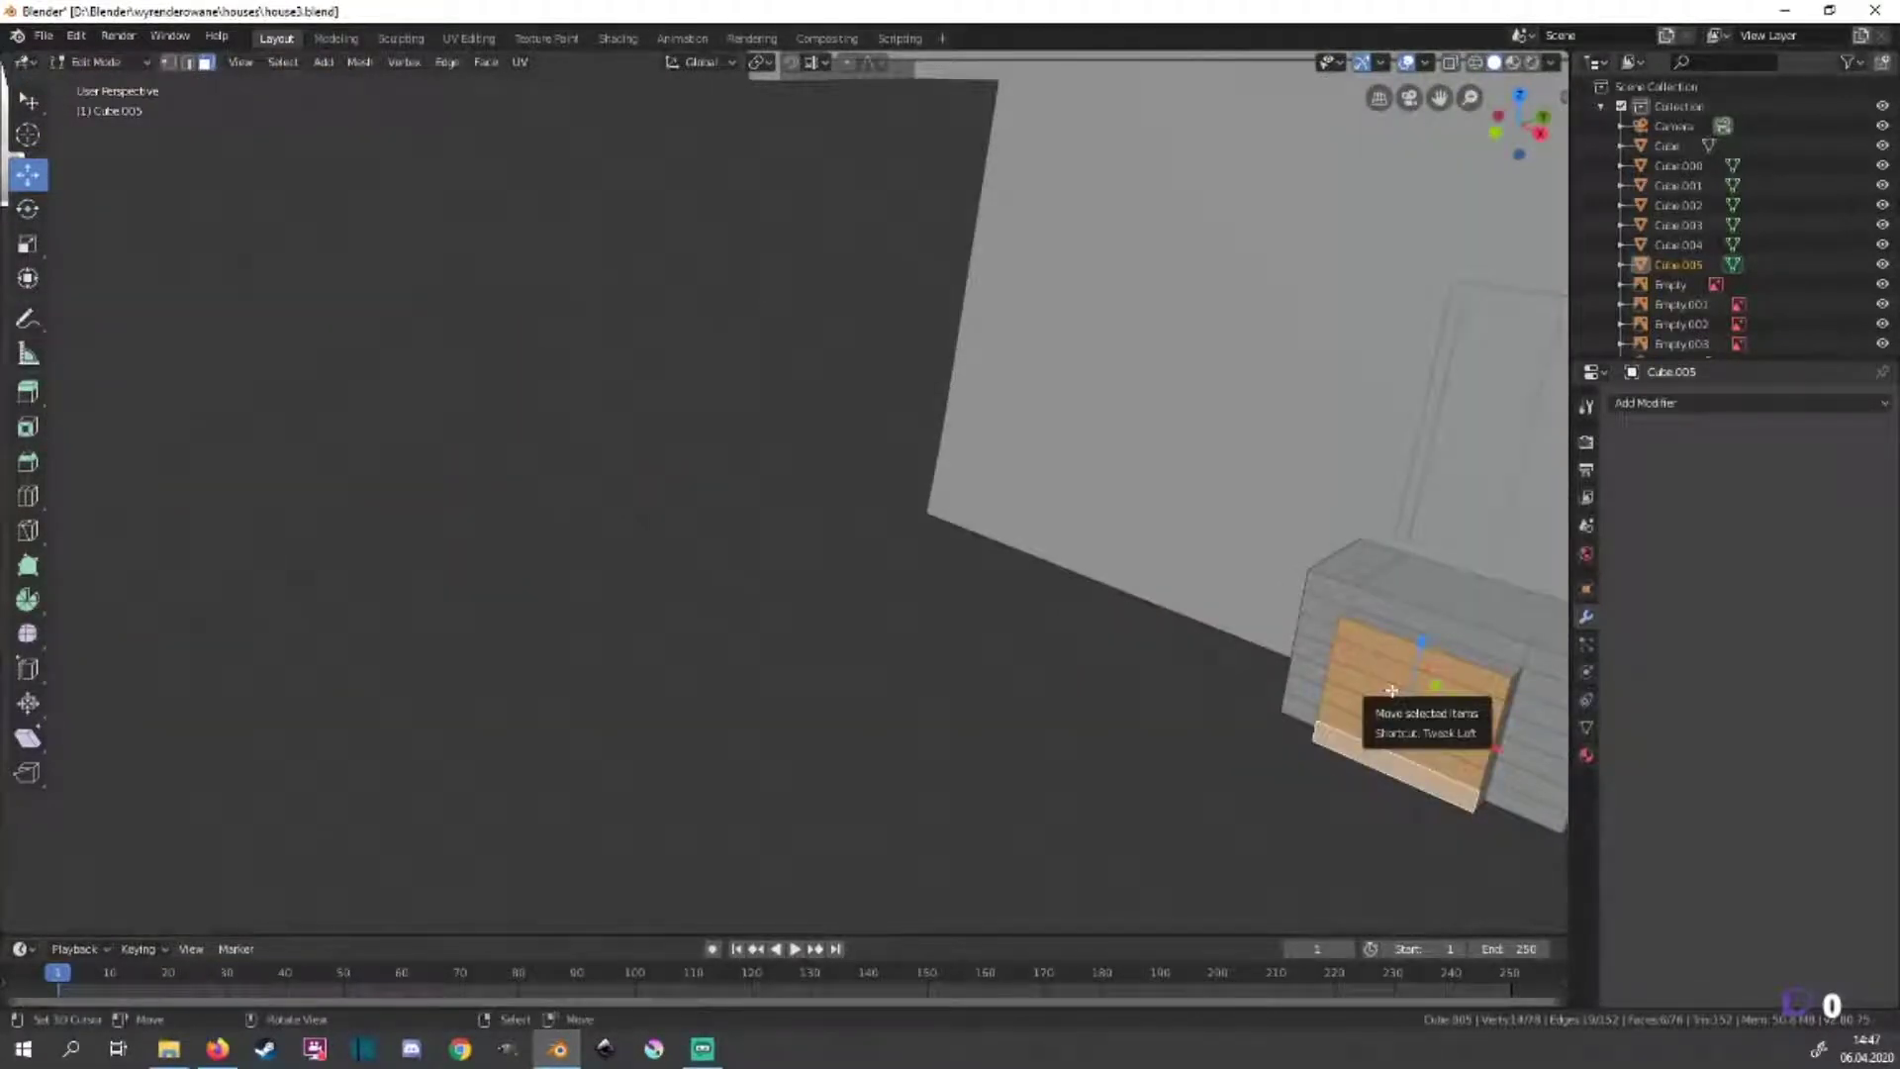
key("KP_3")
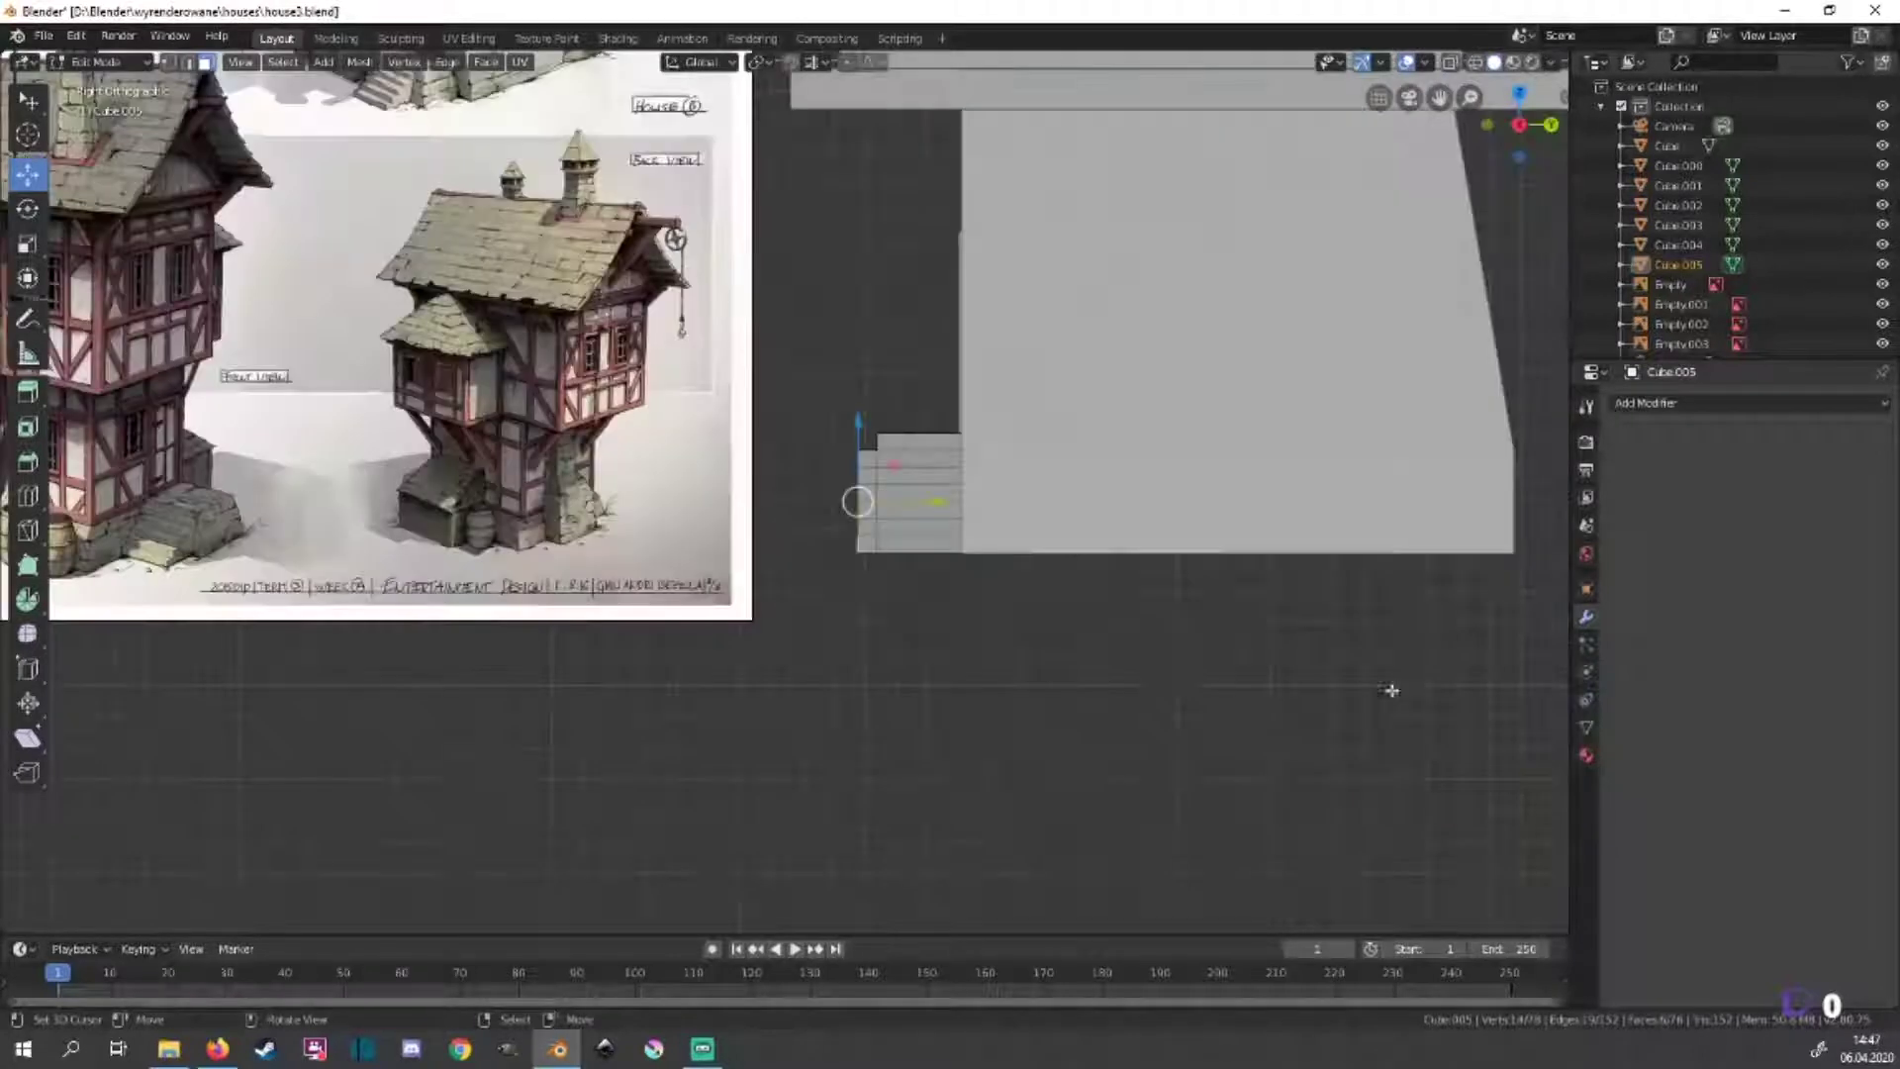
scroll(1375, 613, "up", 2)
scroll(1364, 572, "up", 1)
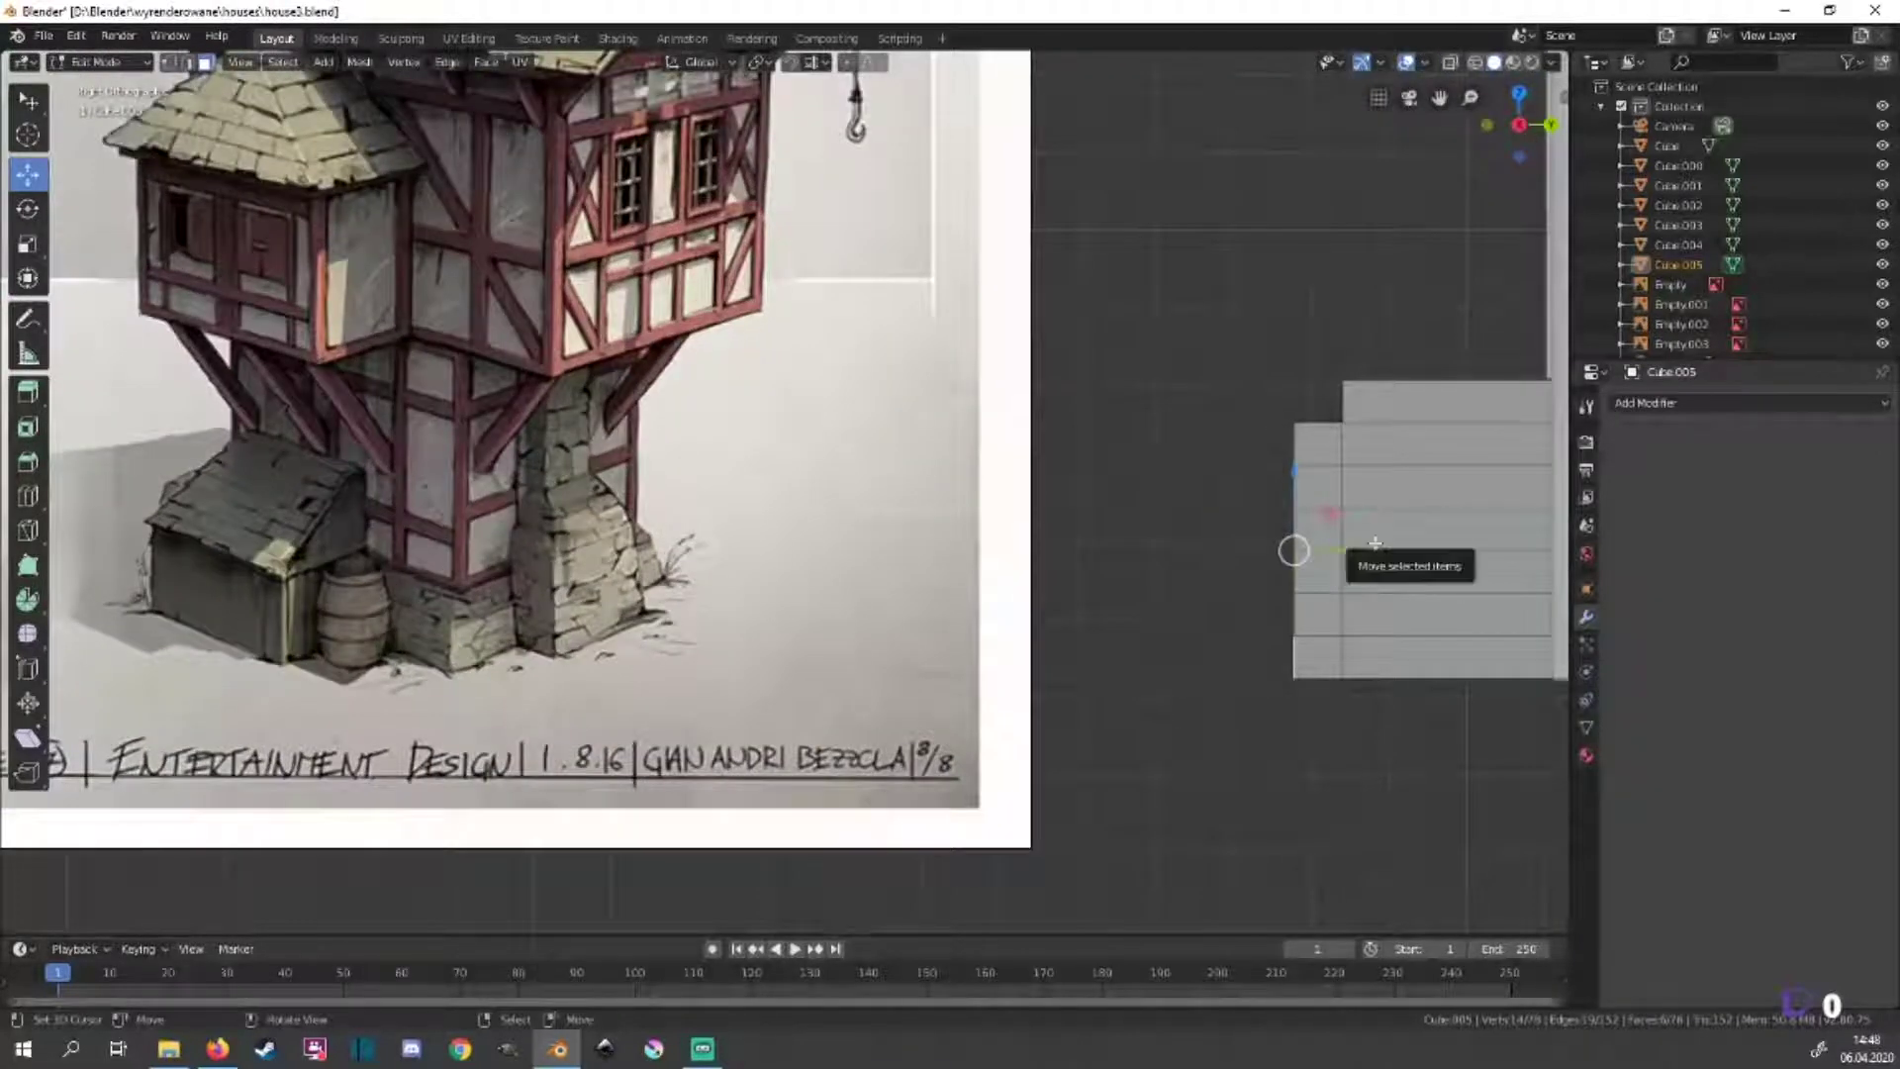
scroll(1375, 542, "up", 2)
scroll(1121, 611, "up", 1)
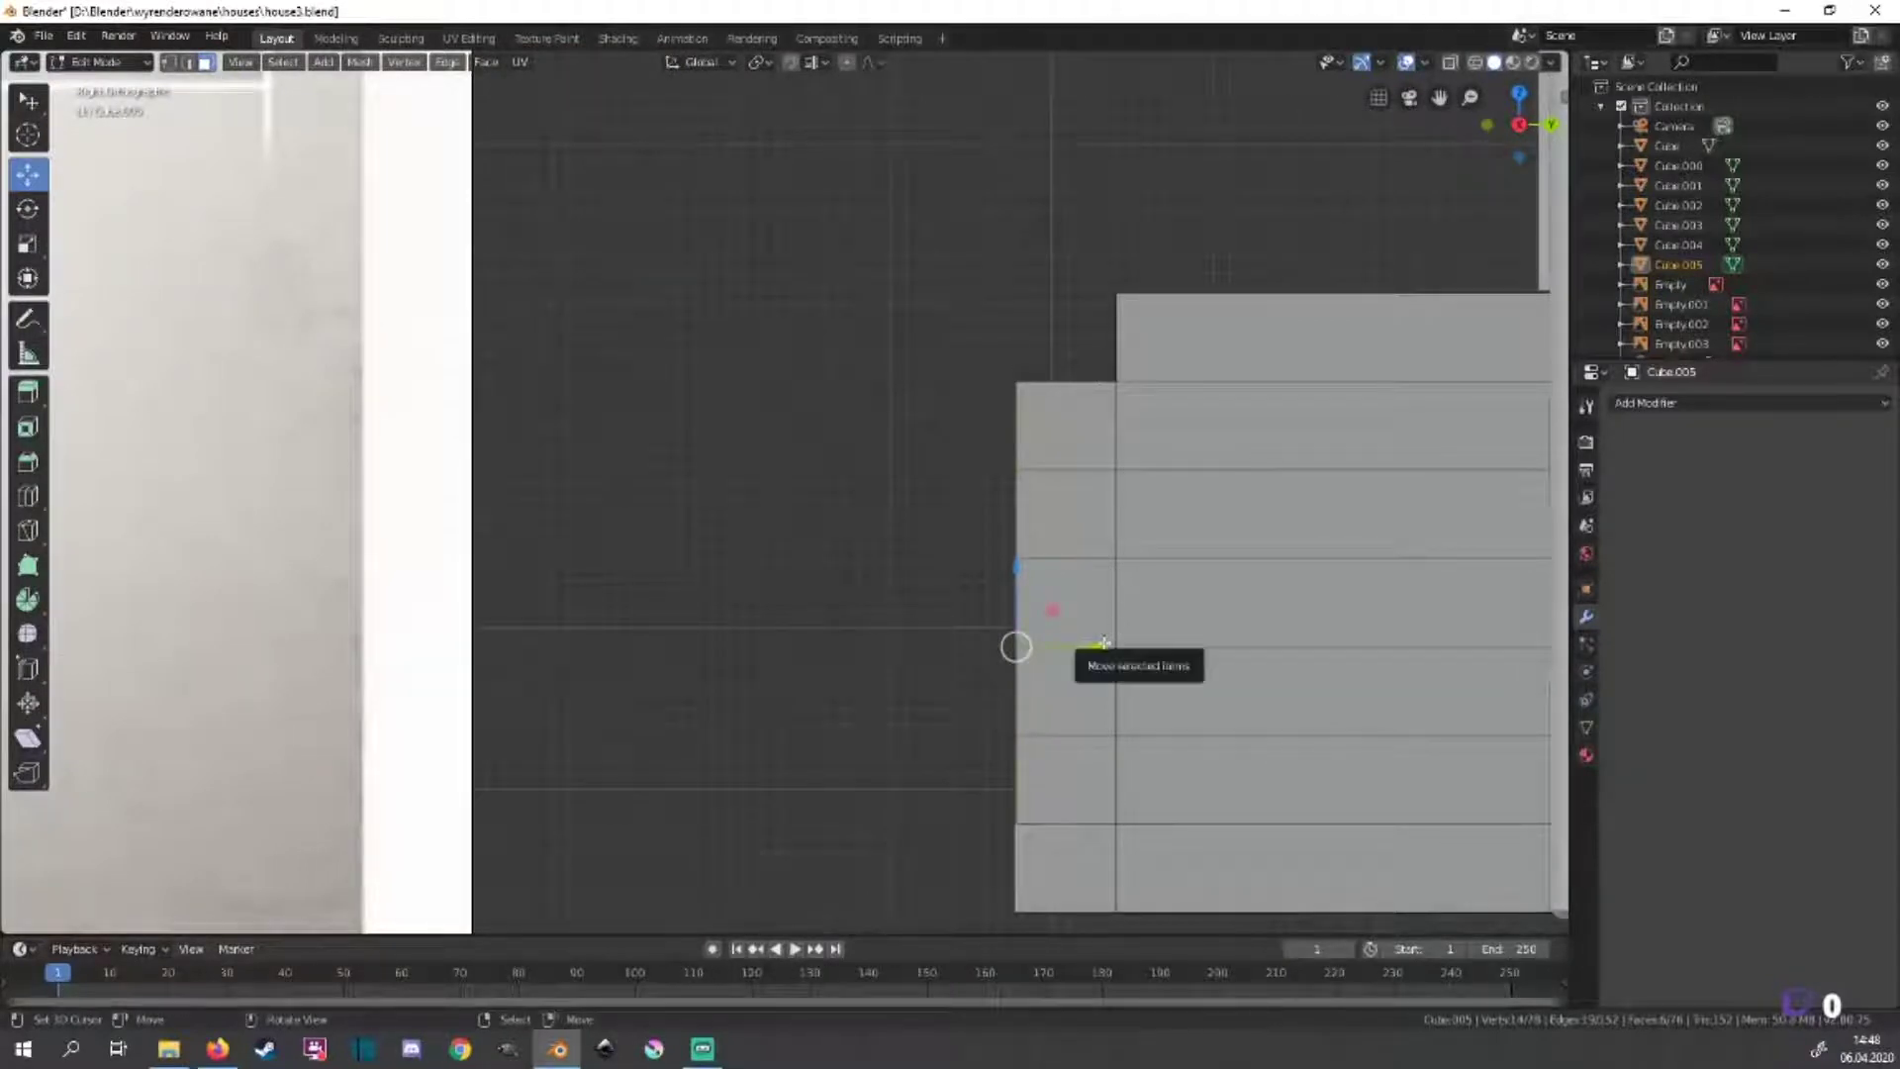
With X-ray on, slide the selected edge further left.
left_click_drag(1103, 642, 1091, 643)
key("alt+z")
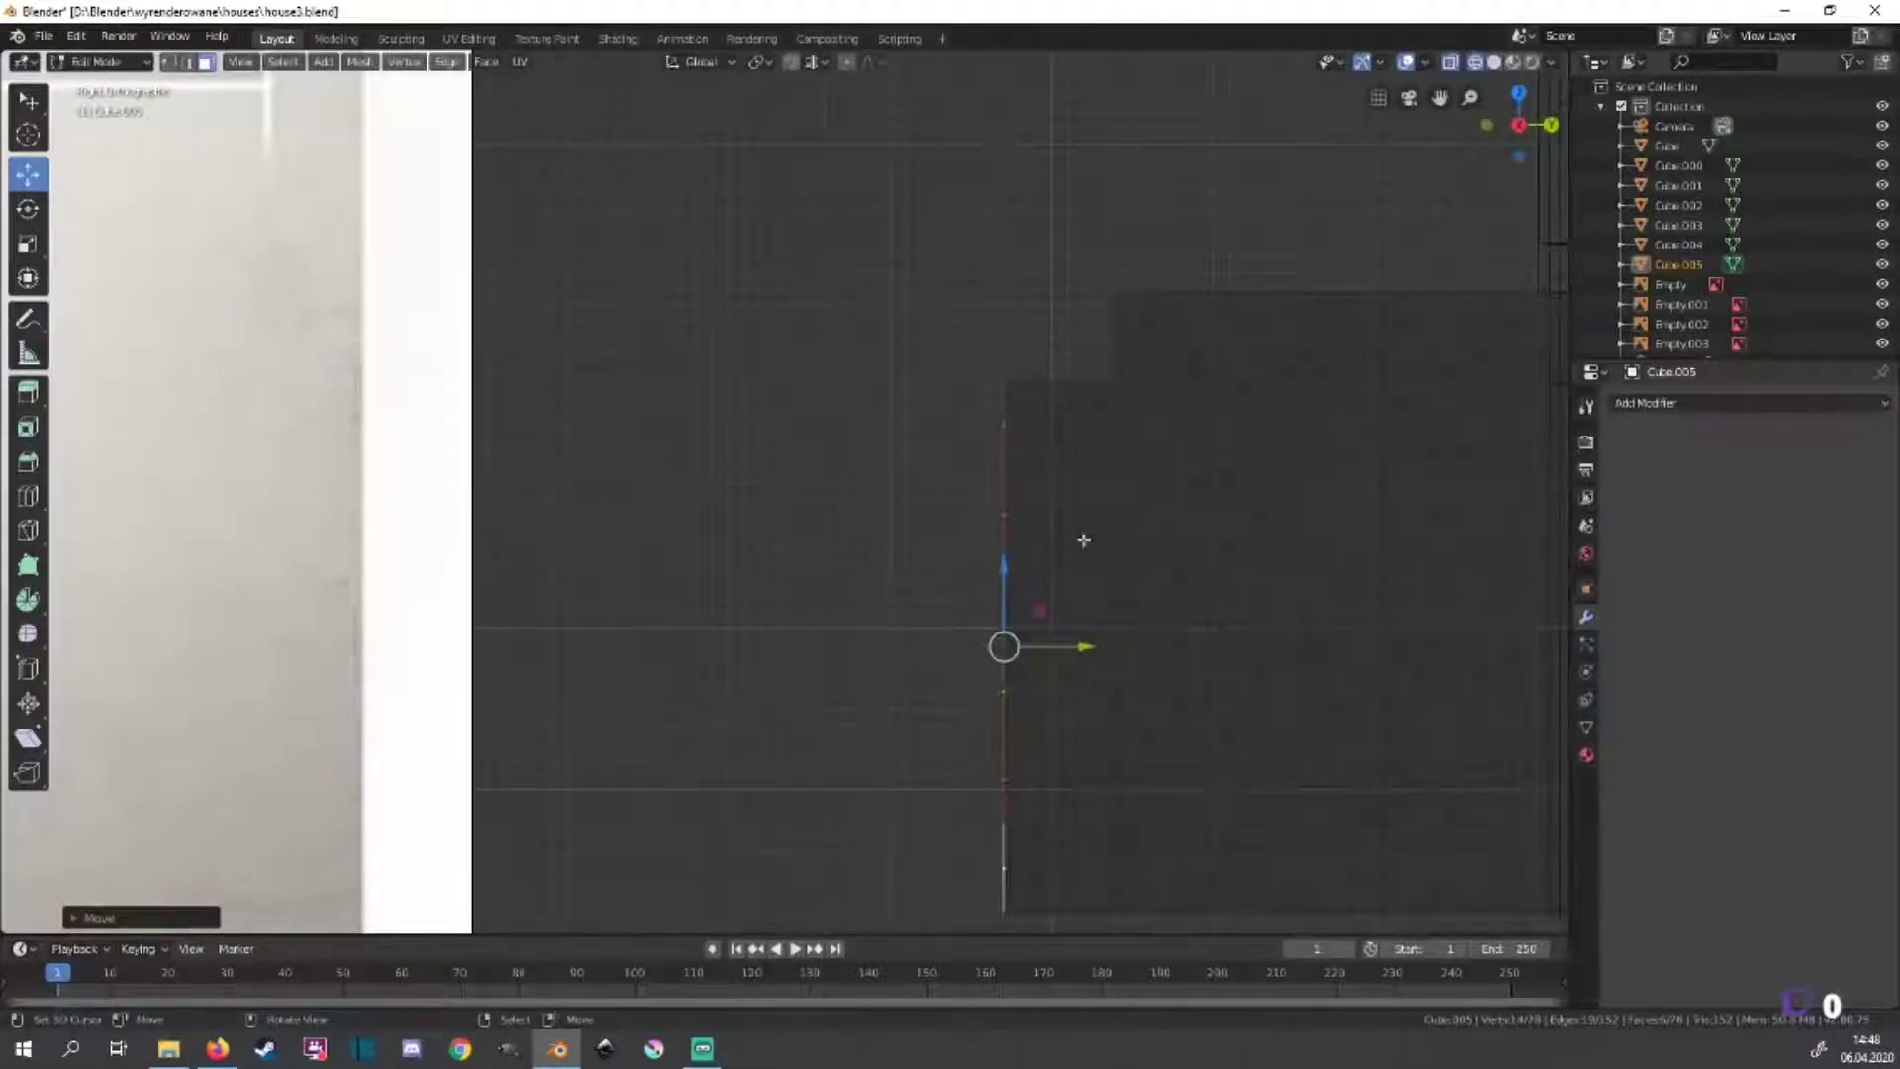
left_click_drag(1089, 691, 1064, 691)
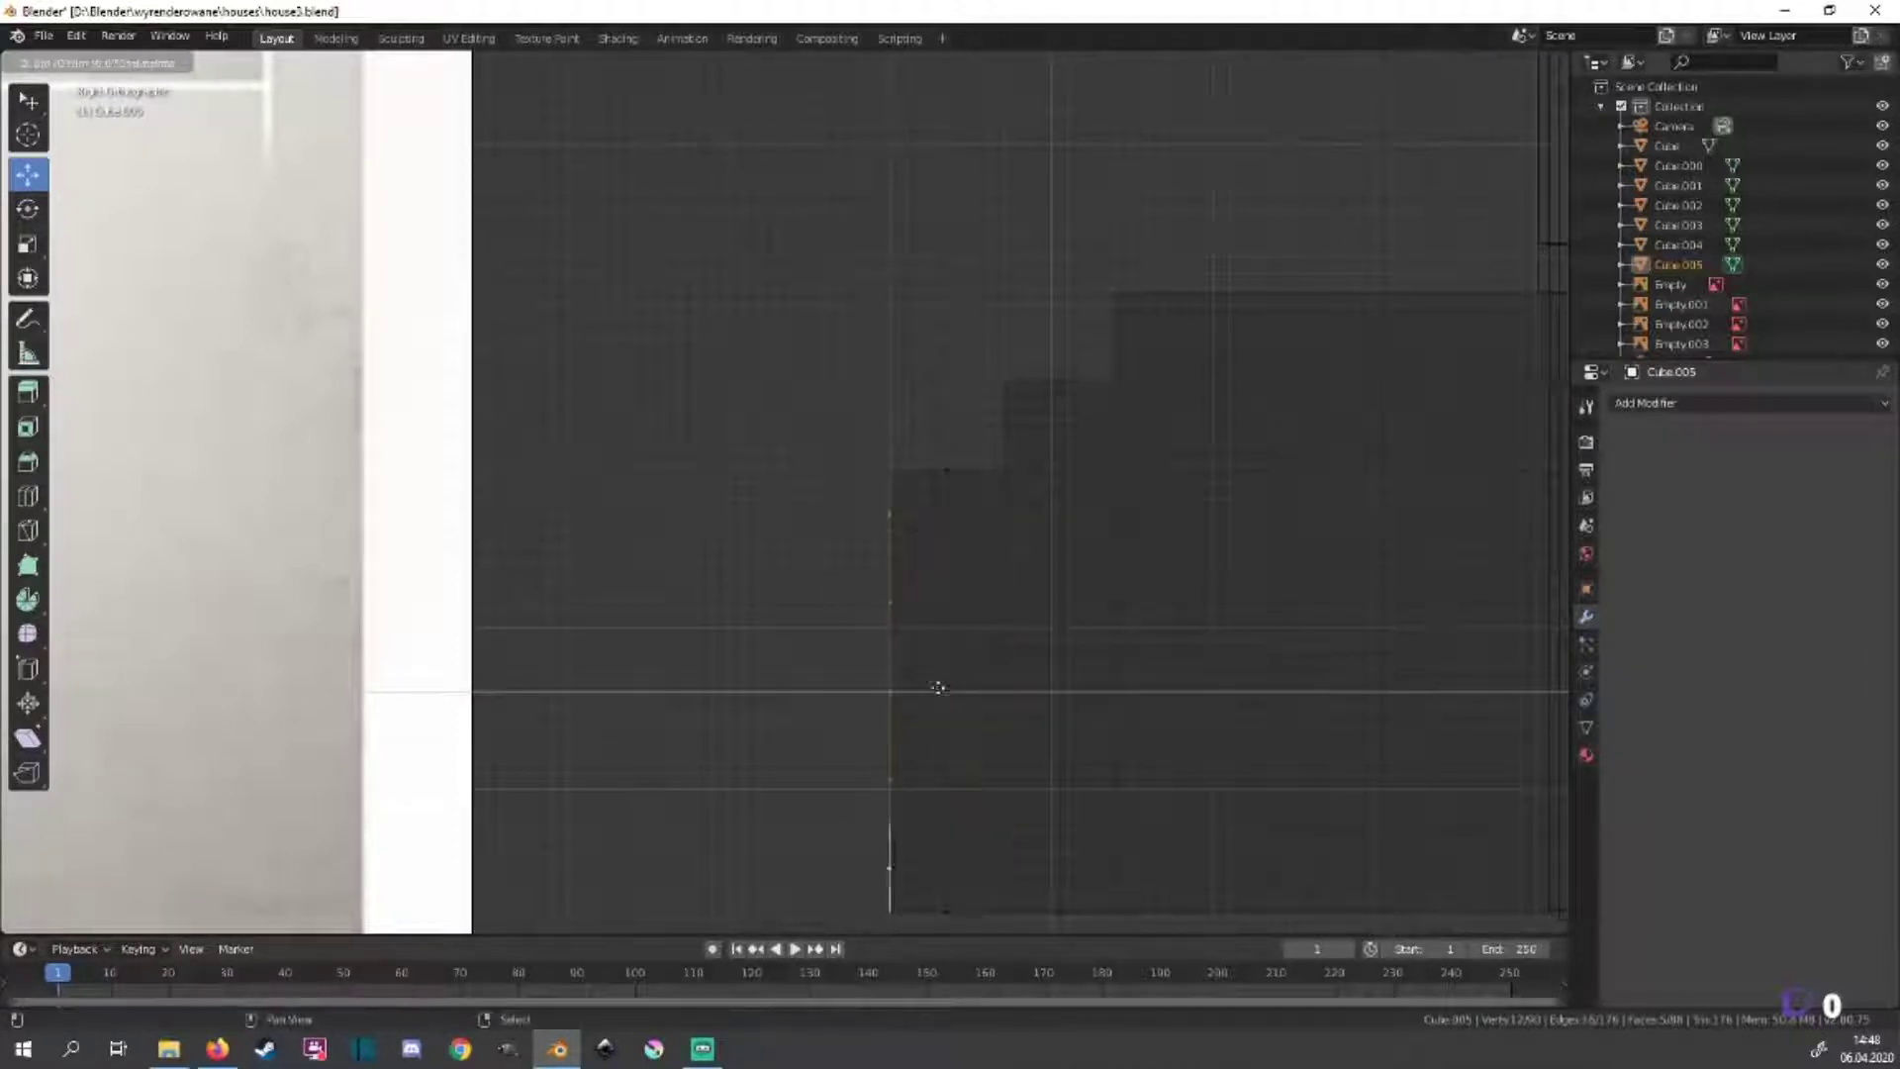
left_click(895, 691)
Box-select geometry and move it using a typed numeric offset.
key("b")
middle_click_drag(856, 492, 993, 332, "shift")
key("g")
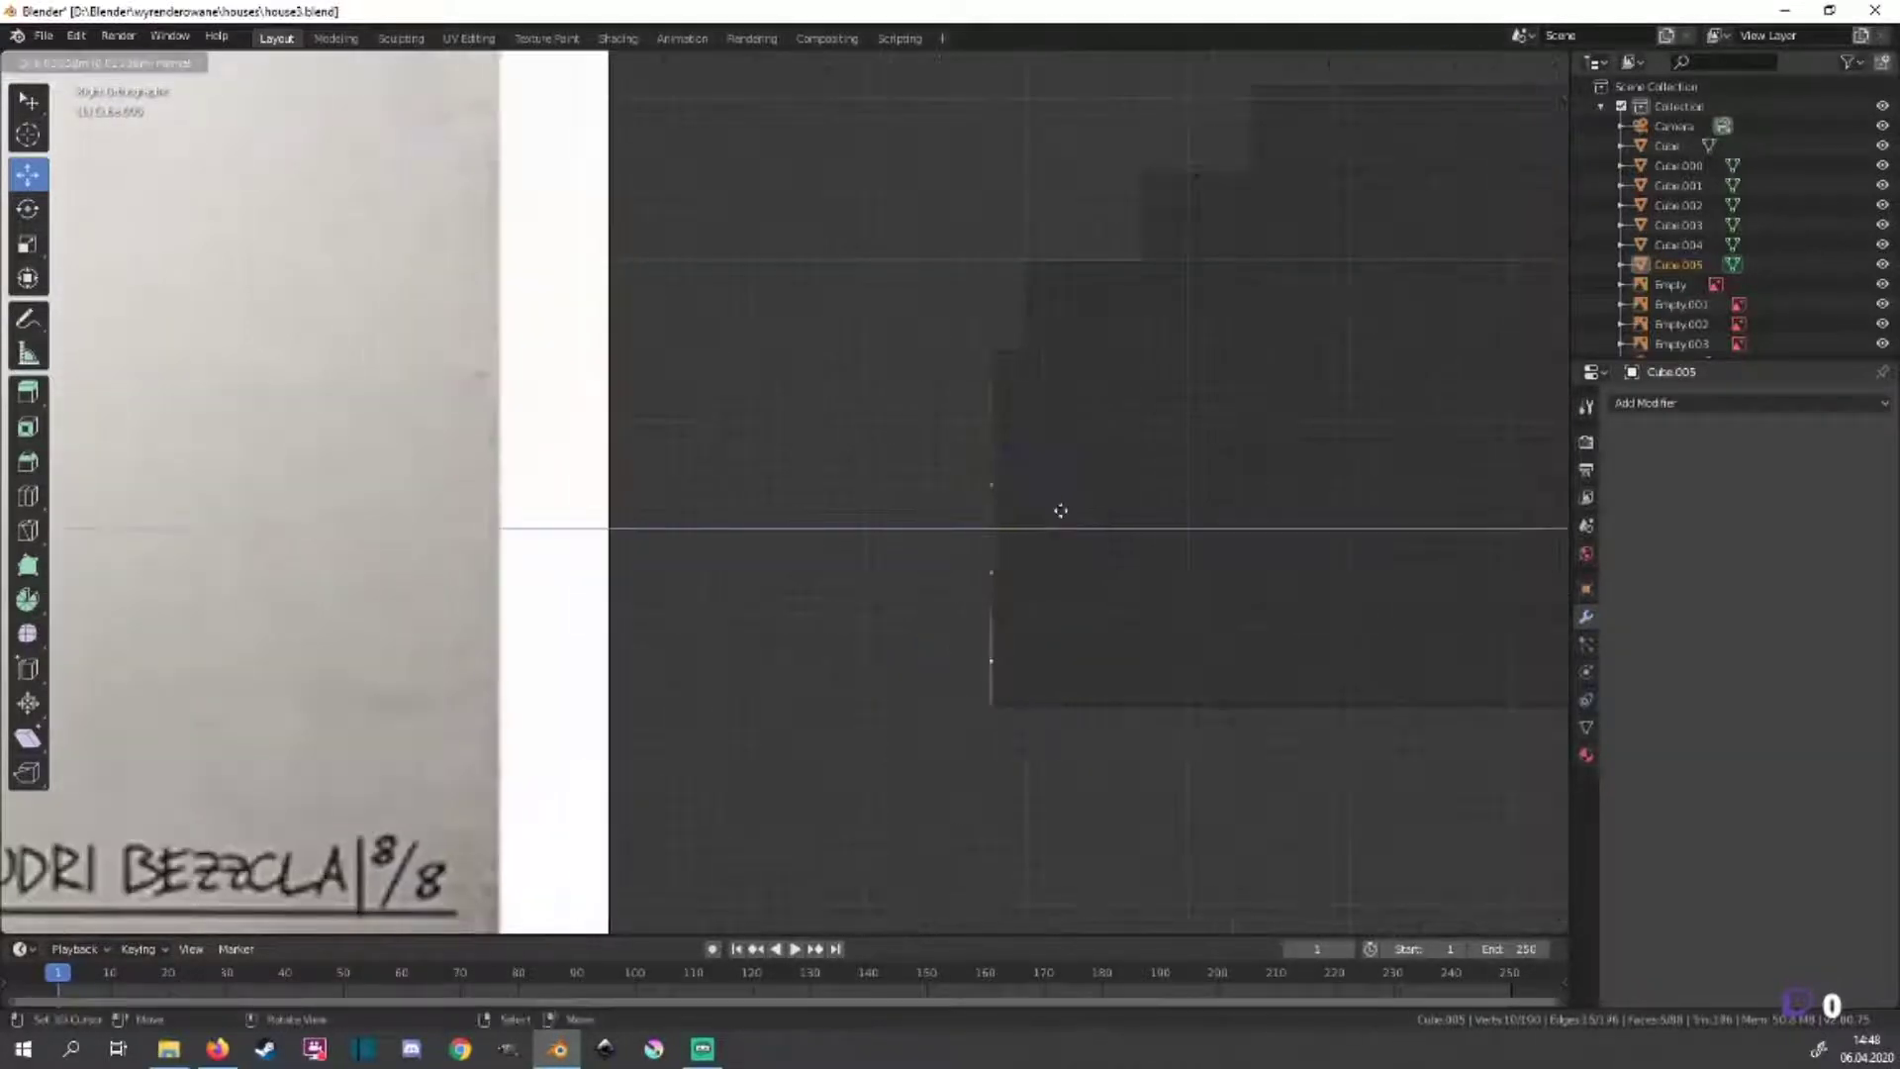
key("0")
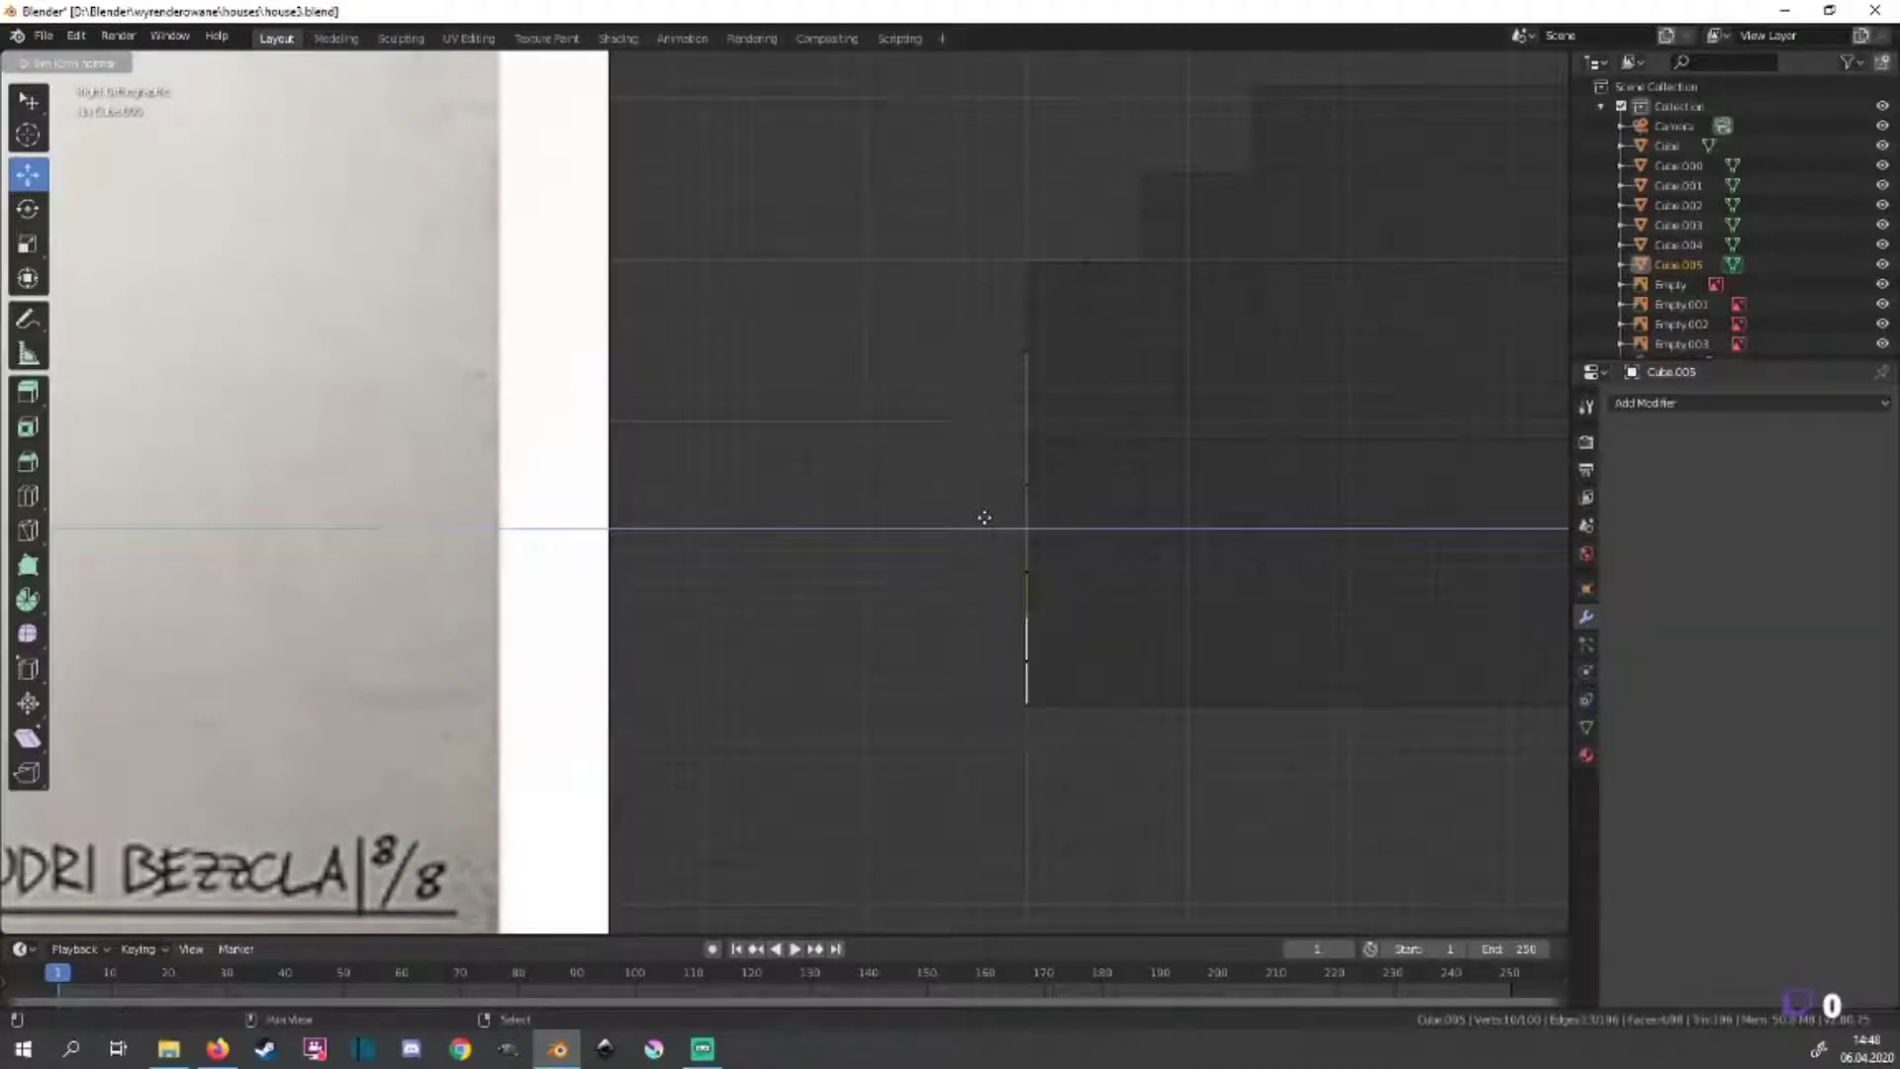
key("minus")
left_click(979, 518)
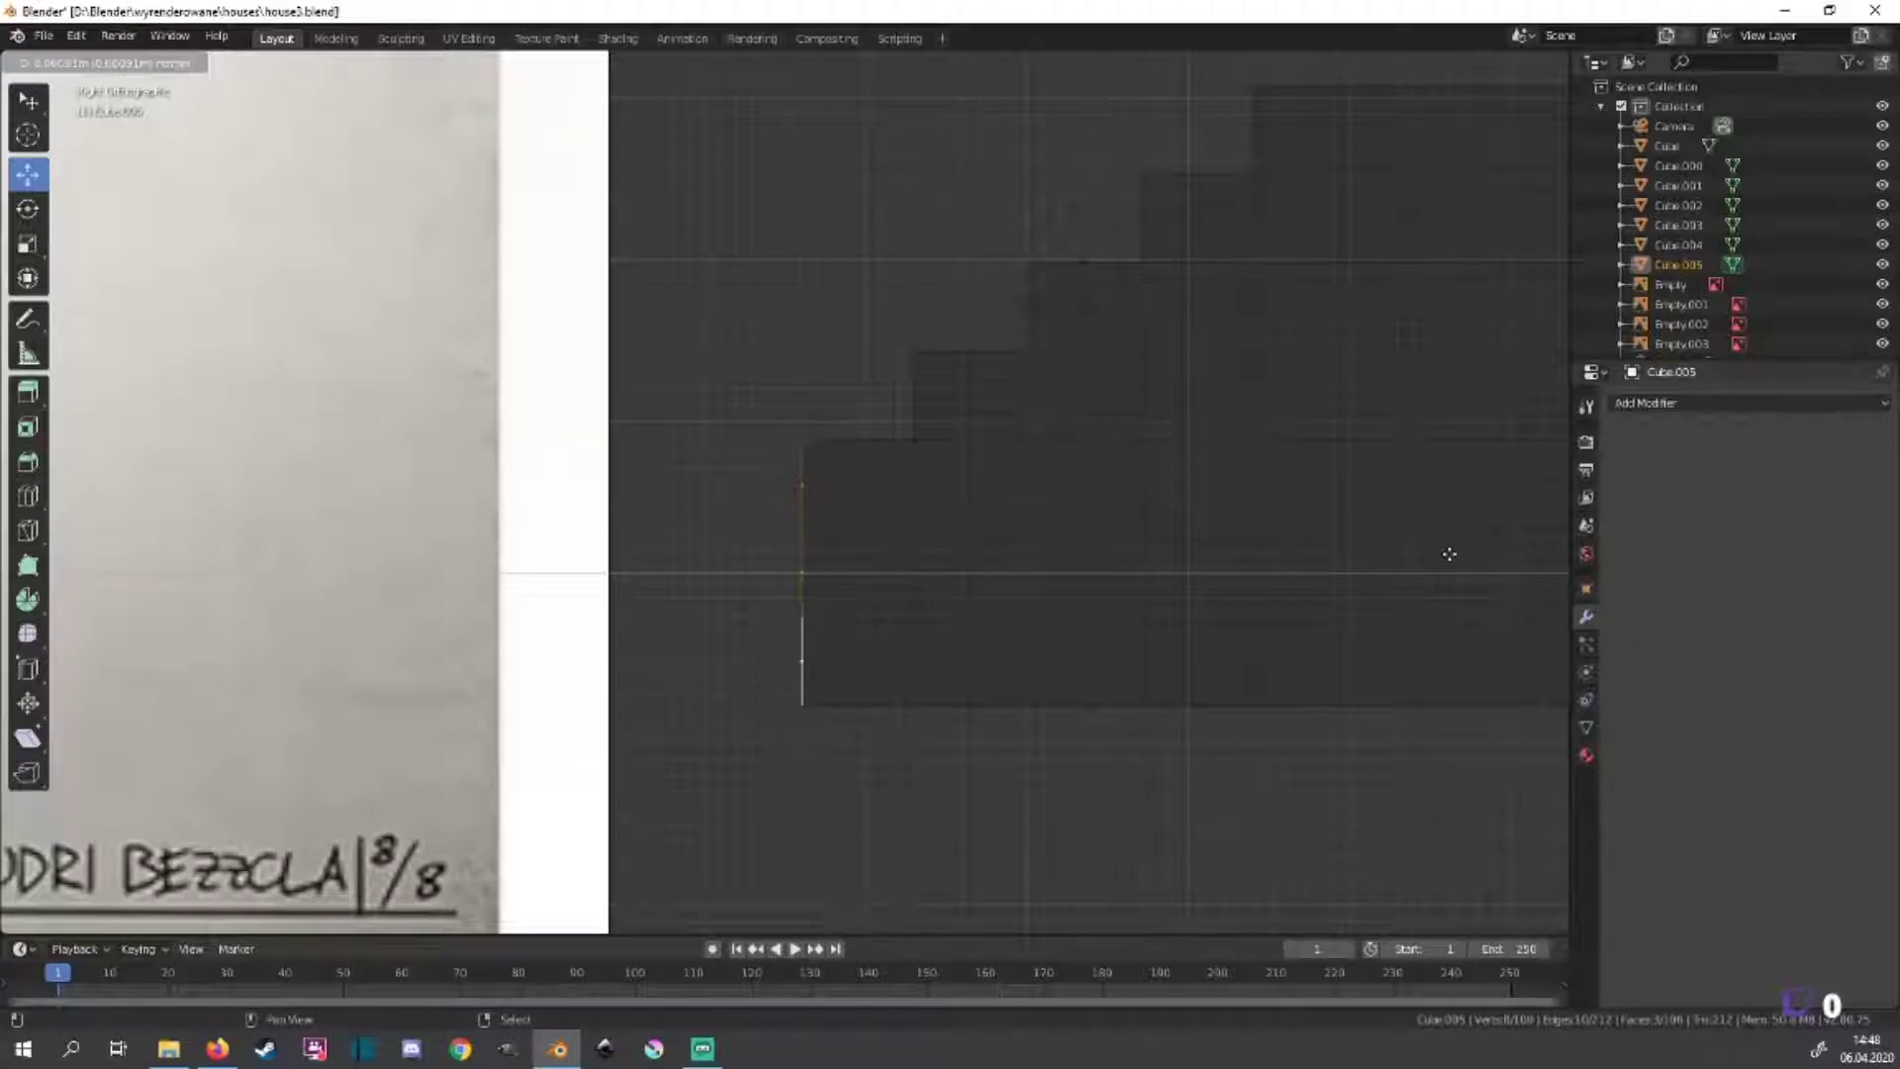
Extrude additional steps onto the staircase and zoom to review it.
middle_click_drag(1214, 551, 1290, 598, "shift")
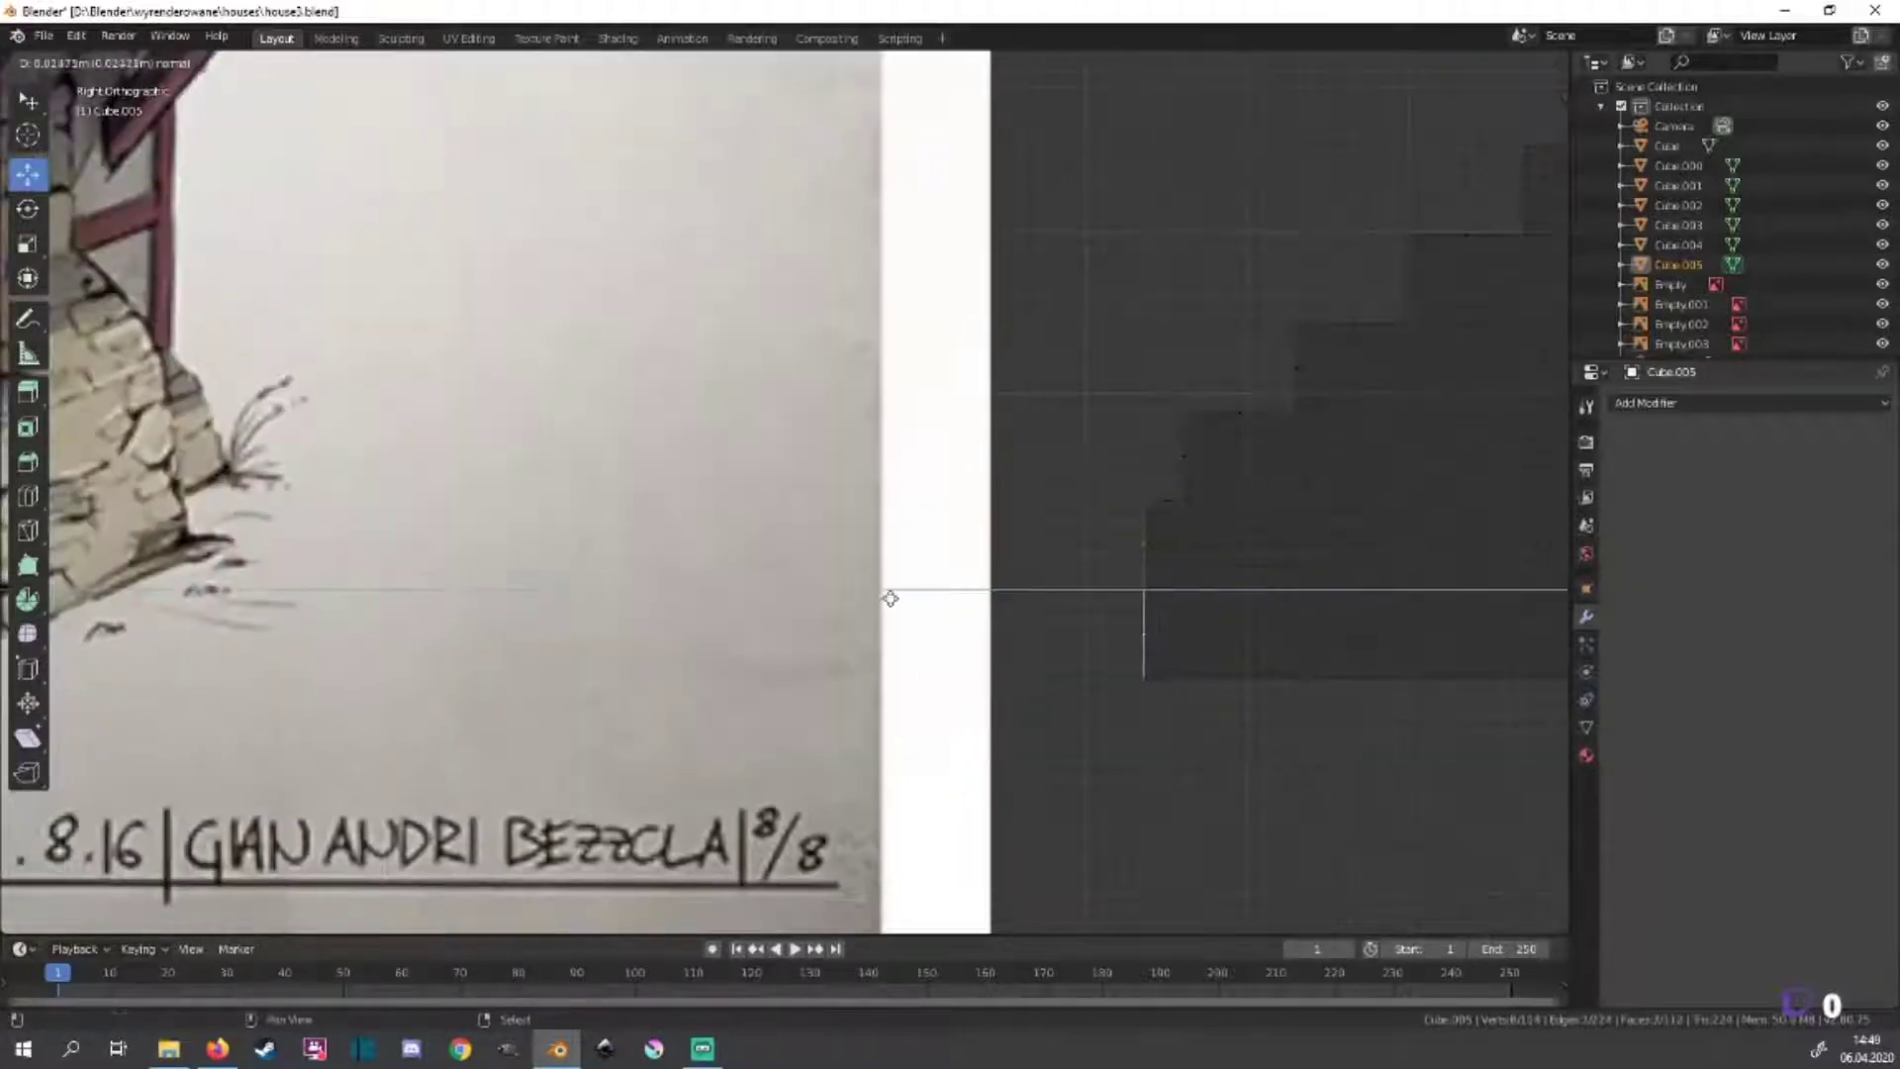
left_click(177, 585)
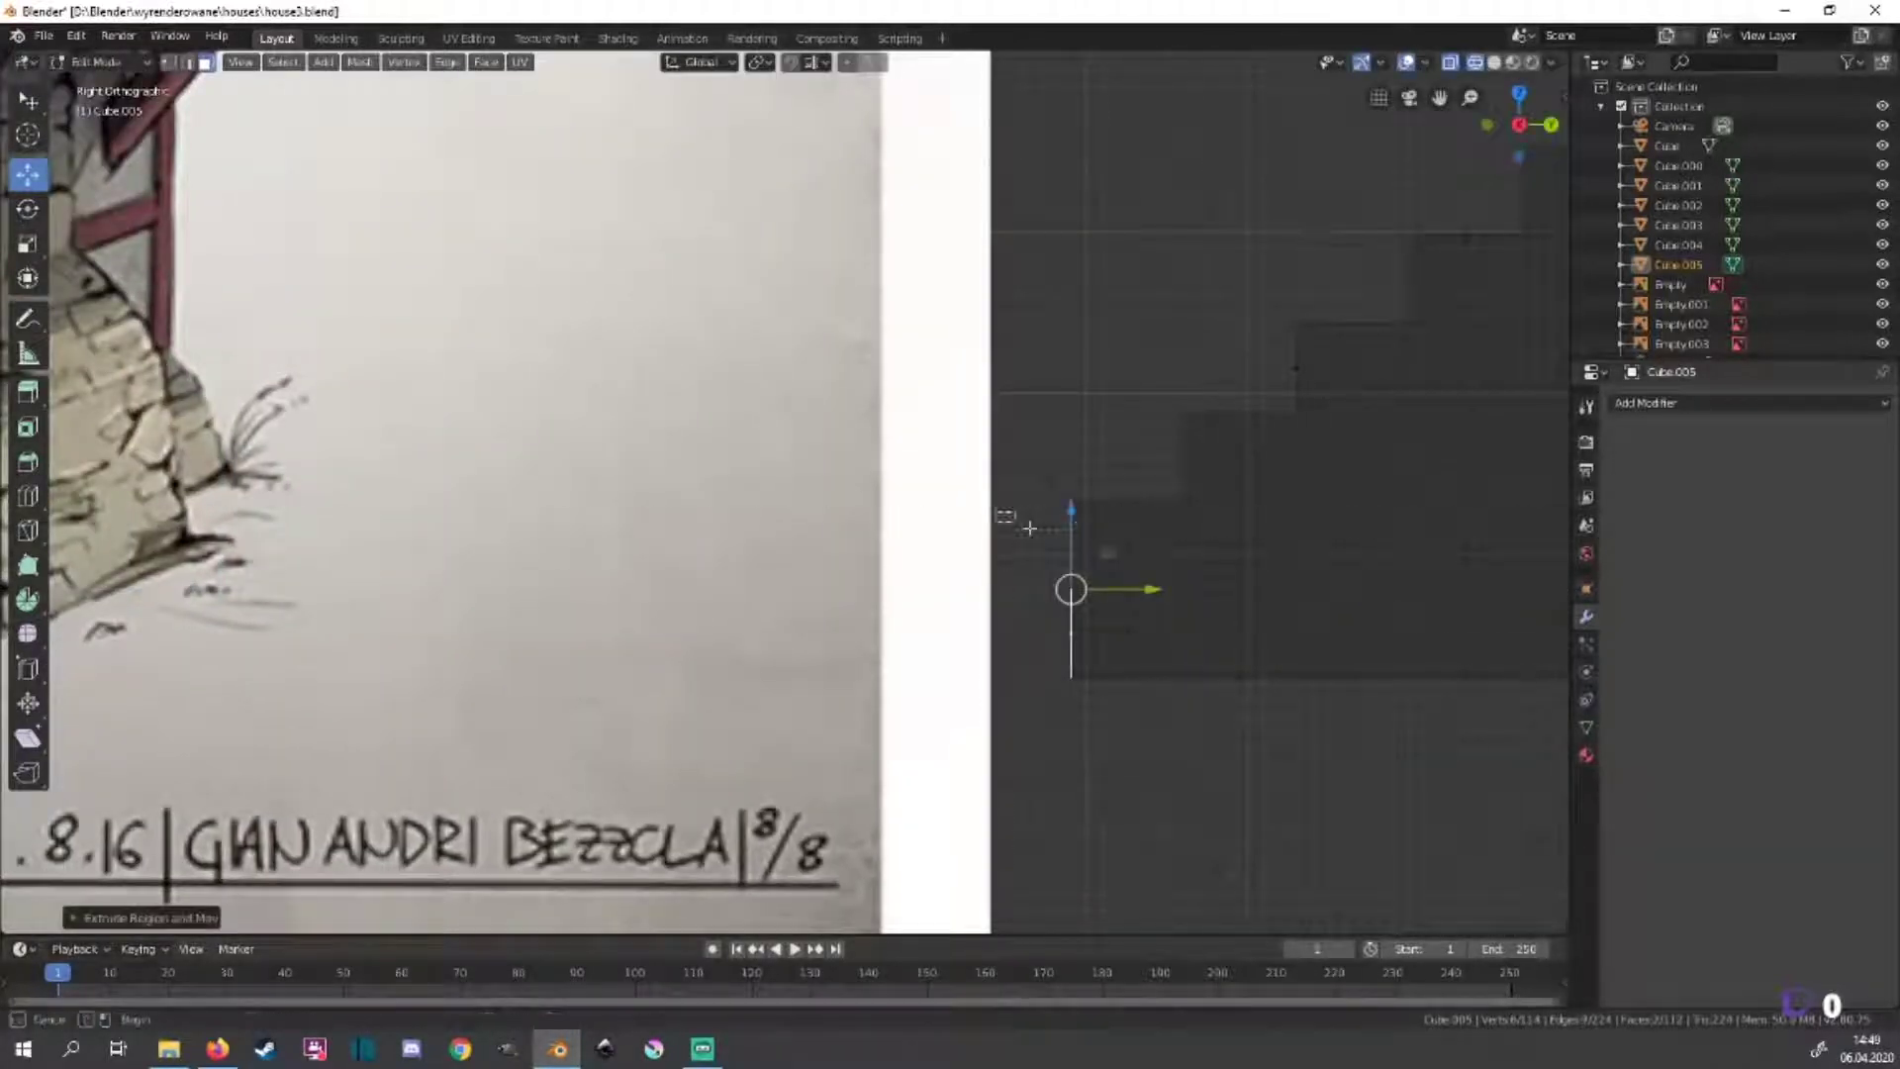
key("e")
left_click(647, 631)
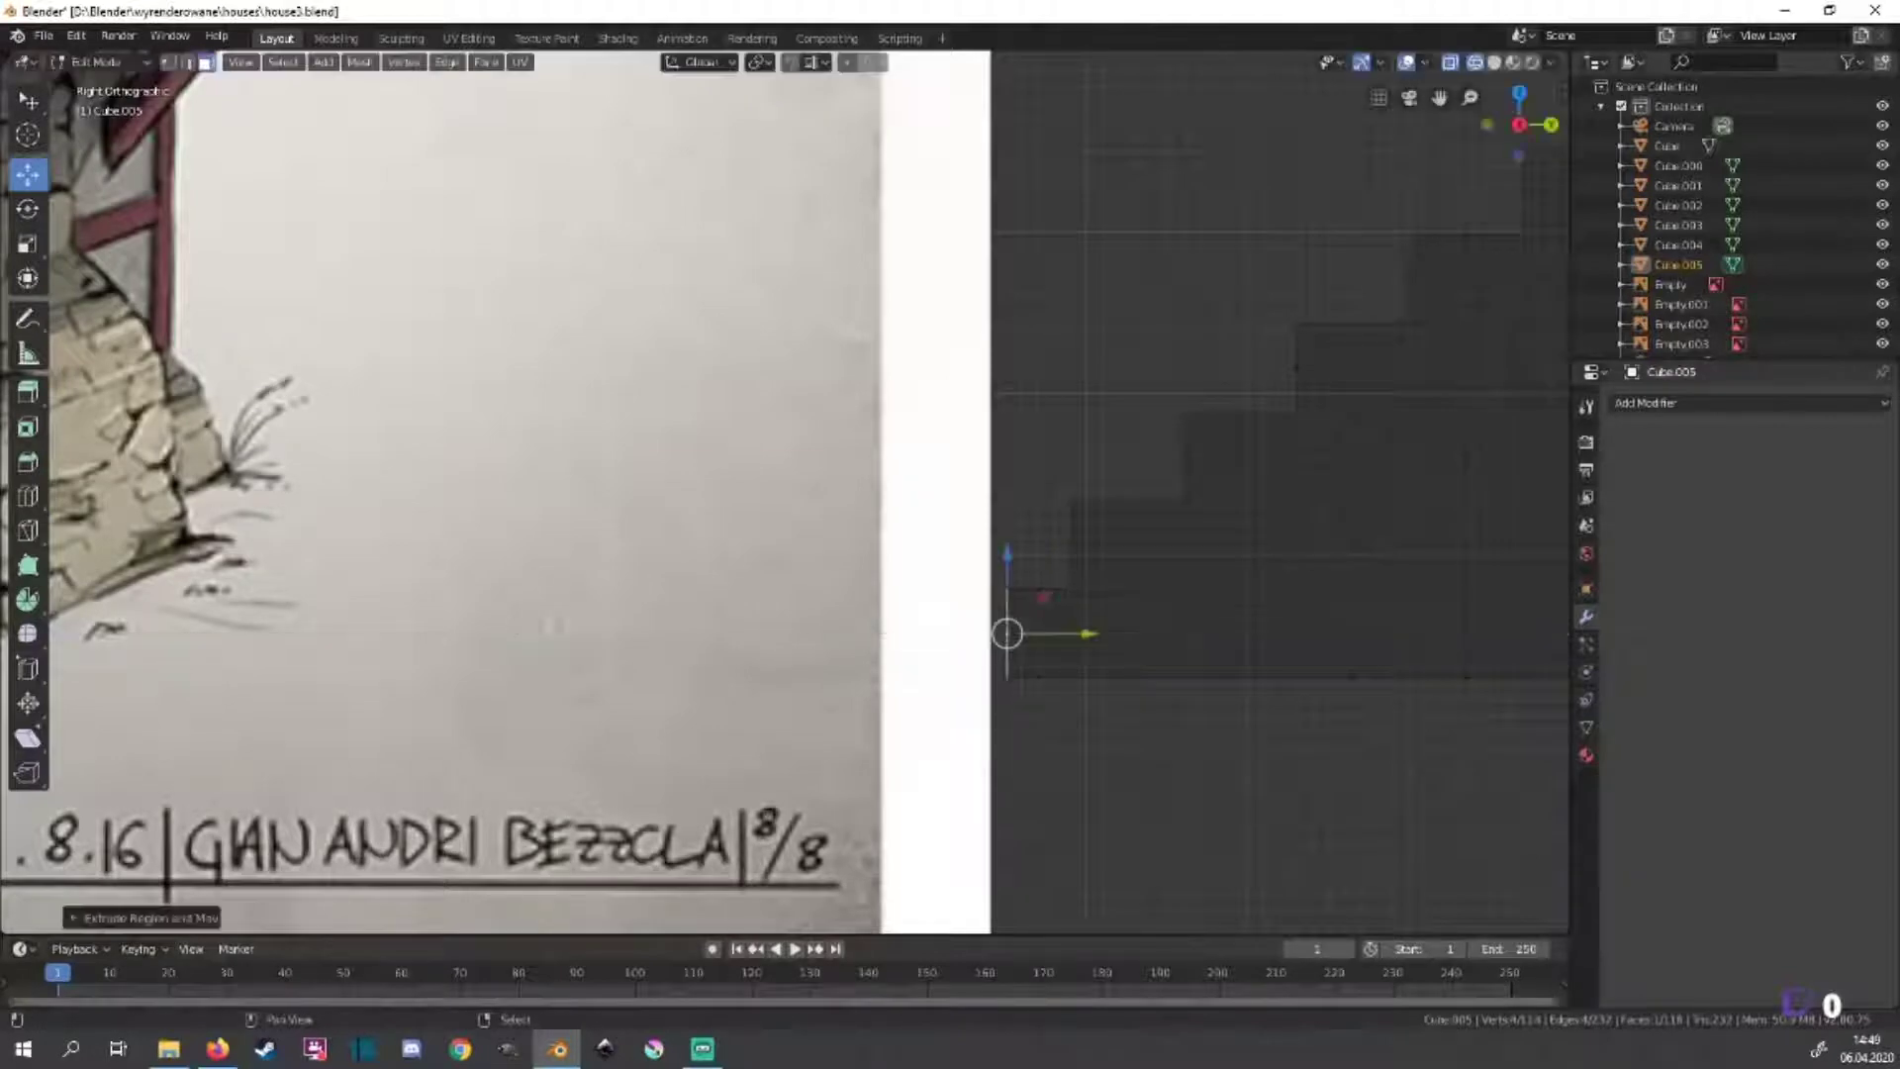
scroll(1102, 538, "down", 5)
scroll(1035, 548, "up", 4)
scroll(1306, 783, "up", 2)
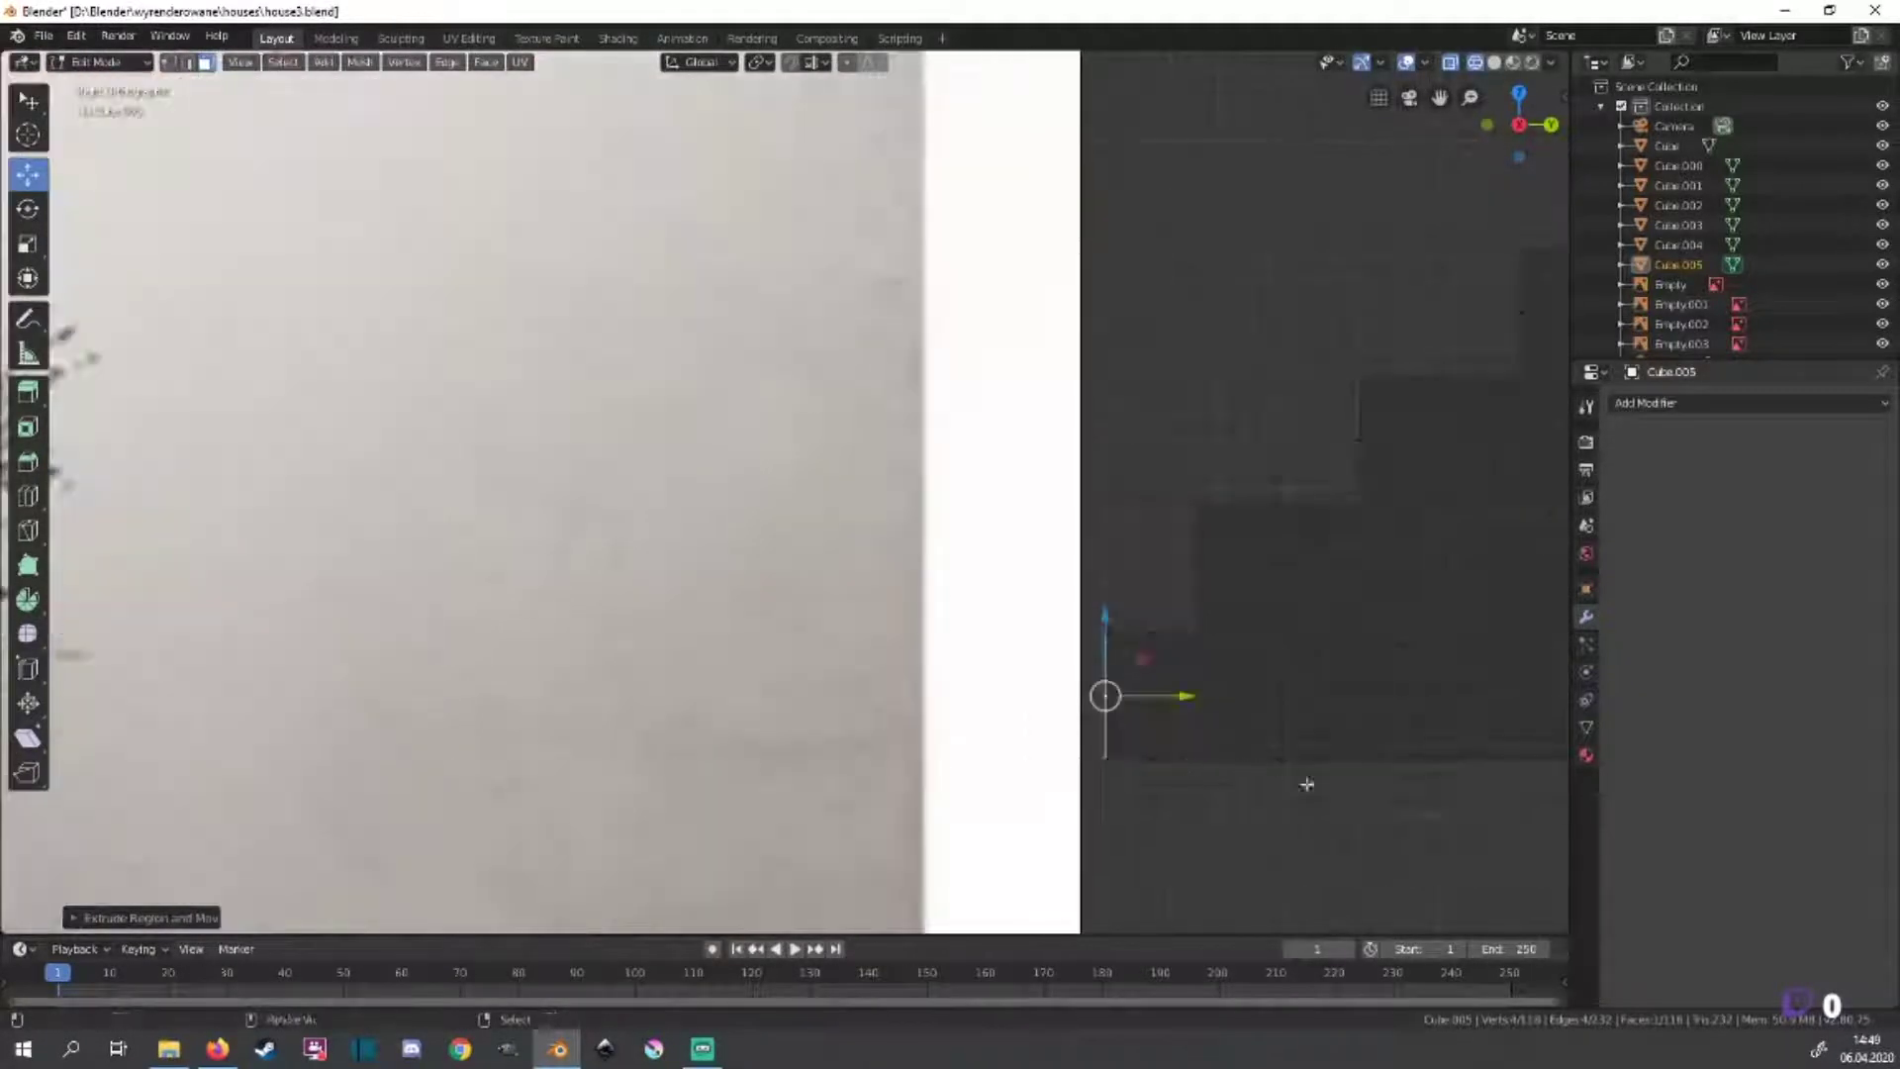
scroll(1204, 708, "down", 3)
scroll(1243, 577, "down", 3)
In Object Mode, shift all the house objects slightly to the right.
scroll(1244, 576, "down", 3)
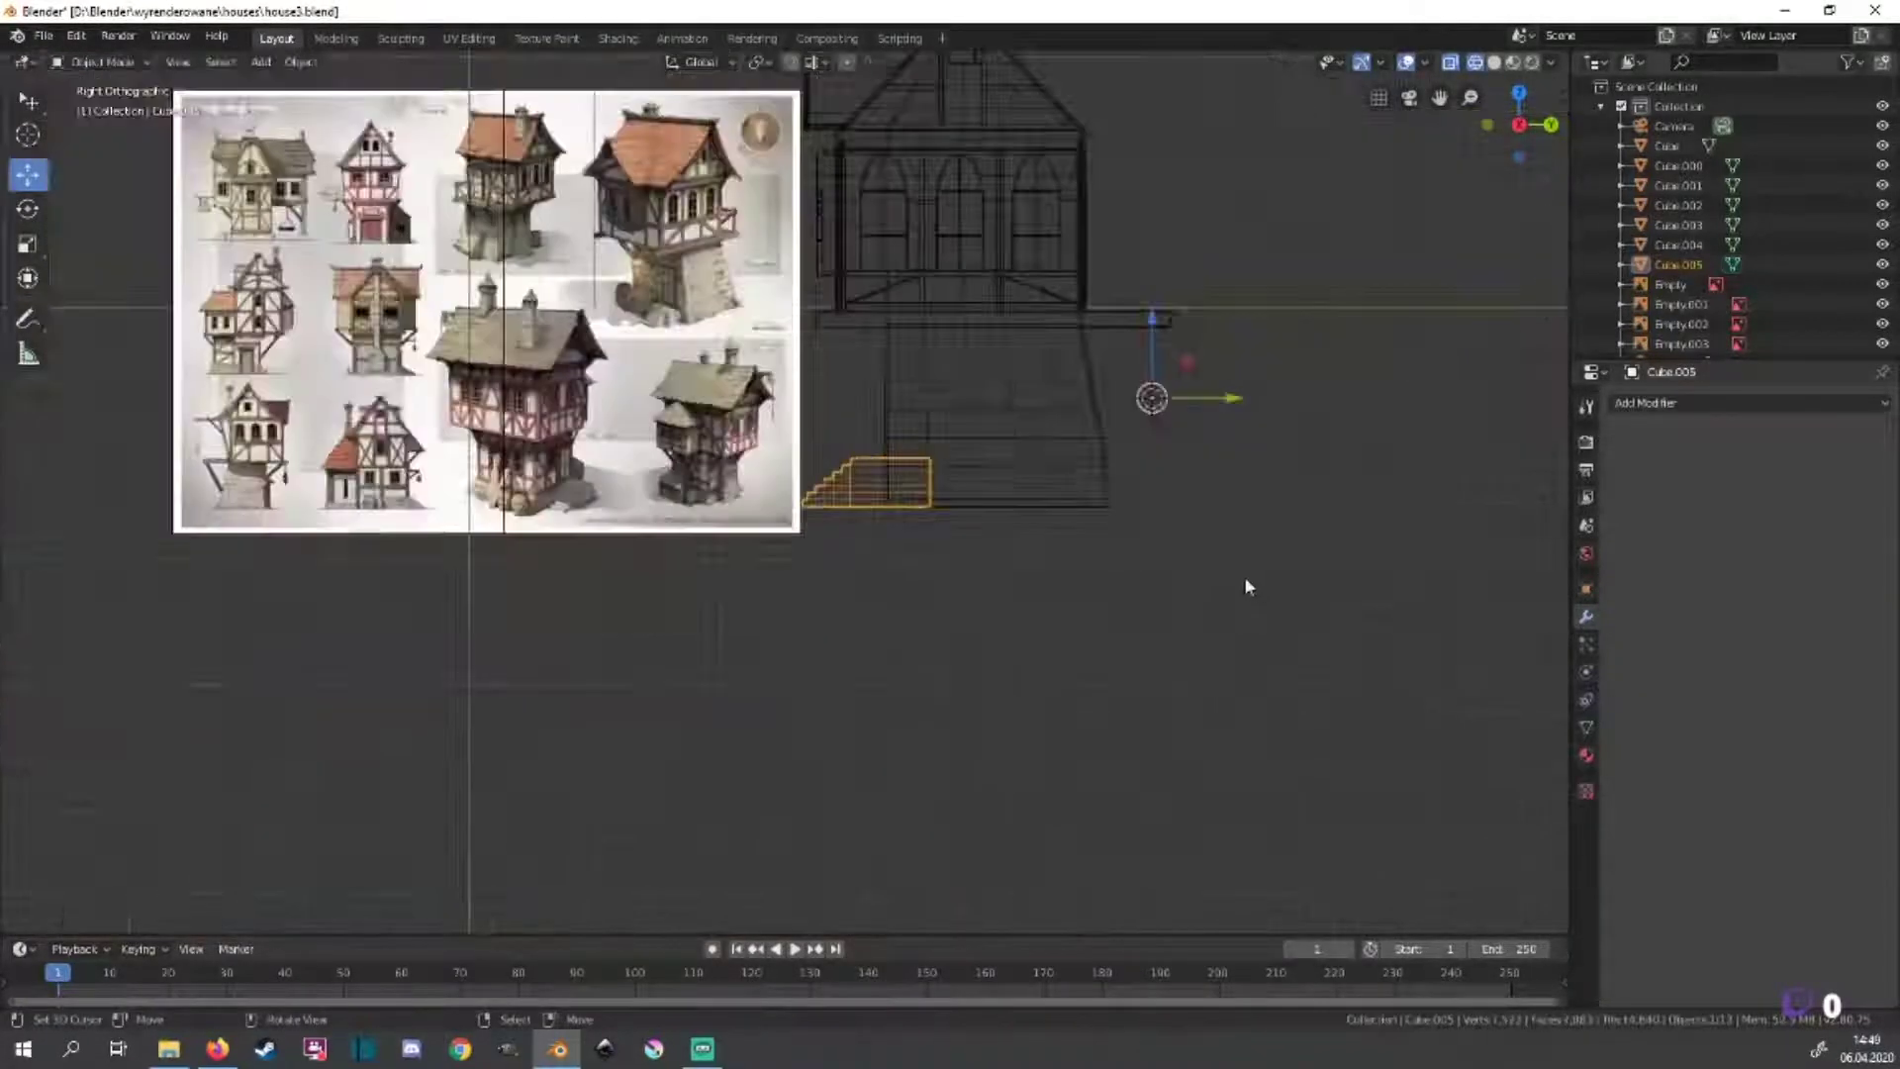
key("Tab")
key("a")
left_click_drag(1009, 405, 1037, 405)
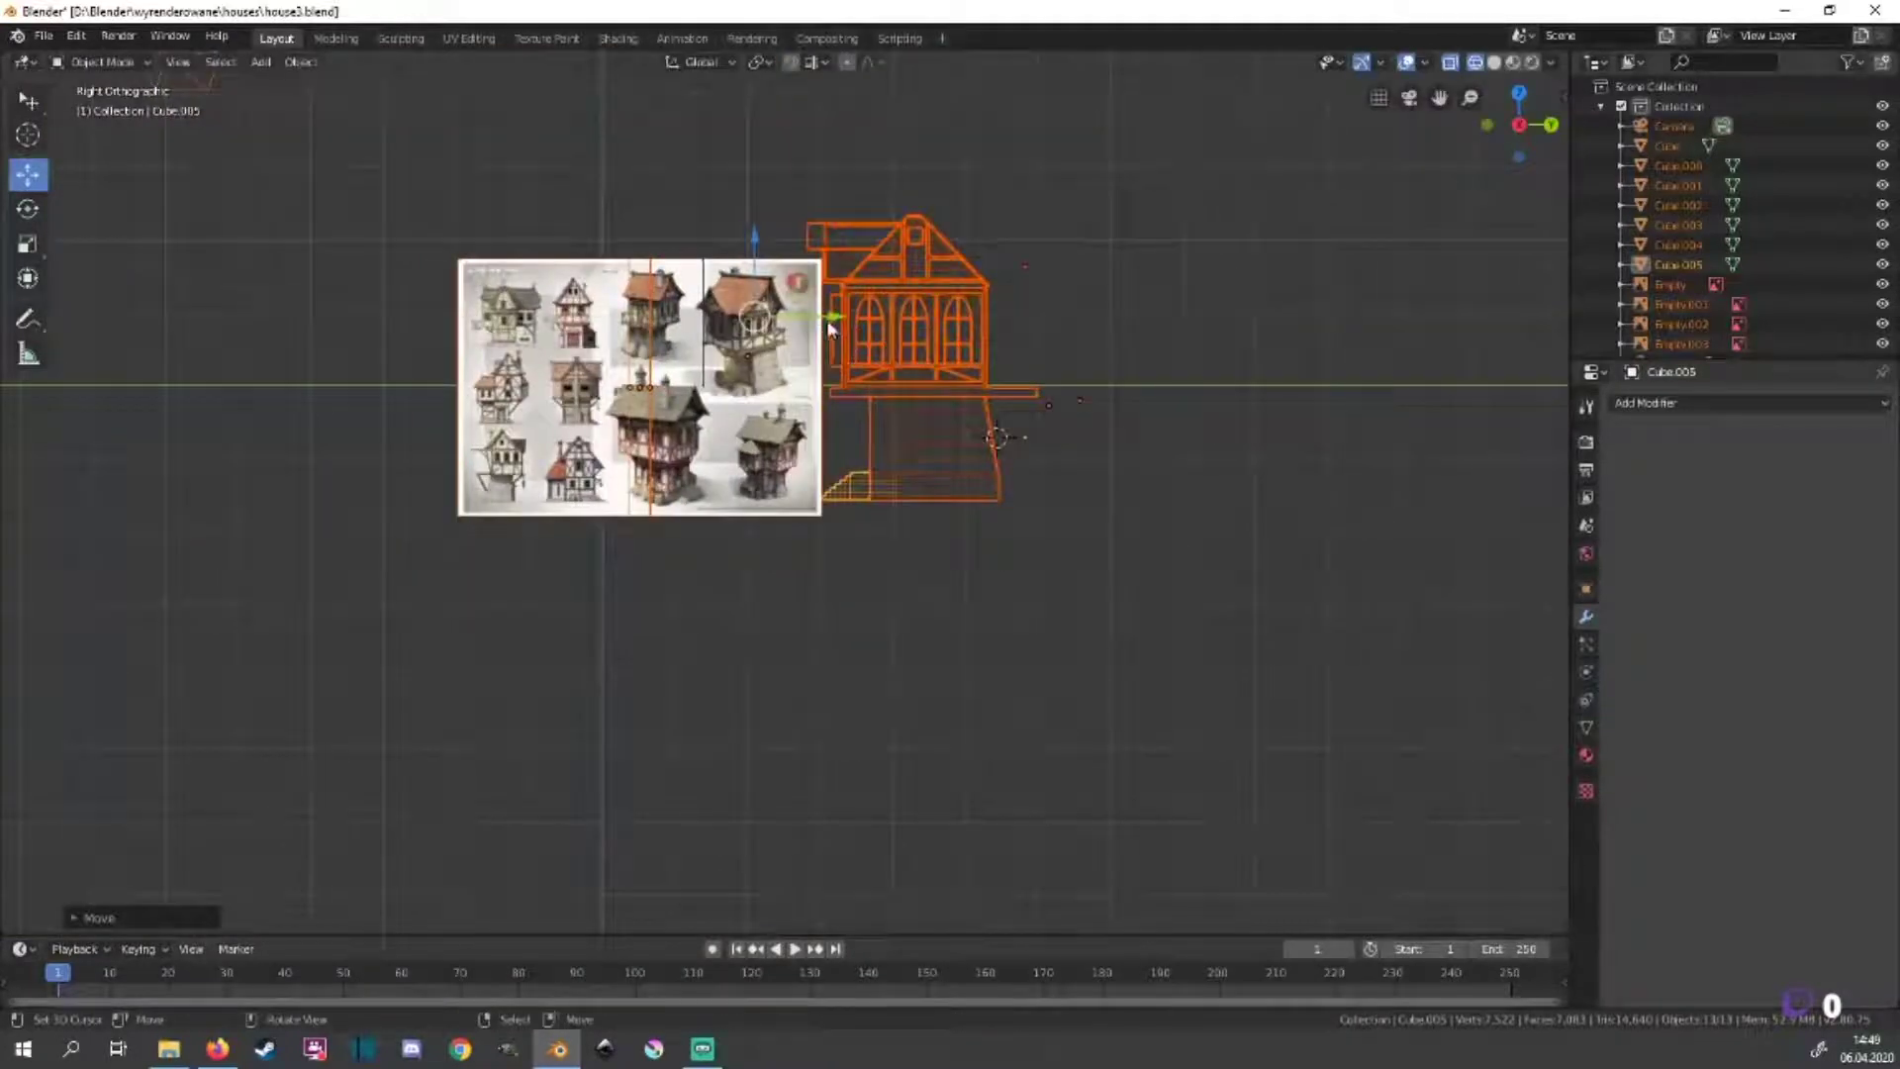
key("g")
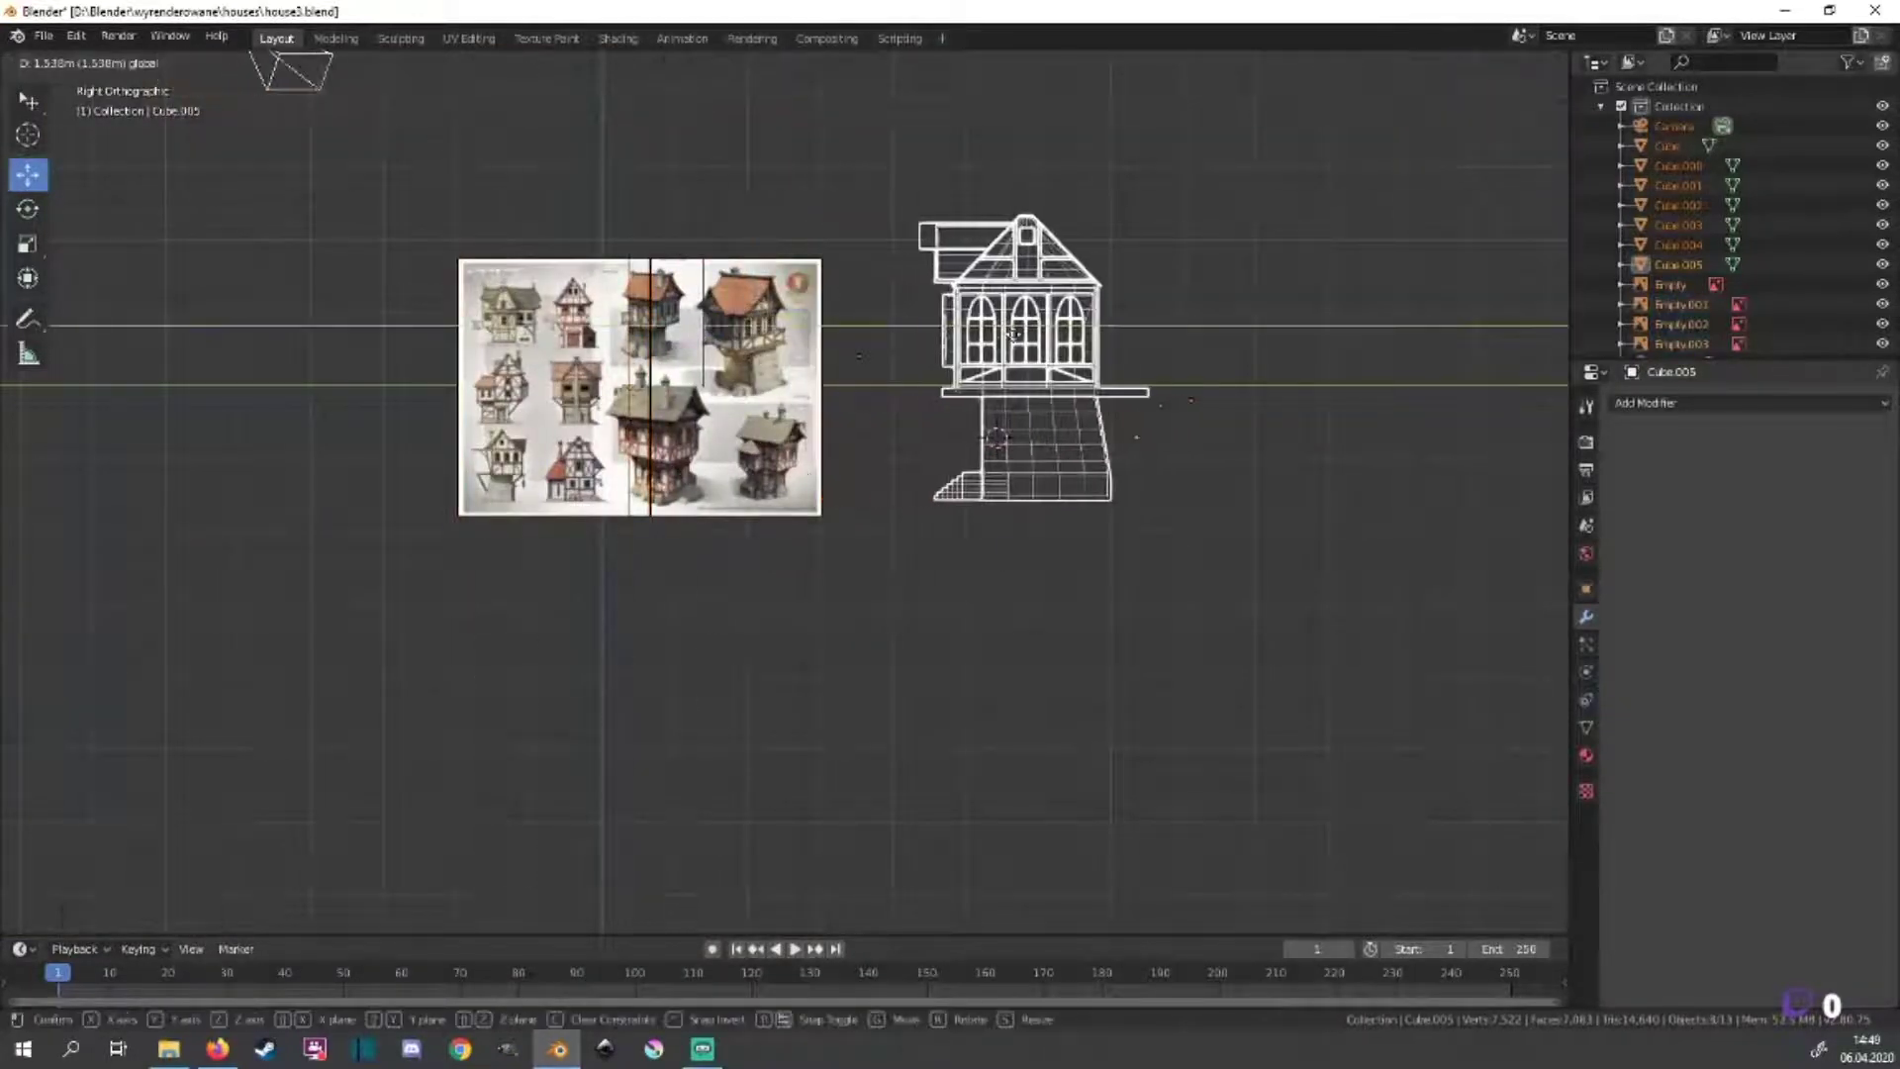
left_click(1013, 334)
scroll(1399, 564, "up", 4)
Select the whole staircase mesh in Edit Mode and zoom in and out to inspect it.
key("Tab")
scroll(785, 615, "up", 4)
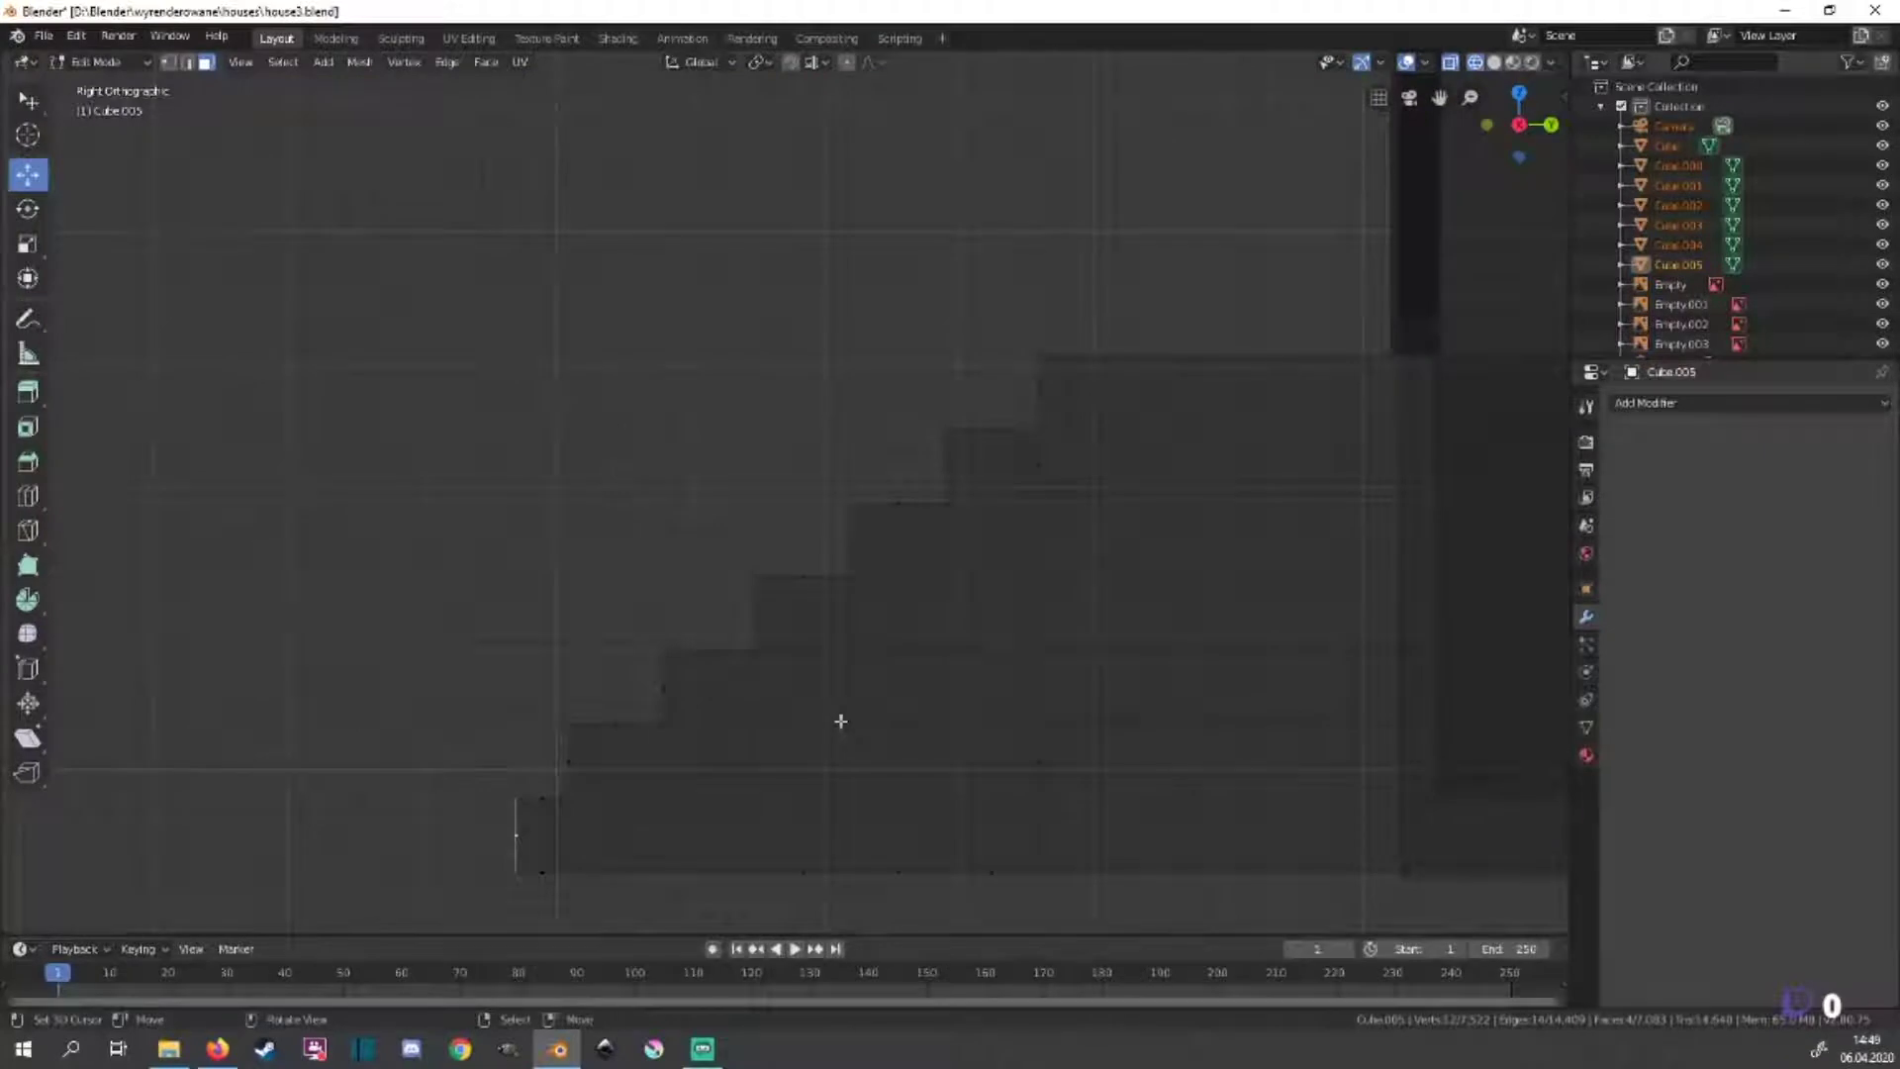
key("a")
scroll(840, 721, "down", 3)
scroll(841, 721, "down", 2)
scroll(840, 722, "down", 2)
key("Tab")
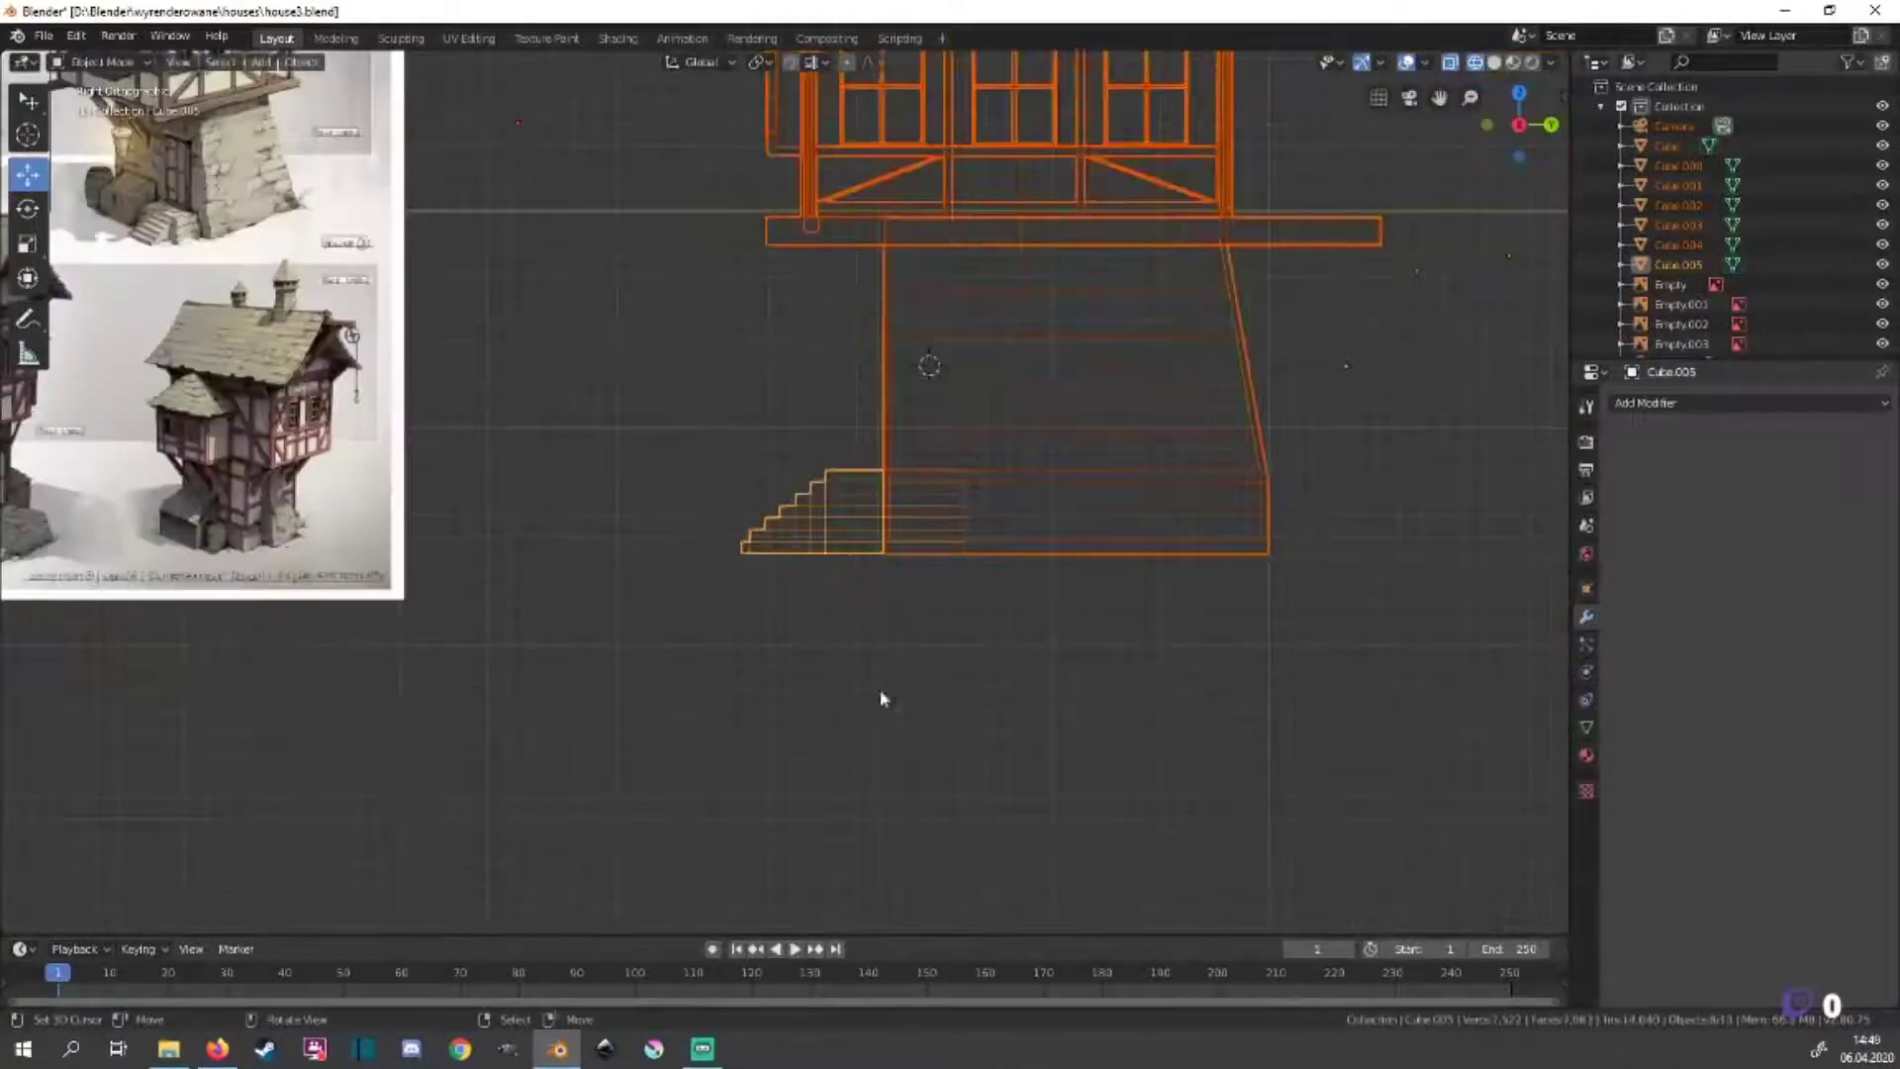
scroll(908, 552, "down", 4)
scroll(1094, 472, "up", 8)
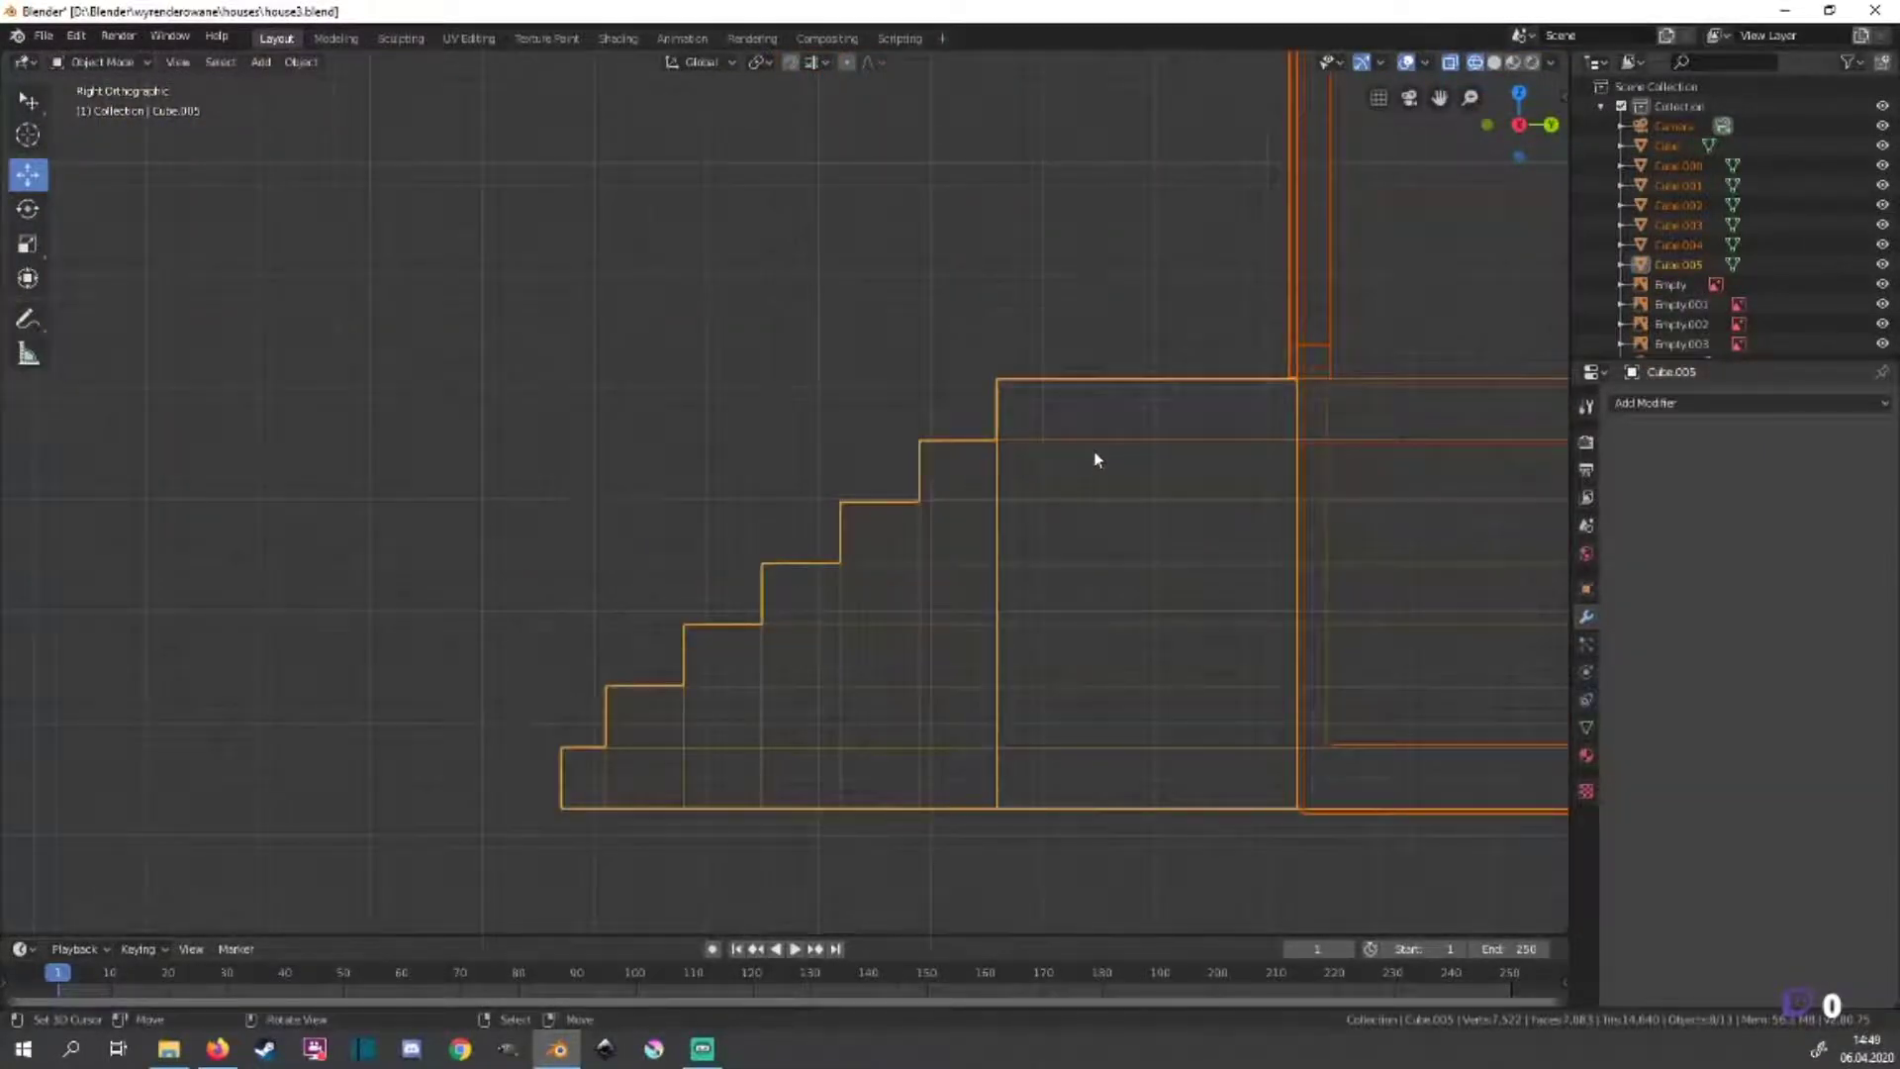
scroll(1094, 459, "down", 4)
scroll(1094, 459, "down", 2)
scroll(772, 466, "up", 2)
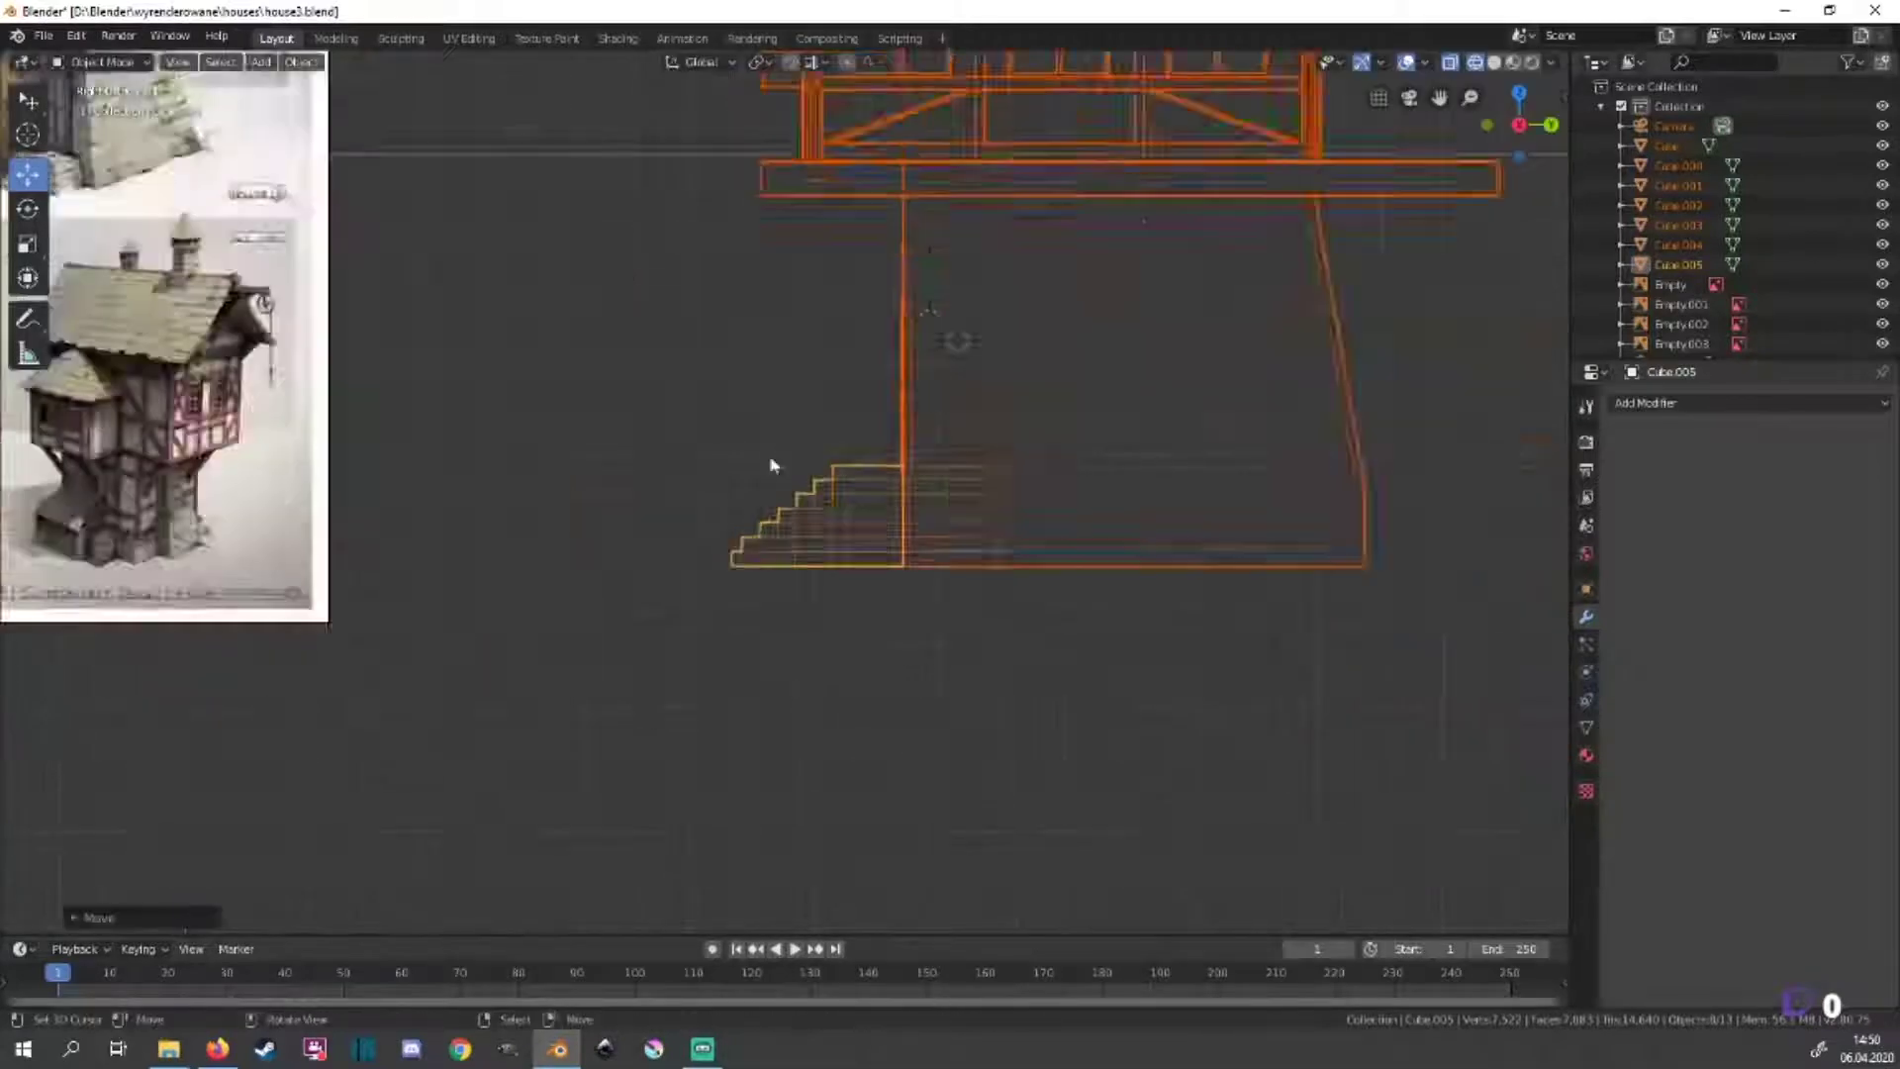
scroll(859, 494, "up", 3)
Check the staircase in the front and right side orthographic views.
key("Tab")
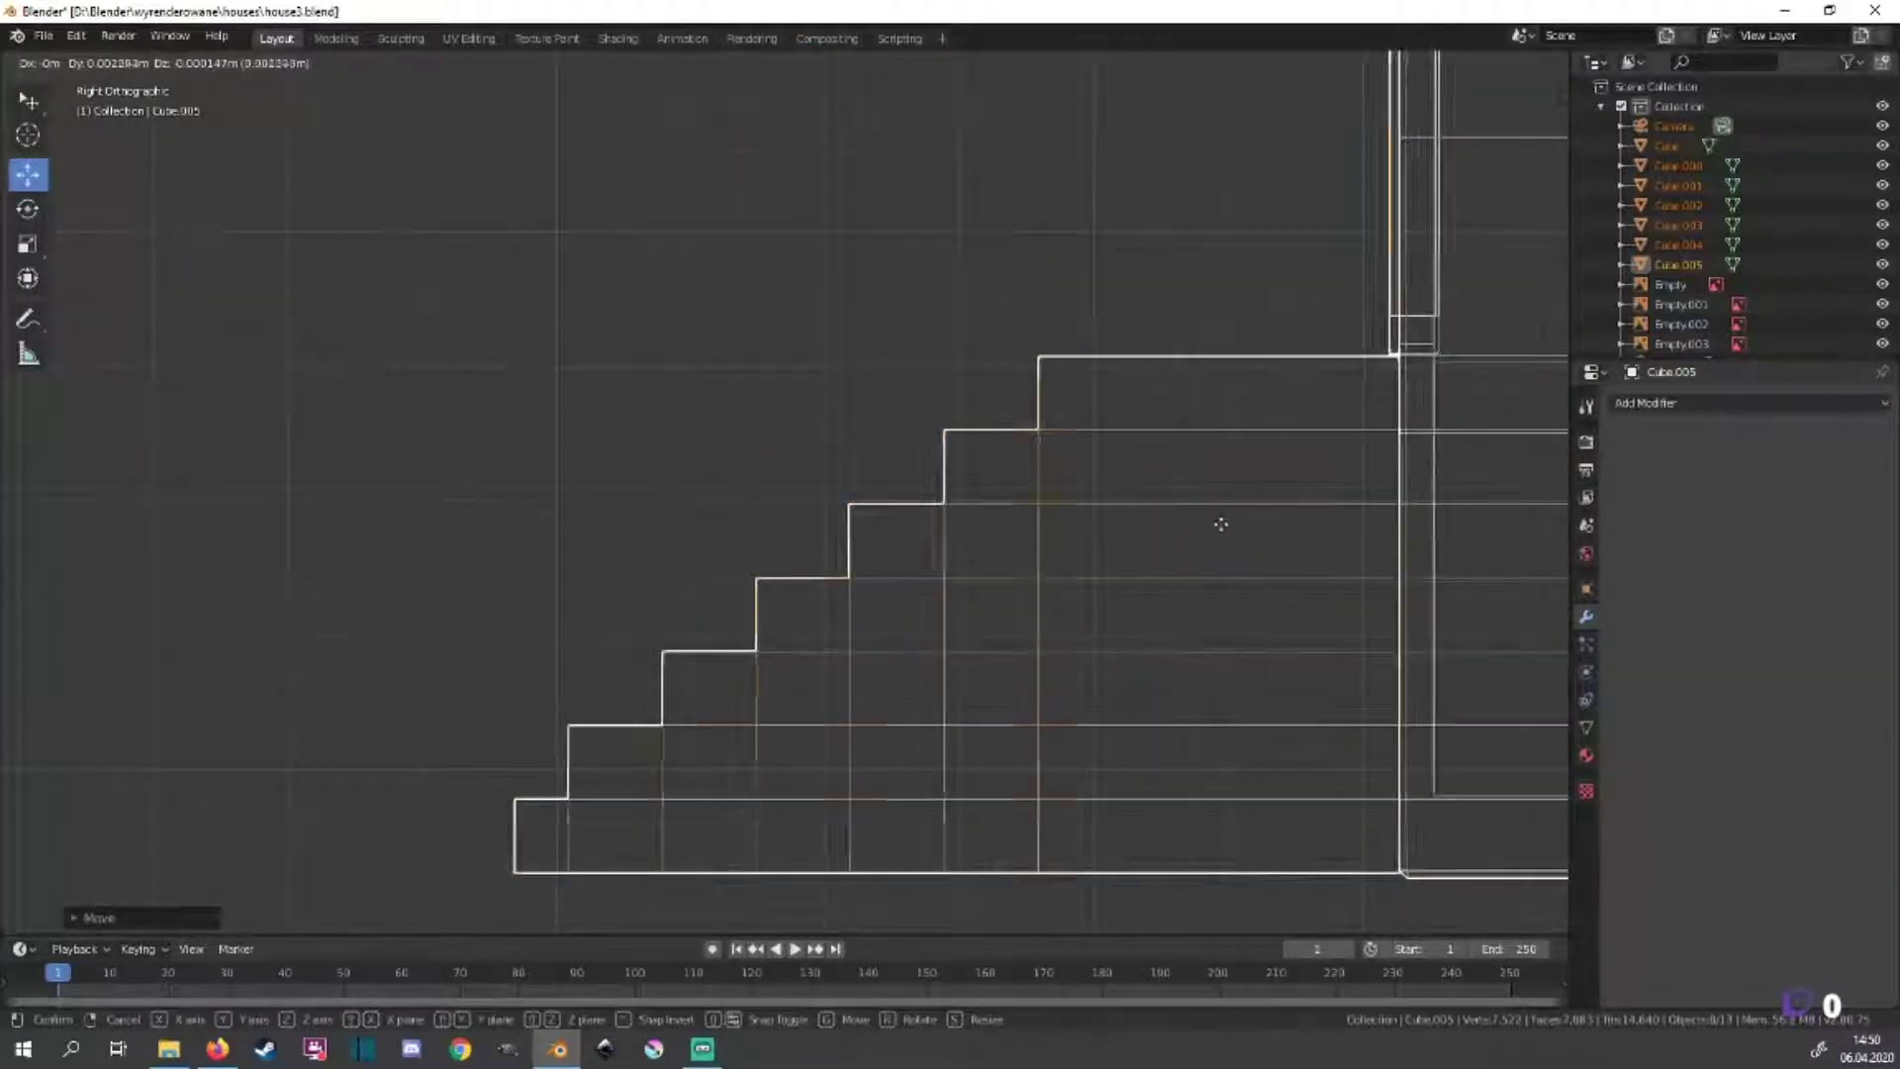
key("Tab")
key("KP_1")
key("KP_3")
scroll(799, 645, "down", 4)
scroll(1107, 697, "up", 4)
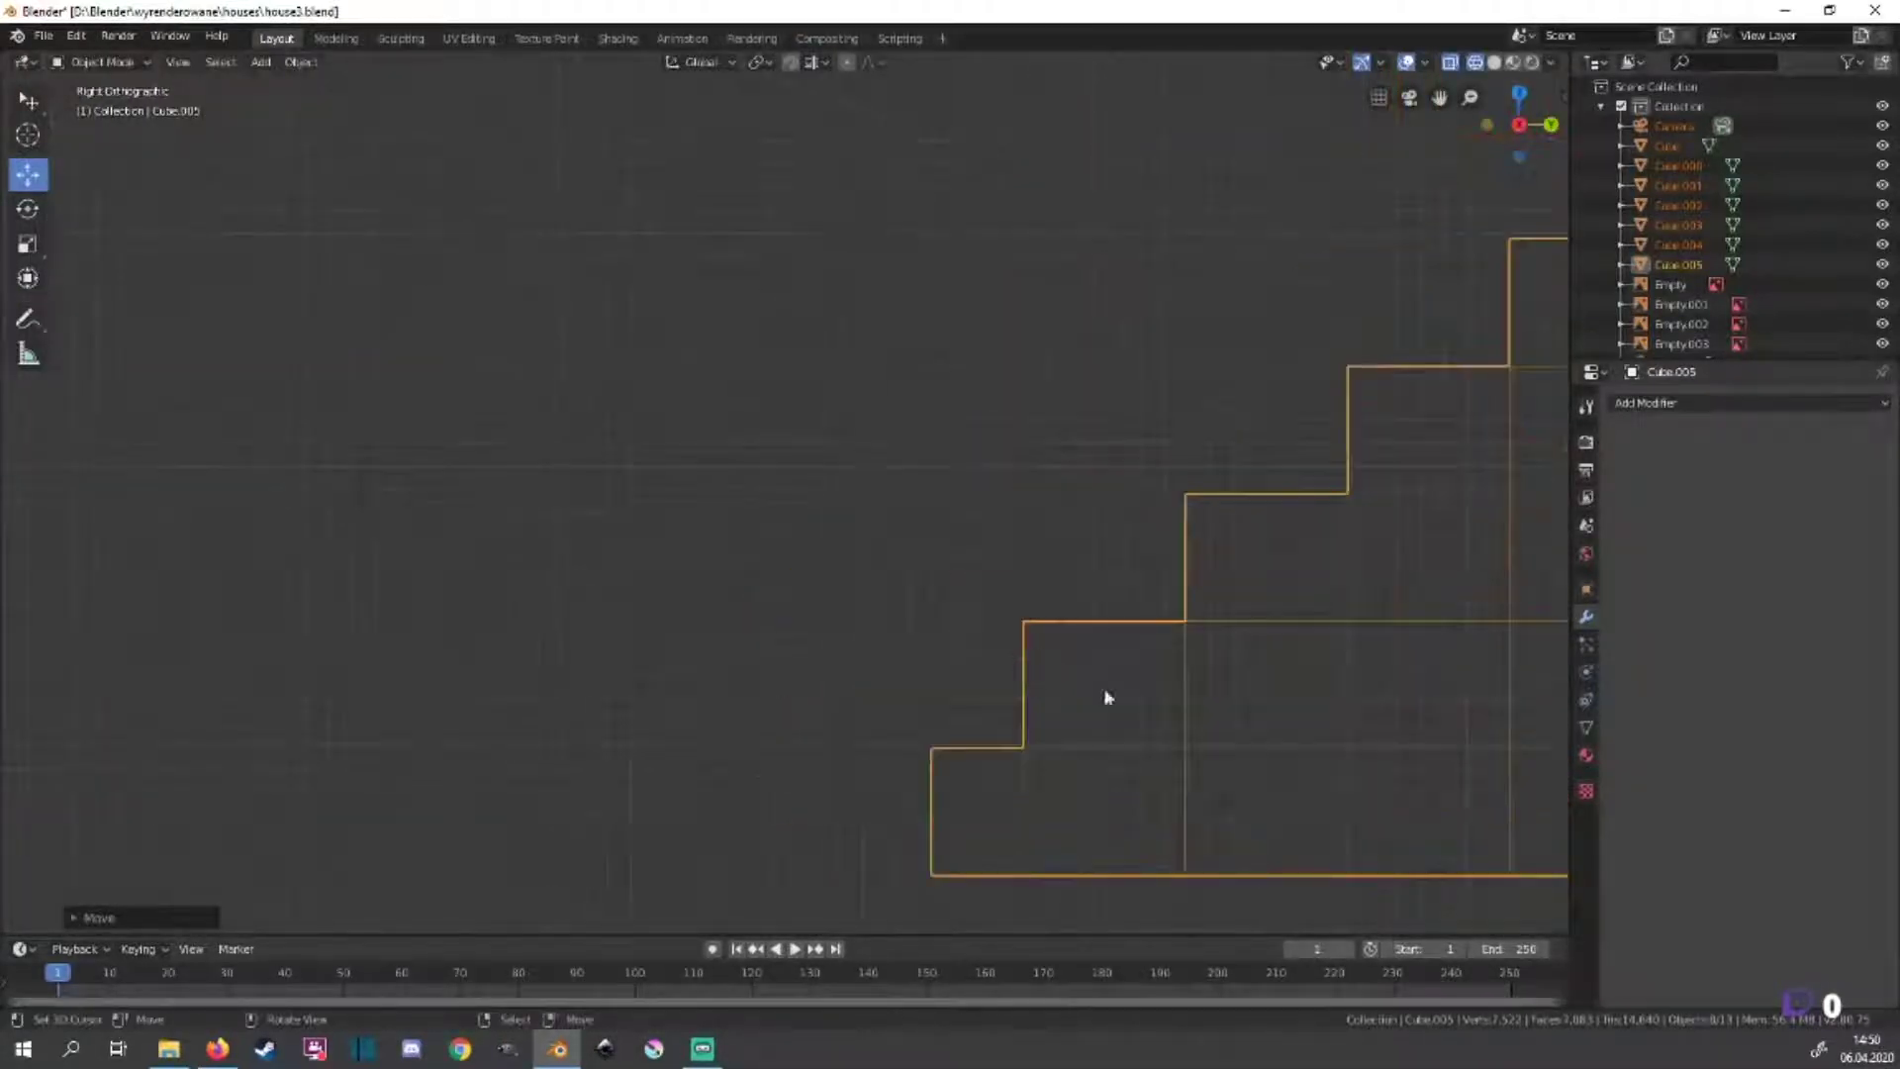
key("Tab")
scroll(990, 782, "down", 3)
scroll(950, 792, "down", 3)
key("Tab")
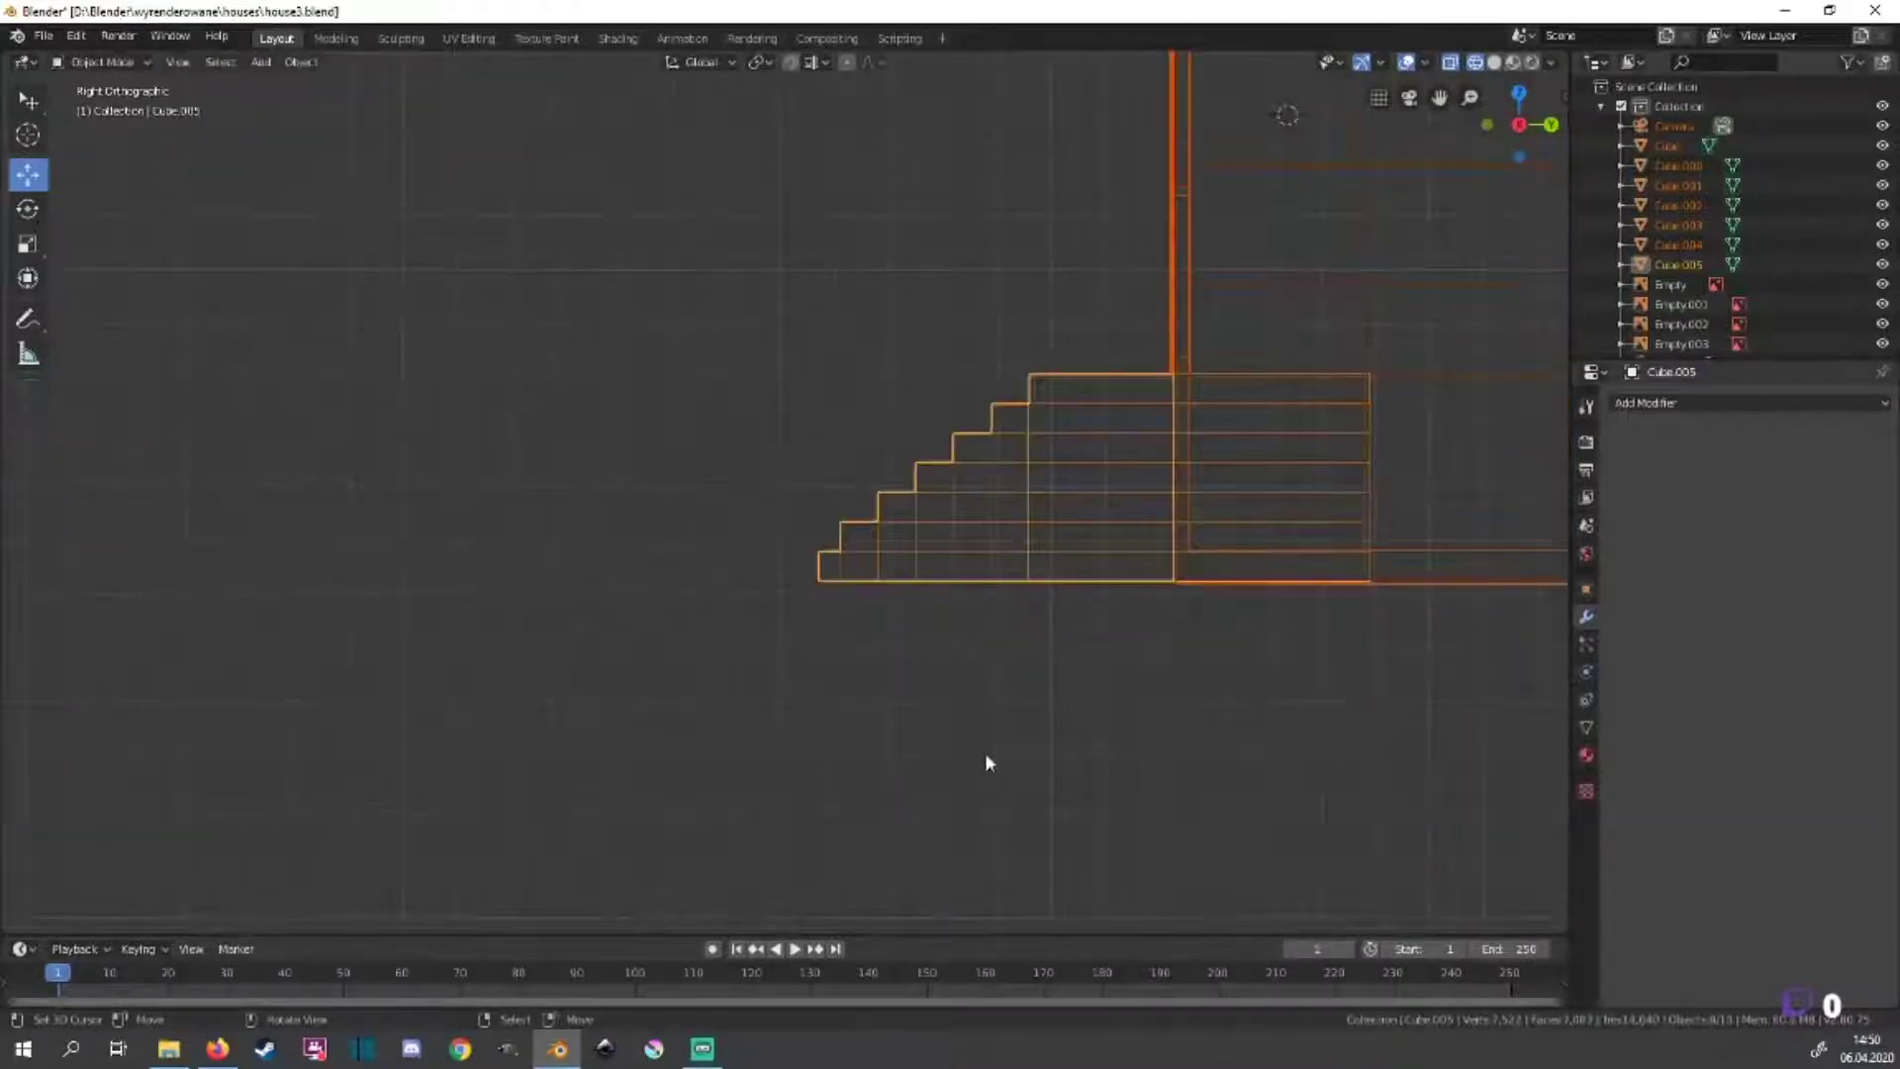
scroll(1009, 574, "down", 2)
Move the staircase's bottom front edge along the Y axis.
key("Tab")
scroll(929, 763, "up", 5)
left_click(925, 804)
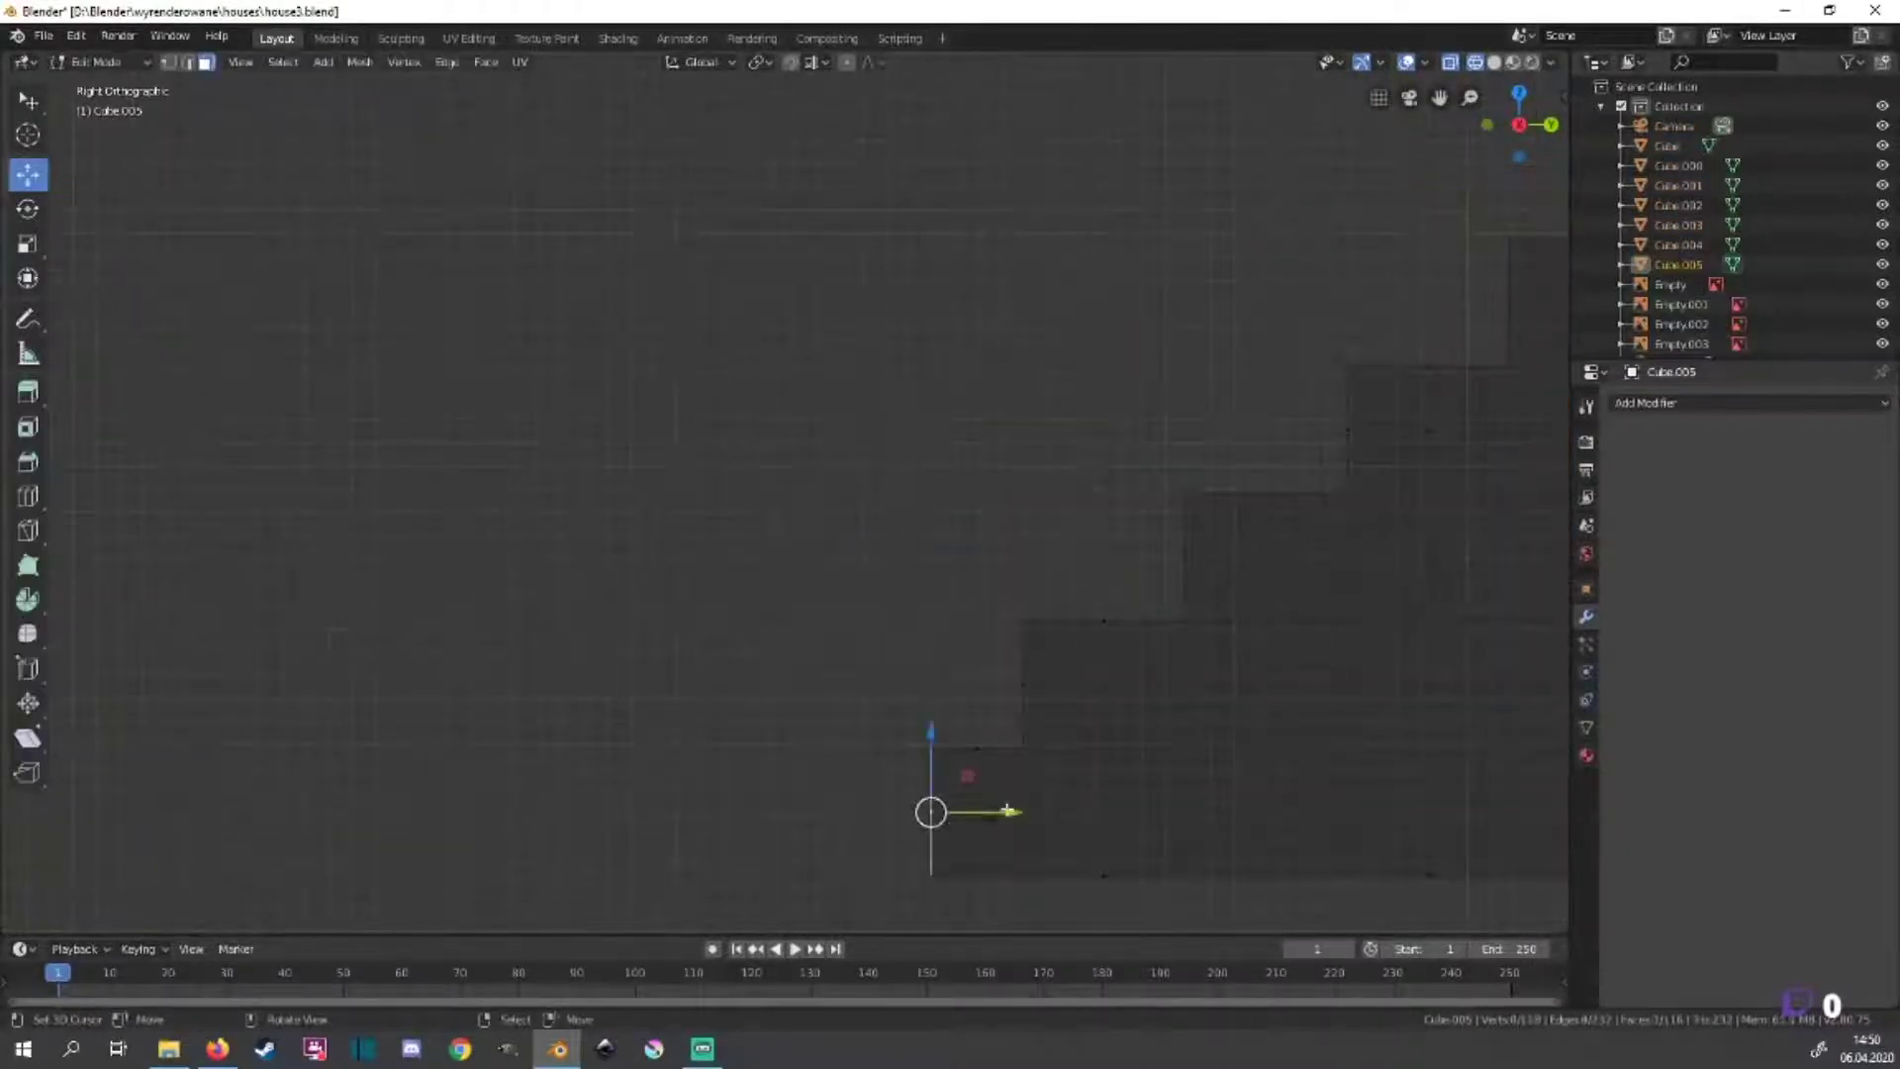
key("g")
key("y")
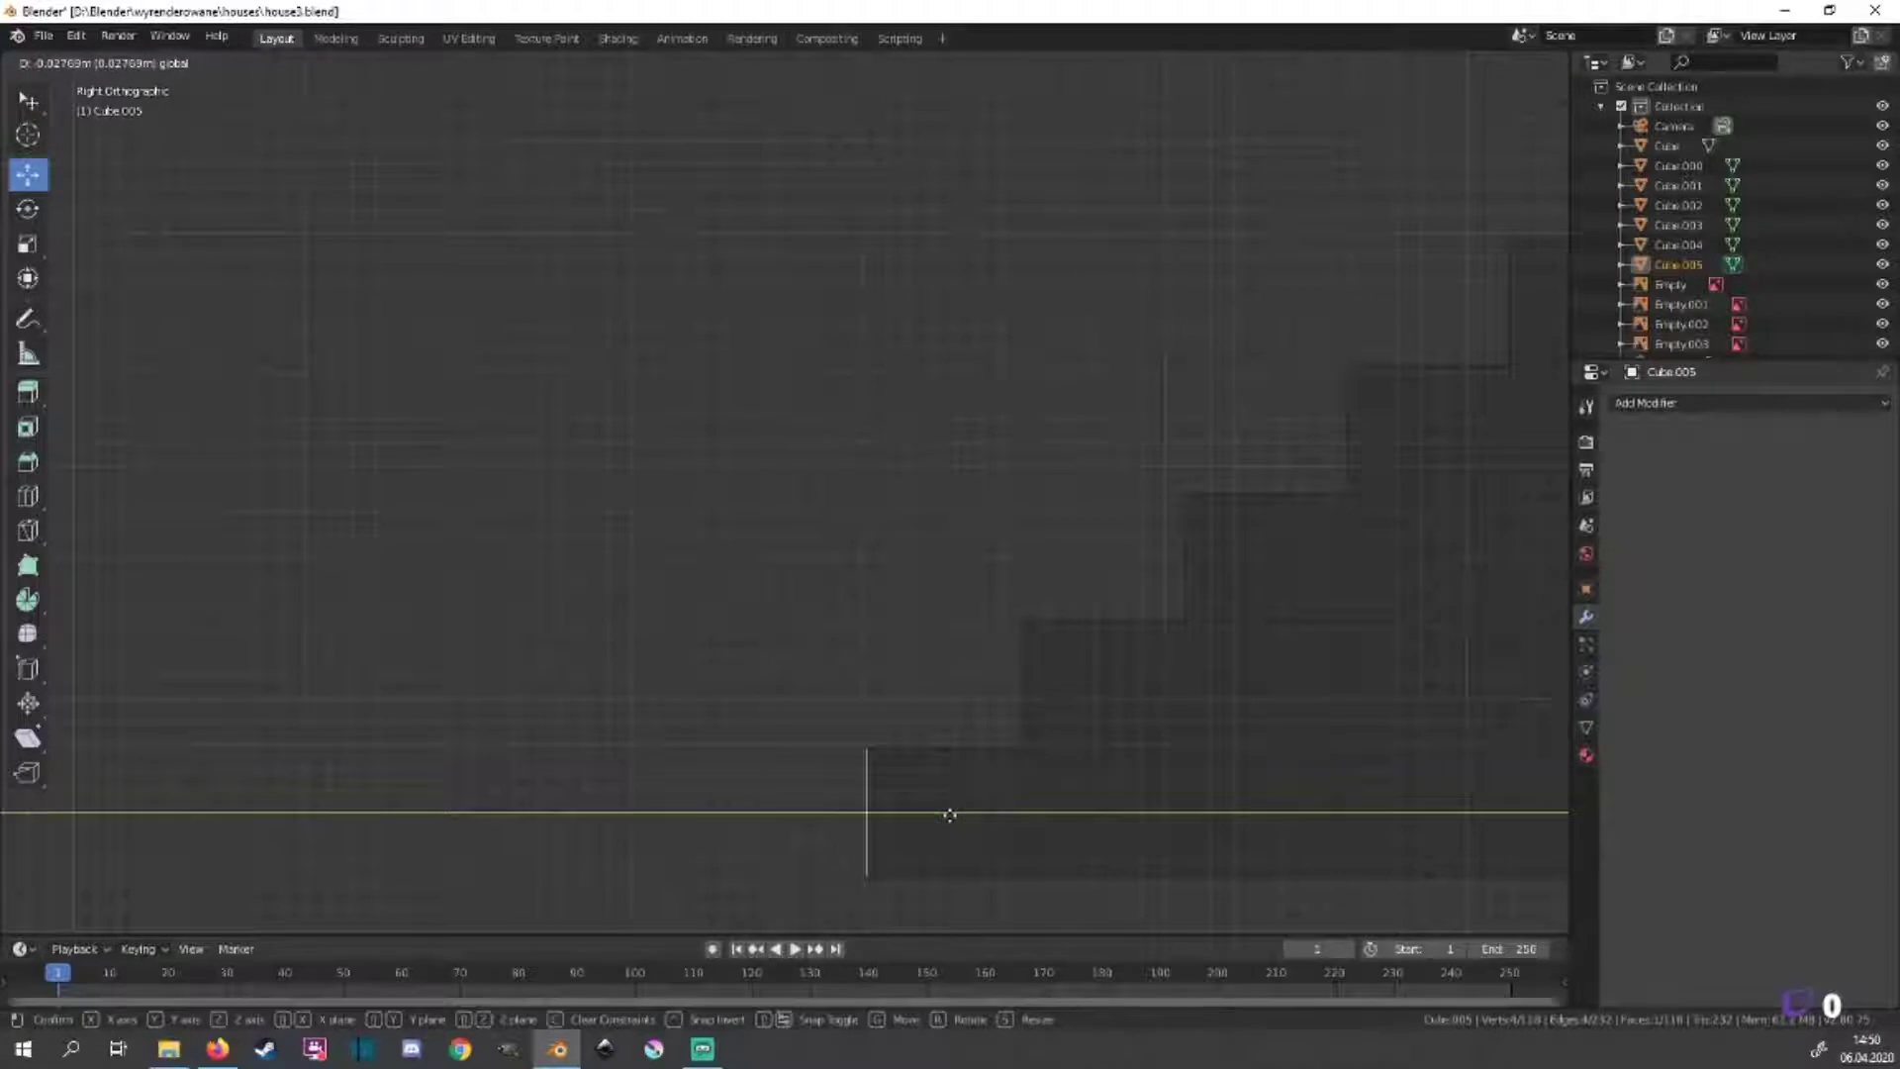
left_click(950, 814)
scroll(993, 763, "down", 2)
scroll(1082, 763, "down", 3)
View the staircase from the front in see-through wireframe shading.
mouse_move(1081, 762)
middle_mouse_down()
mouse_move(1160, 744)
mouse_move(1069, 653)
middle_mouse_up()
scroll(1059, 643, "up", 3)
scroll(1047, 635, "up", 1)
key("a")
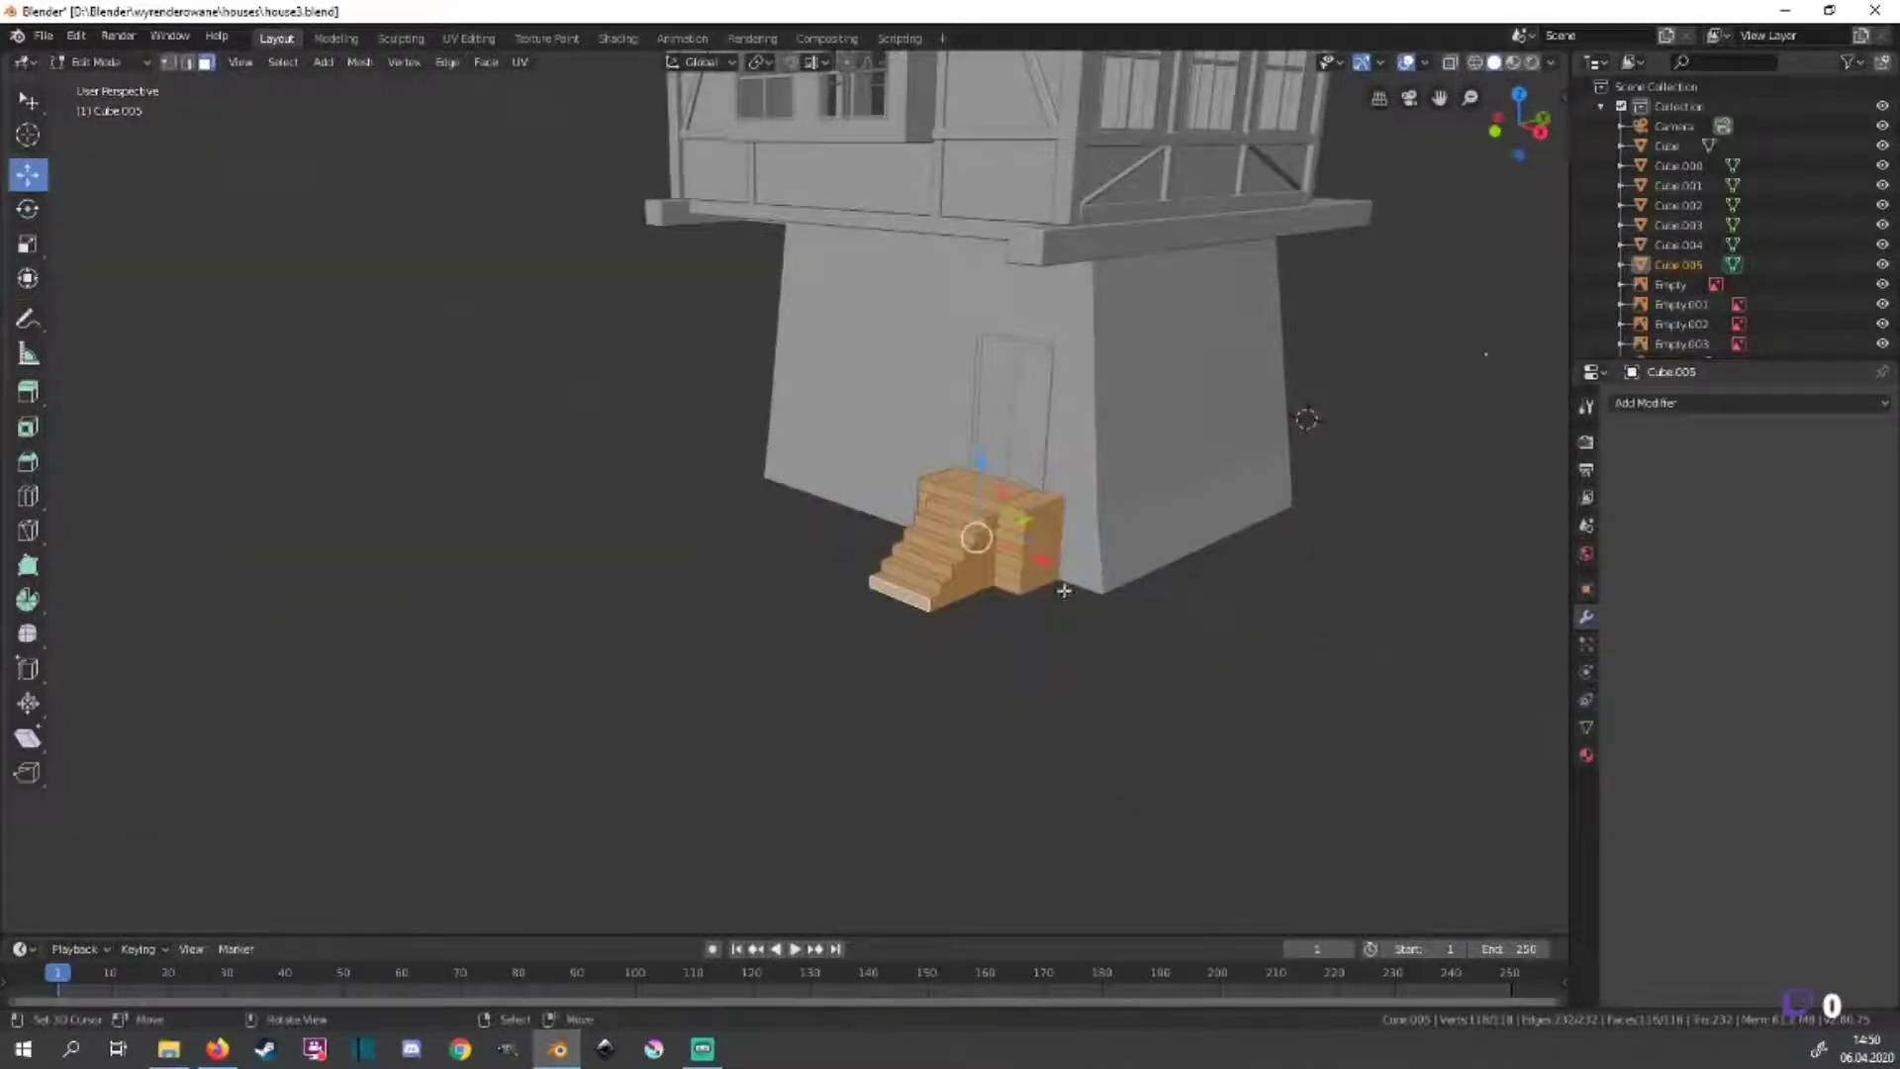
key("KP_1")
scroll(941, 759, "up", 3)
scroll(686, 666, "down", 3)
scroll(947, 745, "up", 2)
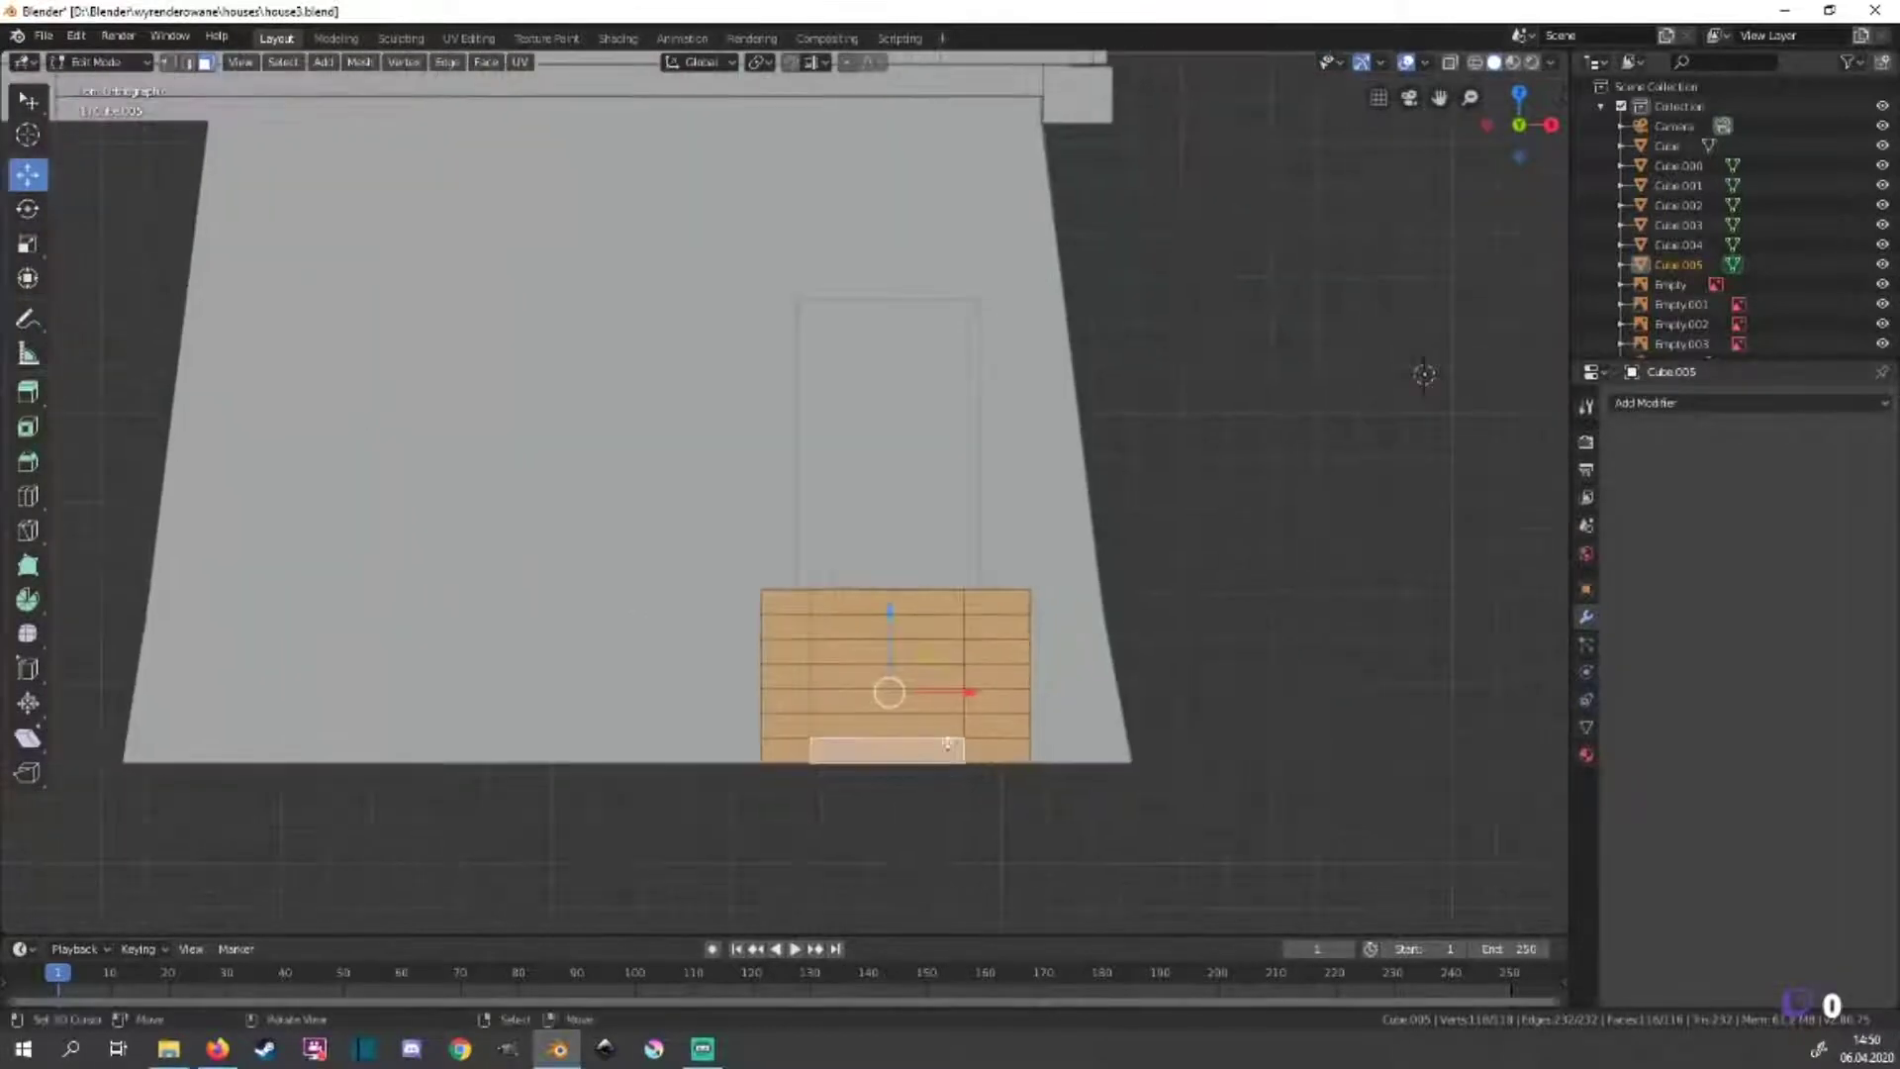
key("alt+a")
key("a")
key("z")
left_click(805, 674)
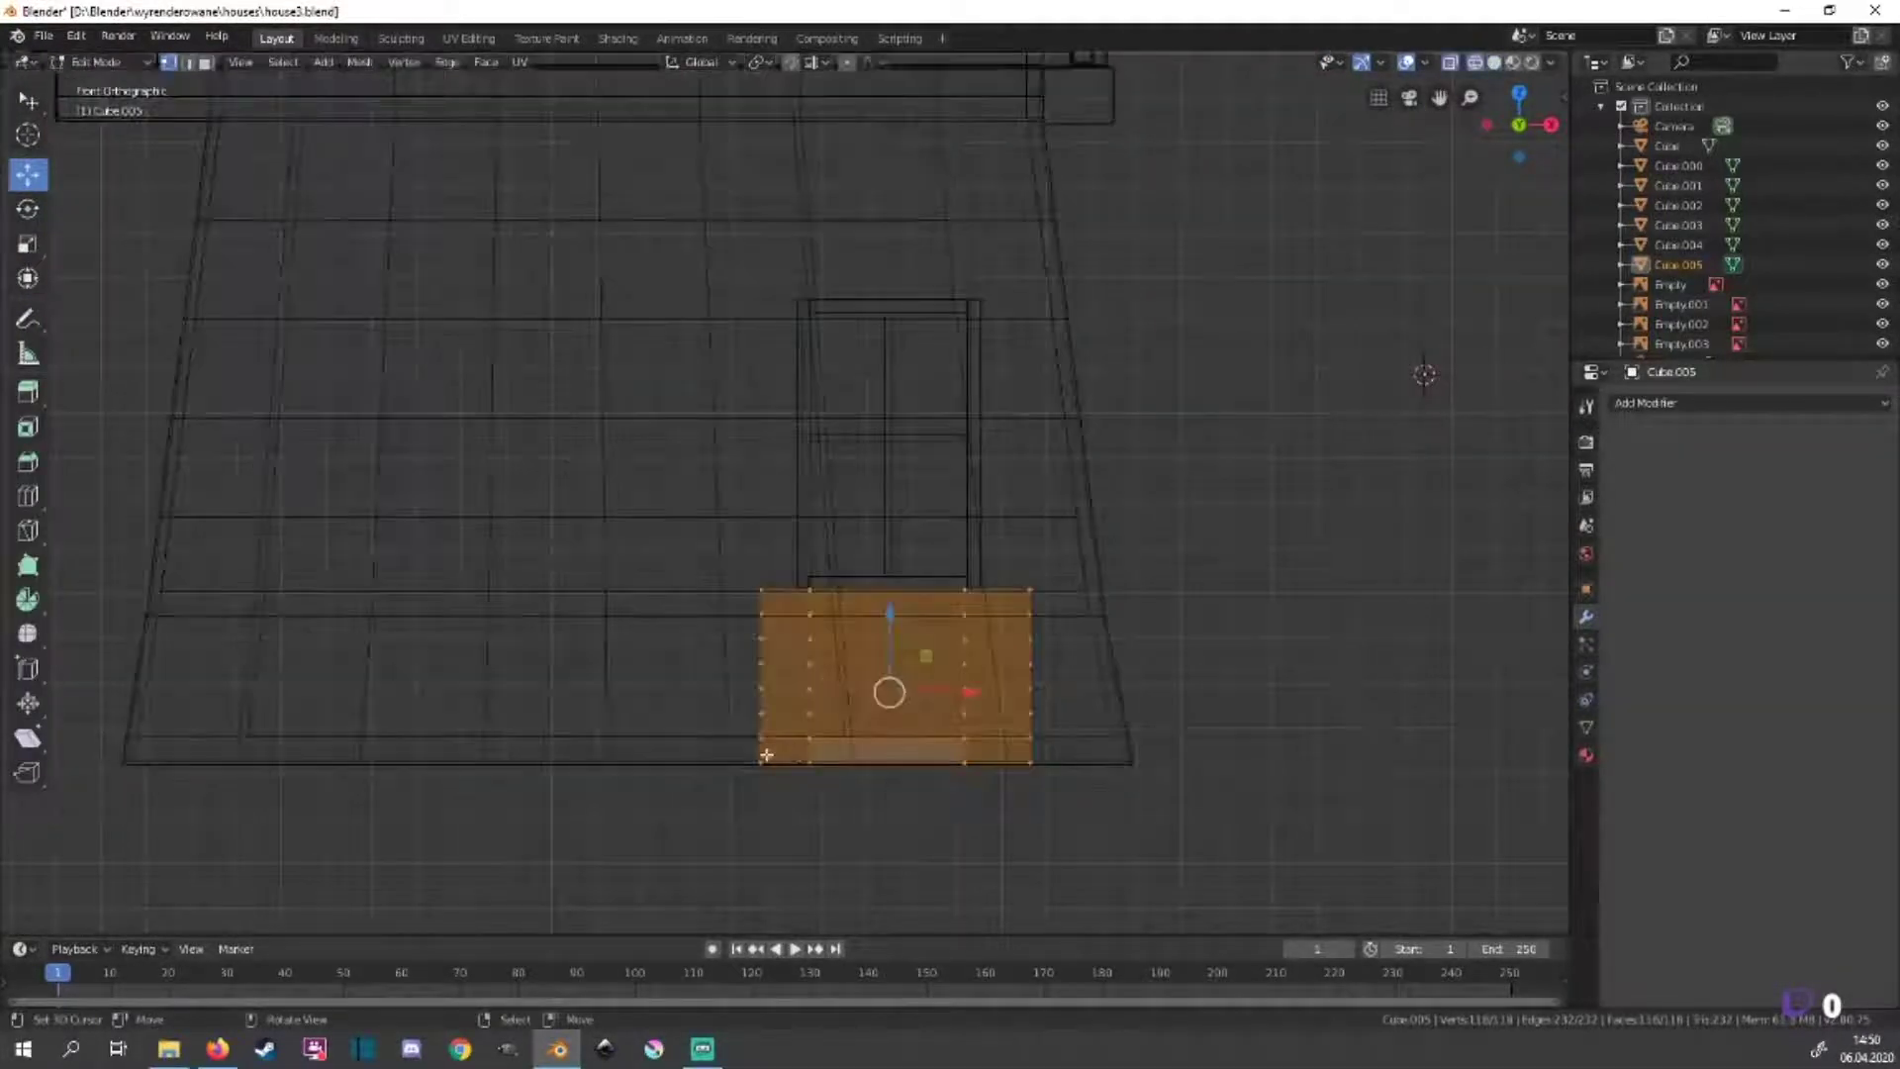
scroll(878, 761, "up", 3)
Box-select and delete the vertices along the stairs' right end, then return to solid shading.
left_click_drag(731, 317, 877, 761)
key("alt+a")
key("b")
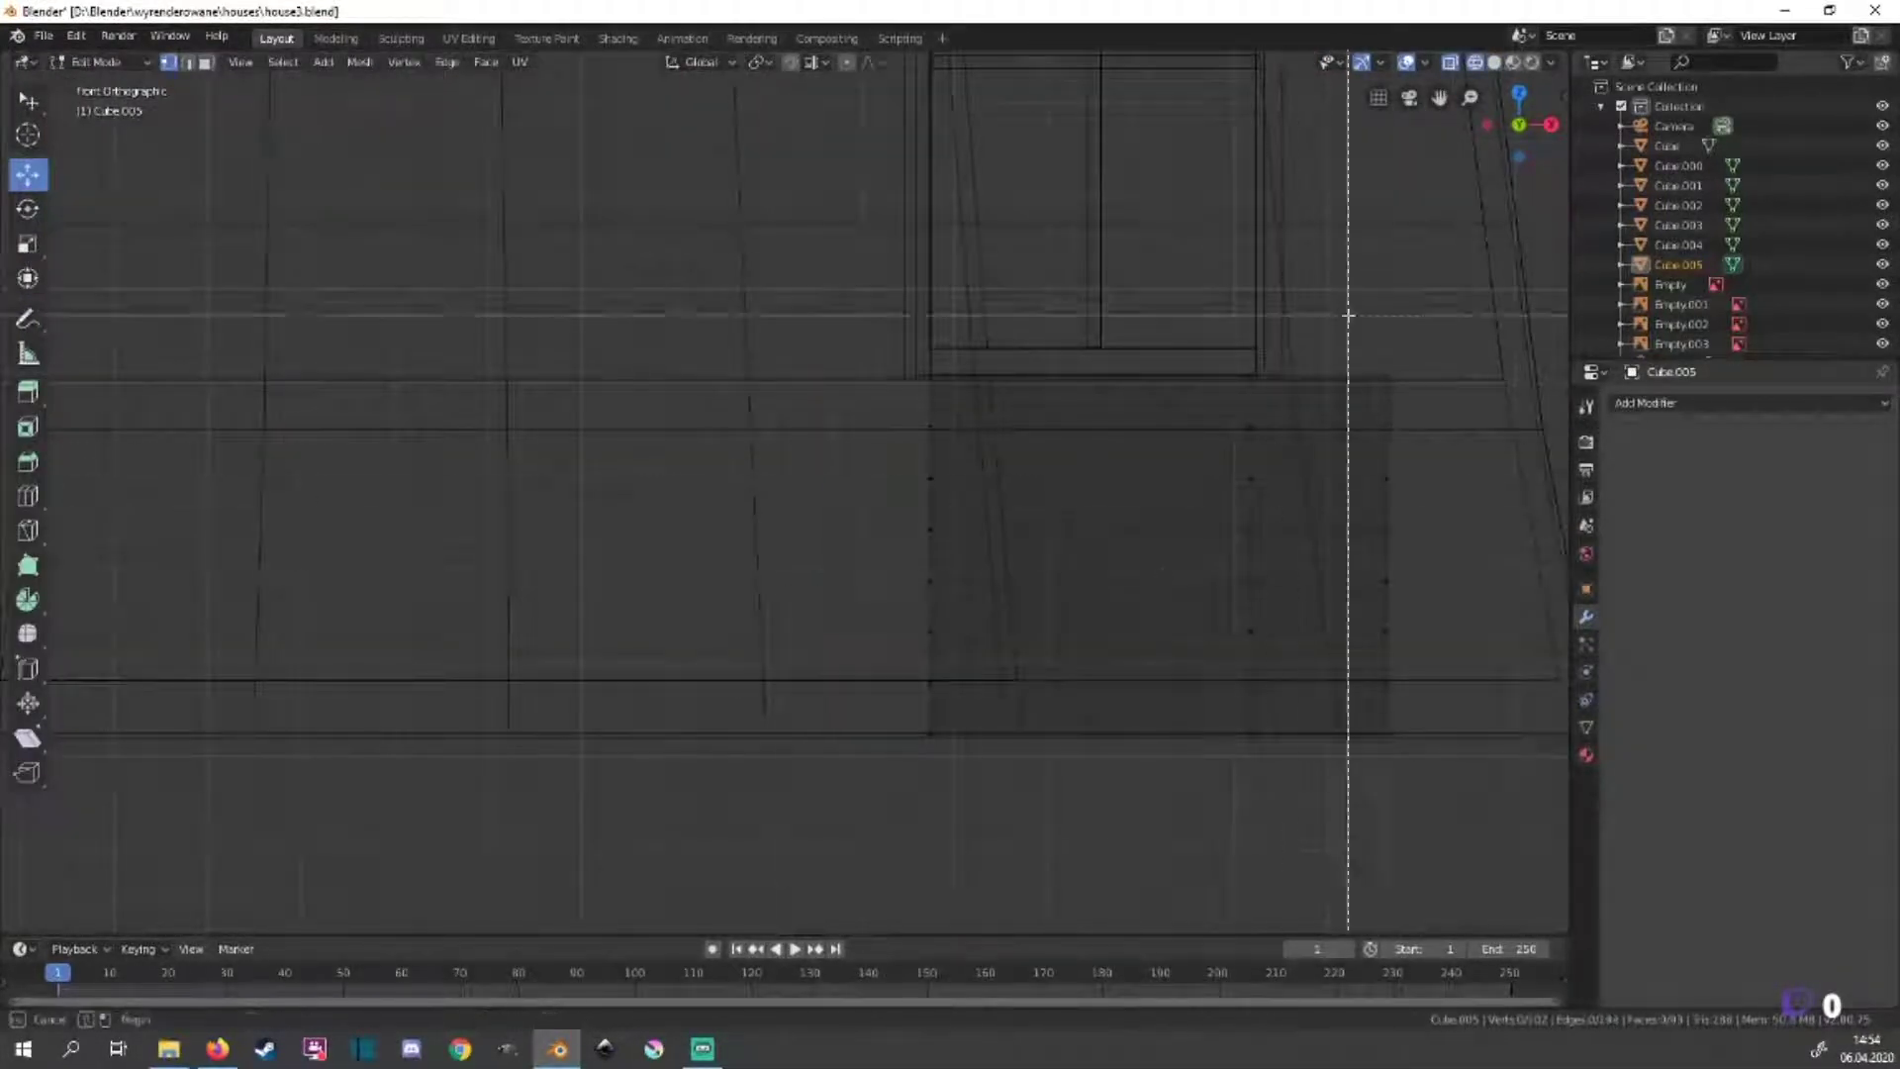
left_click_drag(1344, 318, 1432, 757)
key("x")
left_click(1432, 757)
key("z")
Fill the open right and left side loops of the stairs with faces.
middle_click_drag(1409, 661, 1000, 325)
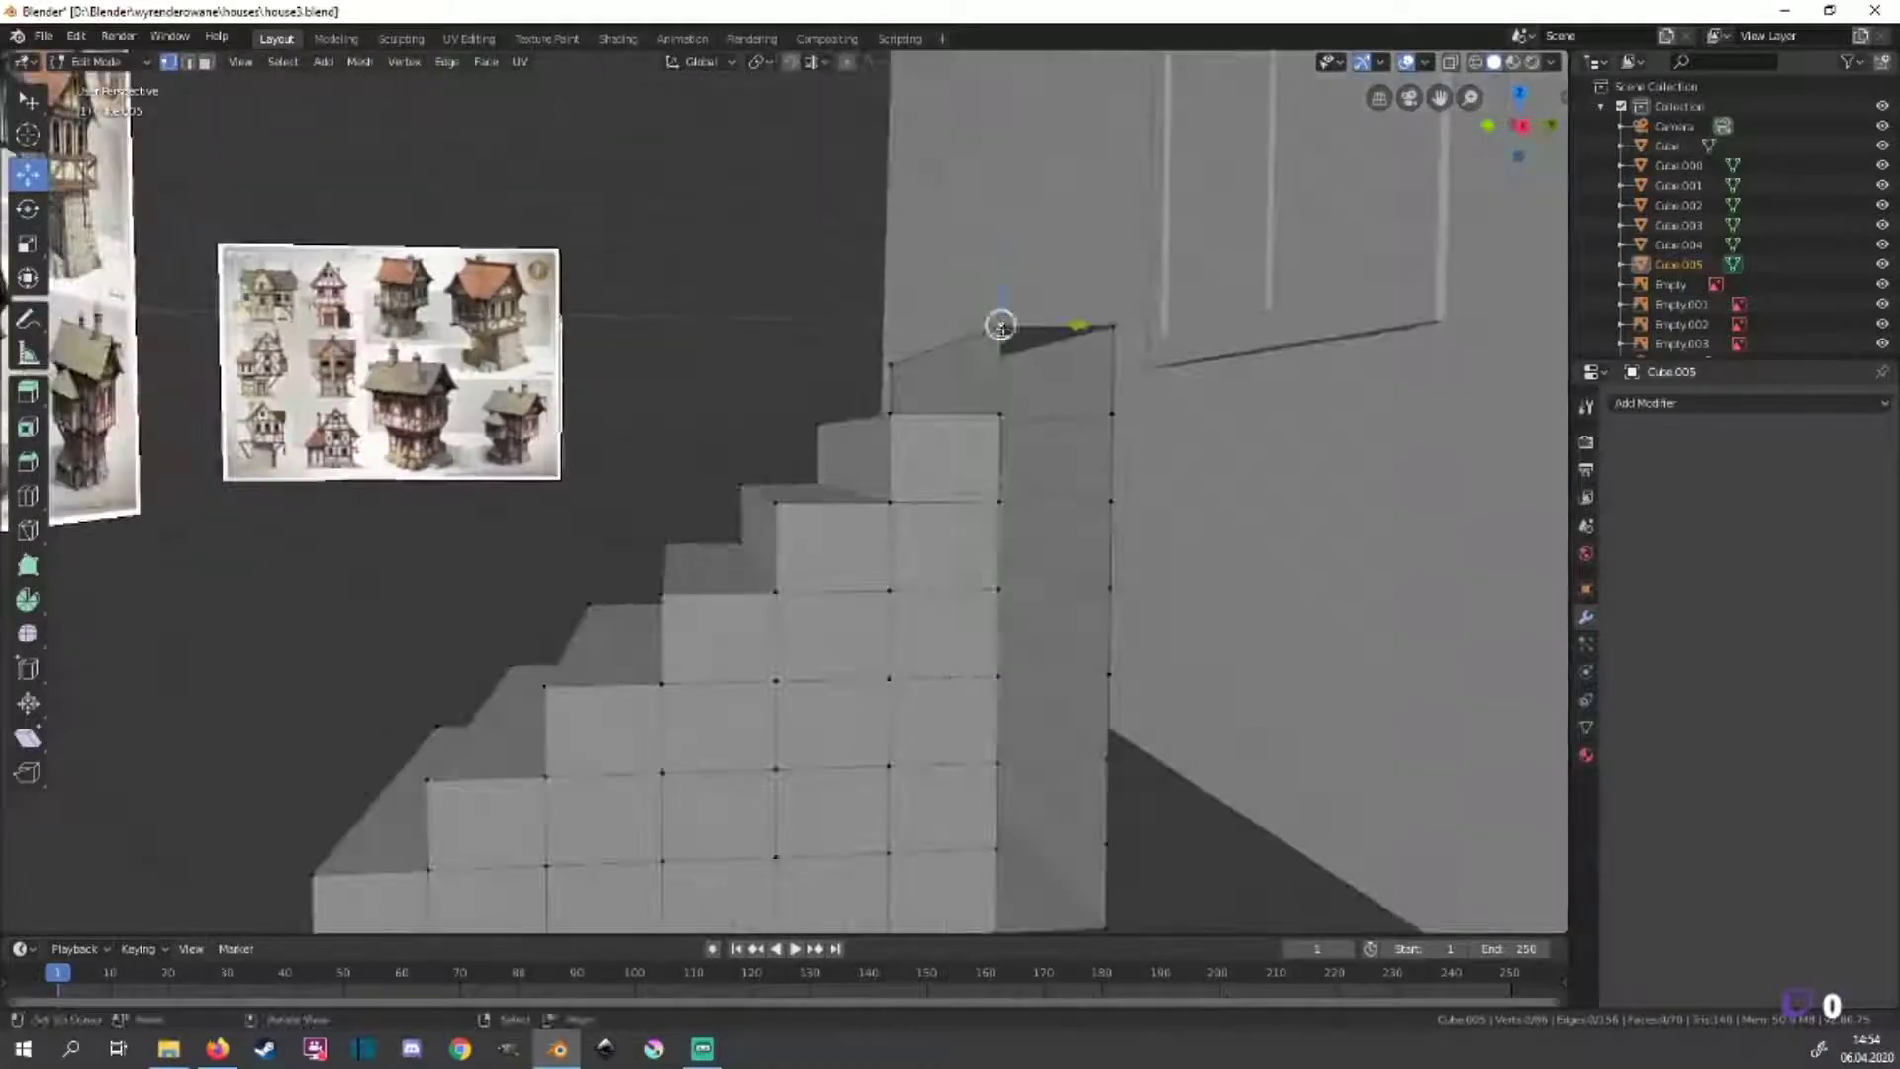
middle_click_drag(1060, 706, 1043, 616, "shift")
left_click(1008, 690, "alt")
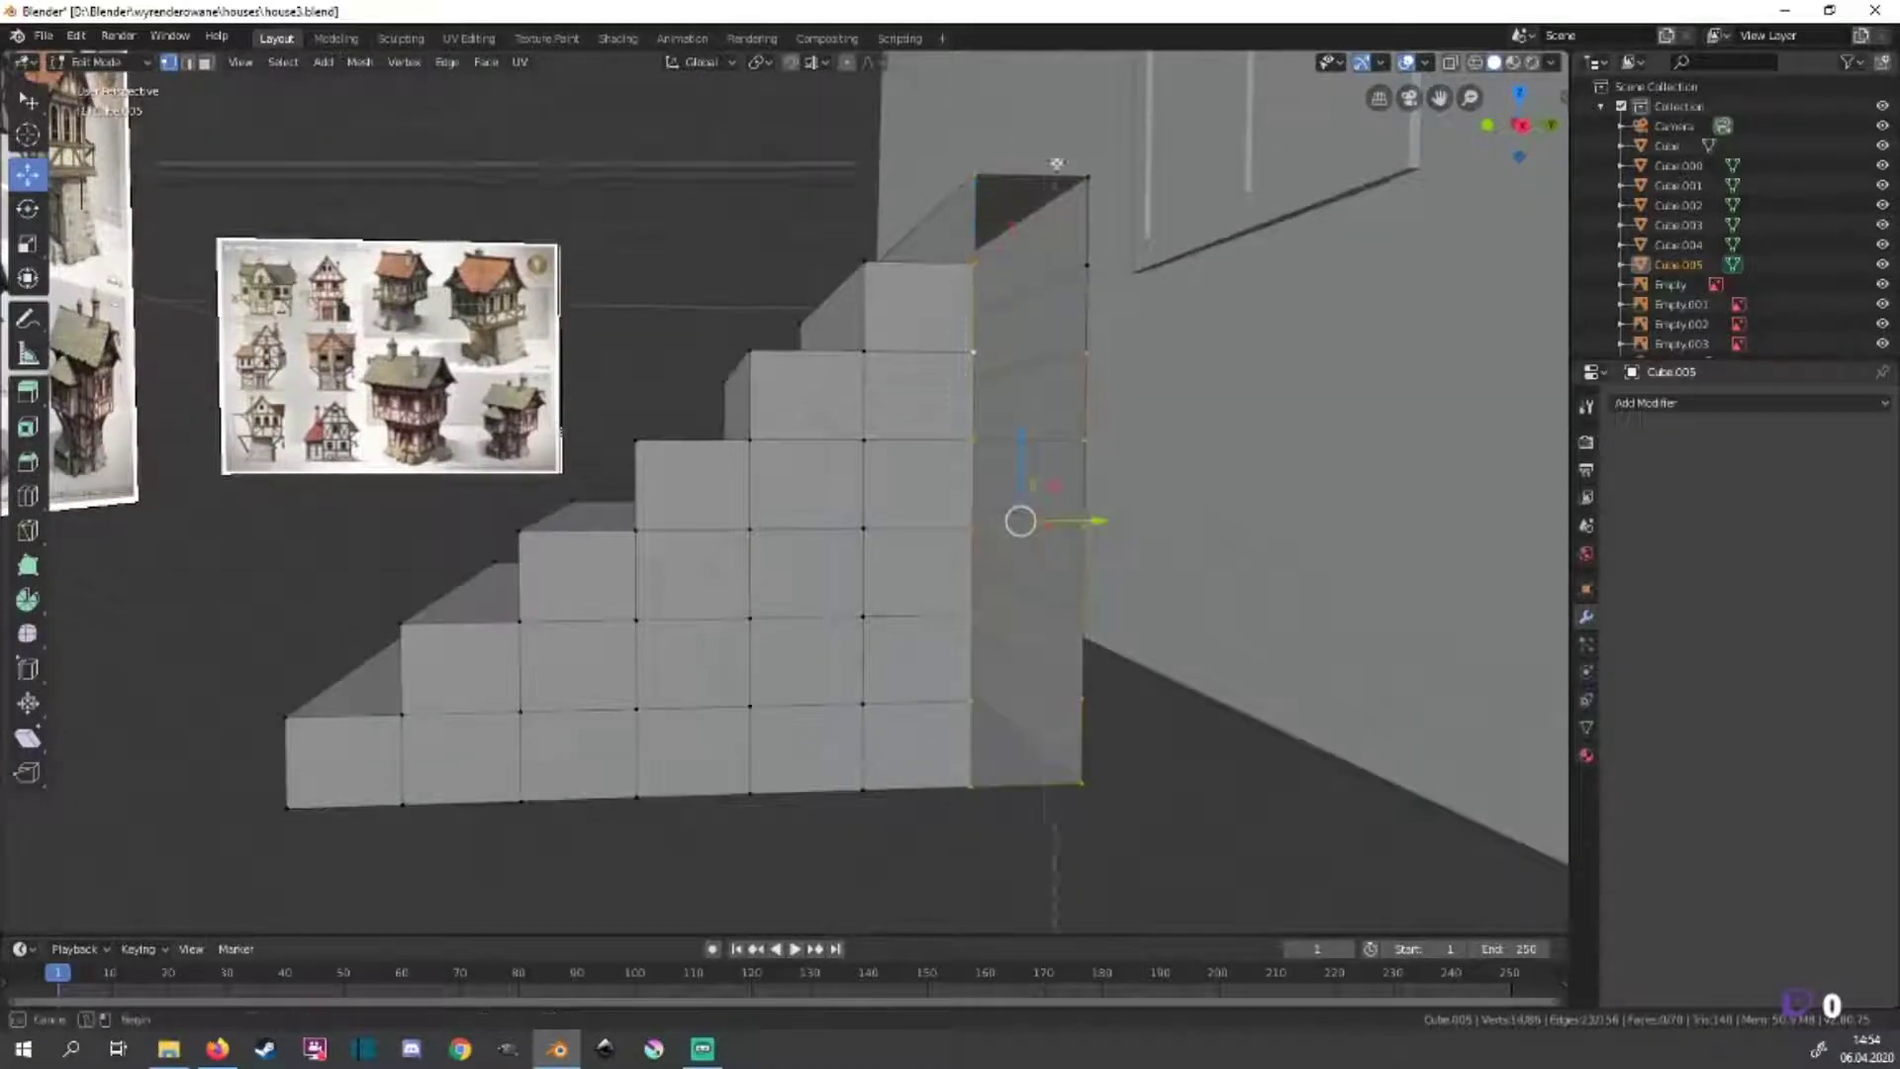
key("f")
mouse_move(1007, 689)
middle_mouse_down()
mouse_move(864, 513)
mouse_move(785, 538)
mouse_move(1000, 522)
mouse_move(1158, 615)
middle_mouse_up()
left_click(786, 538, "alt")
key("f")
Select all staircase geometry and return to Object Mode in front view.
scroll(1000, 521, "down", 3)
key("a")
key("alt+a")
key("a")
key("KP_1")
key("Tab")
key("Tab")
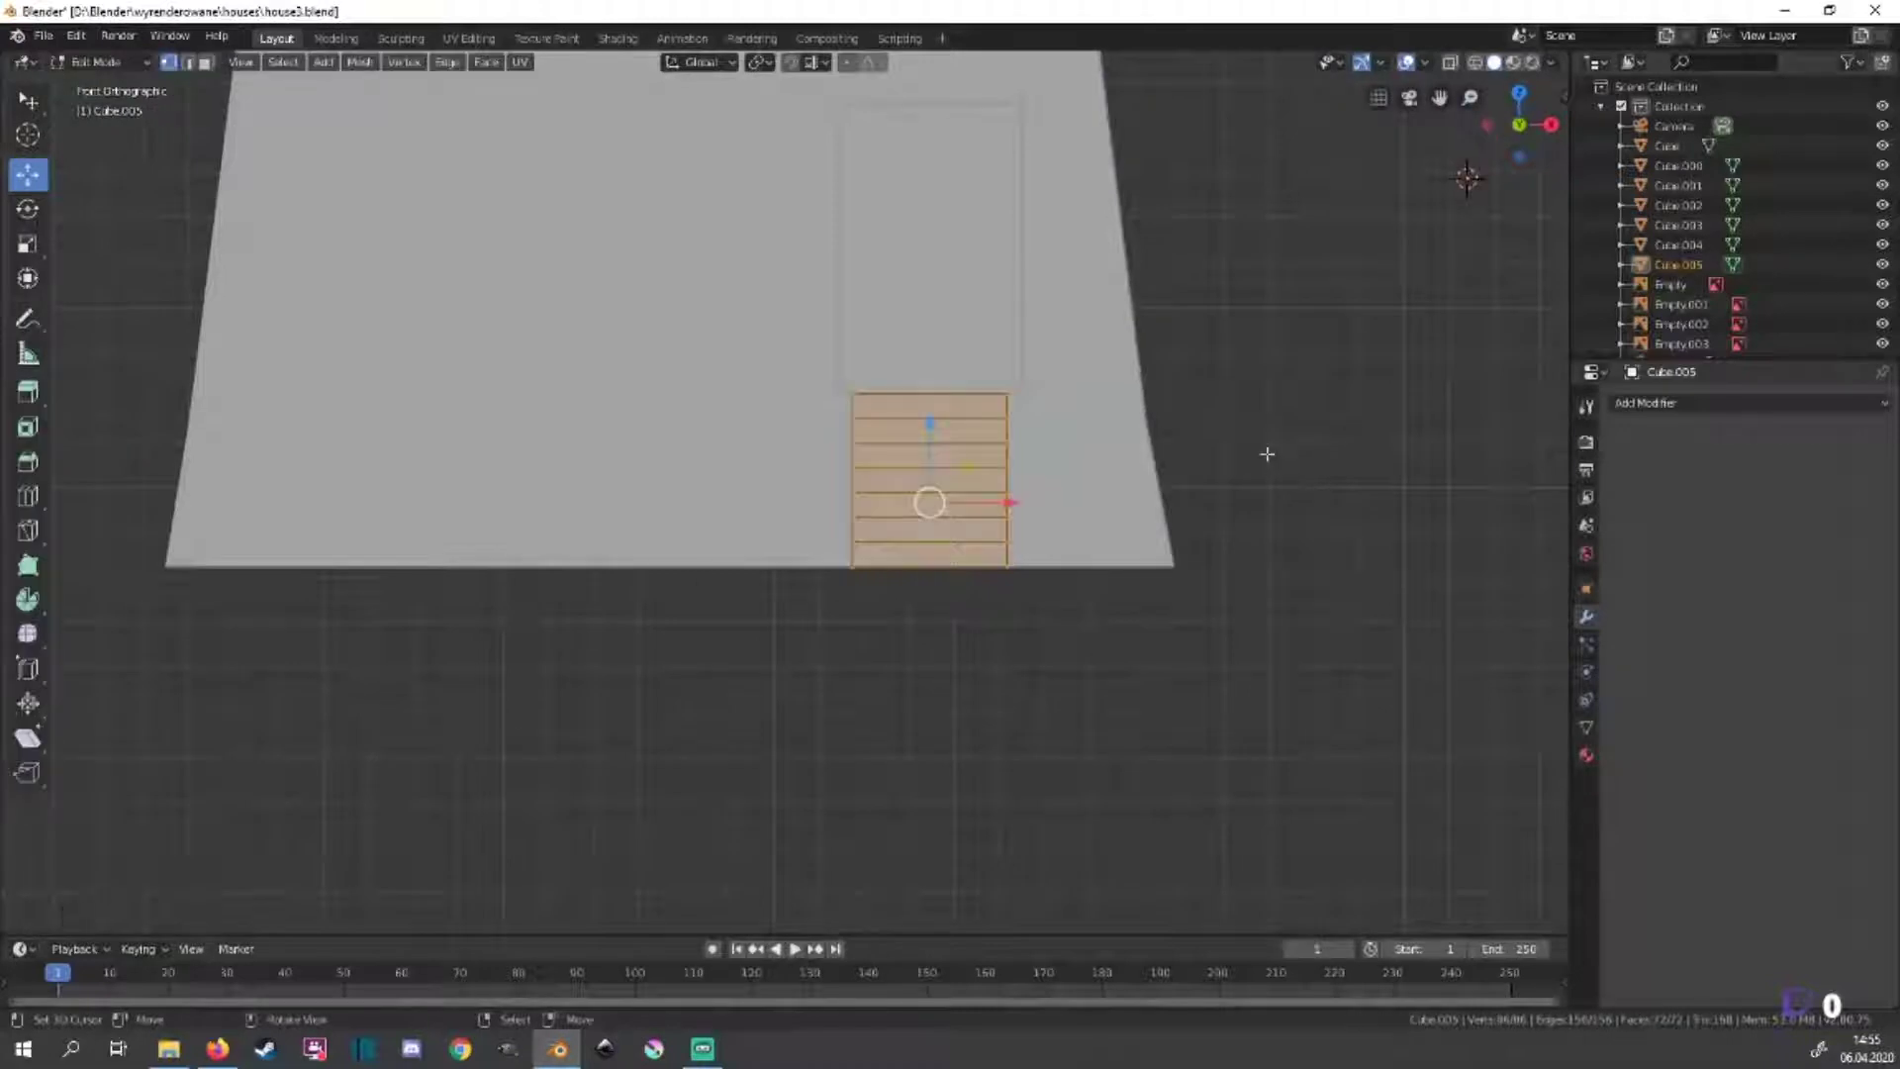
Add a small cube to the staircase mesh beside the stairs.
right_click(1254, 458, "shift")
key("alt+a")
key("shift+a")
left_click(1256, 458)
key("s")
left_click(1324, 467)
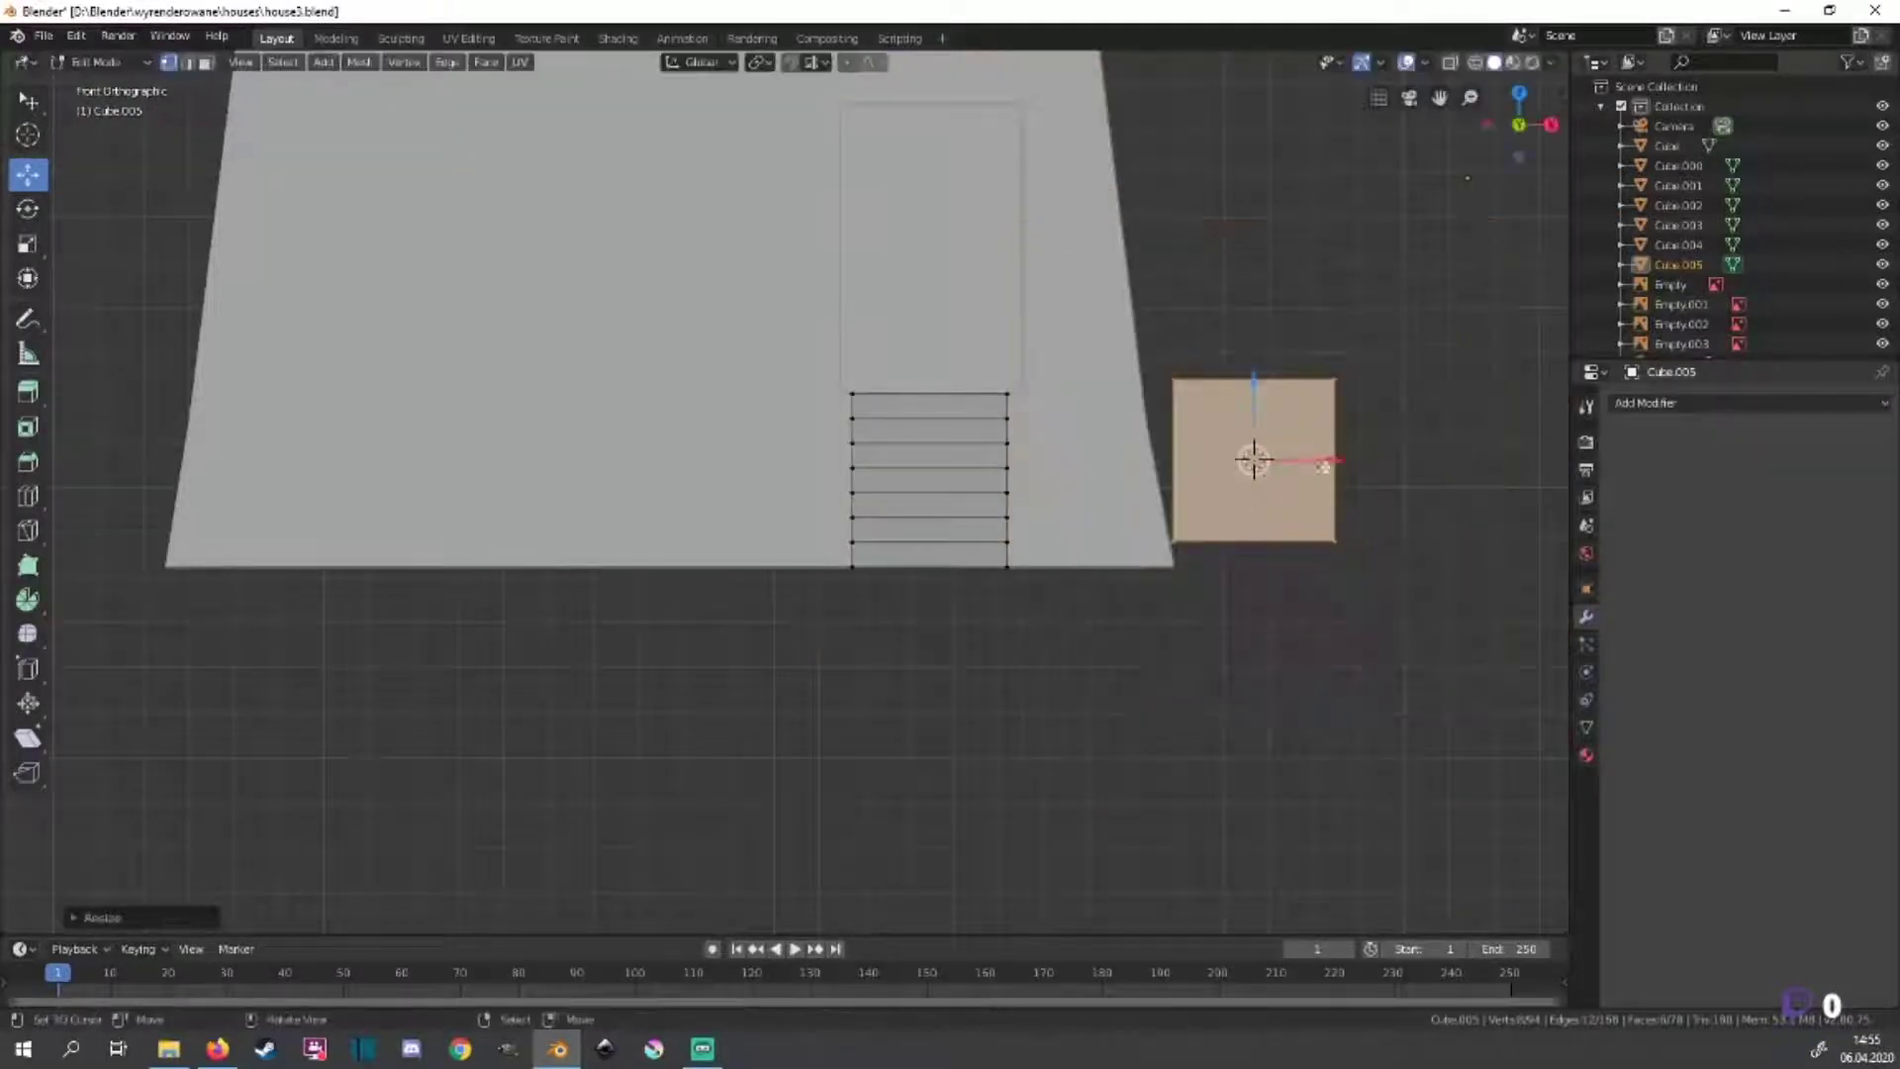
Move the cube along X in front of the door and widen it along X.
key("alt+z")
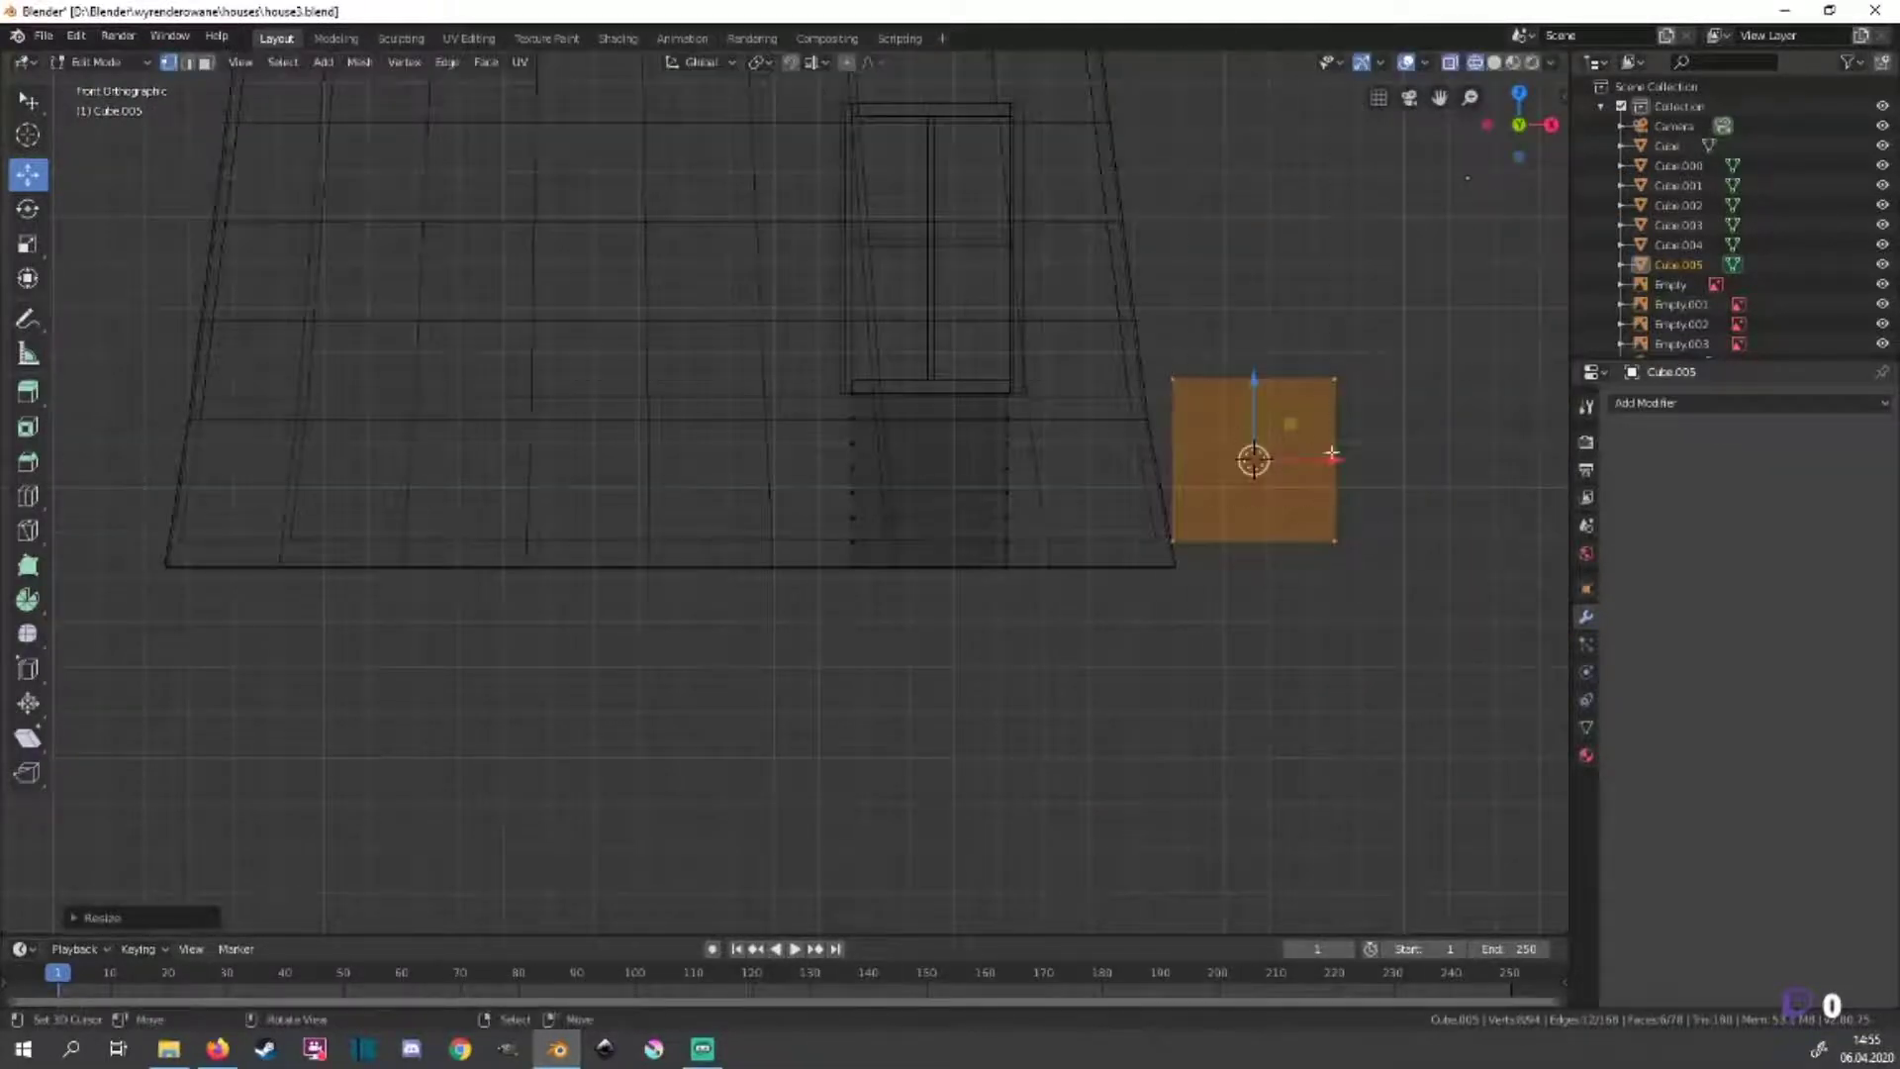
key("g")
key("x")
left_click(1010, 496)
key("s")
key("x")
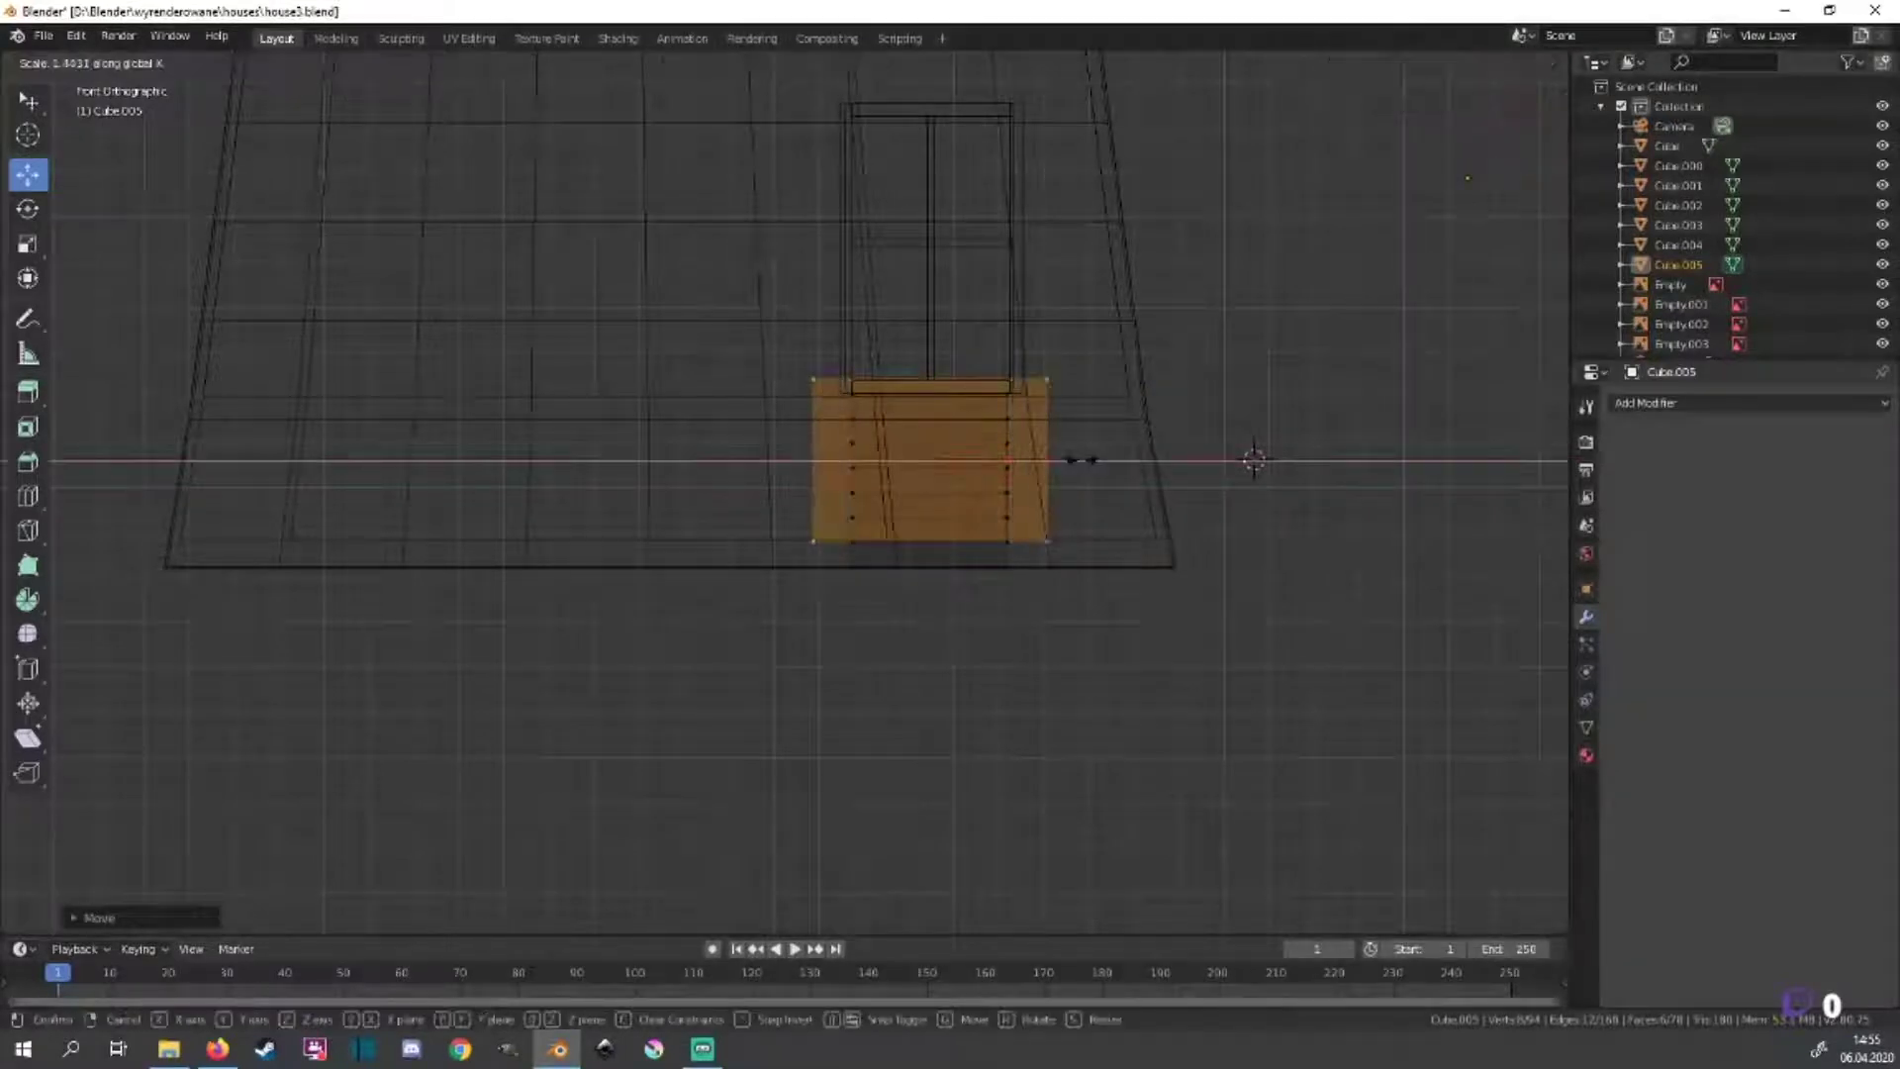
left_click(1067, 460)
key("s")
key("x")
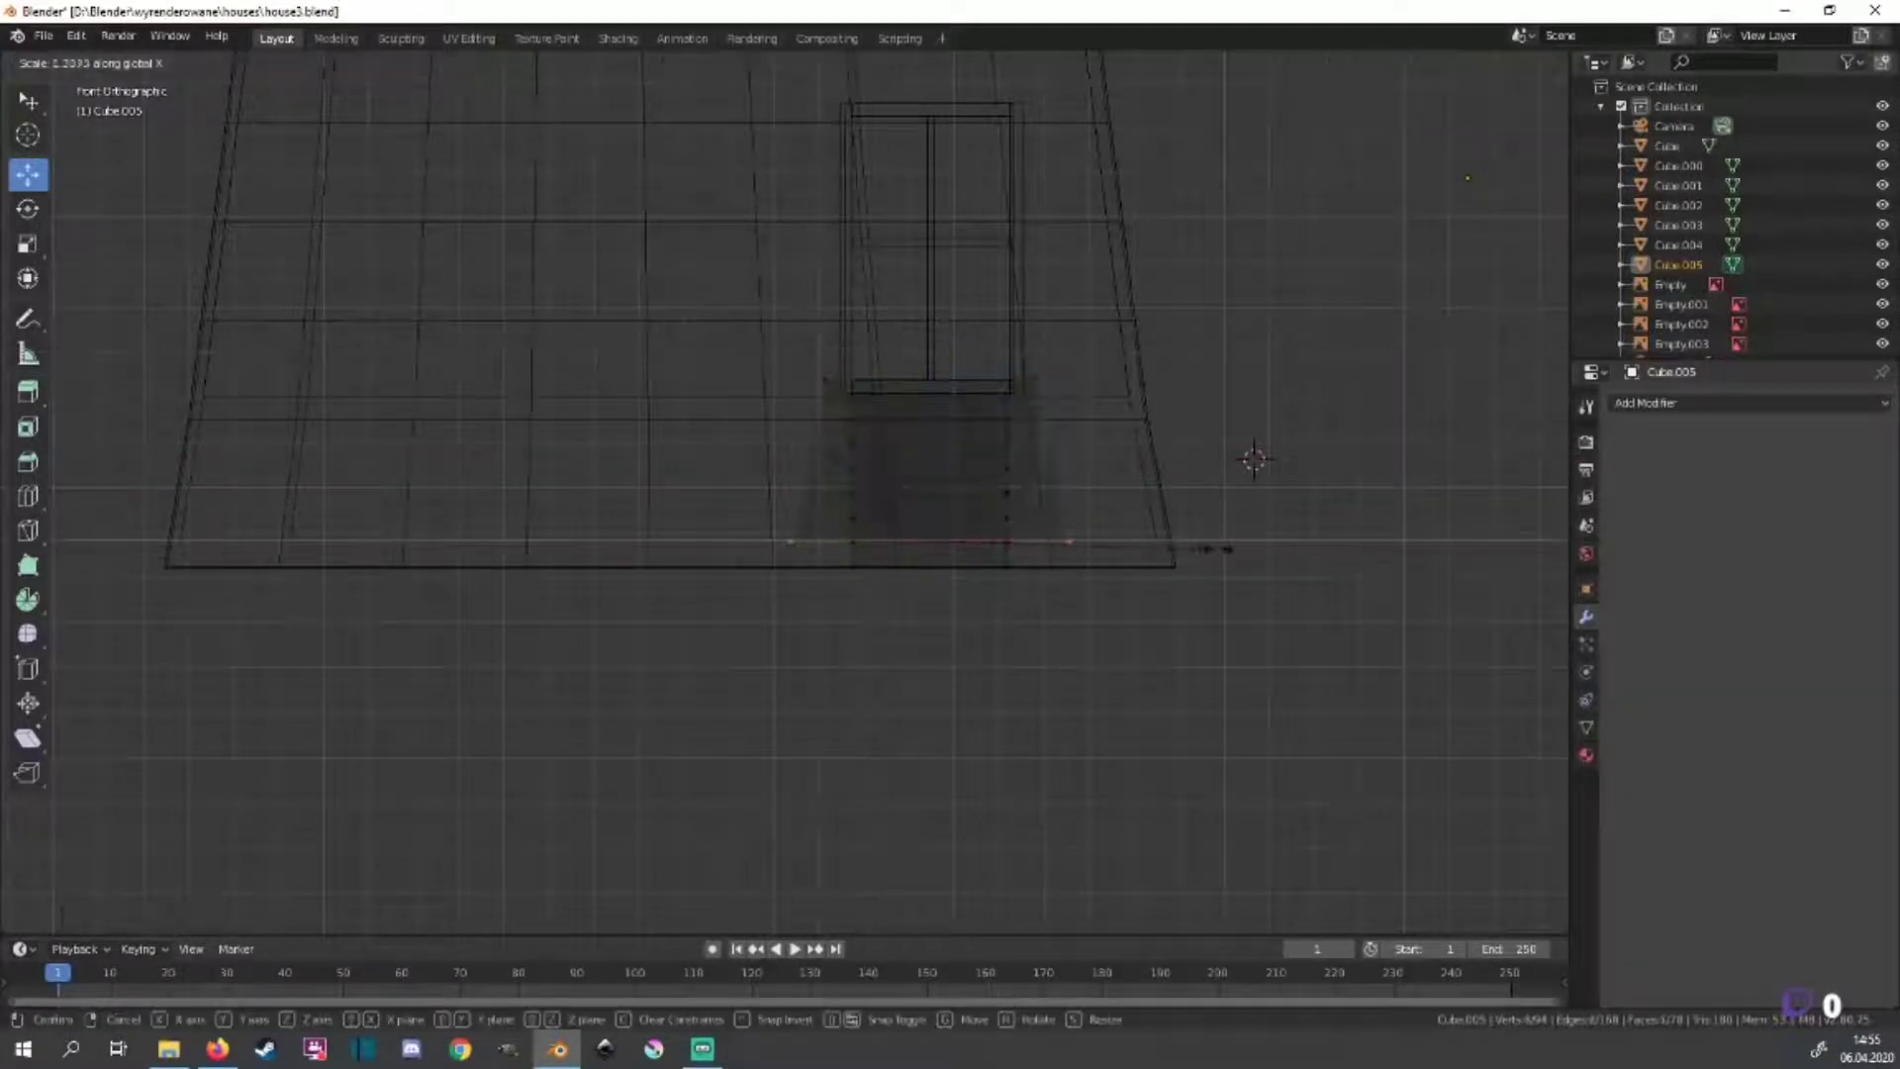
left_click(1217, 548)
From the side view, move the linked stair mesh into place along Y against the landing.
scroll(990, 593, "down", 3)
middle_click_drag(673, 645, 1167, 645, "shift")
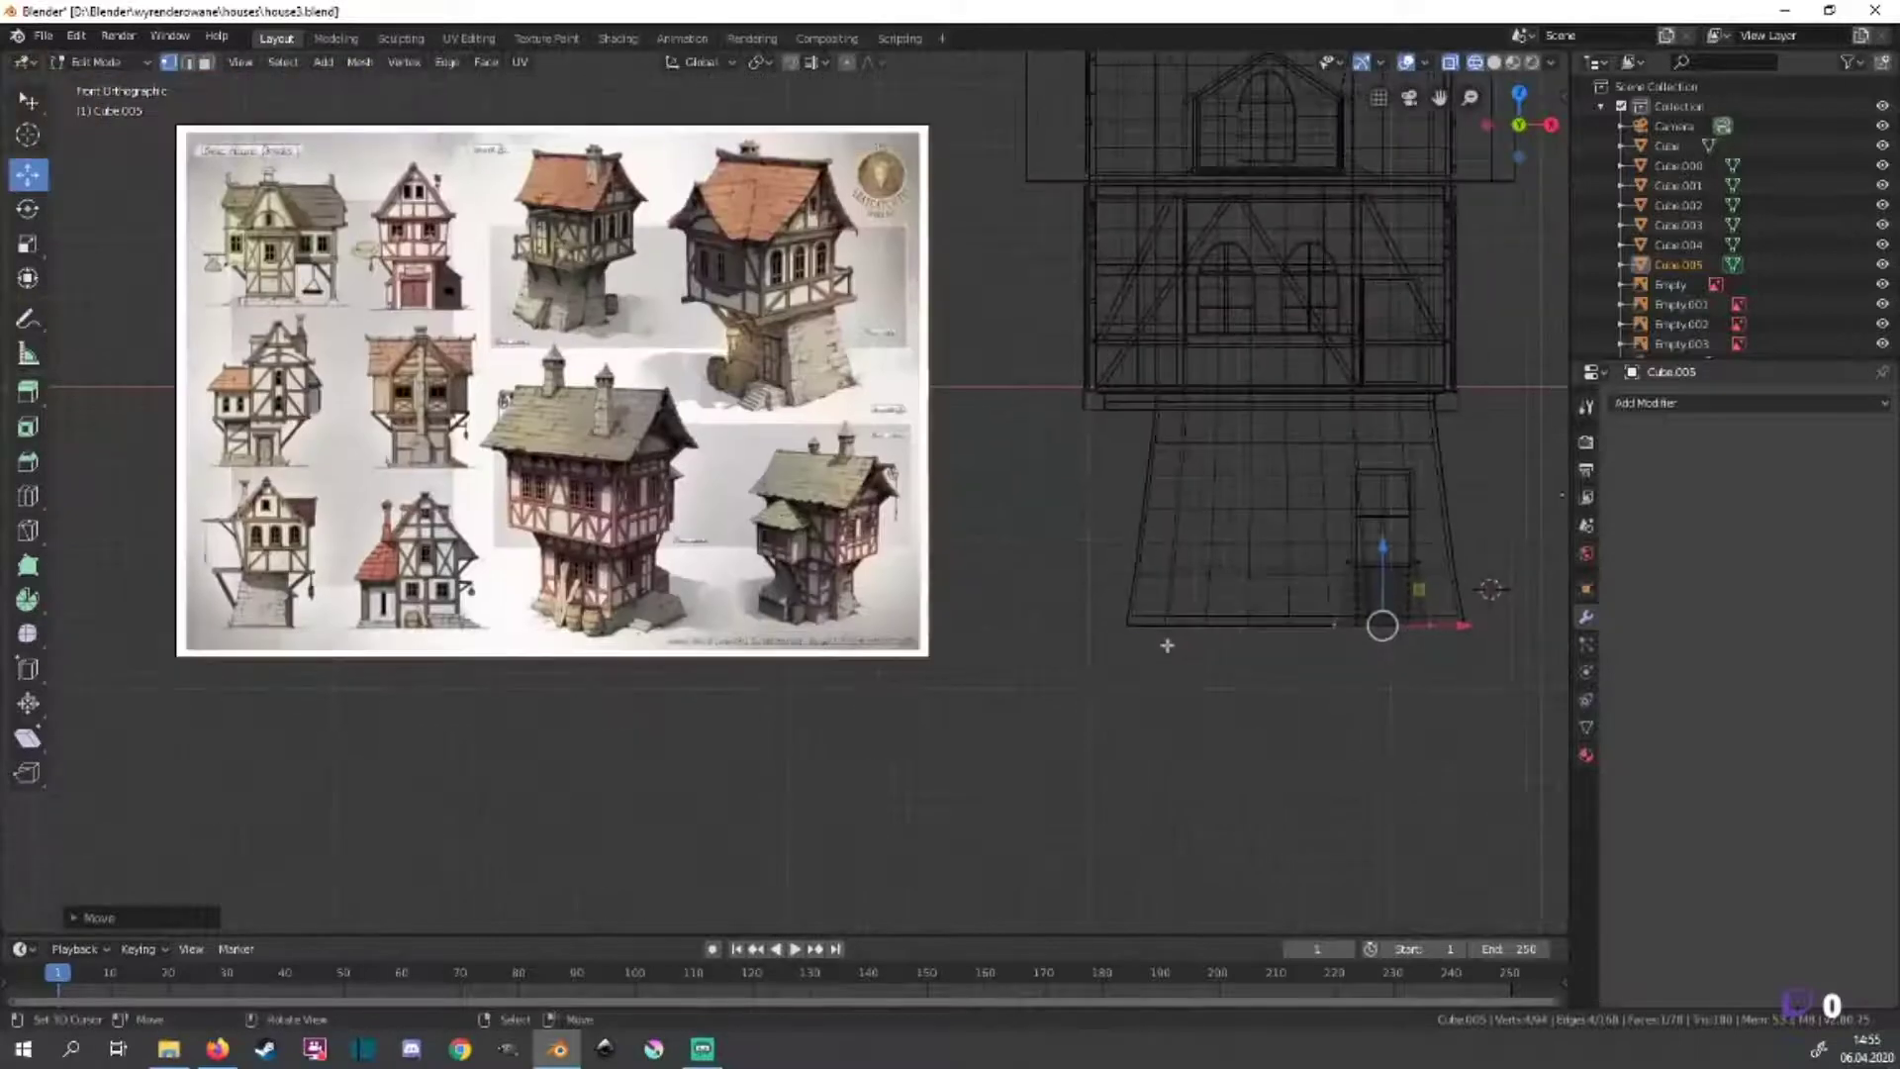
key("KP_3")
scroll(989, 643, "up", 3)
scroll(1089, 633, "up", 2)
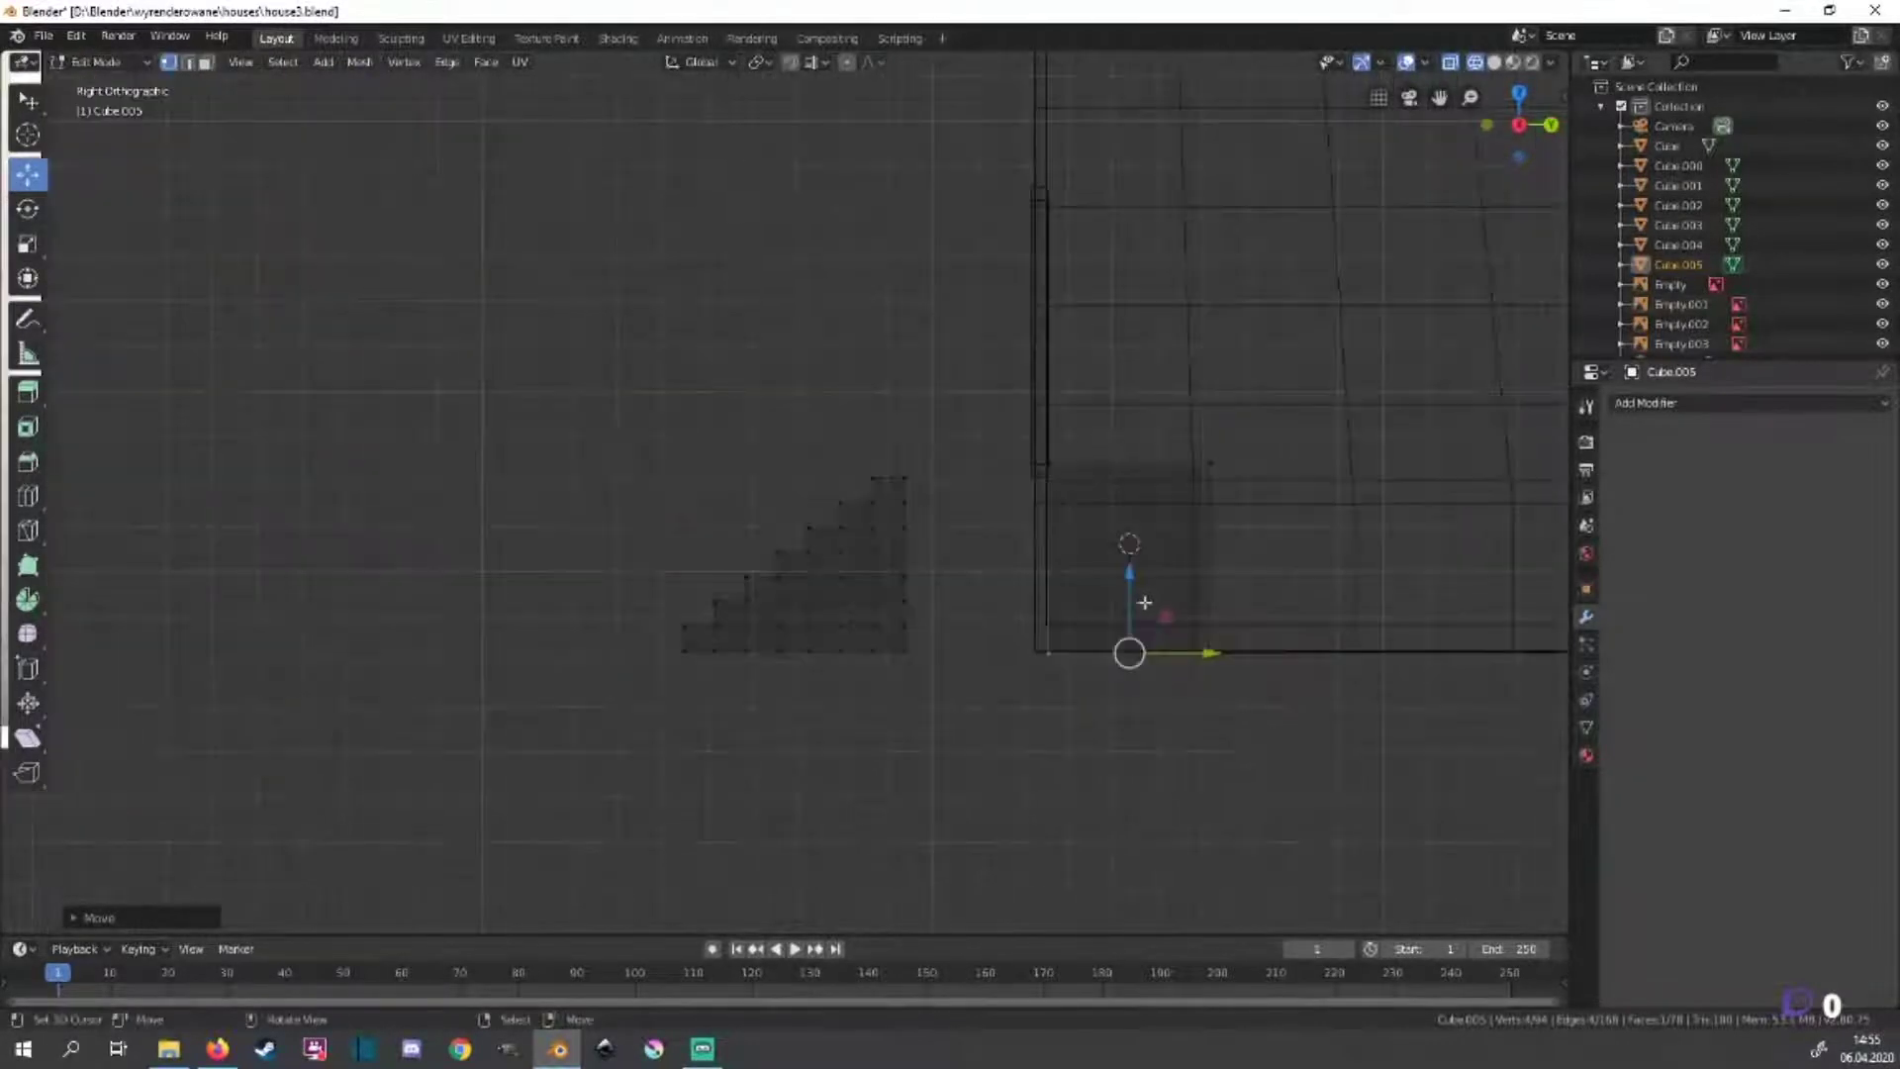
key("ctrl+l")
key("g")
left_click(1045, 588)
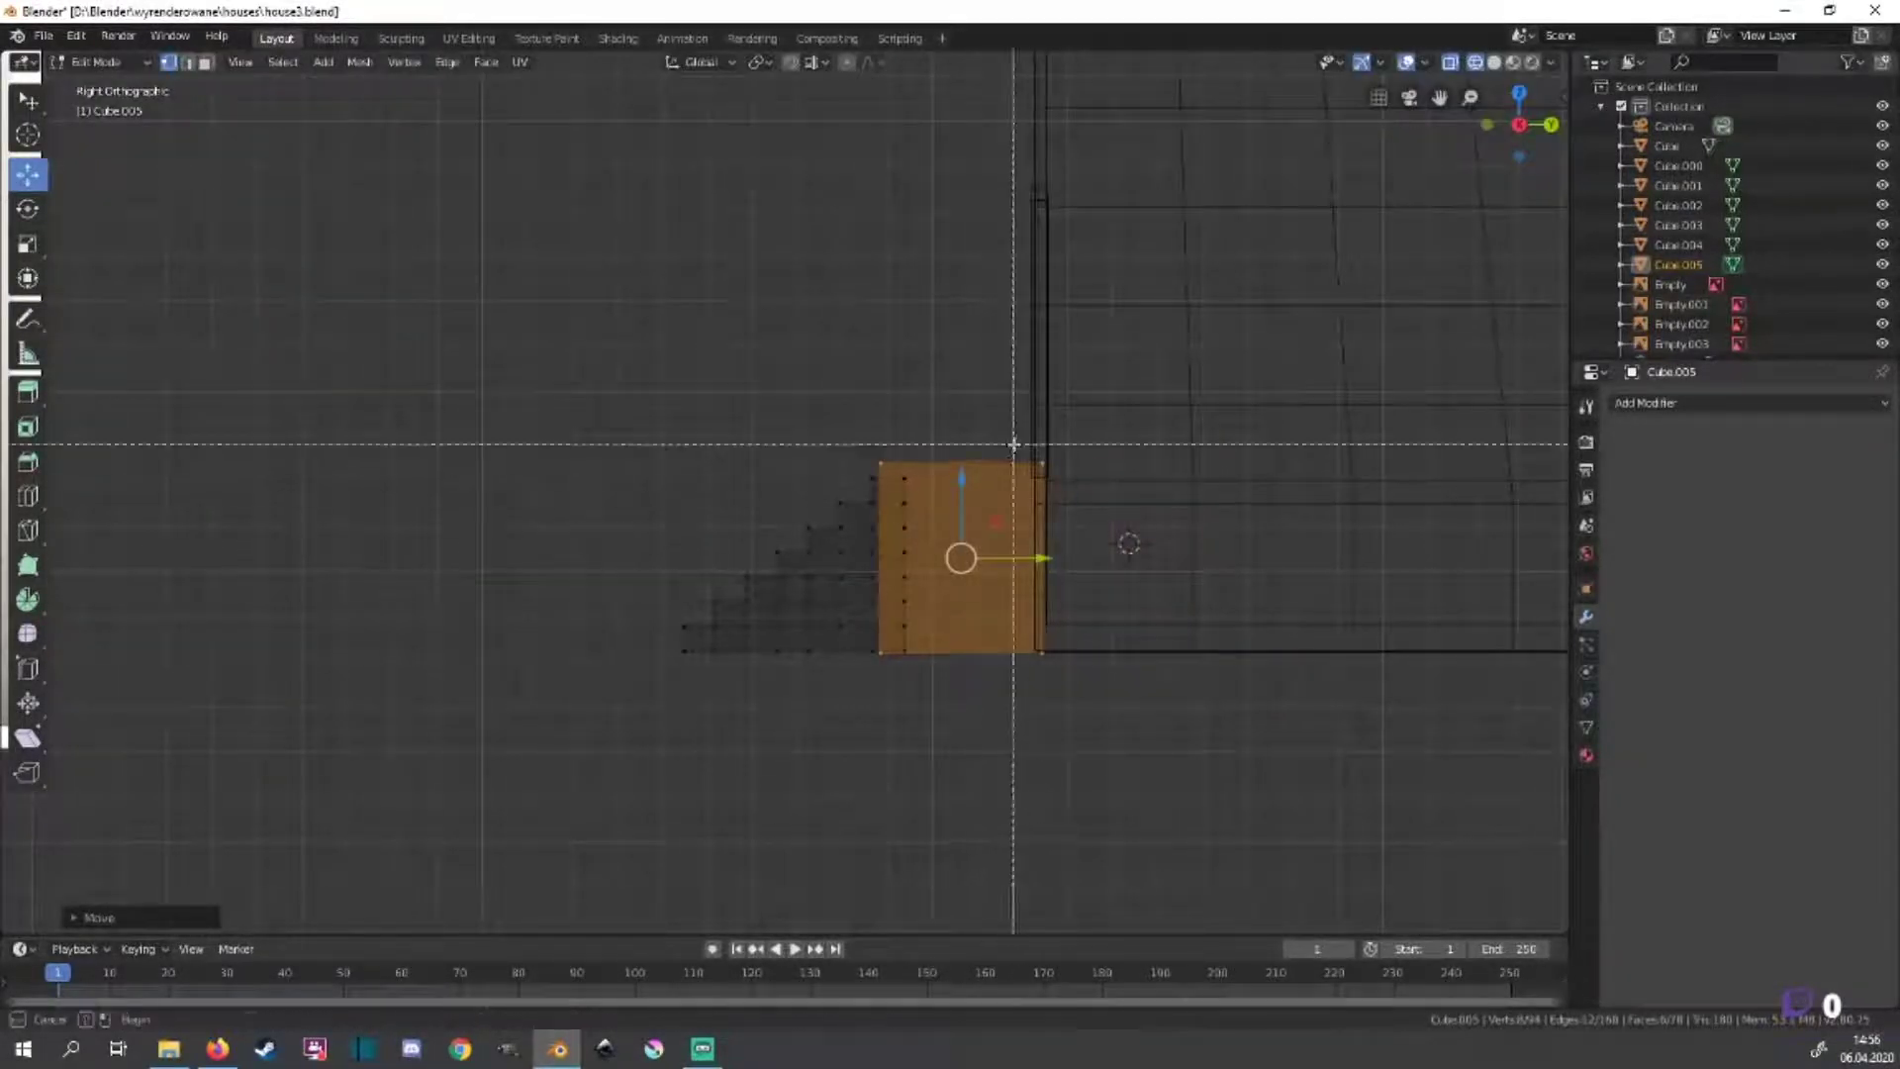
key("g")
key("y")
left_click(978, 560)
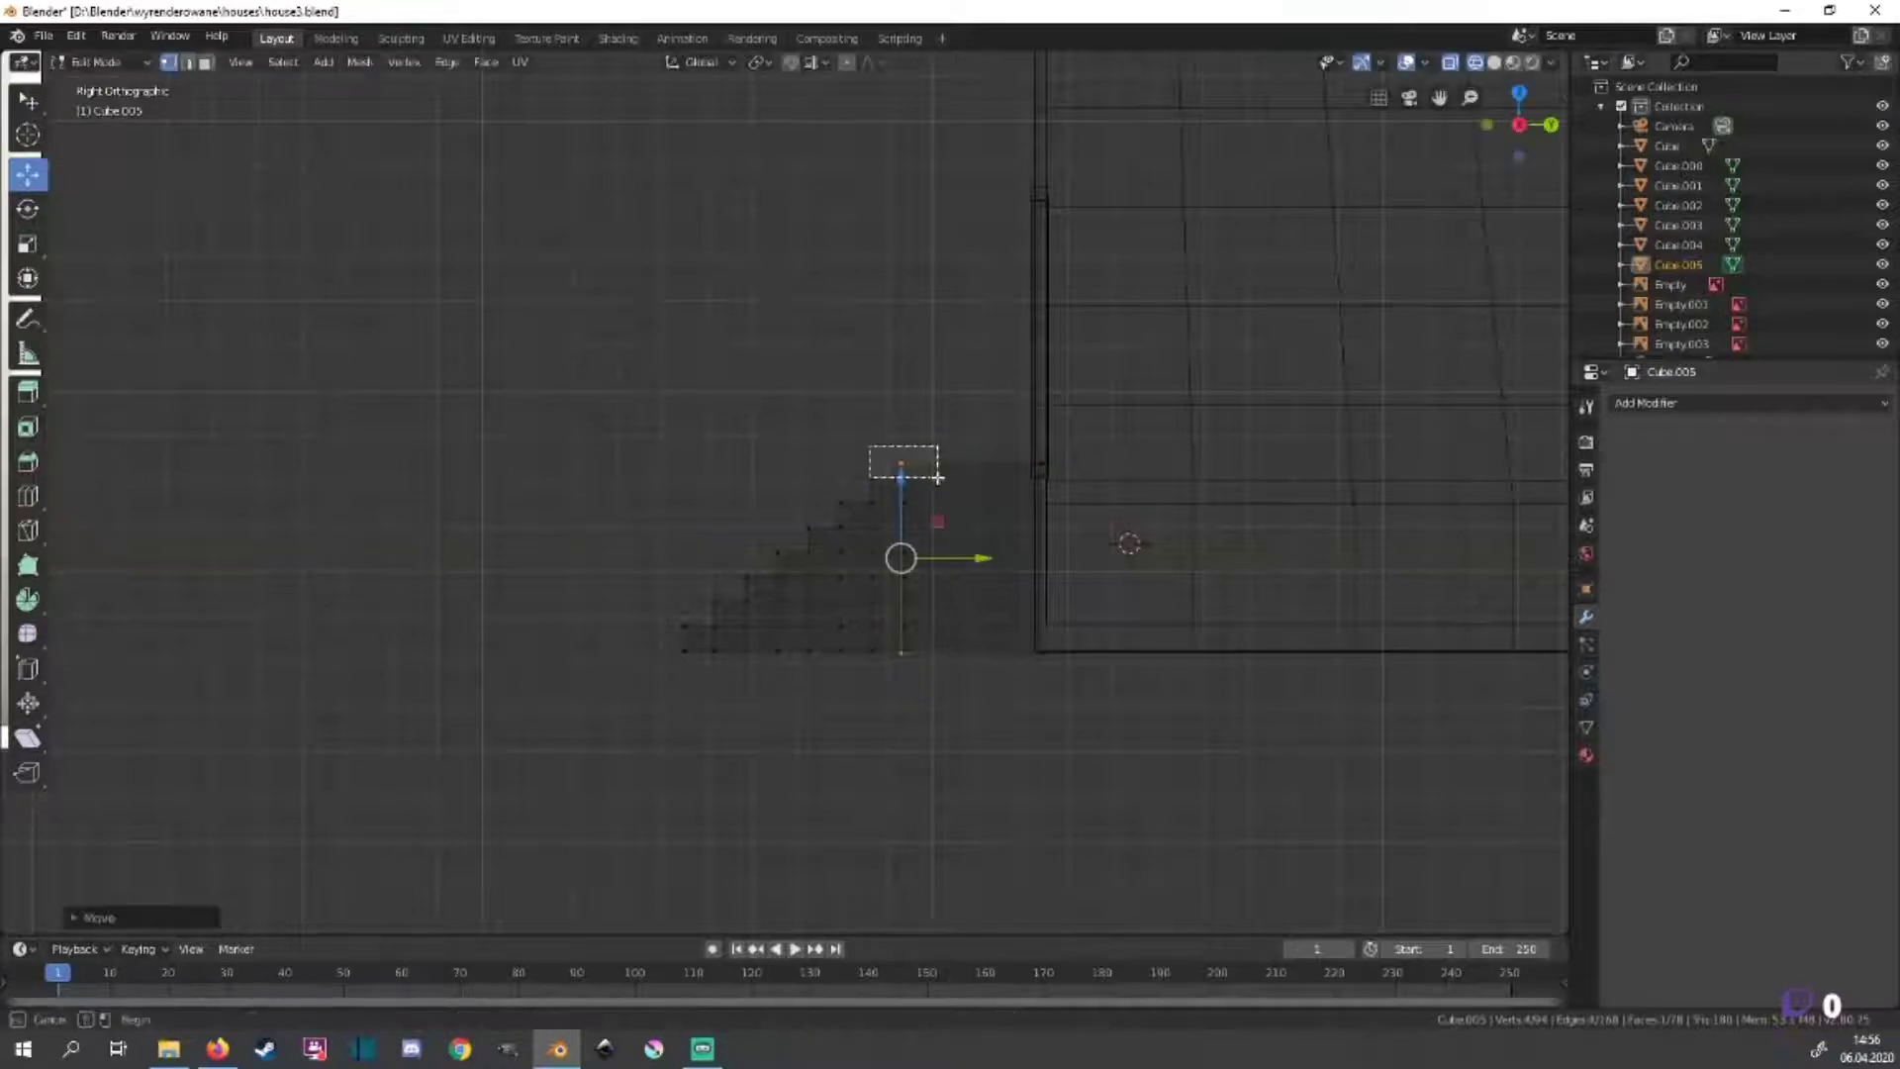
left_click_drag(978, 653, 952, 651)
Raise the landing box's top face to its new height in solid shading.
key("KP_1")
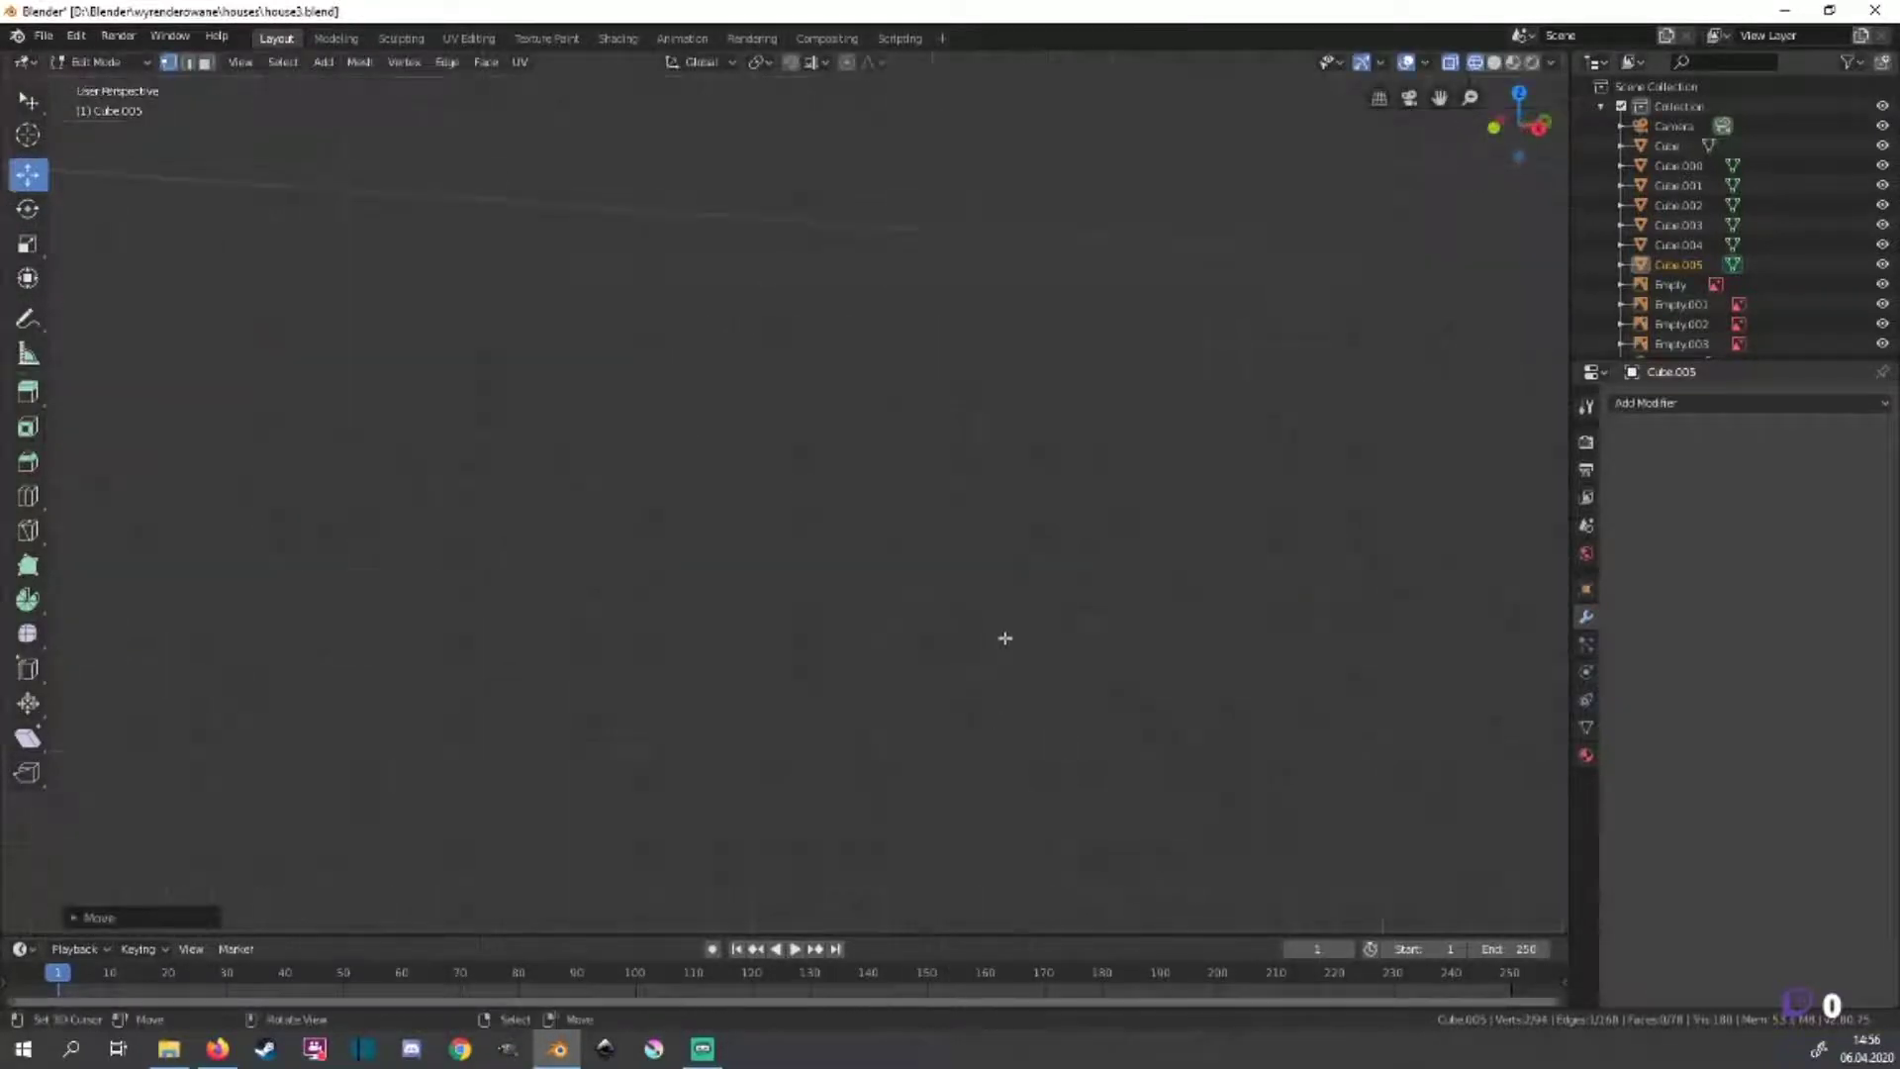
key("shift+z")
middle_click_drag(1123, 624, 1110, 759)
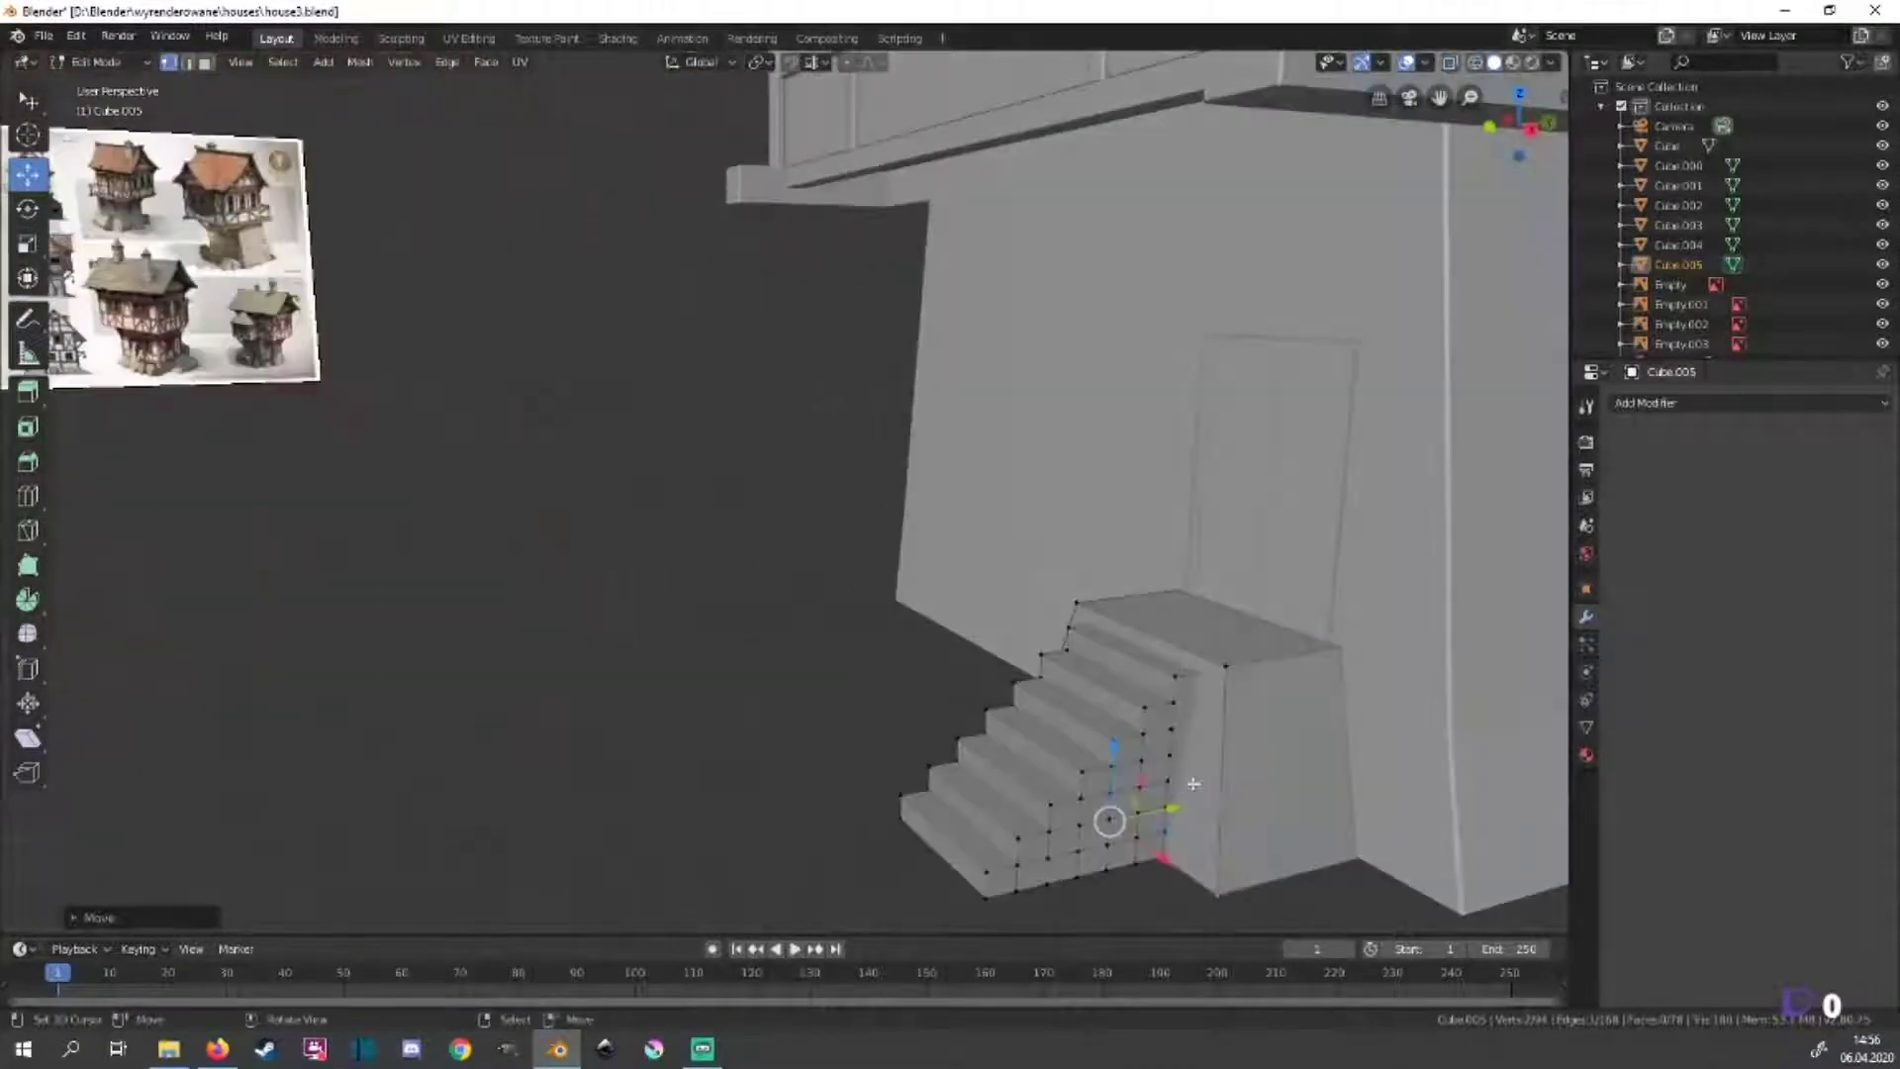
left_click_drag(1168, 616, 1213, 555)
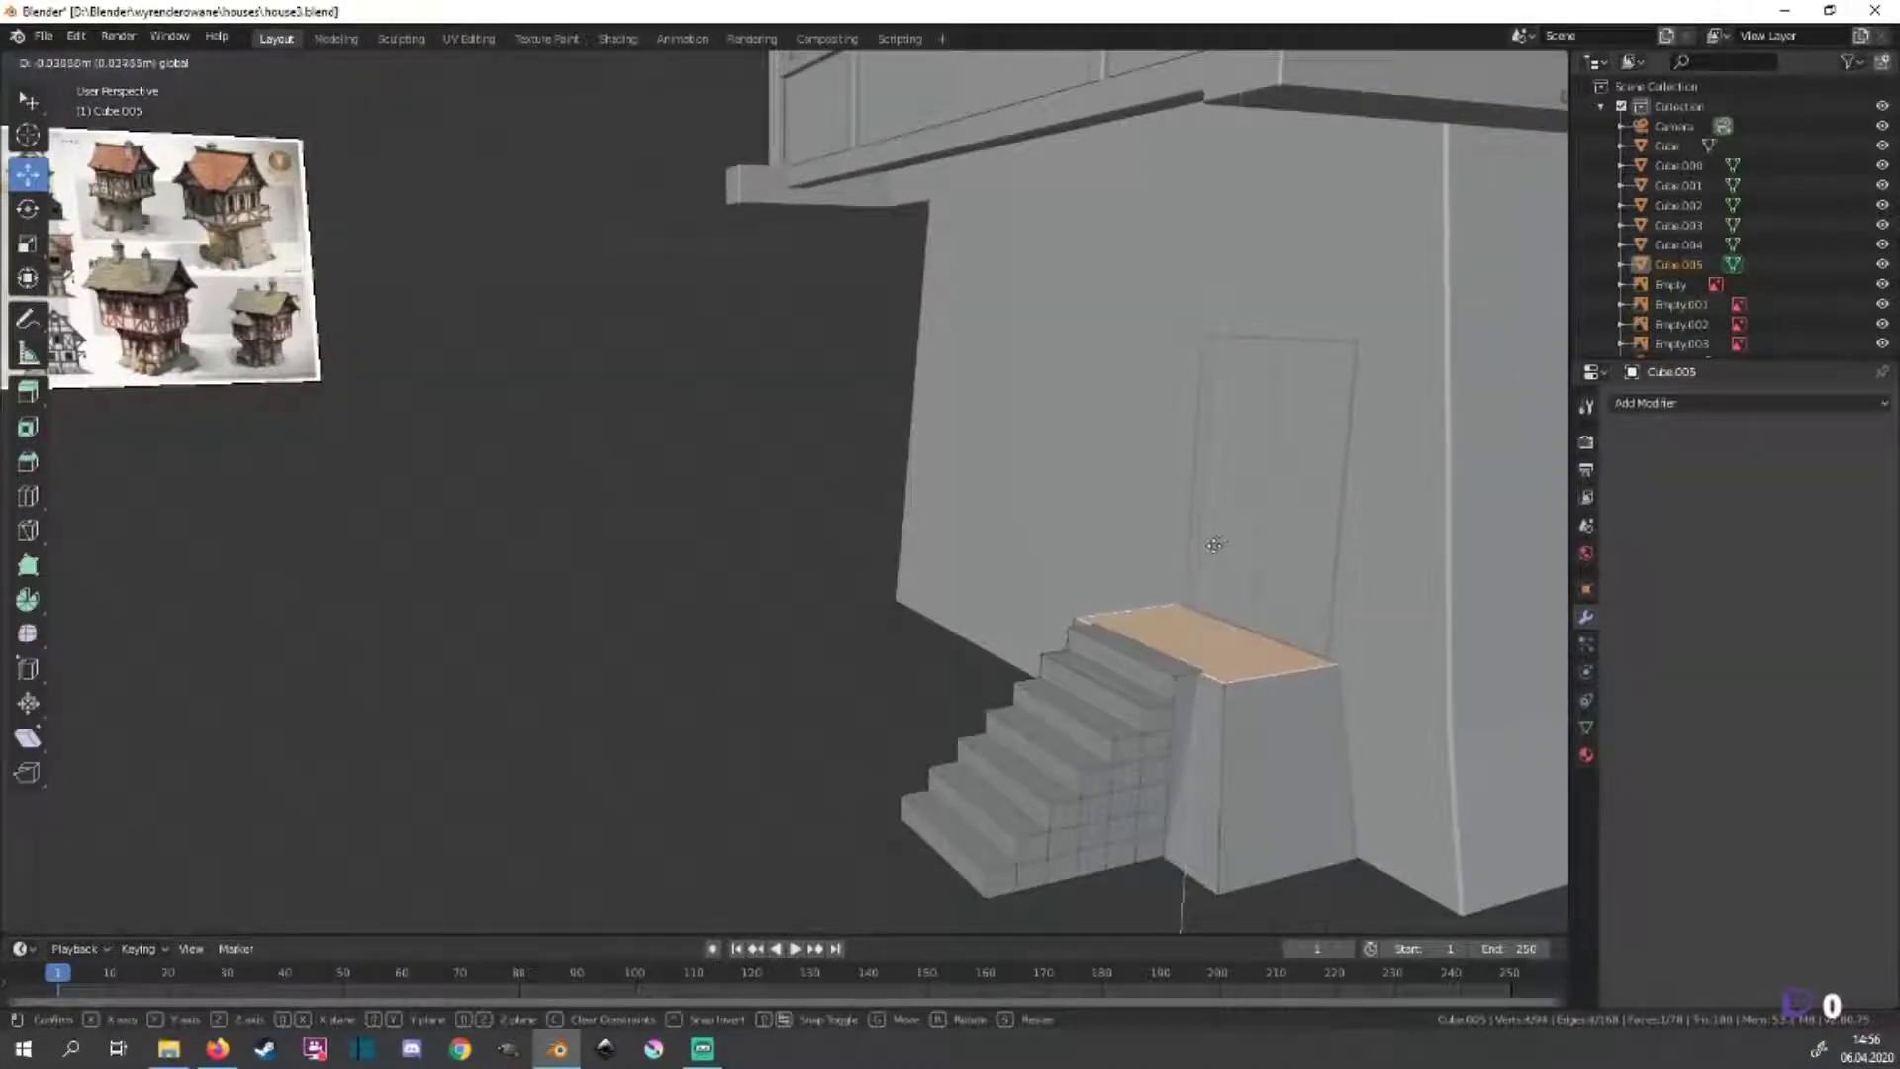
left_click(1223, 530)
scroll(1223, 530, "up", 5)
scroll(1223, 531, "up", 2)
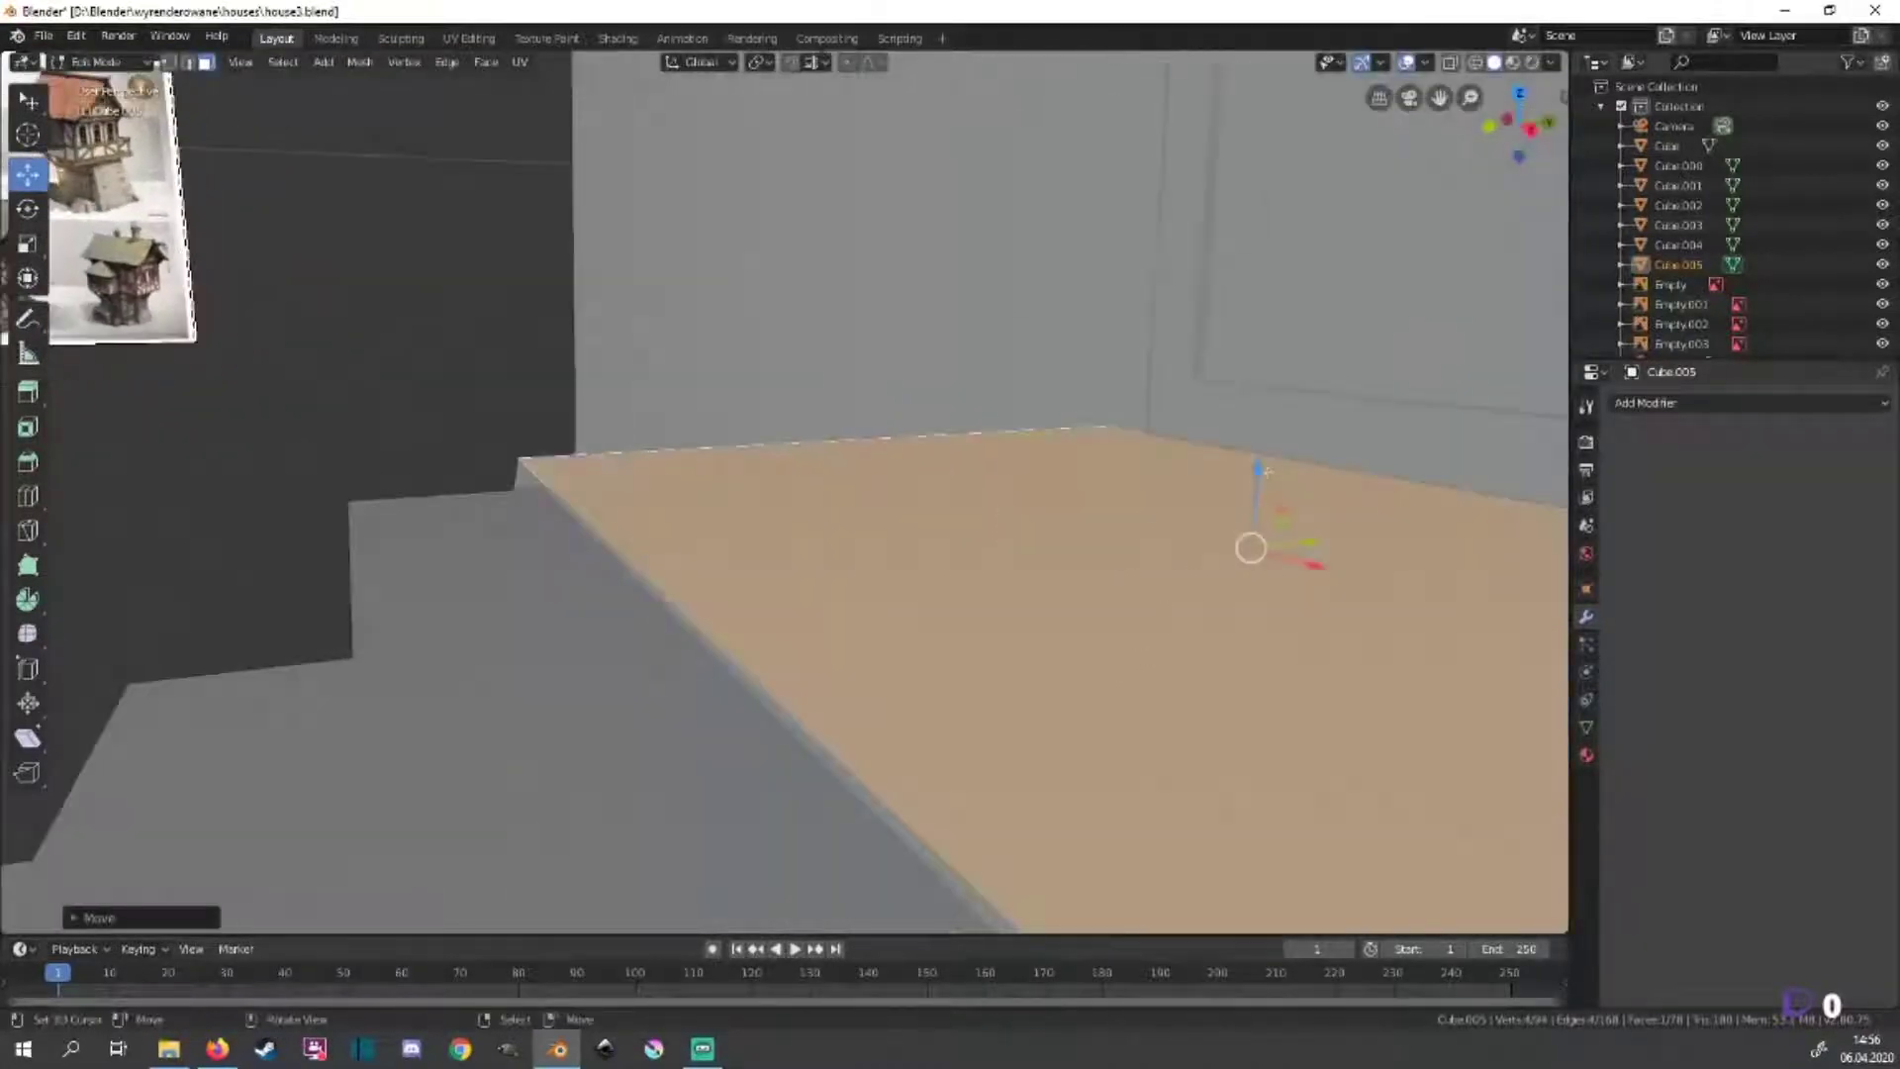
key("g")
left_click(1263, 482)
Select the whole stair mesh and begin bevelling its edges with Ctrl+B.
scroll(1326, 554, "down", 5)
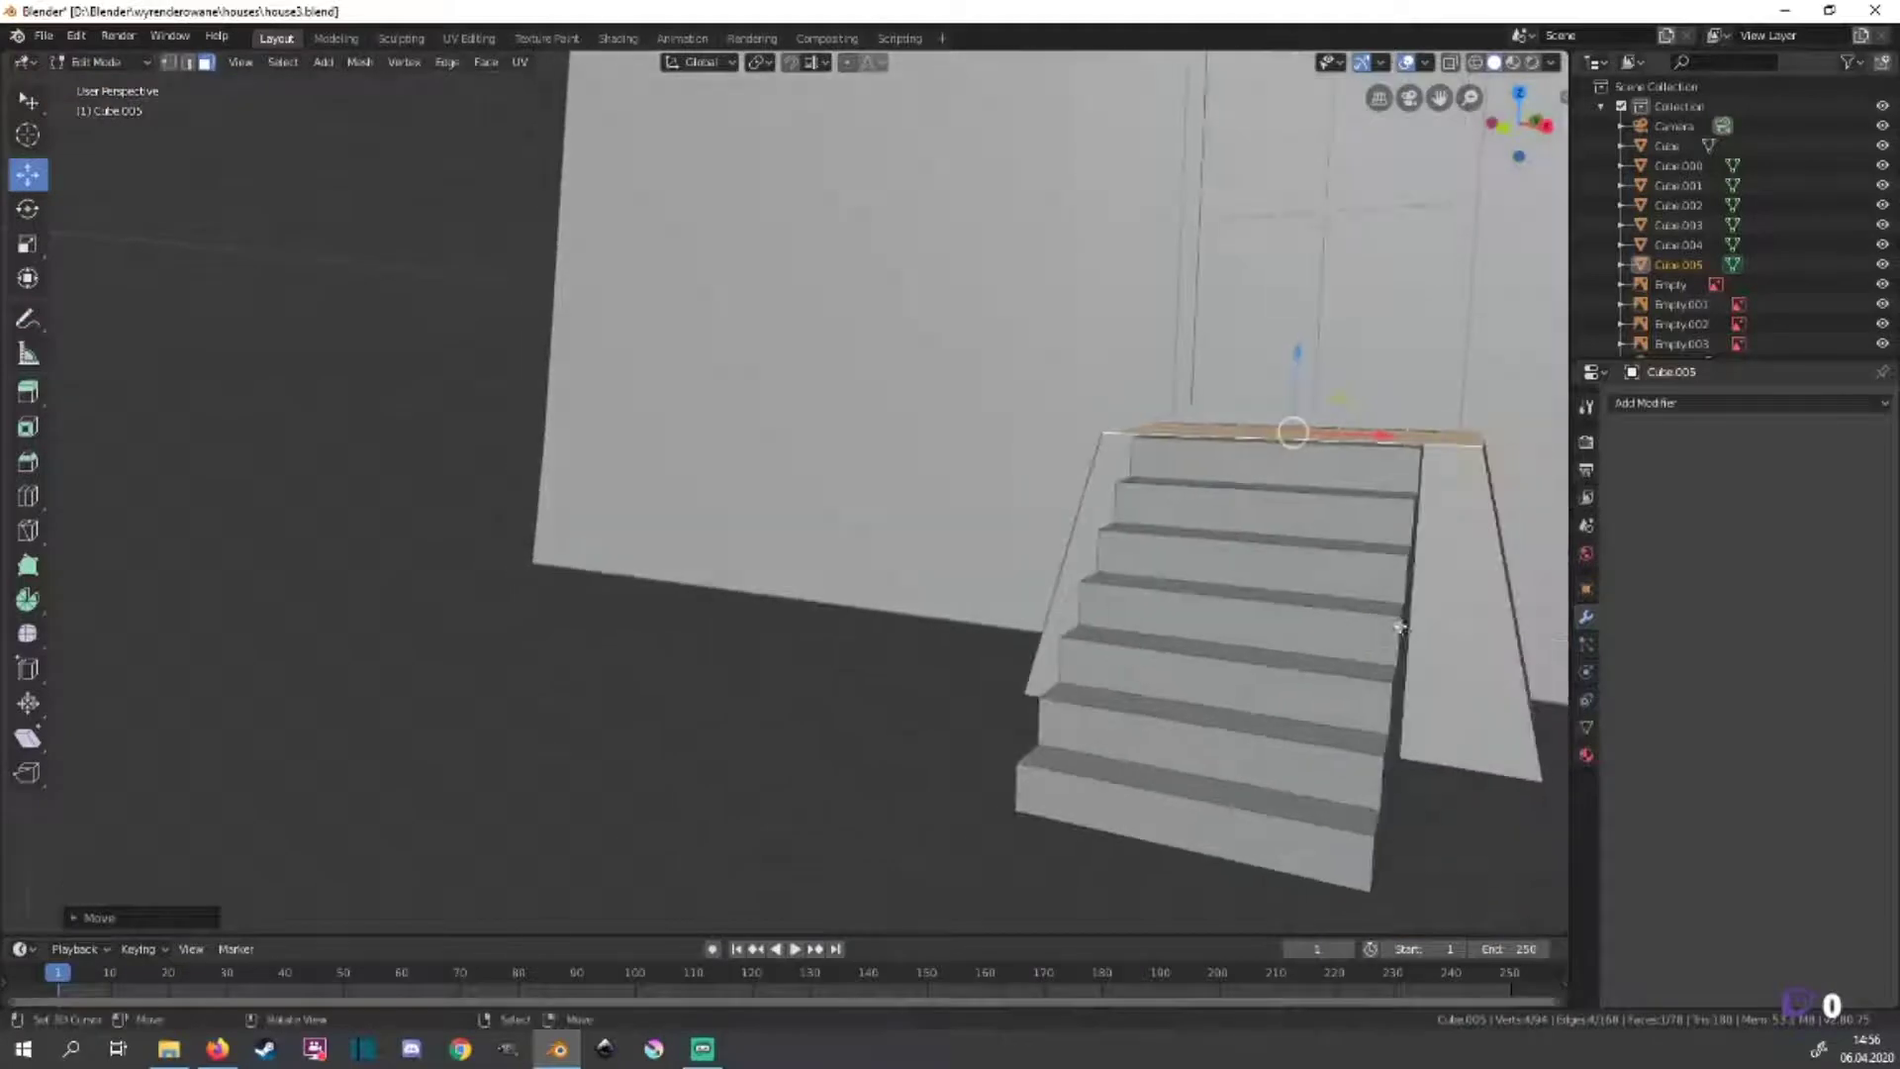
key("KP_1")
middle_click_drag(1398, 616, 1244, 652)
scroll(1255, 556, "down", 5)
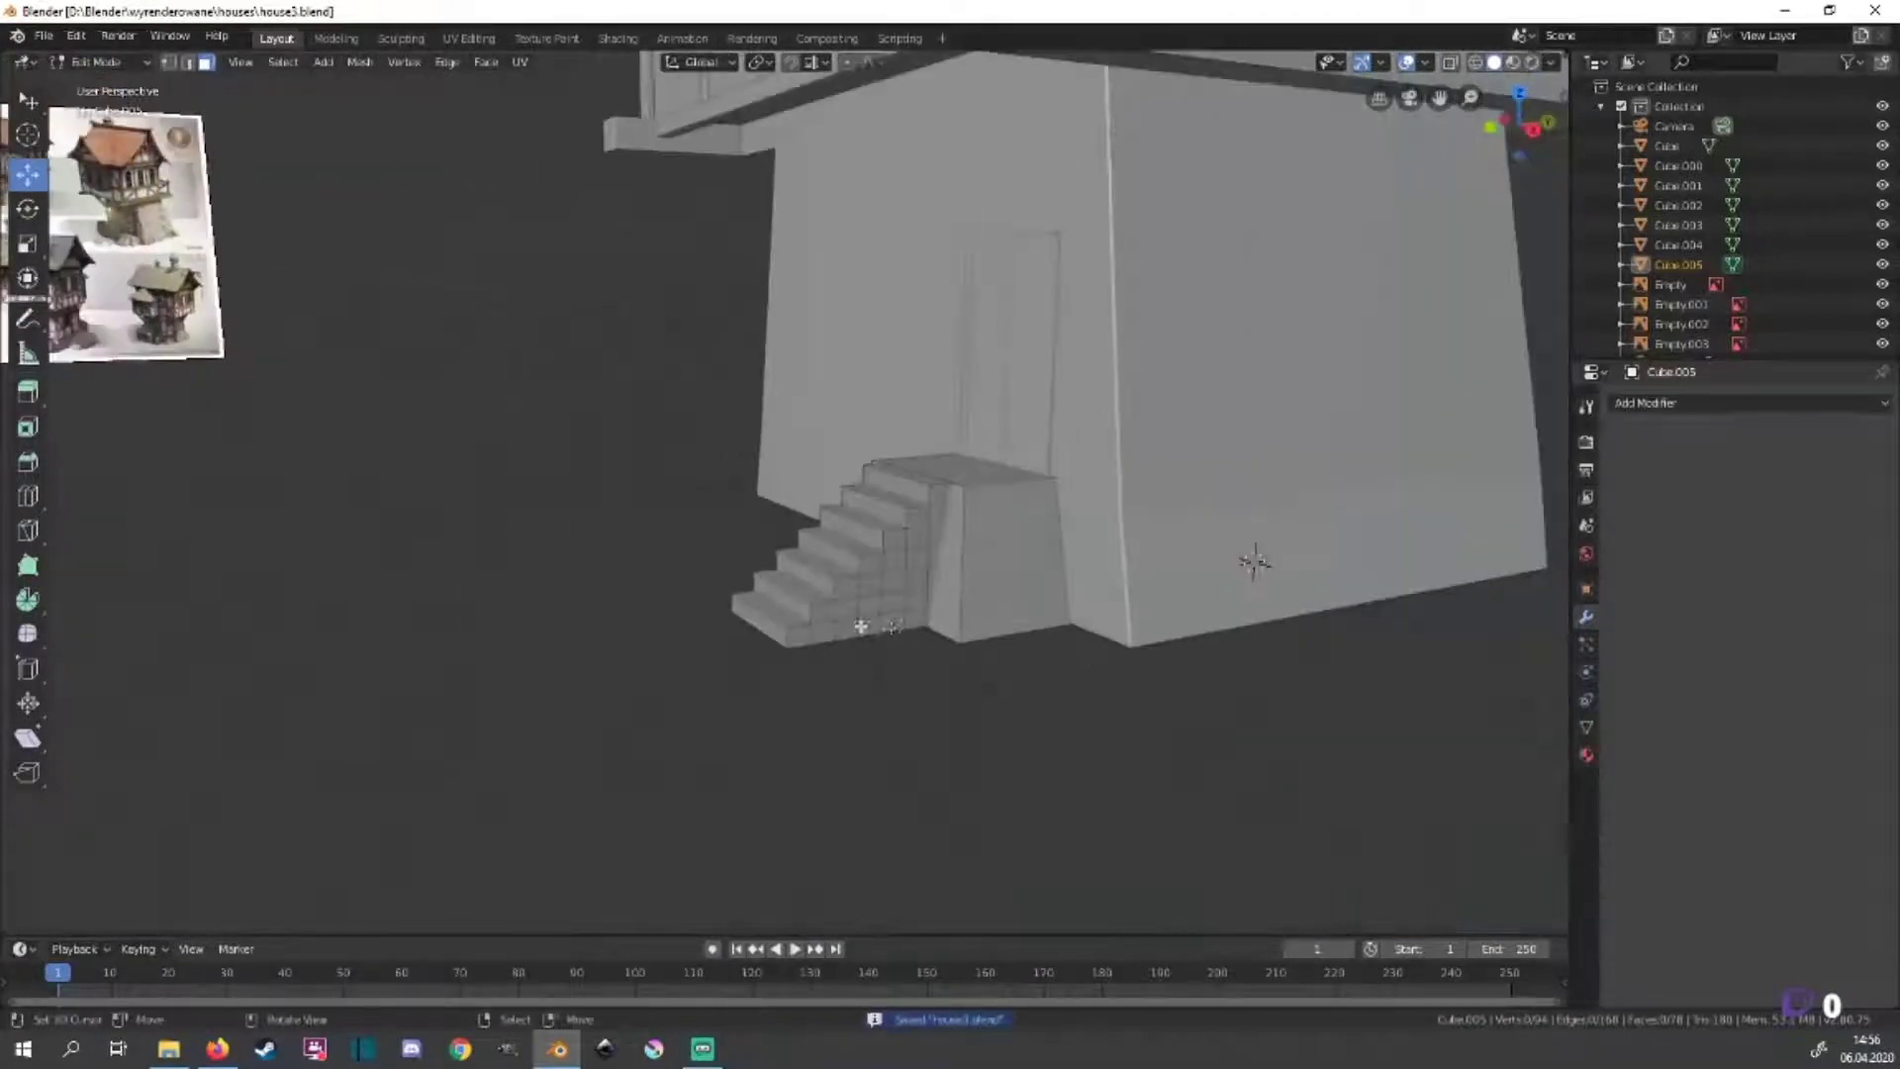
middle_click_drag(1255, 555, 1348, 538)
key("a")
scroll(1501, 551, "up", 2)
key("ctrl+b")
Confirm the bevel on the stairs and clear the selection.
left_click(1145, 583)
key("alt+a")
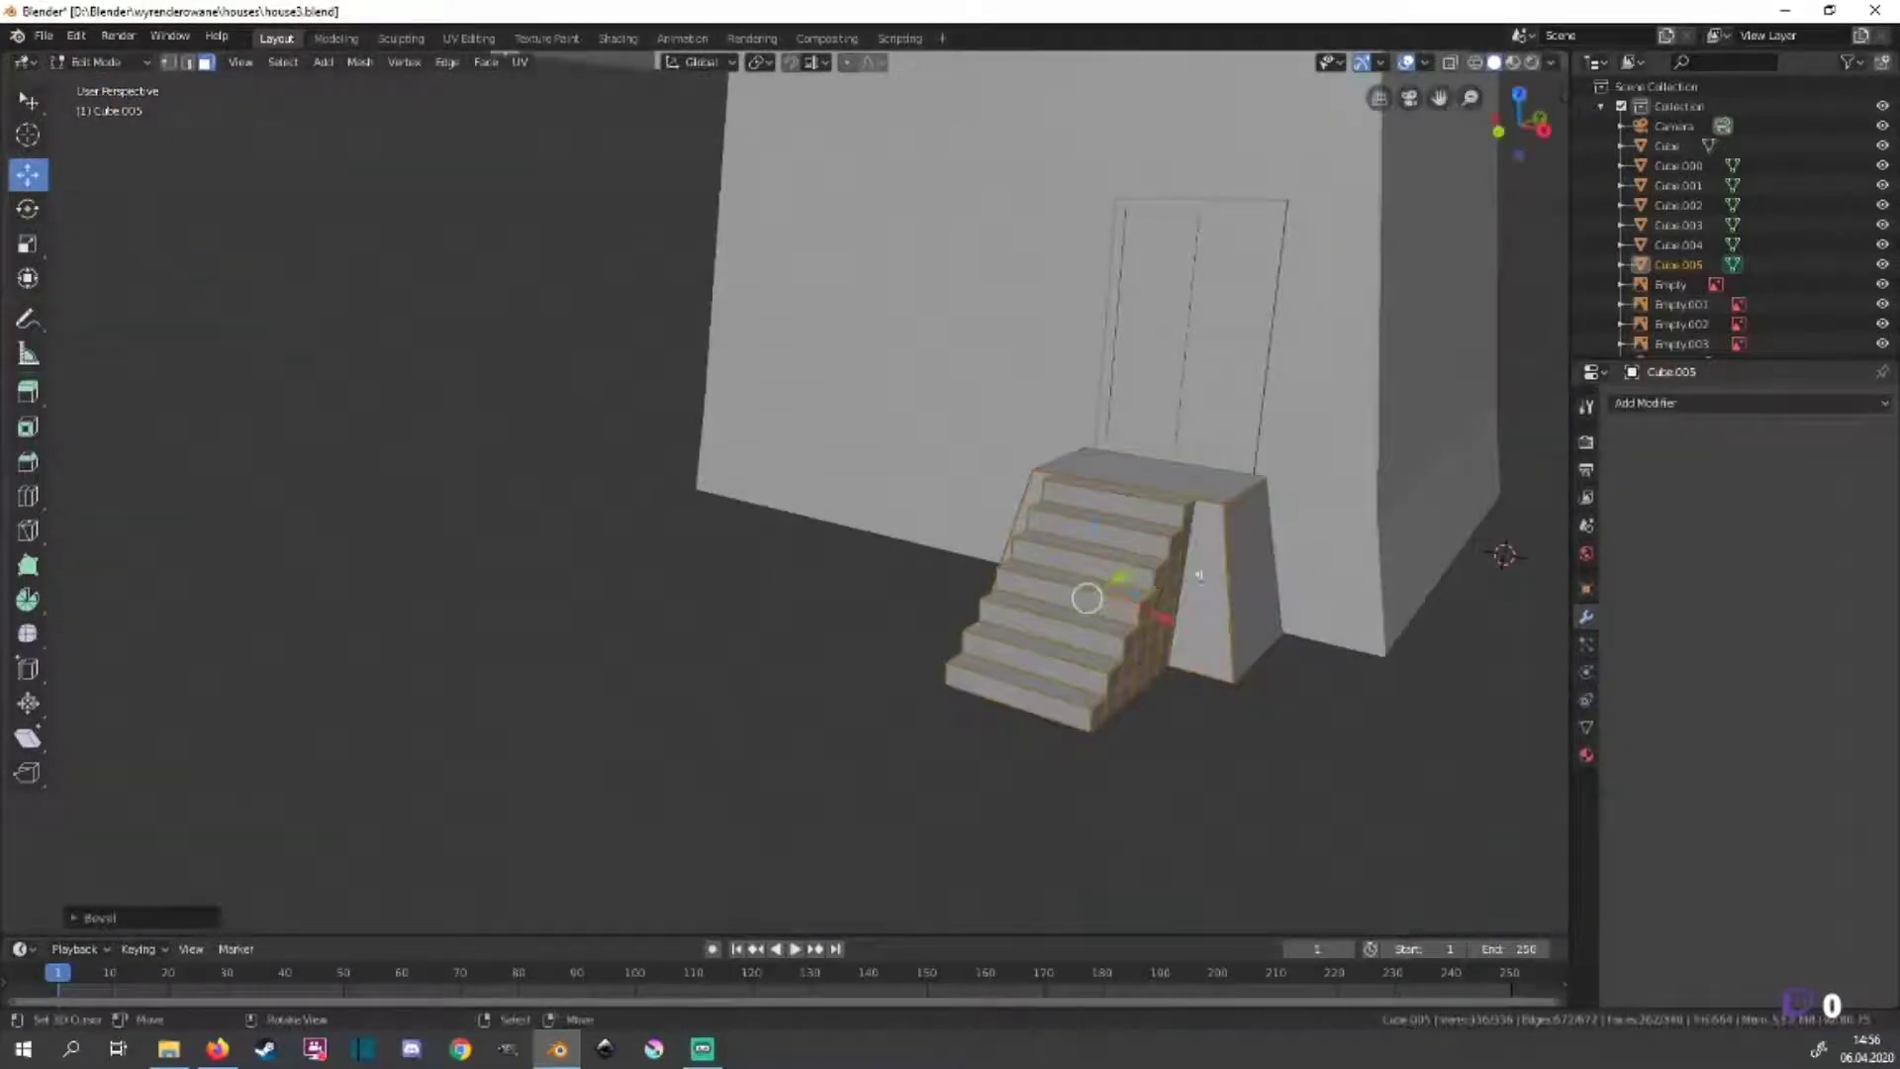
scroll(1081, 594, "up", 4)
scroll(742, 623, "up", 3)
middle_click_drag(742, 623, 515, 542)
Compare the house's front view with the reference sheet and begin adding a cube.
key("KP_1")
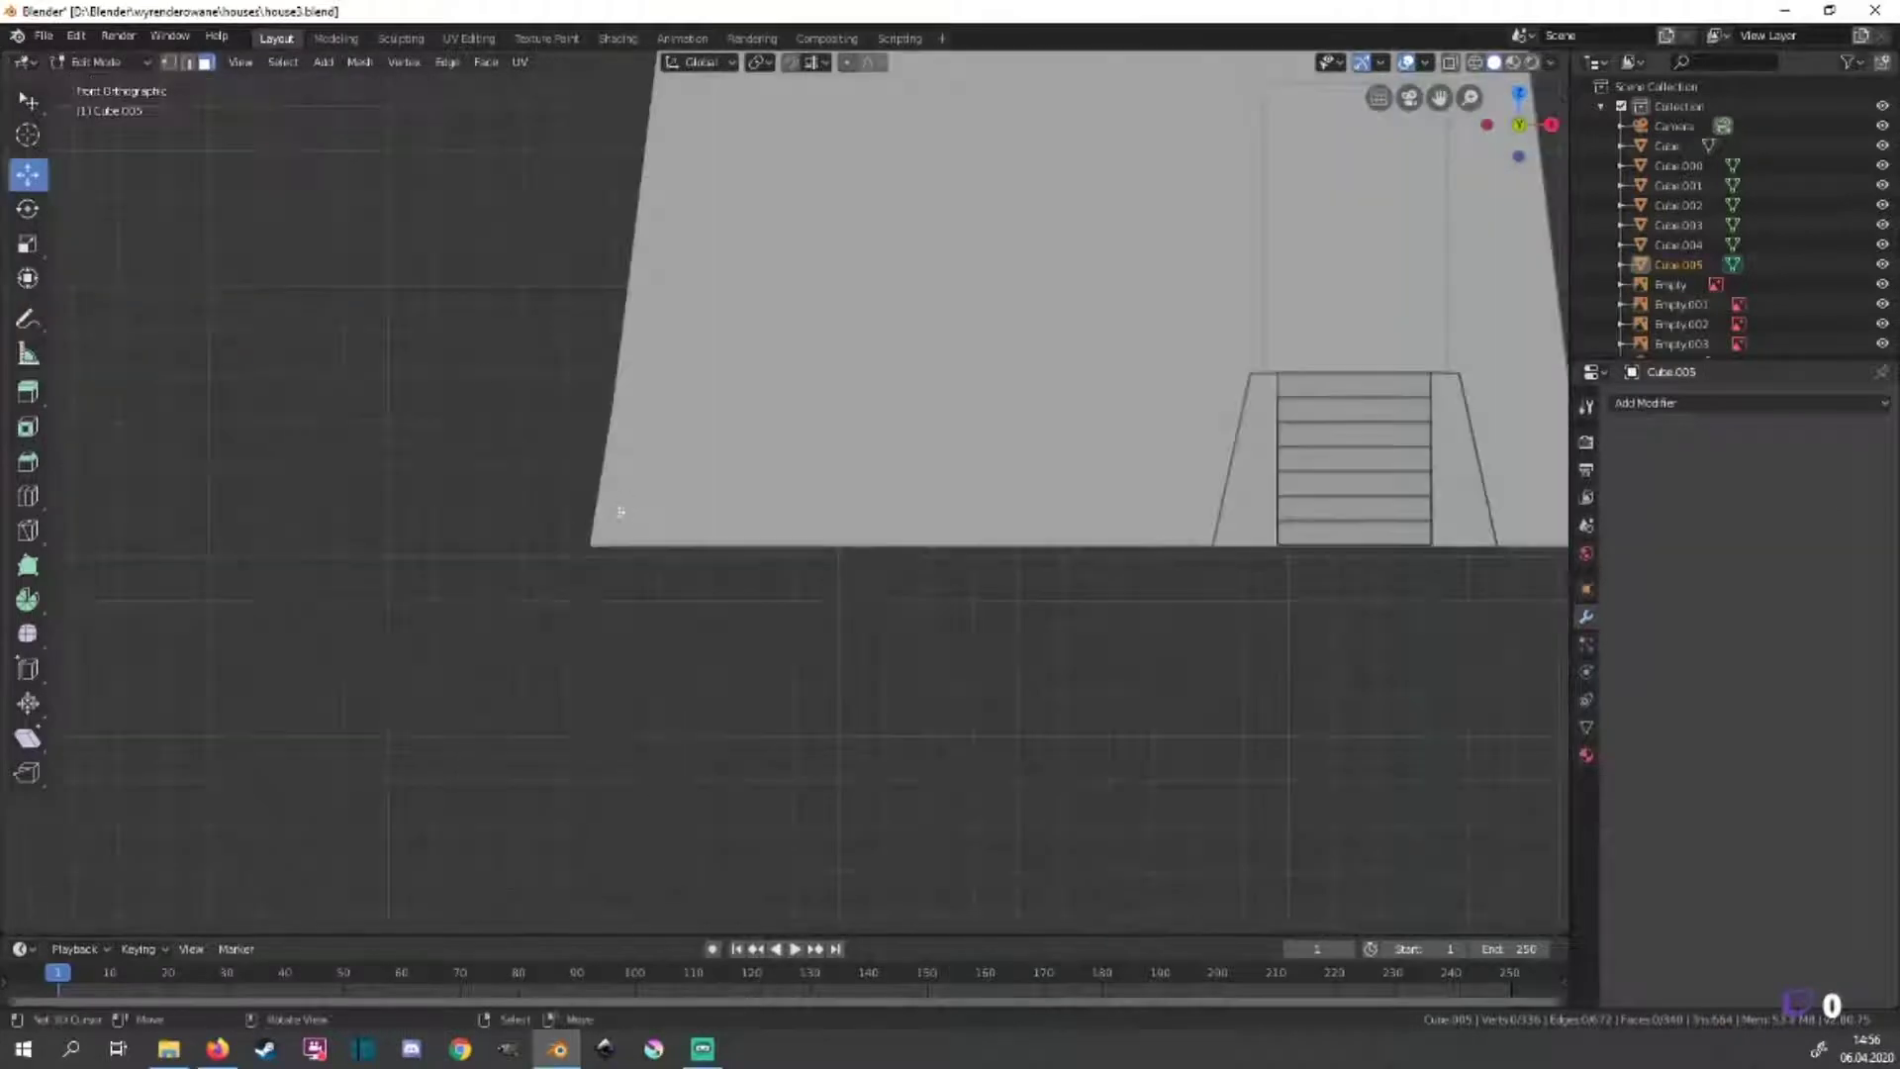
scroll(896, 638, "up", 5)
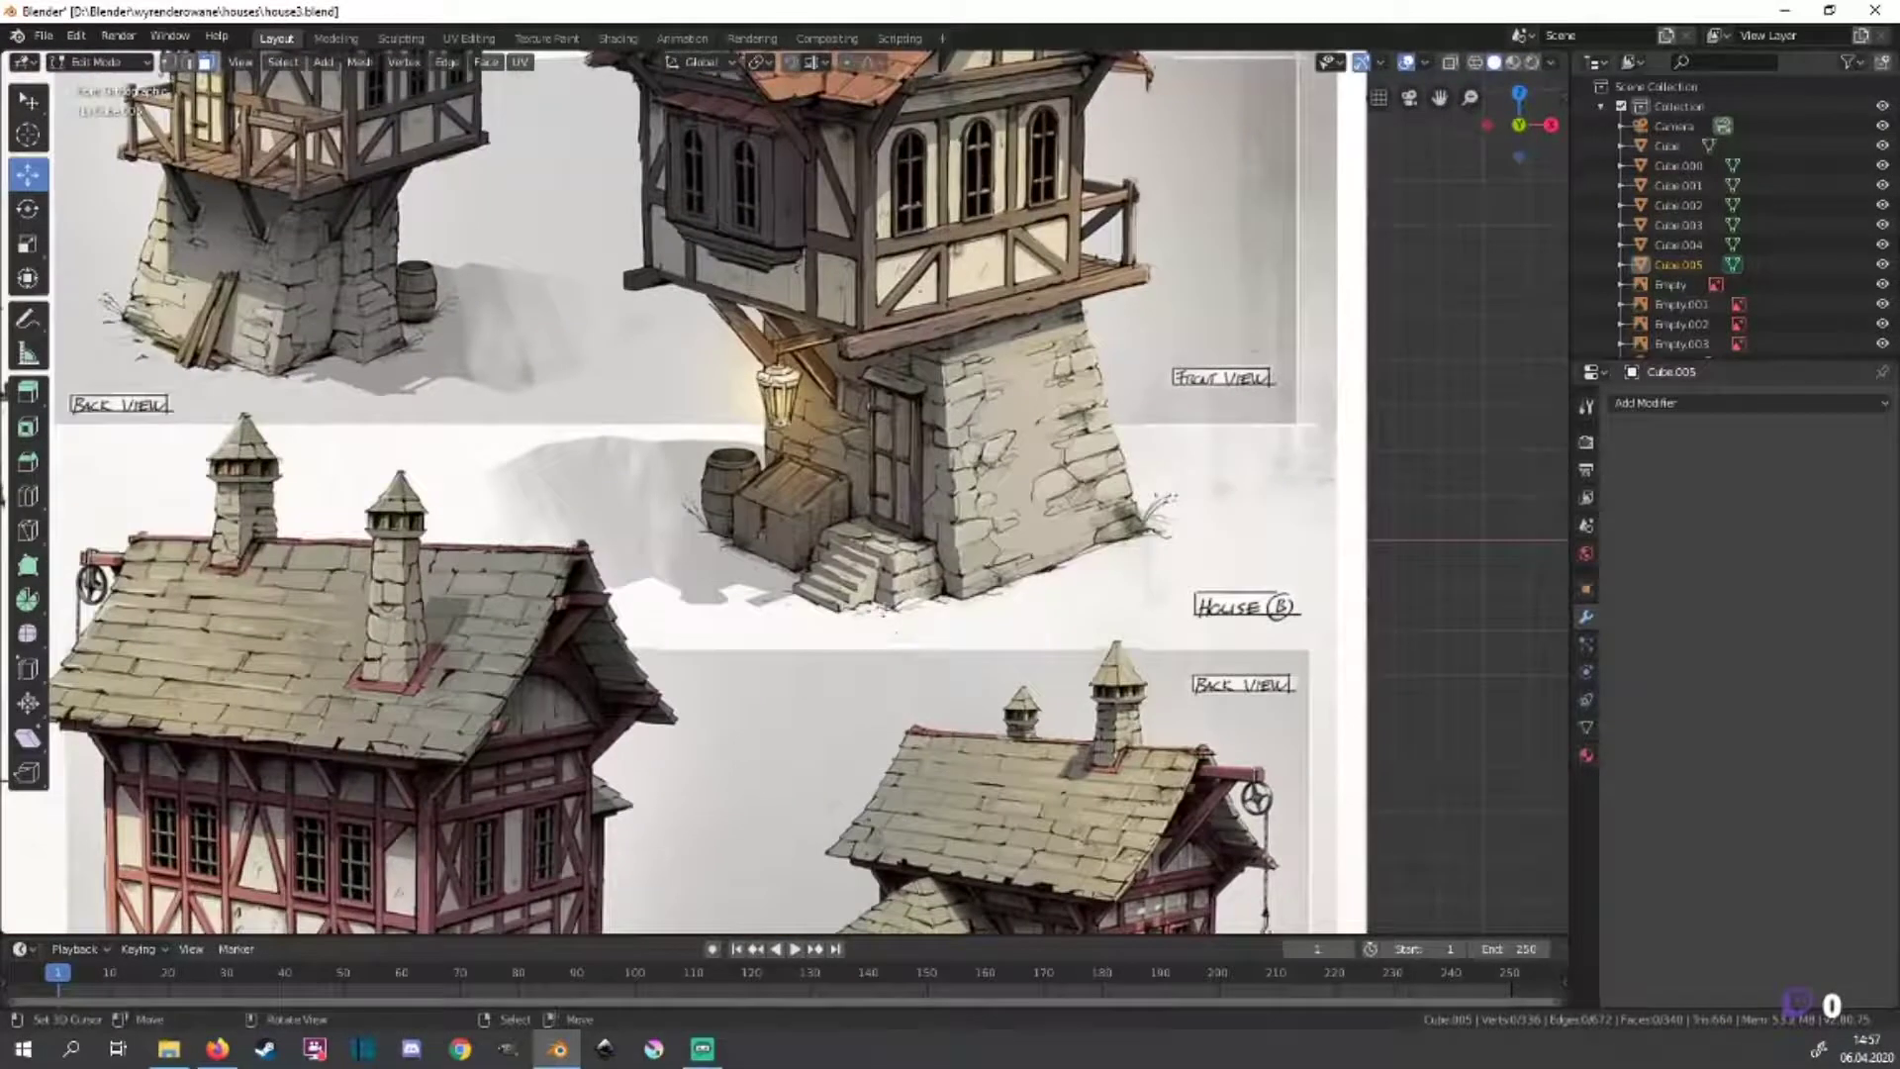
scroll(619, 485, "down", 3)
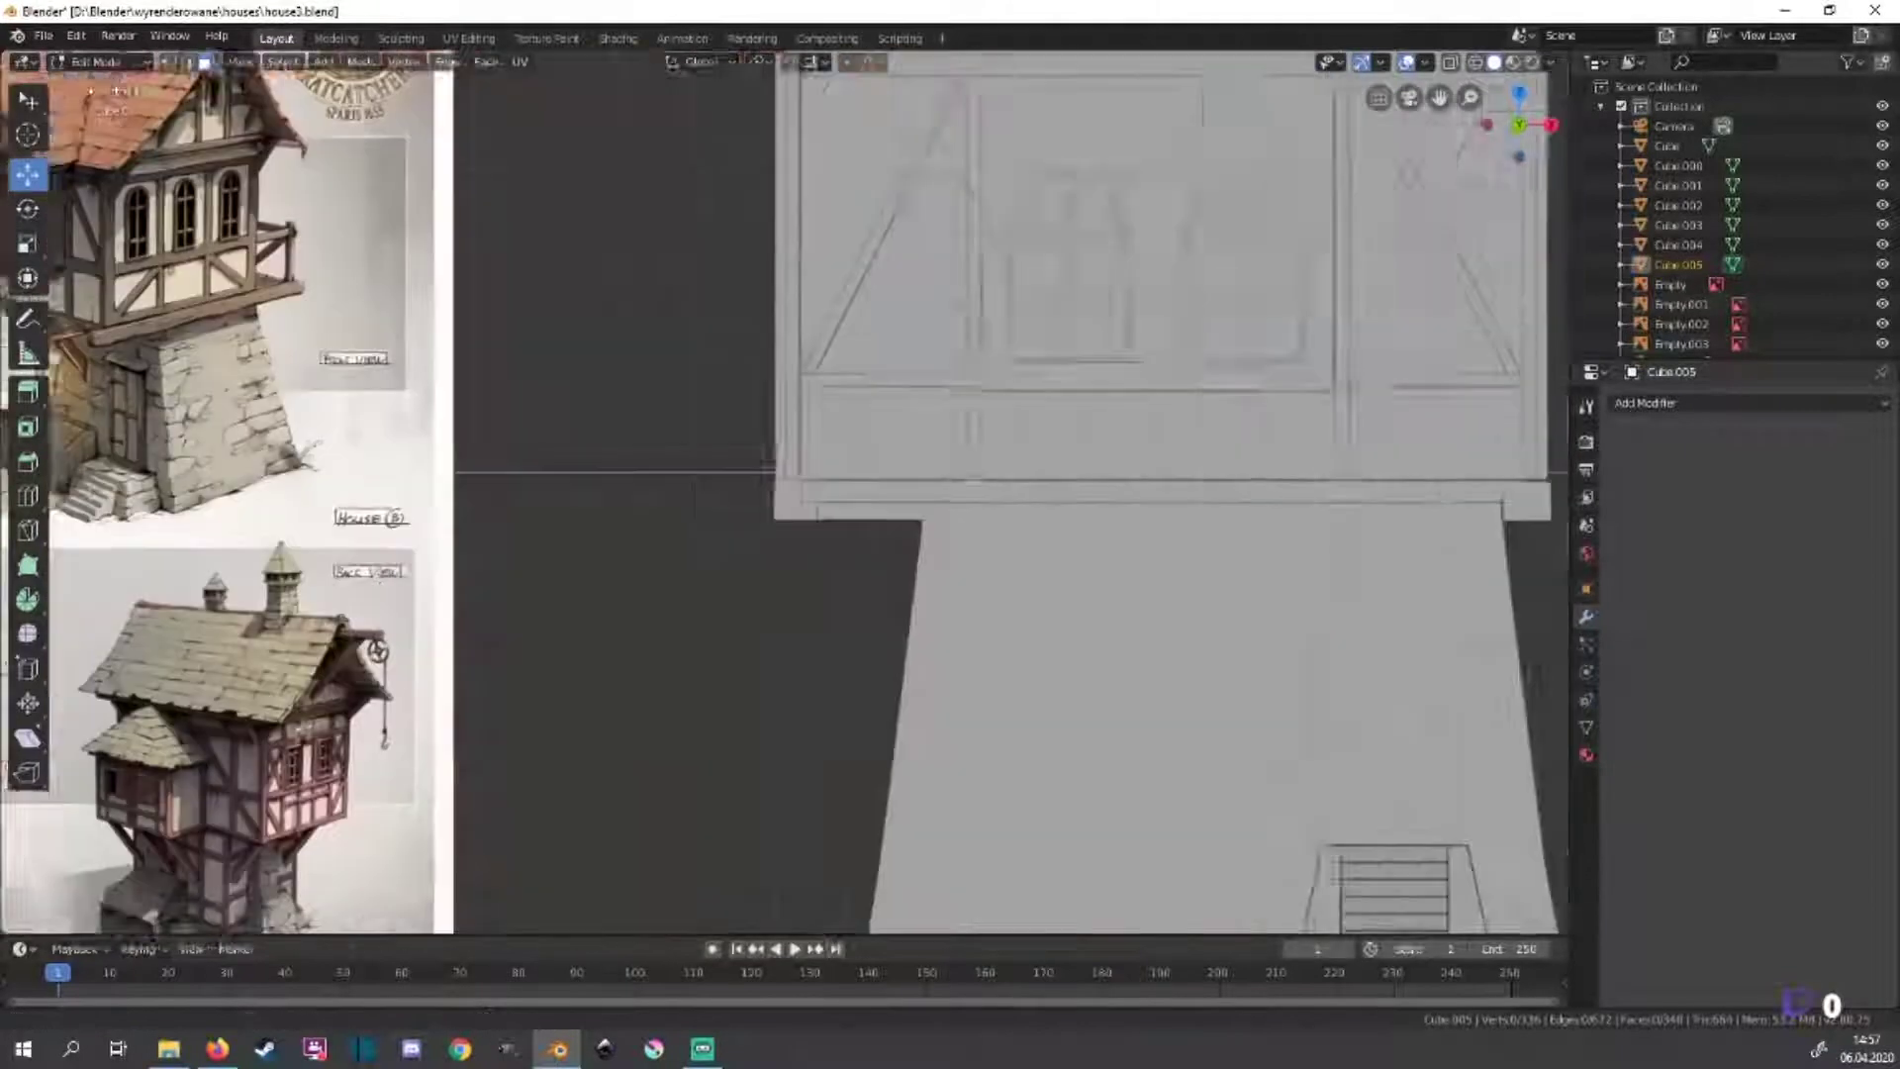
mouse_move(625, 485)
middle_mouse_down()
mouse_move(657, 693)
mouse_move(670, 495)
middle_mouse_up()
scroll(657, 712, "up", 4)
scroll(657, 748, "up", 3)
scroll(657, 748, "down", 6)
key("KP_1")
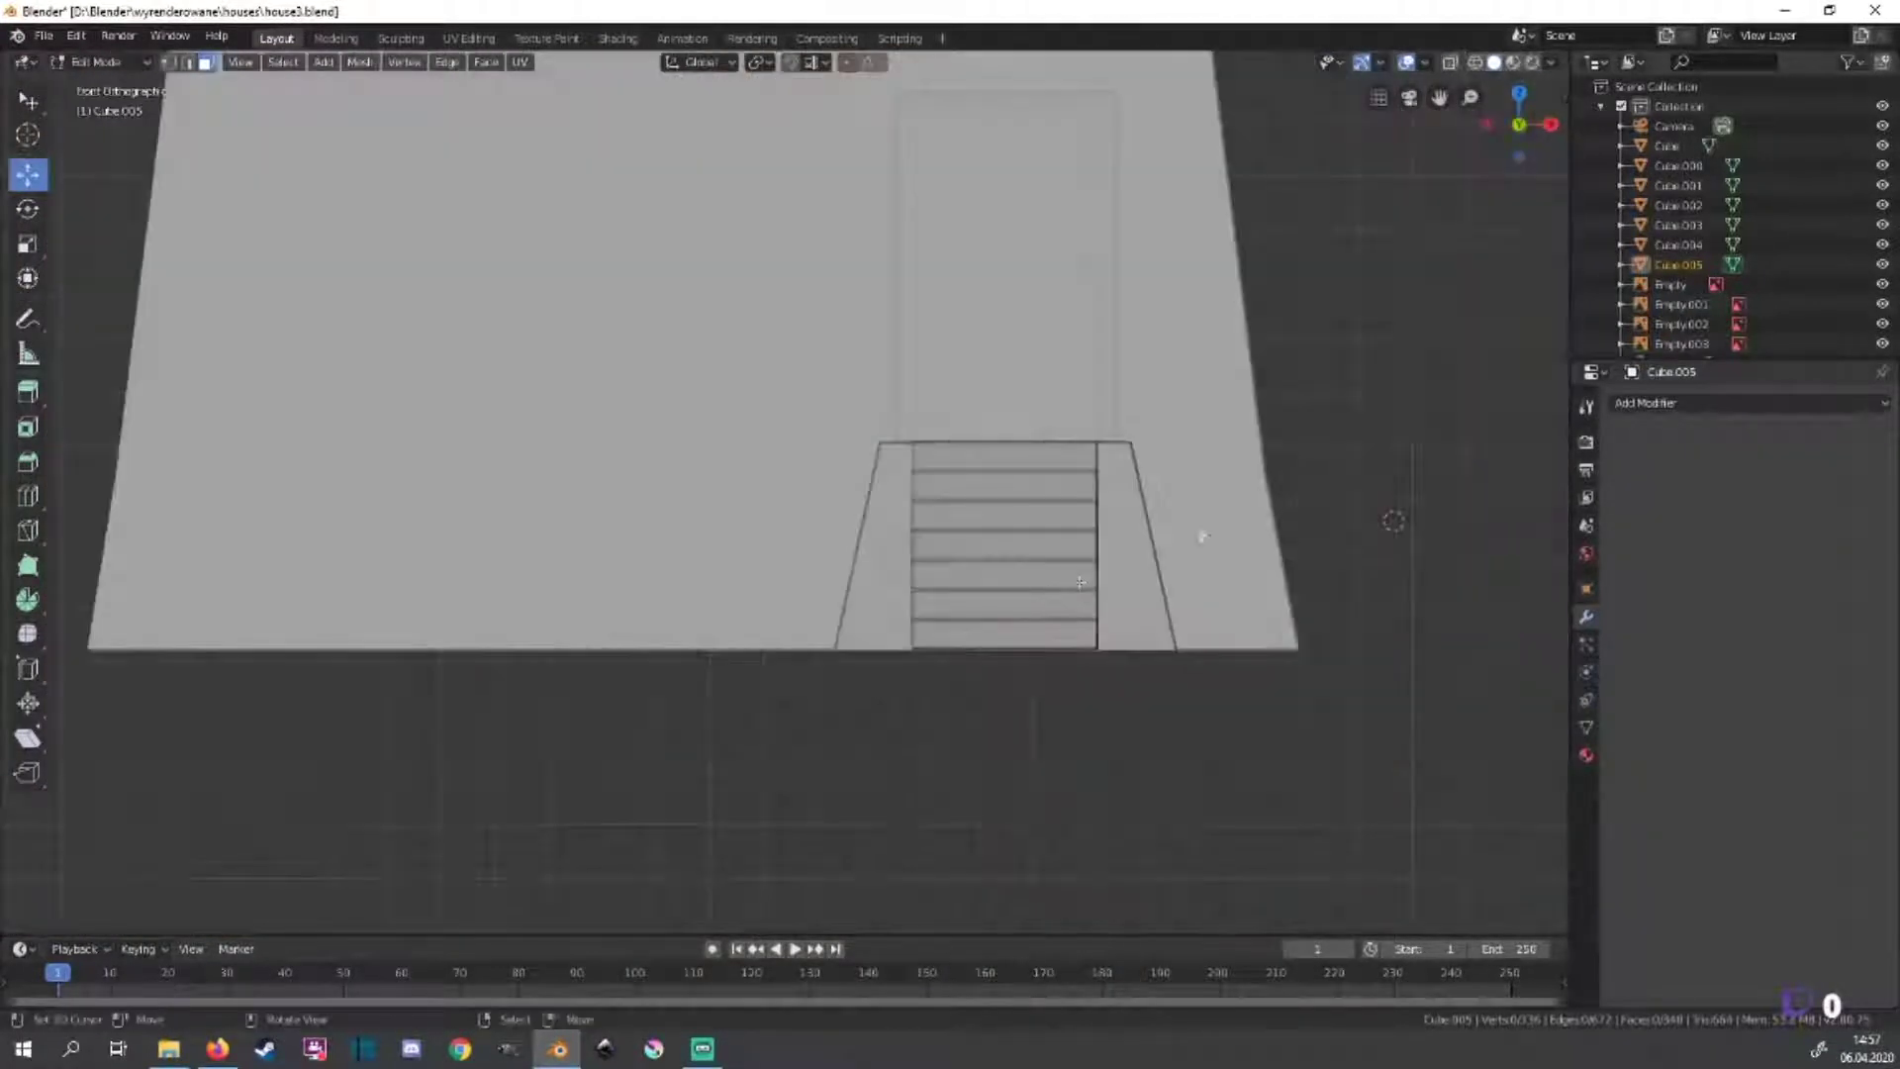
scroll(670, 332, "up", 2)
key("shift+a")
Add a cube beside the house base, scale it smaller, then widen it along X.
left_click(1213, 548)
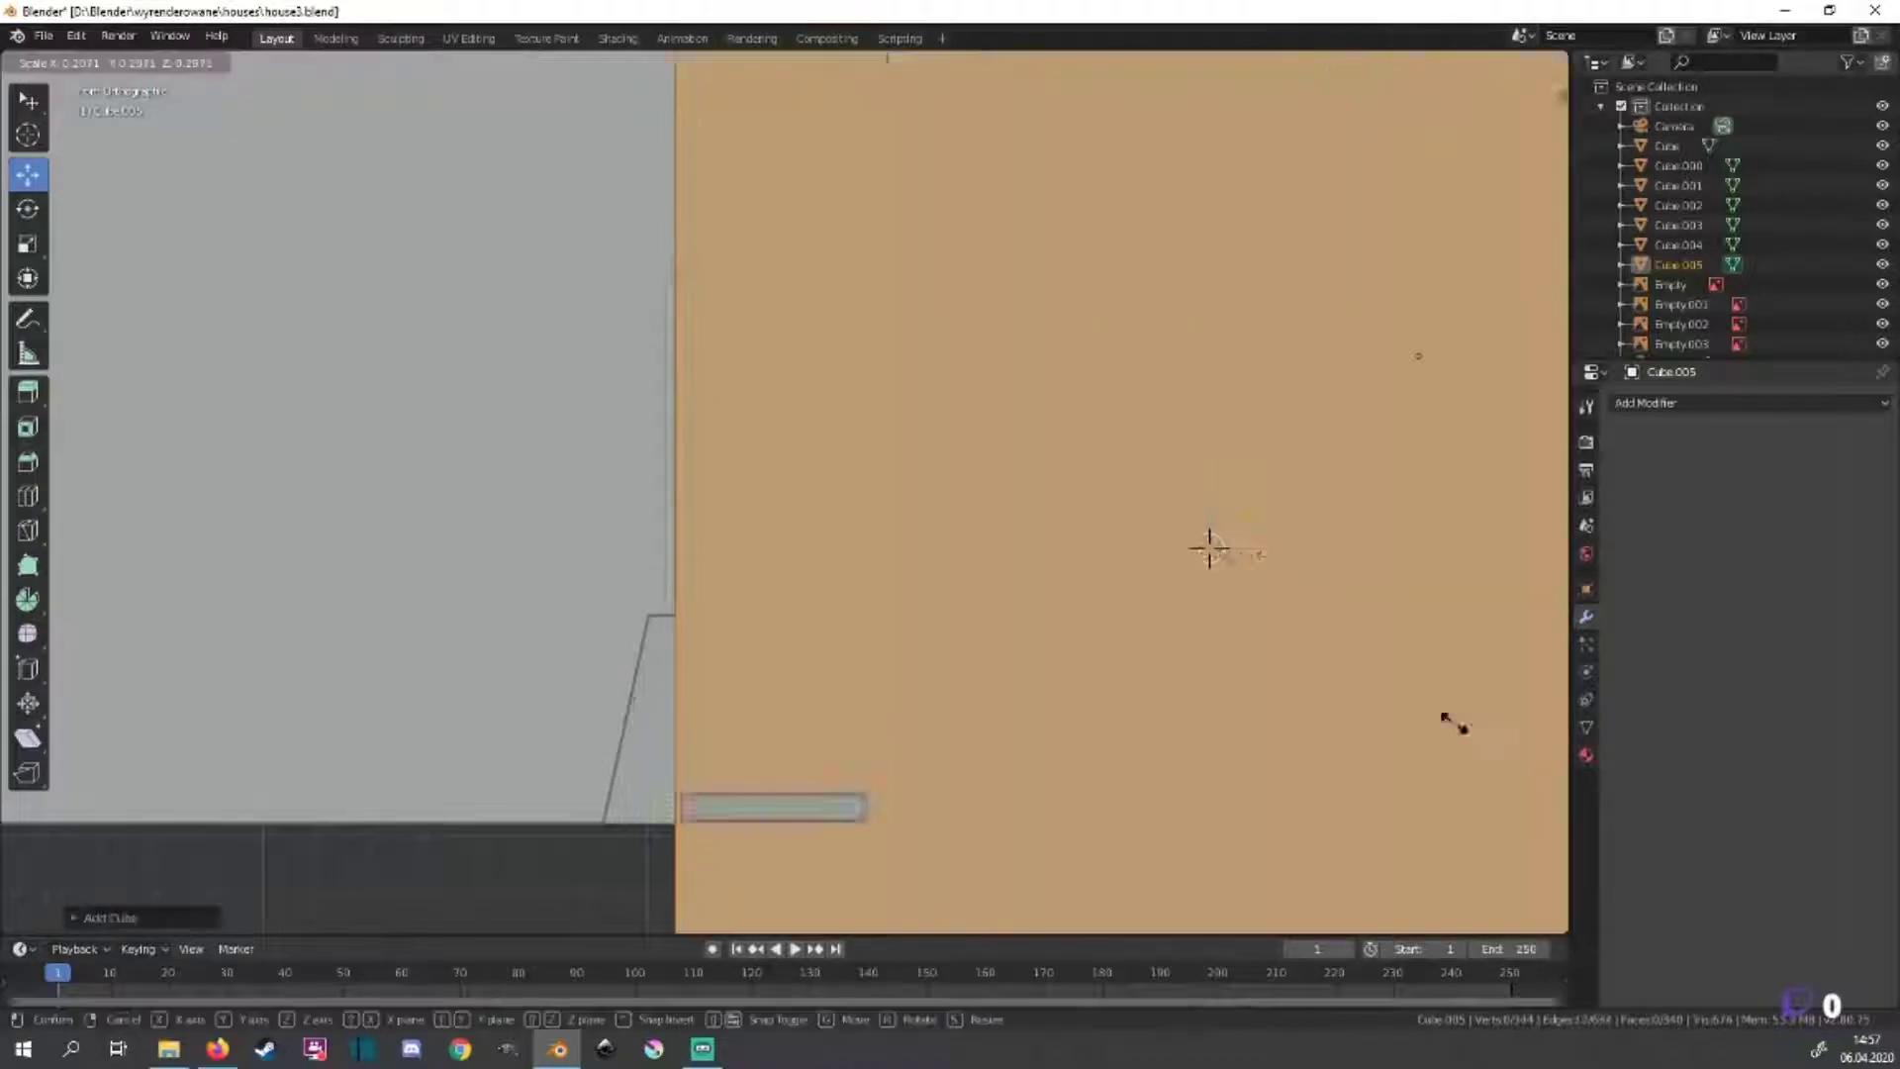
key("s")
left_click(1208, 543)
scroll(1172, 654, "down", 3)
key("s")
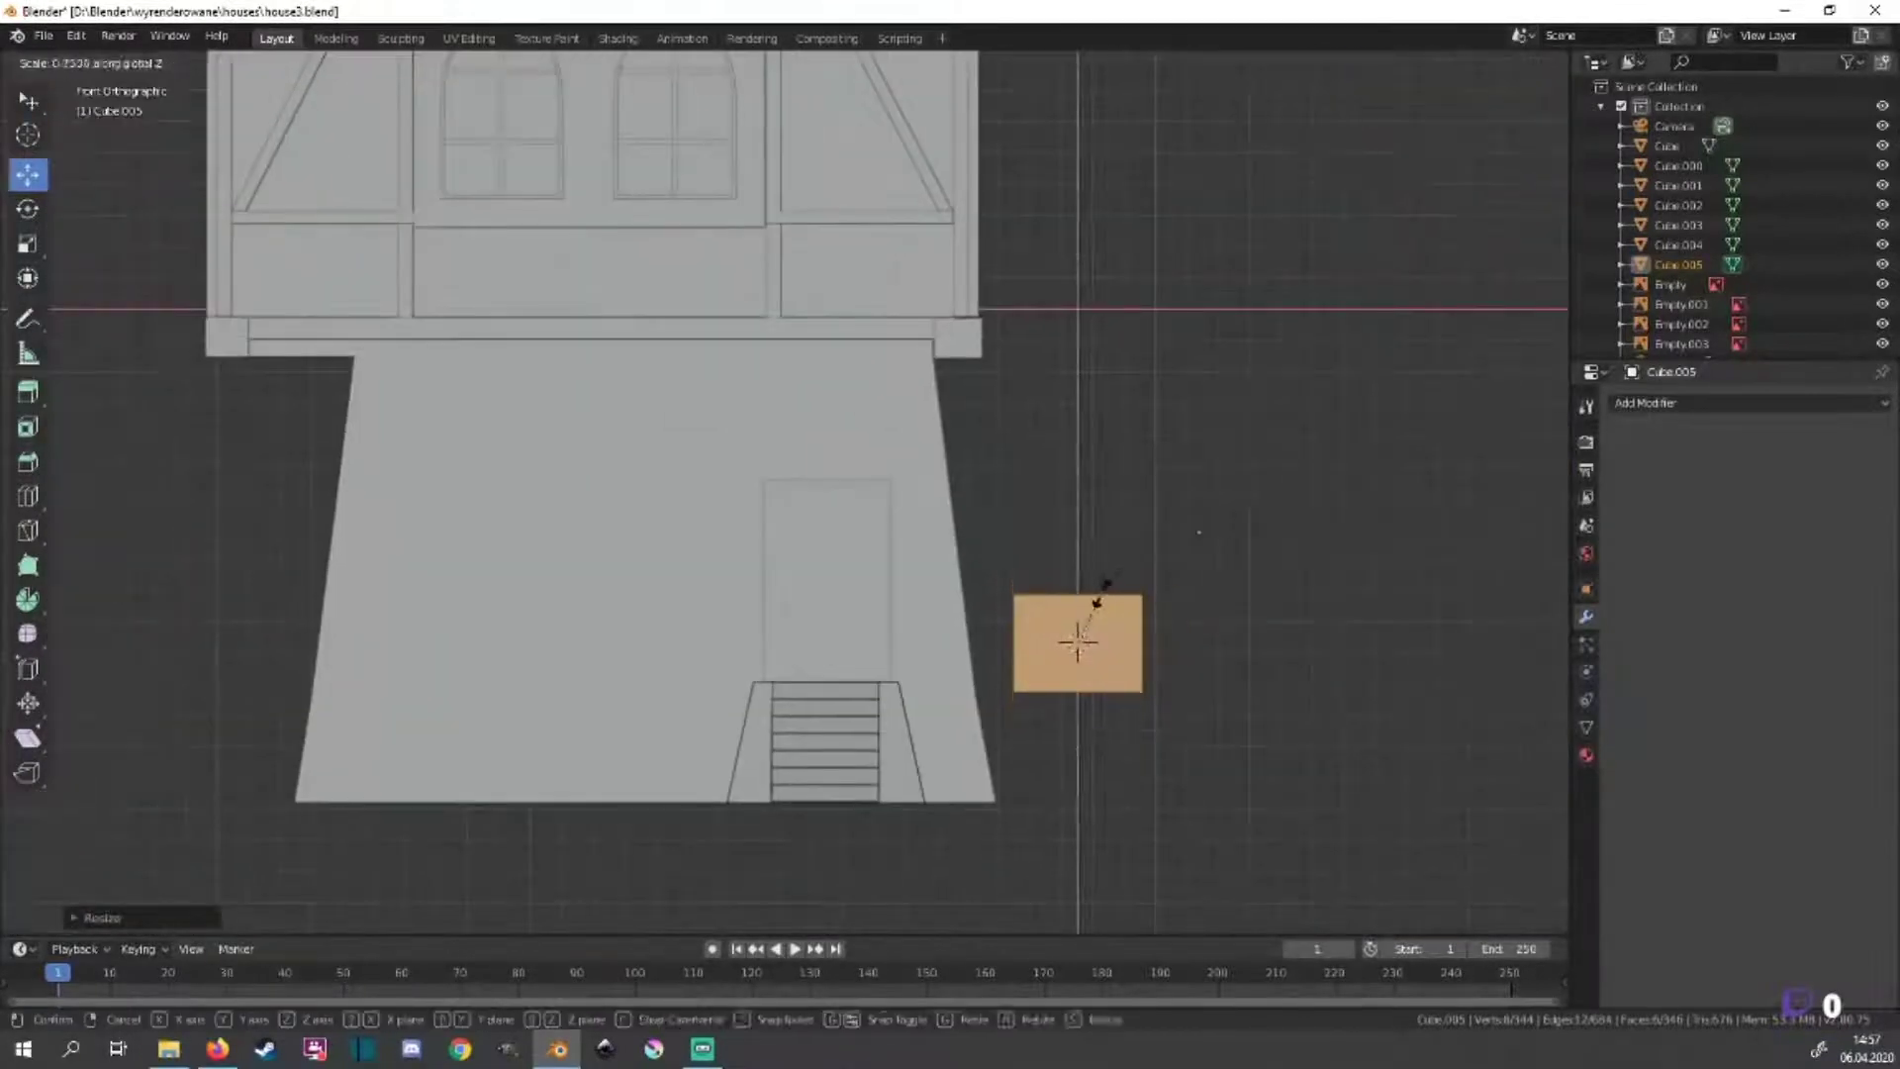
key("x")
left_click(1208, 640)
scroll(1395, 758, "up", 4)
scroll(1396, 758, "down", 4)
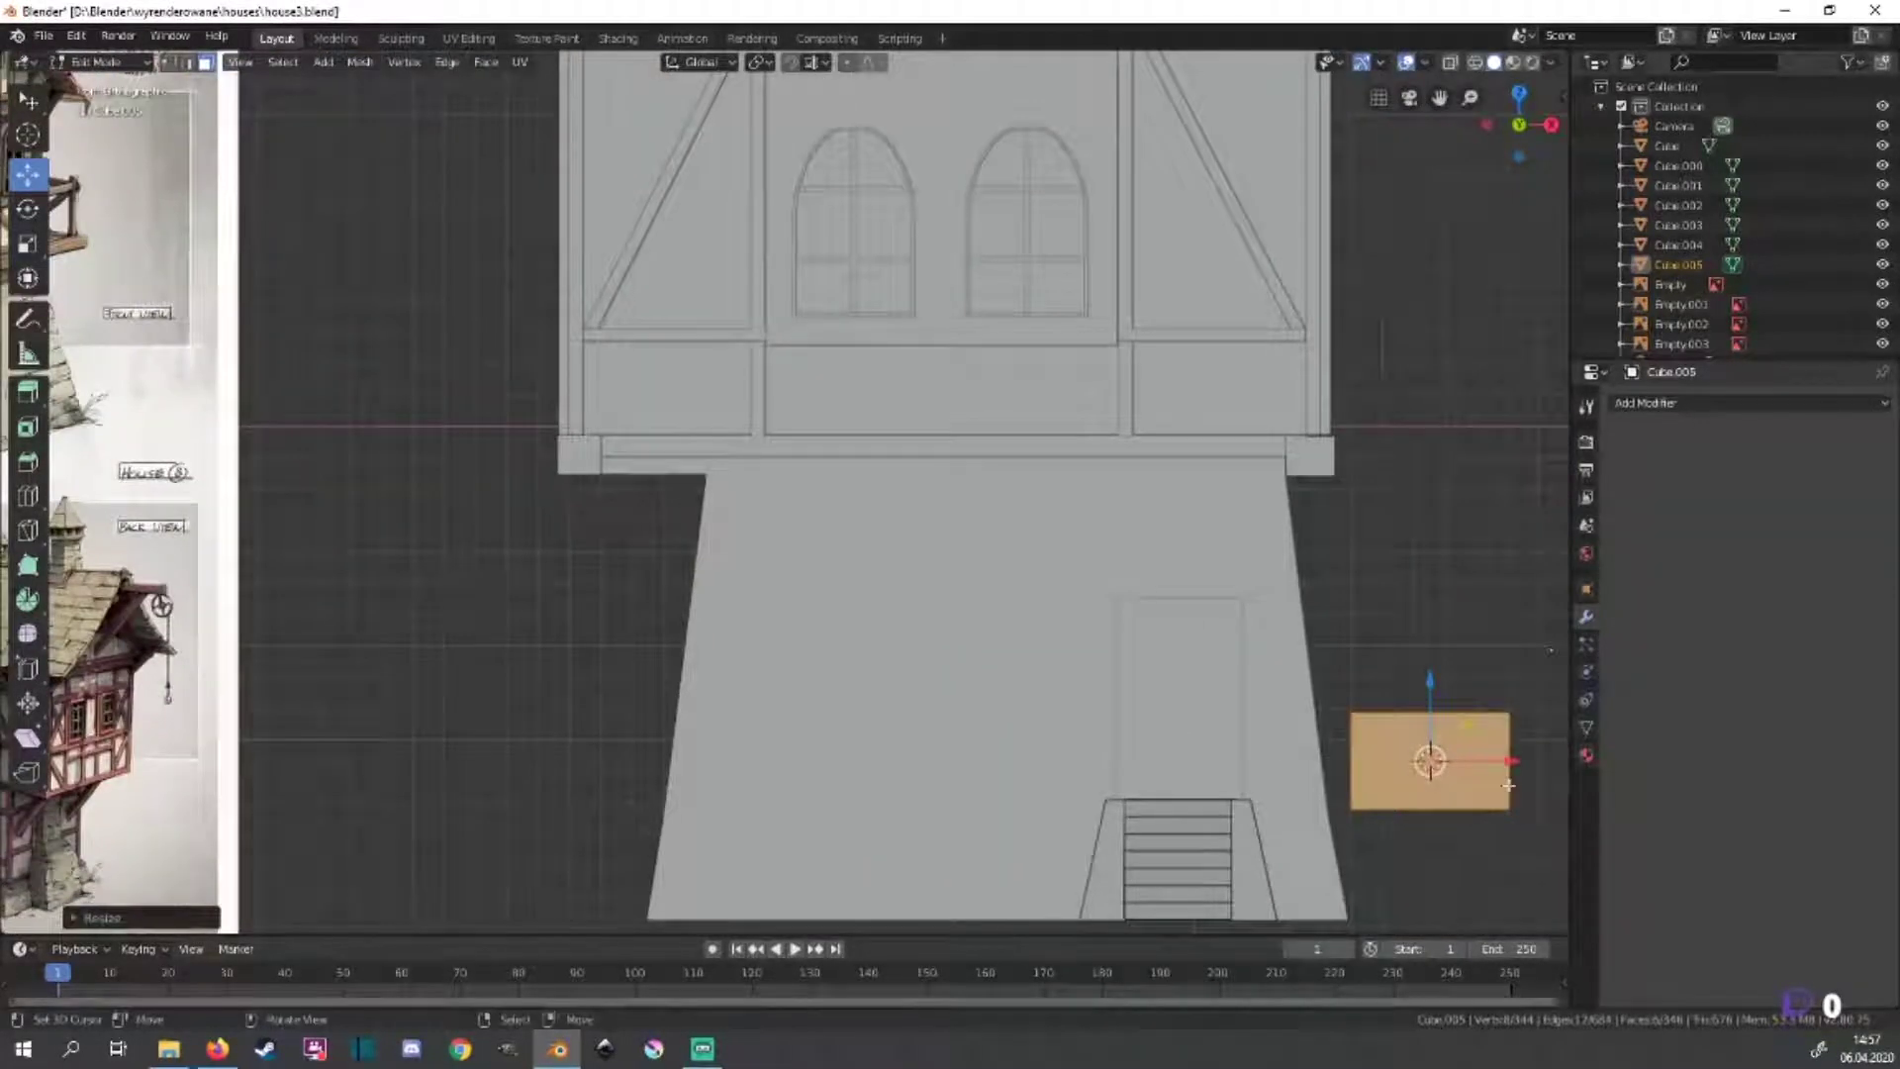
Extrude the cube's top face and adjust its left-edge vertices to slant the top.
middle_click_drag(1508, 785, 1187, 712)
left_click(1178, 705)
key("e")
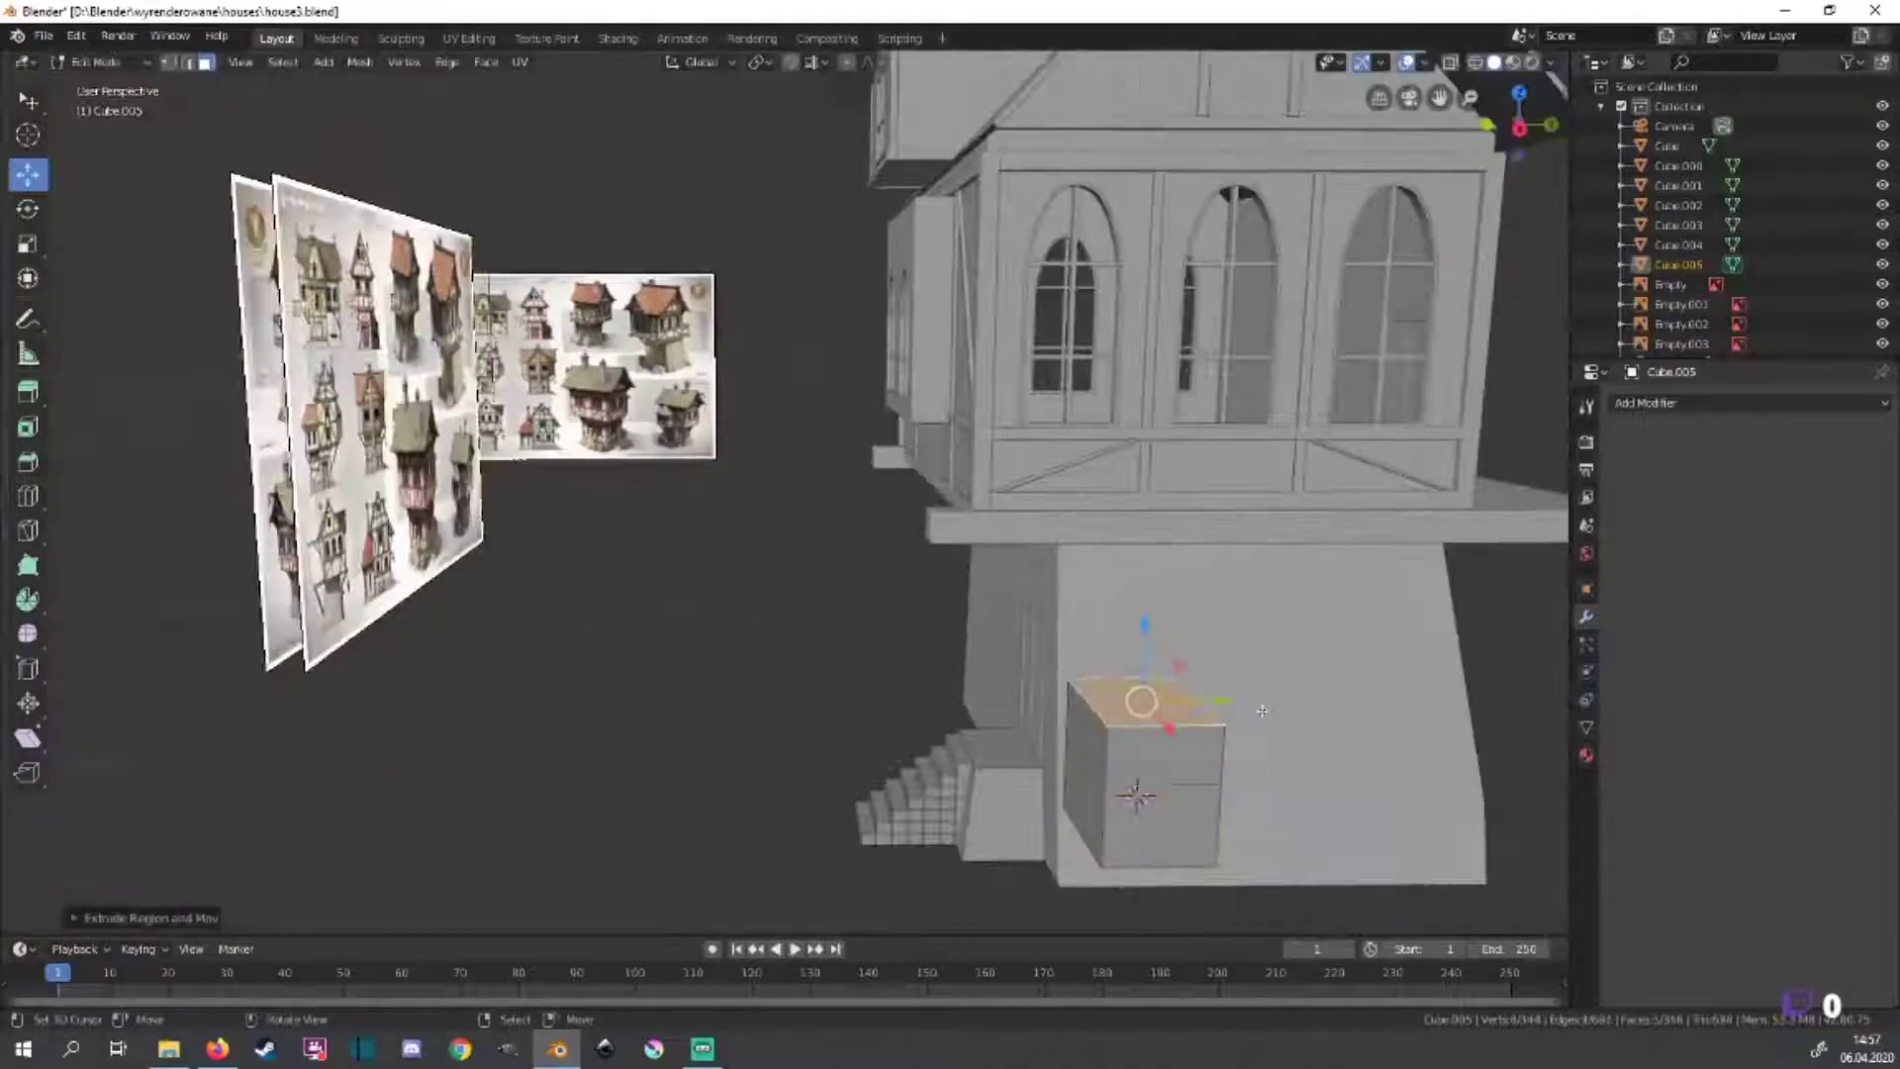
key("KP_1")
scroll(1290, 522, "up", 2)
left_click(169, 63)
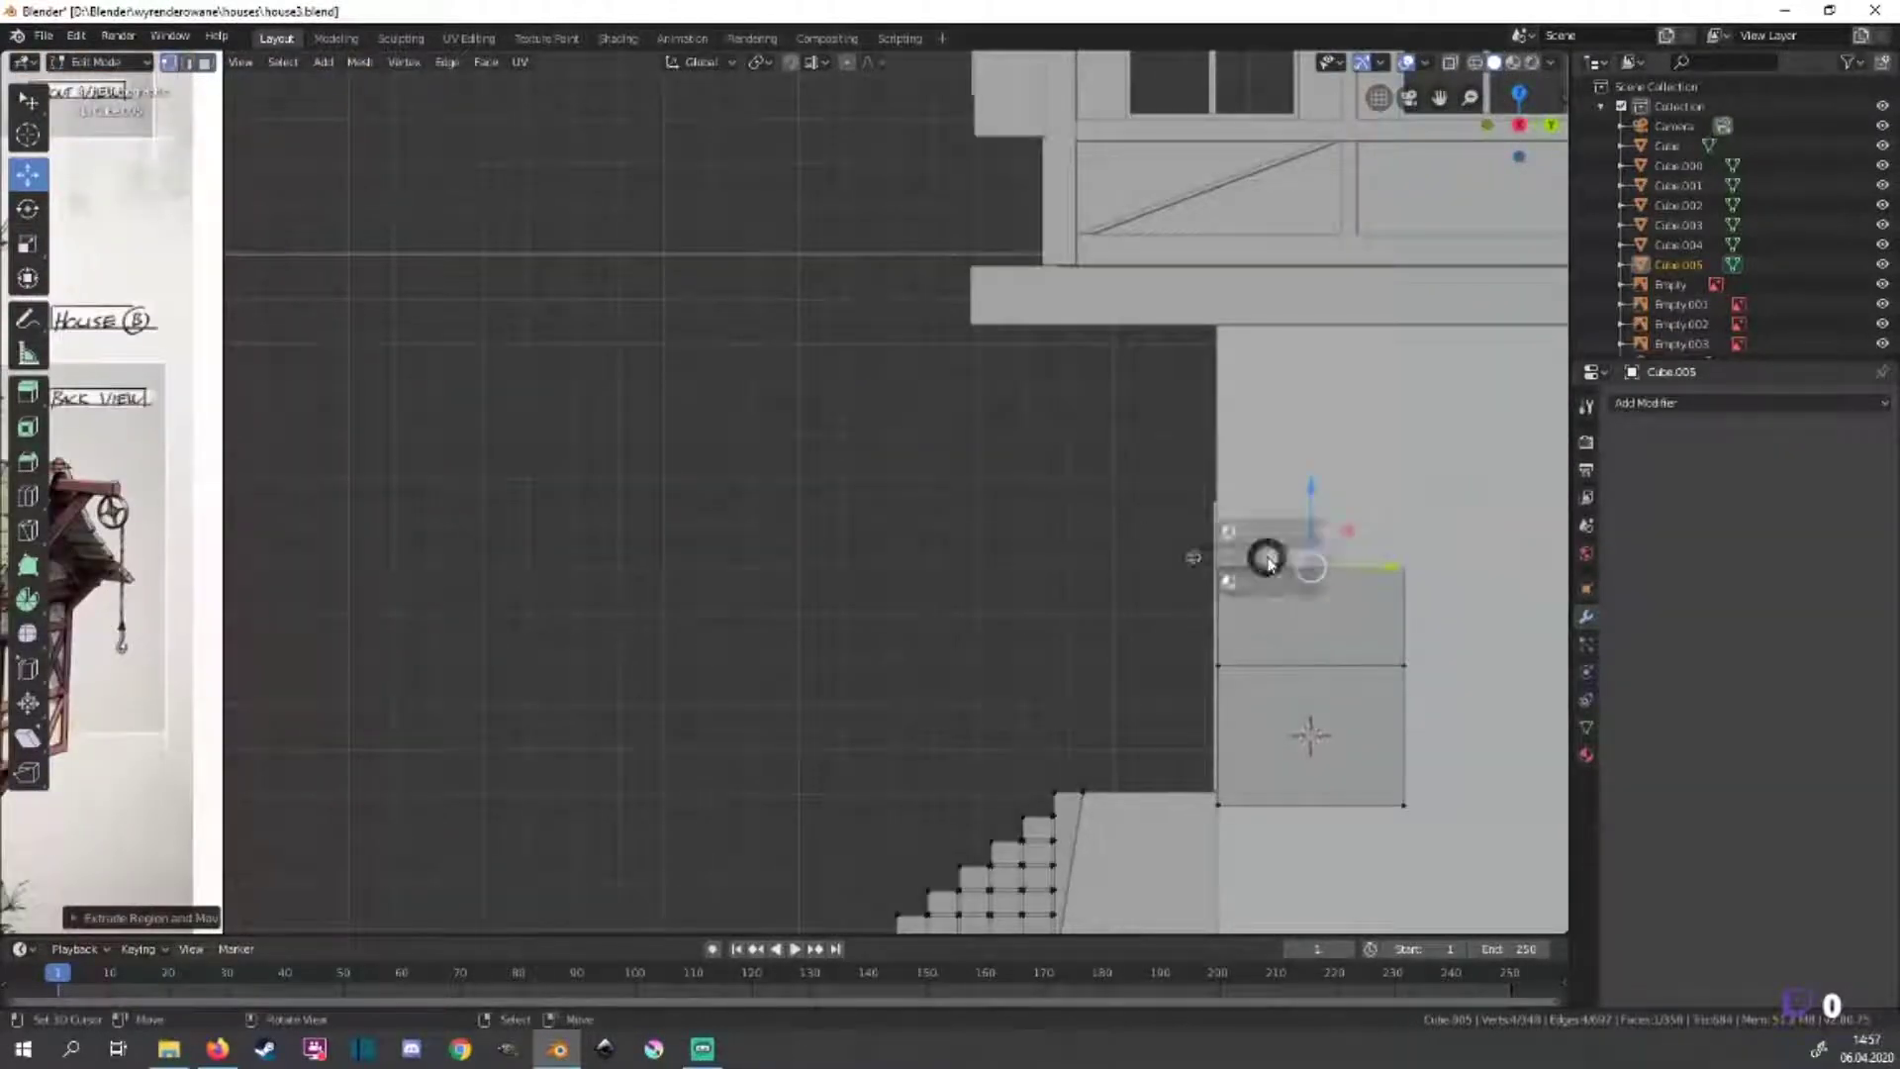
key("alt+z")
left_click_drag(1428, 576, 1202, 584)
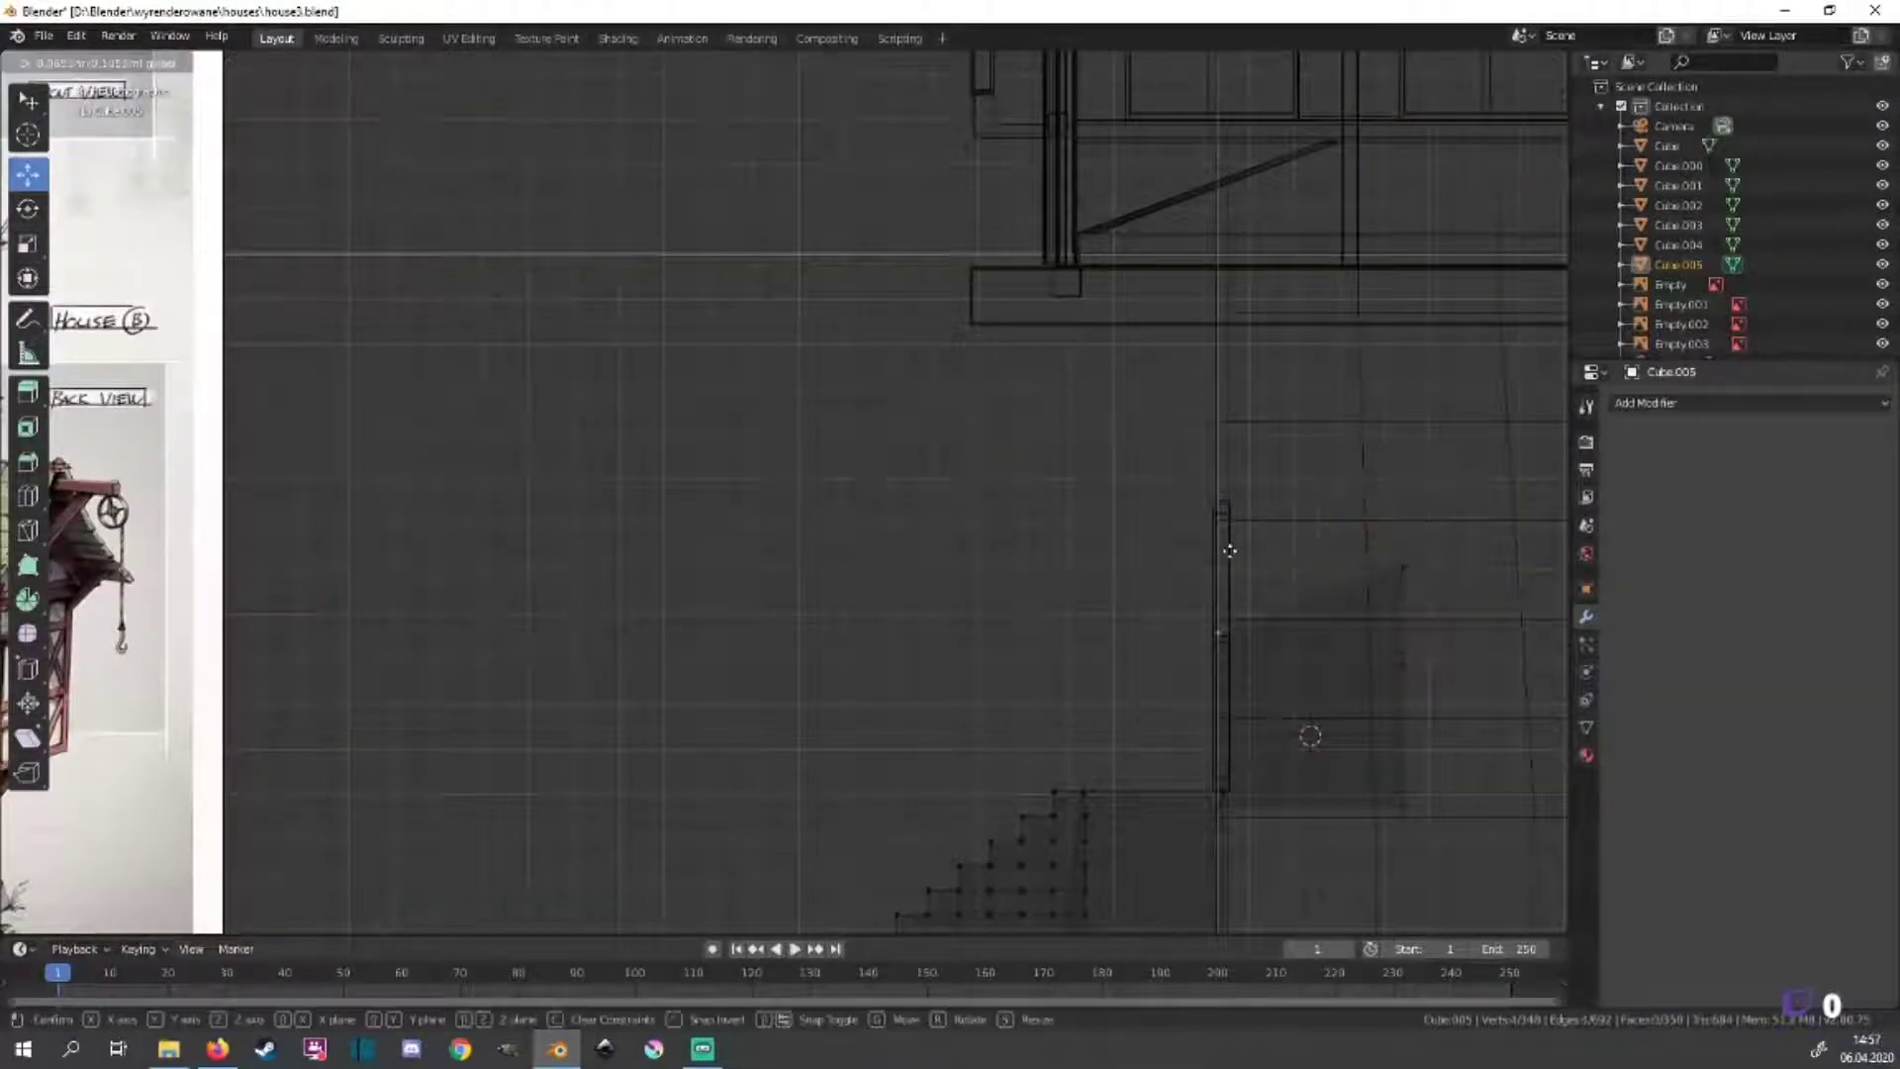
right_click(1266, 582)
left_click(1251, 648)
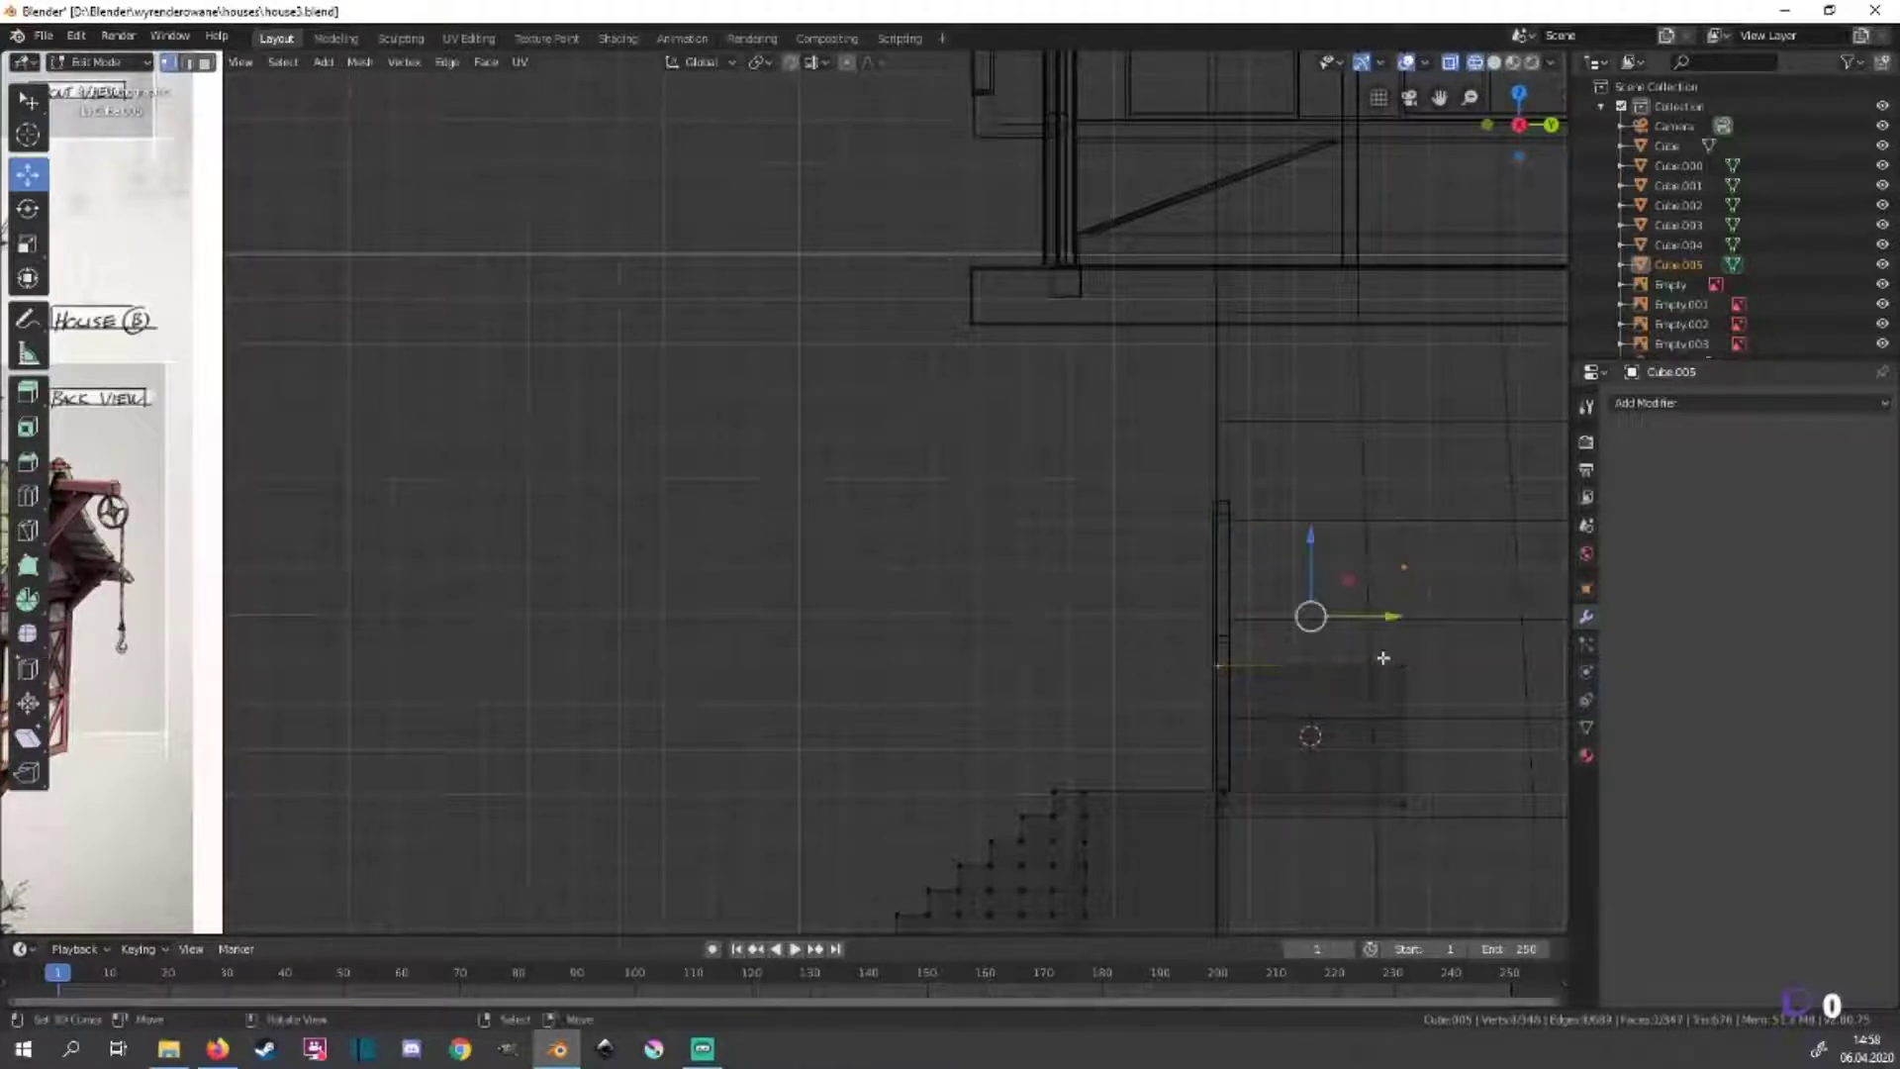
Back in solid shading, select the whole box and switch to face selection.
middle_click_drag(1382, 657, 1364, 702)
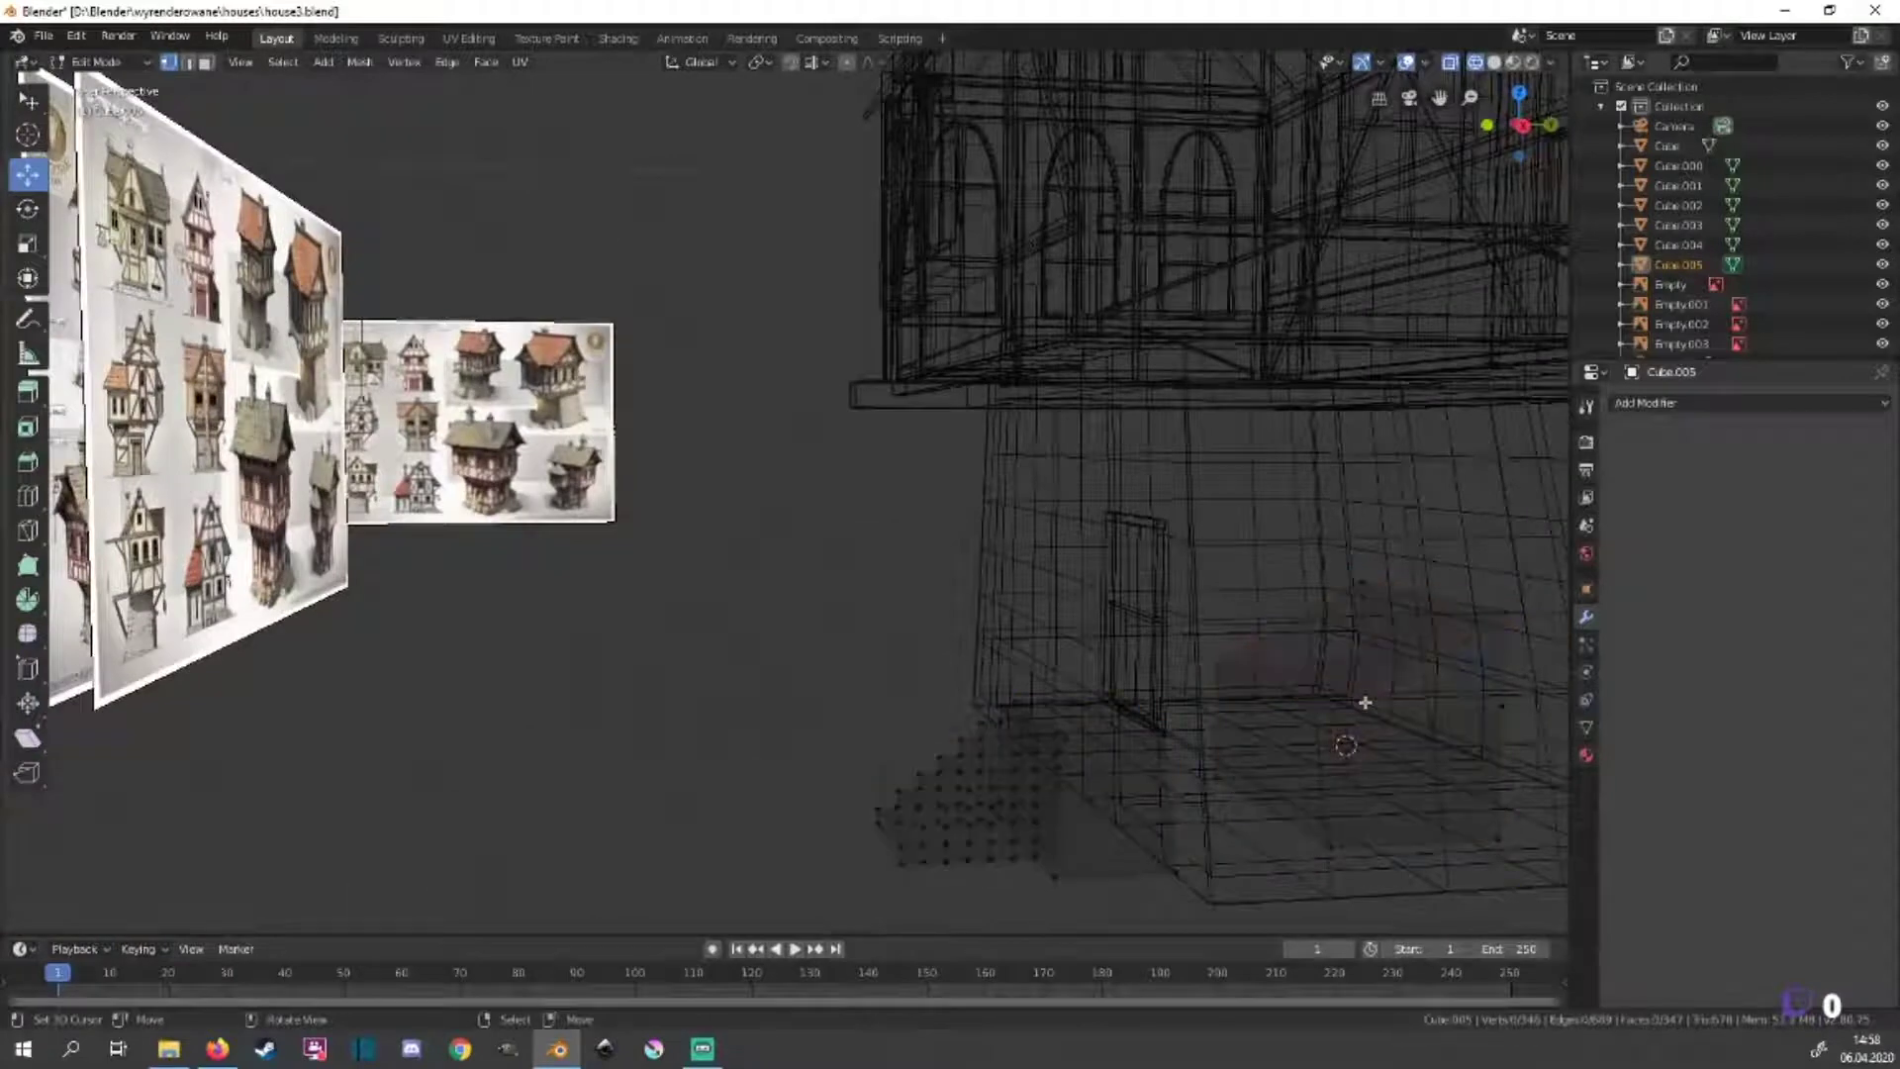
key("shift+z")
left_click(1504, 704, "shift")
middle_click_drag(1504, 705, 1194, 814)
key("l")
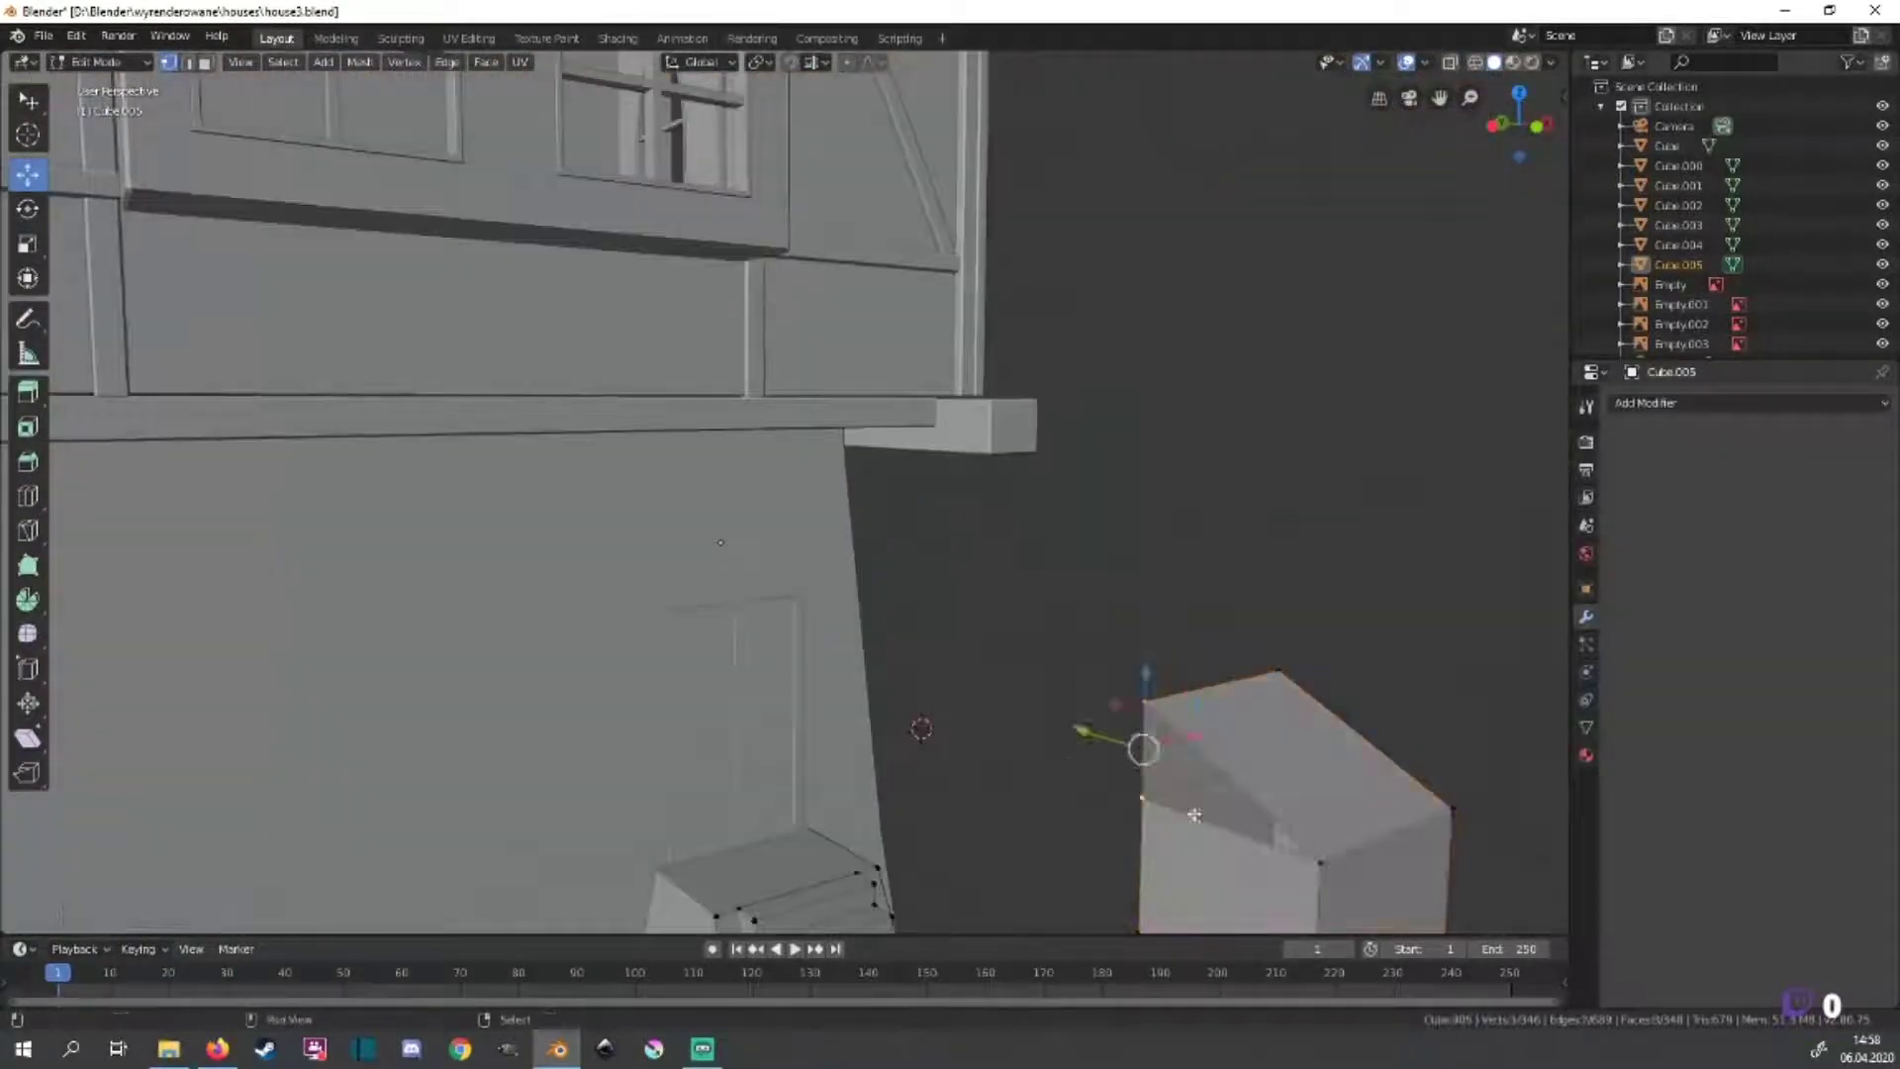
middle_click_drag(1338, 836, 1256, 745)
key("KP_1")
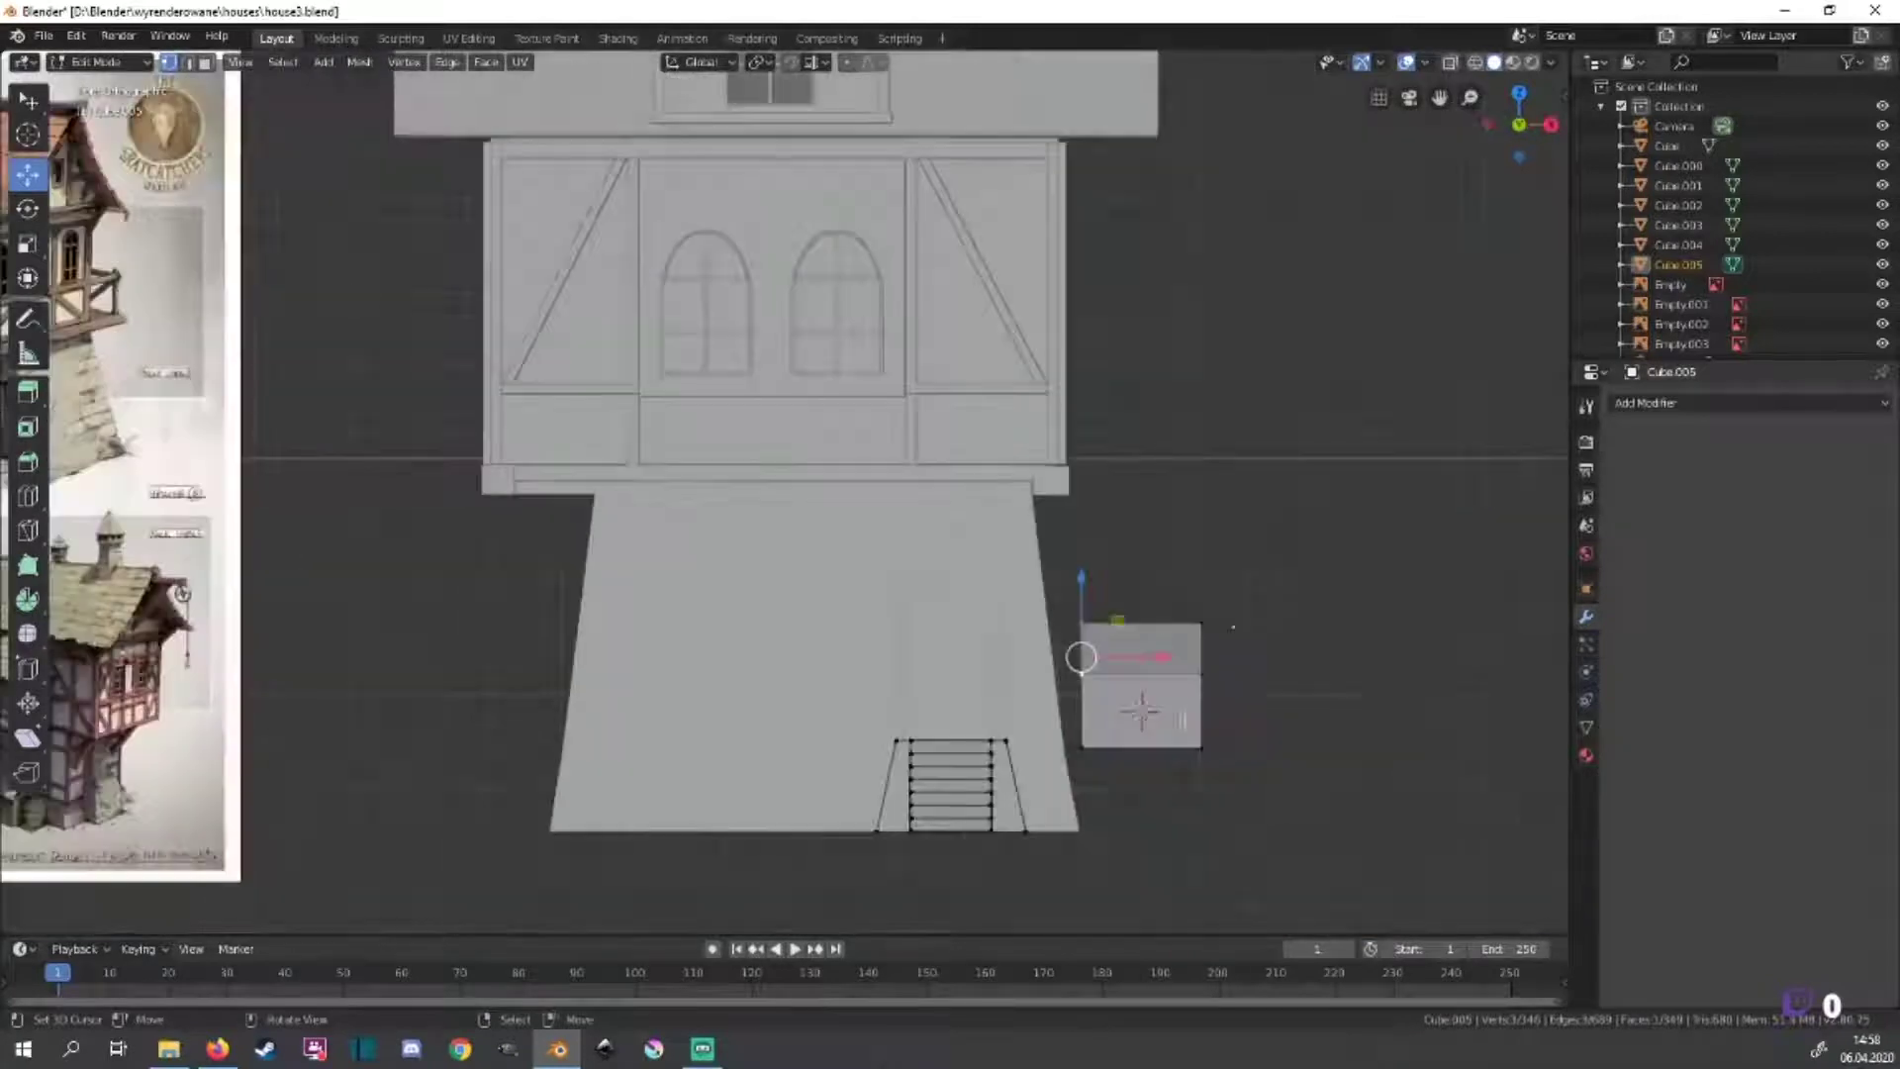
scroll(652, 530, "up", 3)
scroll(652, 530, "up", 2)
scroll(1076, 712, "up", 2)
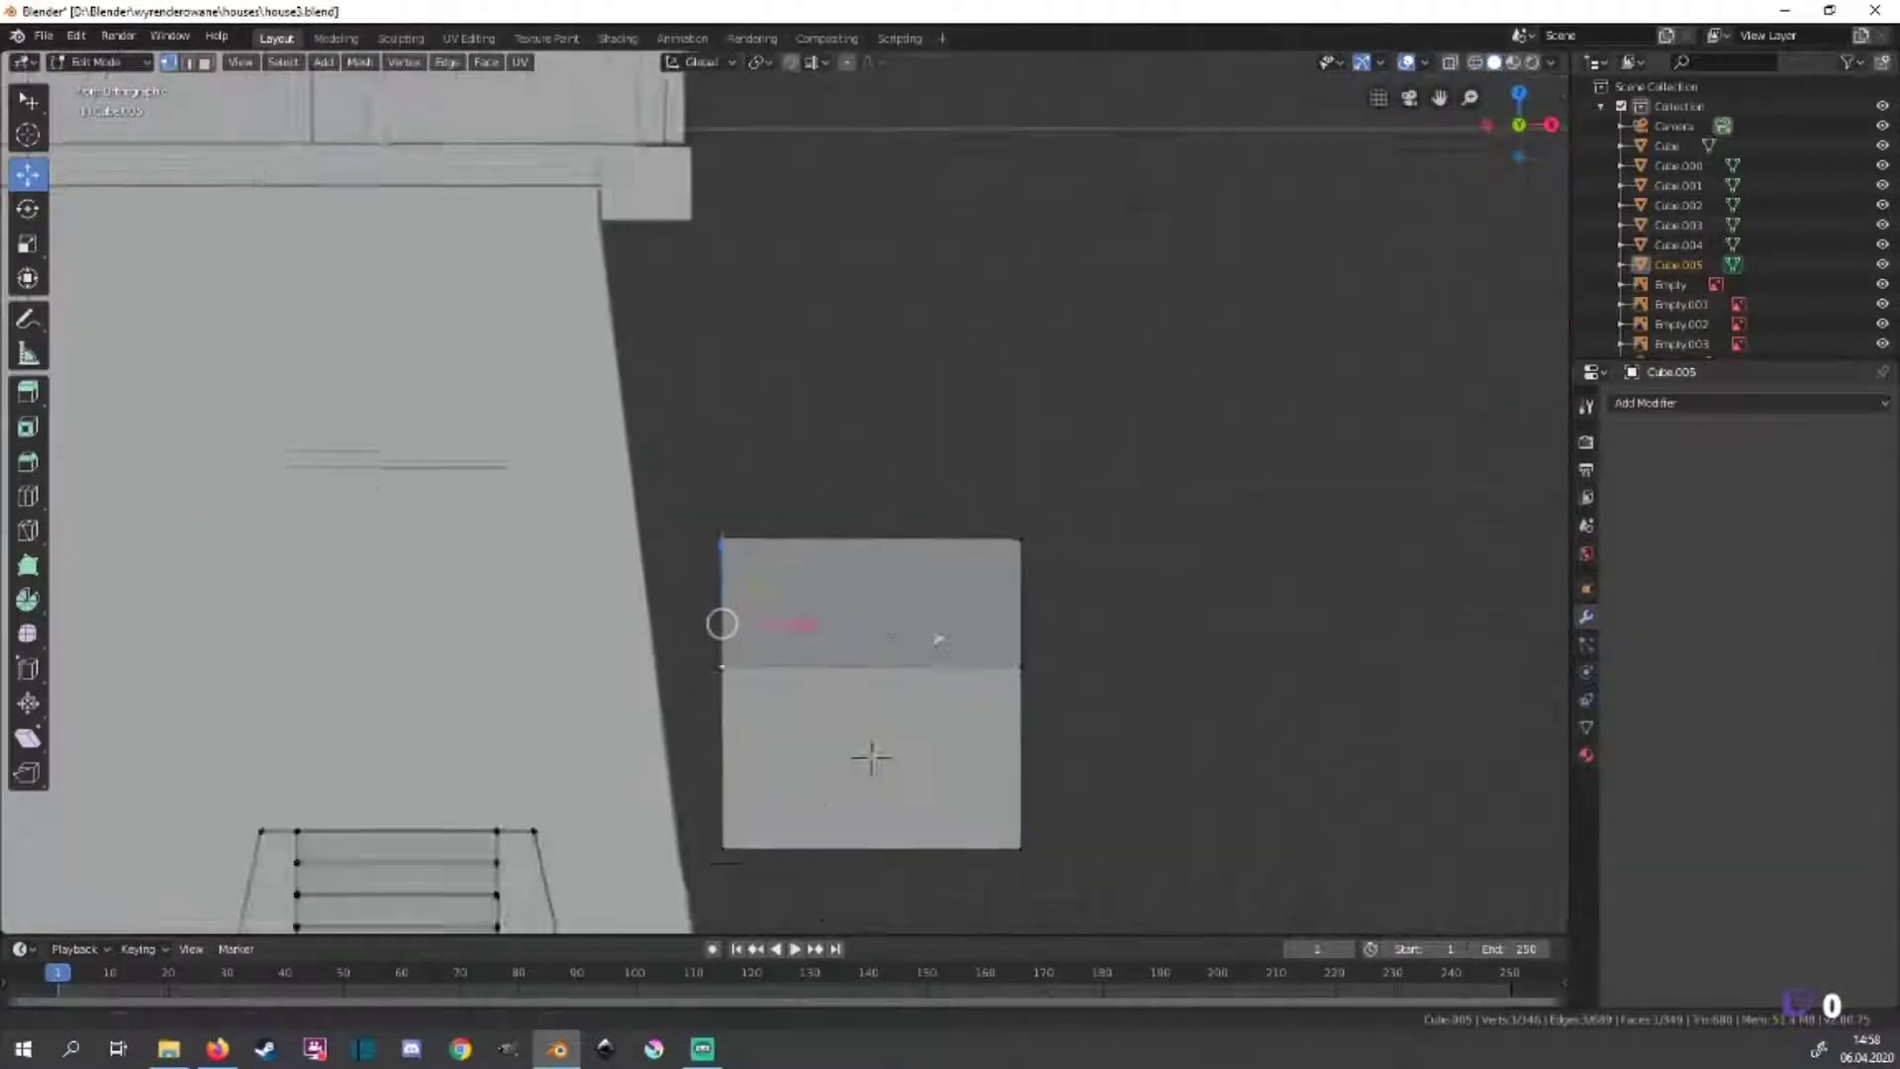
scroll(1076, 712, "up", 2)
left_click(205, 63)
middle_click_drag(753, 416, 1030, 678)
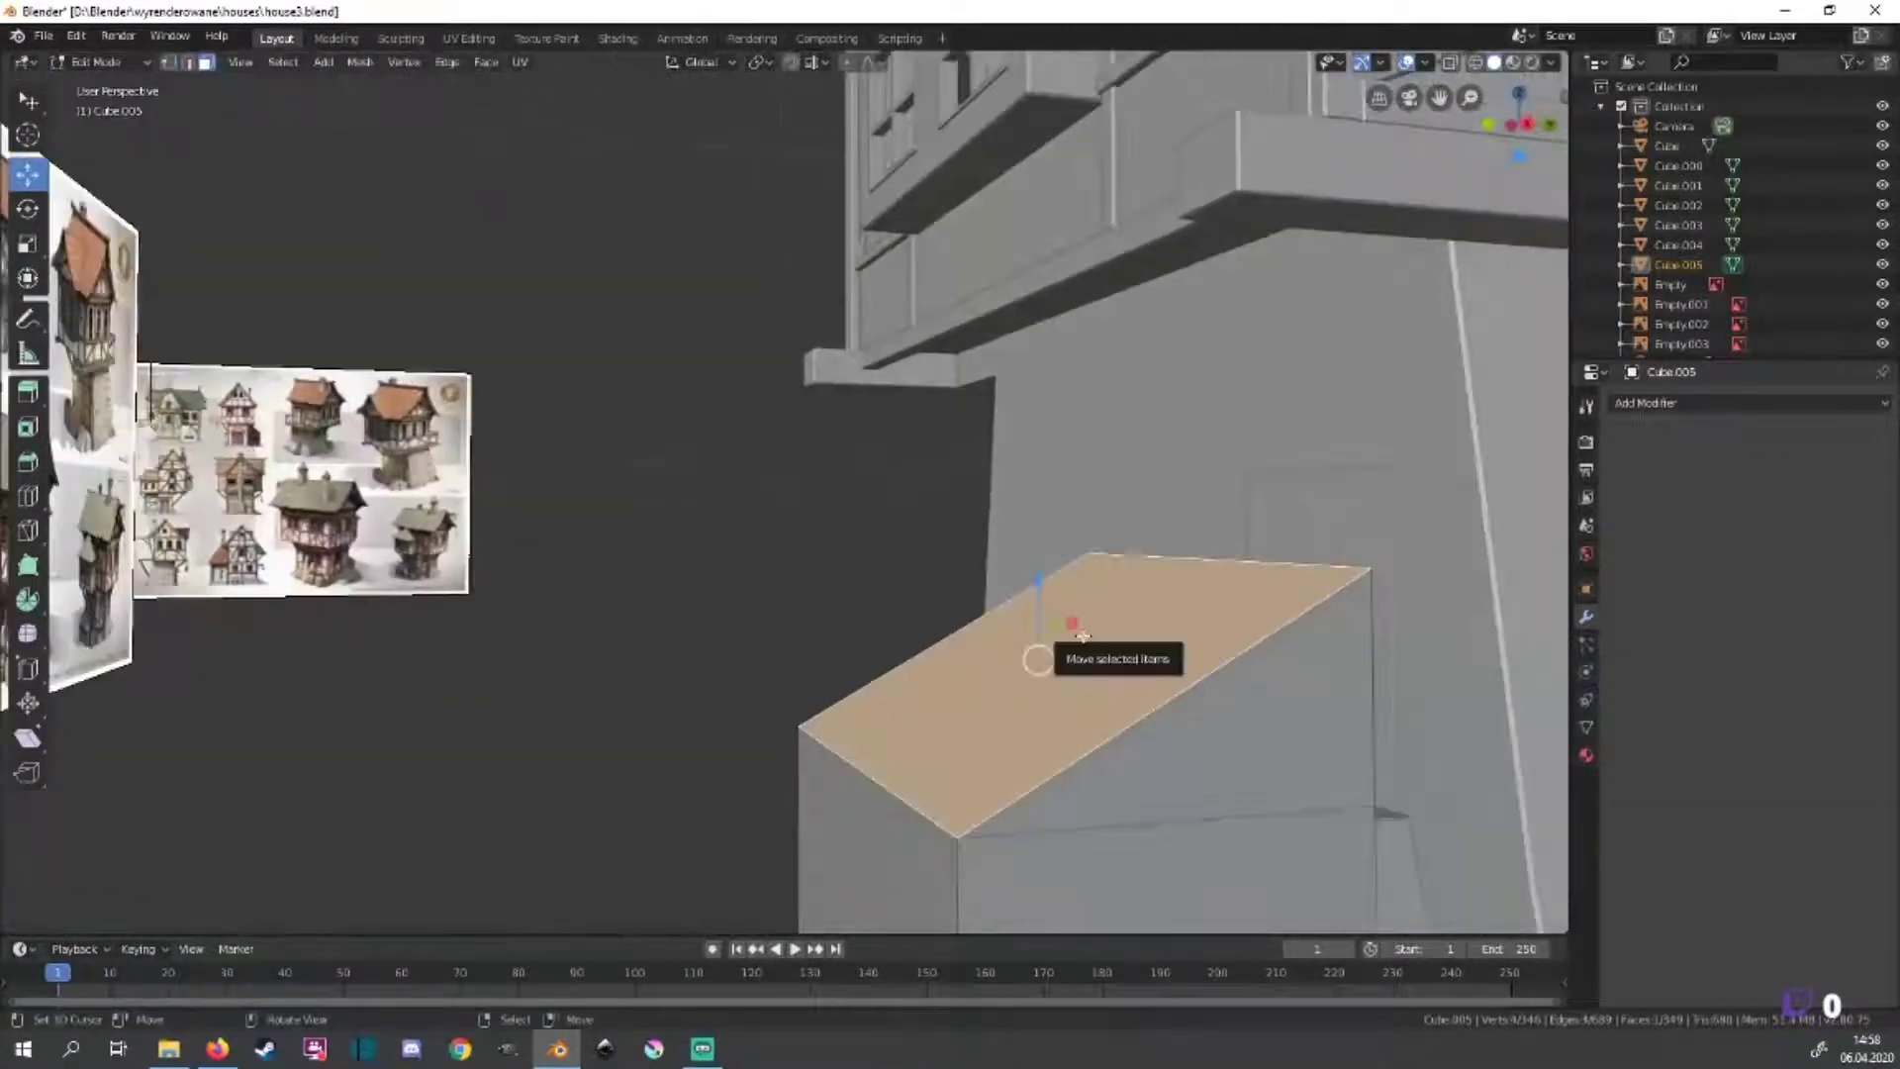
Separate the sloped face into its own object and thicken it with an applied Solidify modifier.
key("p")
left_click(1082, 636)
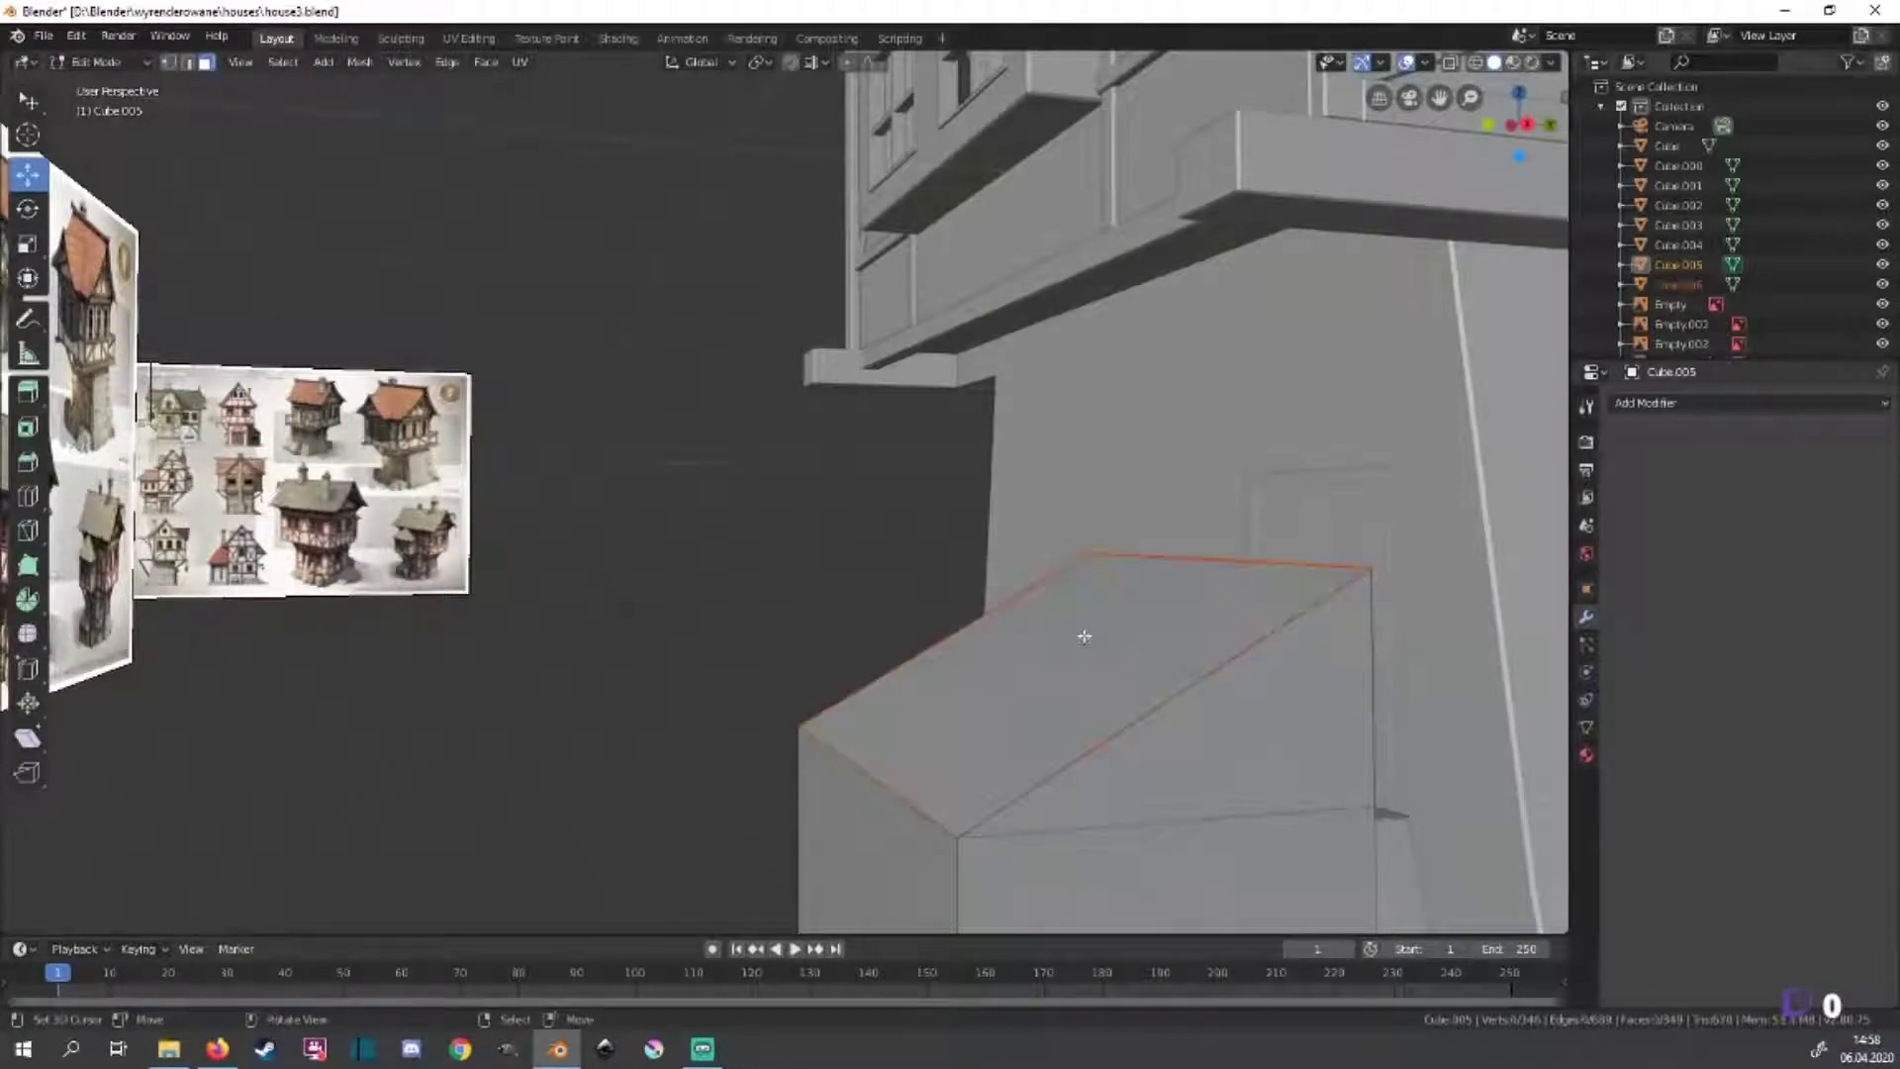
key("Tab")
left_click(1645, 403)
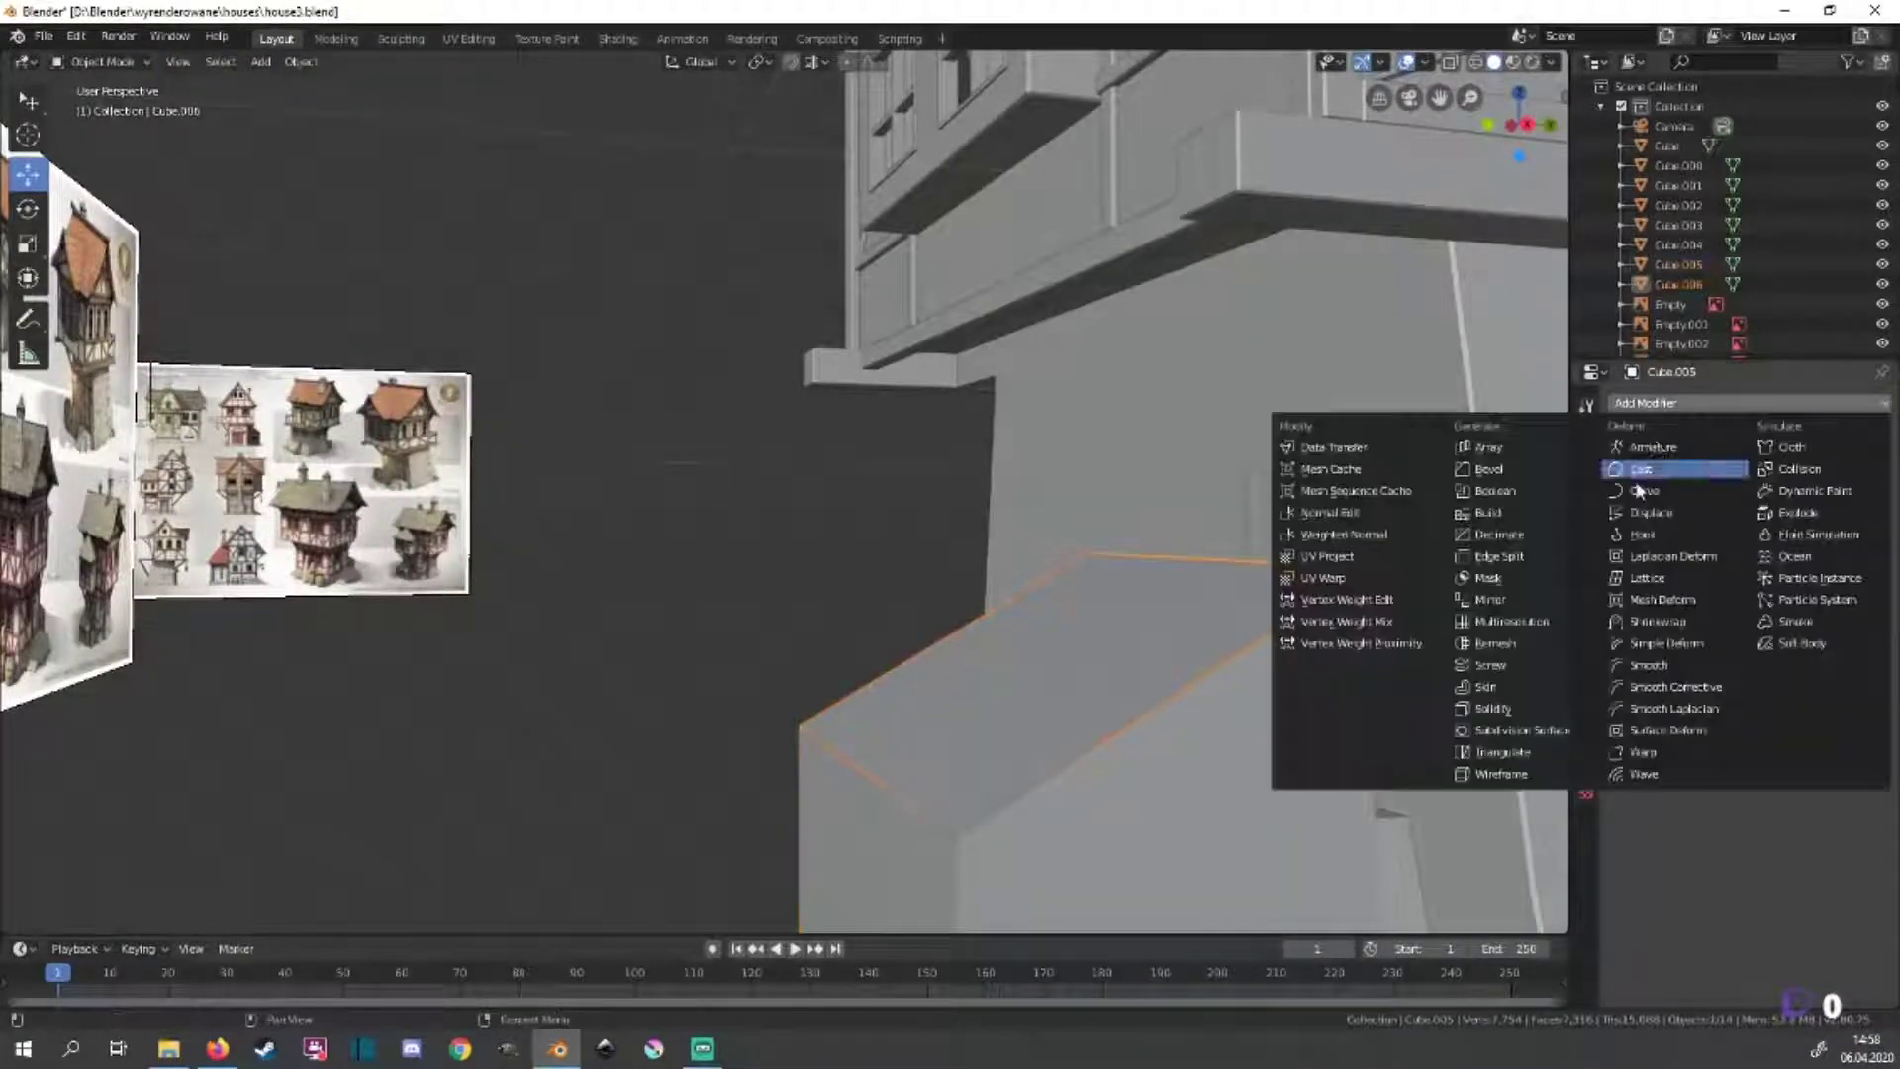
left_click(1493, 709)
left_click(1737, 462)
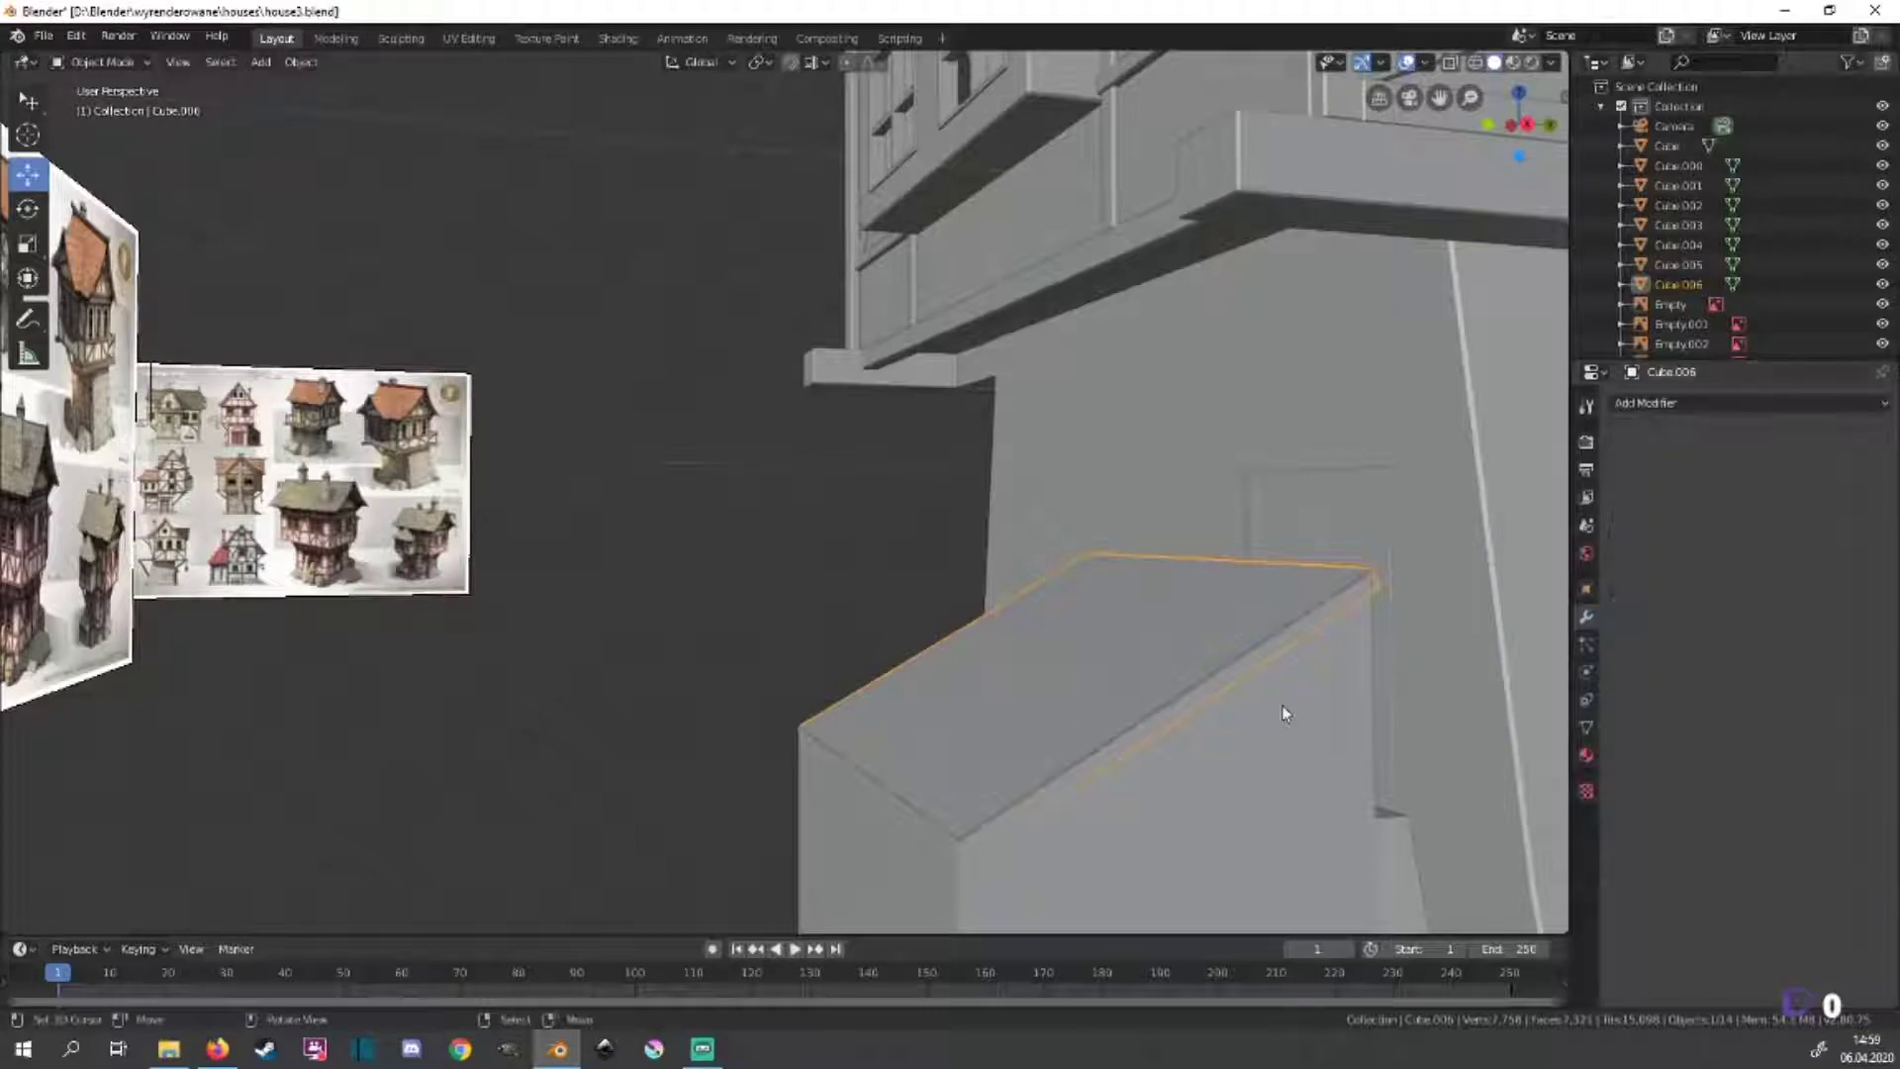
In side view, lengthen the roof plank and move it into position.
key("KP_3")
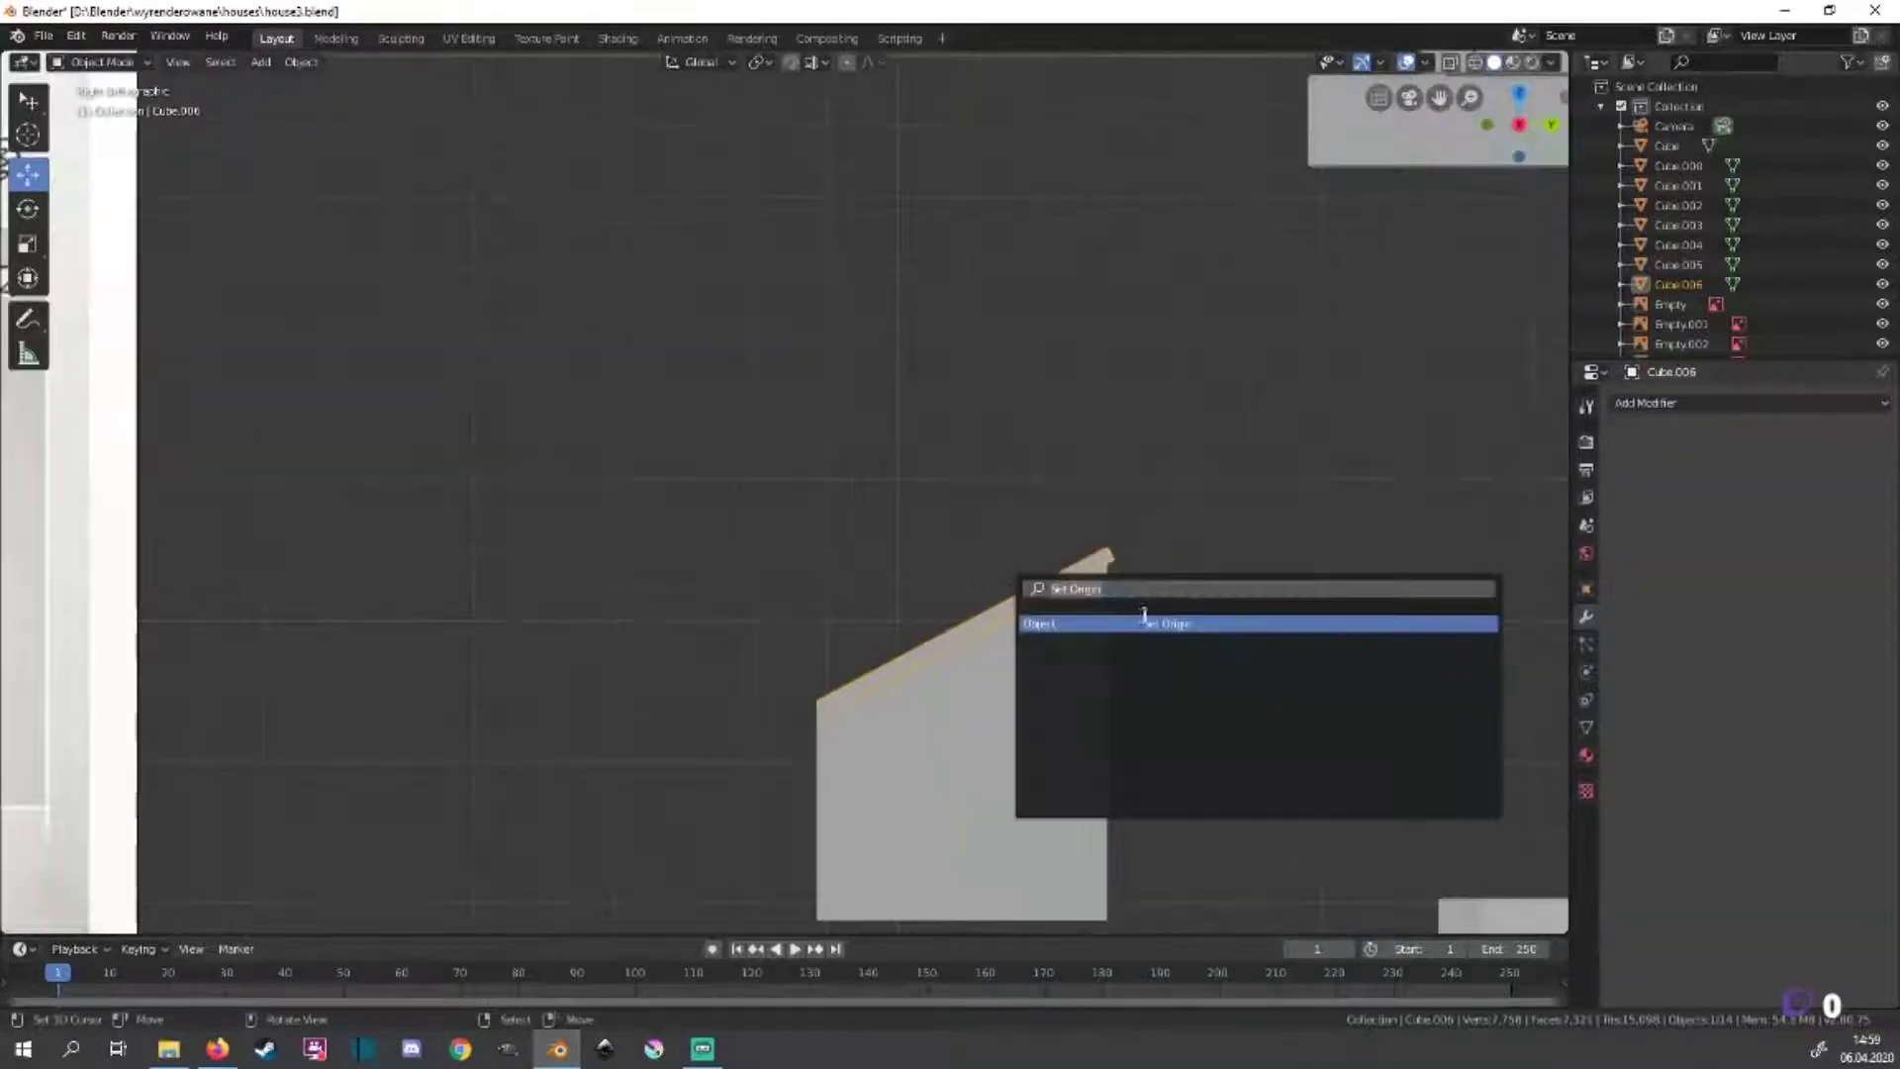
key("g")
key("z")
key("s")
left_click(1133, 610)
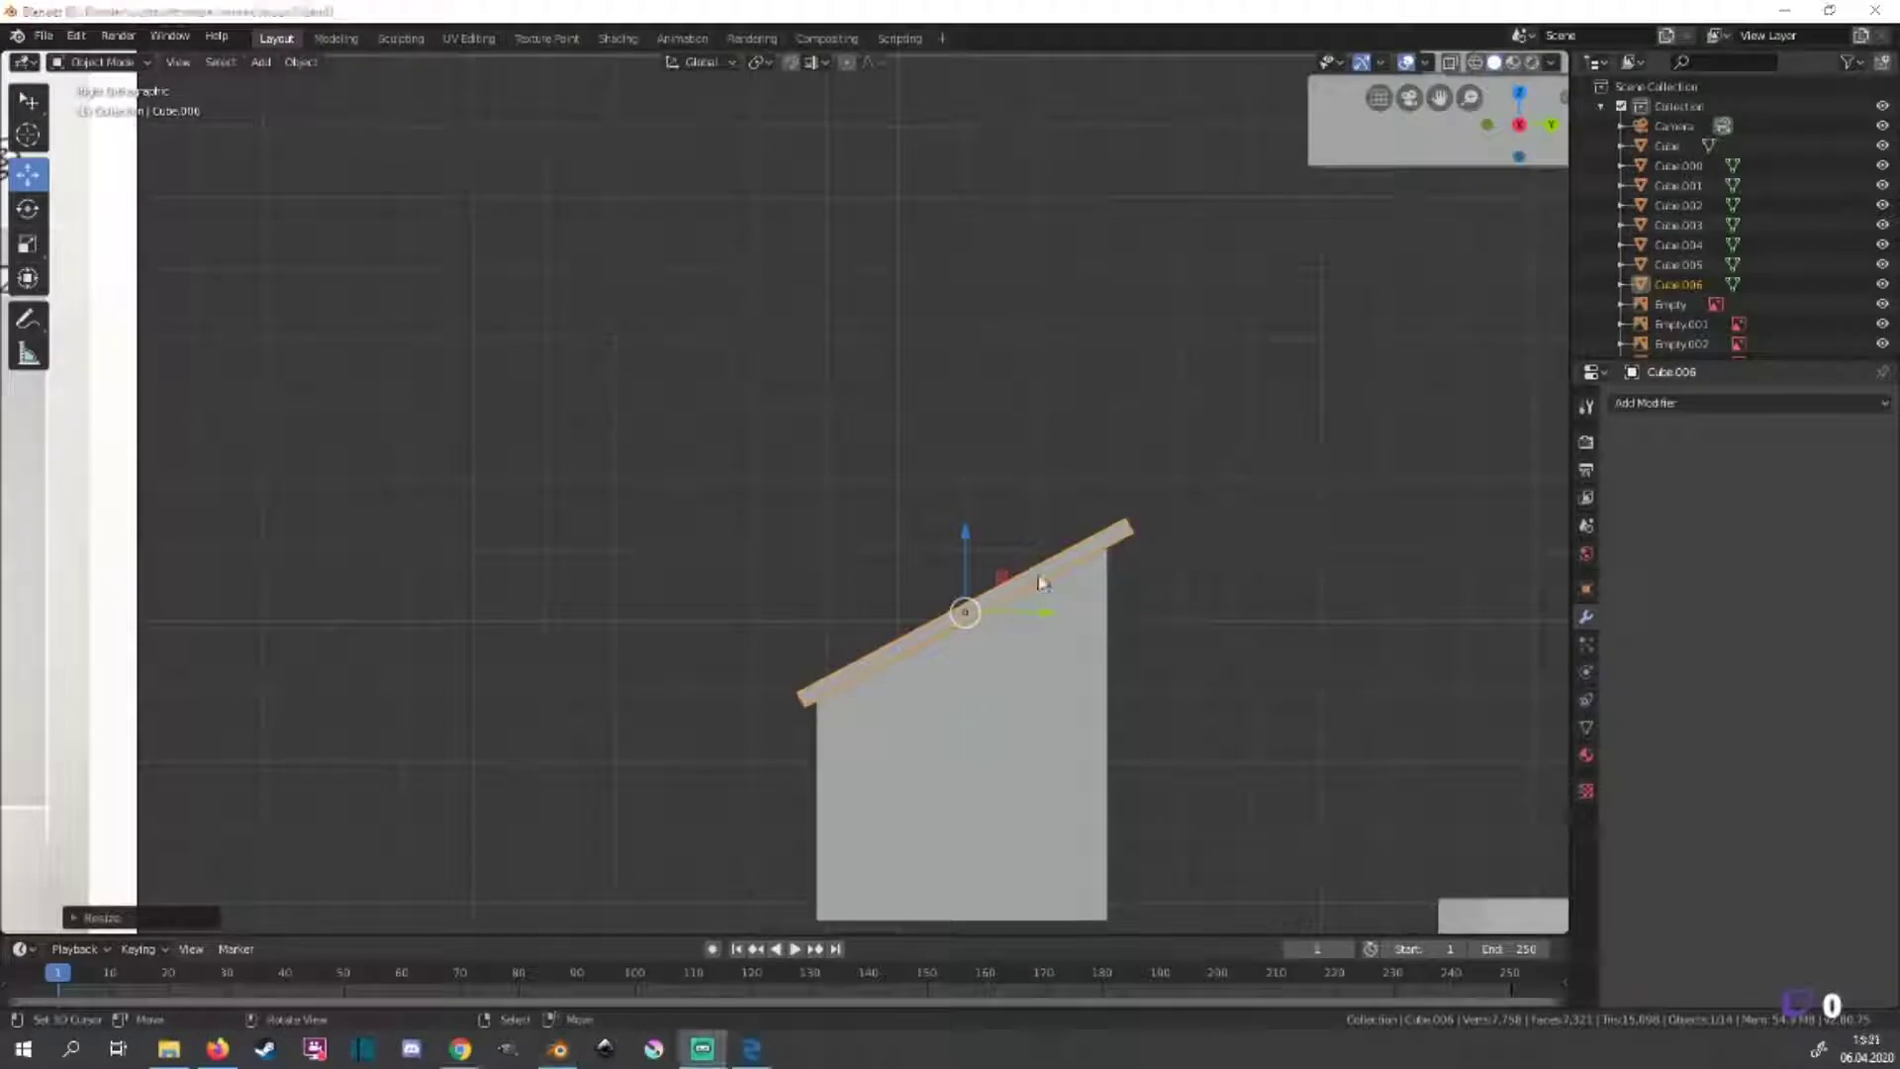
left_click_drag(1082, 532, 1078, 543)
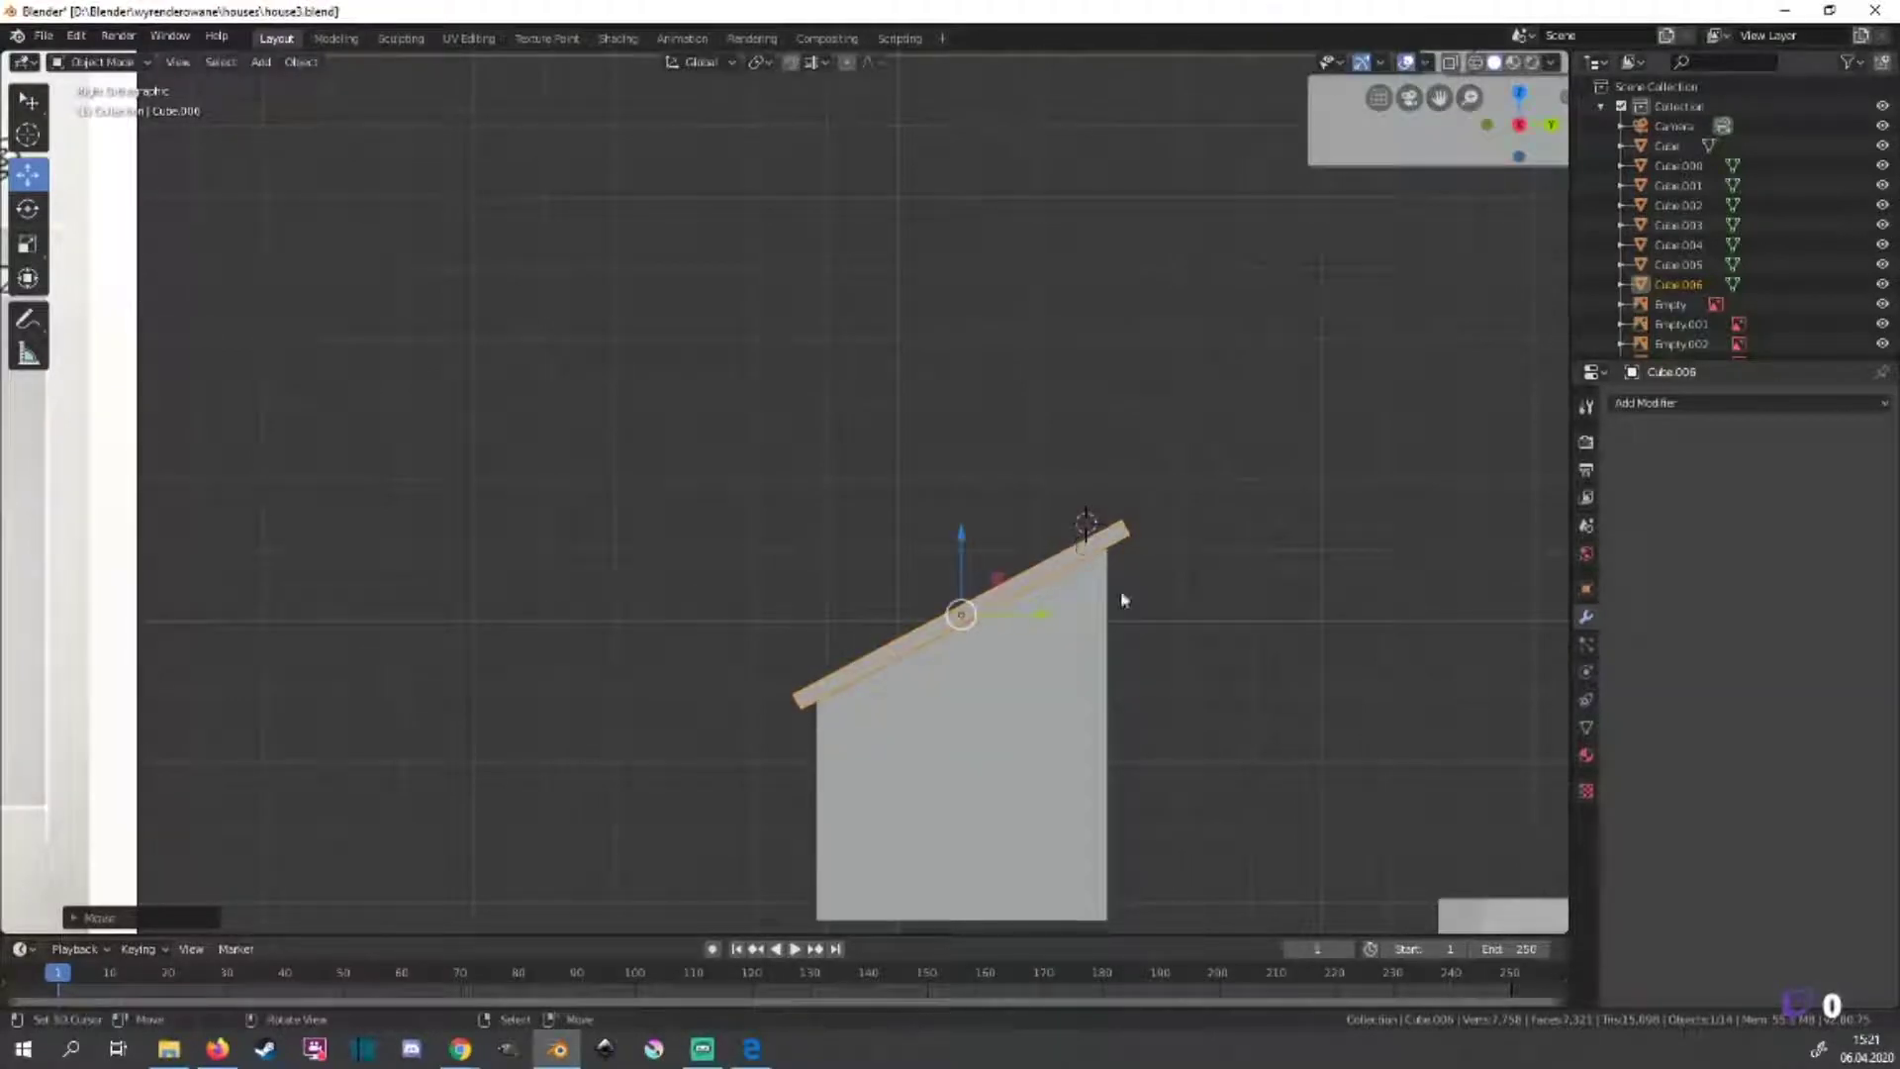
key("g")
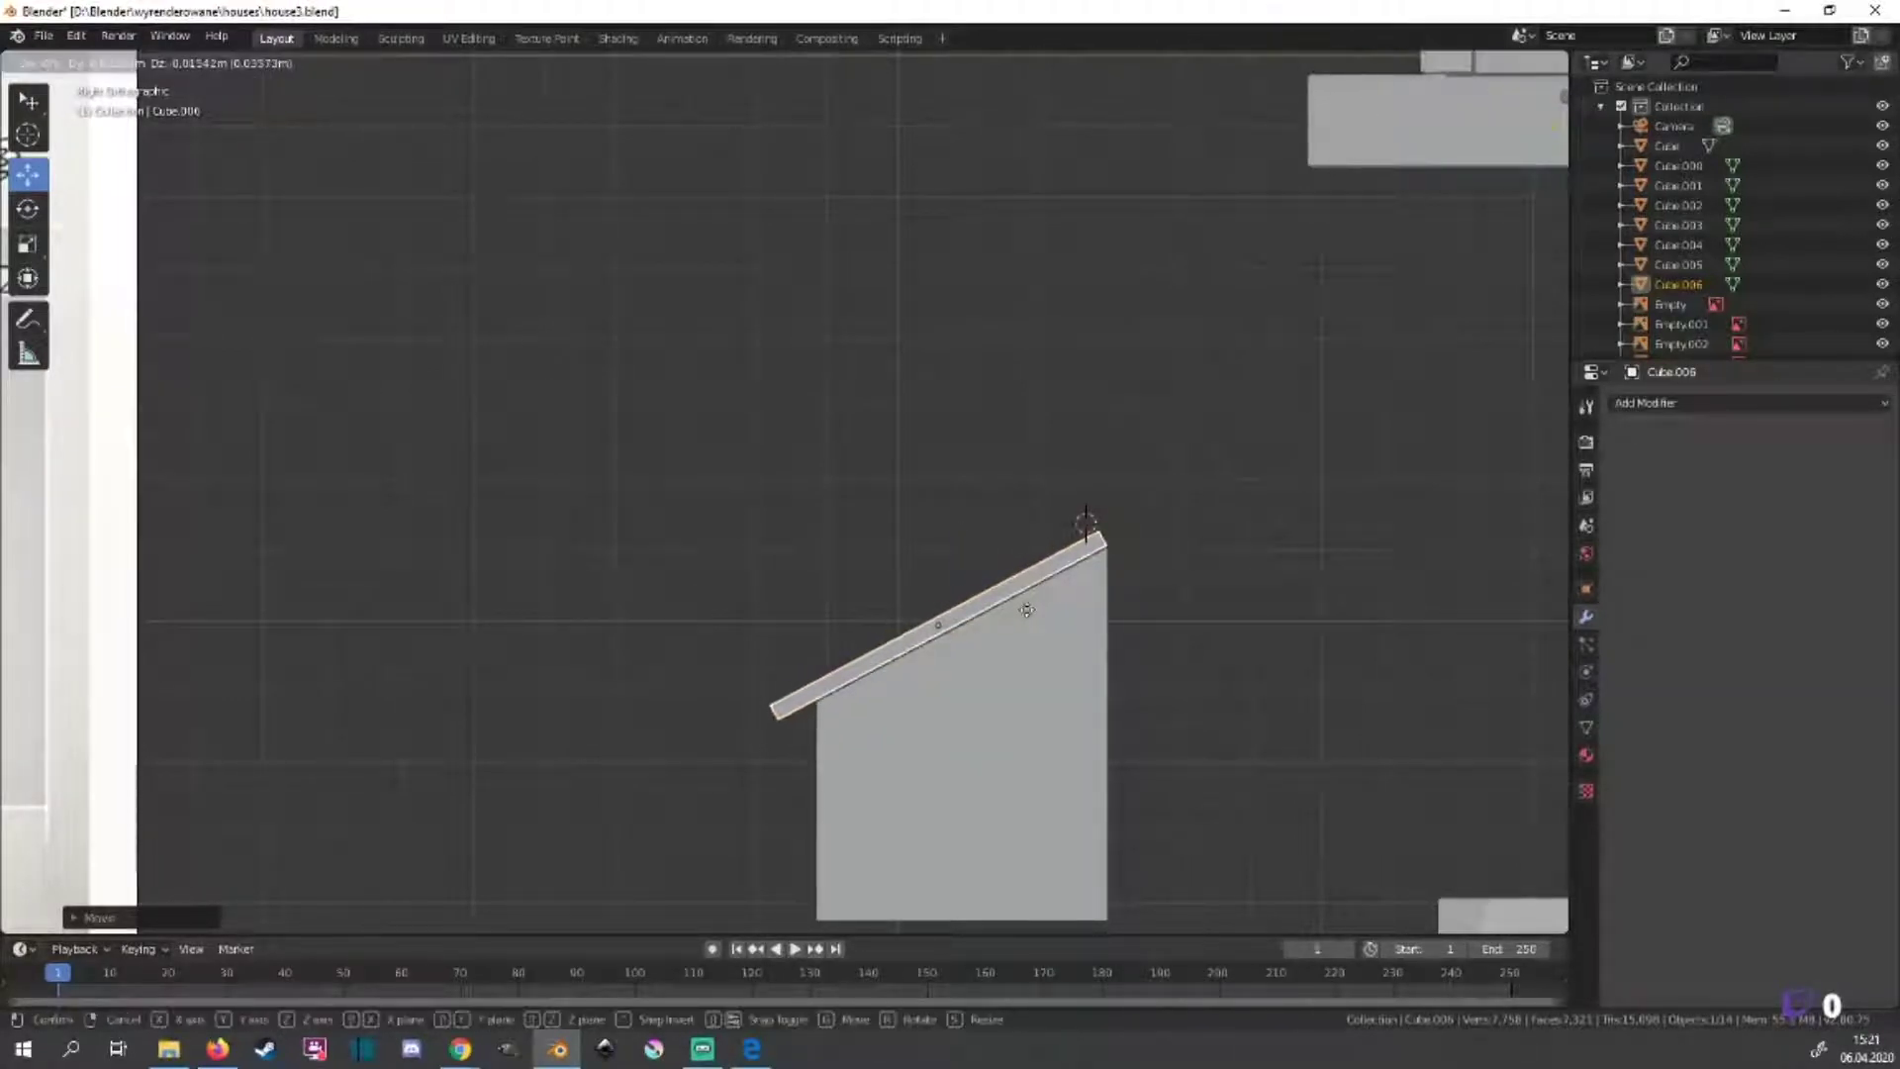
left_click(1029, 618)
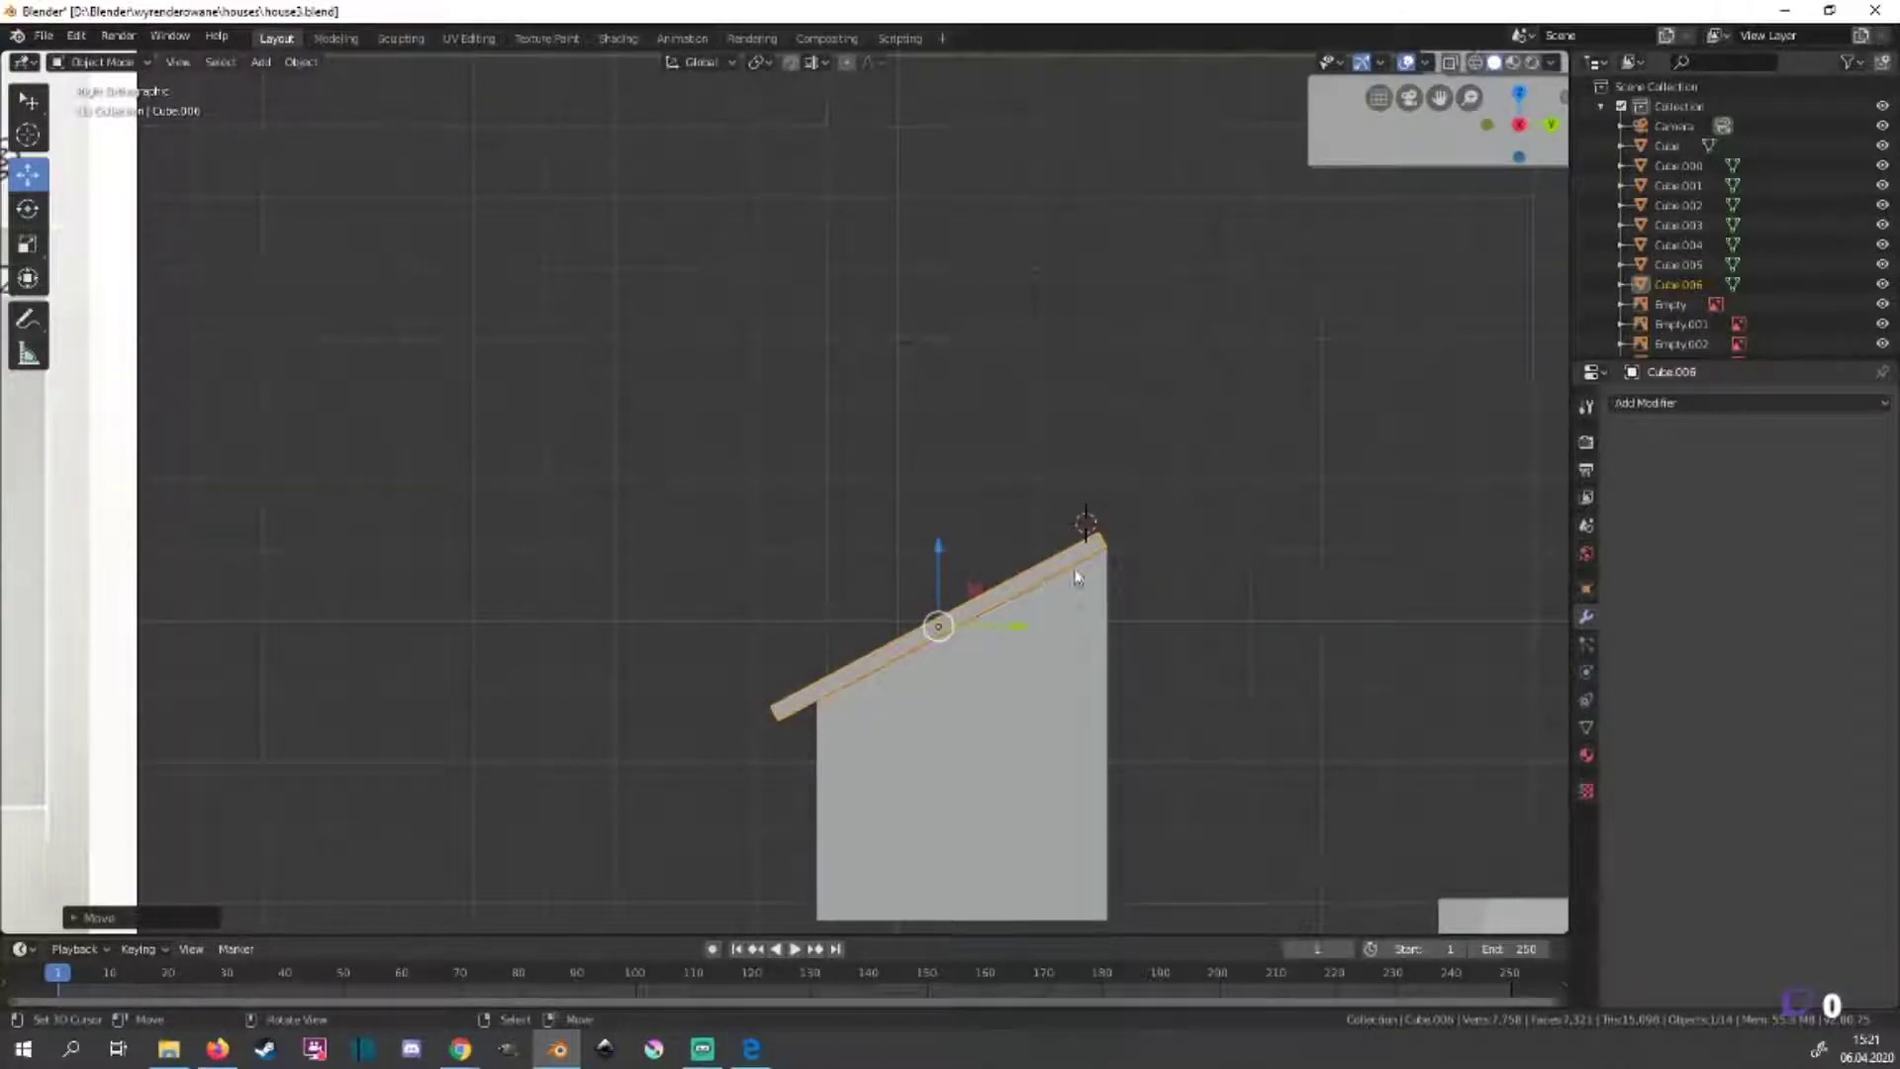
In wireframe, move the plank's top vertex along Y and Z onto the wall's top corner.
key("z")
left_click(1061, 603)
key("Tab")
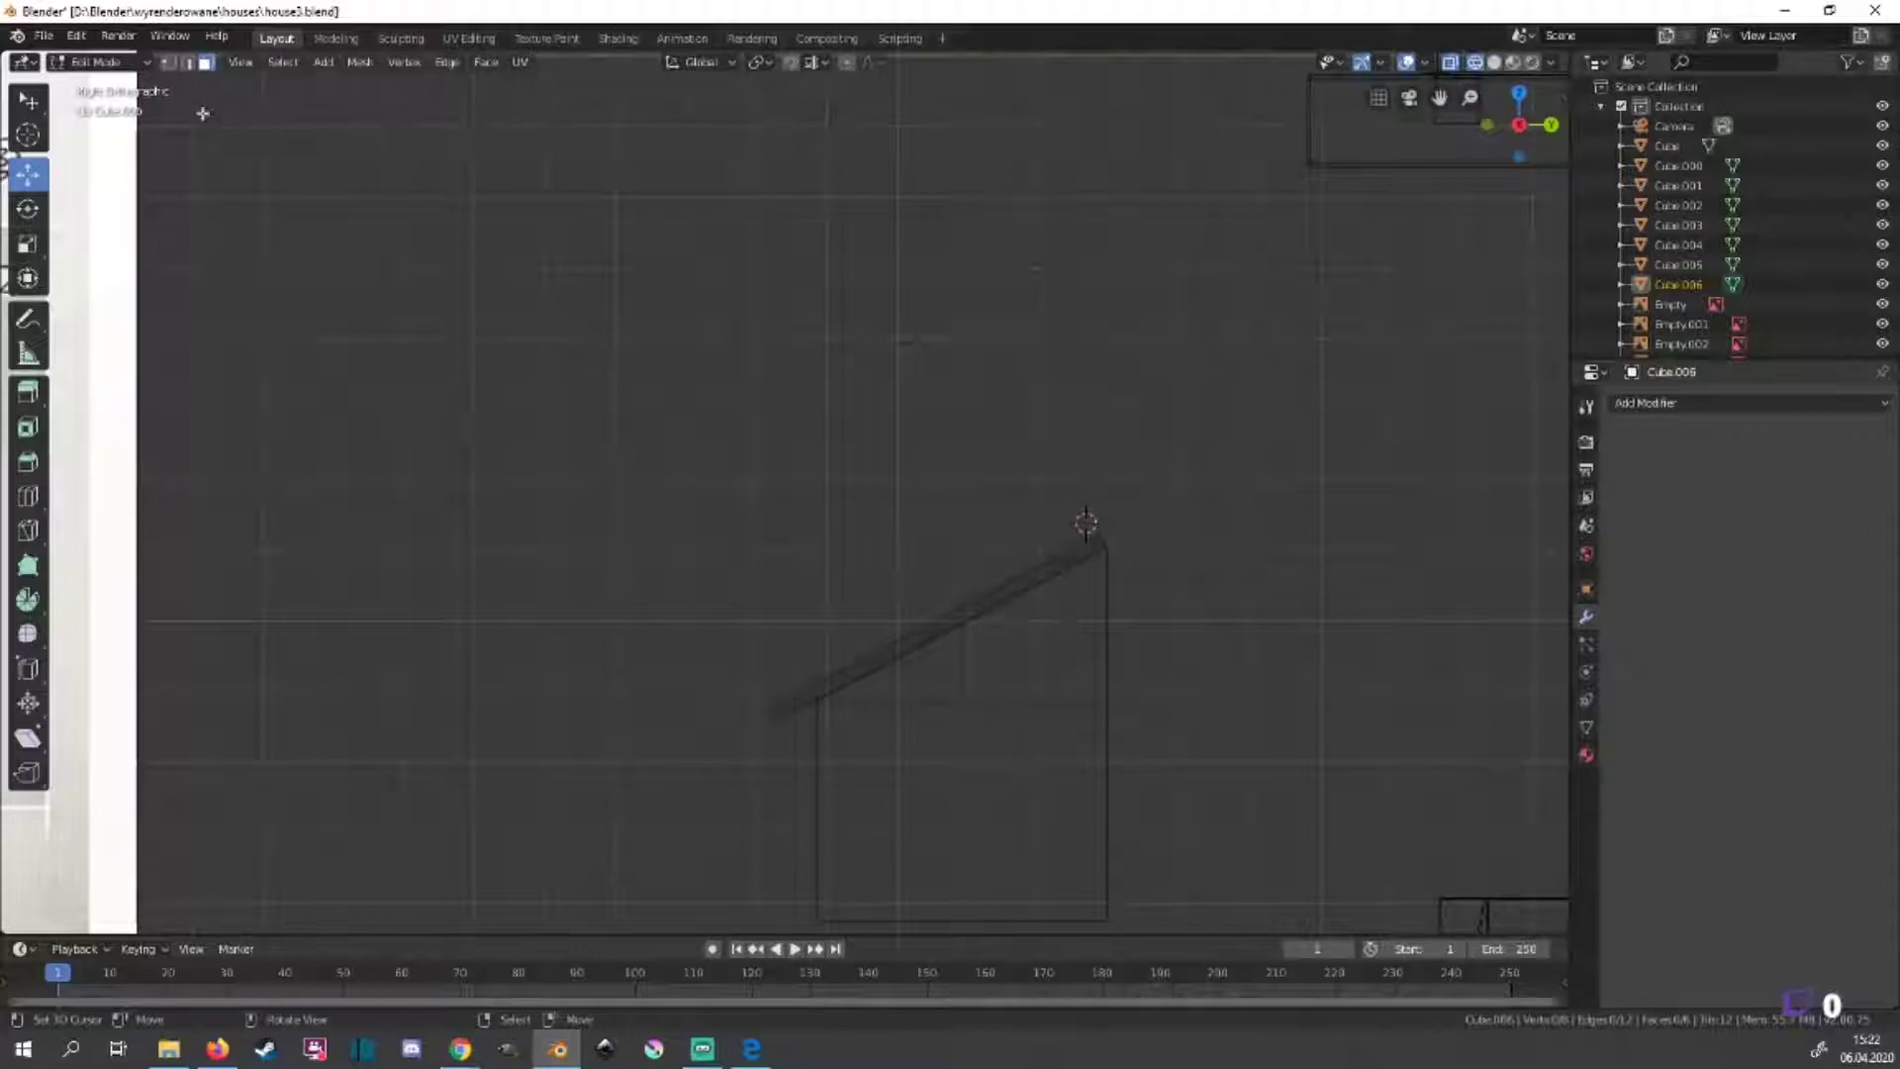
scroll(1086, 522, "up", 2)
middle_click_drag(1231, 658, 1026, 538, "shift")
left_click(989, 485)
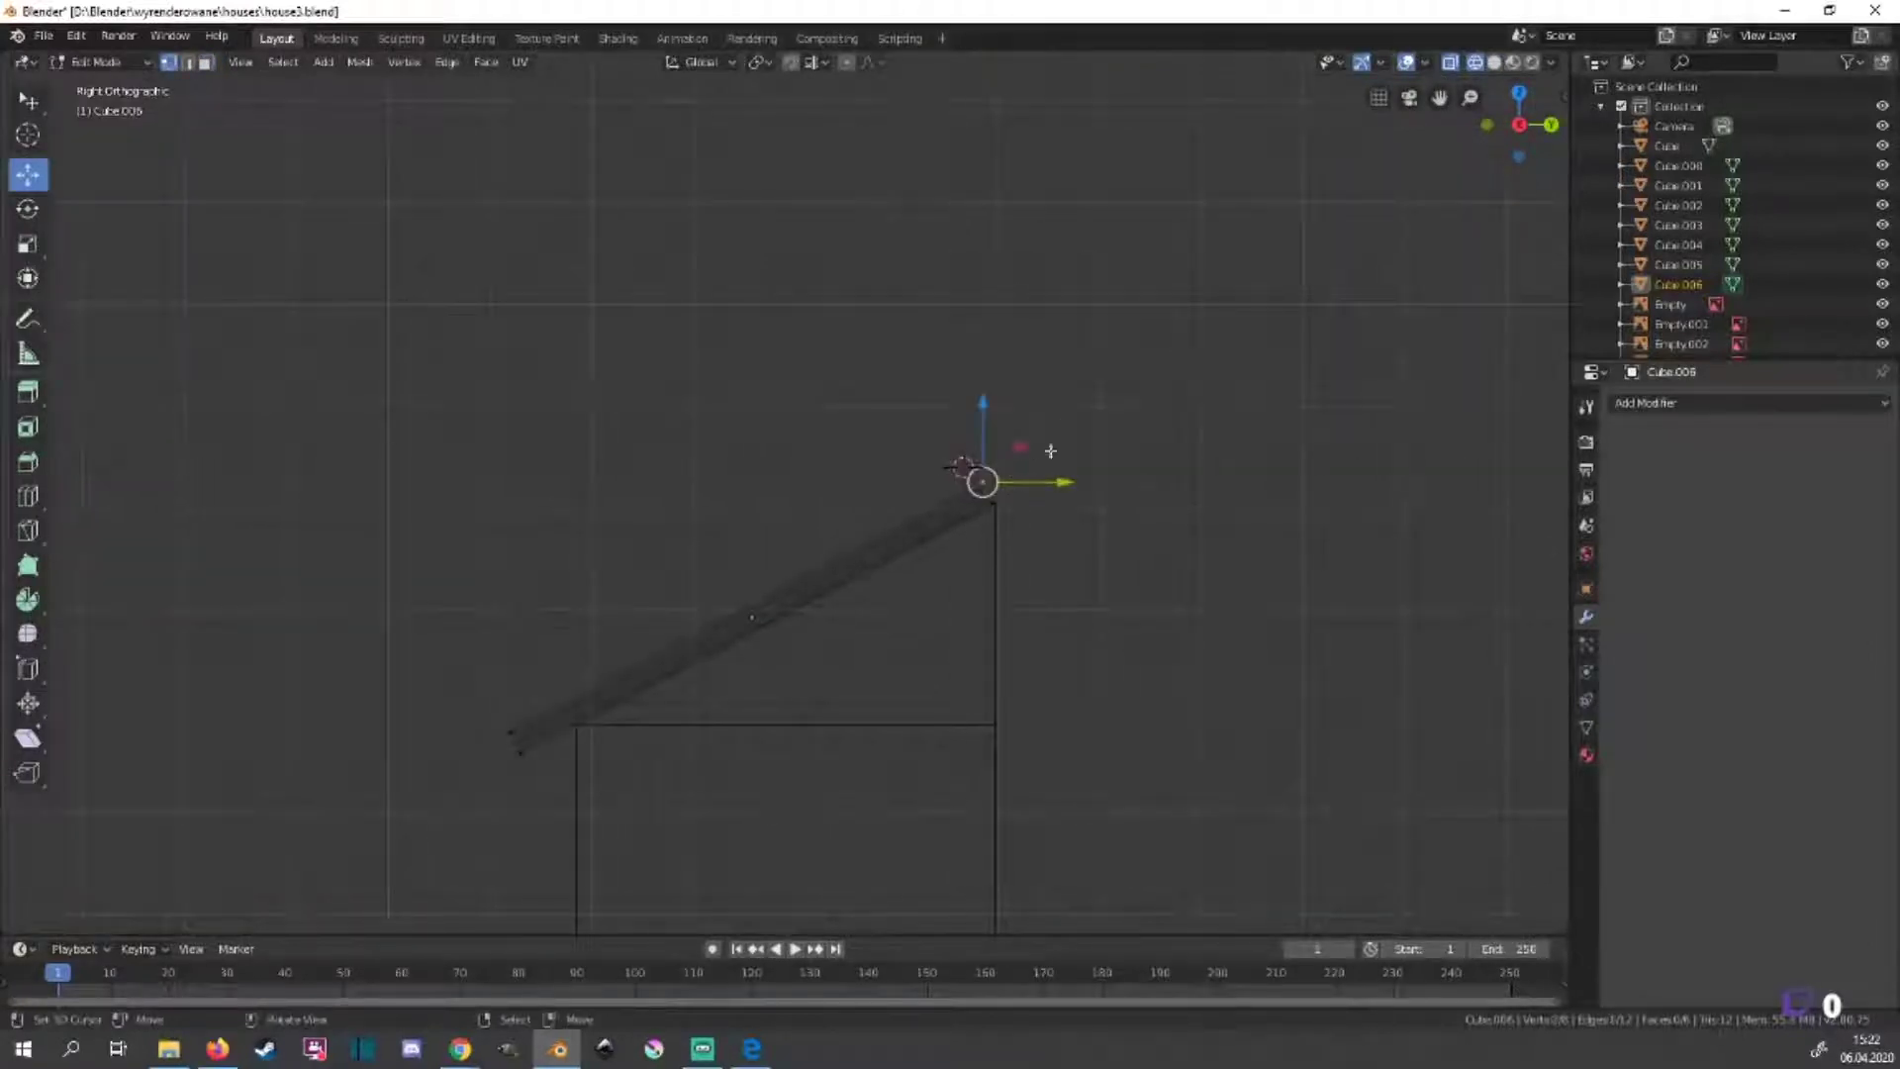
left_click_drag(1066, 482, 1056, 482)
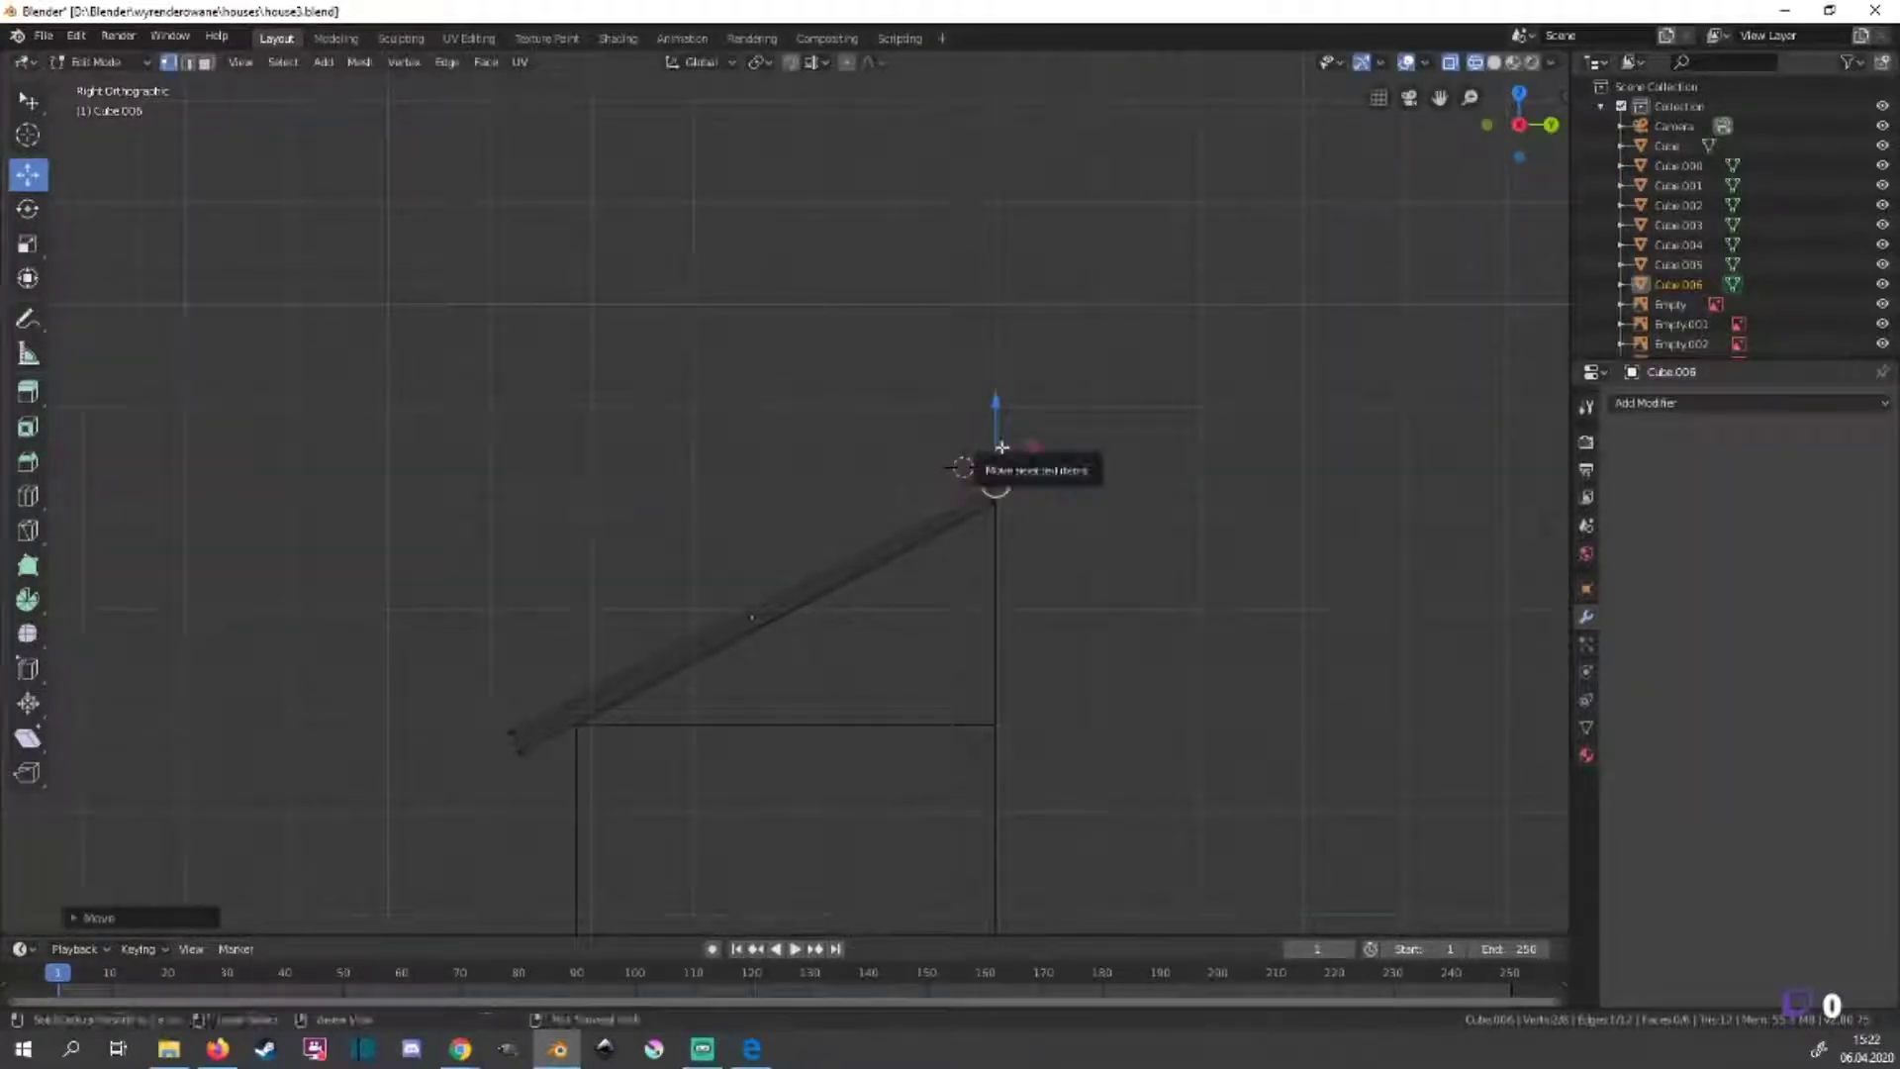
key("ctrl+z")
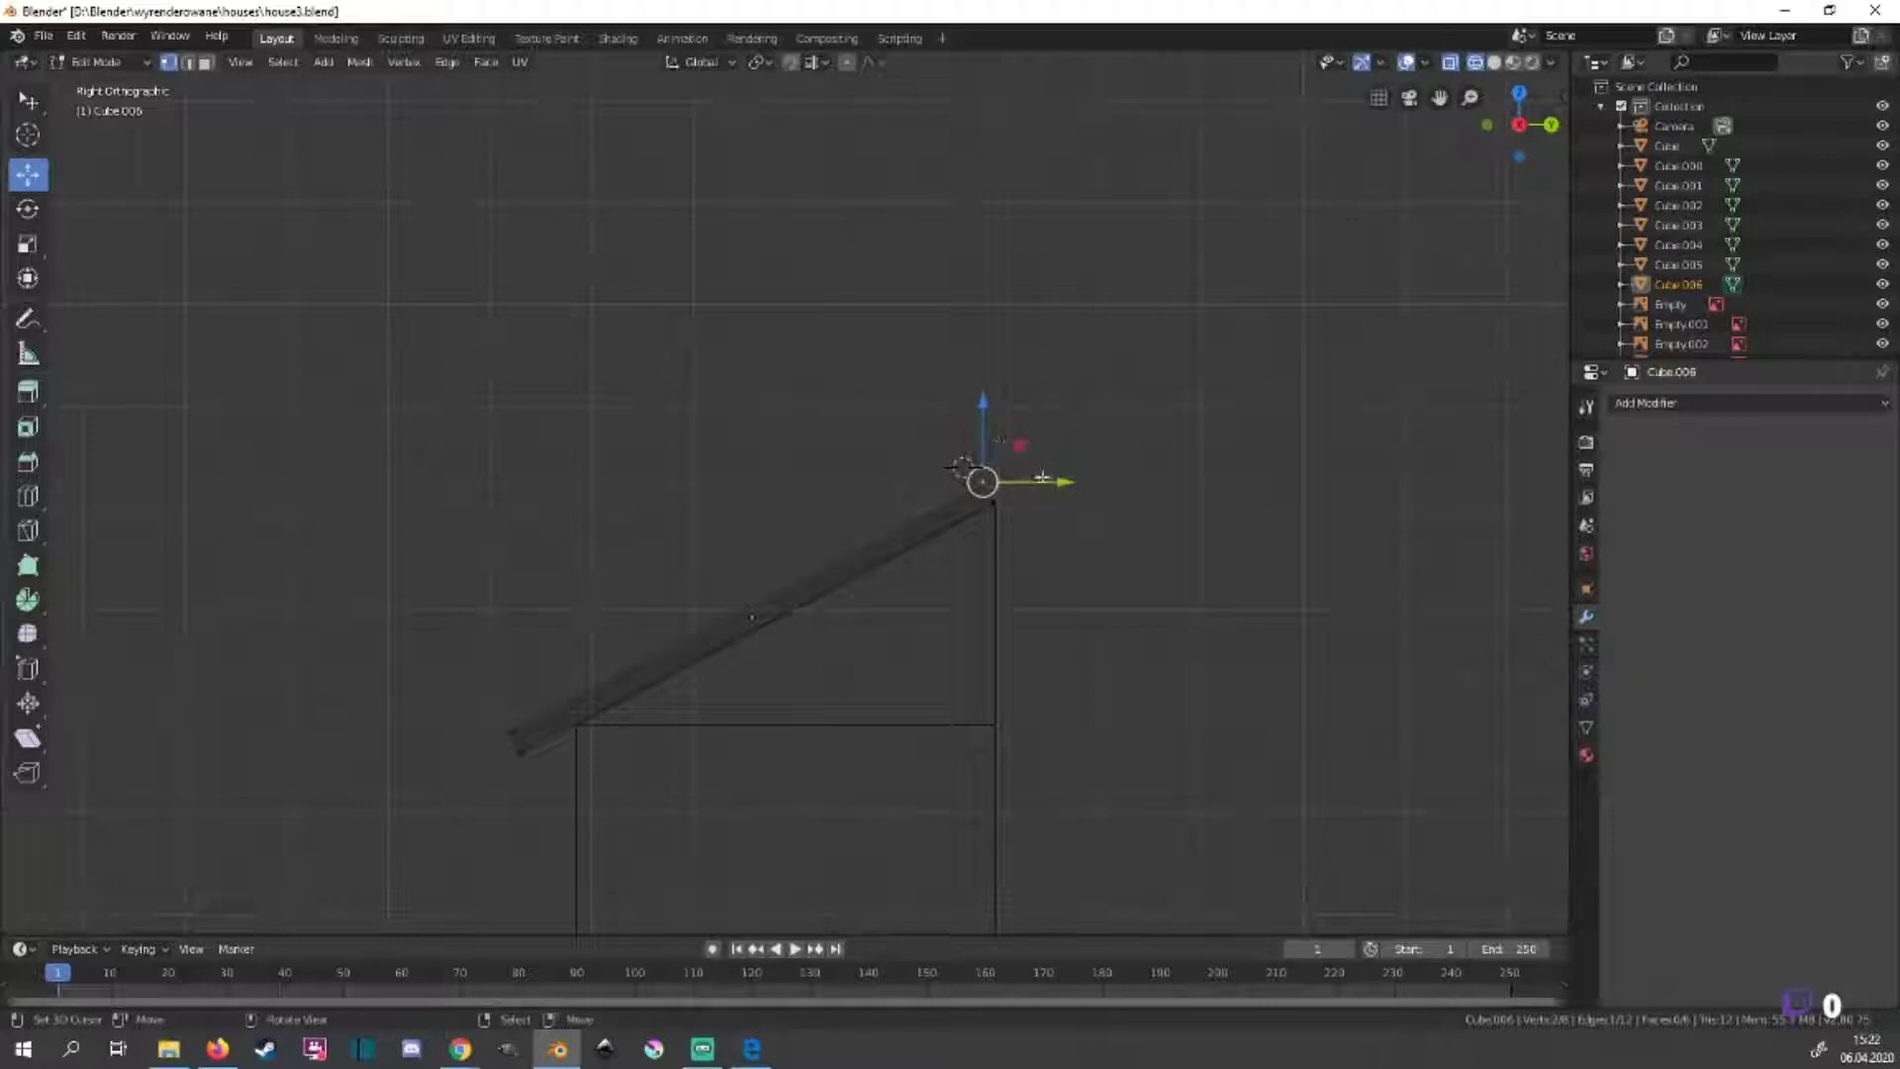
left_click_drag(1048, 479, 997, 446)
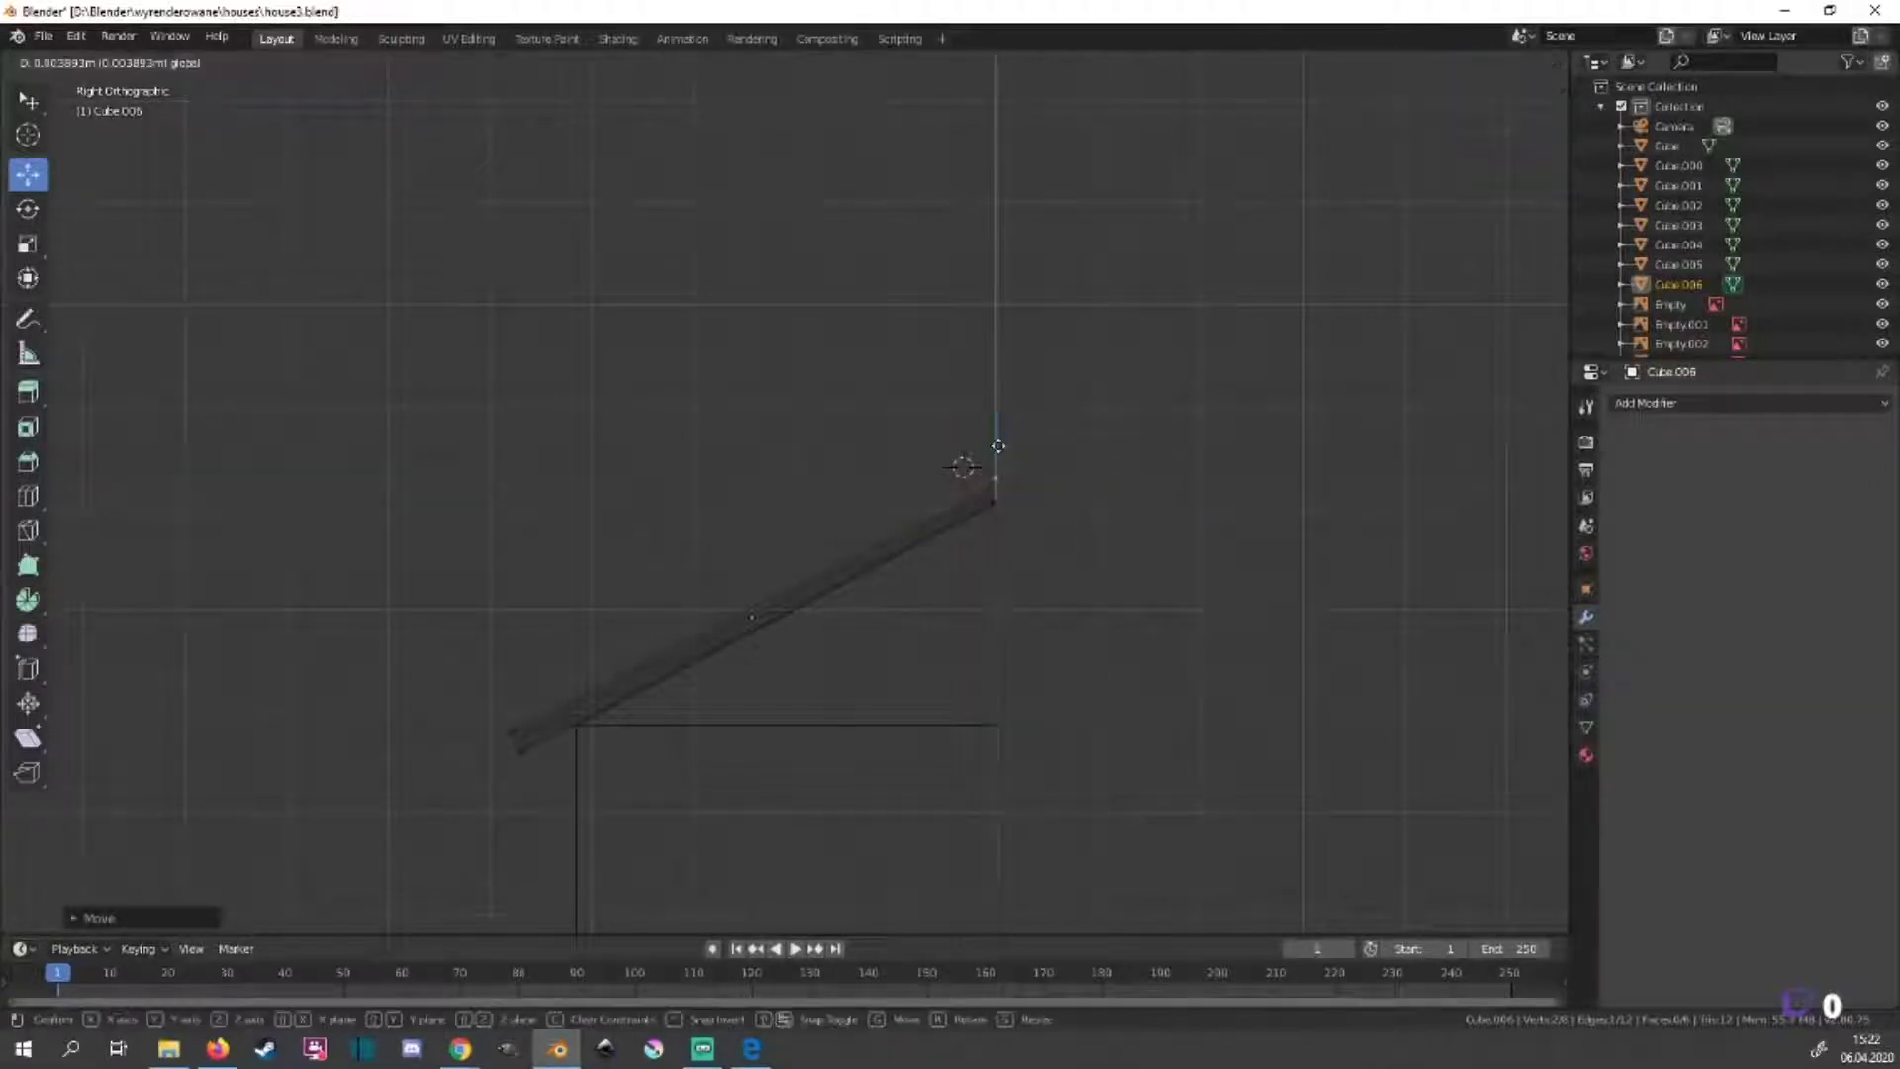
scroll(1047, 602, "up", 2)
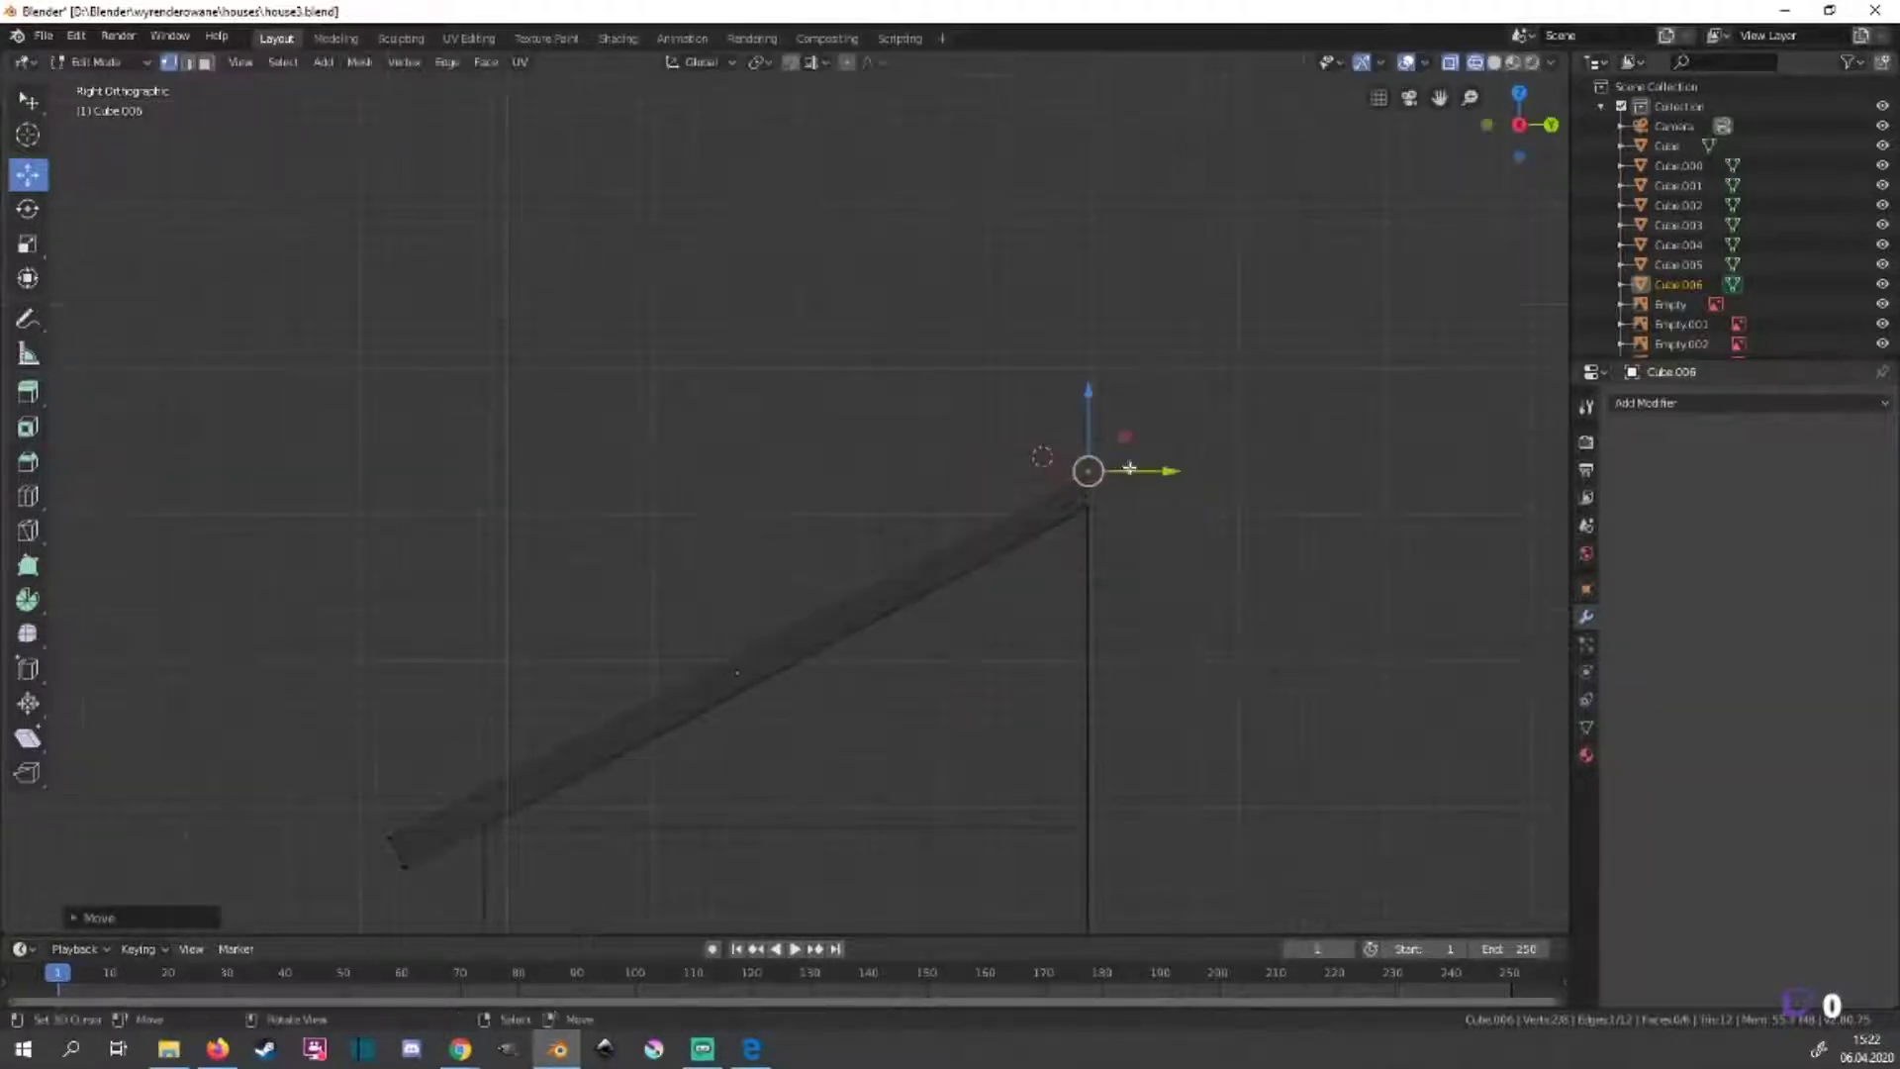
left_click_drag(1129, 467, 1130, 468)
scroll(1000, 619, "down", 1)
middle_click_drag(1000, 619, 952, 619, "shift")
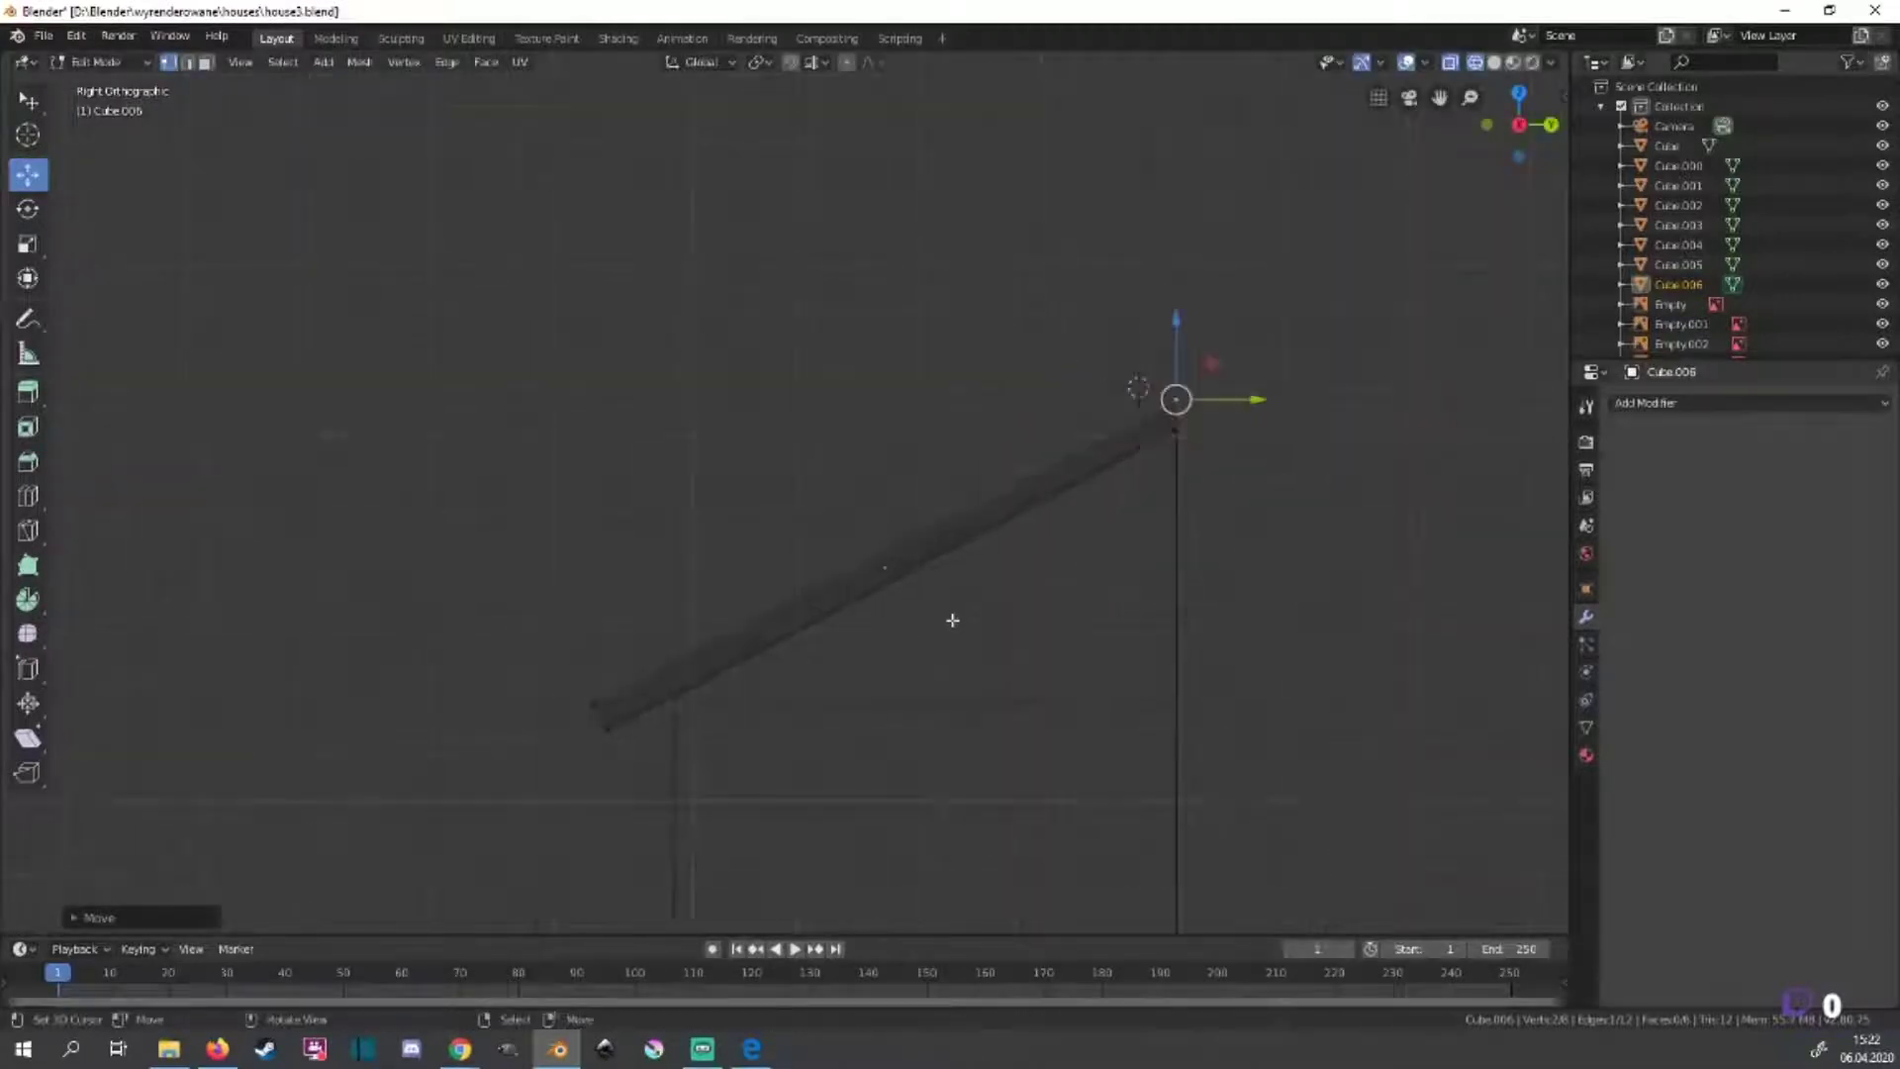
scroll(952, 620, "down", 3)
In front view, narrow the whole plank along X to match the box below.
middle_click_drag(1010, 495, 1195, 636)
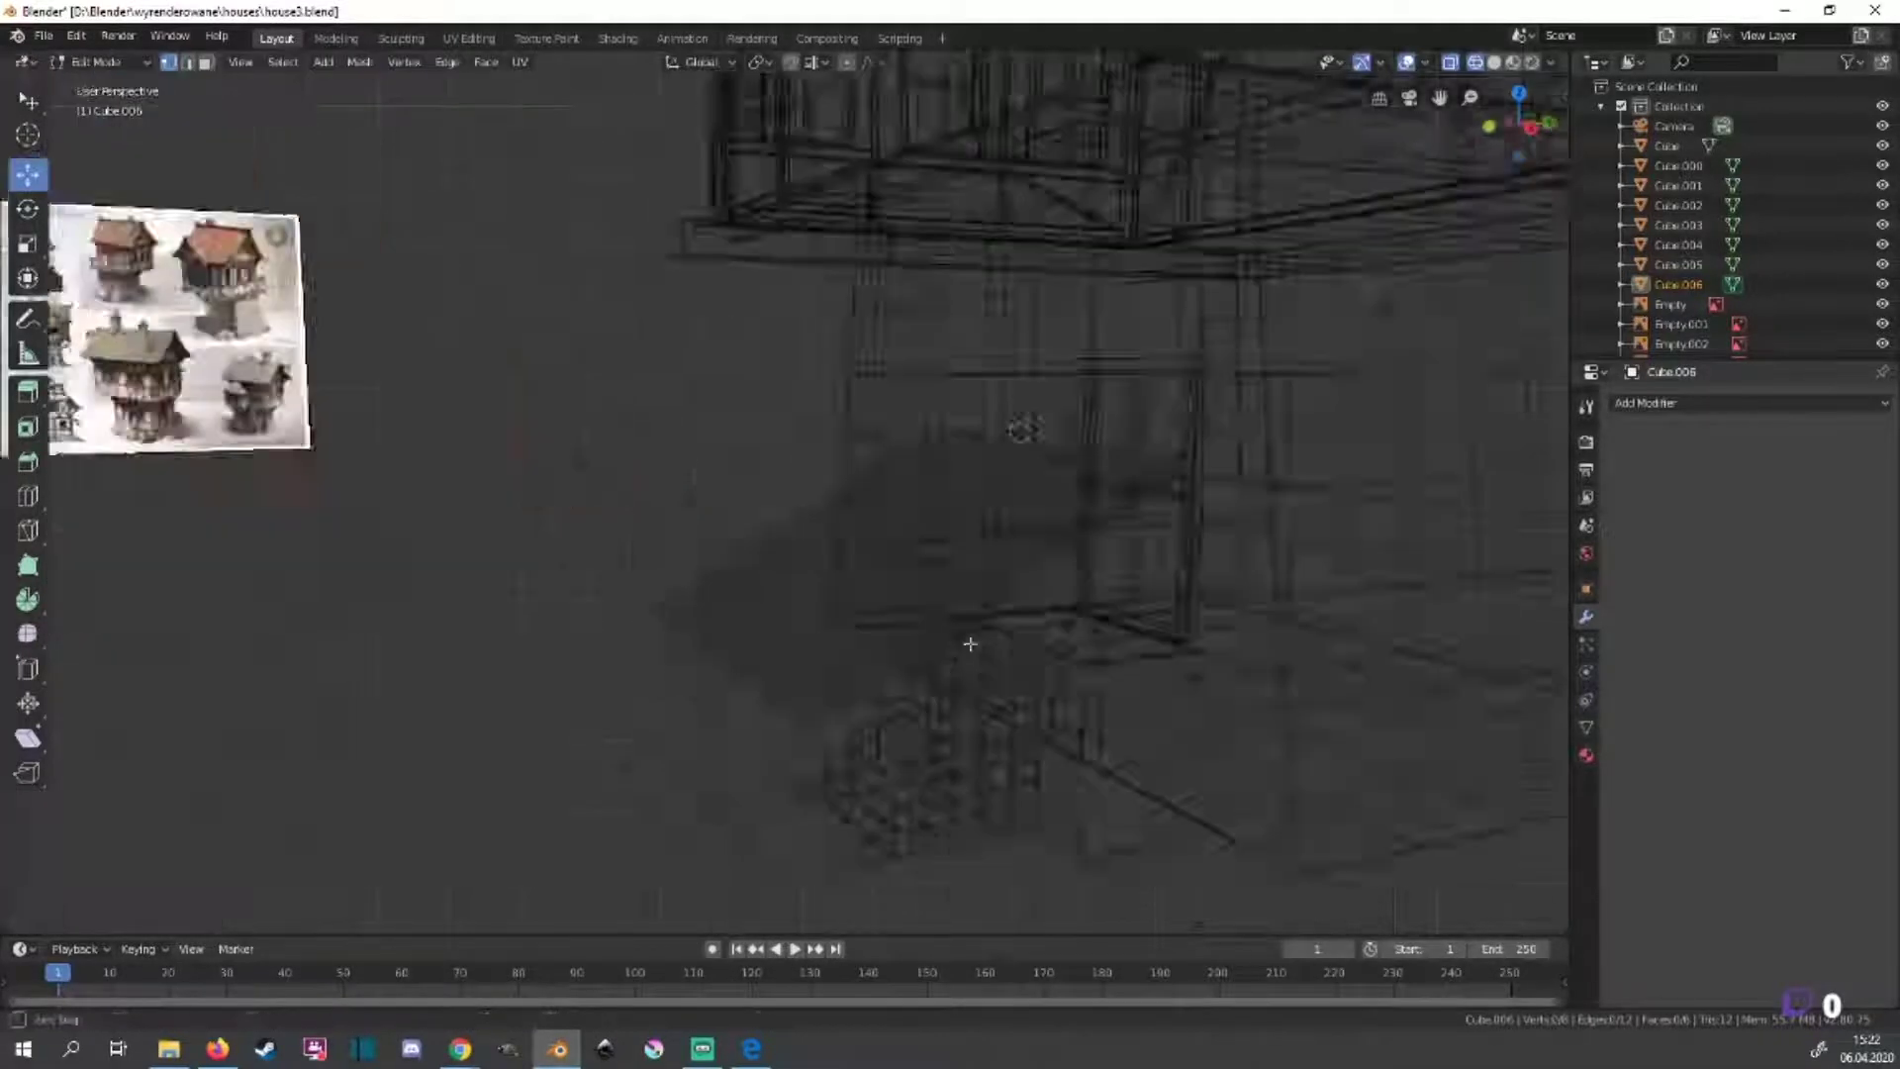
key("KP_1")
key("a")
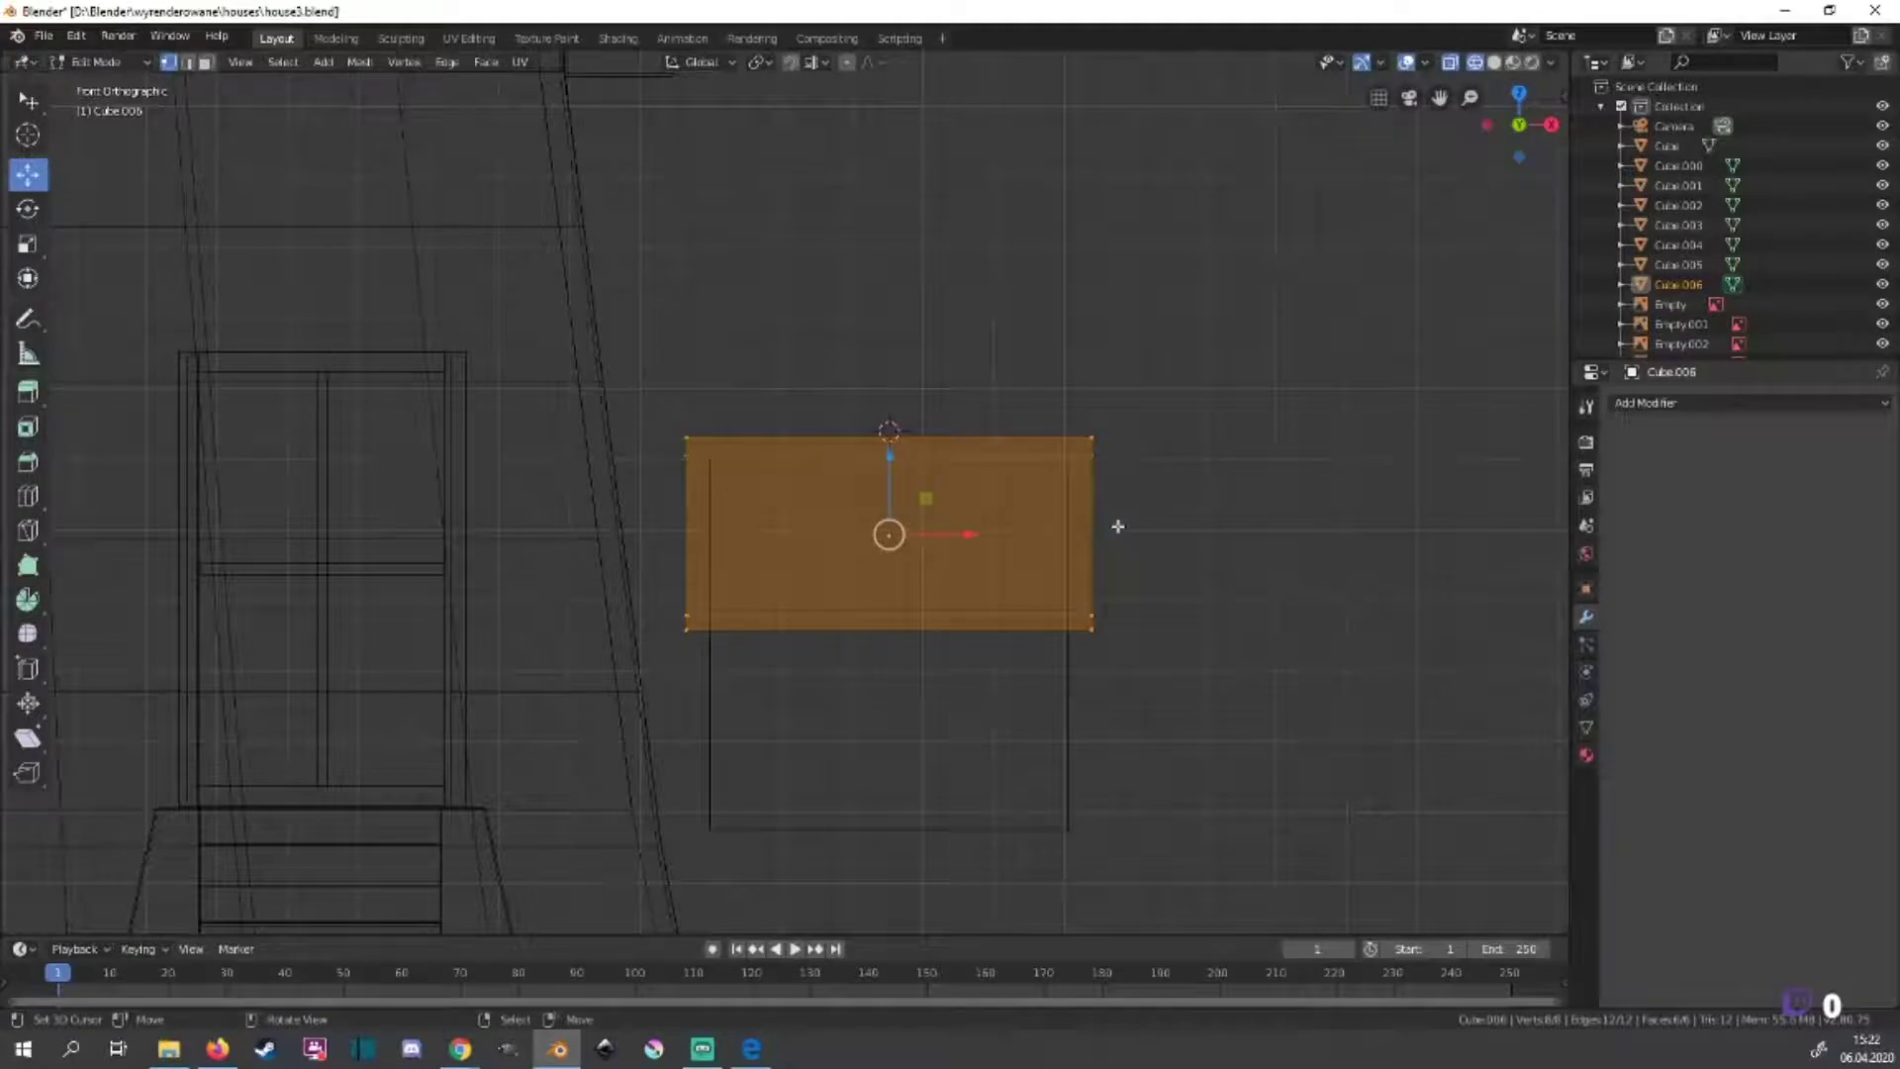
key("s")
key("x")
left_click(1096, 527)
scroll(1138, 593, "down", 3)
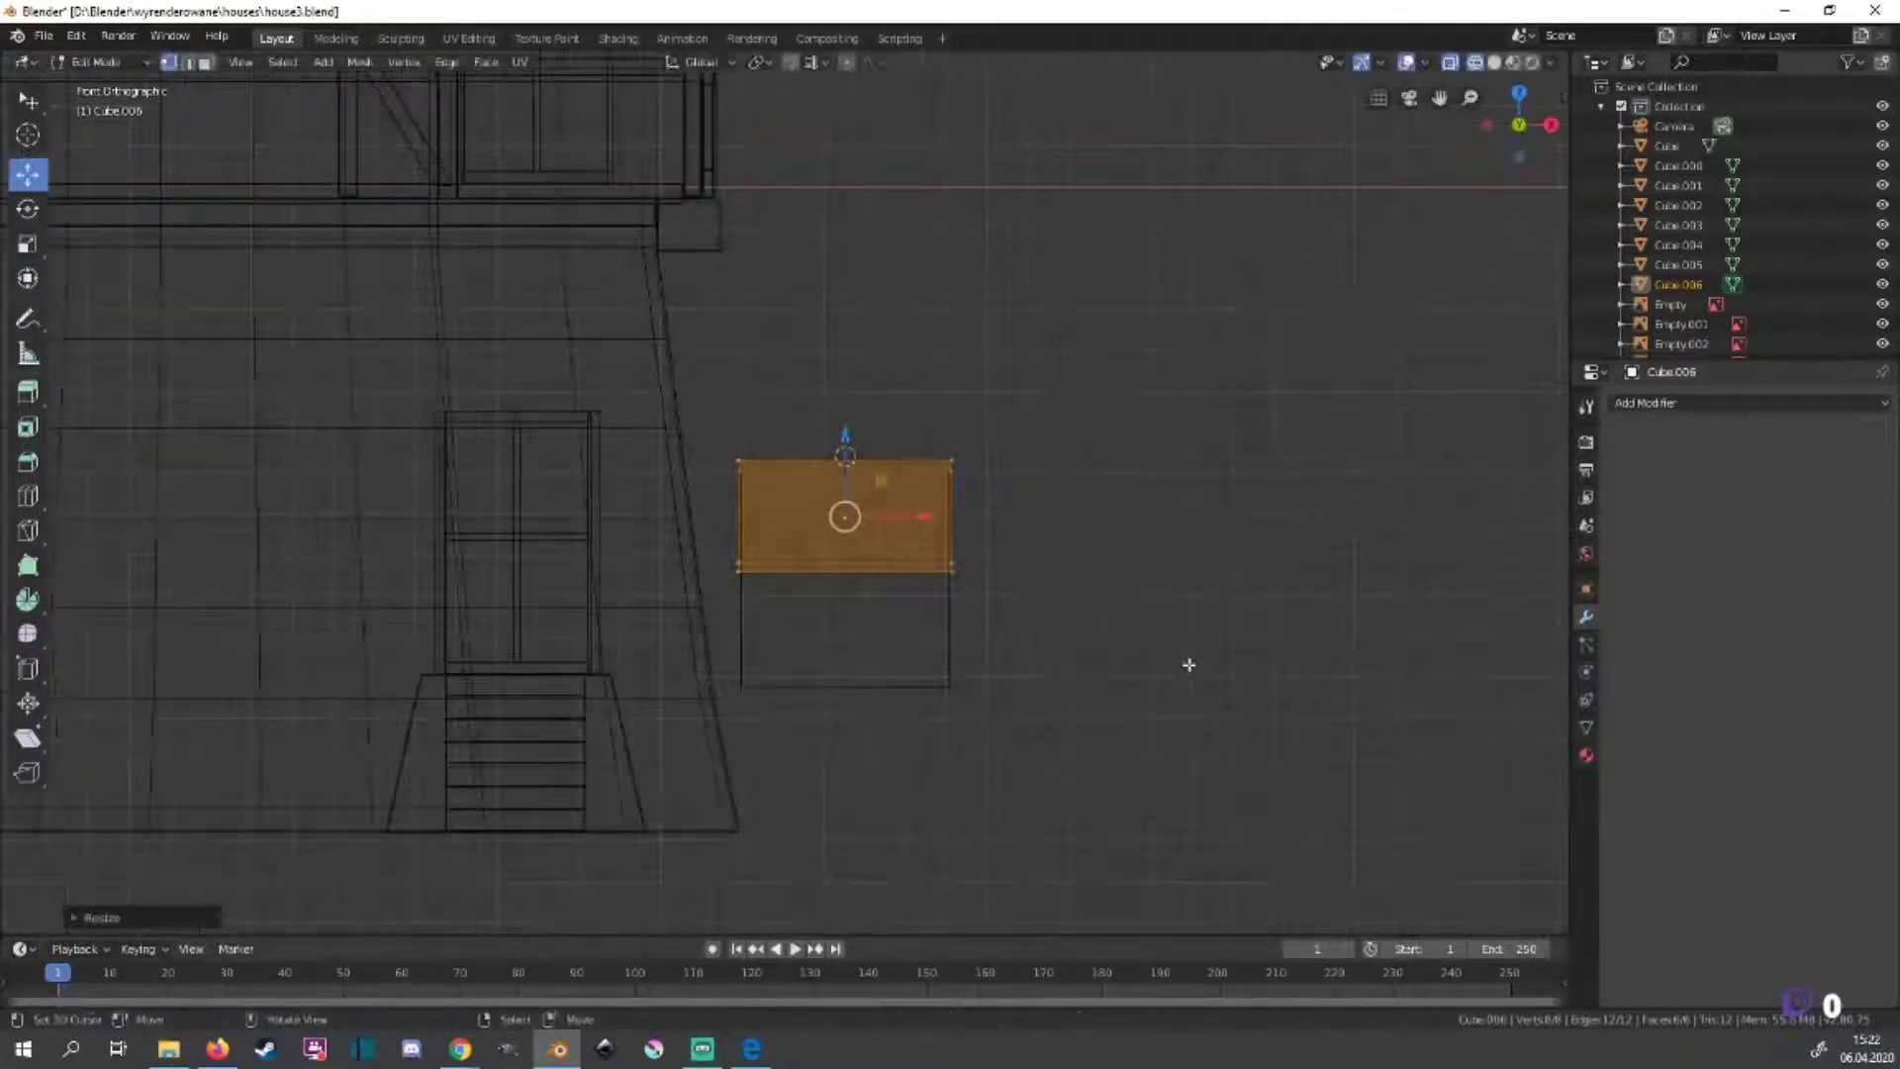
key("Tab")
Select the stairs object, leaving the plank deselected.
left_click(946, 661, "shift")
key("Tab")
key("Tab")
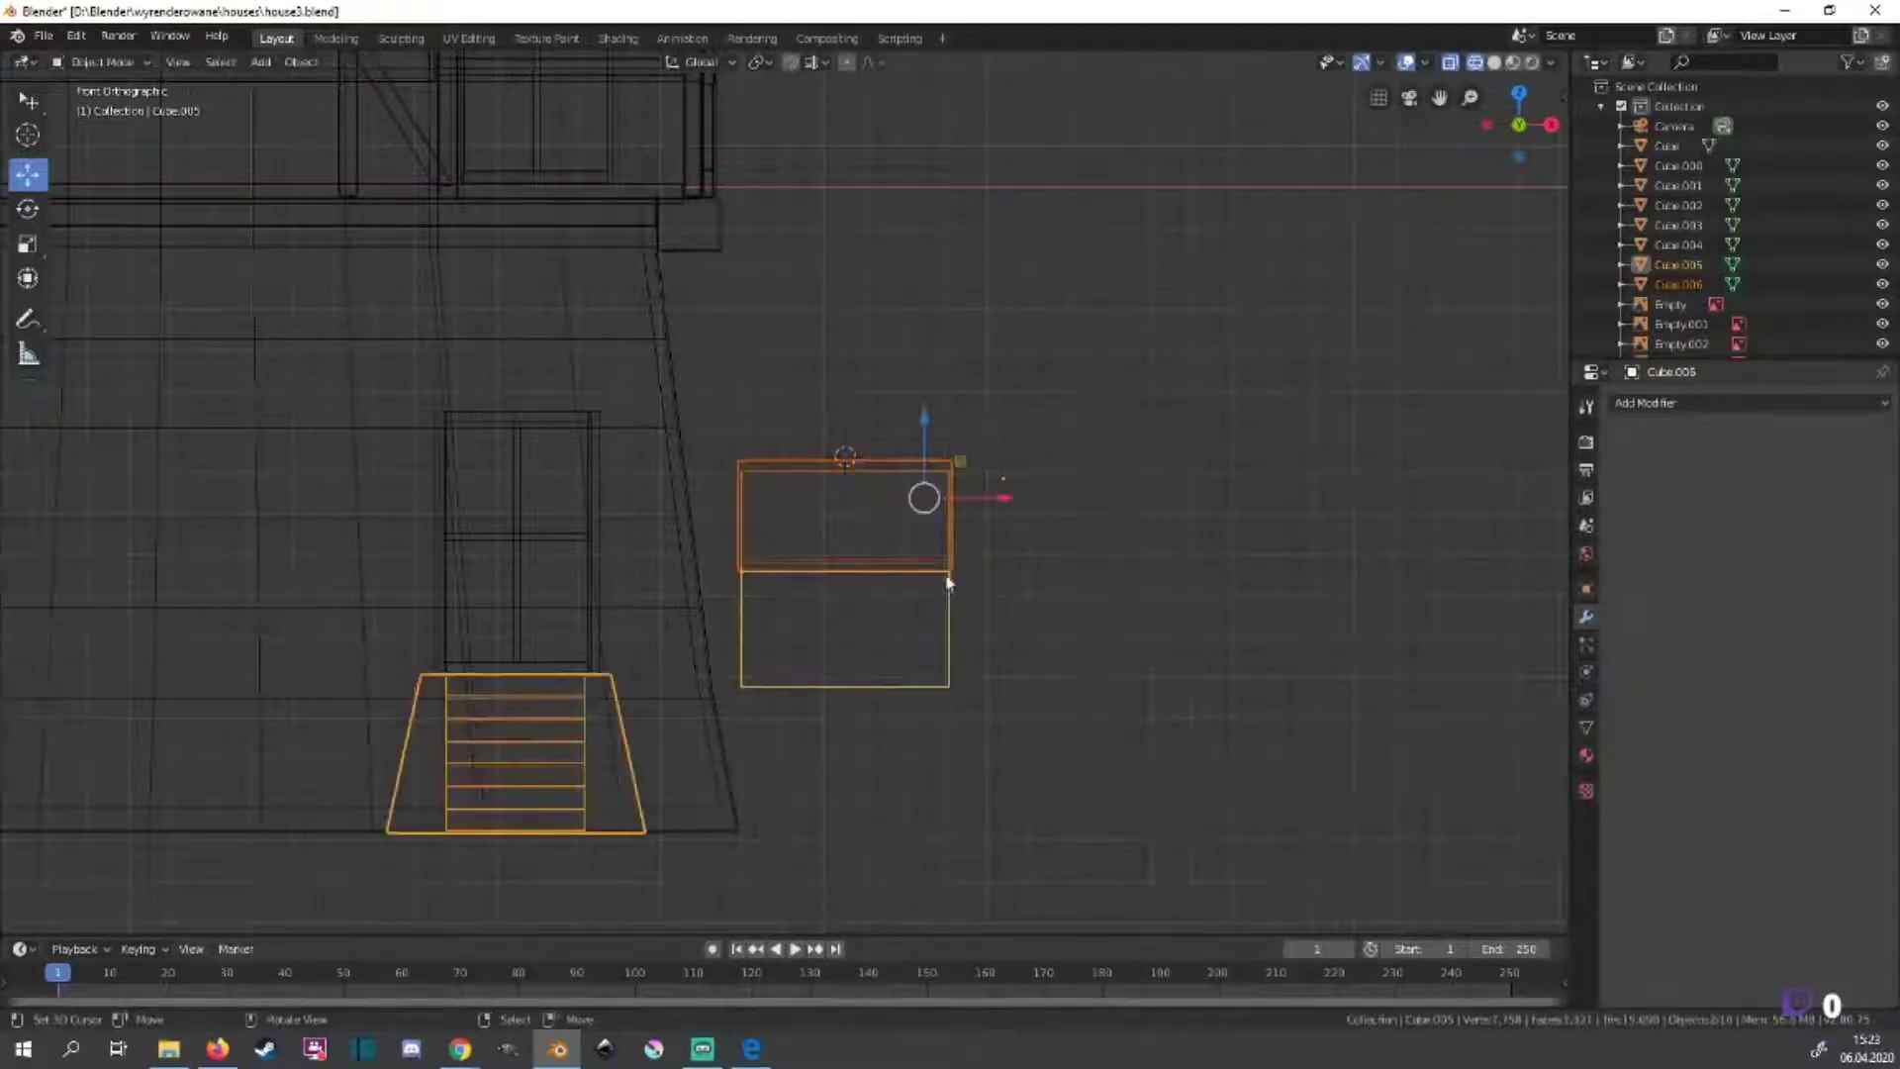
key("g")
key("Escape")
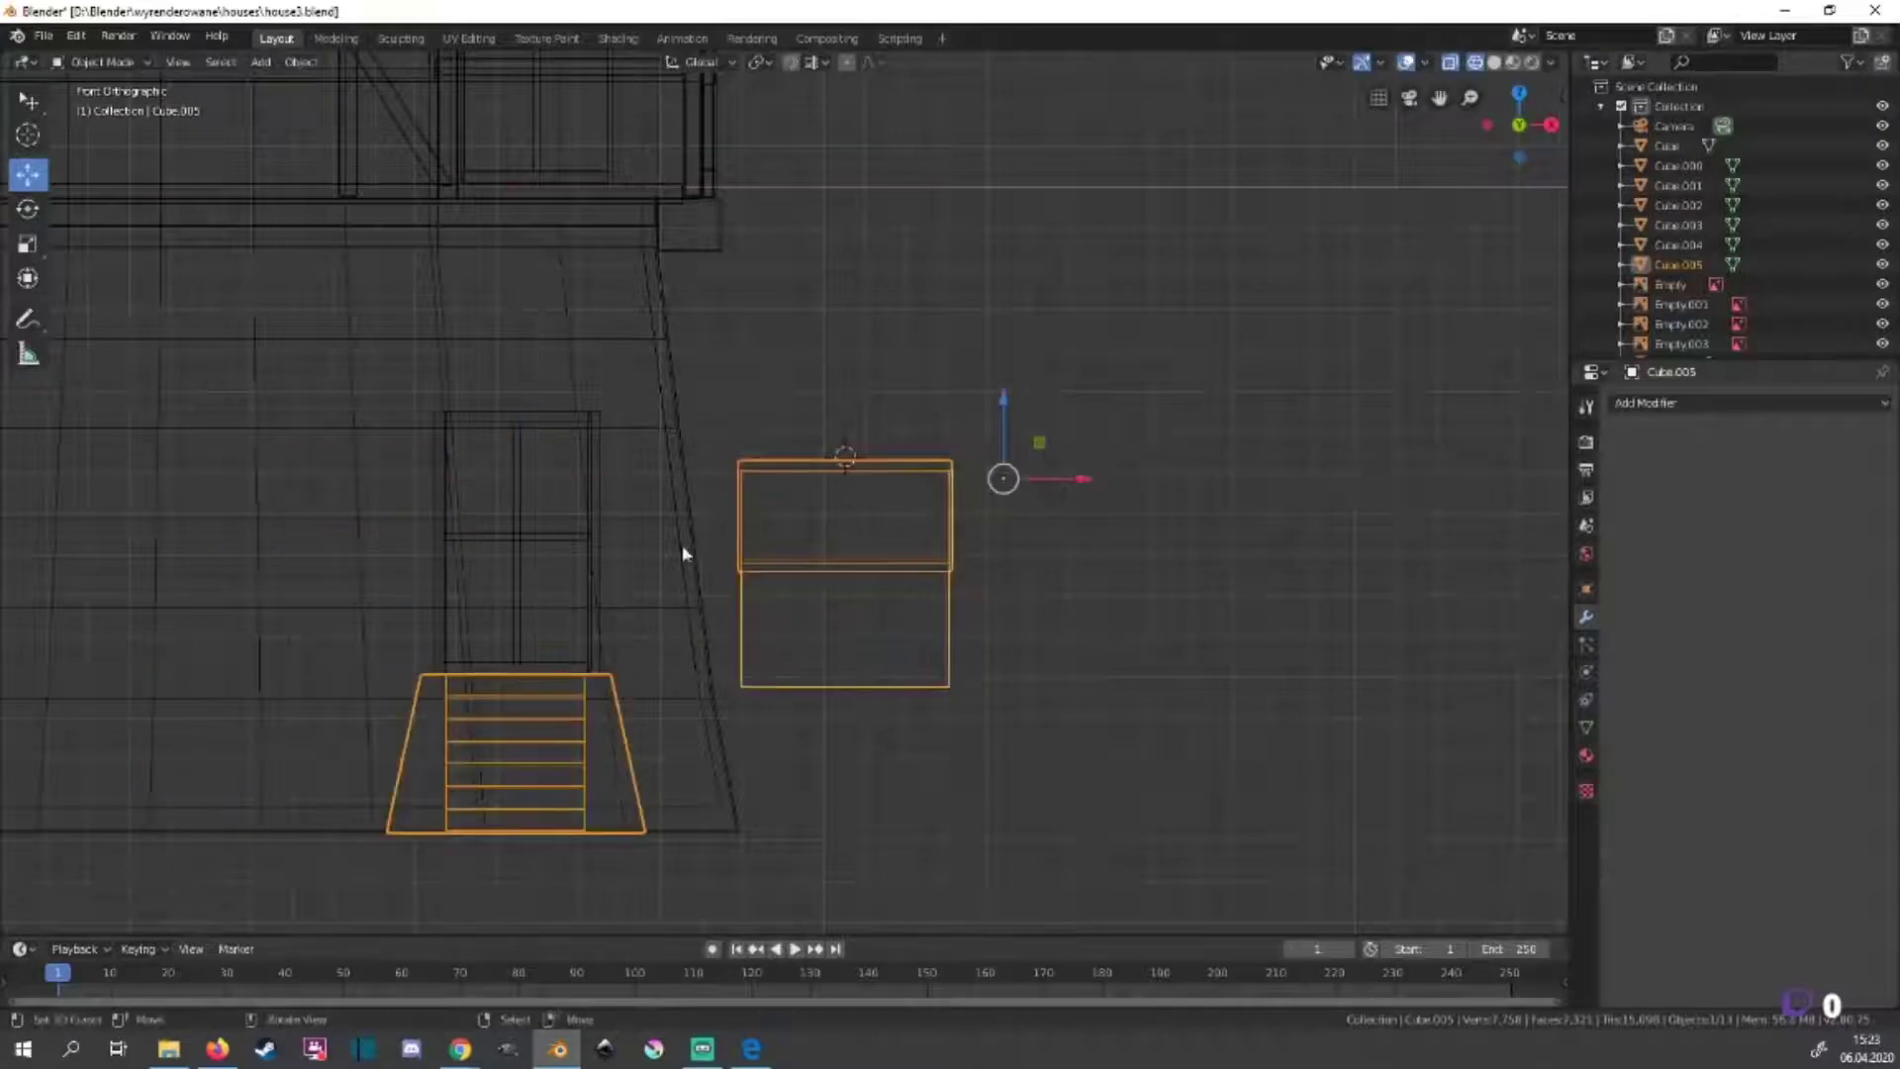
left_click(950, 518)
Box-select the block on the house front and move it, then shift it vertically along Z.
key("Tab")
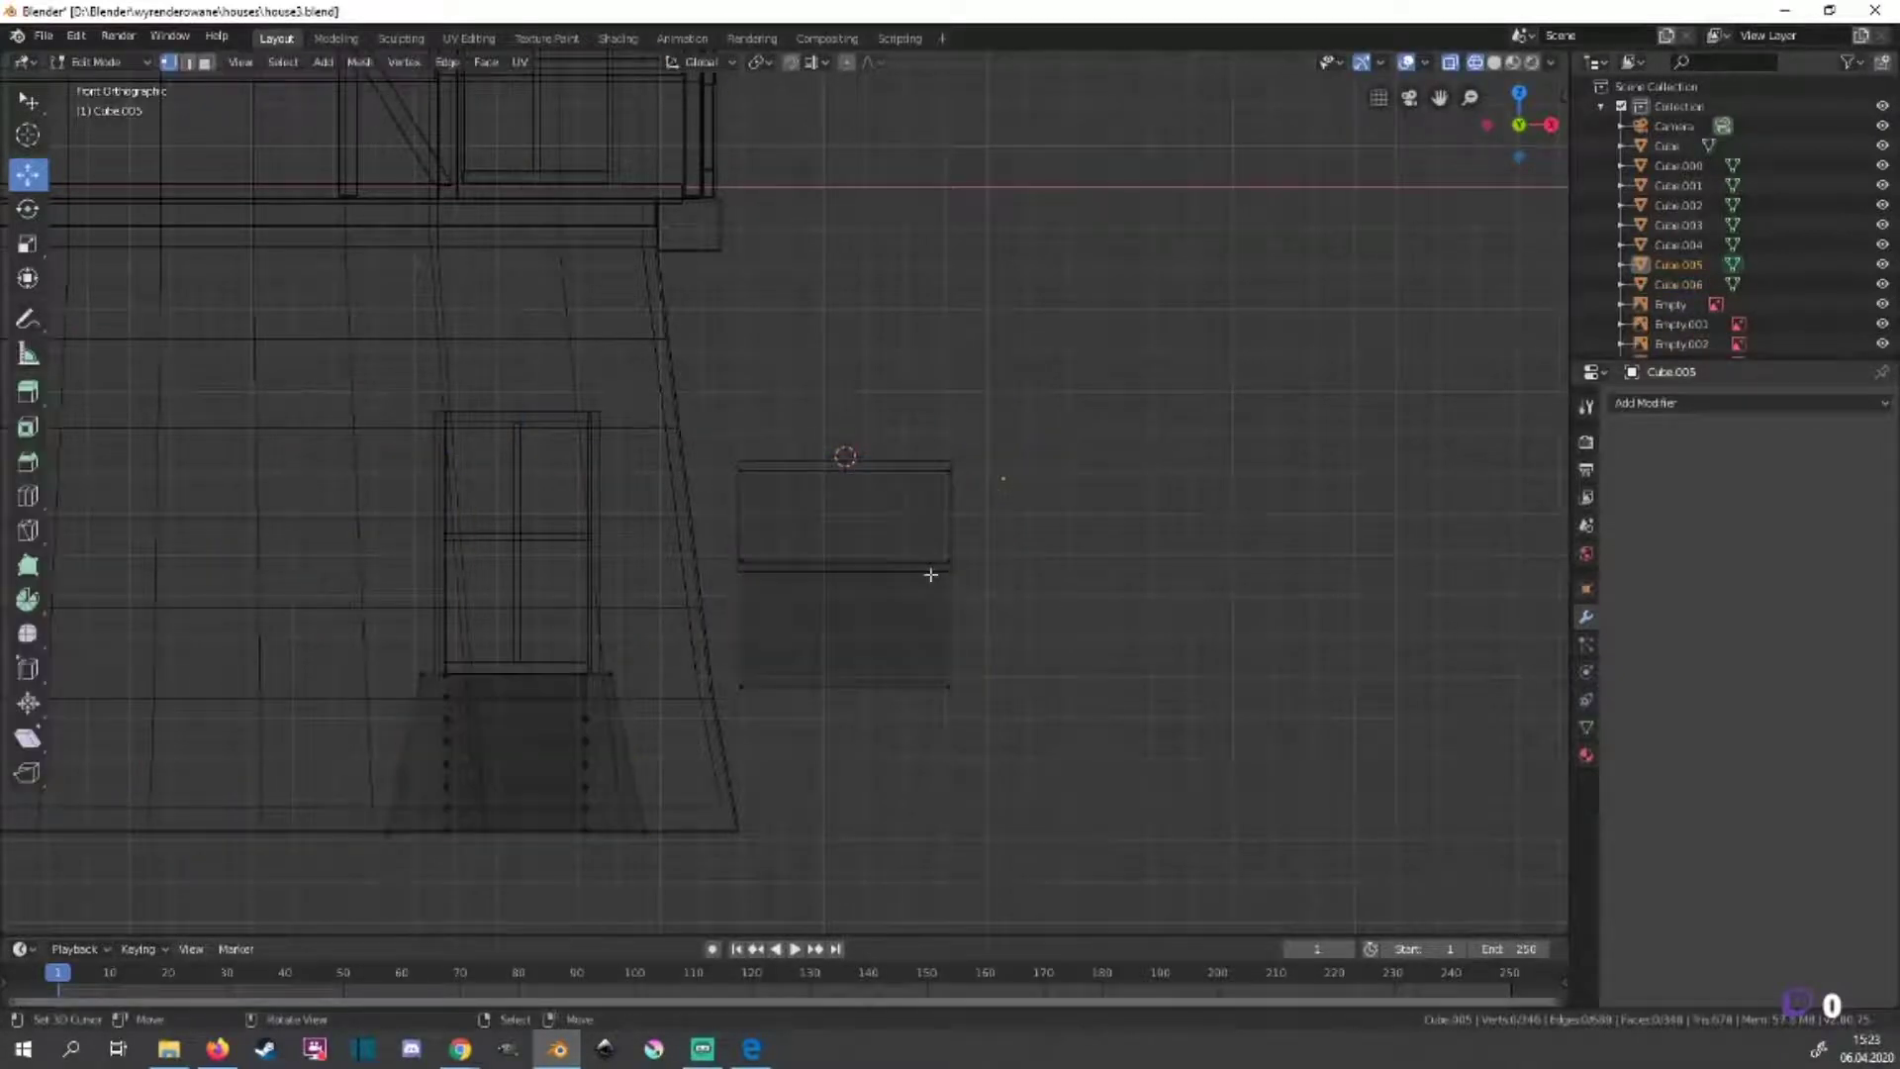
key("b")
left_click_drag(717, 432, 964, 693)
key("g")
left_click(287, 579)
middle_click_drag(287, 579, 730, 606, "shift")
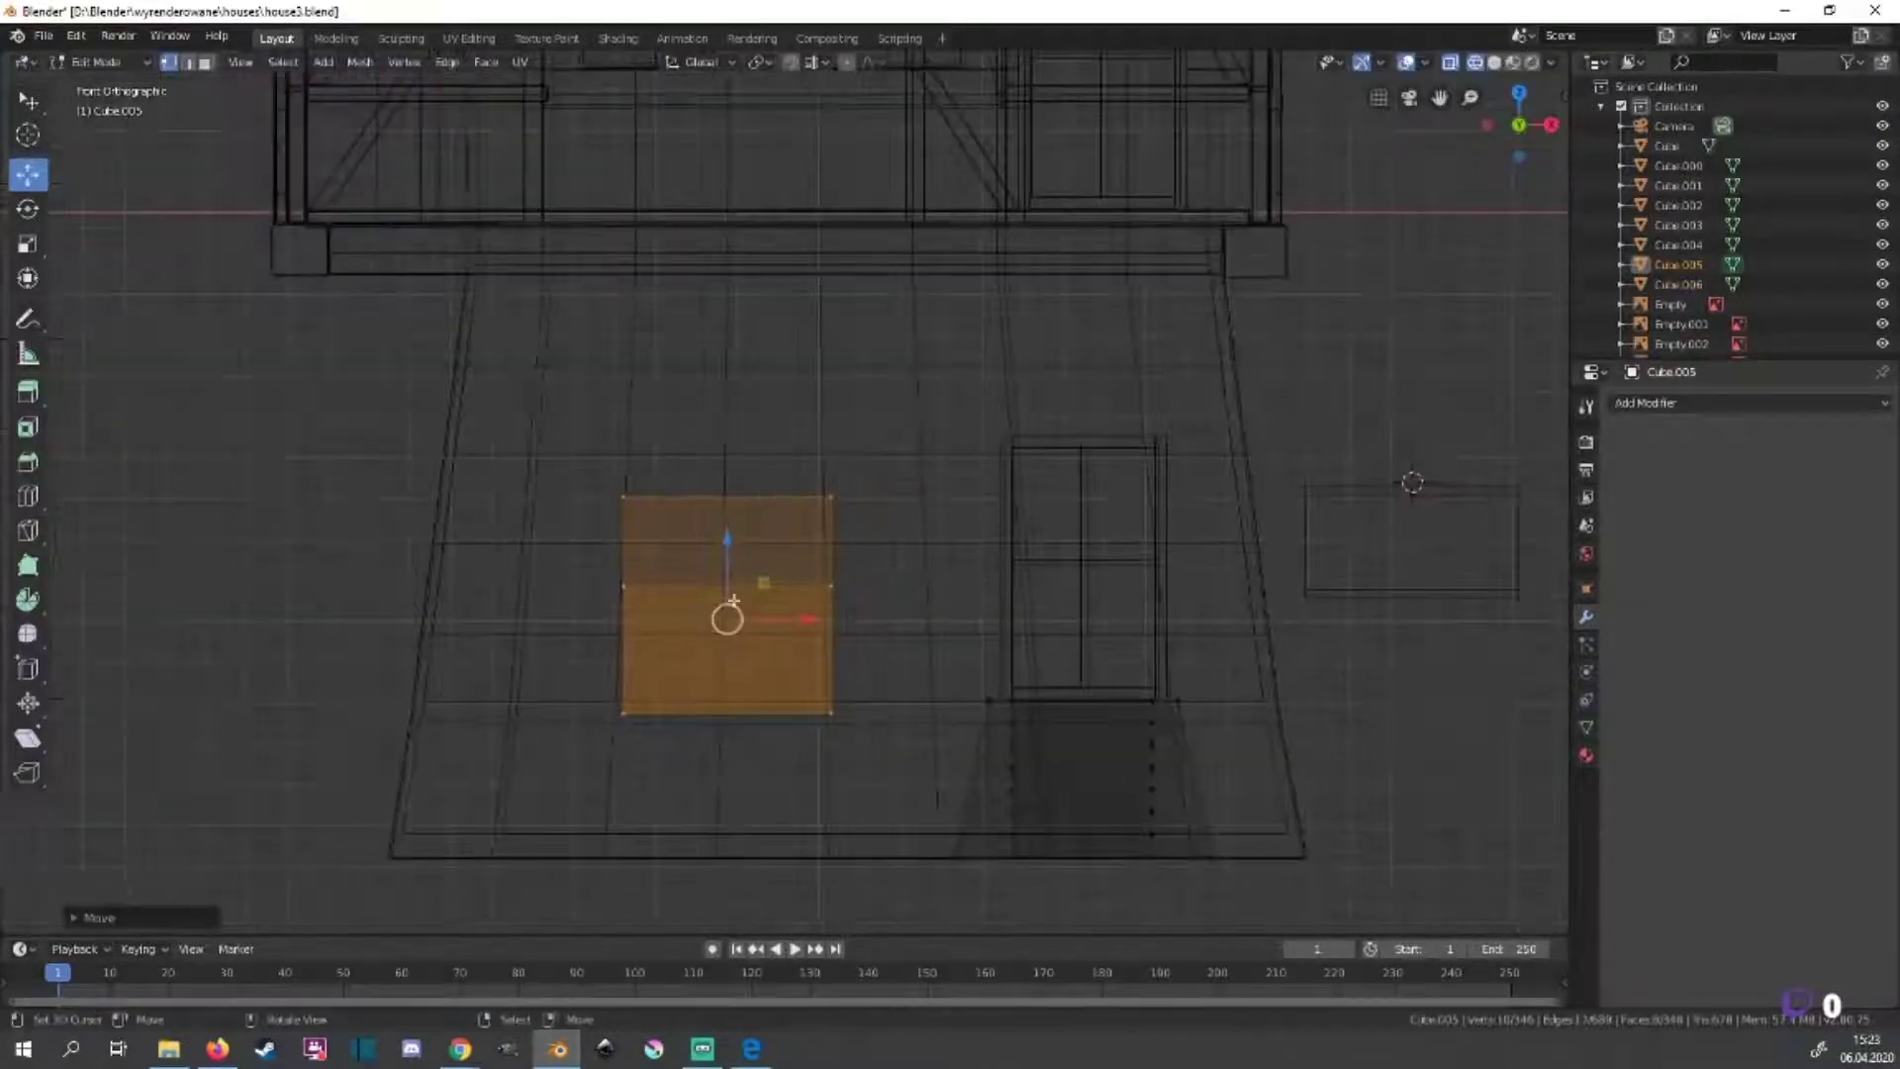
key("g")
key("z")
left_click(728, 706)
Return to solid shading and object mode, and move the block onto the house front.
key("shift+z")
mouse_move(742, 679)
middle_mouse_down()
mouse_move(861, 743)
mouse_move(1193, 712)
middle_mouse_up()
key("KP_1")
scroll(1292, 550, "up", 2)
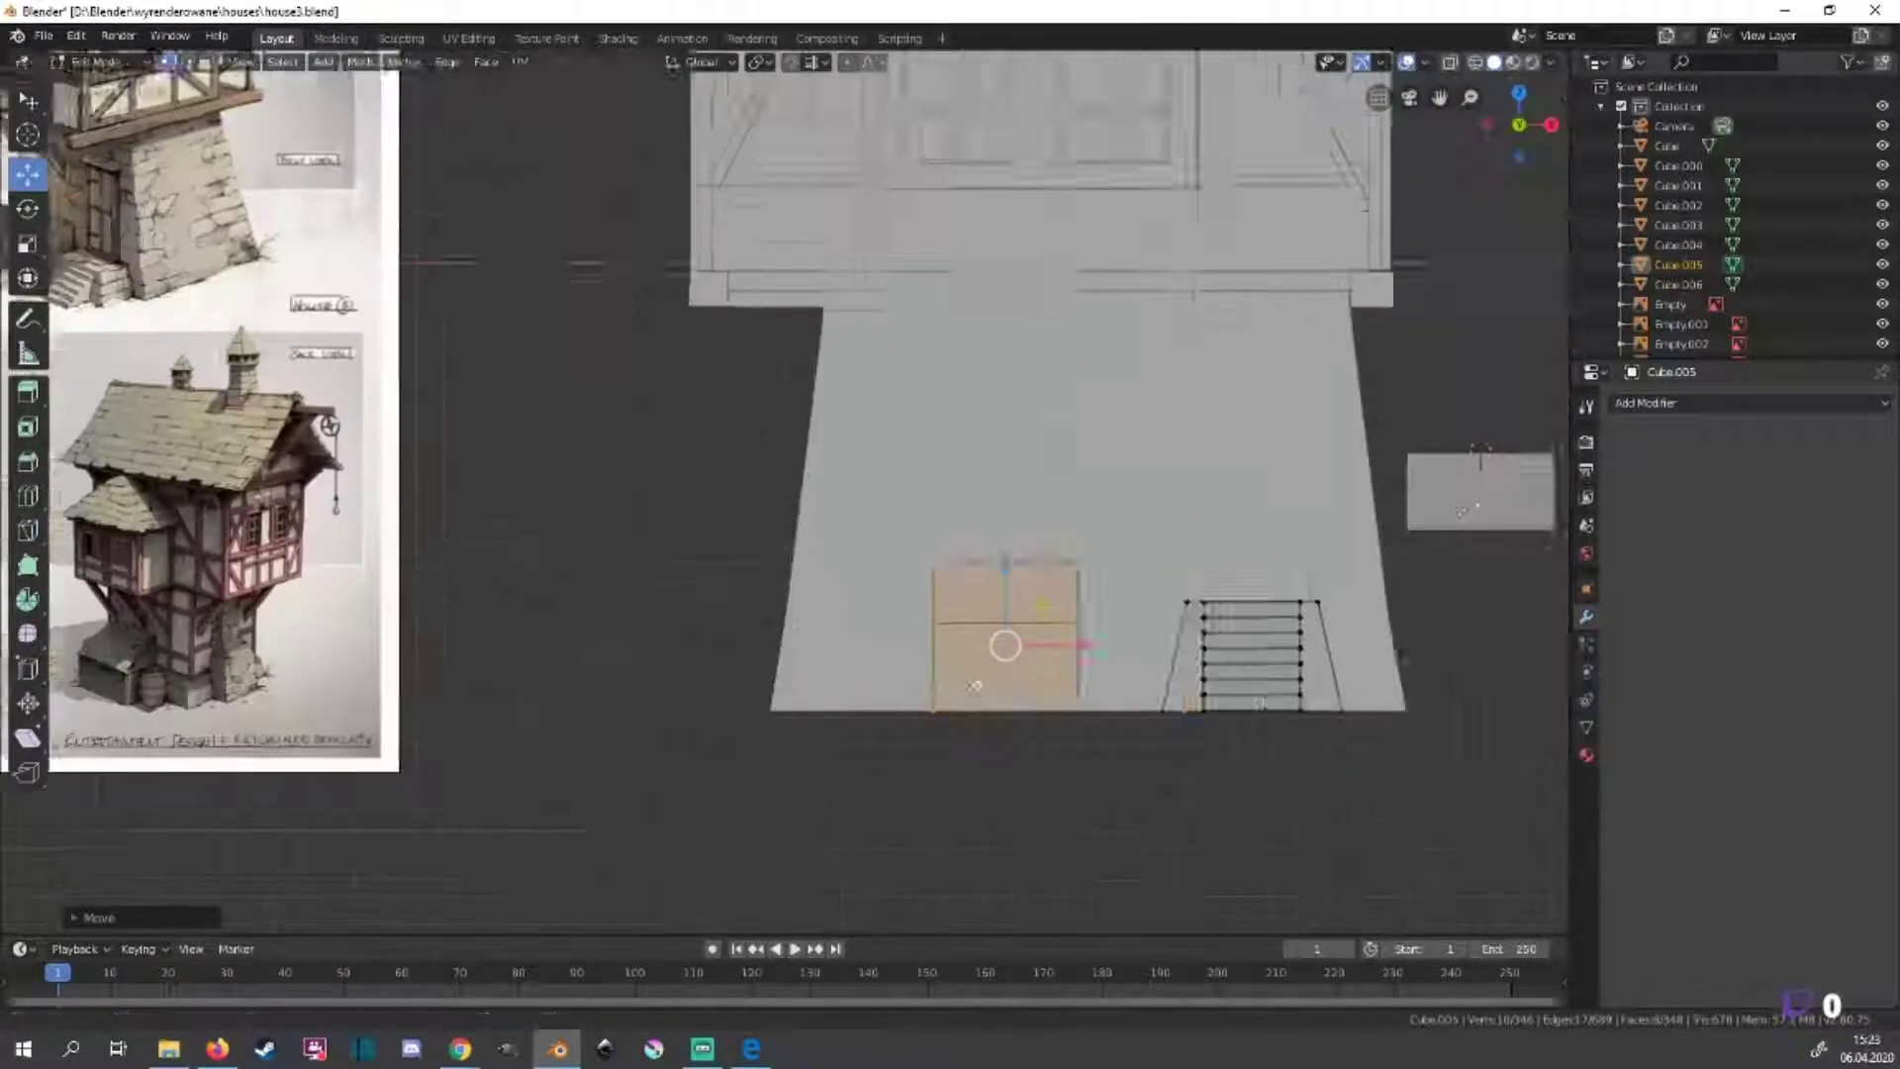
key("Tab")
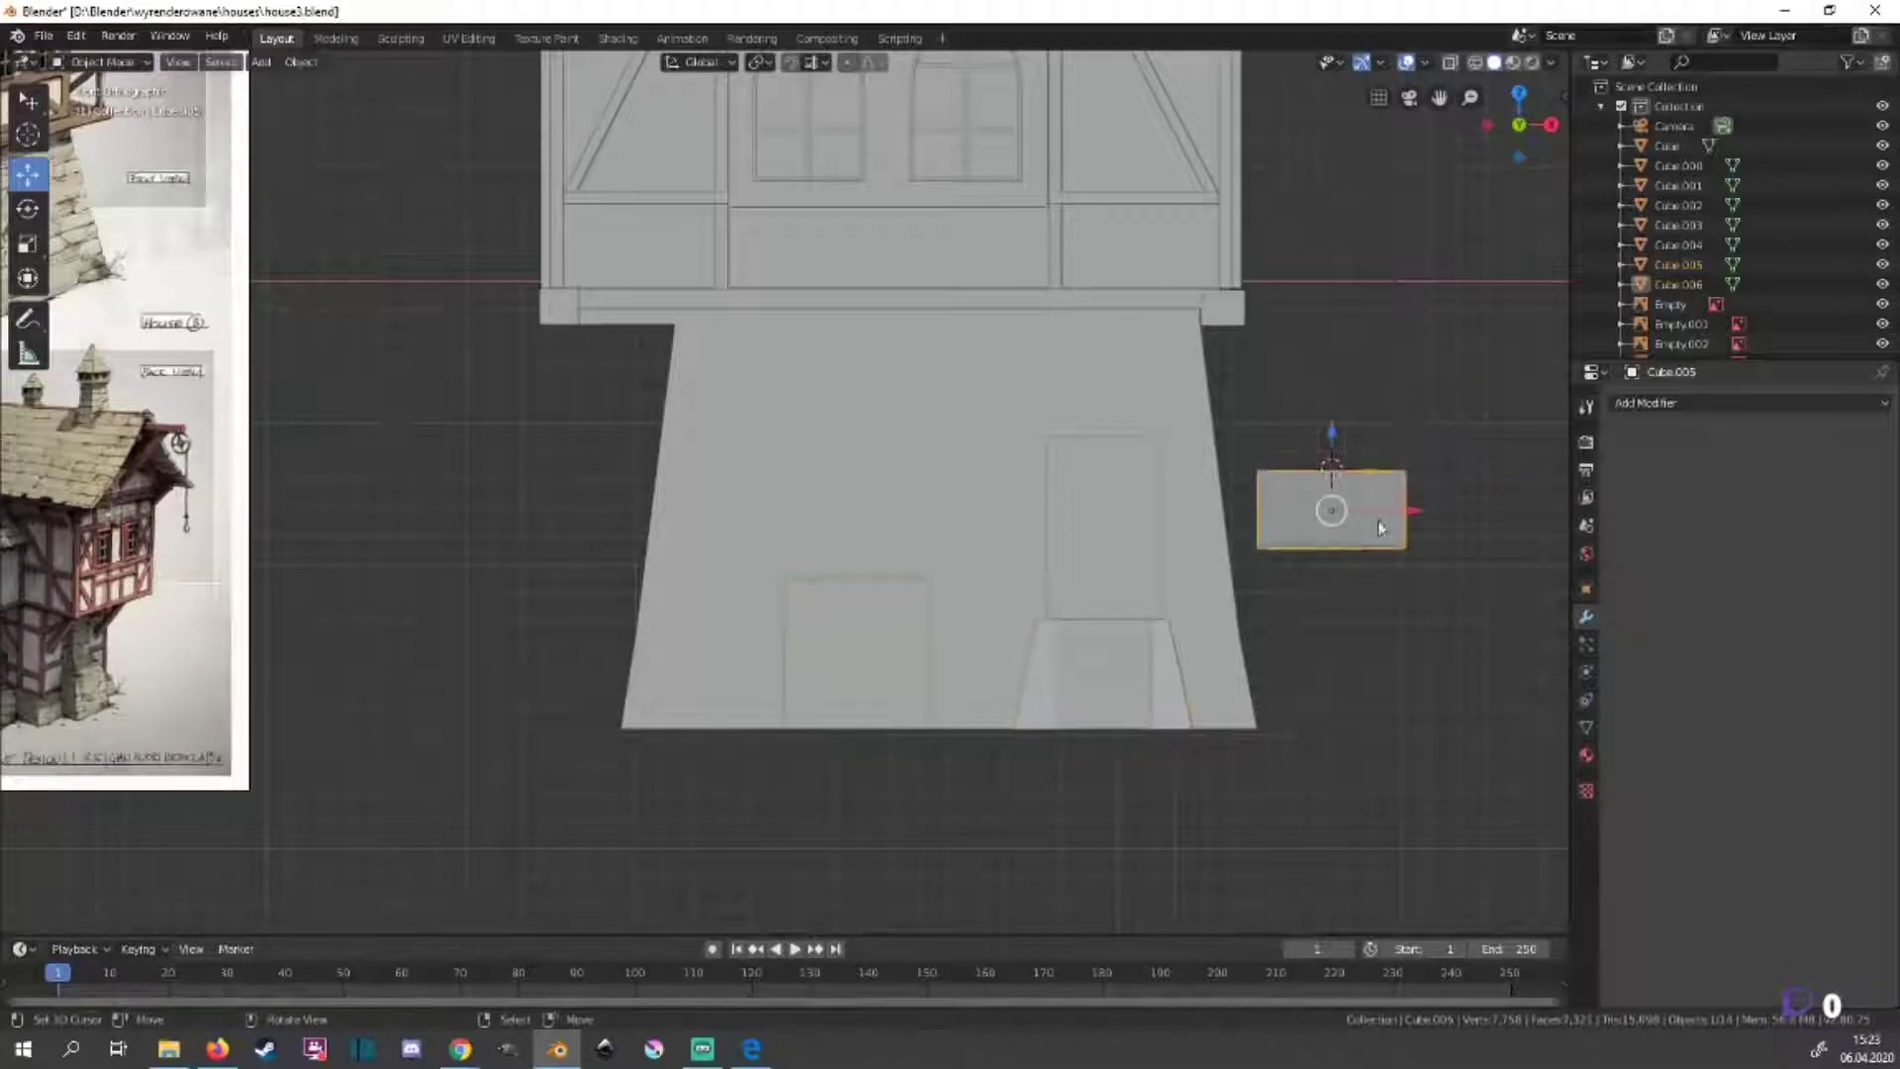
left_click_drag(1381, 527, 903, 539)
Loop-cut the house block under the plank and separate its wall faces into a new object.
key("KP_3")
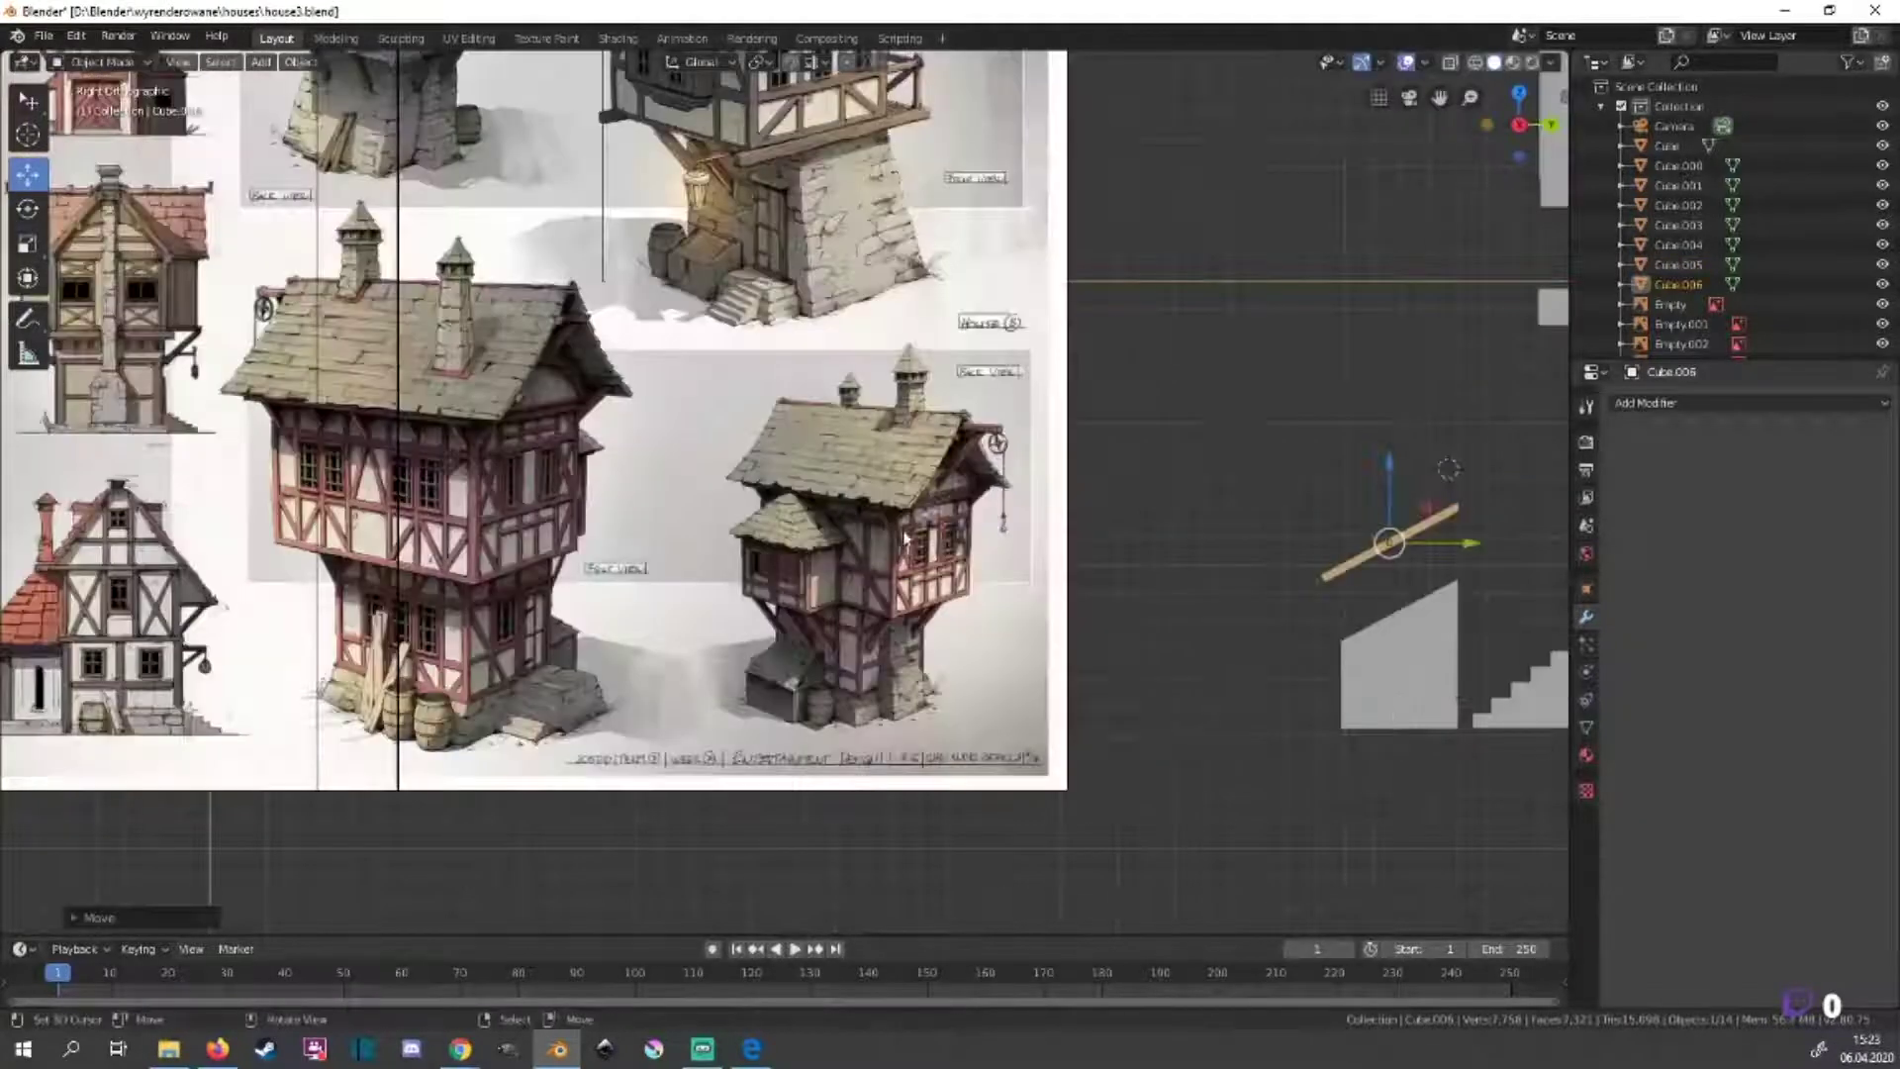
scroll(1202, 568, "up", 2)
scroll(1148, 512, "up", 4)
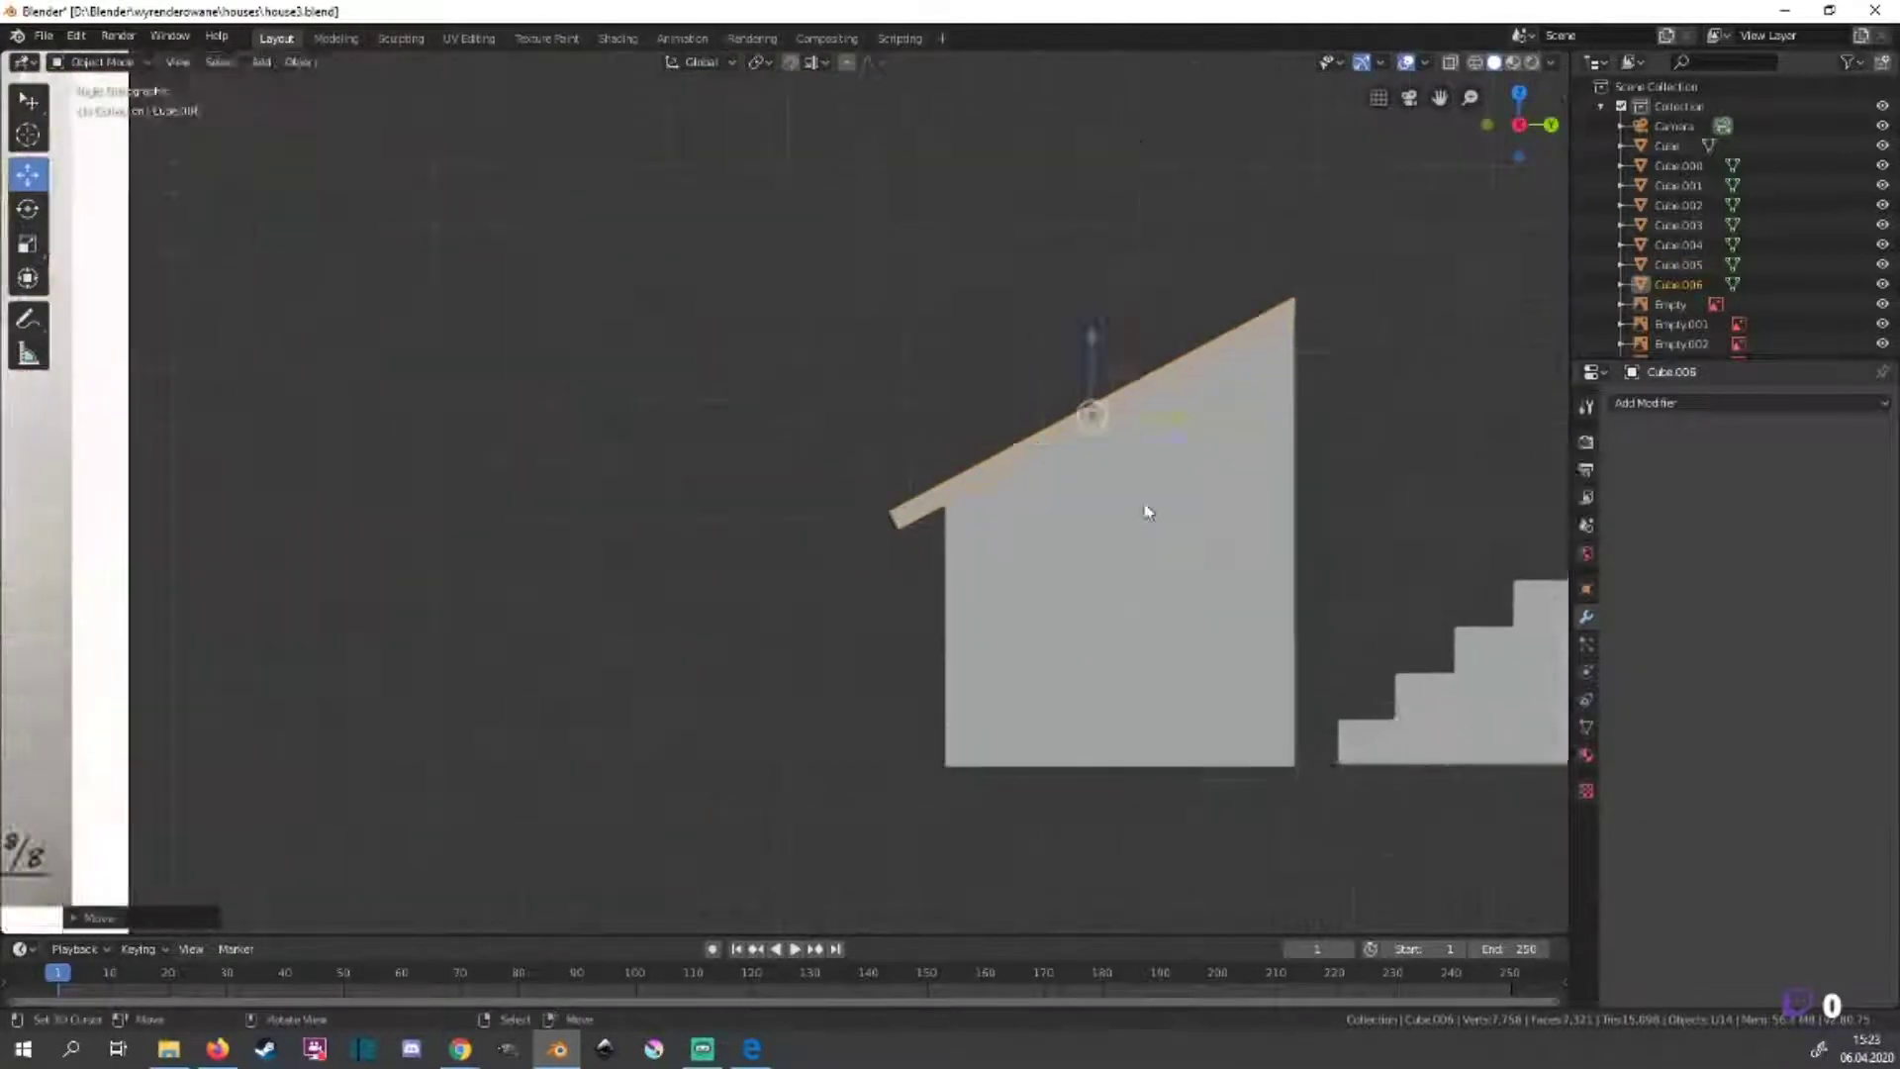
left_click(1199, 485)
key("Tab")
key("ctrl+r")
left_click(1236, 505)
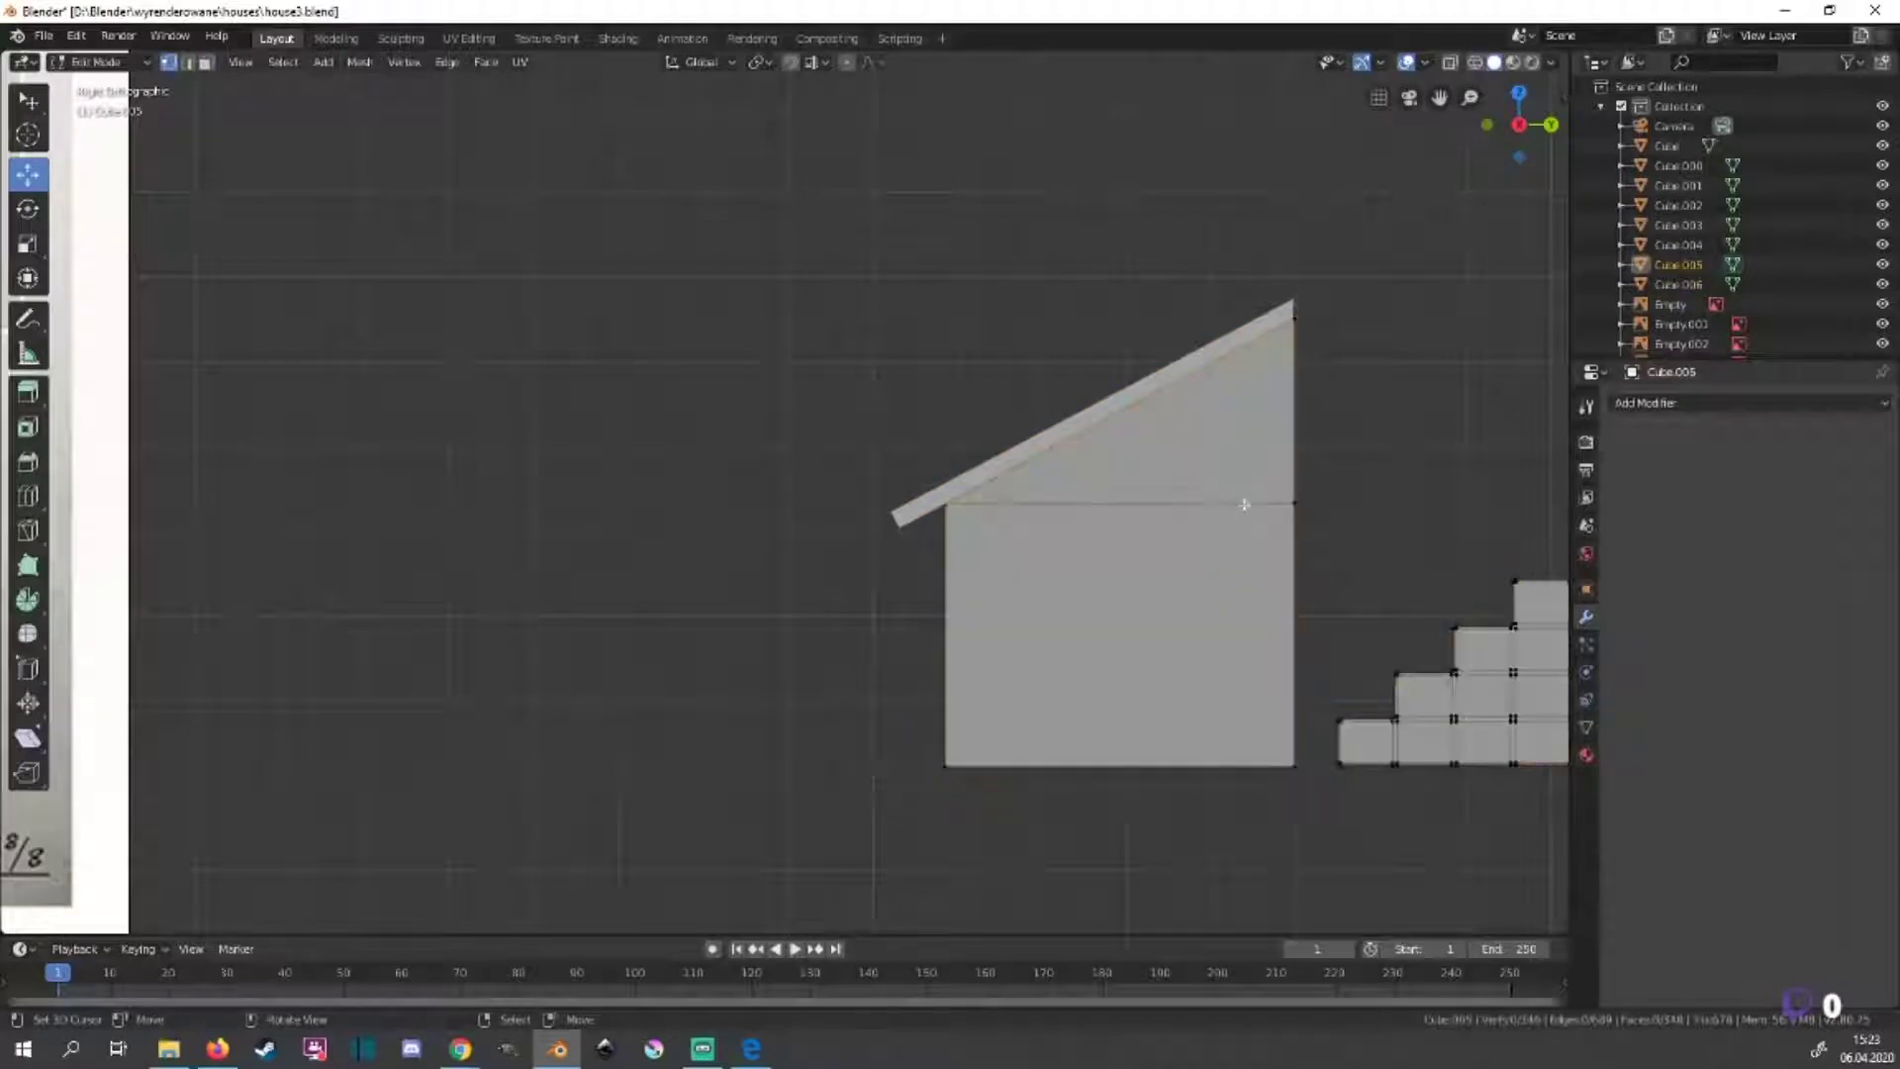
left_click(1118, 623)
left_click(1154, 436, "shift")
key("p")
left_click(1088, 516)
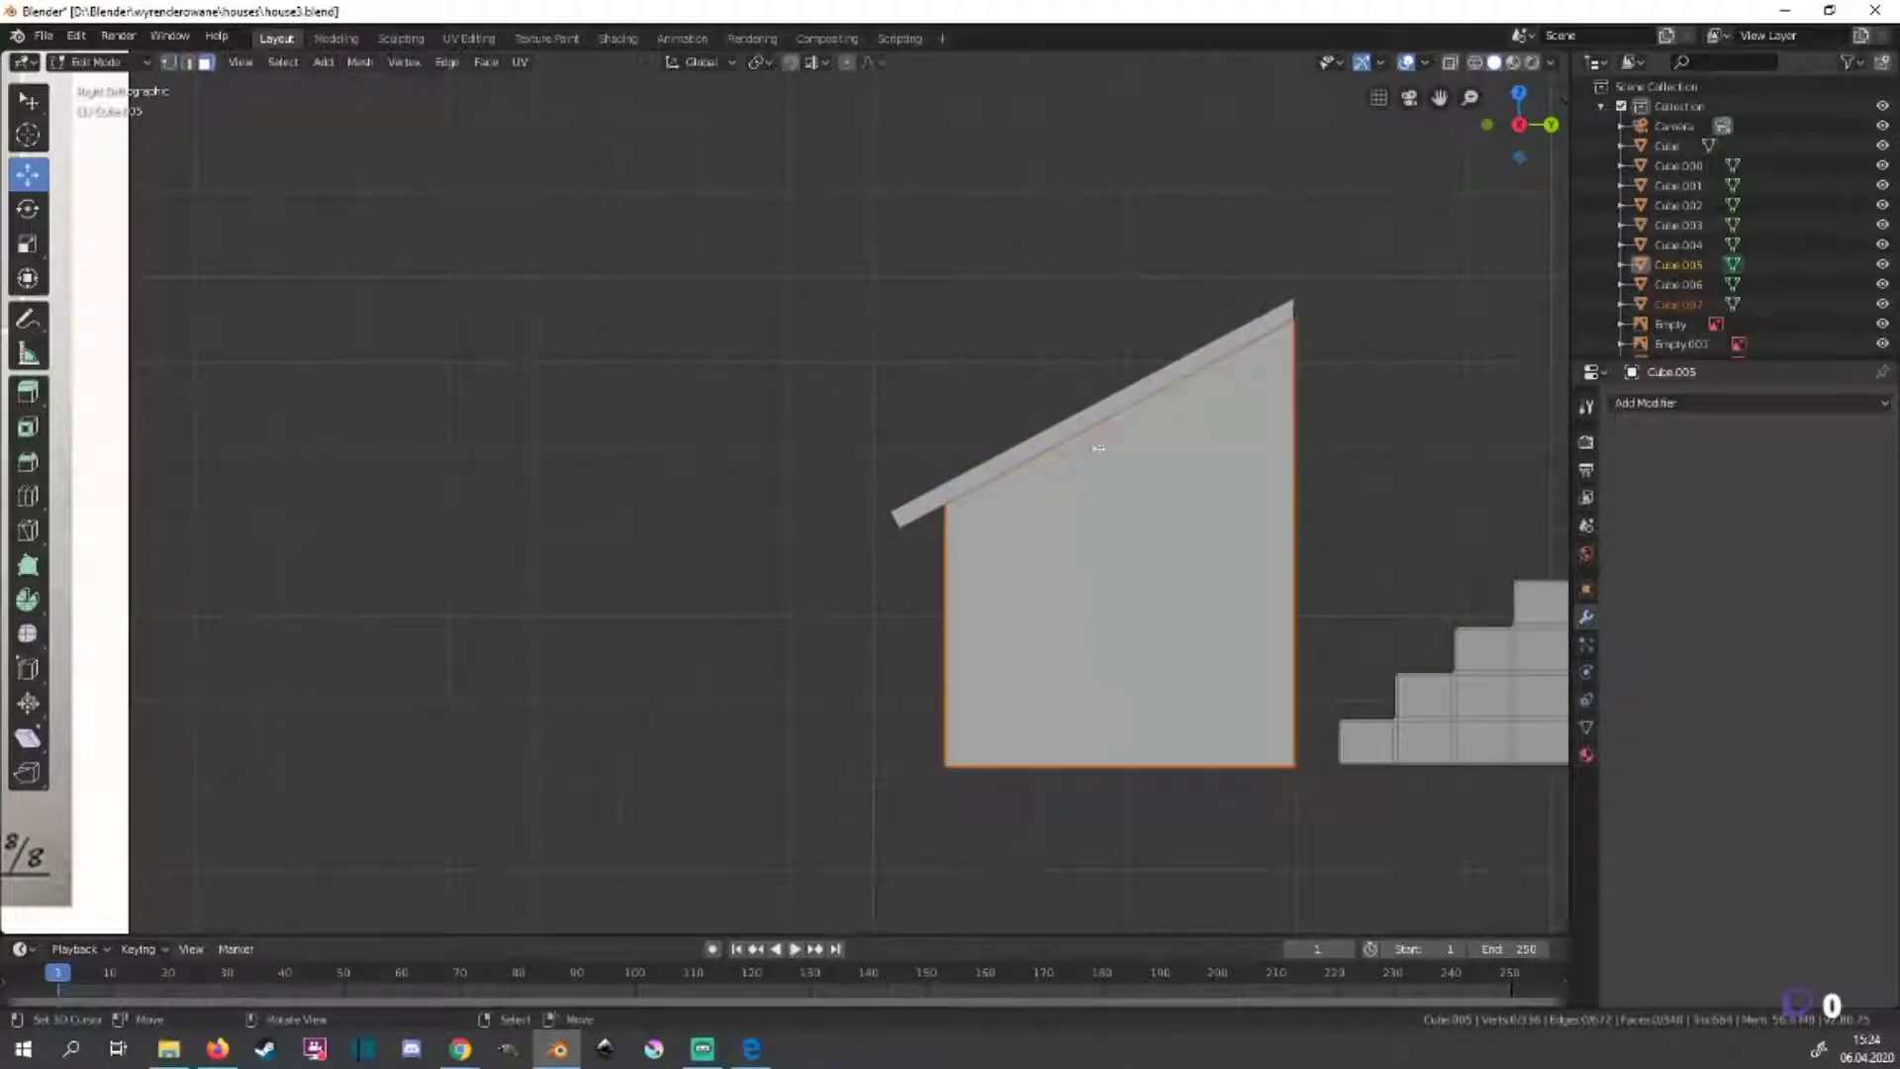
Centre the new object's origin and move it along Y beside the stairs.
key("Tab")
left_click(1115, 516)
middle_click_drag(1124, 535, 1285, 611)
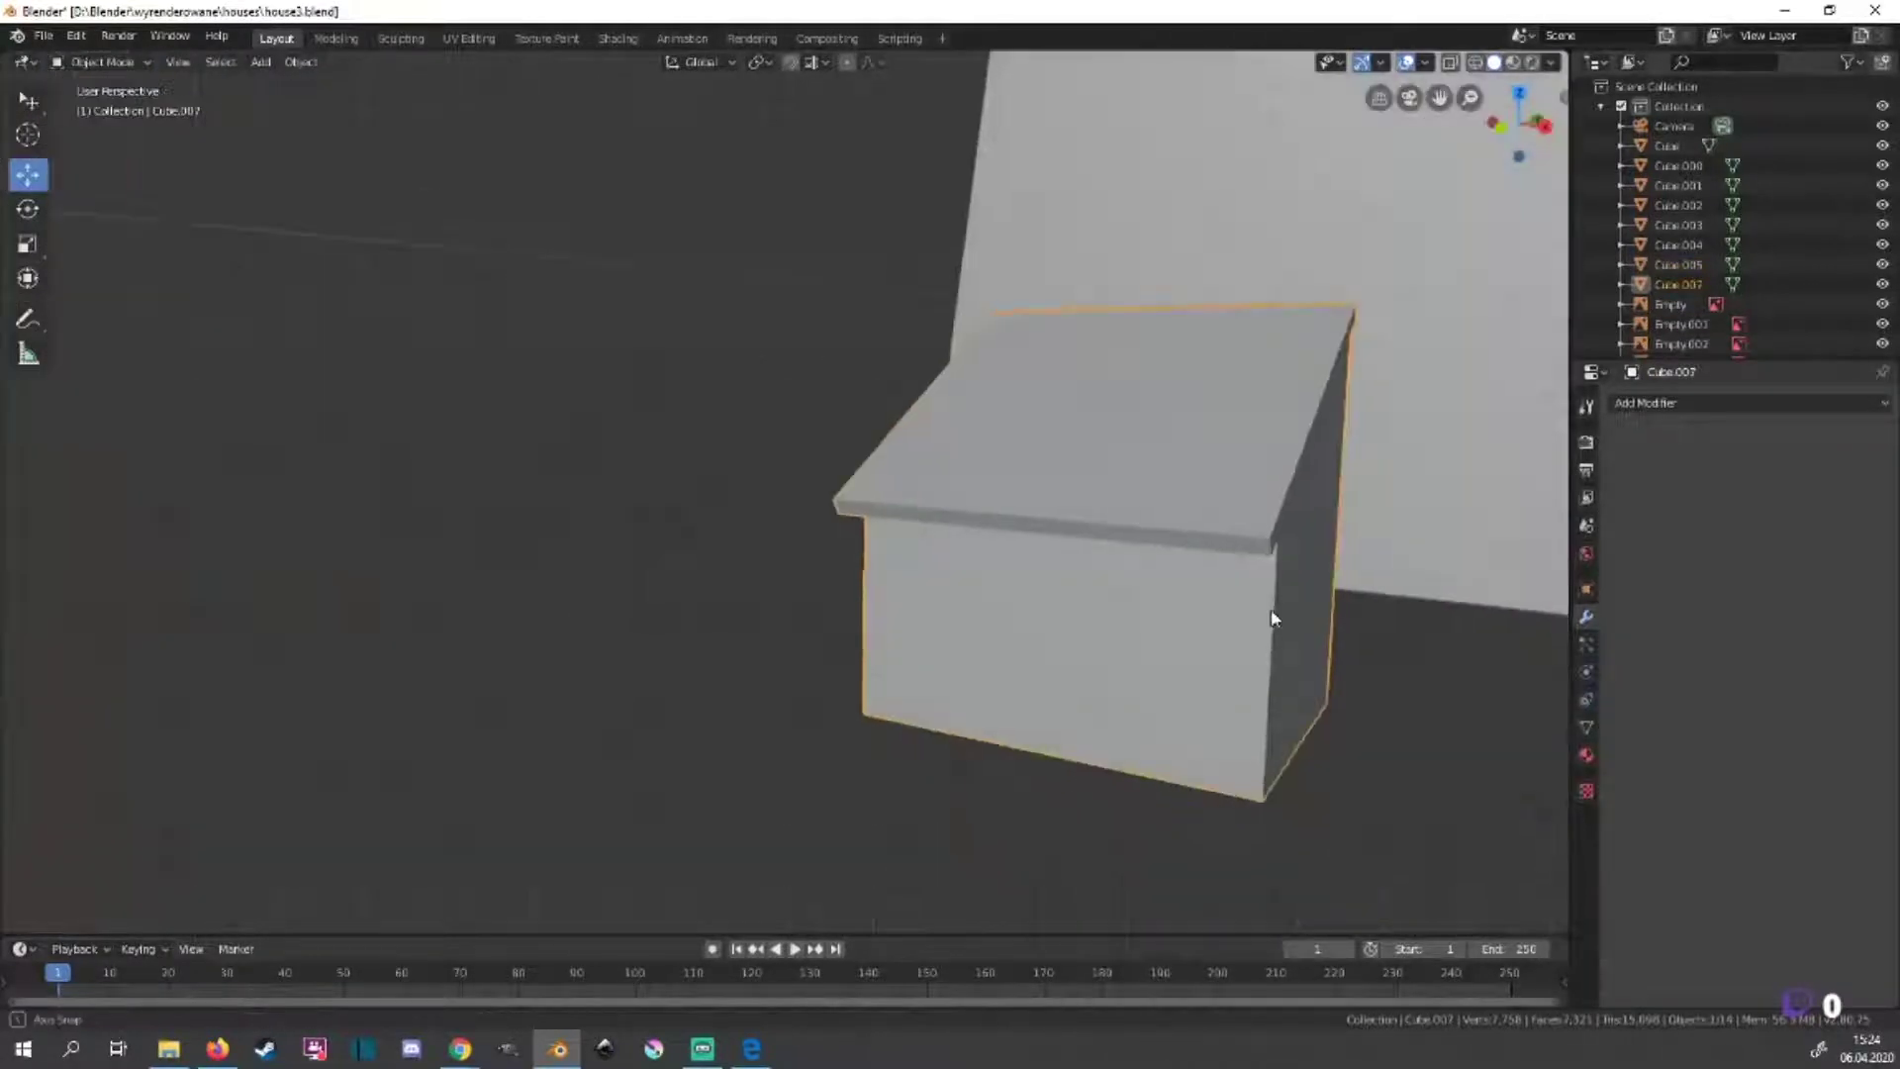
key("KP_3")
right_click(1252, 500)
left_click(1393, 539)
key("g")
key("y")
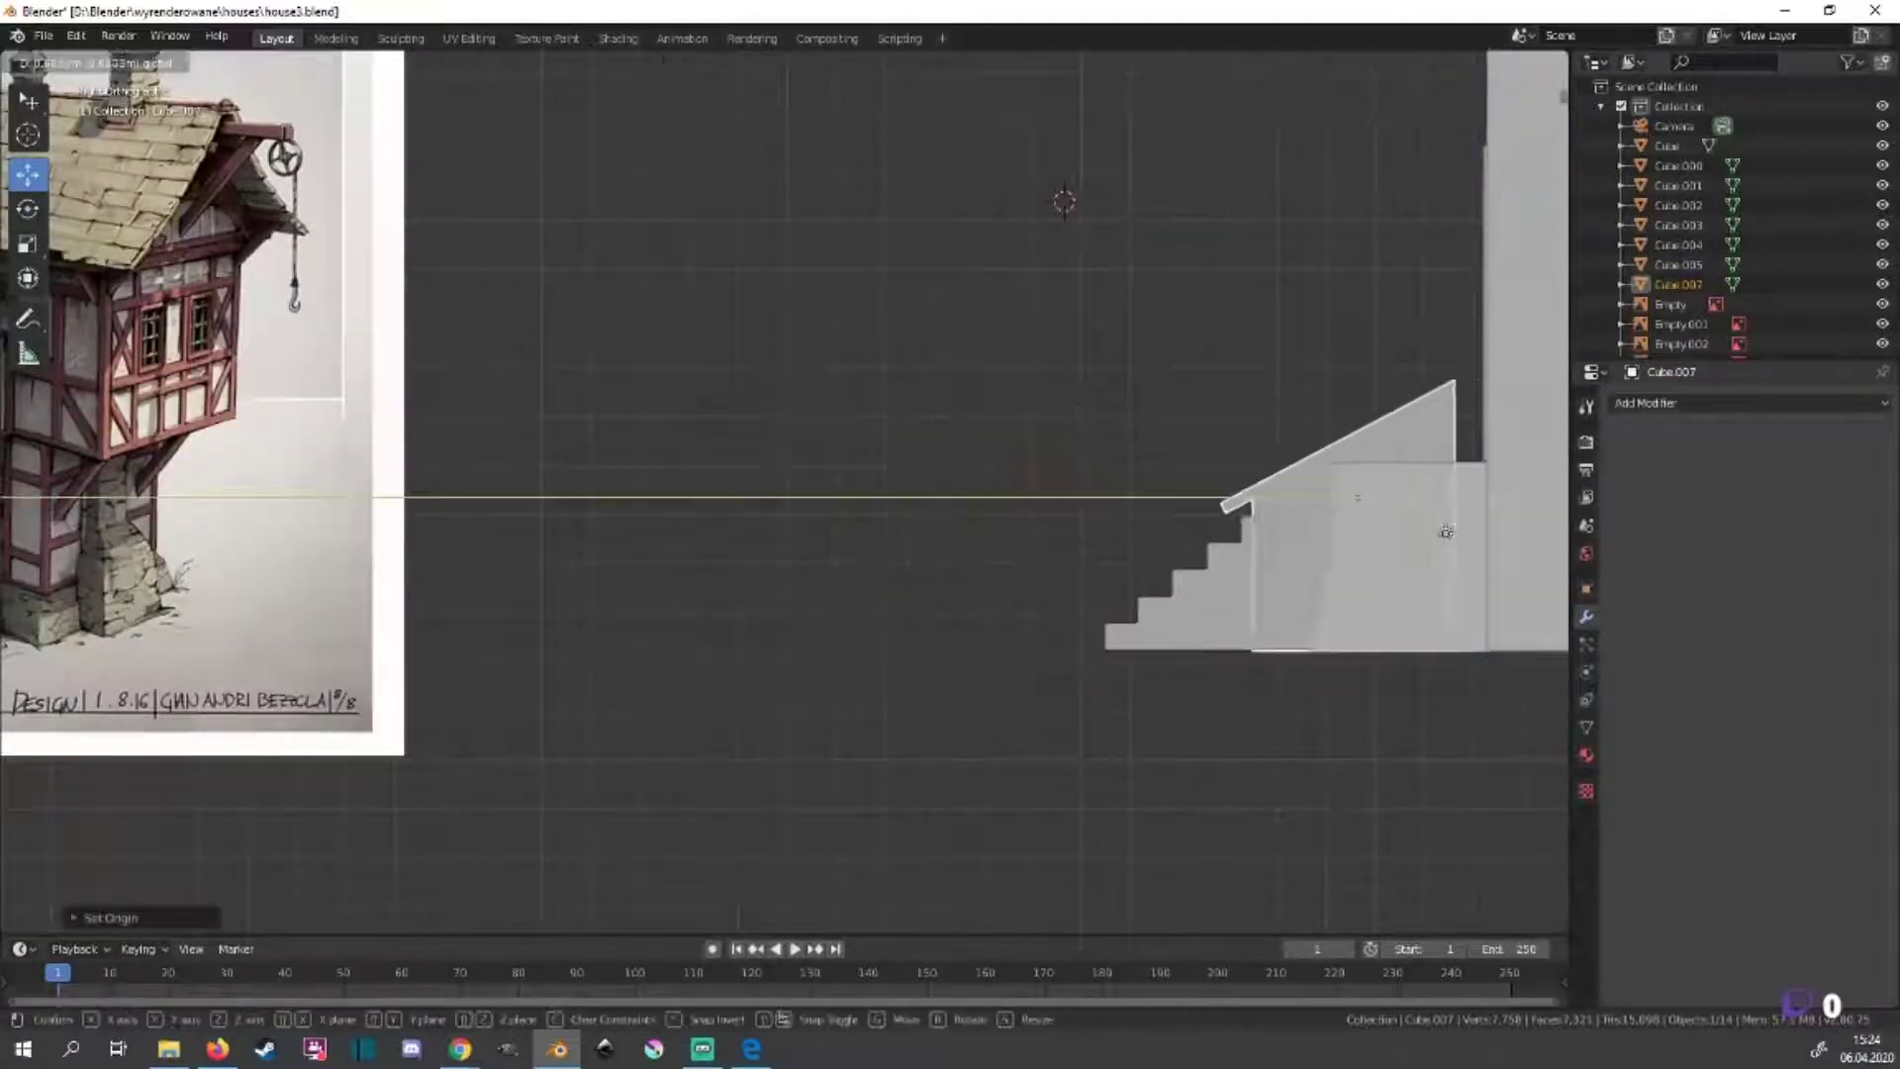
left_click(1386, 496)
mouse_move(1386, 496)
middle_mouse_down()
mouse_move(1024, 686)
mouse_move(900, 441)
mouse_move(508, 772)
middle_mouse_up()
In front view, widen the separated block along X.
key("KP_1")
scroll(922, 547, "down", 2)
key("Tab")
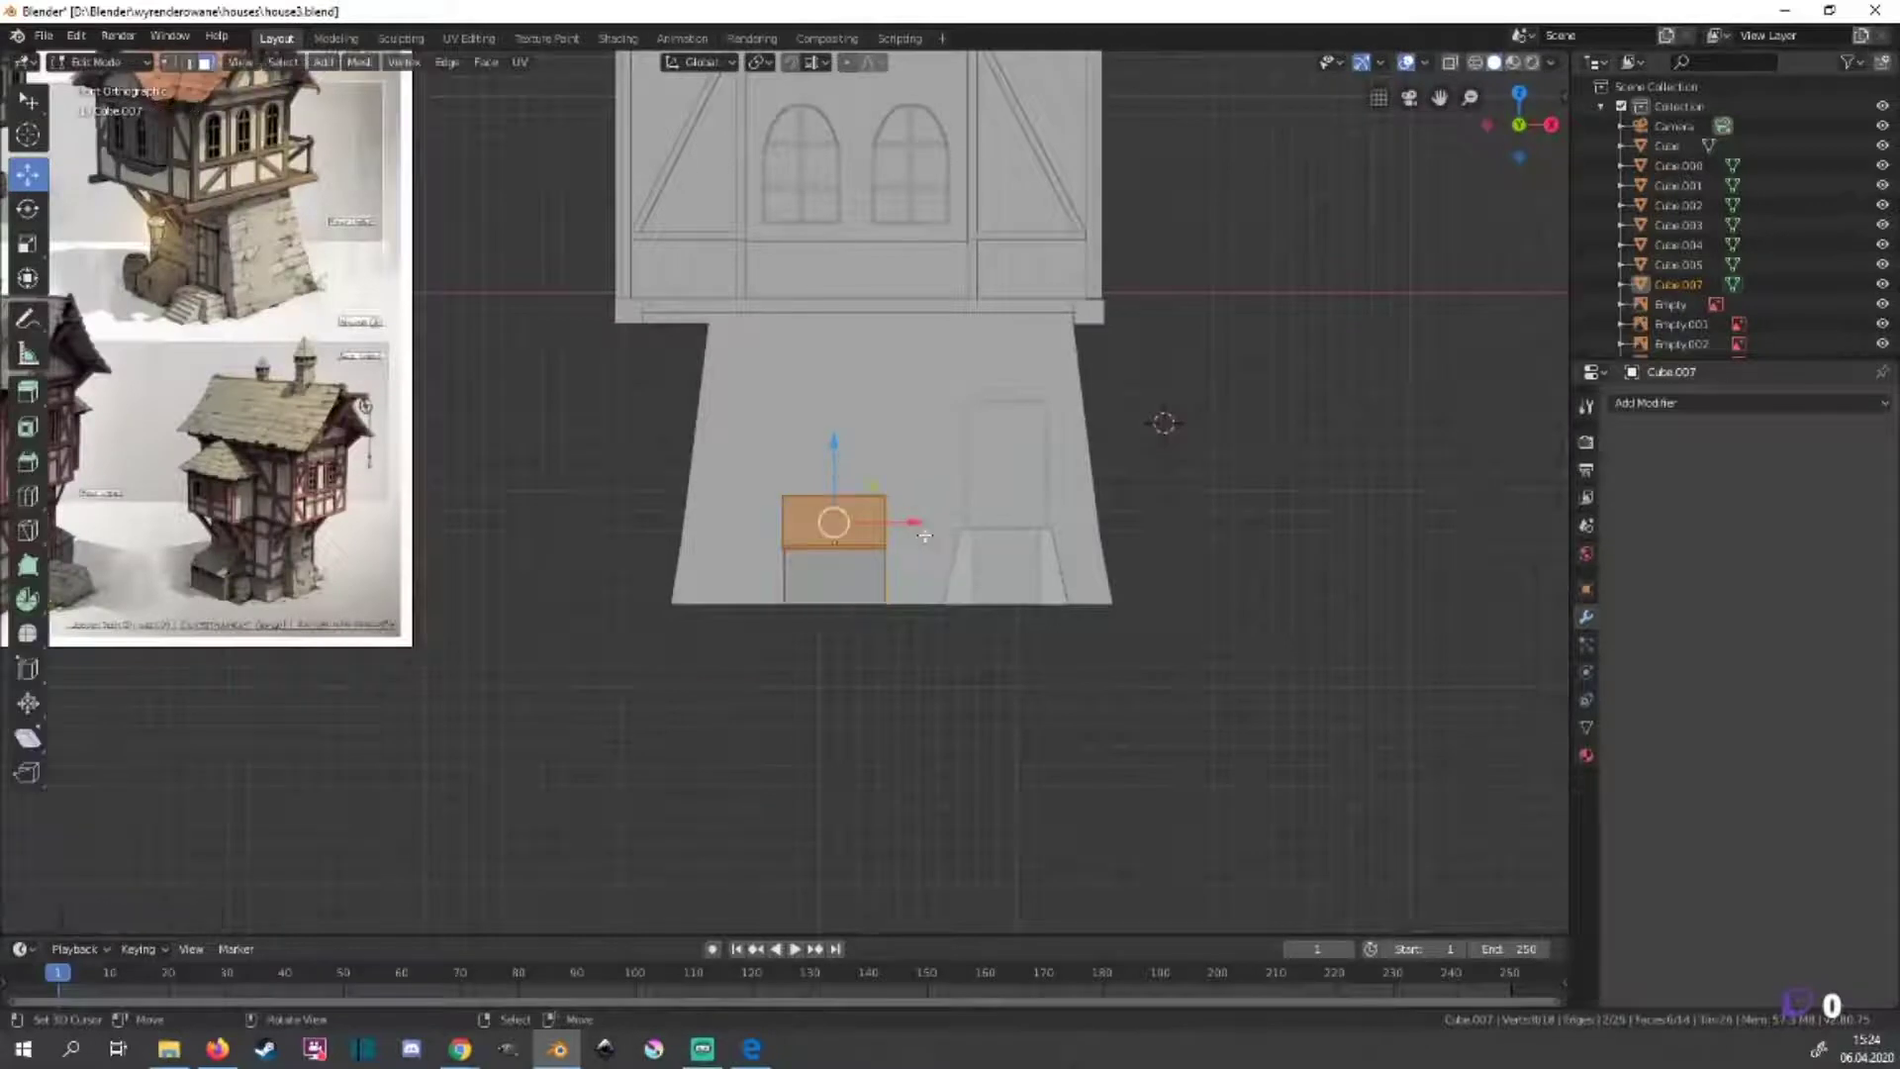
key("s")
key("x")
left_click(903, 534)
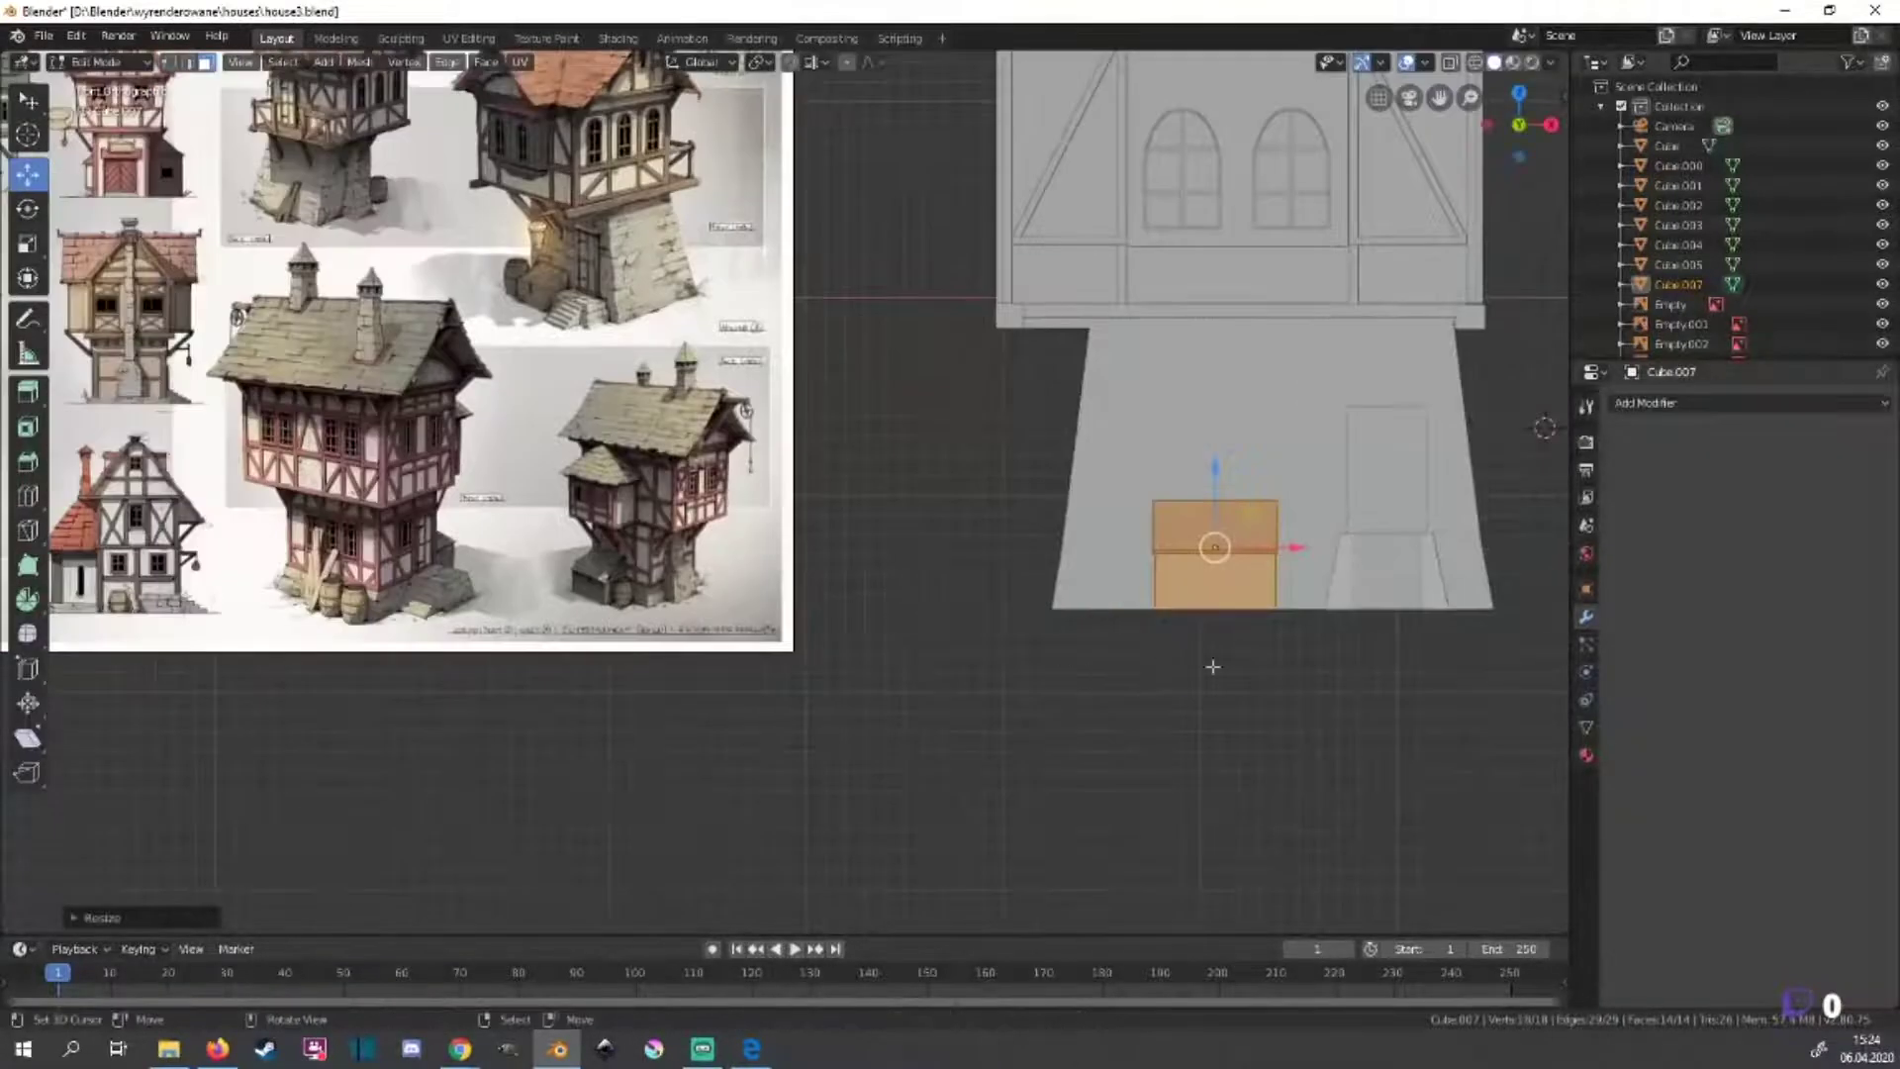
middle_click_drag(1212, 666, 1143, 728, "shift")
key("Tab")
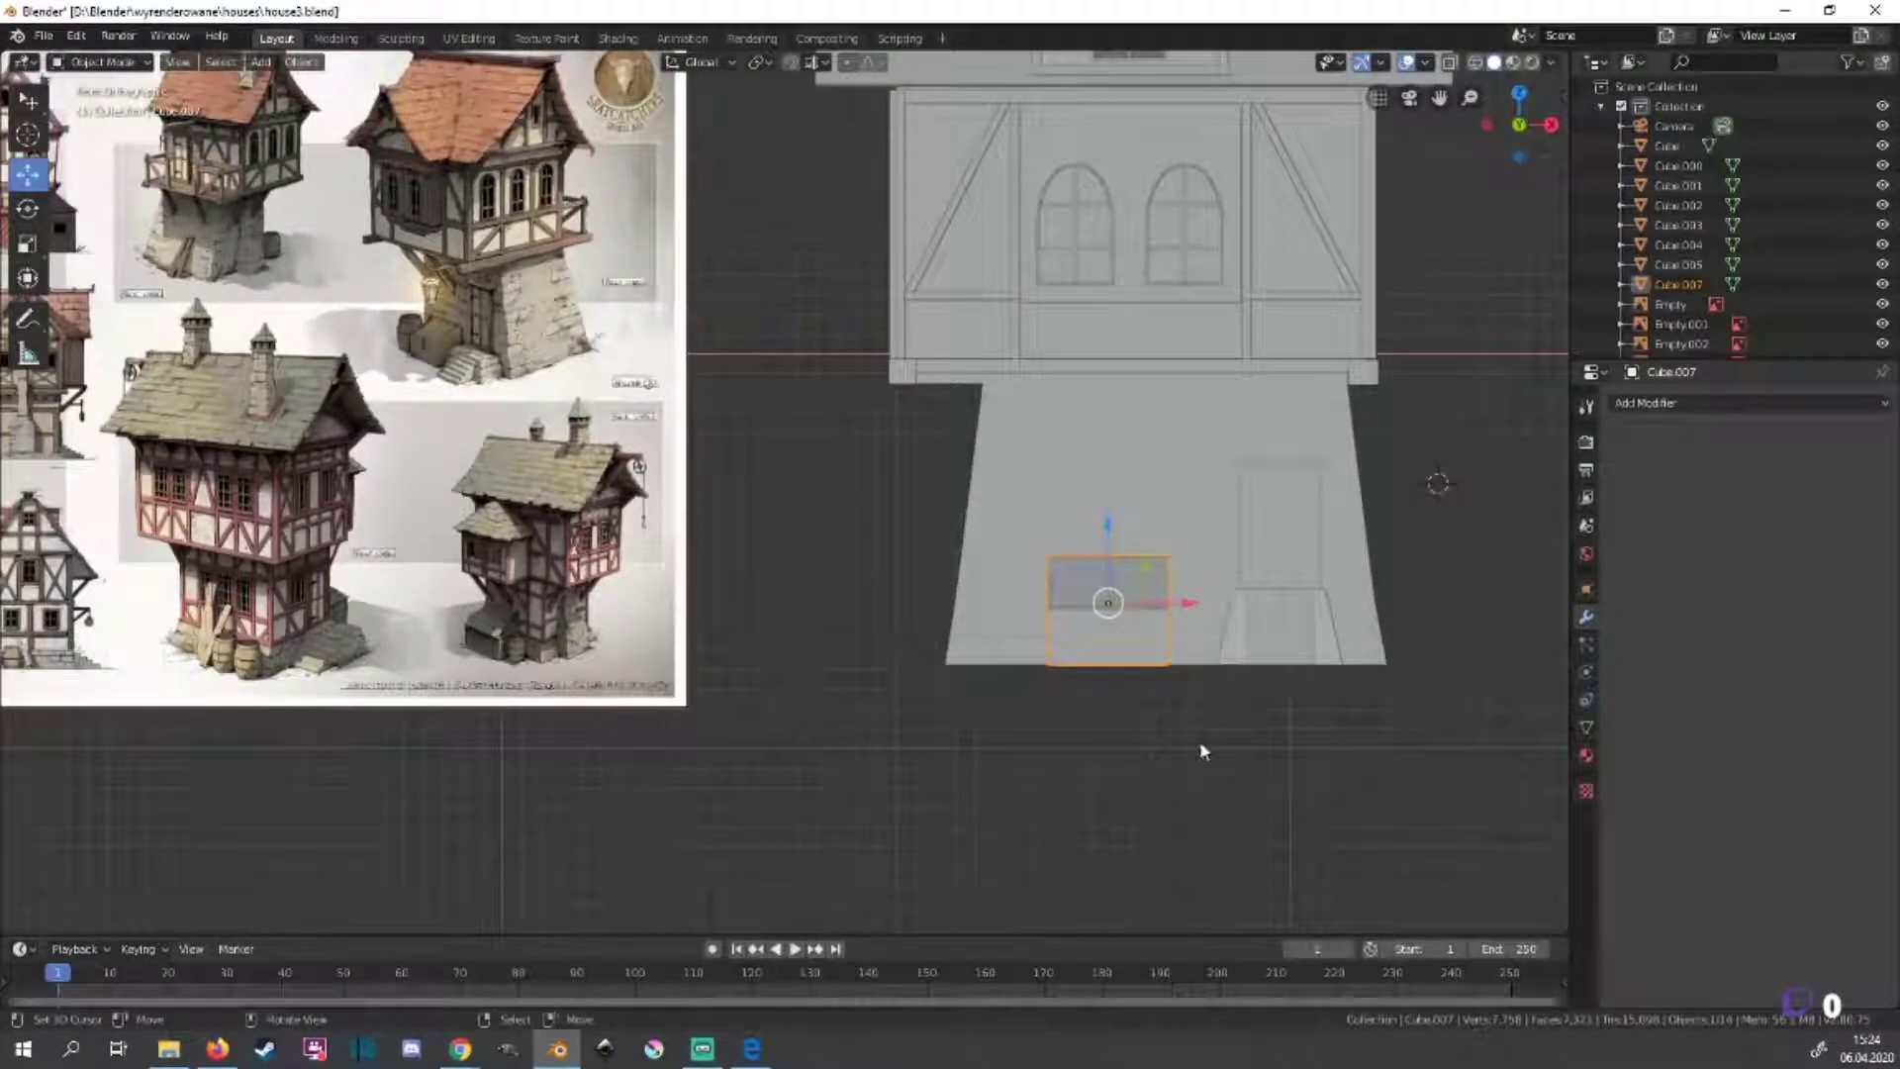
Deselect the block and add a new plane at the 3D cursor.
left_click(840, 558)
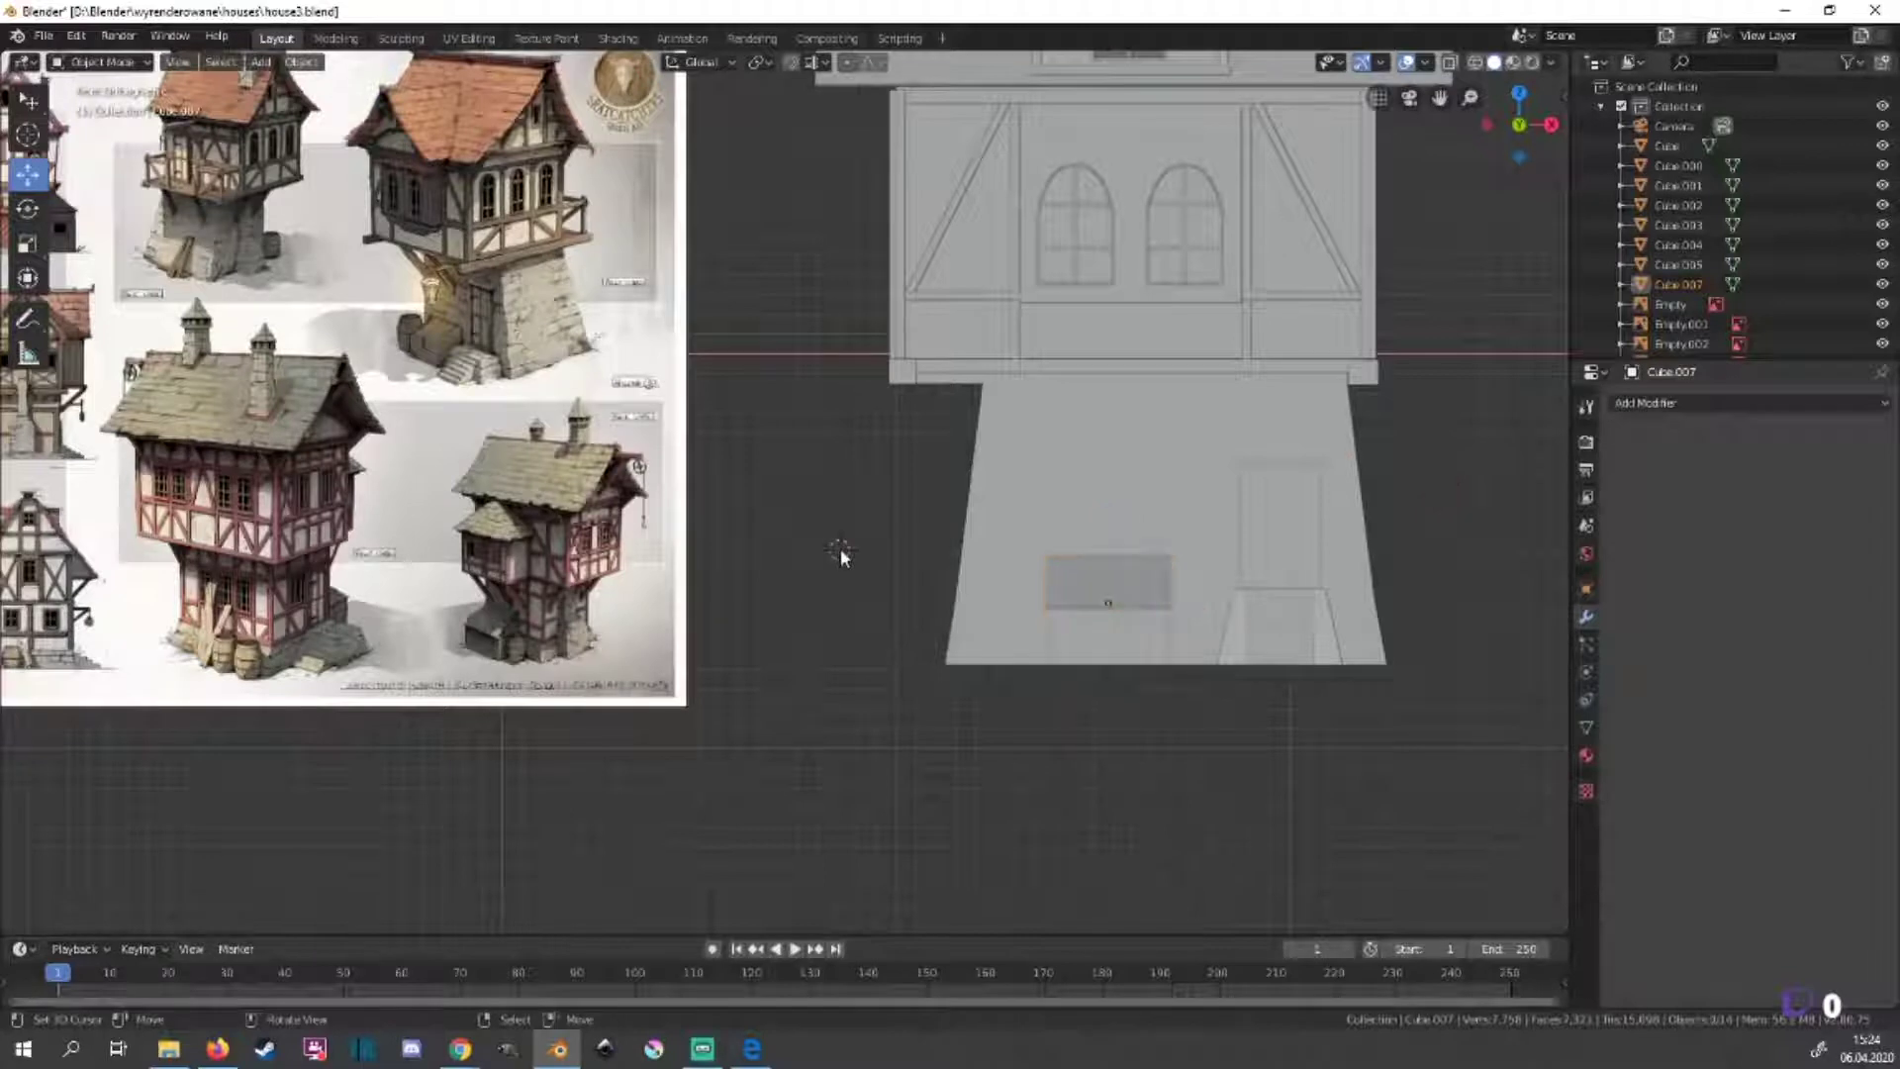
key("shift+a")
left_click(915, 559)
Shrink the new plane and, in Edit Mode side view, move it beside the house's lower wall.
key("s")
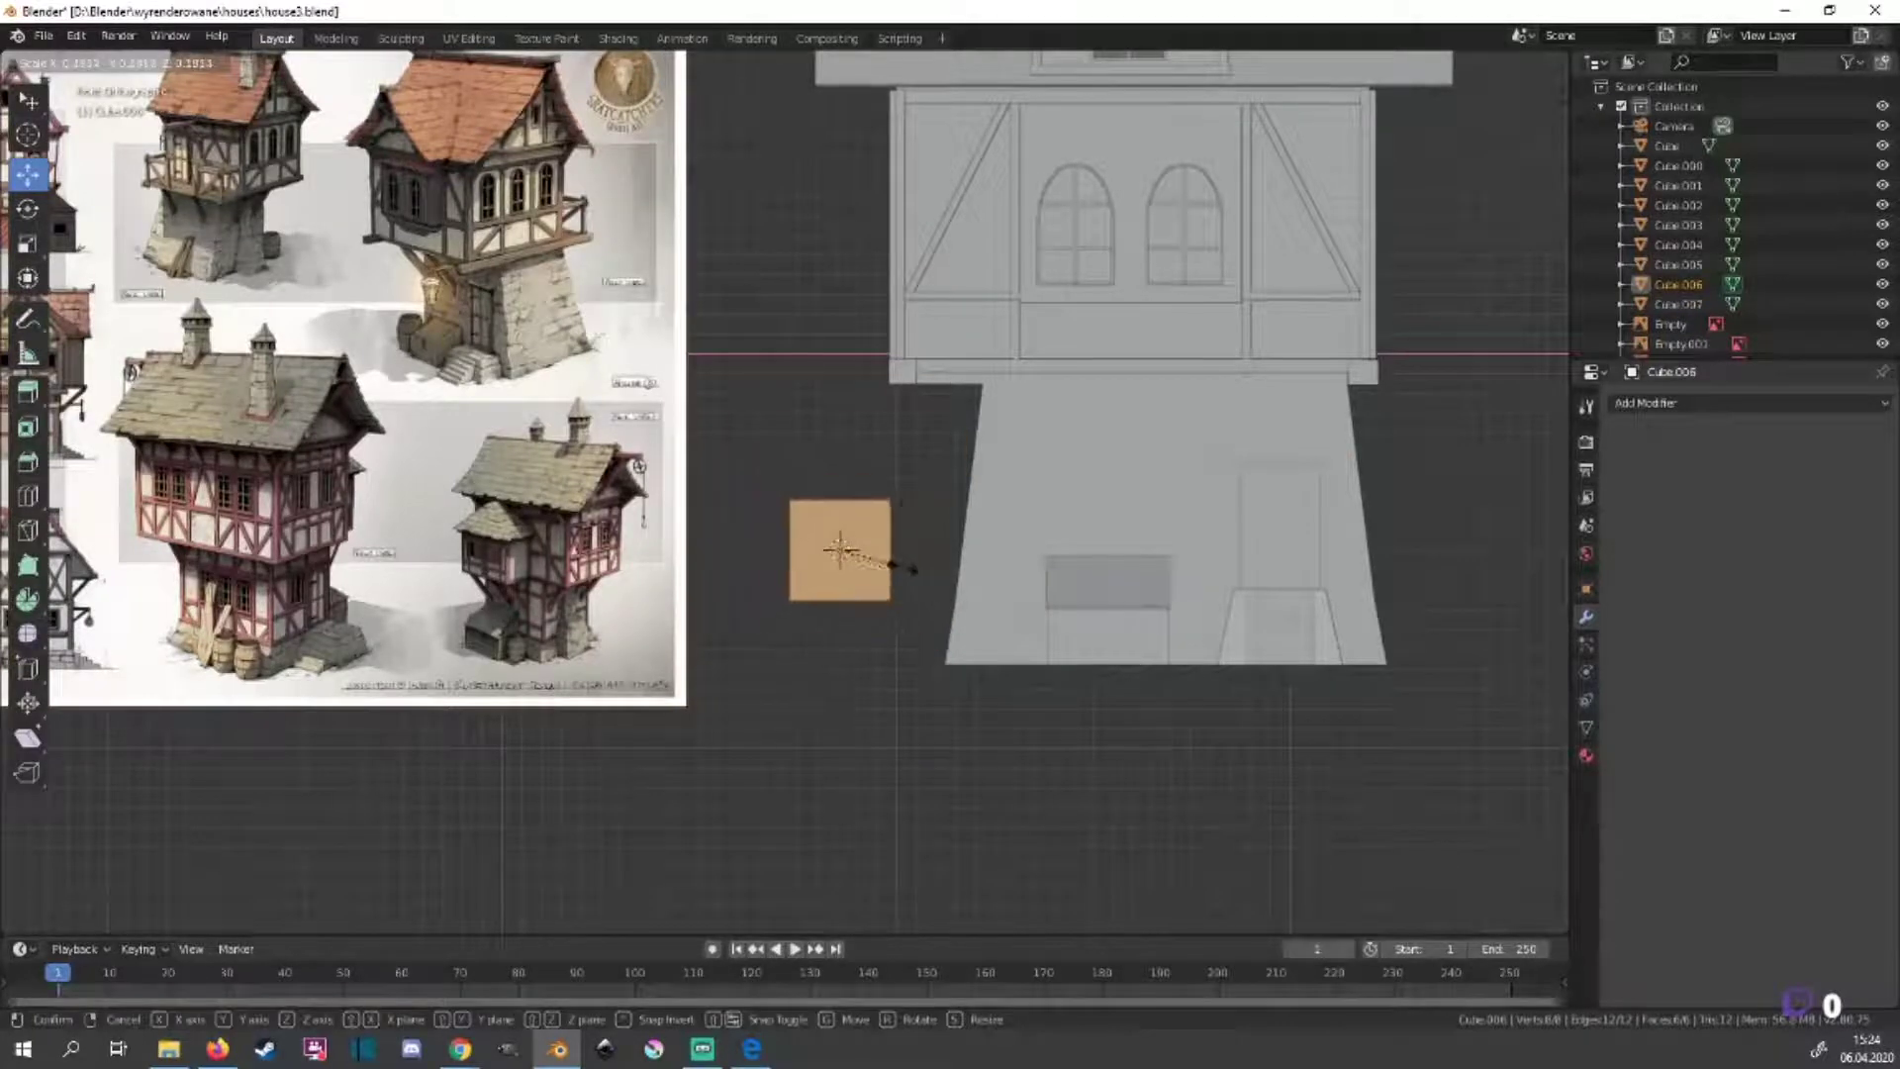
left_click(898, 569)
key("Tab")
key("ctrl+KP_3")
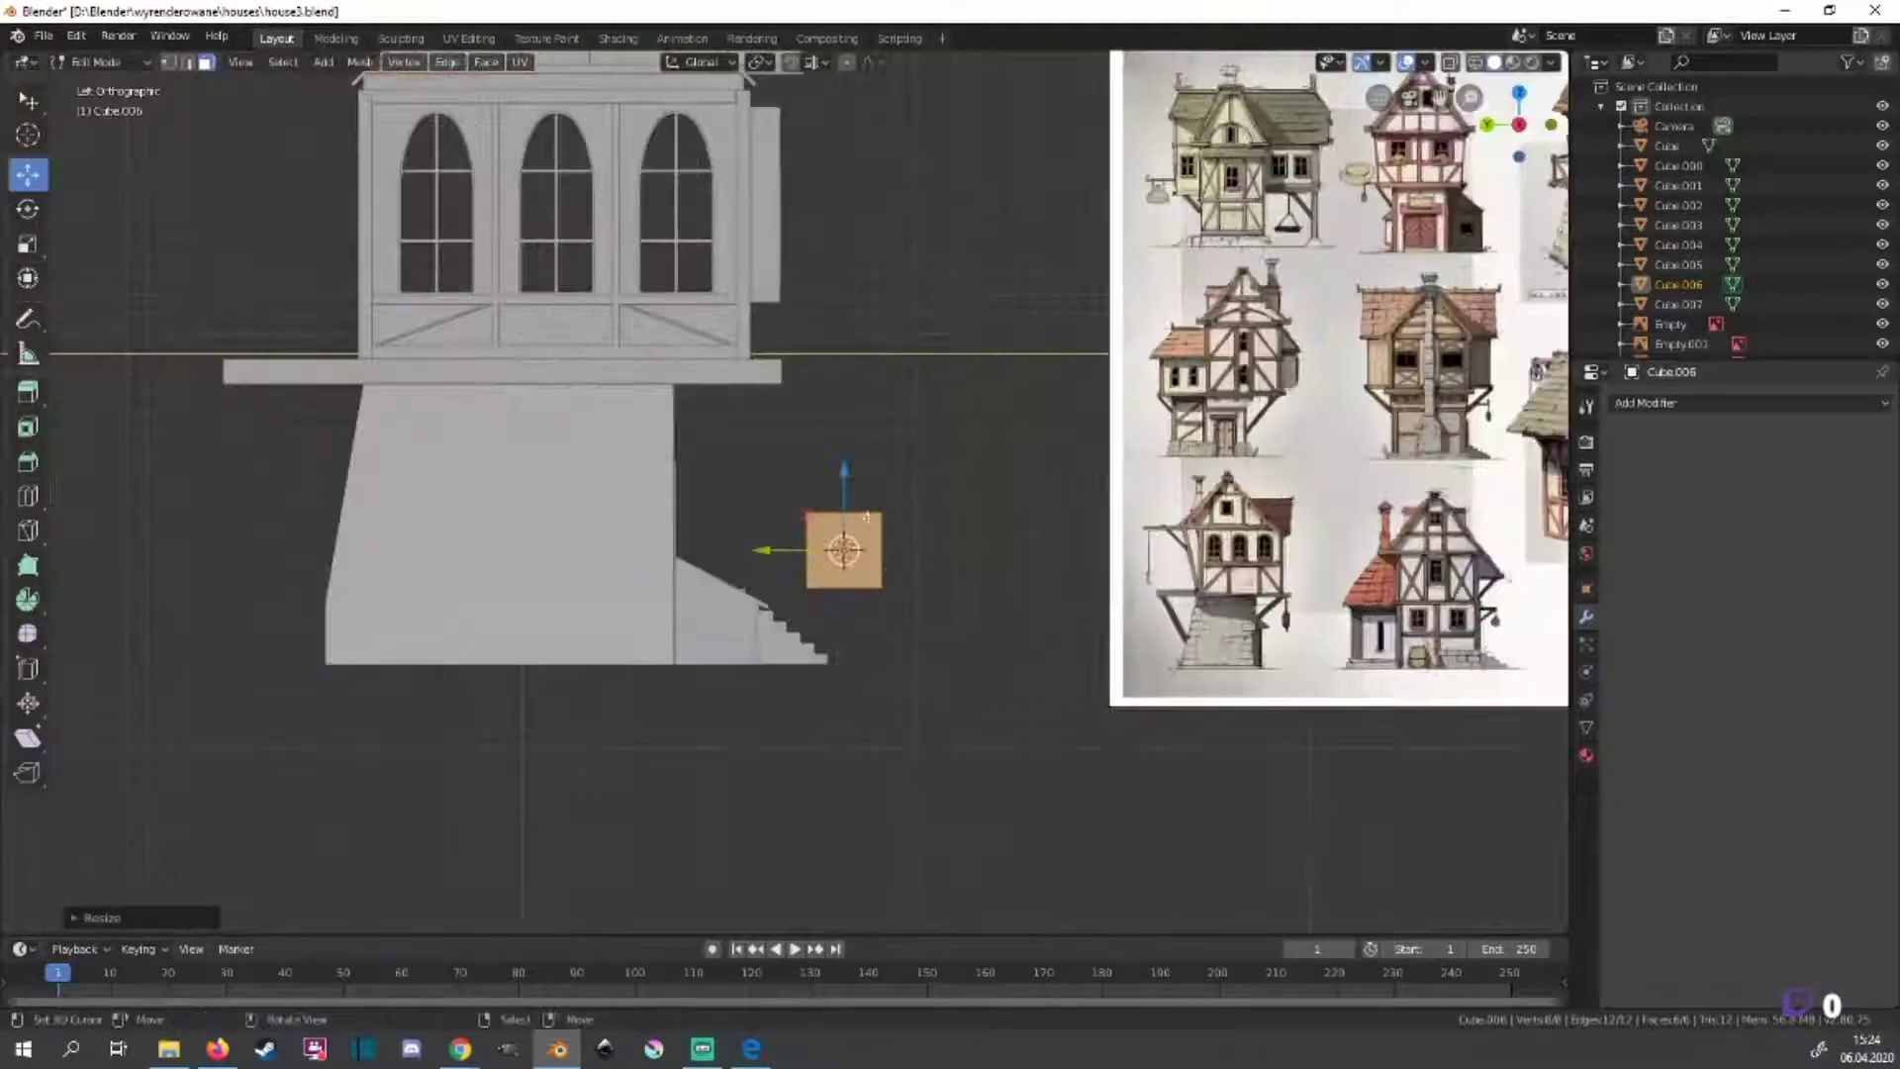
key("g")
left_click(990, 535)
scroll(990, 534, "up", 4)
scroll(875, 656, "down", 2)
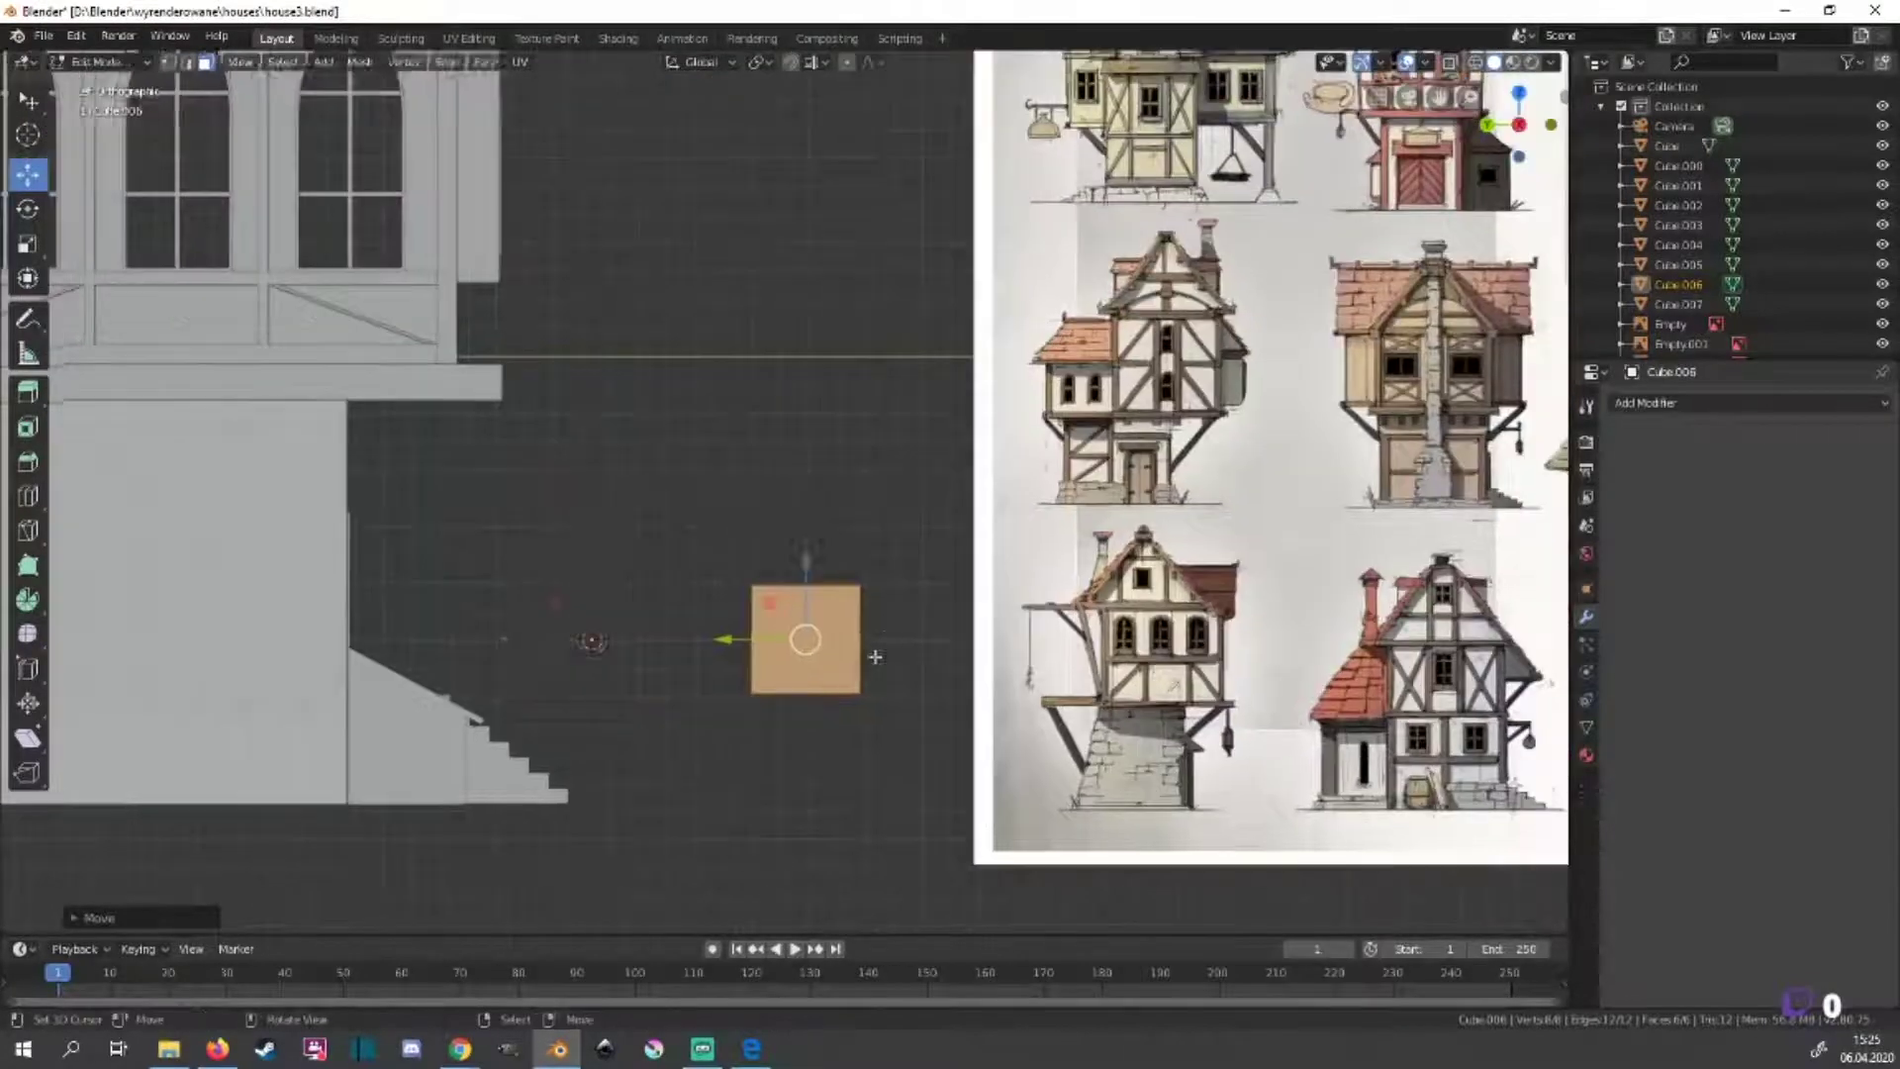
With X-ray and vertex select on, stretch the plane taller along Z.
key("alt+z")
left_click(174, 64)
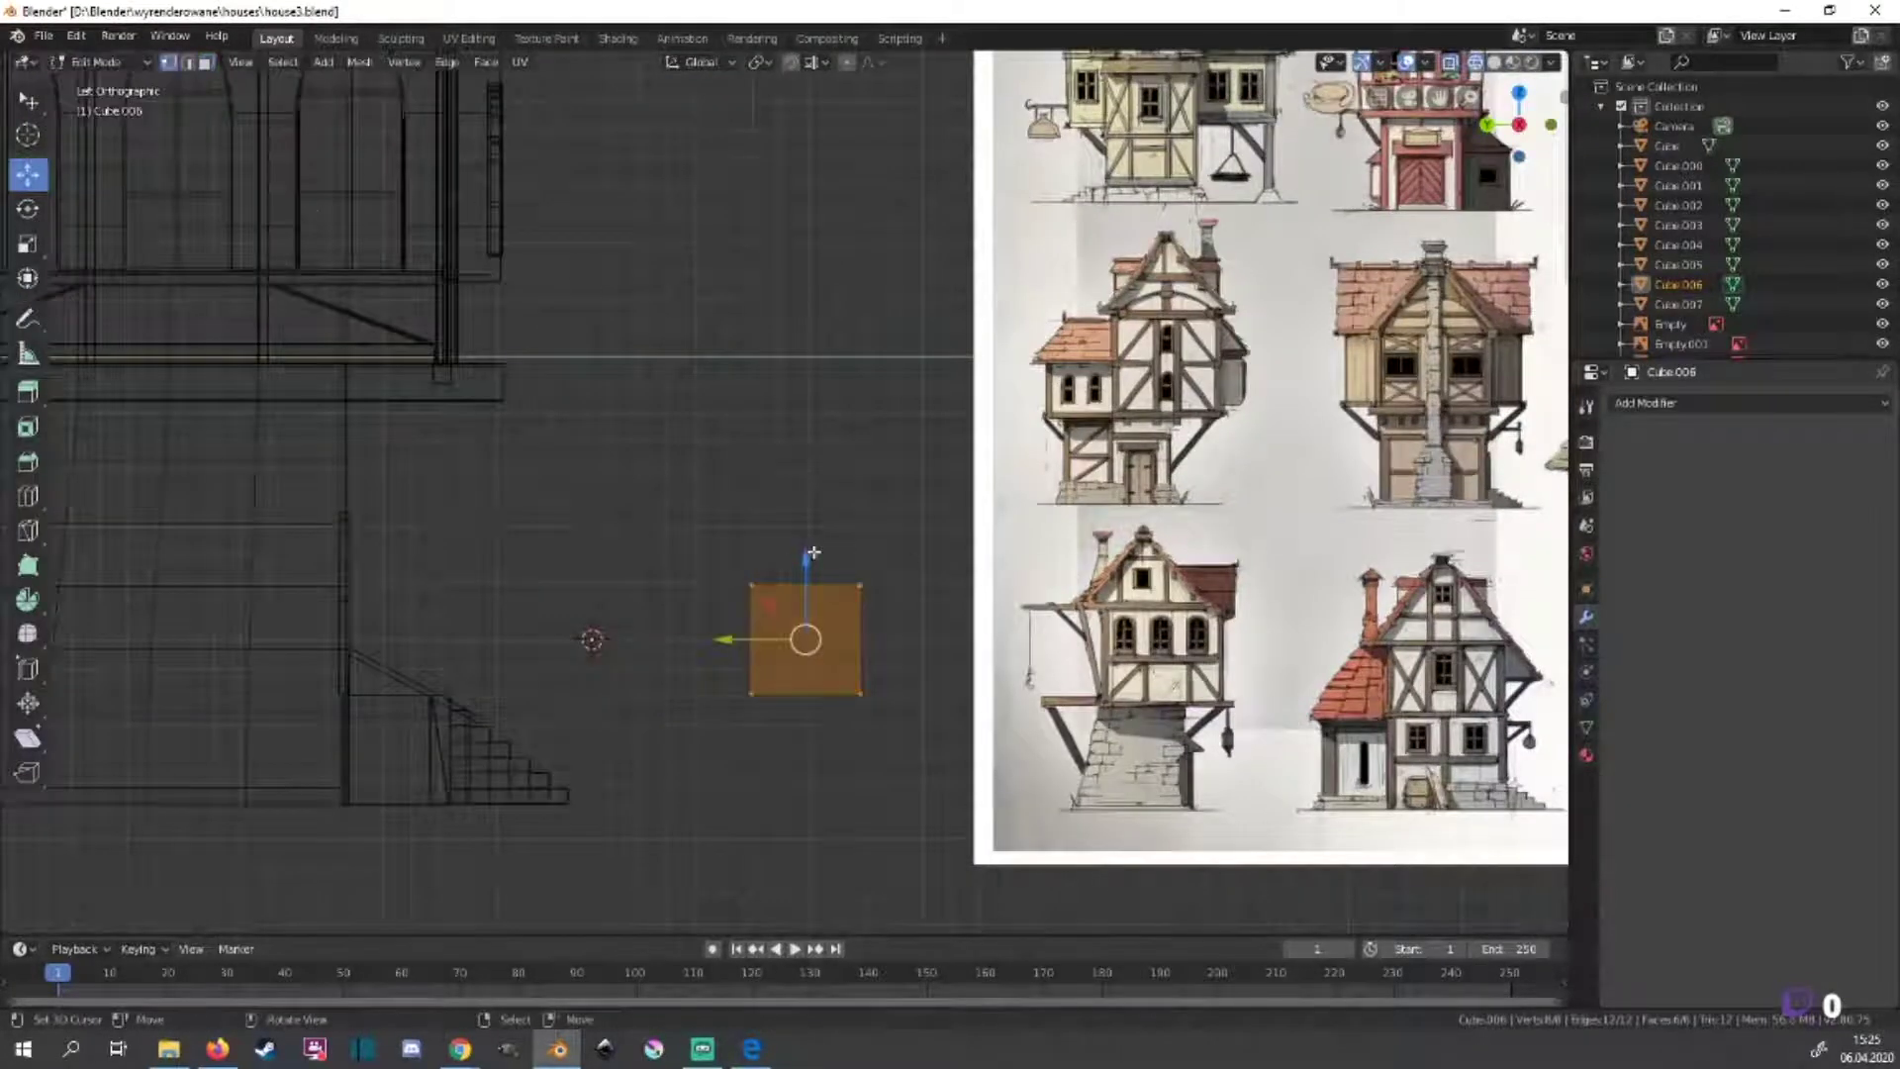
key("s")
key("z")
left_click(817, 531)
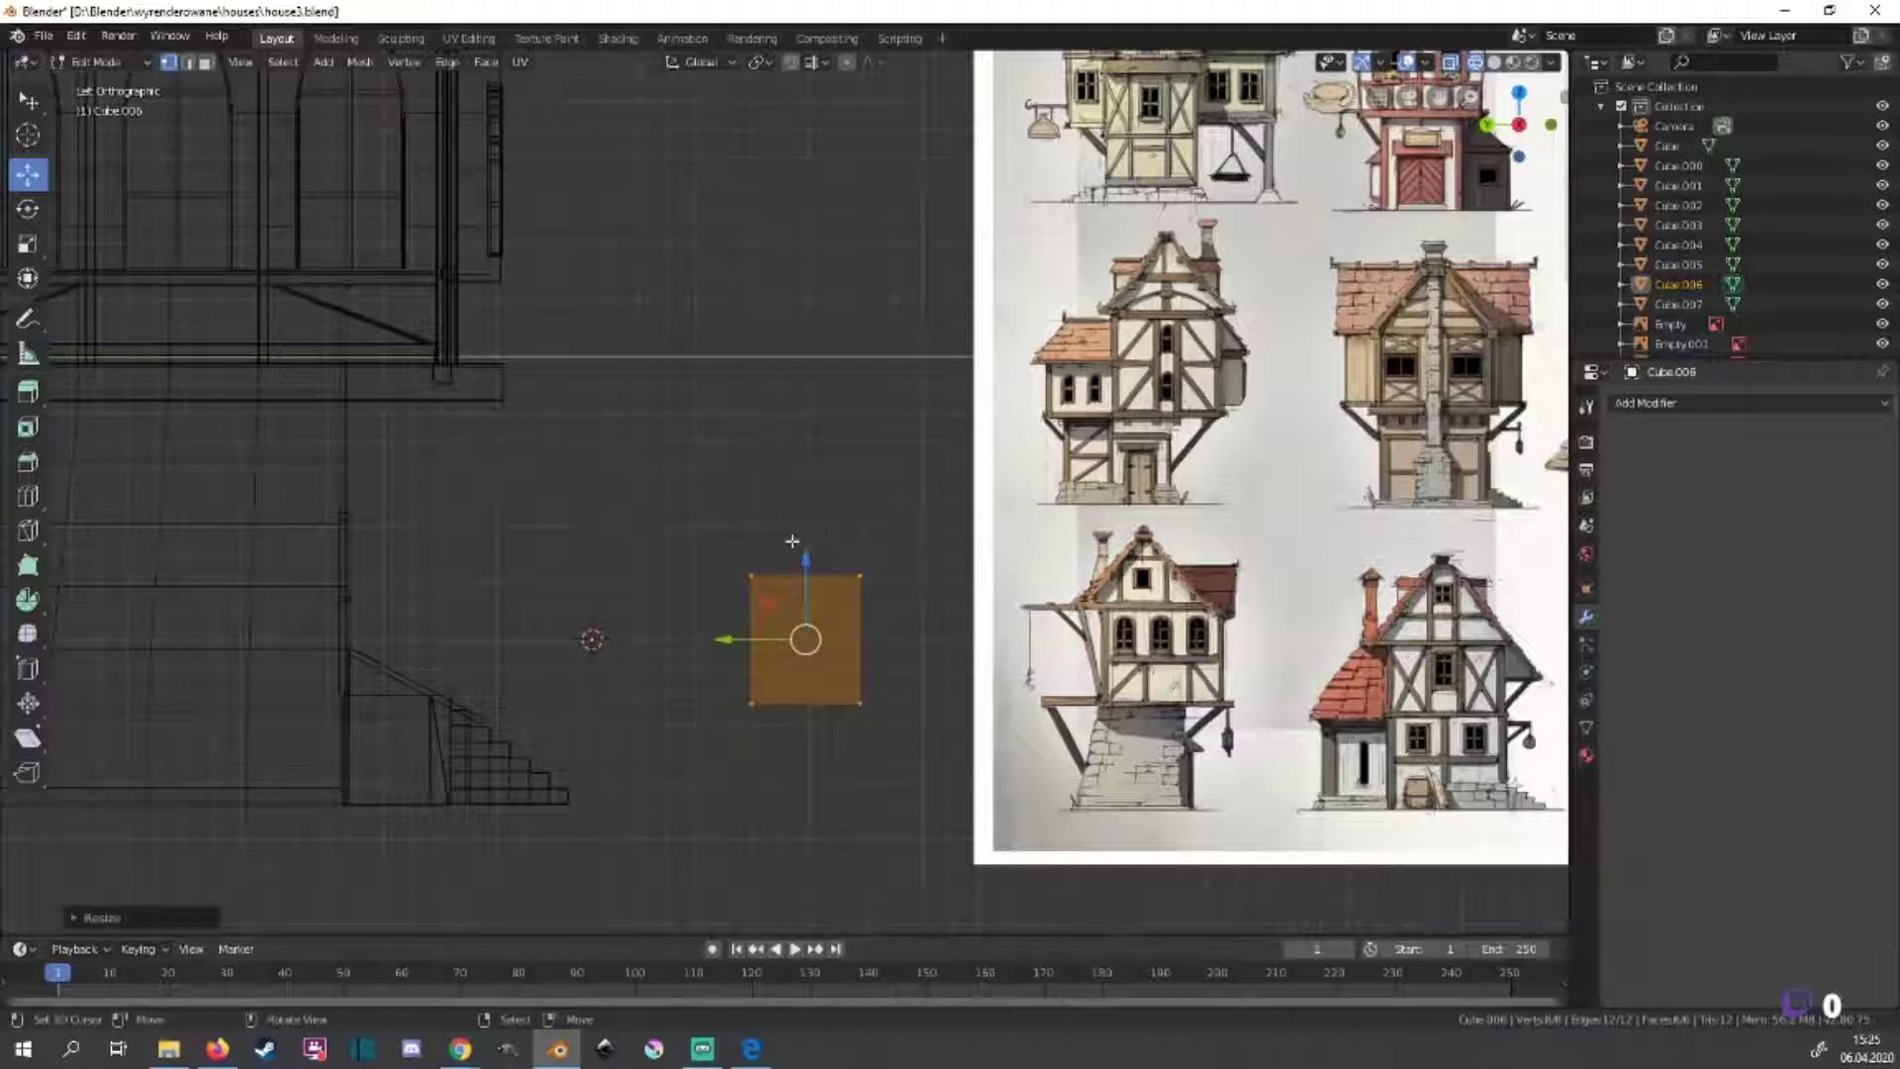
Extrude the plane's top edge upward and taper it narrower along Y.
left_click(805, 574)
key("e")
left_click(823, 502)
key("s")
key("y")
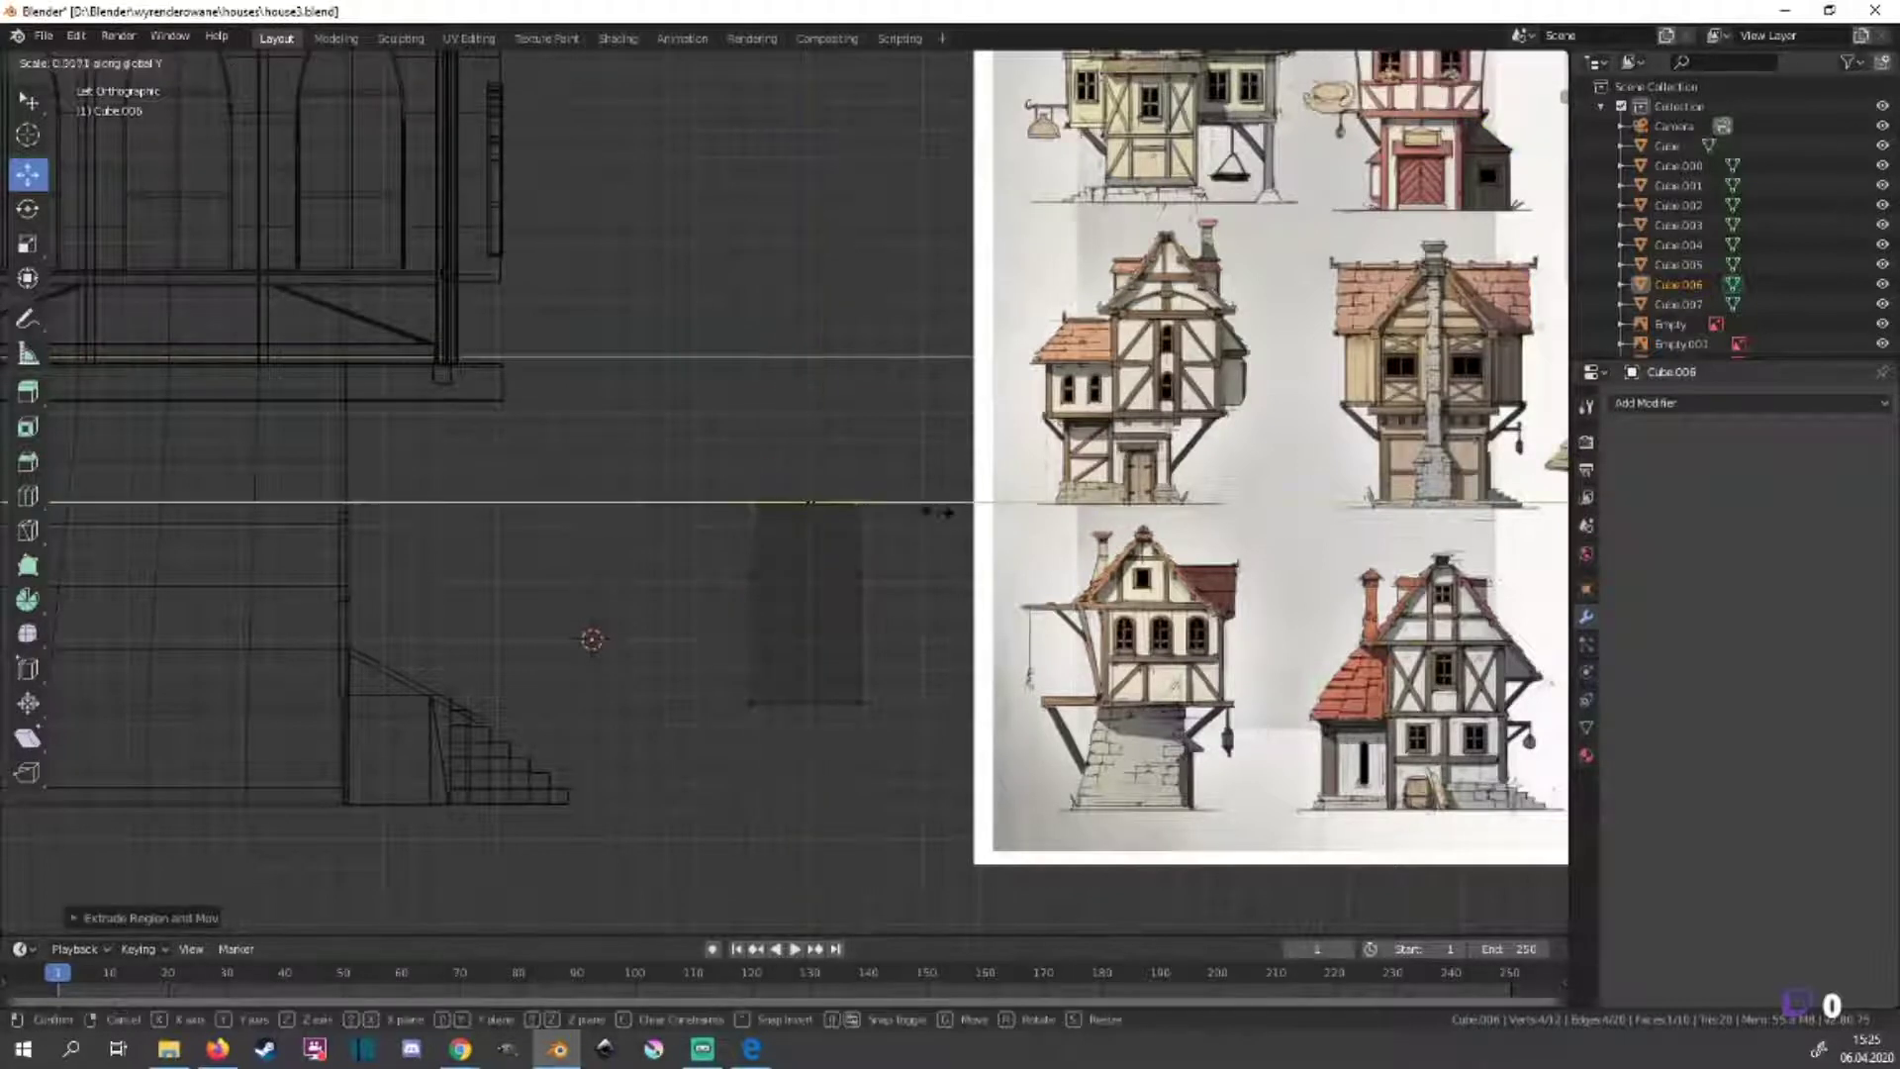
left_click(855, 489)
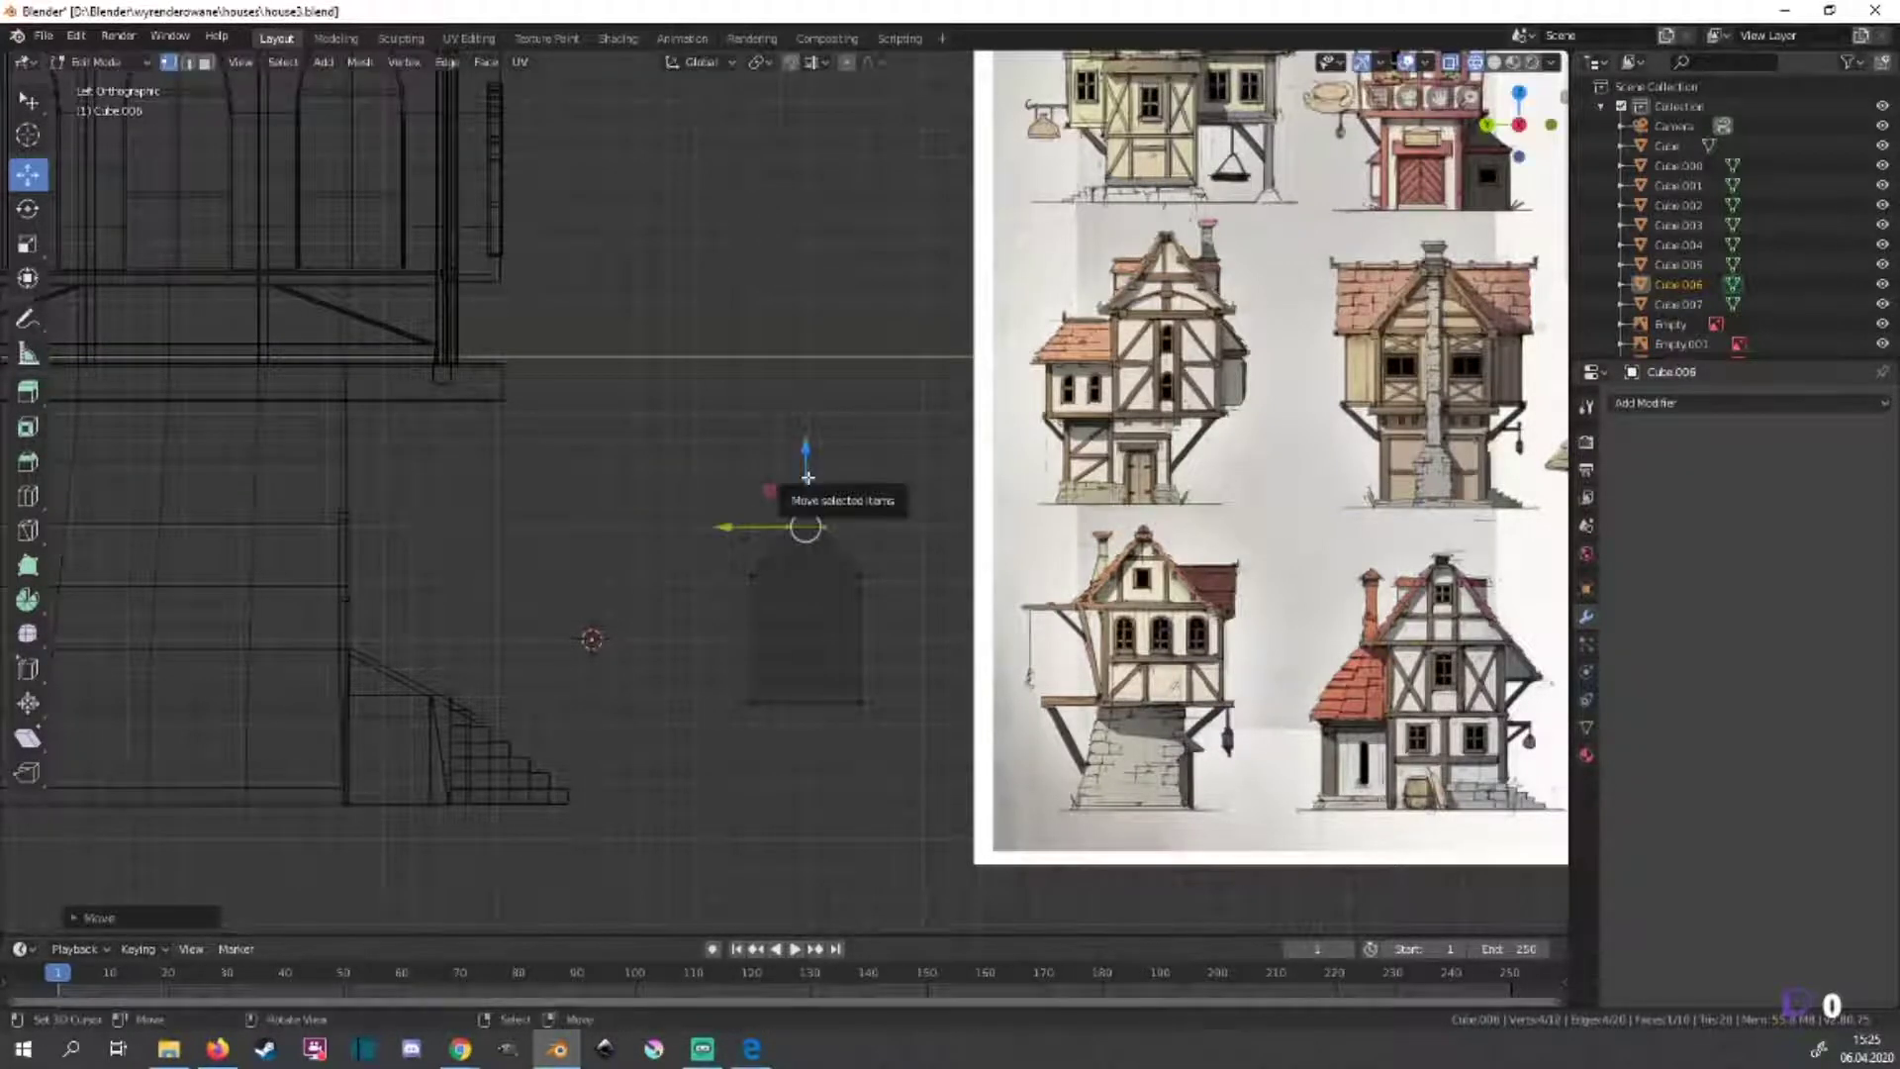
Extrude the top again into a tall spire and raise its tip higher.
key("e")
left_click(807, 297)
scroll(752, 515, "down", 1)
scroll(848, 544, "down", 1)
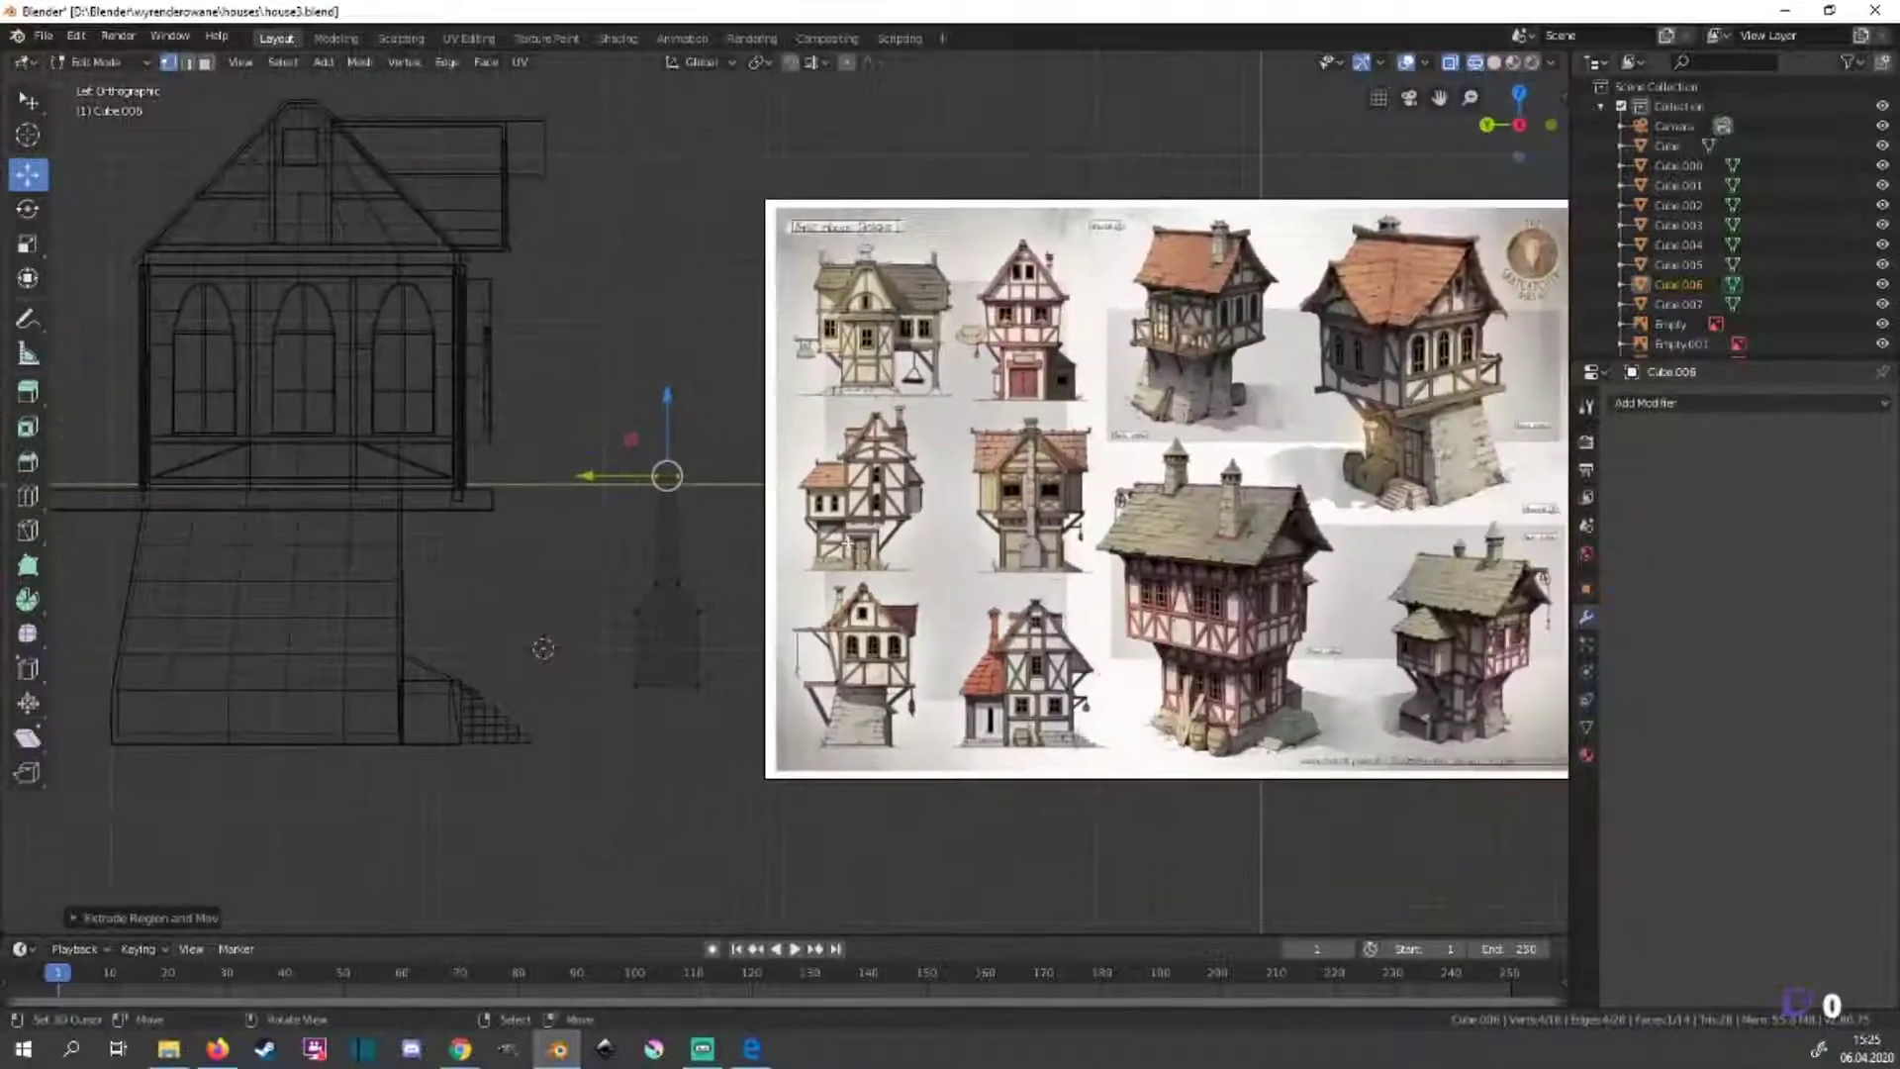
left_click_drag(665, 427, 662, 376)
In front view, shift the strut face along X toward the house, under the overhanging floor.
key("KP_1")
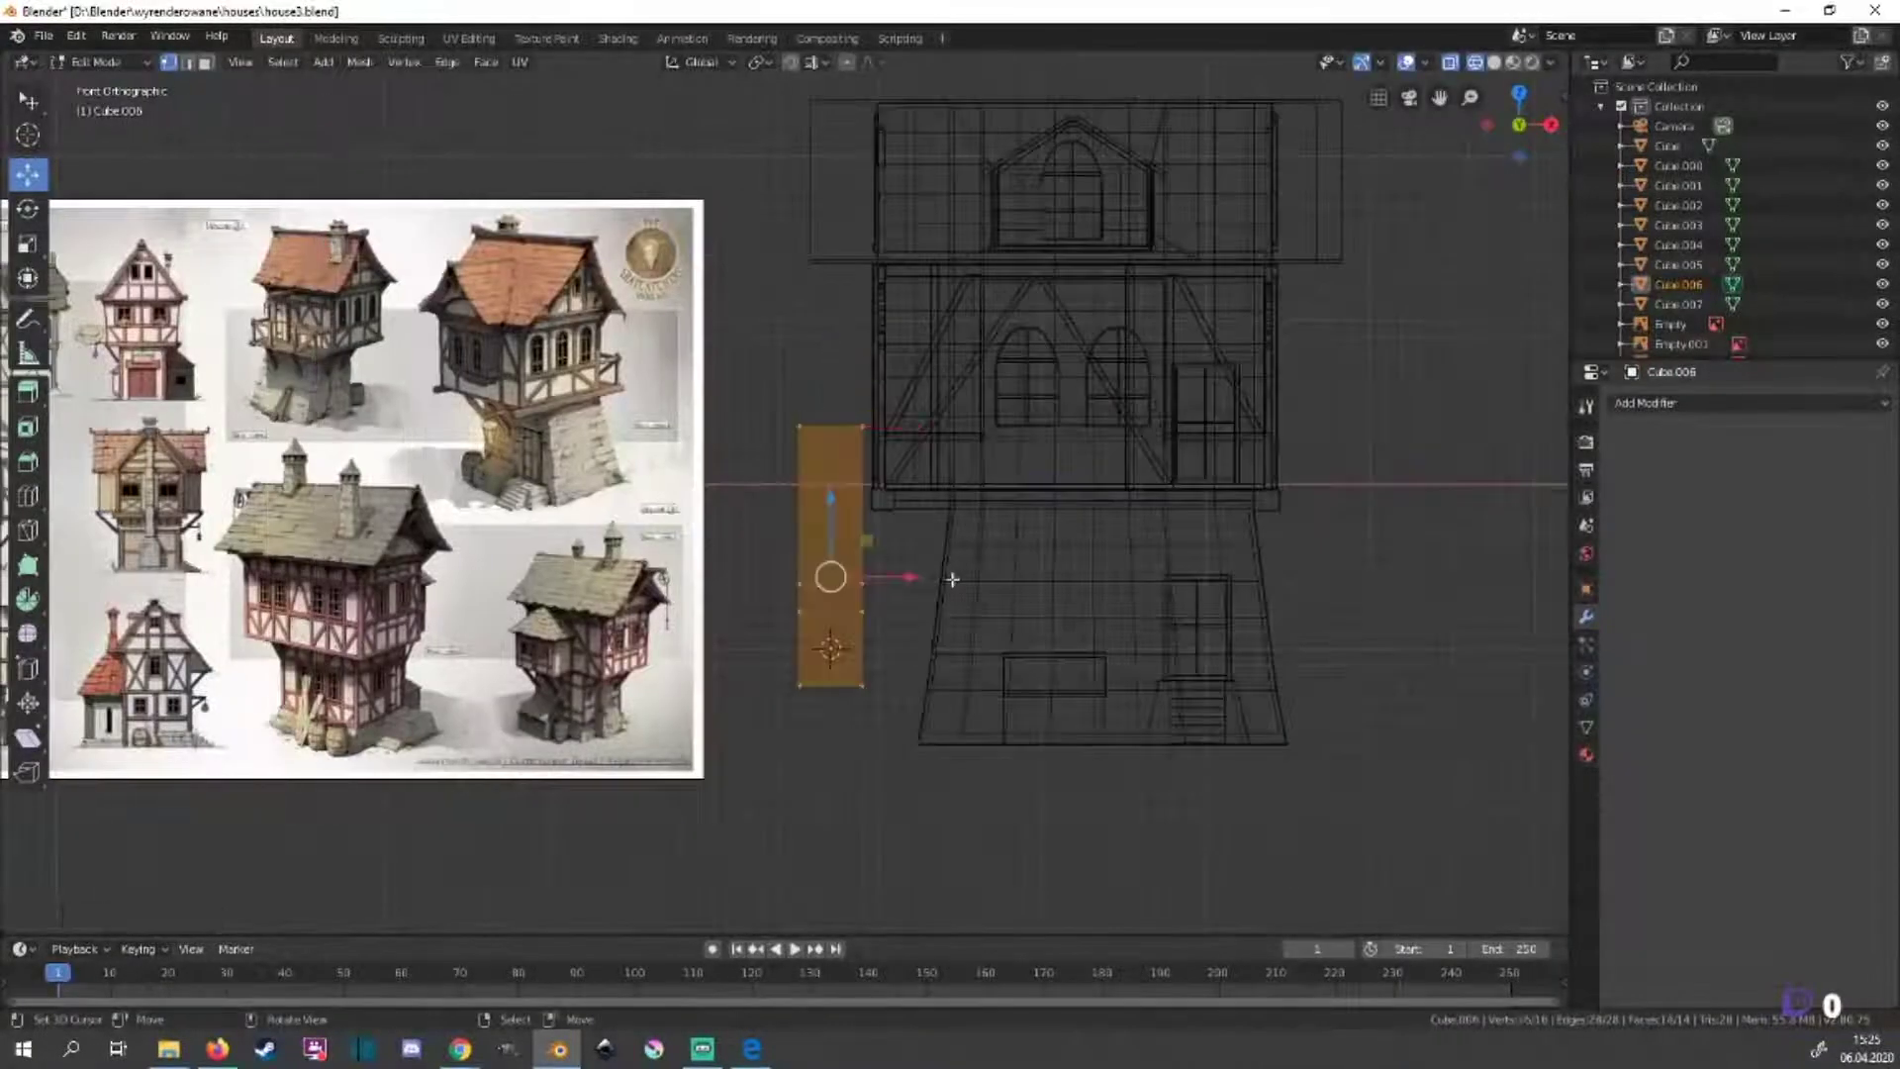
key("g")
key("z")
key("Return")
key("g")
key("x")
left_click(1032, 763)
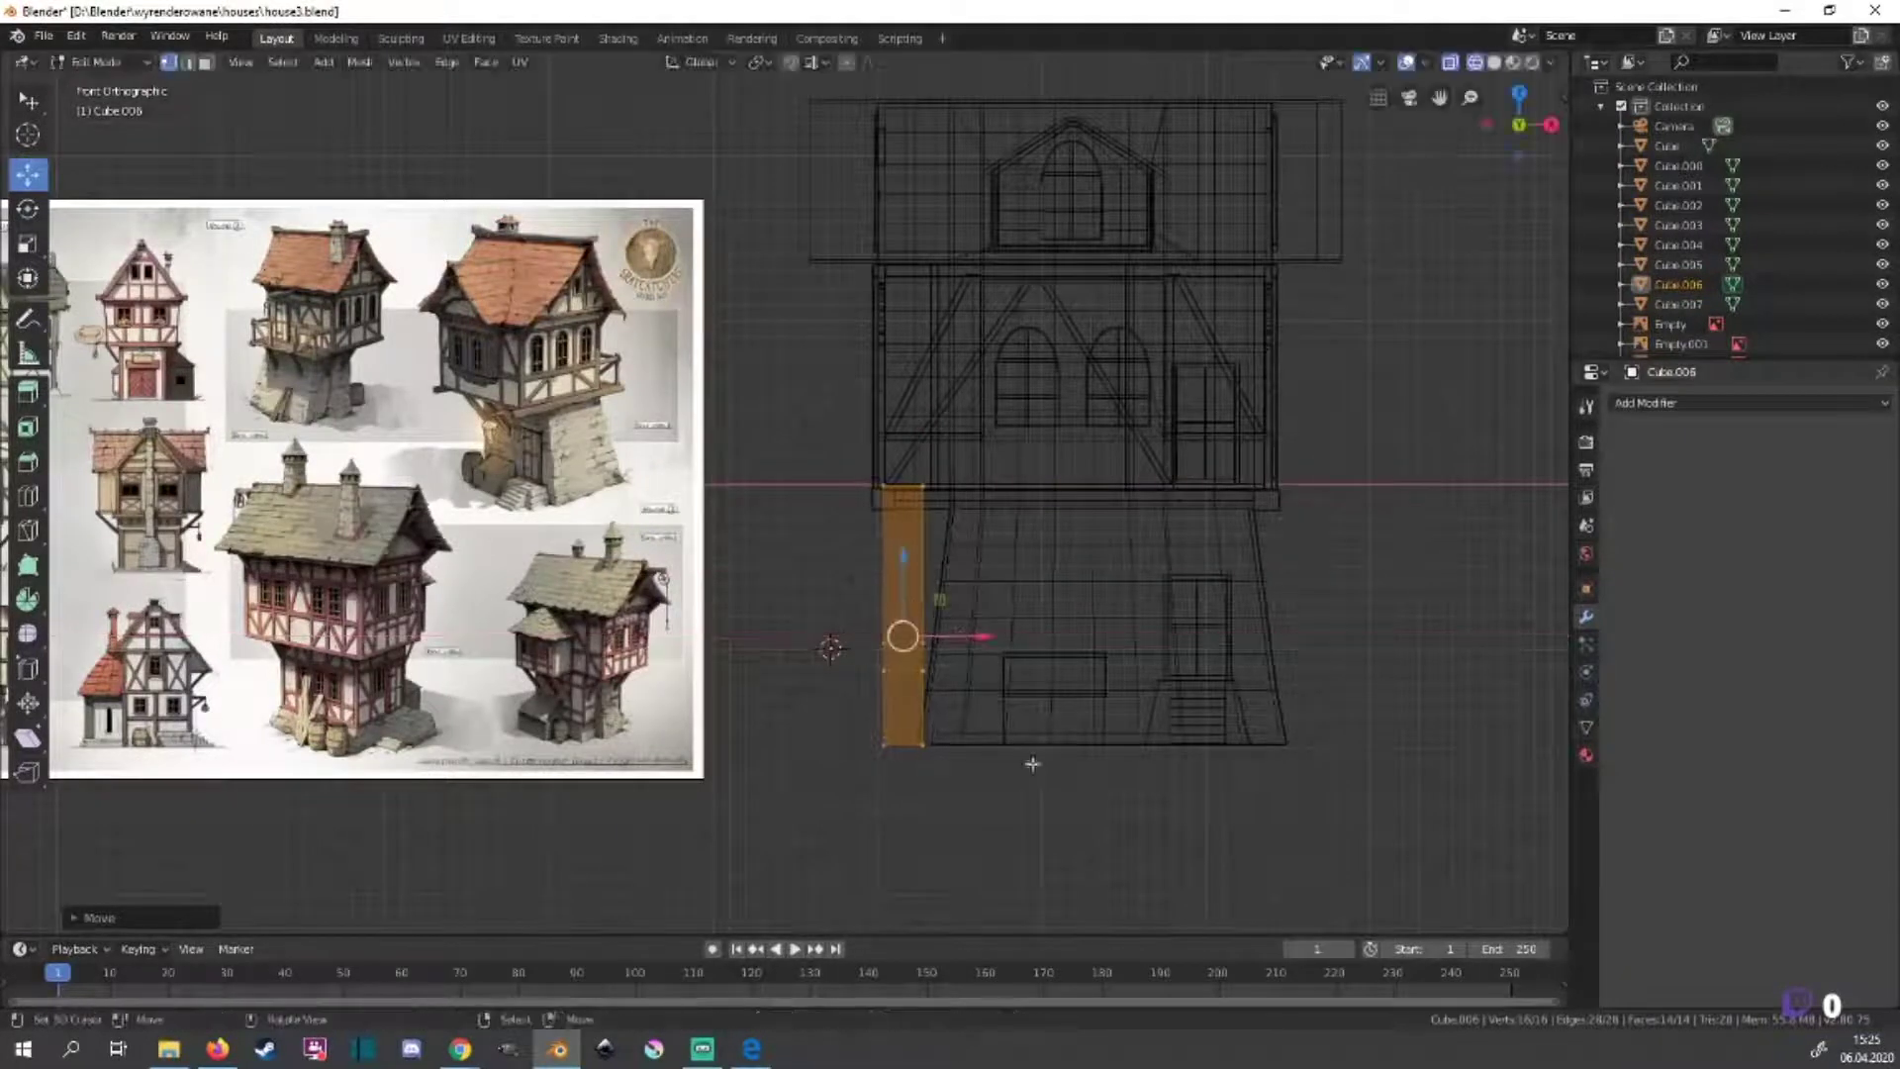
scroll(1032, 763, "up", 3)
mouse_move(1073, 564)
left_mouse_down()
mouse_move(1072, 543)
mouse_move(1066, 579)
left_mouse_up()
left_click_drag(1151, 634, 1143, 633)
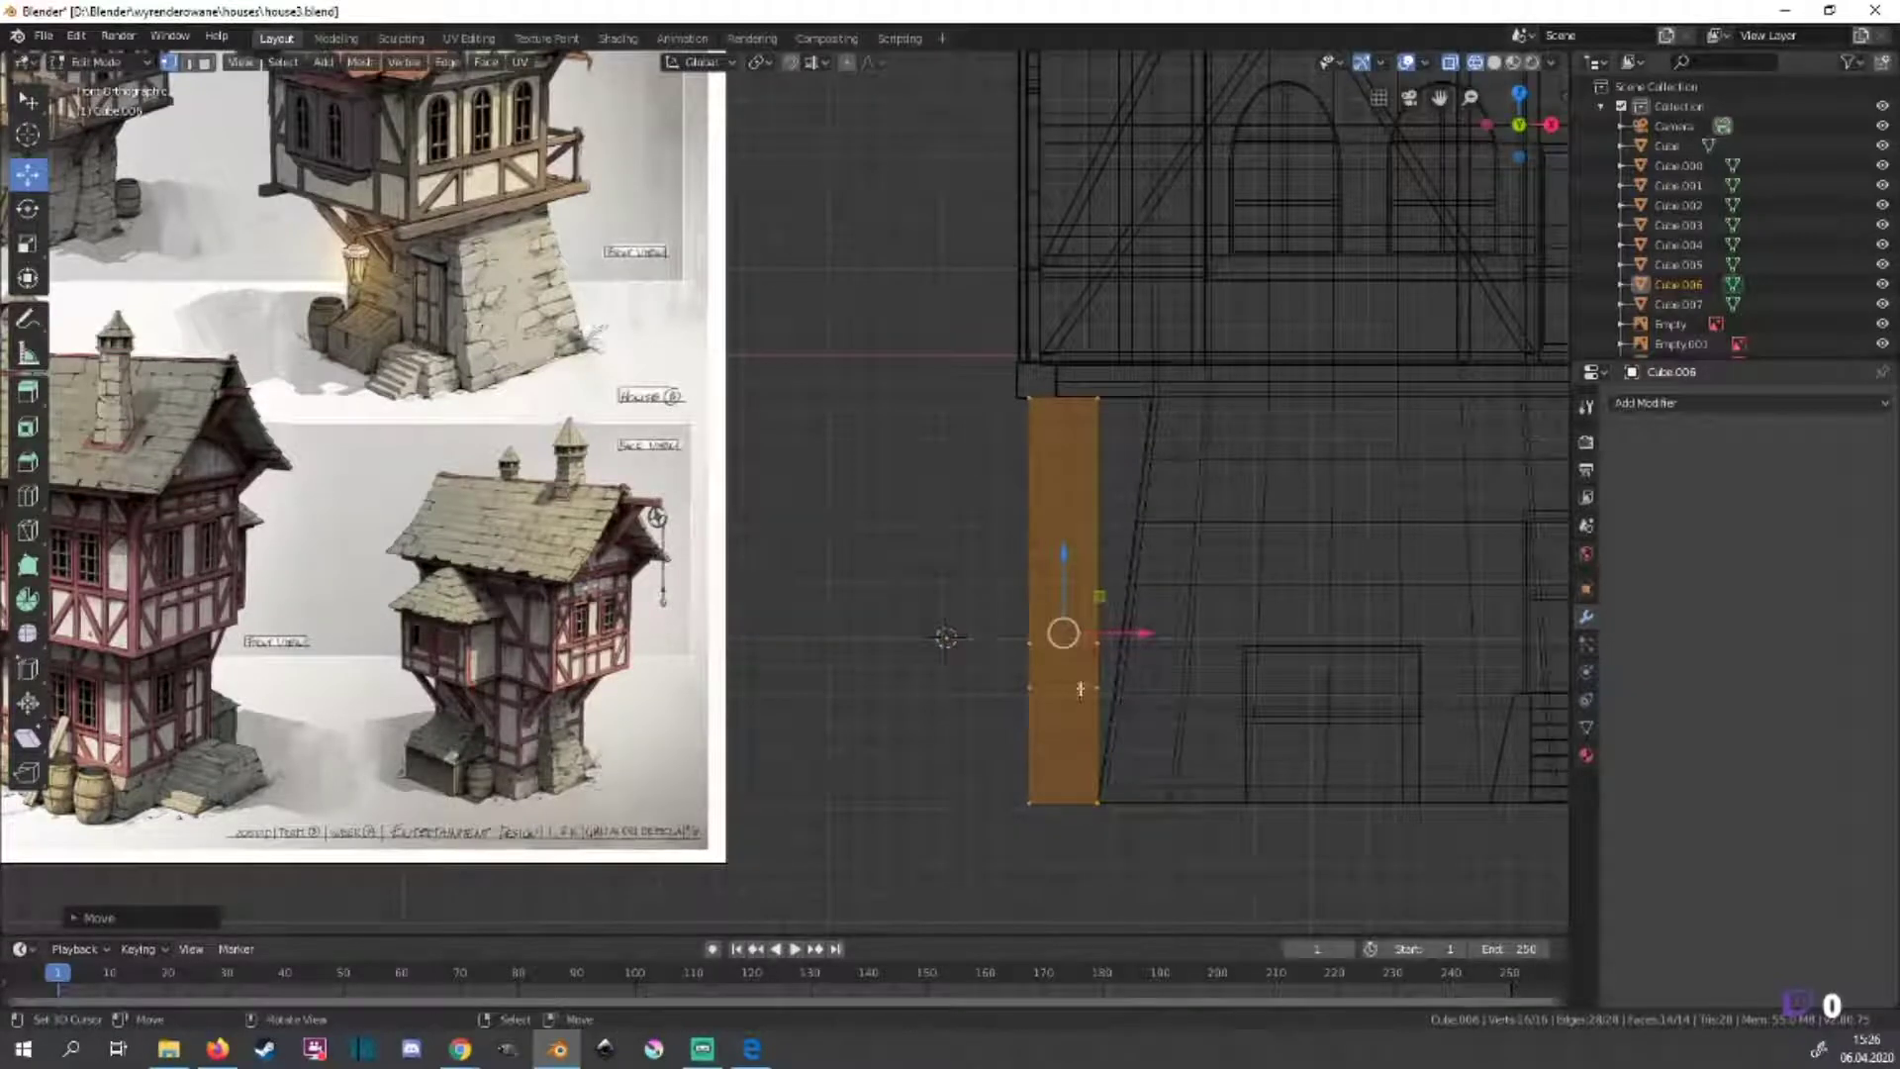
Box-select the strut's lower vertices and shift them sideways along X.
key("alt+a")
key("b")
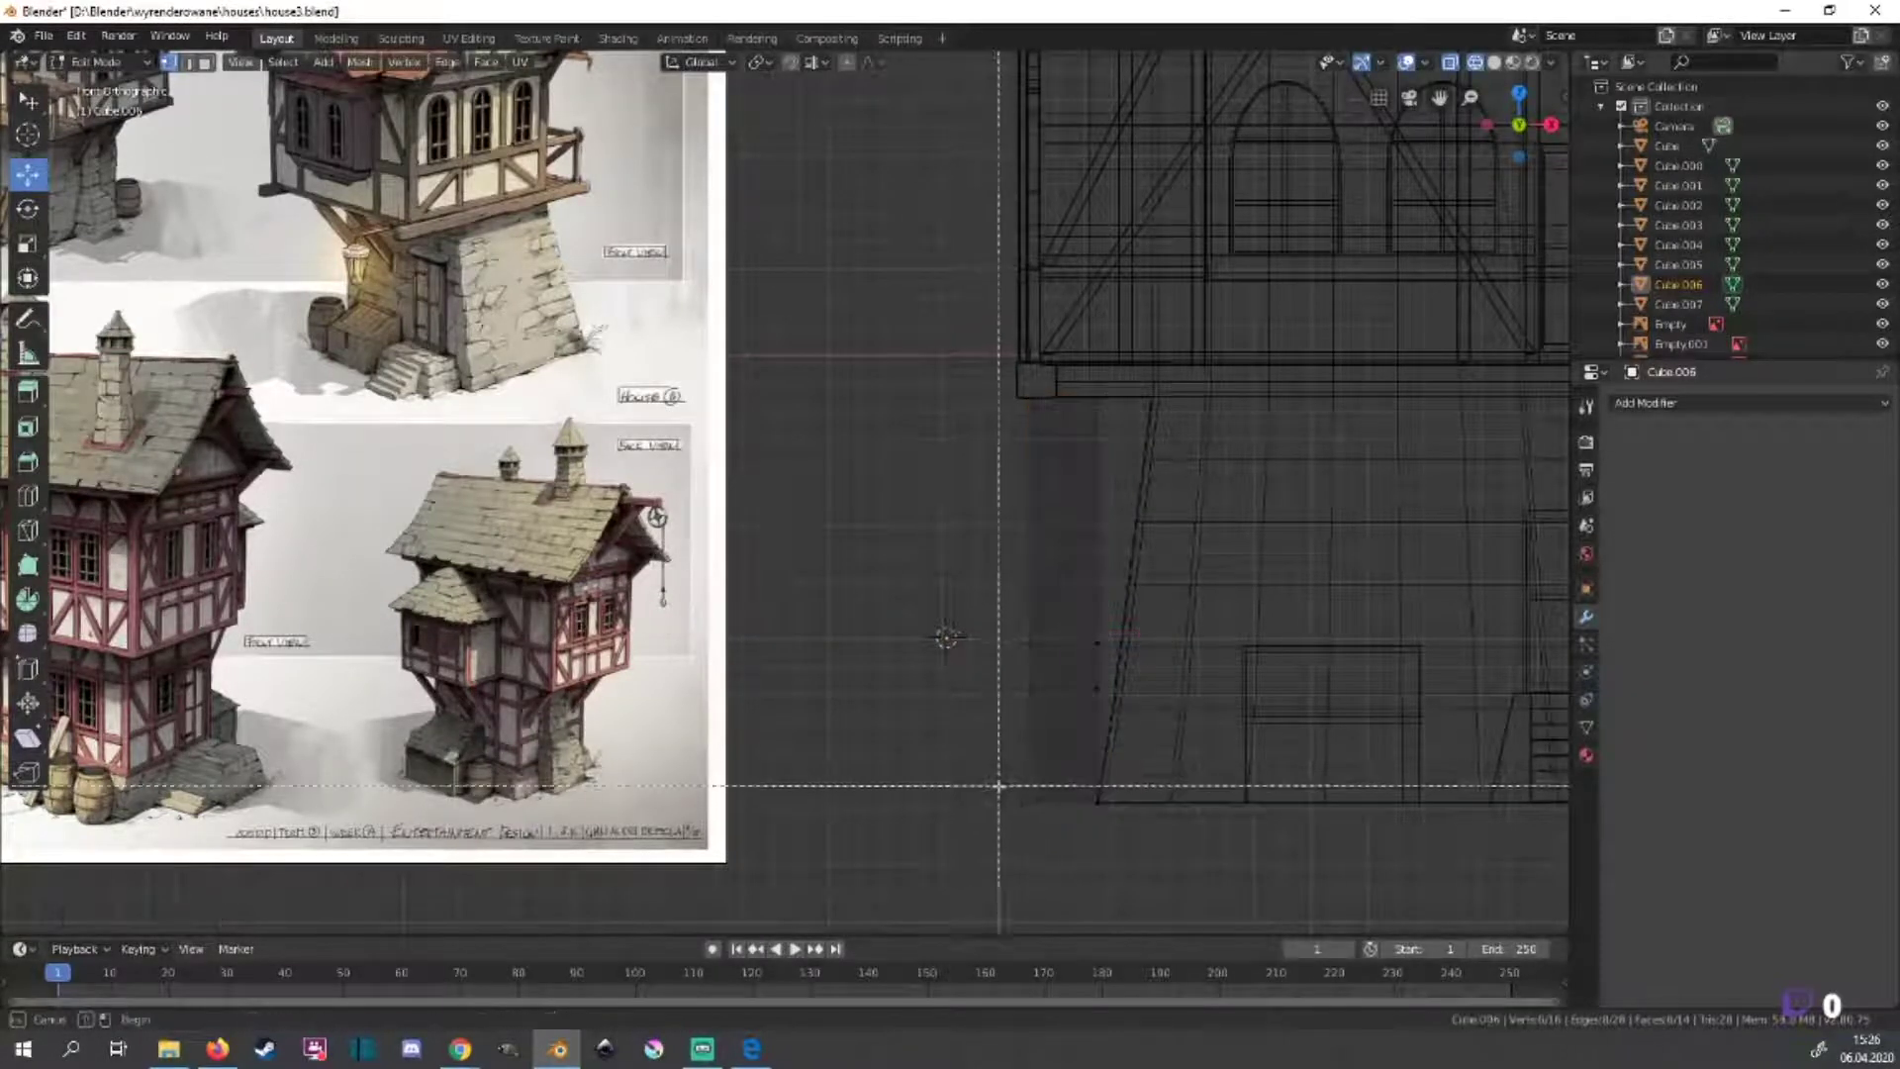
left_click_drag(1015, 788, 1103, 792)
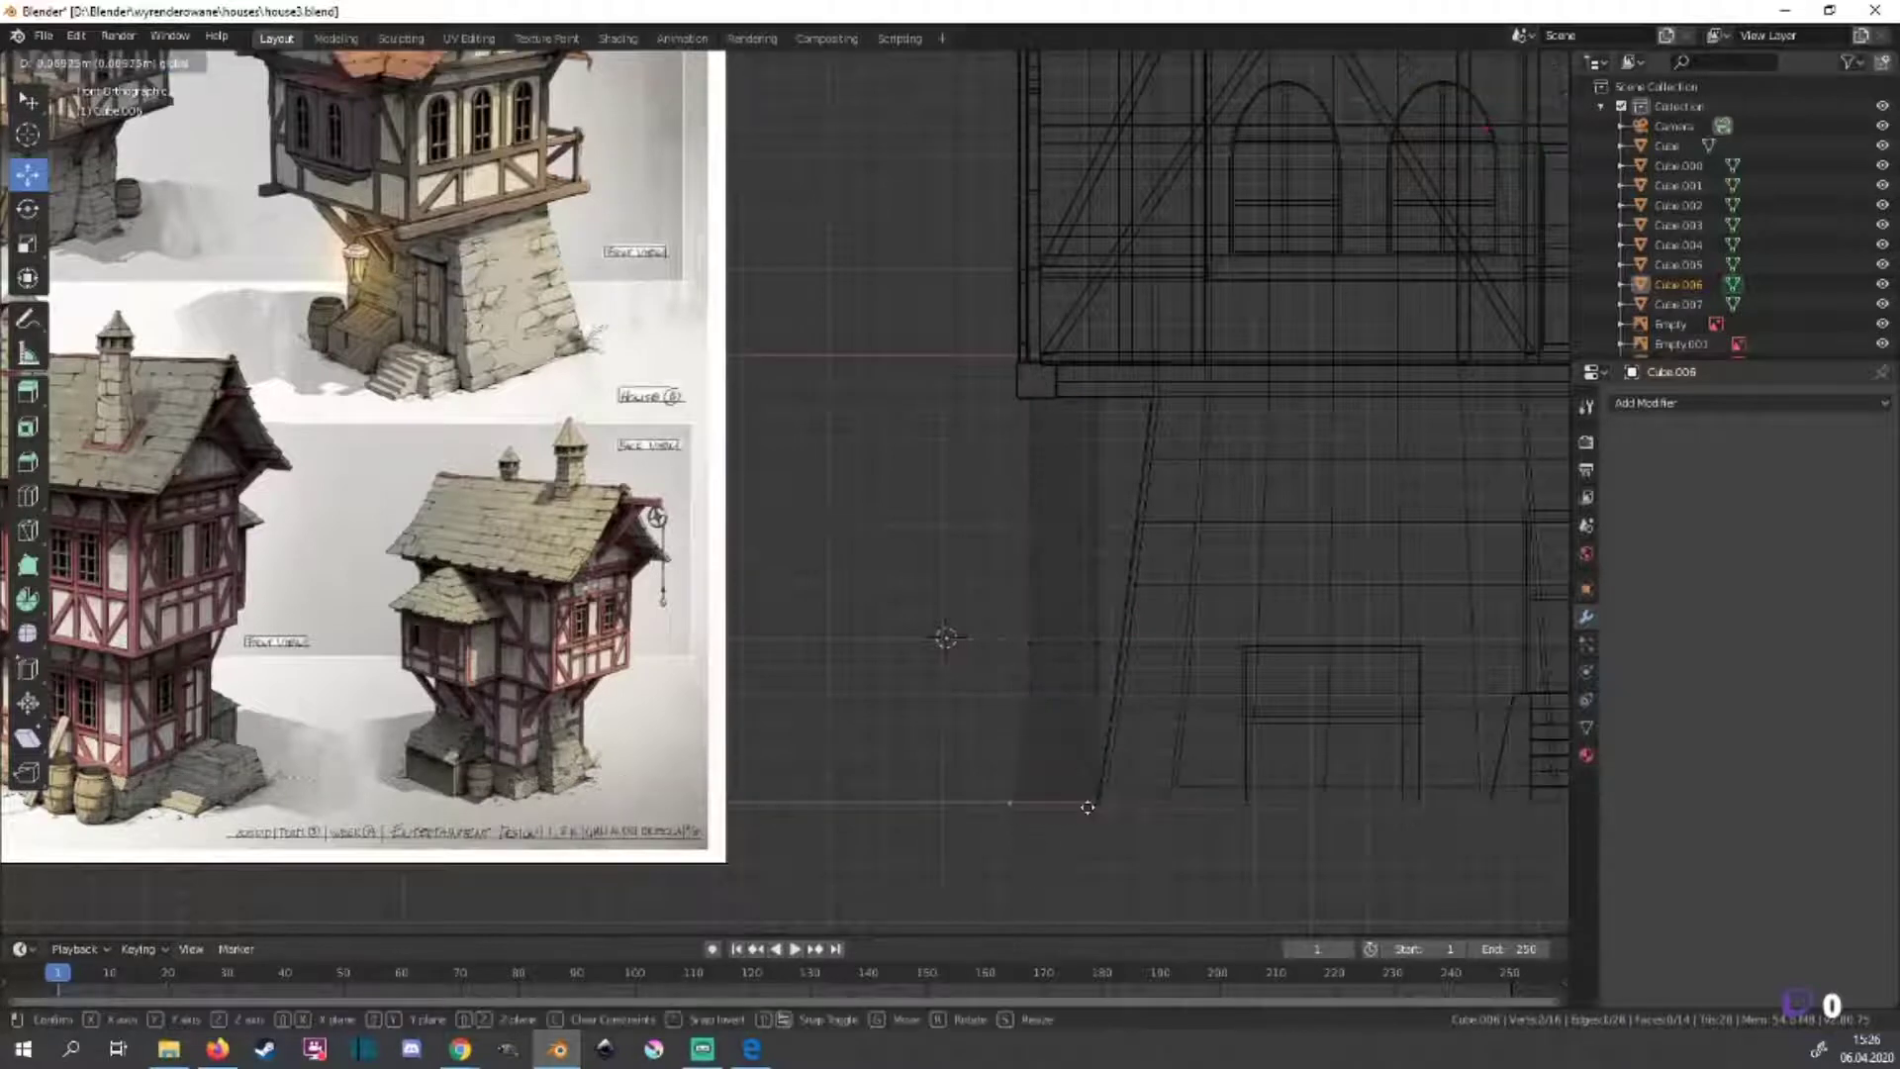
key("ctrl+l")
key("alt+a")
key("b")
left_click_drag(1083, 629, 1104, 699)
key("g")
key("x")
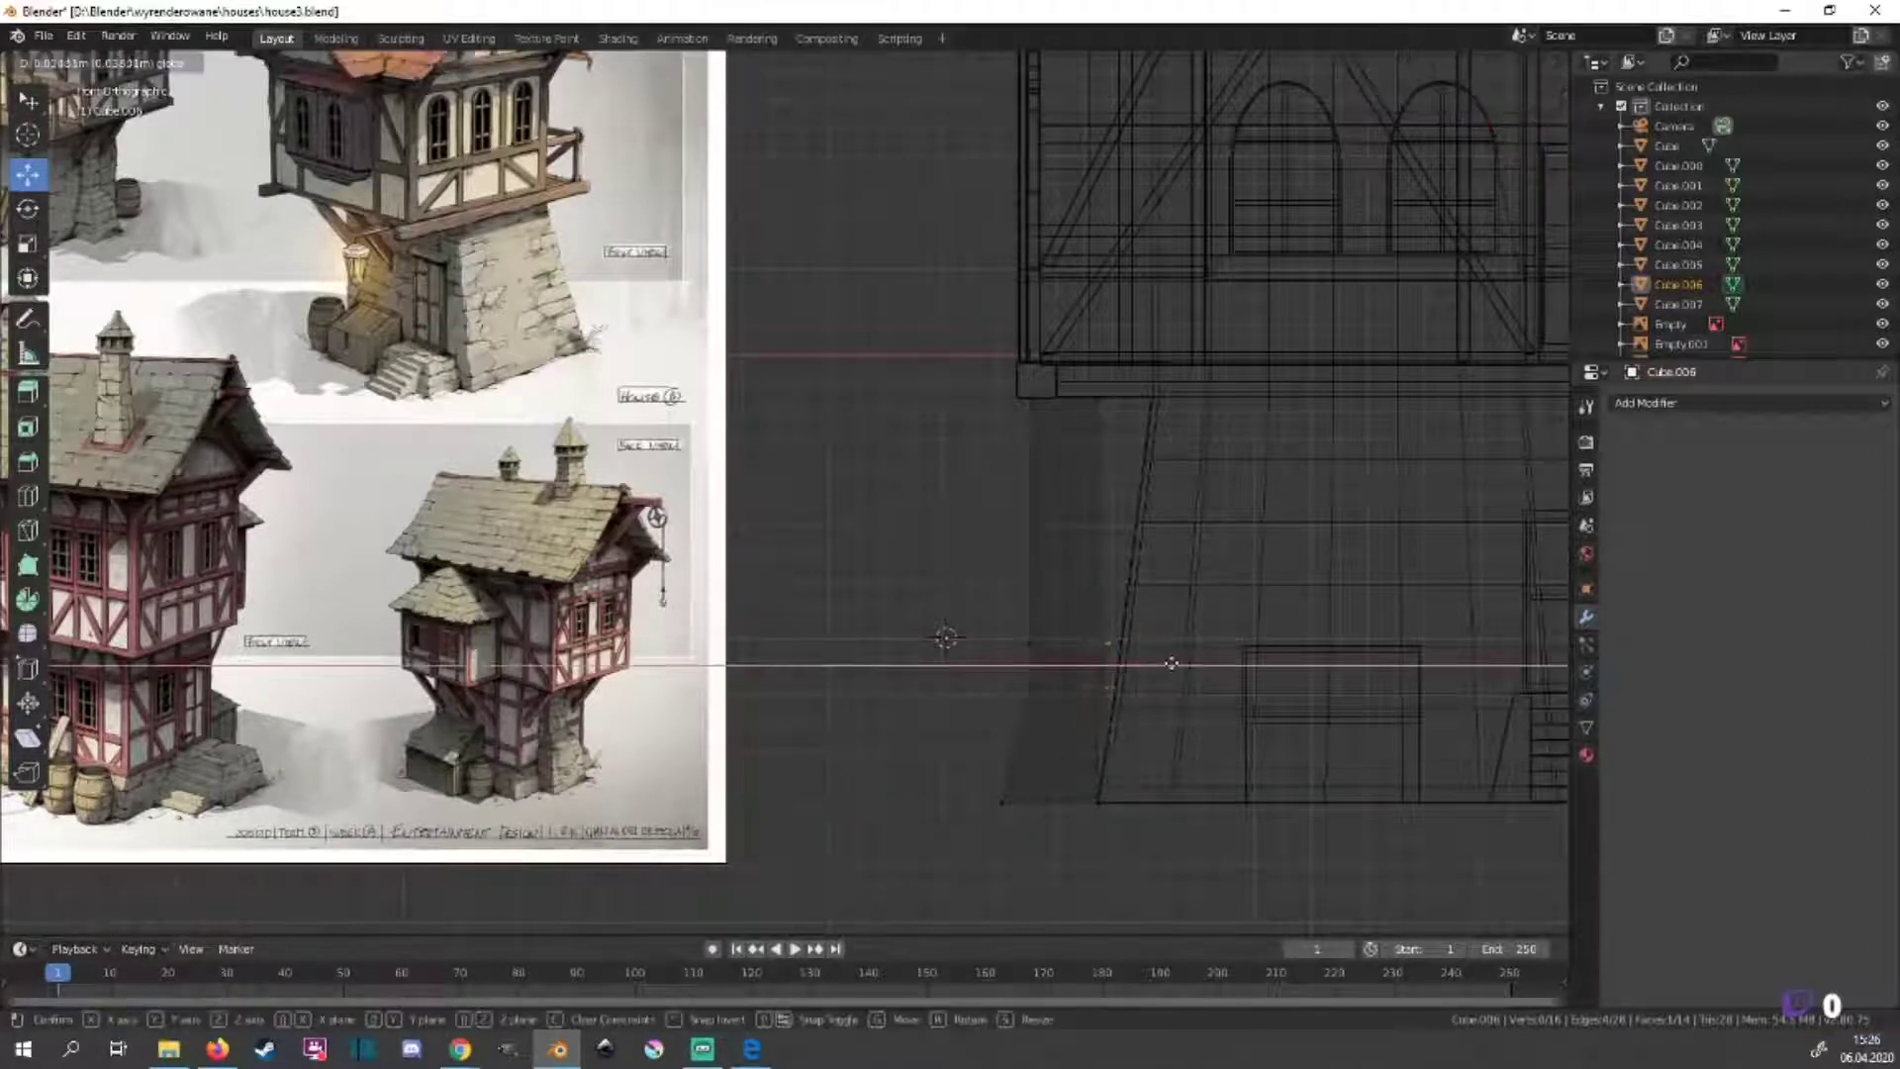
left_click(1128, 661)
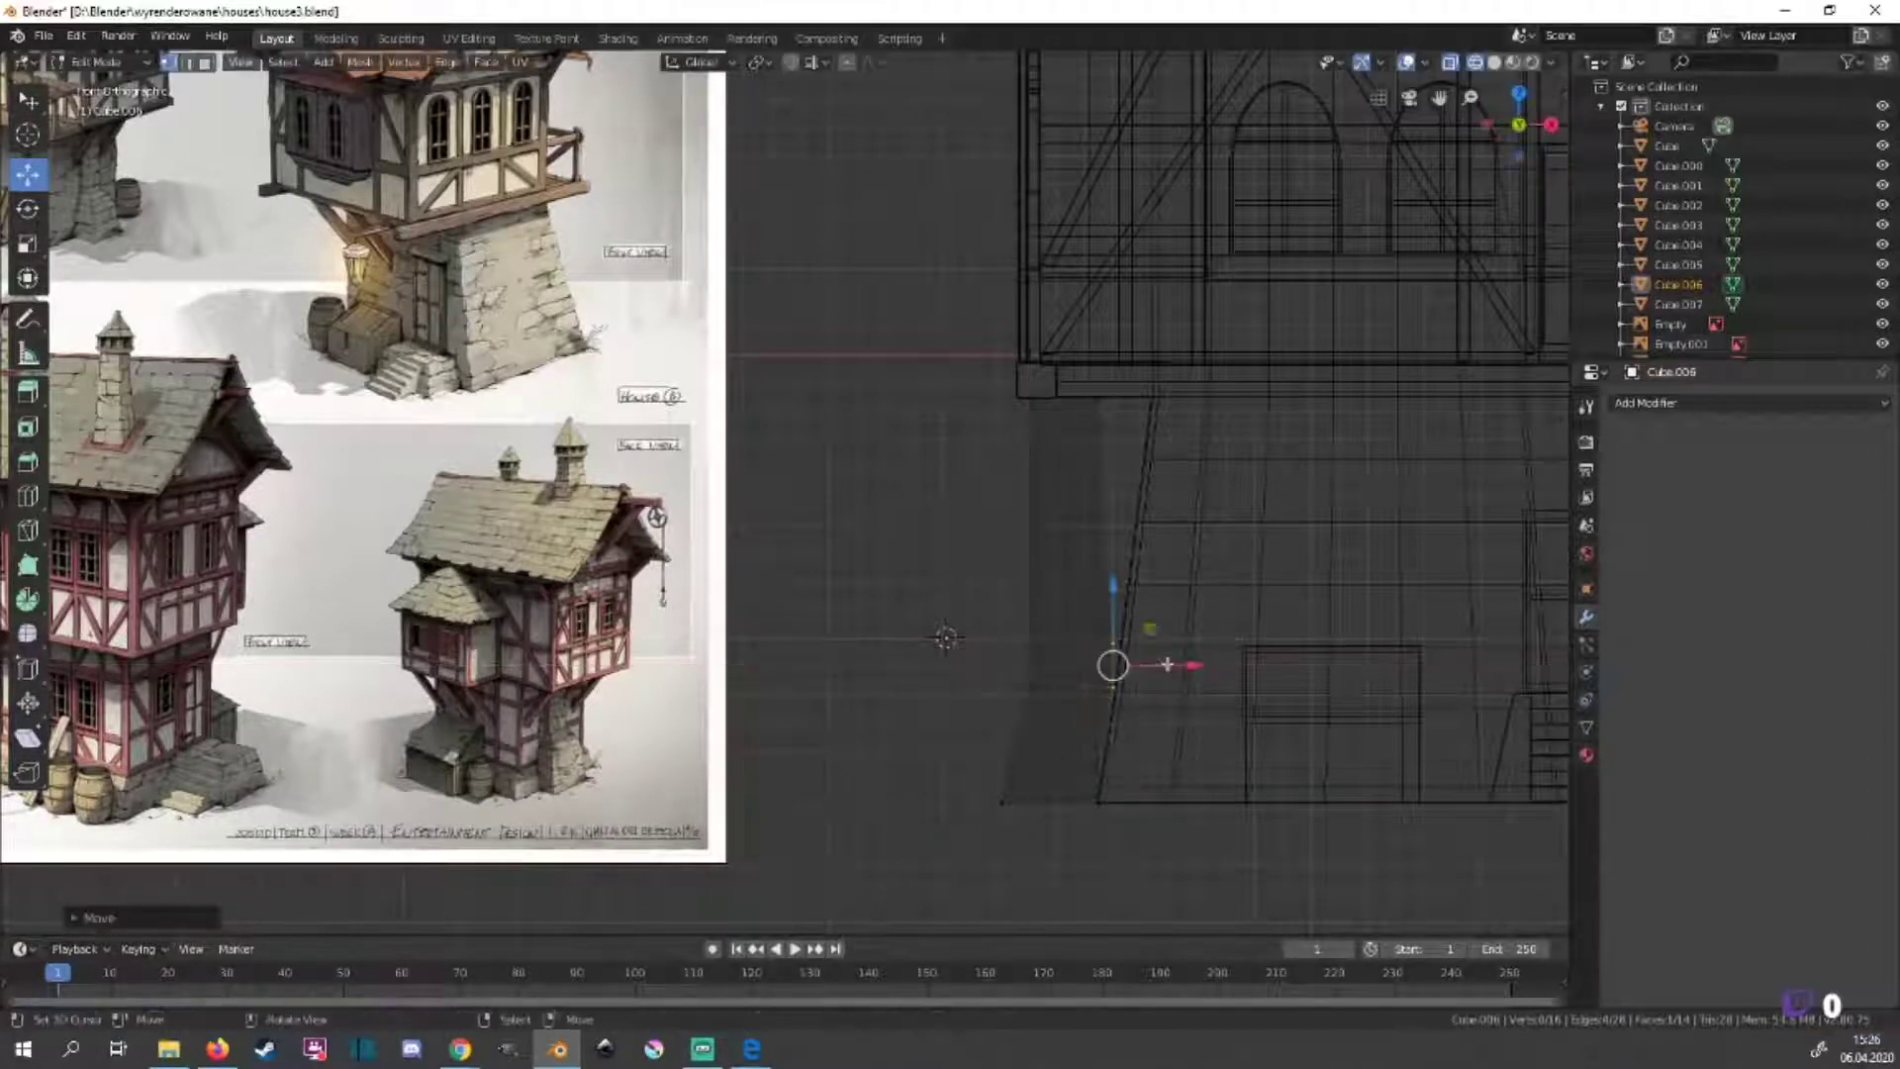
Box-select the strut's upper and middle vertex groups and shift each along X.
key("b")
left_click_drag(1110, 414, 1039, 381)
key("g")
key("x")
left_click(1093, 390)
key("b")
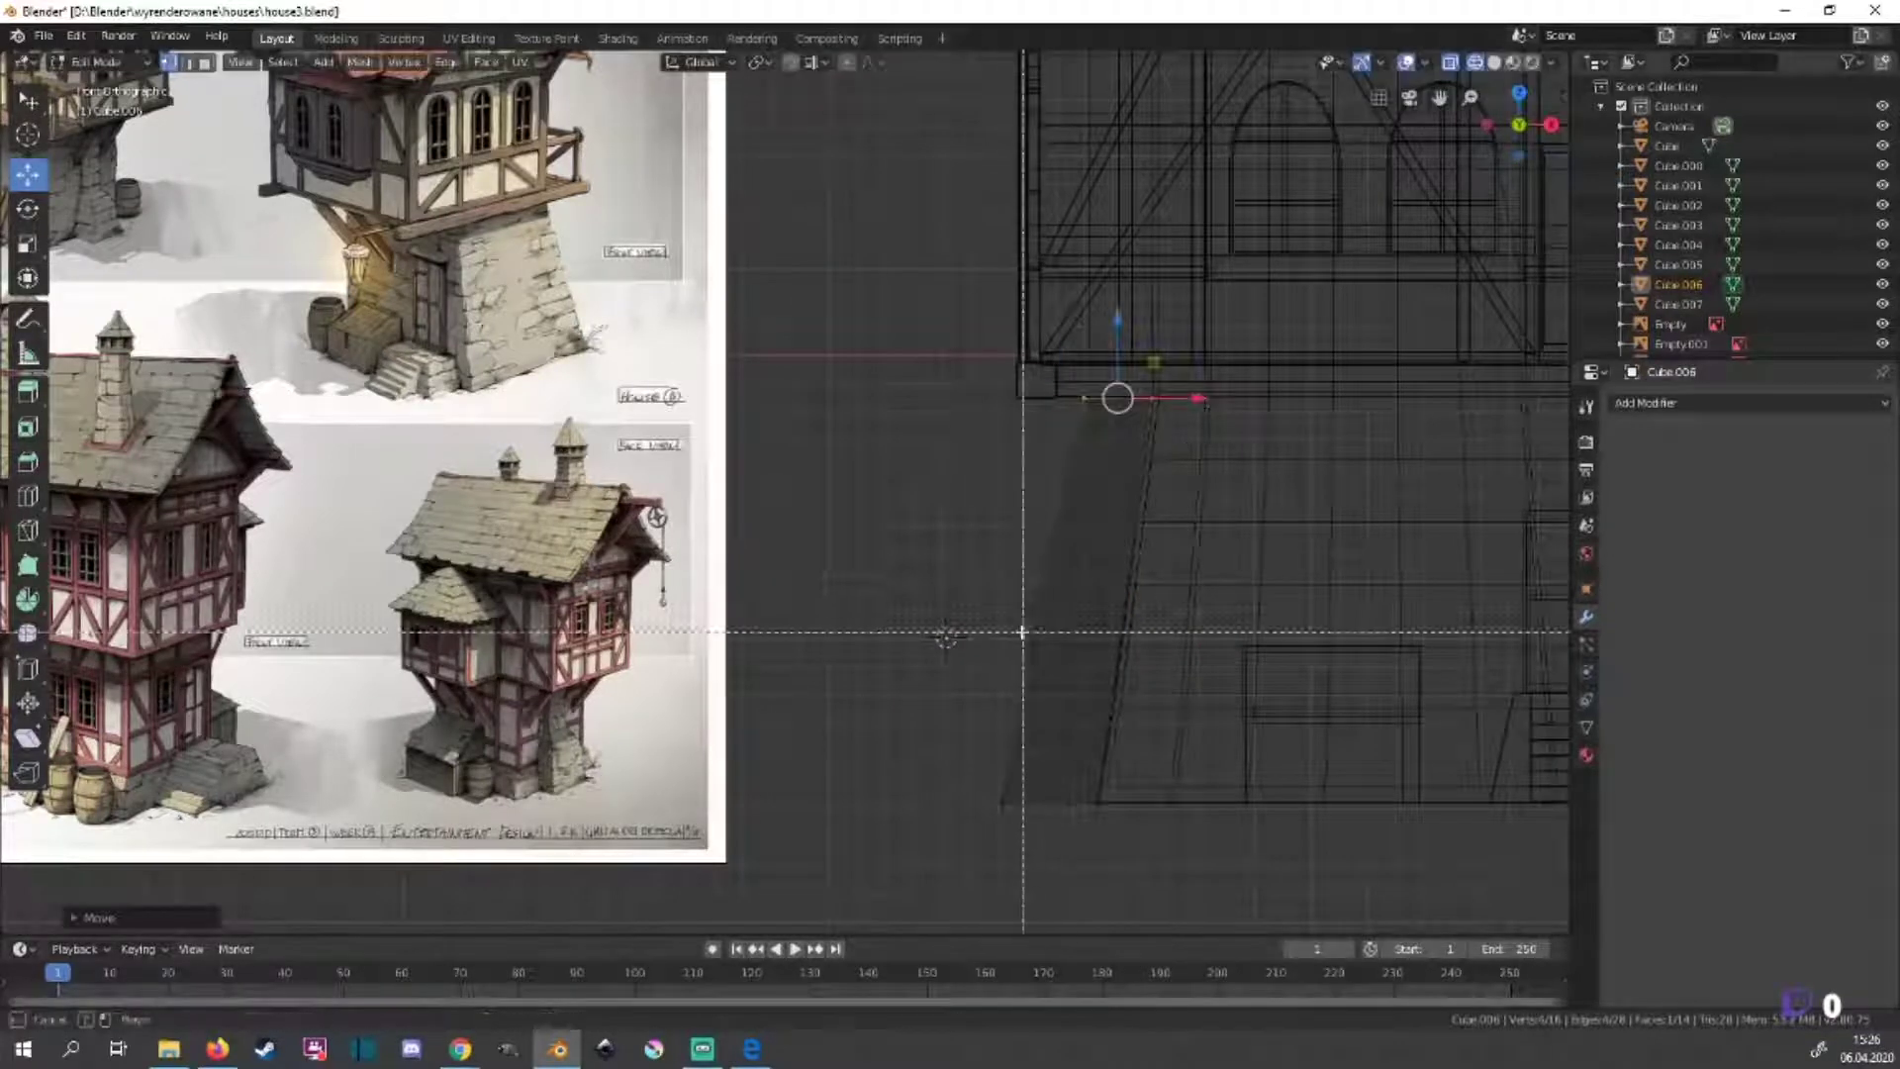
left_click_drag(1120, 573, 1004, 695)
key("g")
key("x")
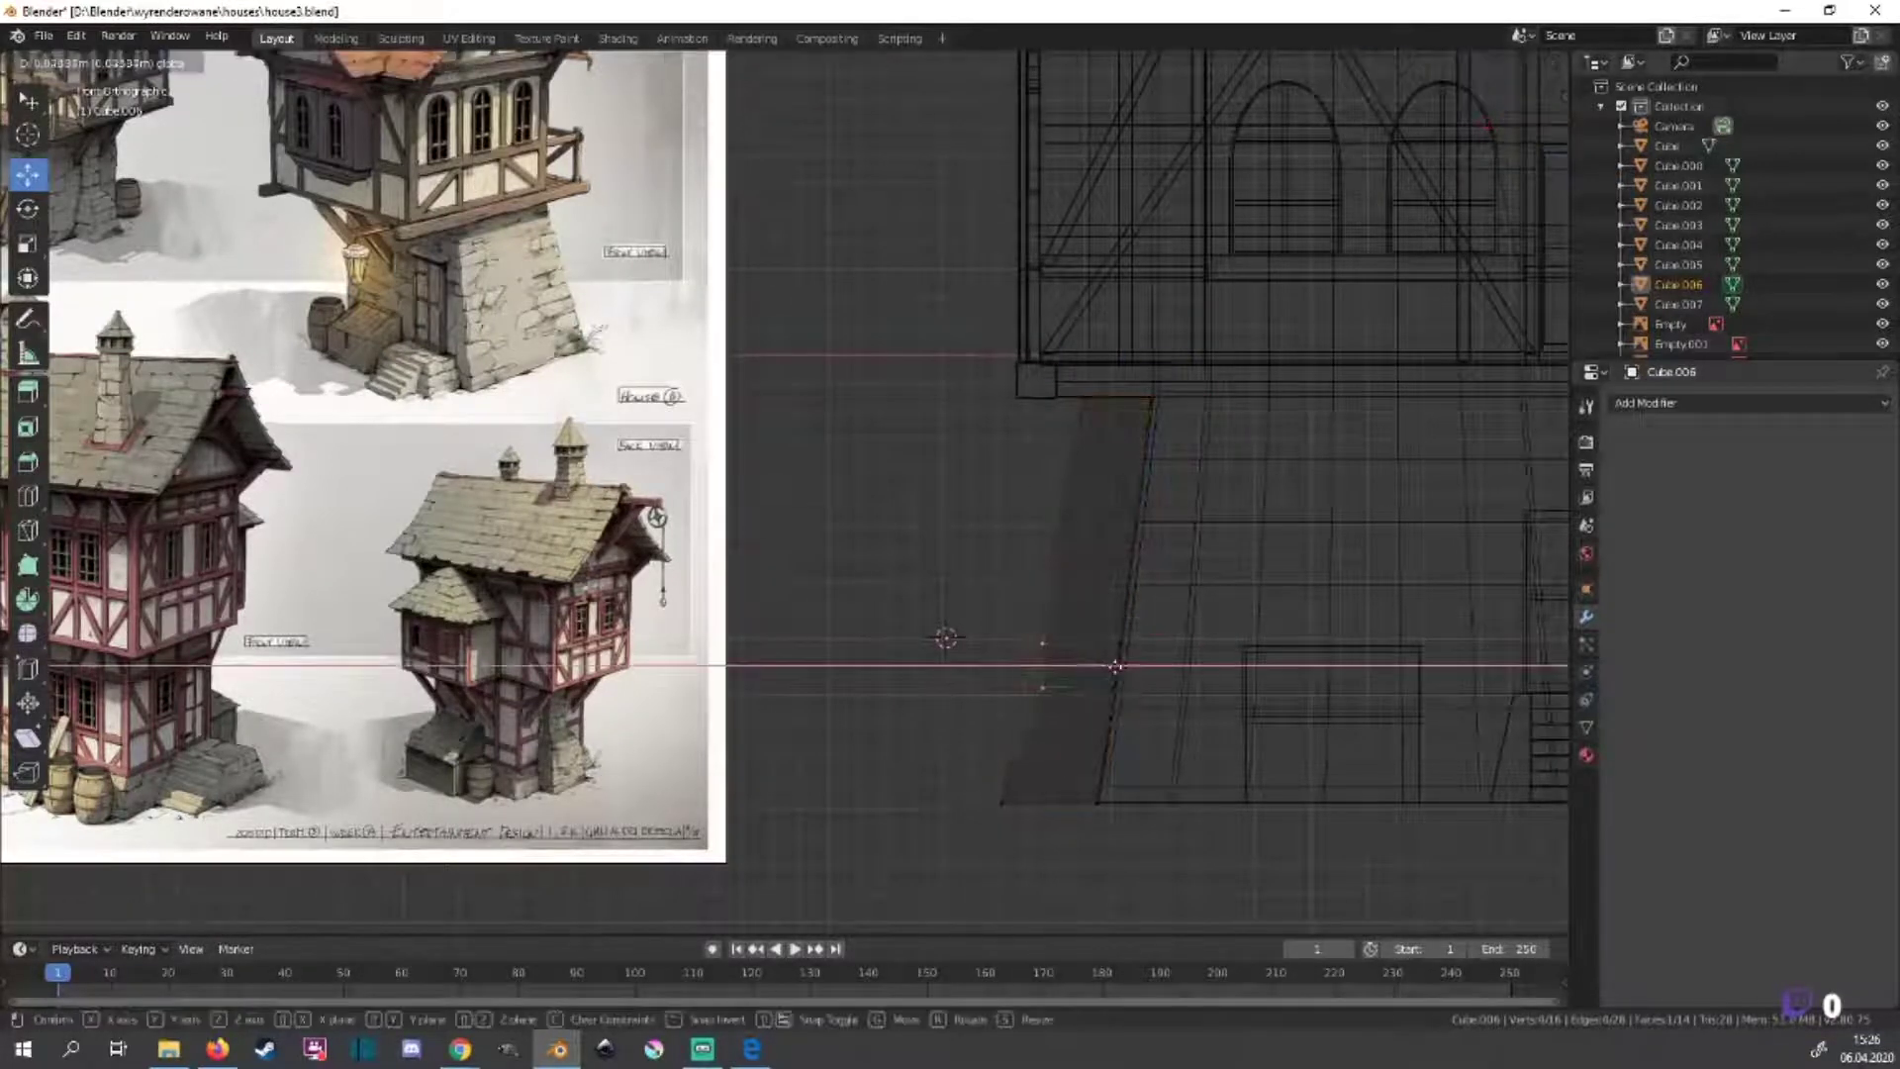
left_click(1115, 666)
Move the upper middle vertex and the top corner vertex along X to slant the strut.
left_click(1044, 643)
key("g")
key("x")
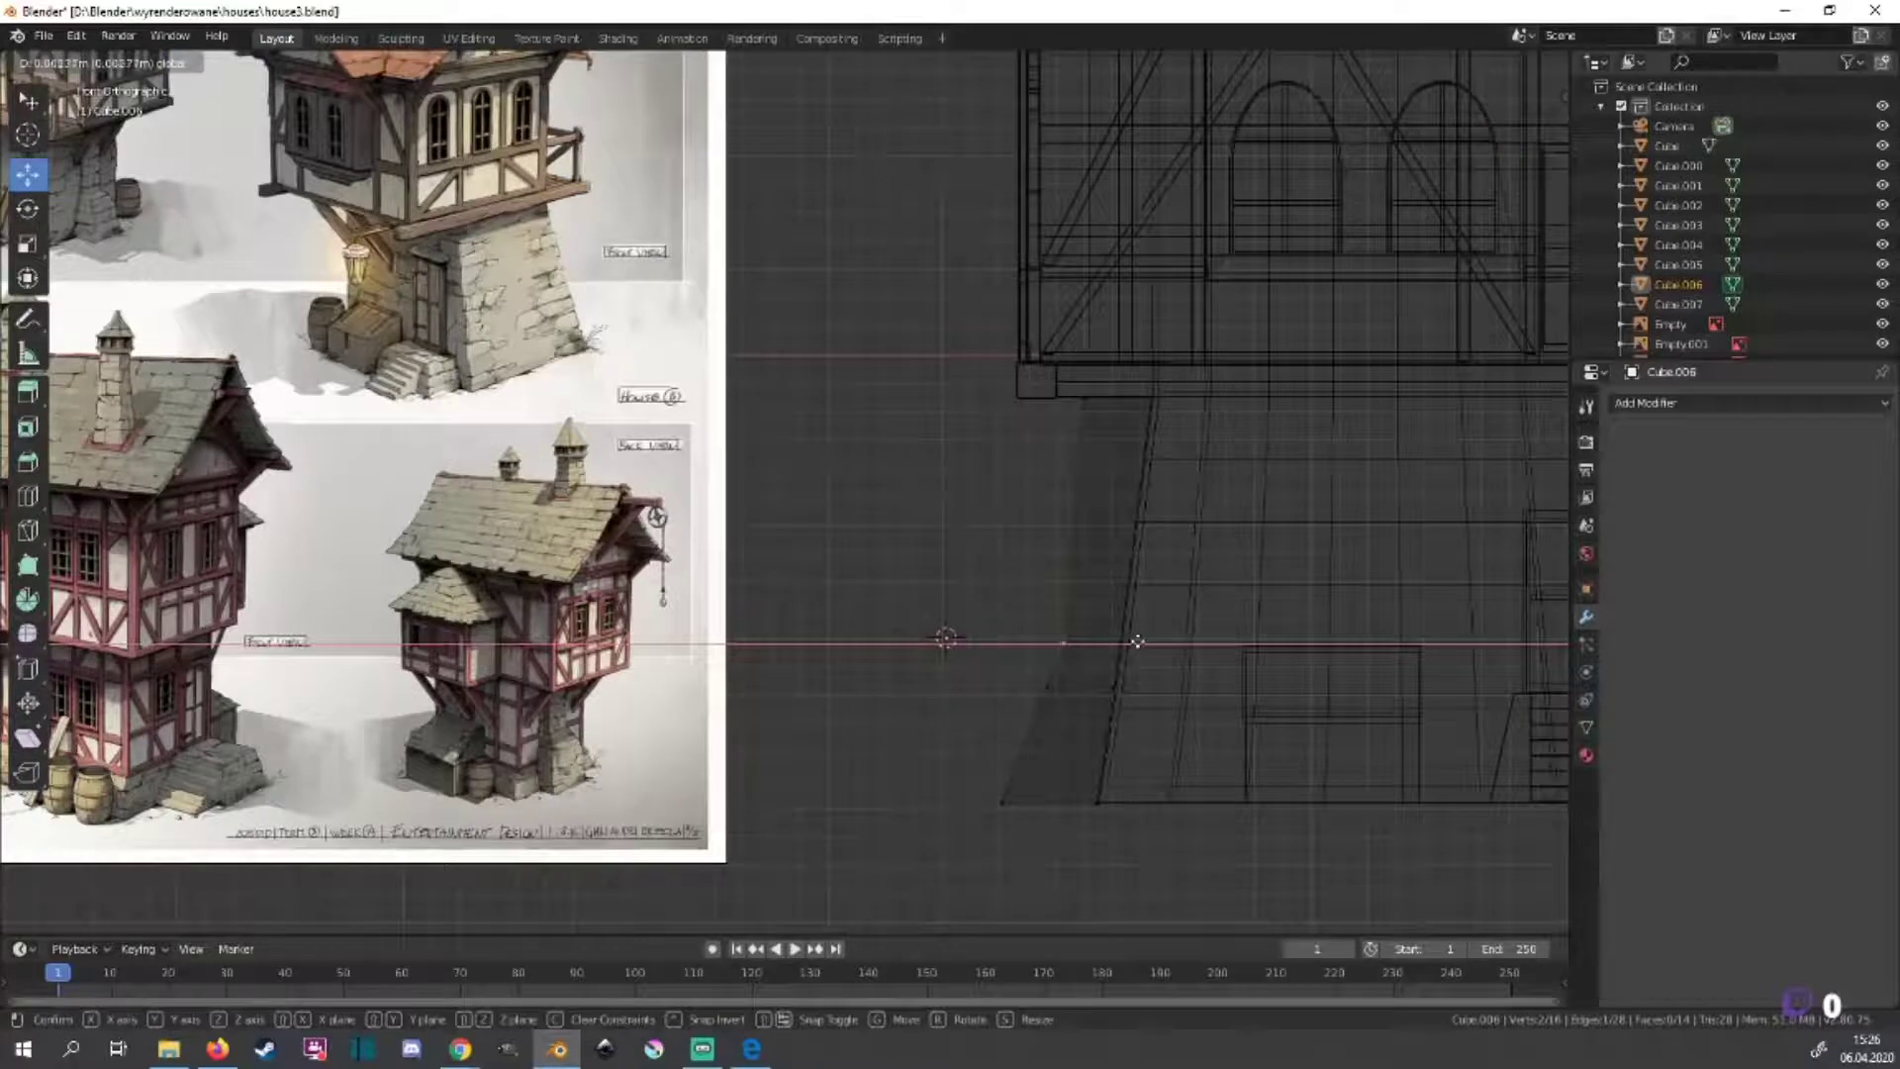
left_click(1136, 643)
left_click(1081, 395)
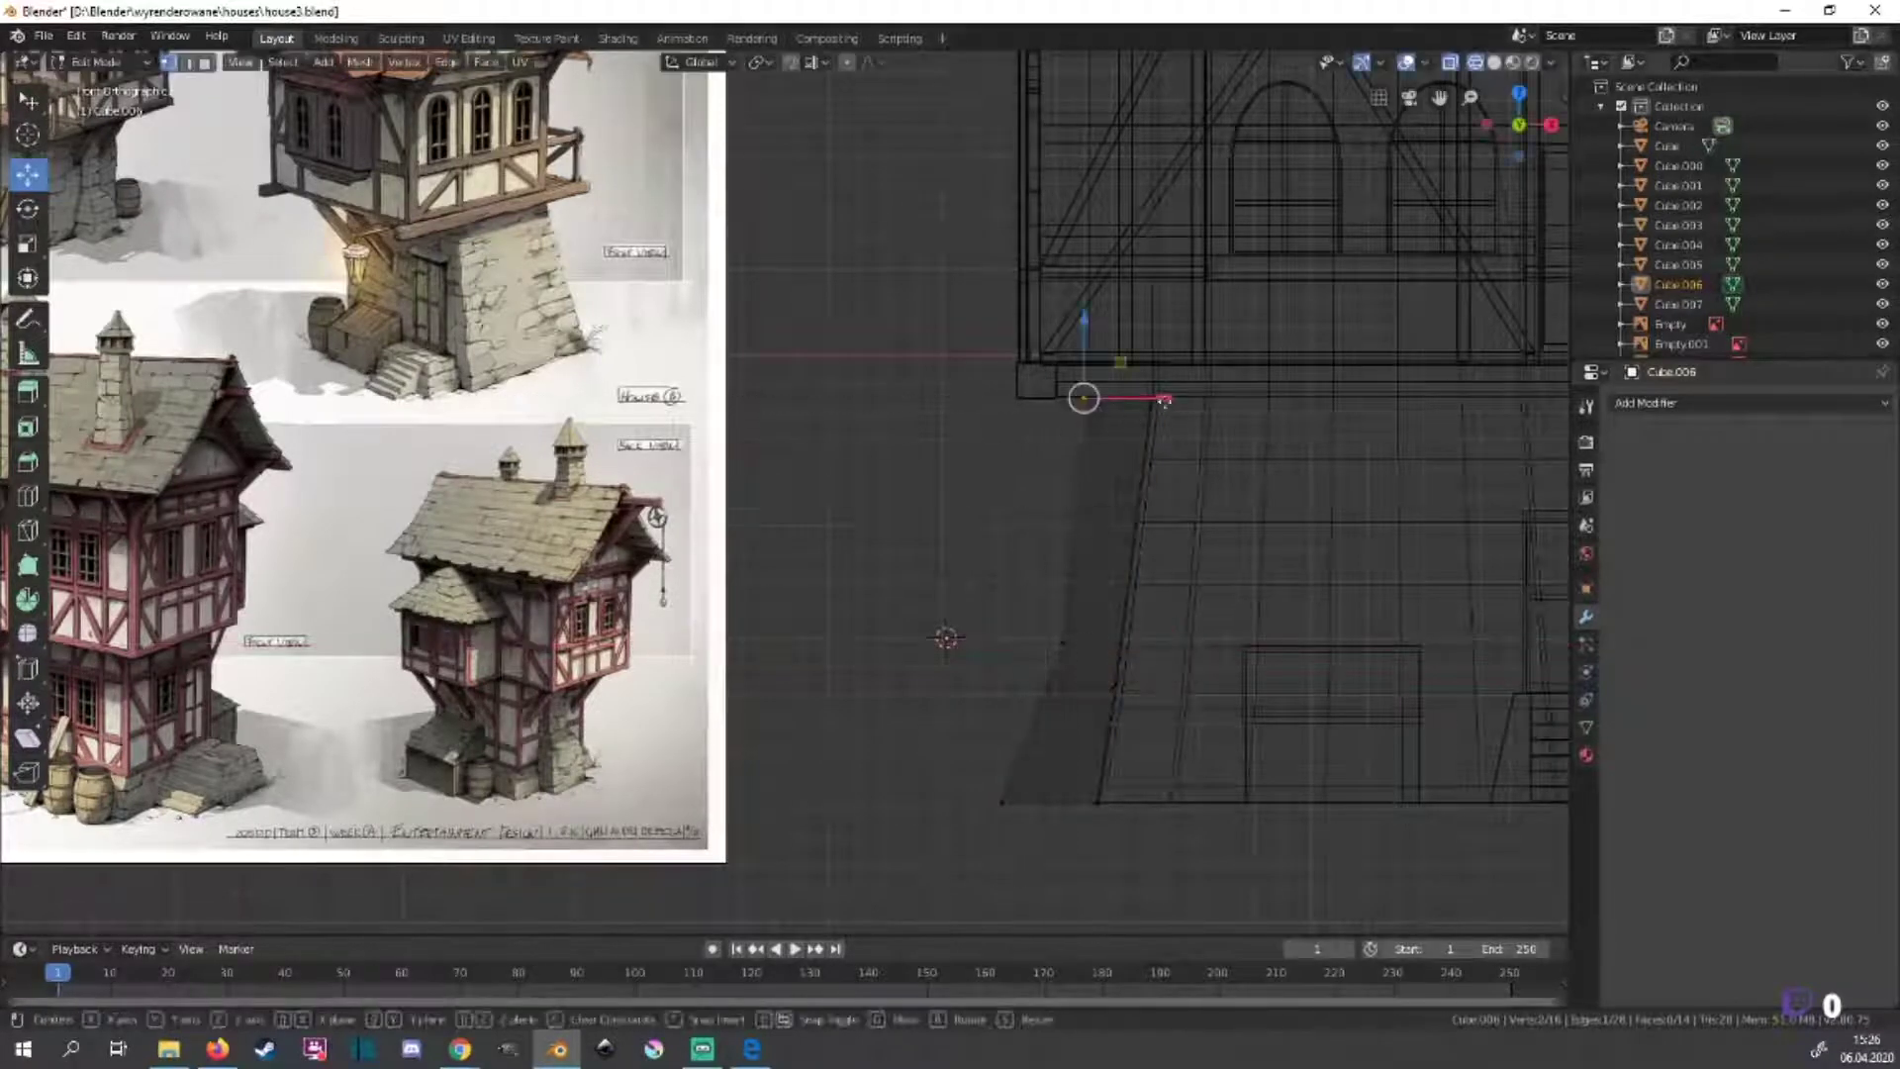
key("g")
key("x")
left_click(1094, 650)
Select the whole strut and orbit around to the back view in X-ray.
mouse_move(1142, 705)
middle_mouse_down()
mouse_move(1286, 734)
mouse_move(1260, 734)
middle_mouse_up()
key("ctrl+l")
key("shift+z")
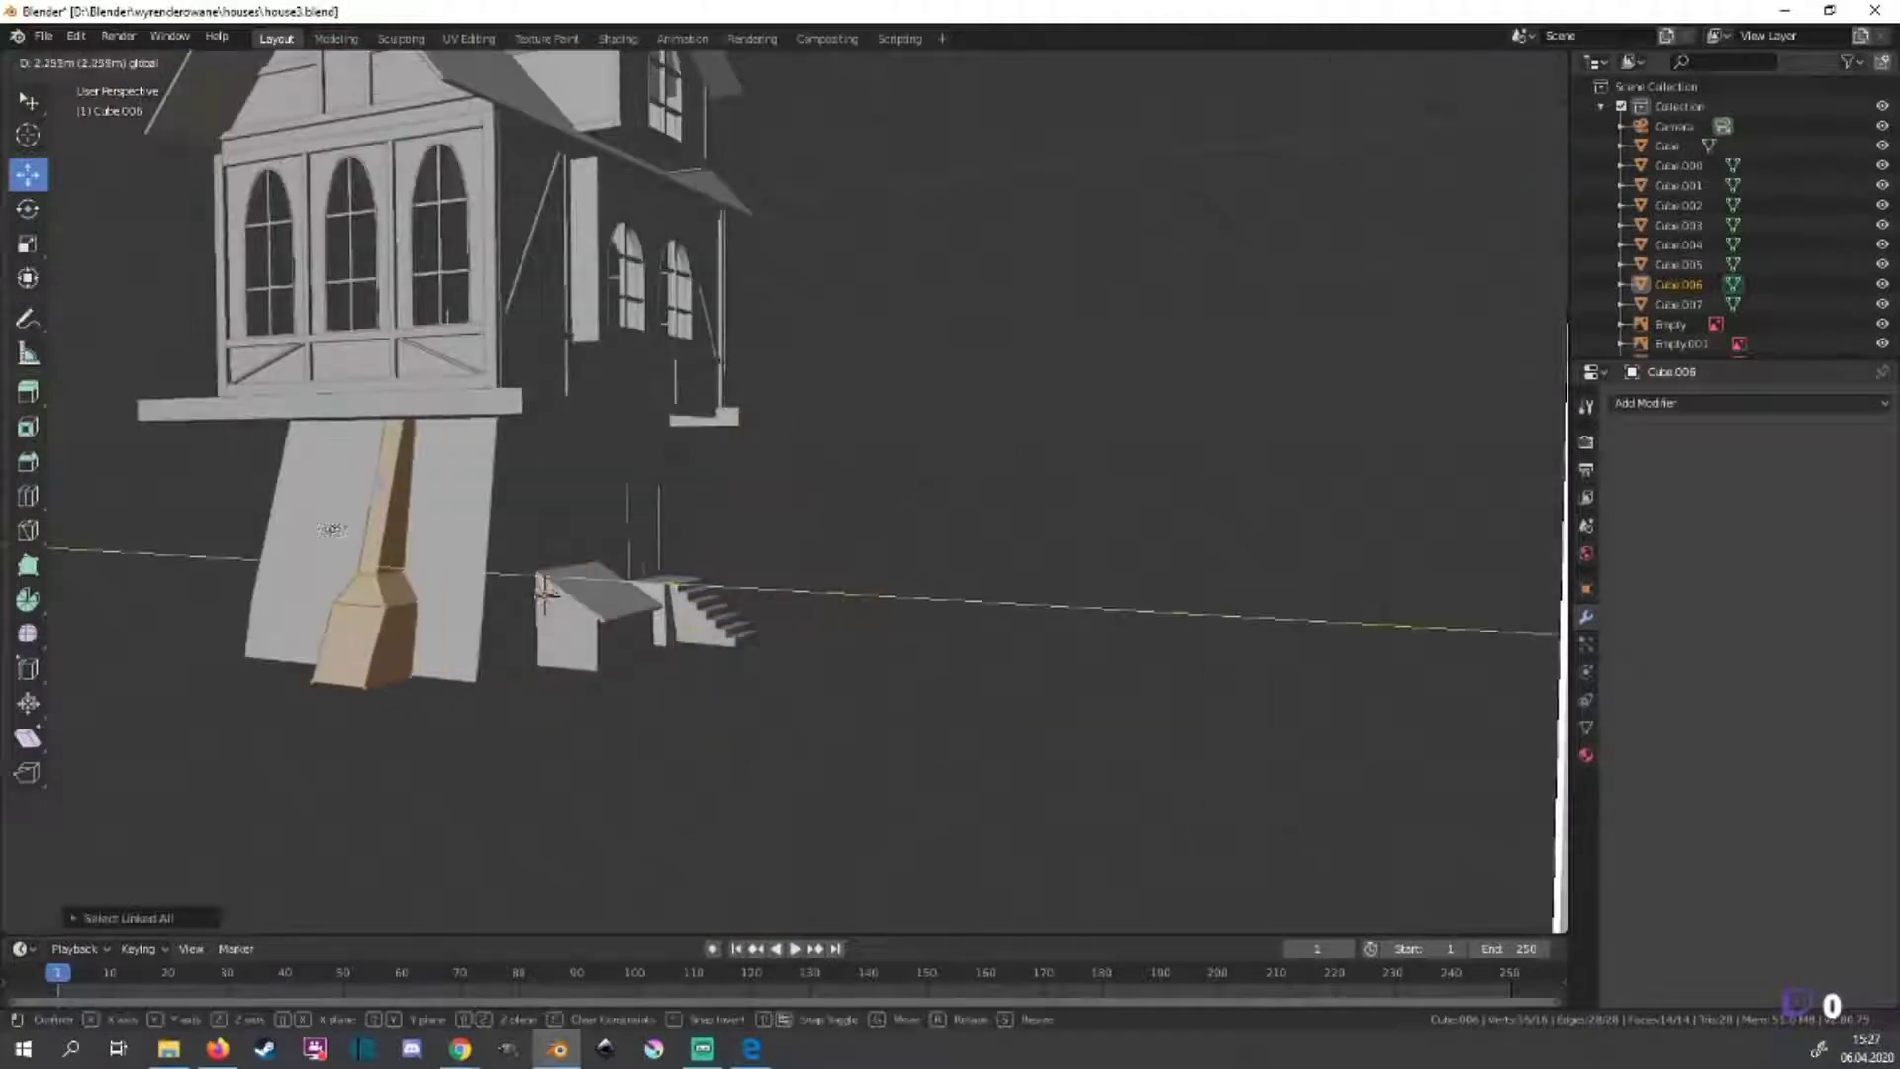
middle_click_drag(796, 589, 1038, 730)
scroll(1038, 730, "down", 3)
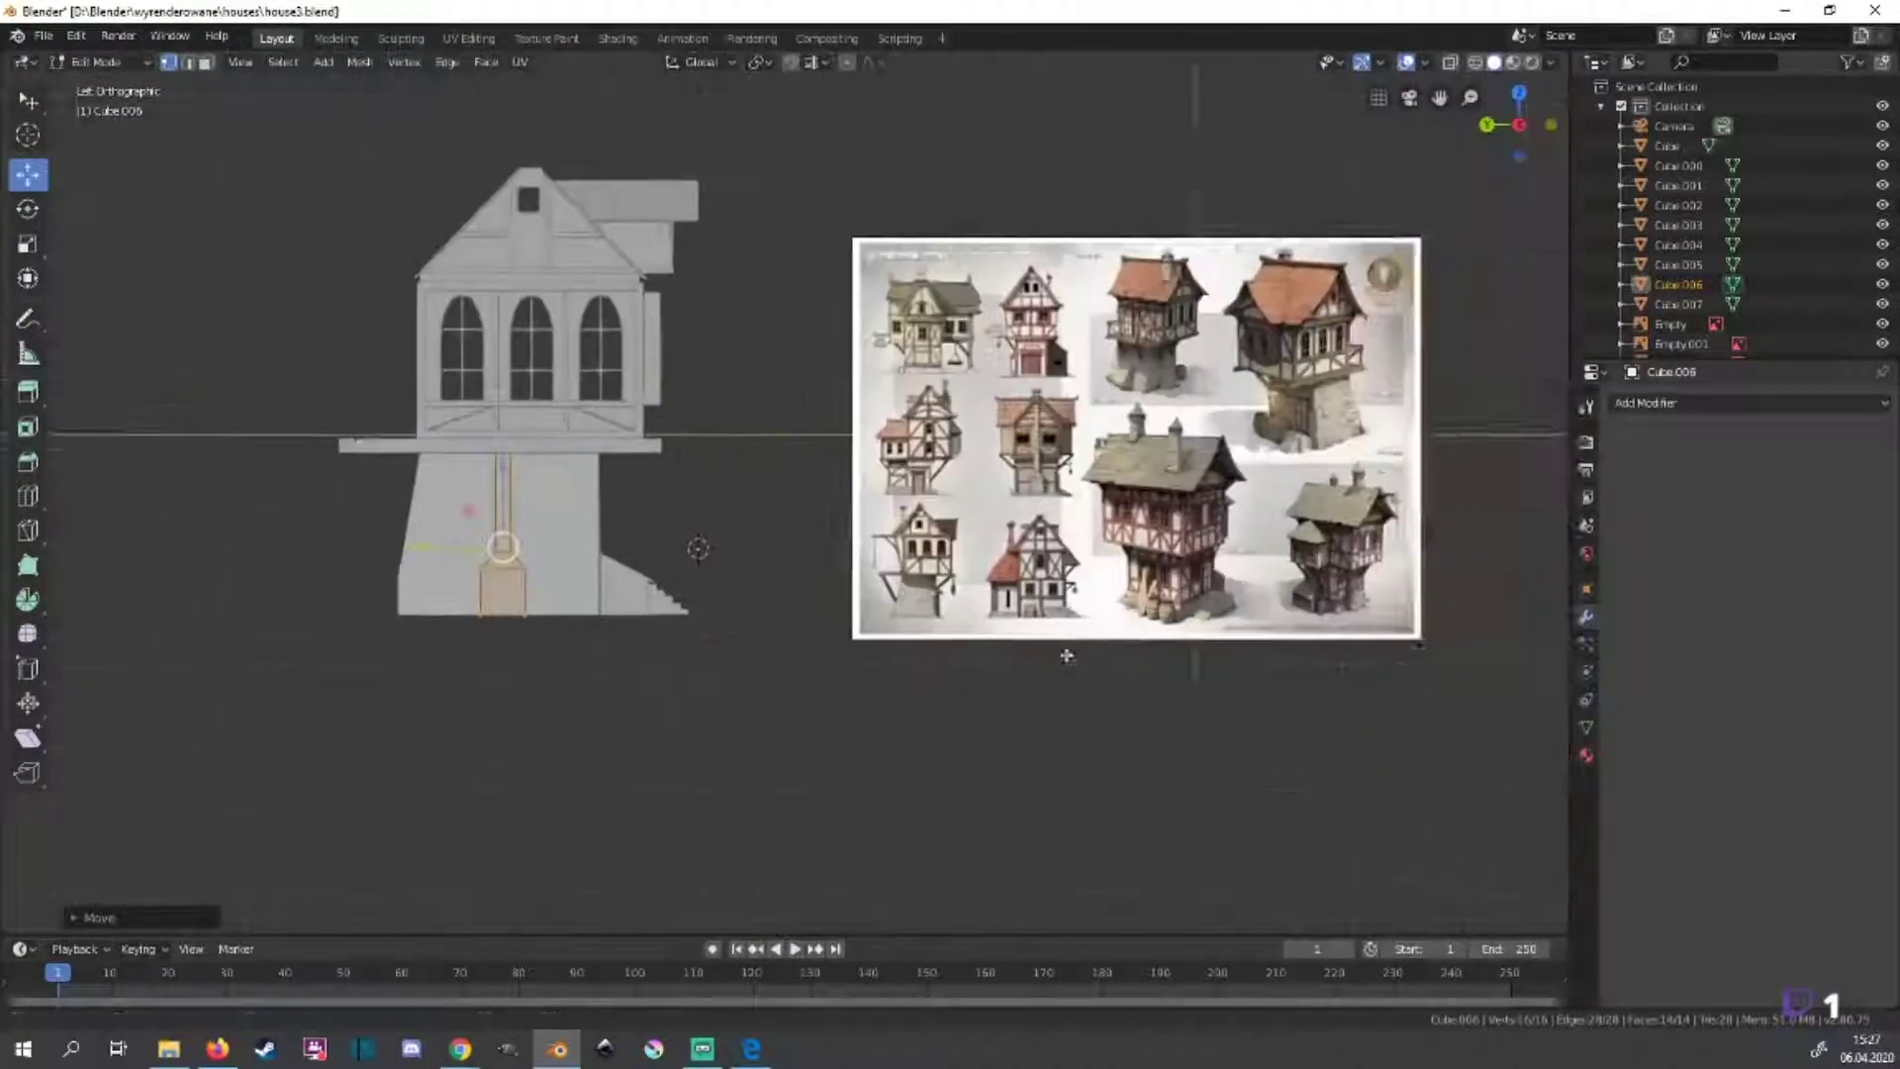
middle_click_drag(1060, 656, 1357, 636)
scroll(725, 648, "up", 5)
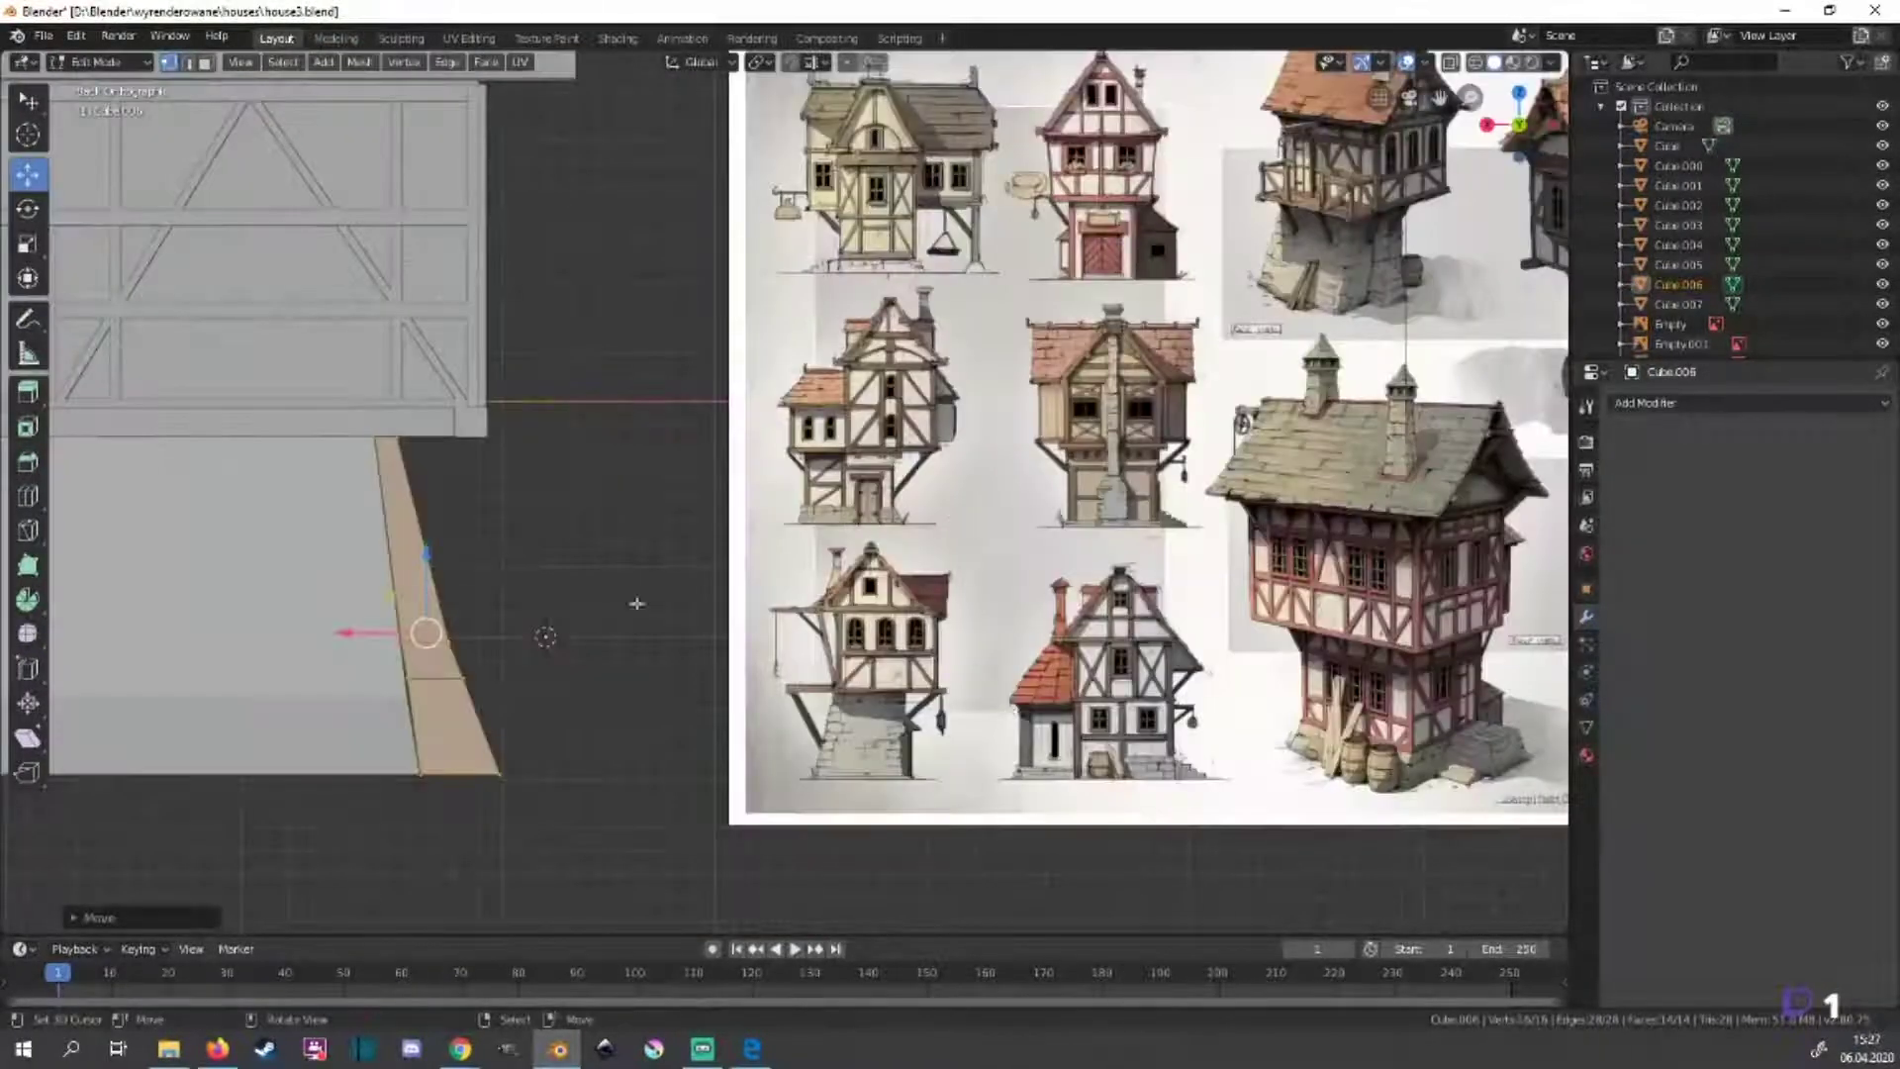
scroll(523, 602, "up", 2)
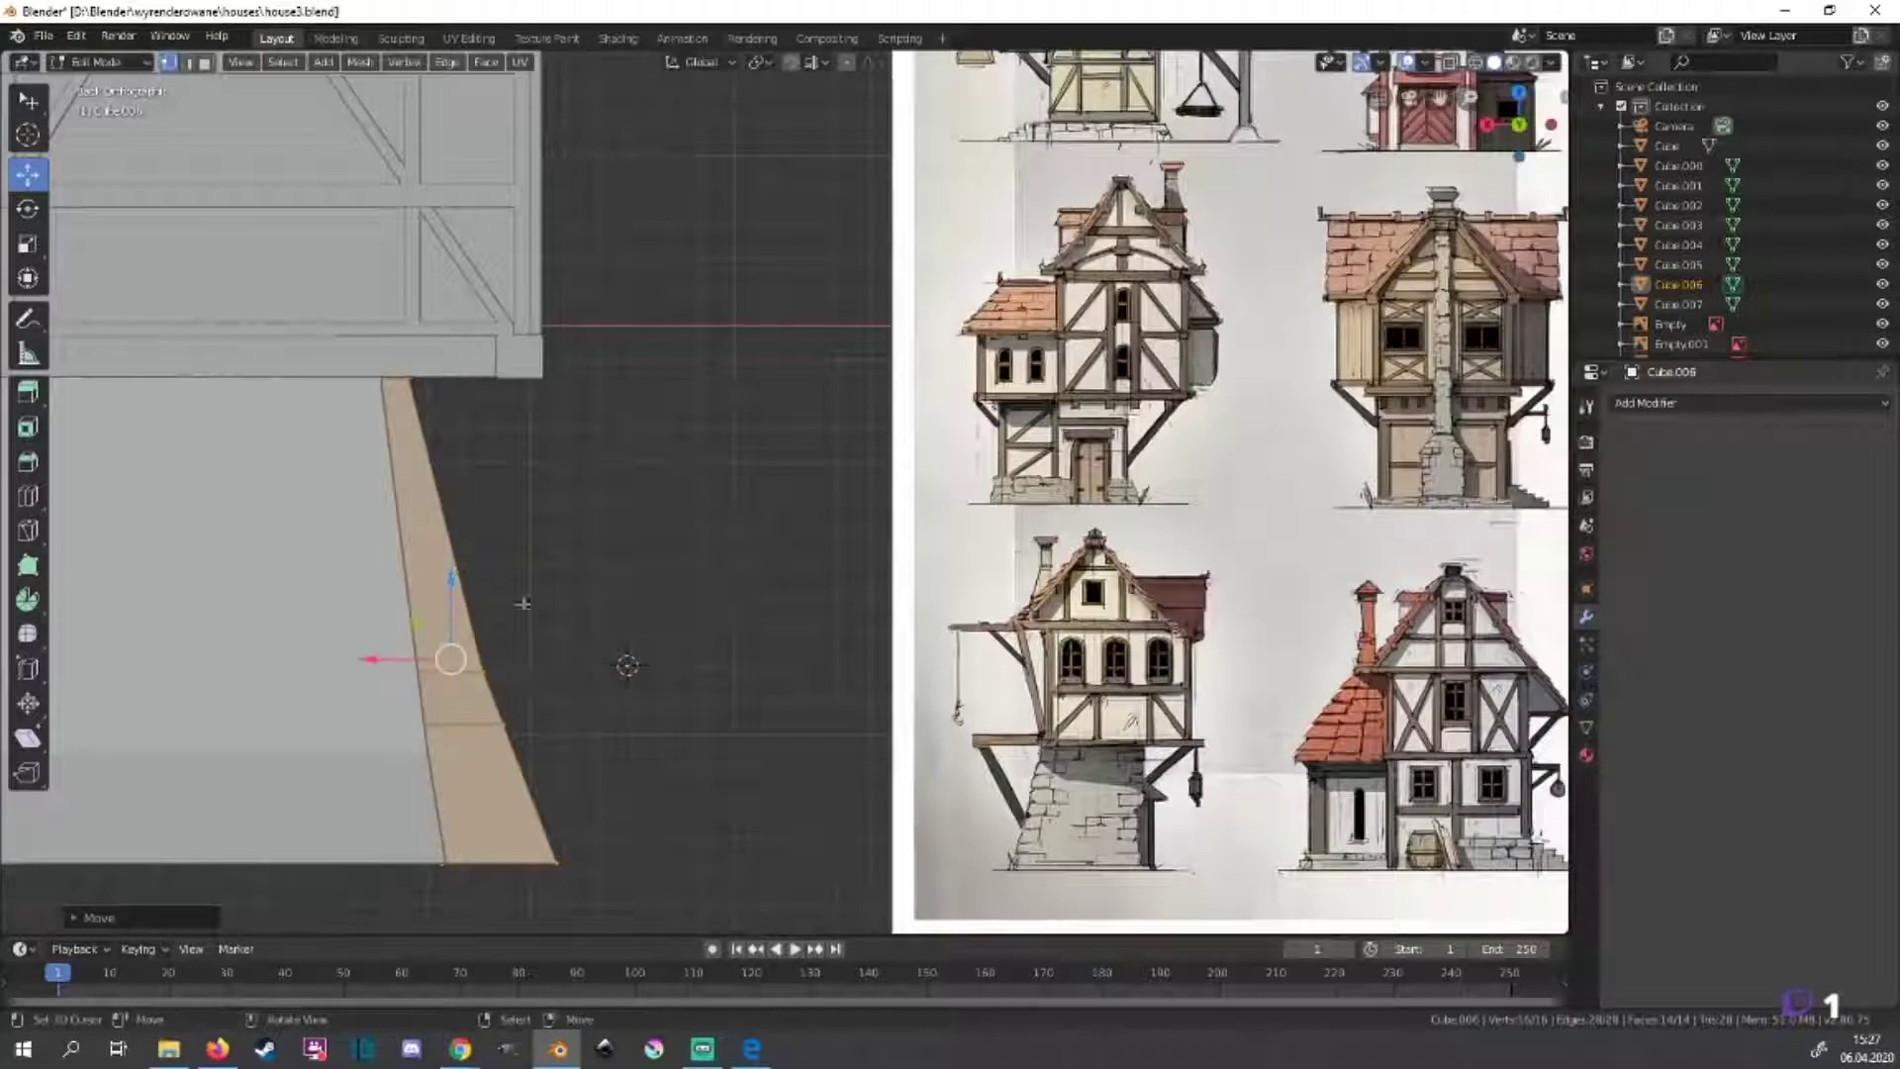
key("alt+z")
scroll(571, 679, "down", 2)
scroll(649, 687, "up", 3)
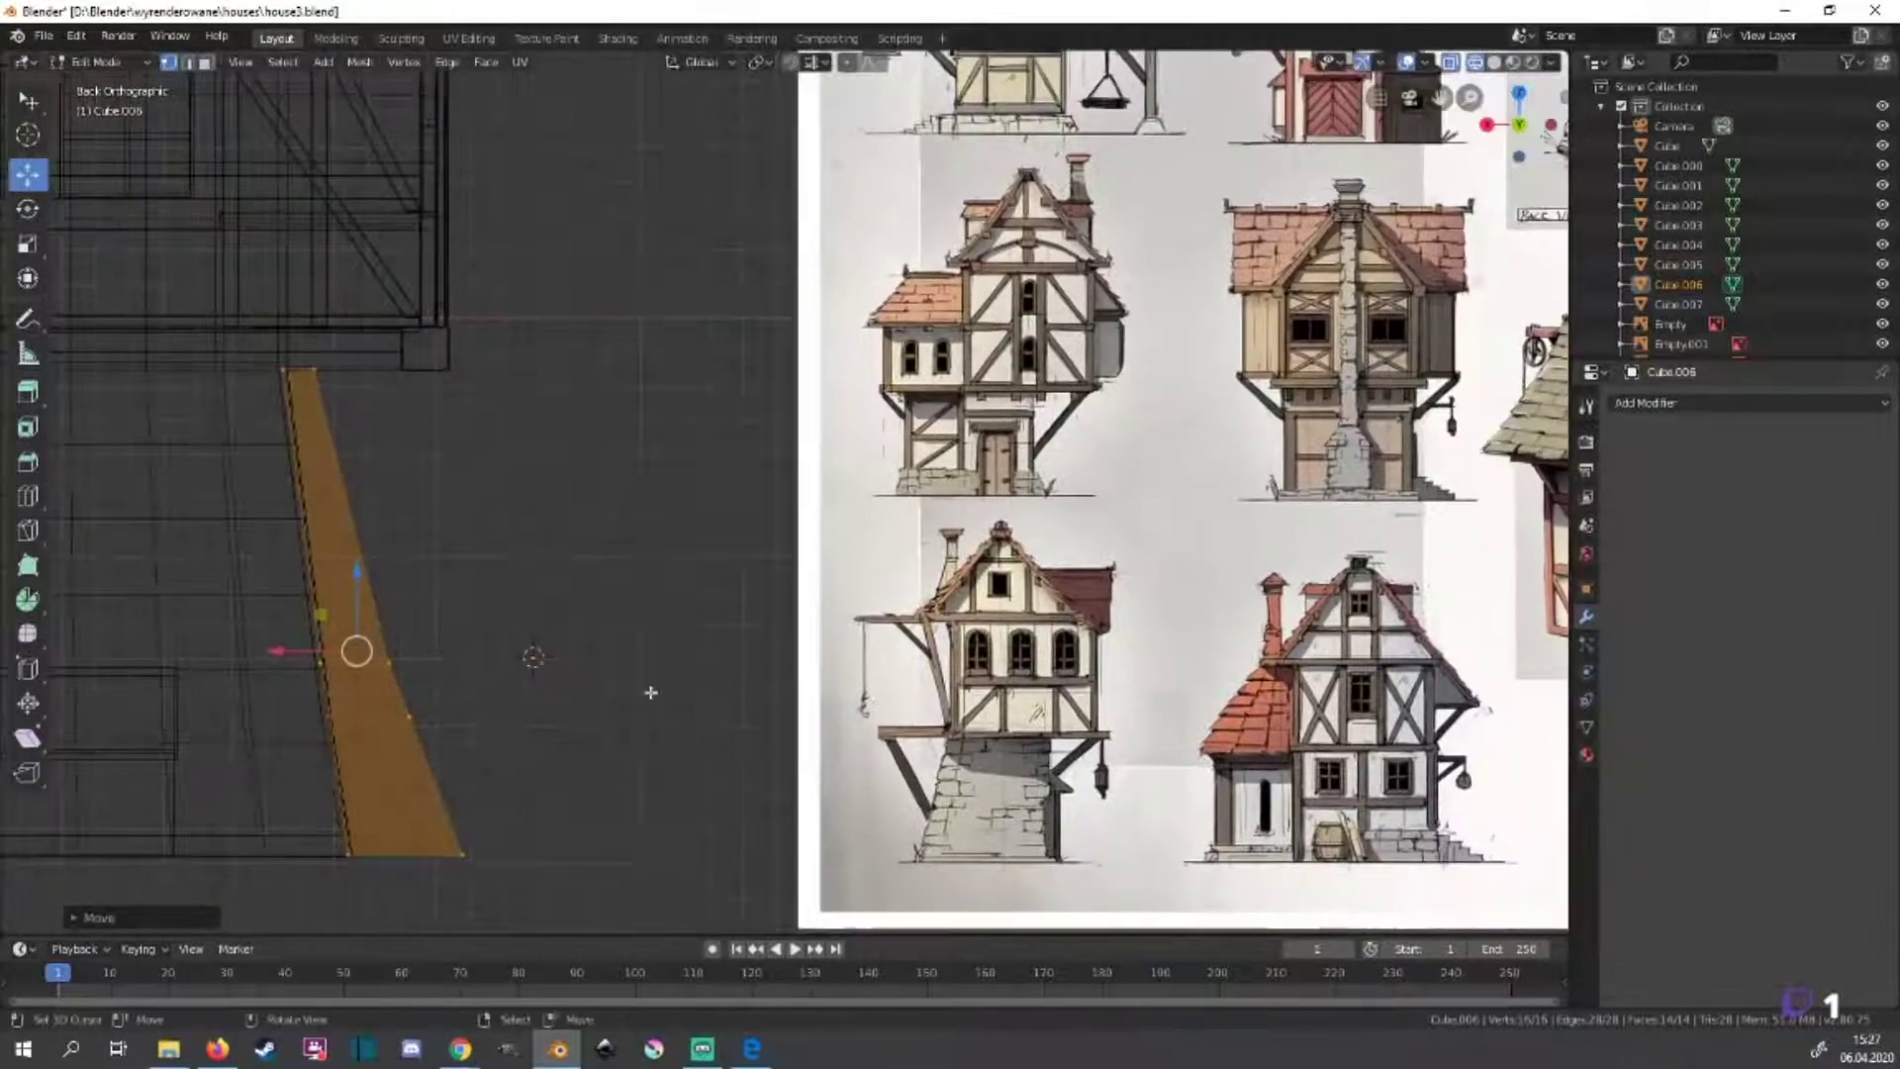
From the back view, move two strut vertices and slide an edge along the strut.
key("b")
left_click_drag(394, 702, 429, 714)
key("g")
left_click(379, 713)
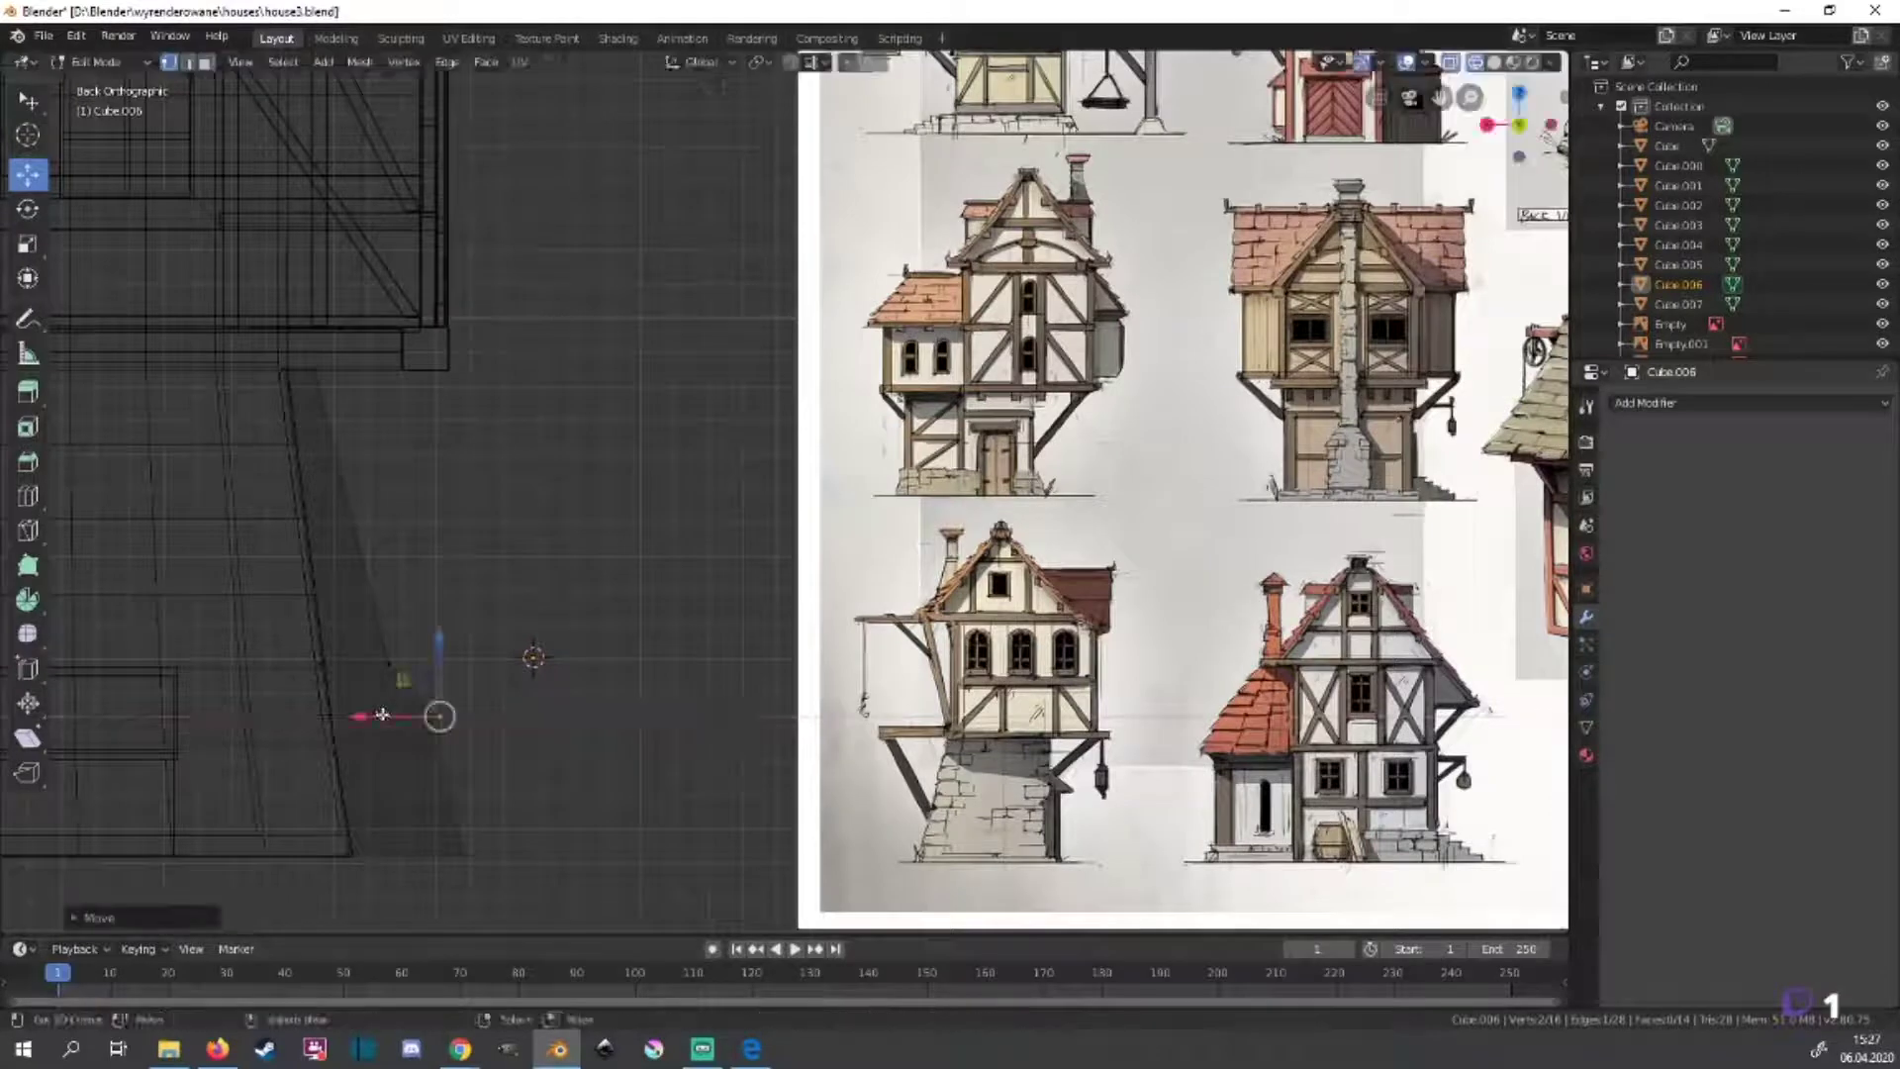
middle_click_drag(437, 713, 492, 788)
key("ctrl+KP_1")
mouse_move(837, 644)
middle_mouse_down("shift")
mouse_move(412, 797)
mouse_move(1055, 747)
middle_mouse_up("shift")
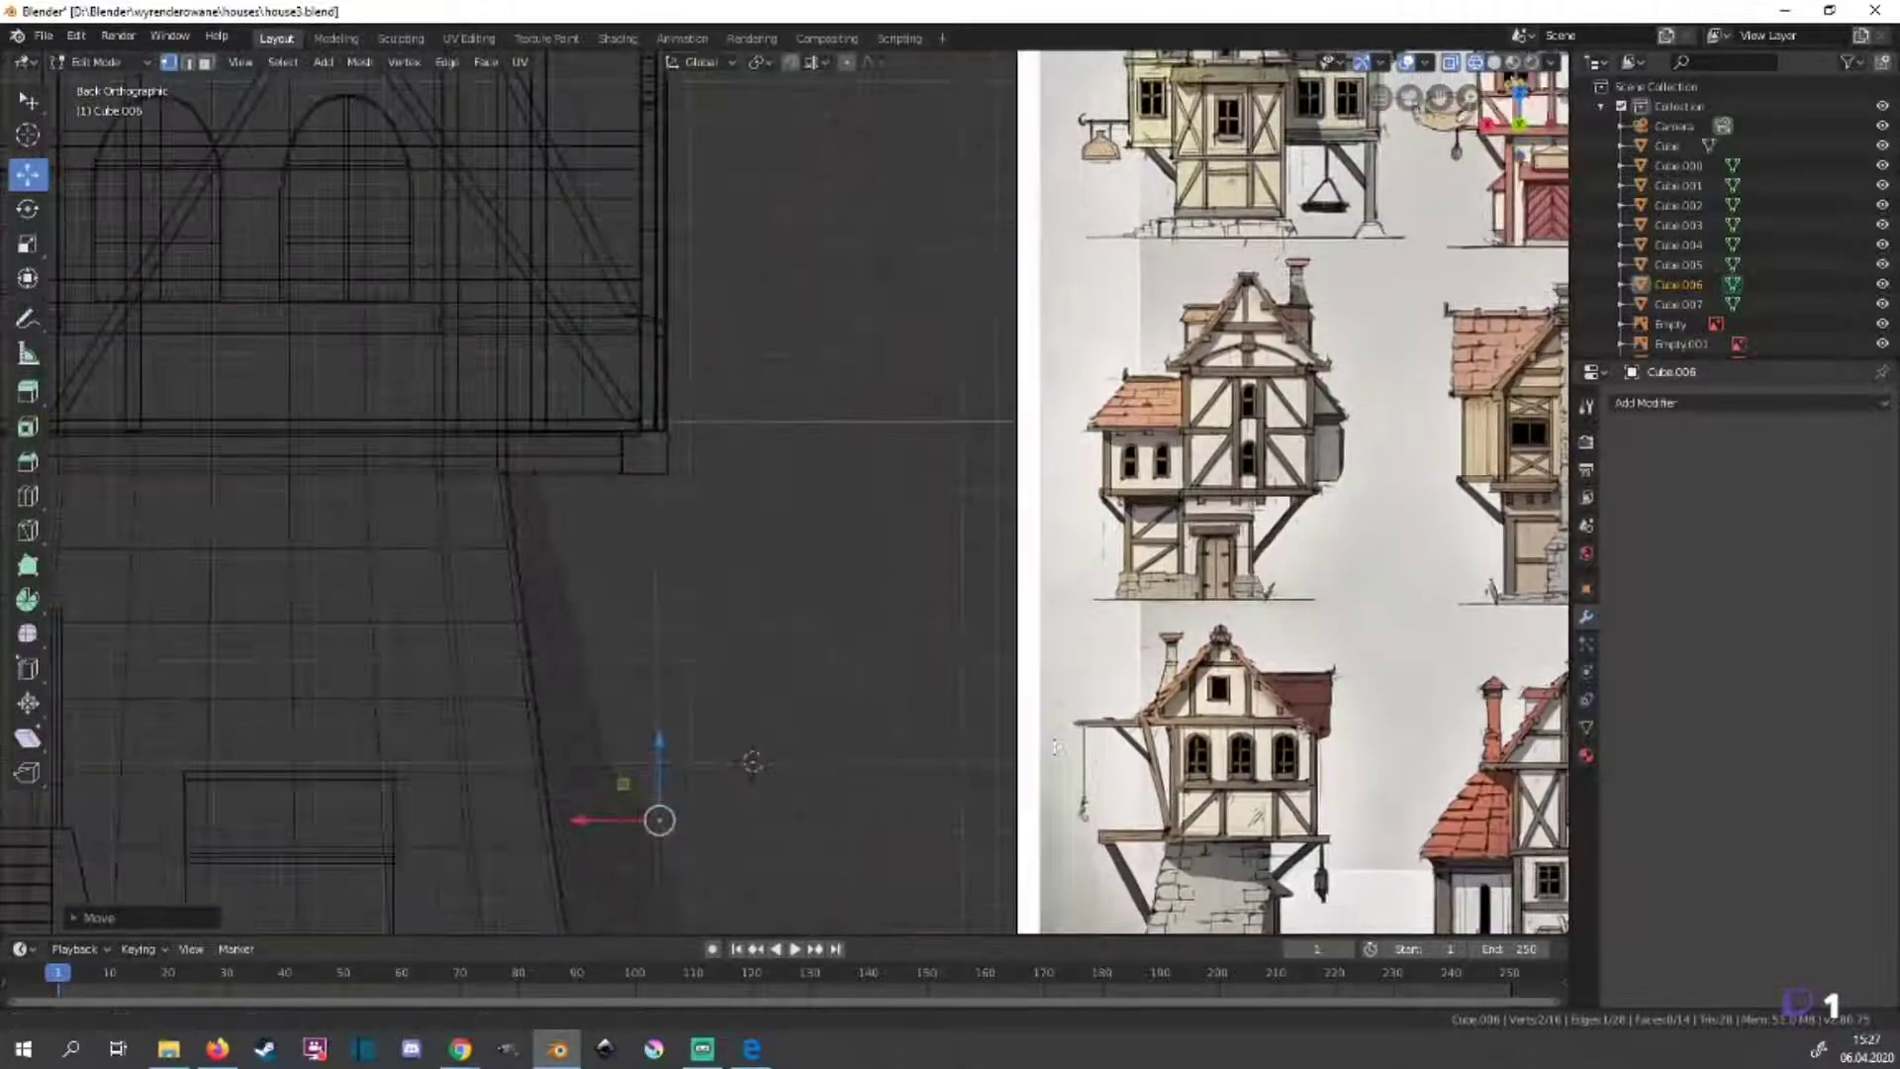
key("g")
key("g")
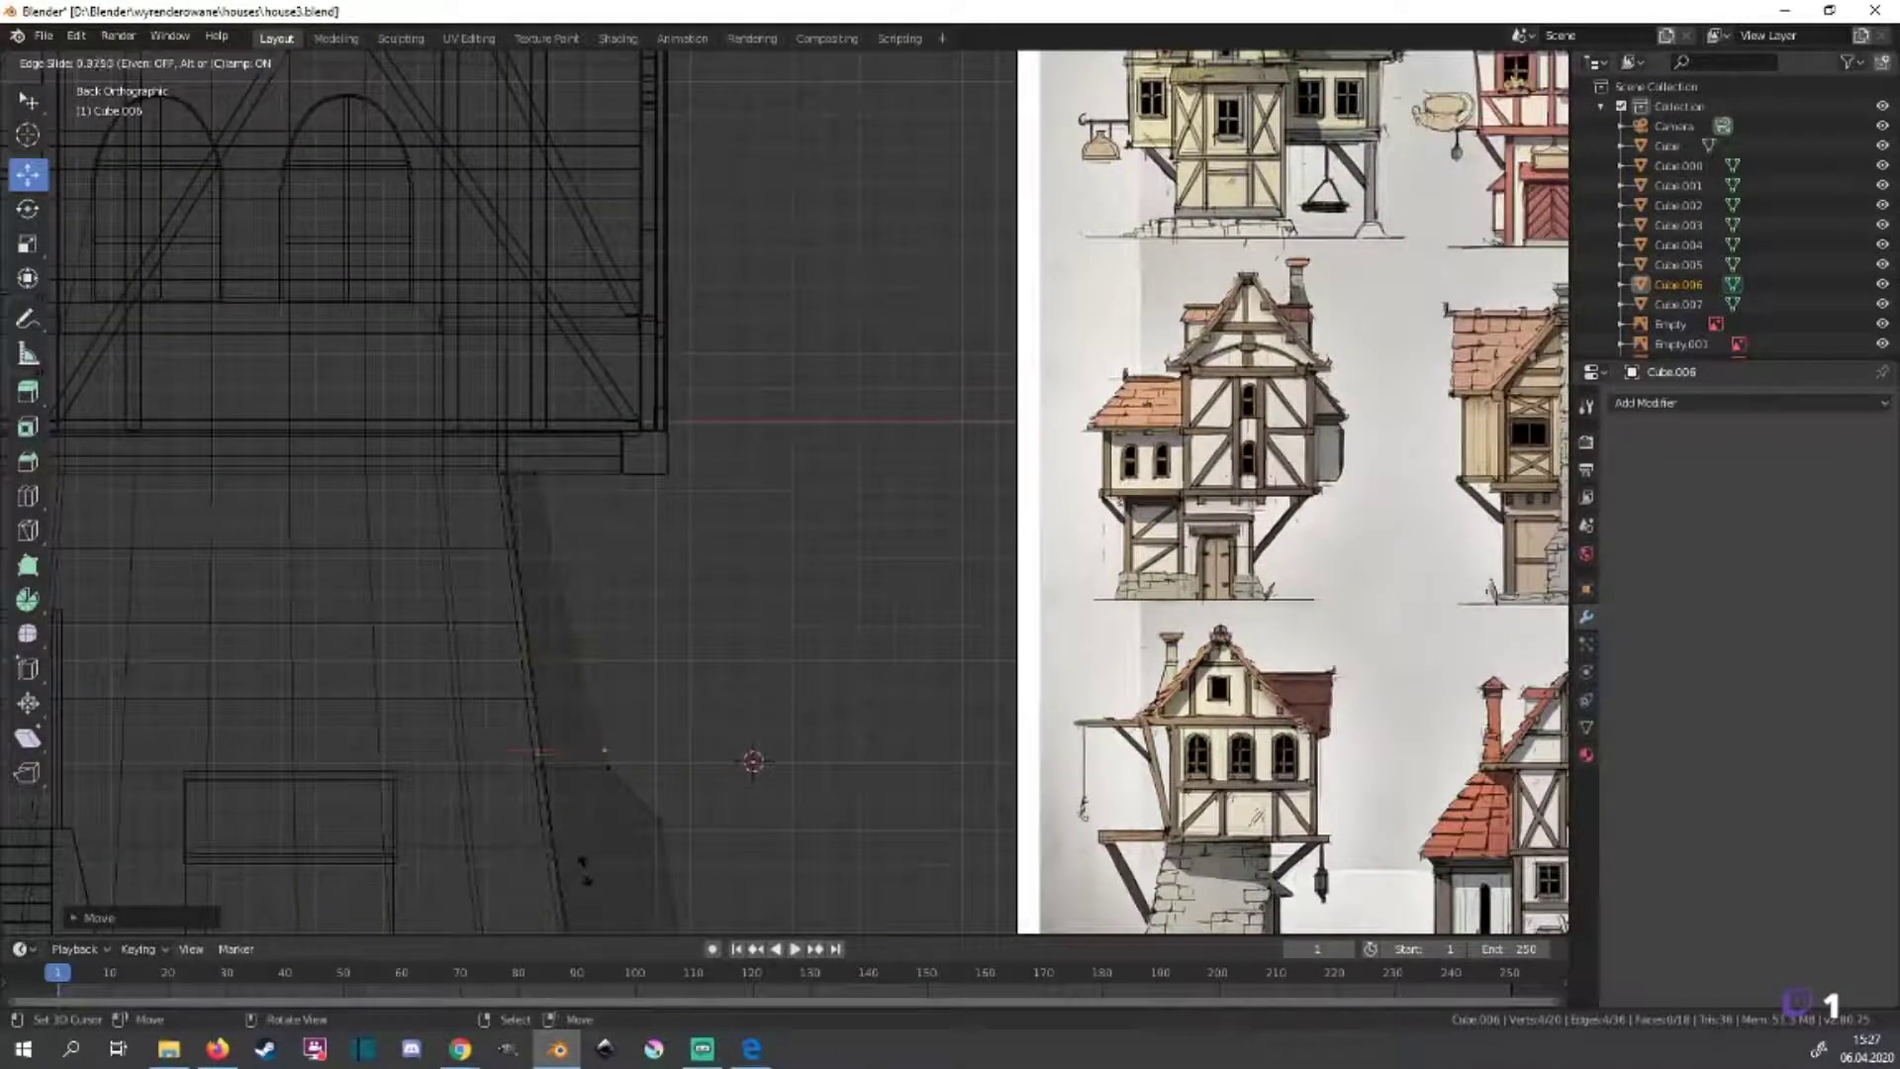
left_click(604, 748)
Shift two strut vertices and a vertical edge along X to thin the brace.
left_click(531, 469)
key("g")
key("x")
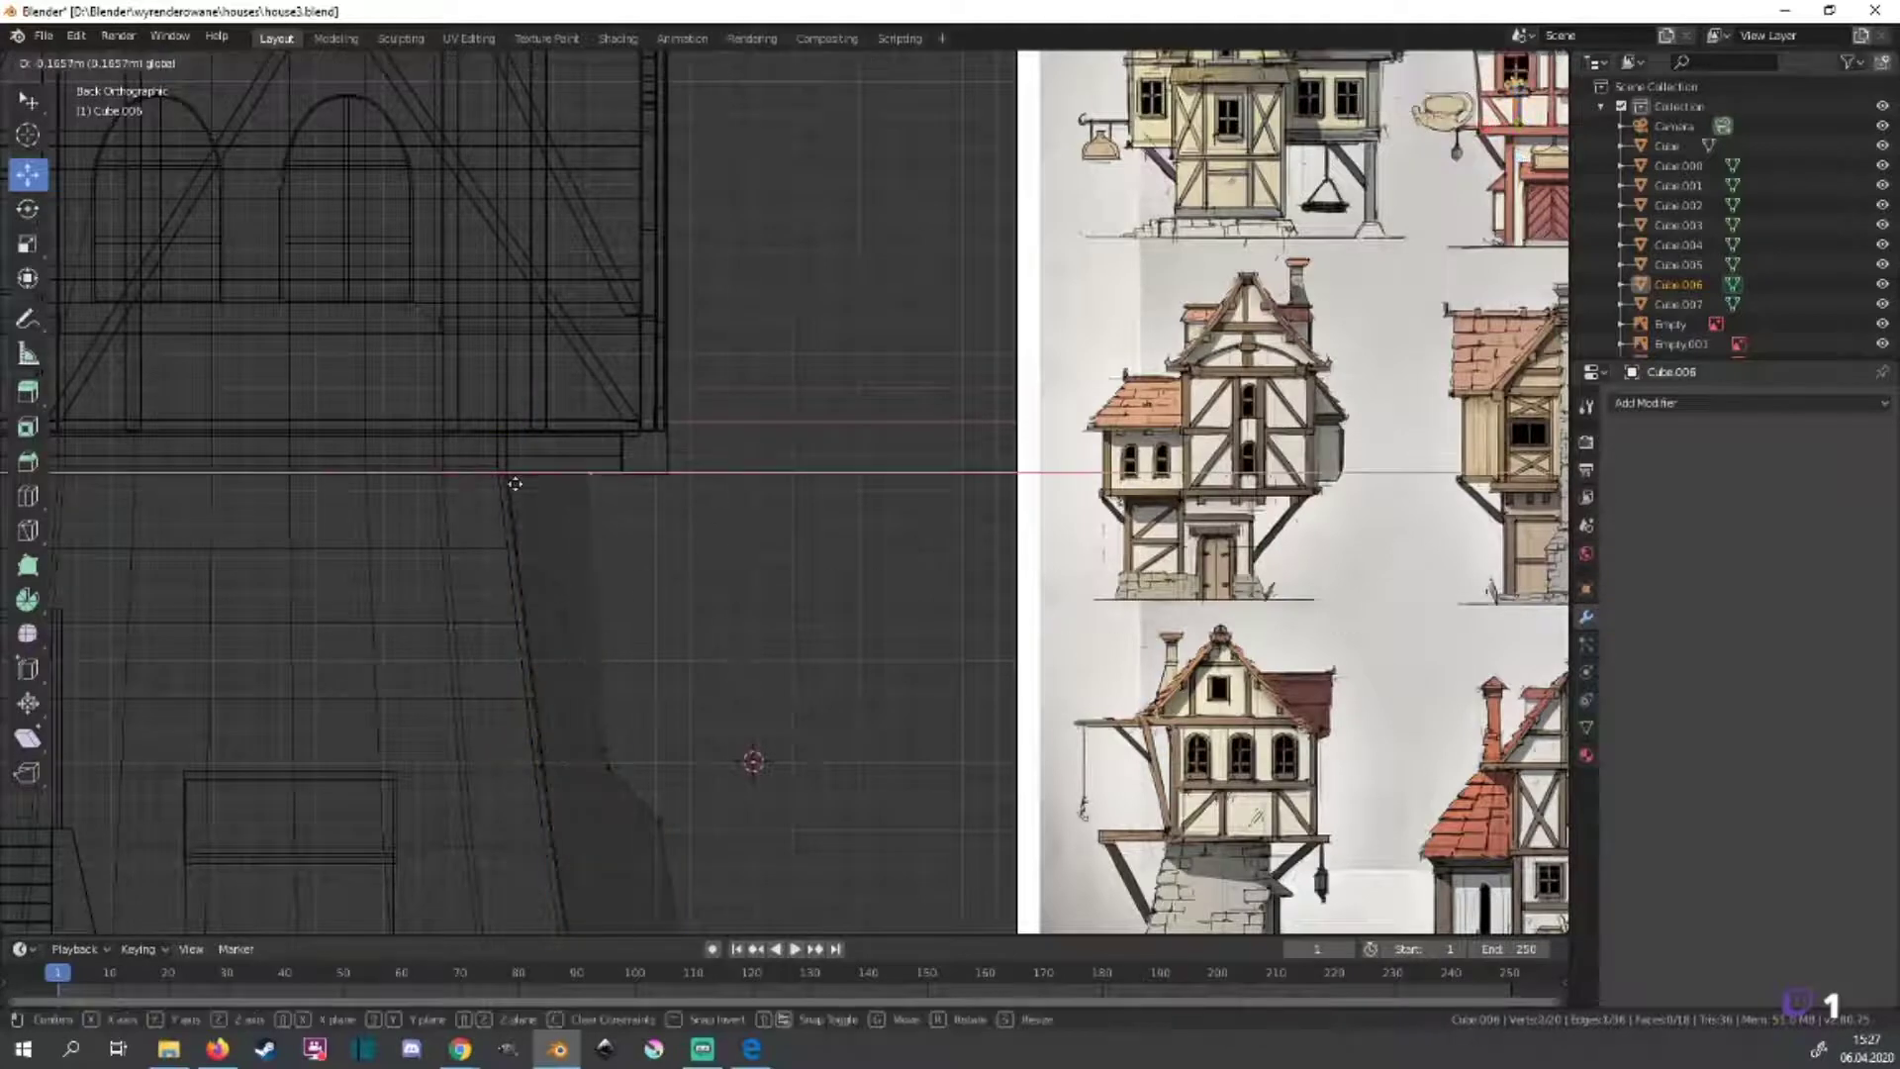
left_click(515, 483)
key("g")
key("x")
left_click(502, 469)
key("b")
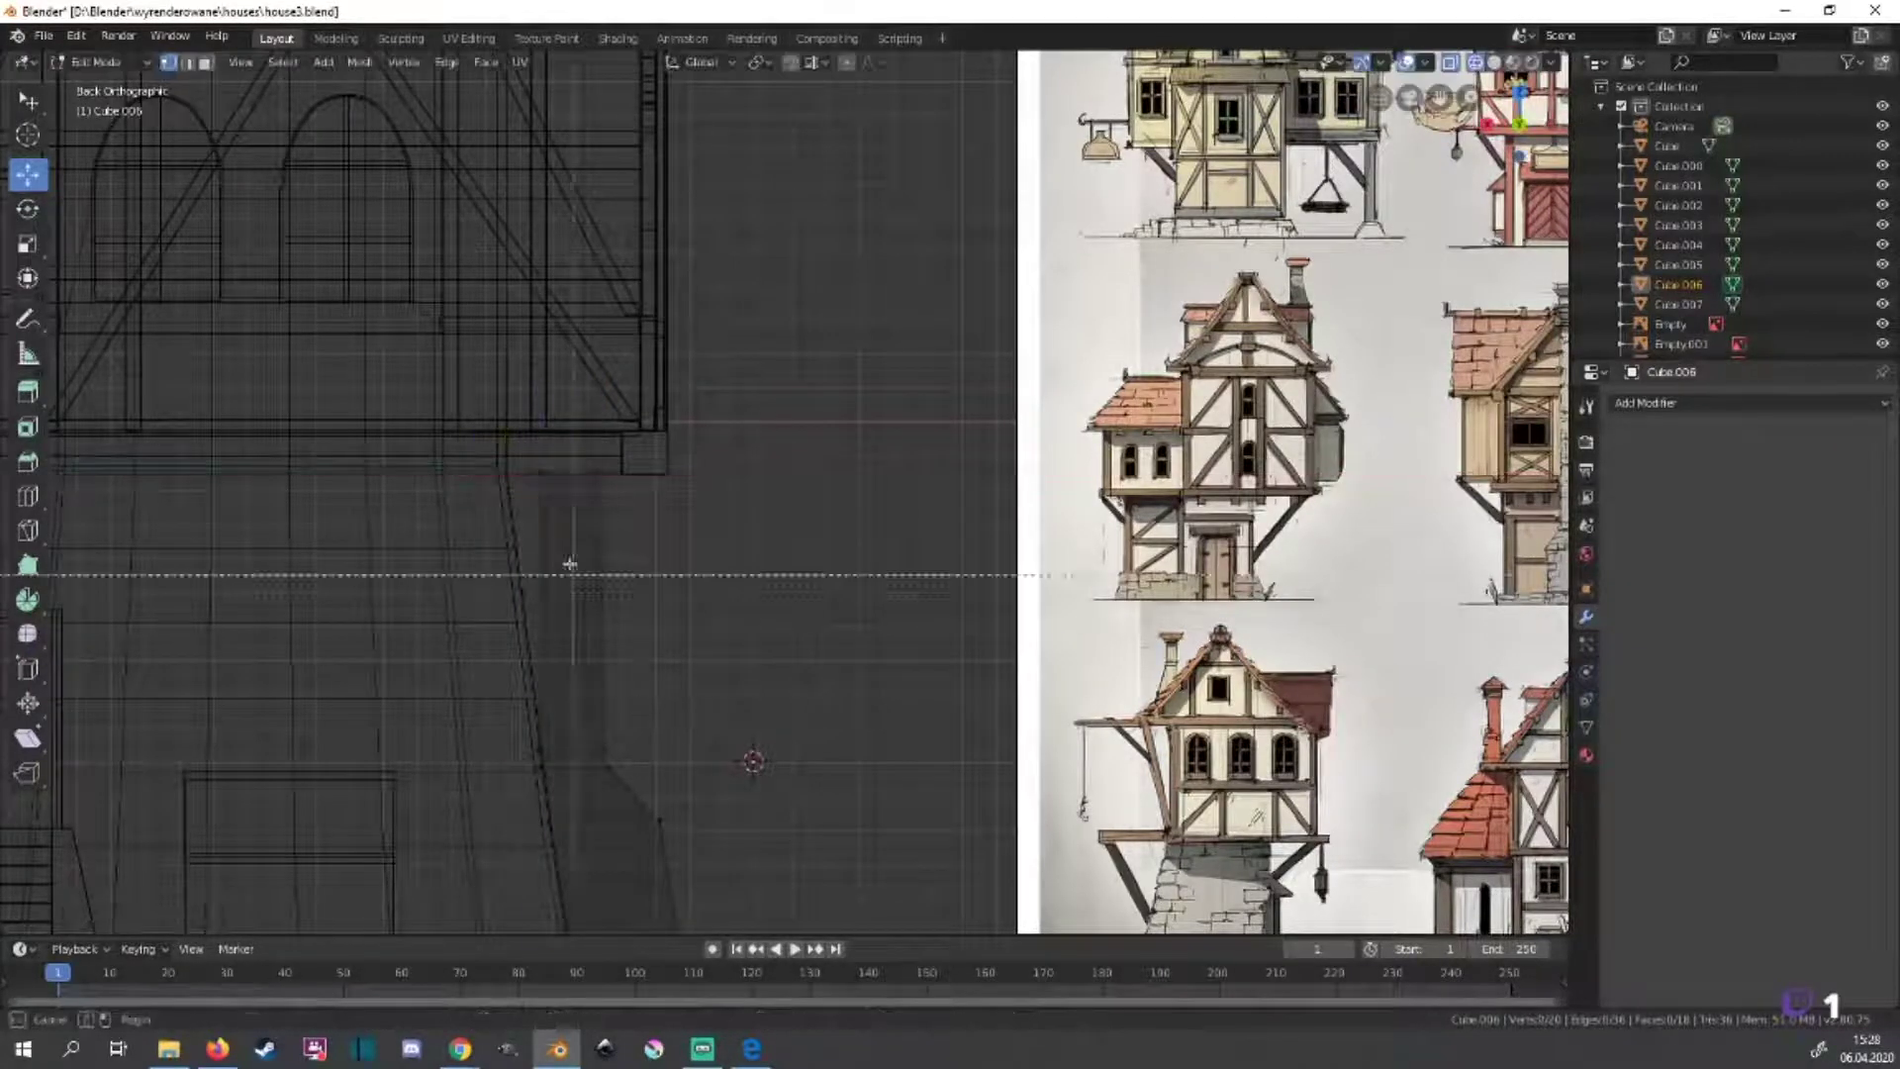
left_click_drag(573, 425, 646, 778)
key("g")
key("x")
left_click(591, 665)
Return to solid shading, frame the strut, and exit Edit Mode.
middle_click_drag(592, 665, 831, 801)
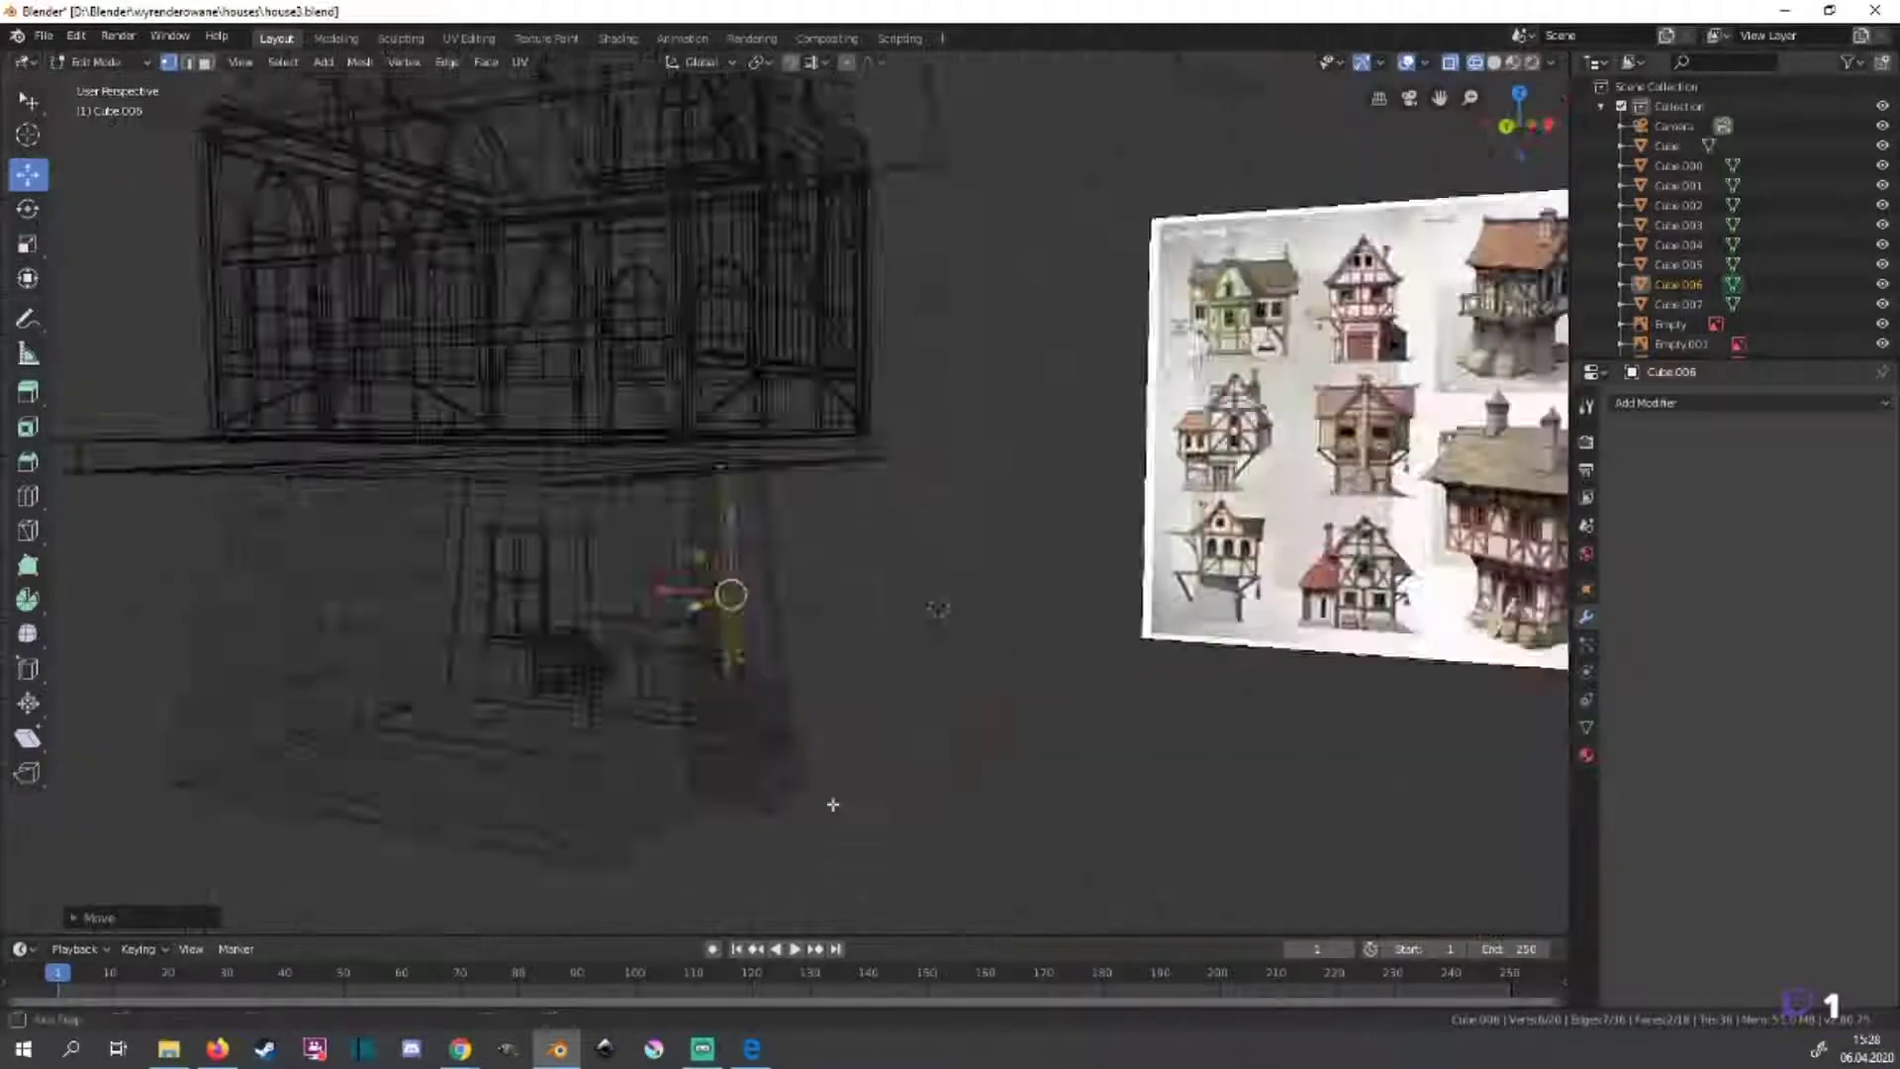
key("z")
left_click(1188, 755)
scroll(1195, 755, "up", 5)
mouse_move(55, 728)
middle_mouse_down()
mouse_move(857, 636)
mouse_move(926, 701)
mouse_move(830, 617)
middle_mouse_up()
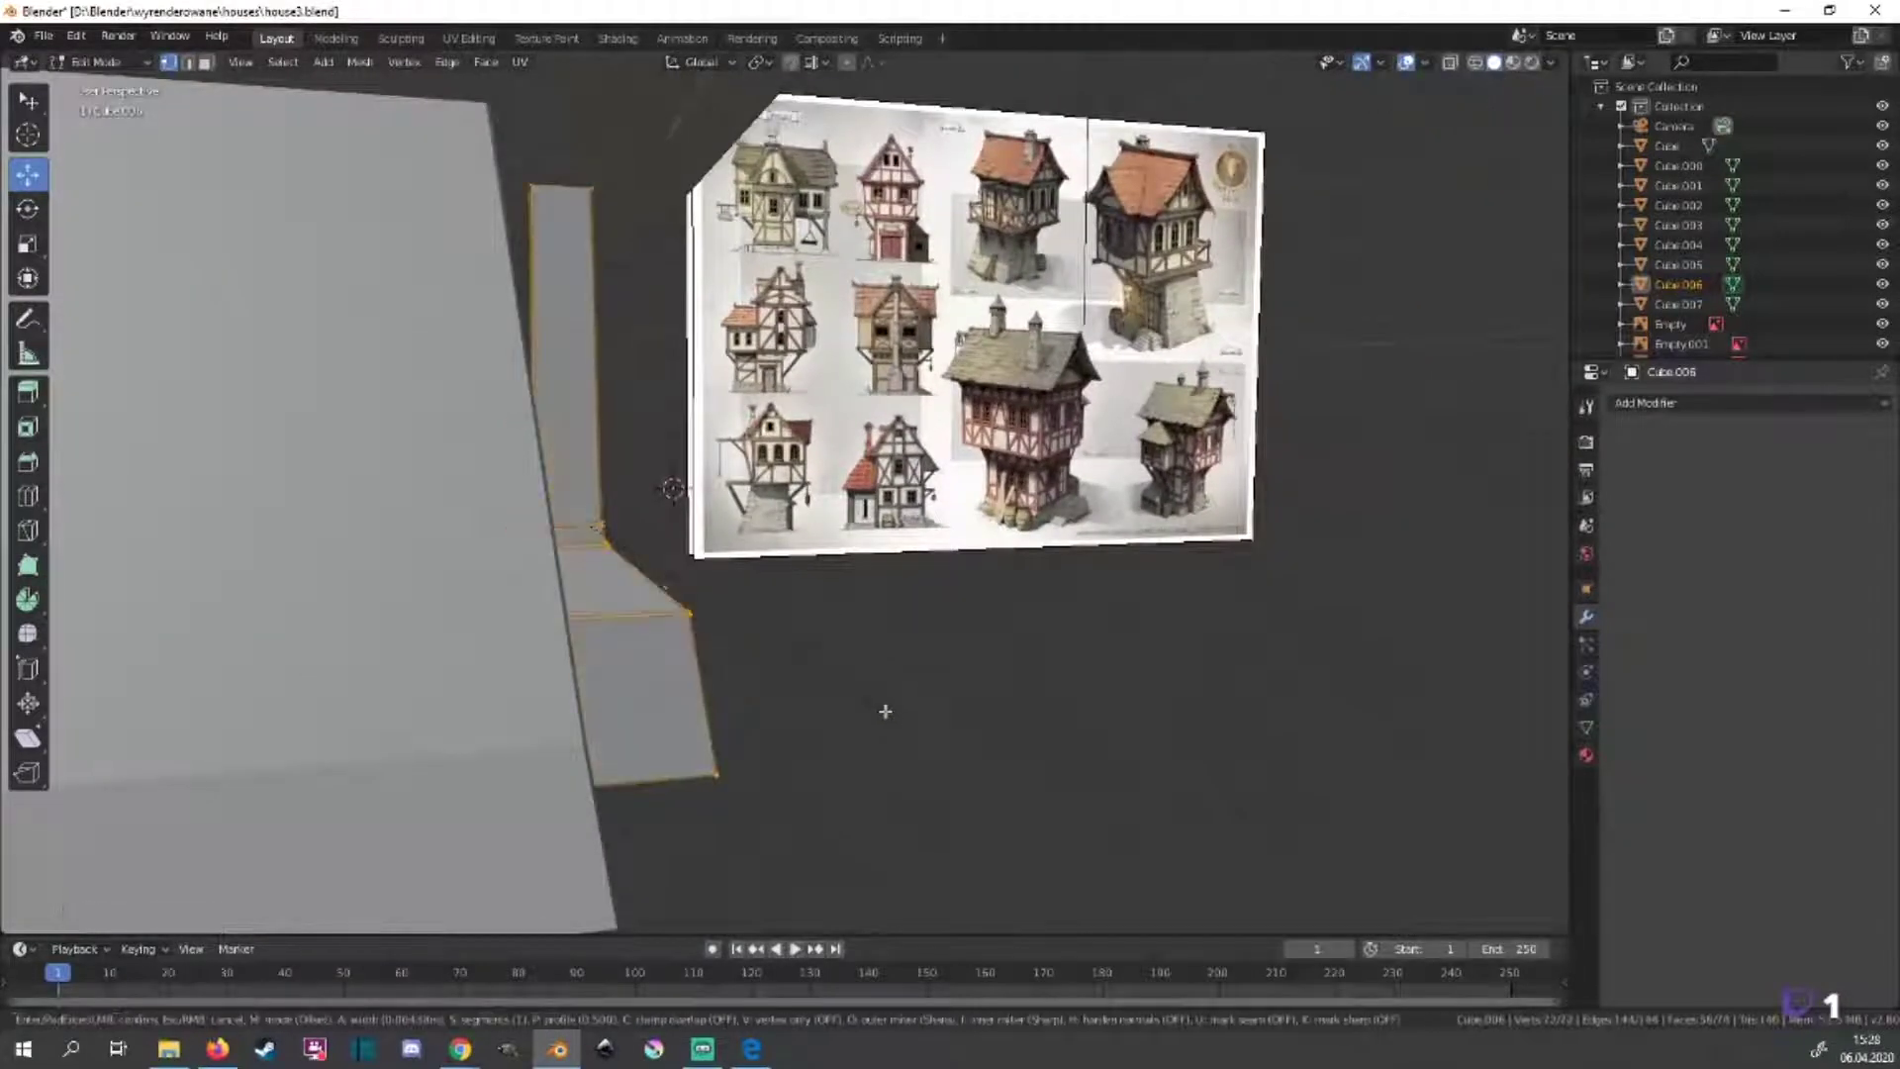
key("KP_Decimal")
scroll(844, 594, "up", 3)
key("Tab")
Save the blend file, select the house and switch to the right side view.
scroll(1118, 662, "down", 5)
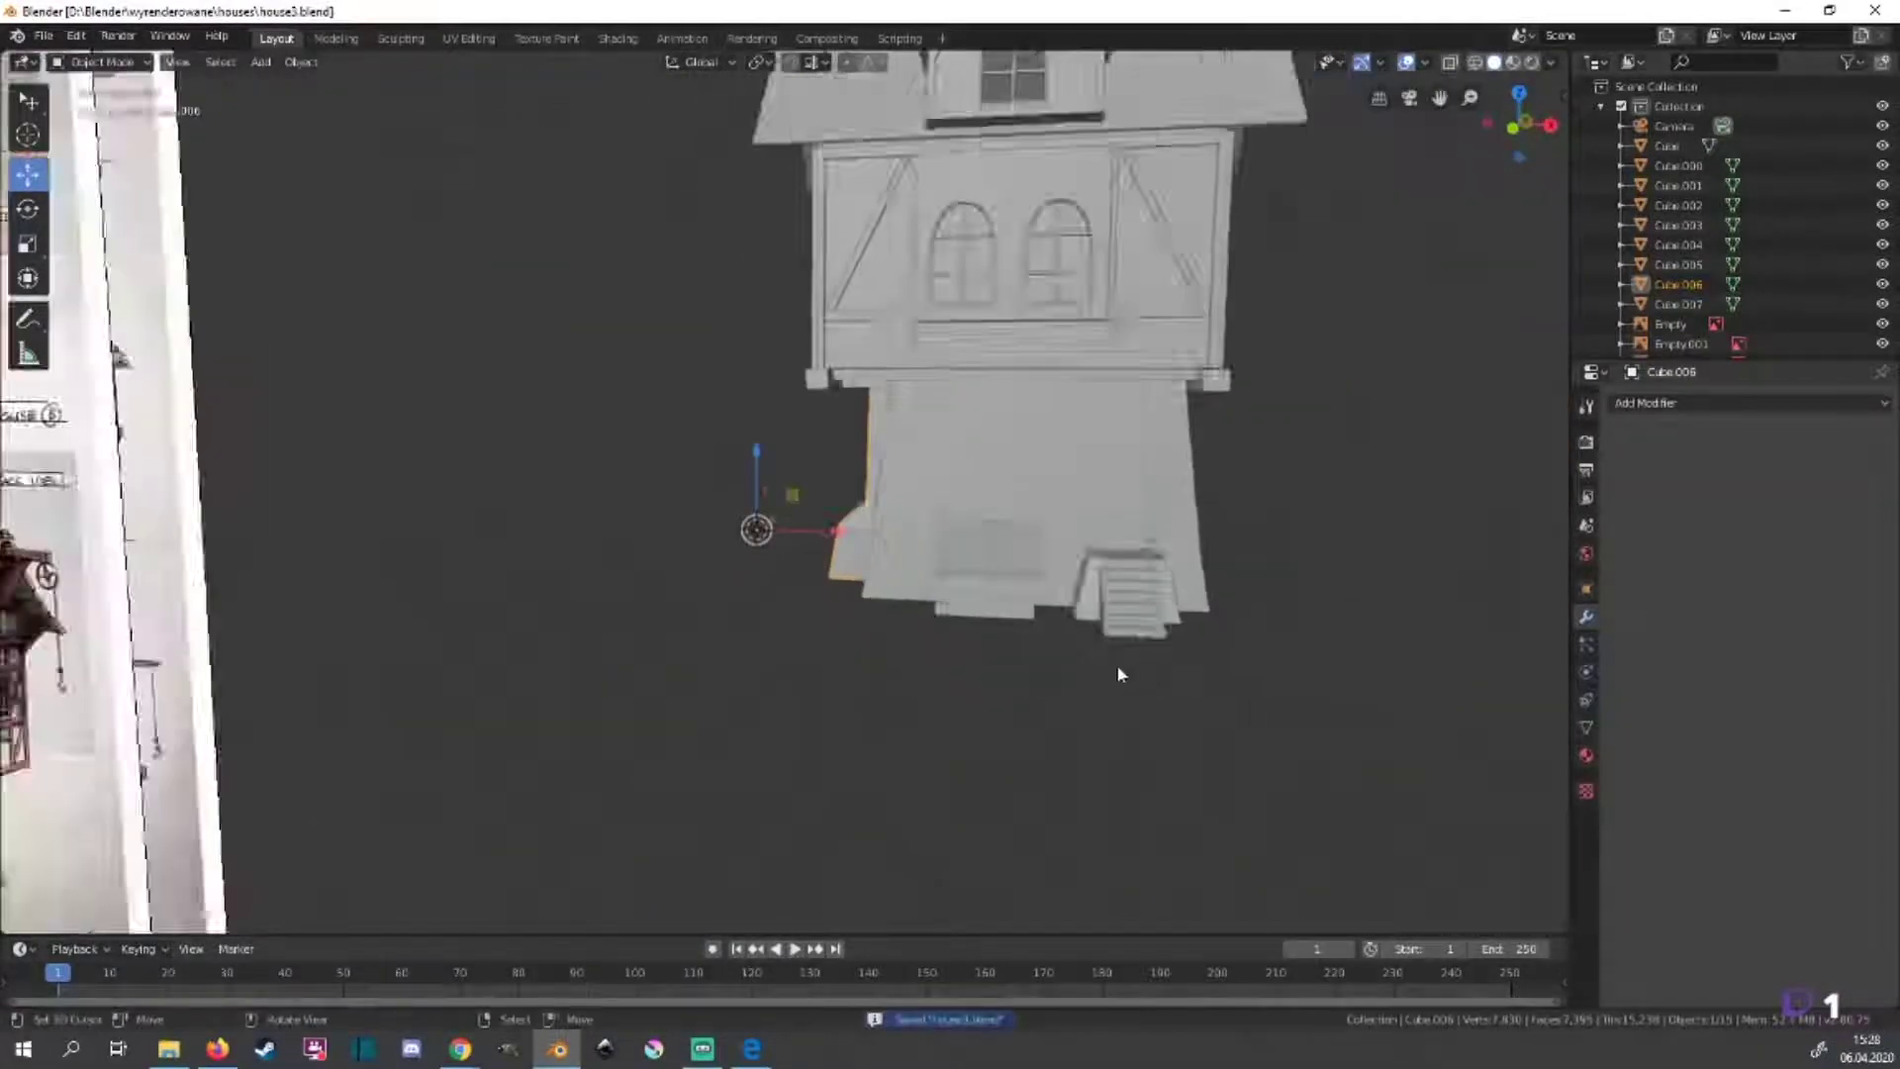
scroll(1105, 732, "up", 3)
key("ctrl+s")
middle_click_drag(1105, 732, 1150, 484)
left_click(1151, 485)
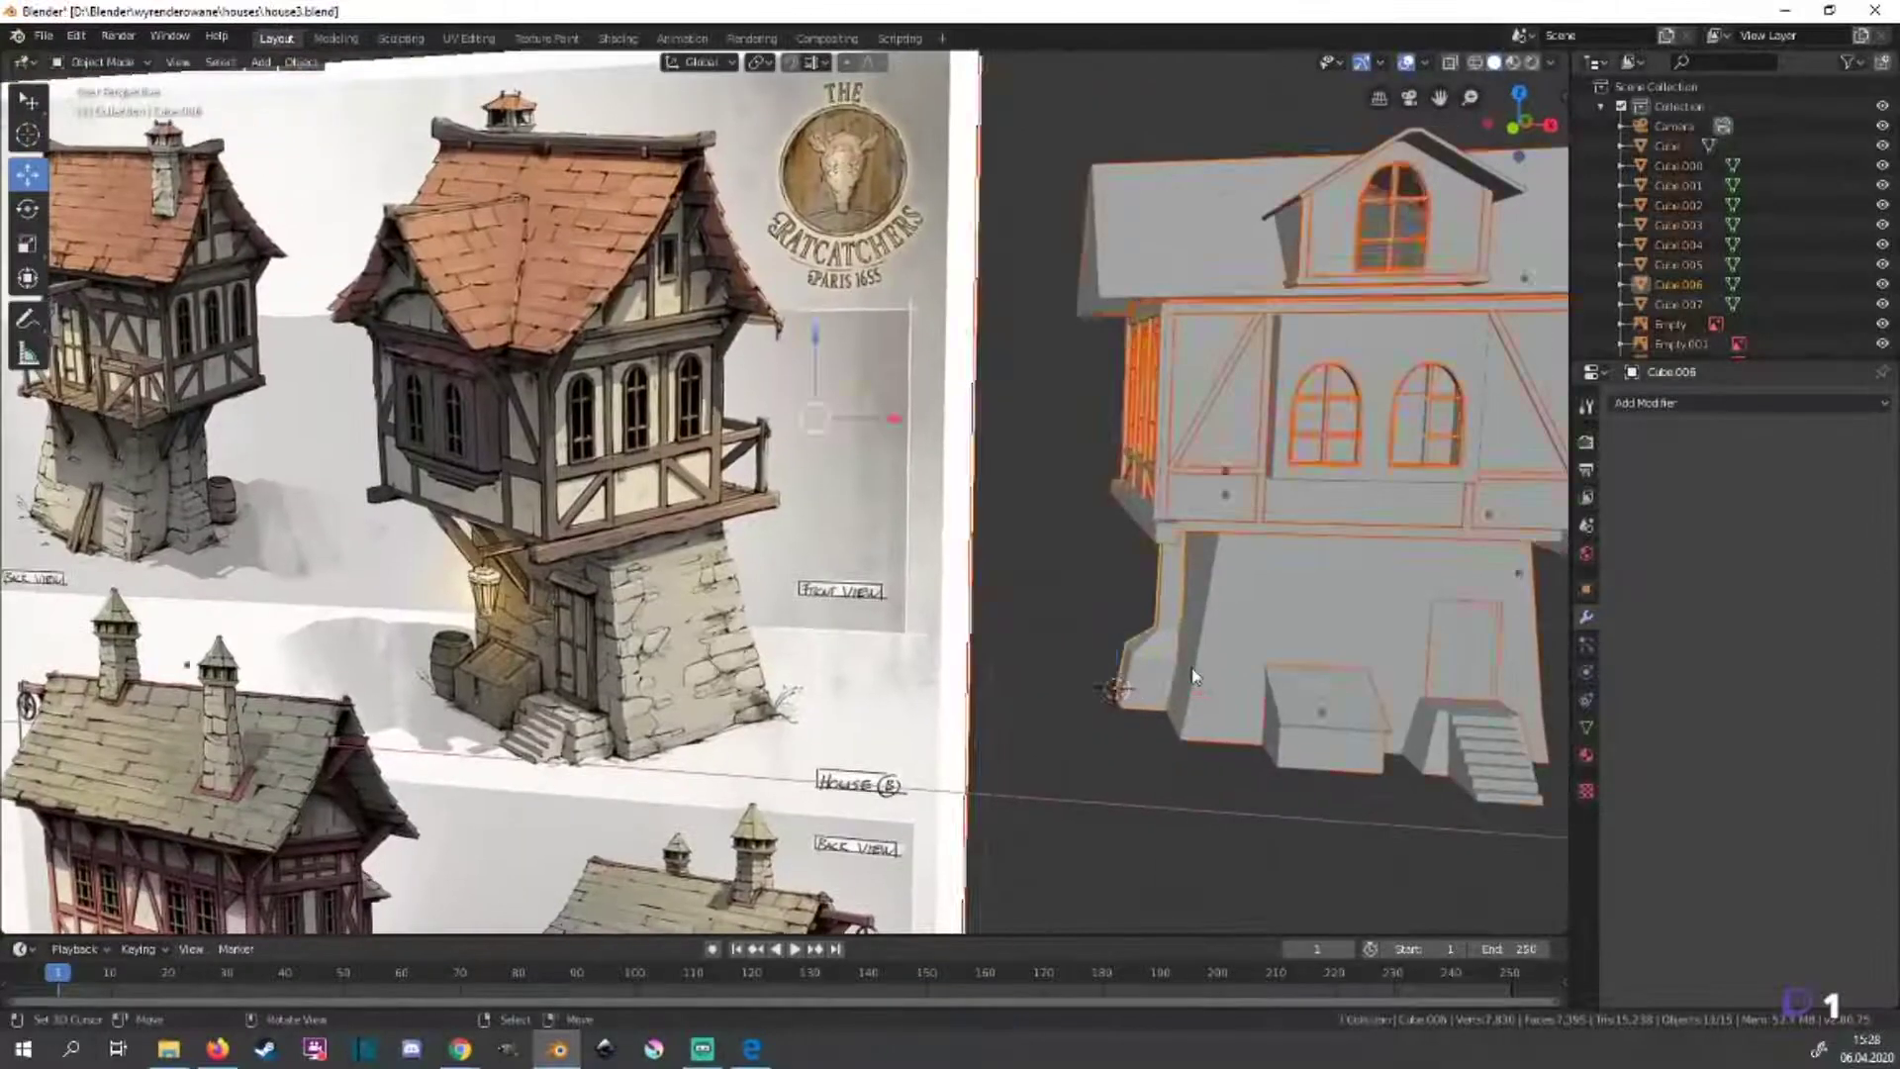
scroll(1233, 679, "down", 4)
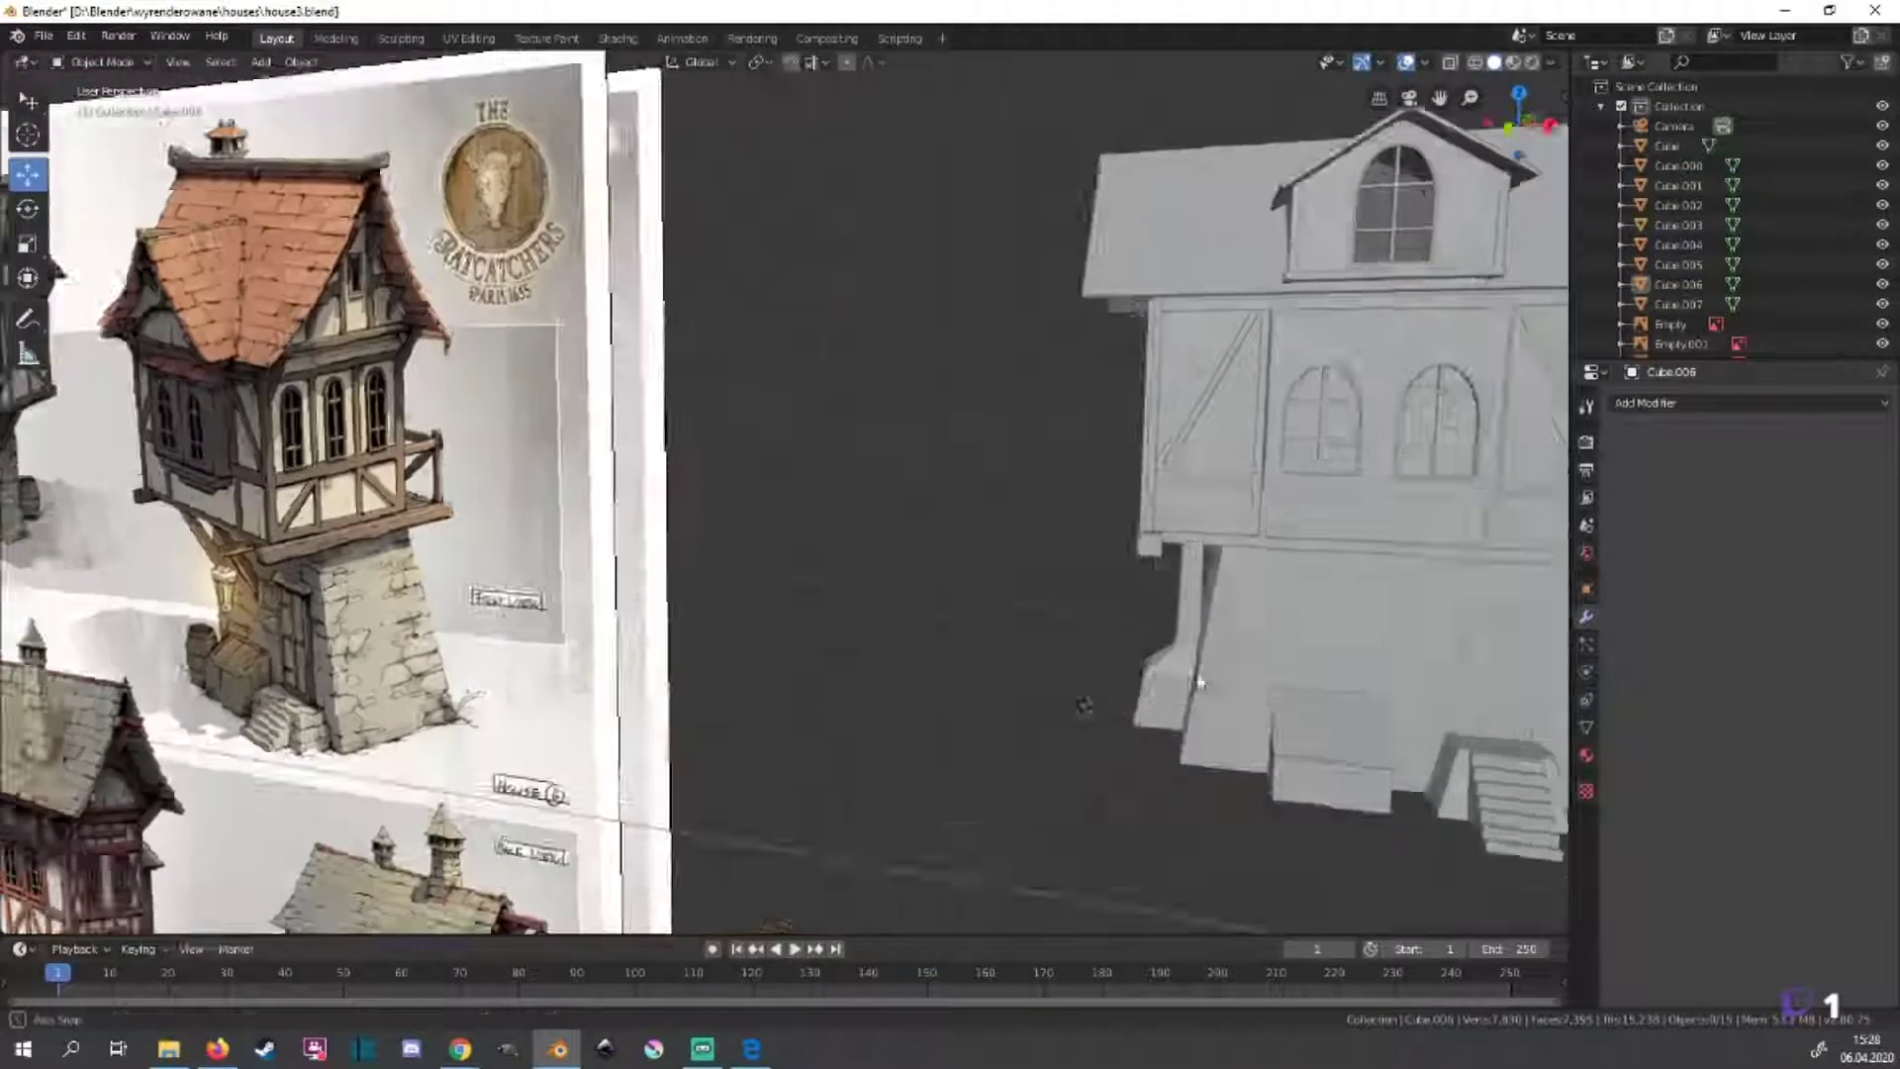
key("KP_3")
Add a new cube and shrink it down in wireframe edit mode.
key("shift+a")
left_click(1081, 570)
key("Tab")
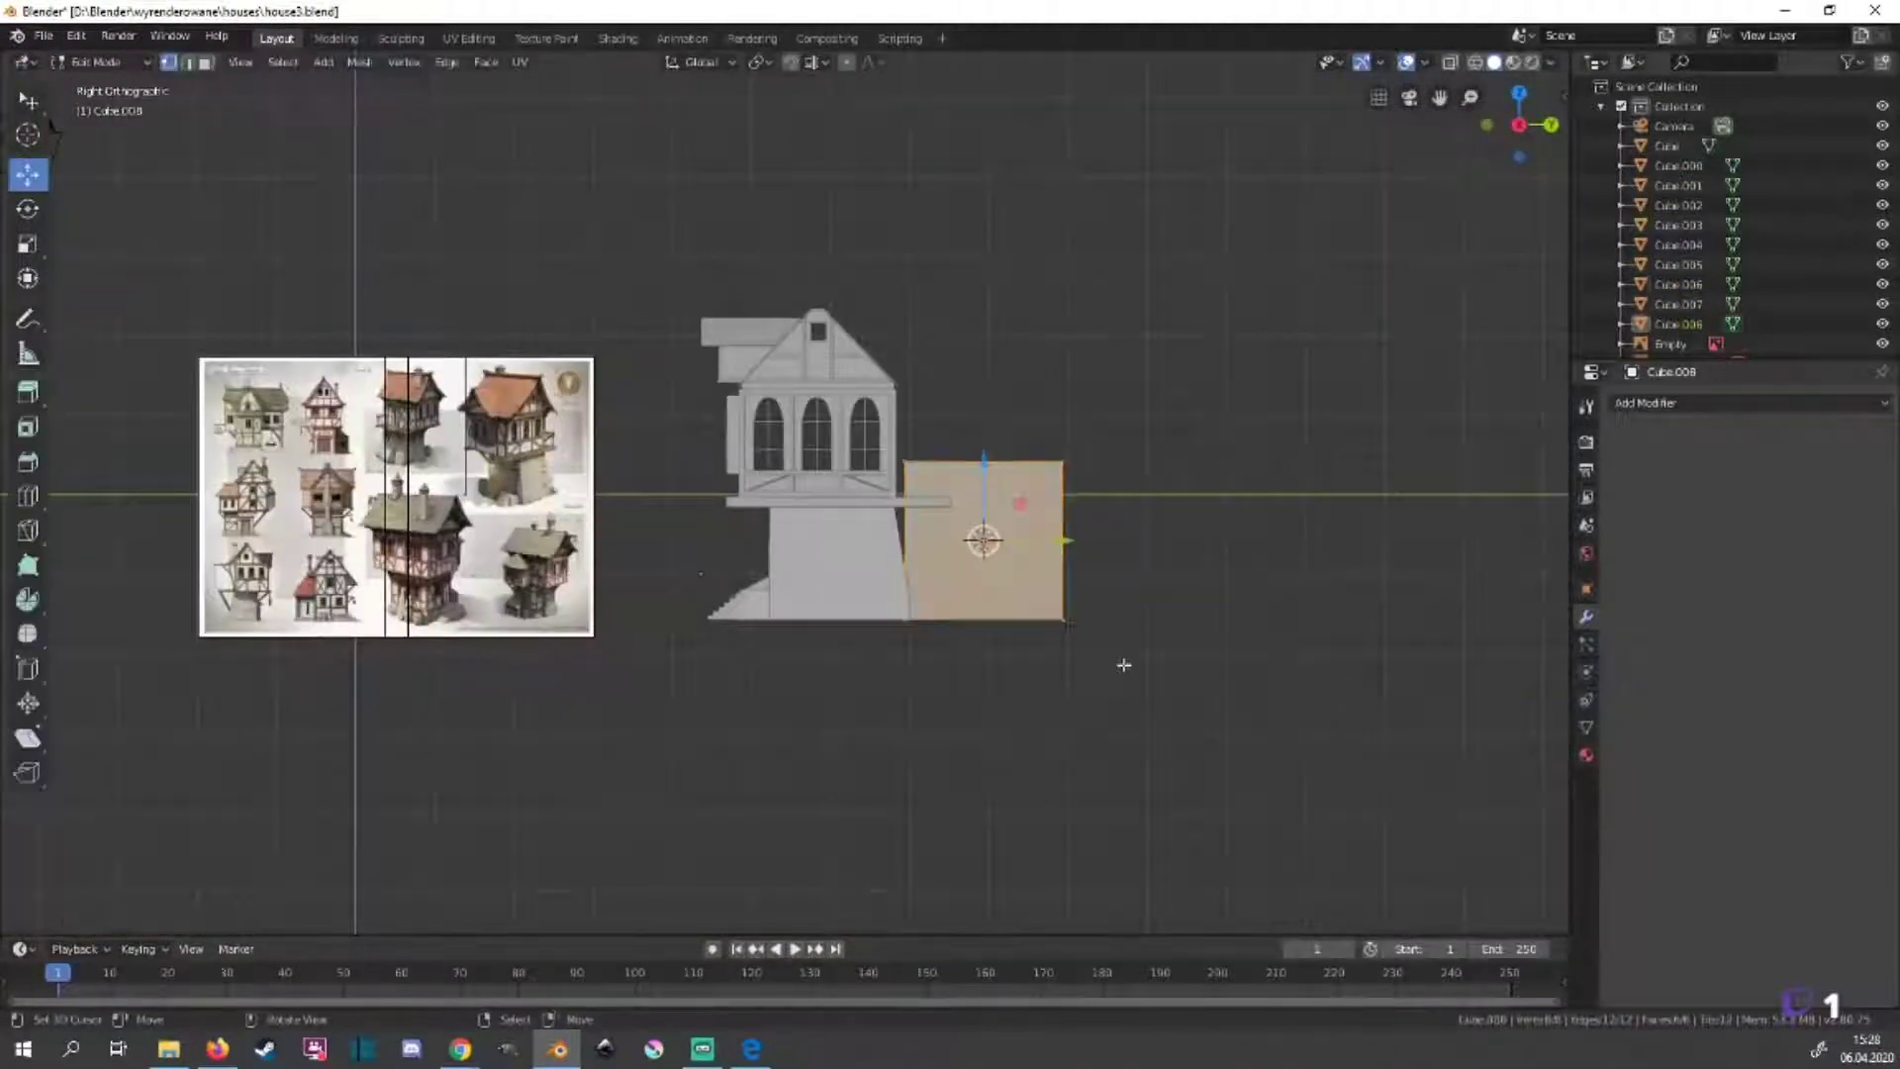
key("shift+z")
key("s")
left_click(1030, 534)
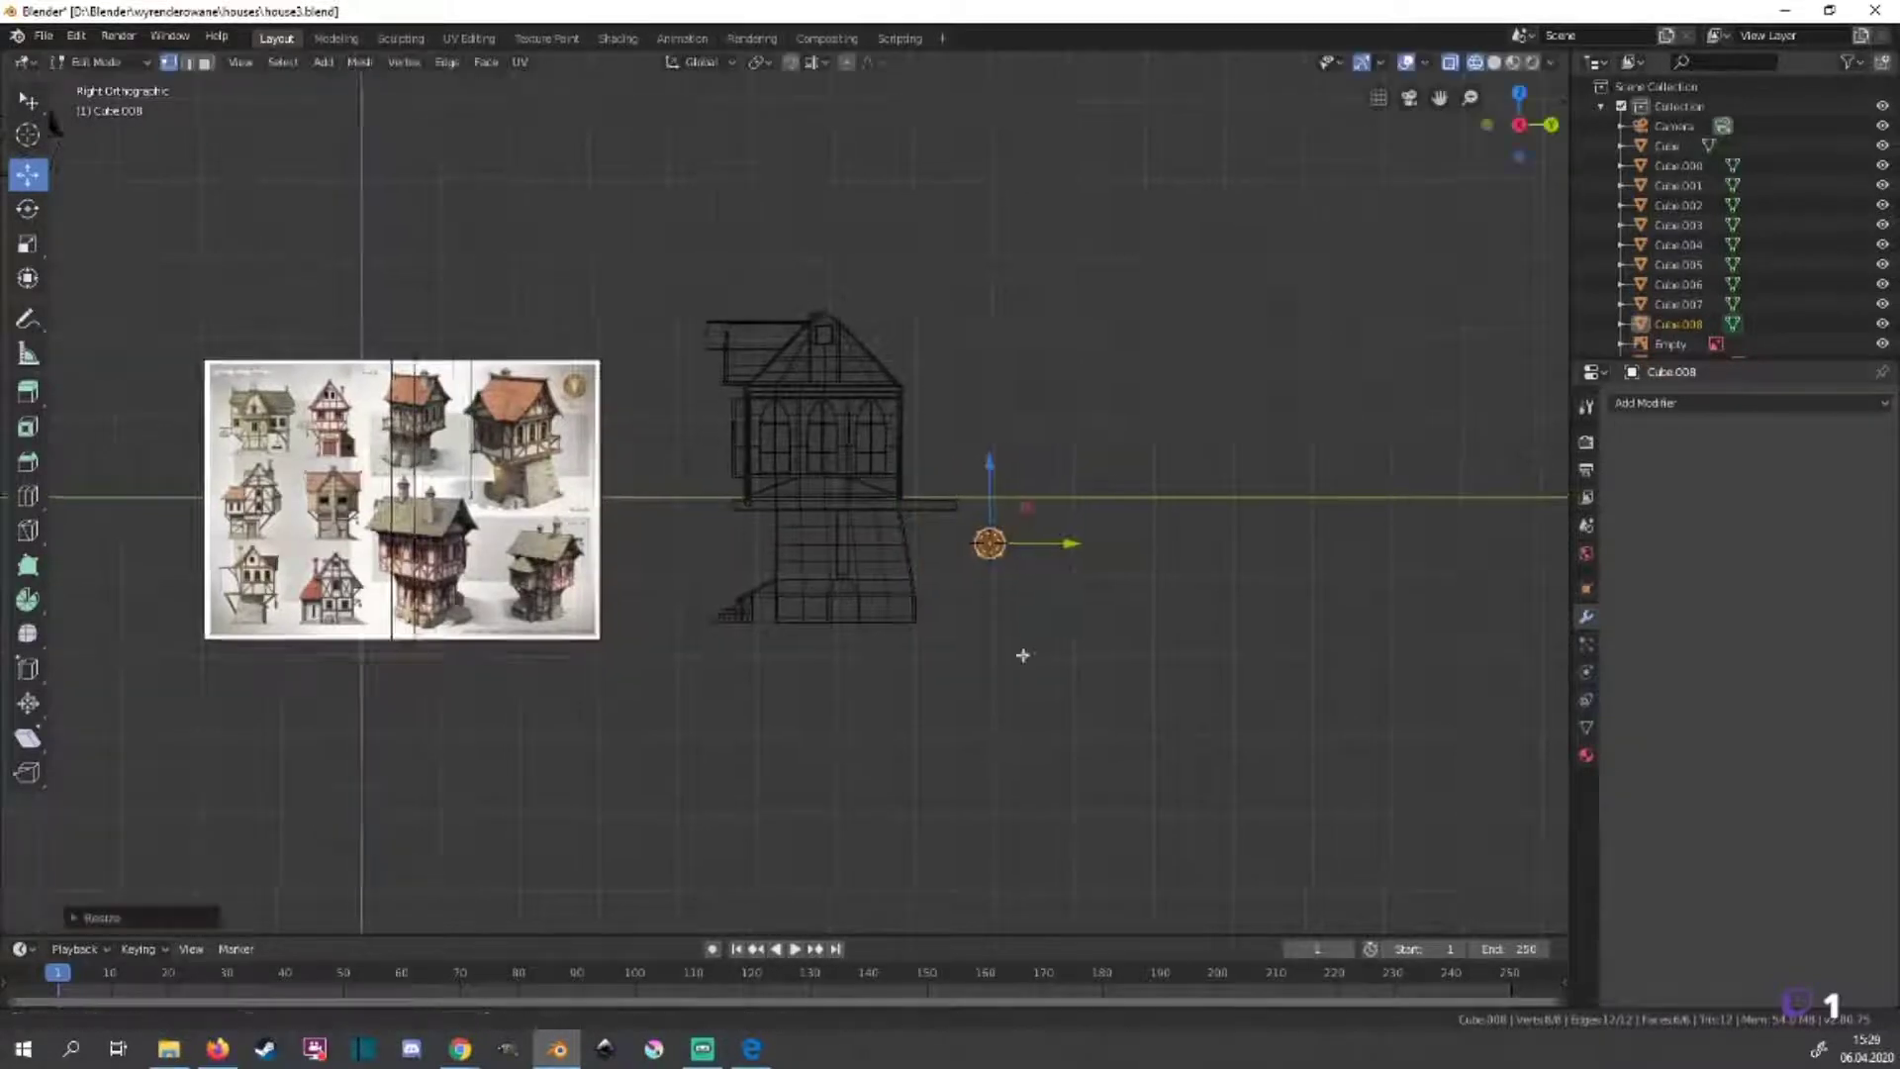
Move the small cube toward the house and up beneath the overhanging floor.
scroll(1022, 653, "up", 4)
left_click_drag(1373, 697, 882, 697)
scroll(882, 698, "up", 2)
key("g")
key("z")
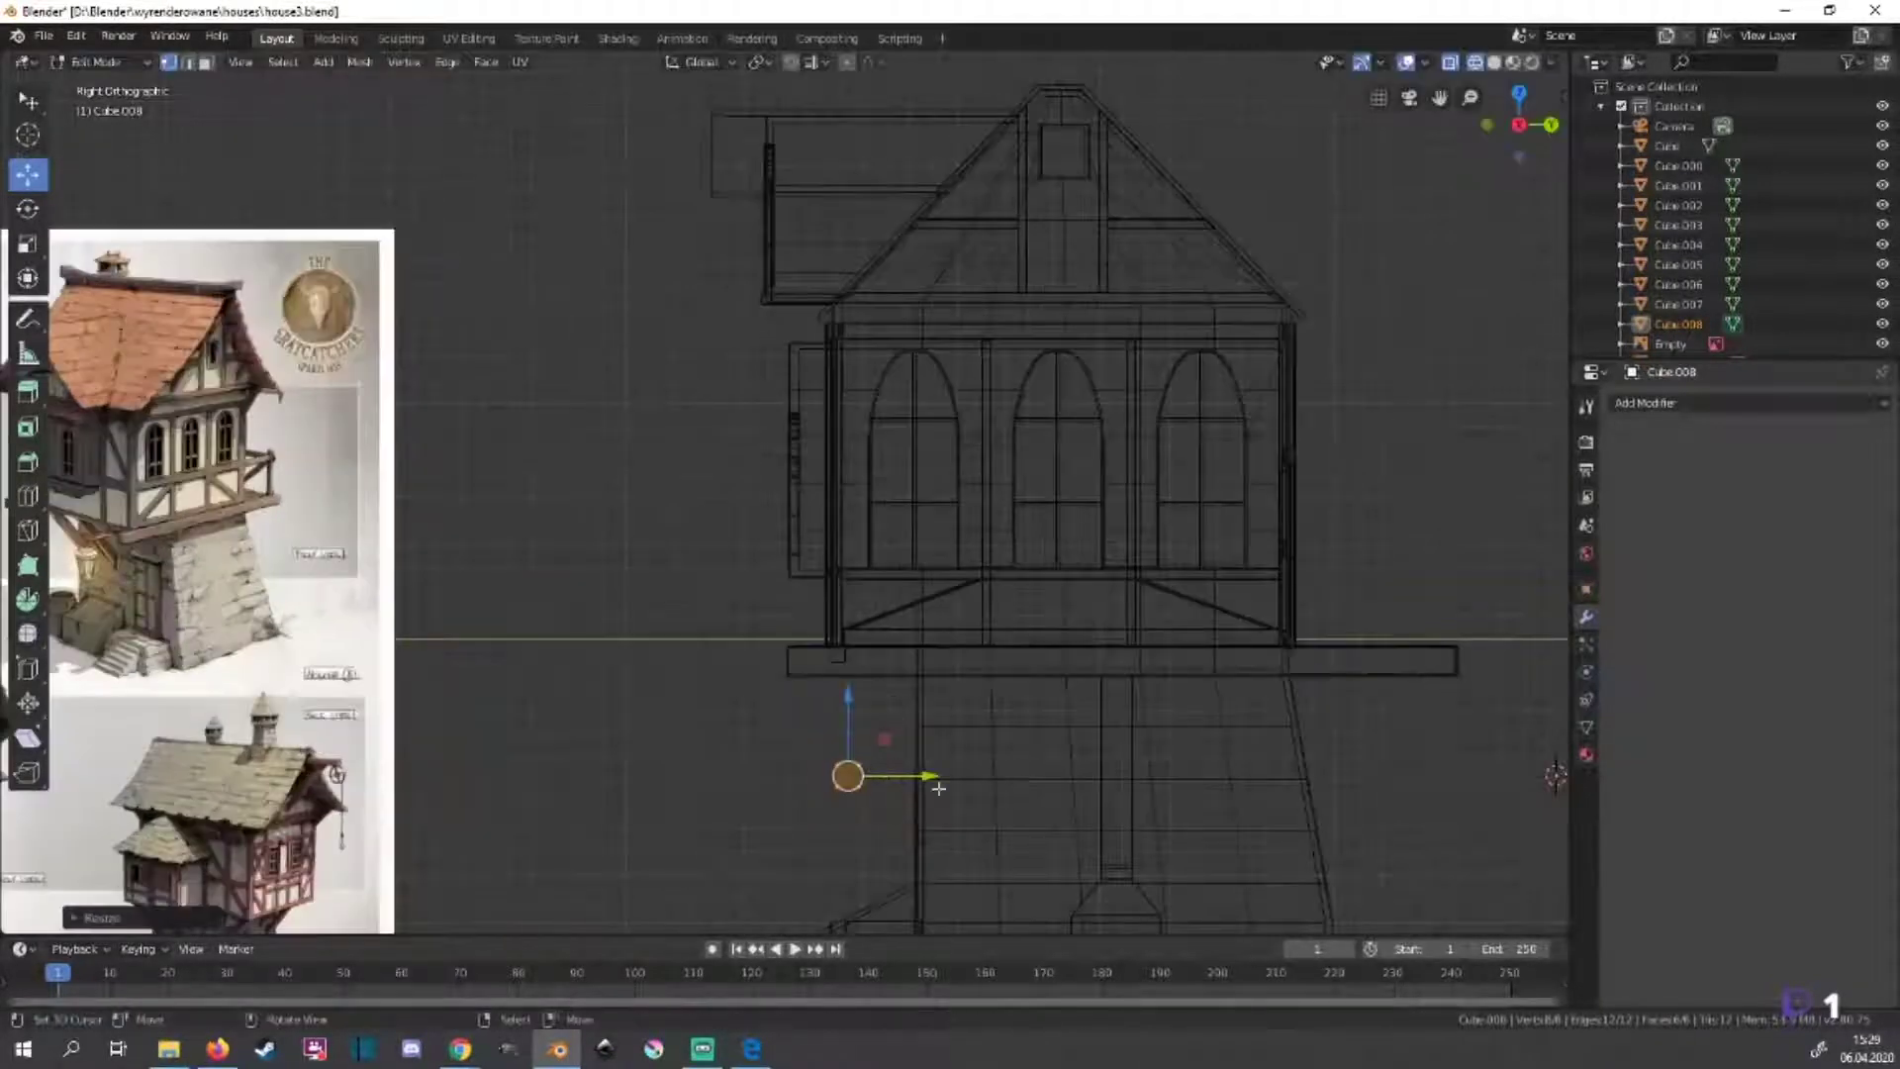
scroll(985, 641, "up", 2)
left_click(985, 612)
left_click_drag(1057, 675, 1050, 676)
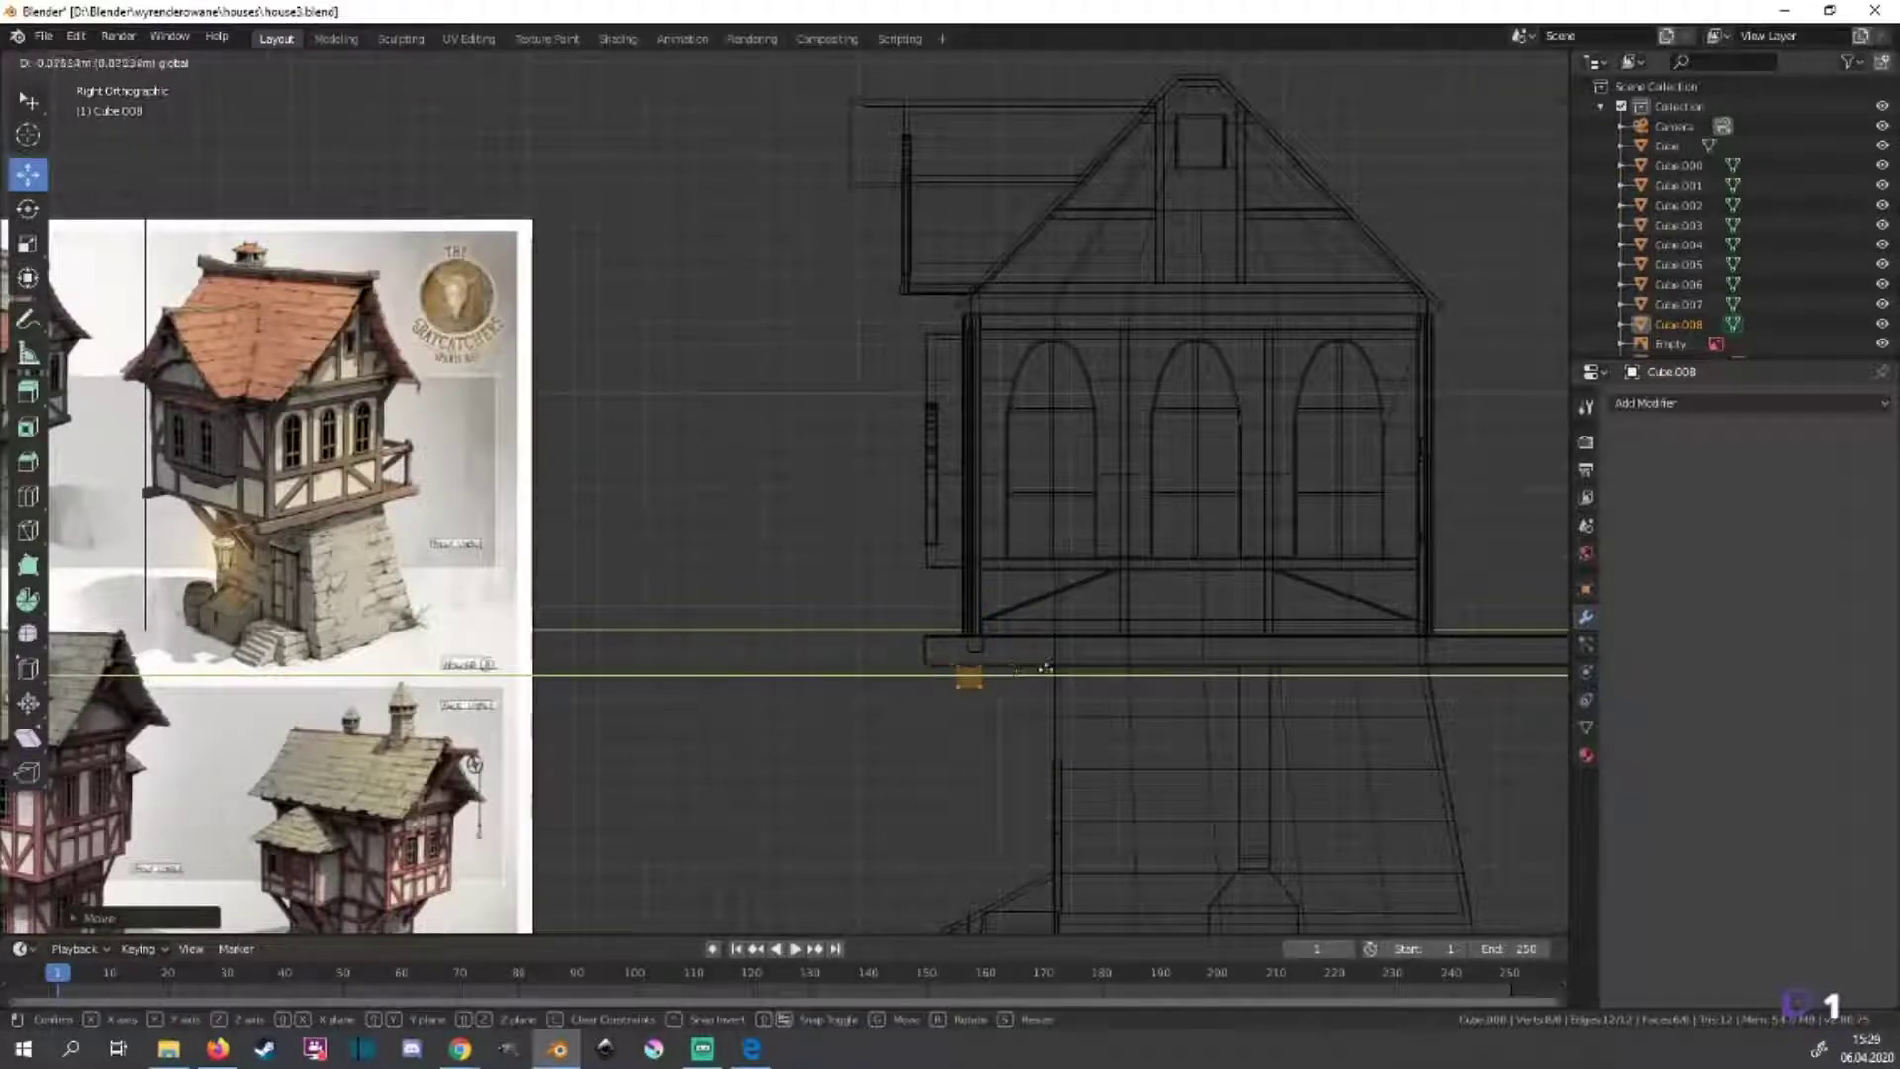
scroll(1045, 669, "down", 5)
middle_click_drag(1044, 669, 1199, 653)
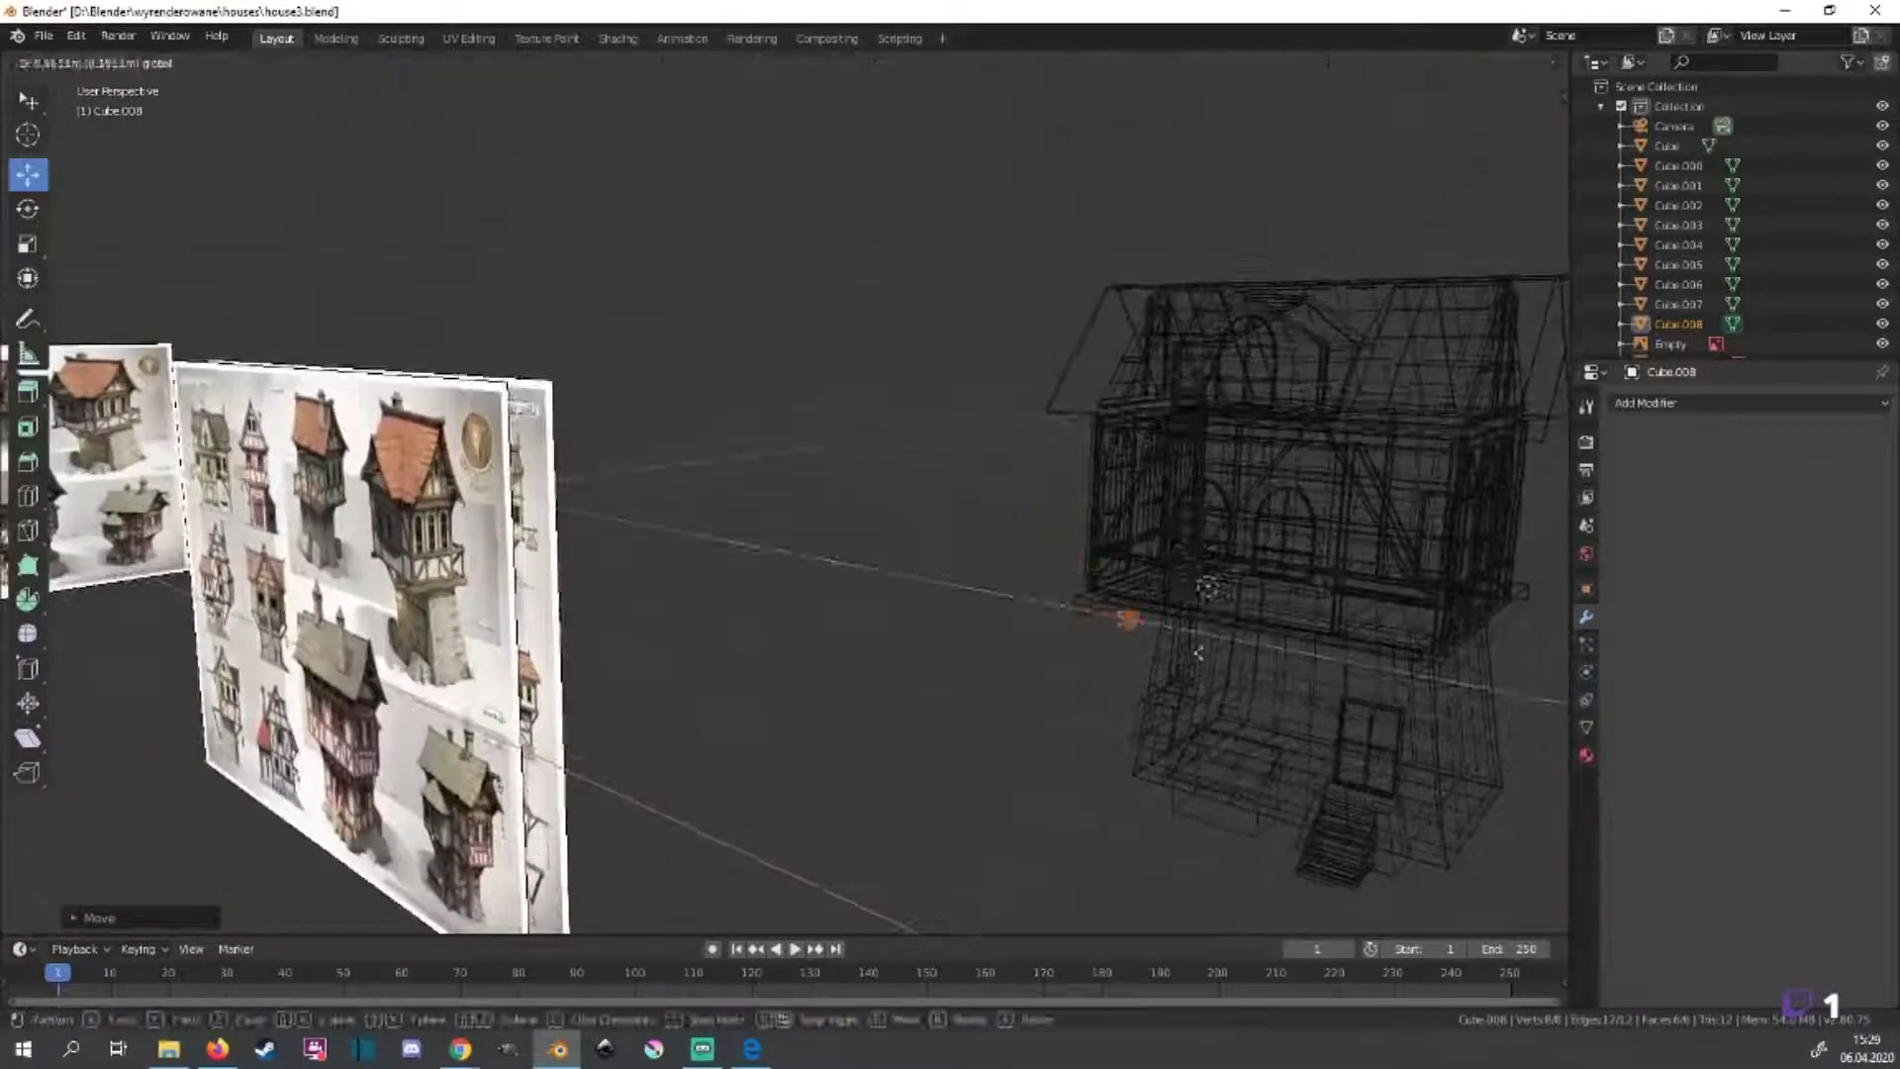
left_click(1199, 653)
Adjust the cube's height under the floor from the front view in solid shading.
key("KP_1")
scroll(1349, 614, "up", 3)
key("z")
left_click(1502, 618)
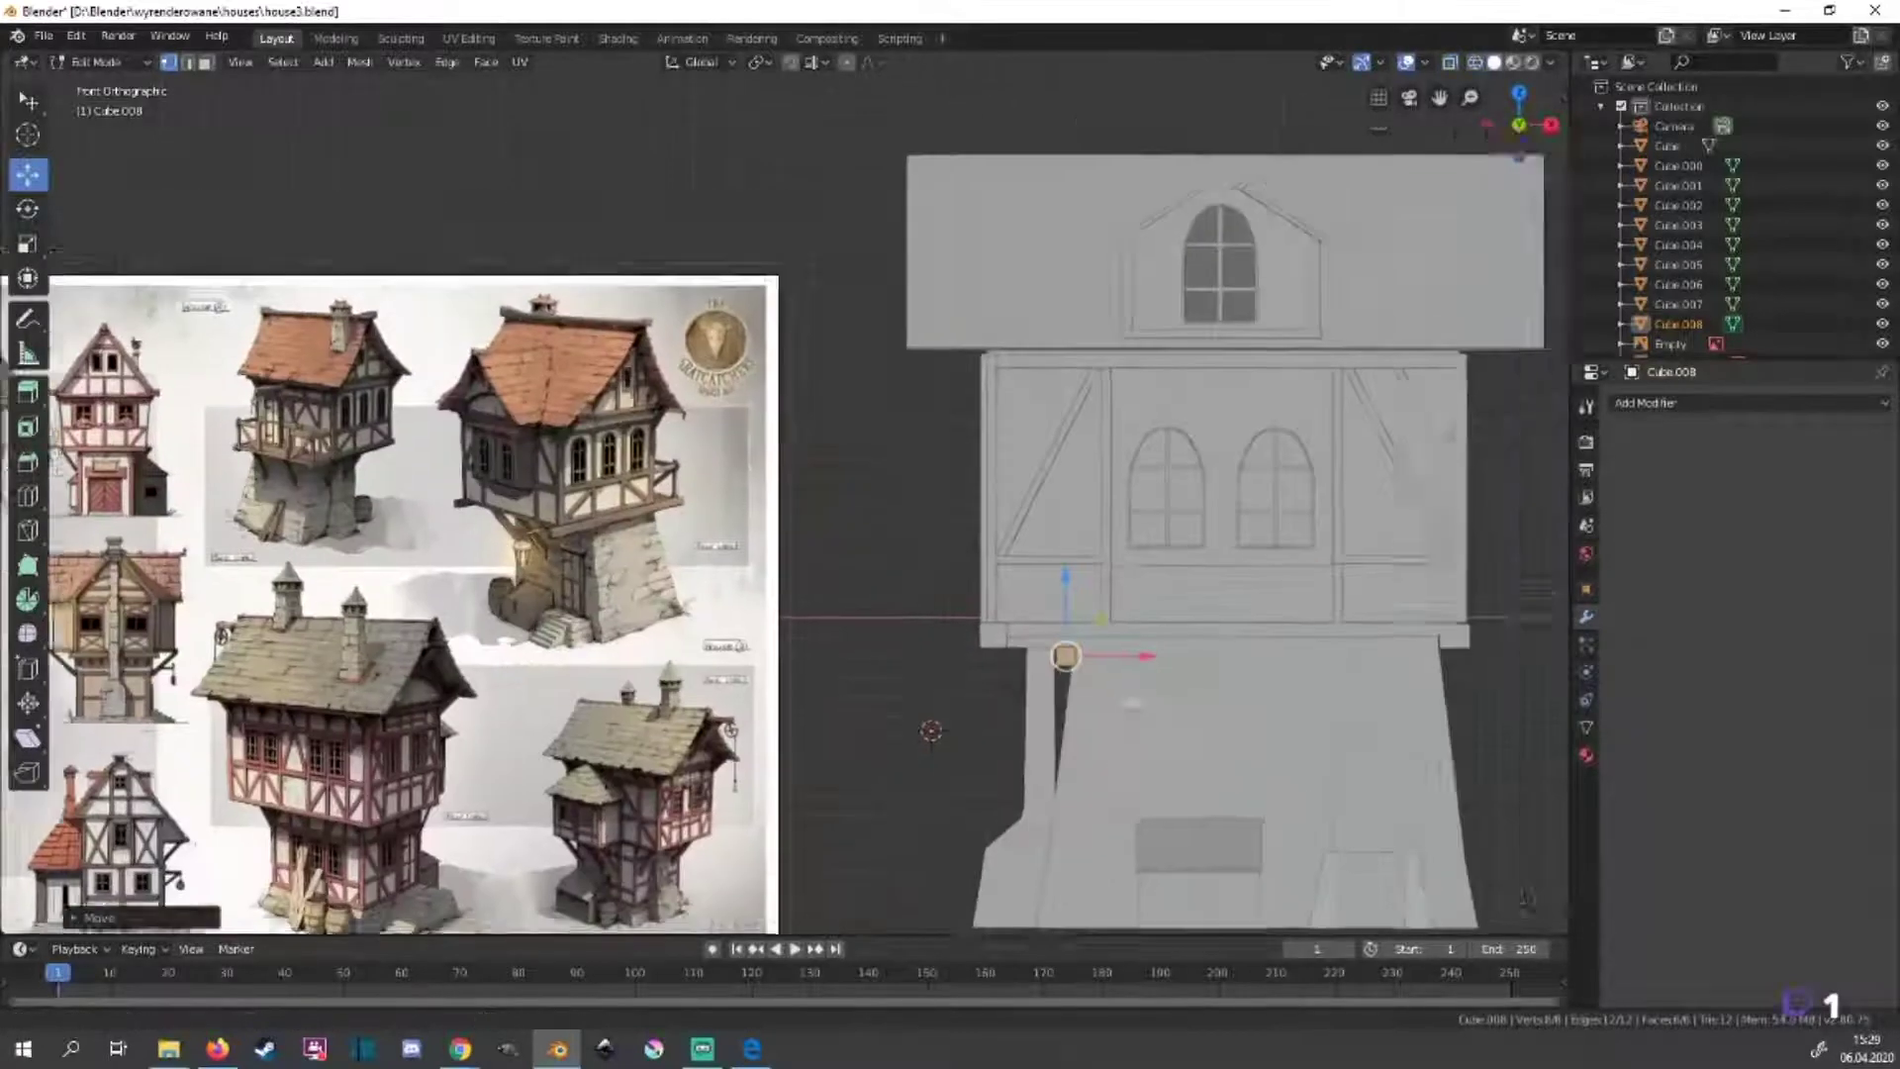
scroll(1064, 655, "up", 1)
scroll(984, 708, "up", 5)
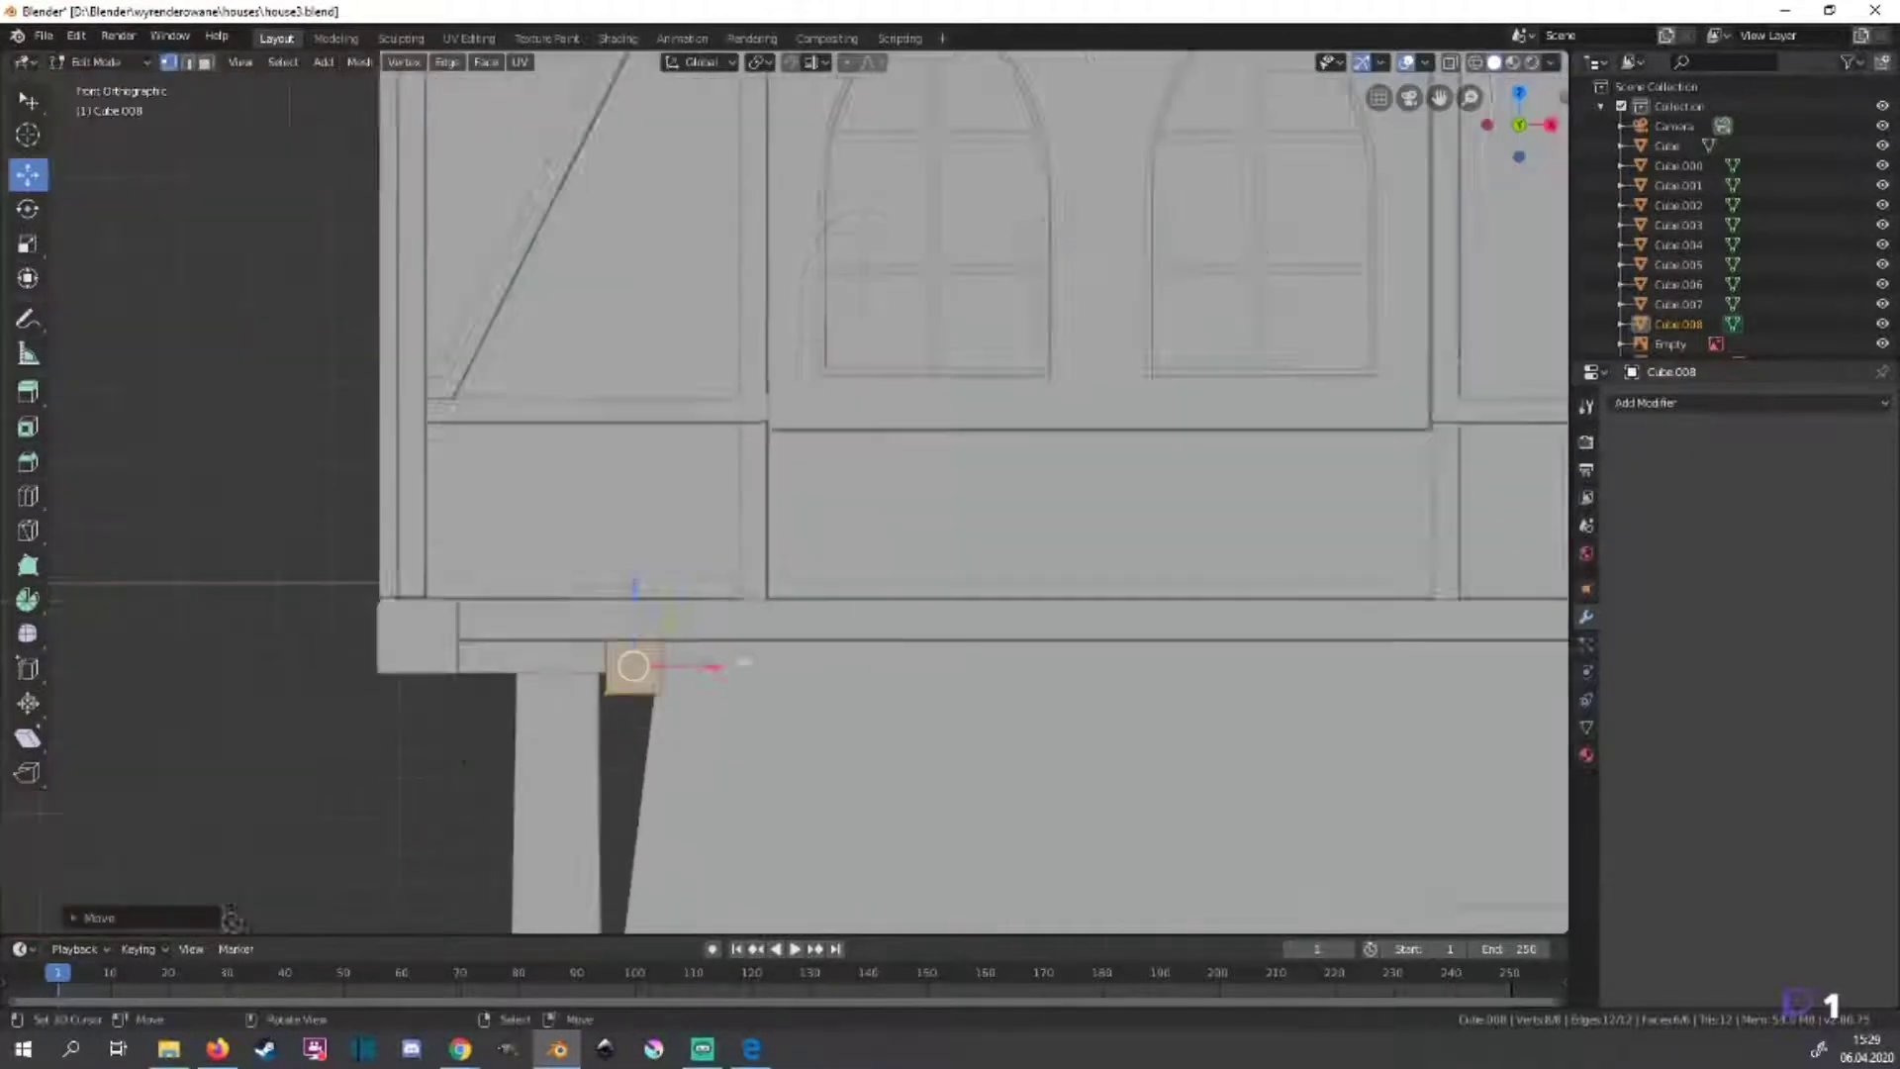
scroll(744, 661, "down", 4)
middle_click_drag(744, 661, 1163, 709)
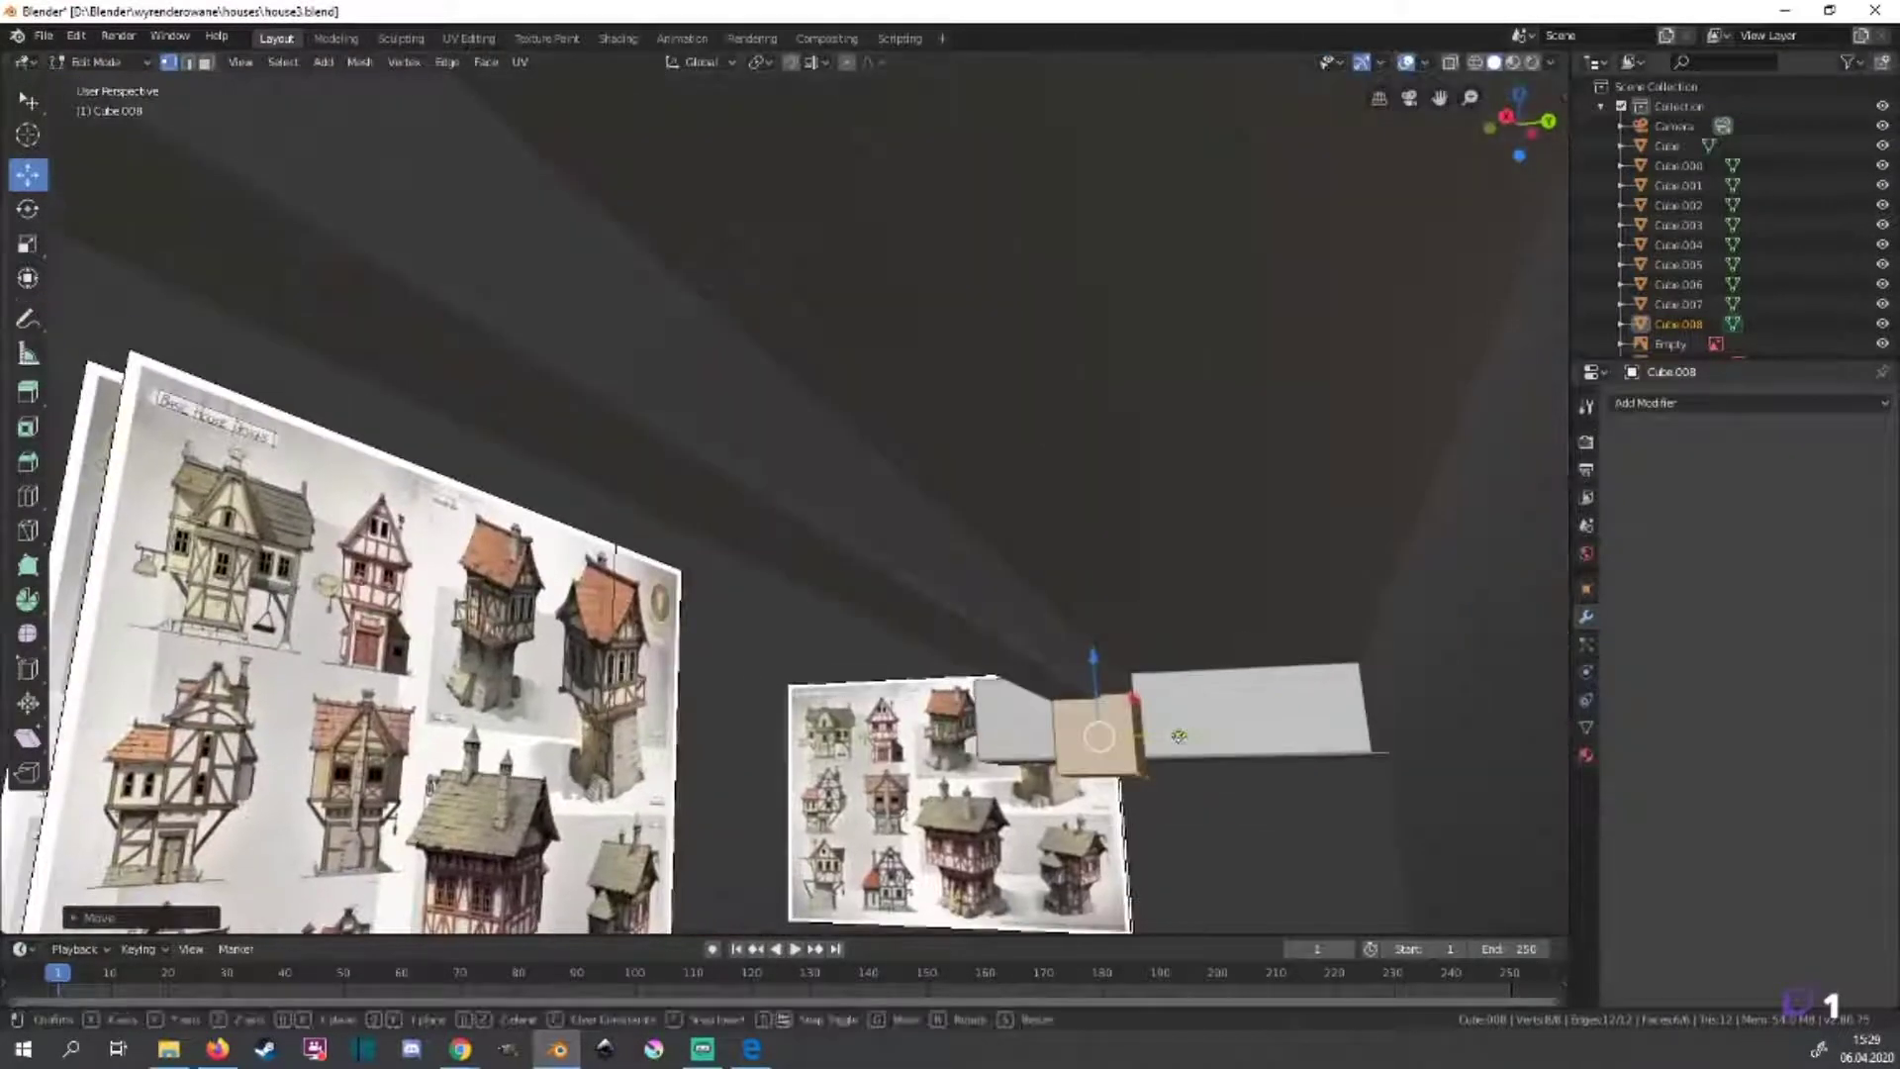
key("g")
key("z")
left_click(1183, 693)
Refine the cube's vertical position from the right side view in wireframe.
key("KP_3")
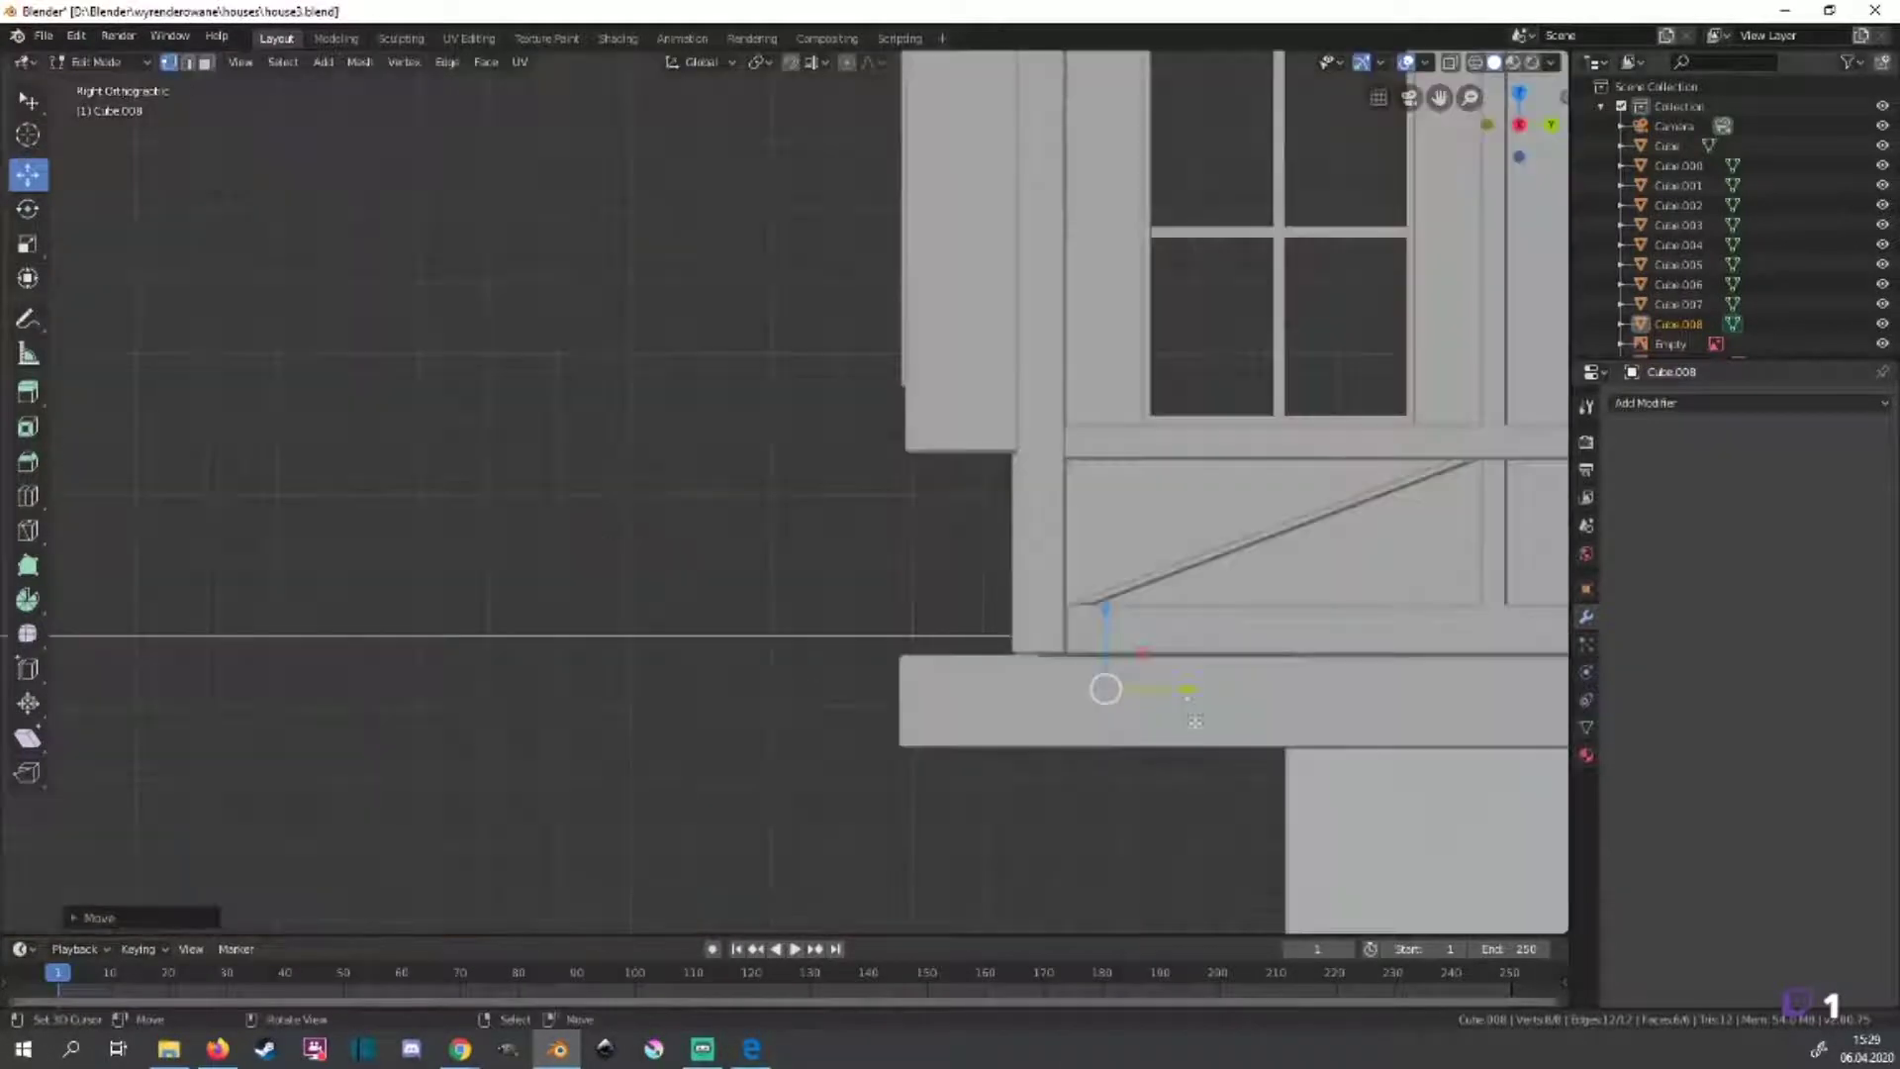
key("z")
left_click(1019, 688)
scroll(1030, 639, "down", 2)
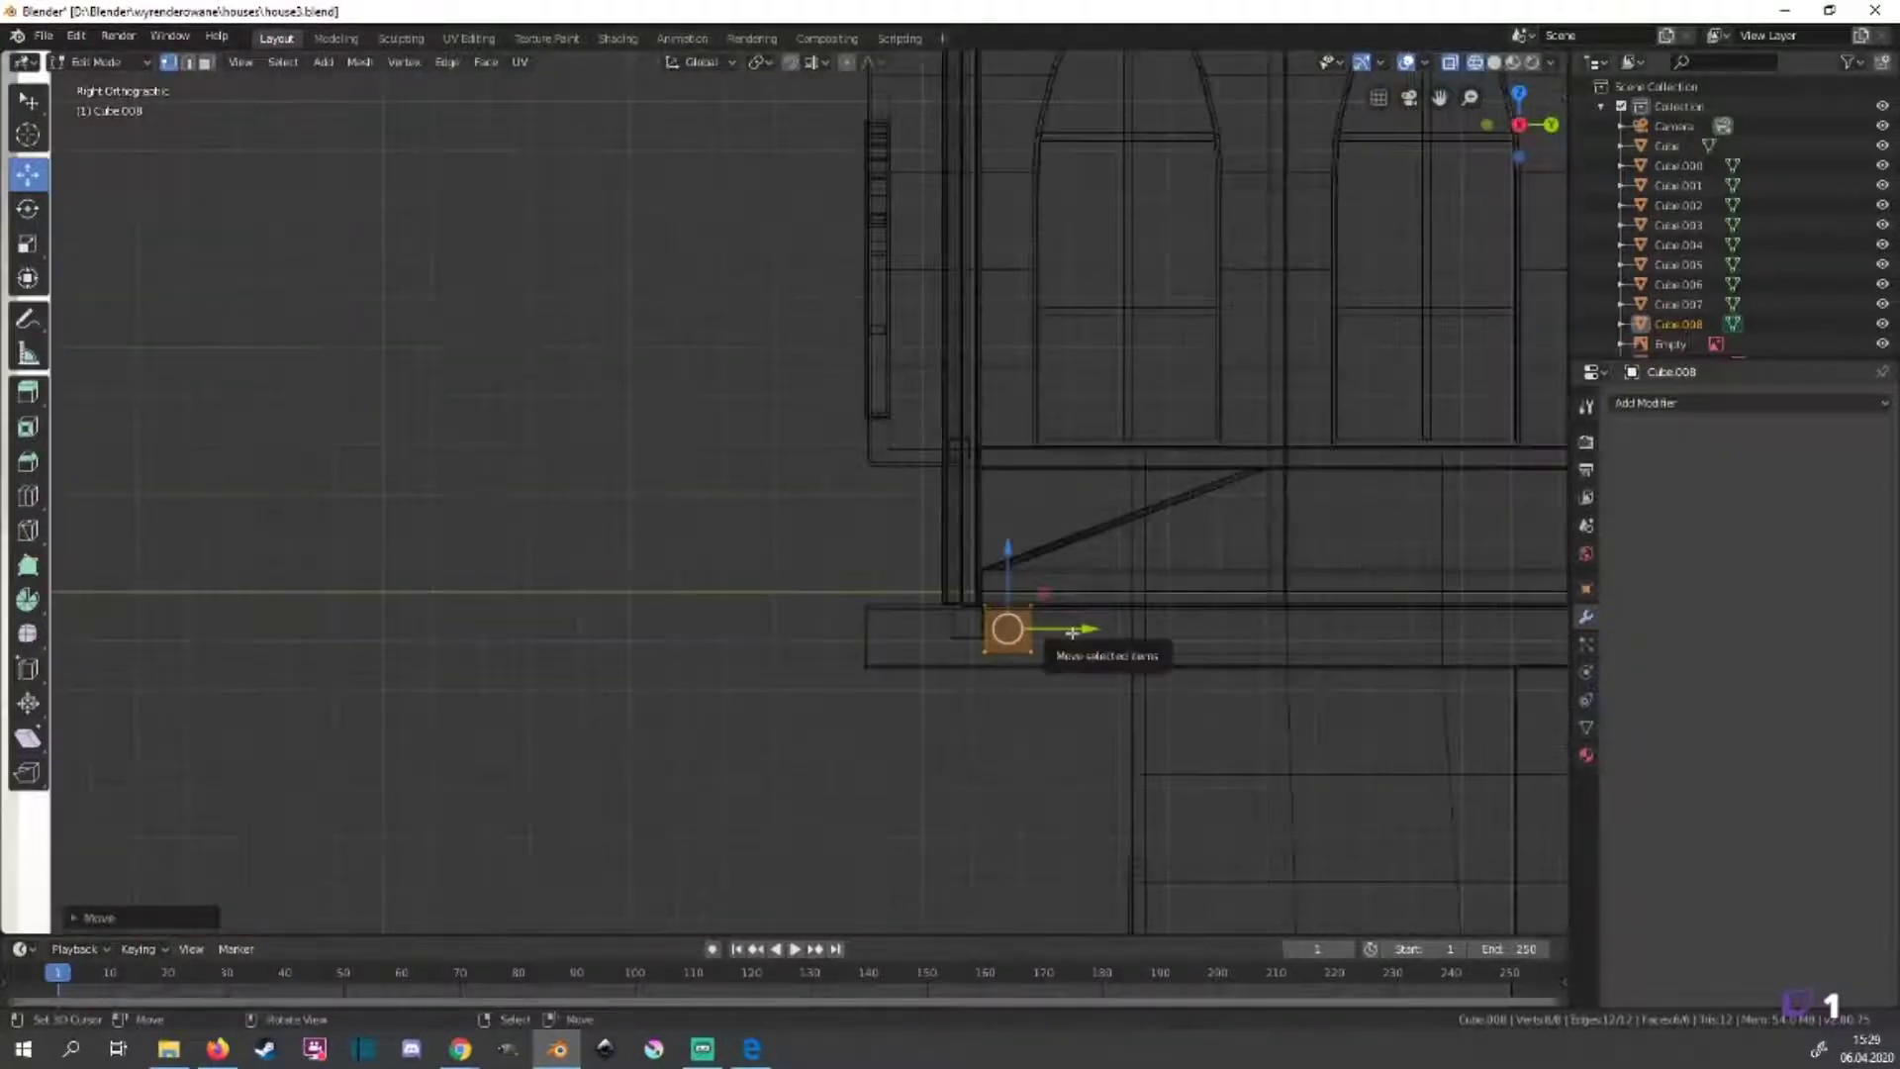
key("g")
key("y")
key("z")
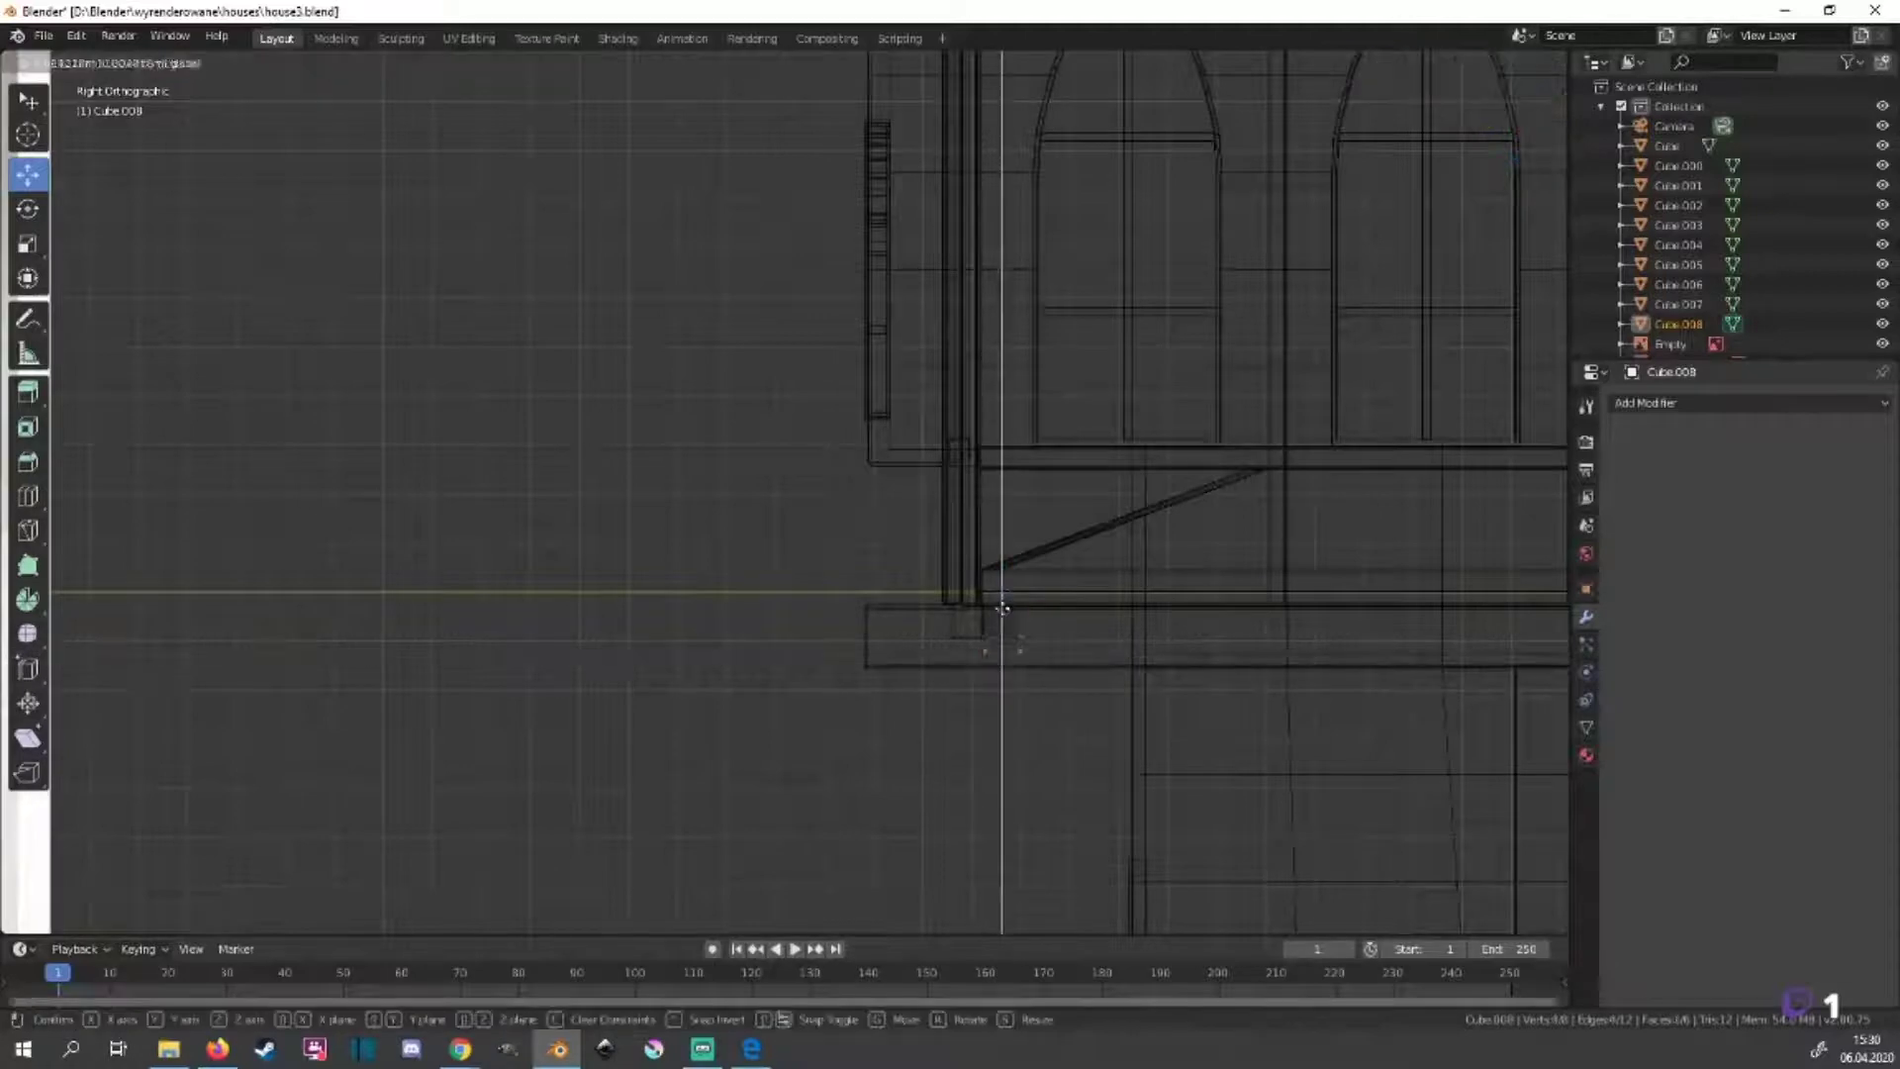
left_click(1007, 596)
scroll(1132, 746, "down", 2)
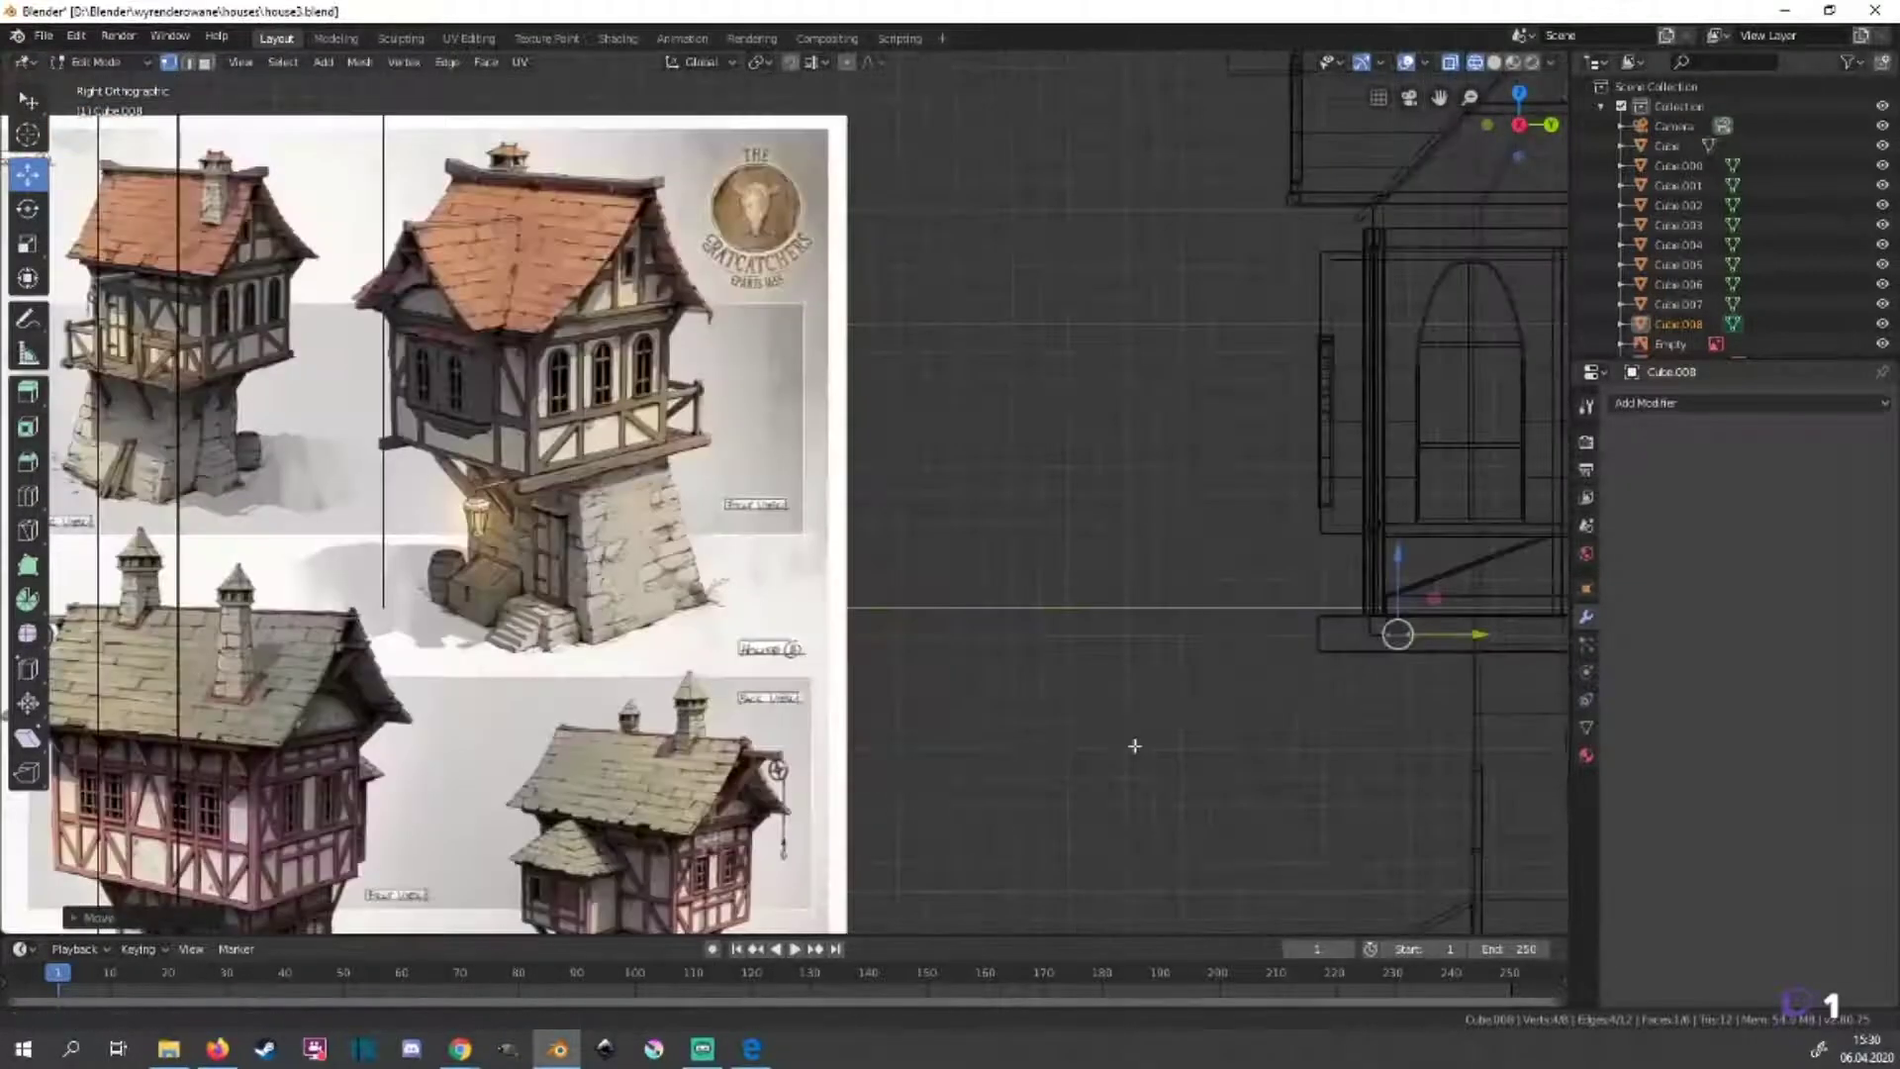
scroll(913, 678, "up", 2)
middle_click_drag(913, 678, 933, 402, "shift")
Extrude the cube straight down into a post along the wall and select it whole.
key("shift+d")
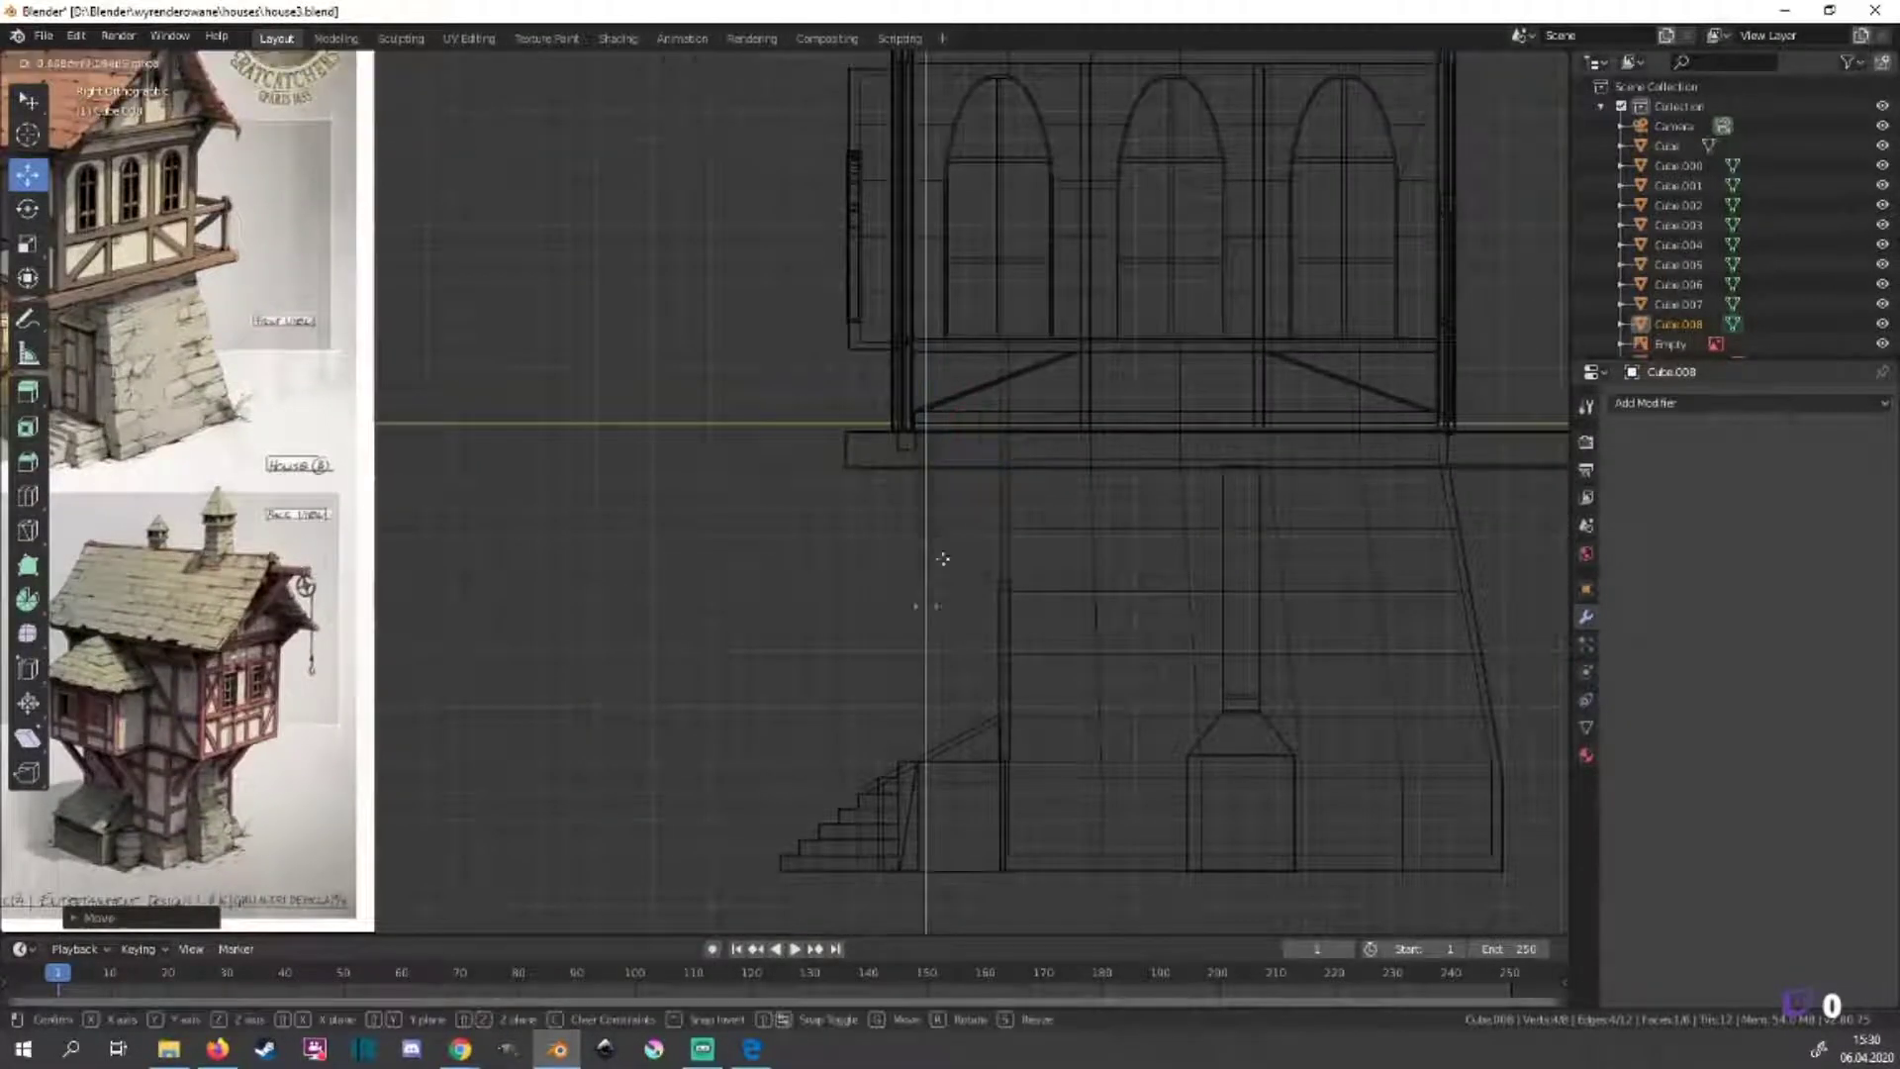
key("z")
left_click(1065, 615)
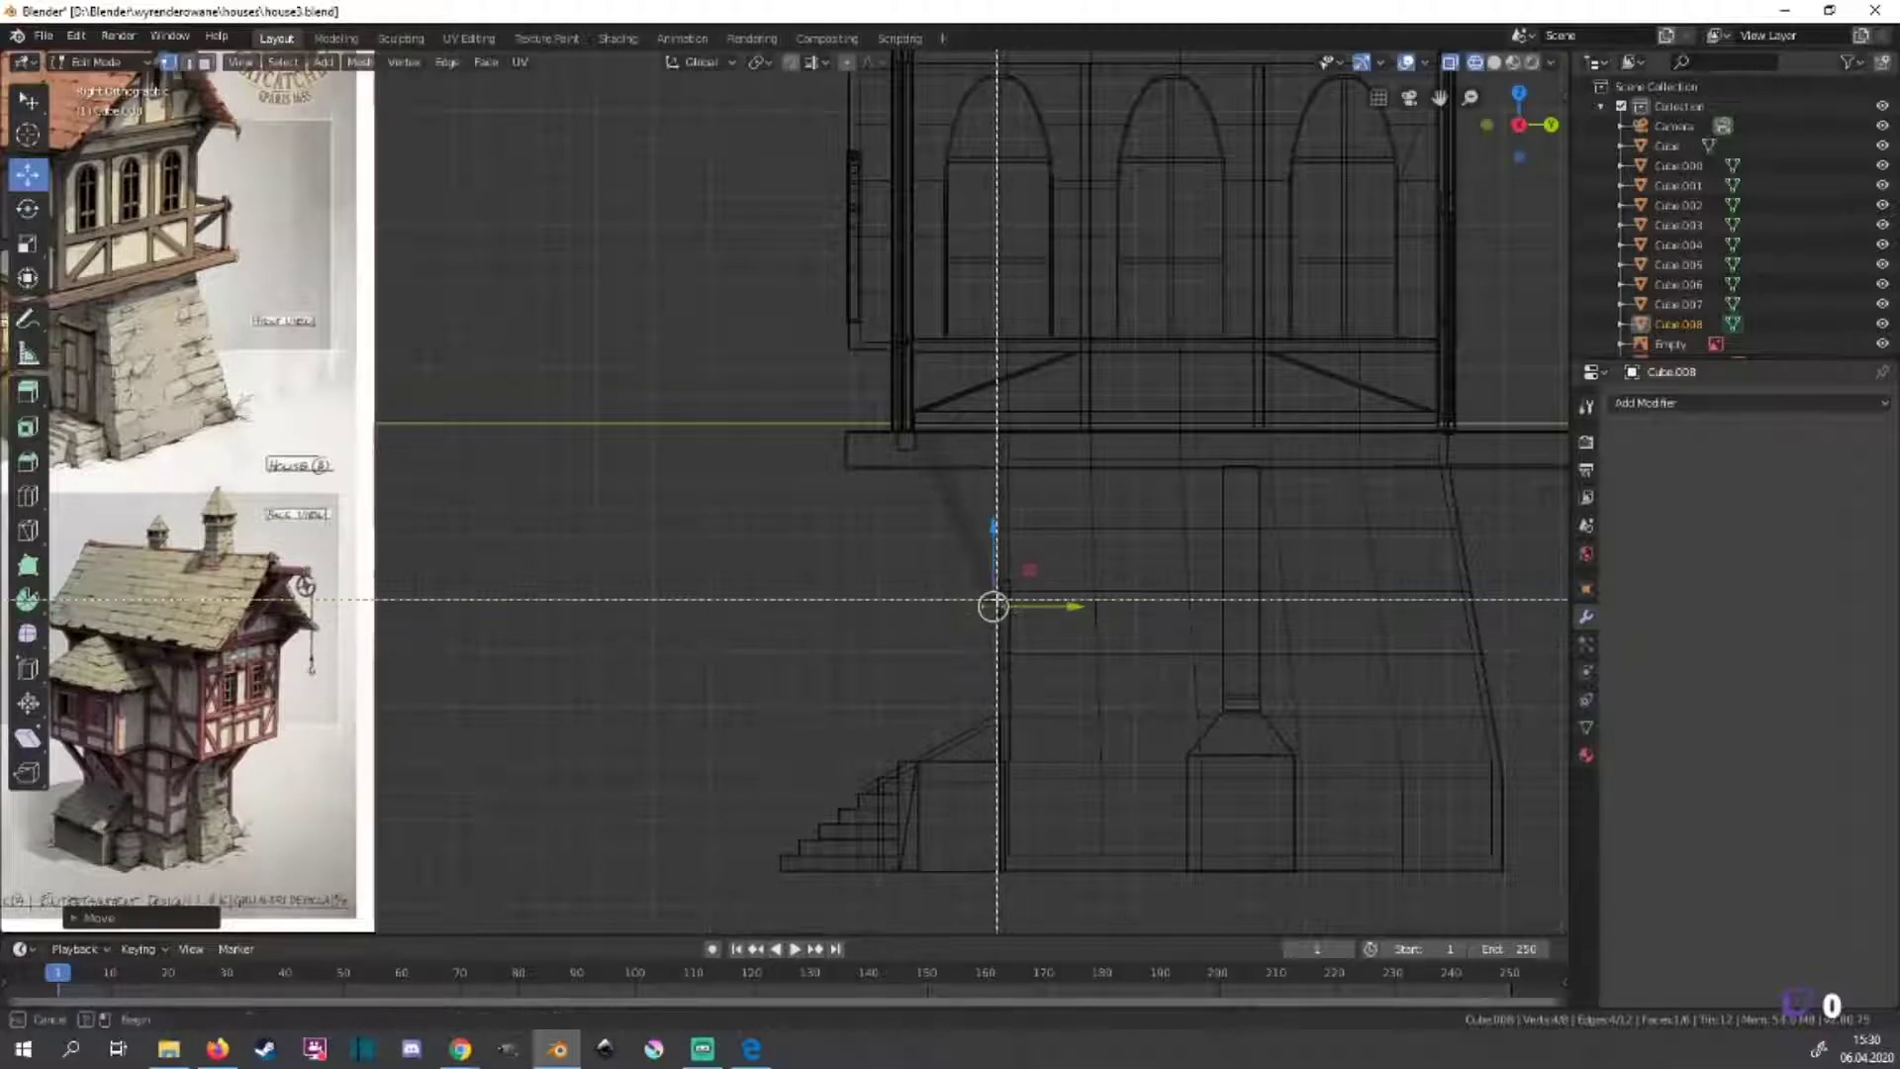
mouse_move(1017, 641)
left_mouse_down()
mouse_move(1035, 641)
mouse_move(1003, 605)
left_mouse_up()
left_click(1004, 610)
middle_click_drag(1004, 610, 1034, 618)
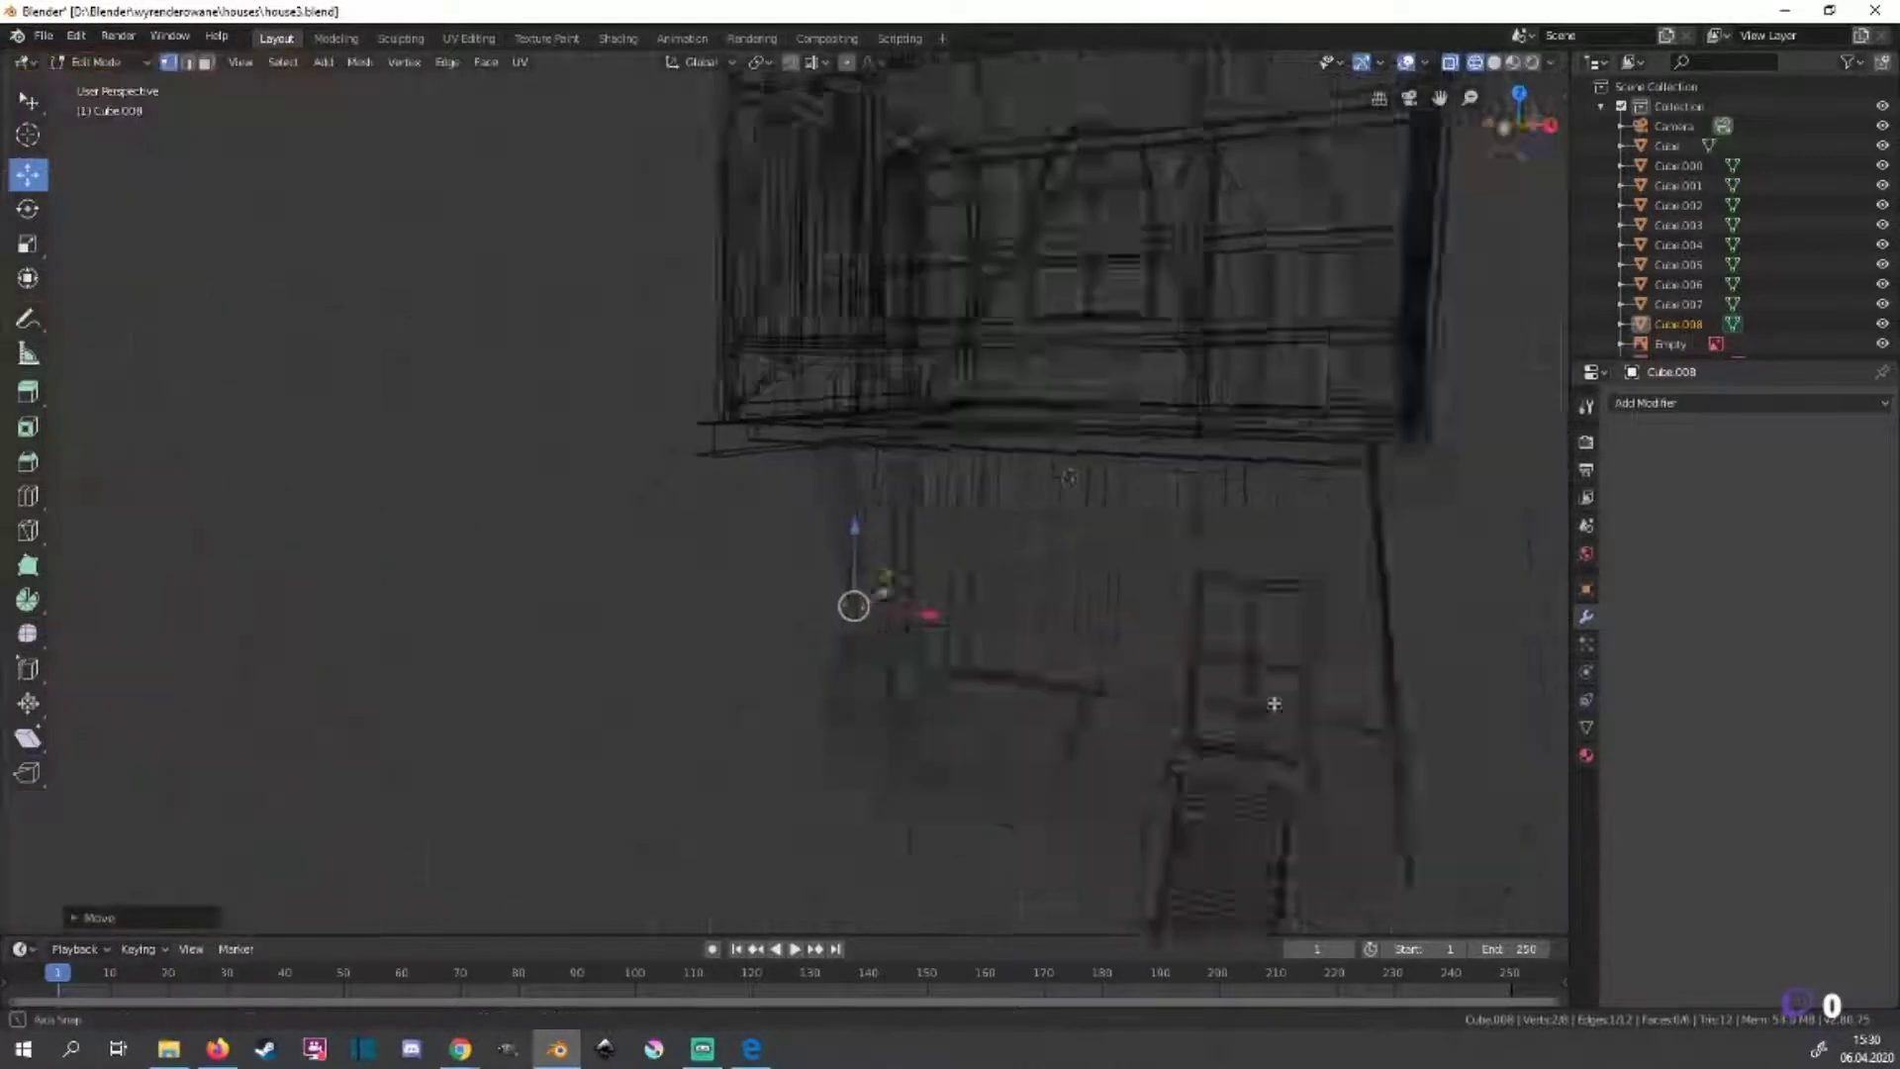
key("KP_1")
key("ctrl+l")
Slant the post under the overhang and reselect the whole strut.
key("shift+z")
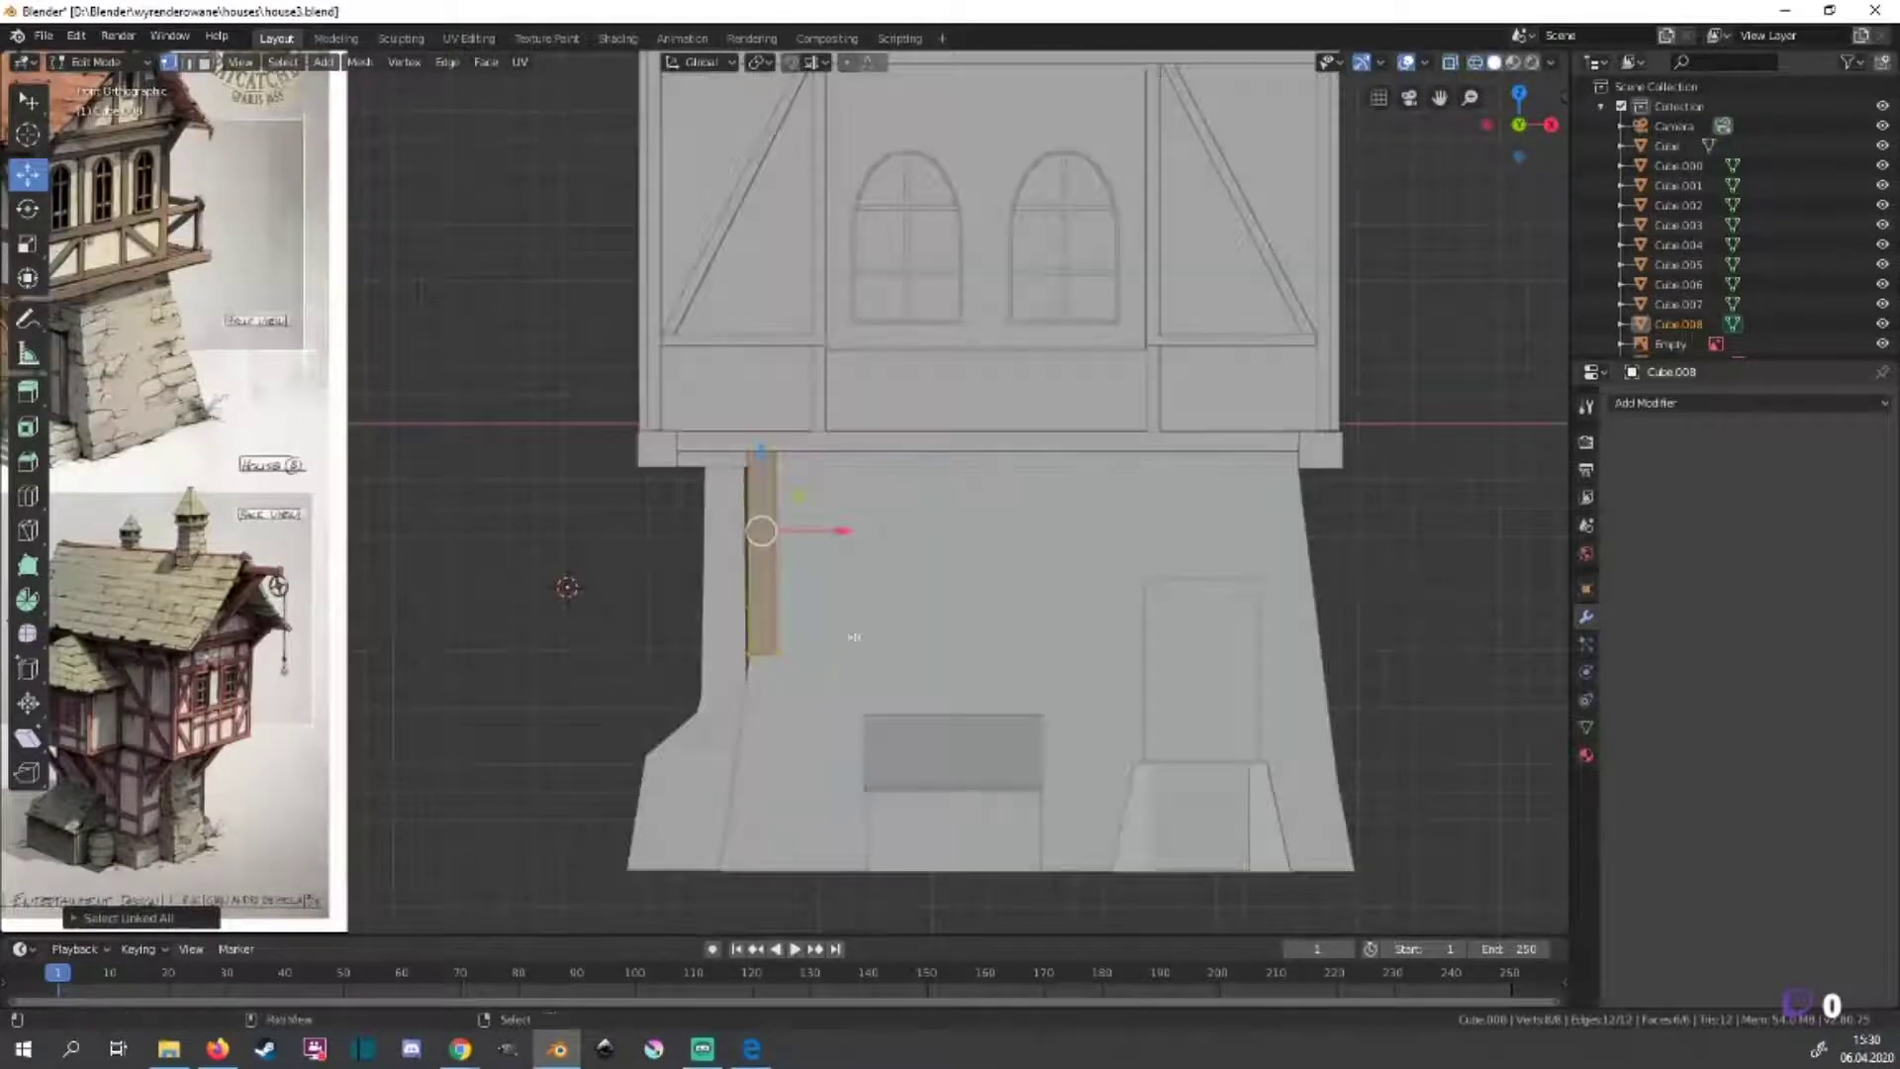
scroll(1048, 592, "up", 3)
middle_click_drag(1047, 593, 936, 540)
key("g")
left_click(936, 540)
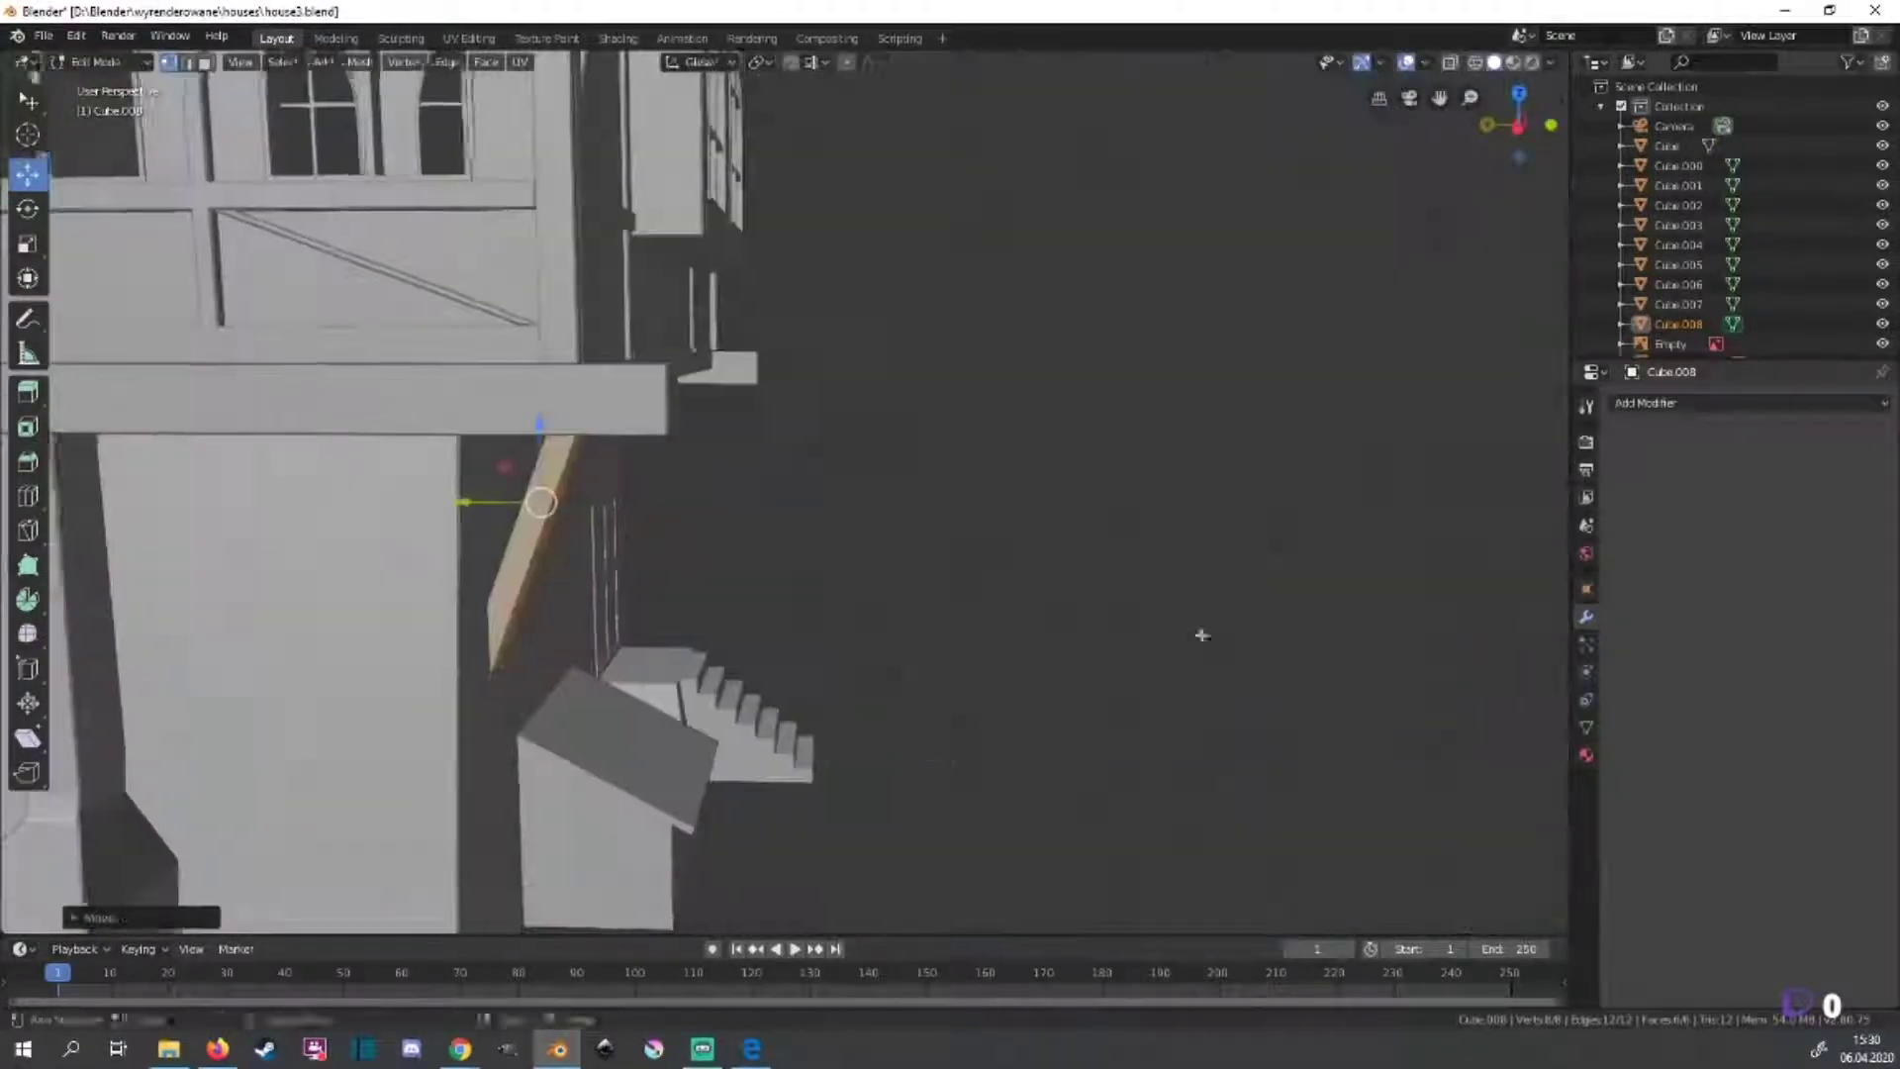
scroll(981, 445, "up", 5)
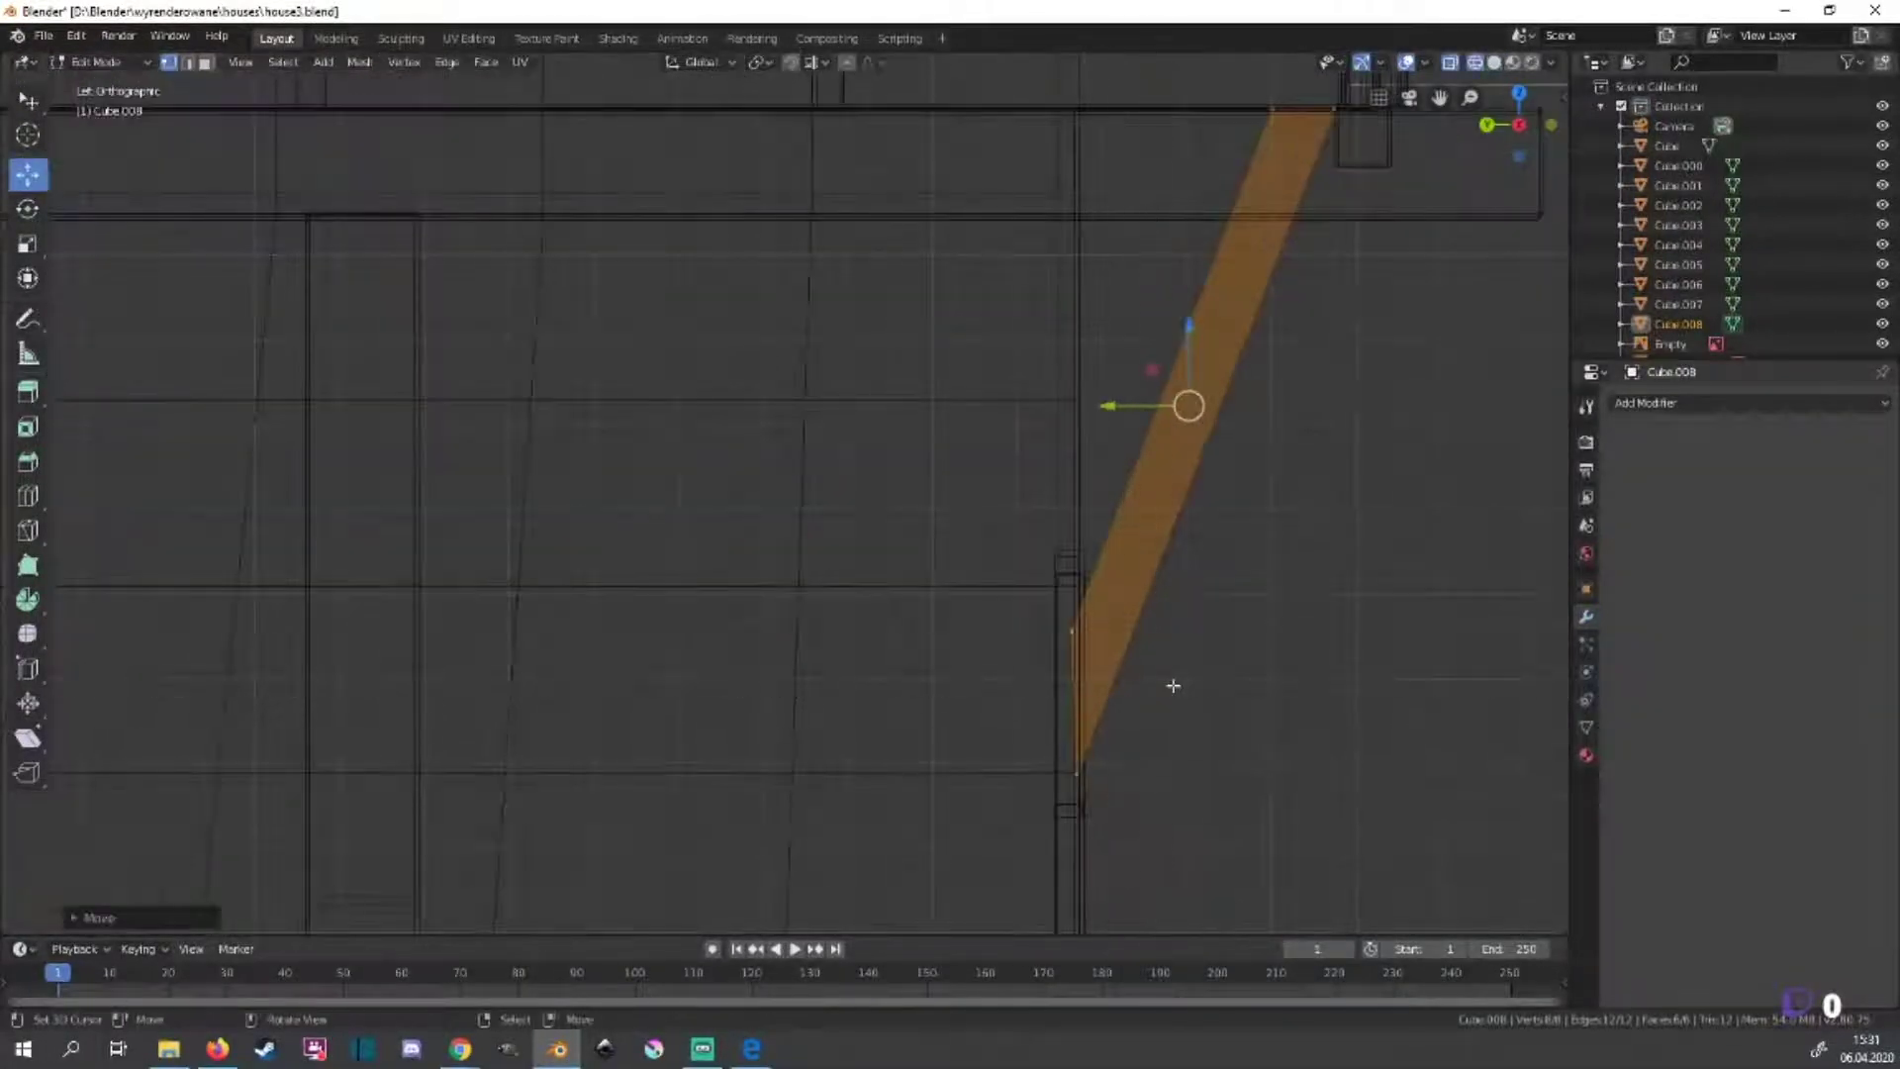
left_click_drag(1031, 582, 1074, 634)
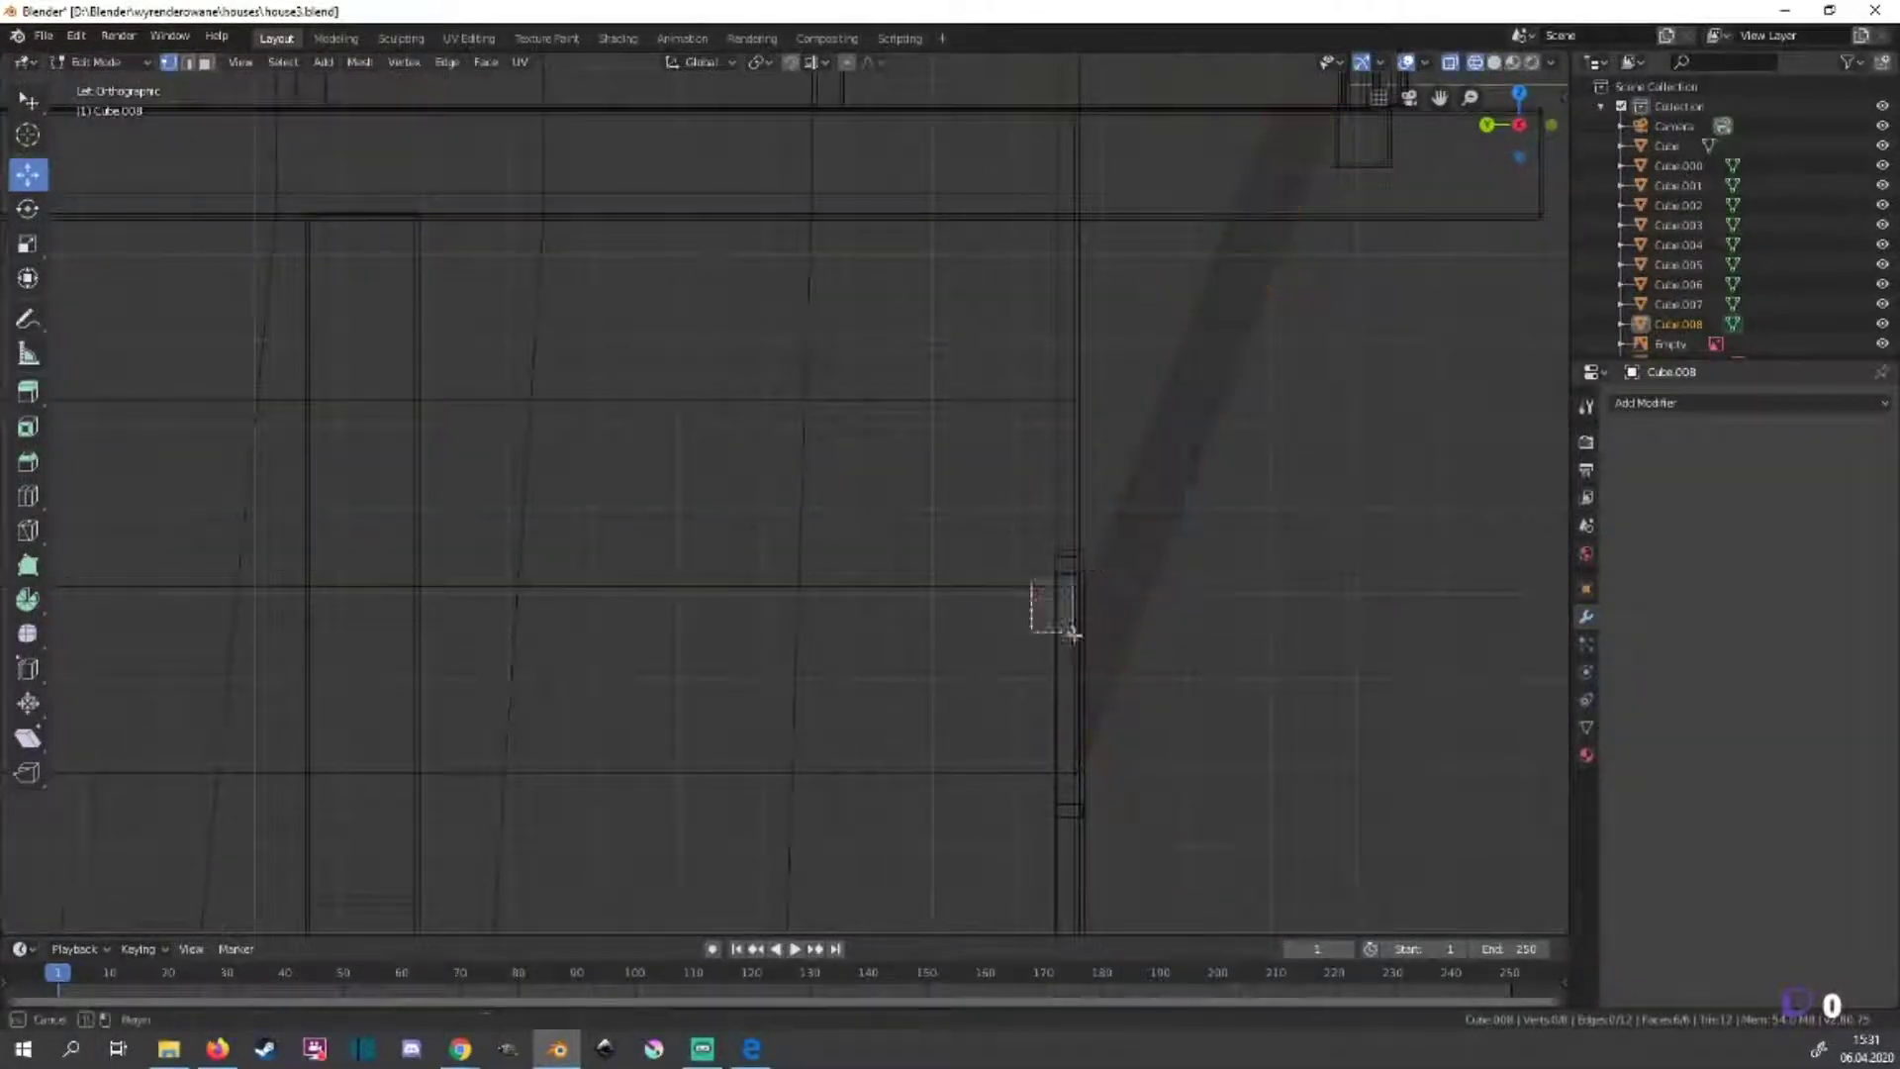
middle_click_drag(1251, 574, 1010, 628, "shift")
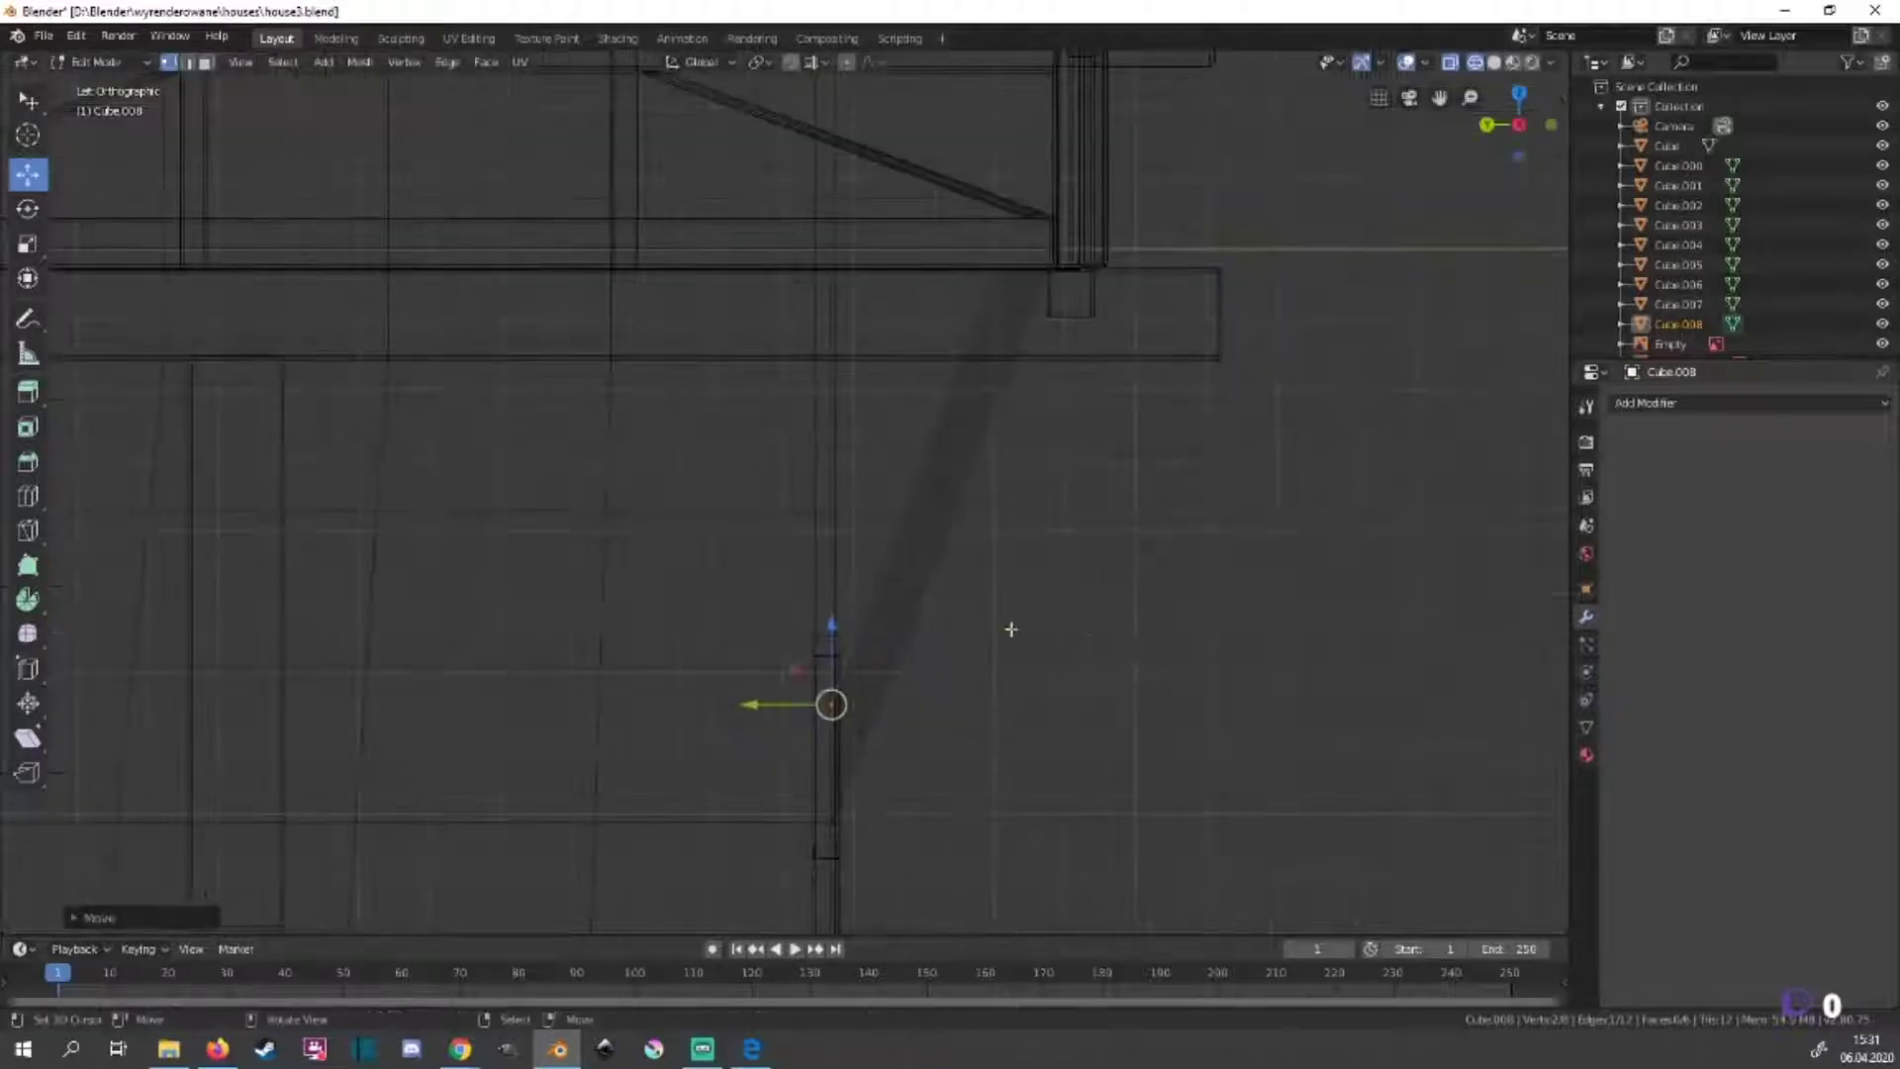
key("ctrl+l")
Begin duplicating the strut along the X axis from the front view.
key("KP_1")
scroll(988, 627, "down", 2)
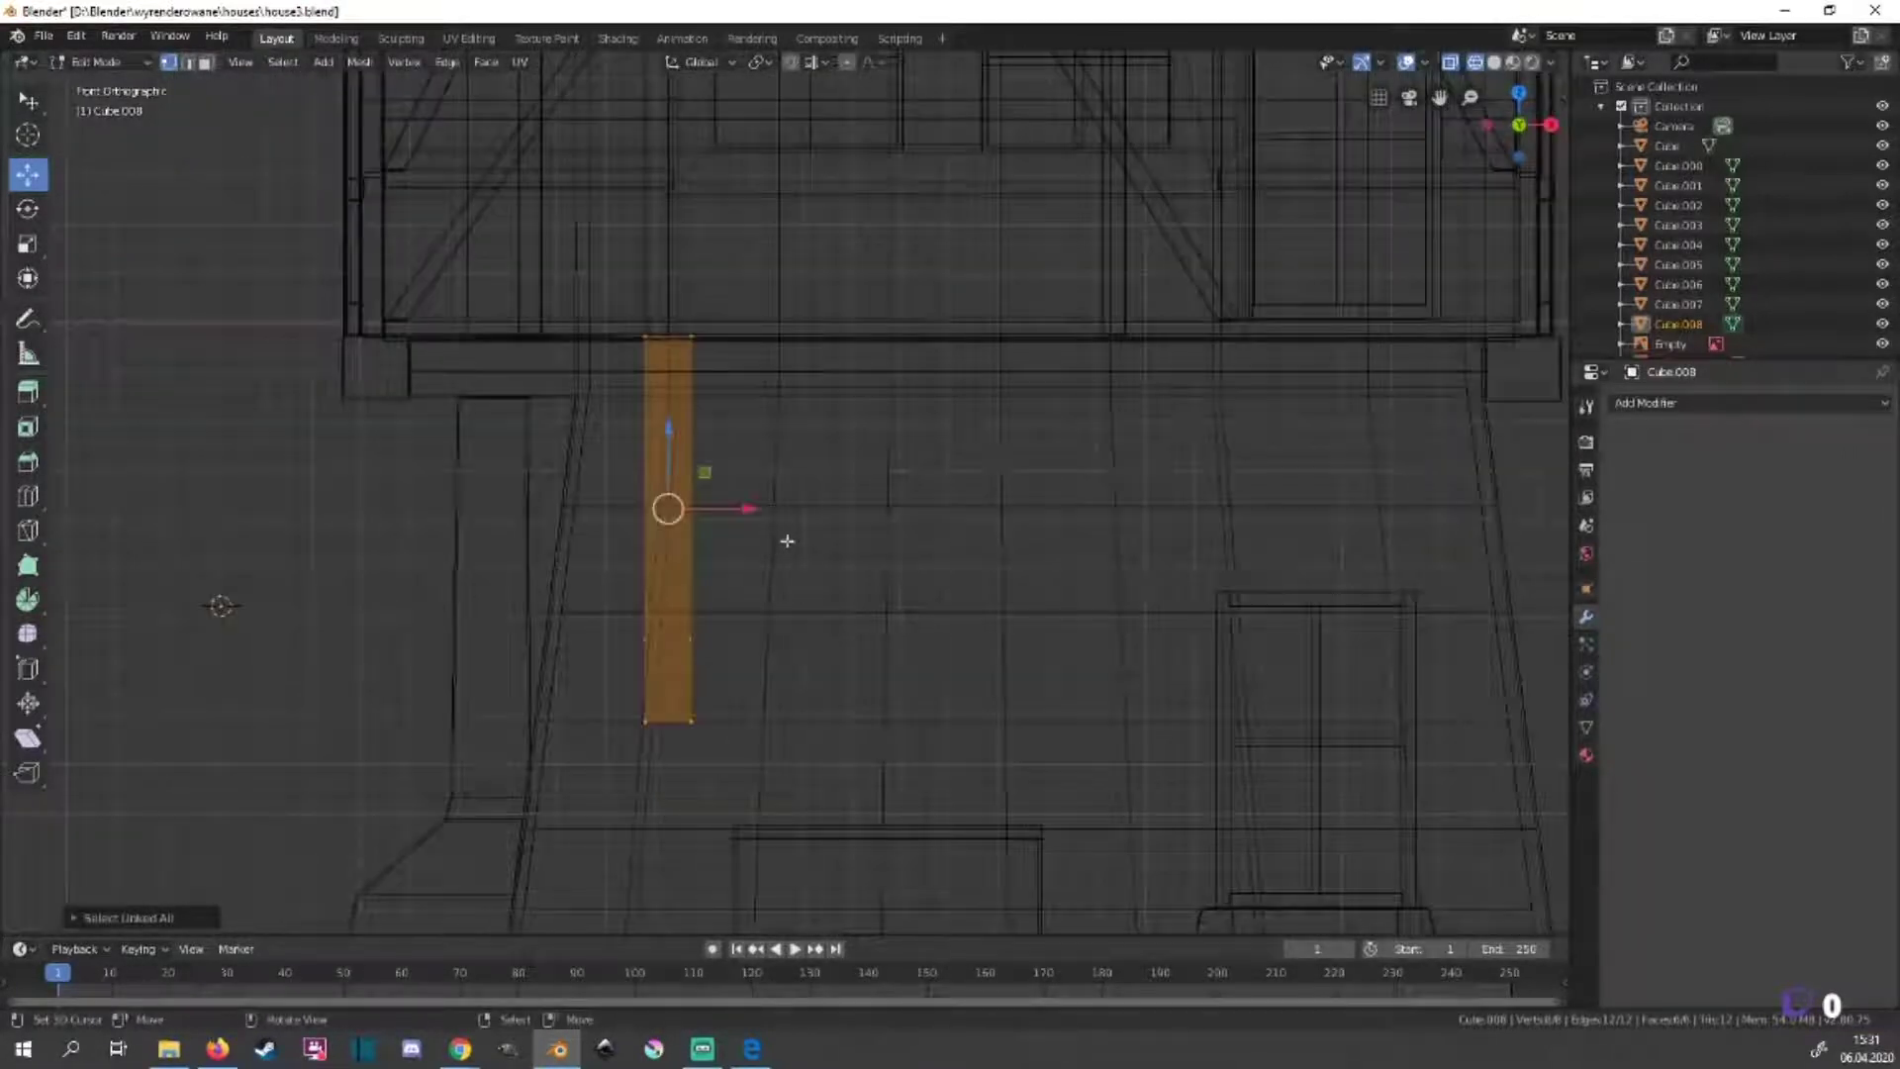
key("shift+z")
scroll(787, 541, "down", 4)
scroll(891, 545, "down", 2)
key("g")
key("x")
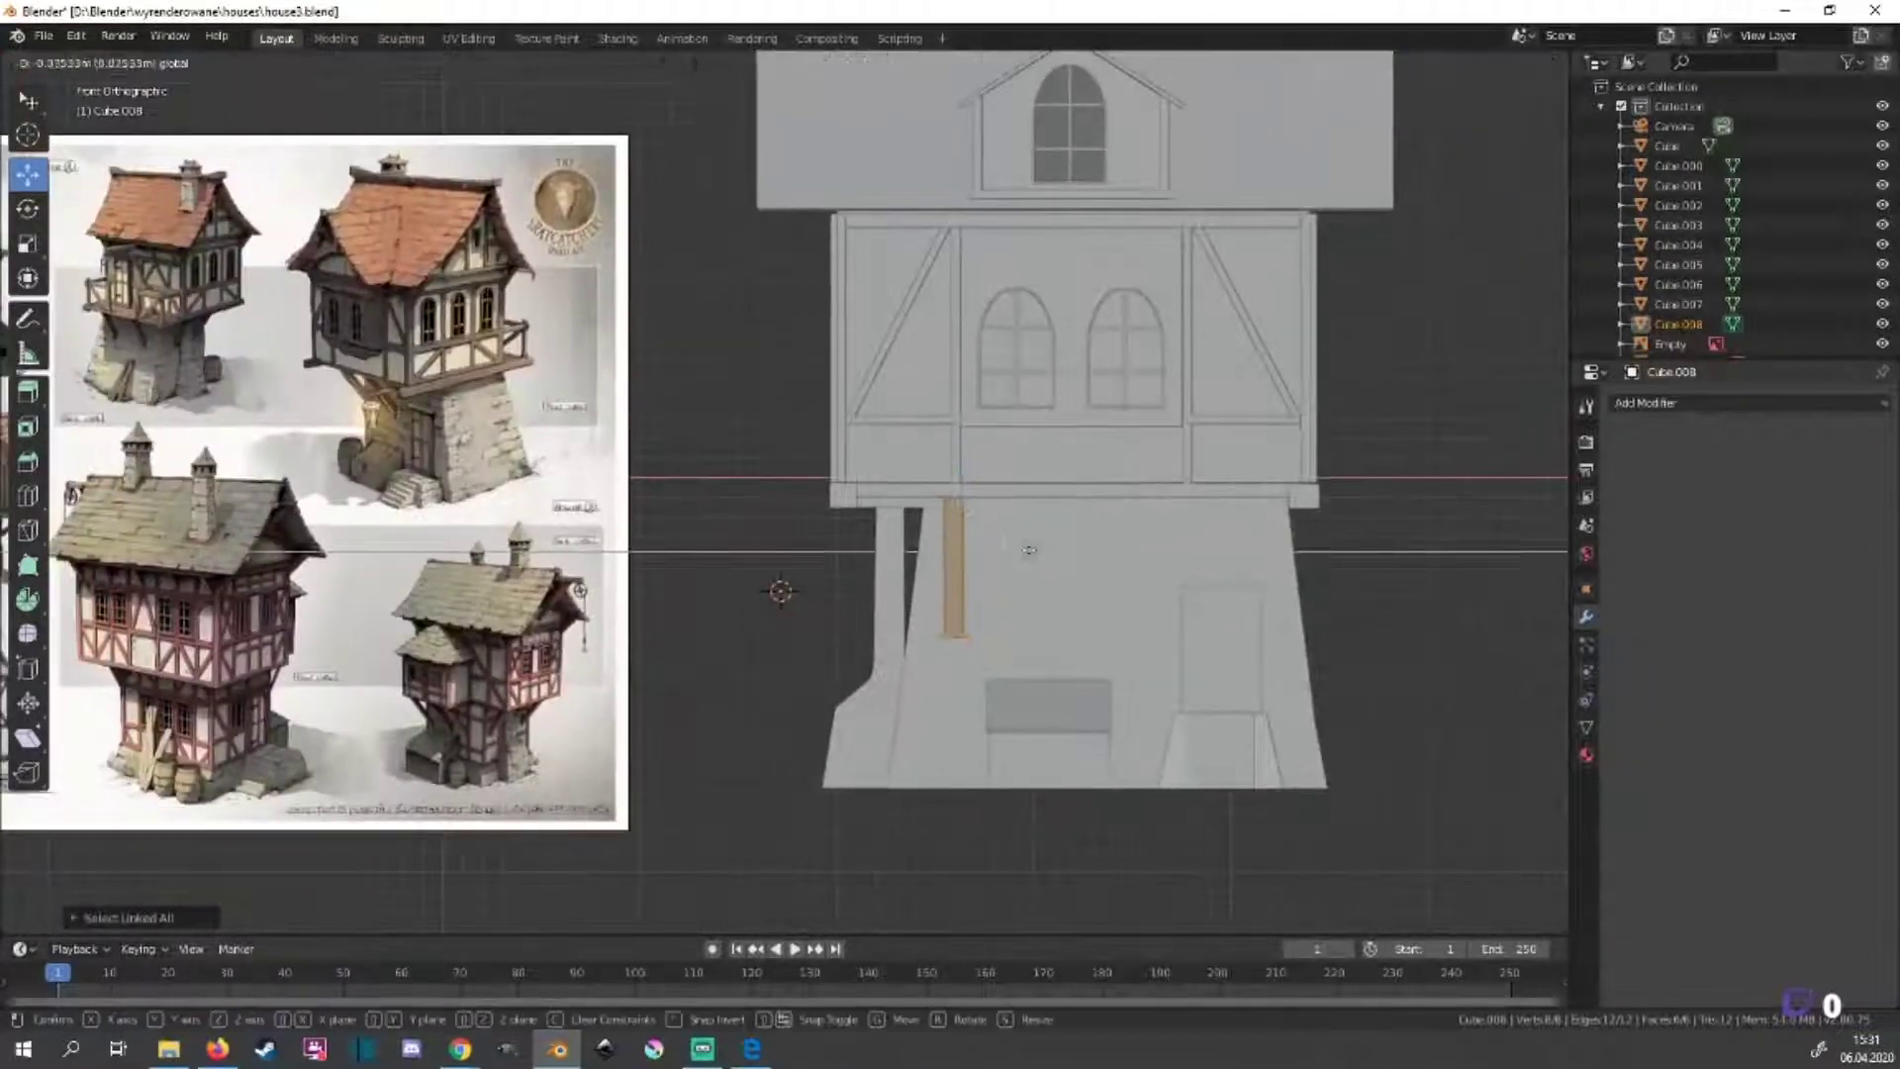
key("Escape")
key("shift+d")
Place the strut copy 0.7535 m to the right, then move the struts beside the house.
key("x")
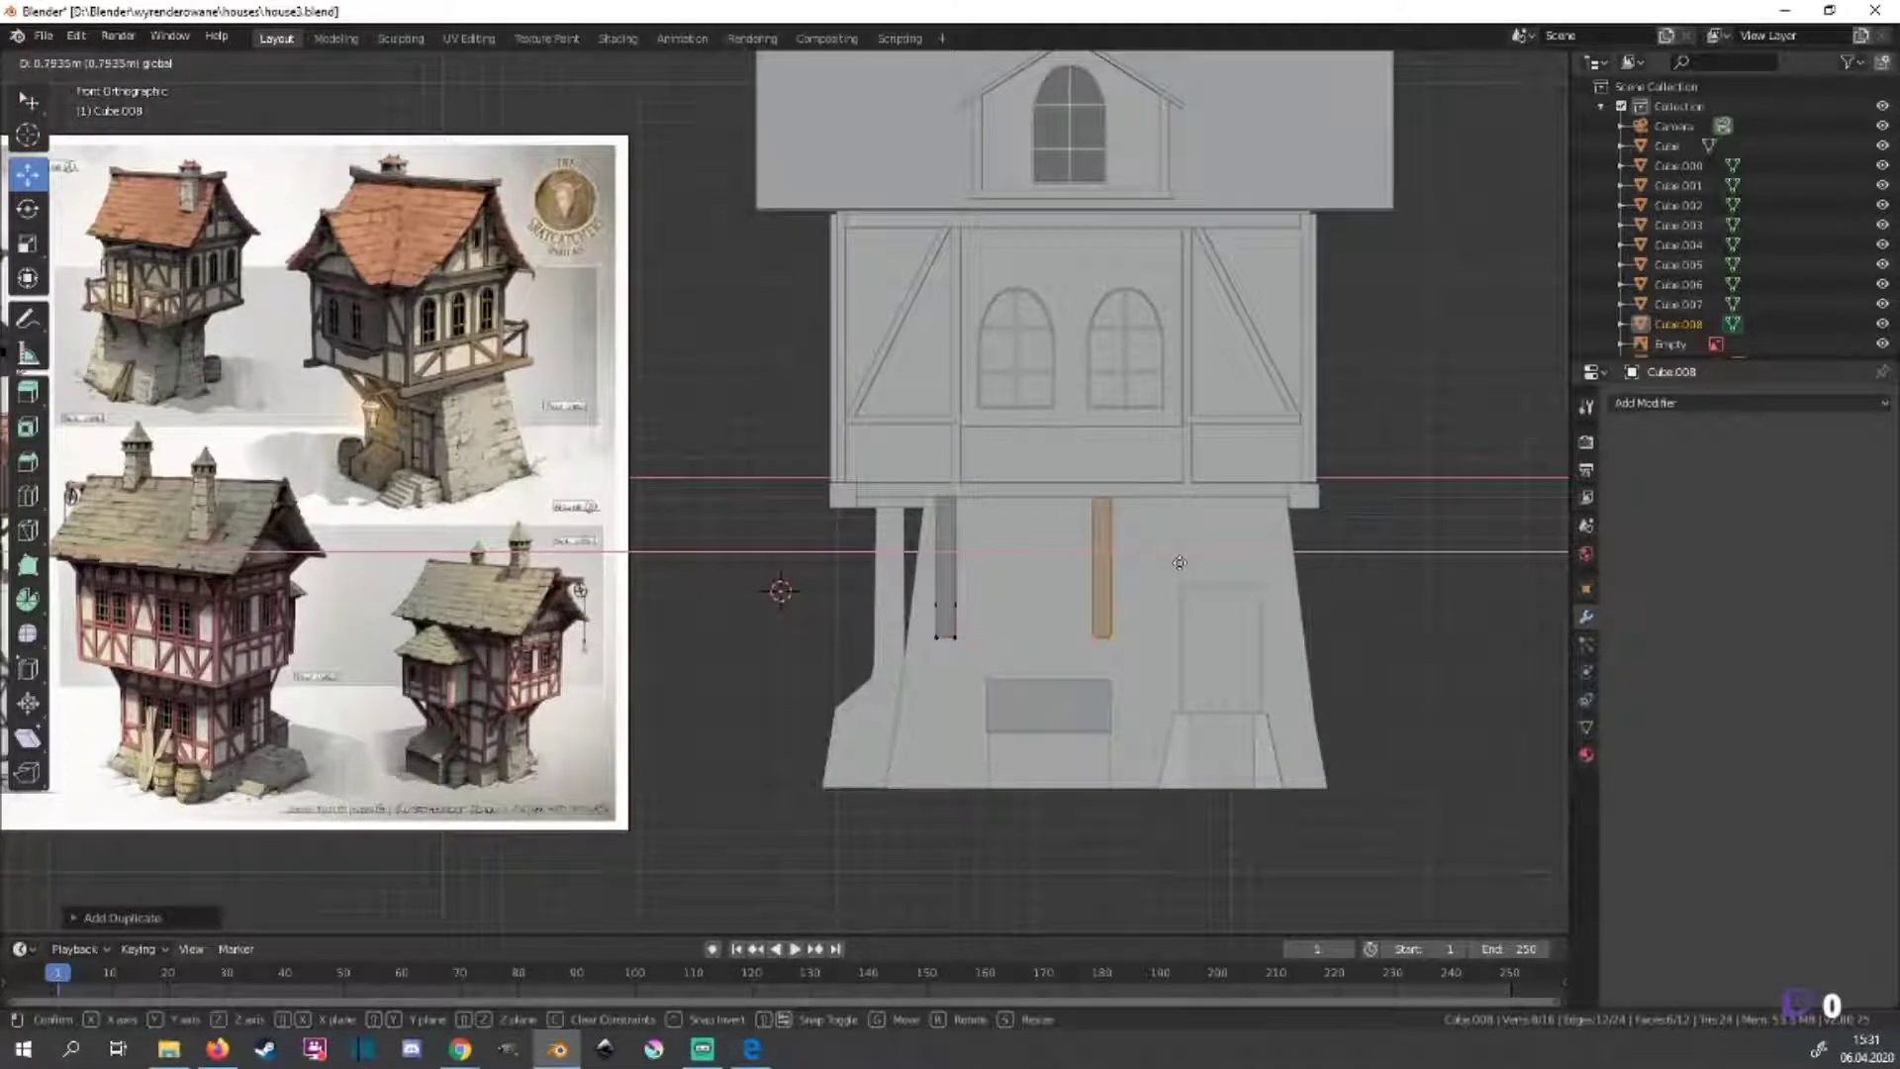
left_click(1178, 562)
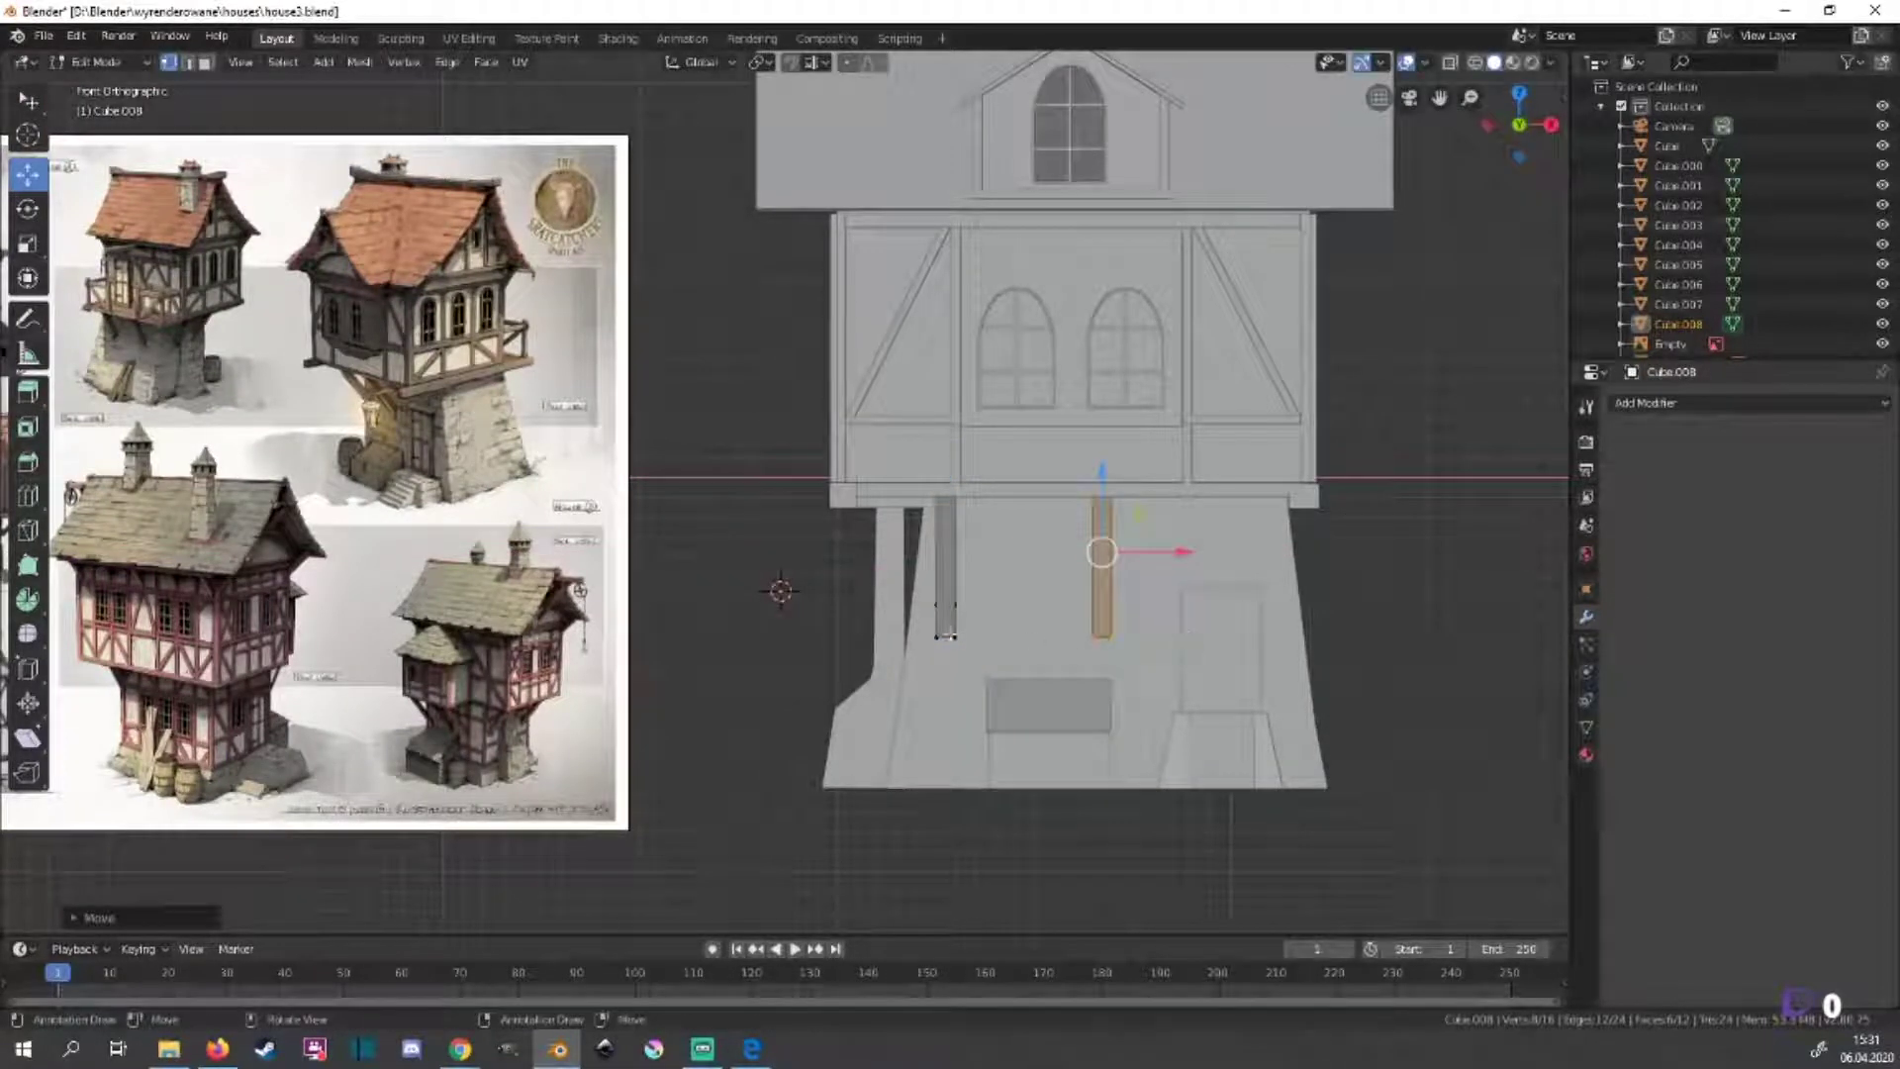
key("g")
left_click(1346, 633)
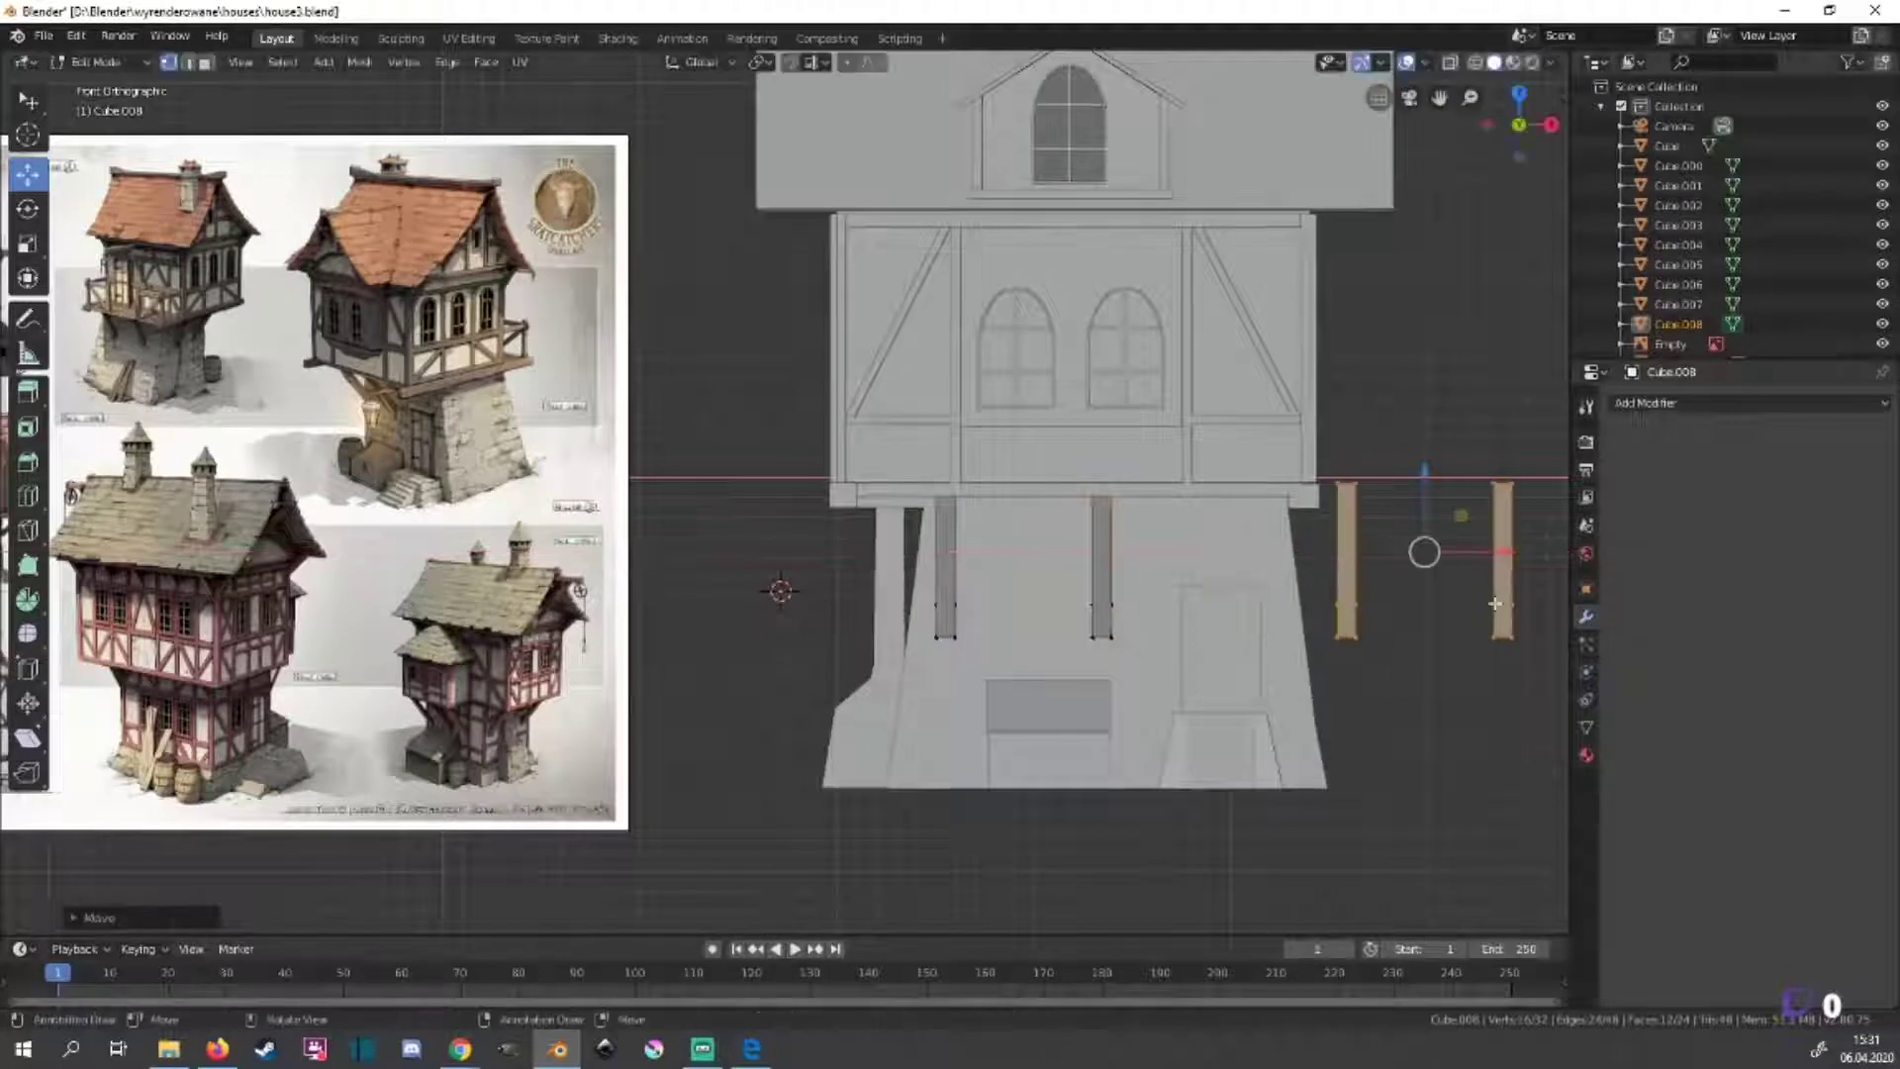
Rotate the strut to -155 degrees in top view and reposition it.
key("KP_7")
middle_click_drag(1501, 421, 1303, 421, "shift")
key("r")
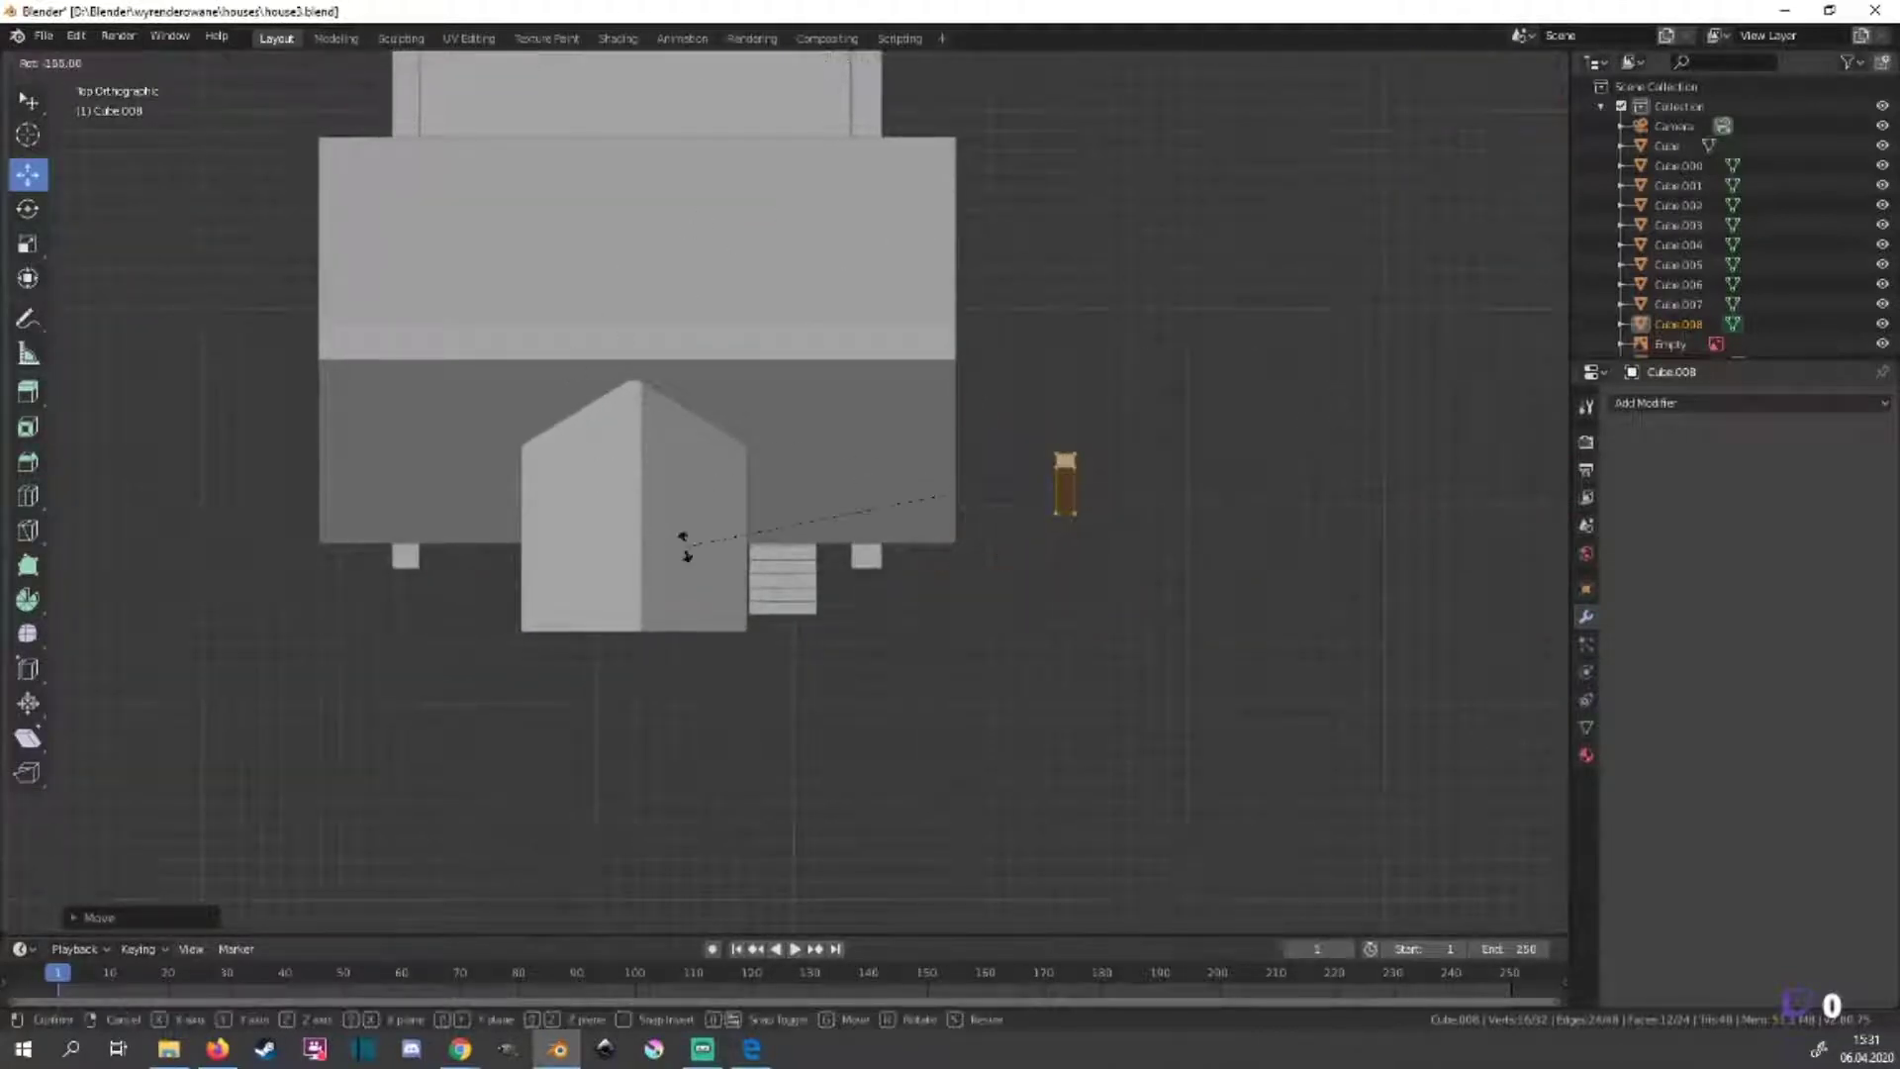
left_click(682, 542)
mouse_move(932, 262)
middle_mouse_down("shift")
mouse_move(905, 475)
mouse_move(866, 584)
mouse_move(1070, 605)
middle_mouse_up("shift")
key("g")
left_click(862, 560)
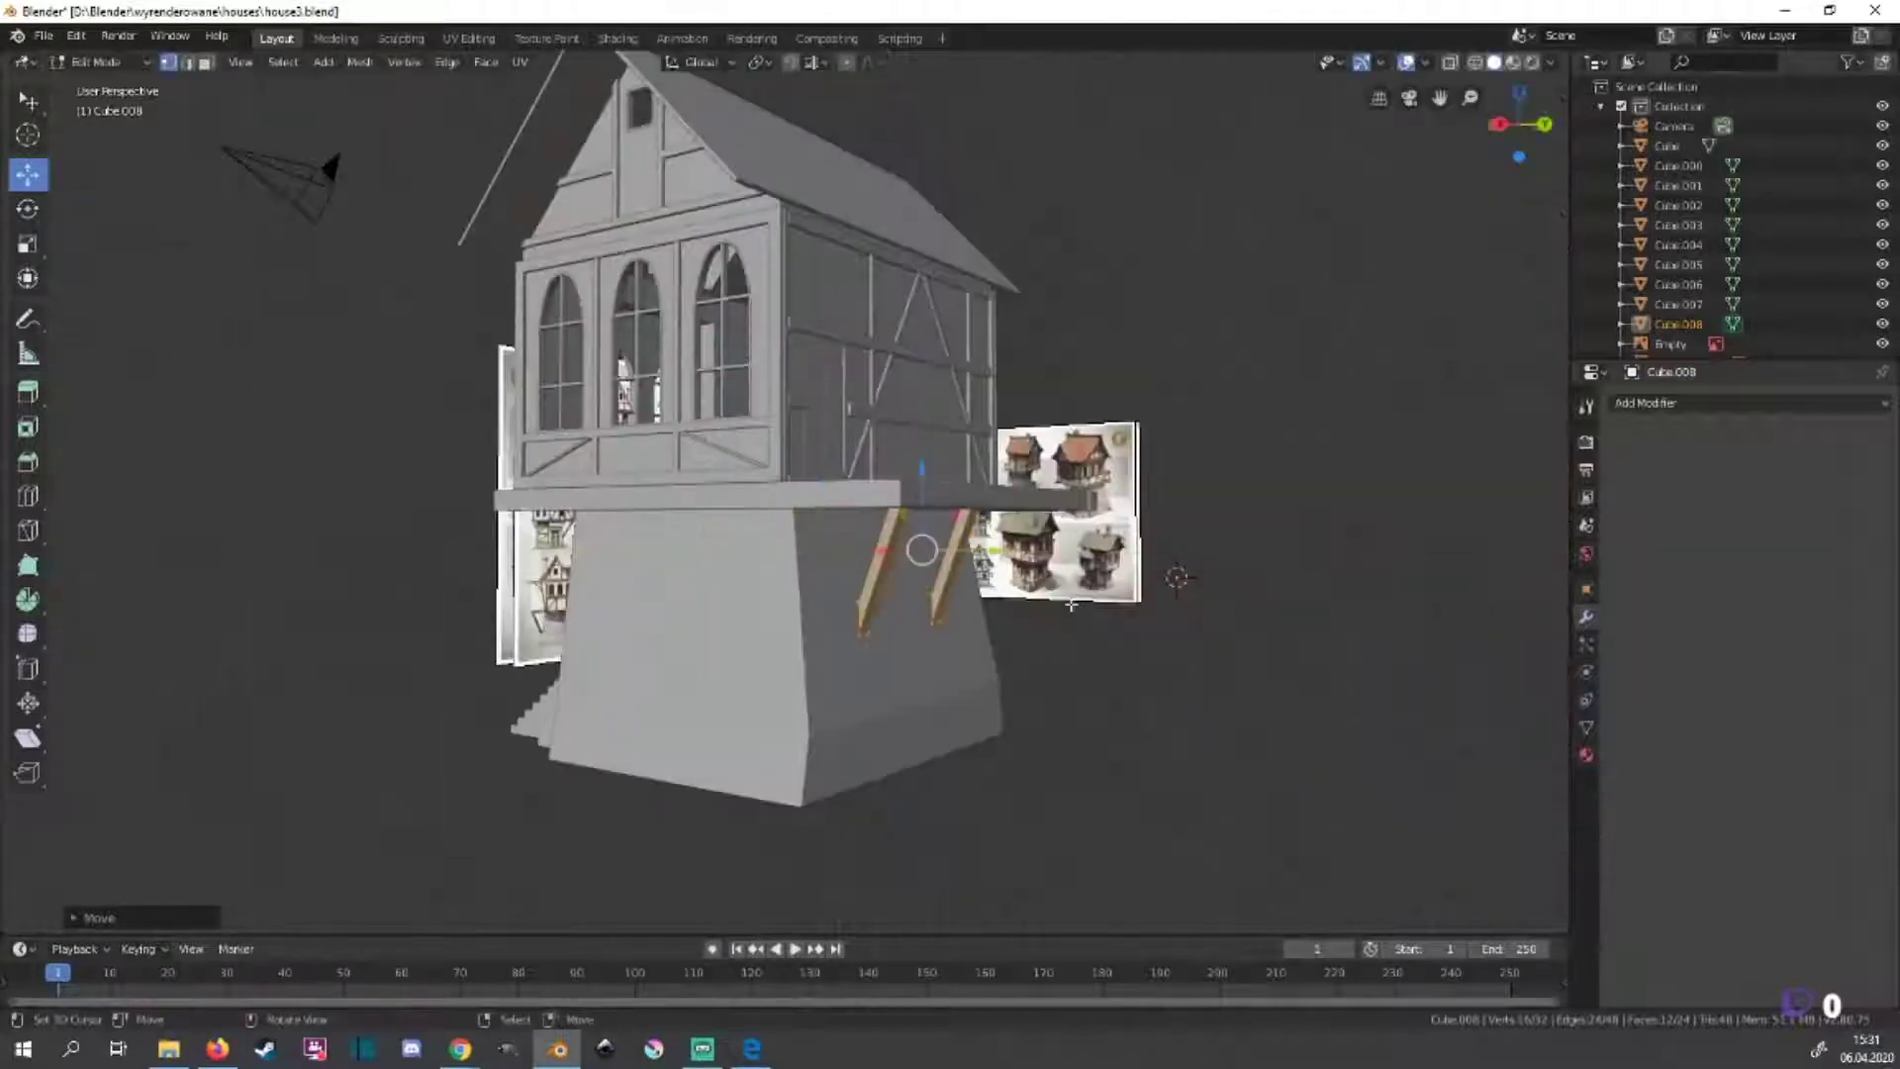
From the back view, select the right strut's face and shift it sideways.
key("ctrl+KP_1")
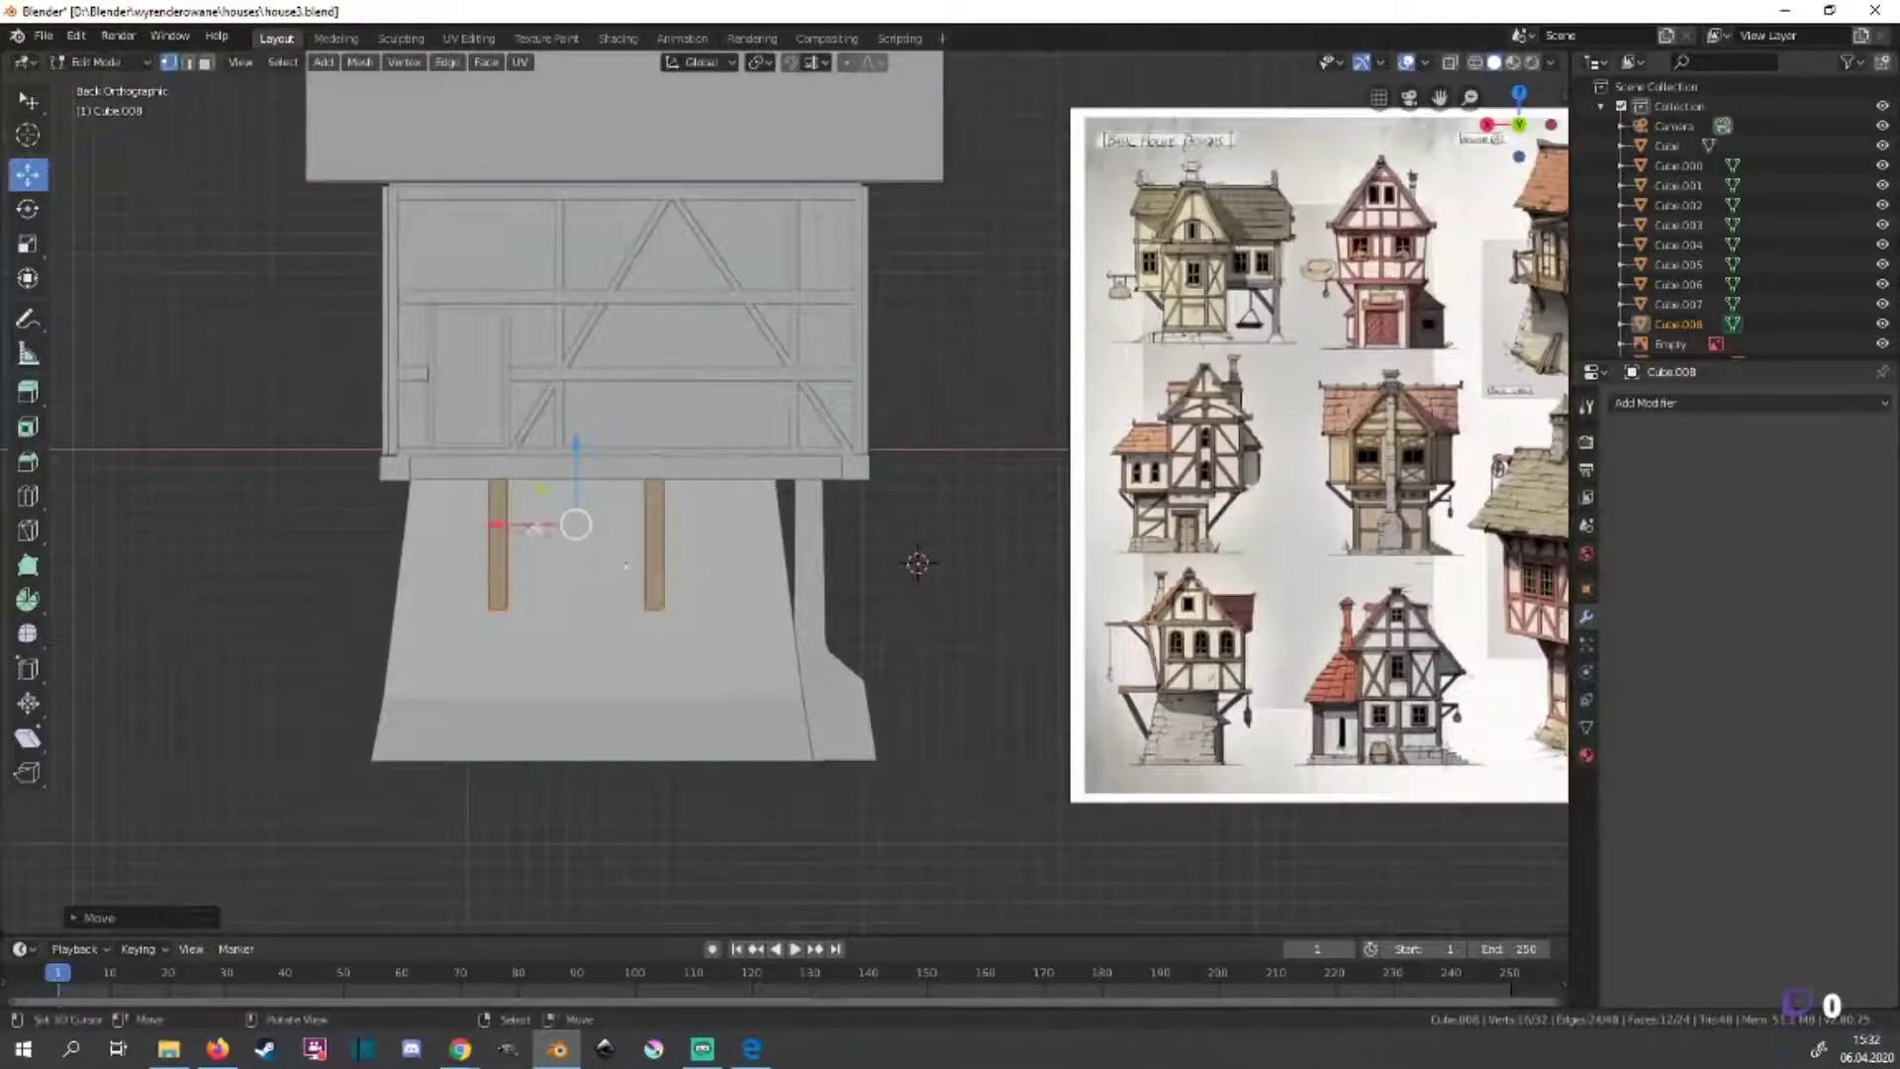
scroll(638, 429, "up", 4)
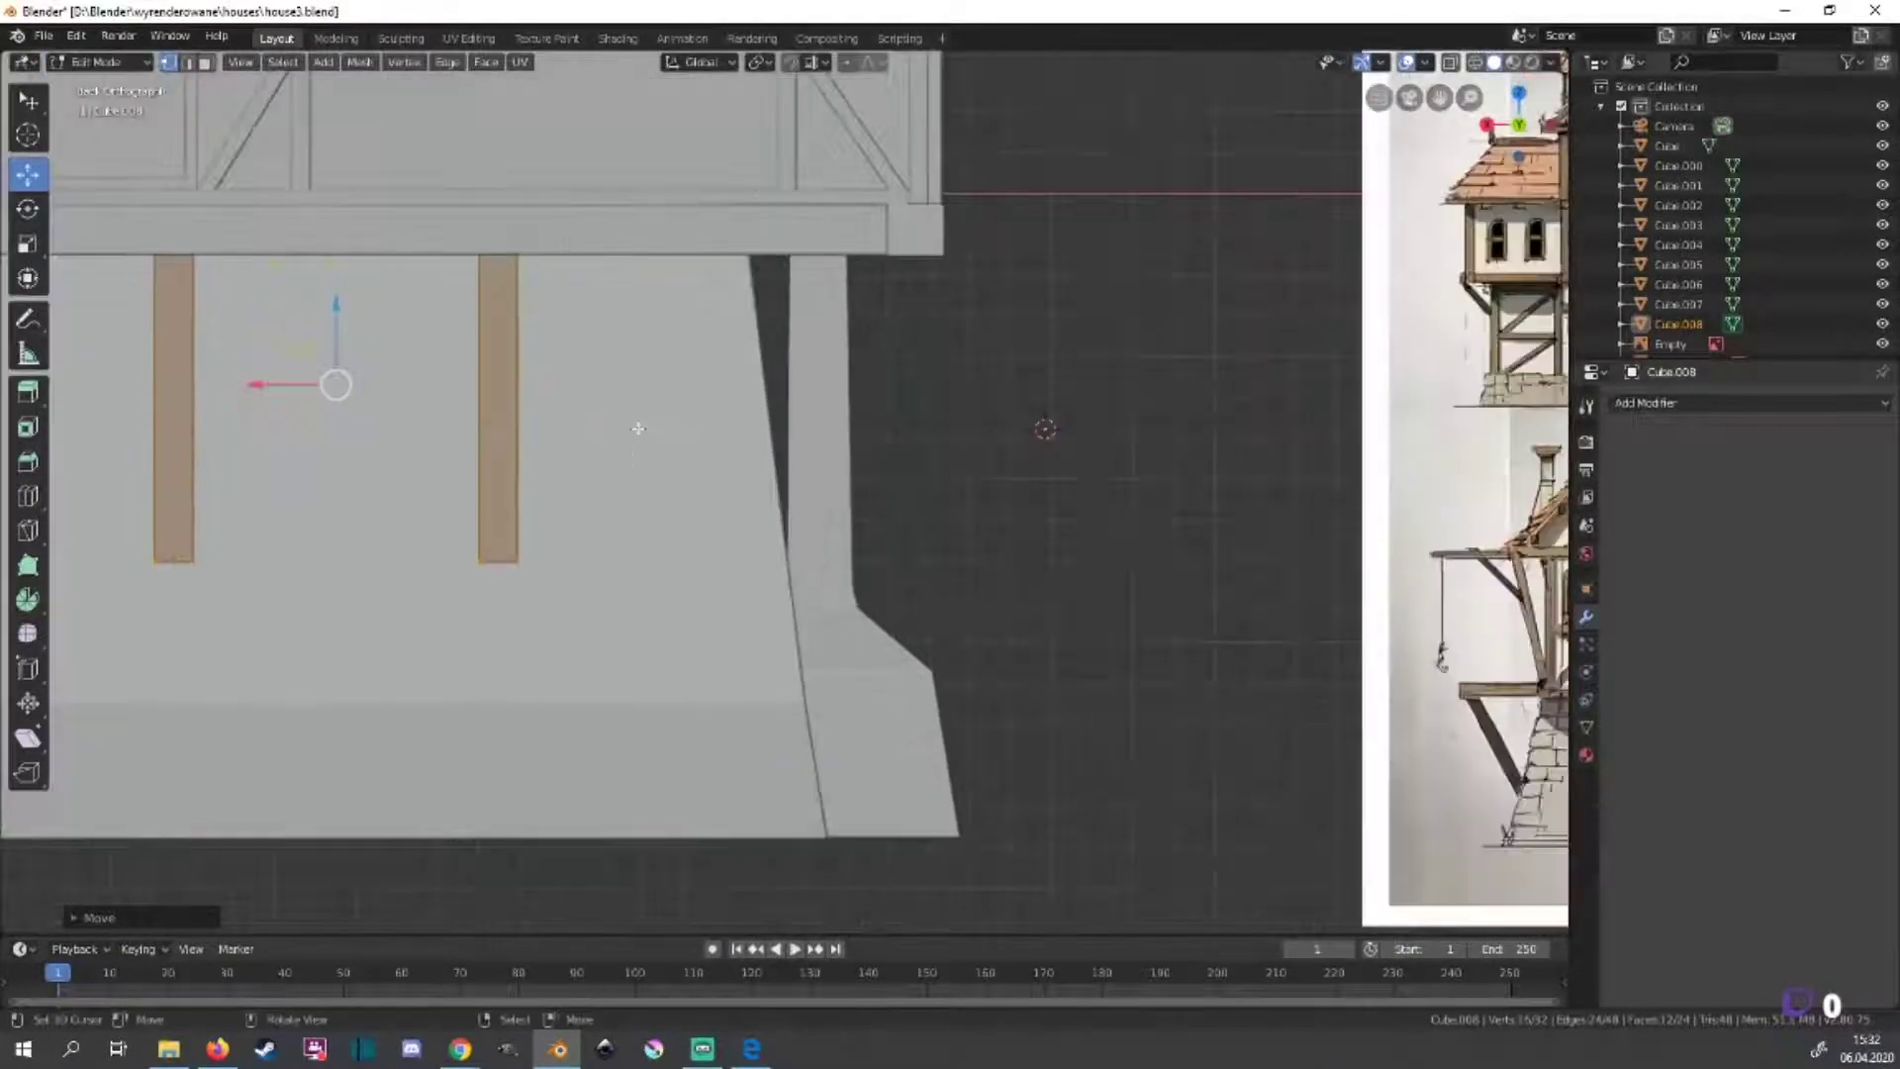
key("shift+z")
middle_click_drag(492, 384, 661, 404, "shift")
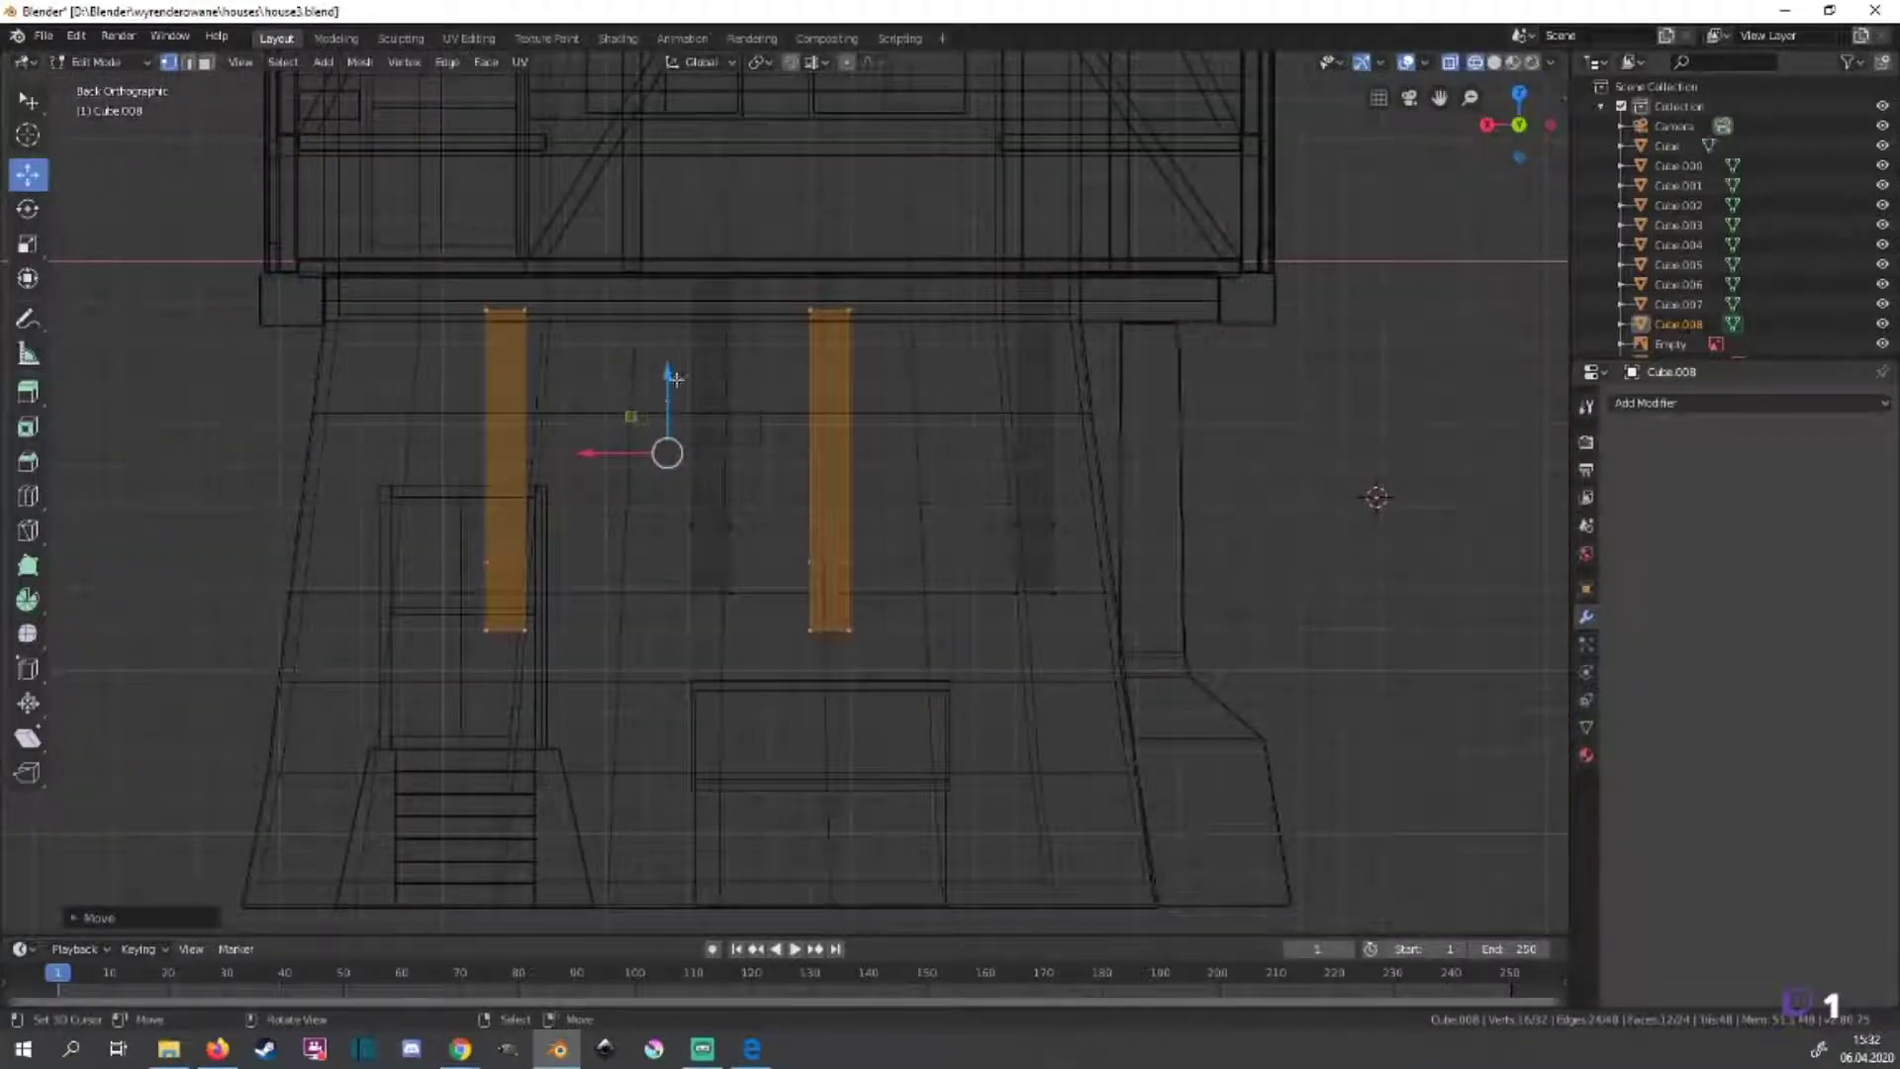
left_click(675, 377)
key("shift+z")
key("alt+a")
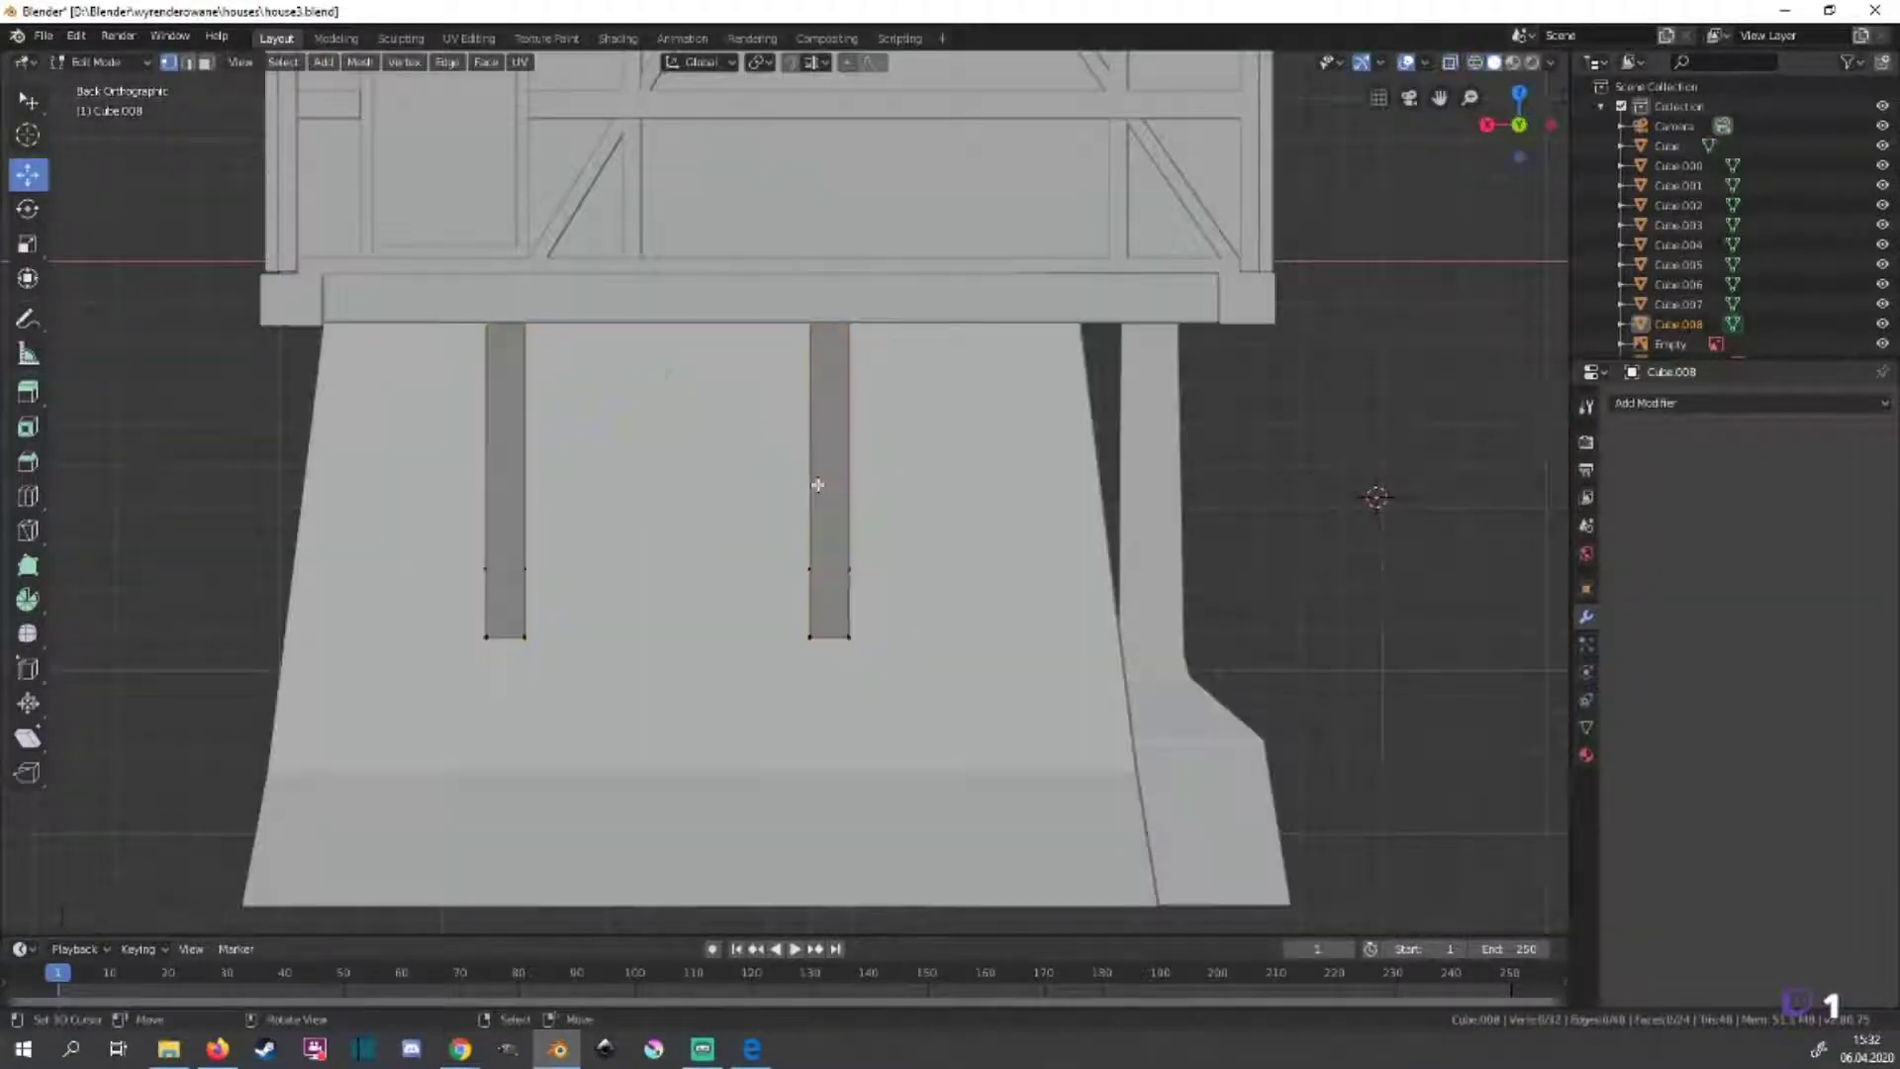
left_click(832, 465)
left_click_drag(832, 458, 906, 458)
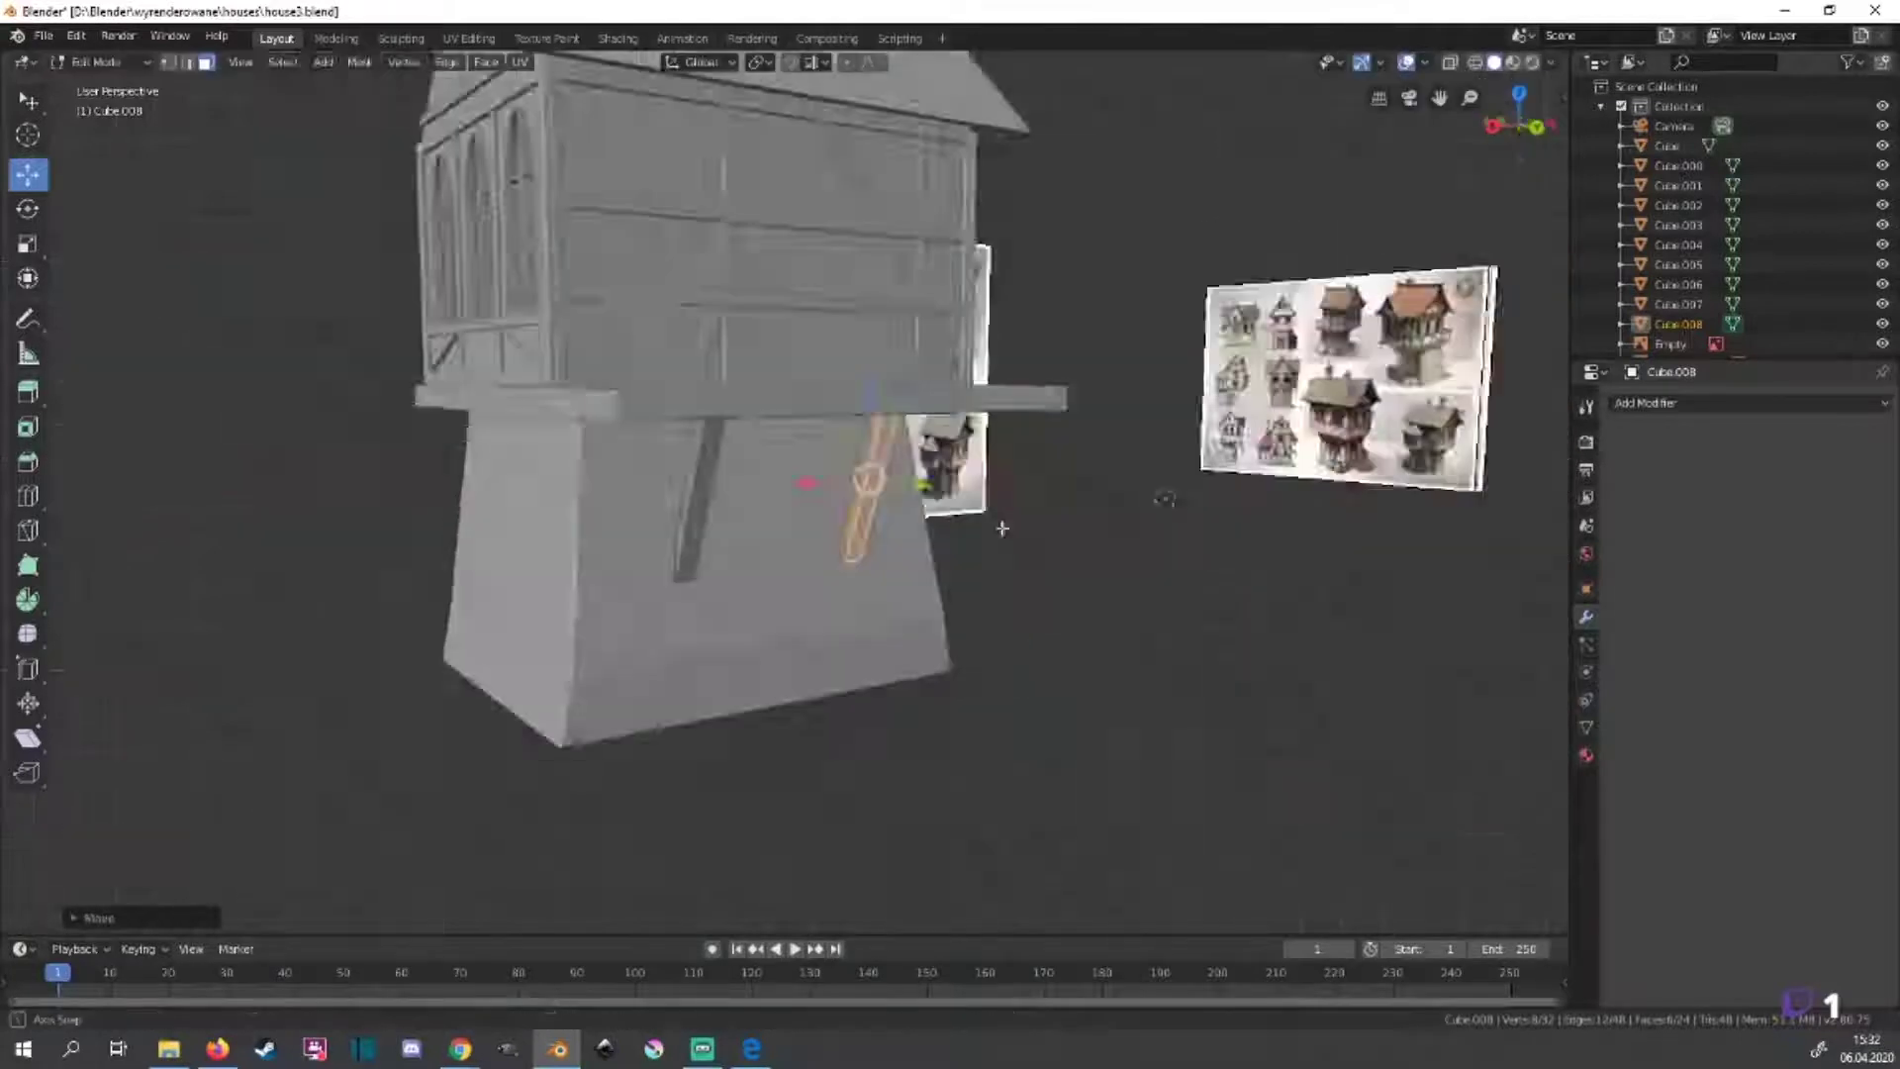
mouse_move(905, 458)
middle_mouse_down()
mouse_move(754, 542)
mouse_move(887, 534)
middle_mouse_up()
Move the selected strut into place from the right side view in wireframe.
key("KP_3")
scroll(941, 466, "up", 1)
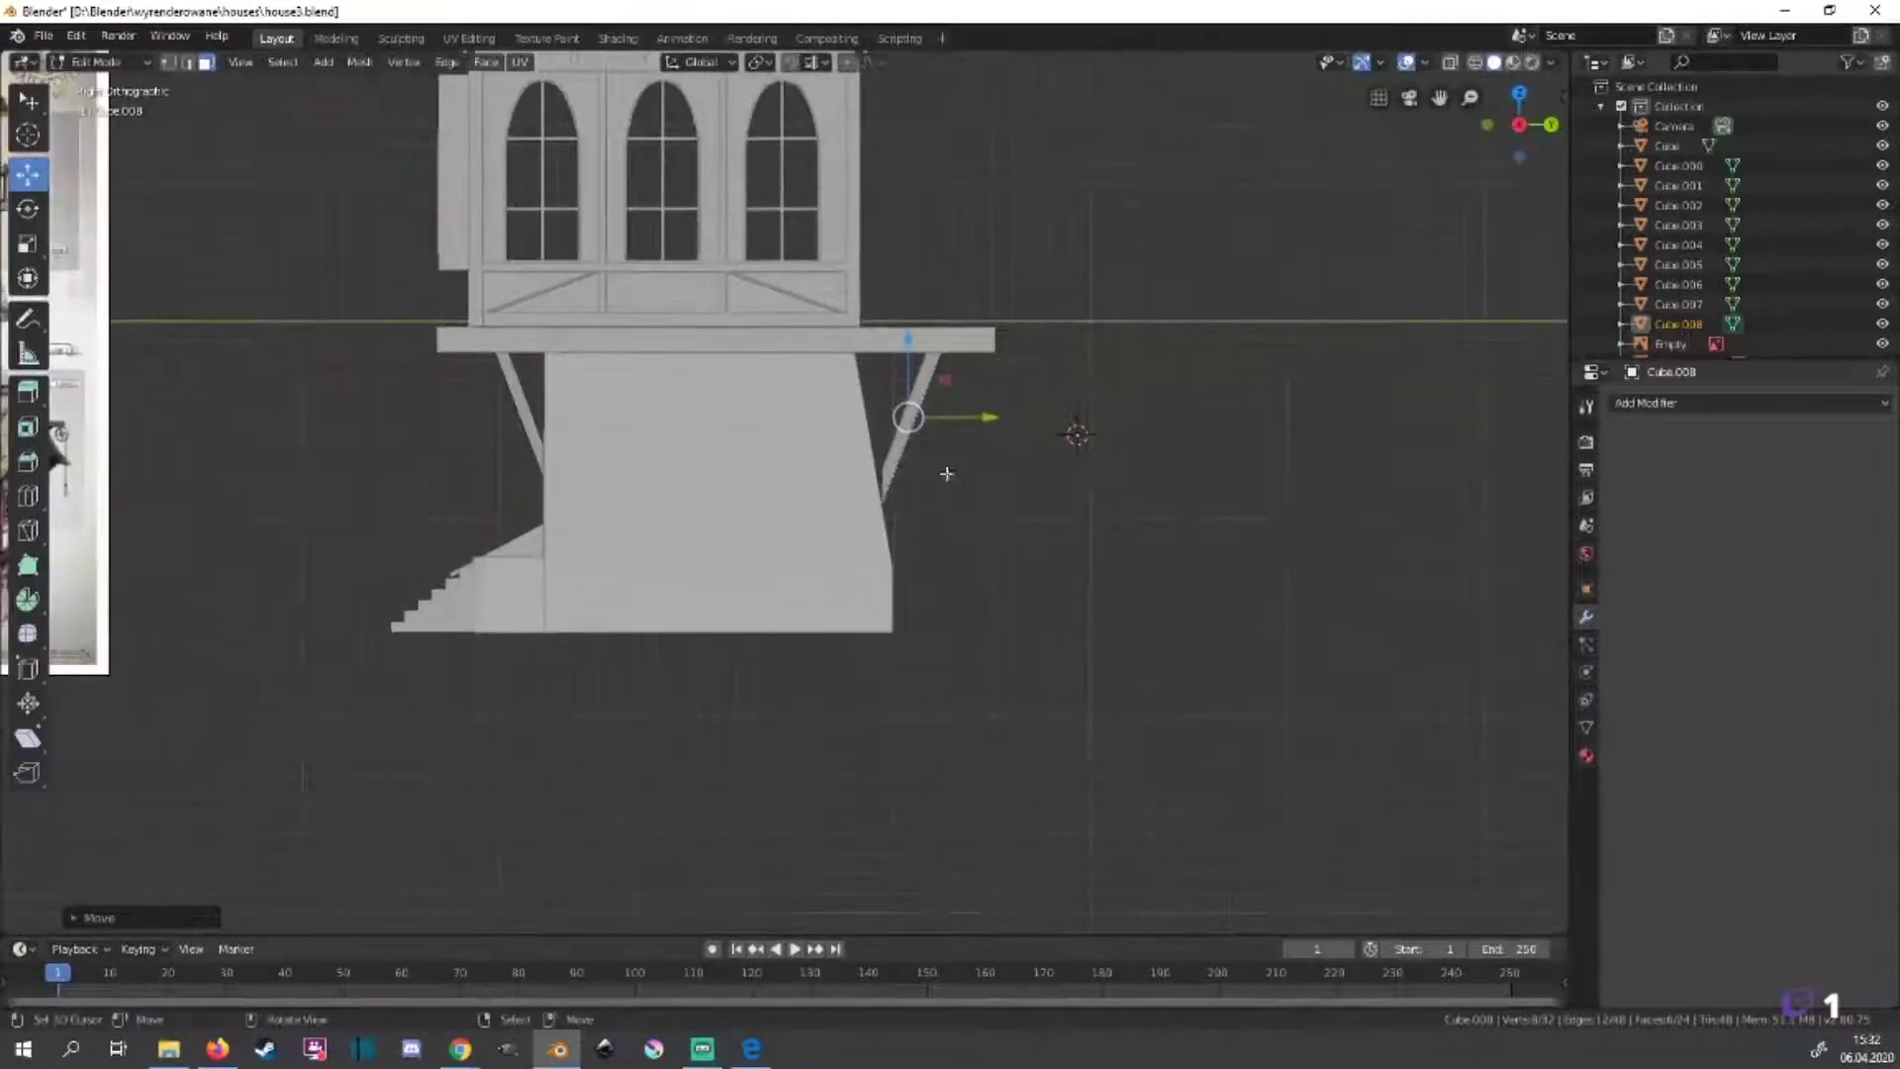
scroll(1007, 435, "up", 4)
key("z")
left_click(840, 437)
scroll(895, 678, "up", 2)
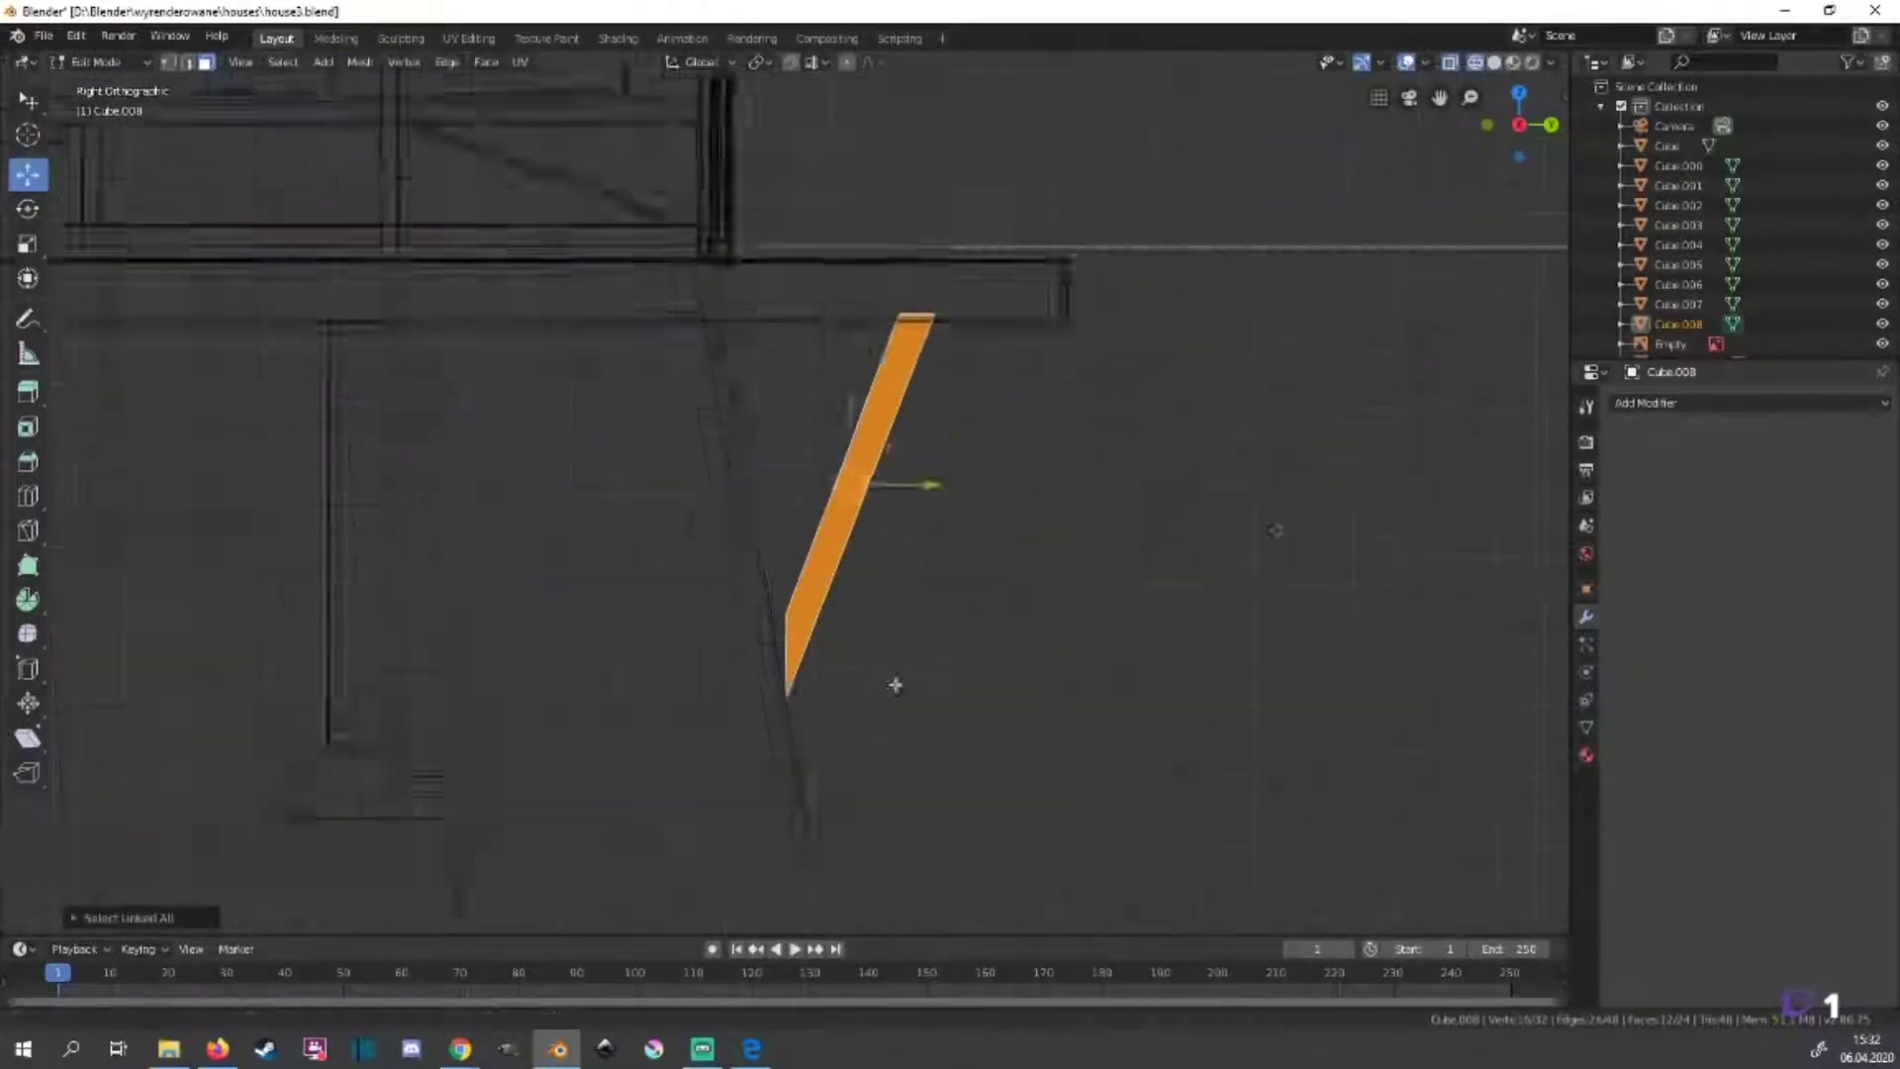
scroll(881, 475, "up", 2)
key("g")
left_click(882, 487)
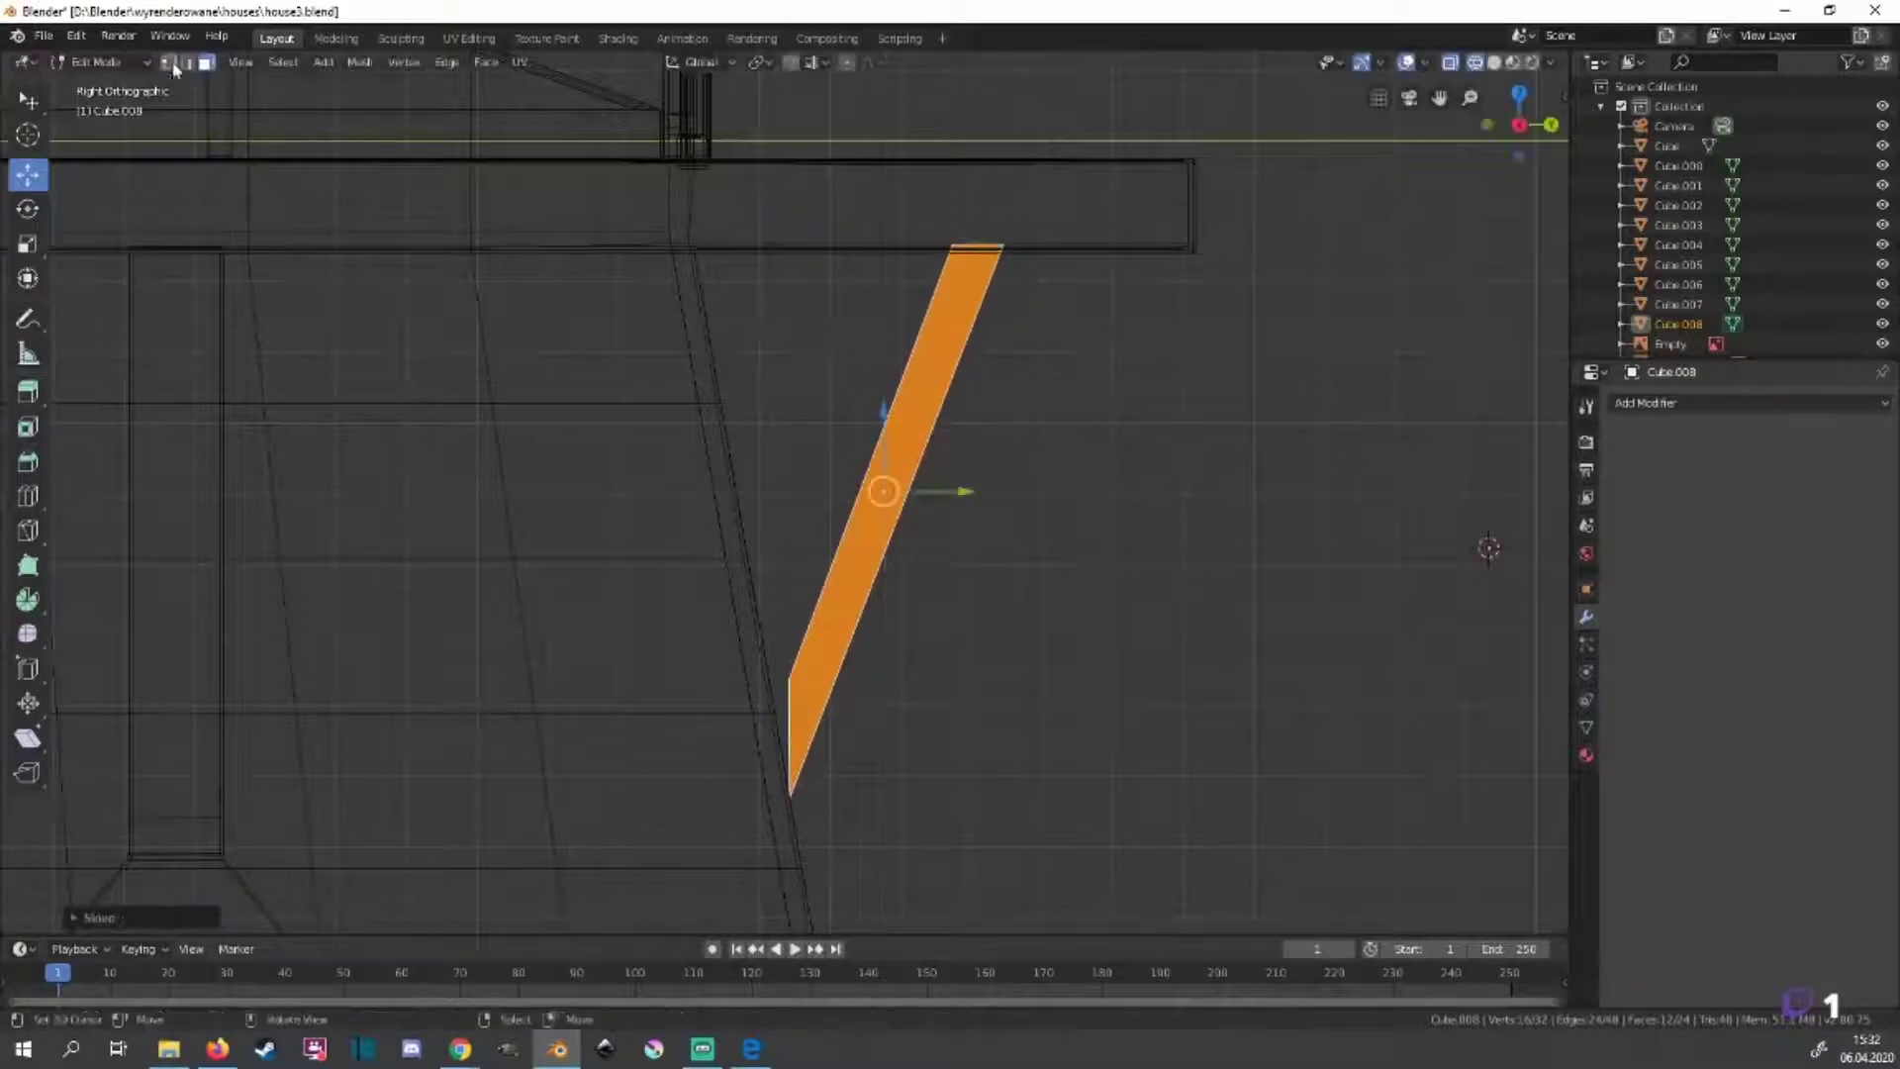
Drag the strut's two bottom corners into place against the wall.
left_click(818, 649)
key("g")
left_click(841, 685)
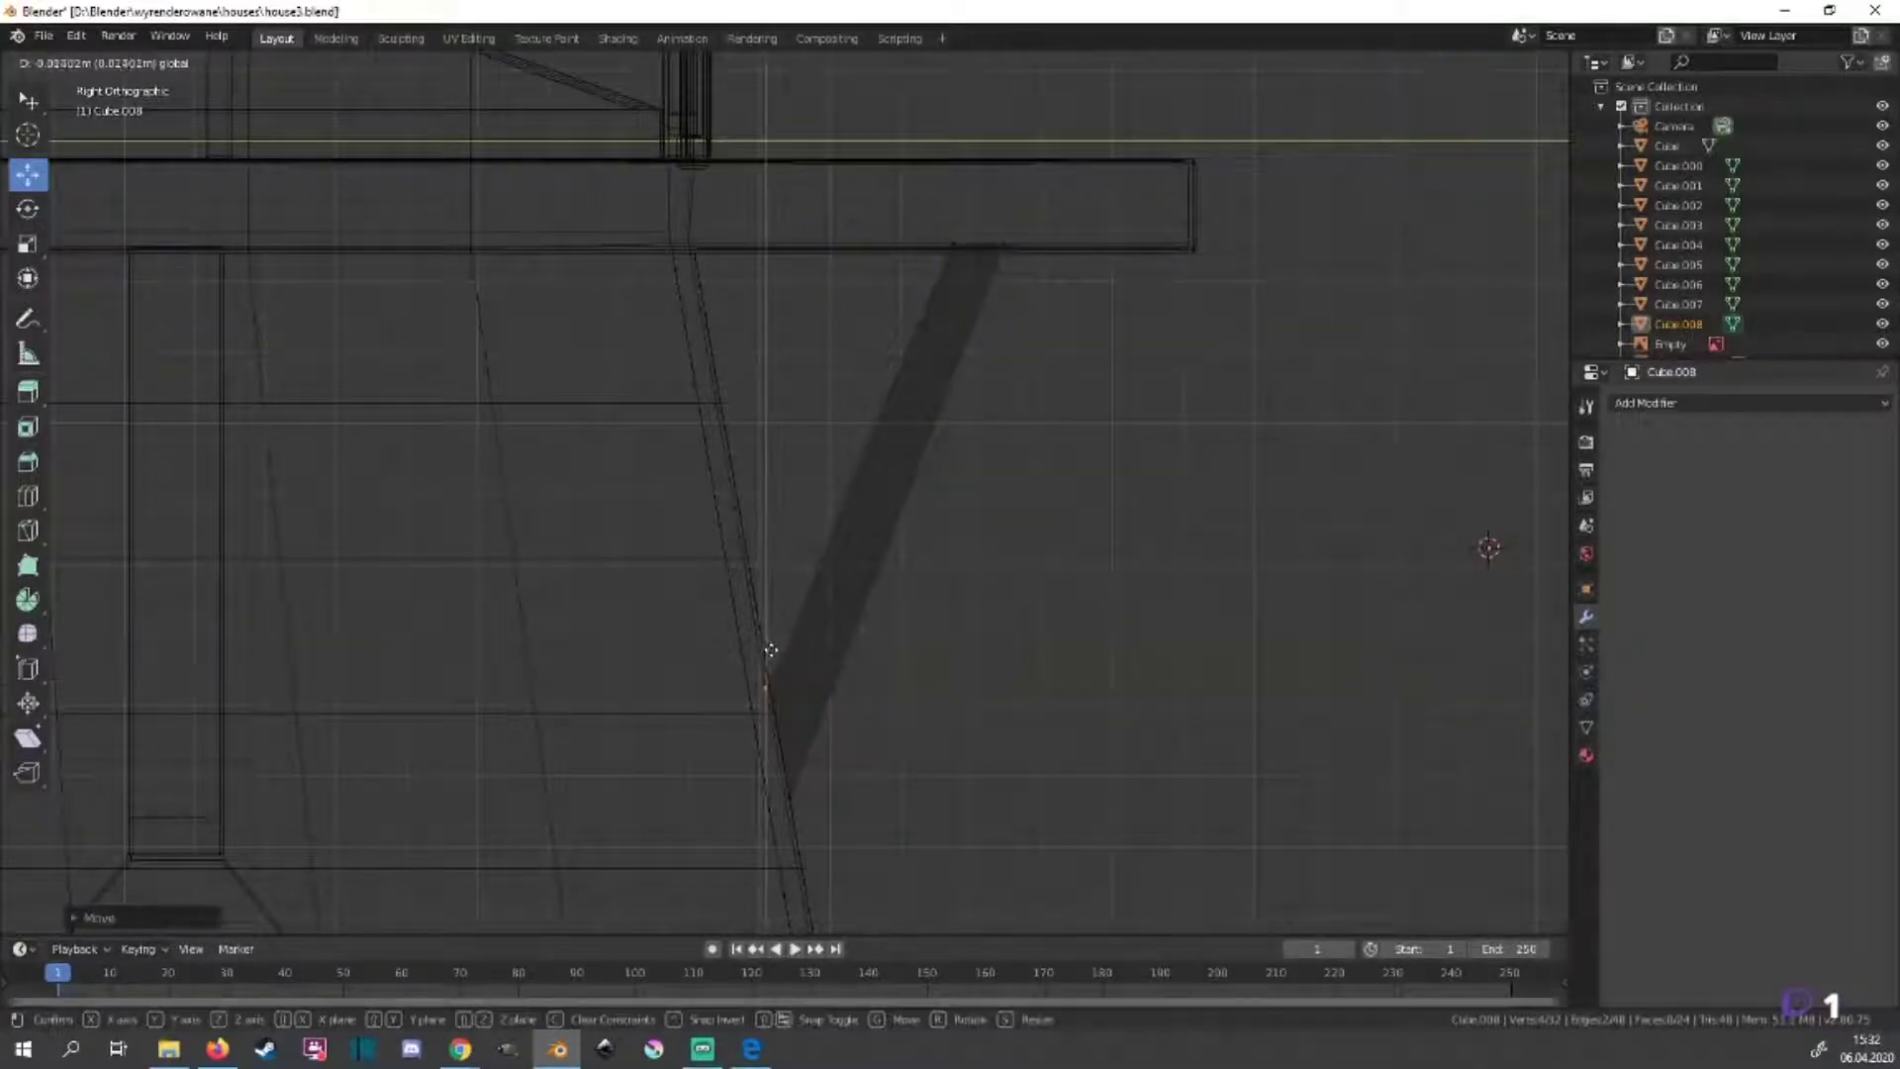
left_click(767, 693)
key("a")
left_click(835, 796)
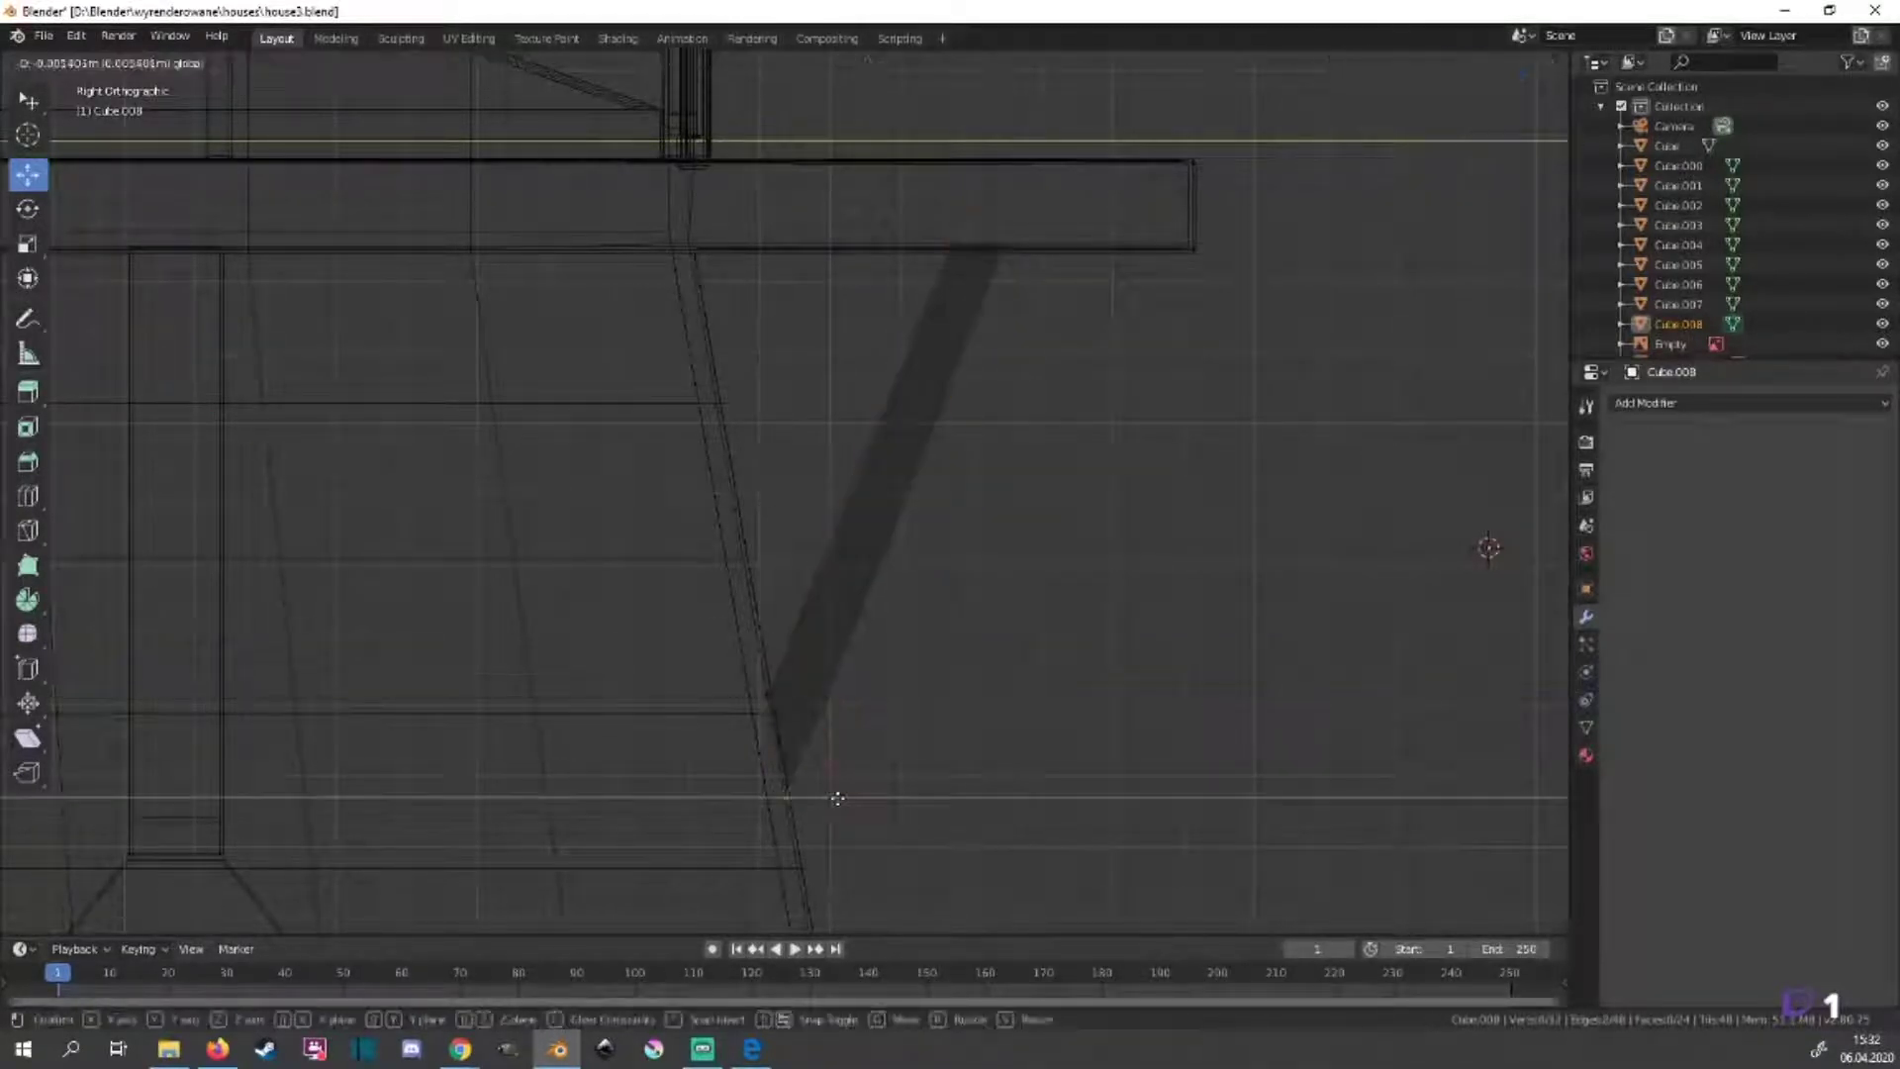
key("a")
key("alt+a")
In solid front view, select both struts under the overhang completely.
mouse_move(1052, 666)
middle_mouse_down()
mouse_move(974, 677)
mouse_move(1036, 682)
middle_mouse_up()
key("shift+z")
key("KP_1")
middle_click_drag(377, 554, 1116, 738, "shift")
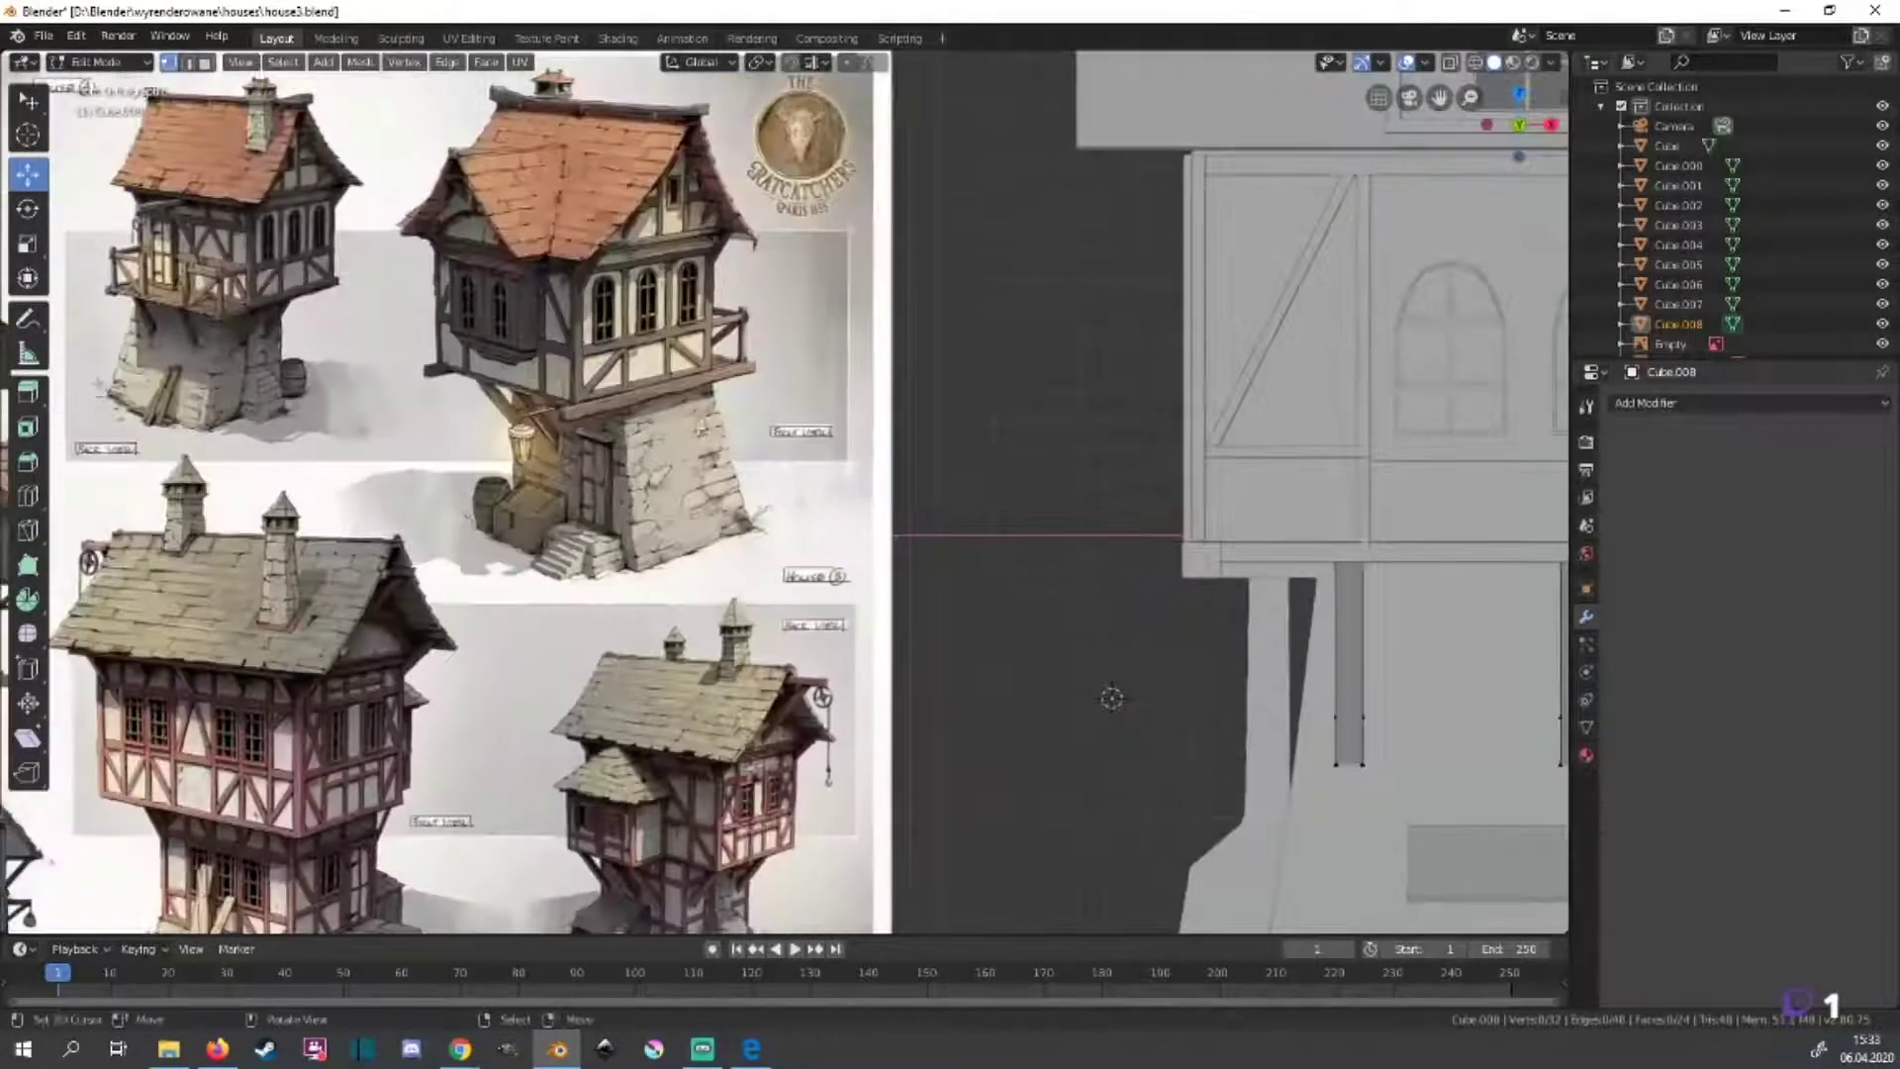
middle_click_drag(1514, 672, 1237, 618, "shift")
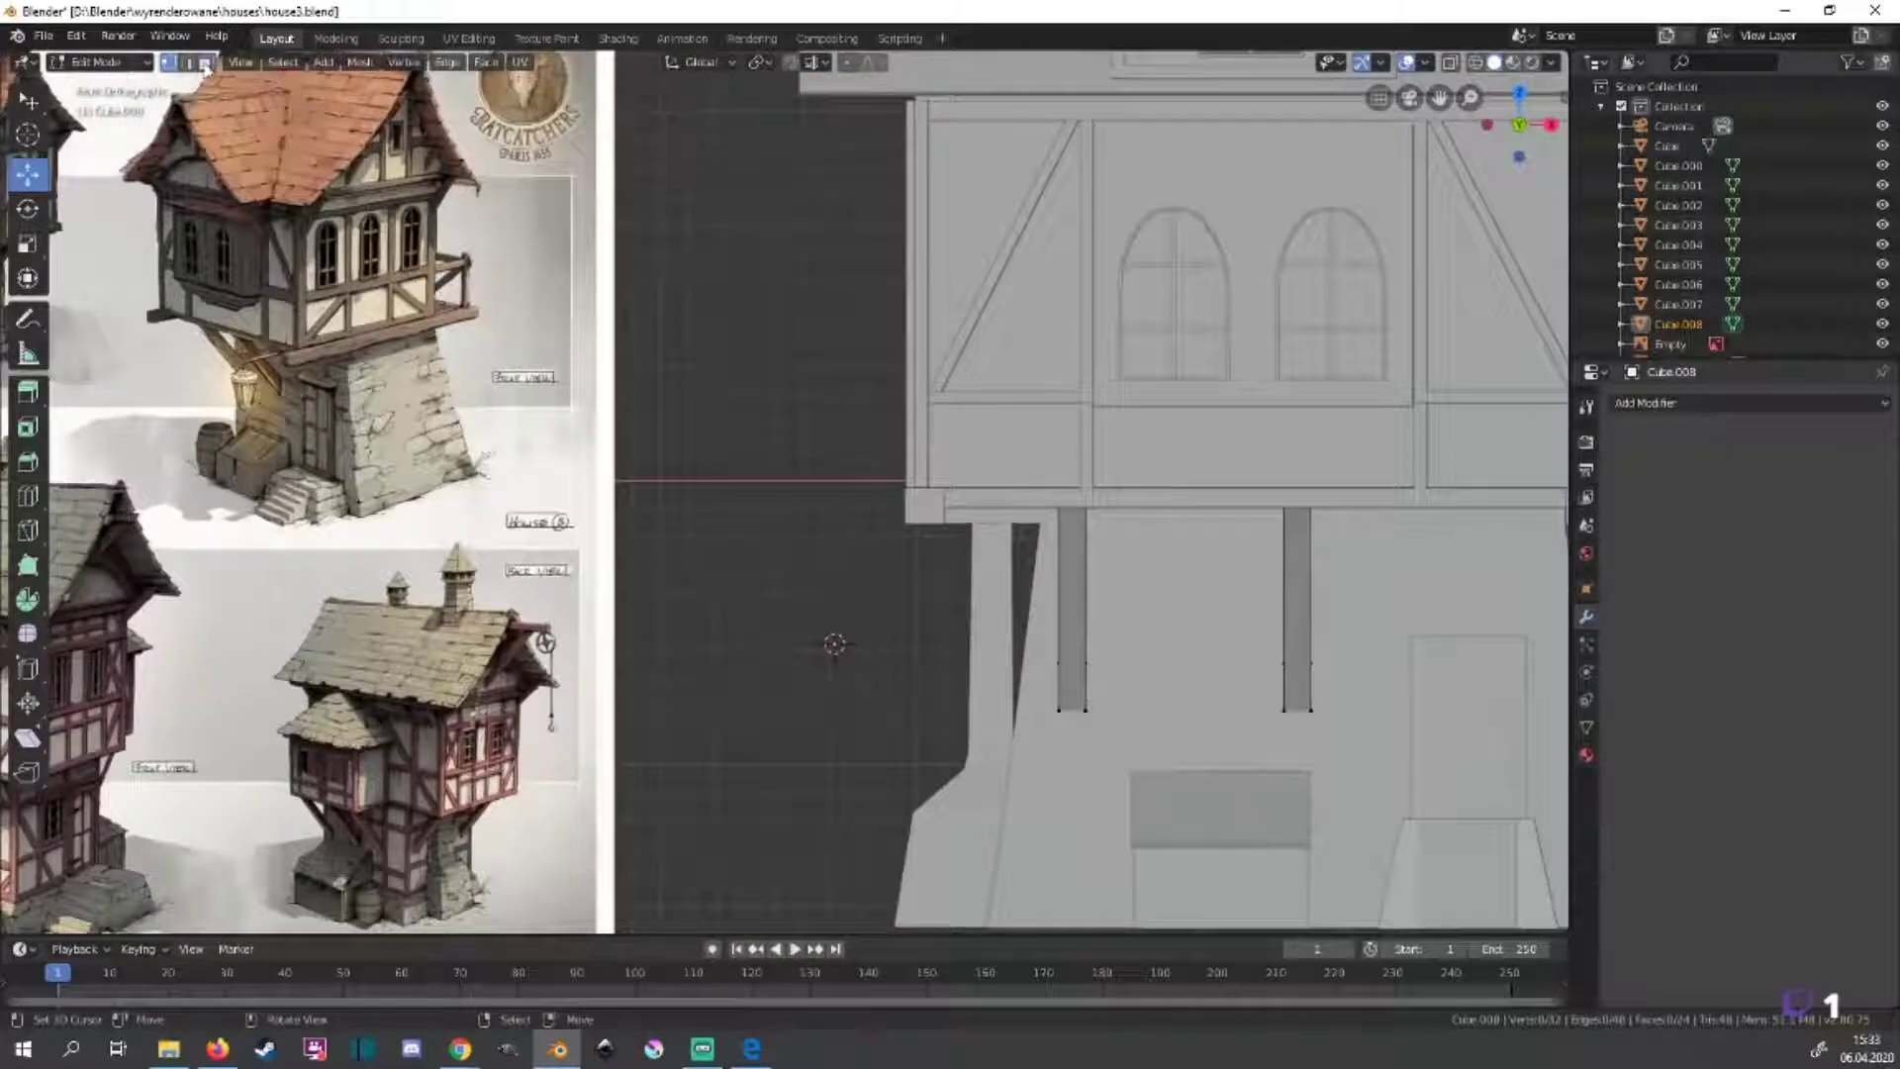
left_click(1077, 562, "shift")
key("ctrl+l")
From top view, spread the copied struts apart along Y and shift them to the house's other side.
left_click_drag(1280, 583, 815, 591)
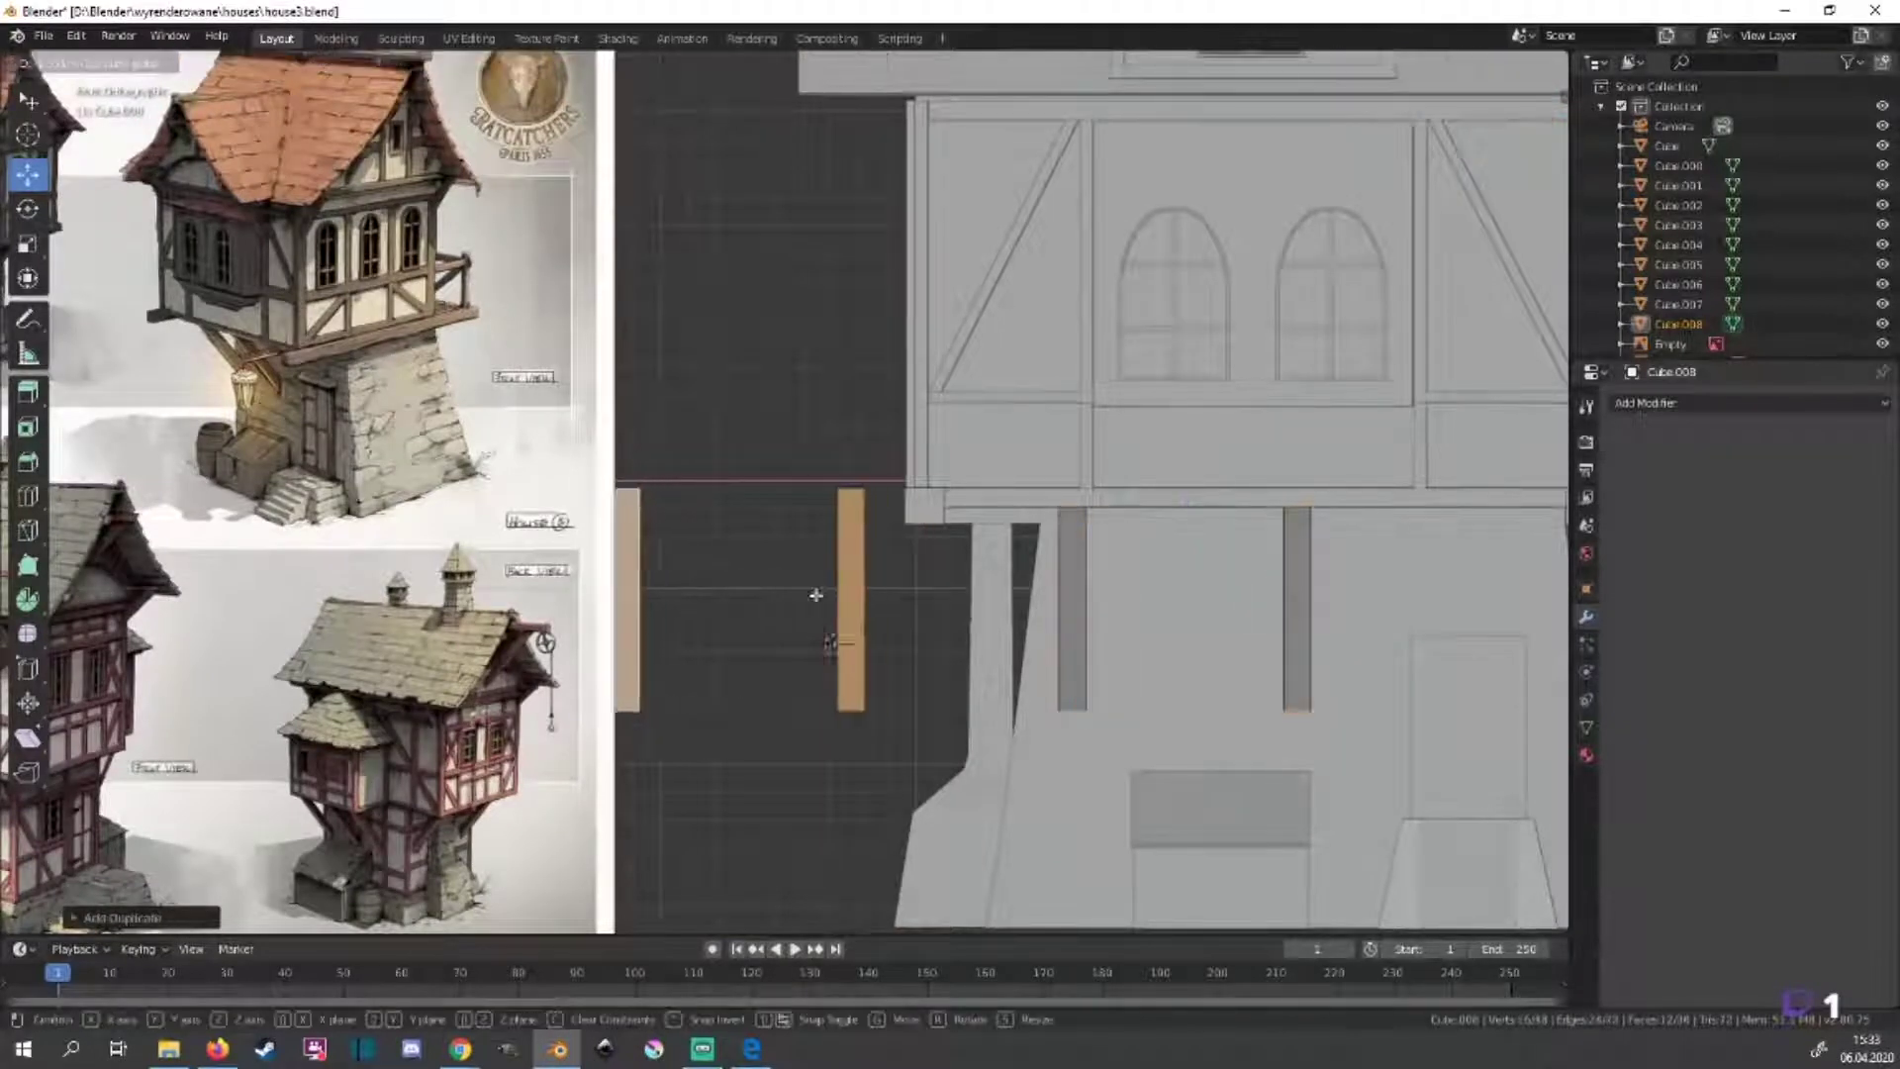
key("KP_7")
scroll(869, 594, "down", 5)
key("s")
key("y")
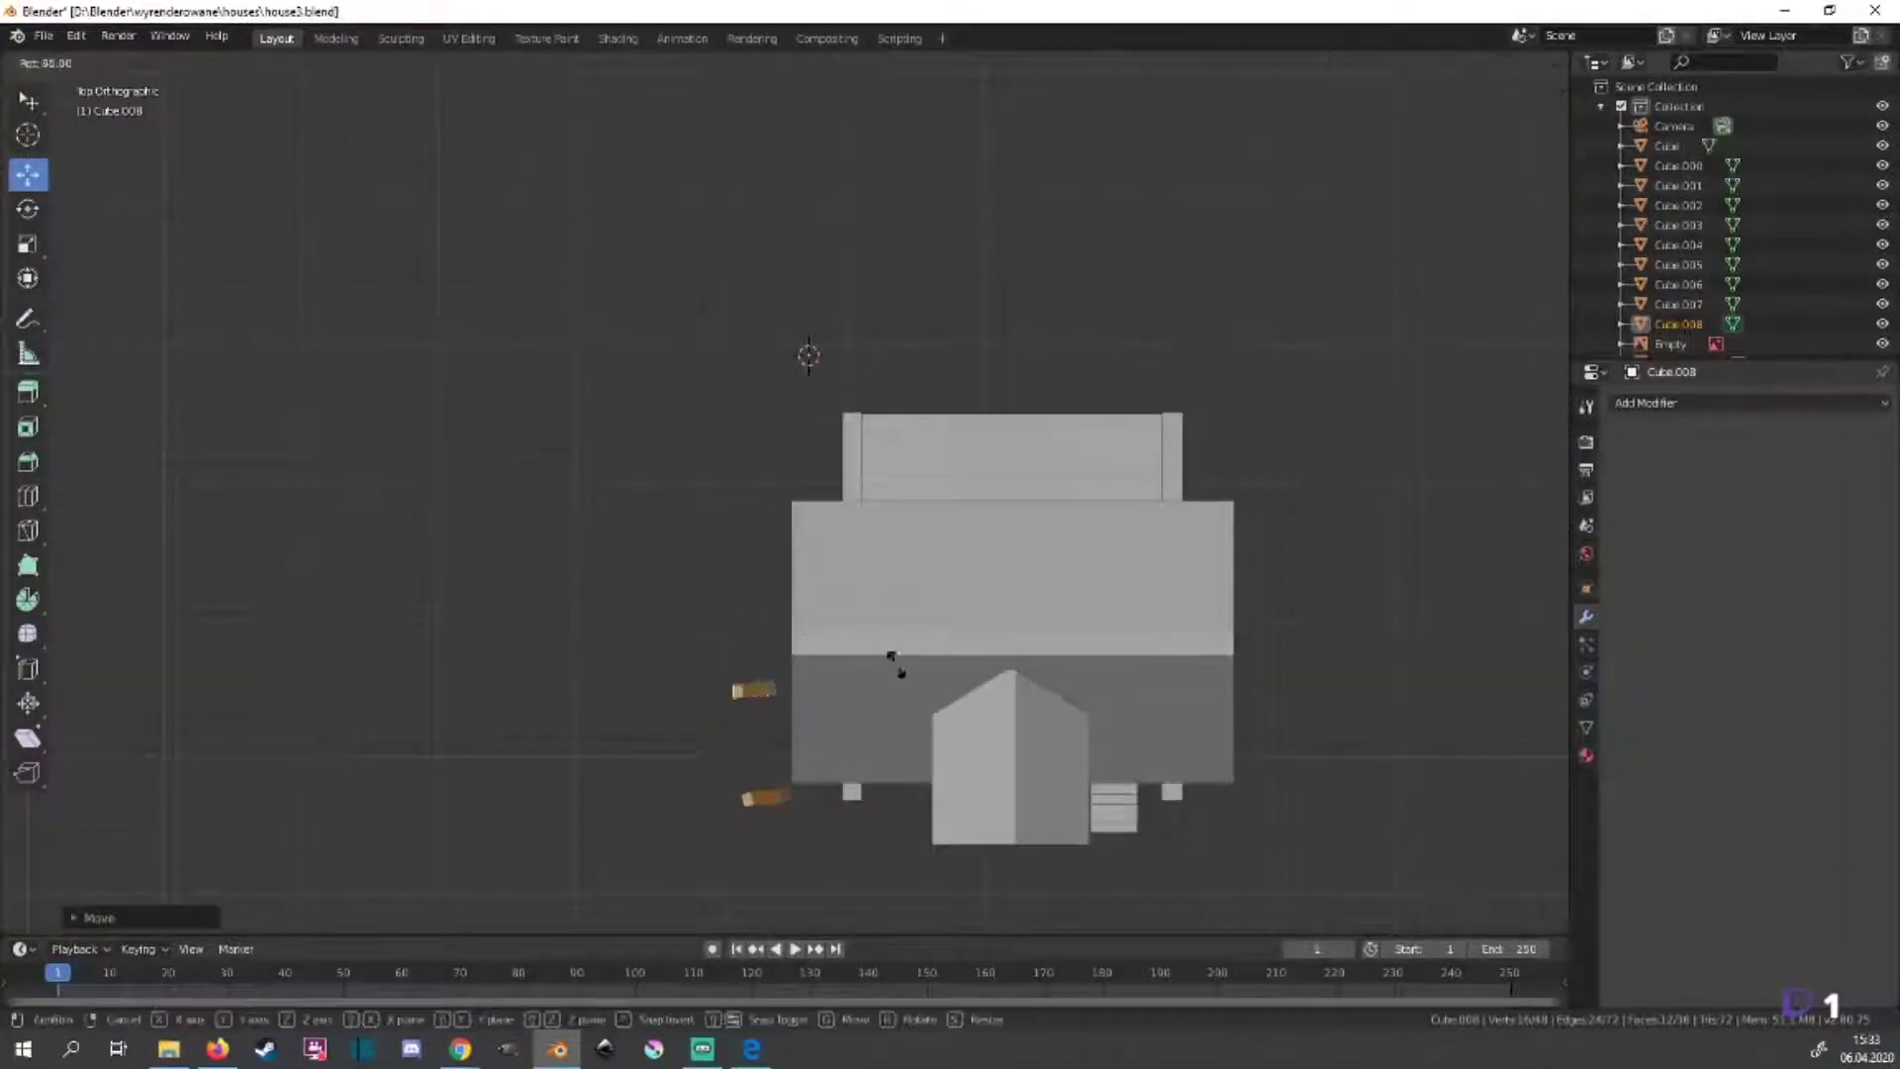
left_click(891, 657)
key("g")
key("y")
left_click(777, 574)
Slide the copied struts along Y under the overhang, then nudge one toward the back wall.
key("KP_3")
scroll(777, 574, "up", 3)
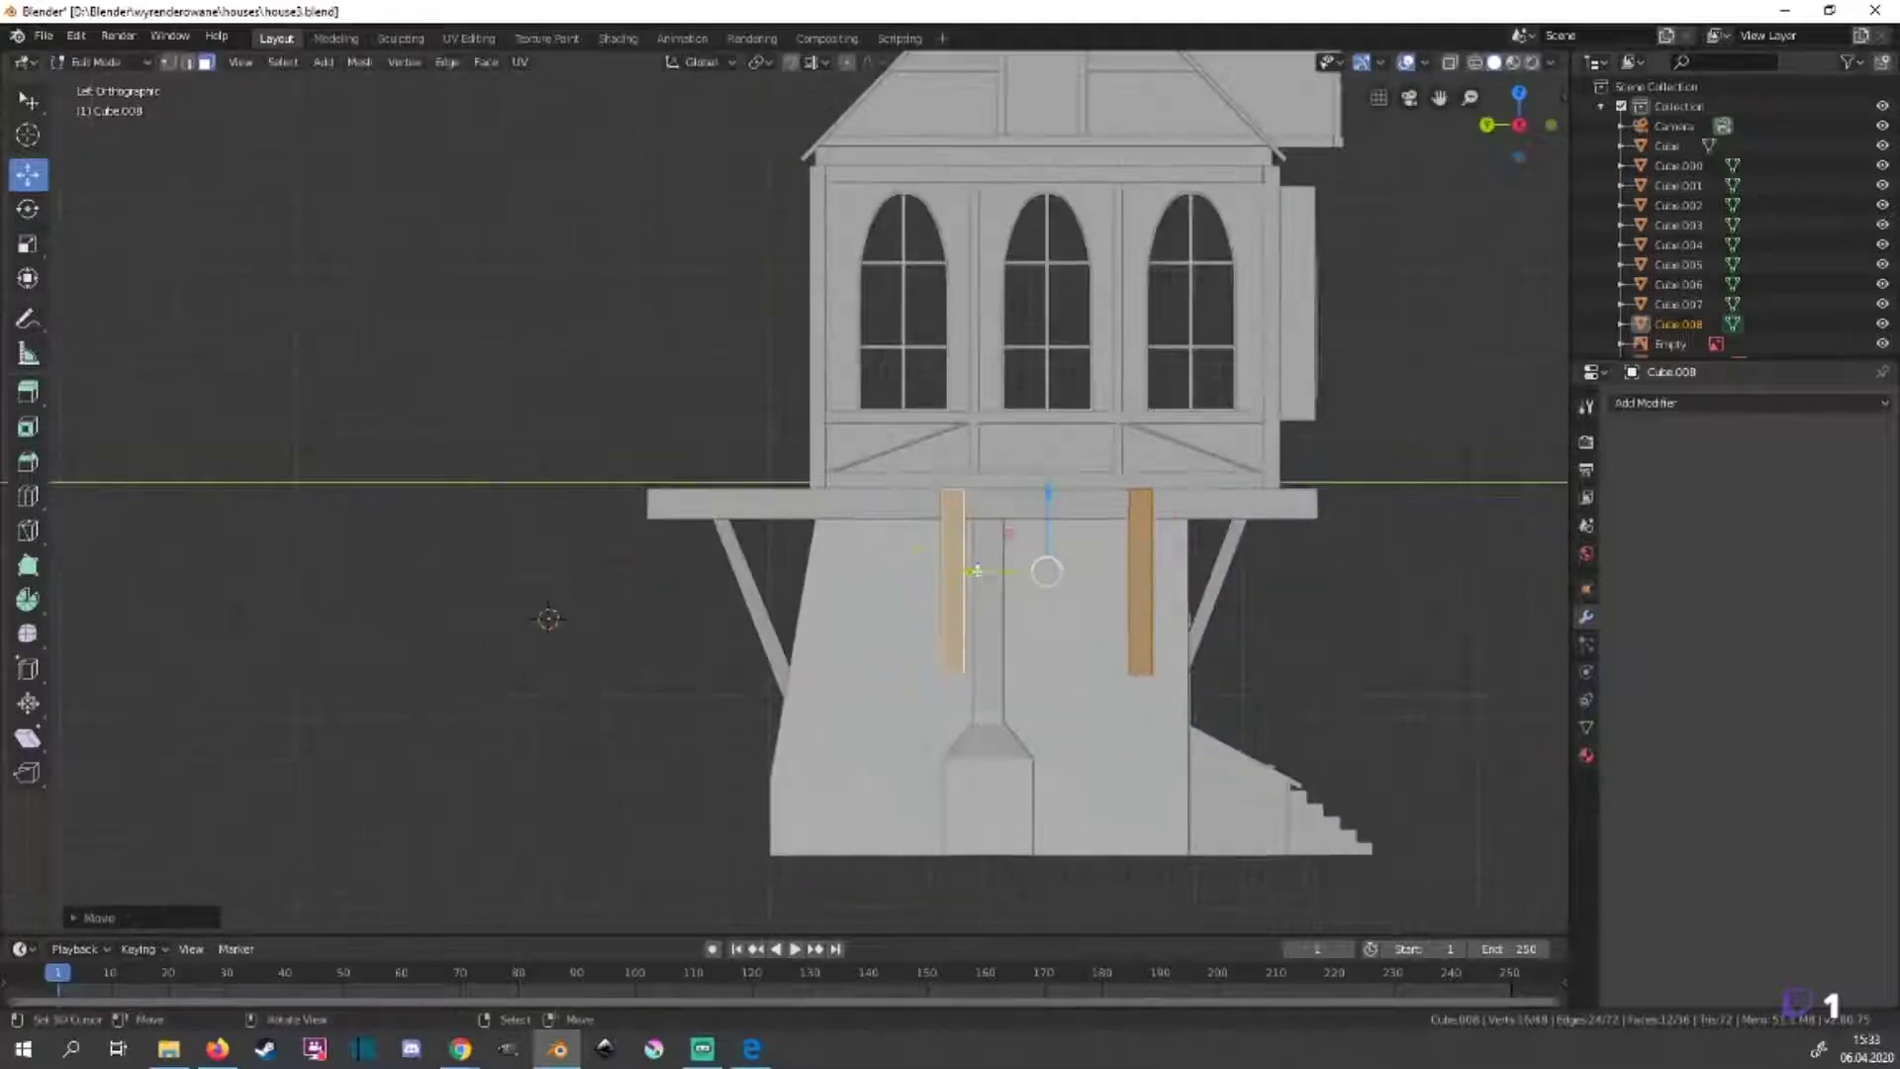
key("g")
key("y")
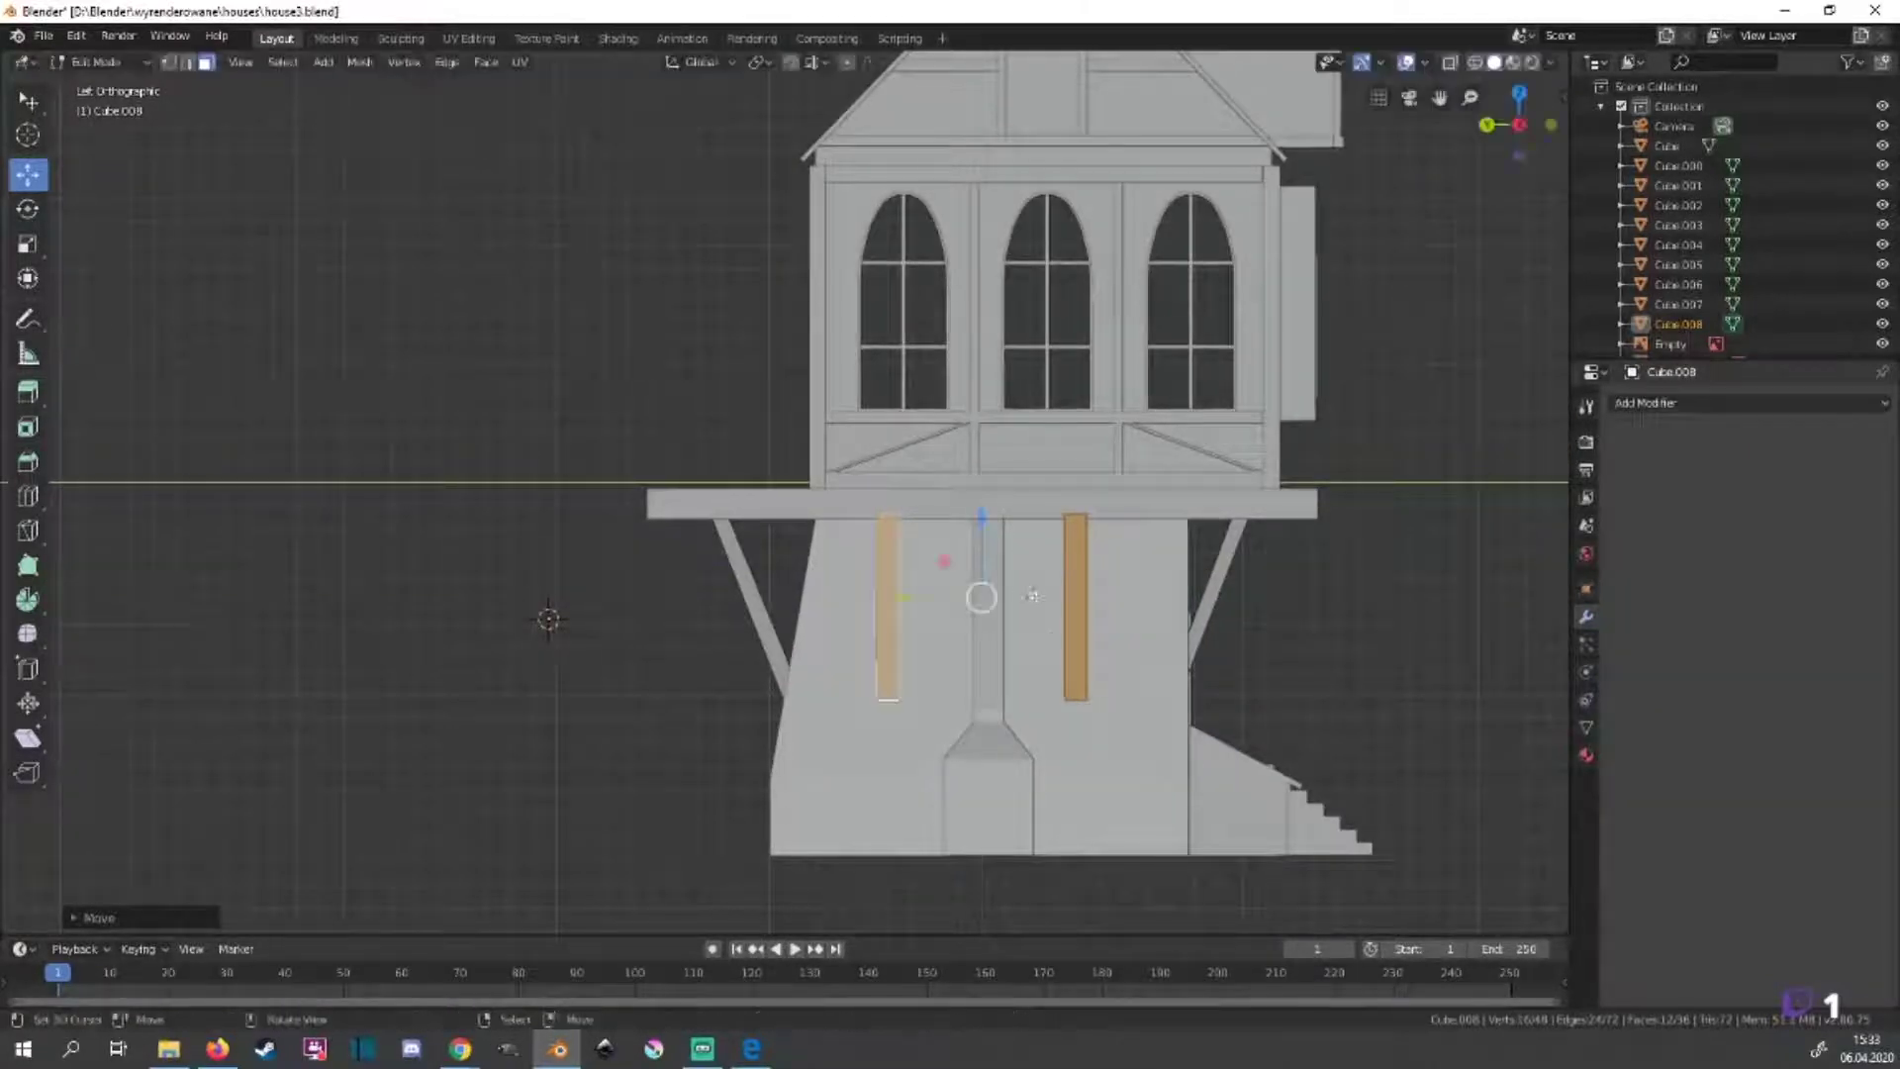
mouse_move(983, 529)
middle_mouse_down()
mouse_move(1230, 685)
mouse_move(640, 526)
middle_mouse_up()
left_click(651, 537)
key("ctrl+KP_1")
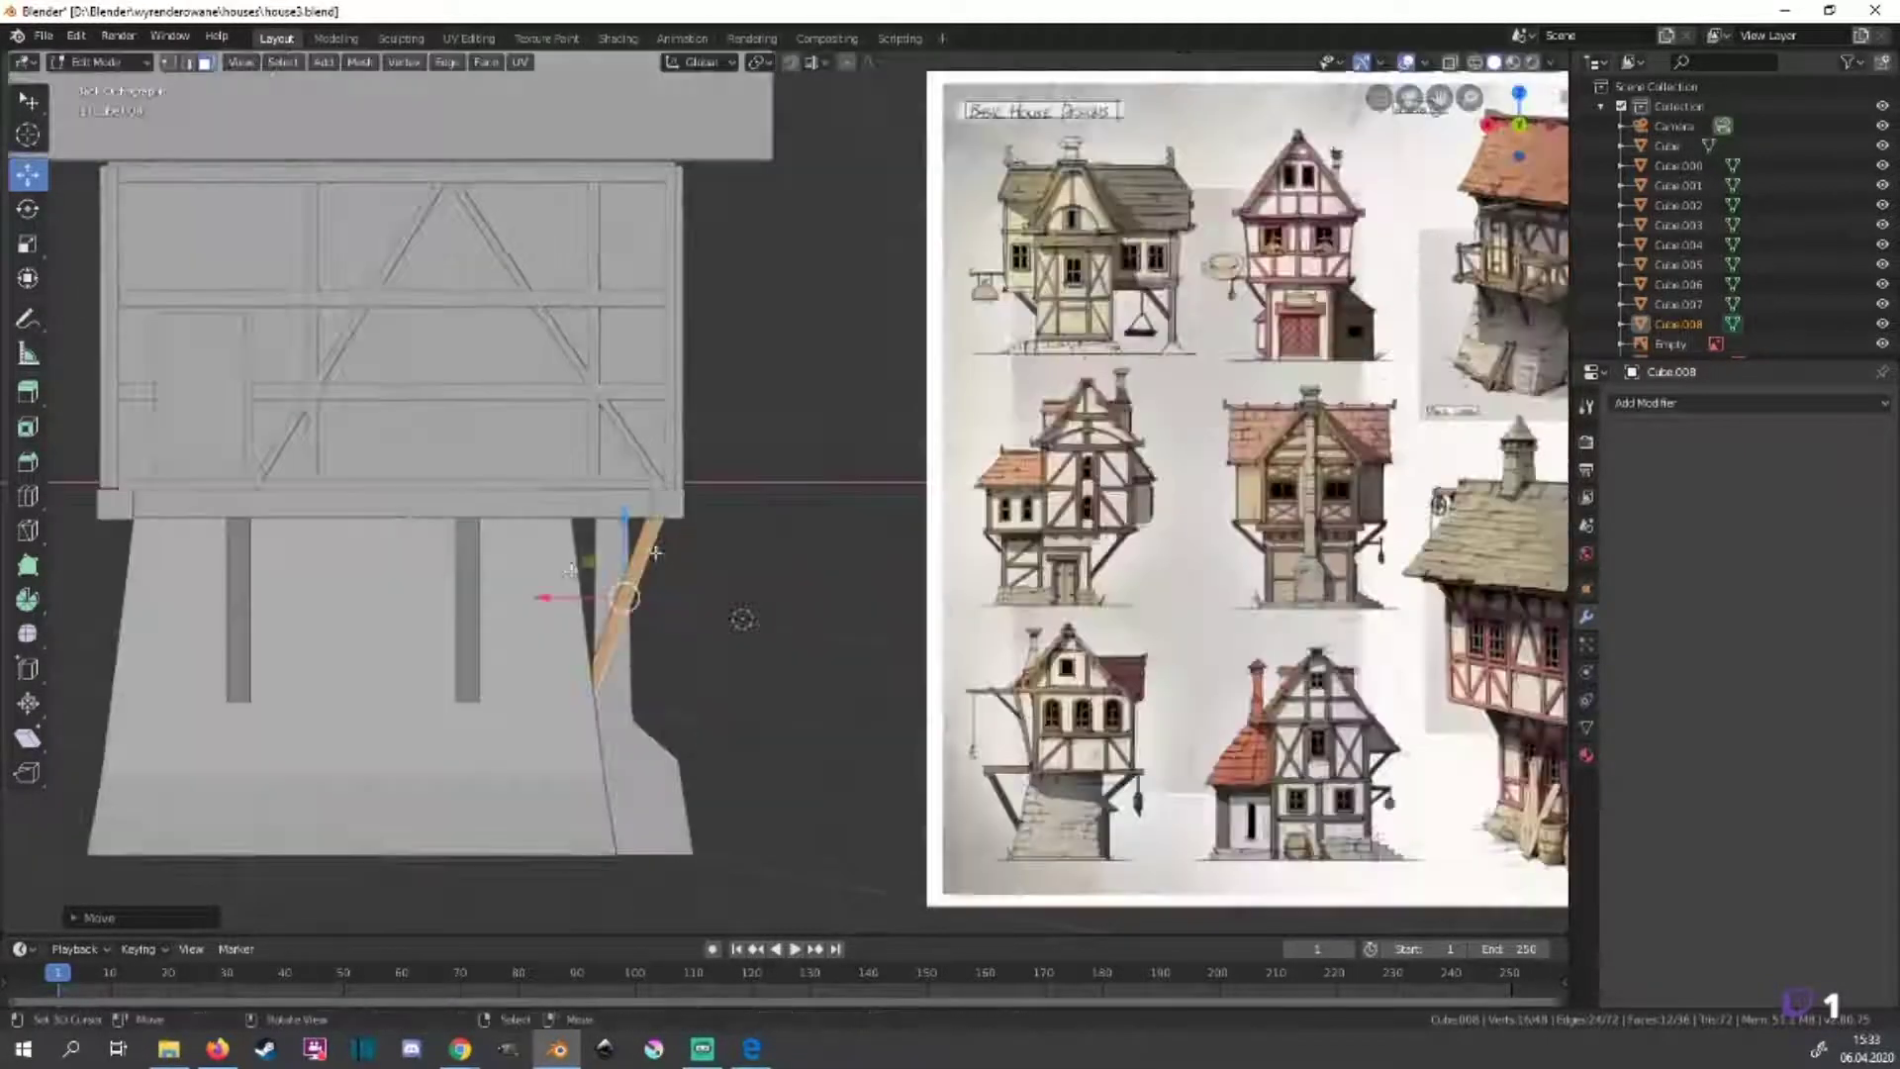
scroll(992, 457, "up", 3)
scroll(993, 457, "up", 2)
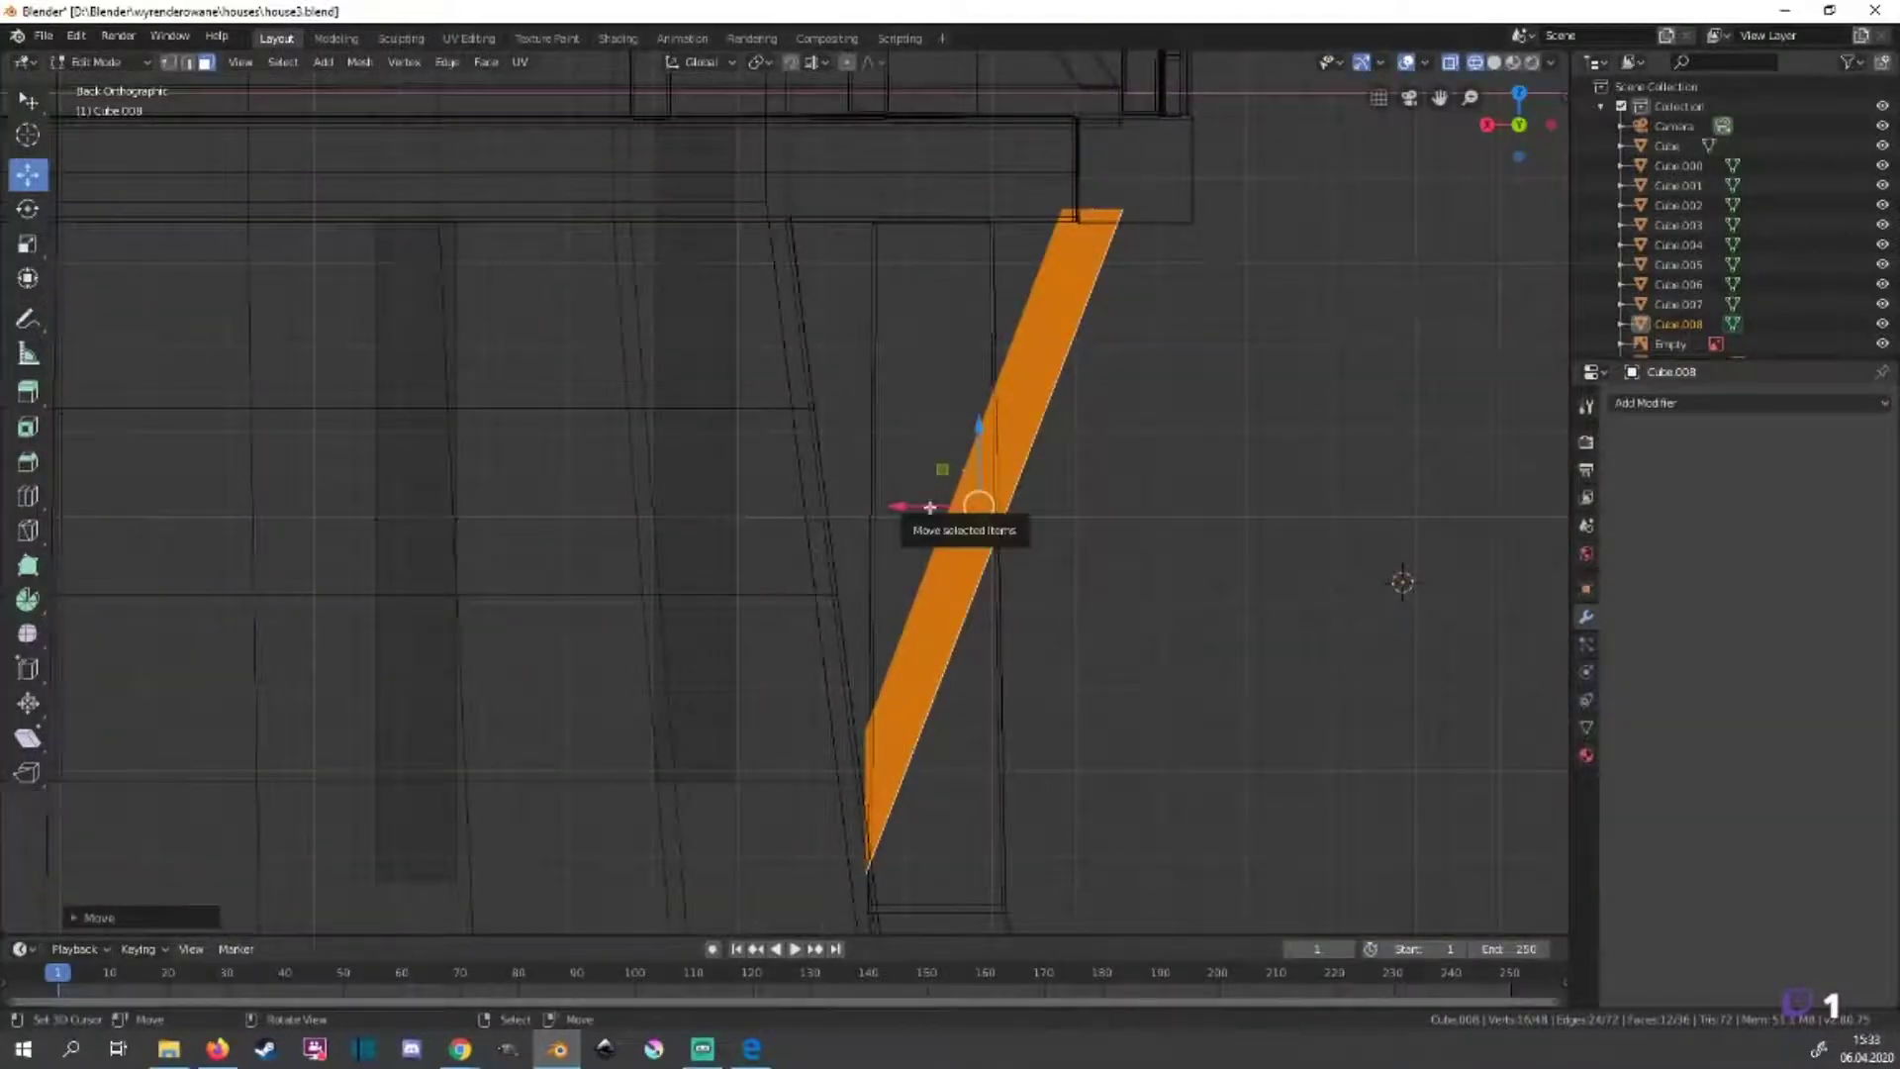
left_click_drag(930, 507, 882, 513)
left_click(880, 518)
Box-select the strut's bottom vertices and rotate, scale and move them toward the sloping wall.
key("alt+a")
key("b")
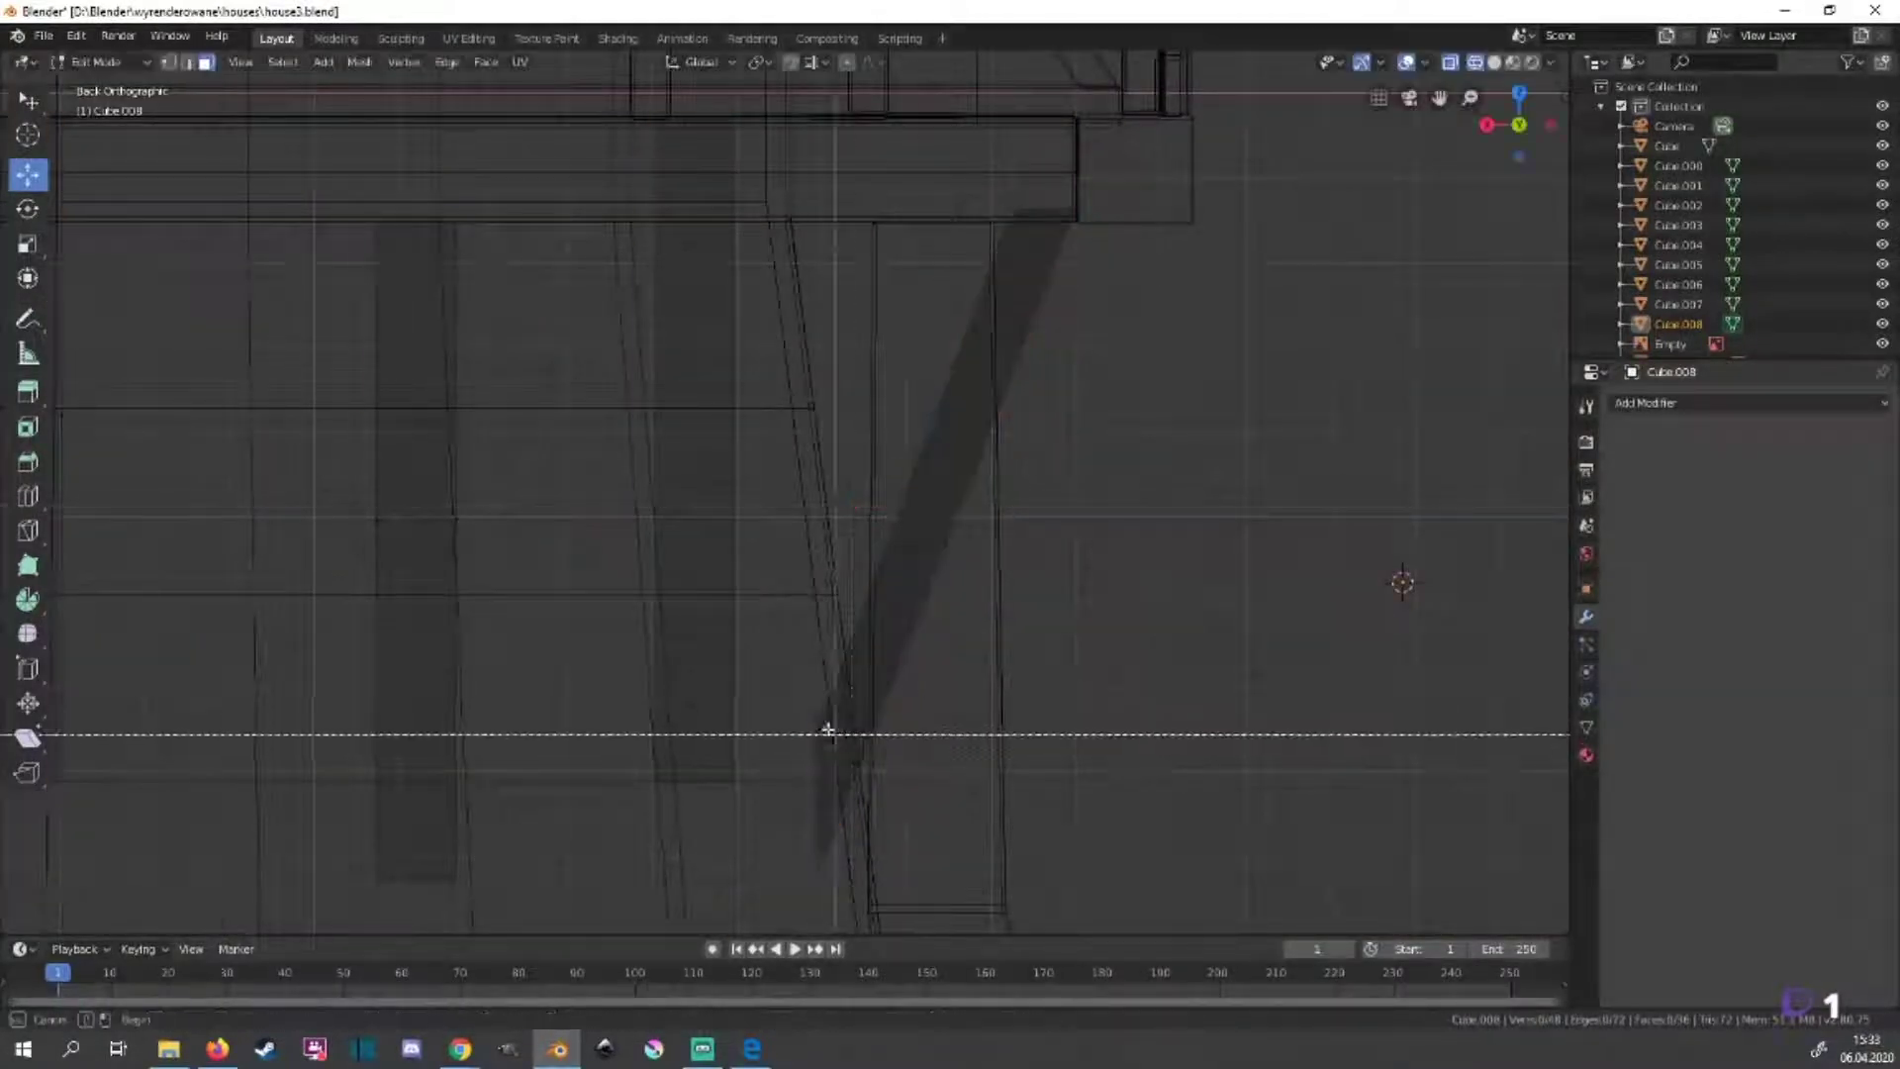
left_click_drag(837, 727, 732, 916)
key("r")
left_click(938, 857)
key("s")
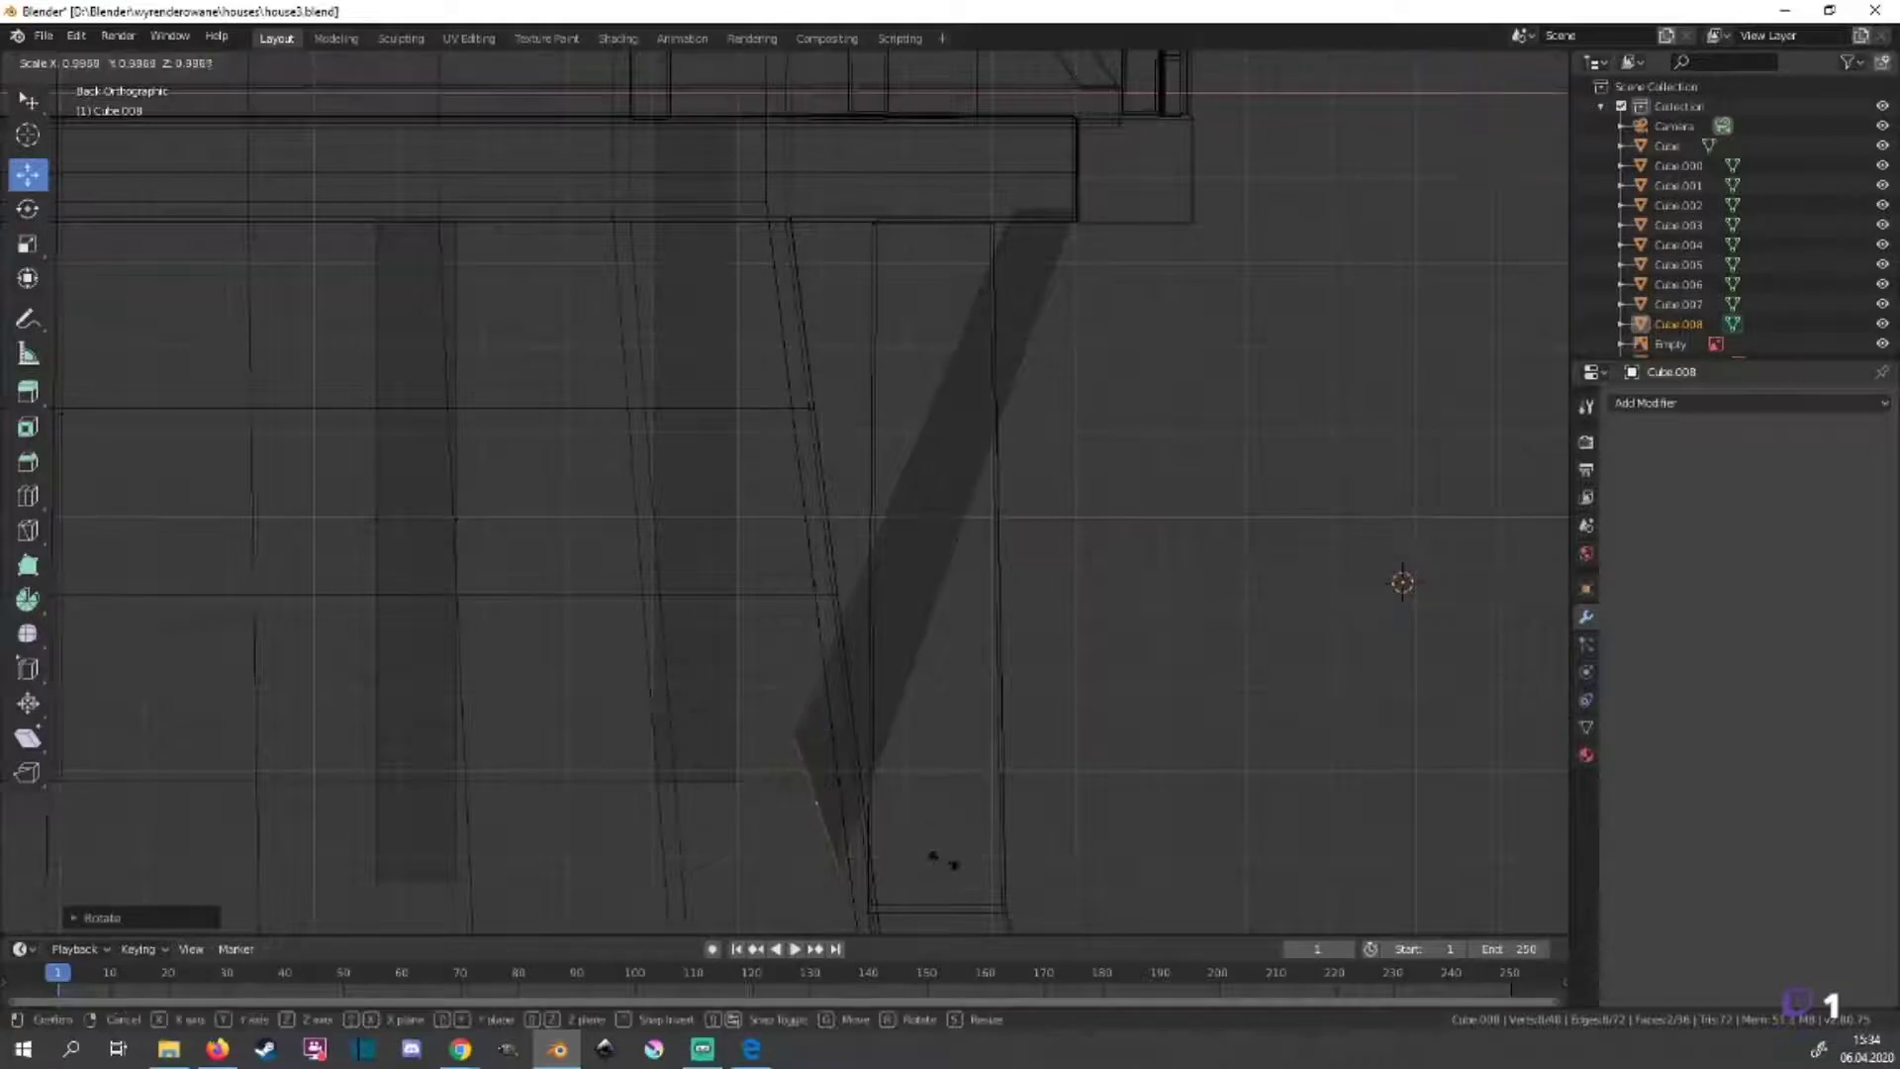
left_click(913, 834)
key("g")
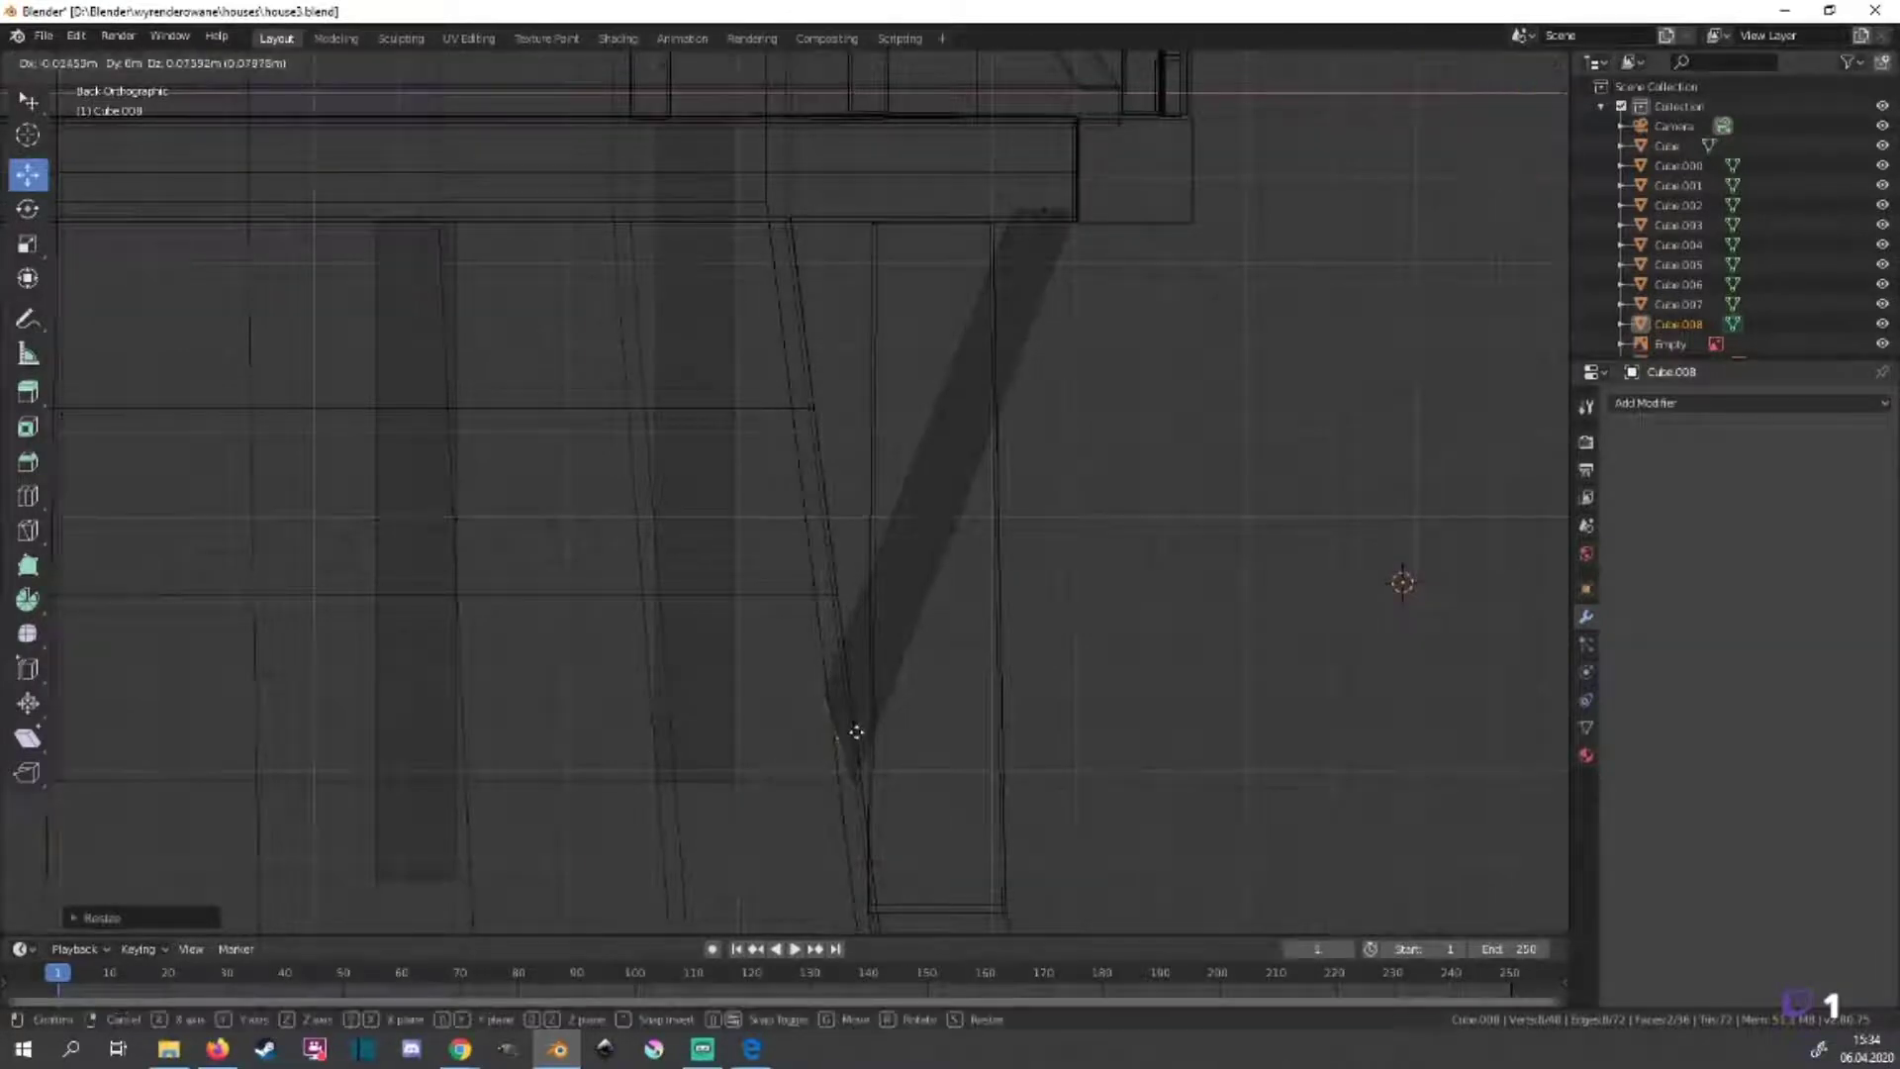
left_click(855, 732)
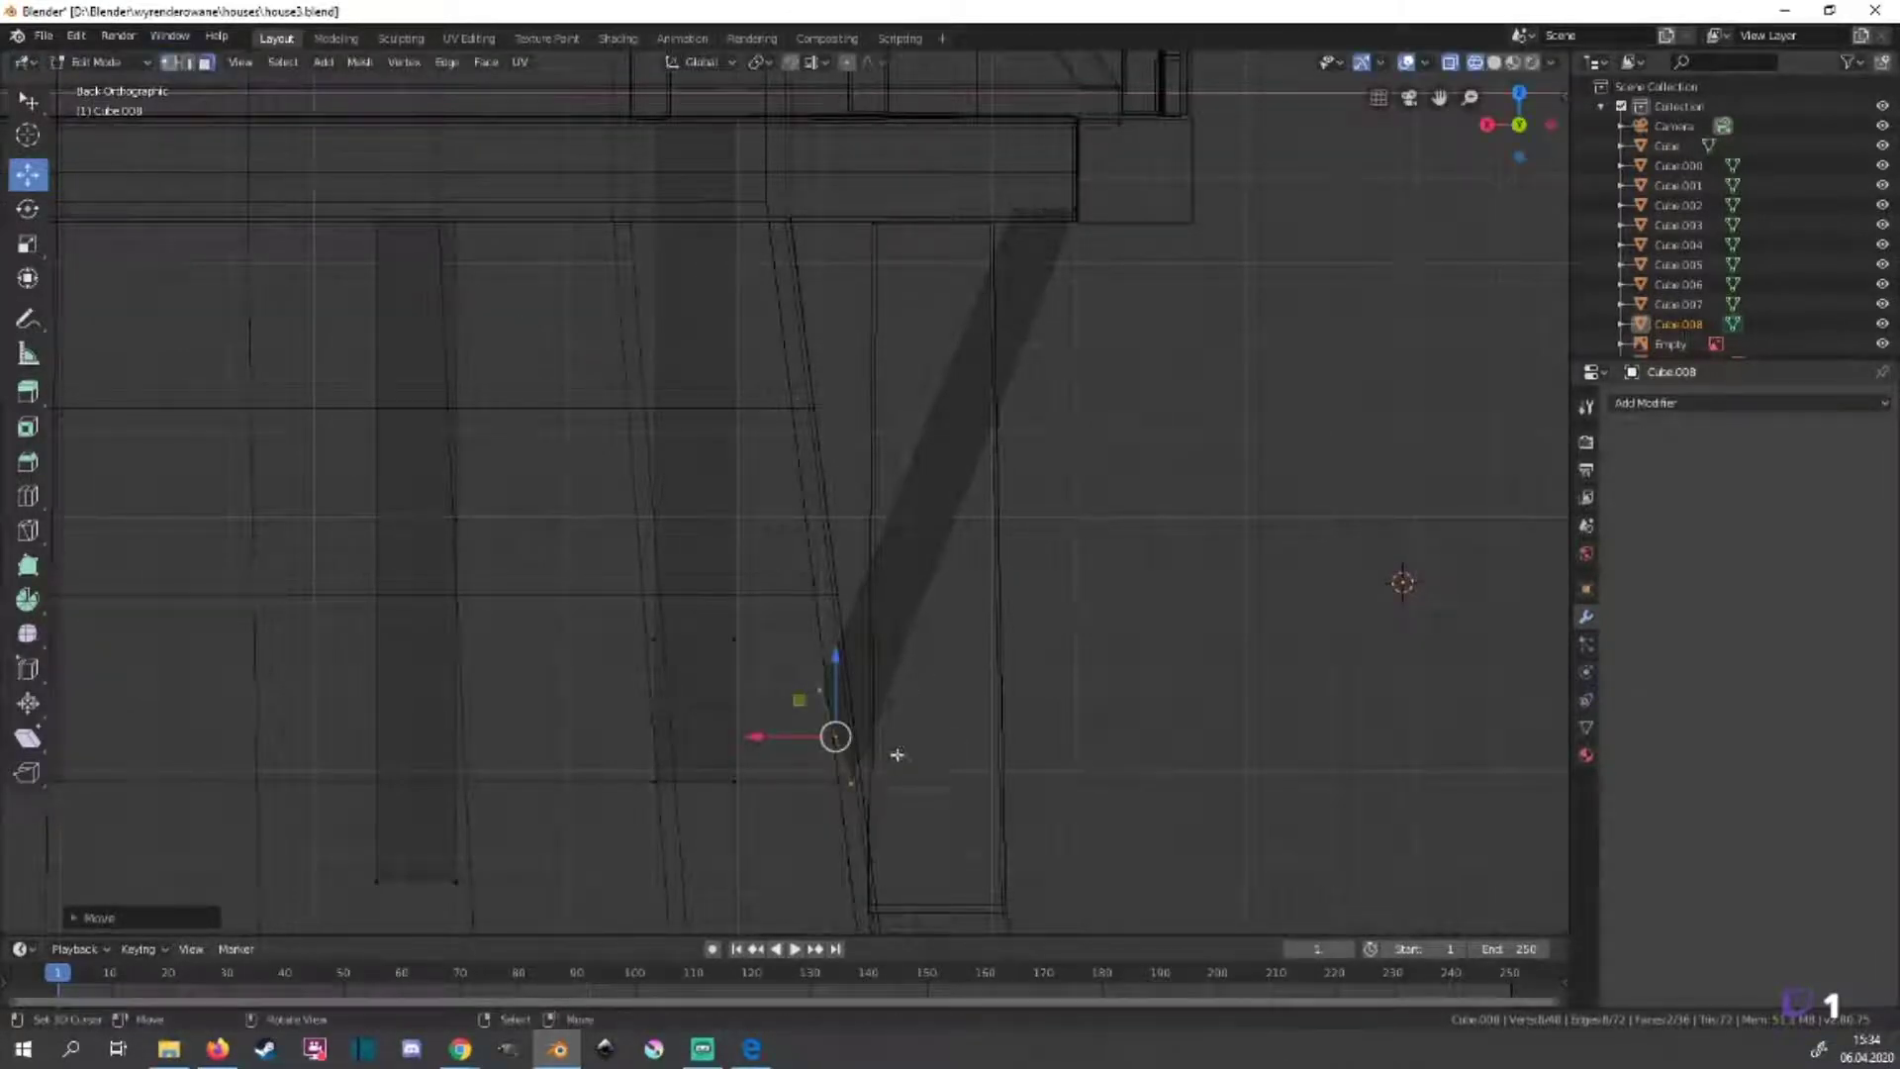
Refine the strut's bottom end with further scaling and rotation to sit on the wall.
key("s")
left_click(890, 757)
key("r")
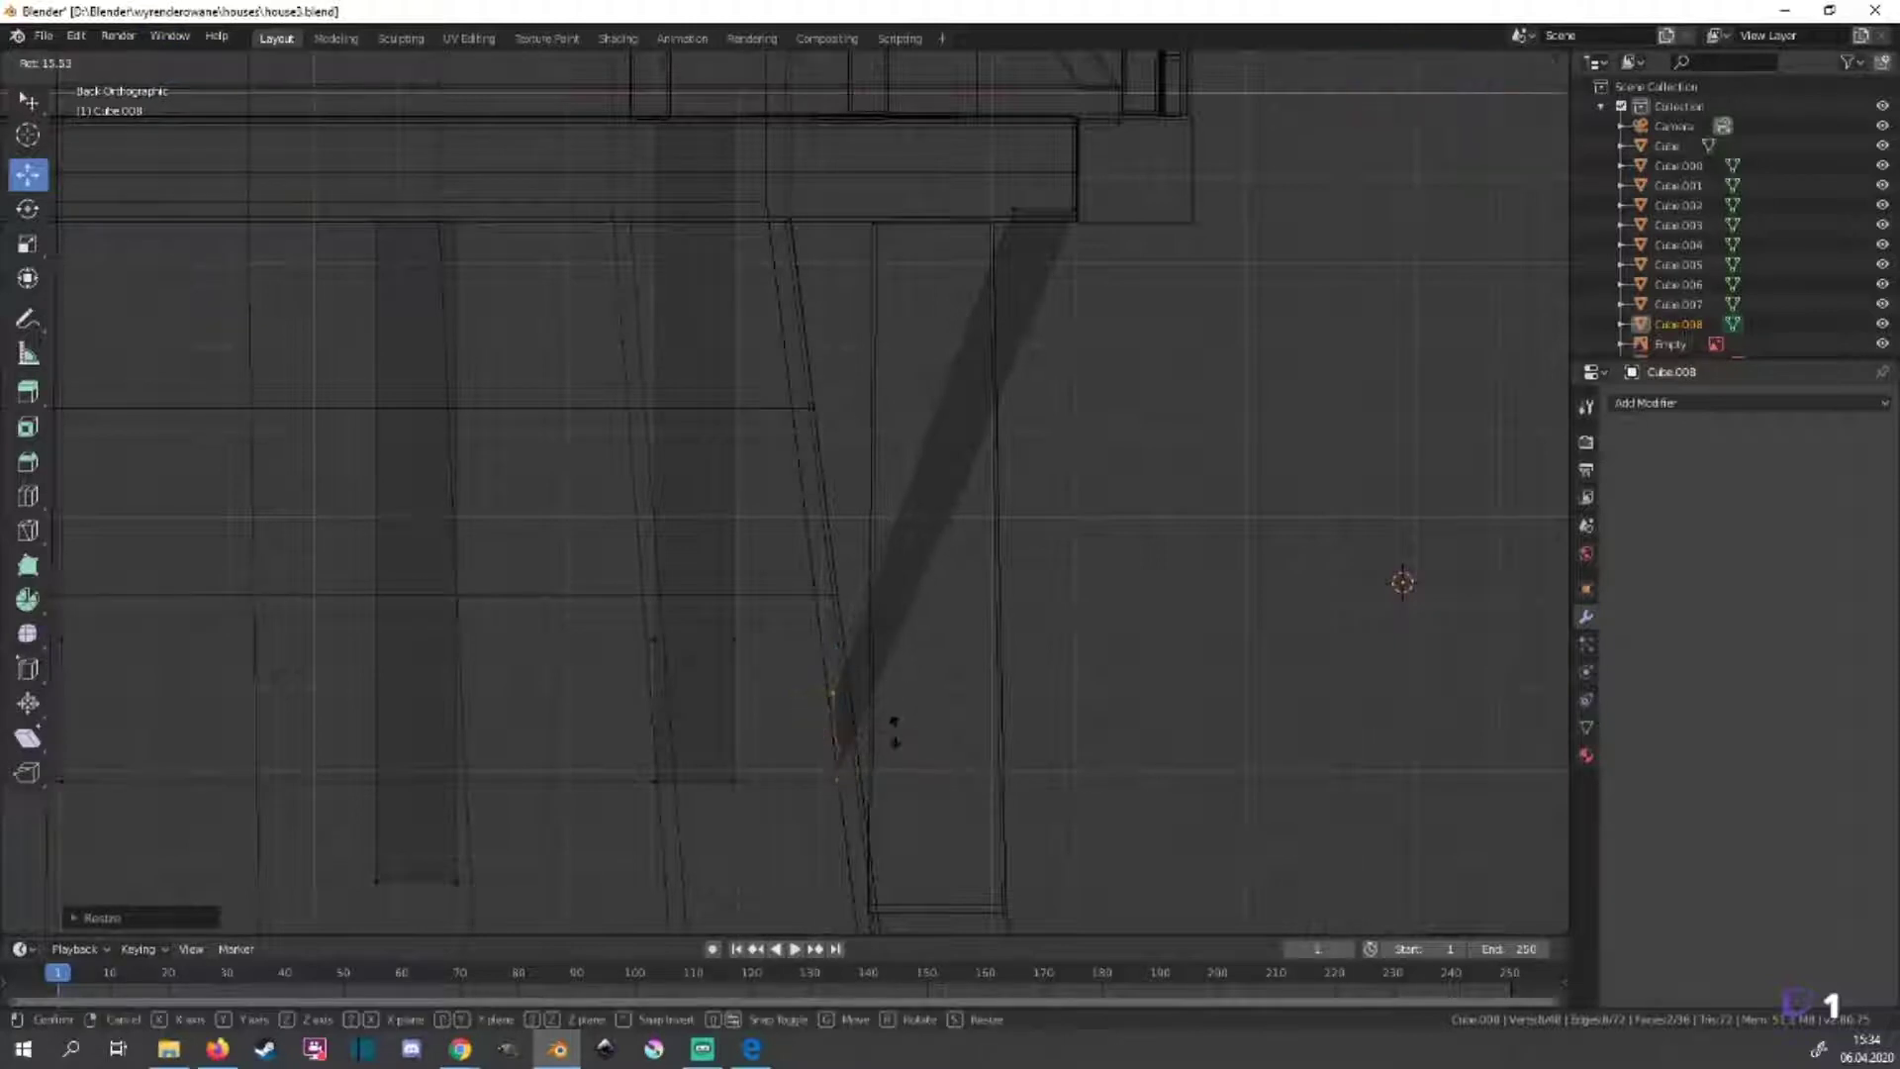
left_click(891, 758)
key("s")
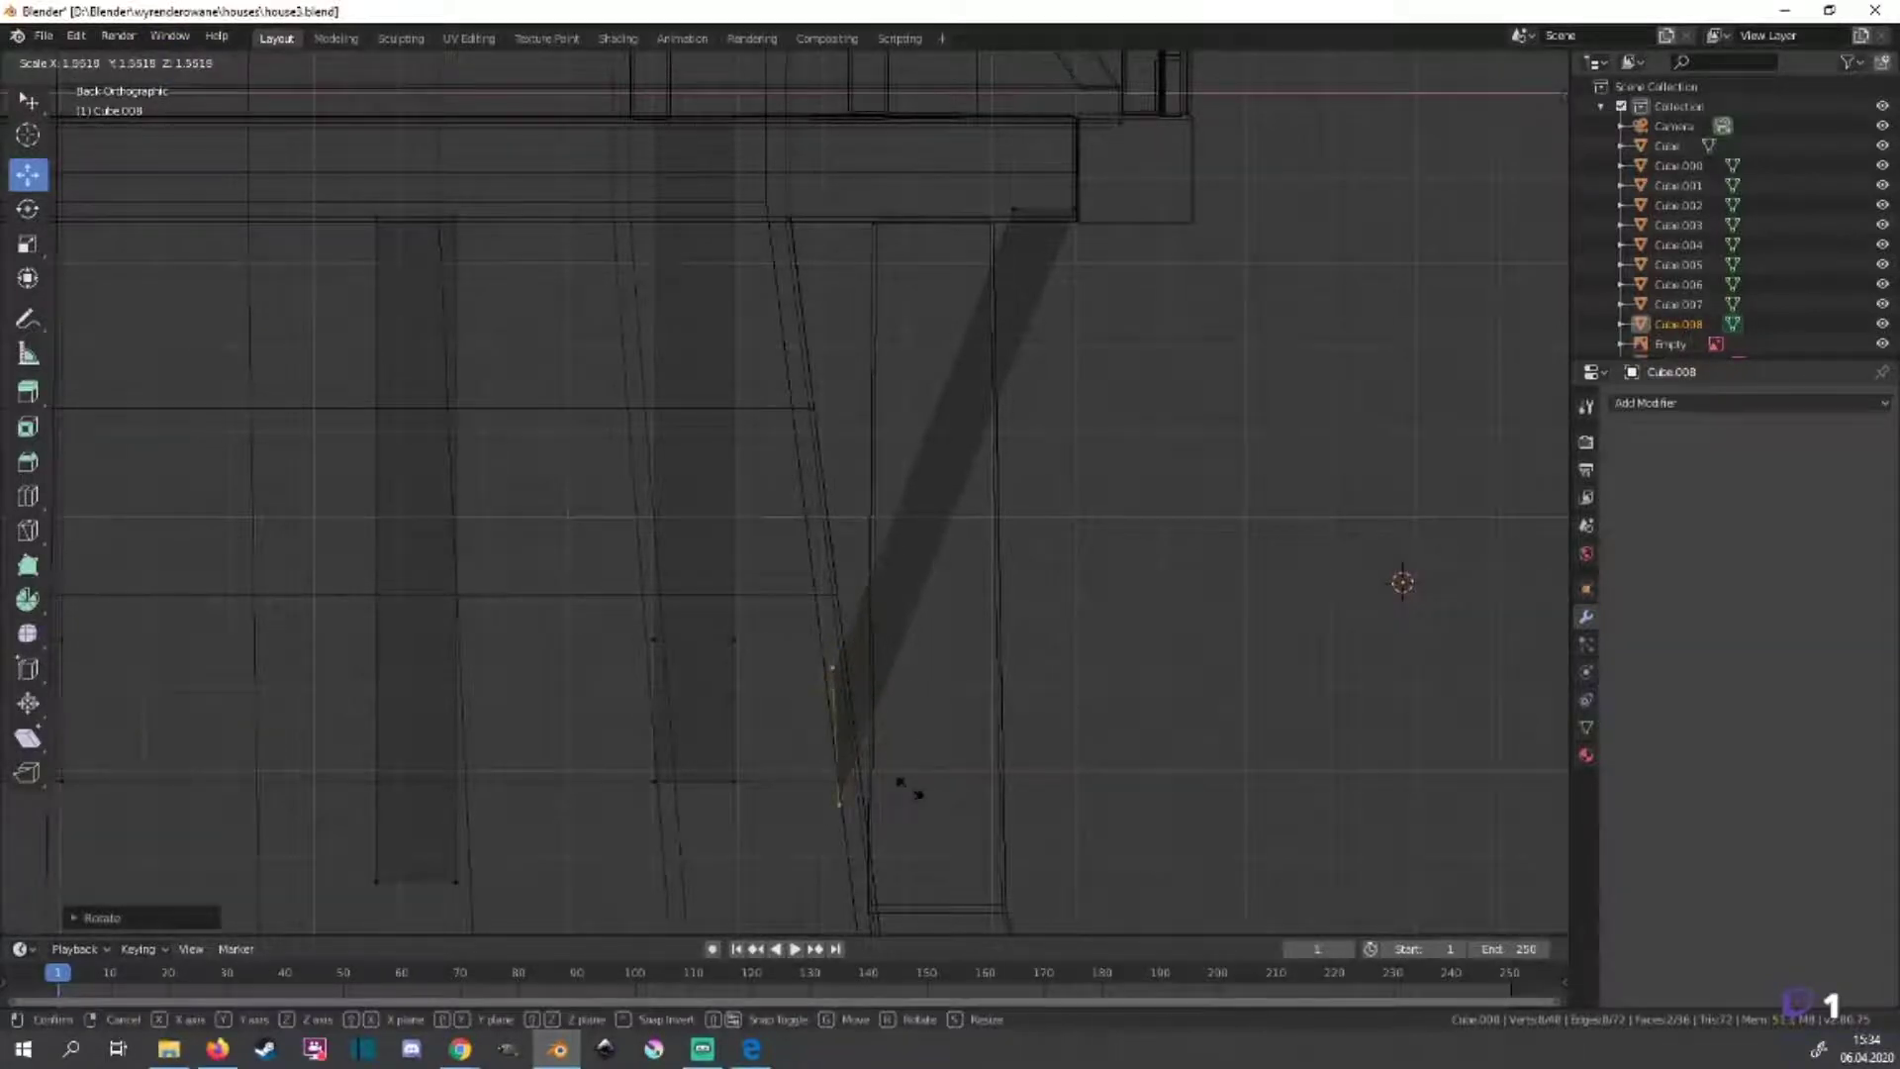
left_click(908, 788)
From the left side, slide the right strut's bottom face along the wall and check it in solid shading.
mouse_move(1120, 775)
middle_mouse_down()
mouse_move(1497, 746)
mouse_move(1185, 679)
middle_mouse_up()
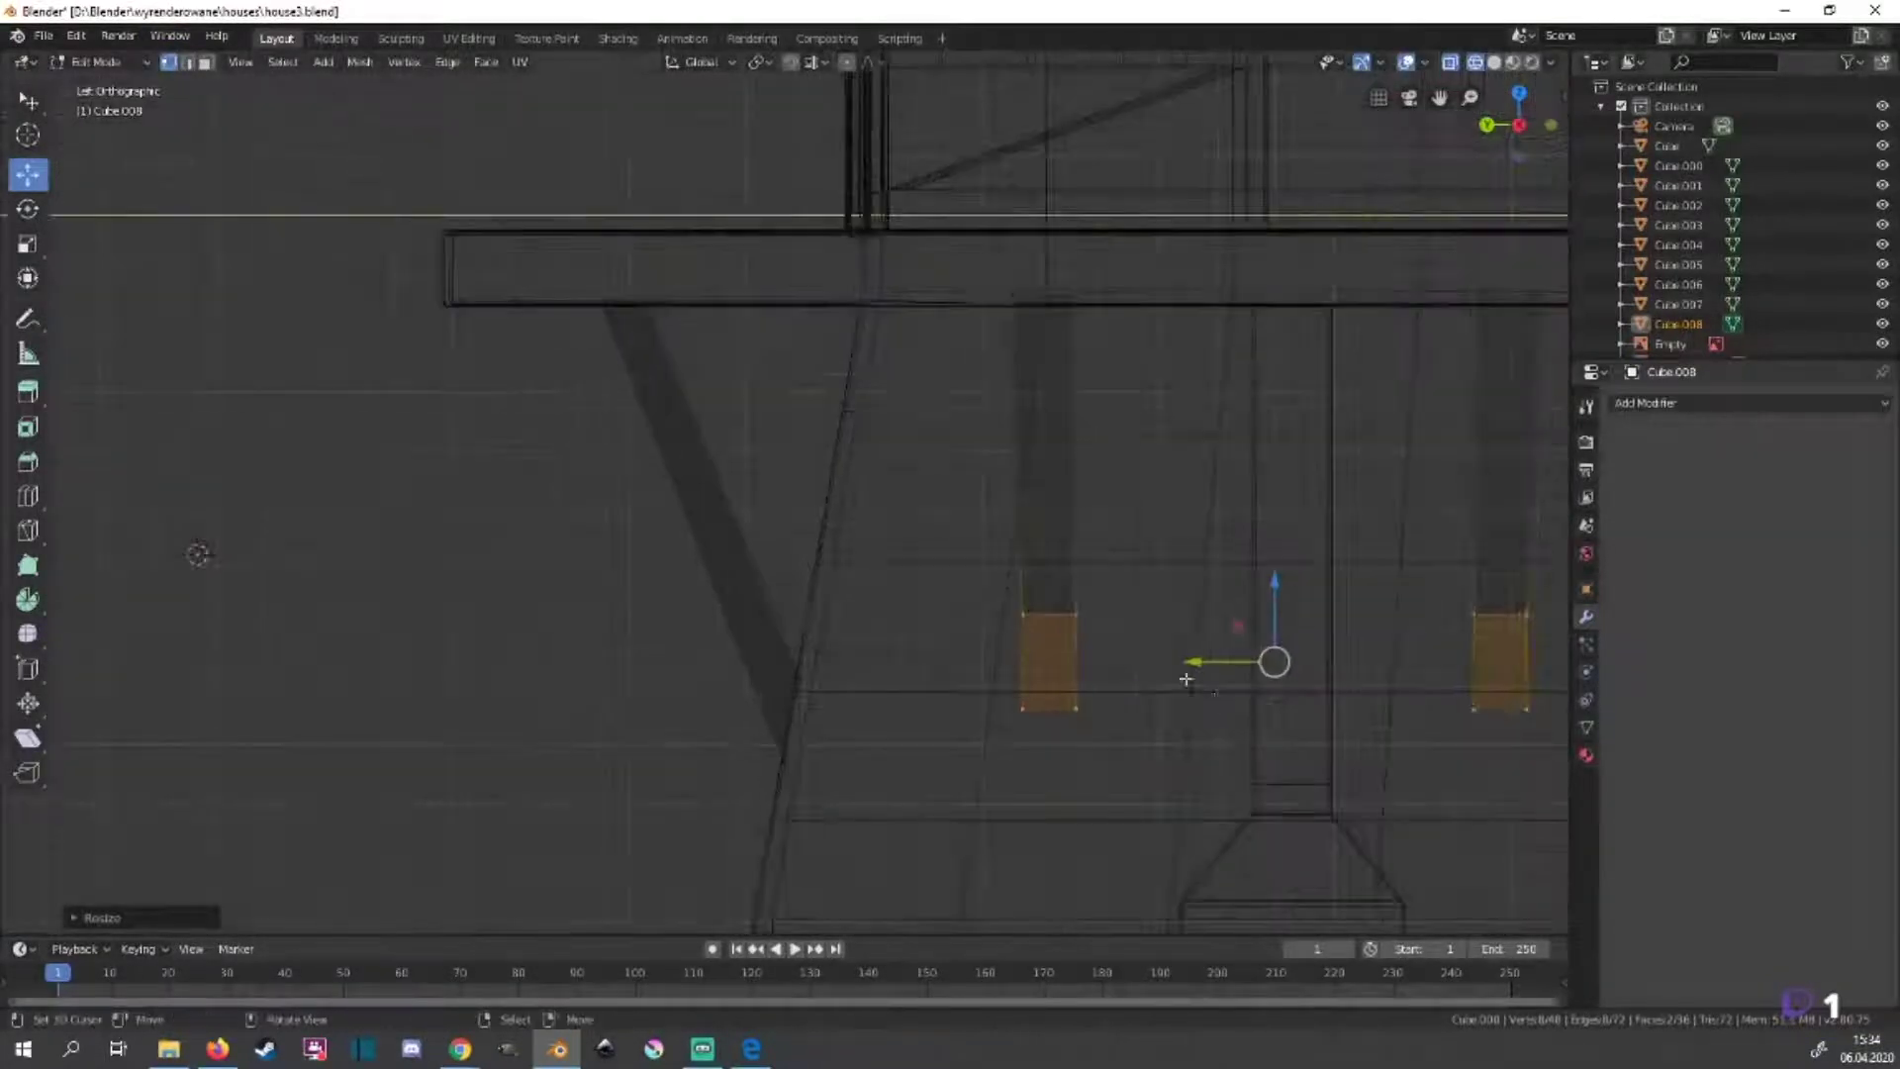
left_click_drag(1187, 662, 1154, 674)
left_click(1493, 661)
middle_click_drag(1302, 704, 936, 685, "shift")
left_click_drag(1078, 645, 1113, 643)
key("alt+z")
mouse_move(1114, 643)
middle_mouse_down()
mouse_move(997, 777)
mouse_move(1533, 462)
mouse_move(836, 793)
mouse_move(755, 785)
mouse_move(925, 721)
middle_mouse_up()
In back X-ray view, box-select the strut's lower-end vertices and move them into place against the wall.
key("ctrl+l")
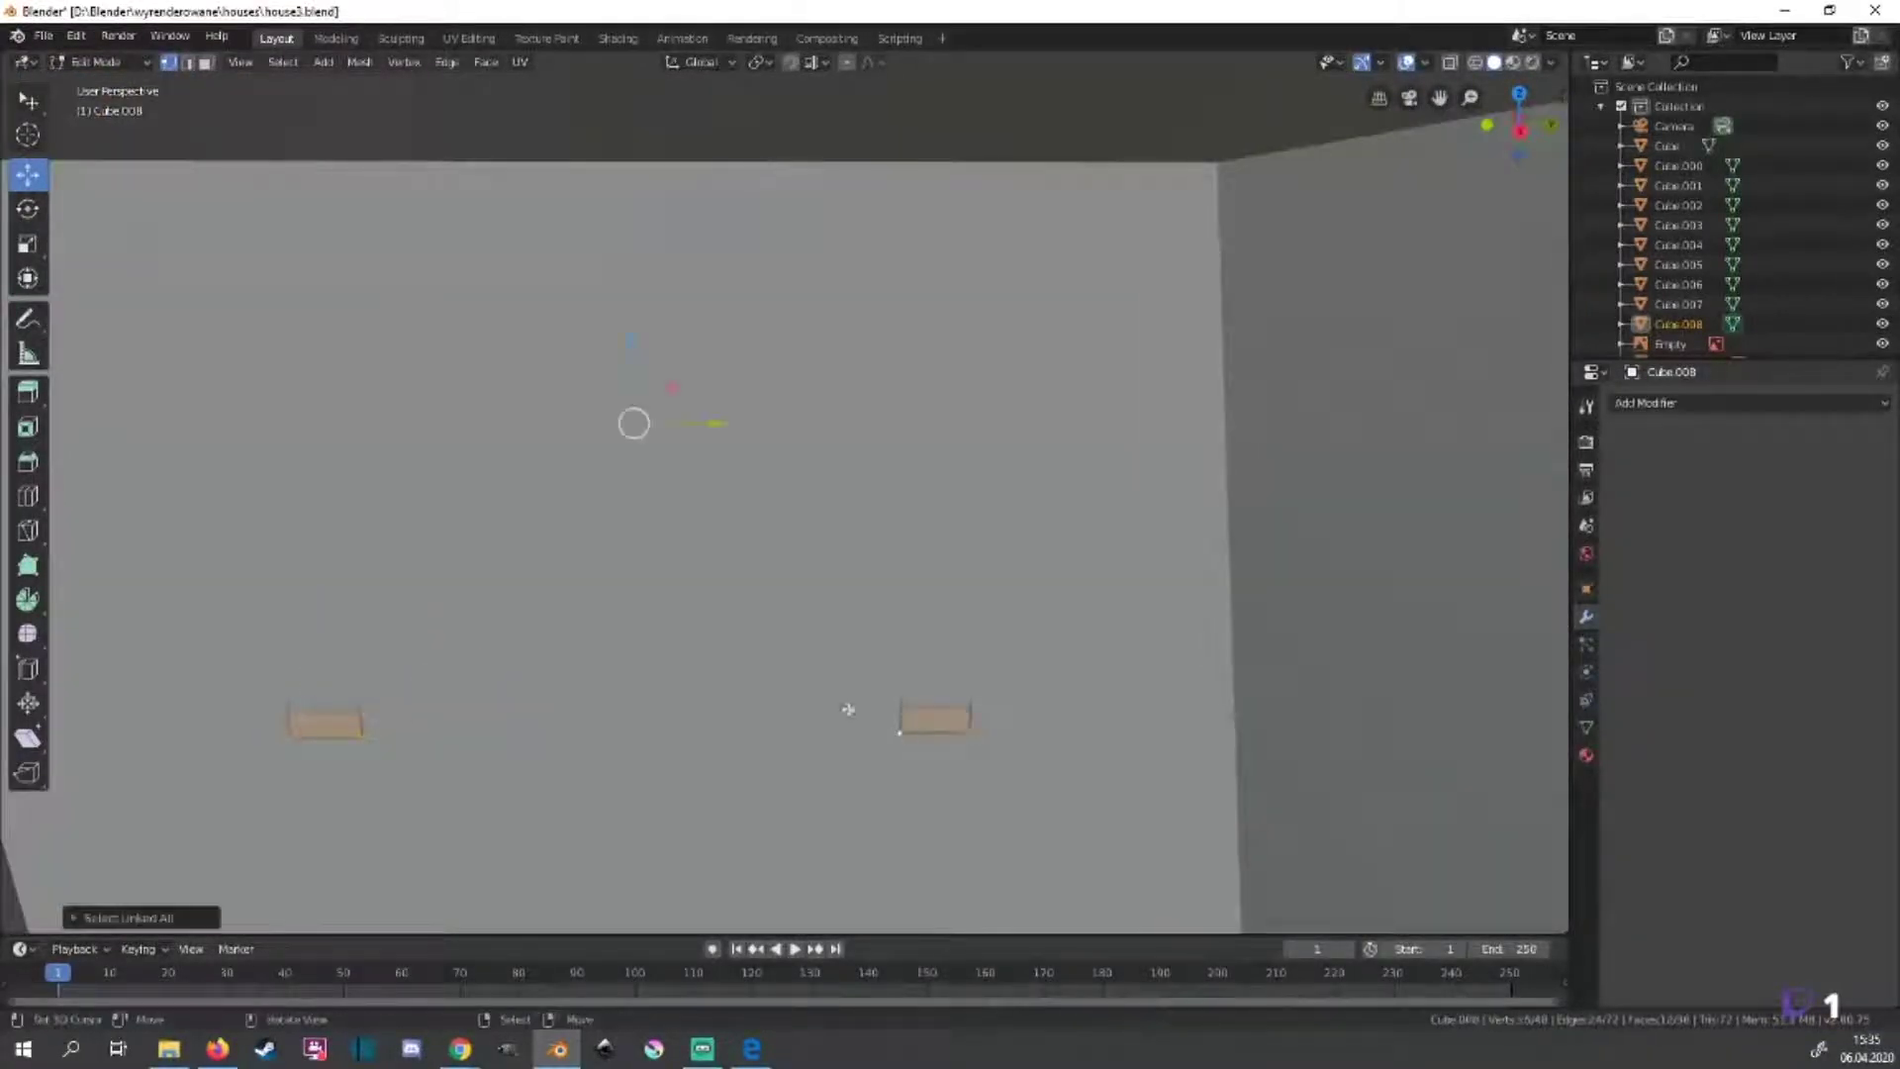
key("ctrl+KP_1")
key("alt+z")
key("grave")
key("Escape")
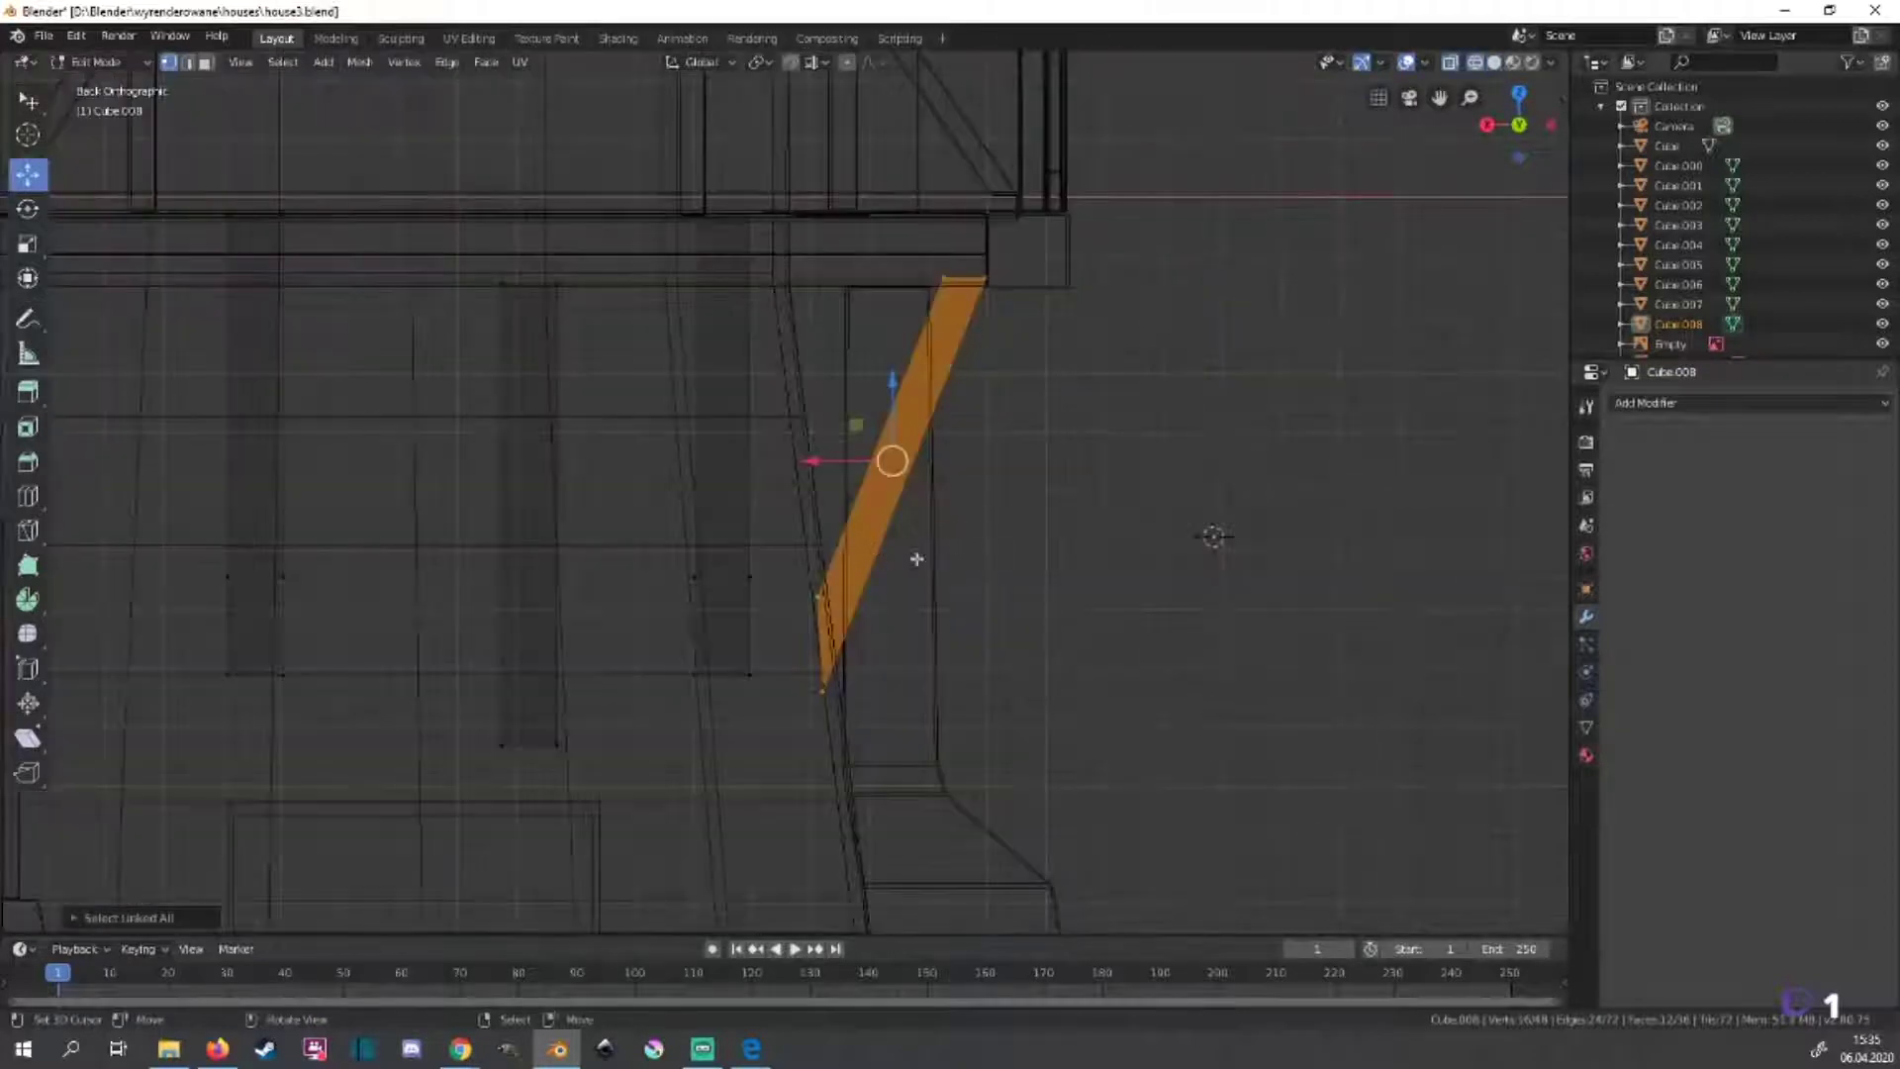
key("ctrl+z")
key("b")
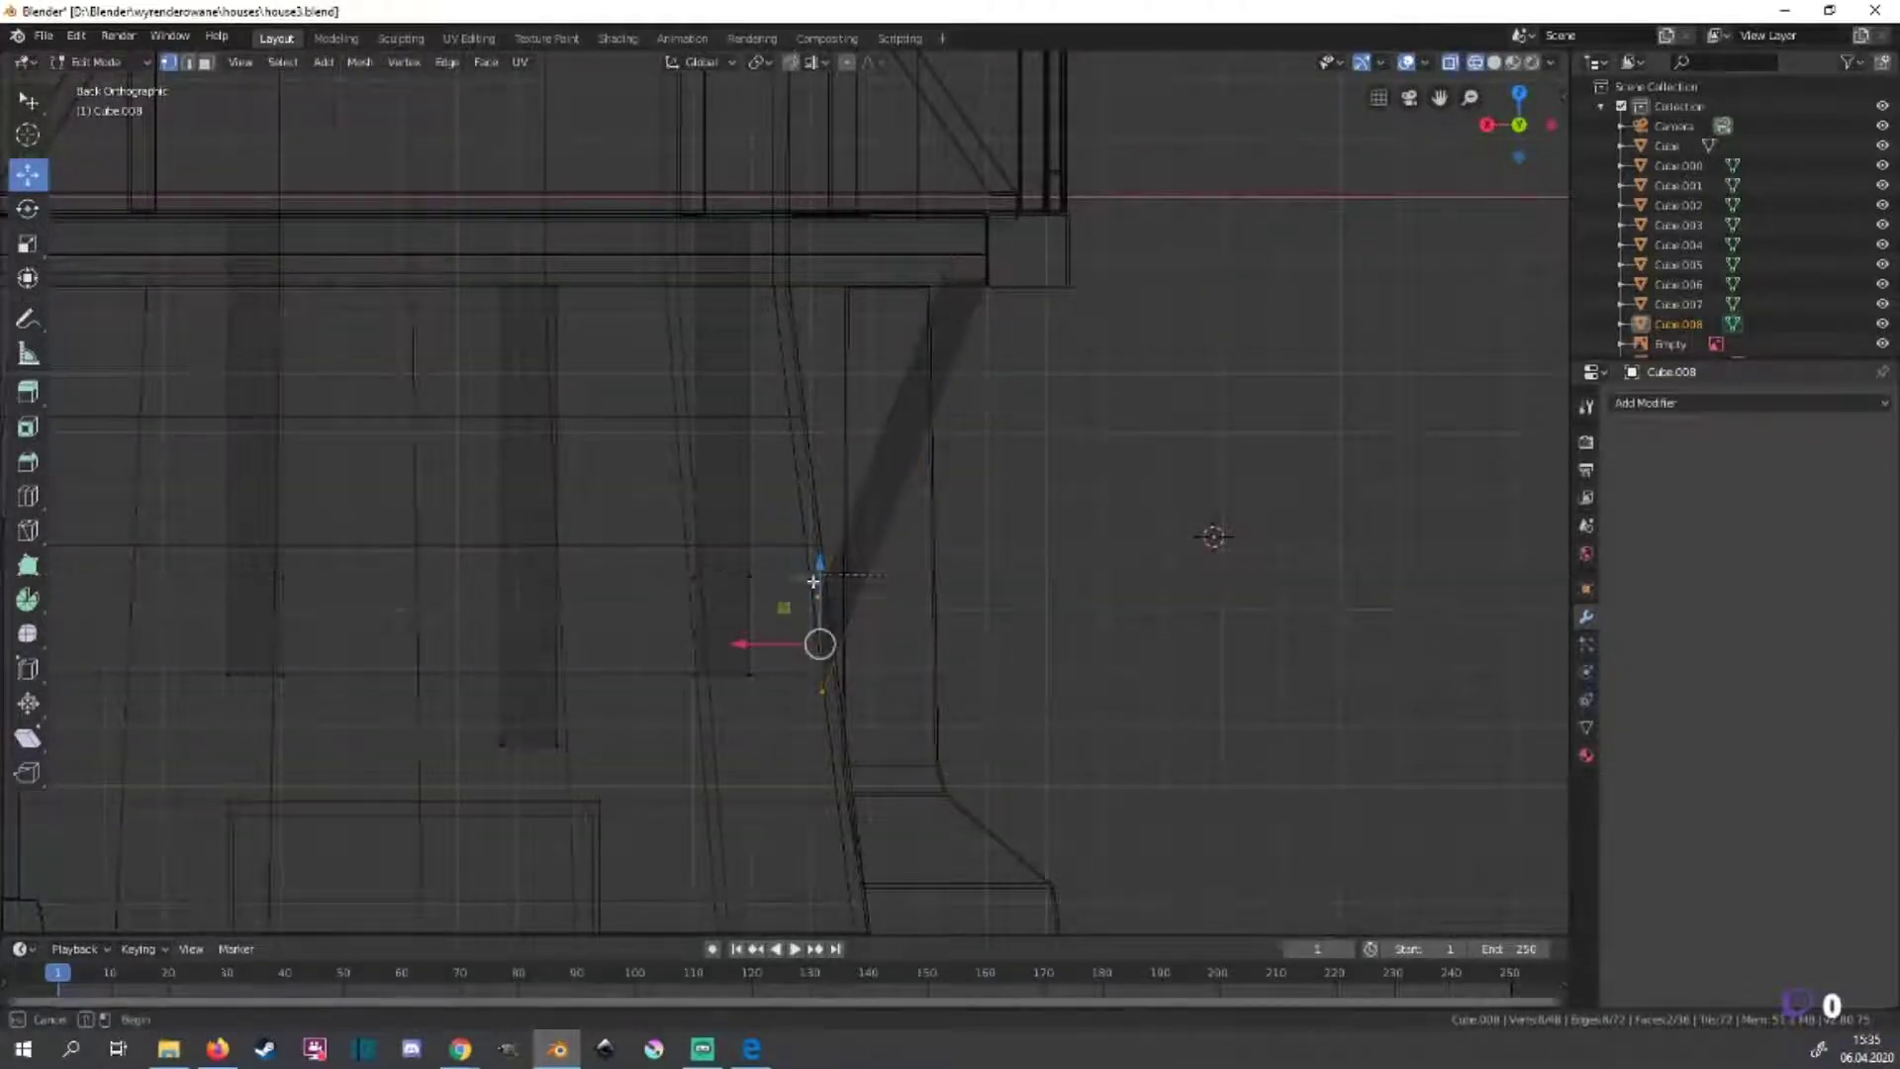
mouse_move(732, 445)
left_mouse_down()
mouse_move(843, 727)
mouse_move(842, 678)
mouse_move(828, 687)
left_mouse_up()
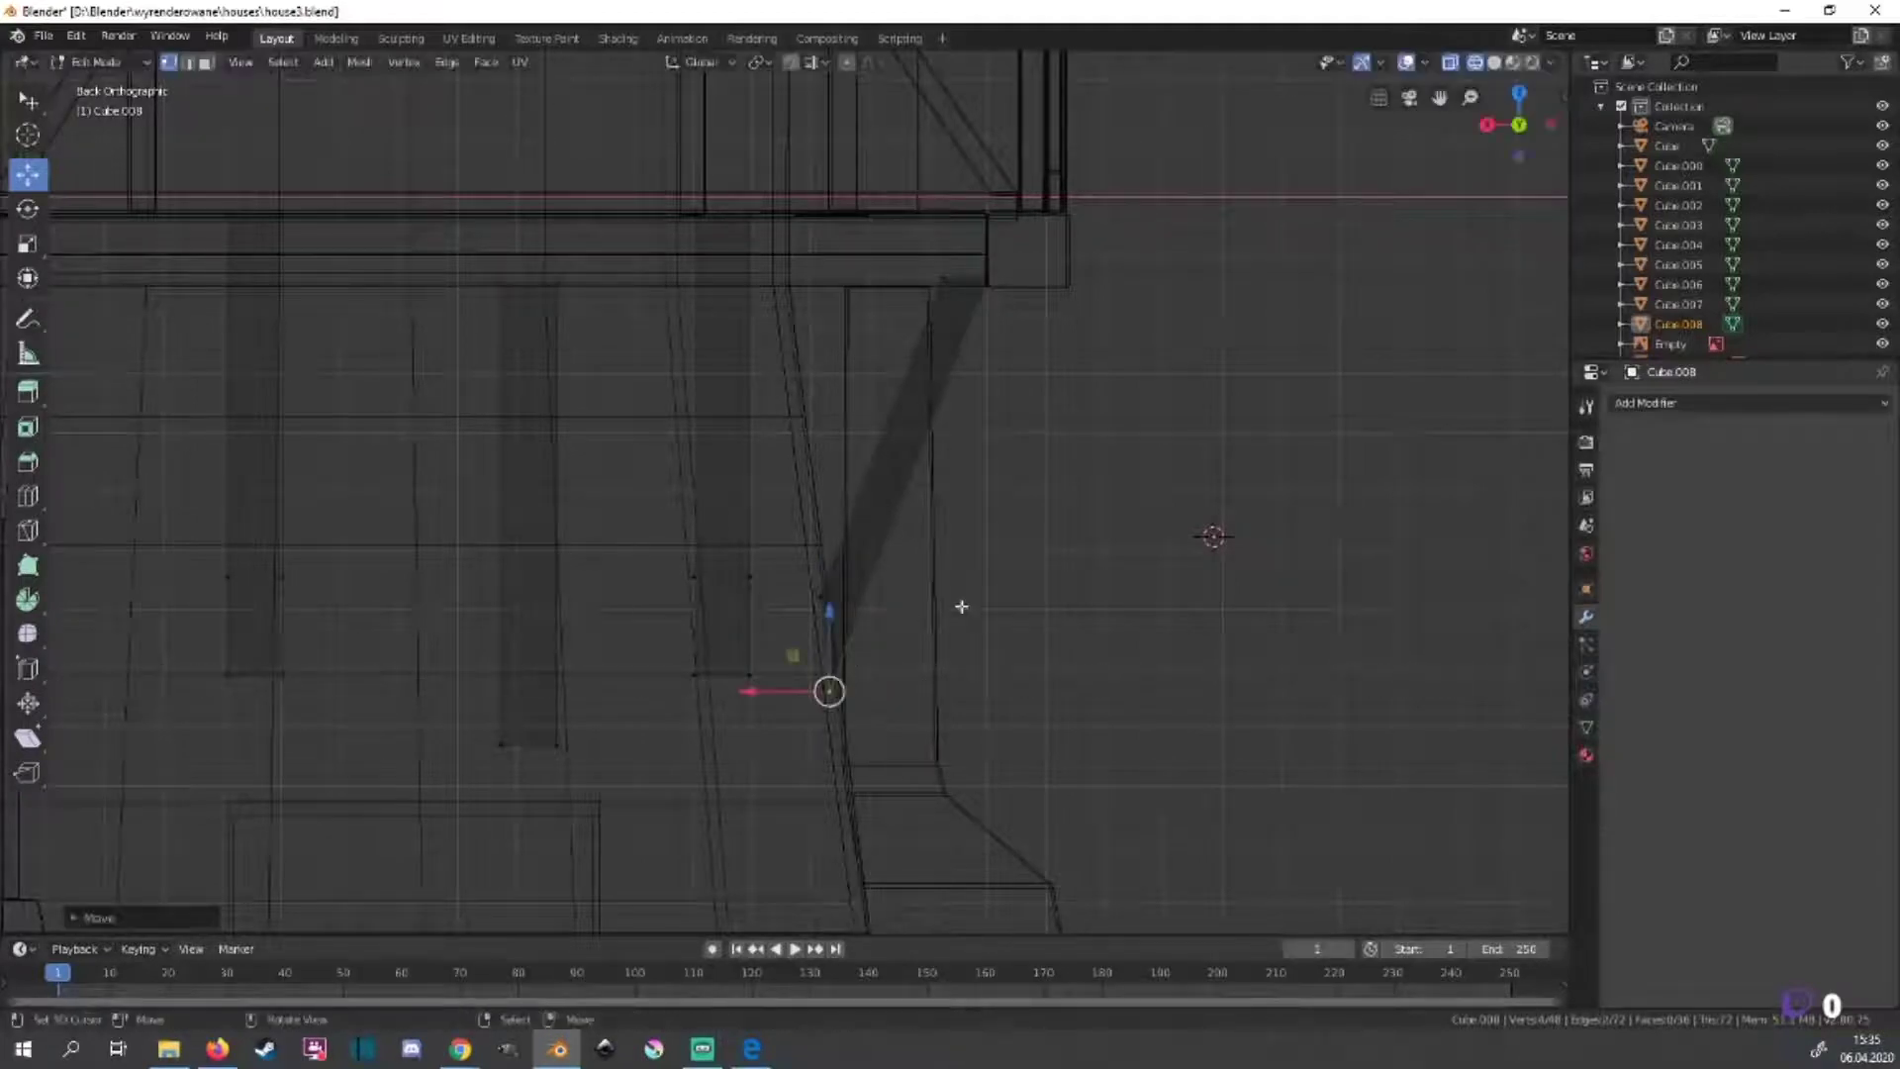
scroll(1036, 667, "down", 3)
middle_click_drag(1036, 667, 1176, 725)
Compare the house's front and back views against the reference sketches.
scroll(1175, 724, "down", 2)
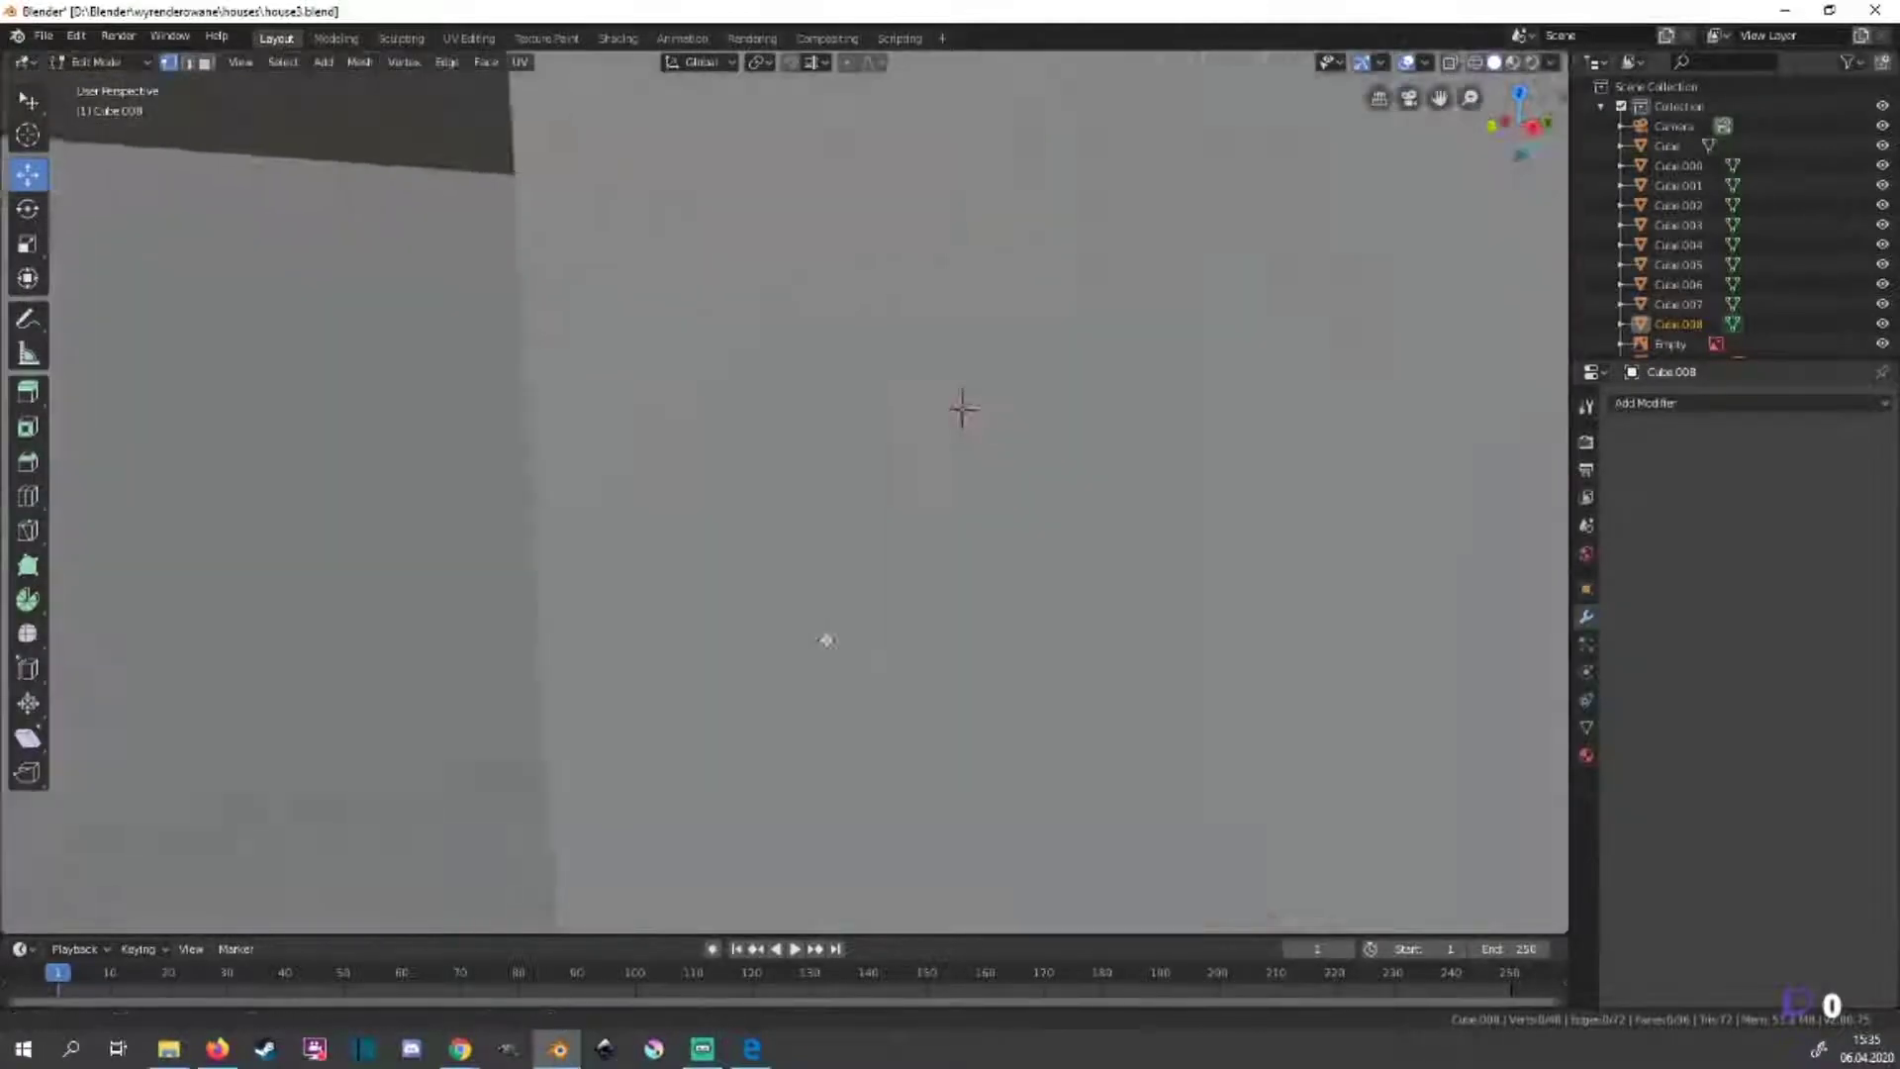
scroll(827, 636, "down", 5)
scroll(881, 669, "down", 3)
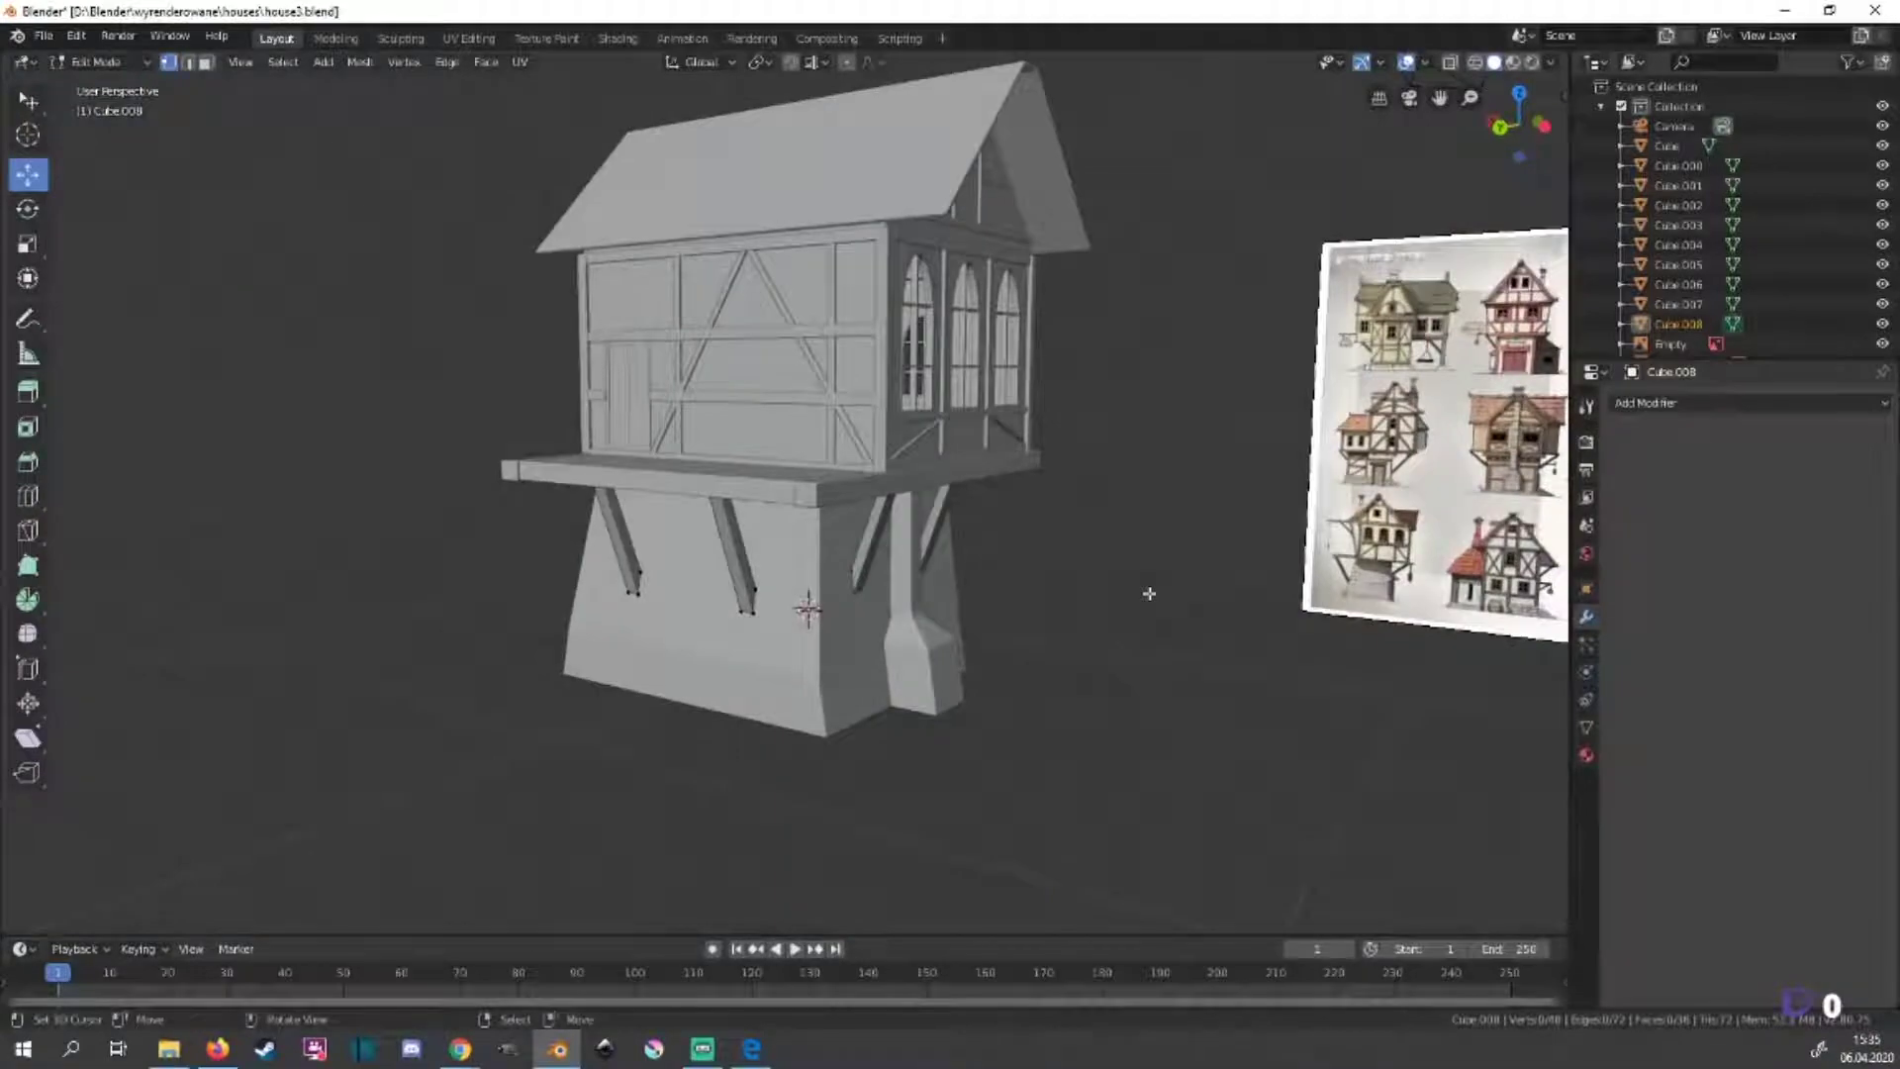
key("KP_1")
key("ctrl+KP_1")
scroll(817, 479, "up", 3)
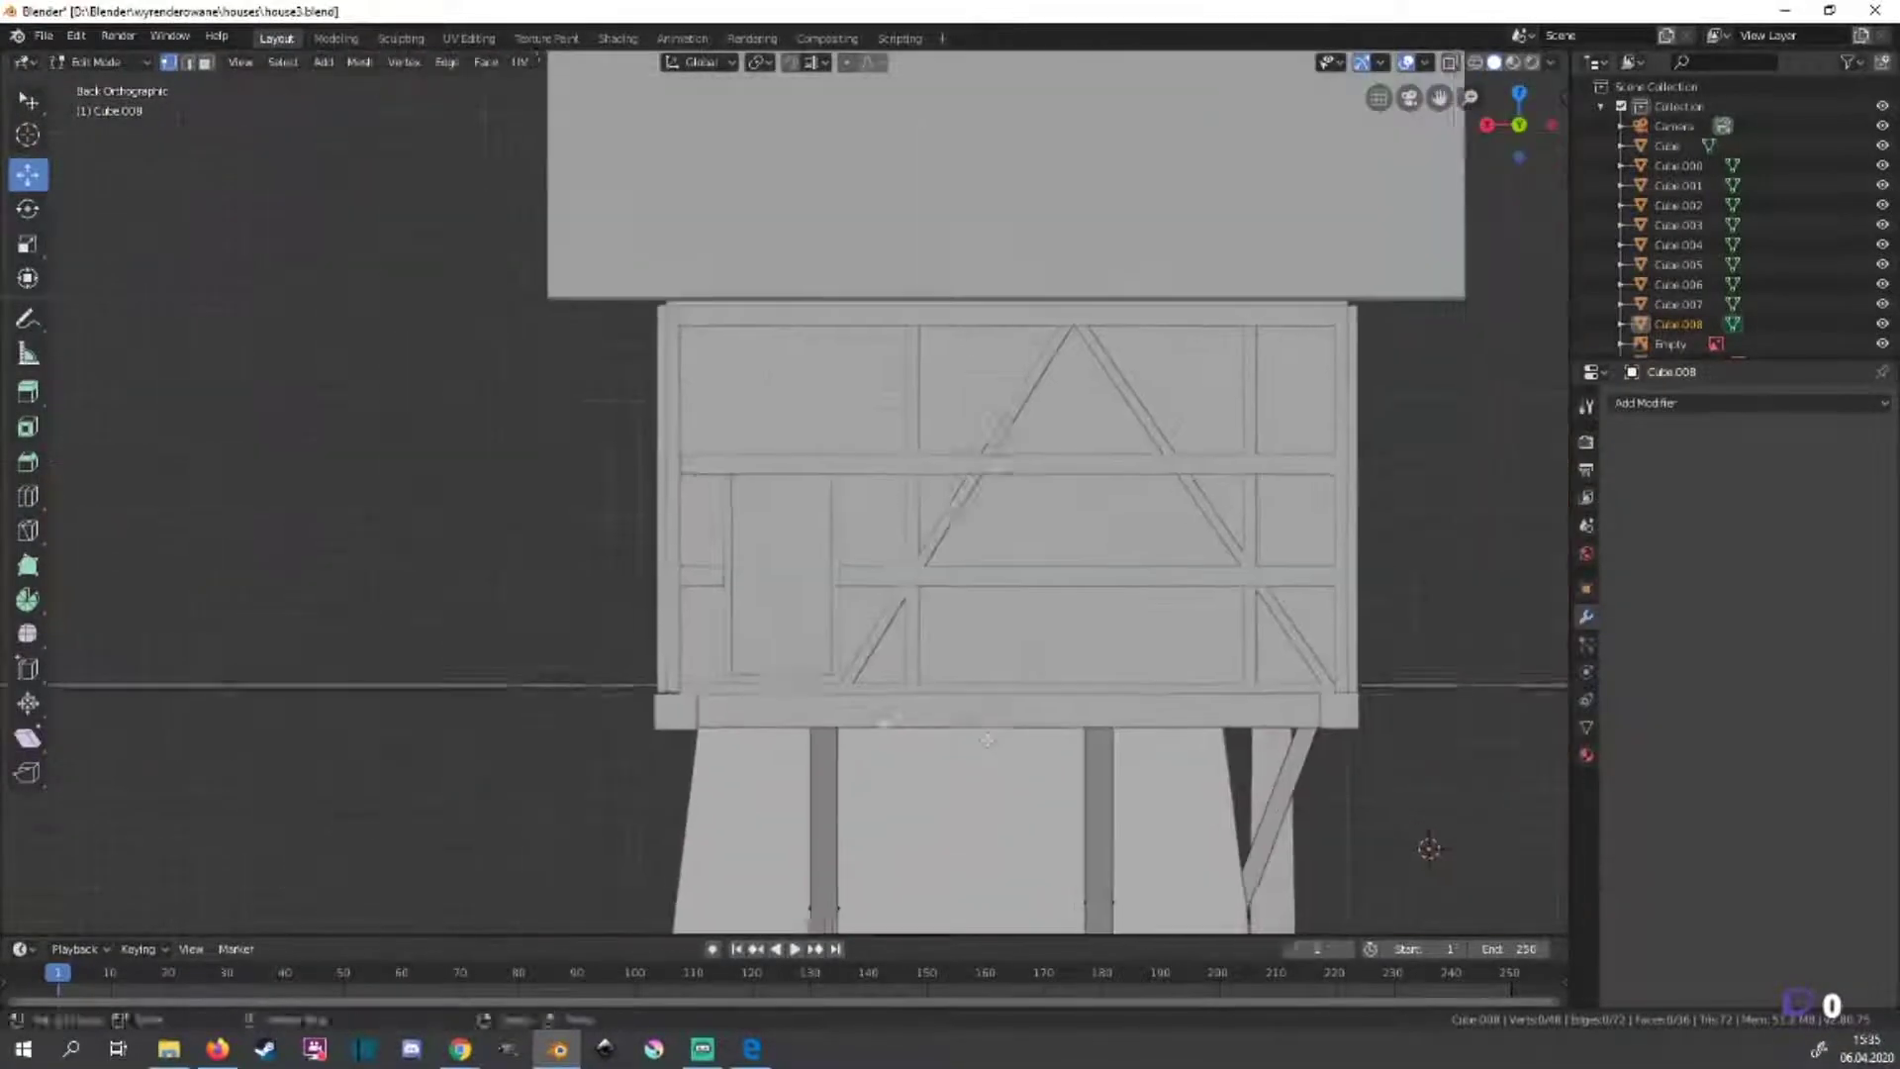
middle_click_drag(817, 479, 1161, 663)
key("KP_1")
scroll(804, 434, "up", 4)
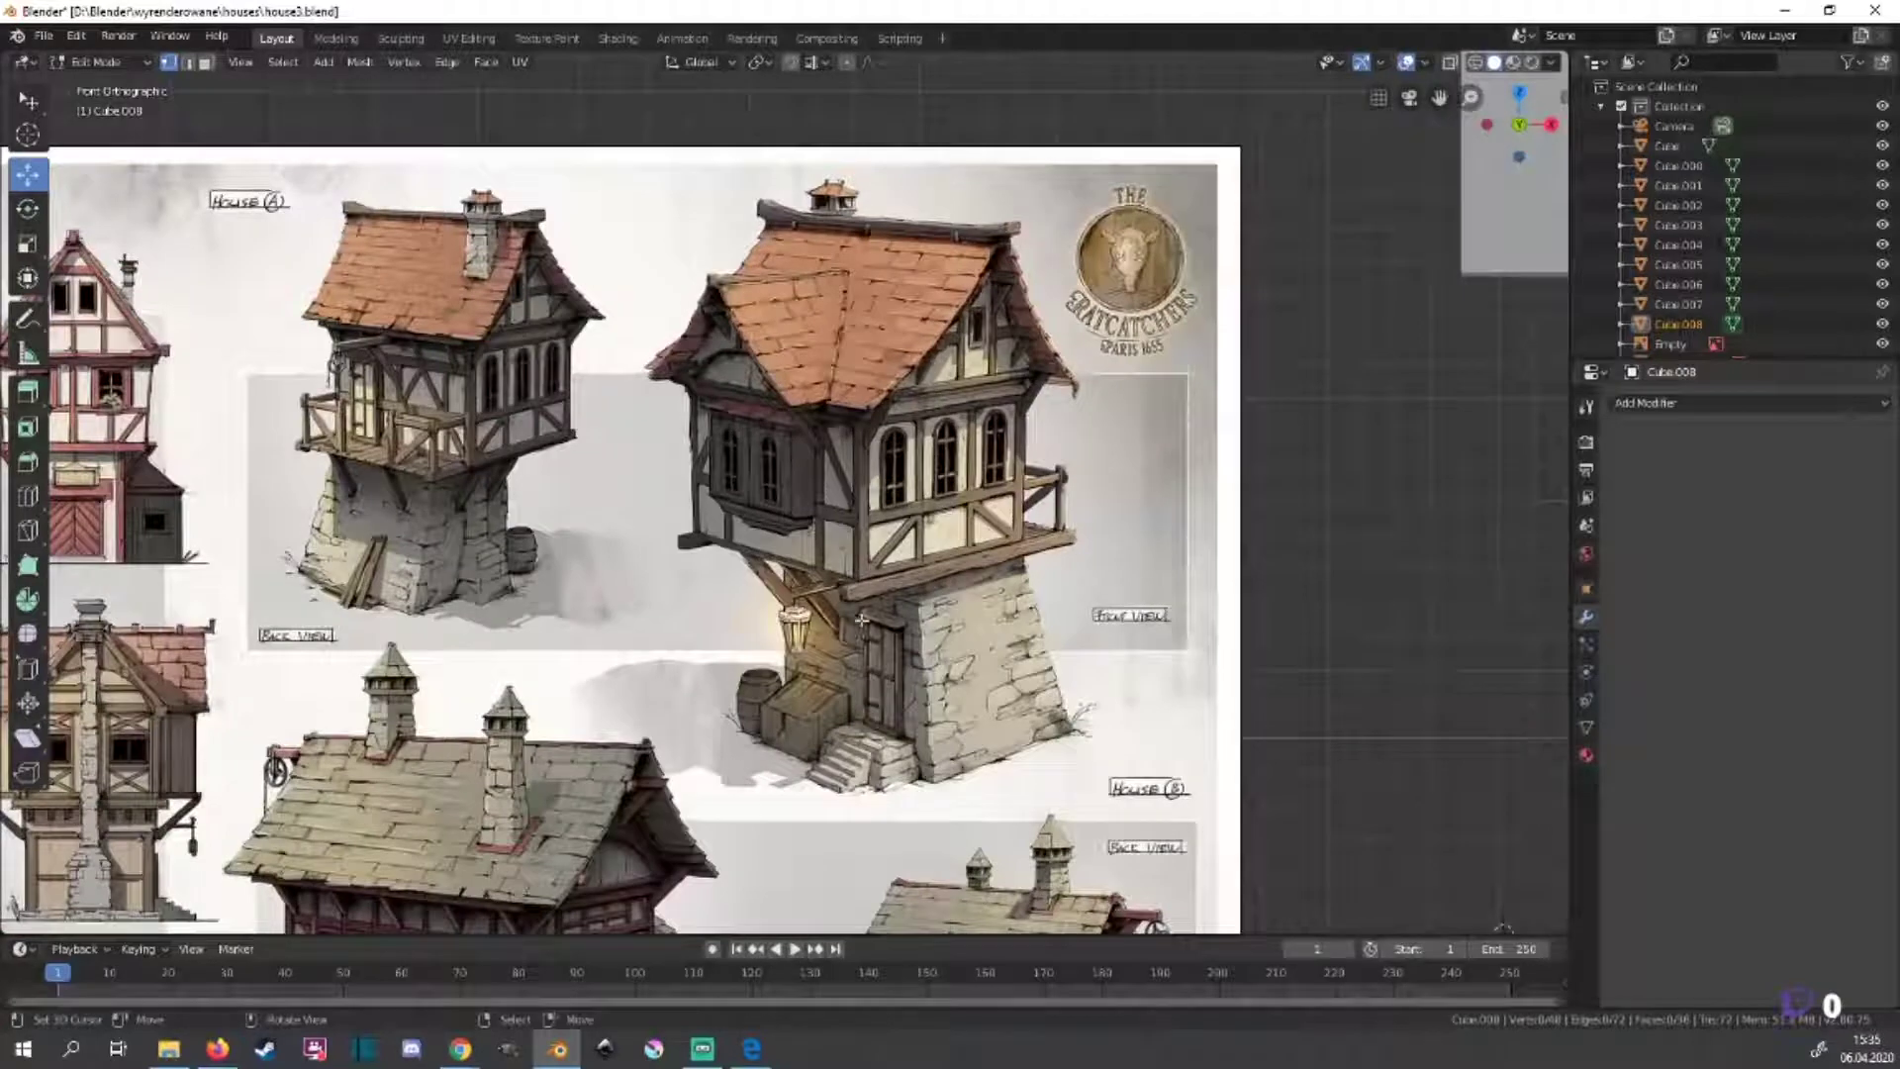
scroll(862, 619, "down", 1)
scroll(896, 592, "down", 2)
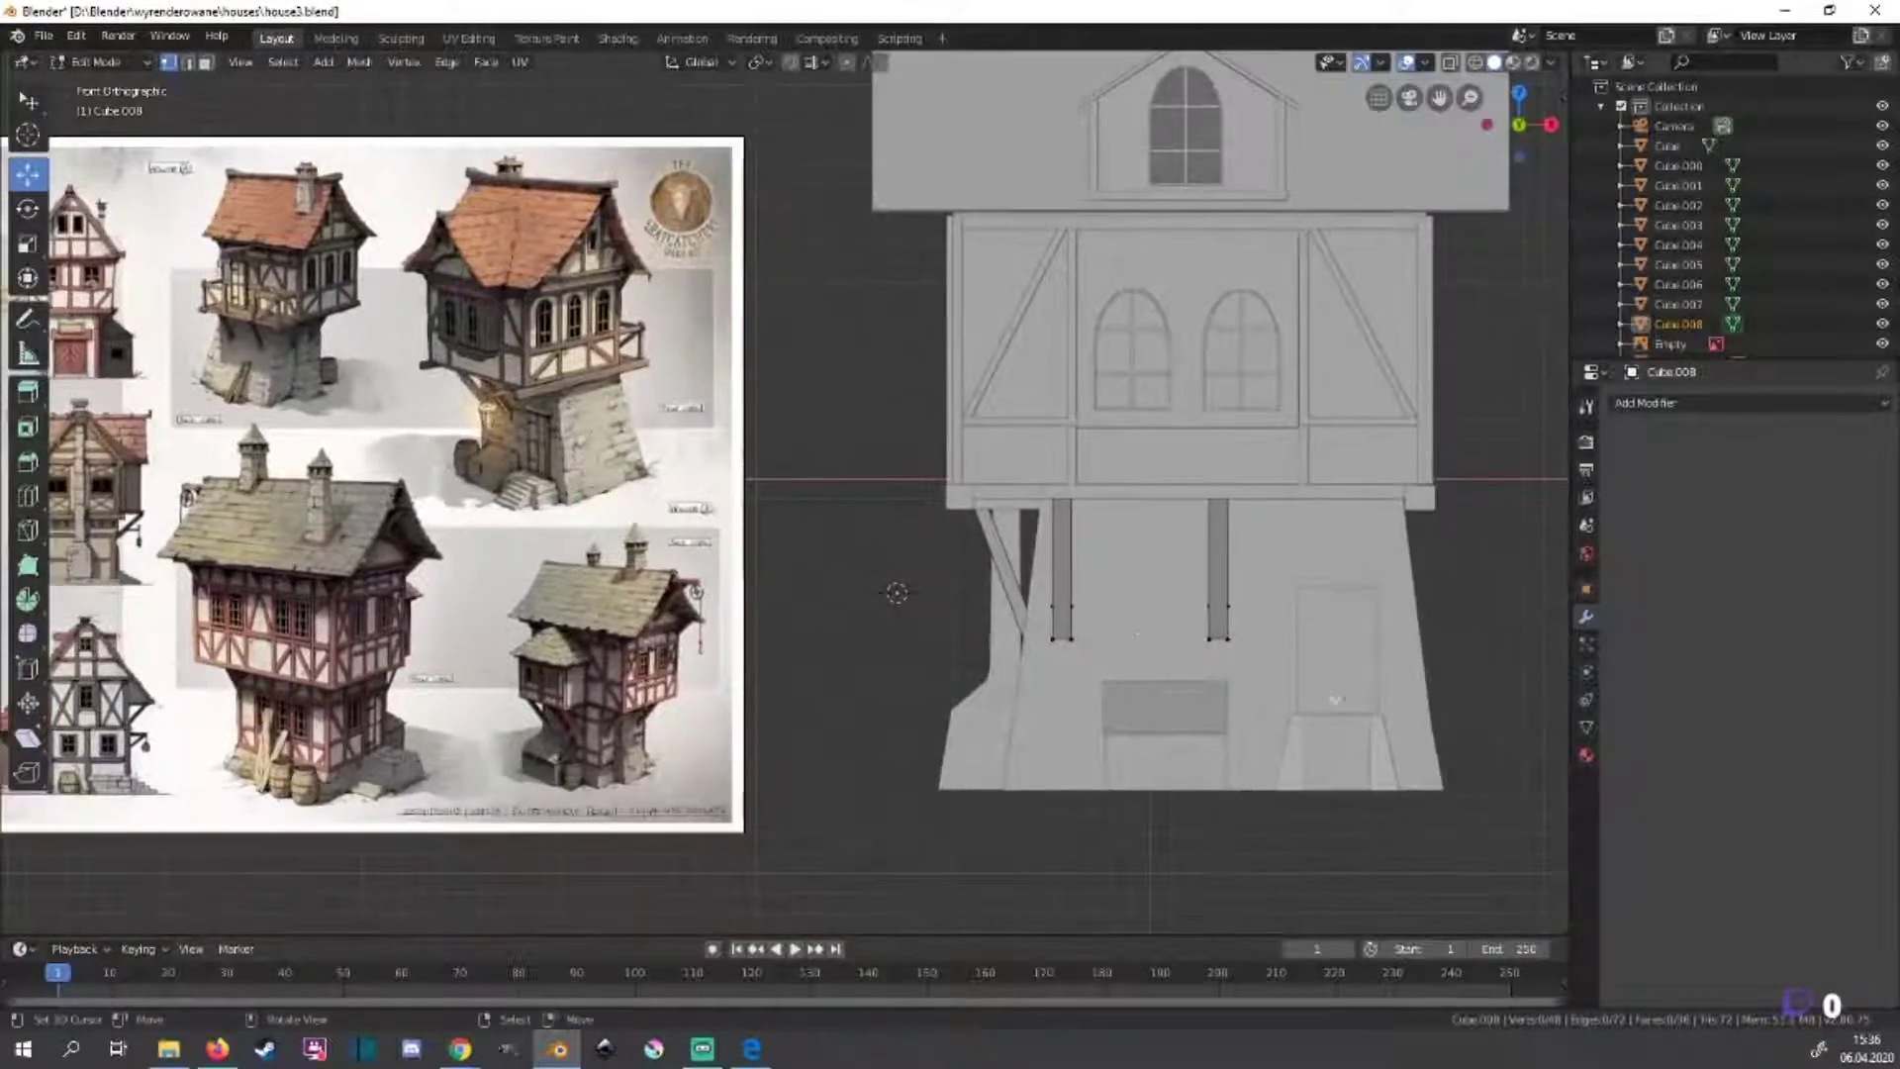
Orbit to an angled view of the dormer and select a whole slanted strut under the floor.
middle_click_drag(1376, 735, 1281, 543)
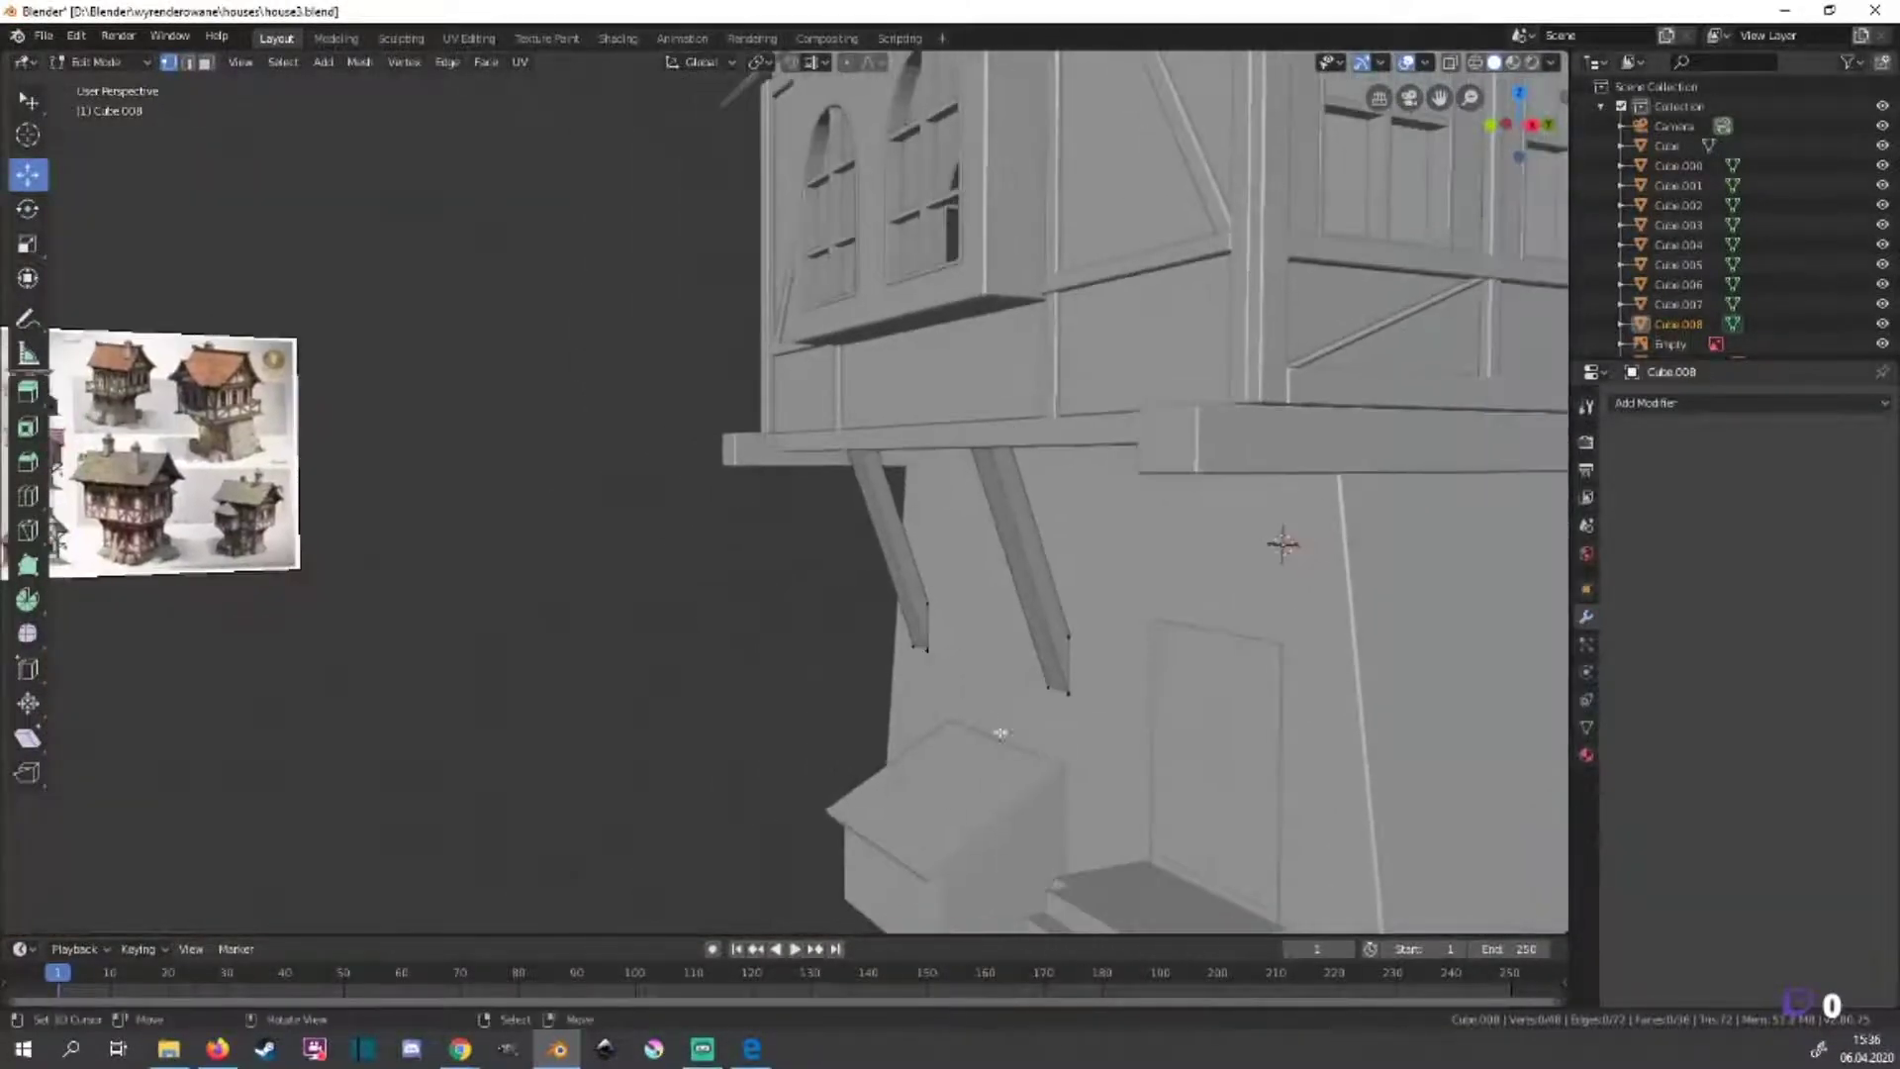
key("KP_1")
scroll(945, 547, "up", 3)
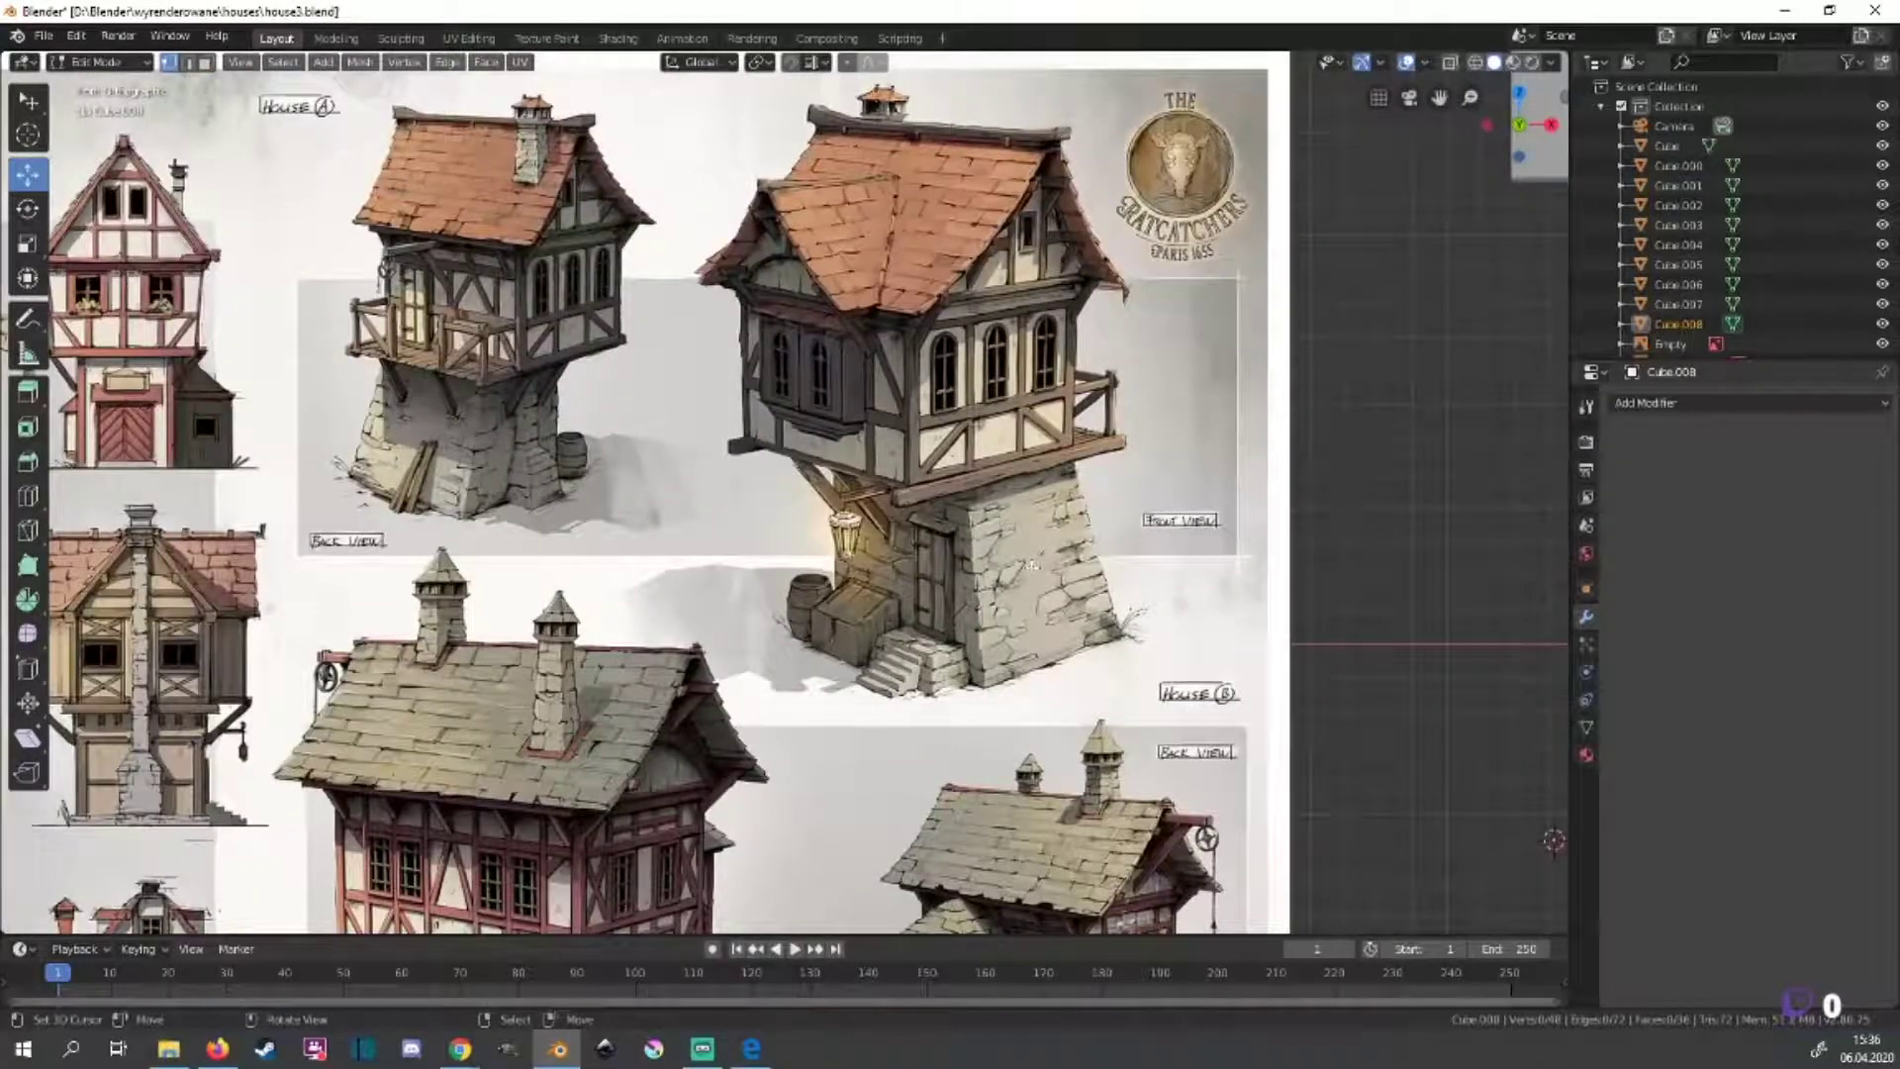
scroll(1029, 566, "down", 1)
scroll(1018, 582, "down", 2)
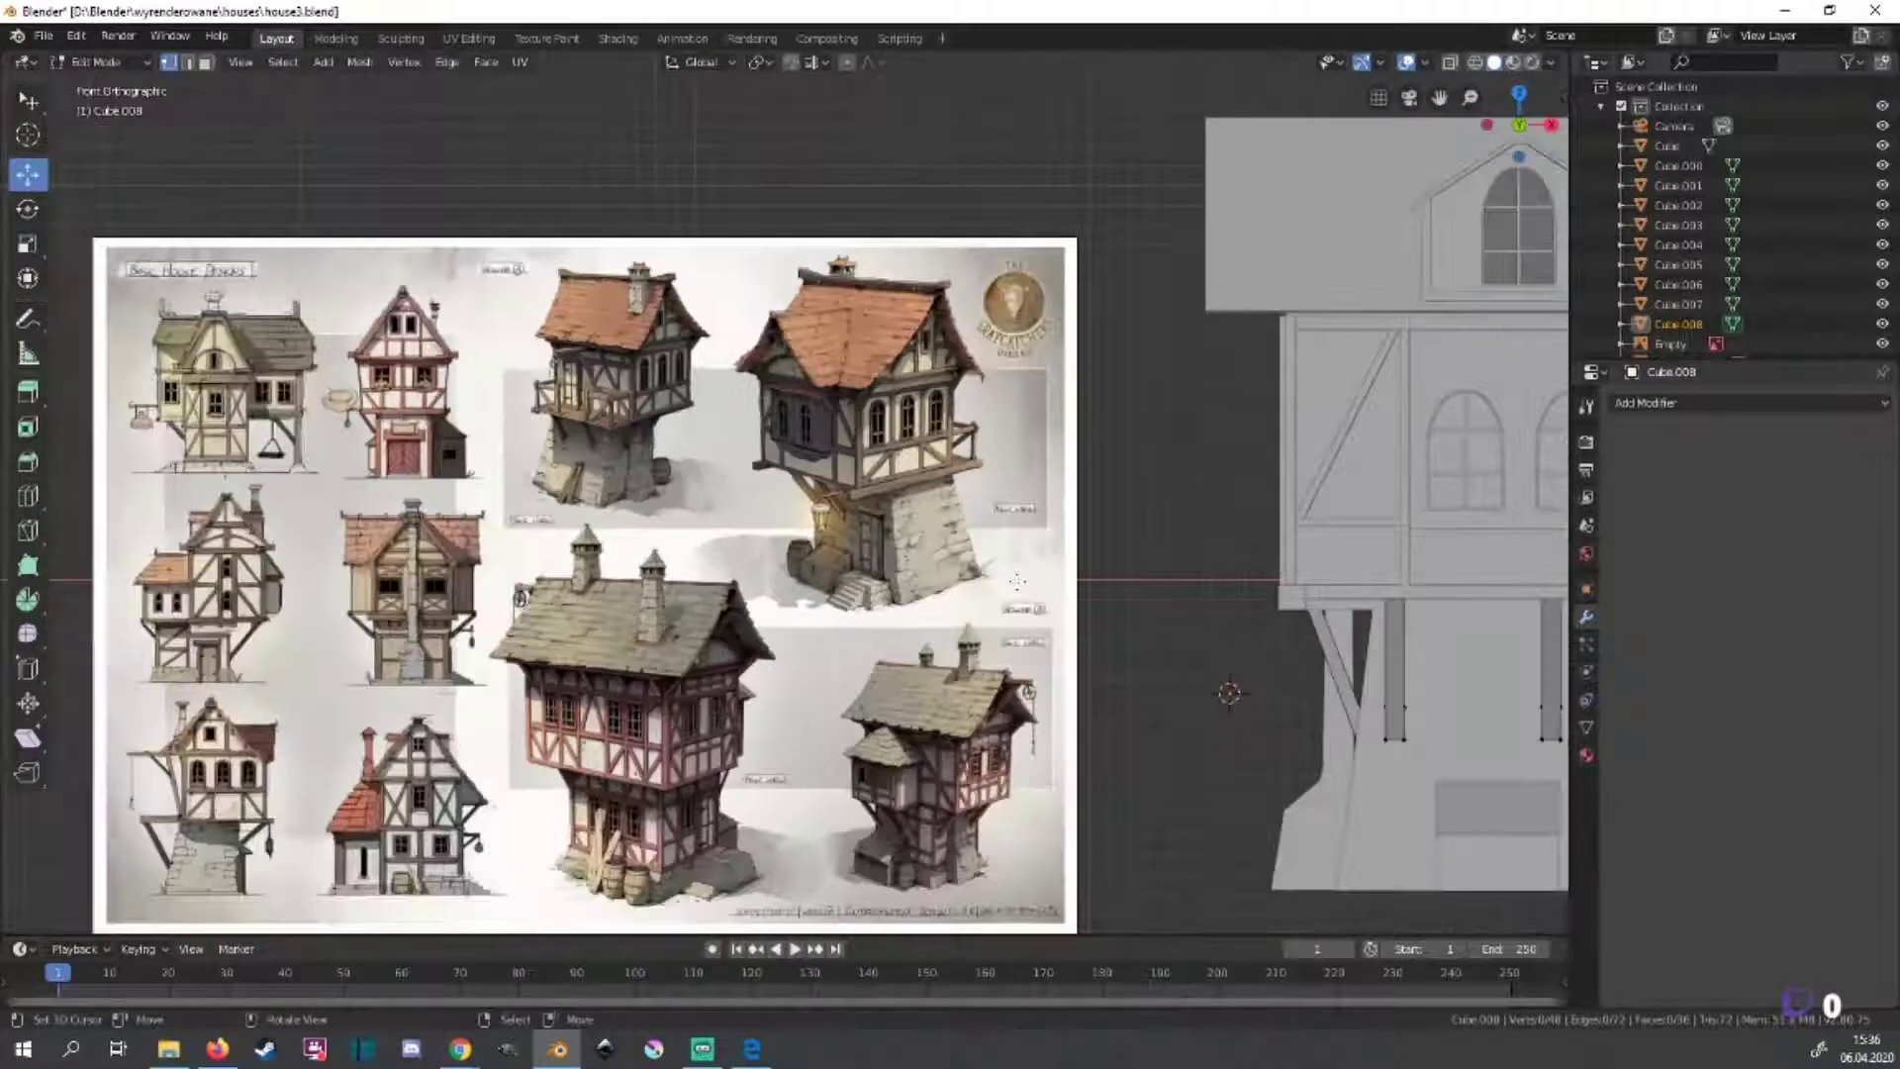
middle_click_drag(1229, 693, 1088, 692)
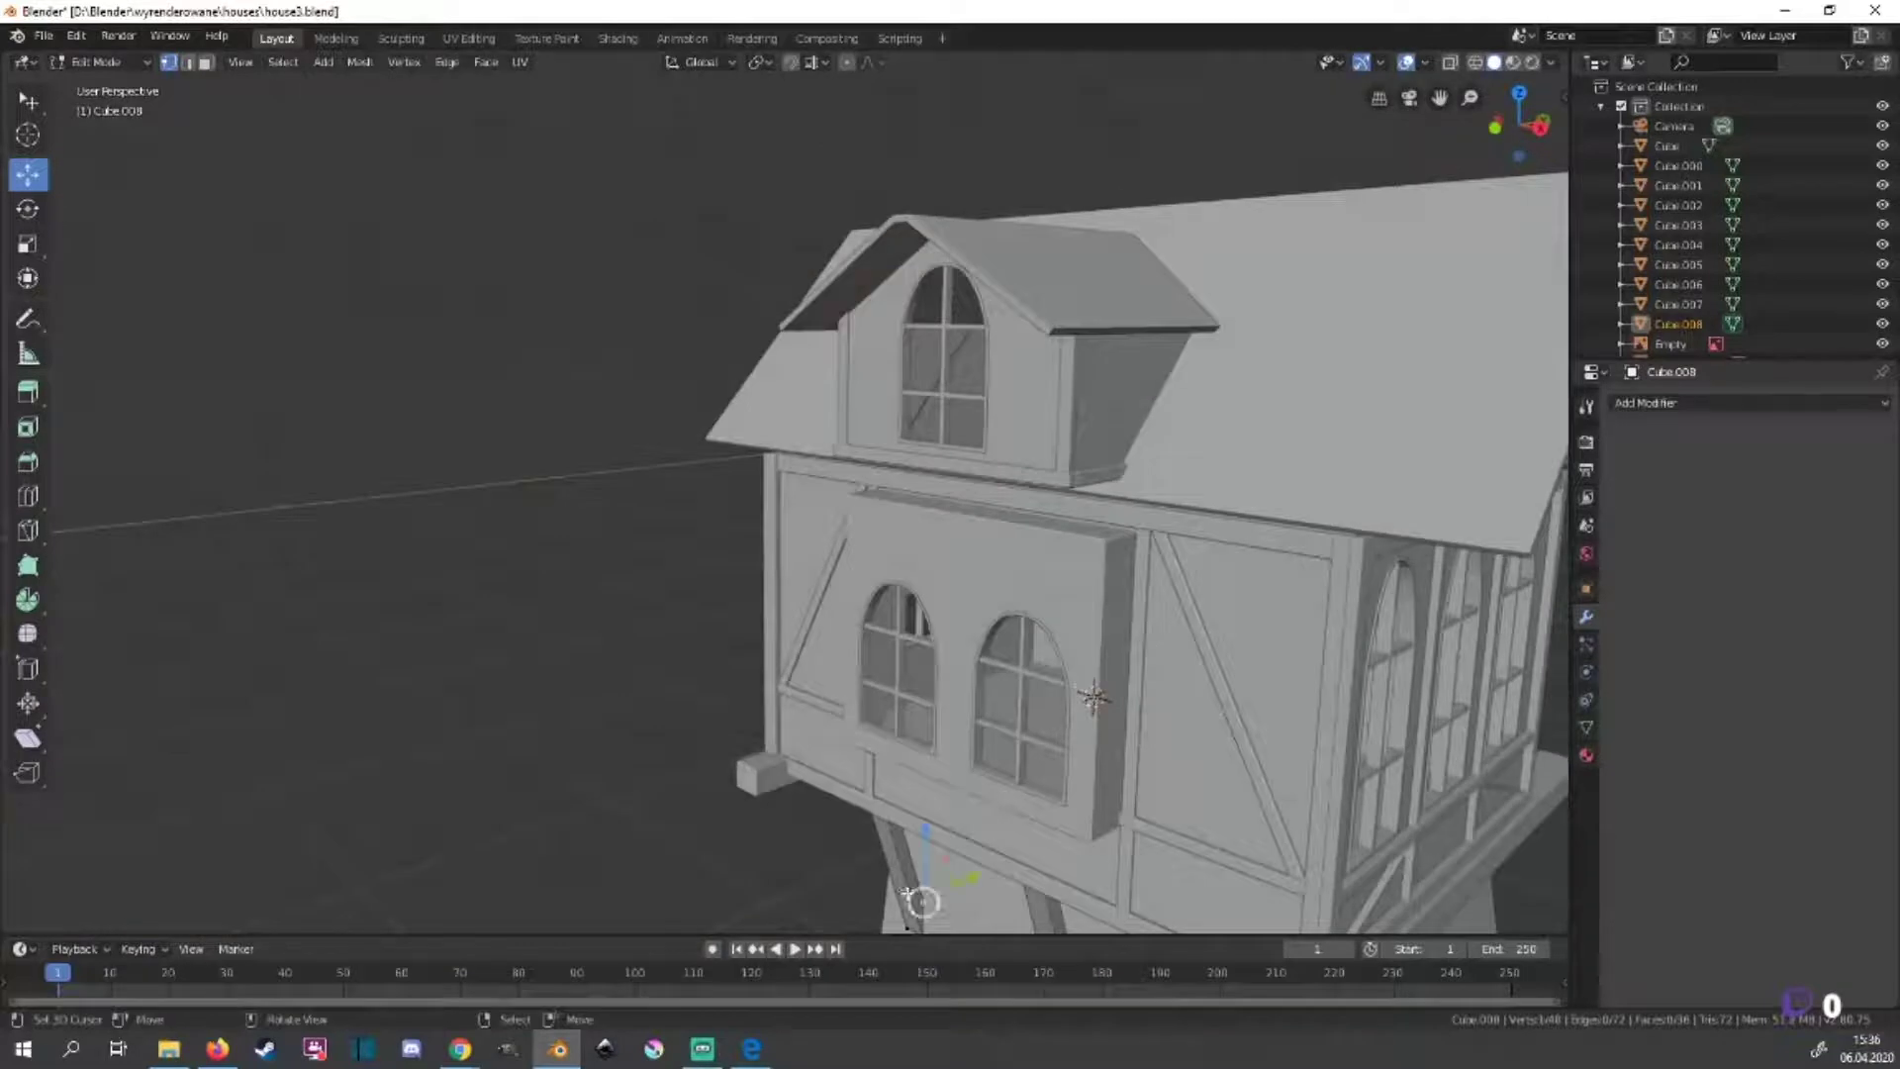
key("ctrl+l")
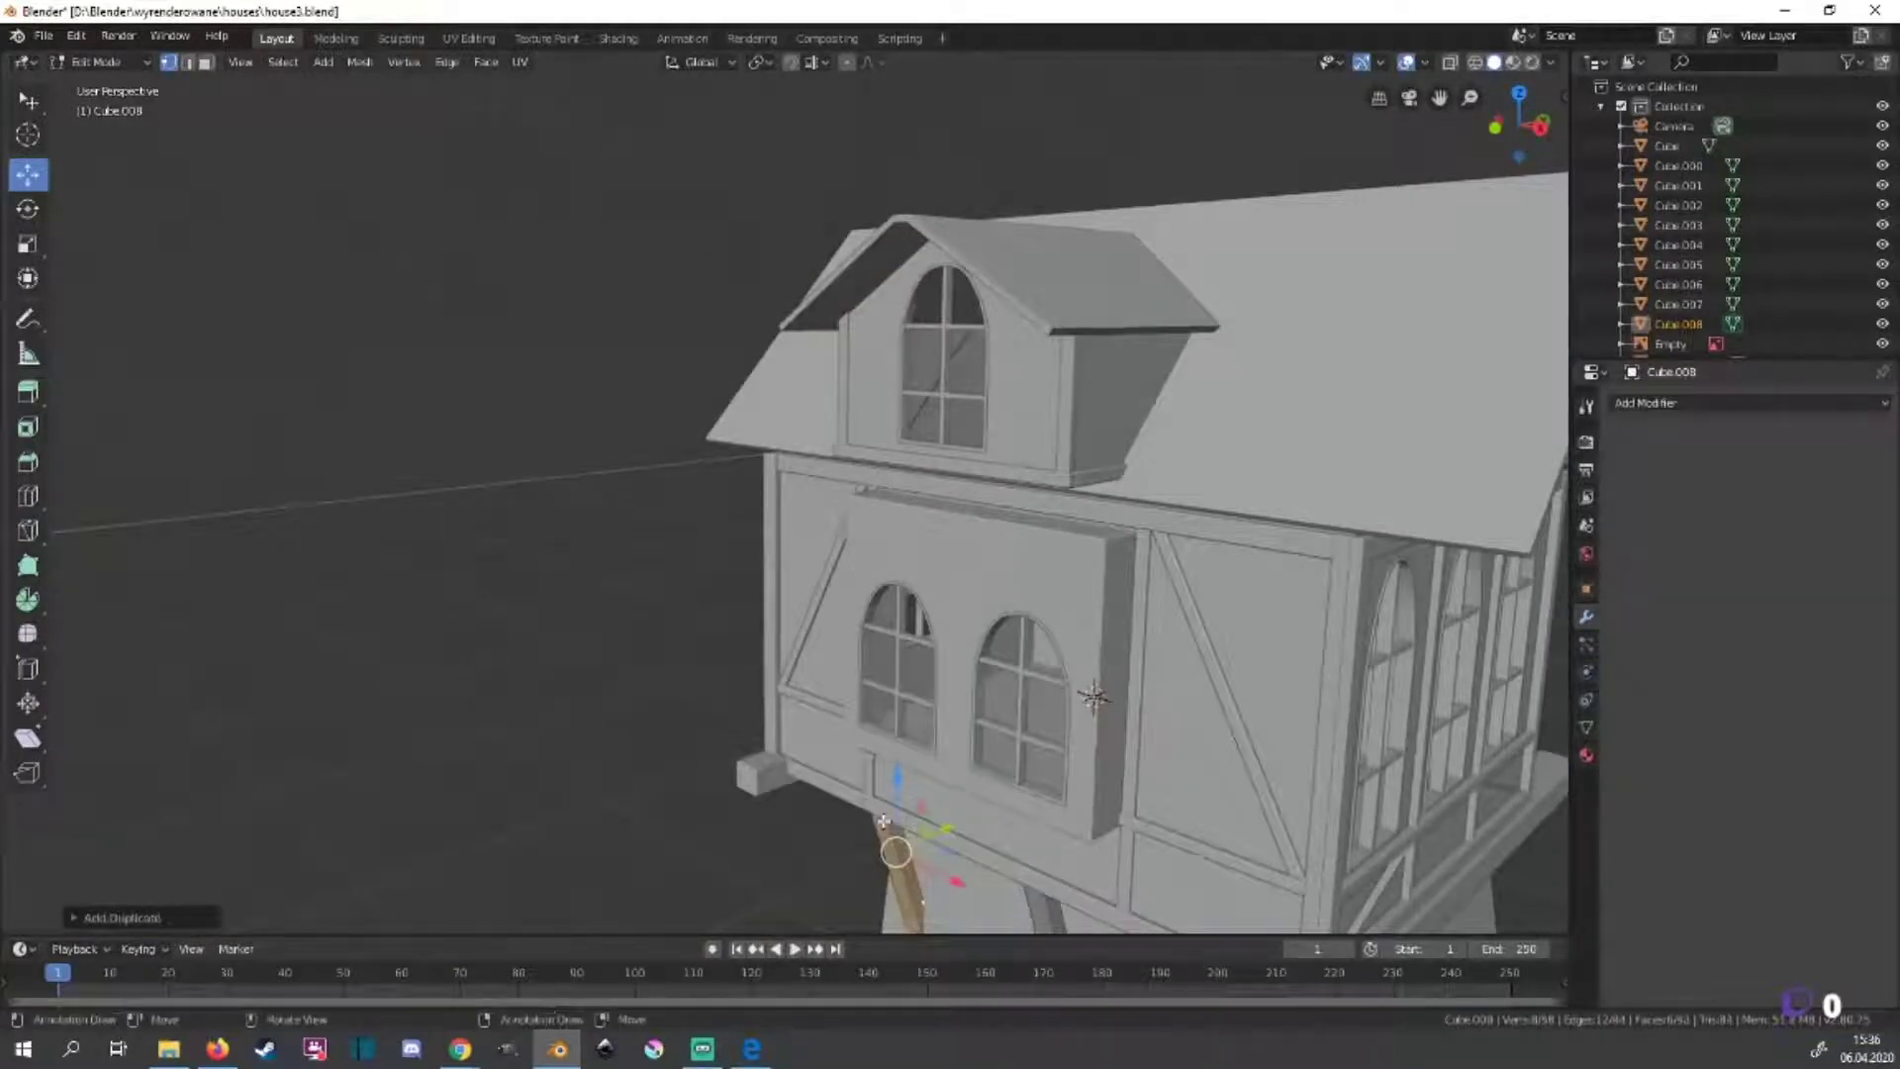
Move the copied strut along Y over beside the dormer window.
key("KP_1")
left_click_drag(987, 865, 1093, 776)
mouse_move(1094, 776)
middle_mouse_down()
mouse_move(820, 711)
mouse_move(1179, 700)
mouse_move(1070, 662)
middle_mouse_up()
scroll(1070, 662, "up", 3)
key("KP_1")
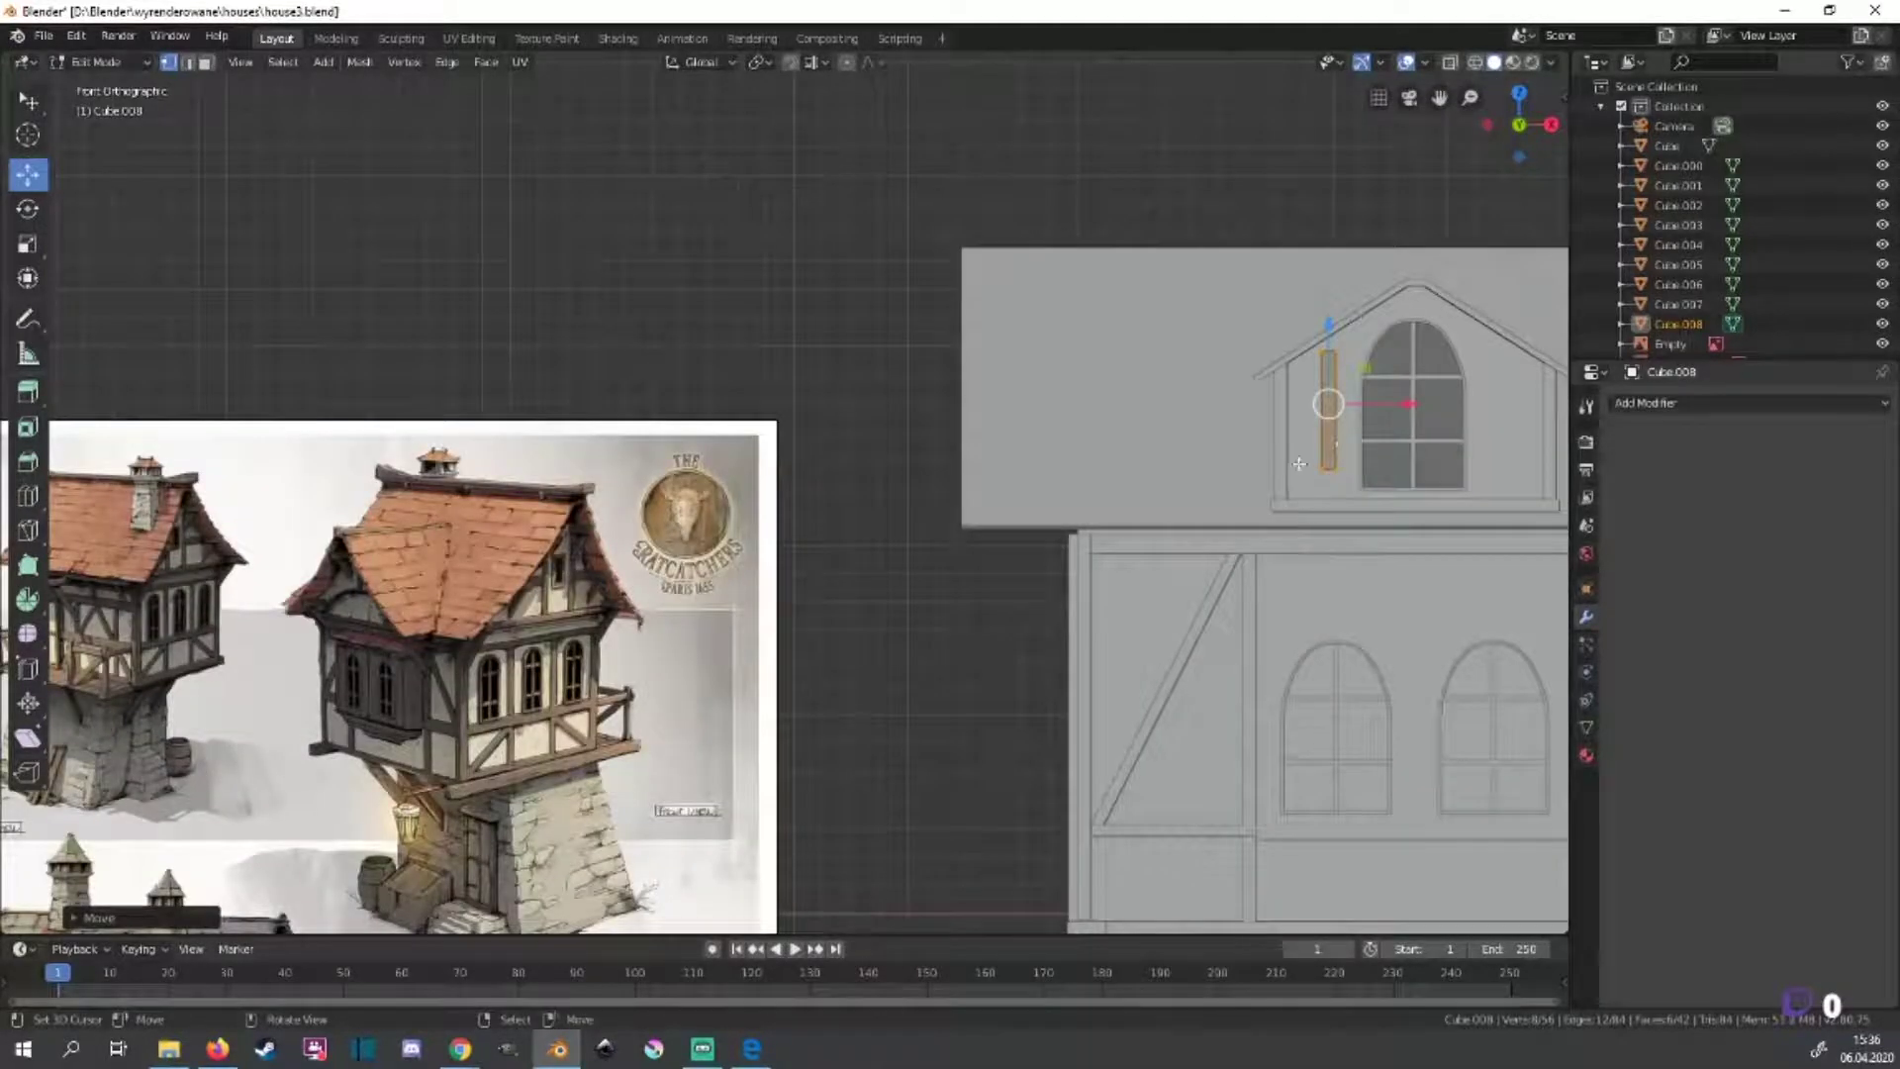
middle_click_drag(1391, 585, 957, 468)
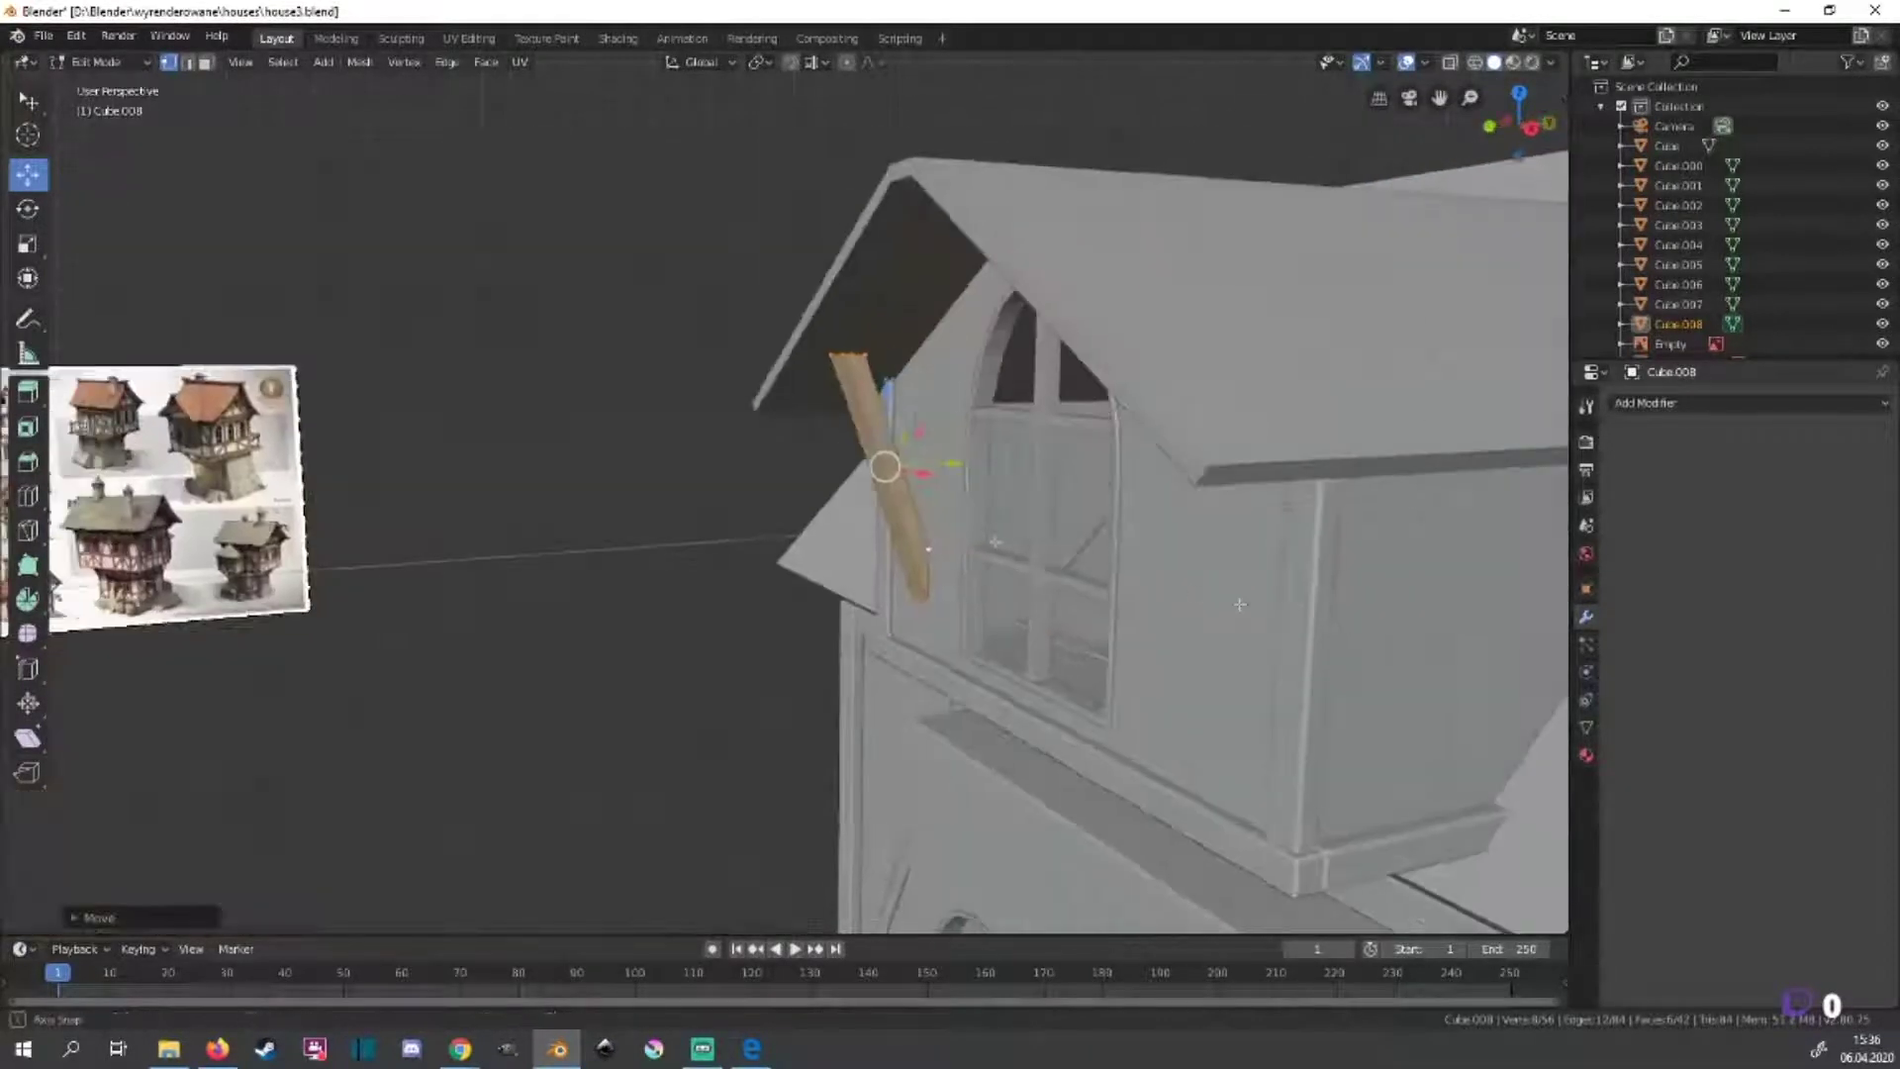
key("g")
key("y")
left_click(969, 477)
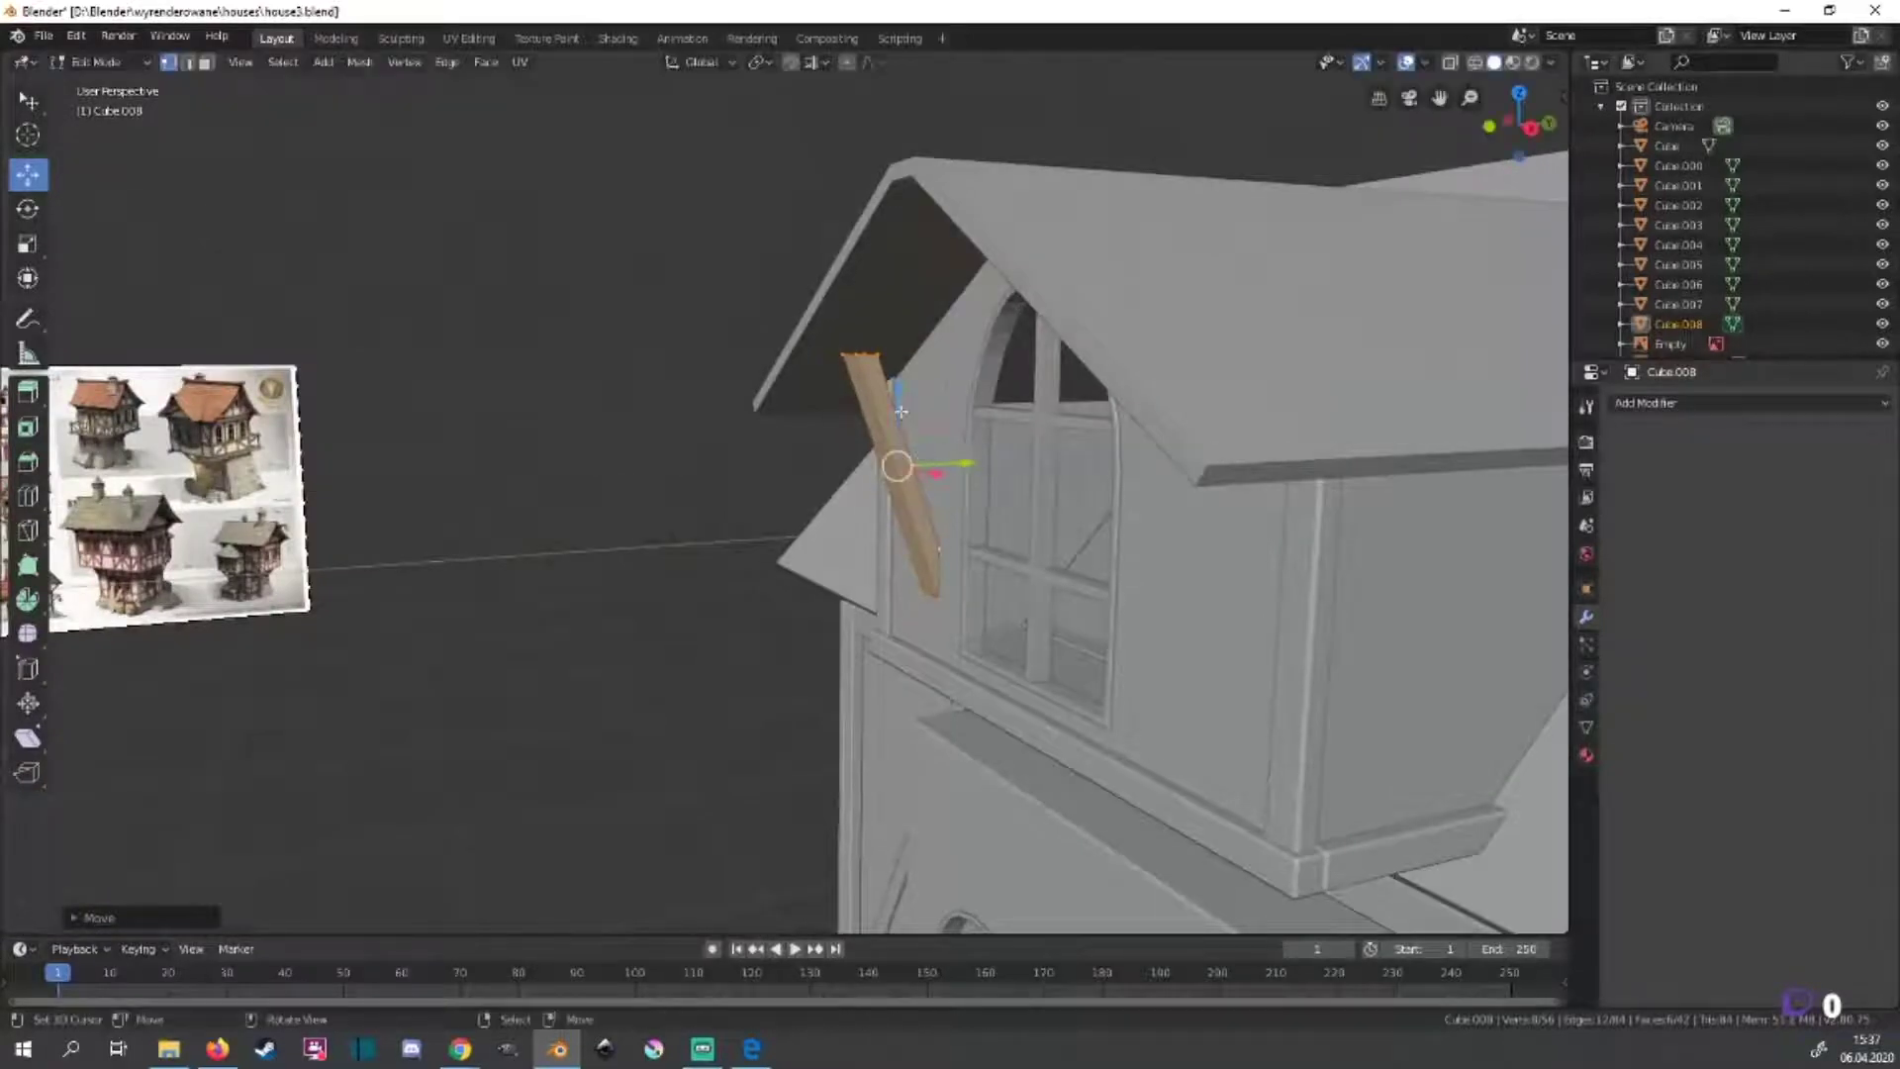
In front view, shift the strut along X and raise it in X-ray toward the dormer roof.
key("KP_1")
scroll(1129, 514, "up", 2)
key("g")
key("x")
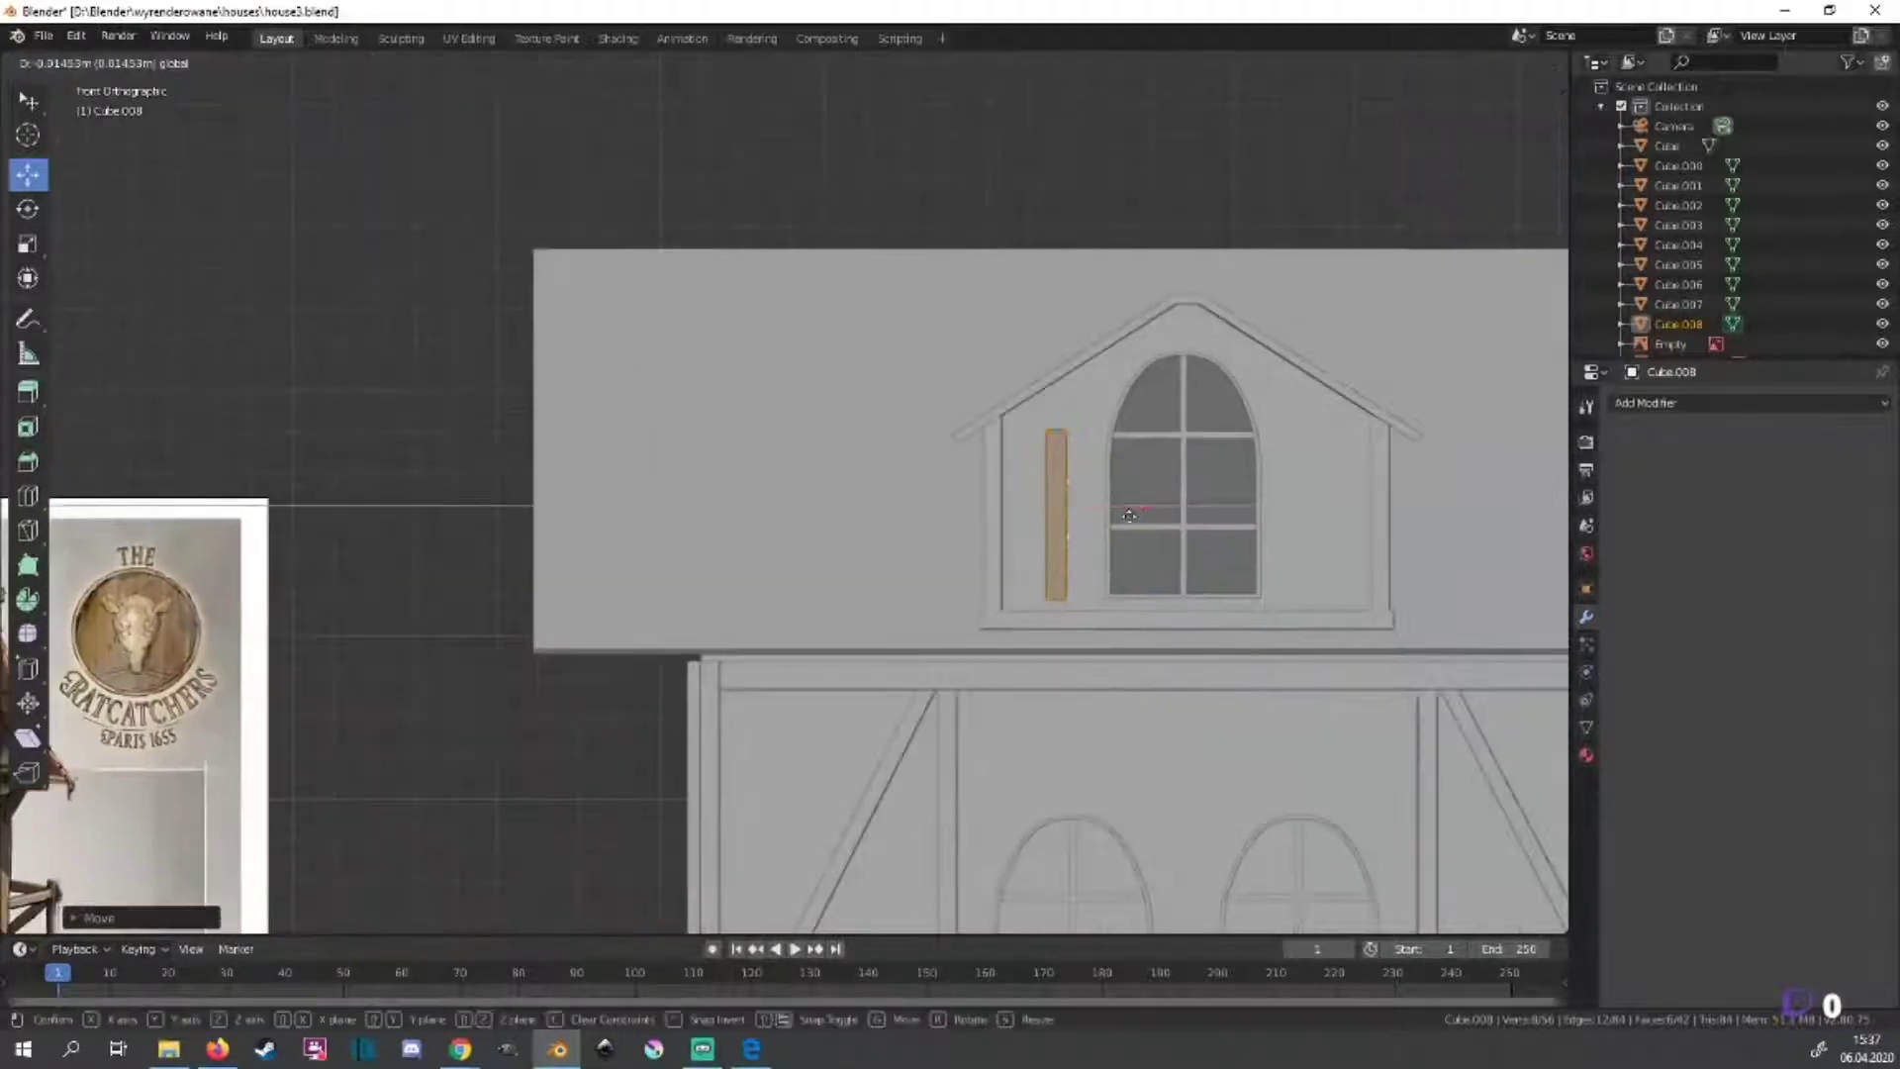
left_click(1129, 515)
key("alt+z")
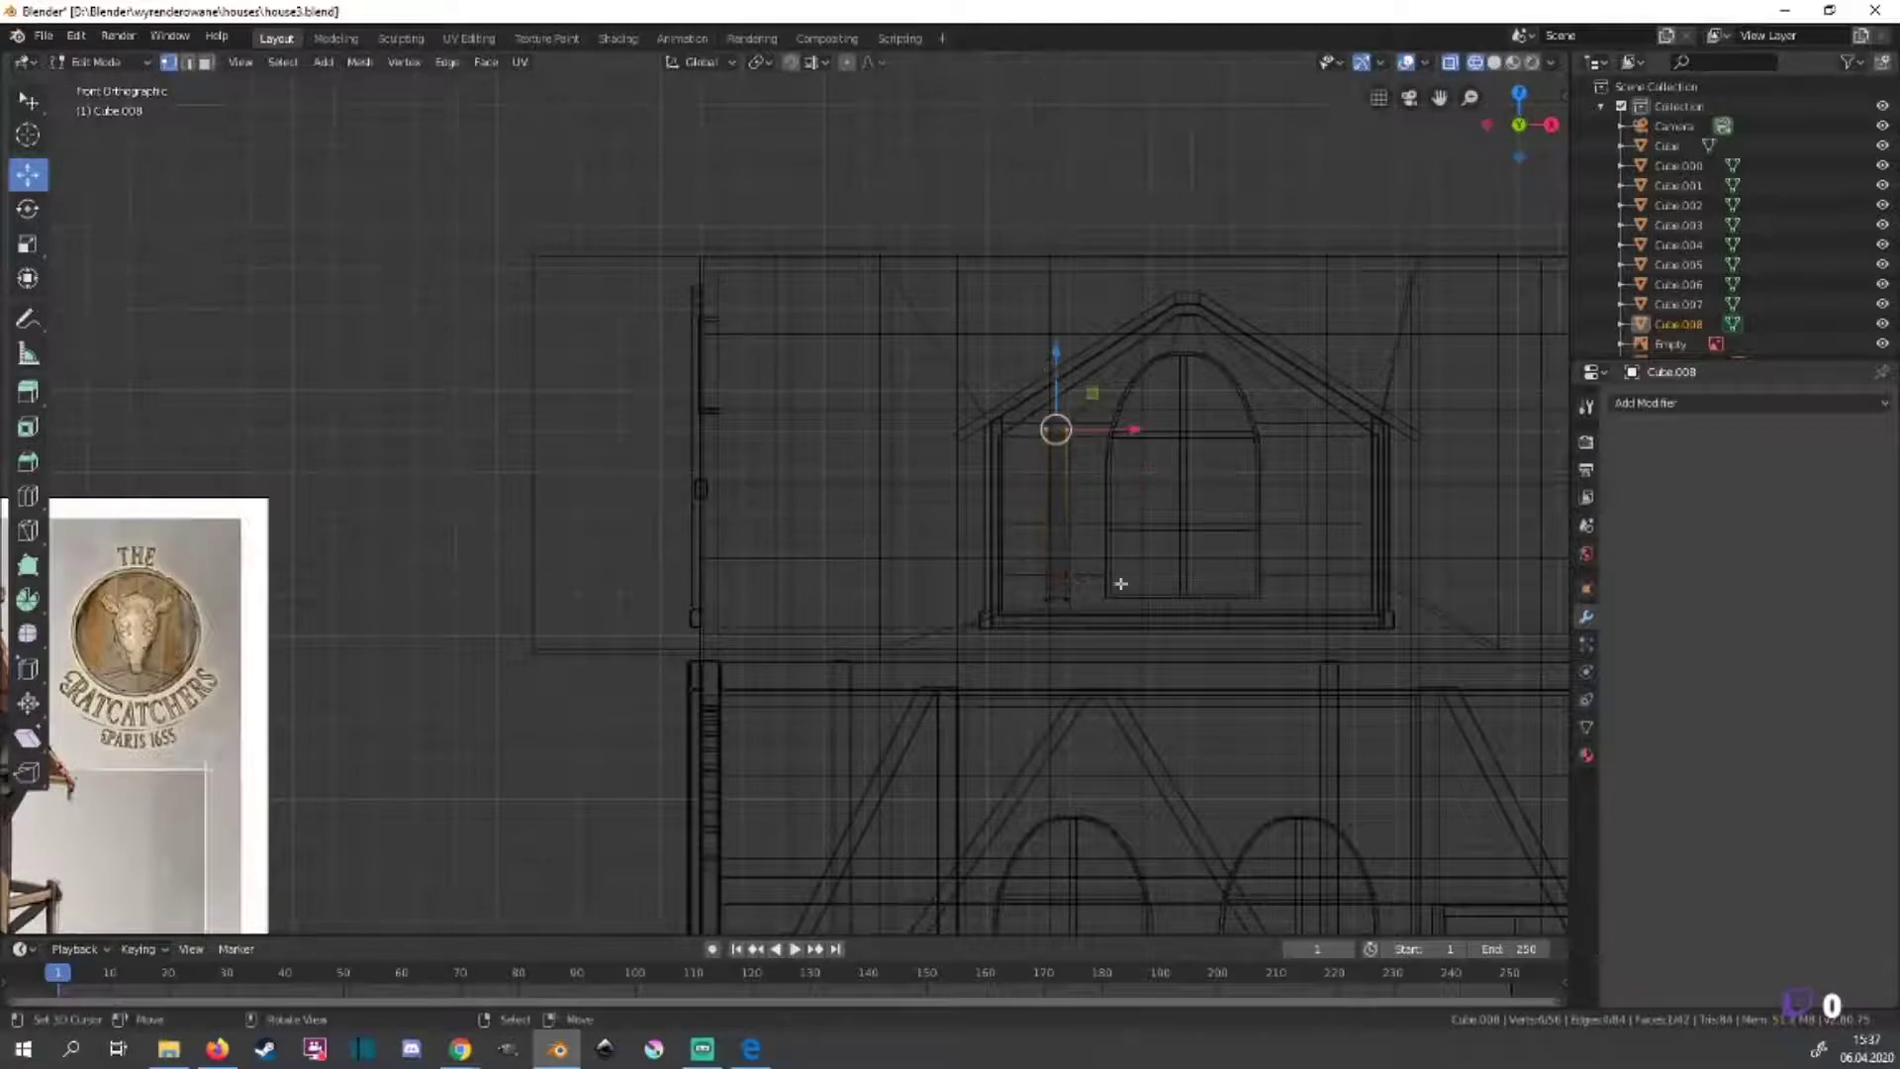
left_click_drag(1055, 369, 1060, 348)
left_click(1067, 329)
key("alt+z")
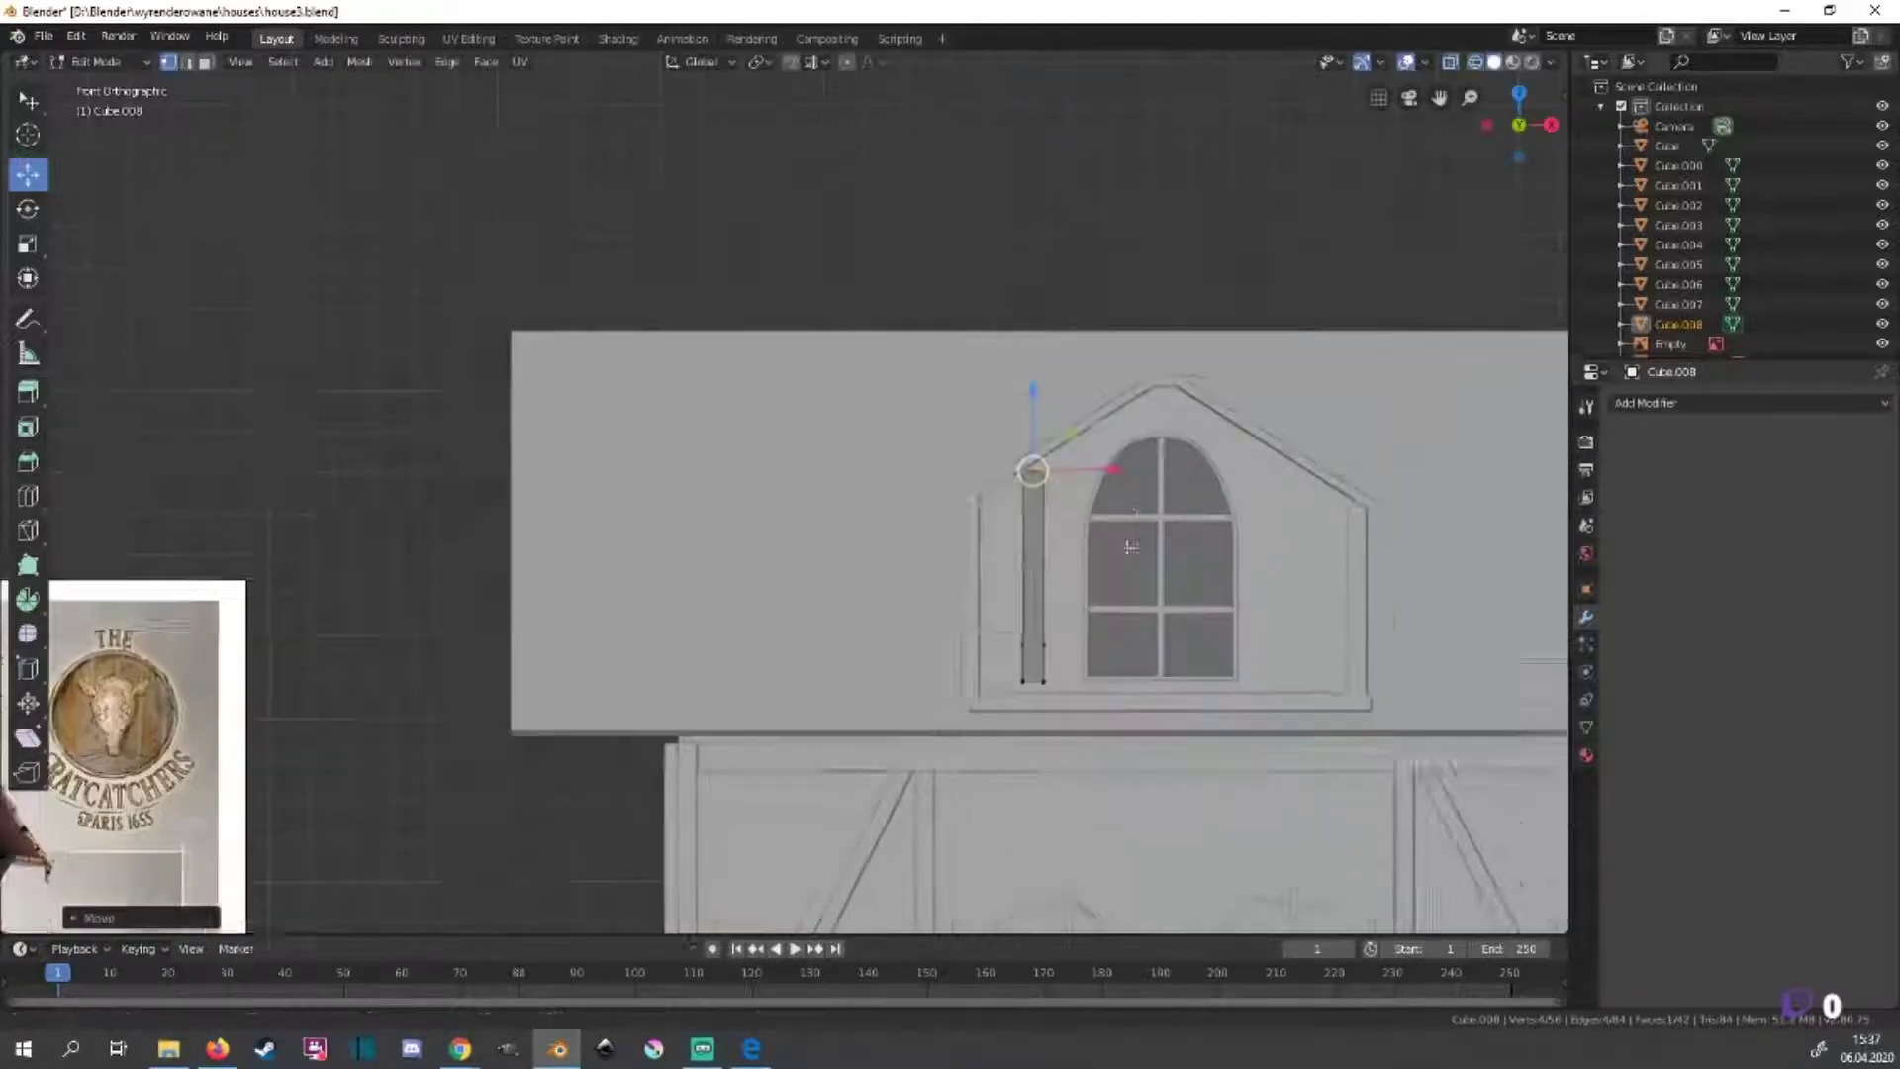
Check the strut's top against the dormer roof in wireframe and from above.
scroll(930, 515, "up", 3)
key("z")
left_click(769, 481)
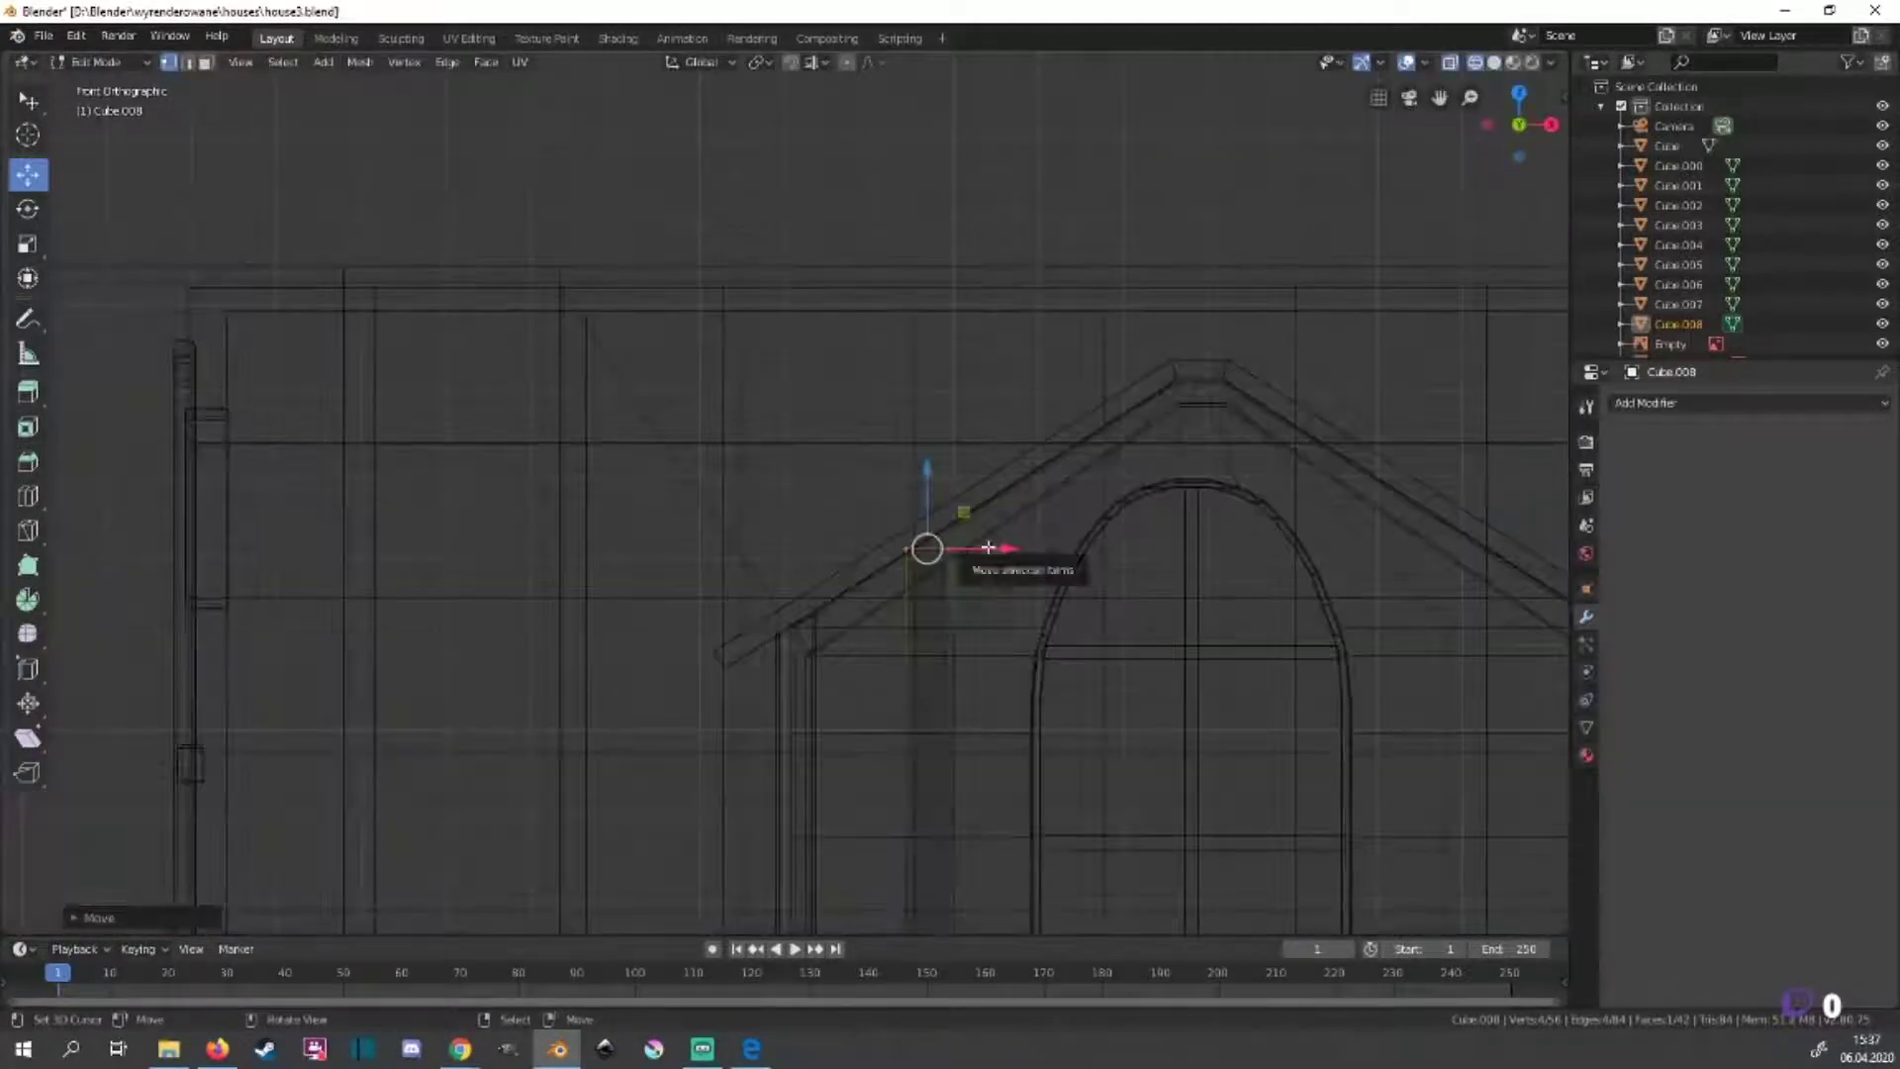
middle_click_drag(1081, 752, 1111, 415, "shift")
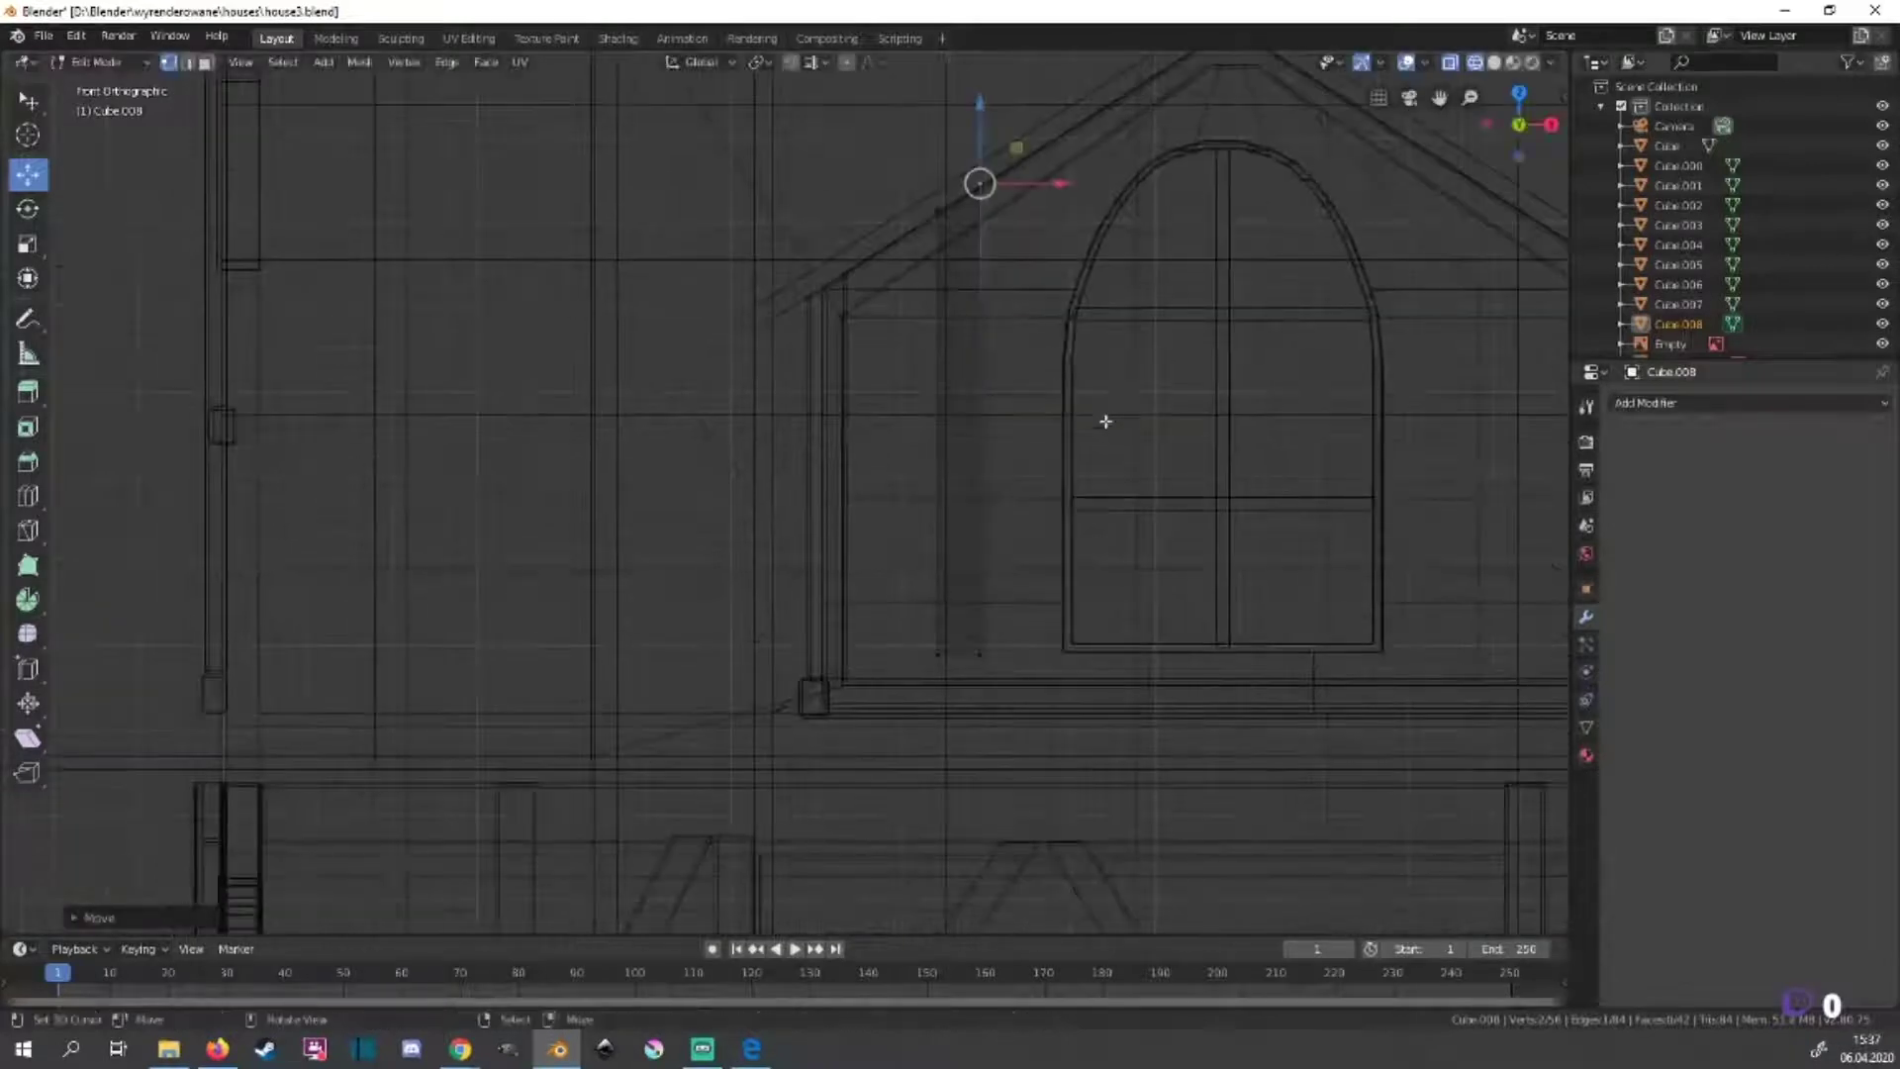
key("shift+z")
mouse_move(1241, 448)
middle_mouse_down()
mouse_move(895, 614)
mouse_move(661, 607)
middle_mouse_up()
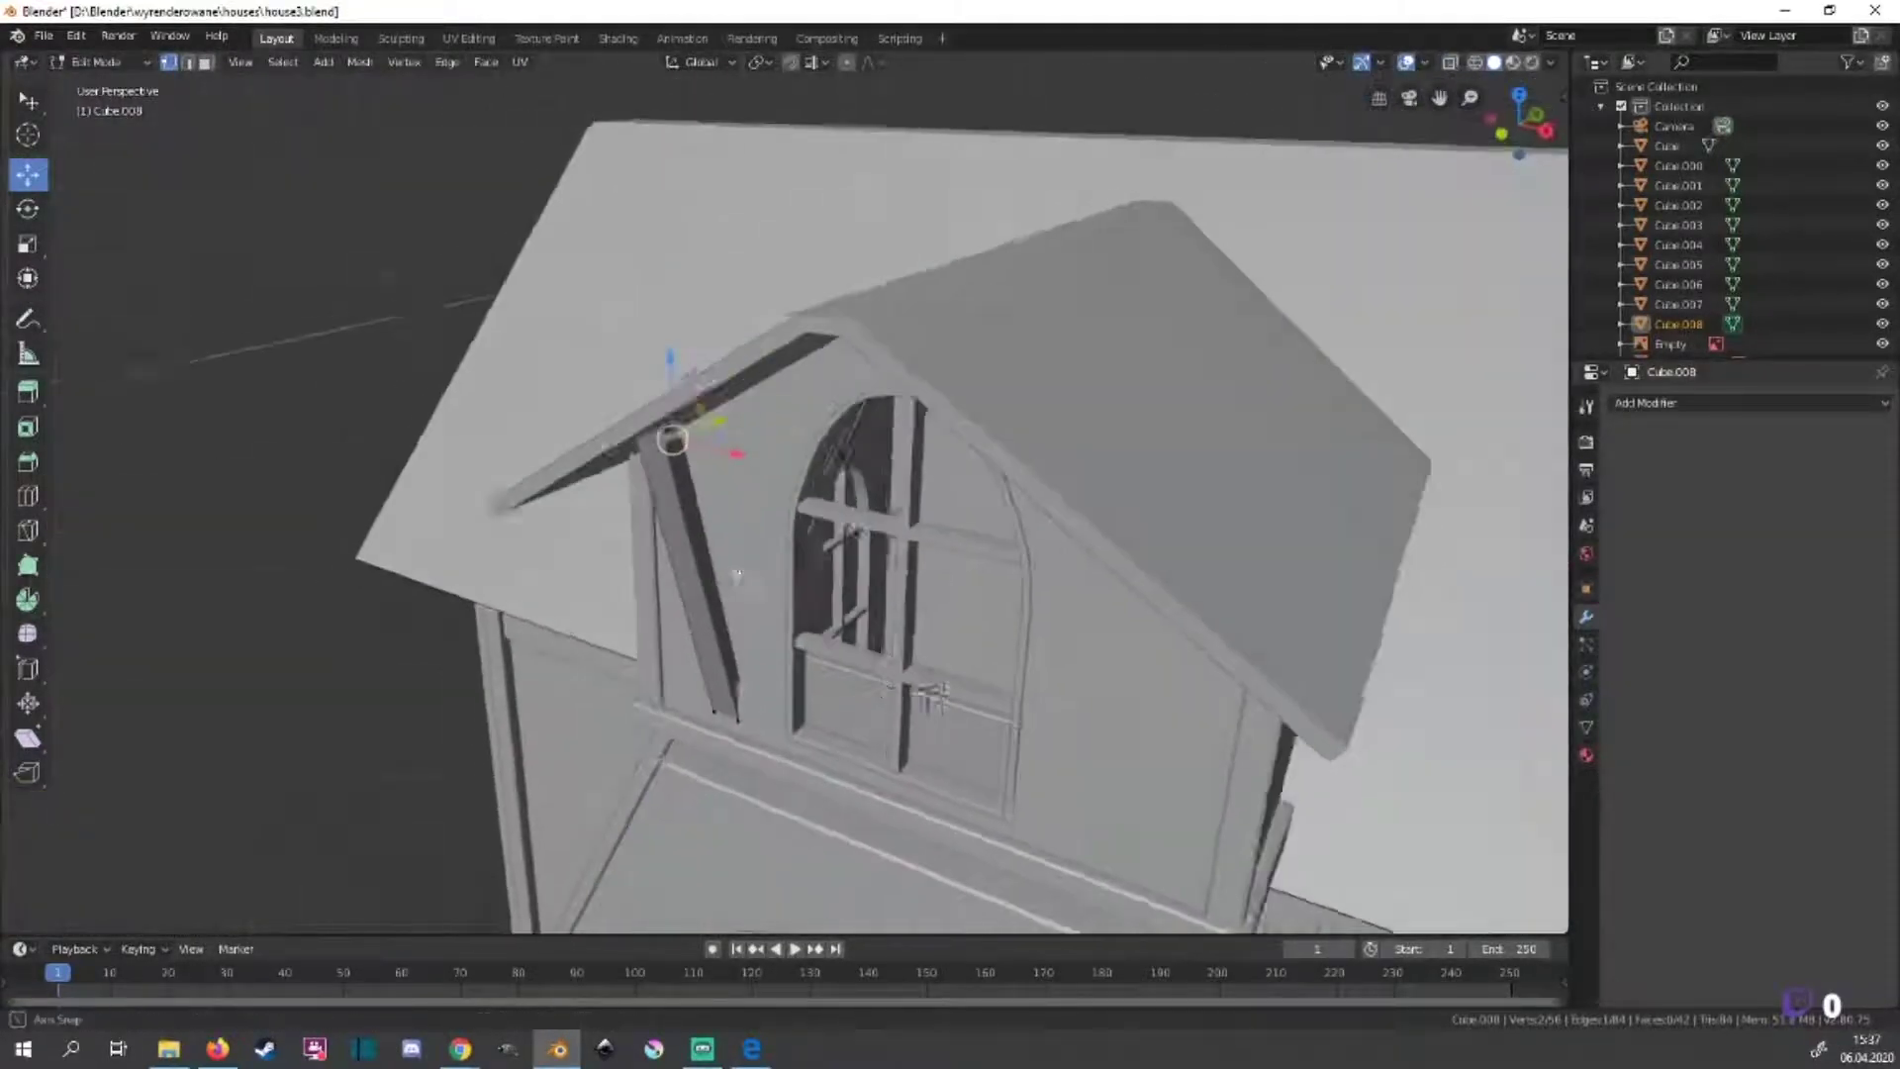
key("KP_3")
In front view, raise the strut's top point vertically toward the dormer roof.
key("shift+z")
scroll(877, 531, "up", 3)
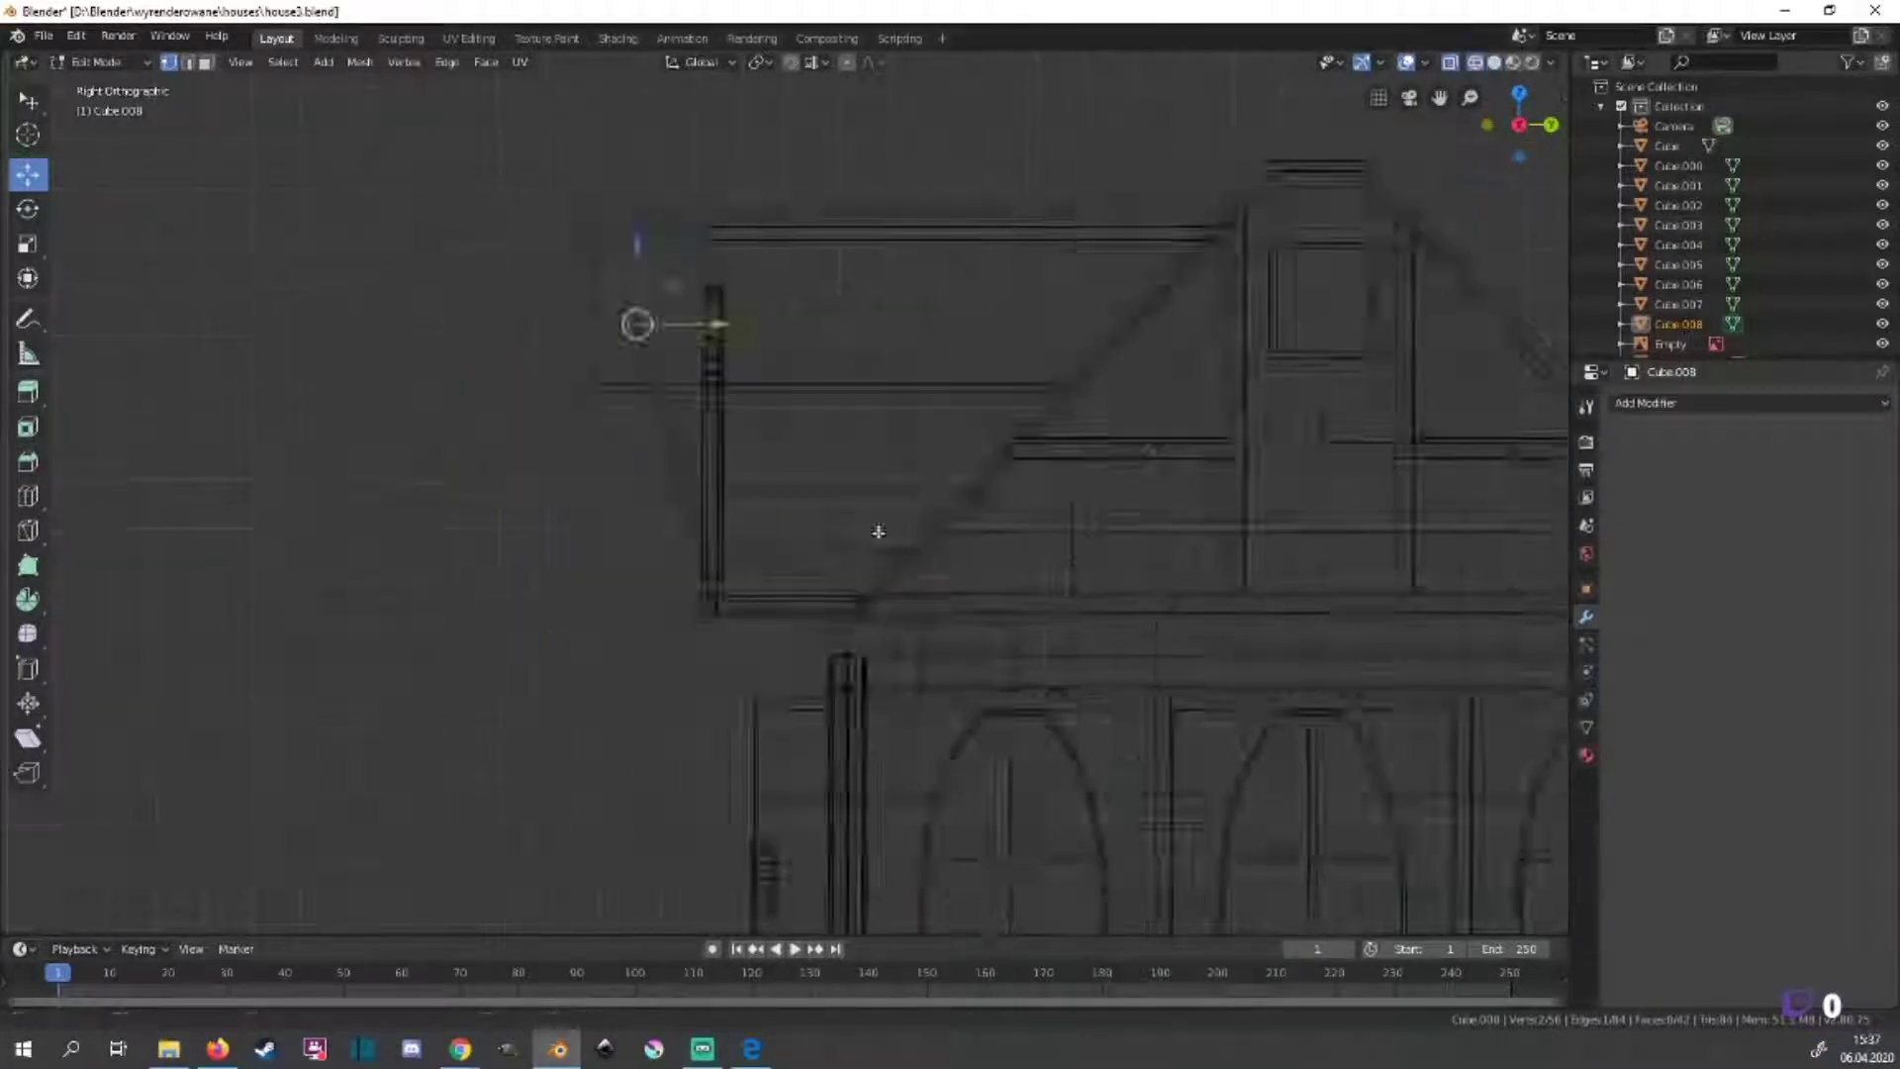
scroll(1056, 504, "up", 5)
scroll(1075, 603, "up", 2)
mouse_move(1079, 659)
middle_mouse_down()
mouse_move(1278, 673)
mouse_move(1361, 657)
middle_mouse_up()
key("g")
key("z")
left_click(1230, 425)
Back in solid shading, select the entire strut beside the dormer and switch to side view.
key("shift+z")
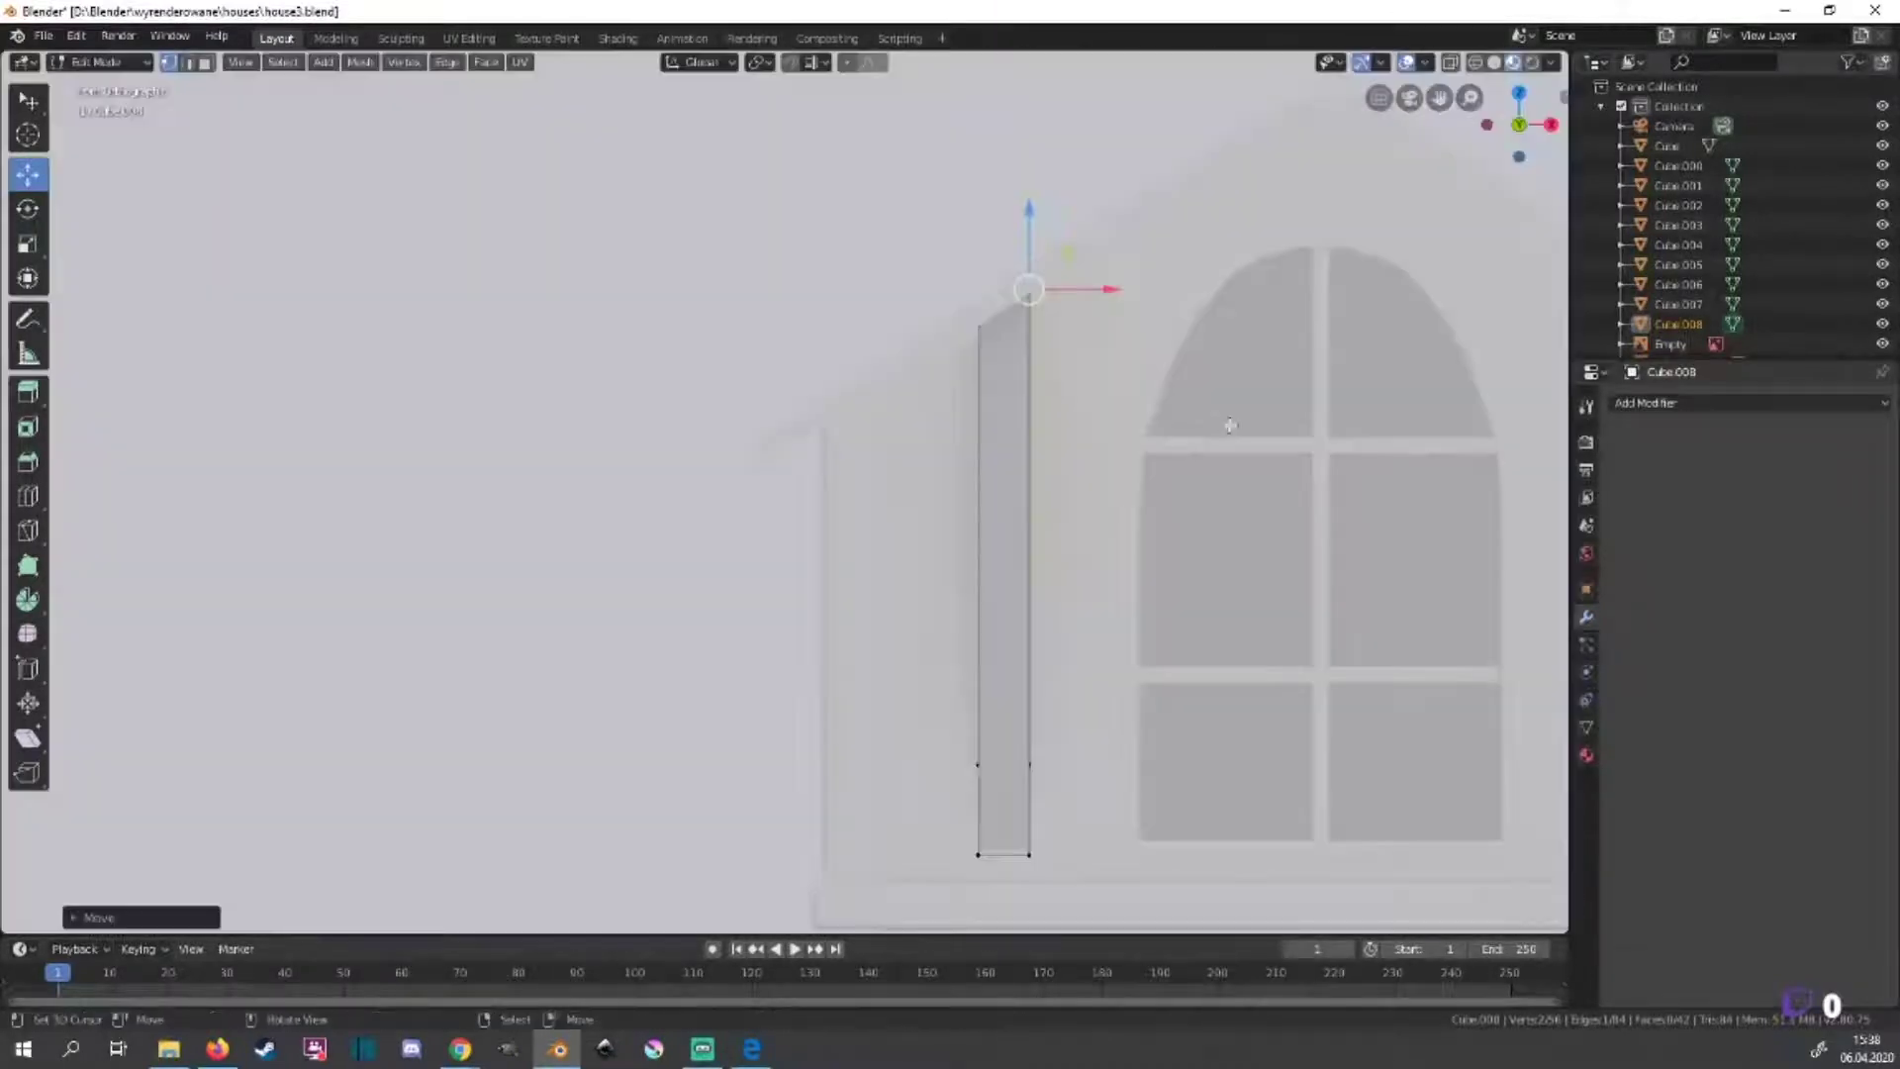
key("z")
left_click(1367, 500)
mouse_move(1209, 517)
middle_mouse_down()
mouse_move(1068, 749)
mouse_move(670, 836)
middle_mouse_up()
key("ctrl+l")
key("shift+z")
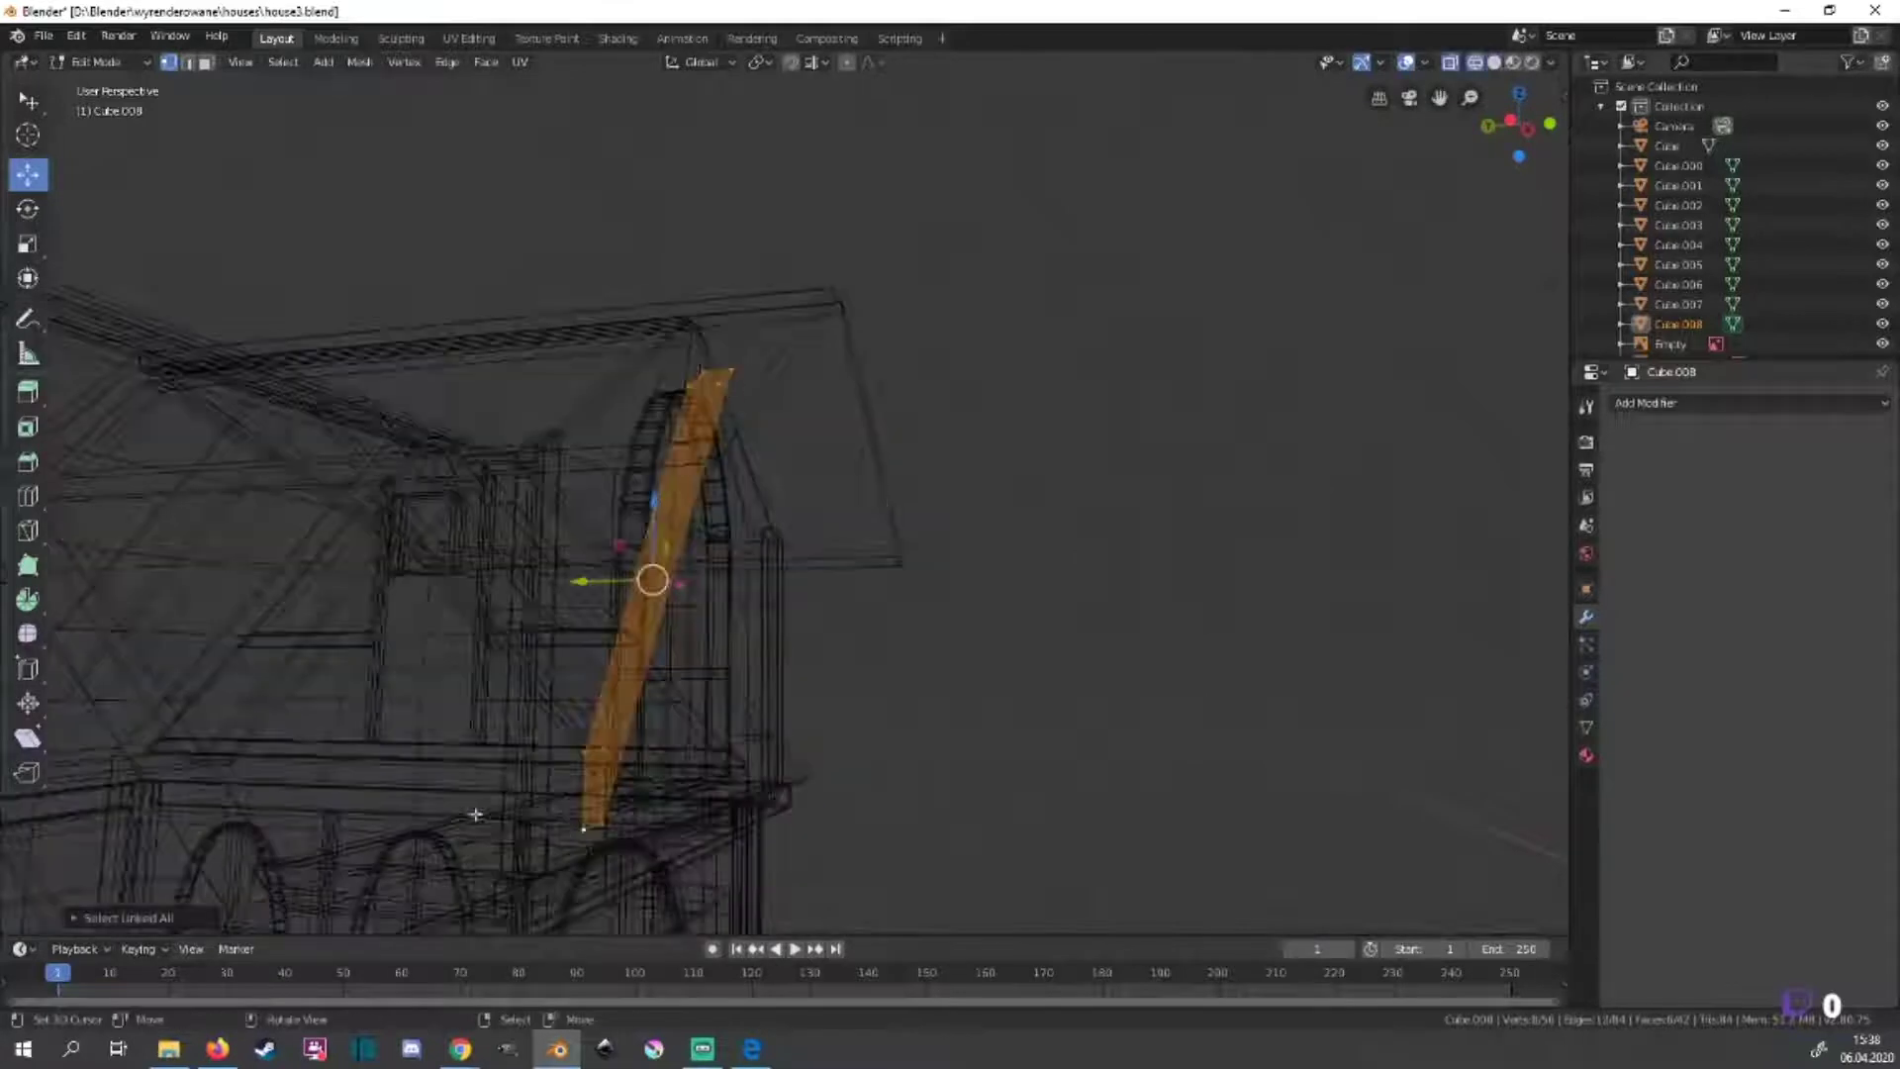
key("KP_1")
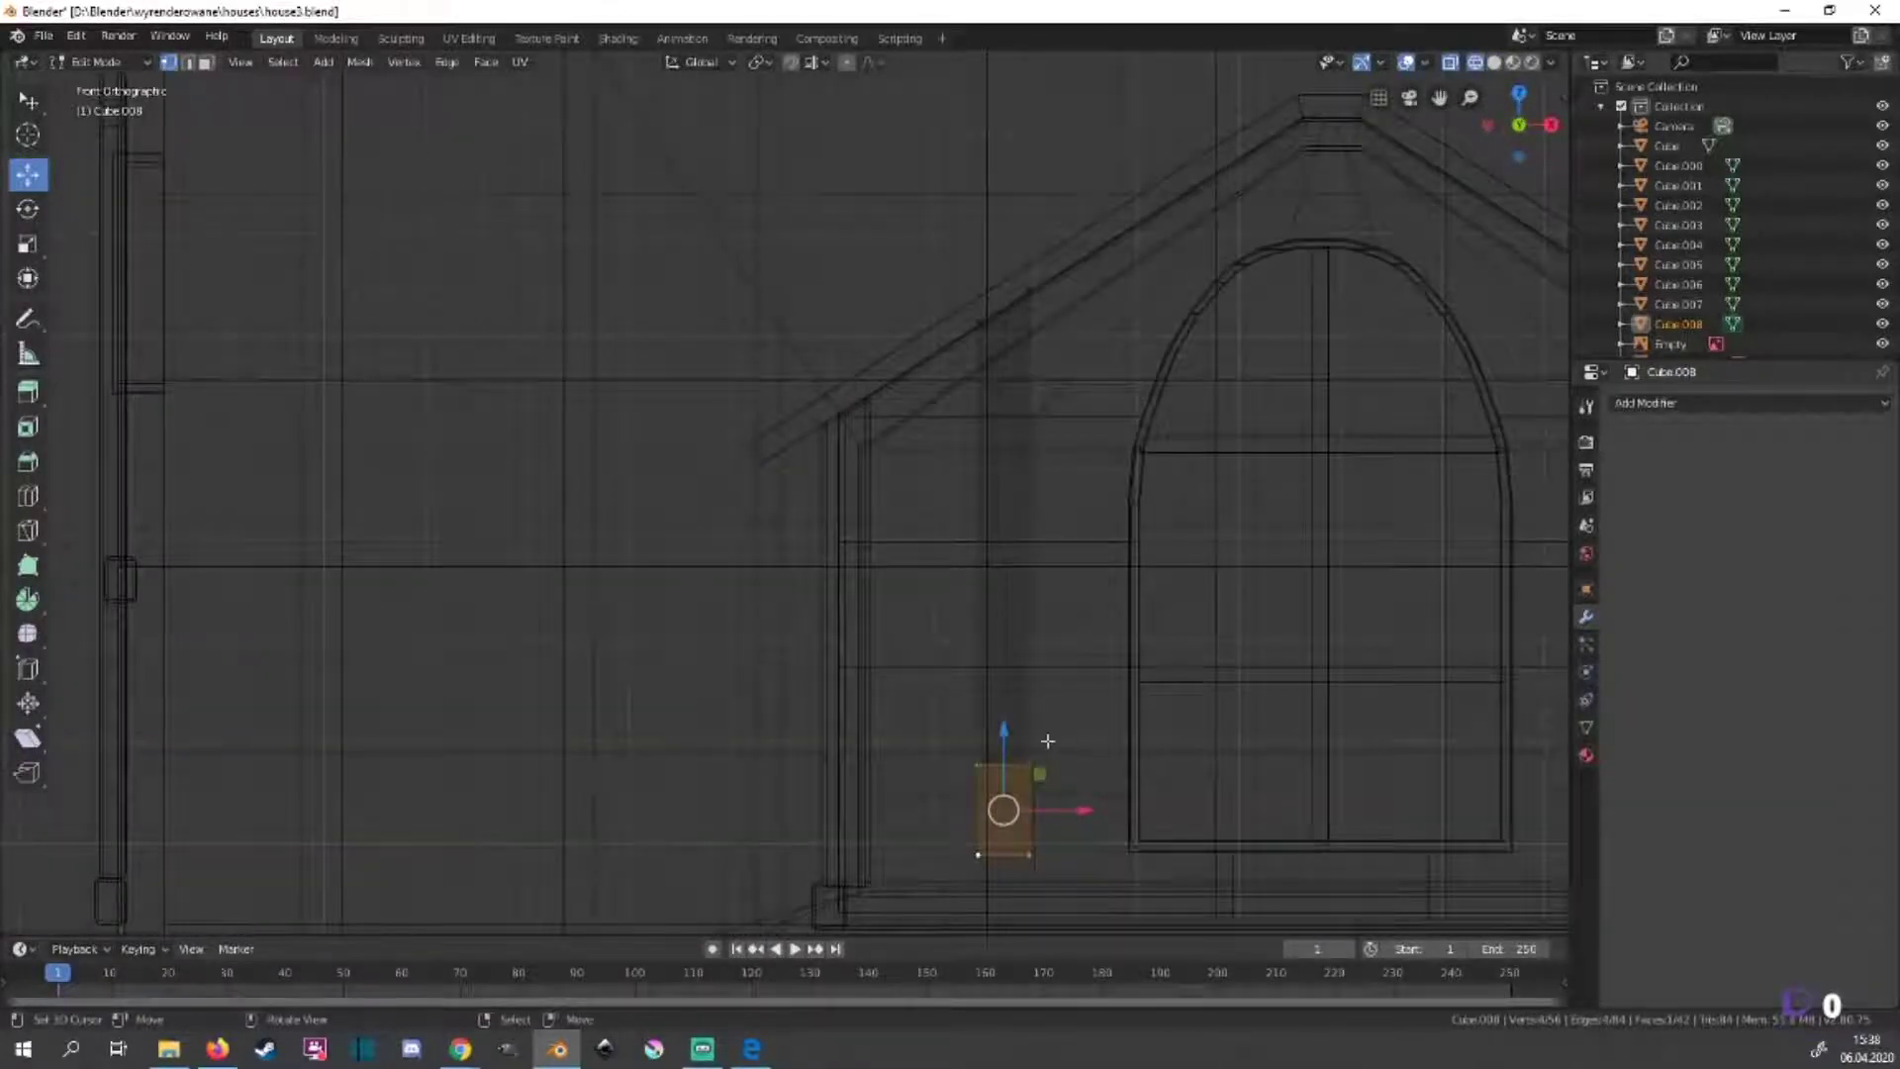
key("KP_3")
In wireframe side view, move the strut along Y so it slants into a diagonal brace.
key("shift+z")
key("z")
left_click(1200, 822)
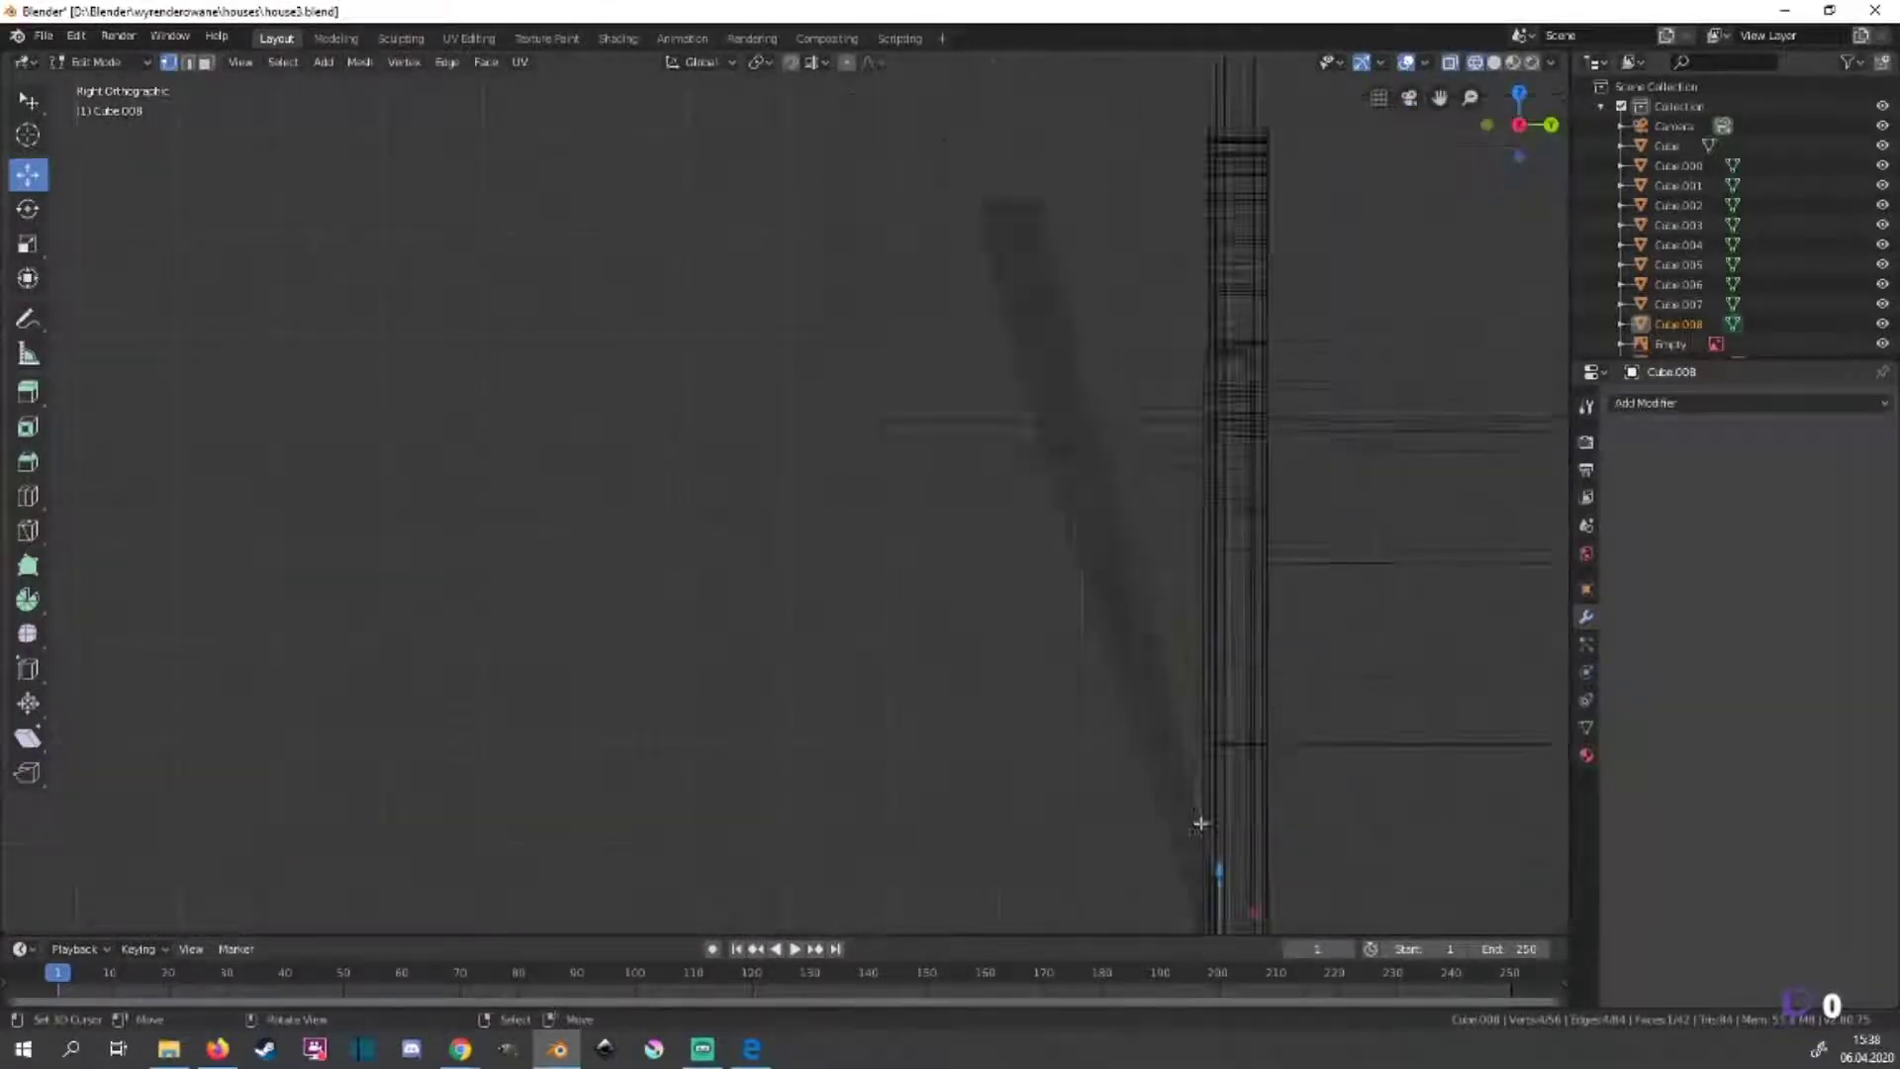
key("g")
key("y")
left_click(1039, 835)
key("z")
mouse_move(1039, 835)
middle_mouse_down()
mouse_move(1196, 852)
mouse_move(1757, 809)
middle_mouse_up()
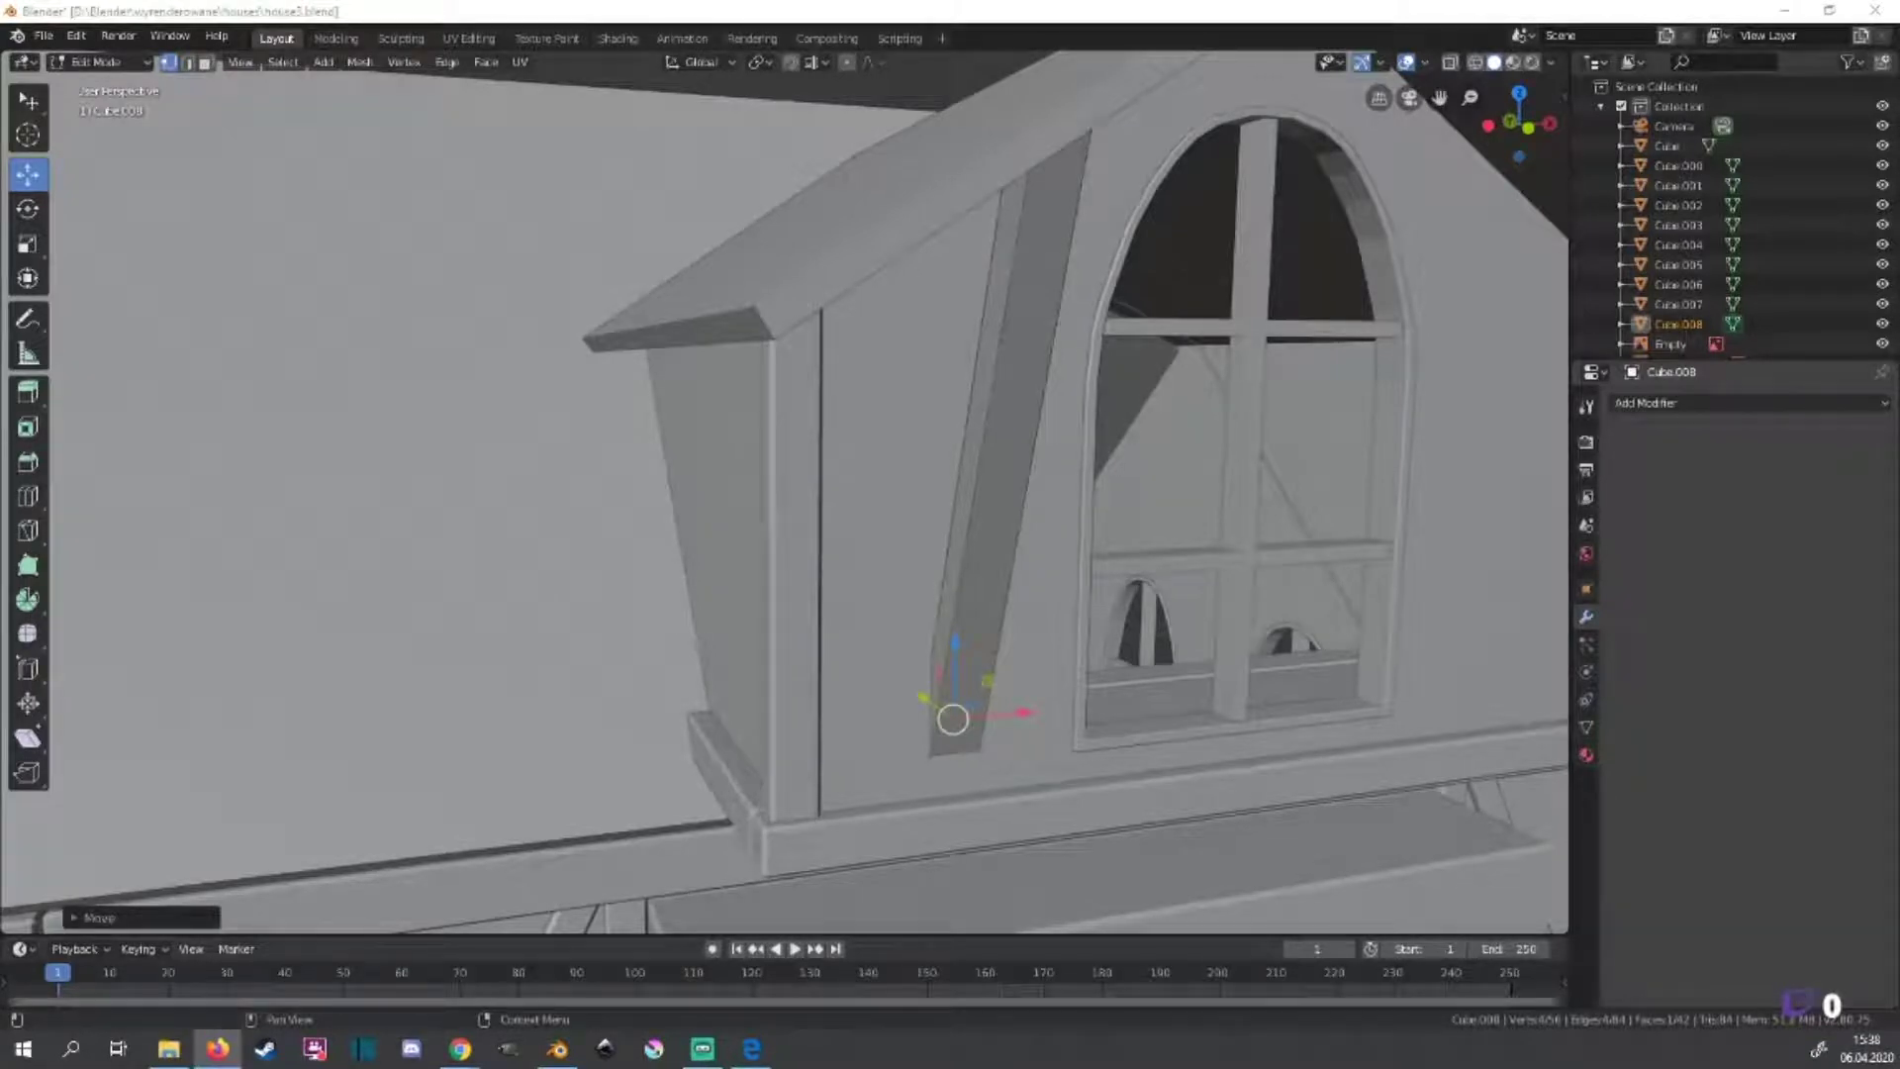
Scale the slanted beam's top edge flat so it sits directly above the base.
middle_click_drag(1141, 613, 1147, 594)
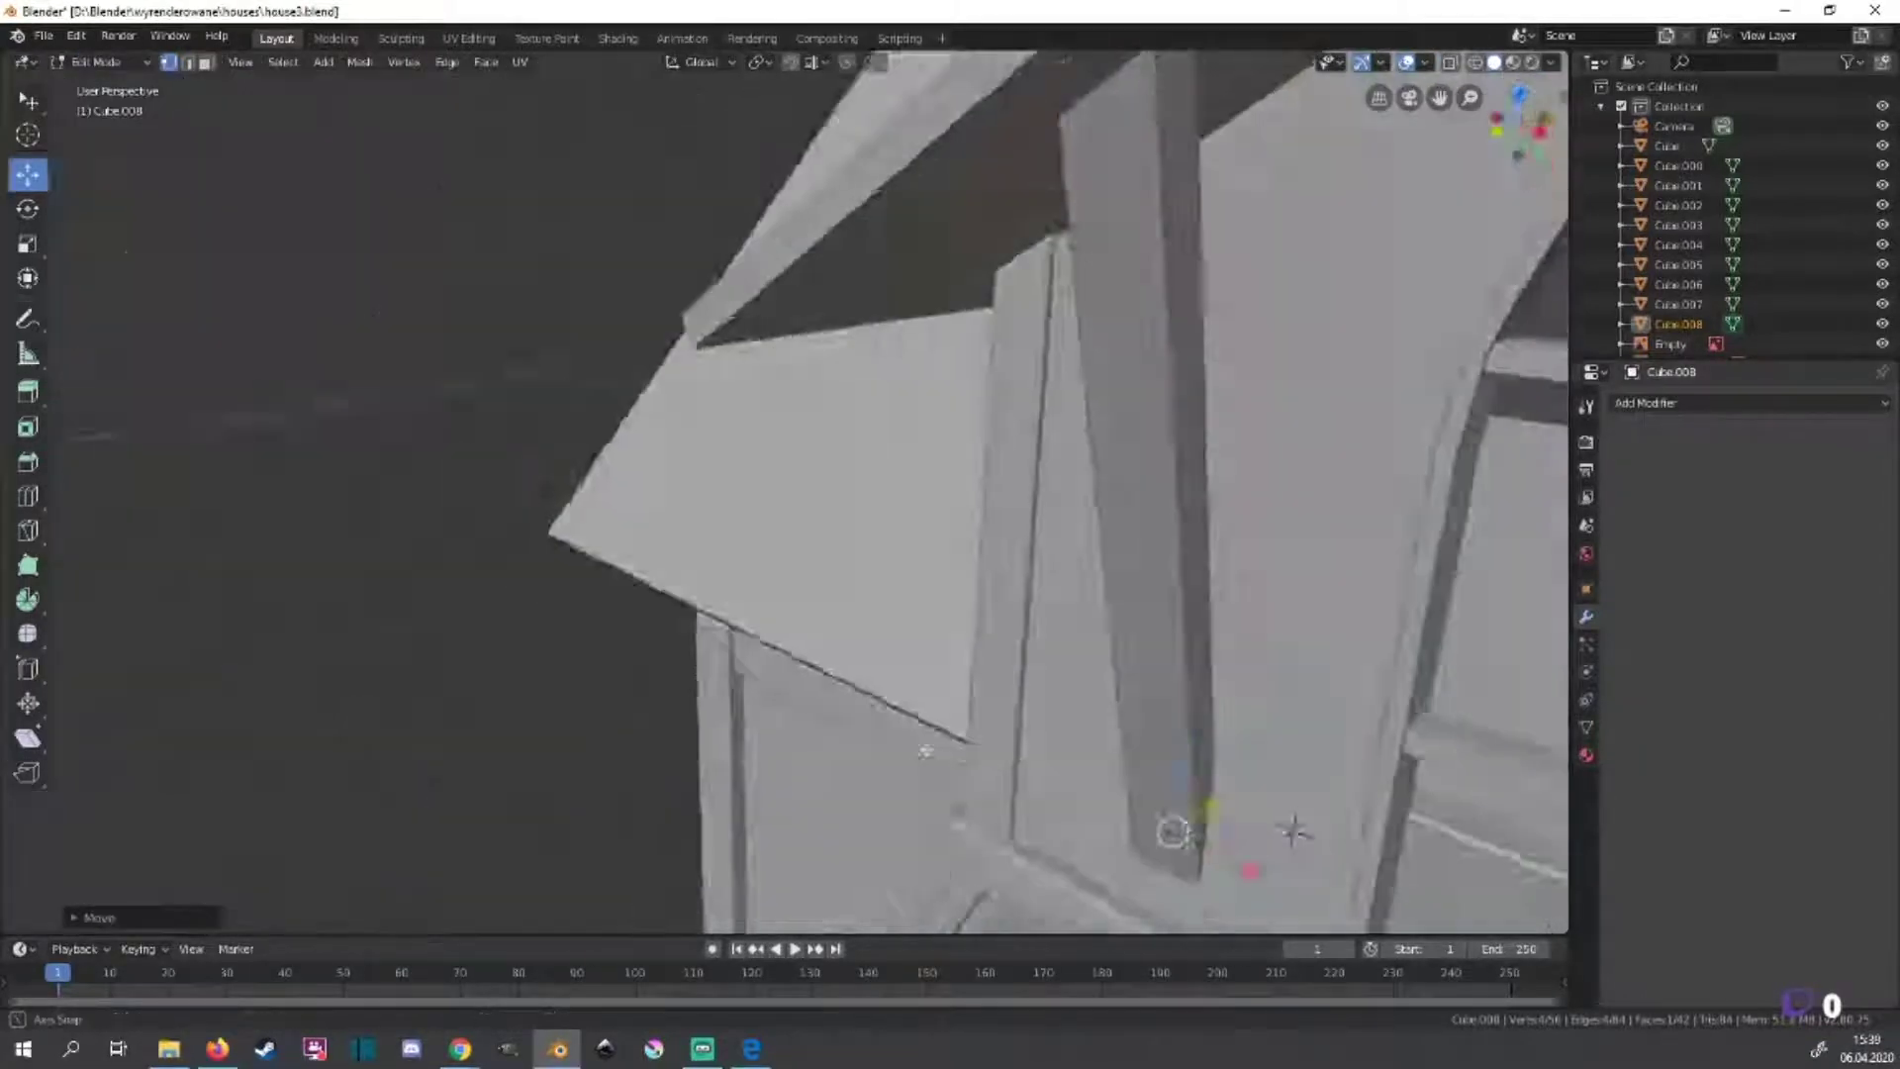
key("KP_1")
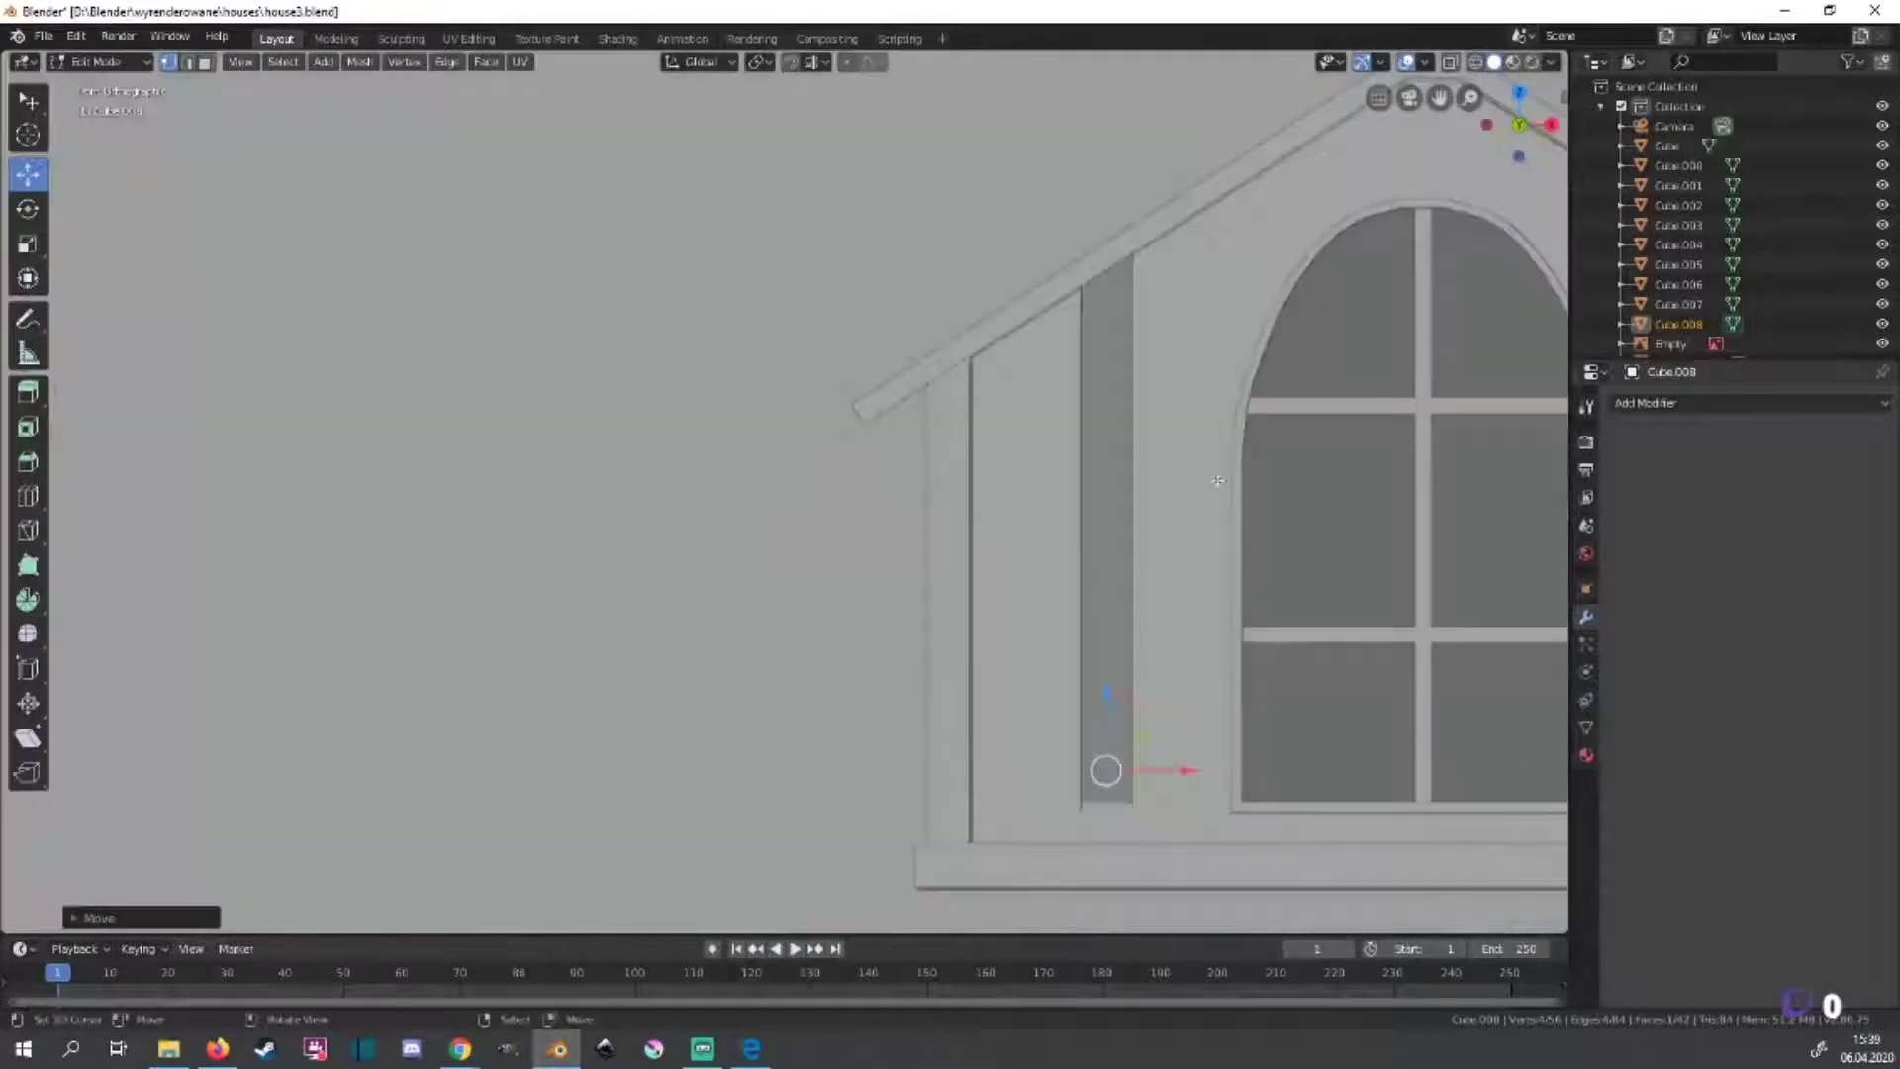
key("z")
left_click(1158, 435)
left_click(1107, 266)
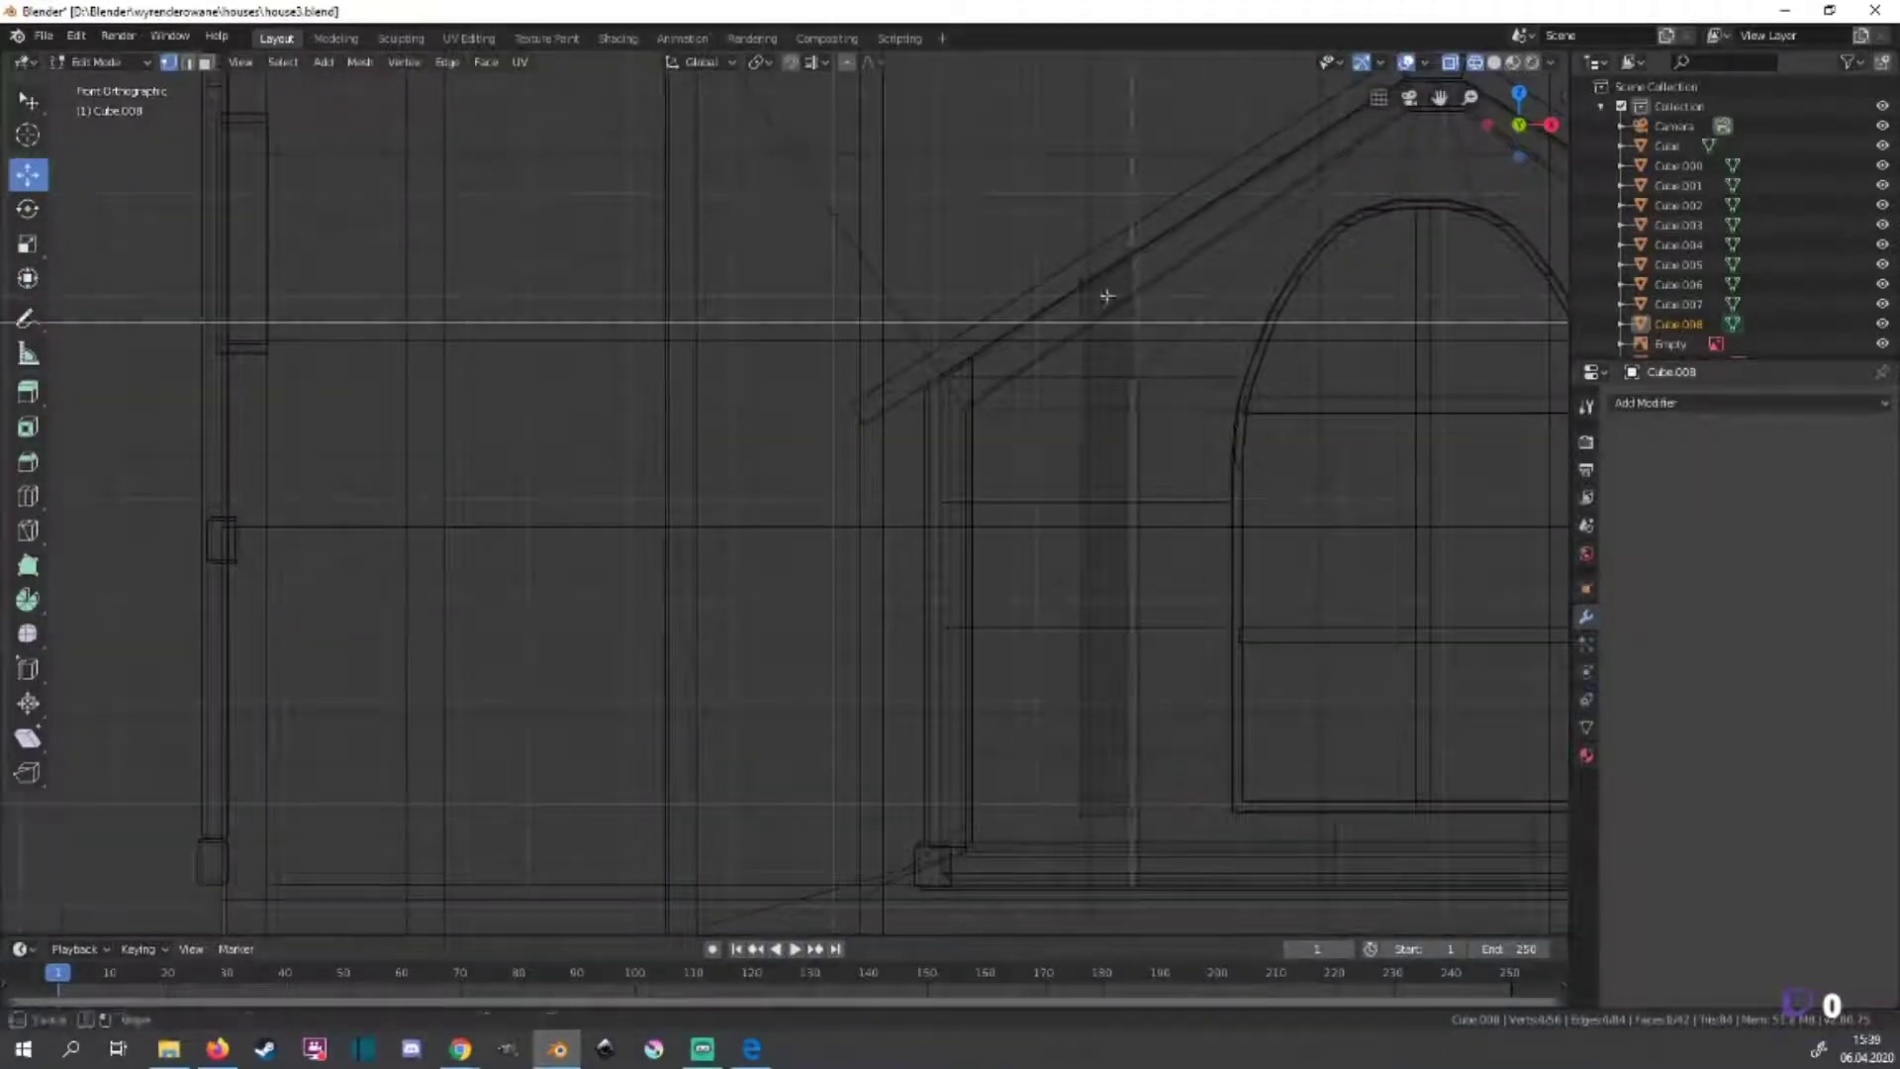
key("s")
key("Return")
key("z")
left_click(1397, 425)
middle_click_drag(1397, 425, 1135, 556)
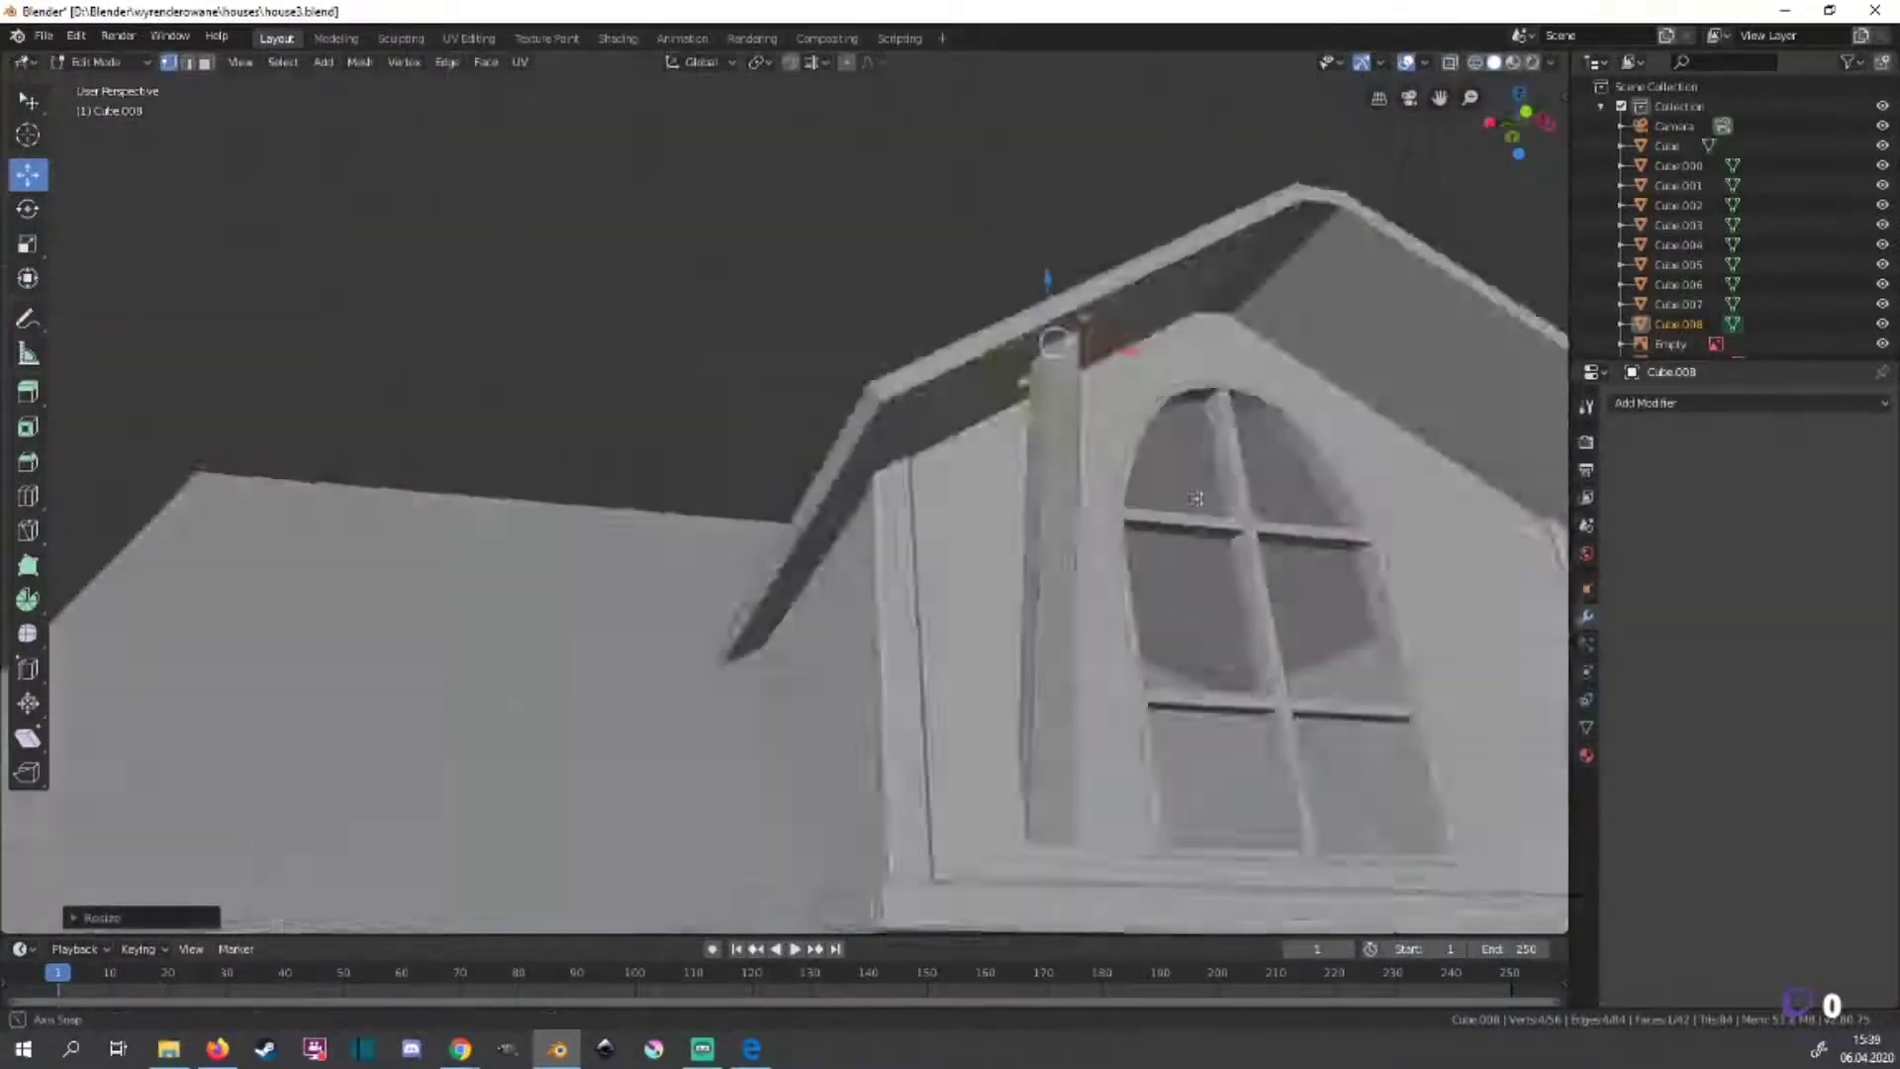
Select the whole beam and lower it slightly in front view.
key("KP_1")
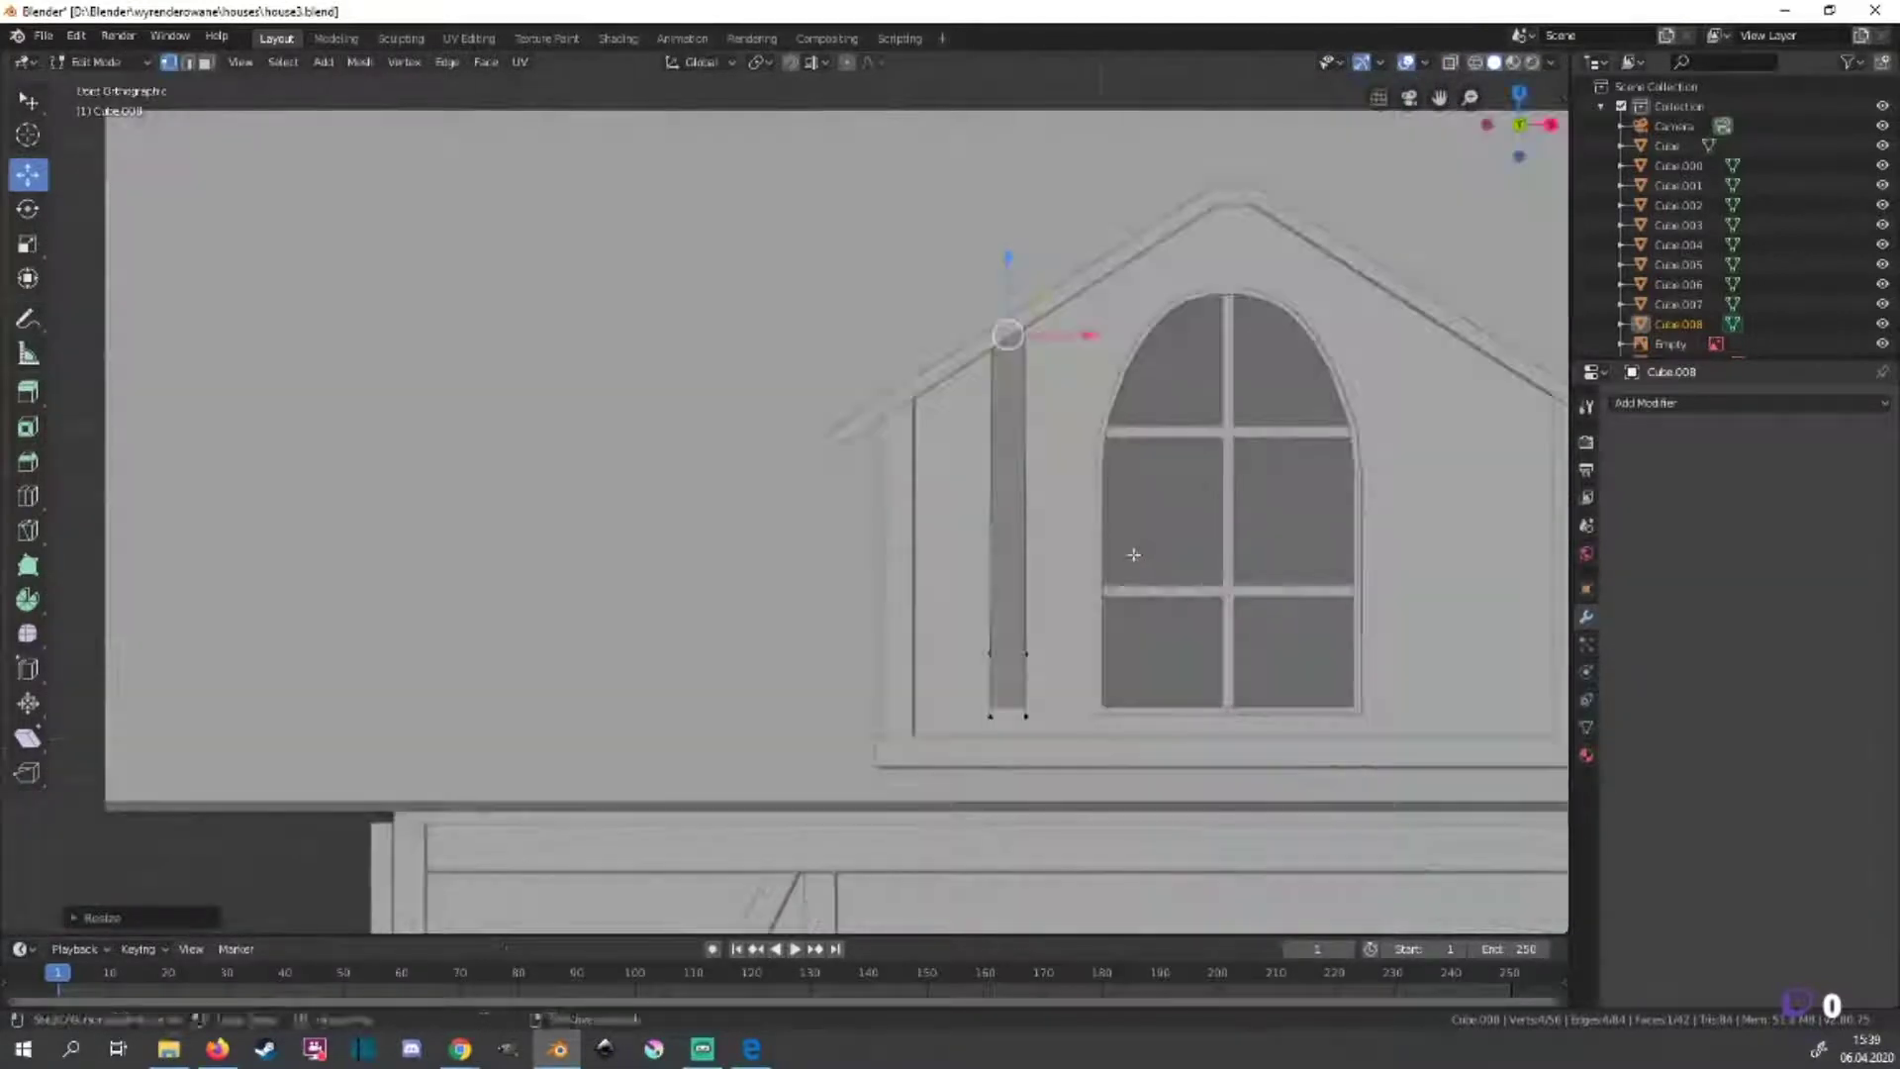
key("a")
middle_click_drag(1066, 545, 1083, 534)
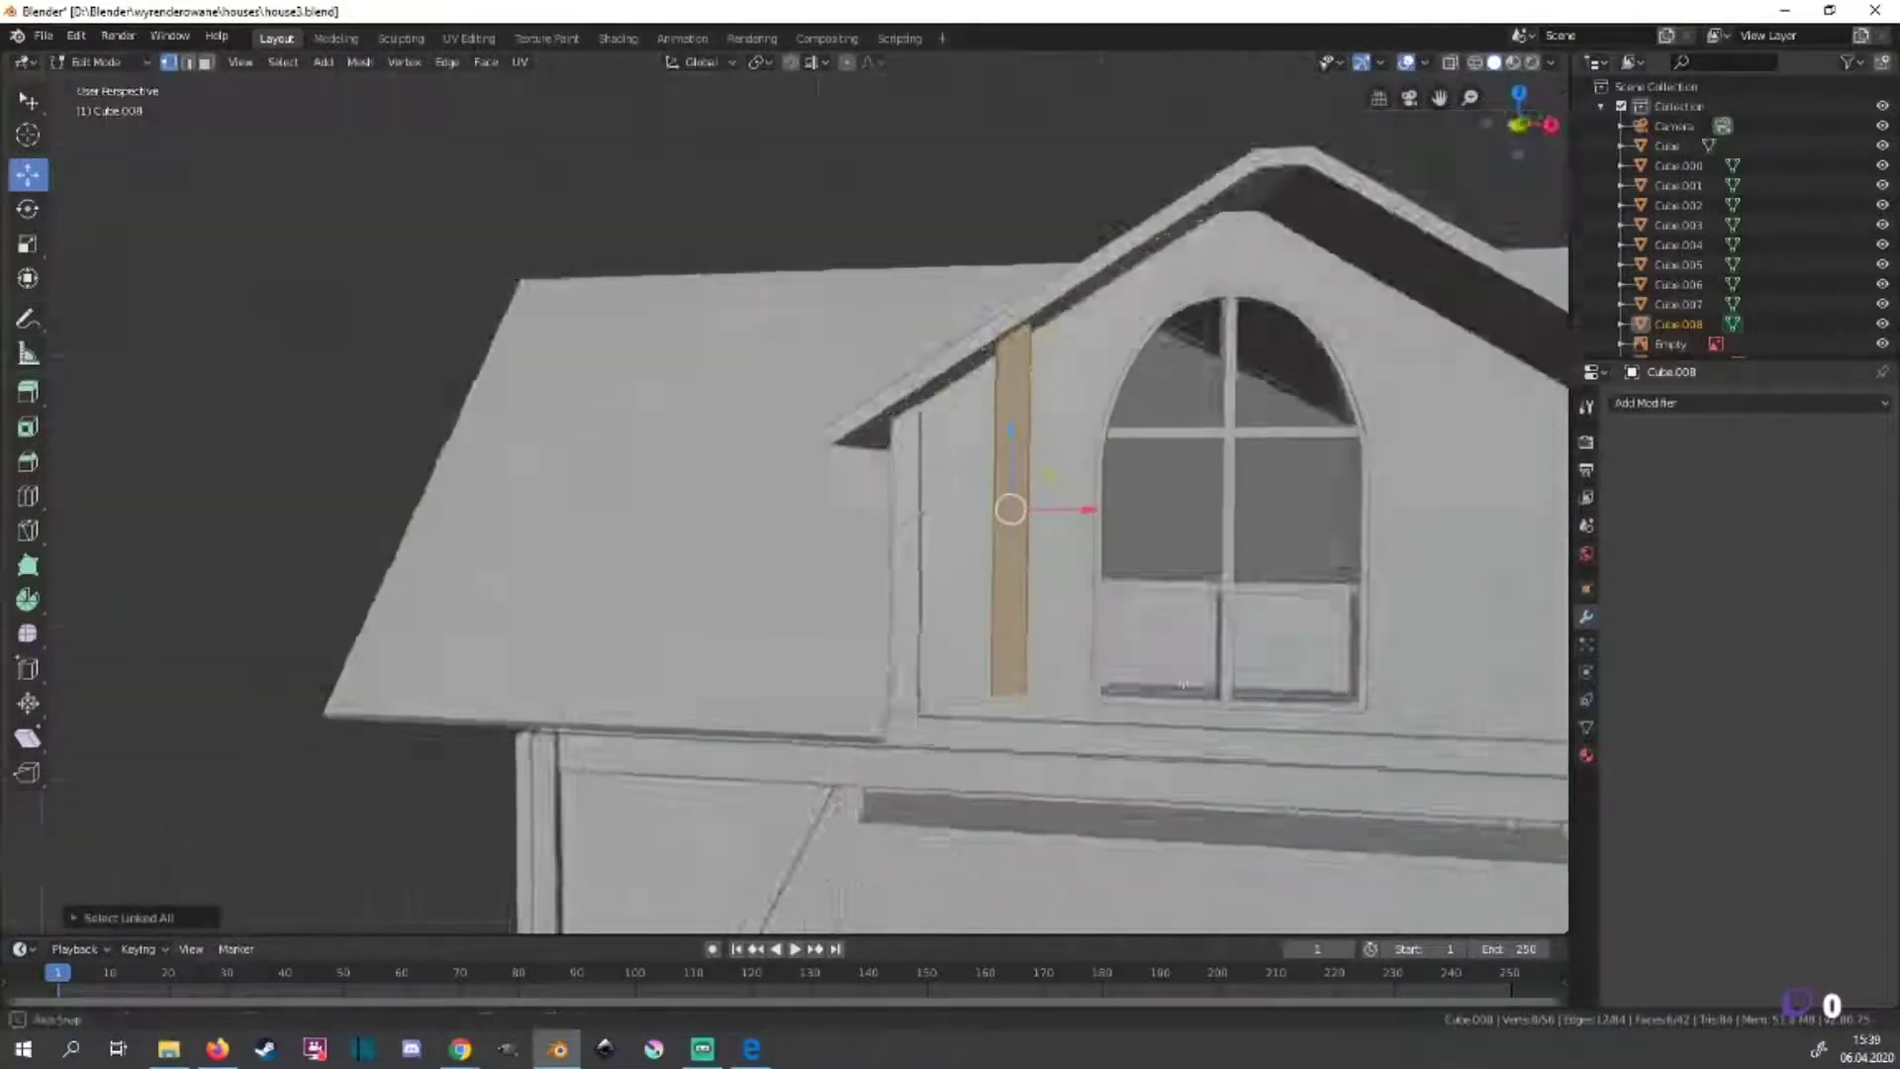
scroll(1085, 516, "down", 5)
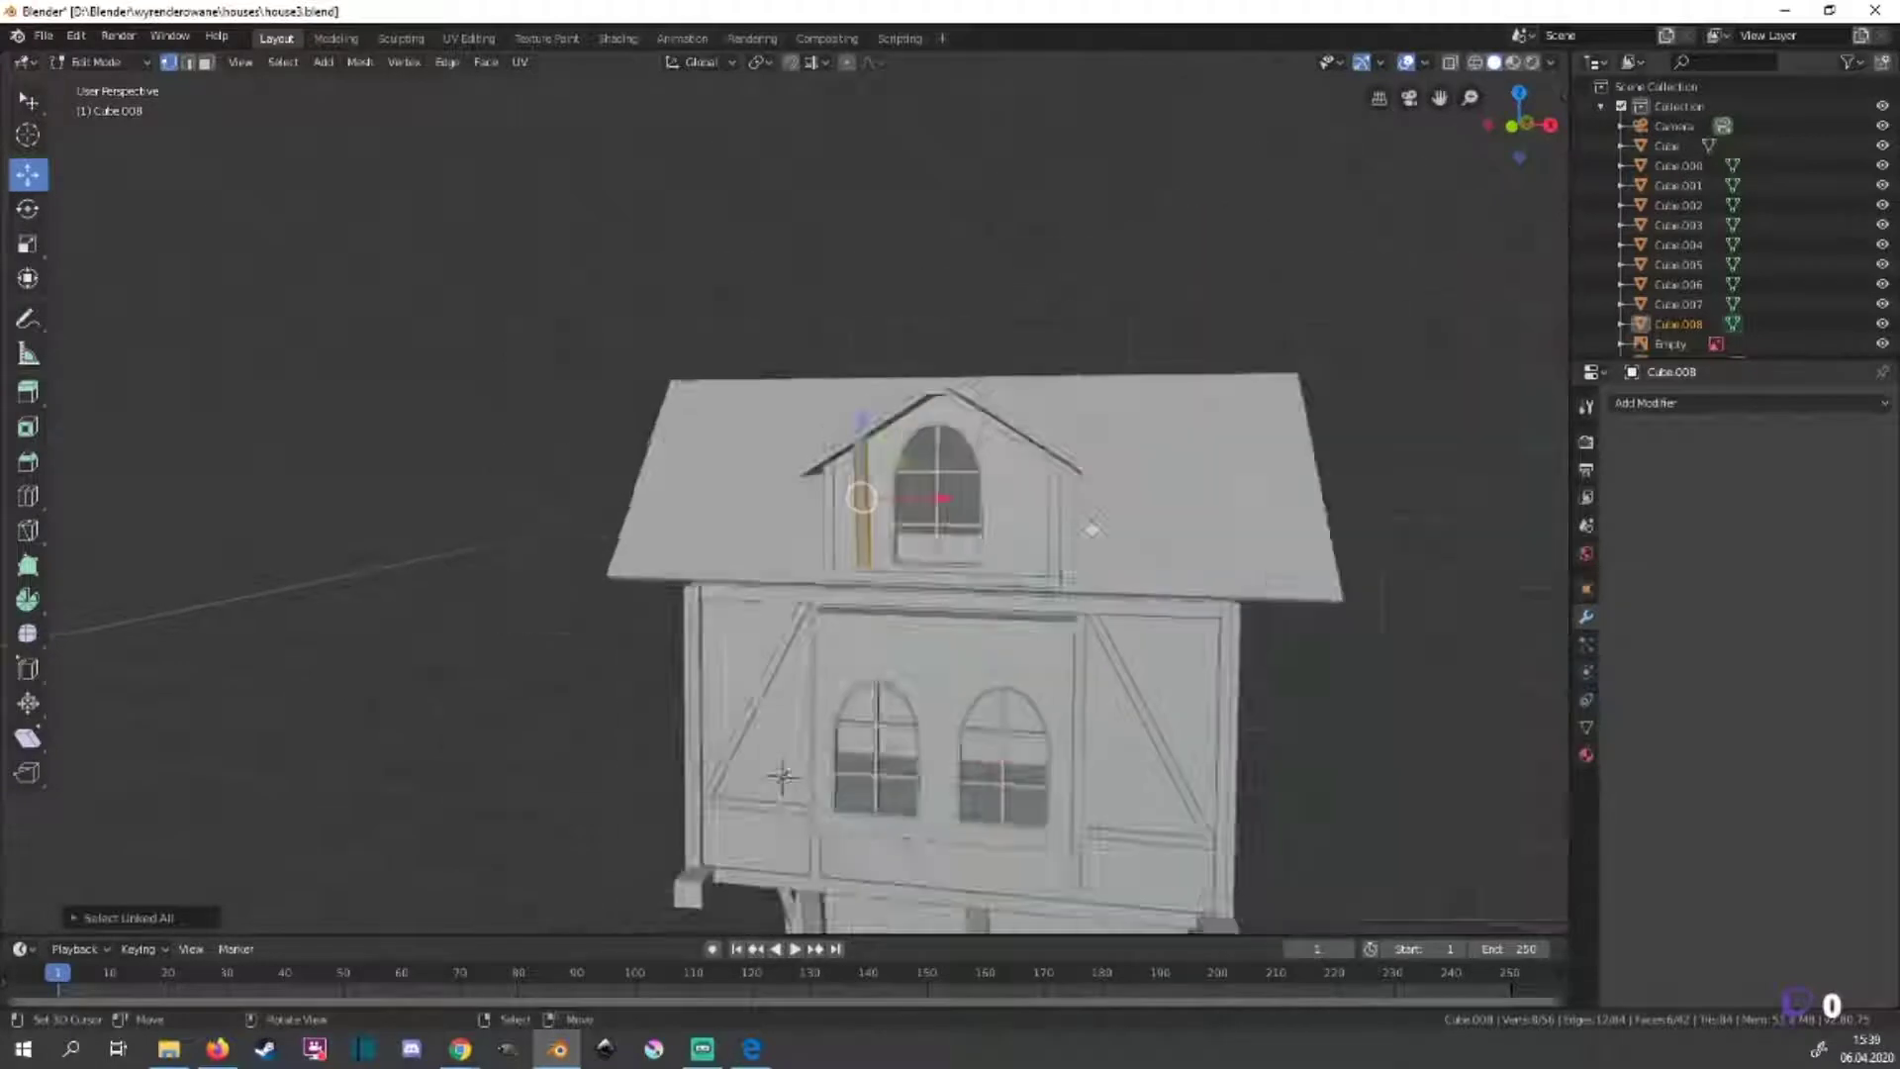
key("KP_1")
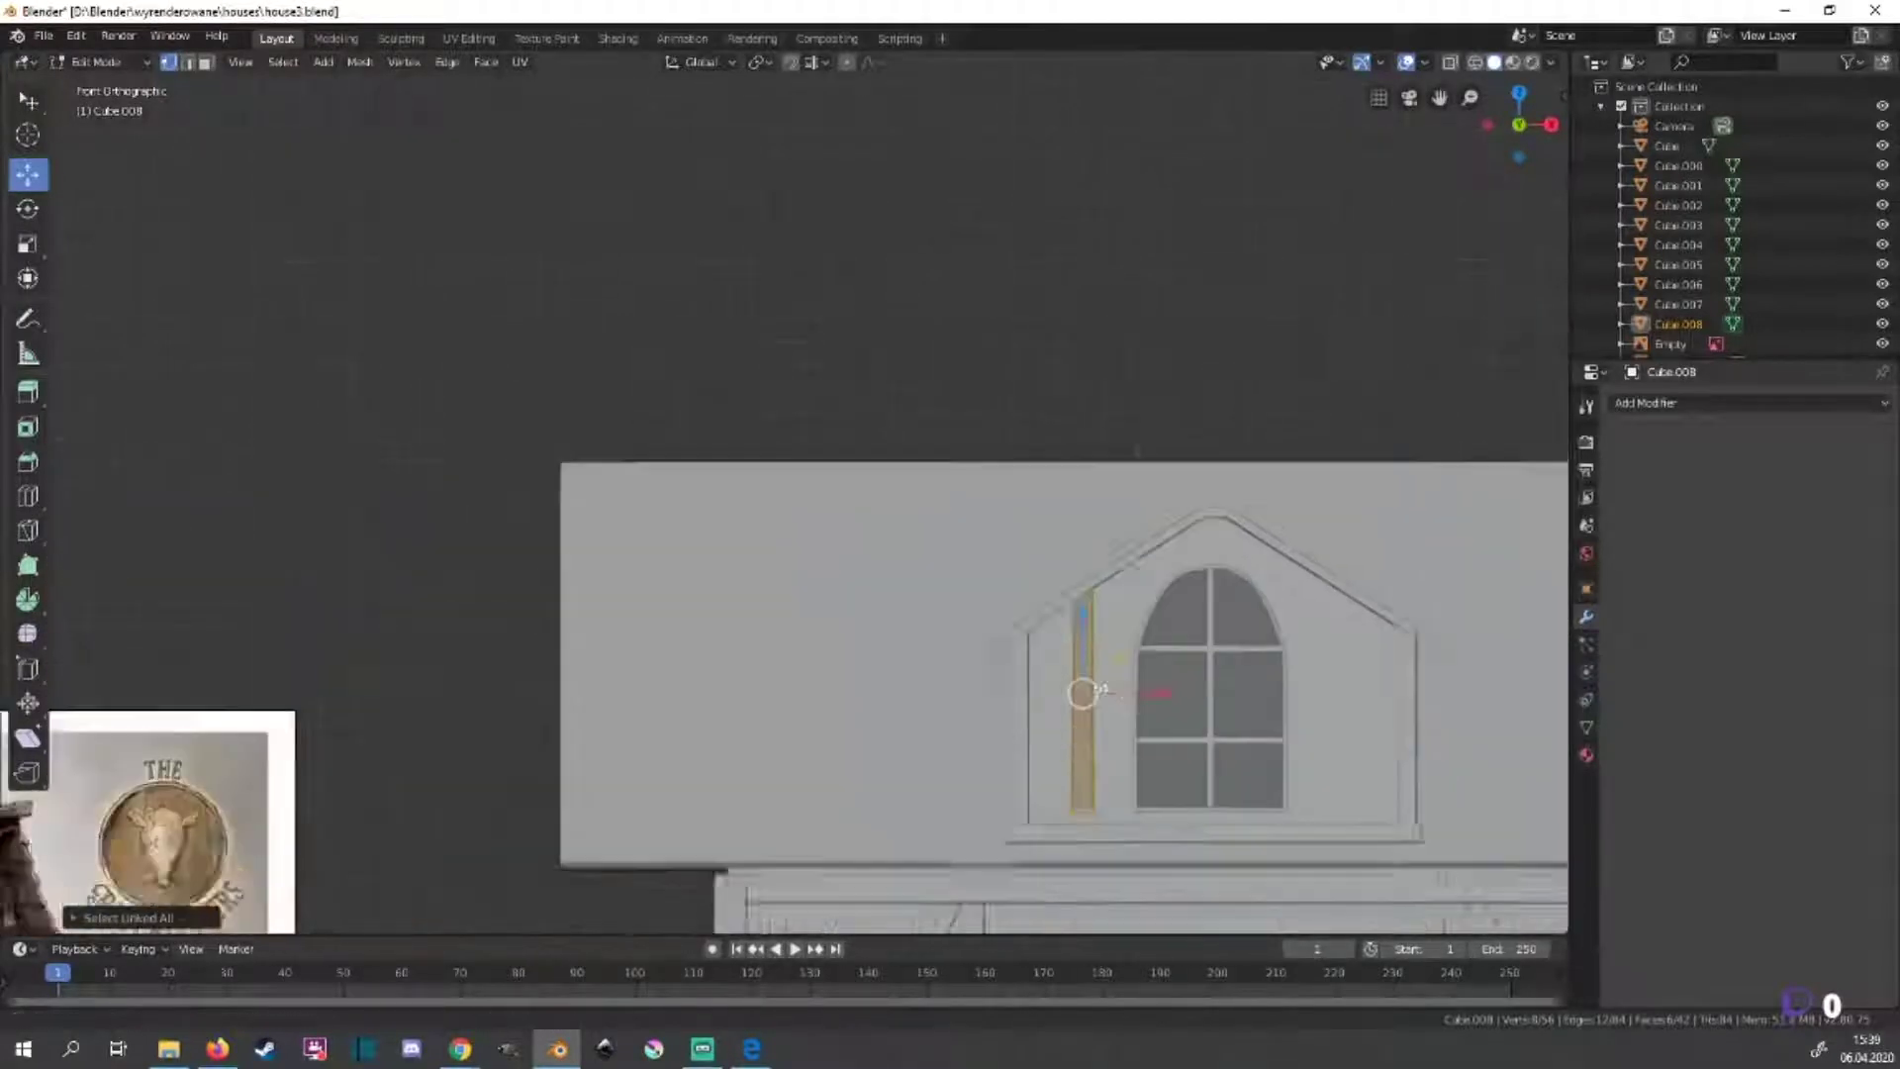
scroll(1067, 713, "up", 6)
key("alt+z")
key("shift+z")
left_click_drag(920, 627, 923, 648)
key("shift+z")
Fine-tune the upright post's height, then select the whole linked post.
middle_click_drag(1123, 666, 967, 683)
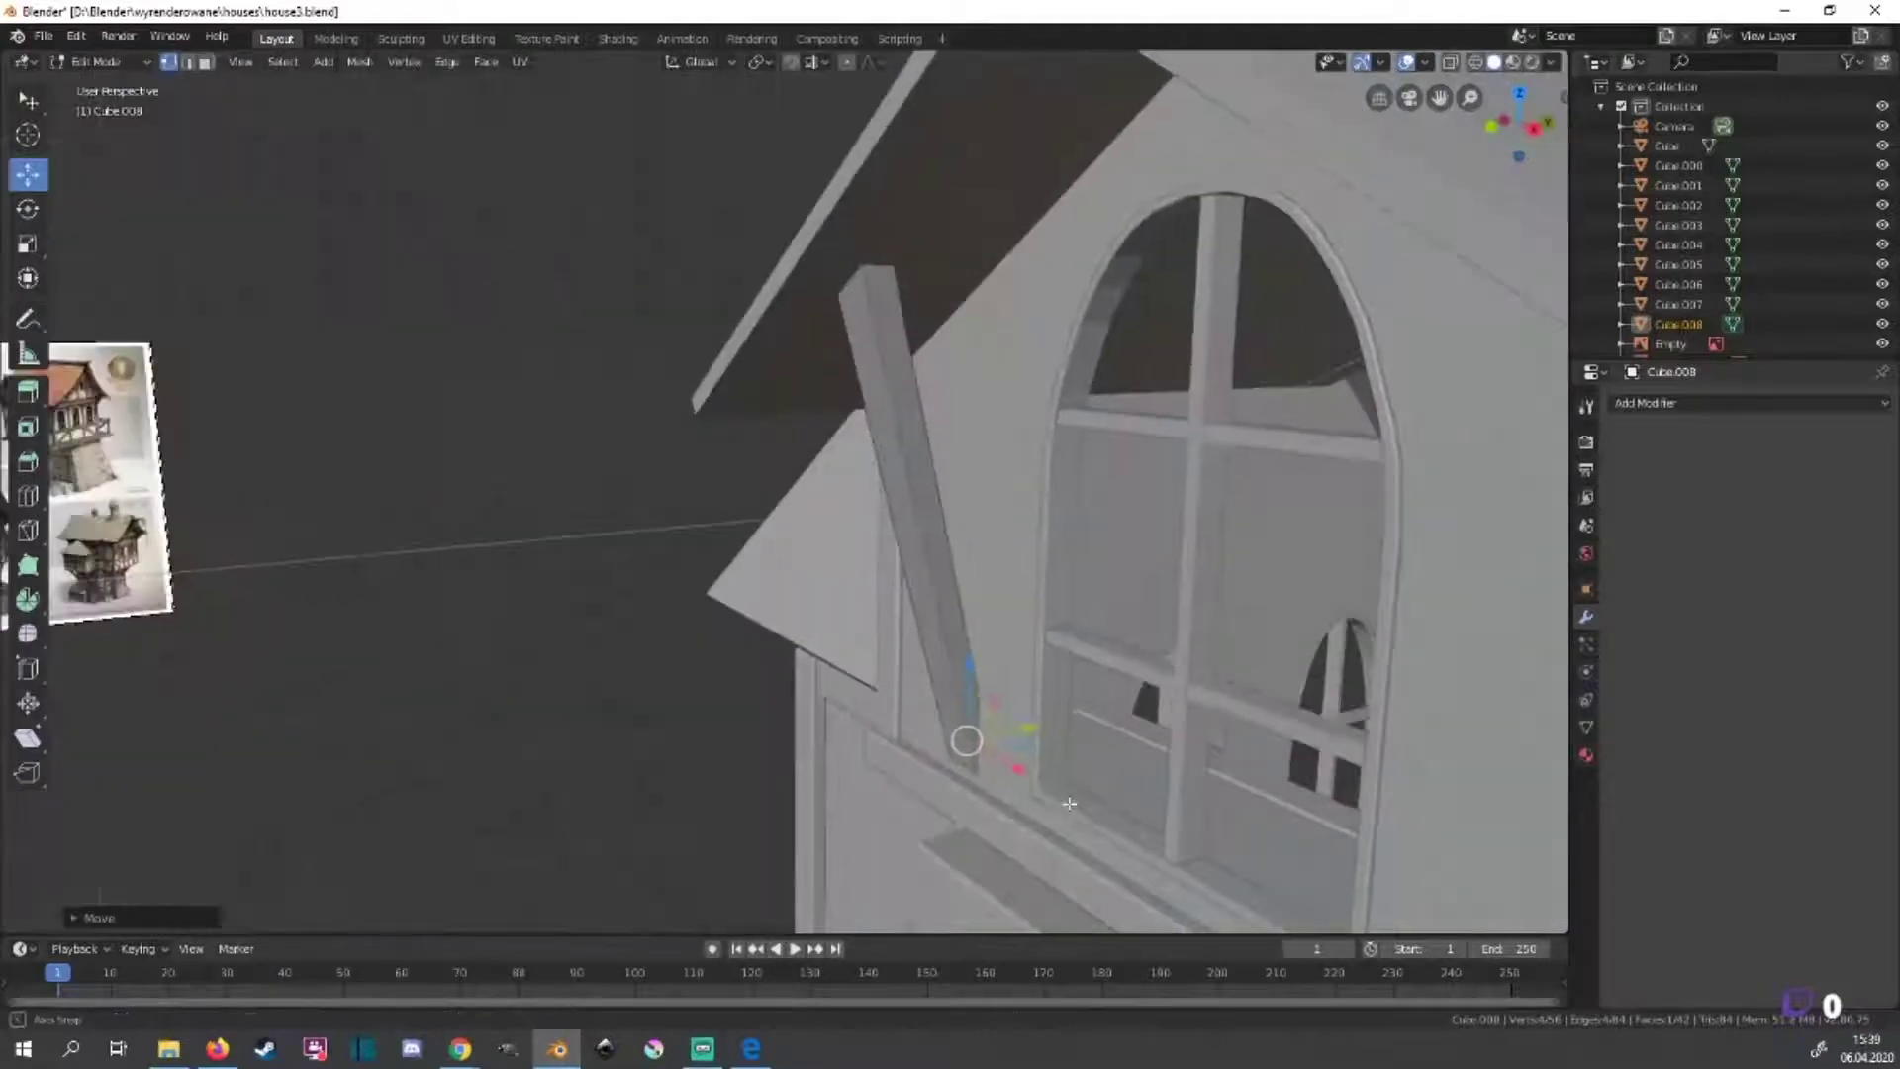
left_click_drag(967, 675, 965, 676)
middle_click_drag(965, 675, 1237, 715)
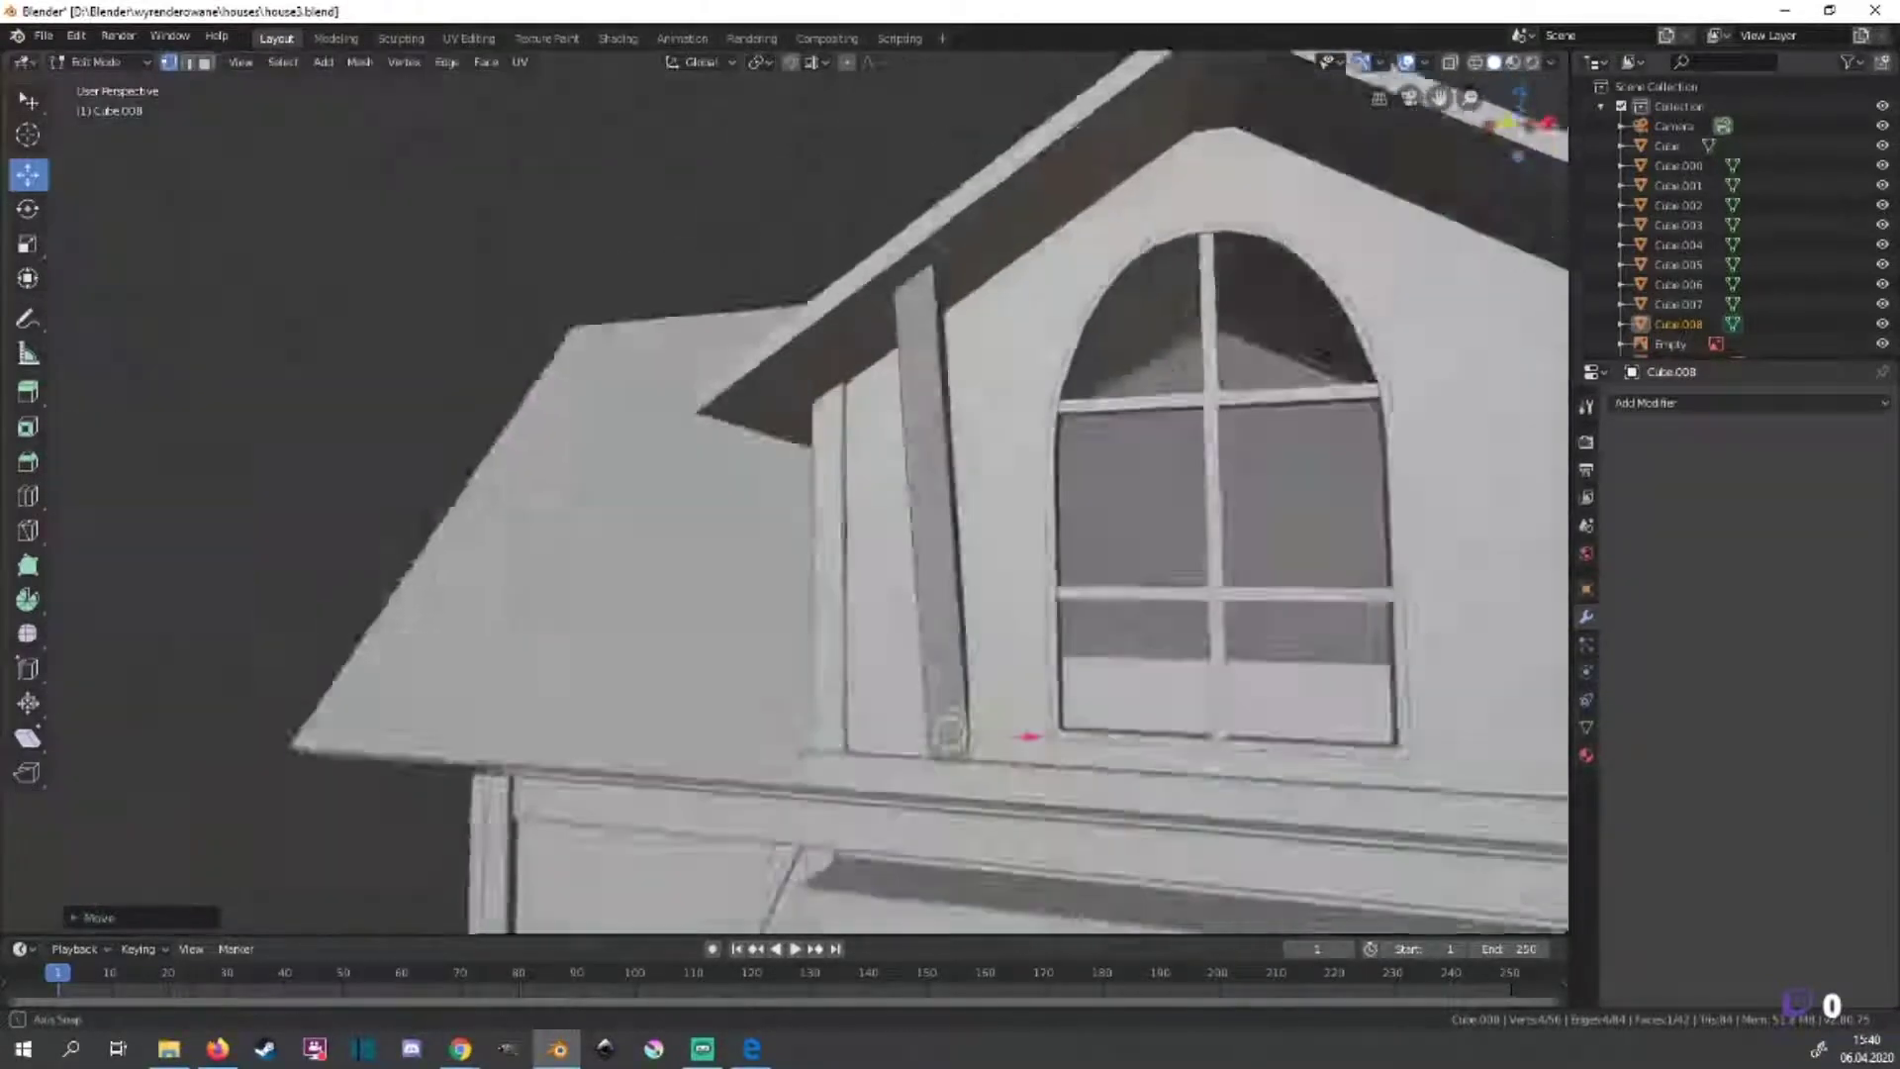
key("KP_1")
key("ctrl+l")
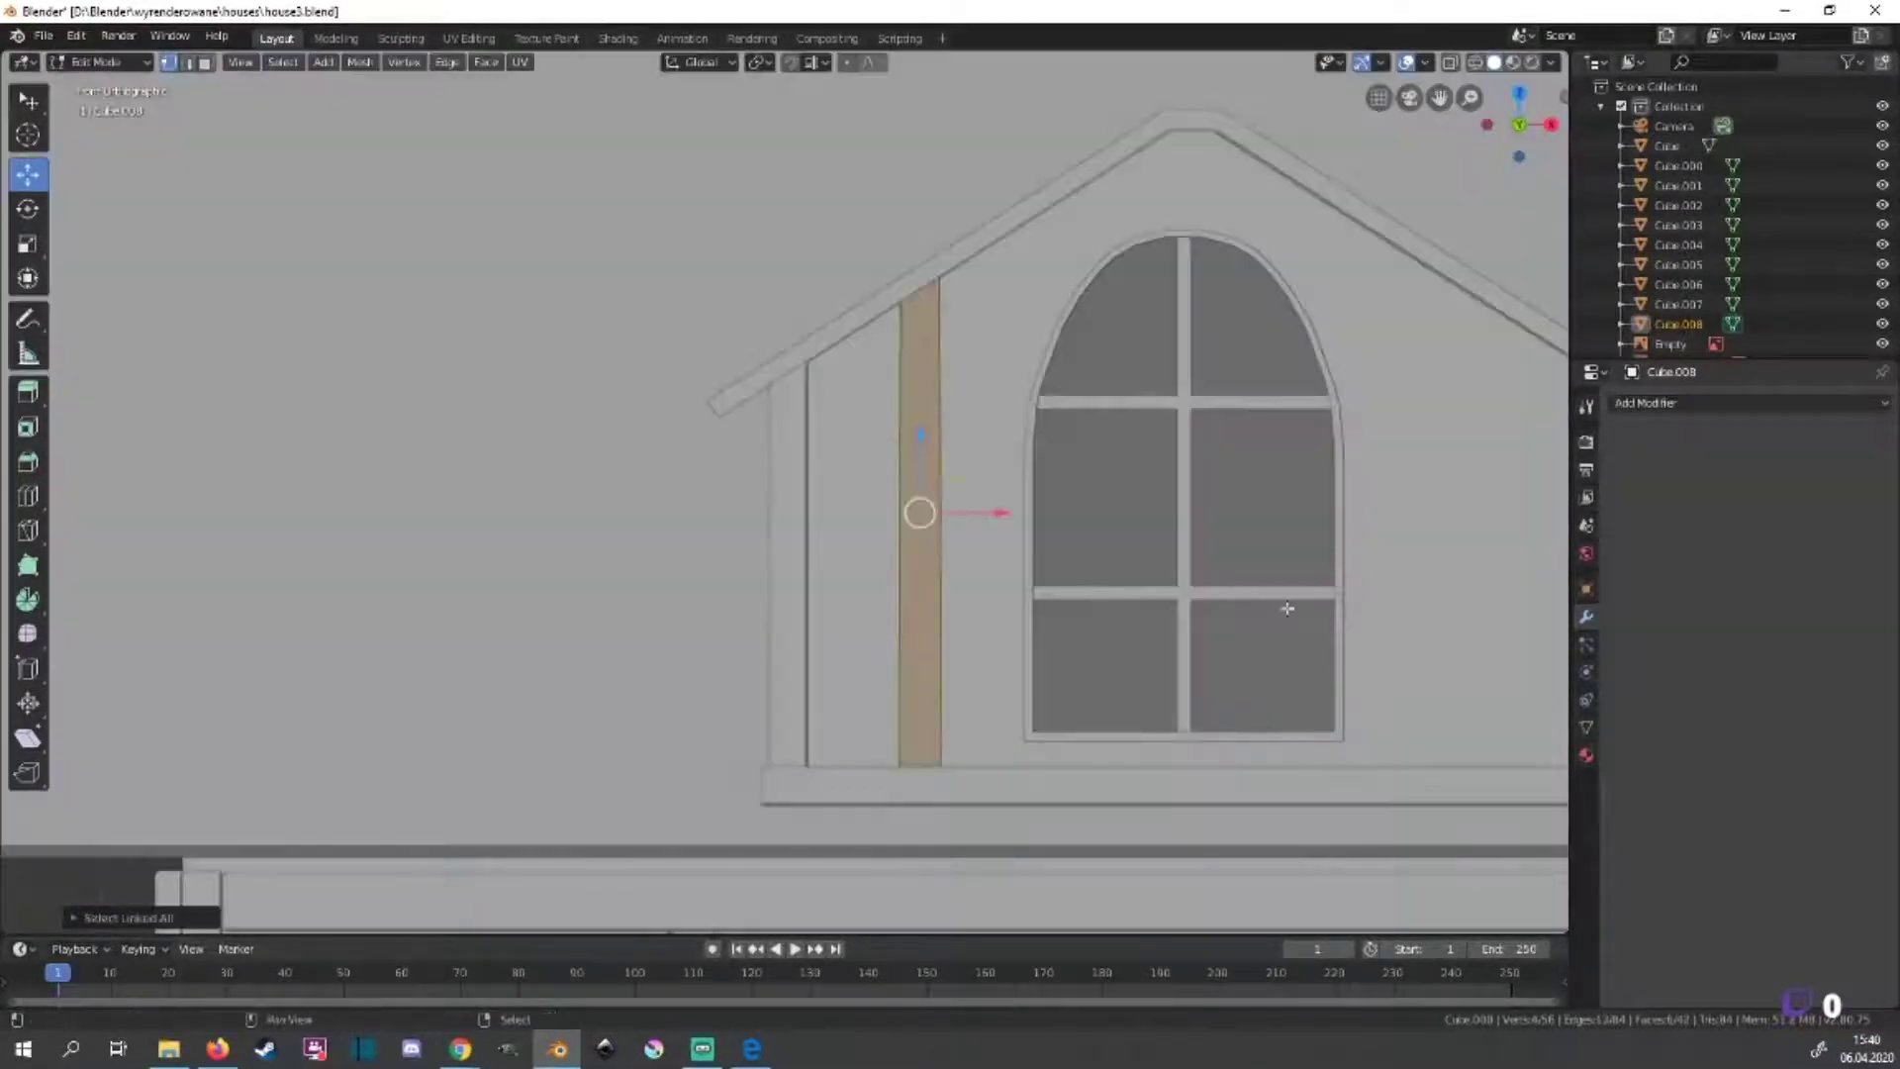
scroll(1287, 608, "down", 3)
Duplicate the post along X and place the copy right of the window.
key("shift+d")
key("x")
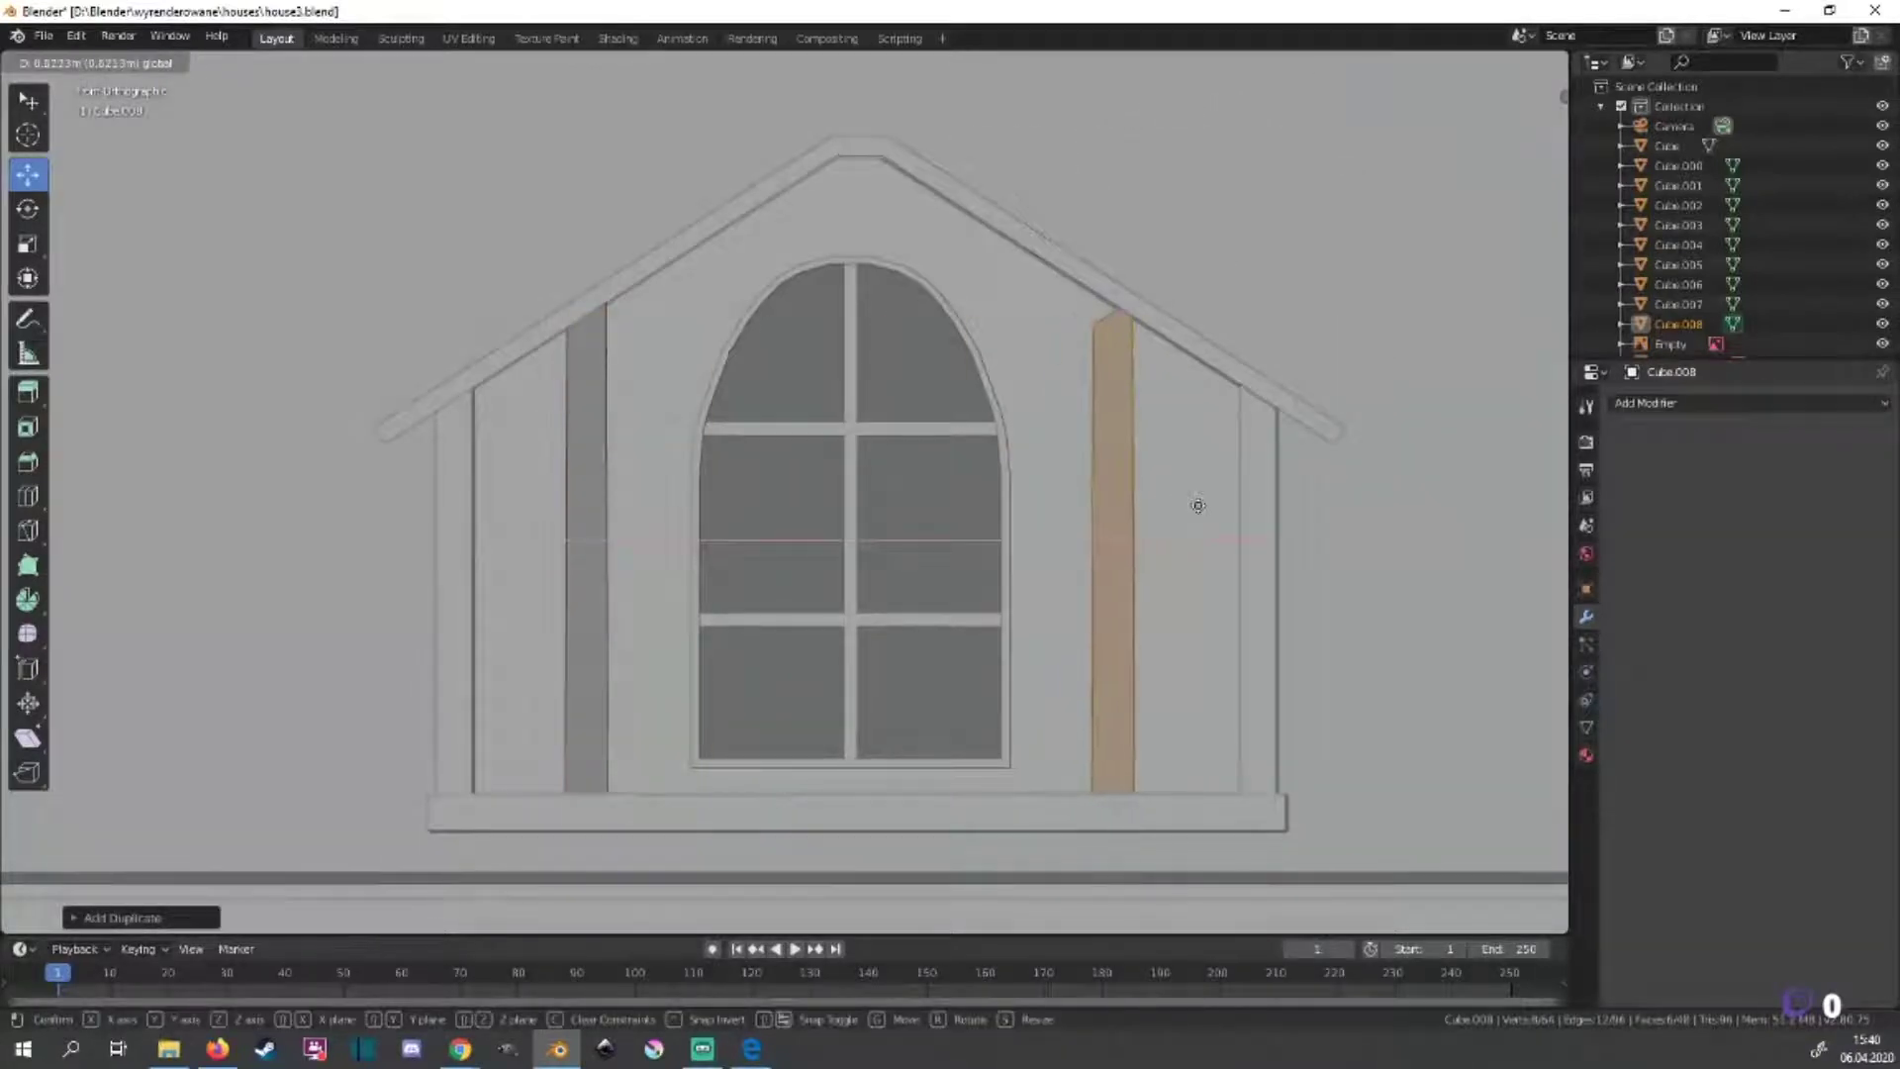
left_click(1209, 509)
key("z")
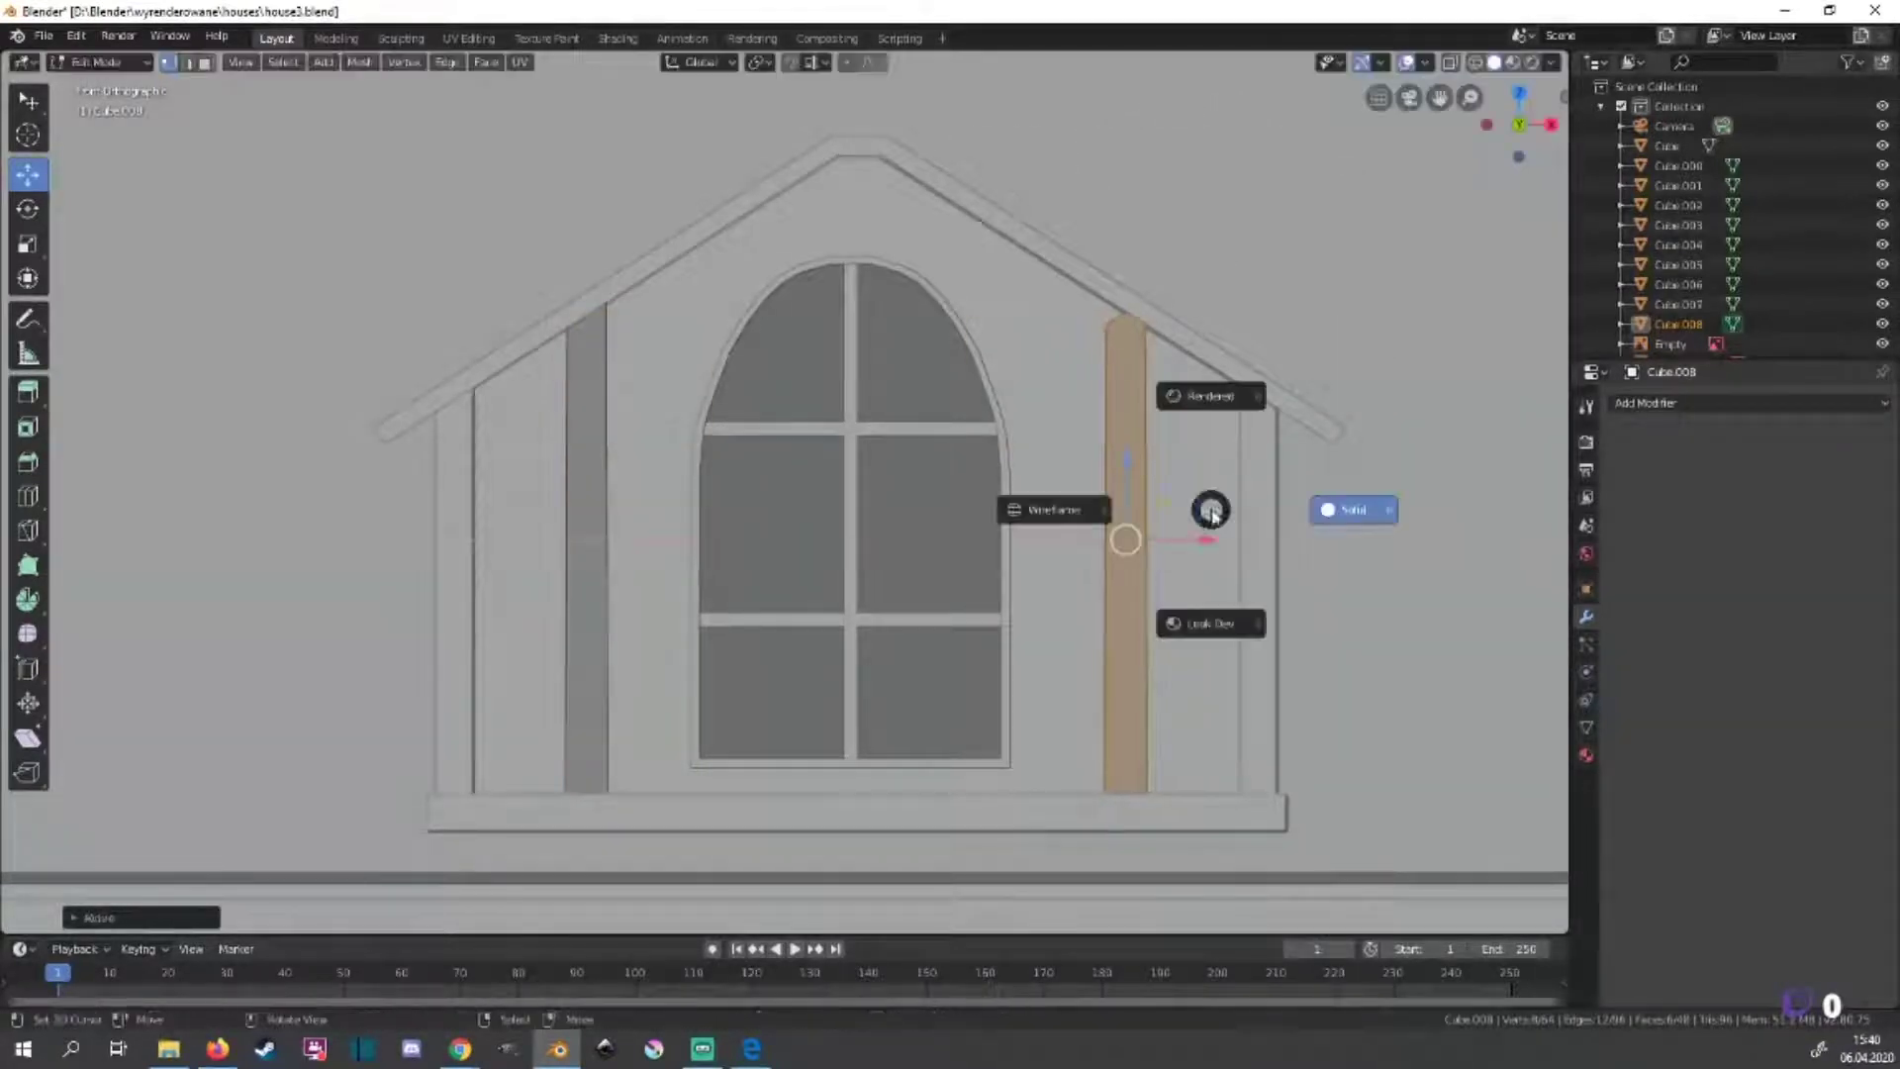
left_click(1052, 509)
Box-select the copied post's top vertices and raise them to the roof edge.
key("b")
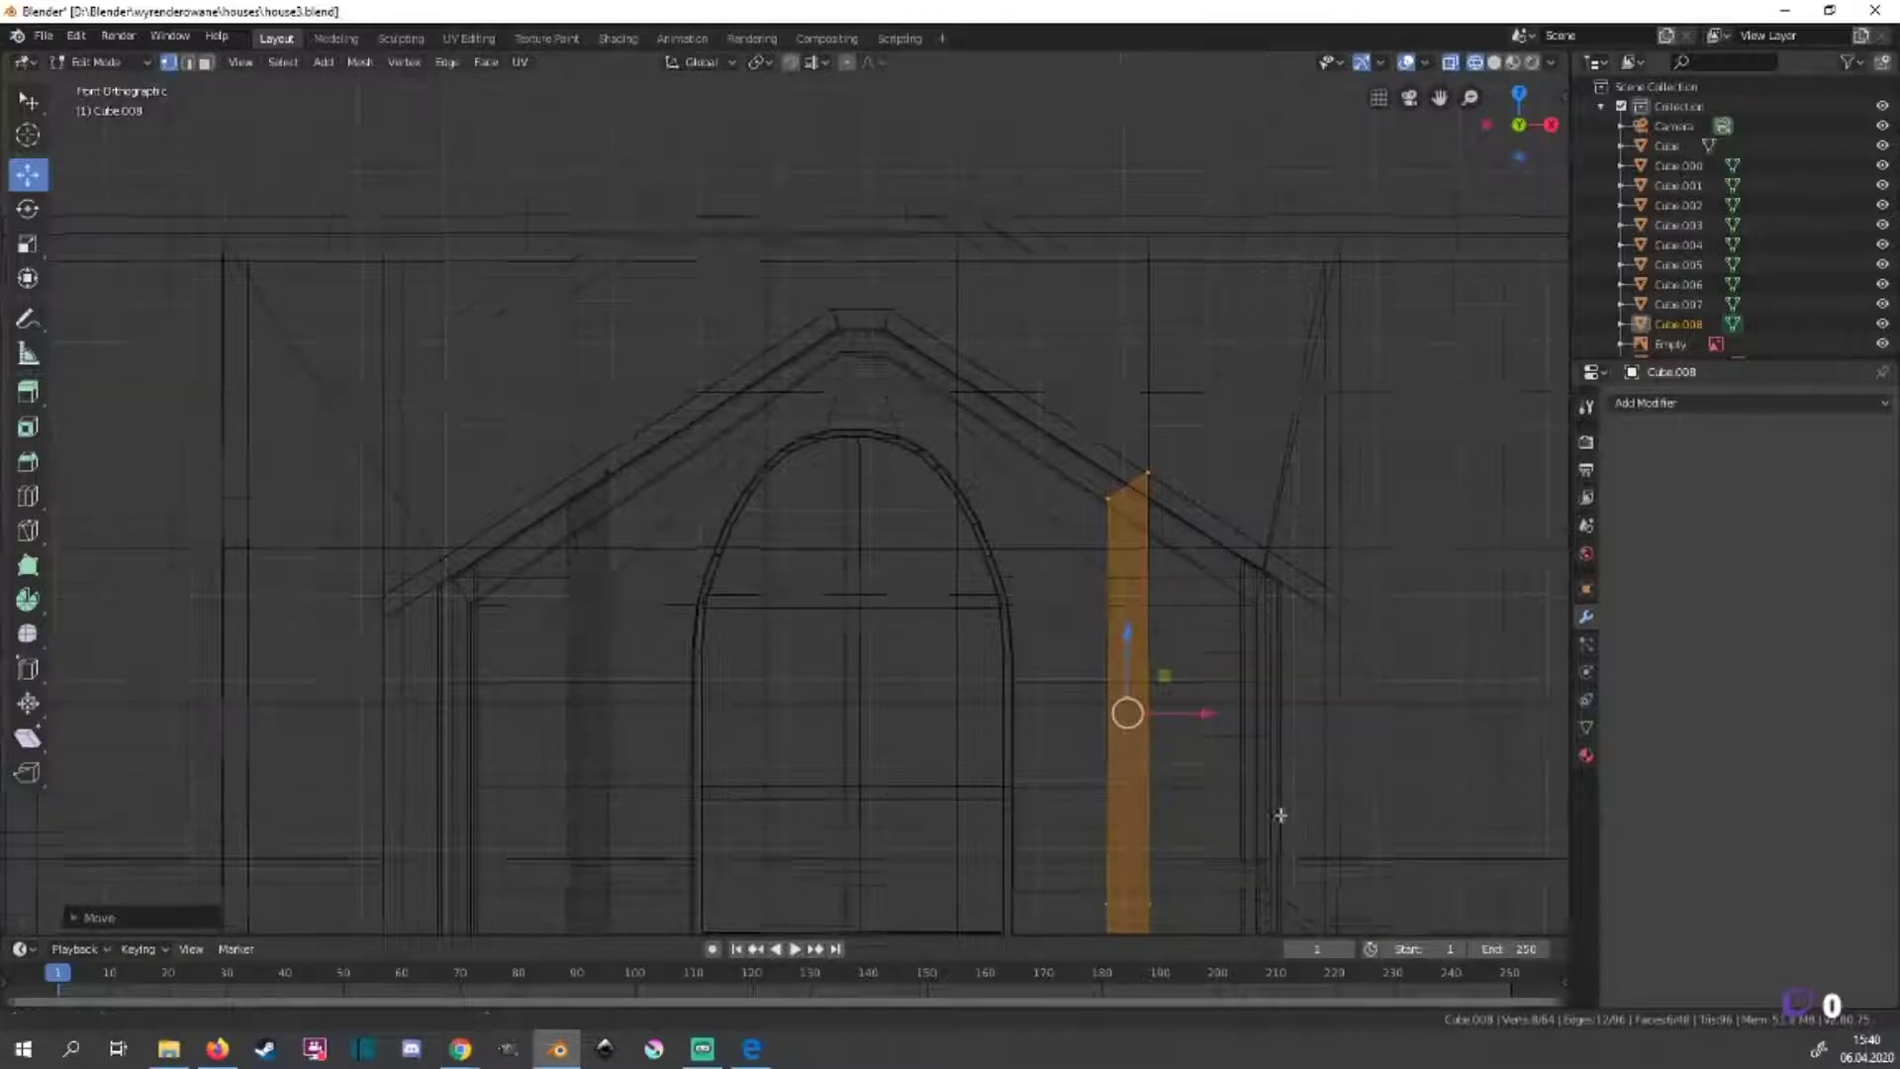
scroll(987, 720, "up", 3)
scroll(1217, 730, "up", 2)
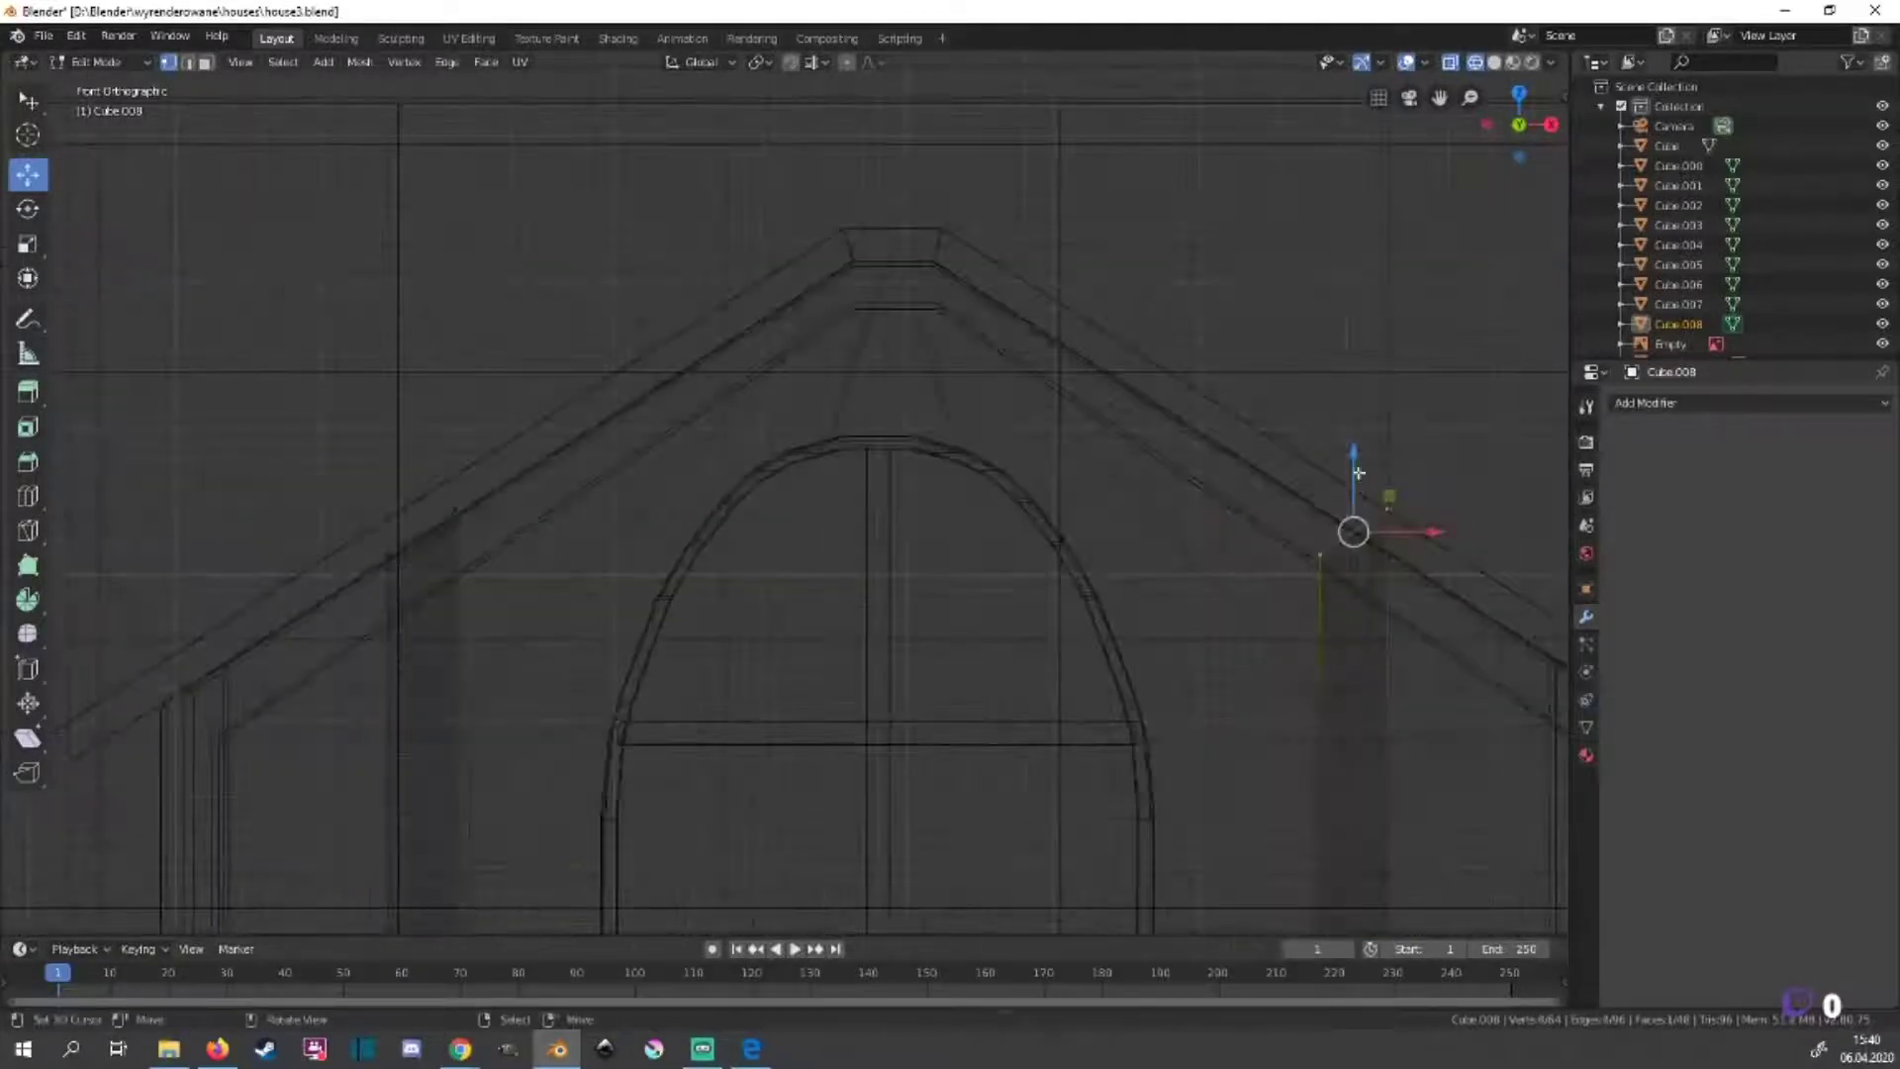
left_click_drag(1358, 473, 1353, 413)
left_click(1353, 414)
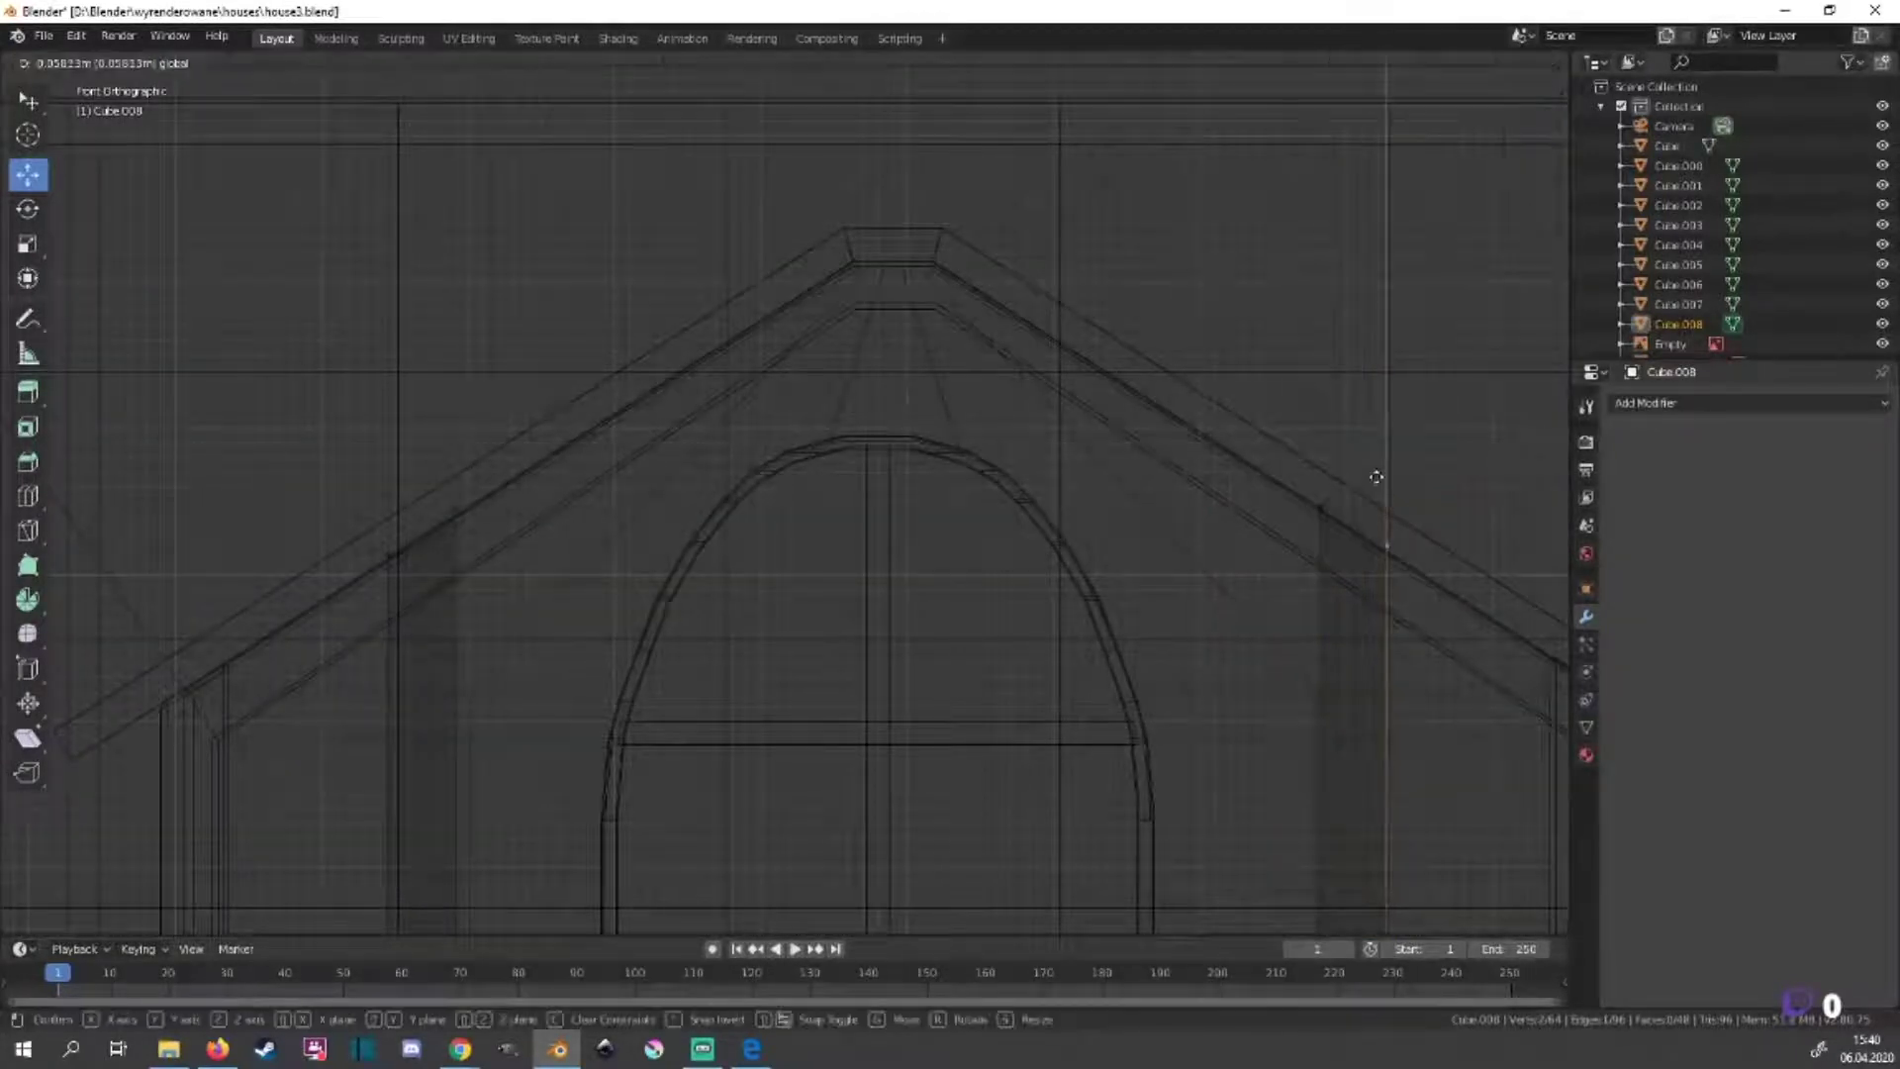
scroll(1505, 645, "down", 2)
key("shift+z")
mouse_move(1505, 644)
middle_mouse_down()
mouse_move(733, 690)
mouse_move(1029, 588)
mouse_move(958, 645)
middle_mouse_up()
middle_click_drag(679, 664, 1196, 501, "alt")
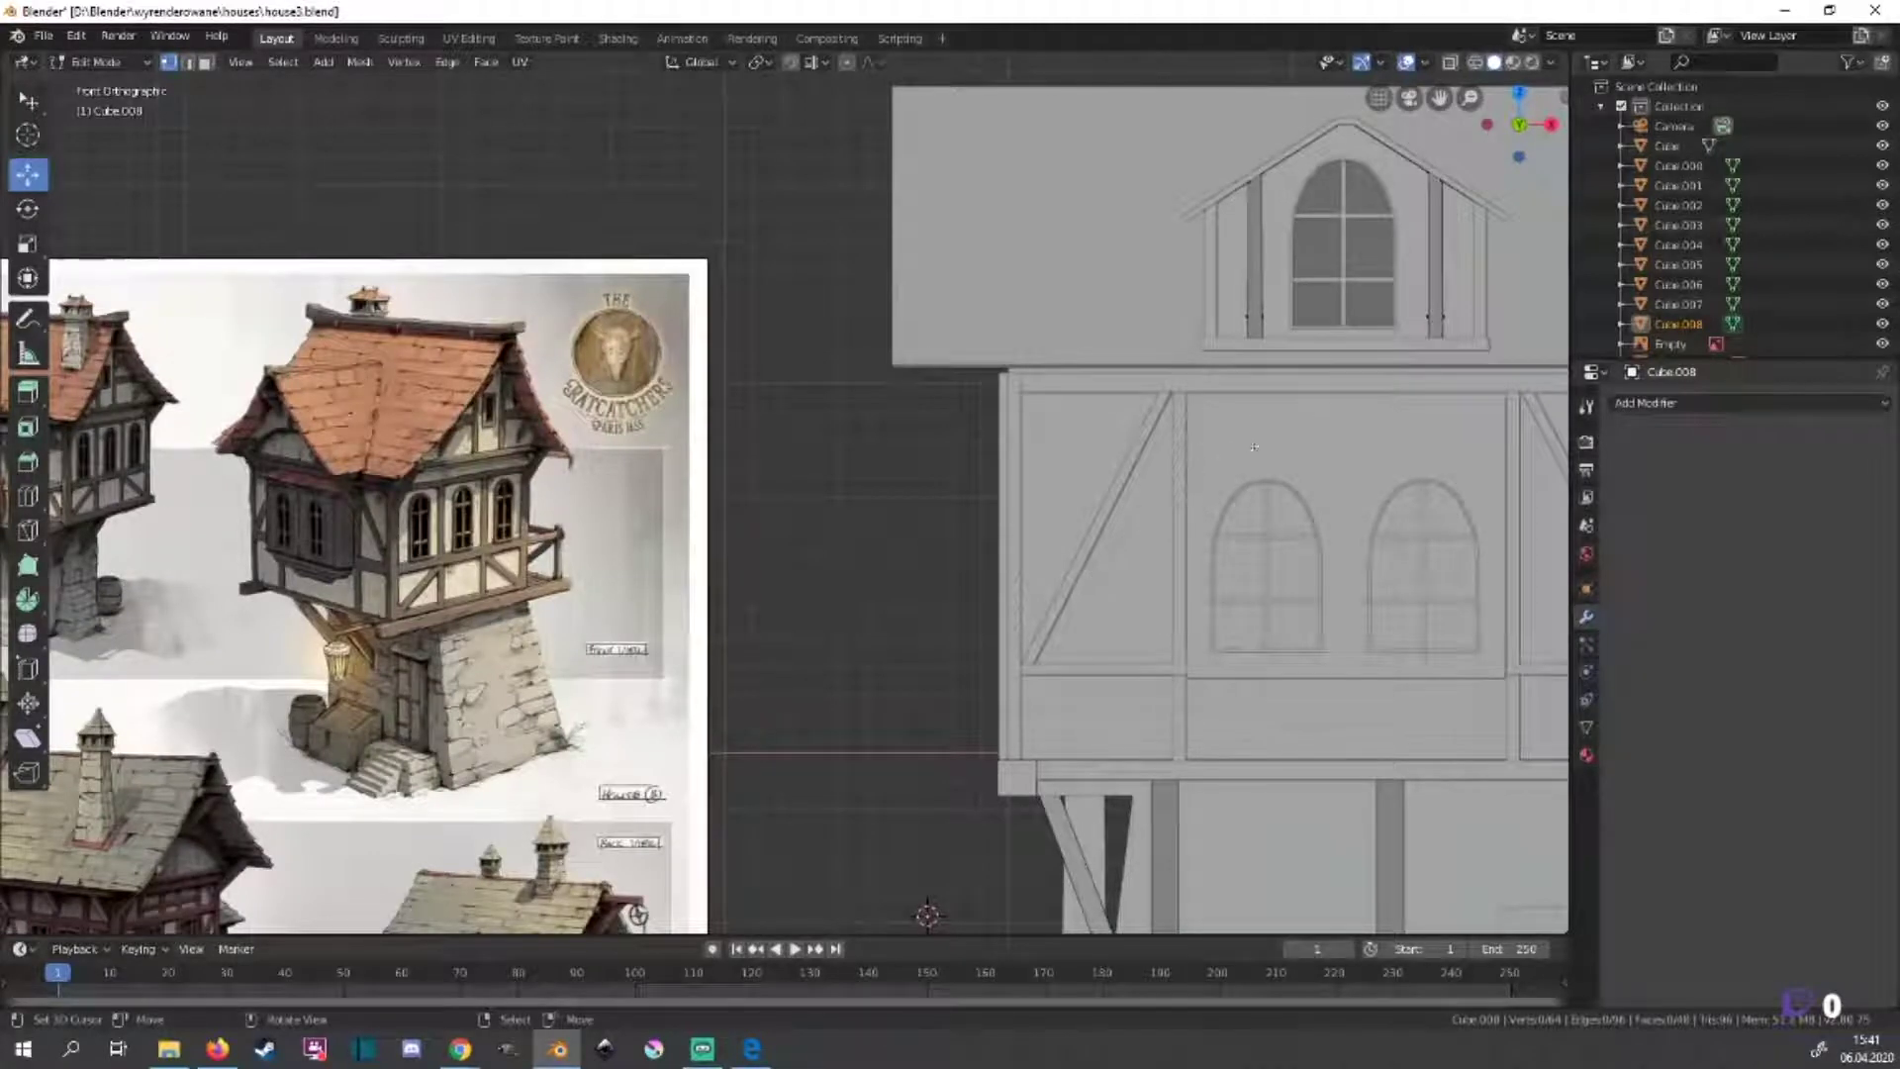
Rotate the copied strut upright in top view and move it up near the roof.
middle_click_drag(1359, 502, 718, 626, "shift")
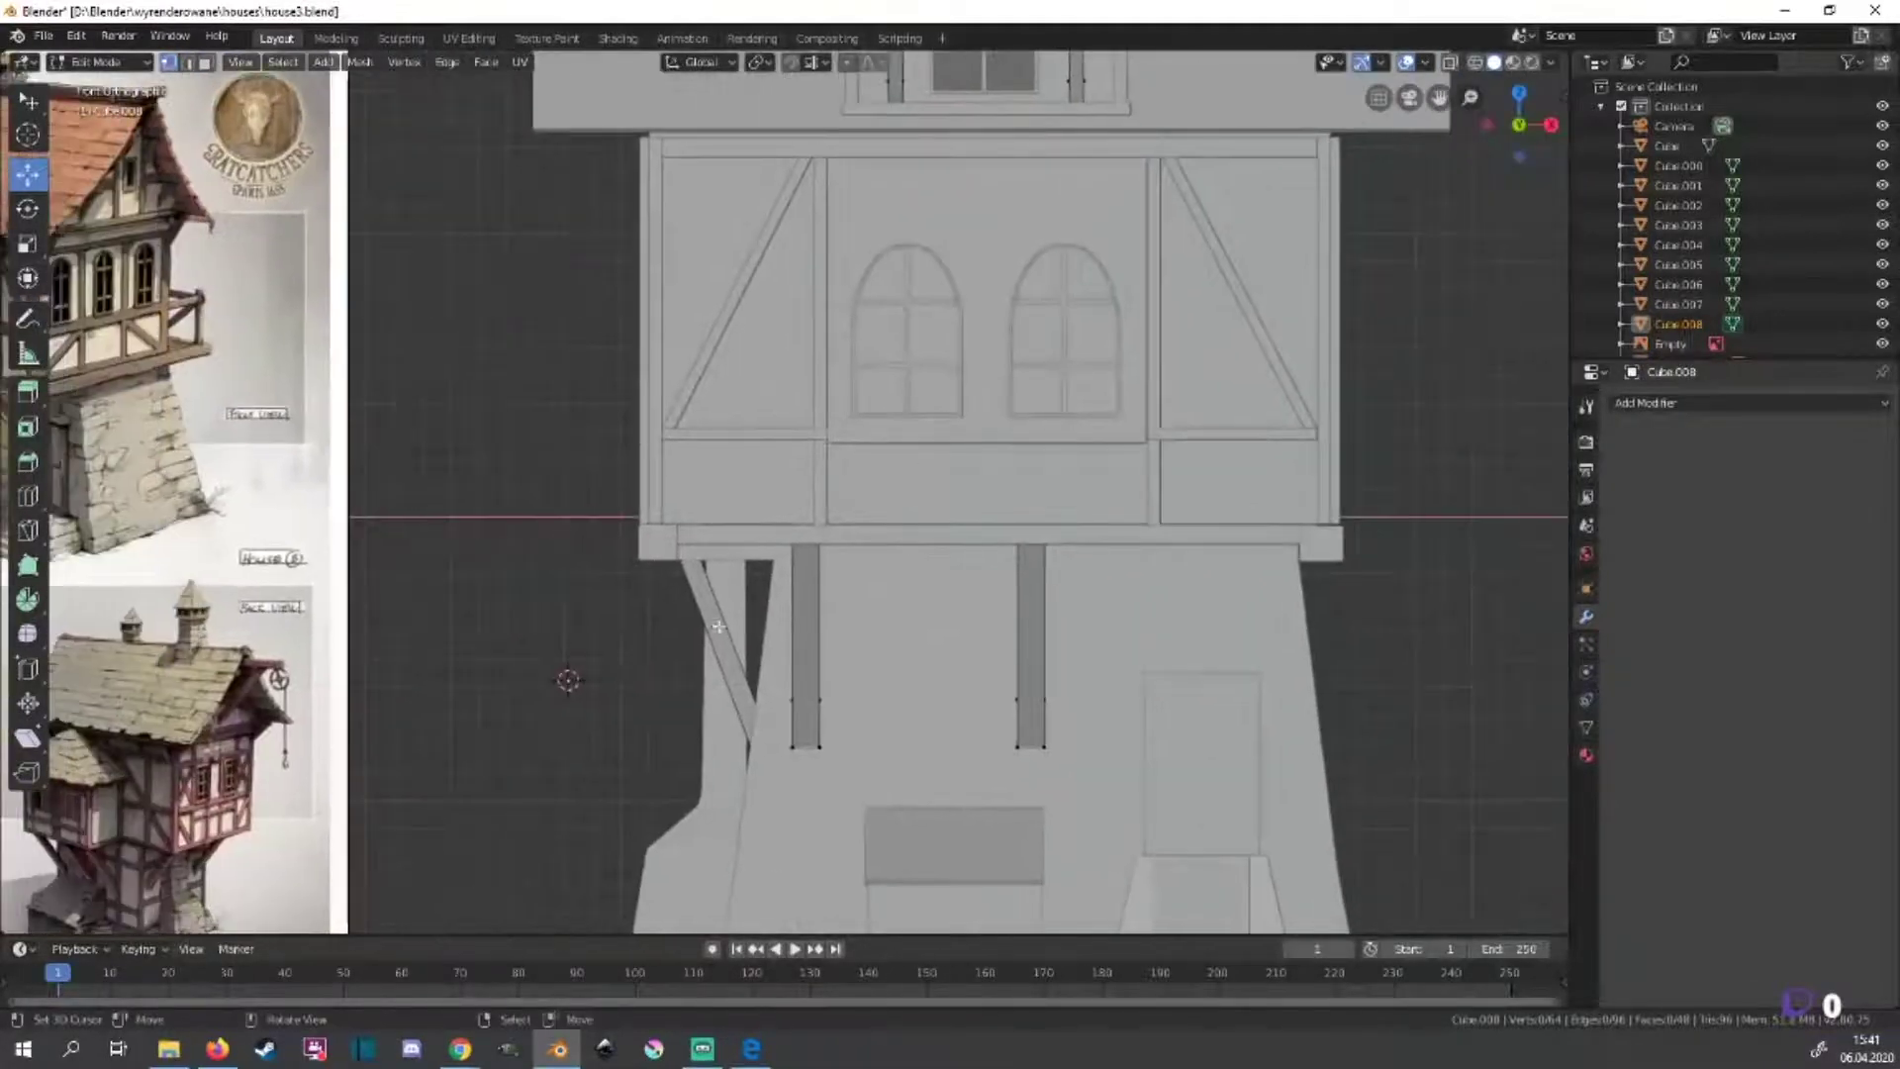
scroll(721, 644, "down", 2)
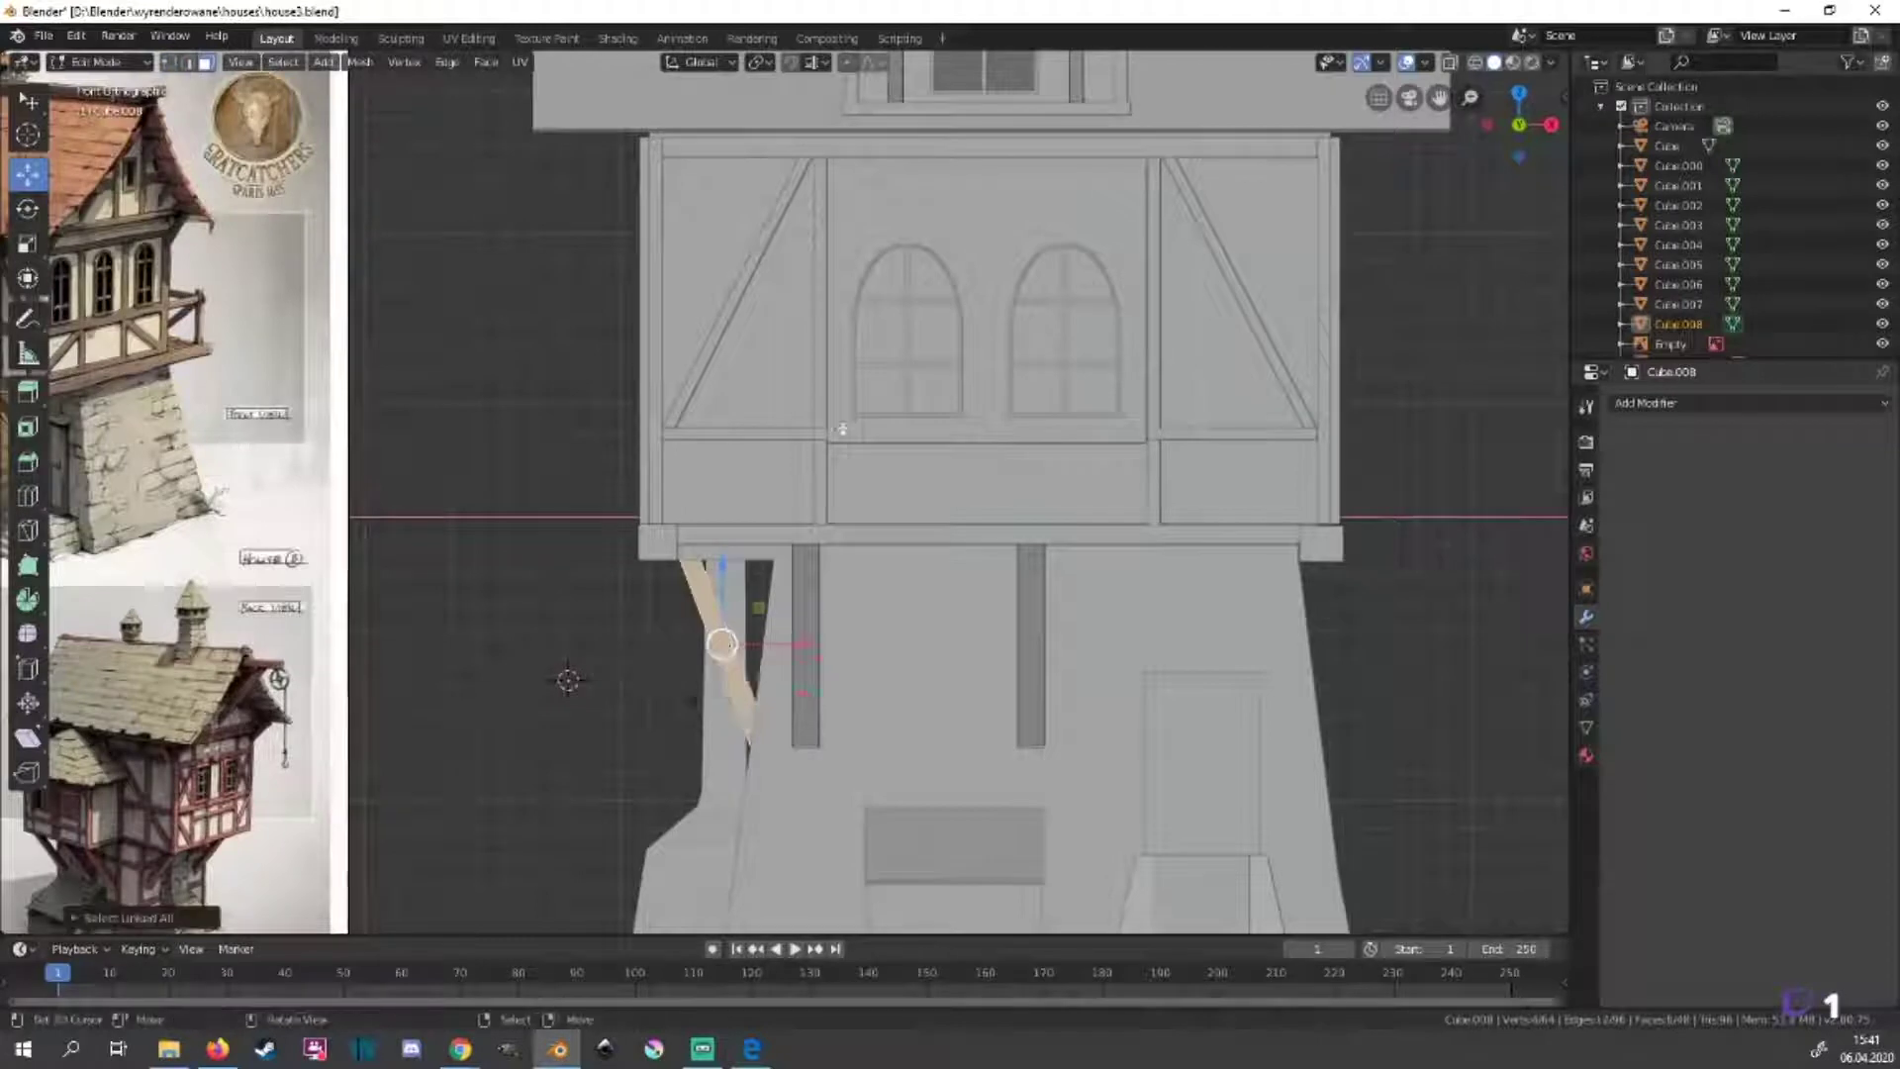
scroll(721, 645, "down", 3)
key("KP_7")
scroll(1337, 603, "down", 1)
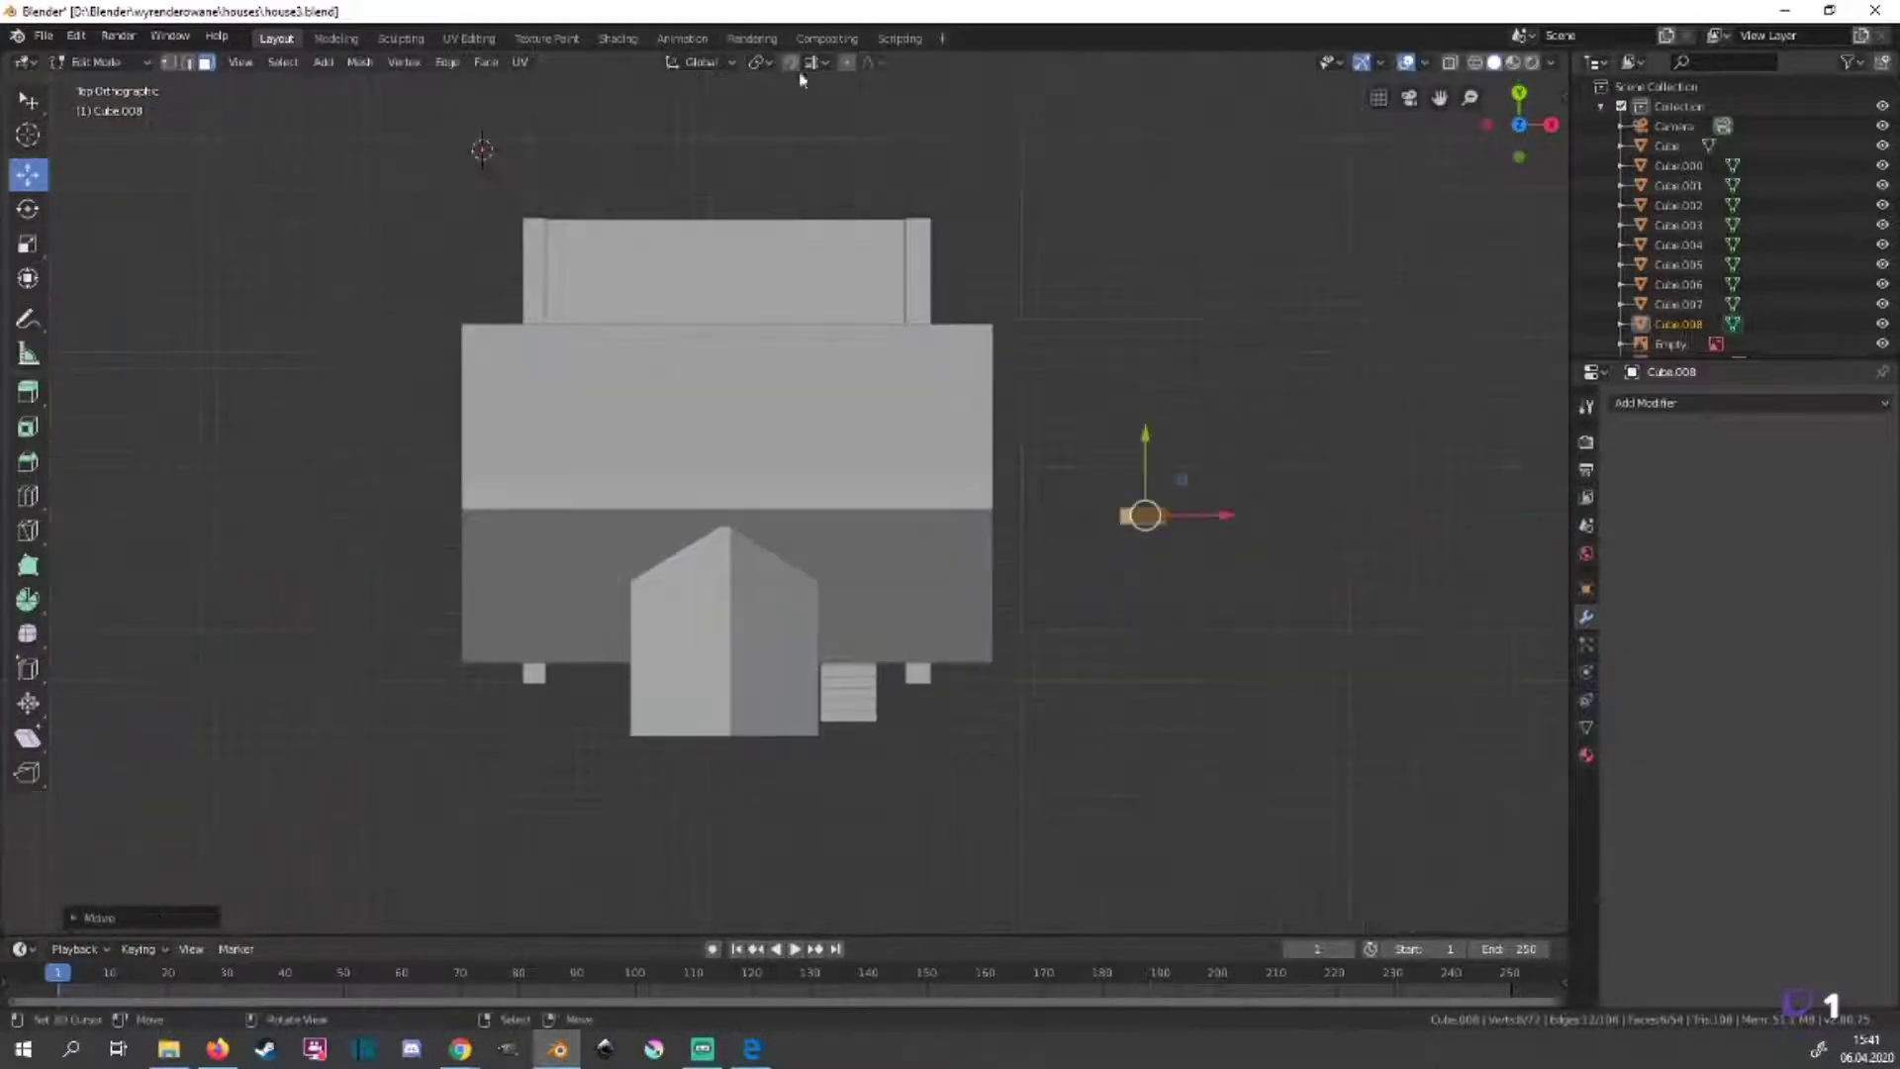
key("r")
left_click(1032, 369)
middle_click_drag(1032, 369, 1124, 450)
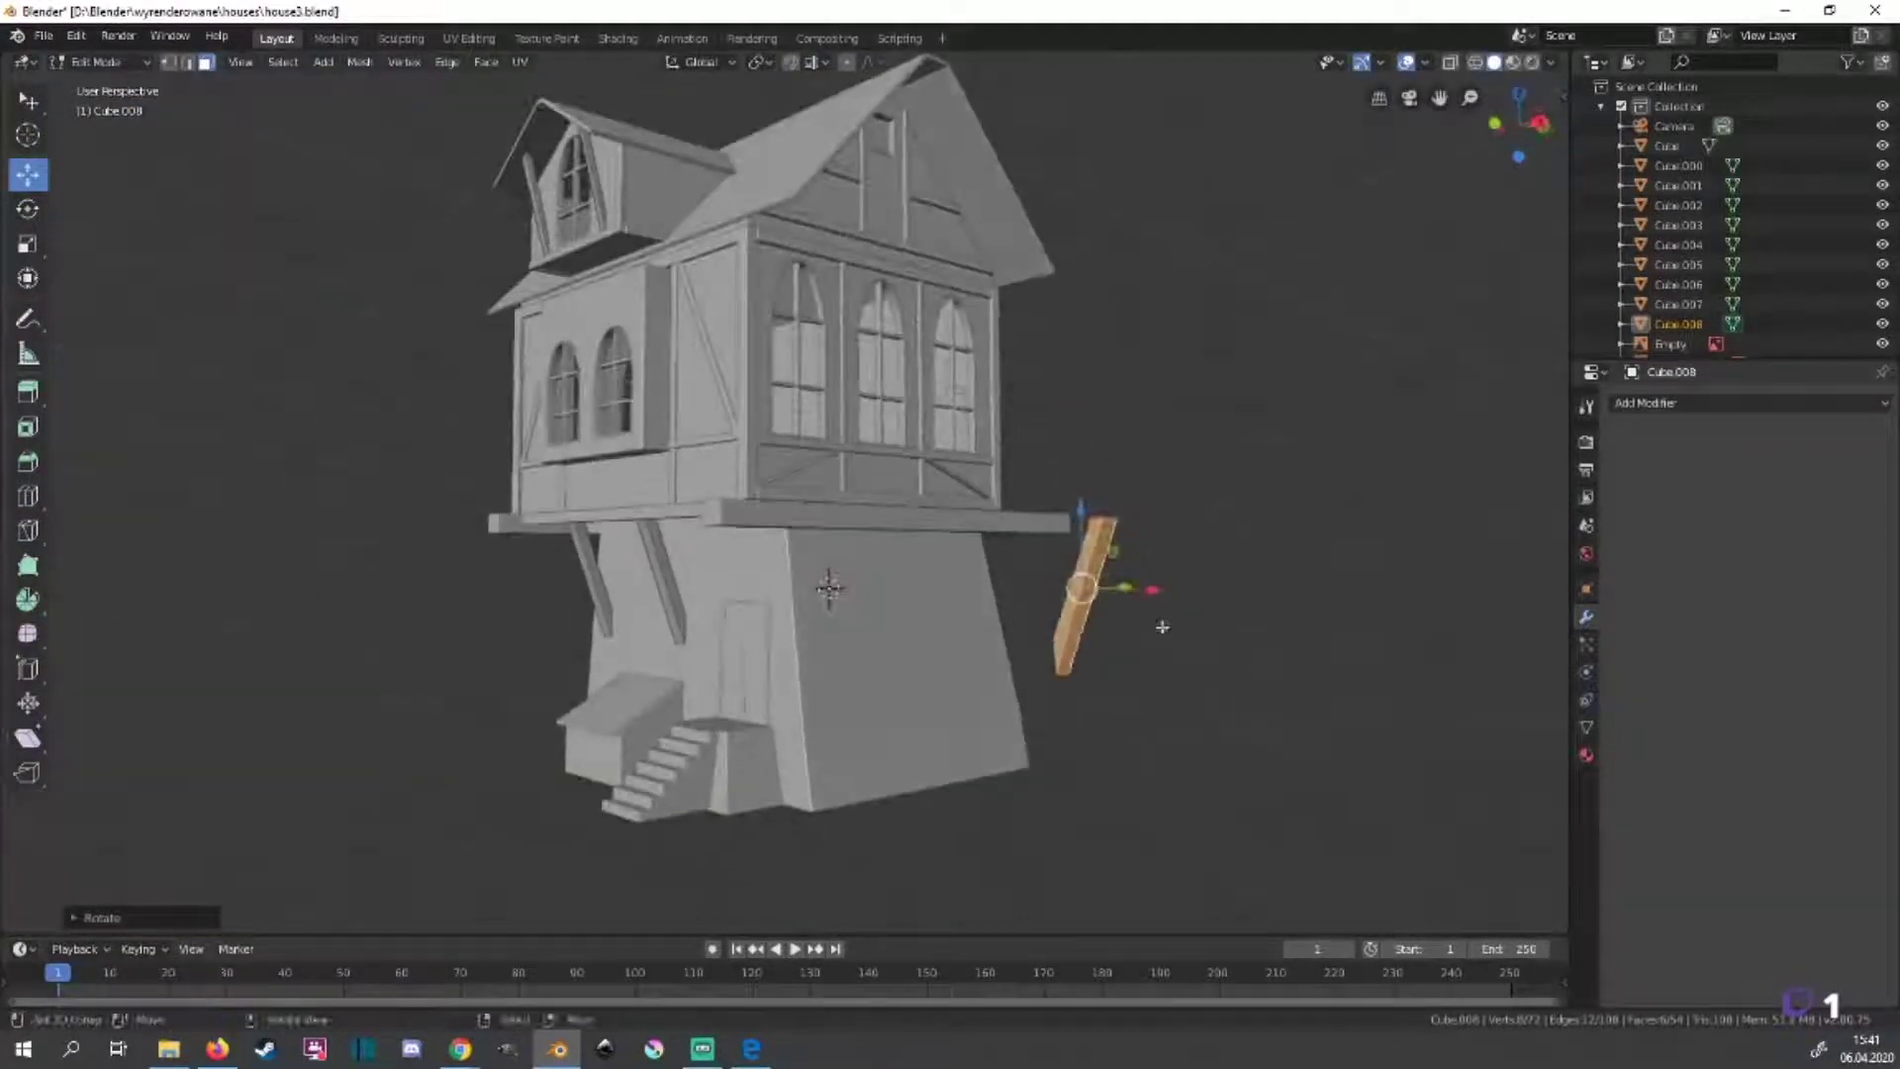
key("g")
left_click(1171, 198)
Nudge the upright piece onto the side wall, checking in front and side views.
key("KP_1")
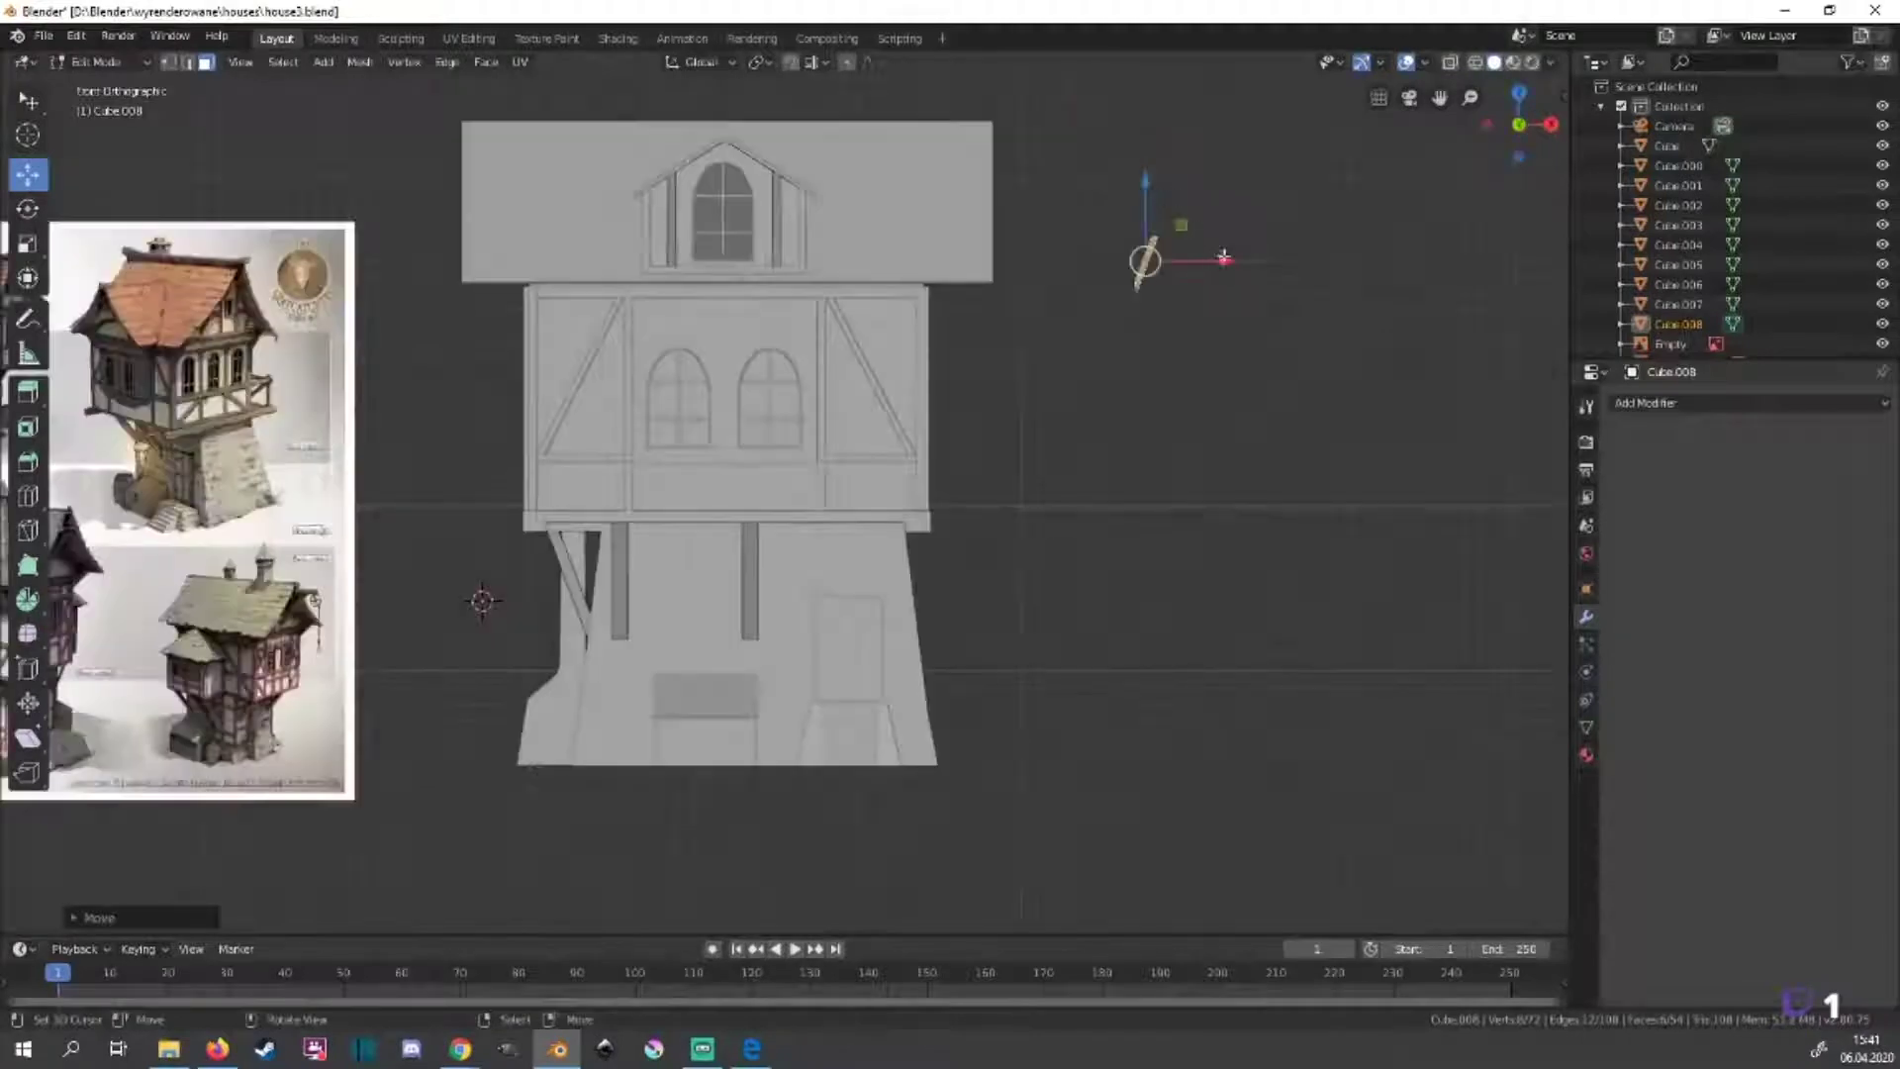
key("shift+z")
middle_click_drag(999, 245, 1144, 699, "shift")
scroll(1127, 678, "up", 2)
scroll(1351, 706, "up", 2)
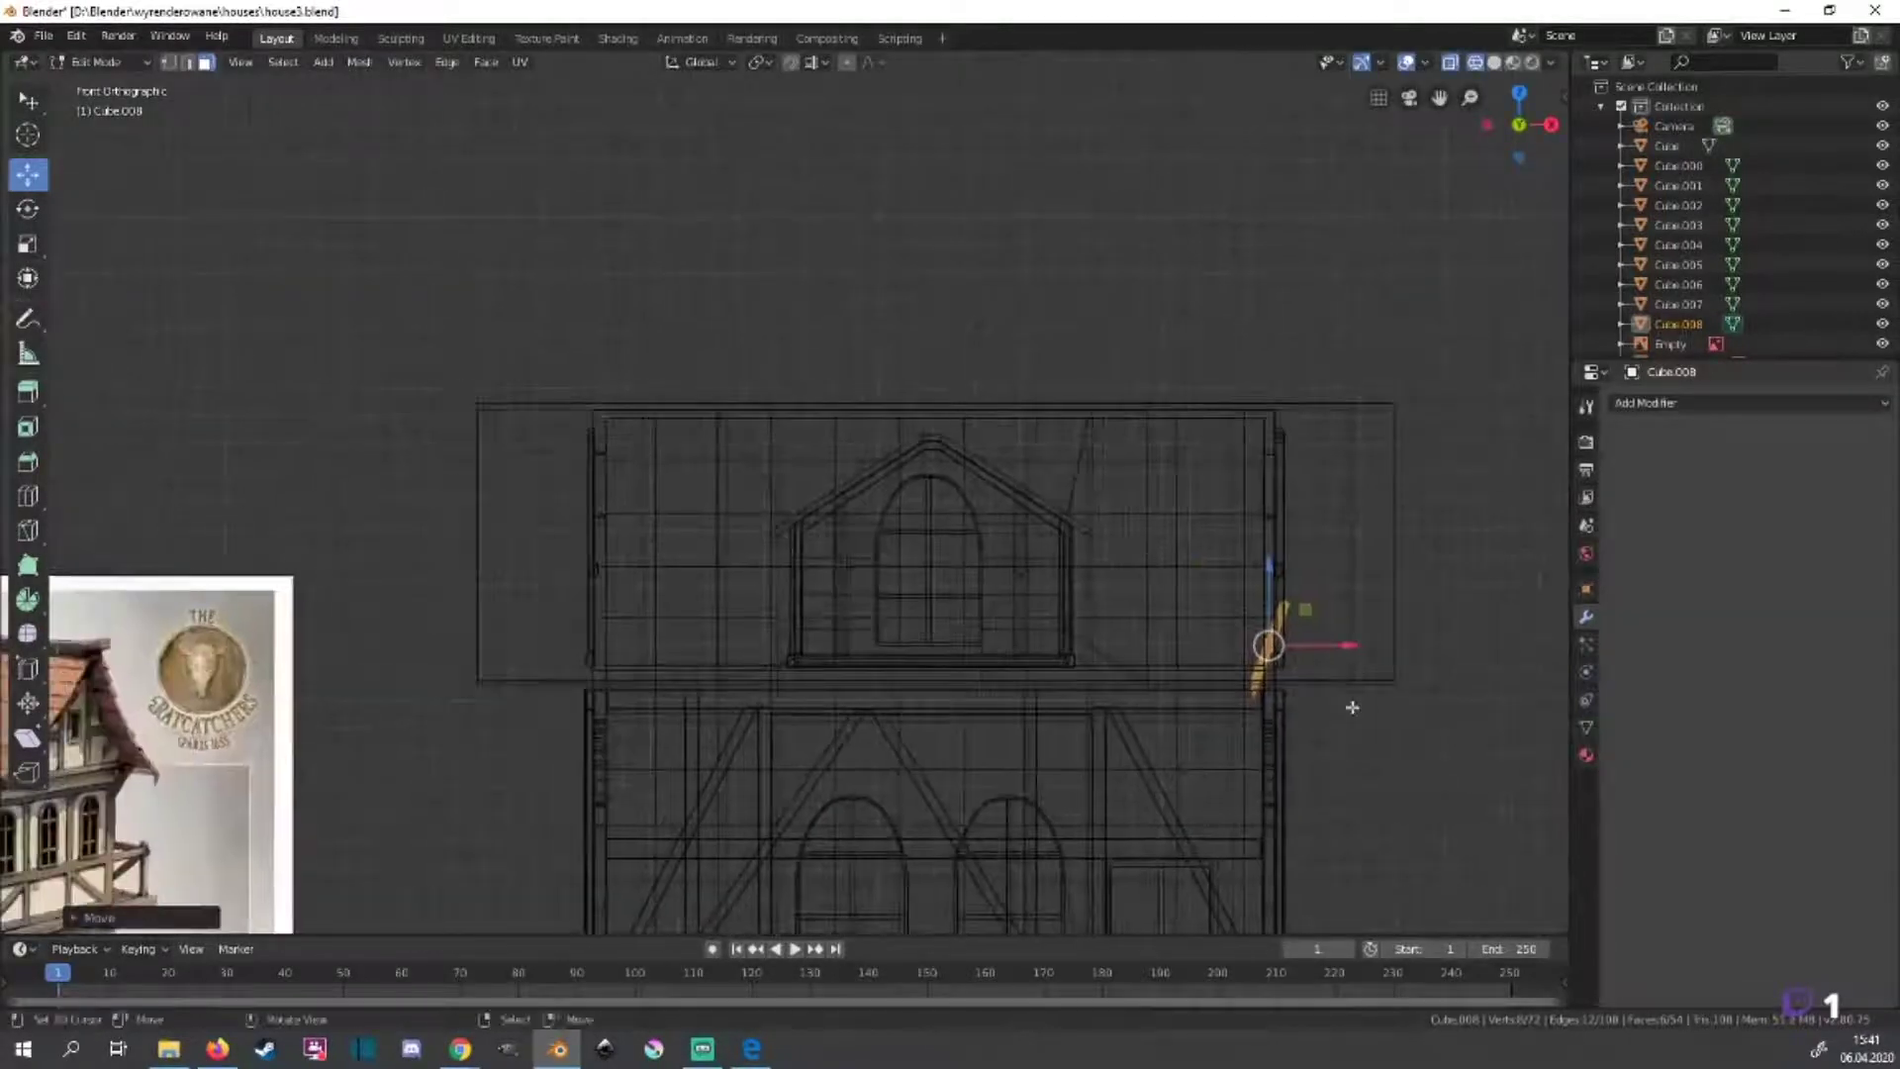
left_click_drag(1347, 645, 1370, 644)
key("KP_3")
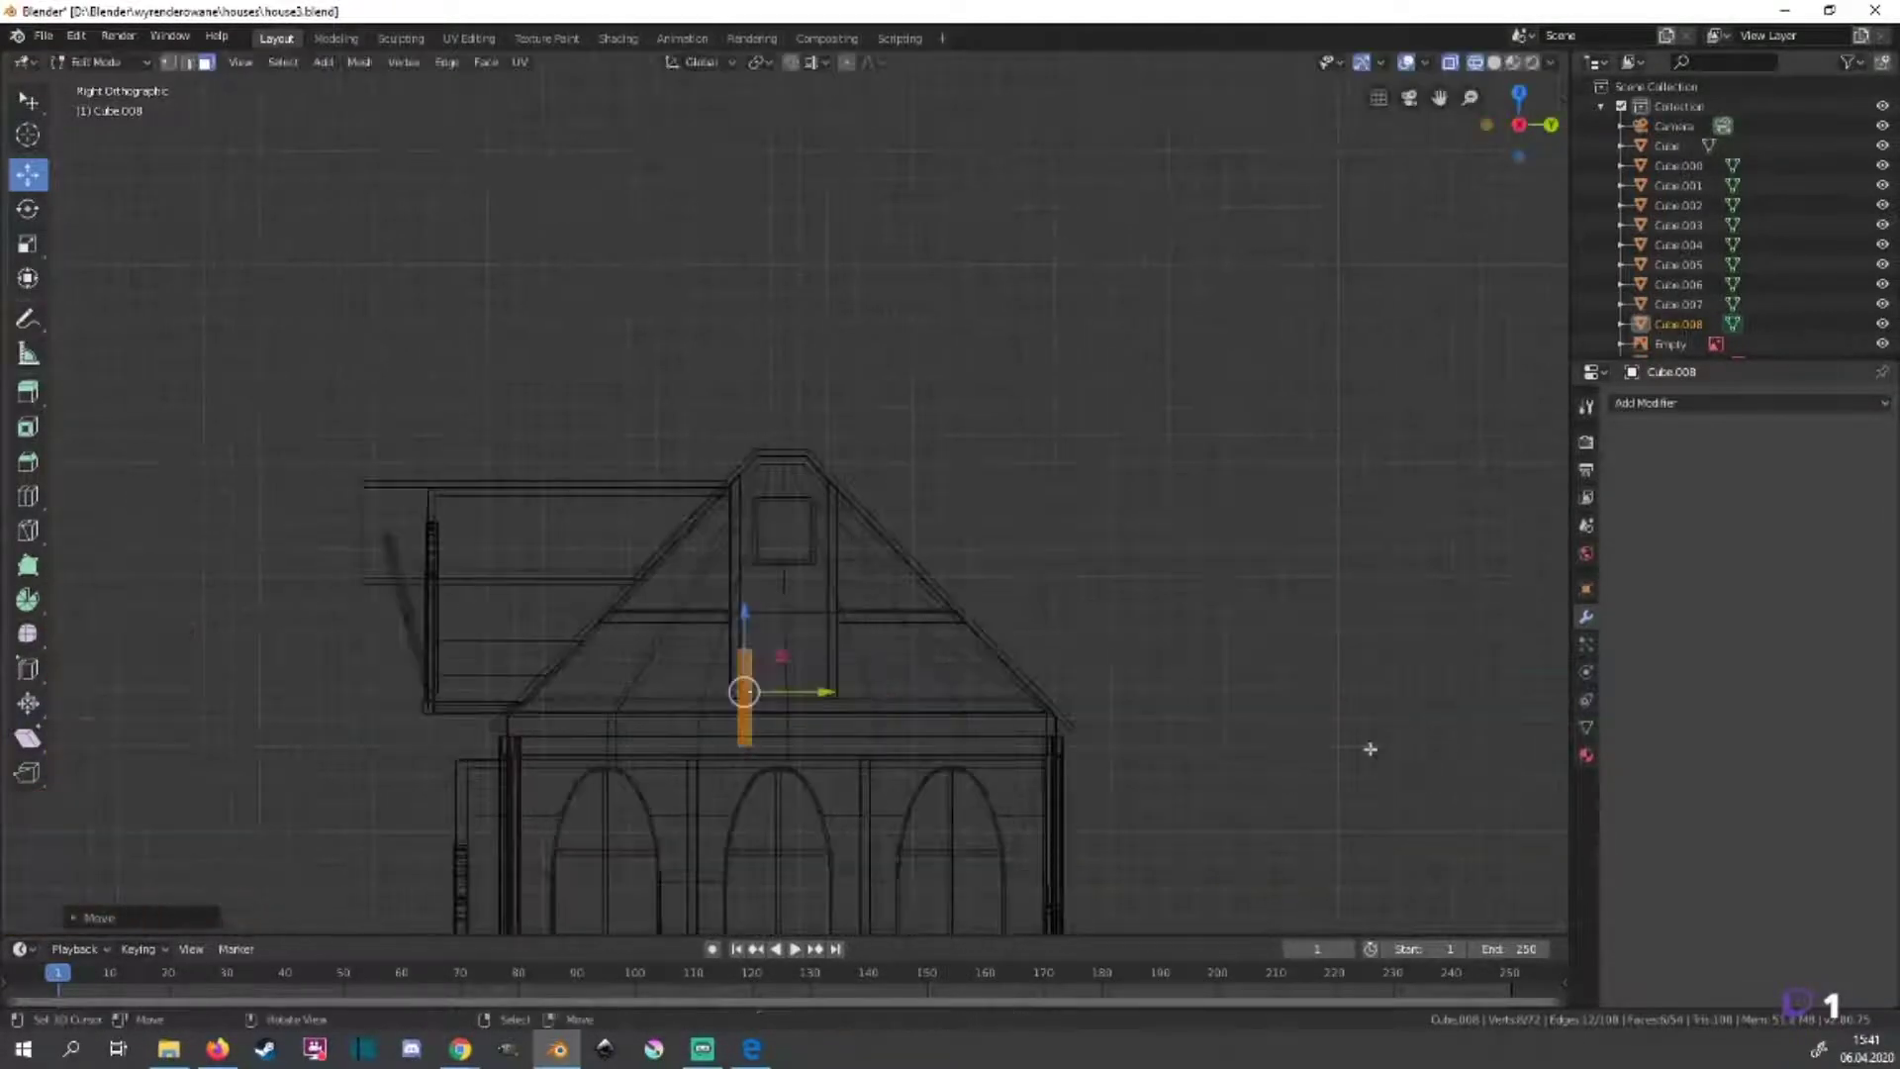
key("shift+z")
middle_click_drag(1142, 776, 1156, 720, "shift")
Adjust the post's height on Z so it stands beside the small gable window.
key("g")
key("z")
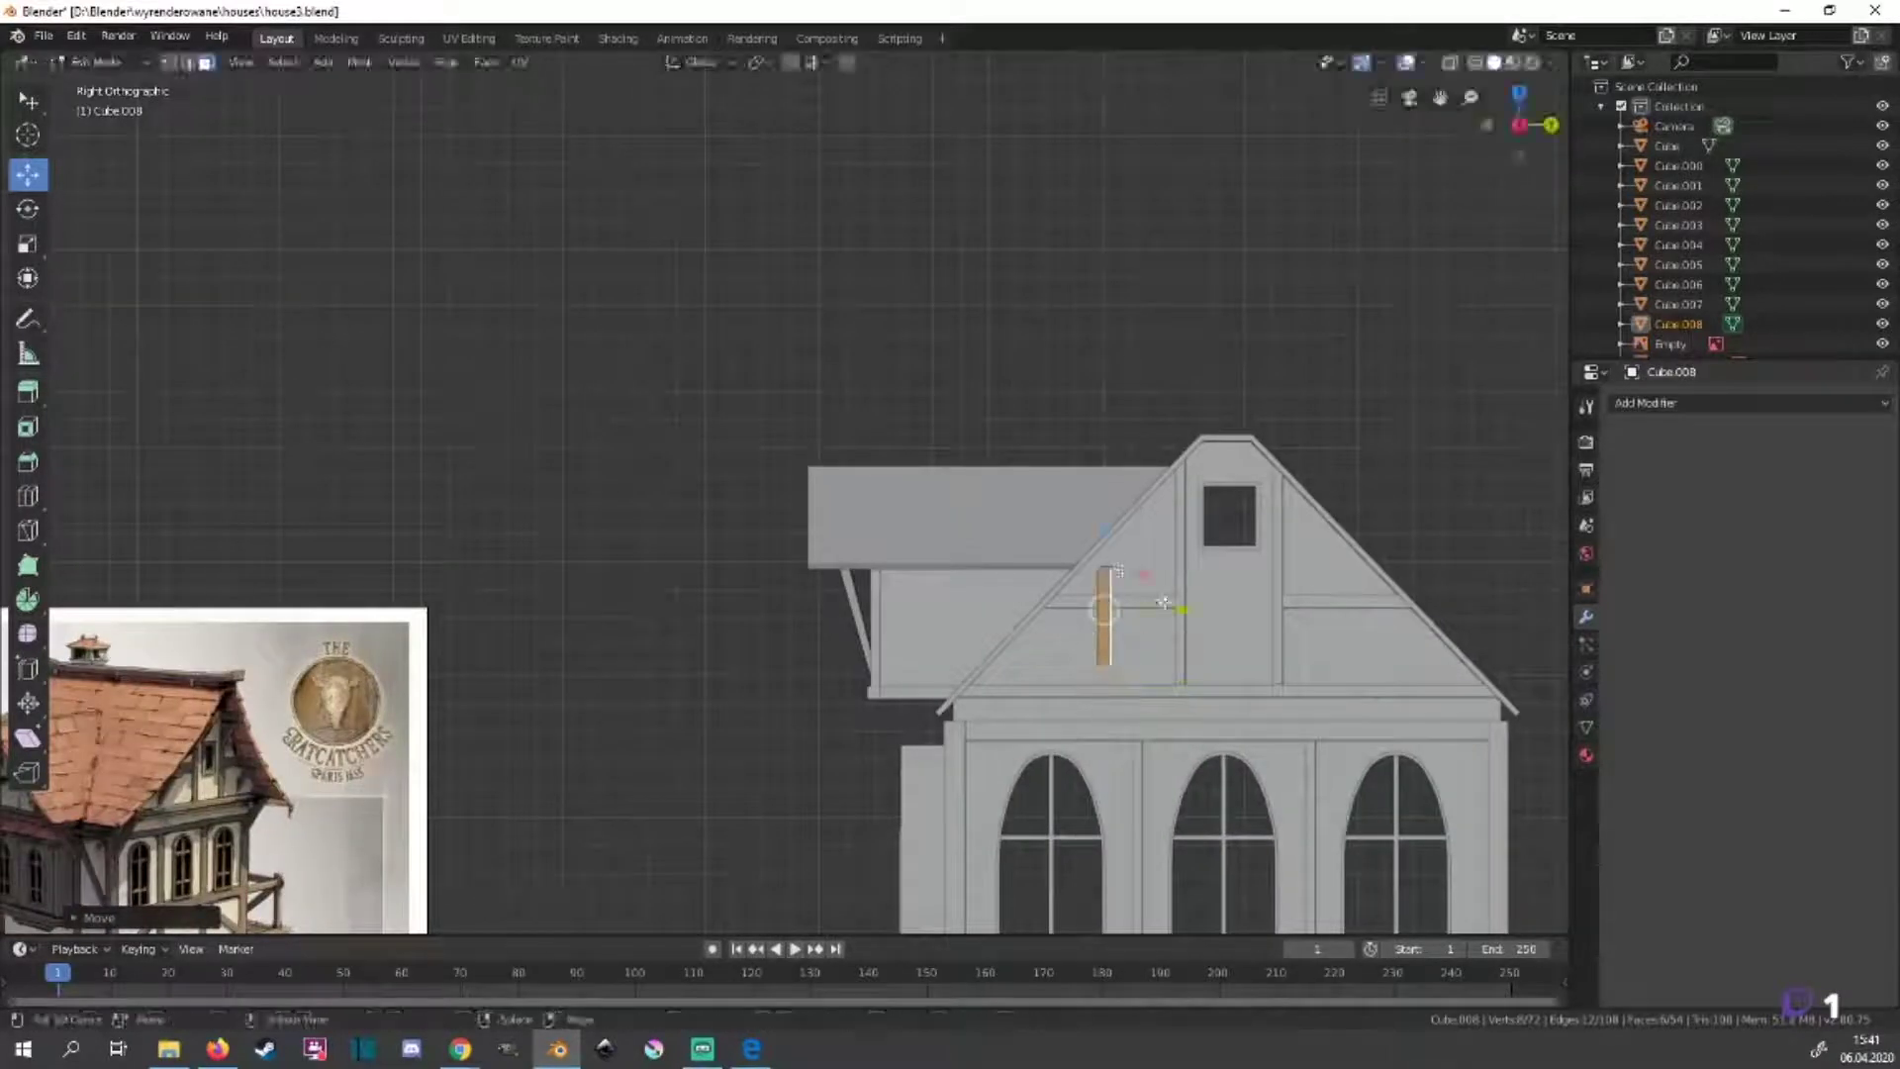
left_click(1147, 610)
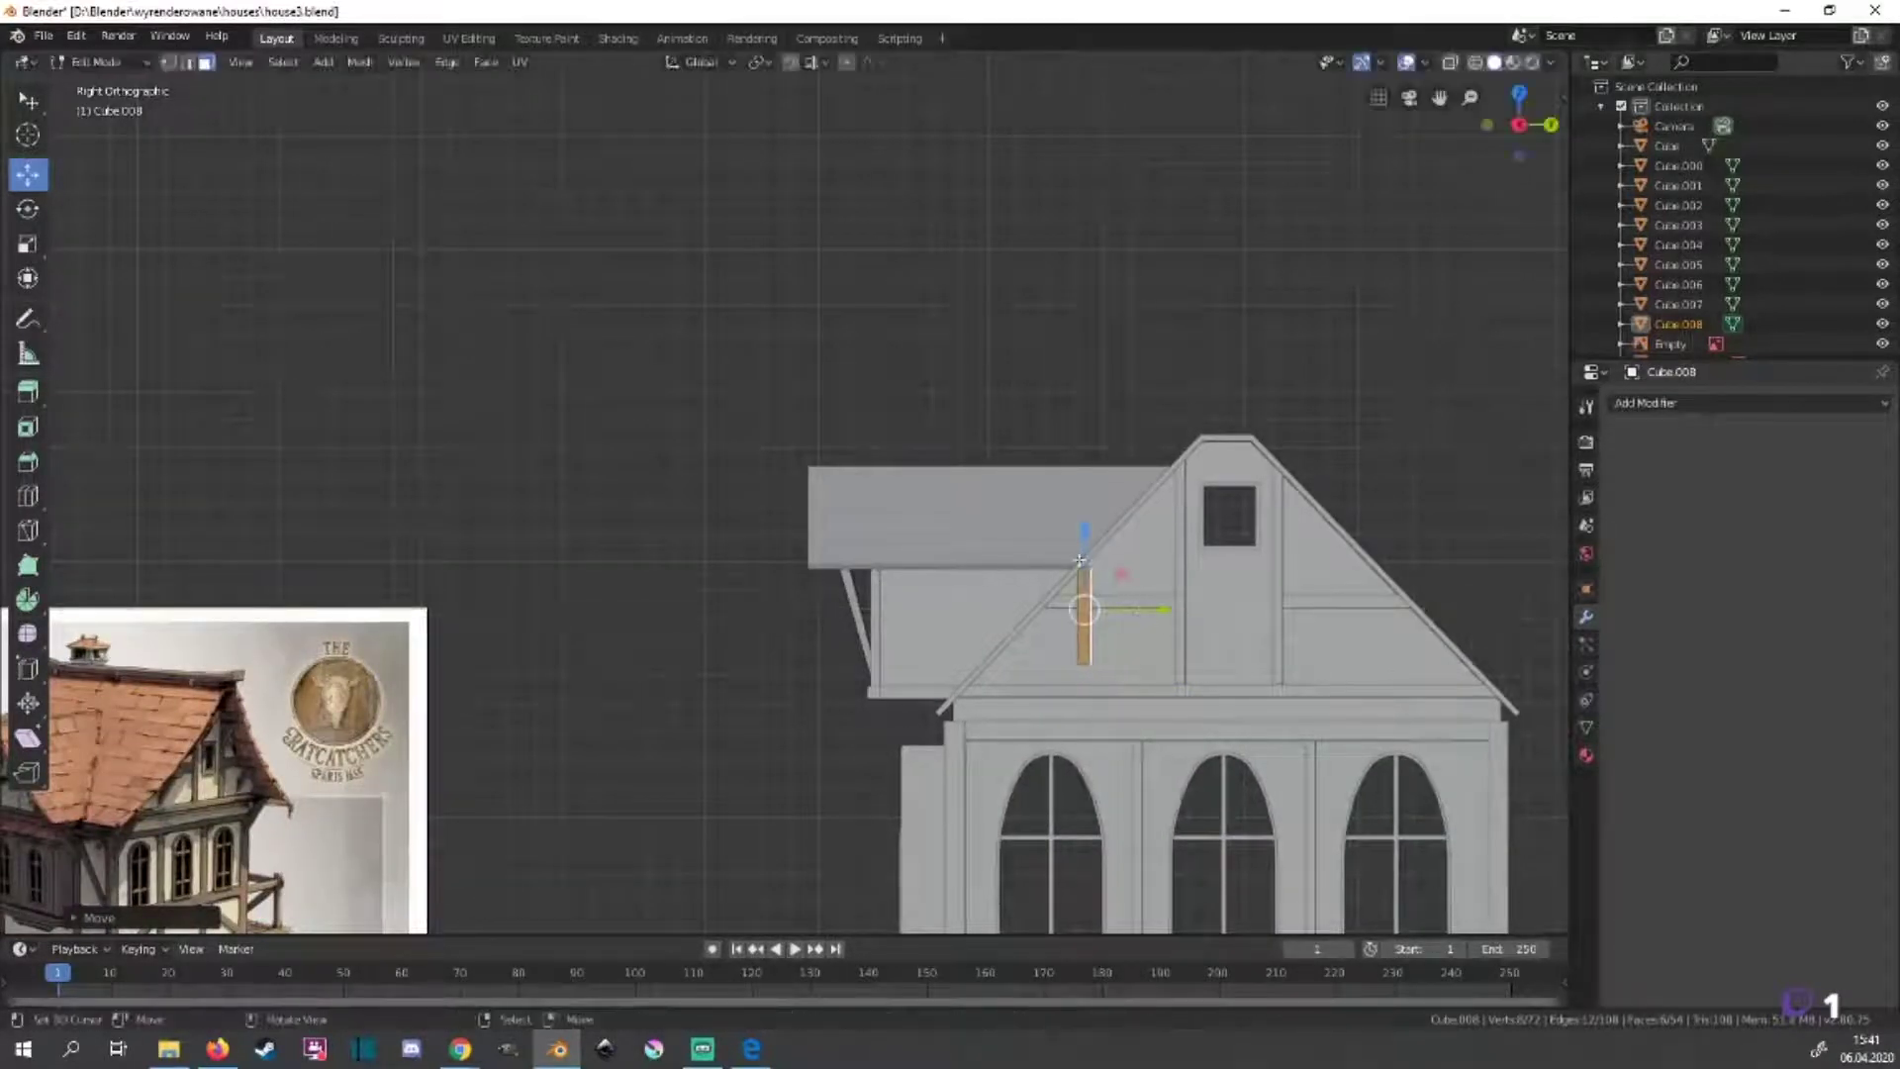
key("g")
key("z")
left_click(1098, 567)
Duplicate the post along Y across the small window and resize both posts.
key("shift+d")
key("y")
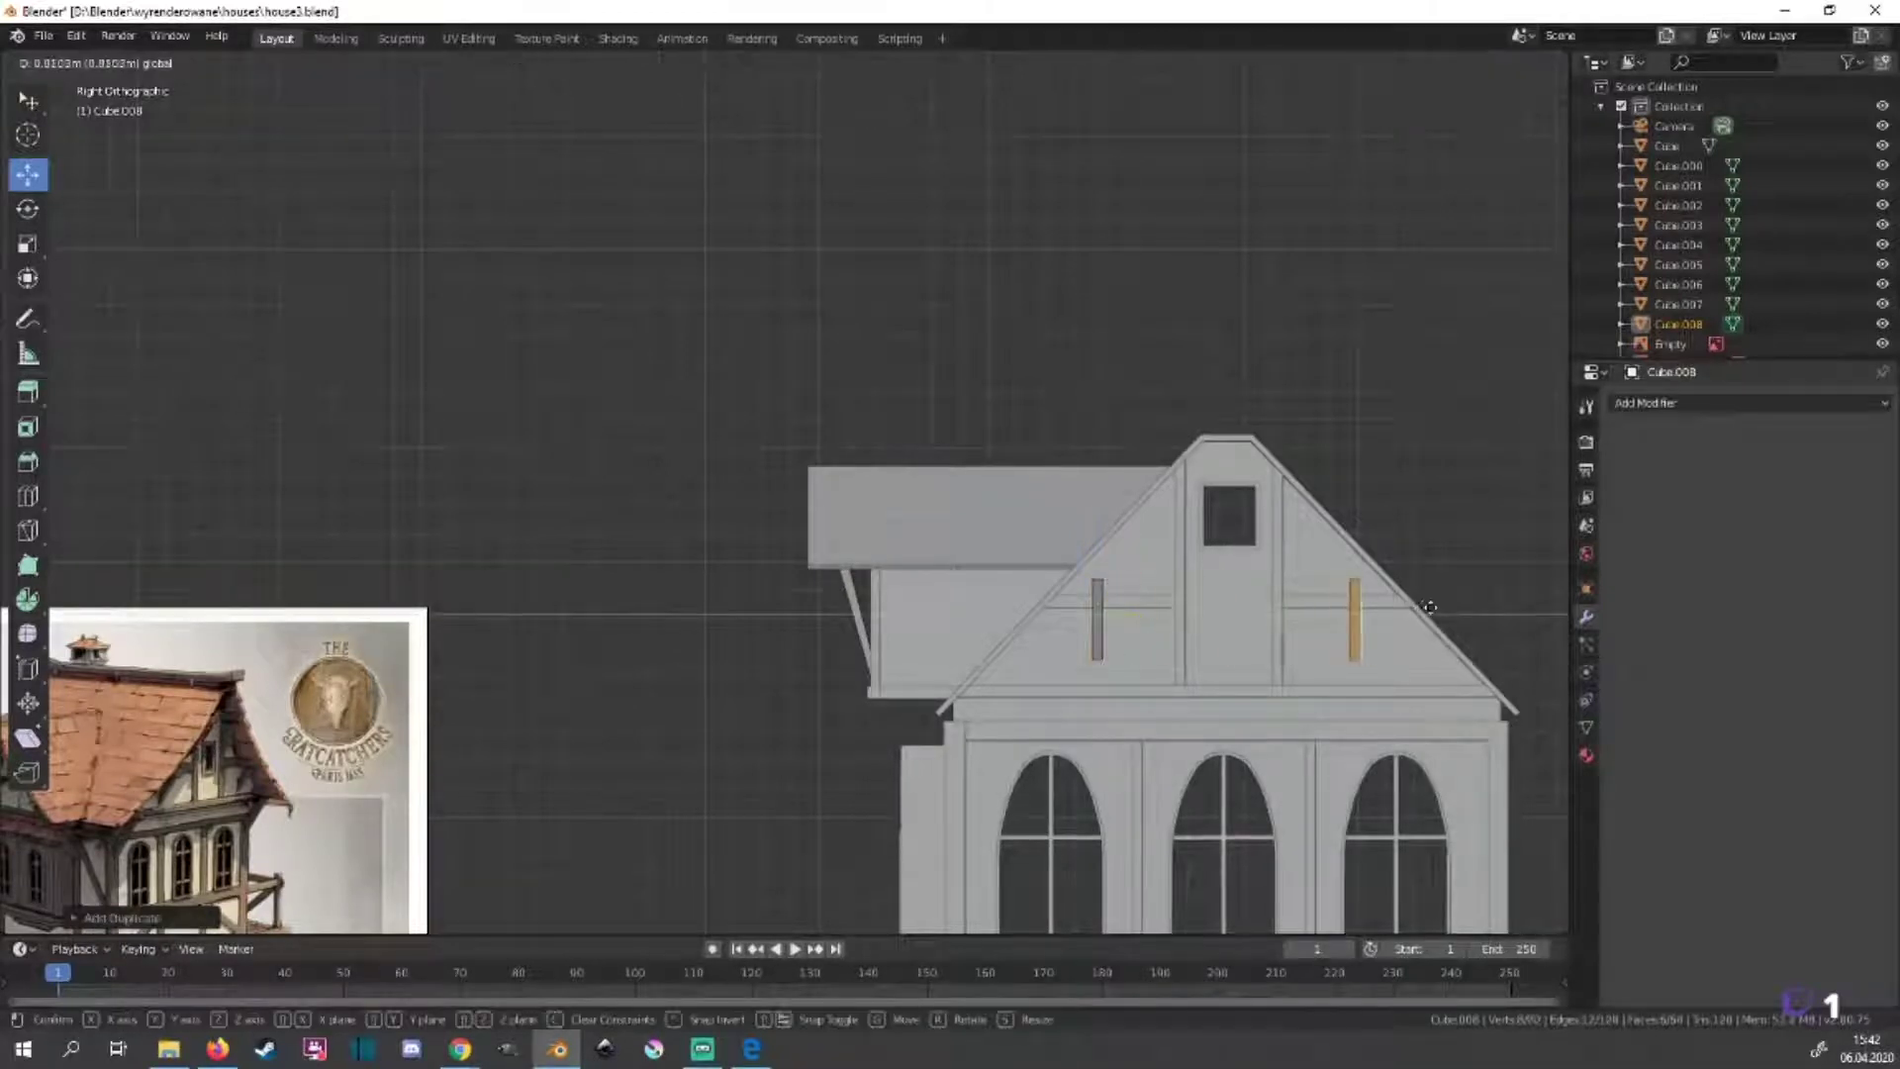
left_click(1433, 611)
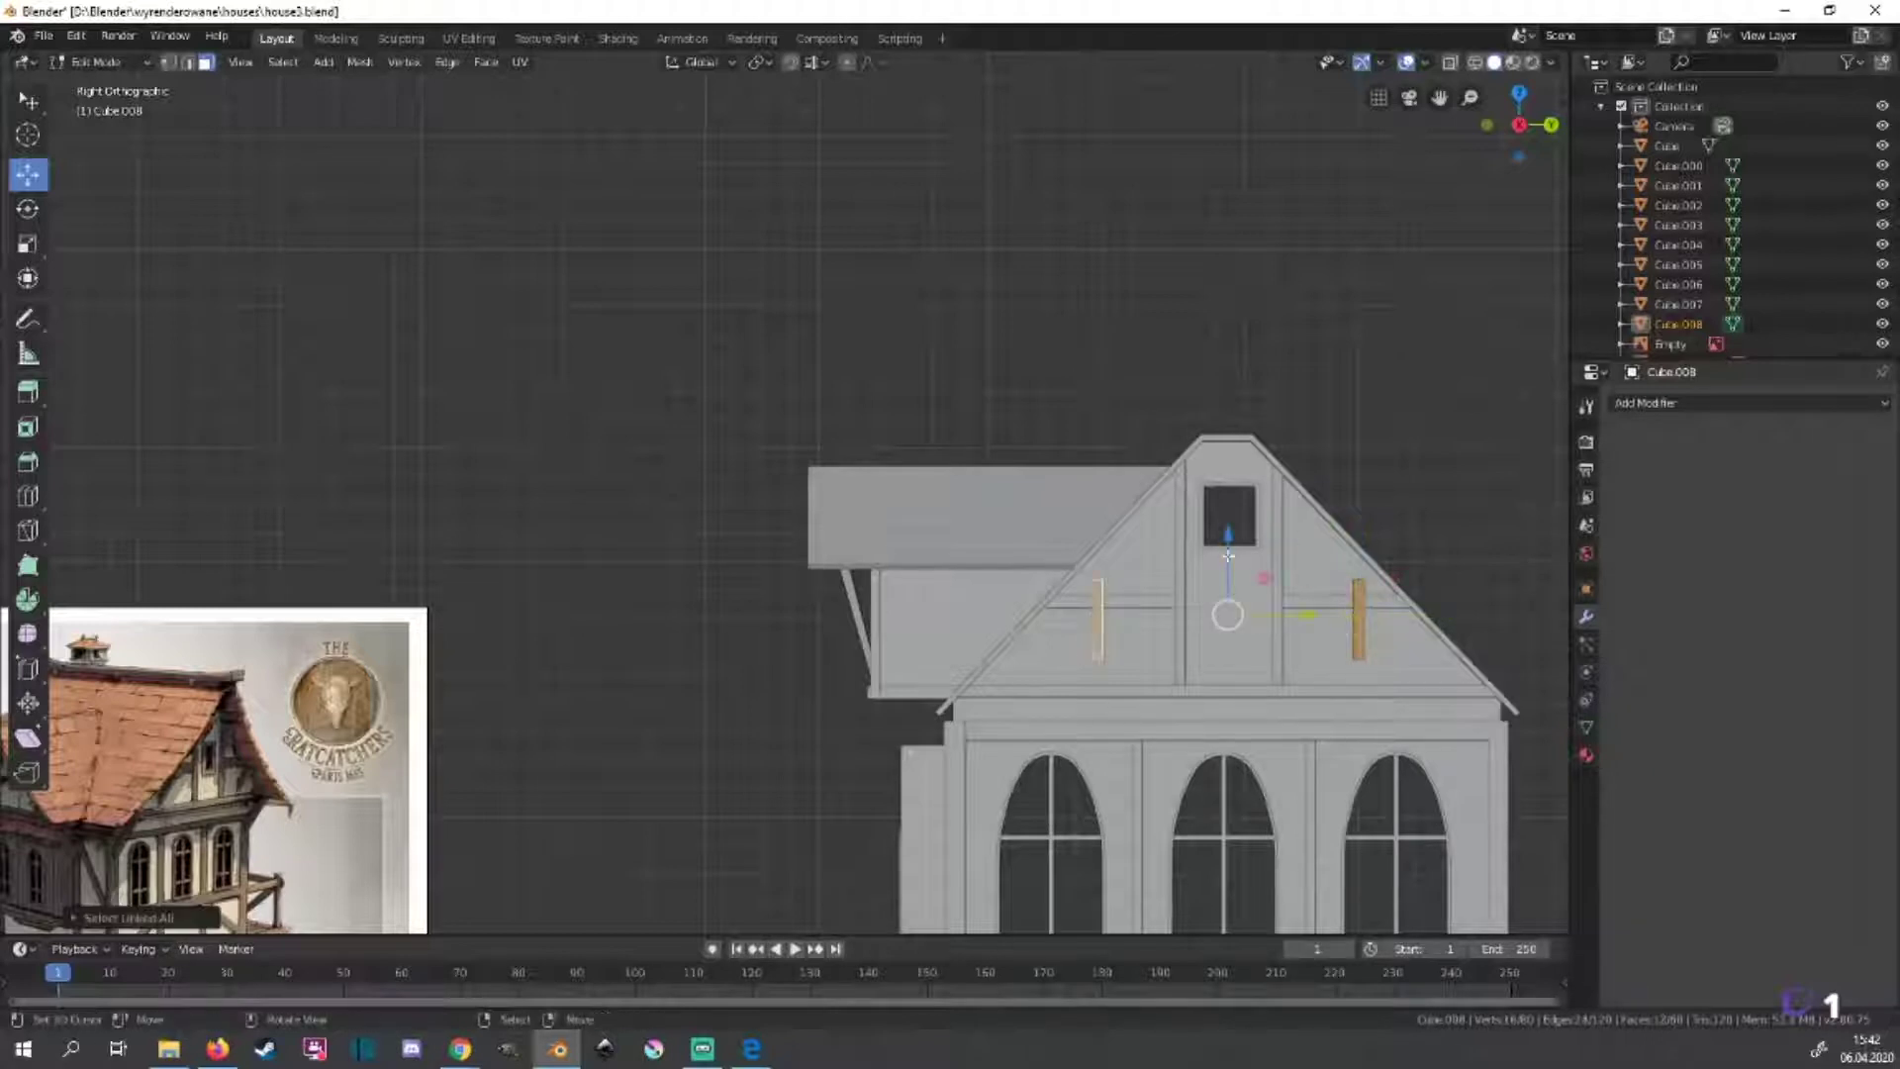
key("s")
left_click(1322, 670)
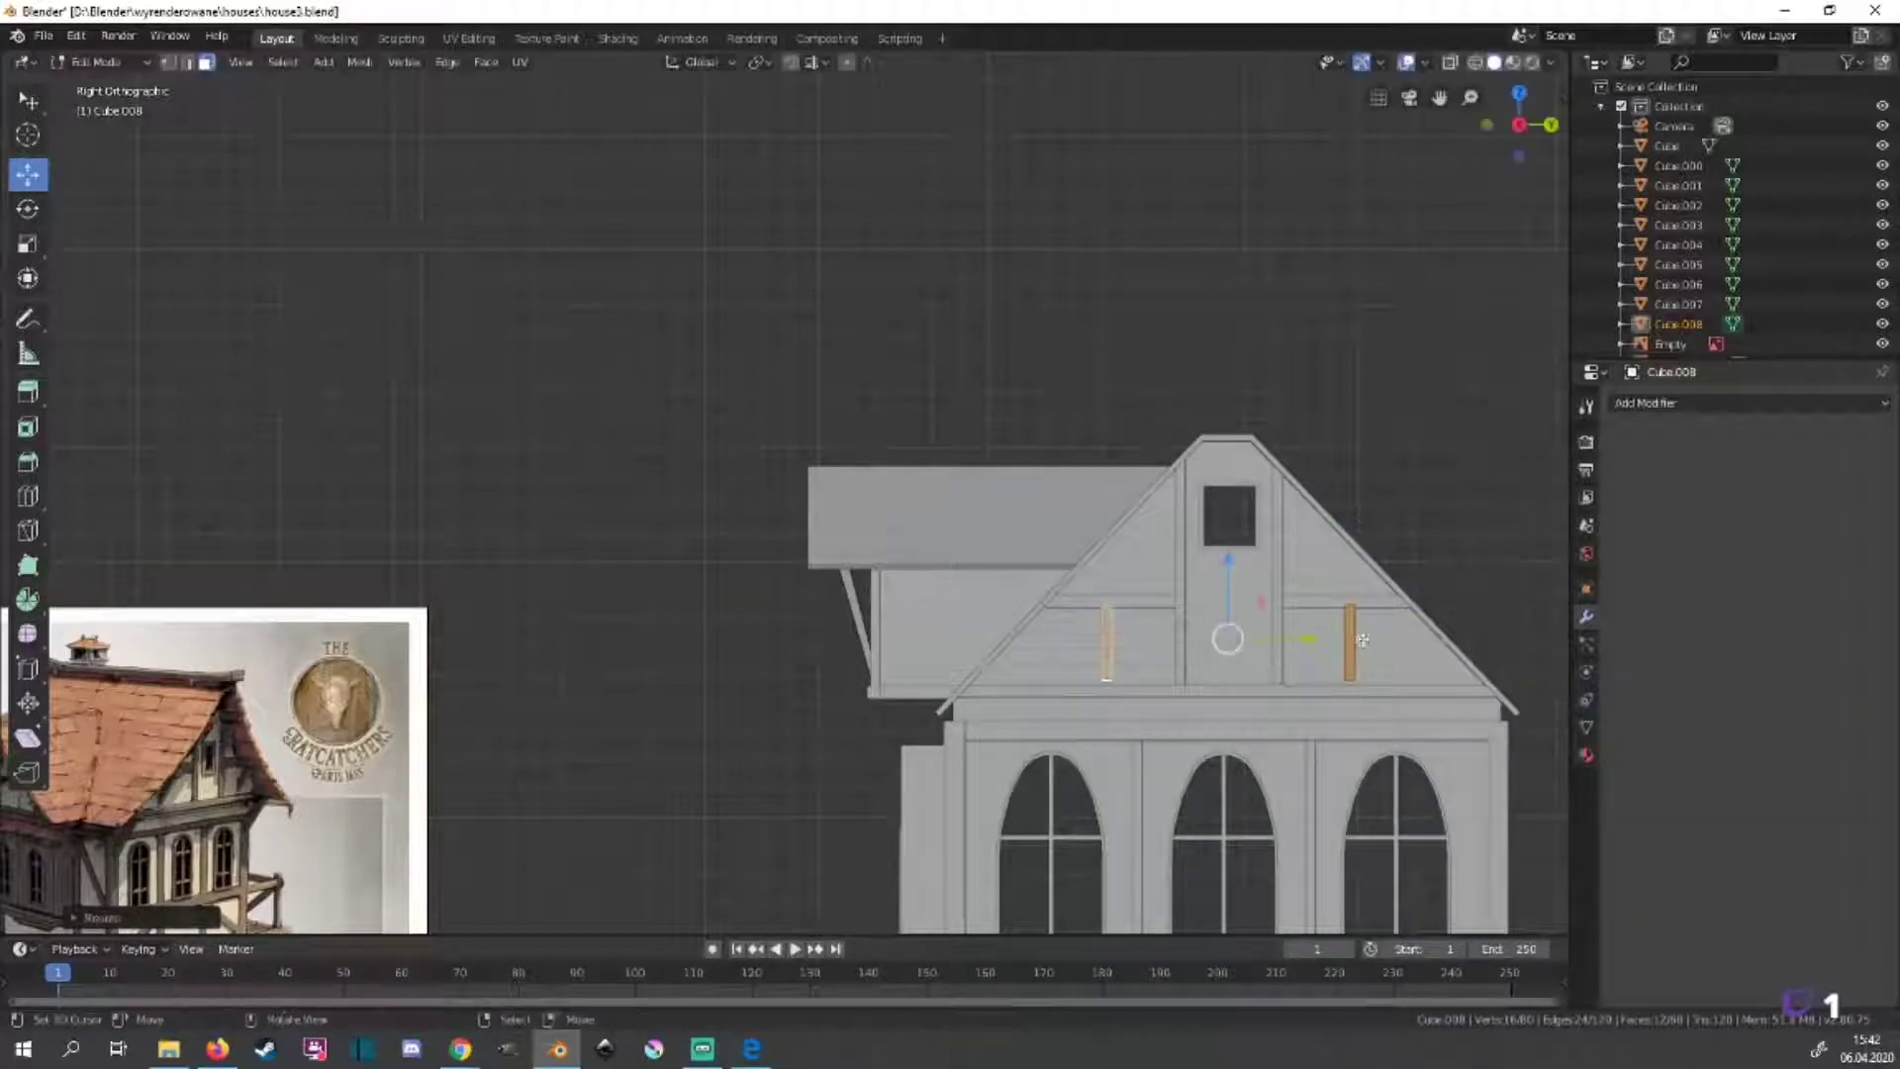
left_click_drag(1424, 639, 1483, 644)
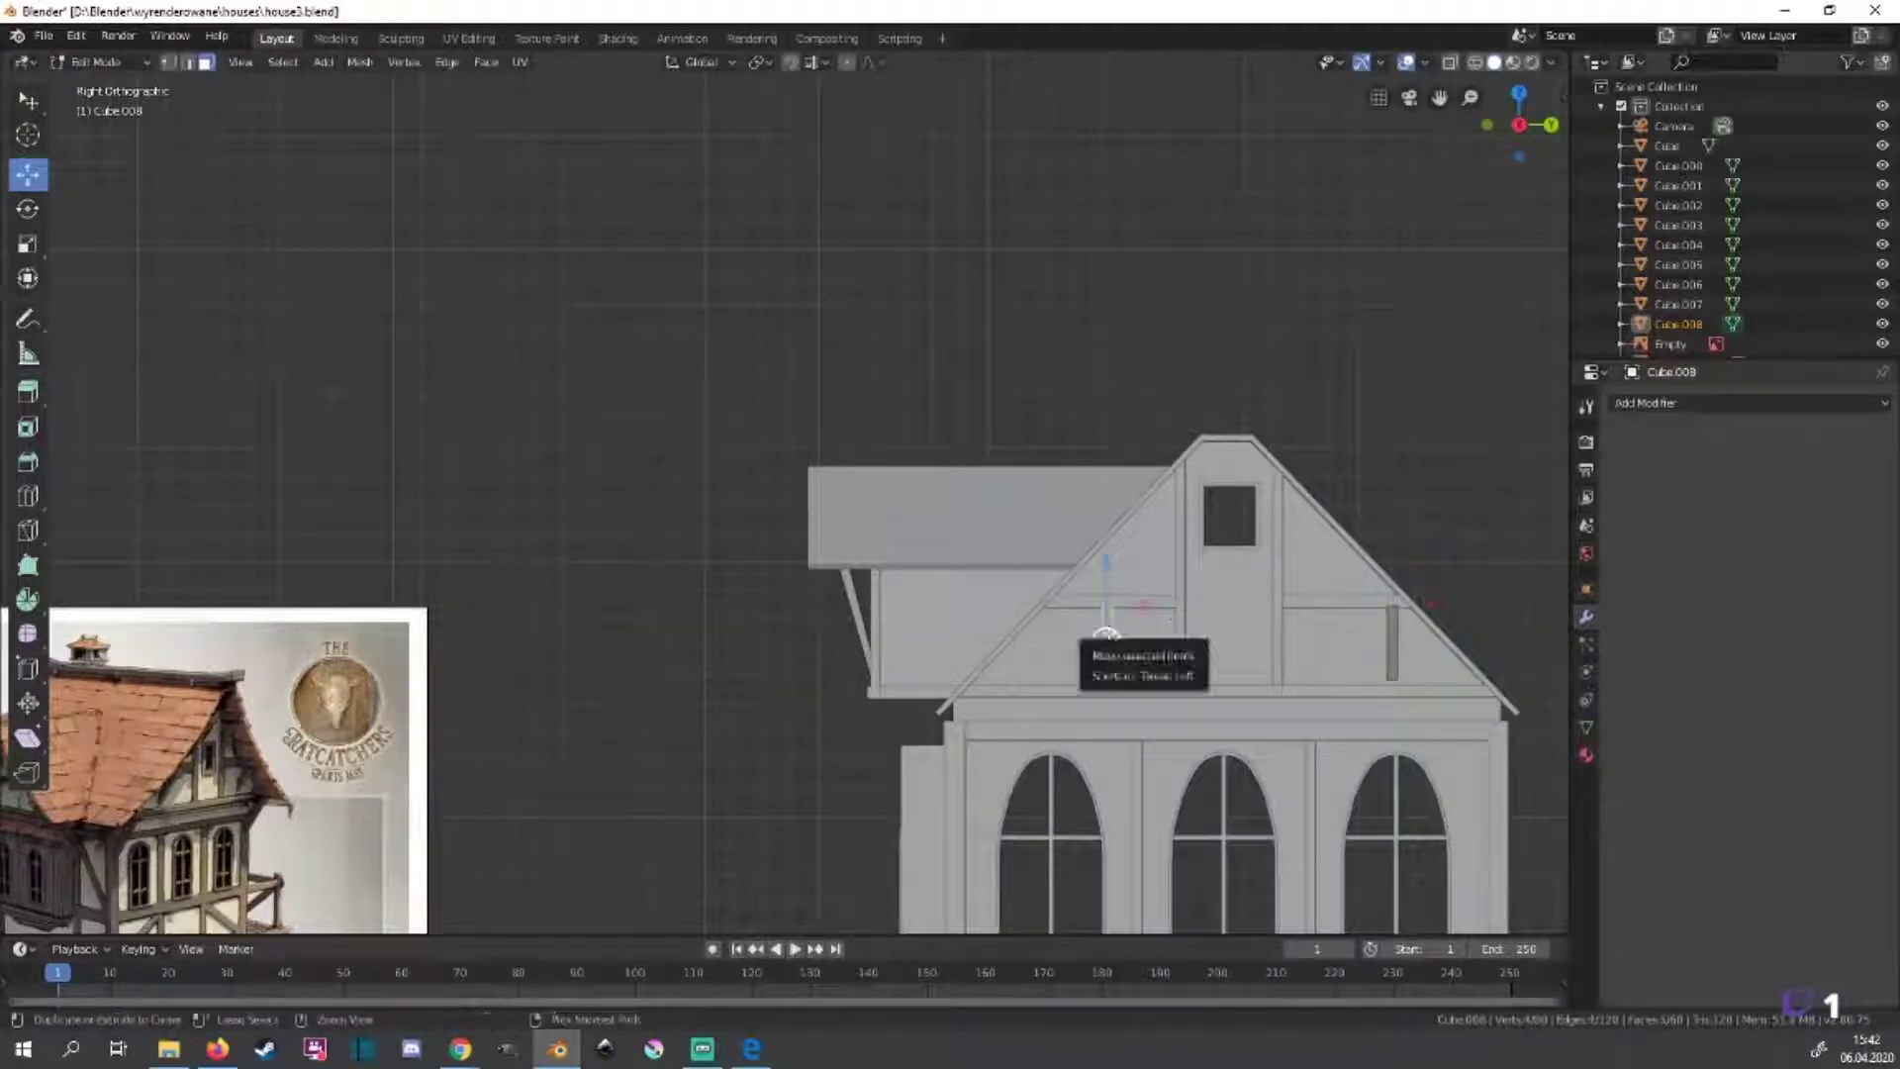
Move the other gable post toward the window, duplicate a beam and lift it on Z.
left_click(1106, 643)
left_click_drag(1143, 638, 1098, 640)
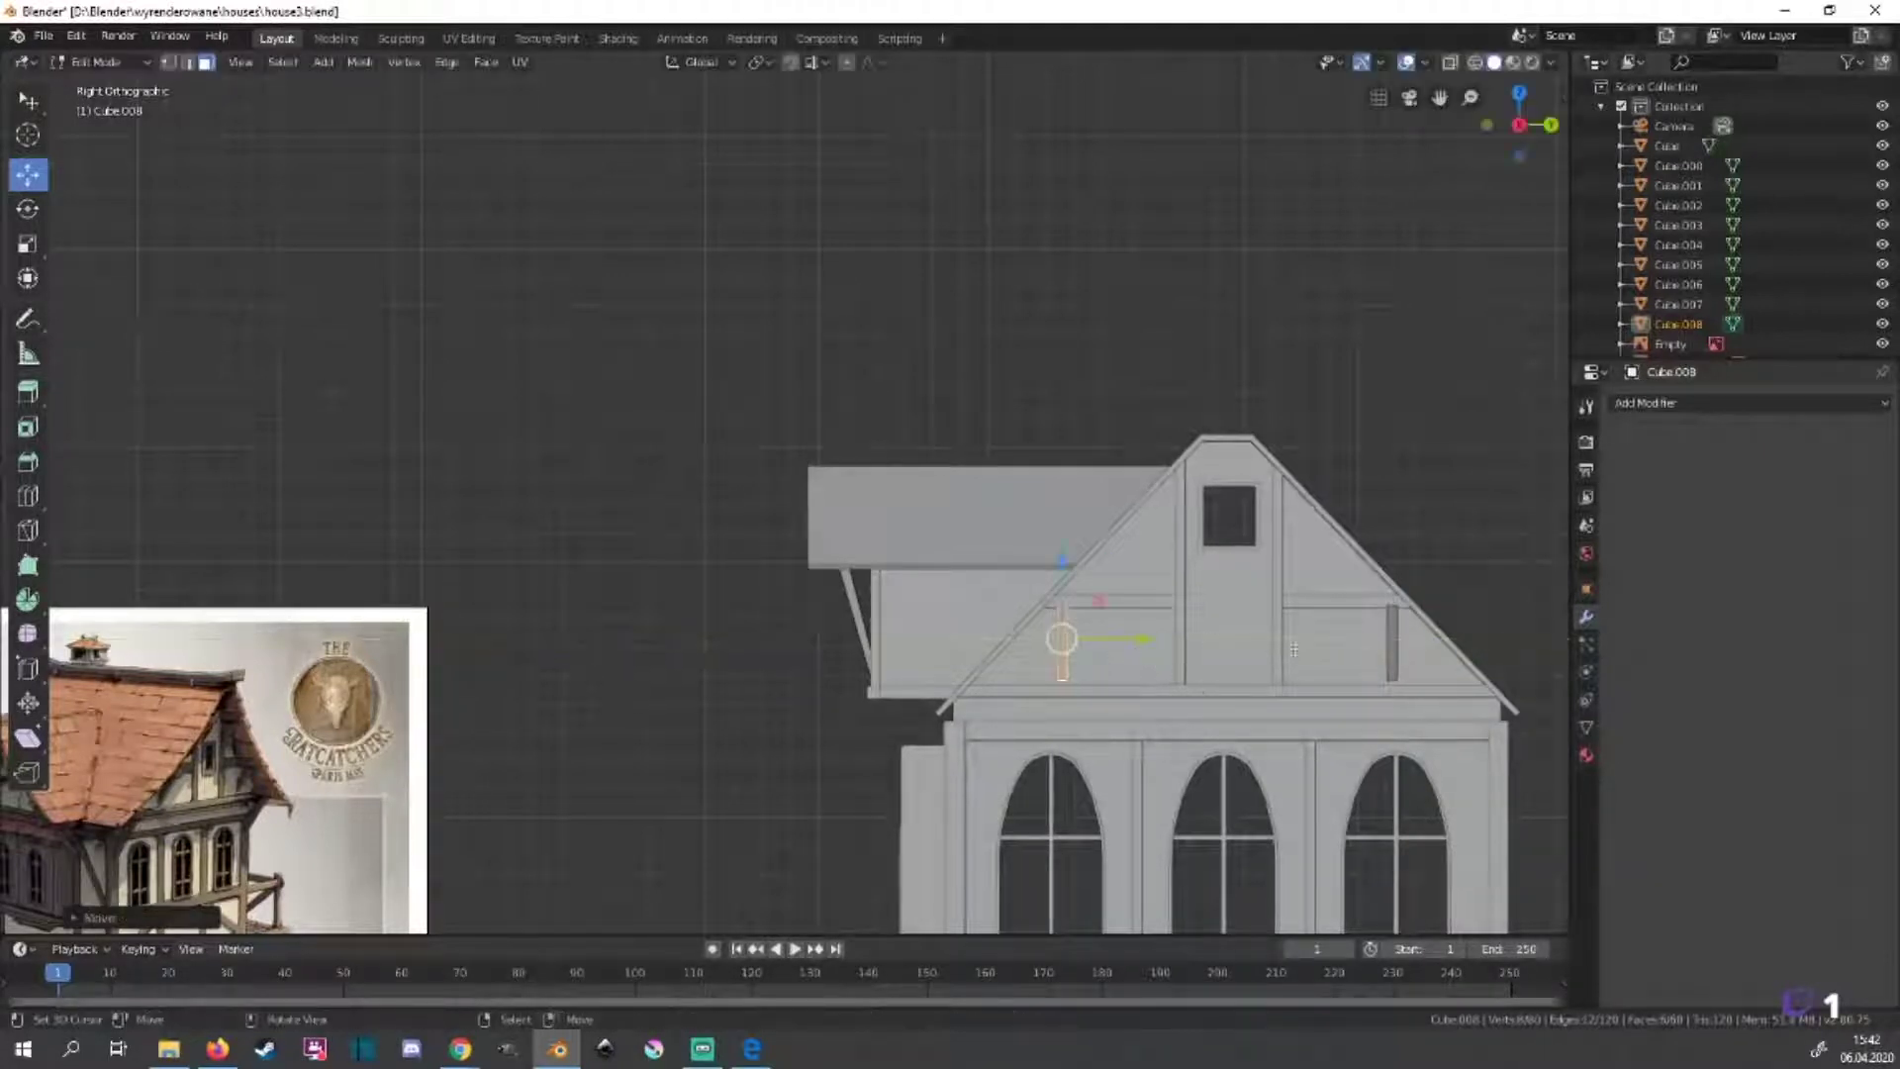
key("shift+d")
right_click(1138, 638)
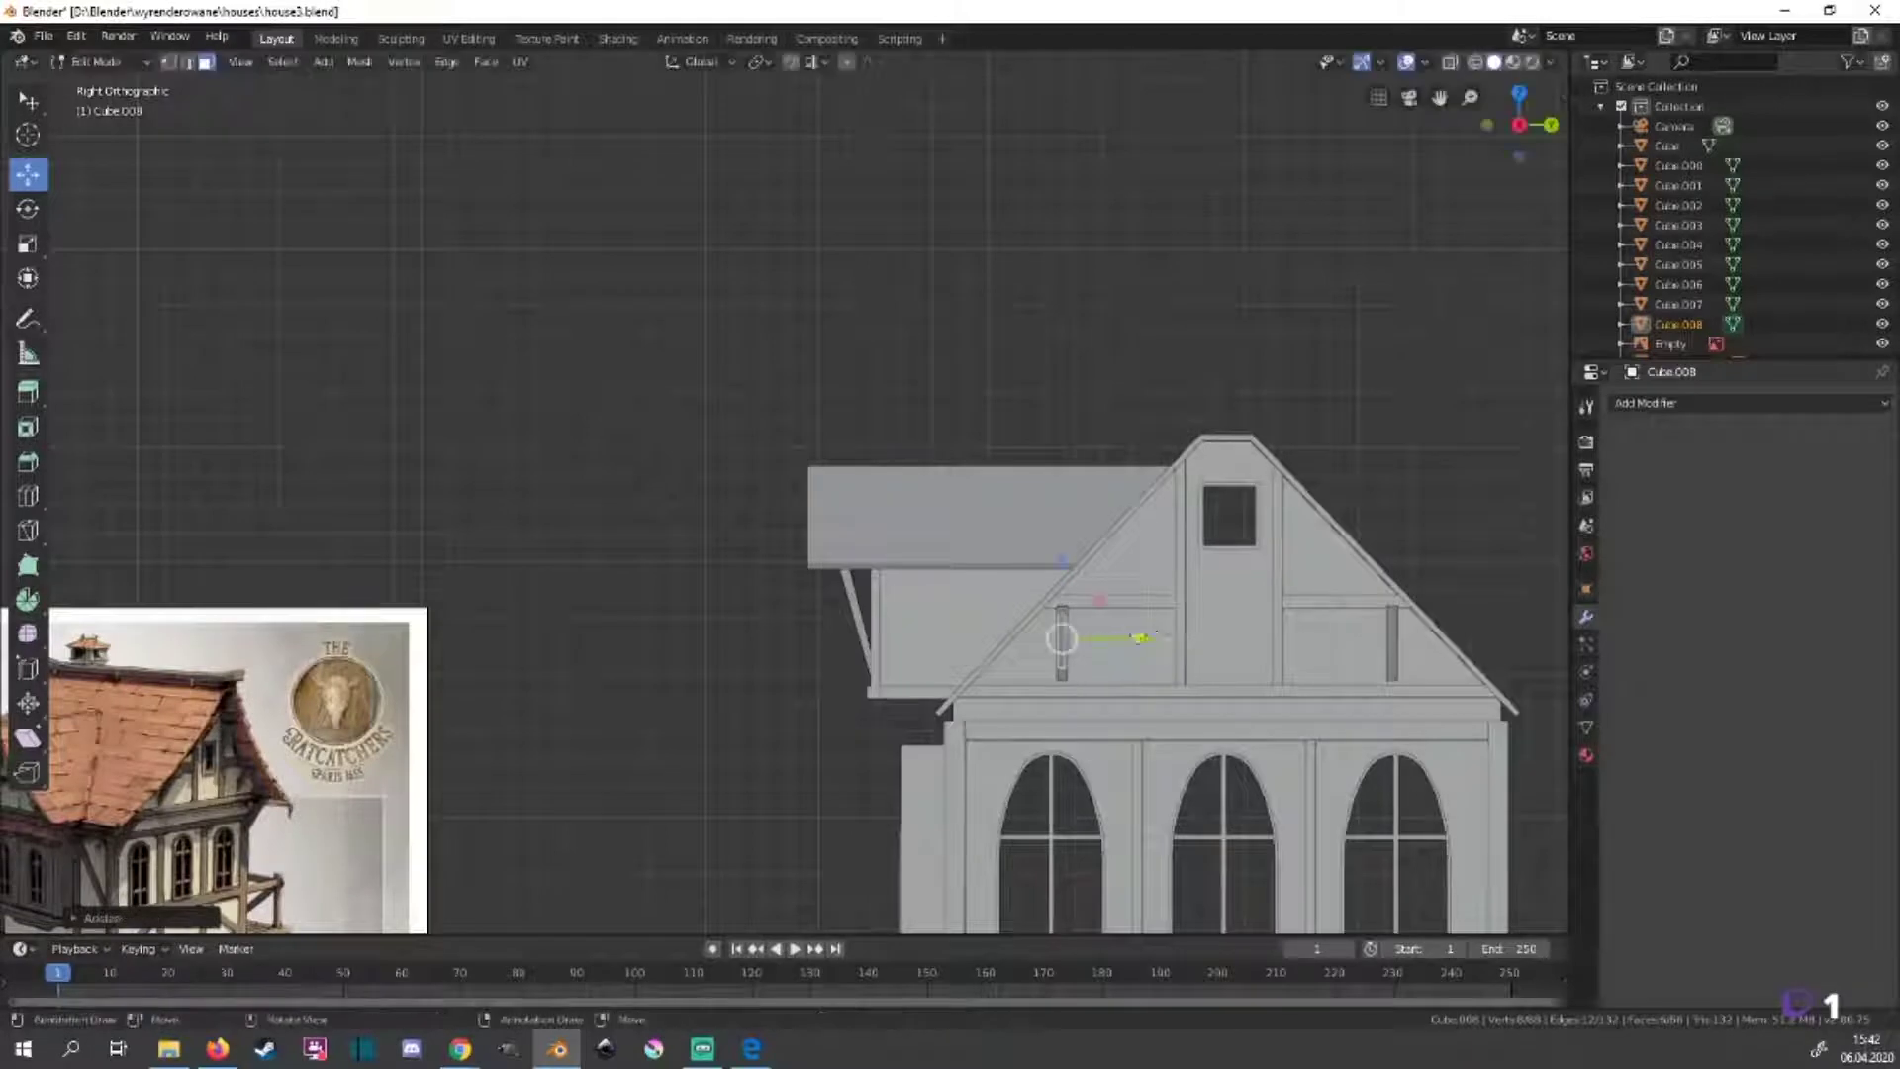
key("g")
left_click(1162, 557)
left_click_drag(1195, 535, 1225, 524)
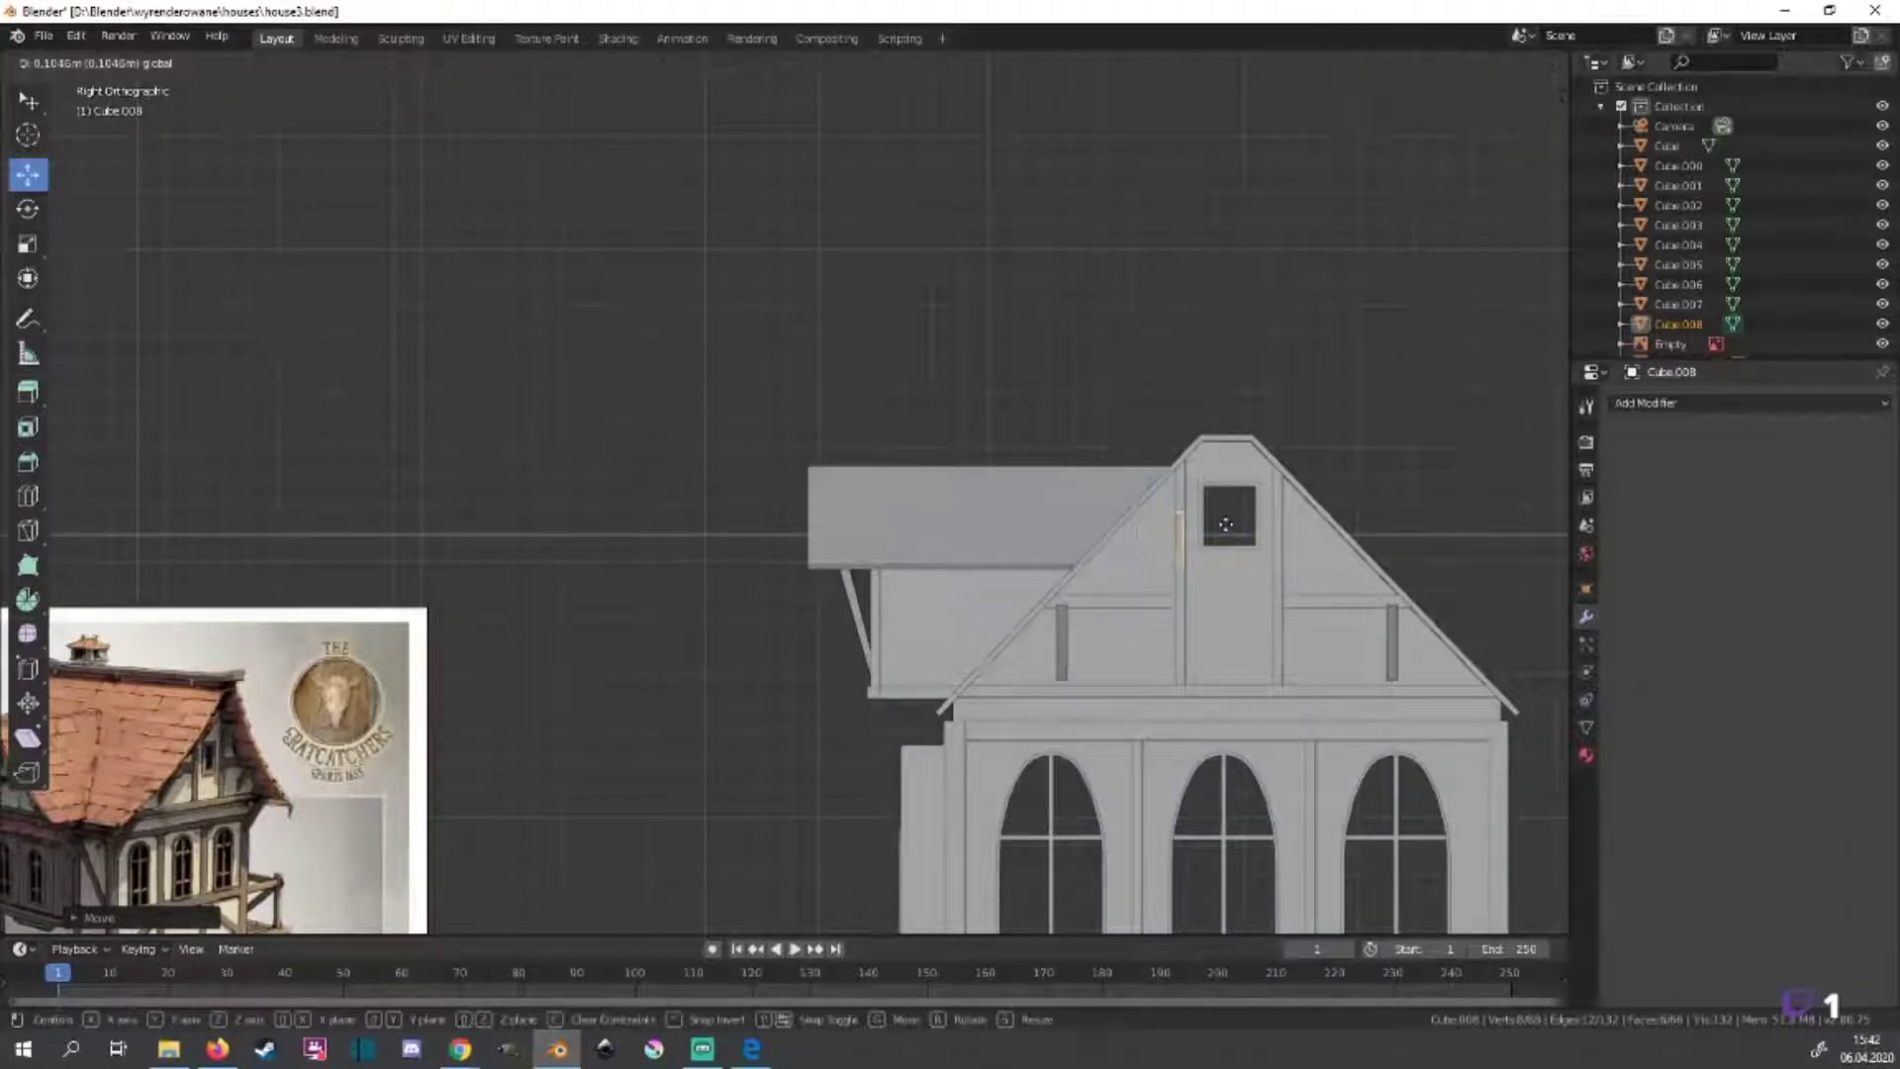
key("z")
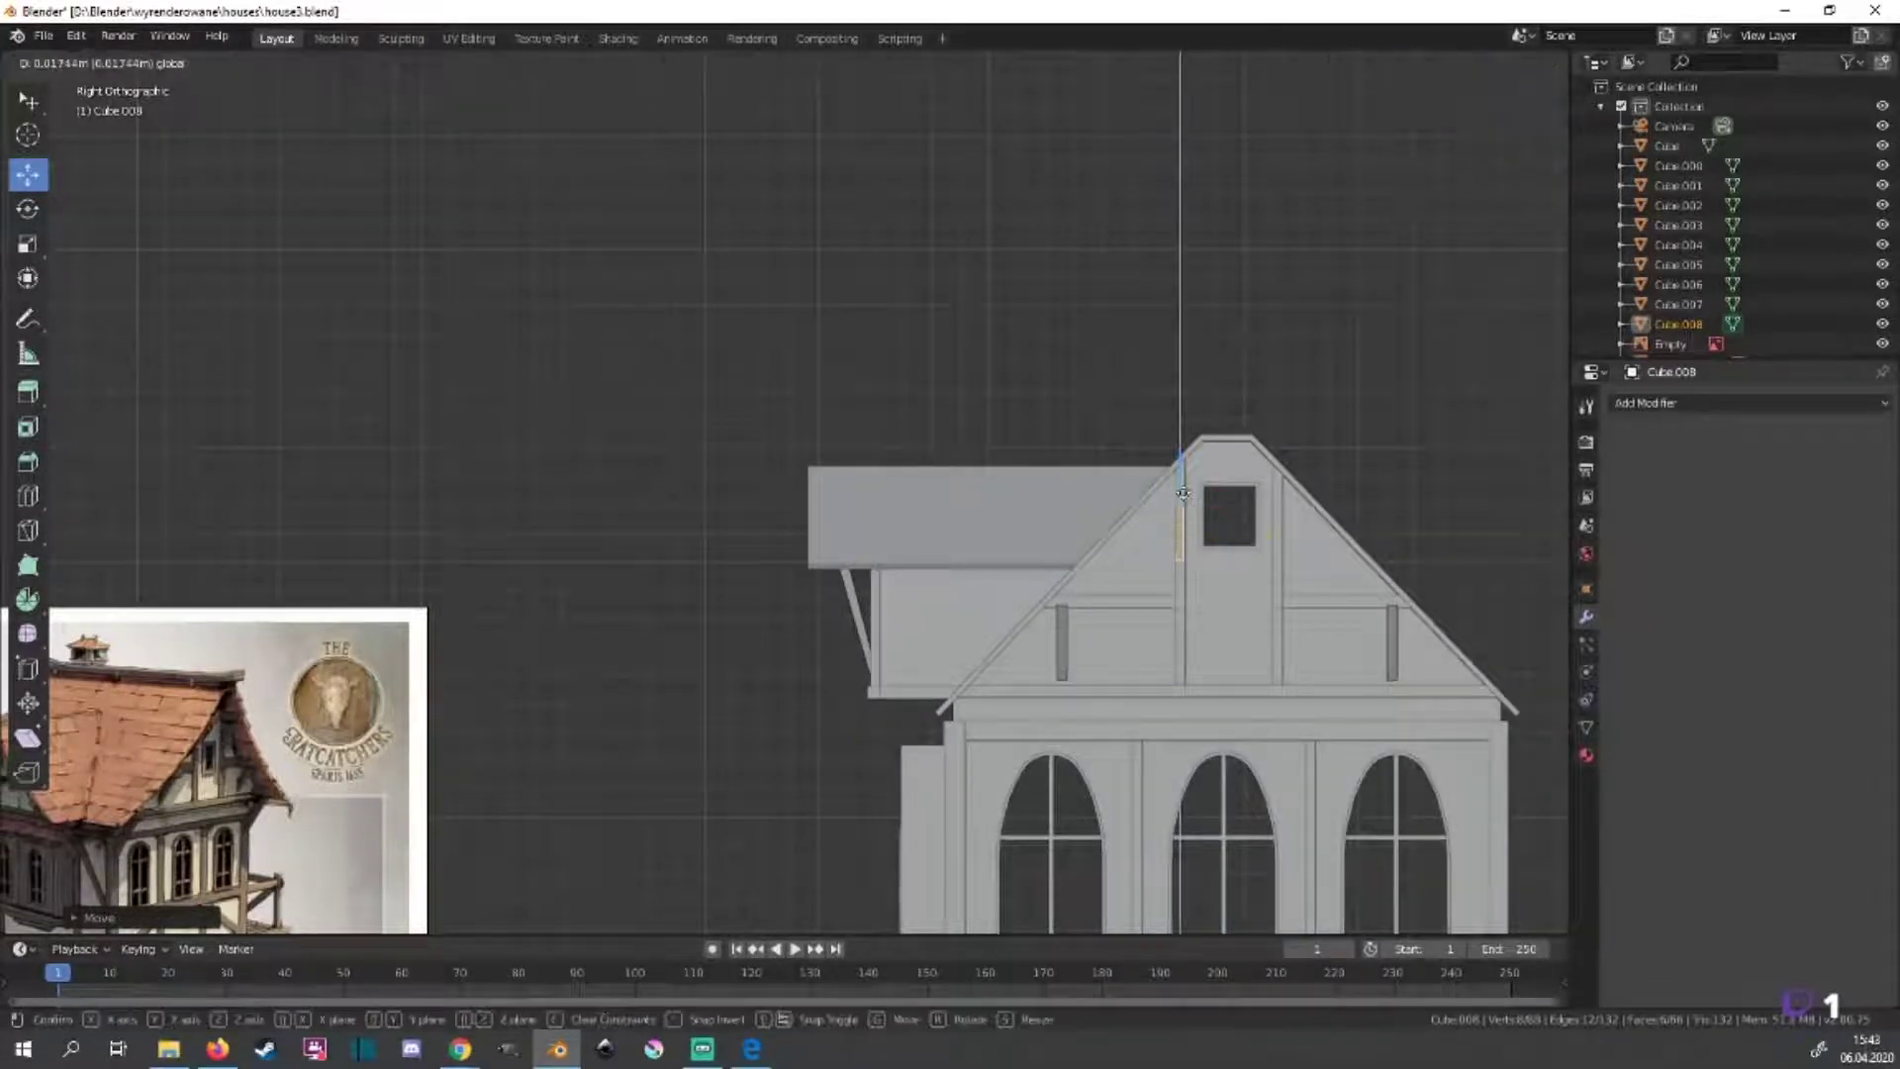
left_click(1227, 513)
Set the beam beside the window on Y and place another copy on the gable.
key("g")
key("y")
left_click(1227, 513)
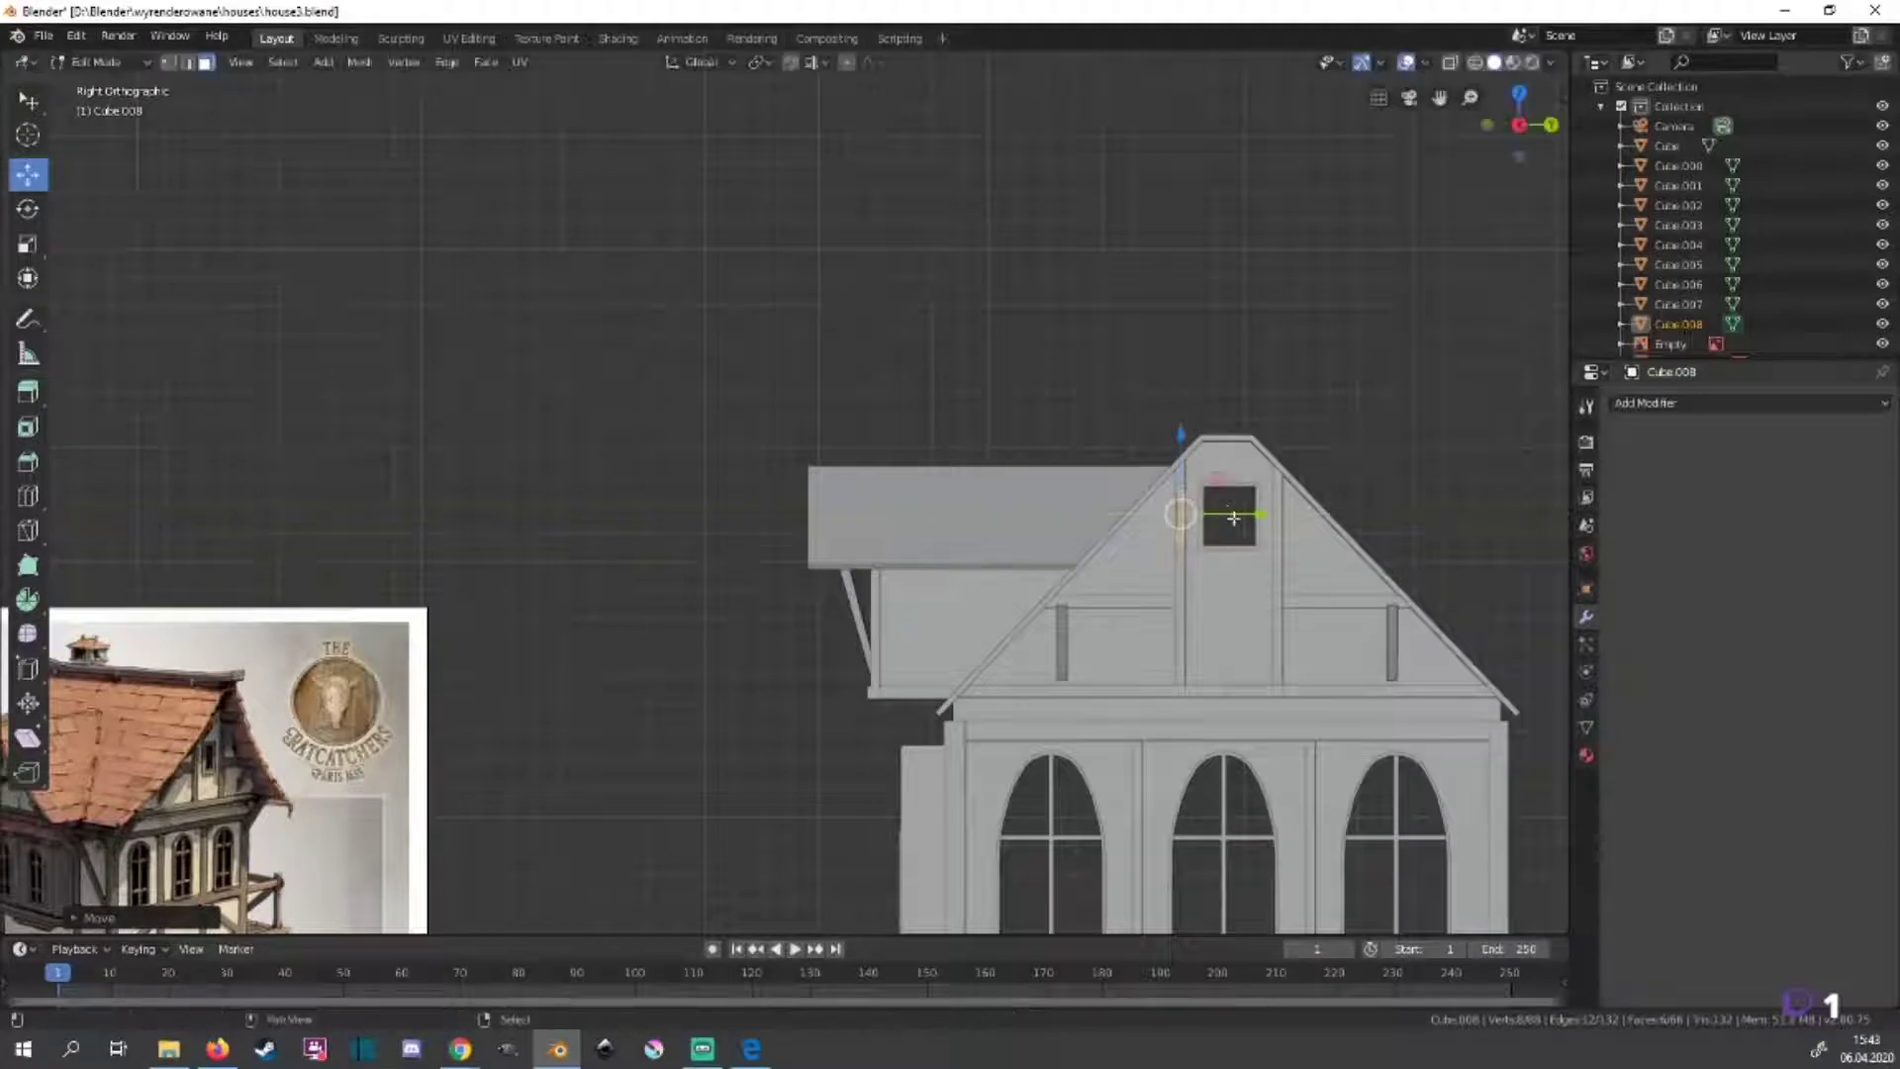
key("shift+d")
key("y")
left_click(1337, 508)
mouse_move(1337, 507)
middle_mouse_down()
mouse_move(699, 698)
mouse_move(937, 632)
middle_mouse_up()
scroll(698, 697, "up", 5)
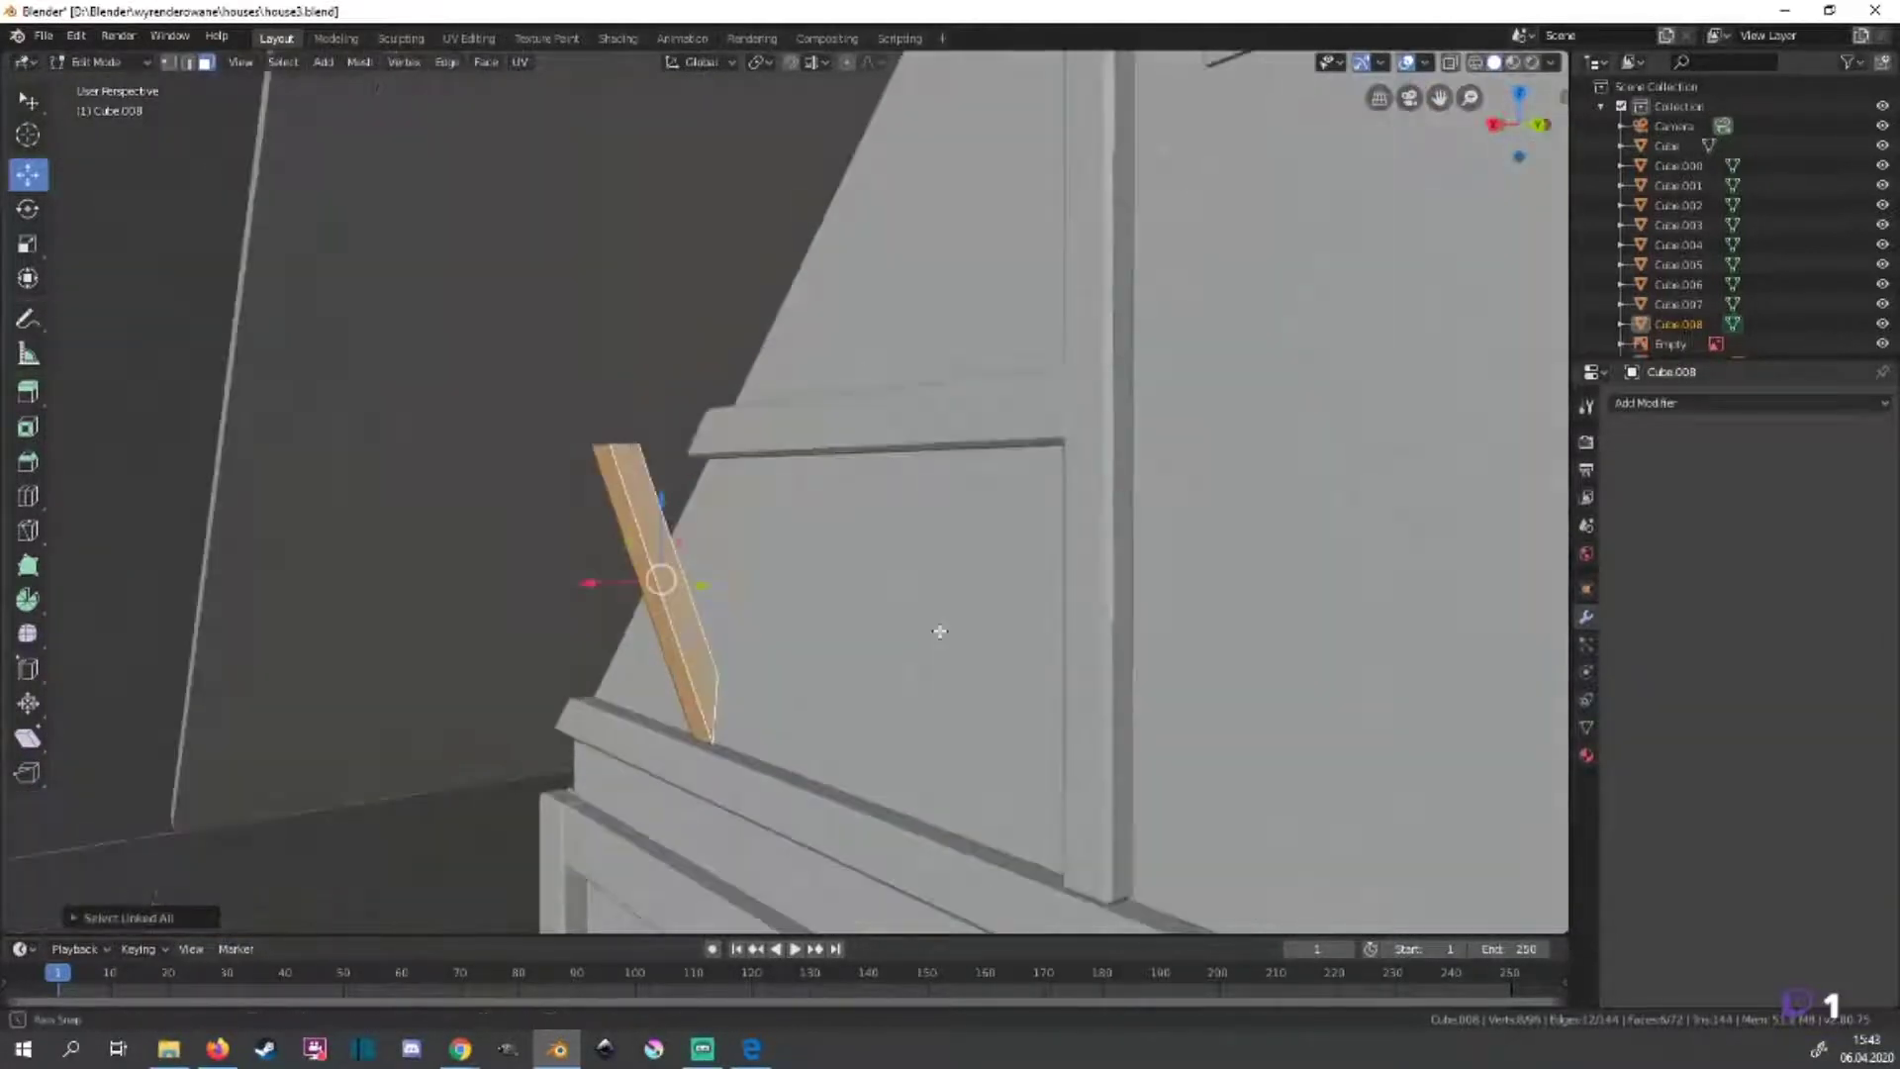
Position the slanted brace's depth on X, select it whole, and duplicate it.
key("g")
key("x")
left_click(657, 587)
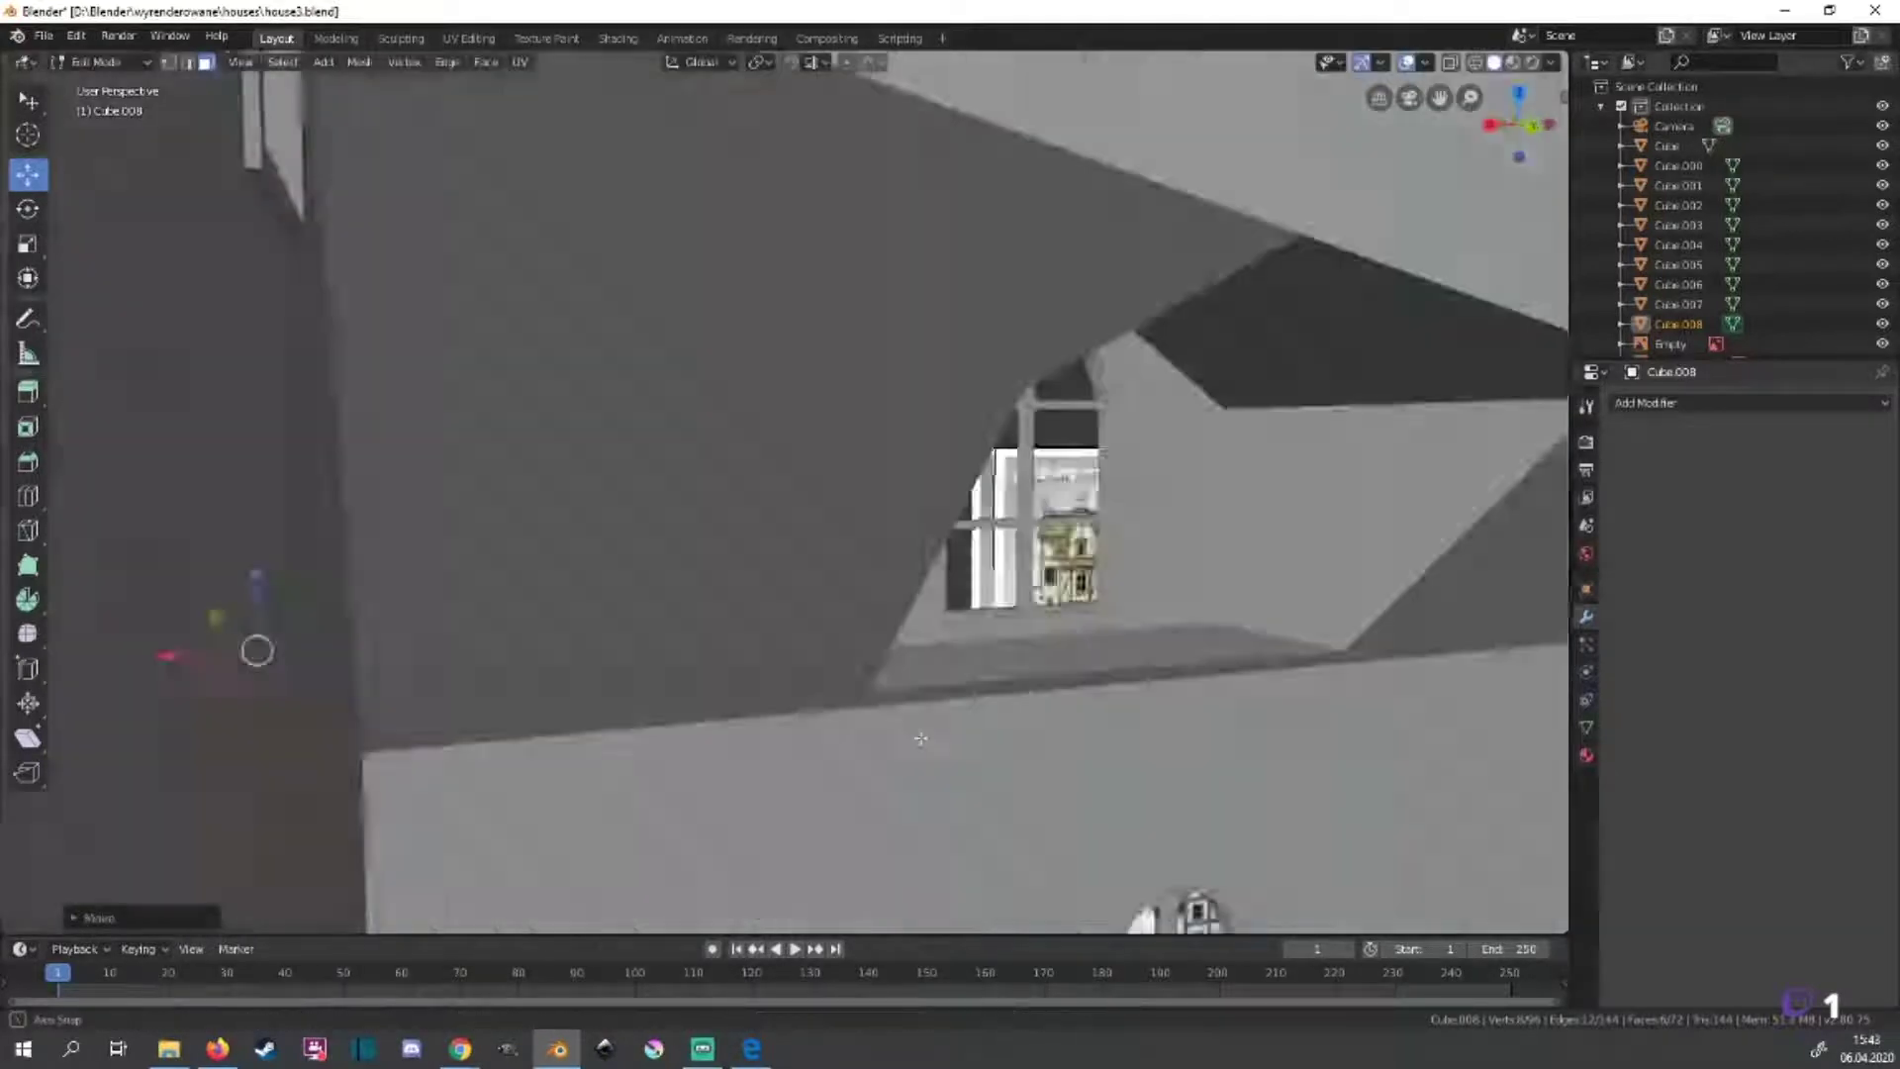
mouse_move(657, 587)
middle_mouse_down()
mouse_move(985, 654)
mouse_move(975, 769)
middle_mouse_up()
scroll(985, 653, "down", 8)
key("ctrl+l")
scroll(1190, 446, "up", 5)
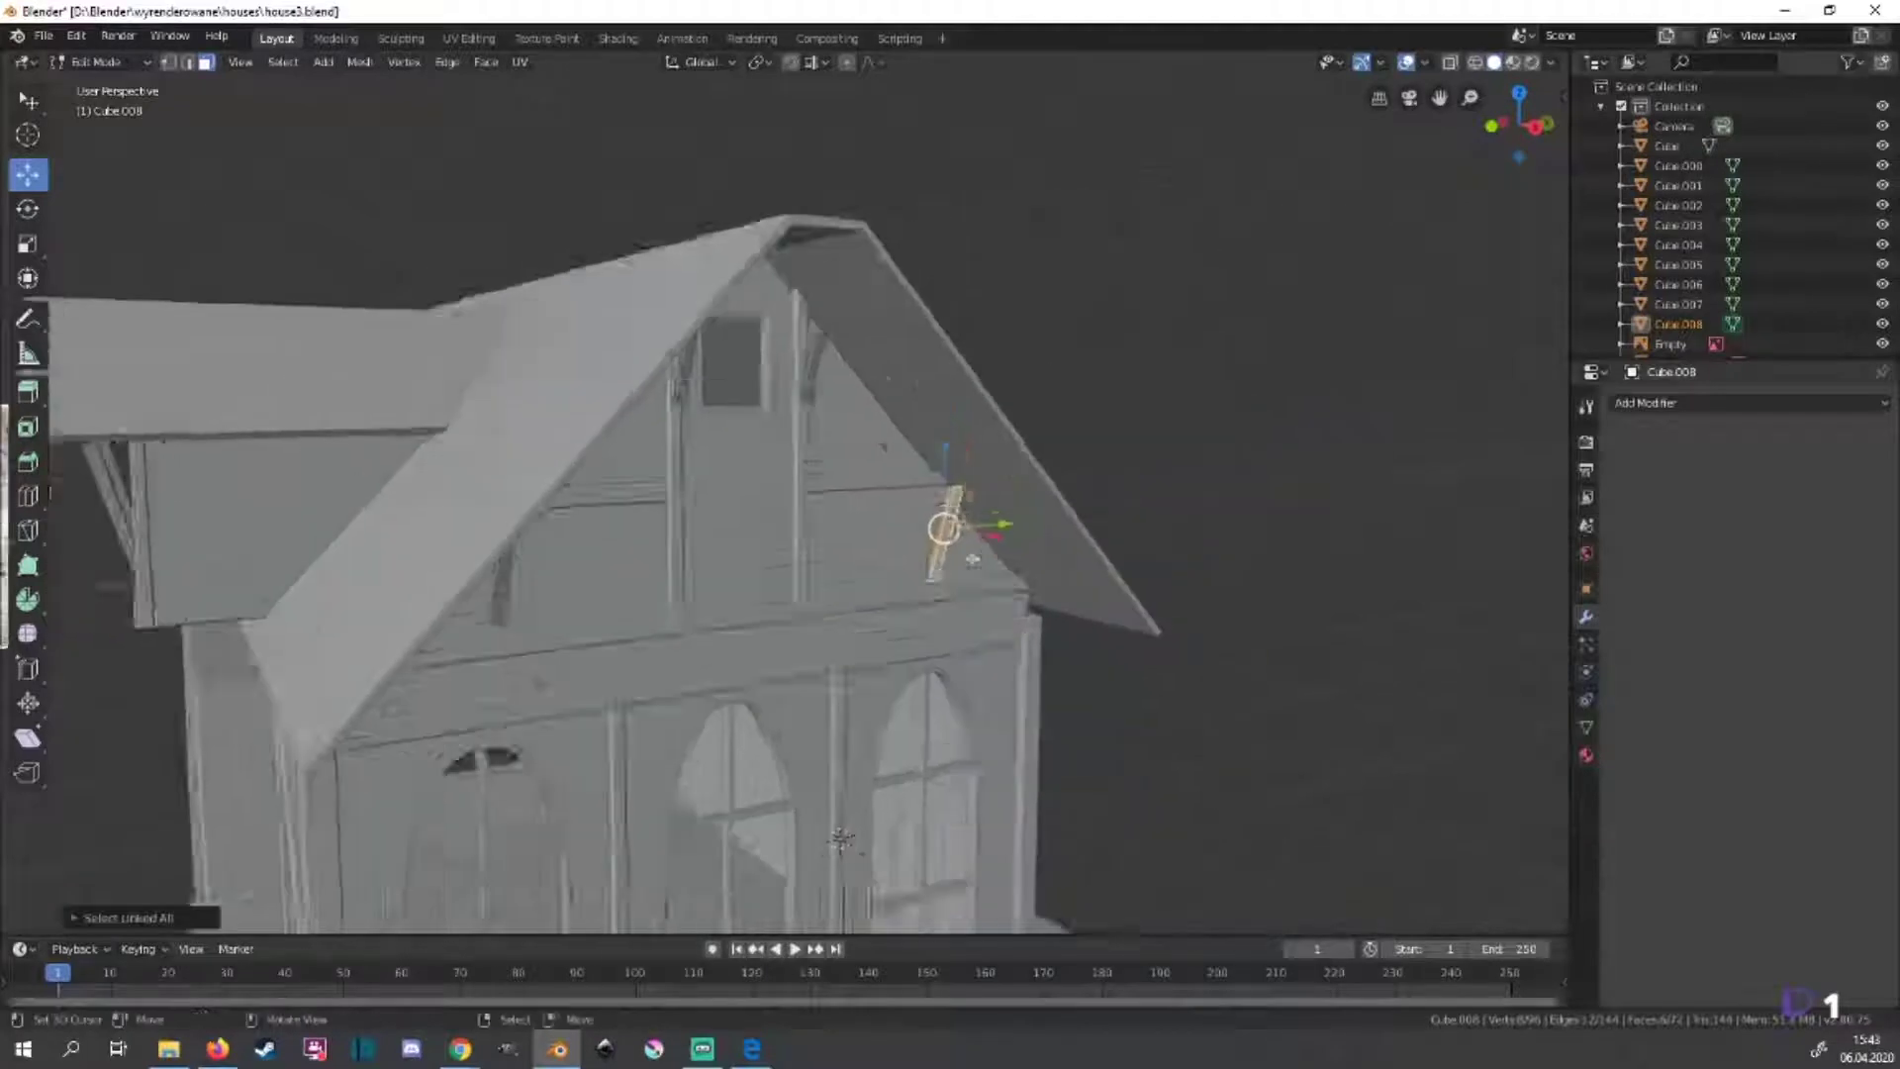
mouse_move(1191, 446)
middle_mouse_down()
mouse_move(1209, 531)
mouse_move(1060, 805)
middle_mouse_up()
key("g")
key("x")
right_click(1239, 572)
key("shift+d")
Place the brace copy along X and view the gable from the side.
key("x")
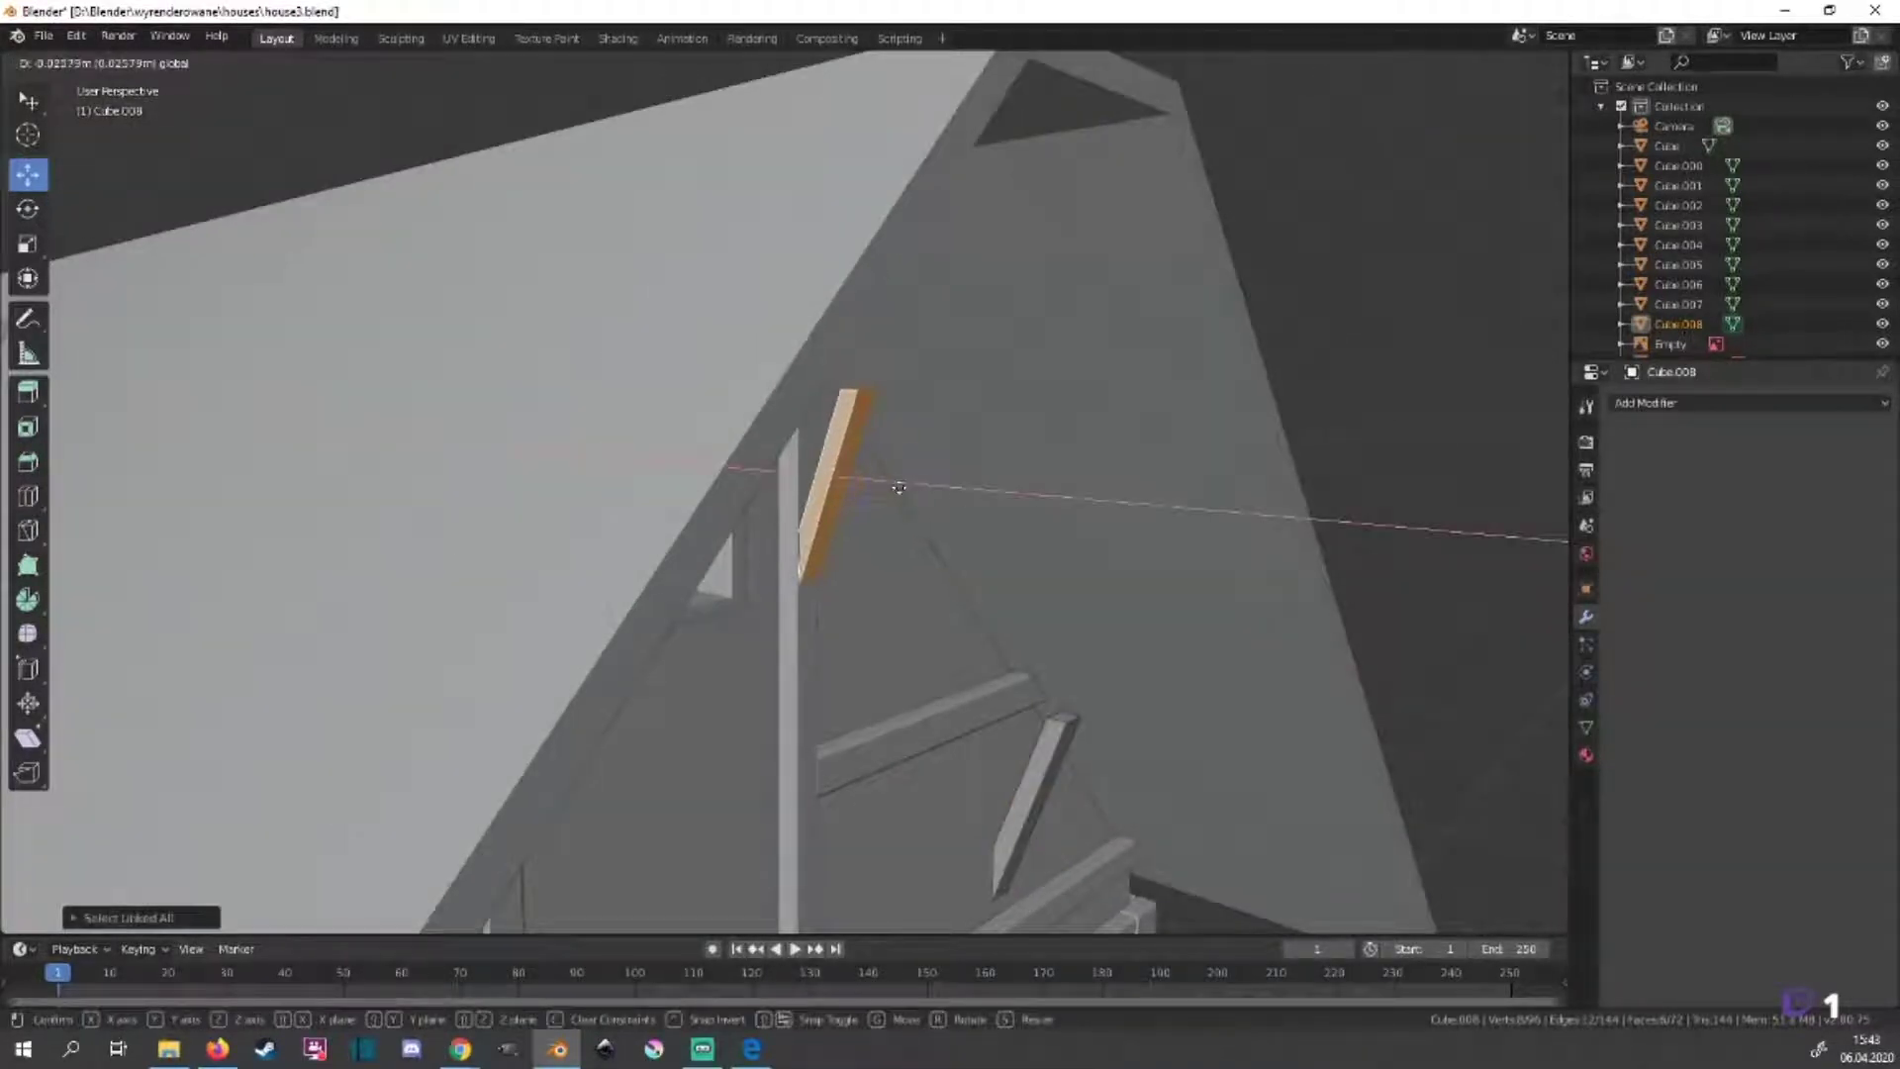
left_click(871, 470)
key("KP_3")
scroll(621, 594, "up", 2)
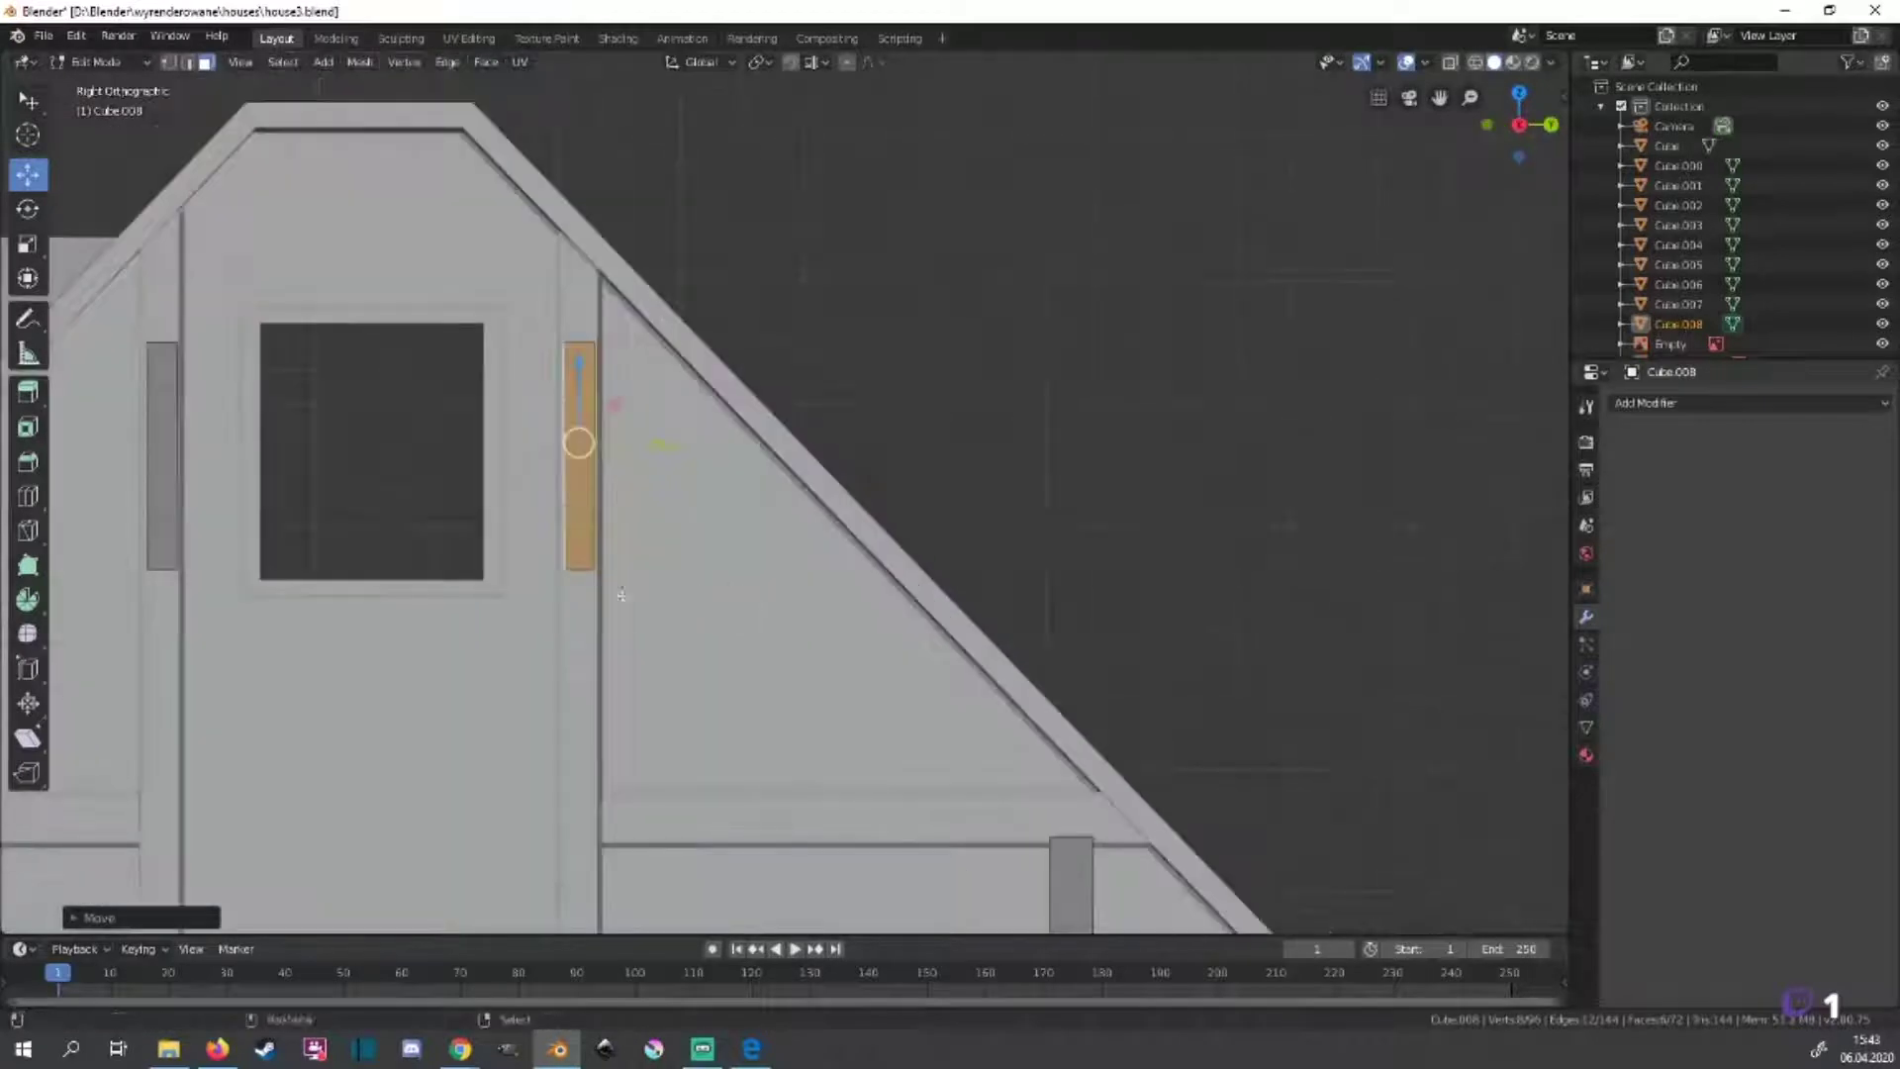
middle_click_drag(621, 594, 955, 606, "shift")
Move the post left of the window on X so it sits flush beside the window.
key("ctrl+z")
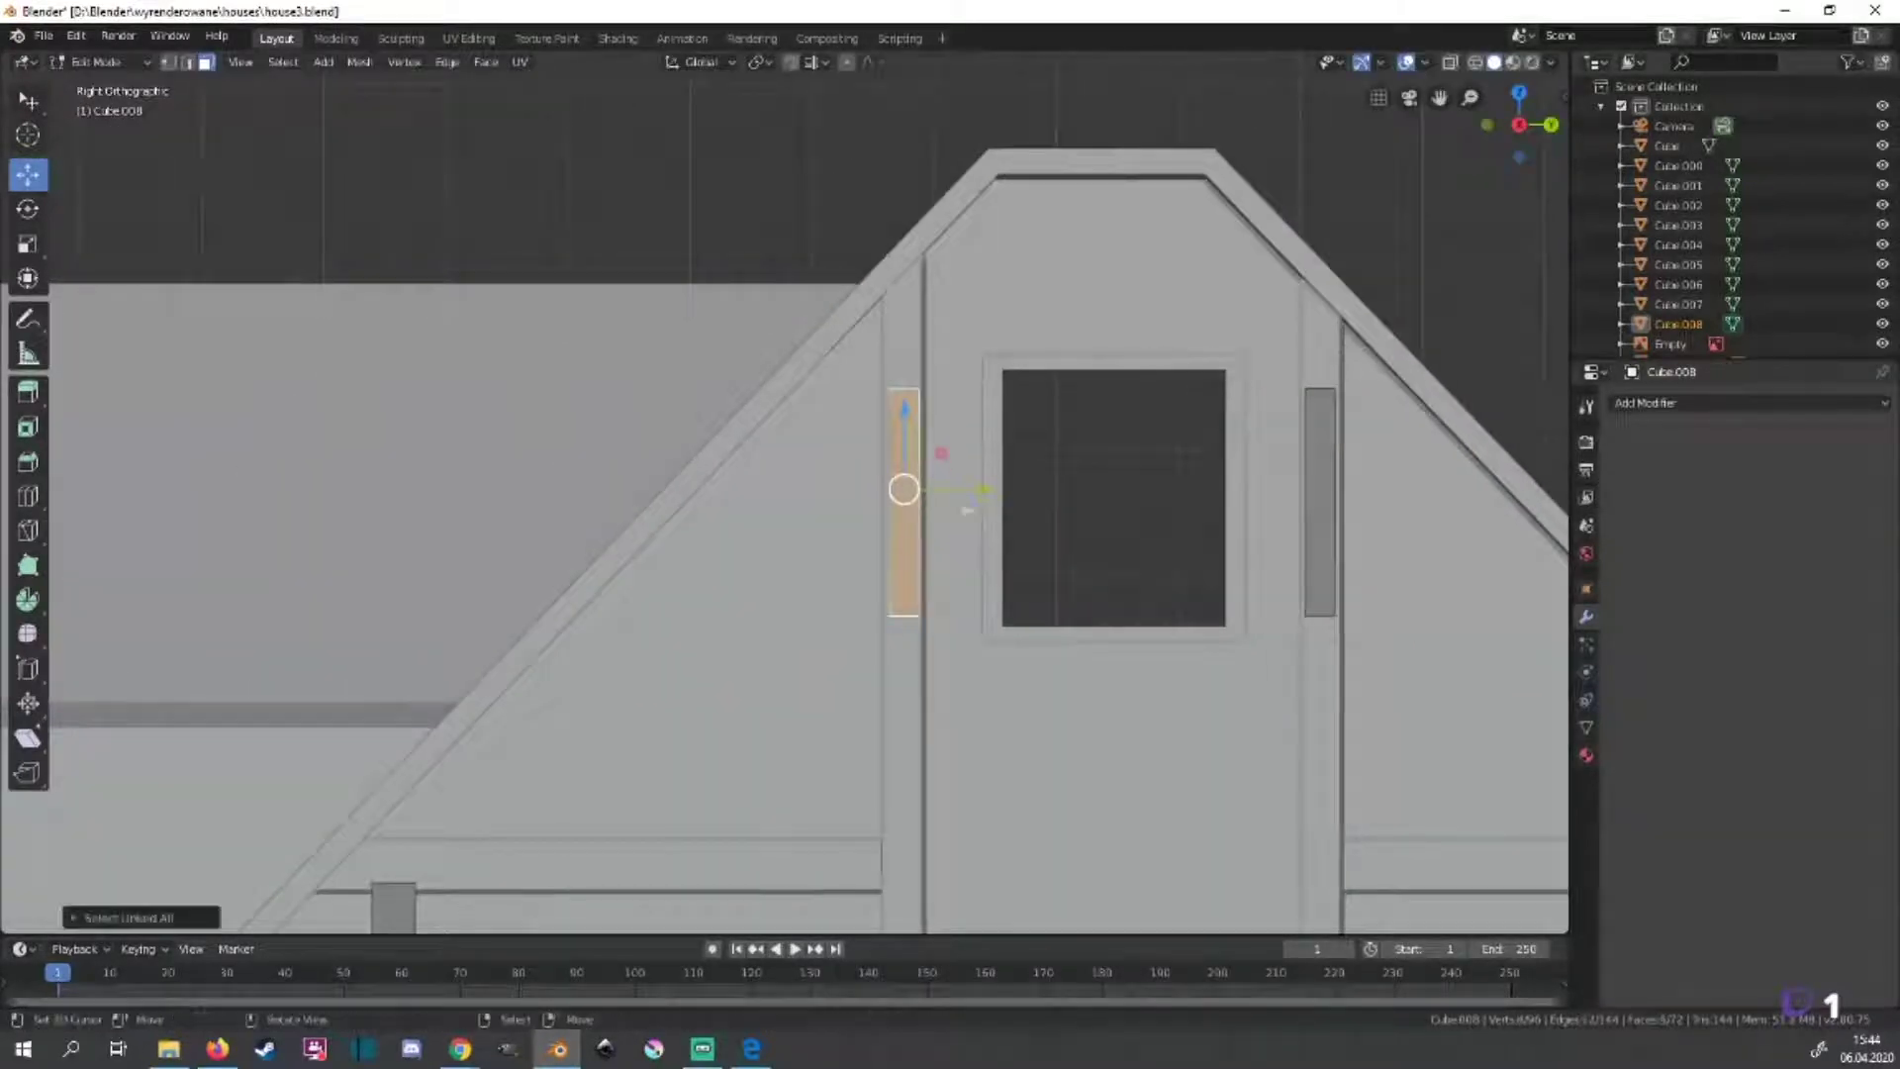
key("g")
key("y")
mouse_move(1221, 671)
middle_mouse_down()
mouse_move(703, 442)
mouse_move(760, 392)
mouse_move(727, 428)
middle_mouse_up()
key("g")
key("x")
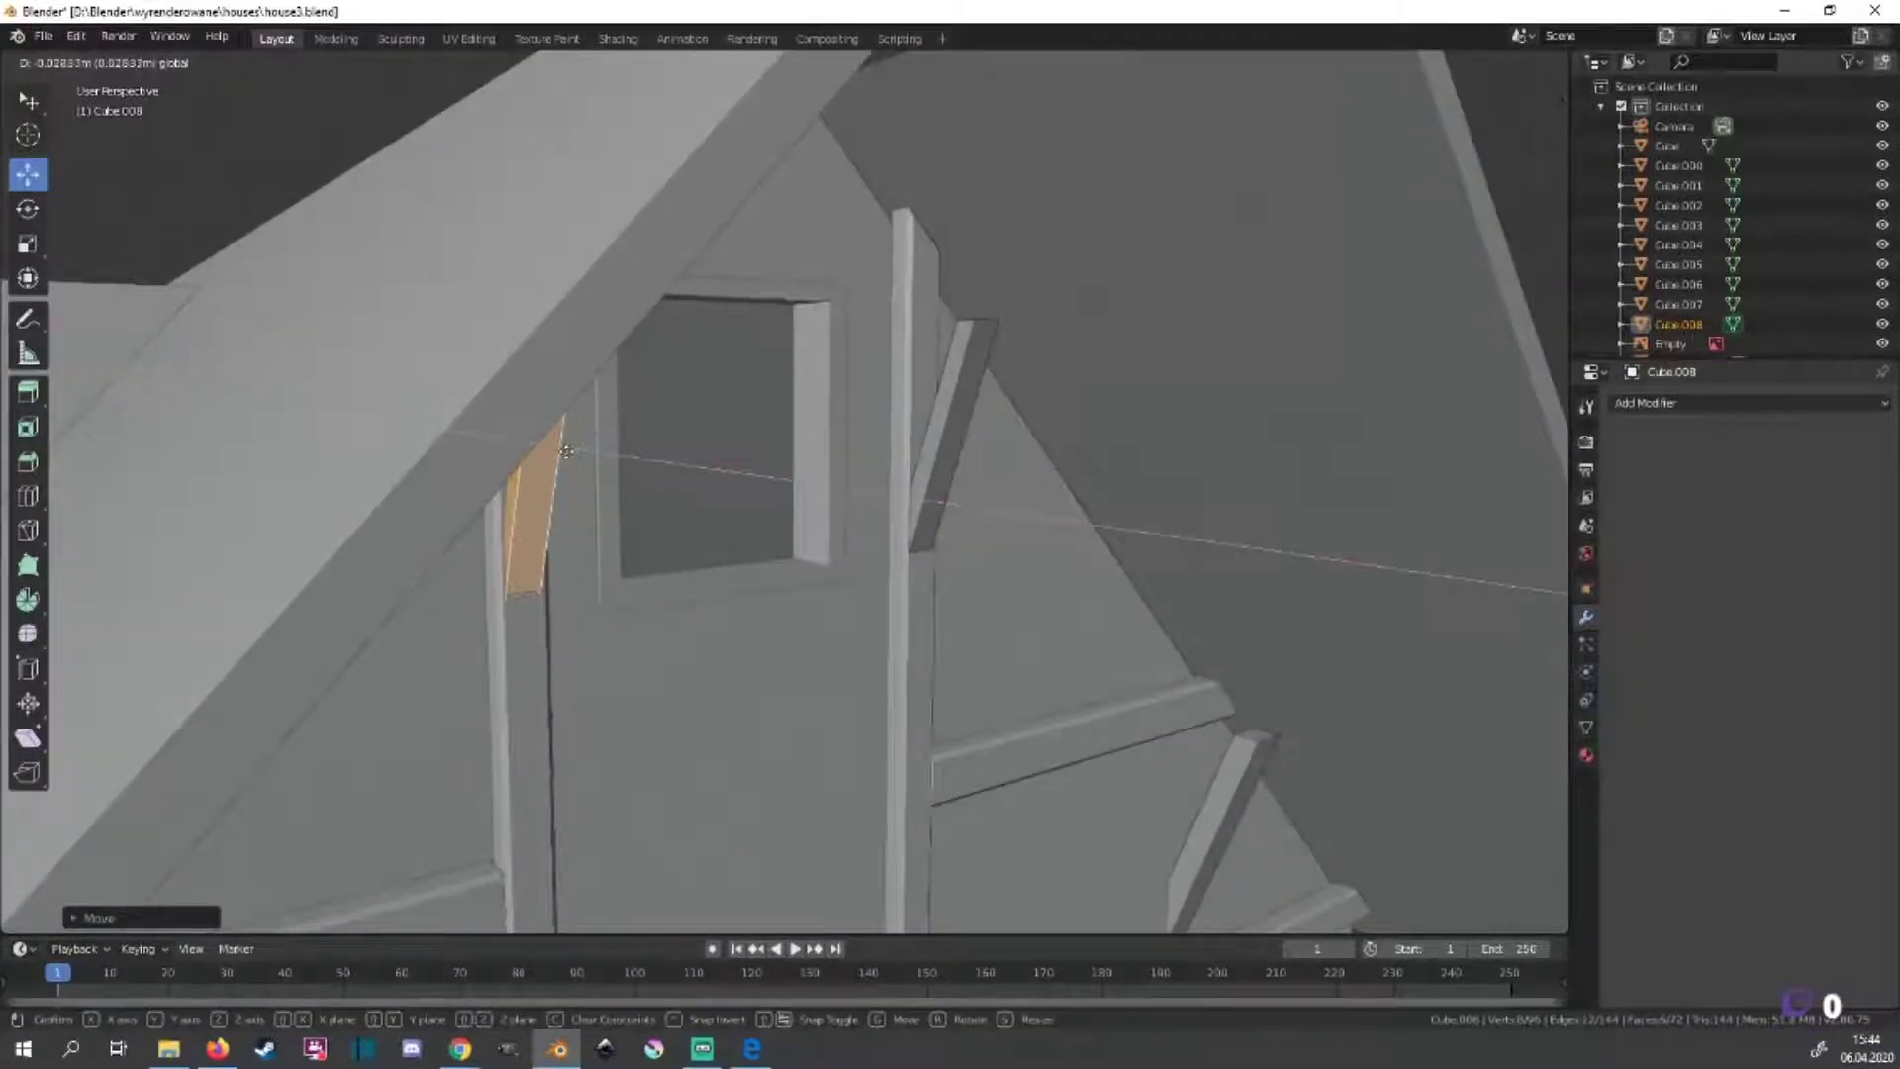
left_click(572, 459)
middle_click_drag(572, 458, 598, 579)
scroll(667, 606, "down", 3)
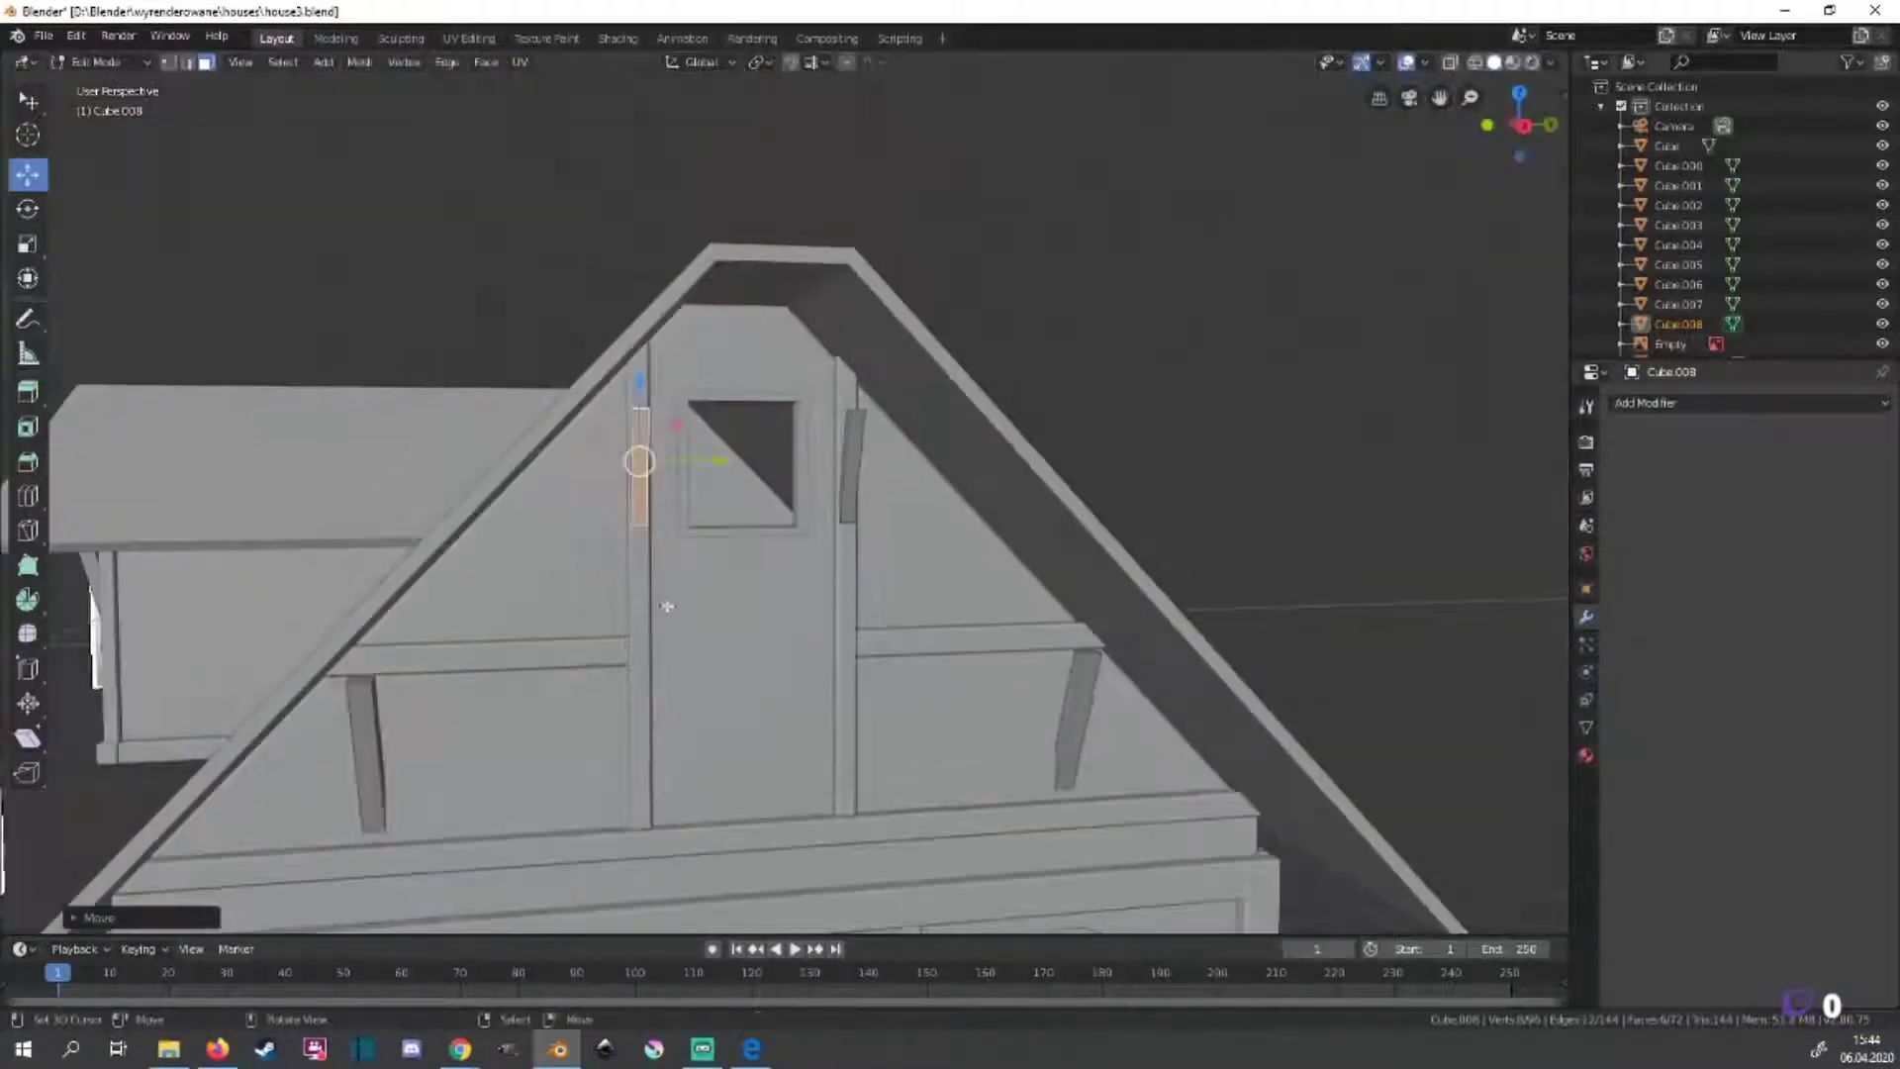
Add a cube for the cap block and shift its vertices along X.
key("KP_3")
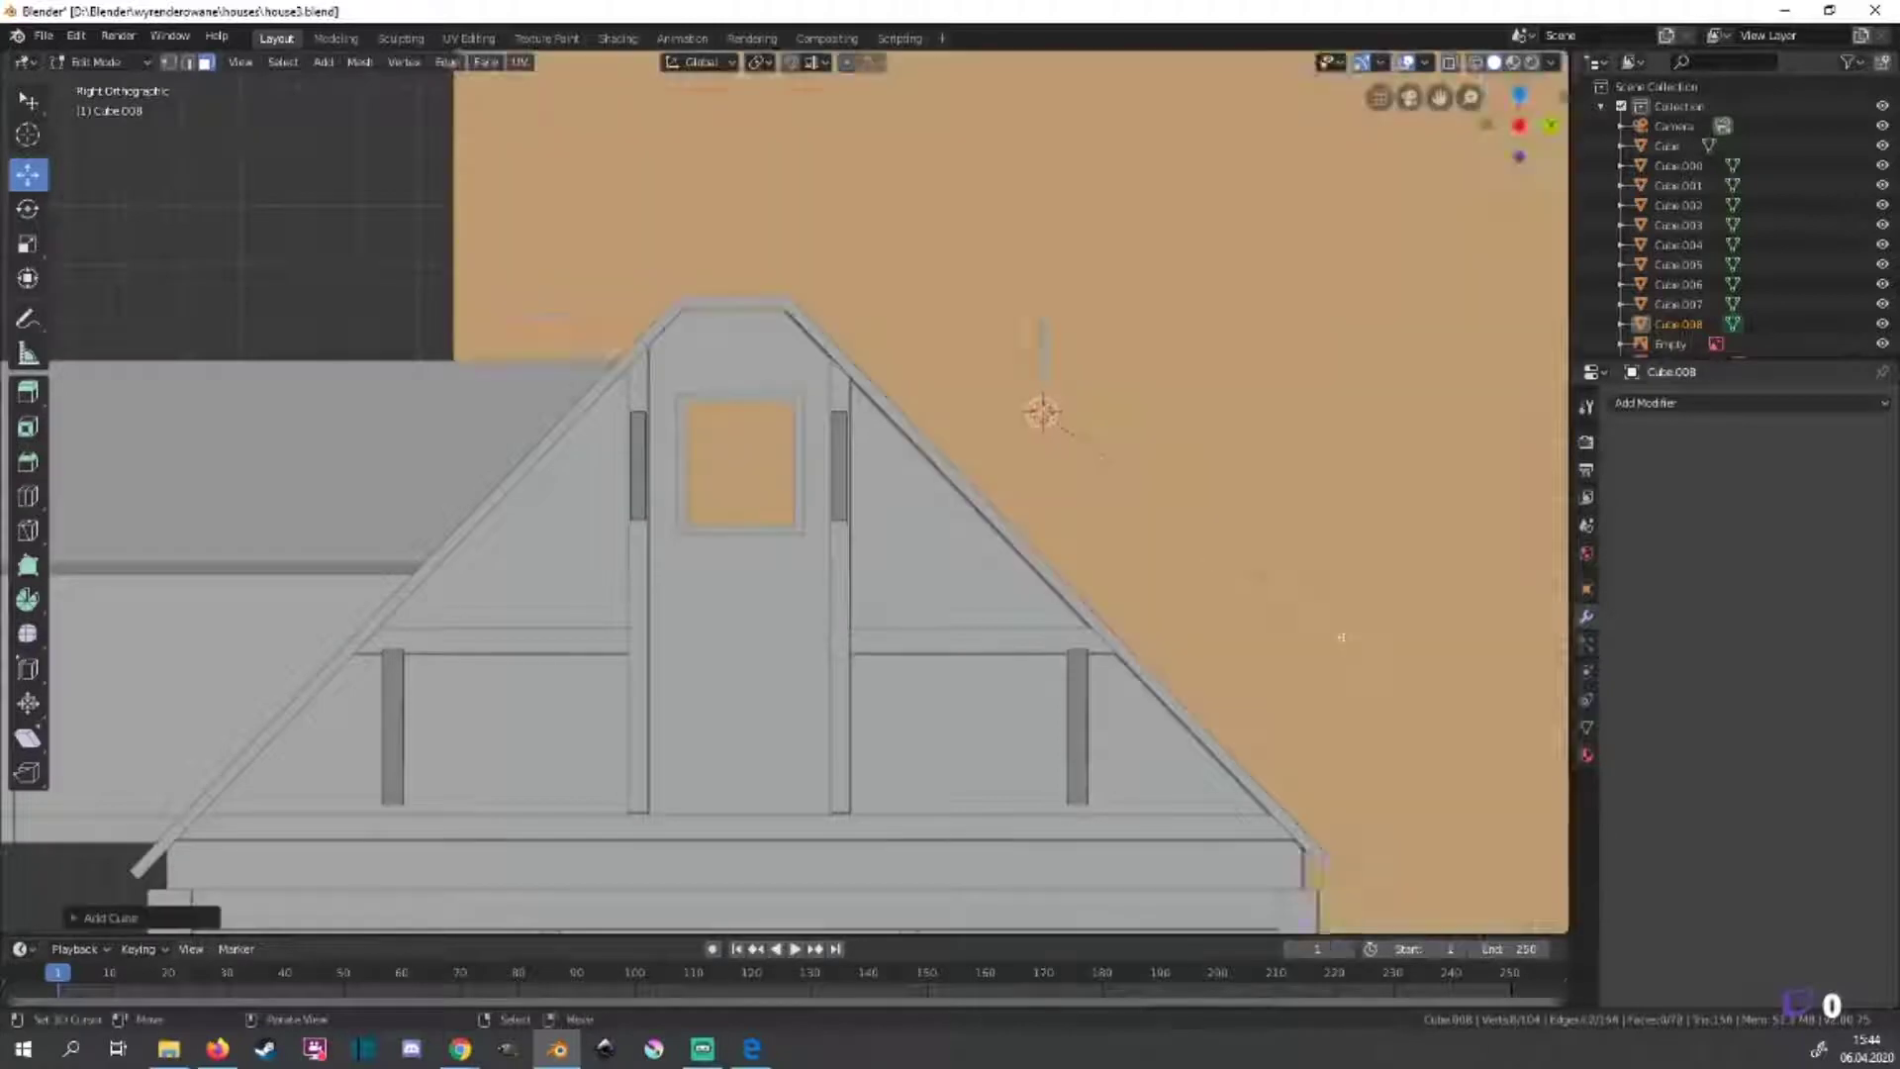
mouse_move(1043, 412)
middle_mouse_down()
mouse_move(955, 573)
mouse_move(899, 533)
mouse_move(890, 381)
mouse_move(930, 495)
middle_mouse_up()
scroll(955, 573, "down", 5)
scroll(899, 532, "up", 6)
key("g")
key("x")
left_click(943, 391)
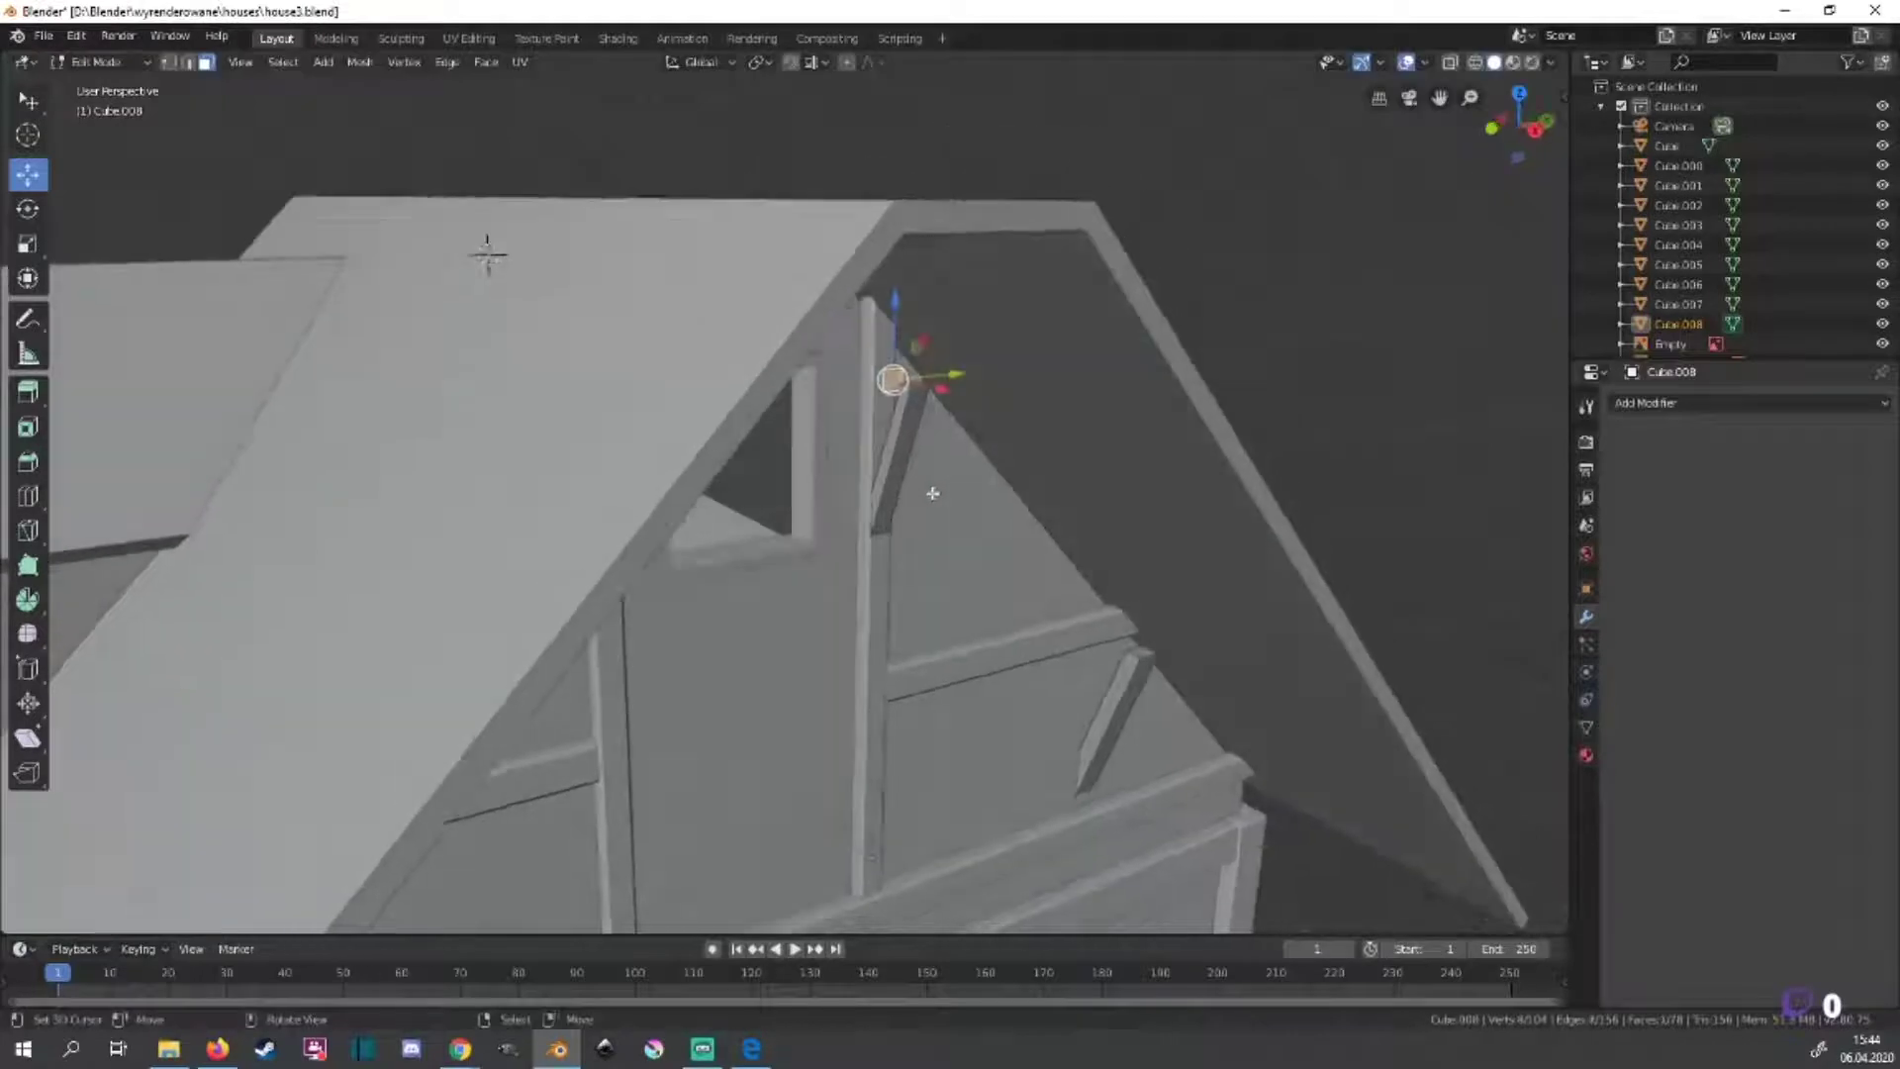
Refine the cap block's vertices on X and select the whole new block.
key("g")
key("x")
left_click(950, 395)
key("ctrl+KP_1")
middle_click_drag(971, 372, 990, 425)
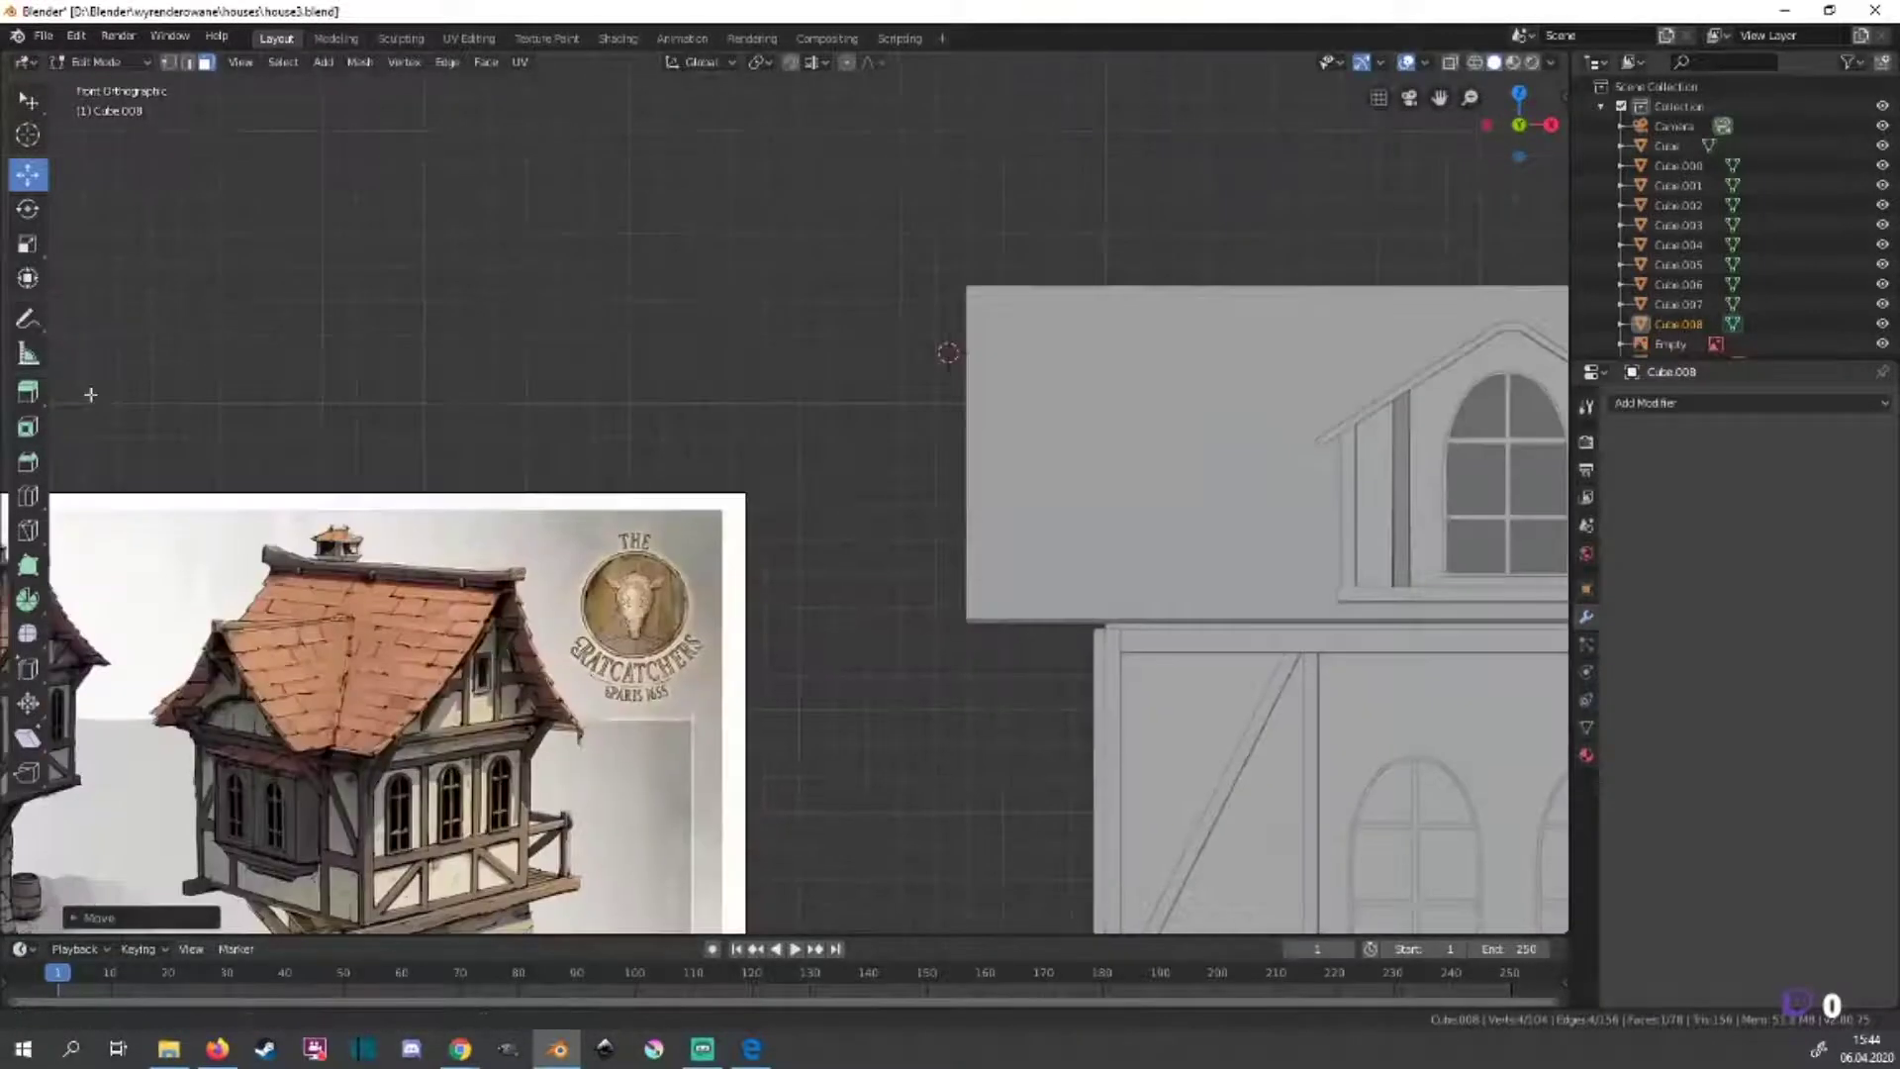
scroll(990, 425, "down", 4)
scroll(1002, 446, "up", 6)
key("ctrl+l")
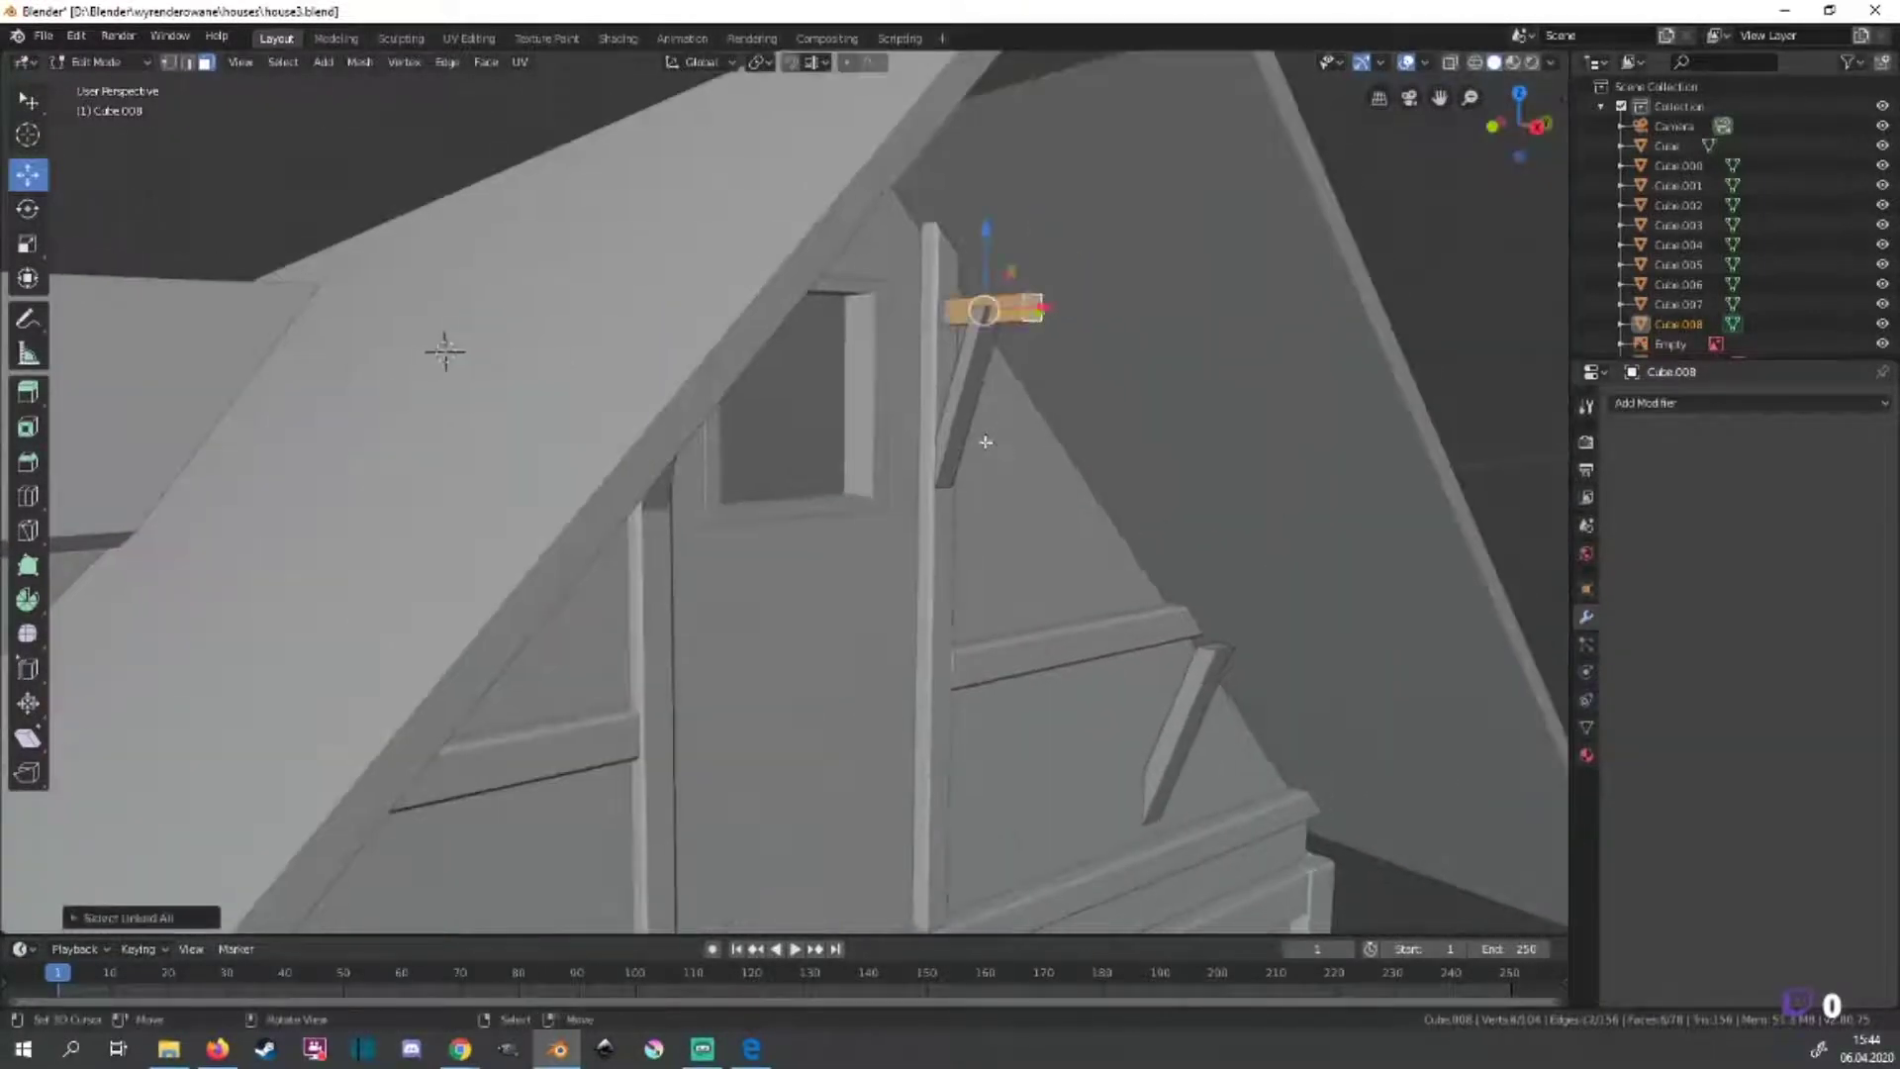
In front X-ray view, raise the cap block along Z onto the post top.
key("KP_1")
key("z")
left_click(846, 437)
scroll(1204, 628, "up", 2)
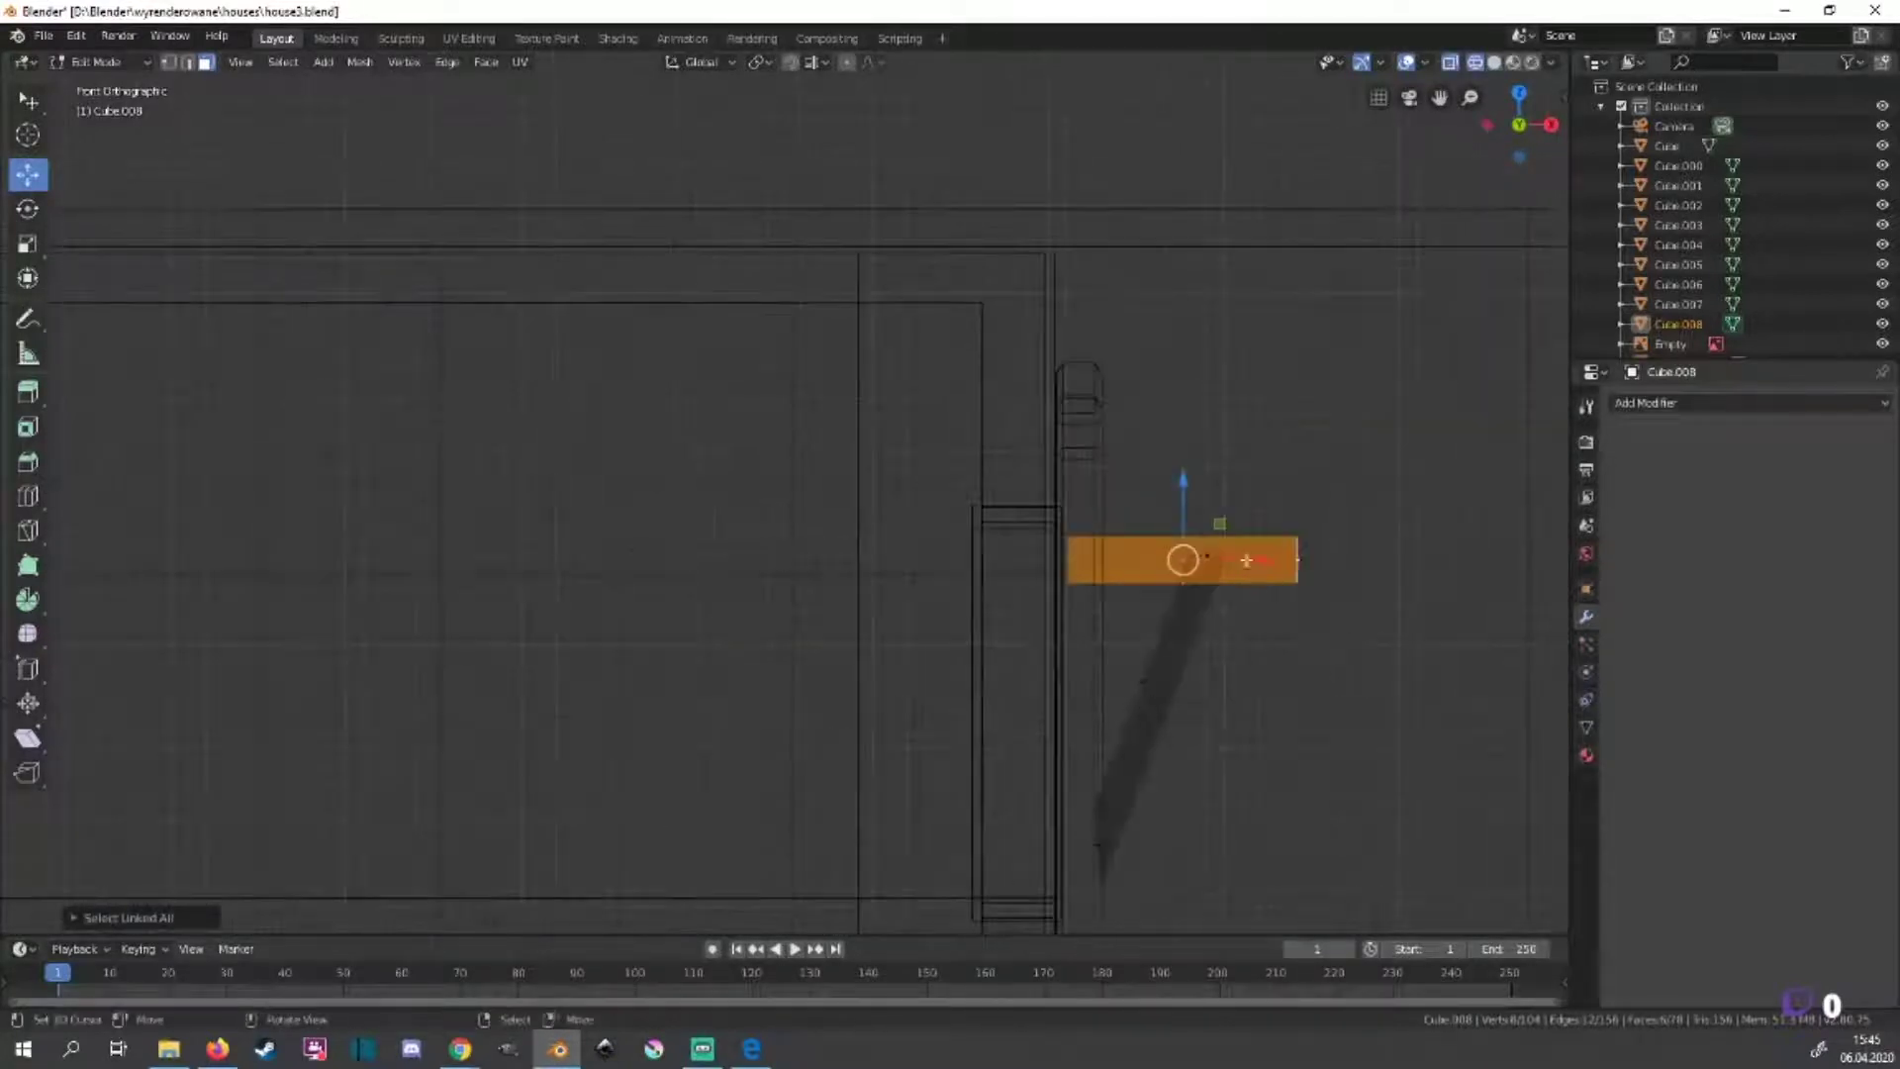
key("g")
key("z")
left_click(1184, 485)
Back in solid shading, slide the cap block along Y into place over the post.
mouse_move(1290, 750)
middle_mouse_down()
mouse_move(1277, 791)
mouse_move(938, 849)
mouse_move(543, 377)
mouse_move(684, 652)
middle_mouse_up()
key("alt+z")
scroll(1289, 819, "up", 3)
key("g")
key("y")
left_click(543, 377)
Scale the cap block along Y until it matches the post's narrow width.
key("KP_3")
scroll(737, 564, "up", 3)
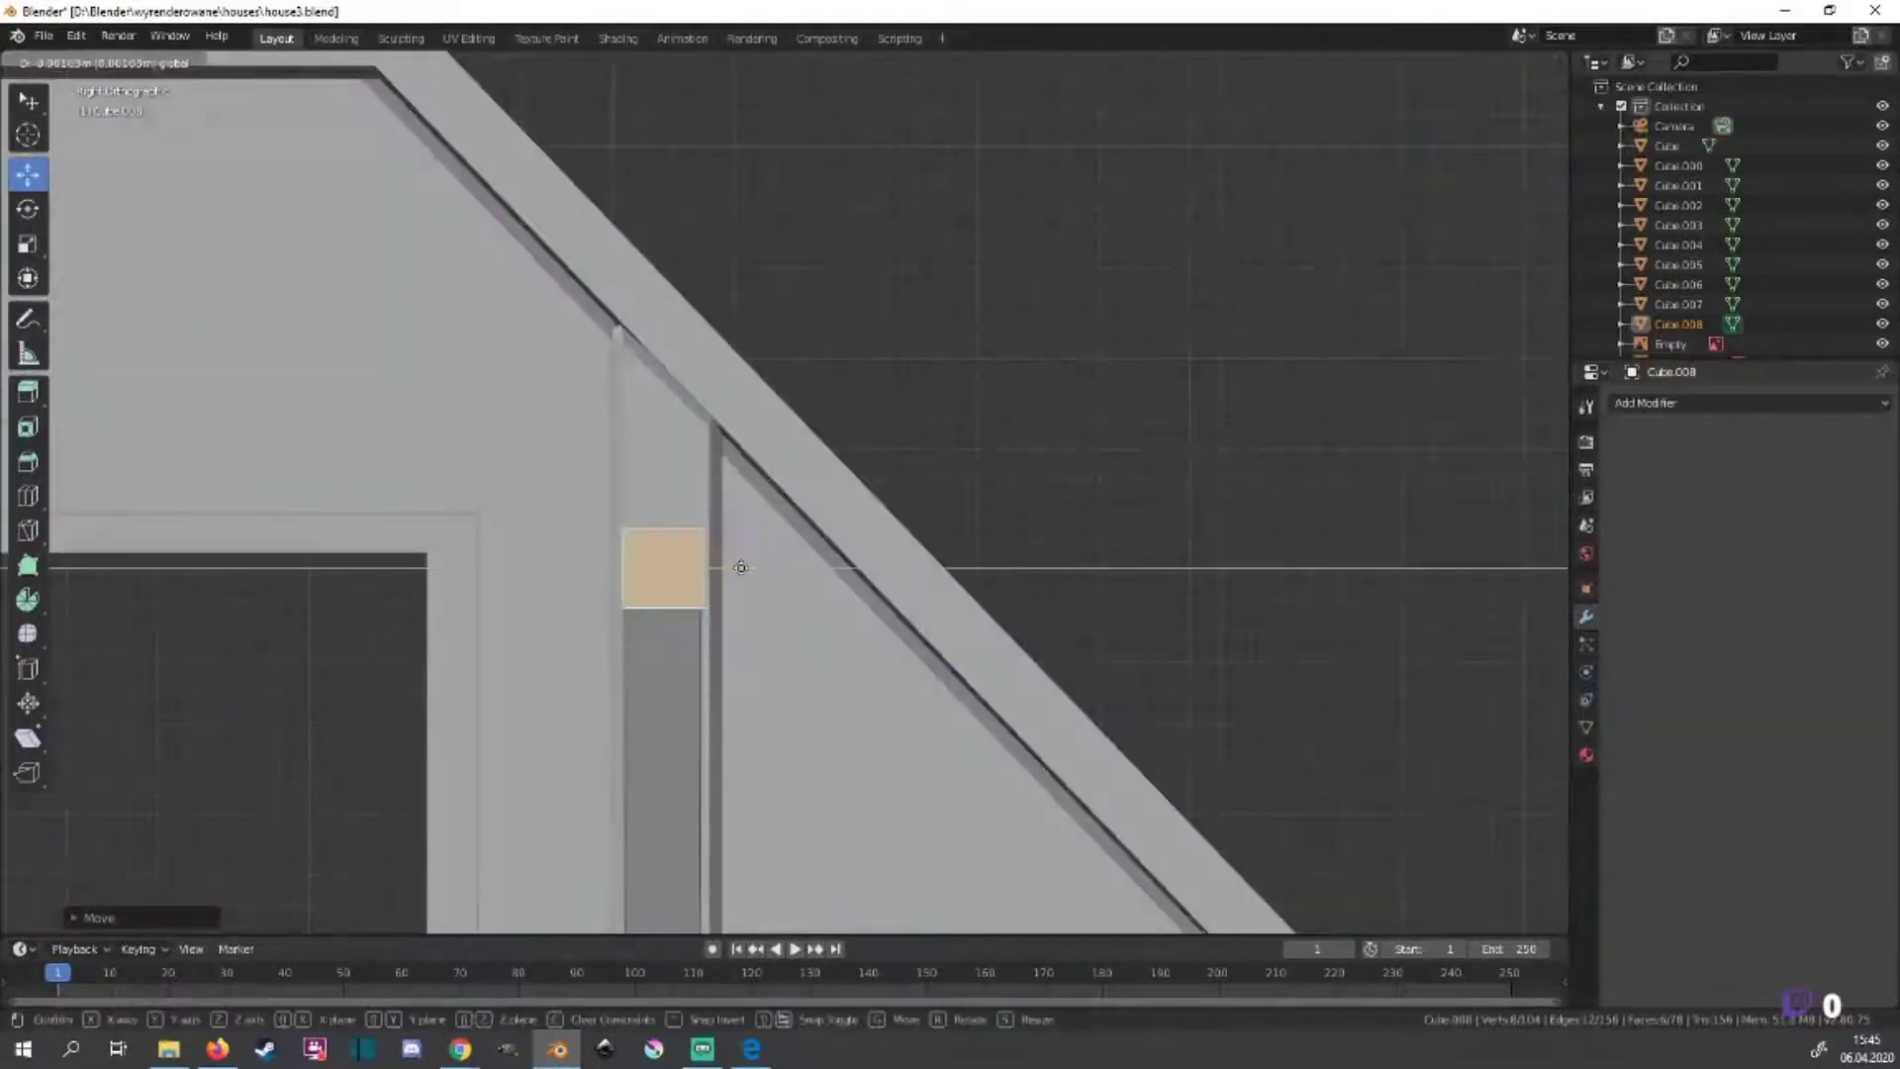
left_click_drag(730, 567, 740, 568)
left_click(740, 568)
mouse_move(740, 568)
middle_mouse_down()
mouse_move(543, 475)
mouse_move(806, 373)
middle_mouse_up()
key("KP_3")
key("s")
key("y")
left_click(744, 556)
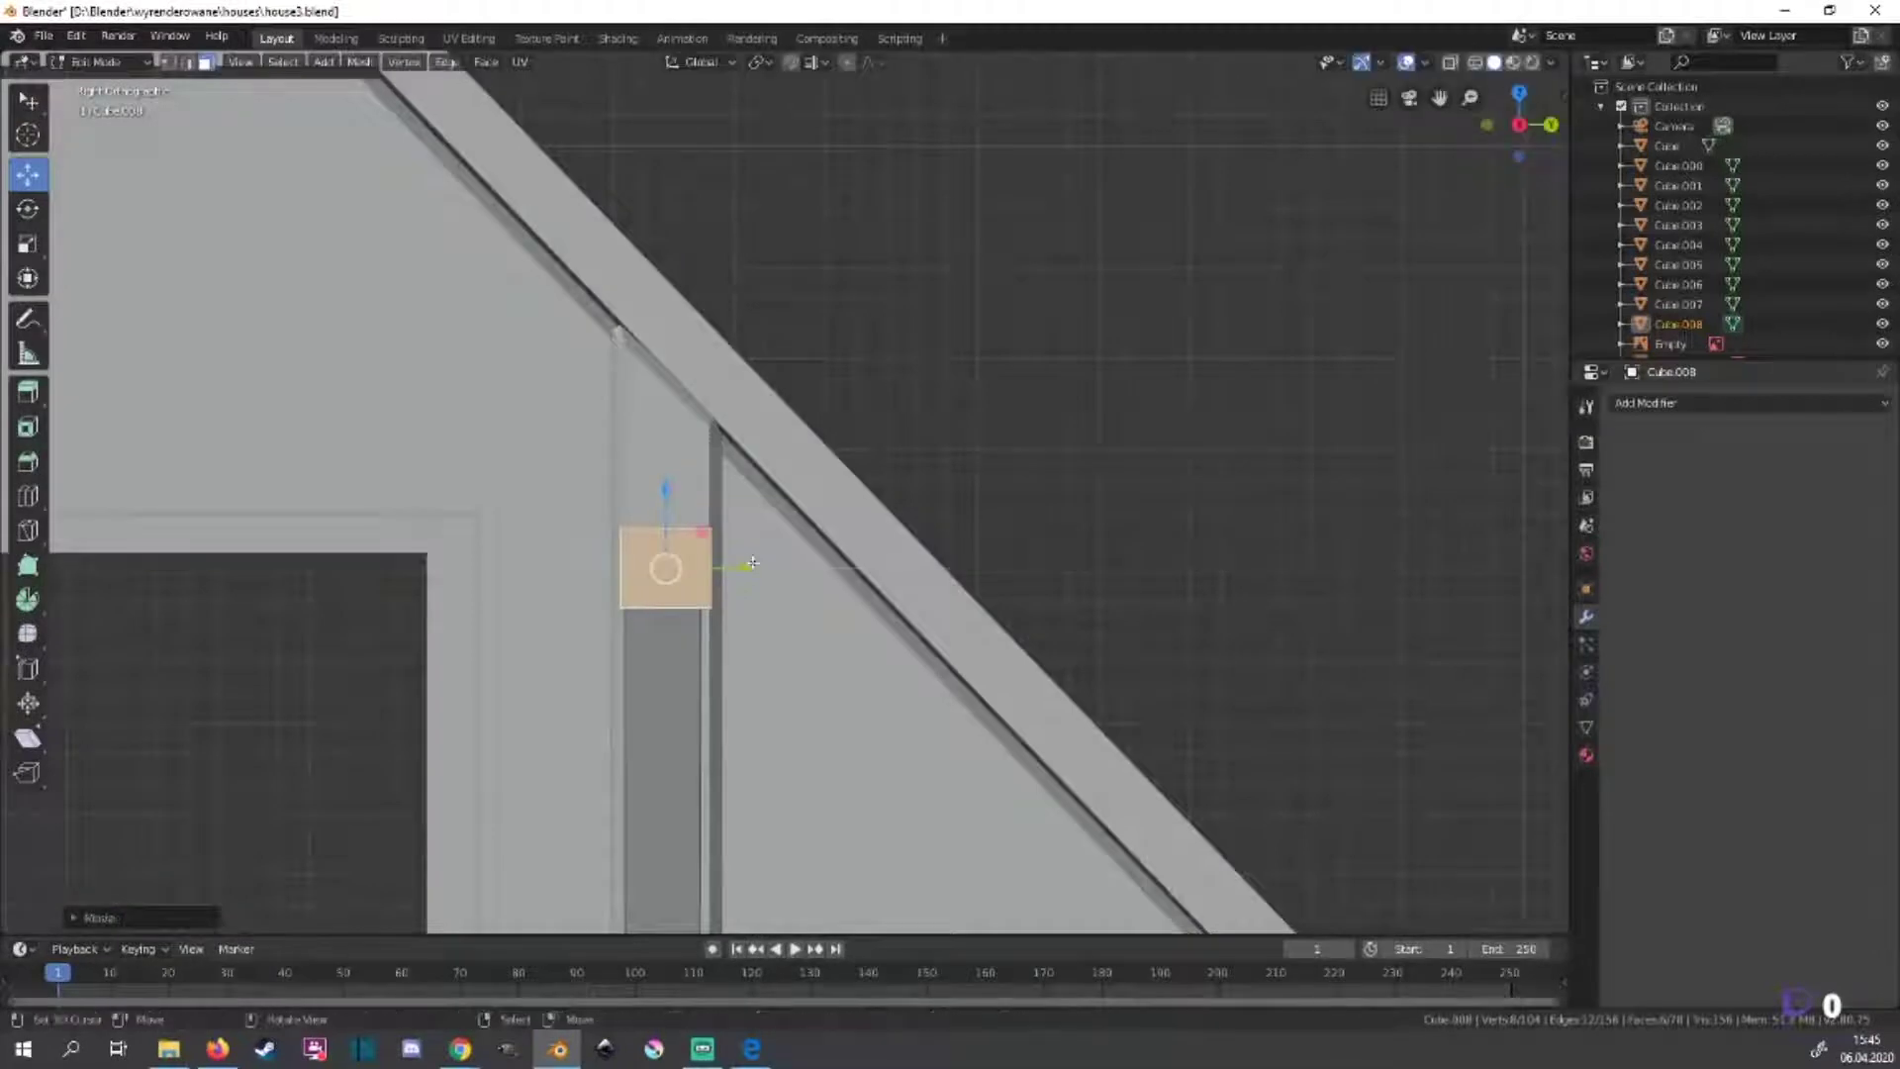
key("s")
key("y")
left_click(747, 556)
Duplicate the tall post along Y and place the copy on the far side of the dormer.
left_click(644, 687)
key("ctrl+l")
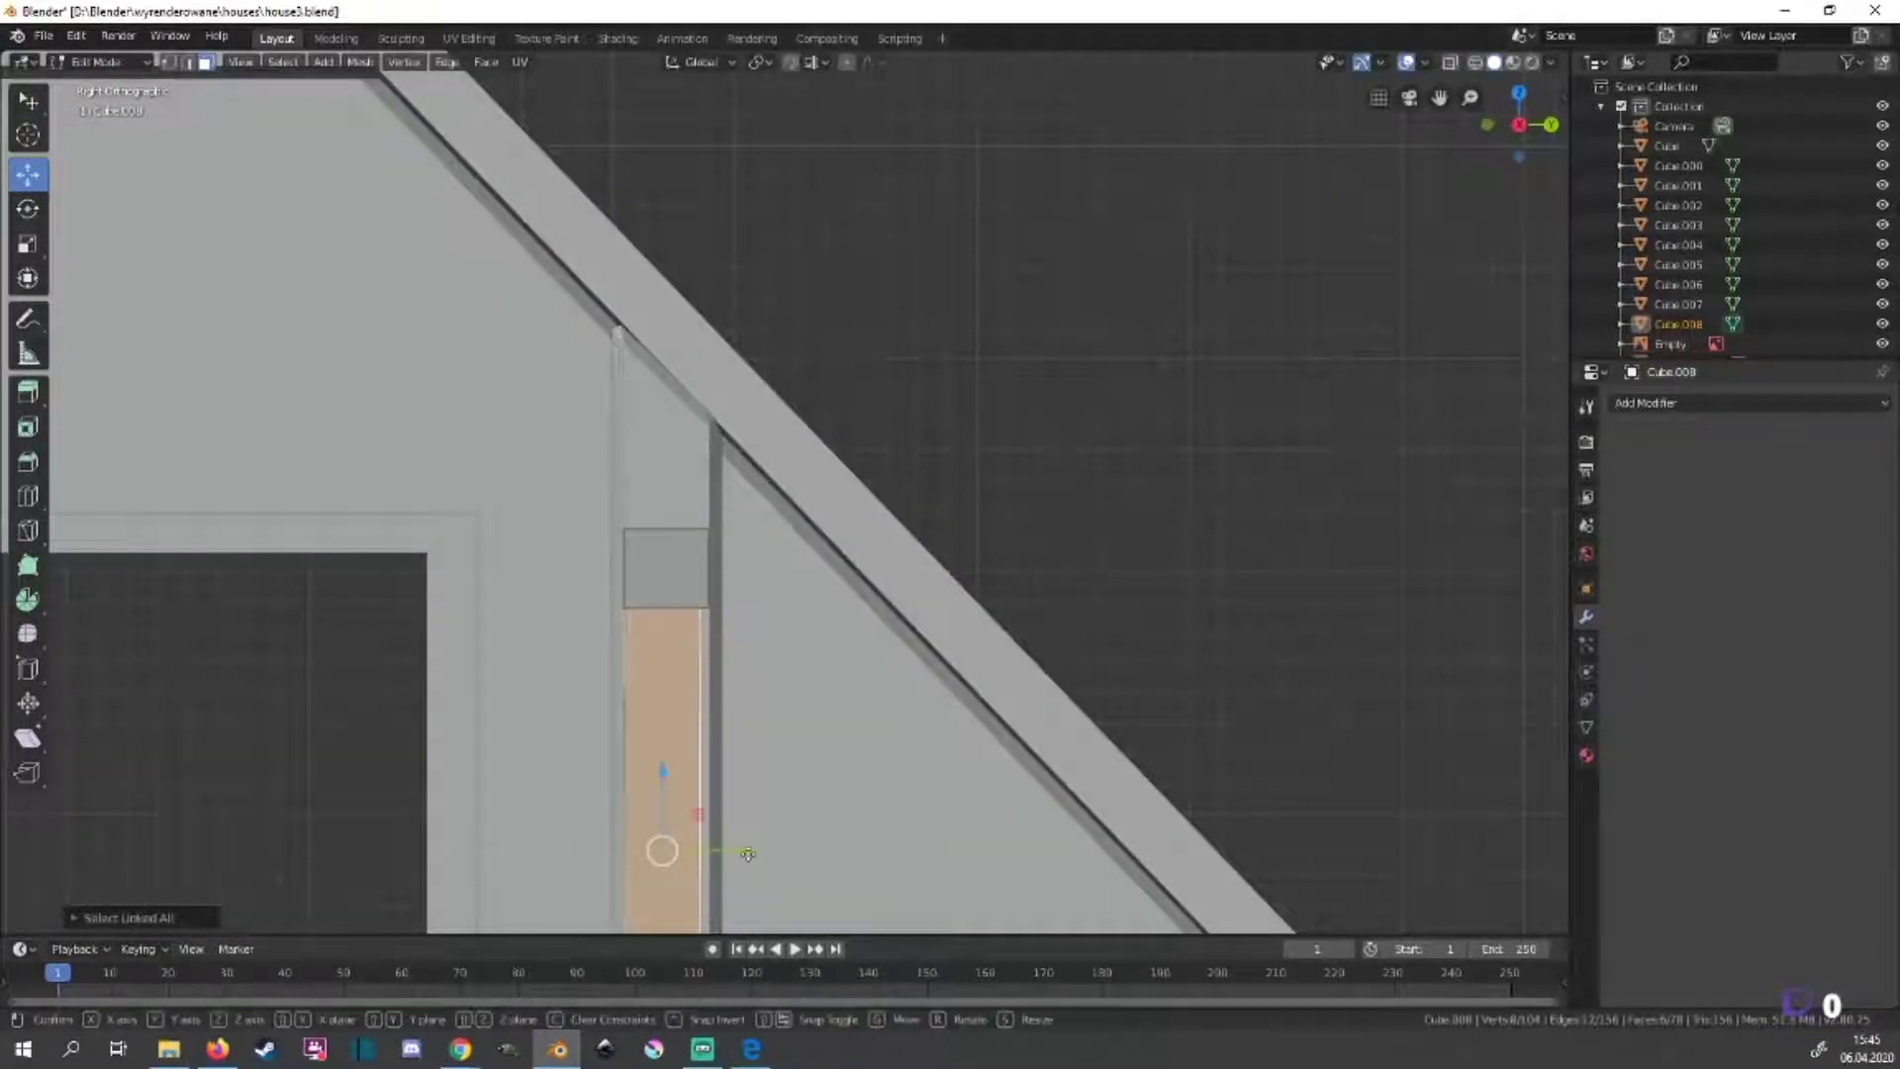
mouse_move(746, 848)
middle_mouse_down()
mouse_move(916, 798)
mouse_move(1064, 545)
middle_mouse_up()
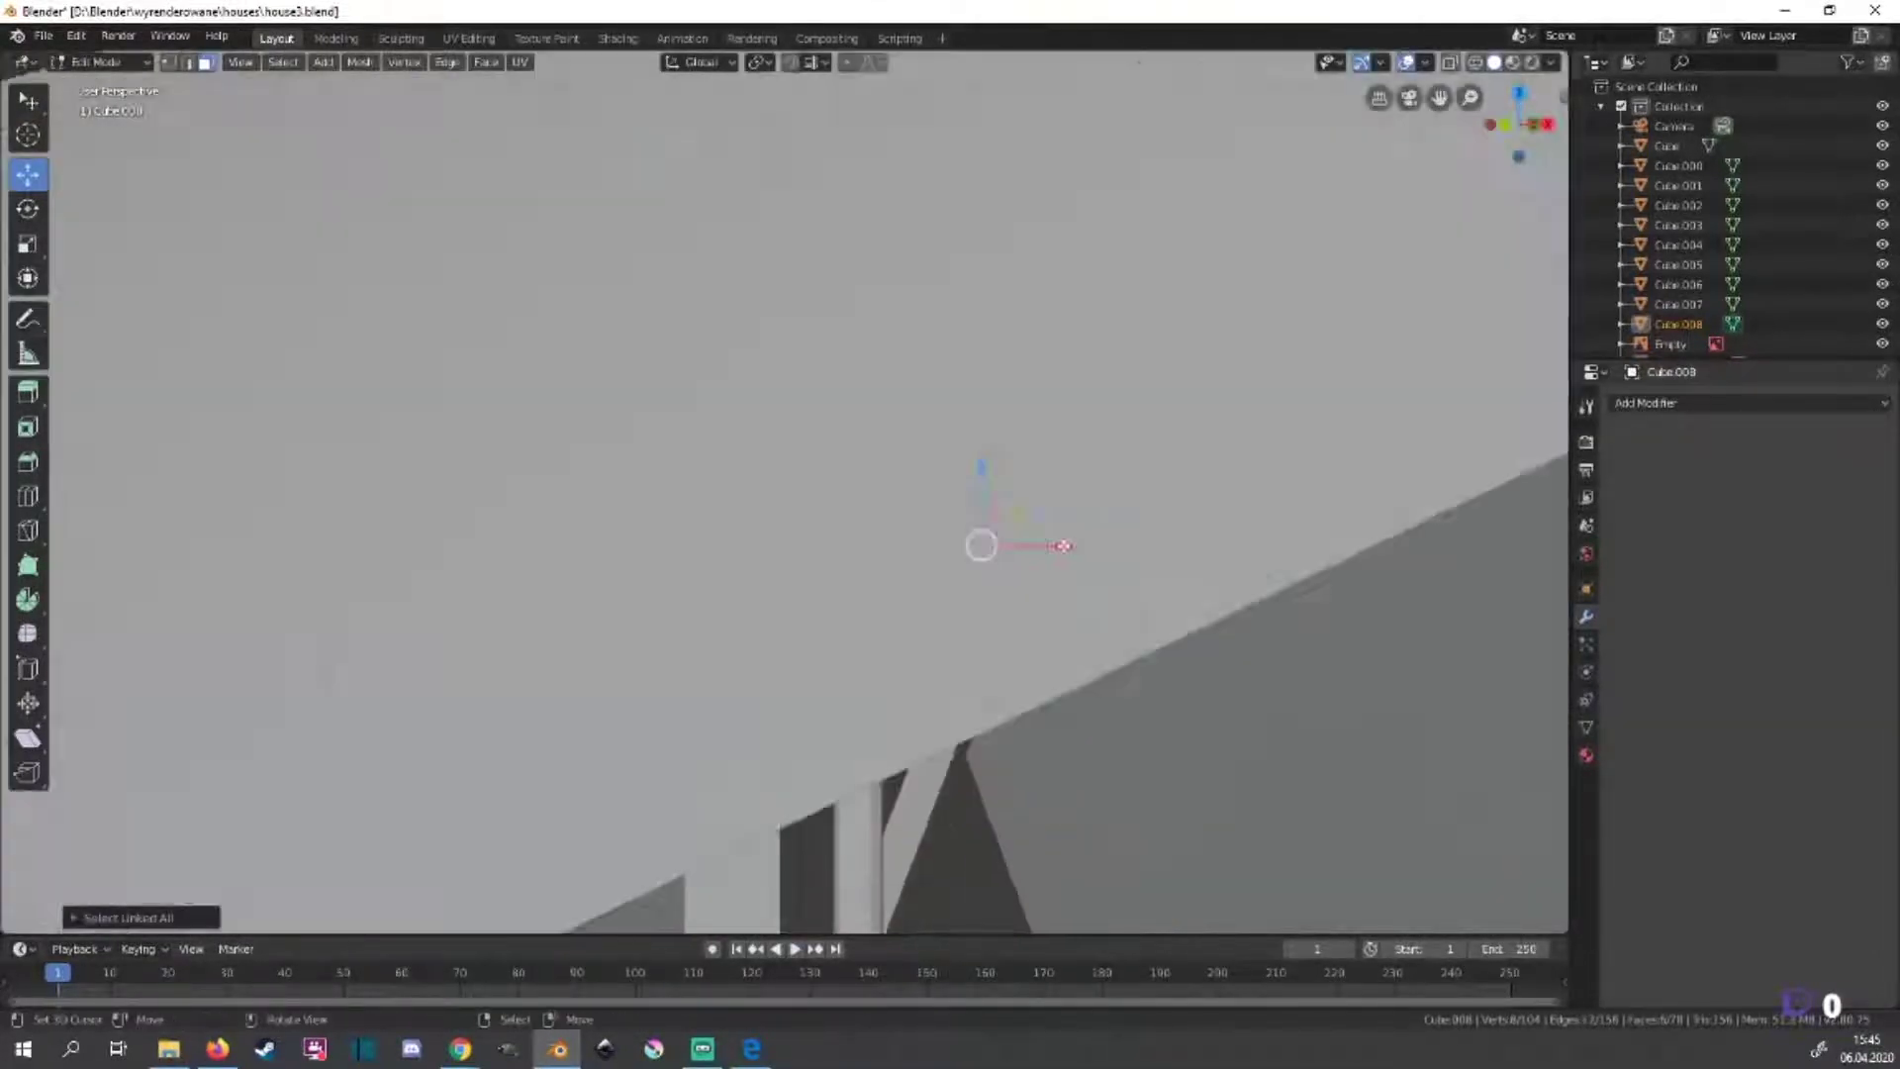
scroll(1063, 545, "down", 5)
mouse_move(403, 543)
middle_mouse_down()
mouse_move(870, 658)
mouse_move(960, 534)
middle_mouse_up()
key("shift+d")
key("y")
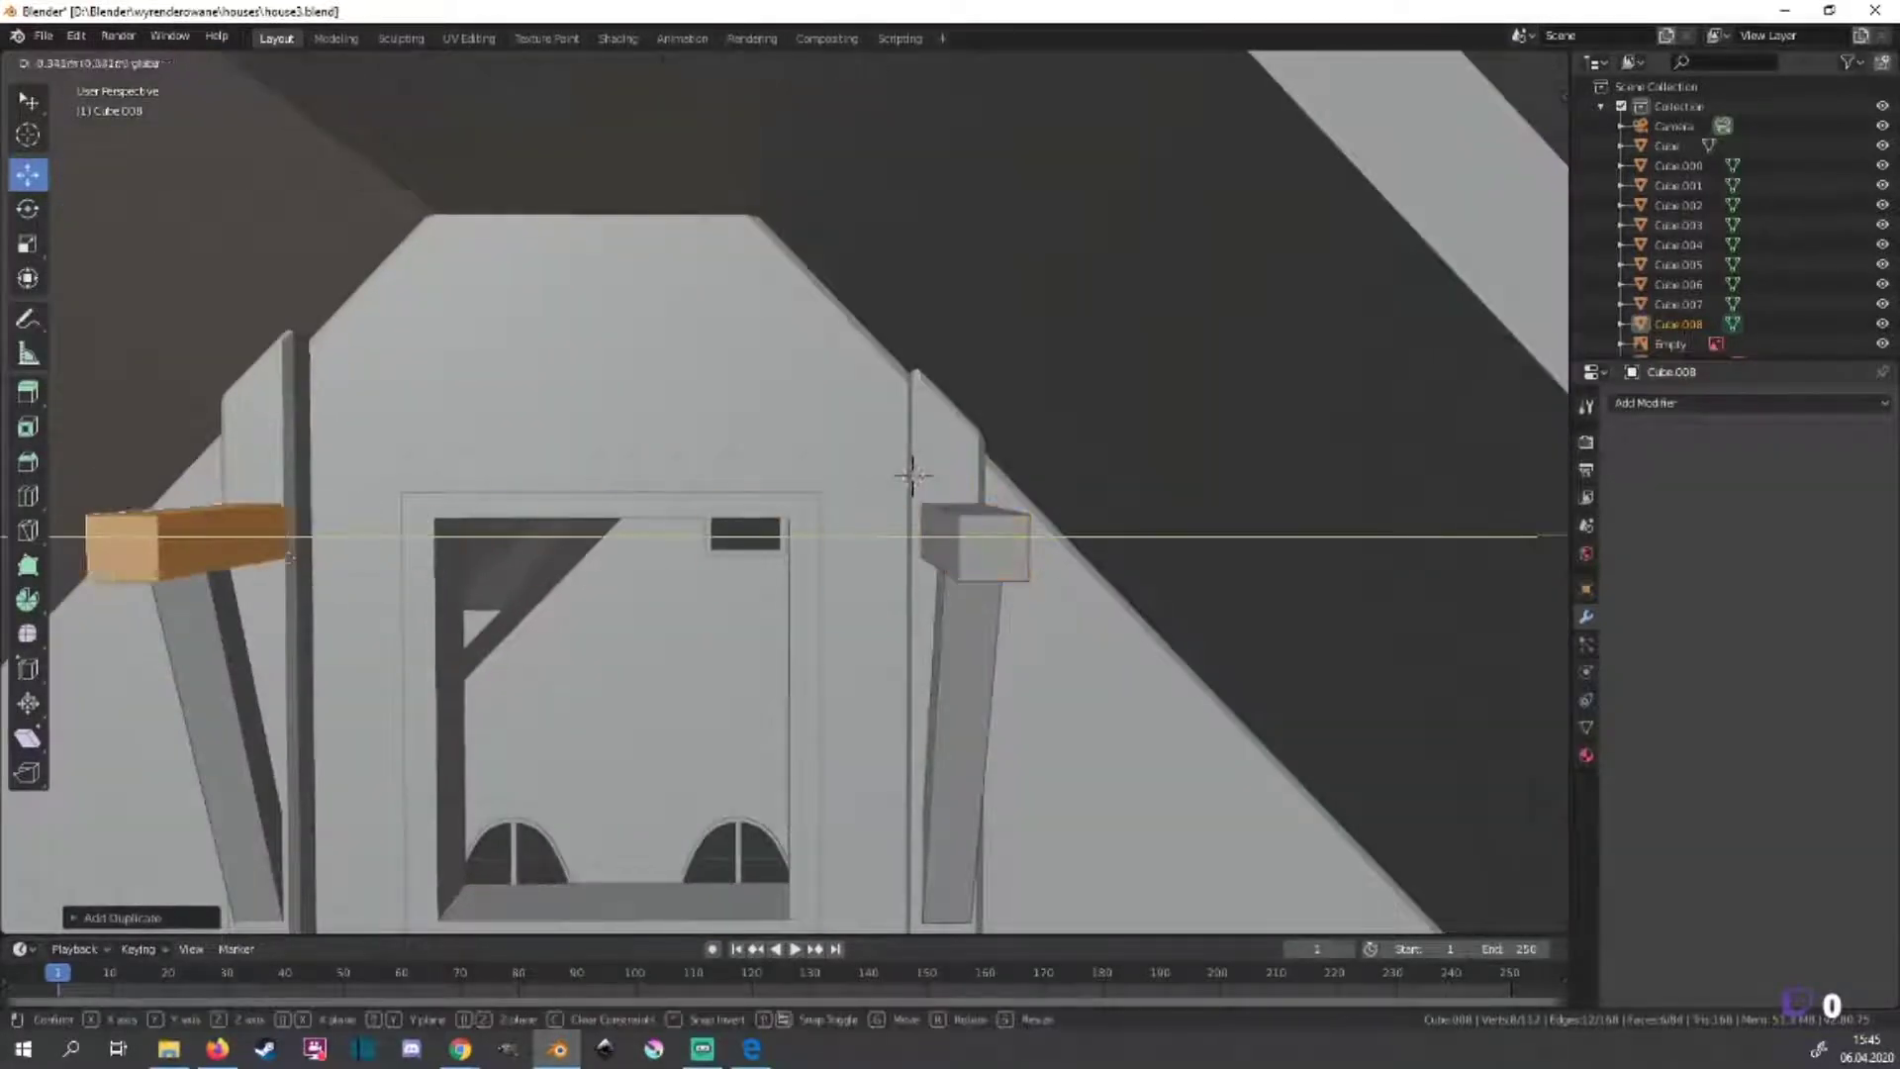
left_click(302, 565)
In orthographic side view, select the tall post and then the small cap piece.
key("KP_3")
scroll(371, 663, "up", 3)
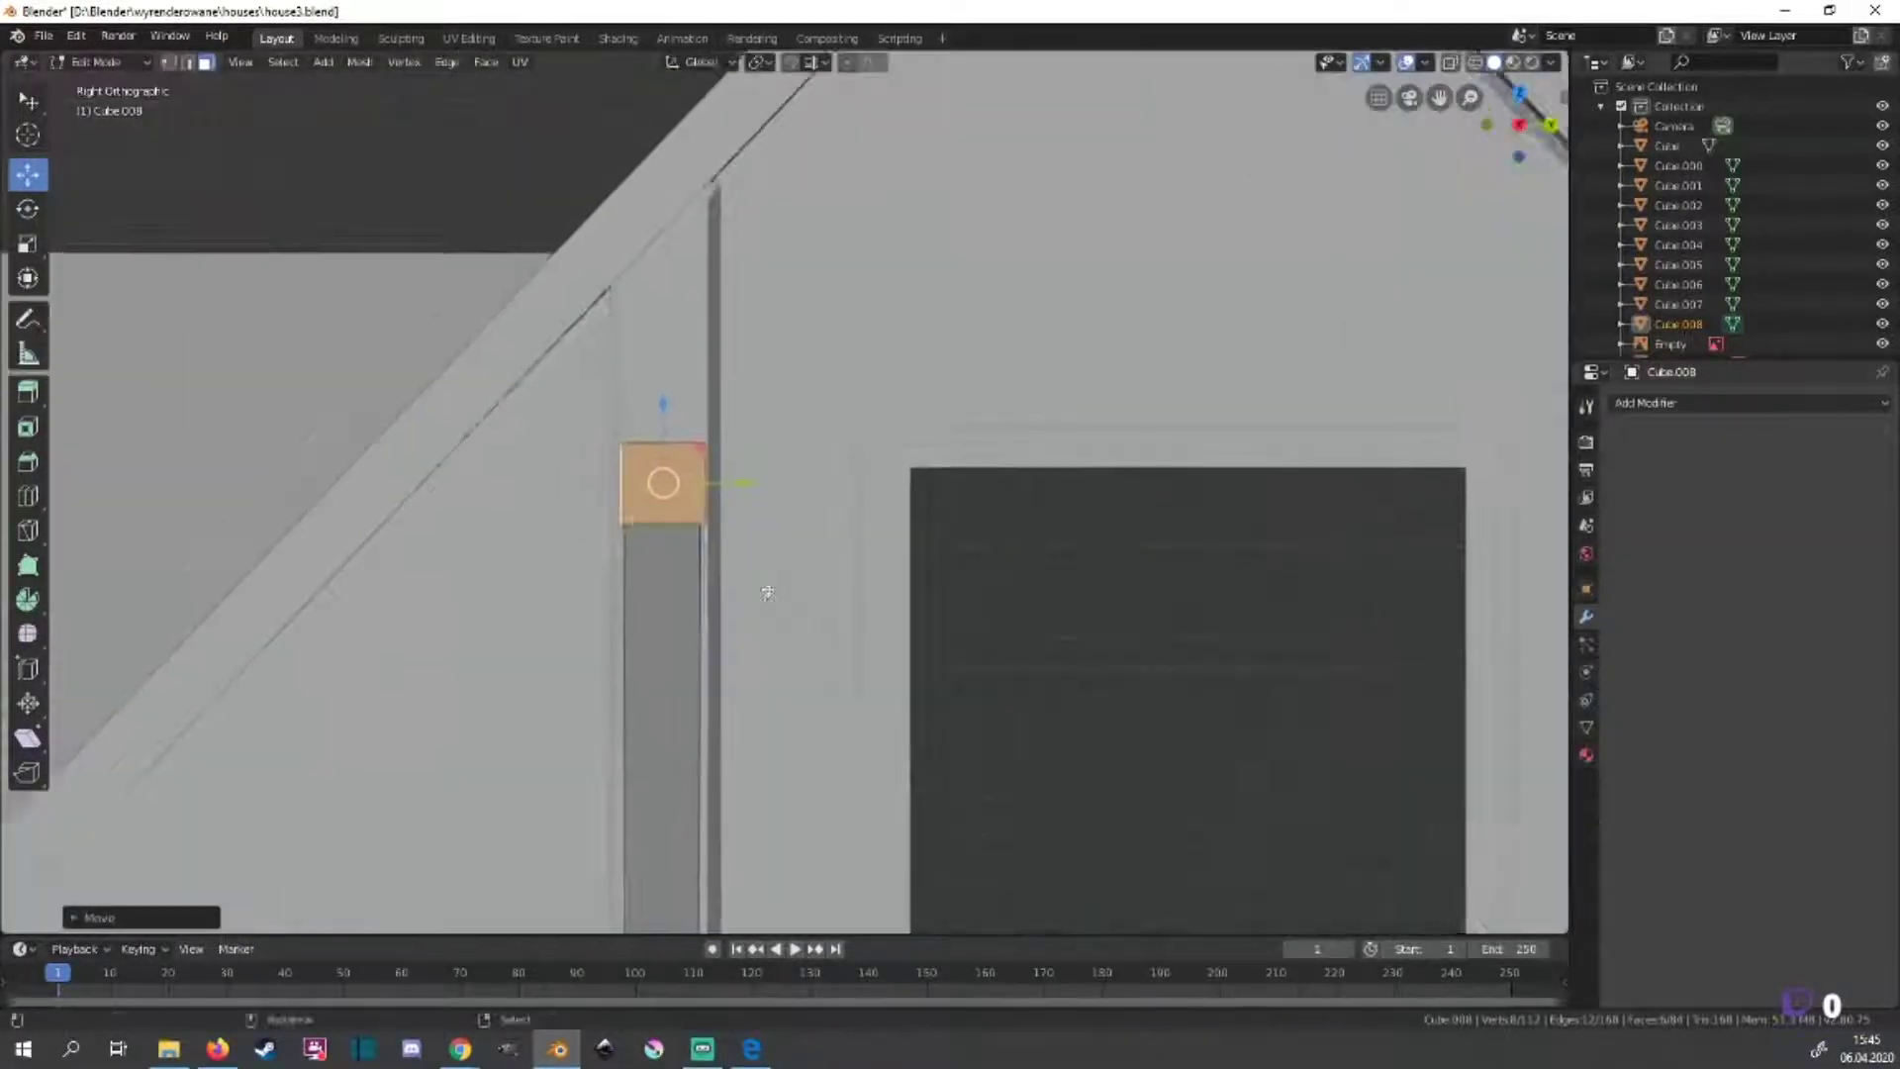
scroll(795, 610, "up", 3)
key("KP_5")
middle_click_drag(678, 624, 998, 611, "shift")
left_click(793, 627)
key("ctrl+l")
scroll(692, 297, "down", 5)
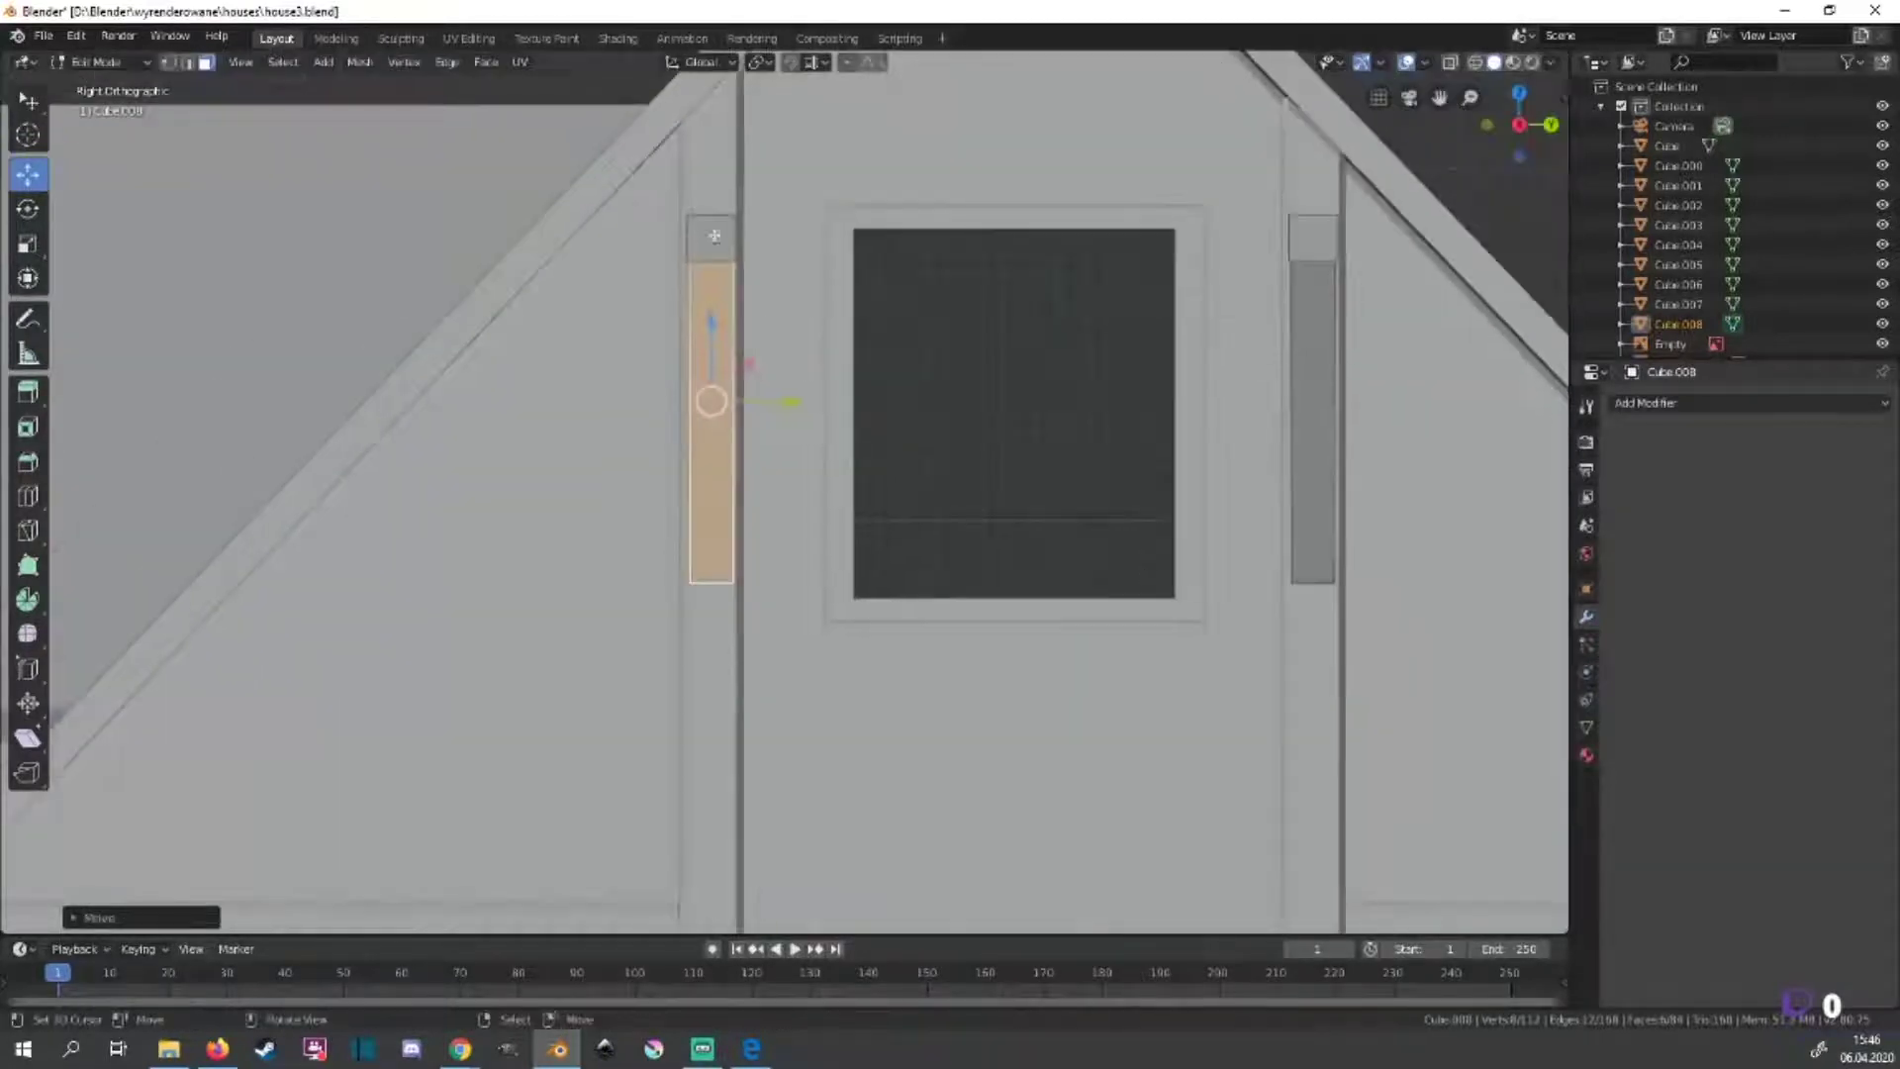
left_click(713, 236)
scroll(712, 236, "down", 6)
Move the cap piece onto the top of the left post.
key("g")
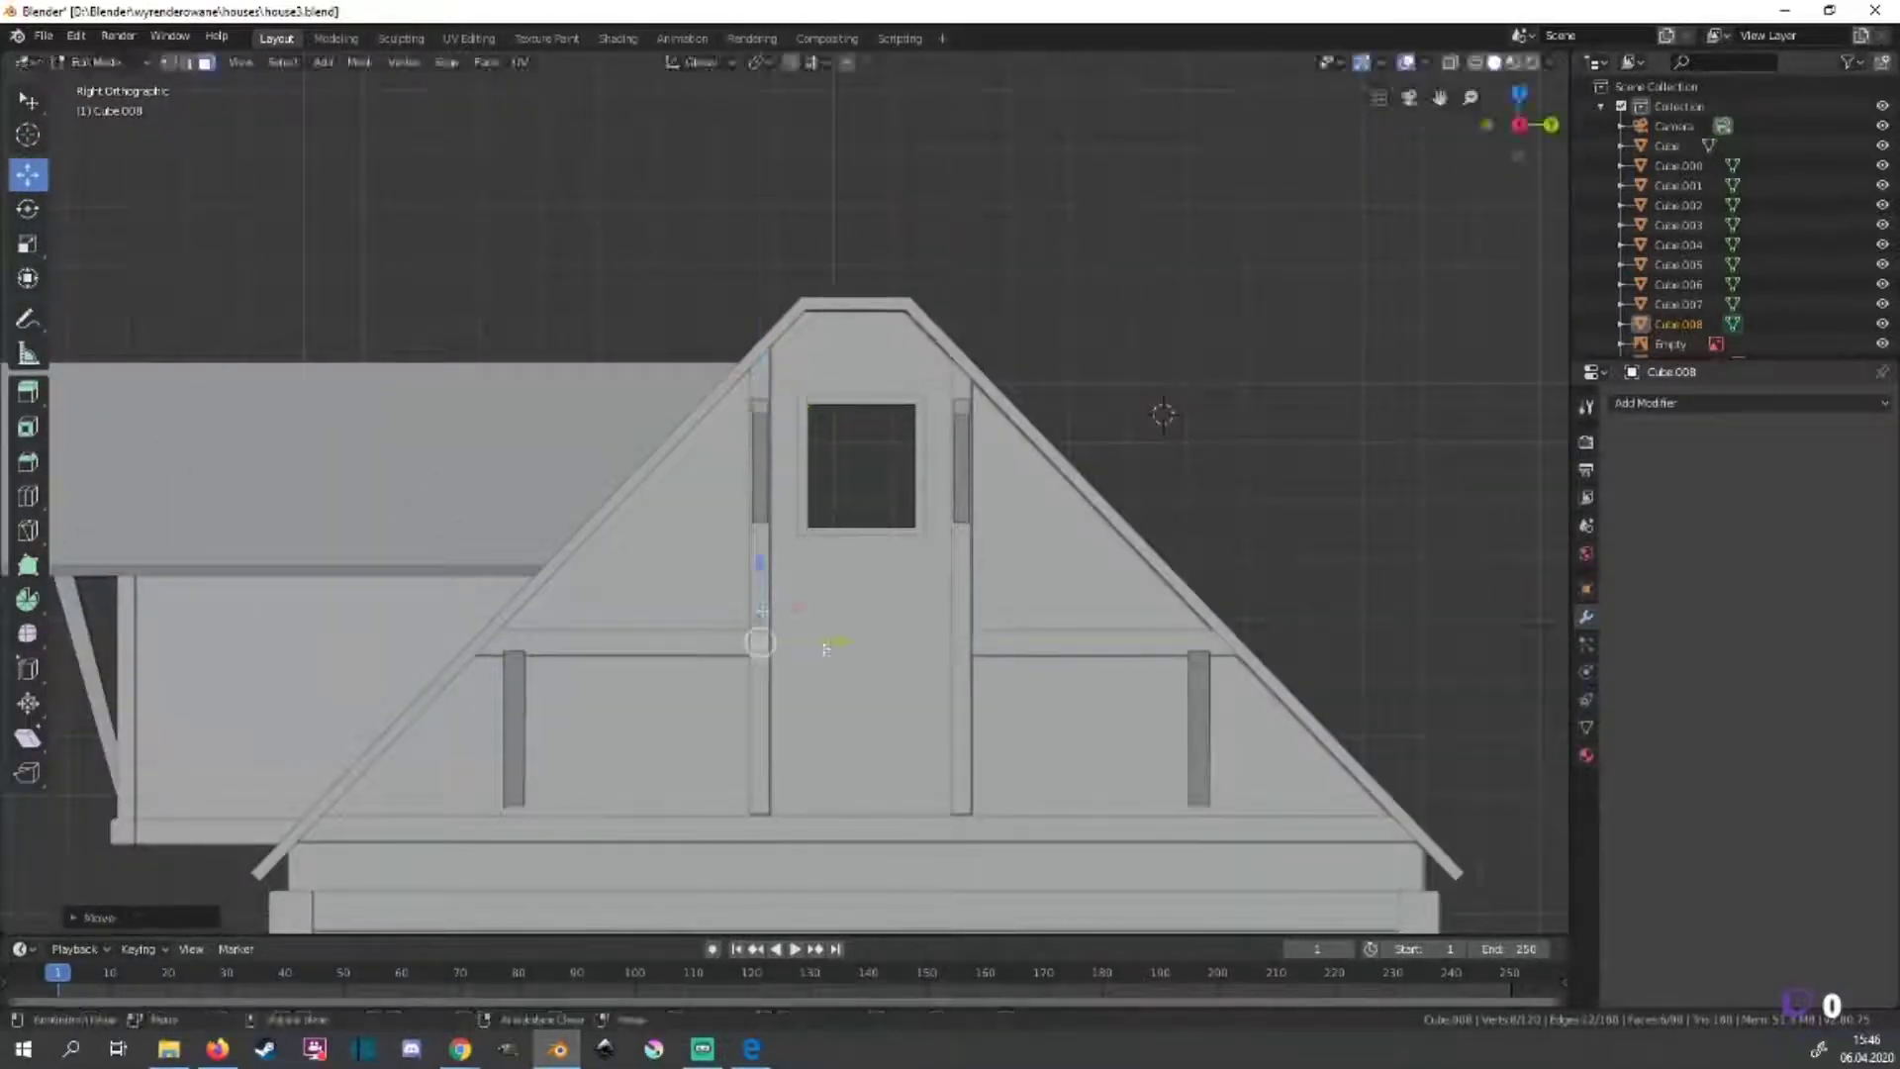
left_click(585, 658)
scroll(882, 679, "up", 5)
scroll(977, 551, "up", 2)
key("s")
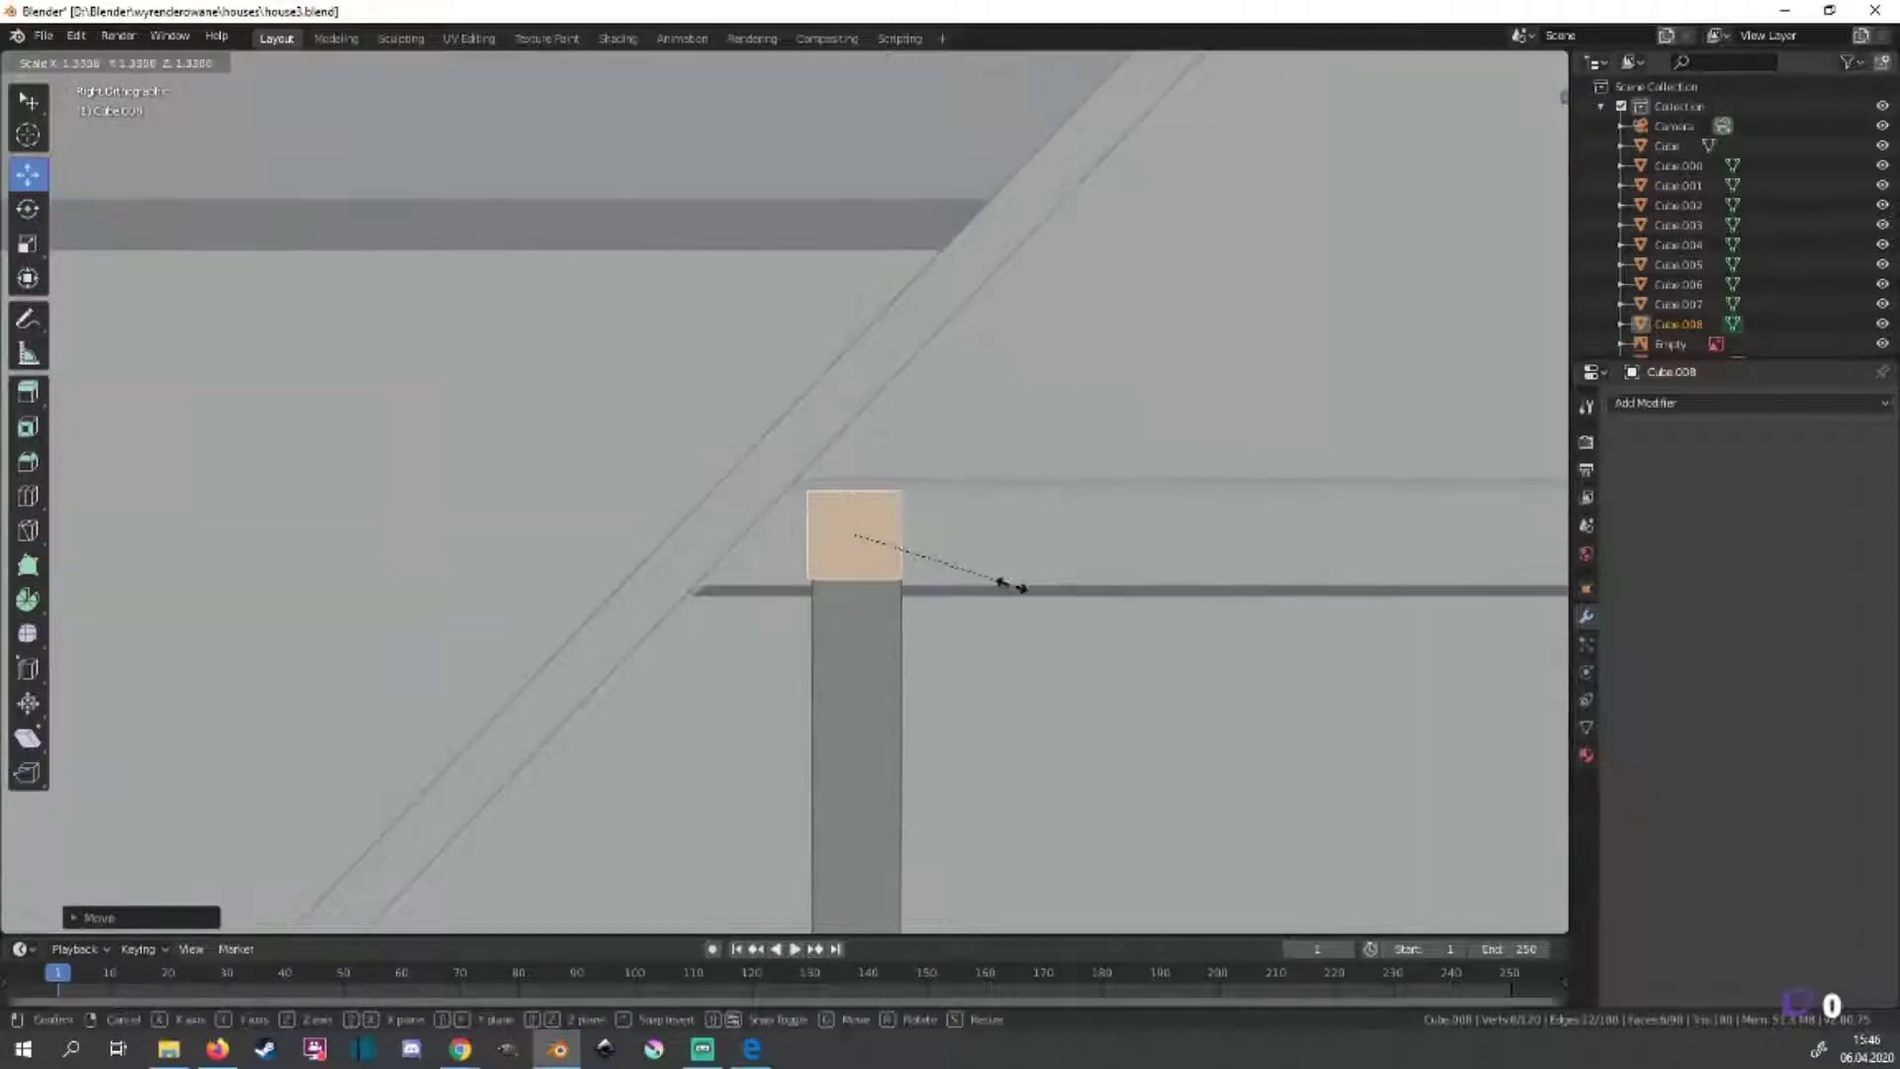
key("Escape")
Lengthen the beam by sliding its end outward.
middle_click_drag(942, 539, 709, 628)
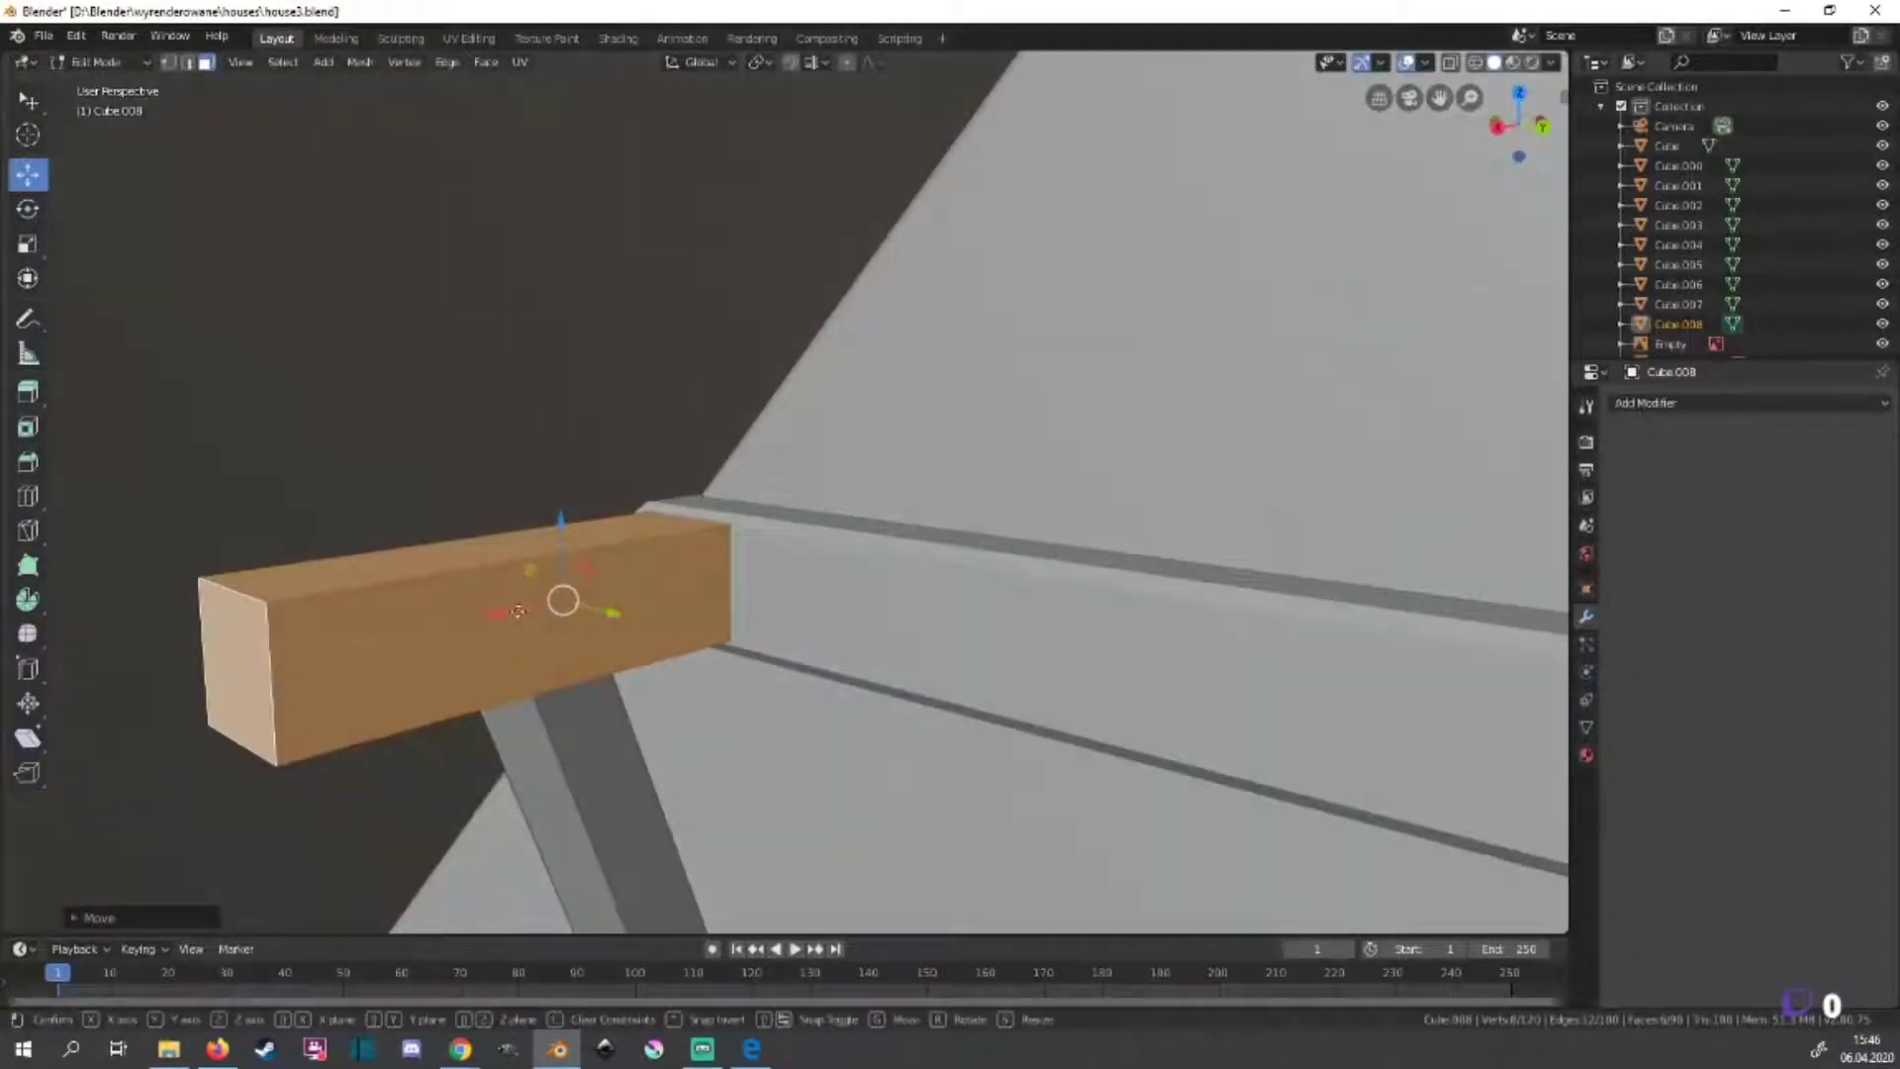
left_click_drag(518, 611, 414, 653)
scroll(1112, 693, "down", 5)
scroll(1112, 693, "down", 2)
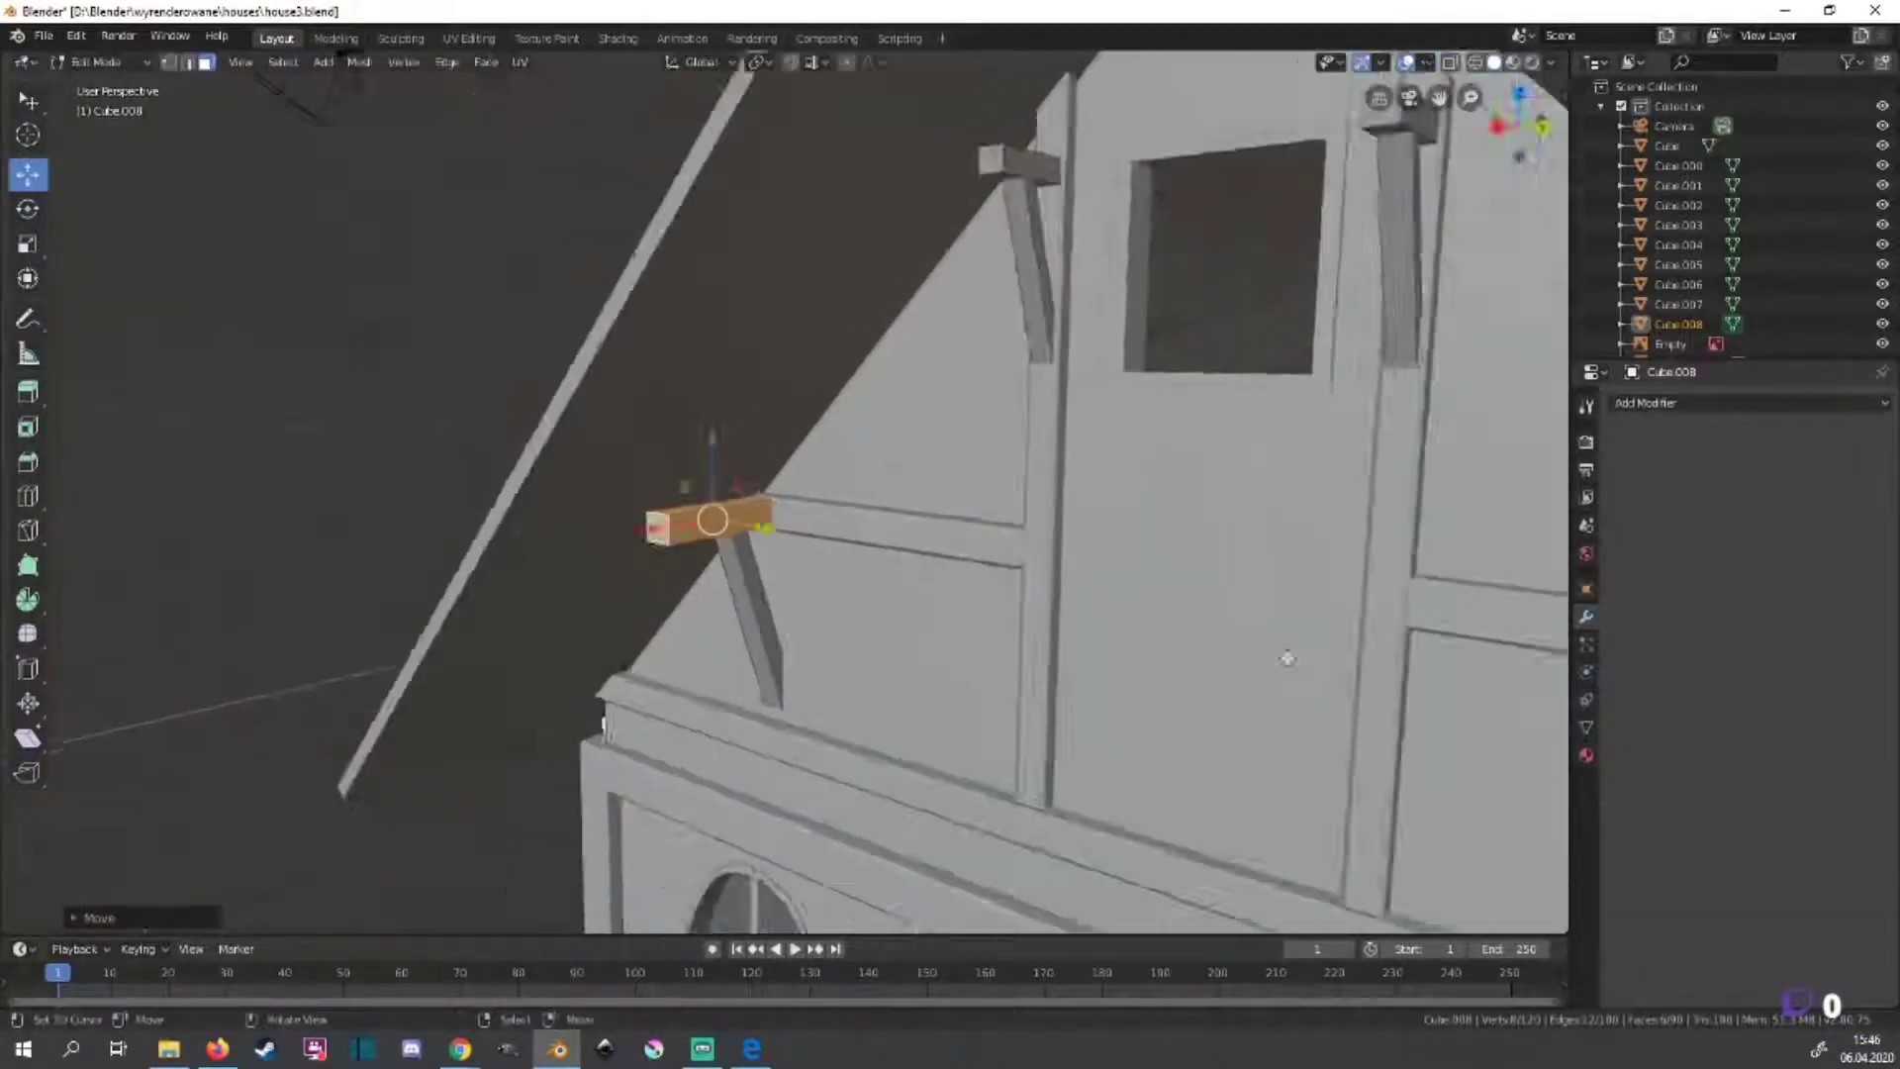
middle_click_drag(1282, 658, 917, 577)
Duplicate the beam and position the copy in side view.
key("shift+d")
left_click(1493, 728)
key("KP_3")
scroll(1107, 549, "up", 5)
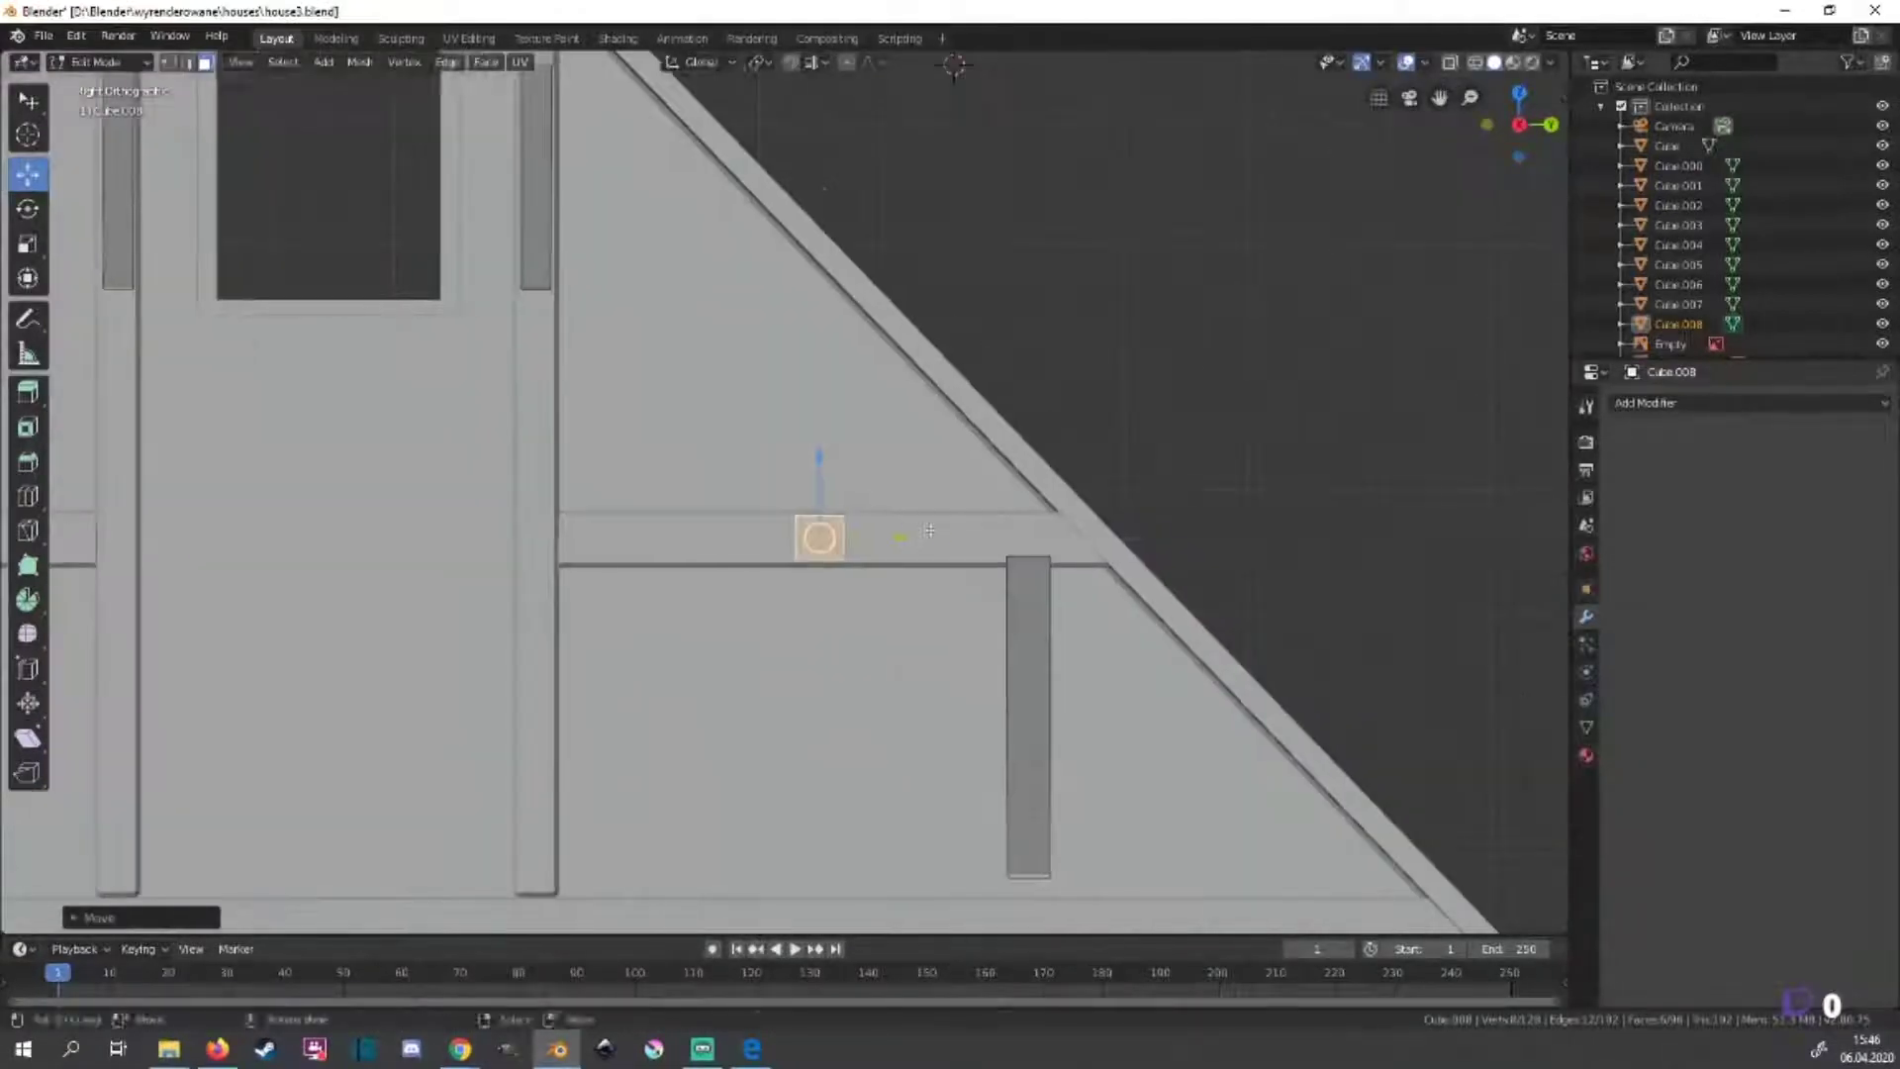
key("g")
left_click(1105, 550)
Delete the vertical beam below and move the opposite vertical beam across to replace it.
left_click(1032, 754)
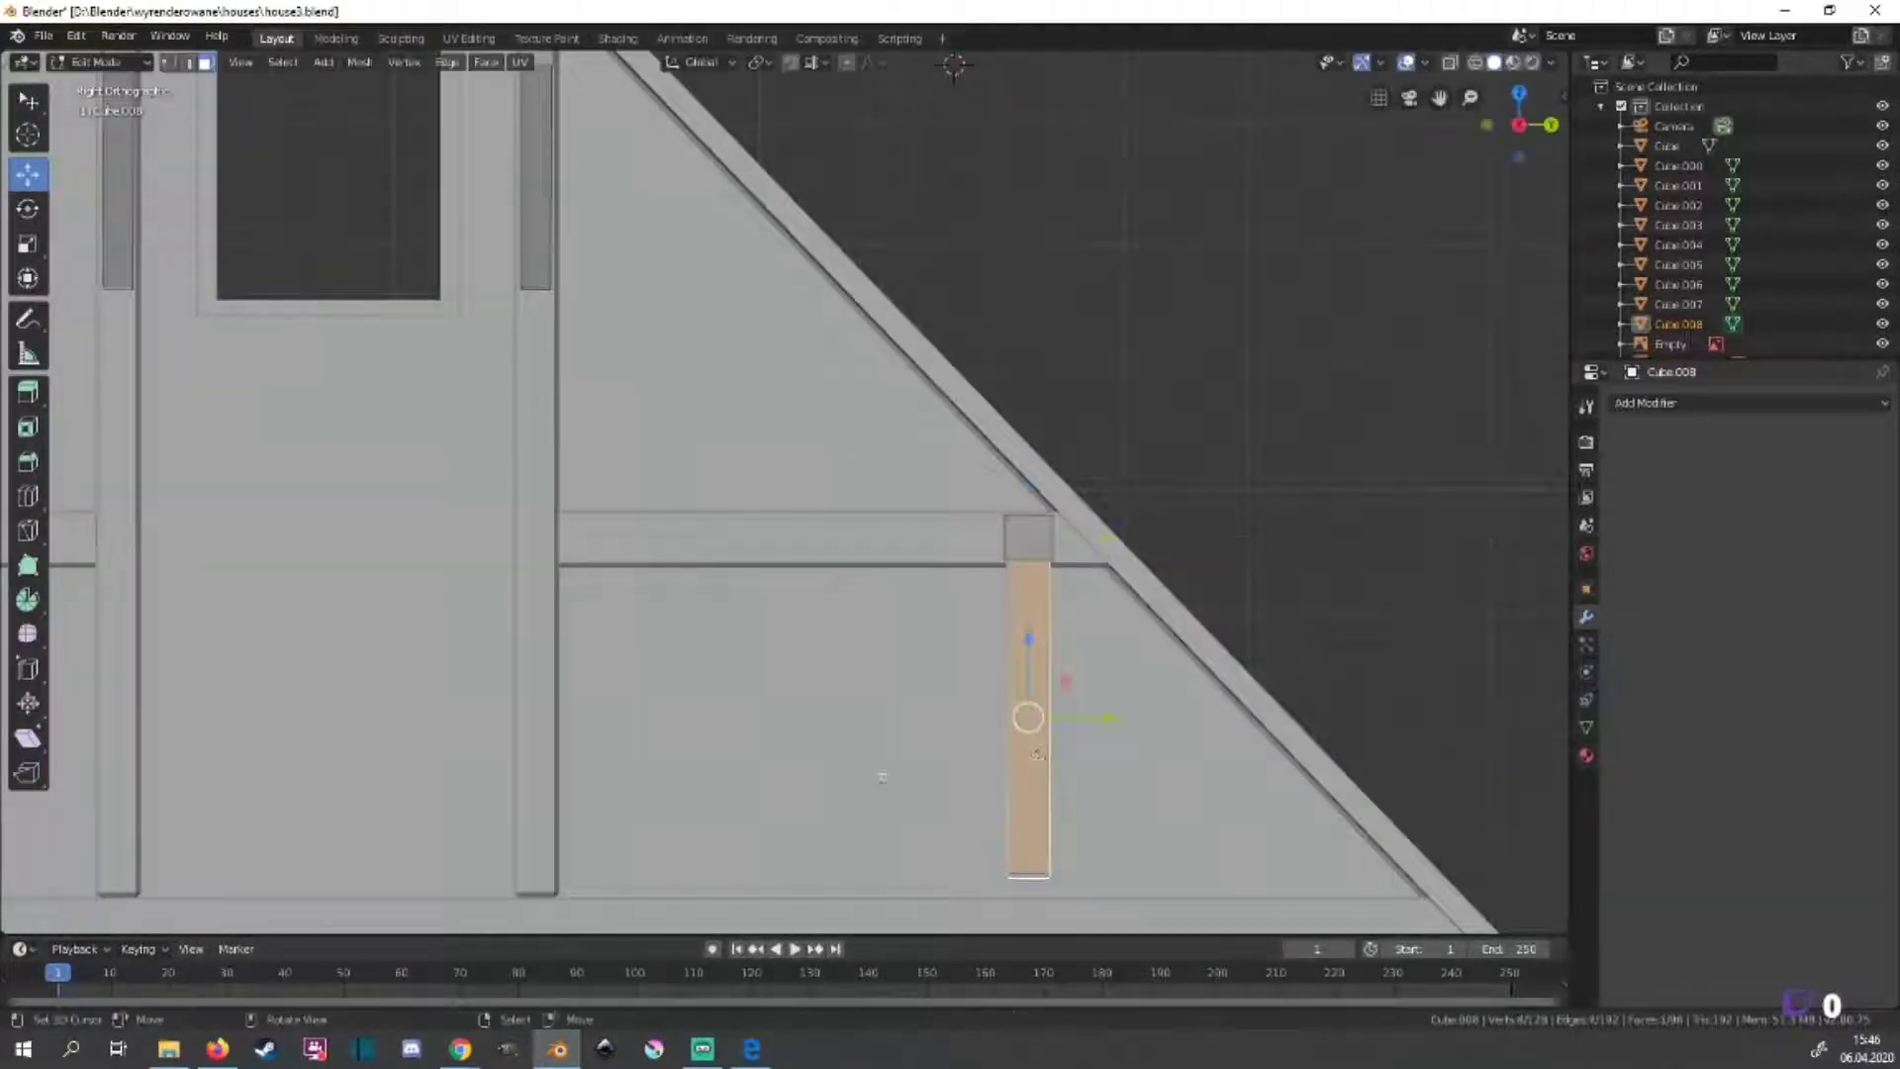
key("x")
left_click(1002, 776)
scroll(331, 648, "up", 5, "ctrl")
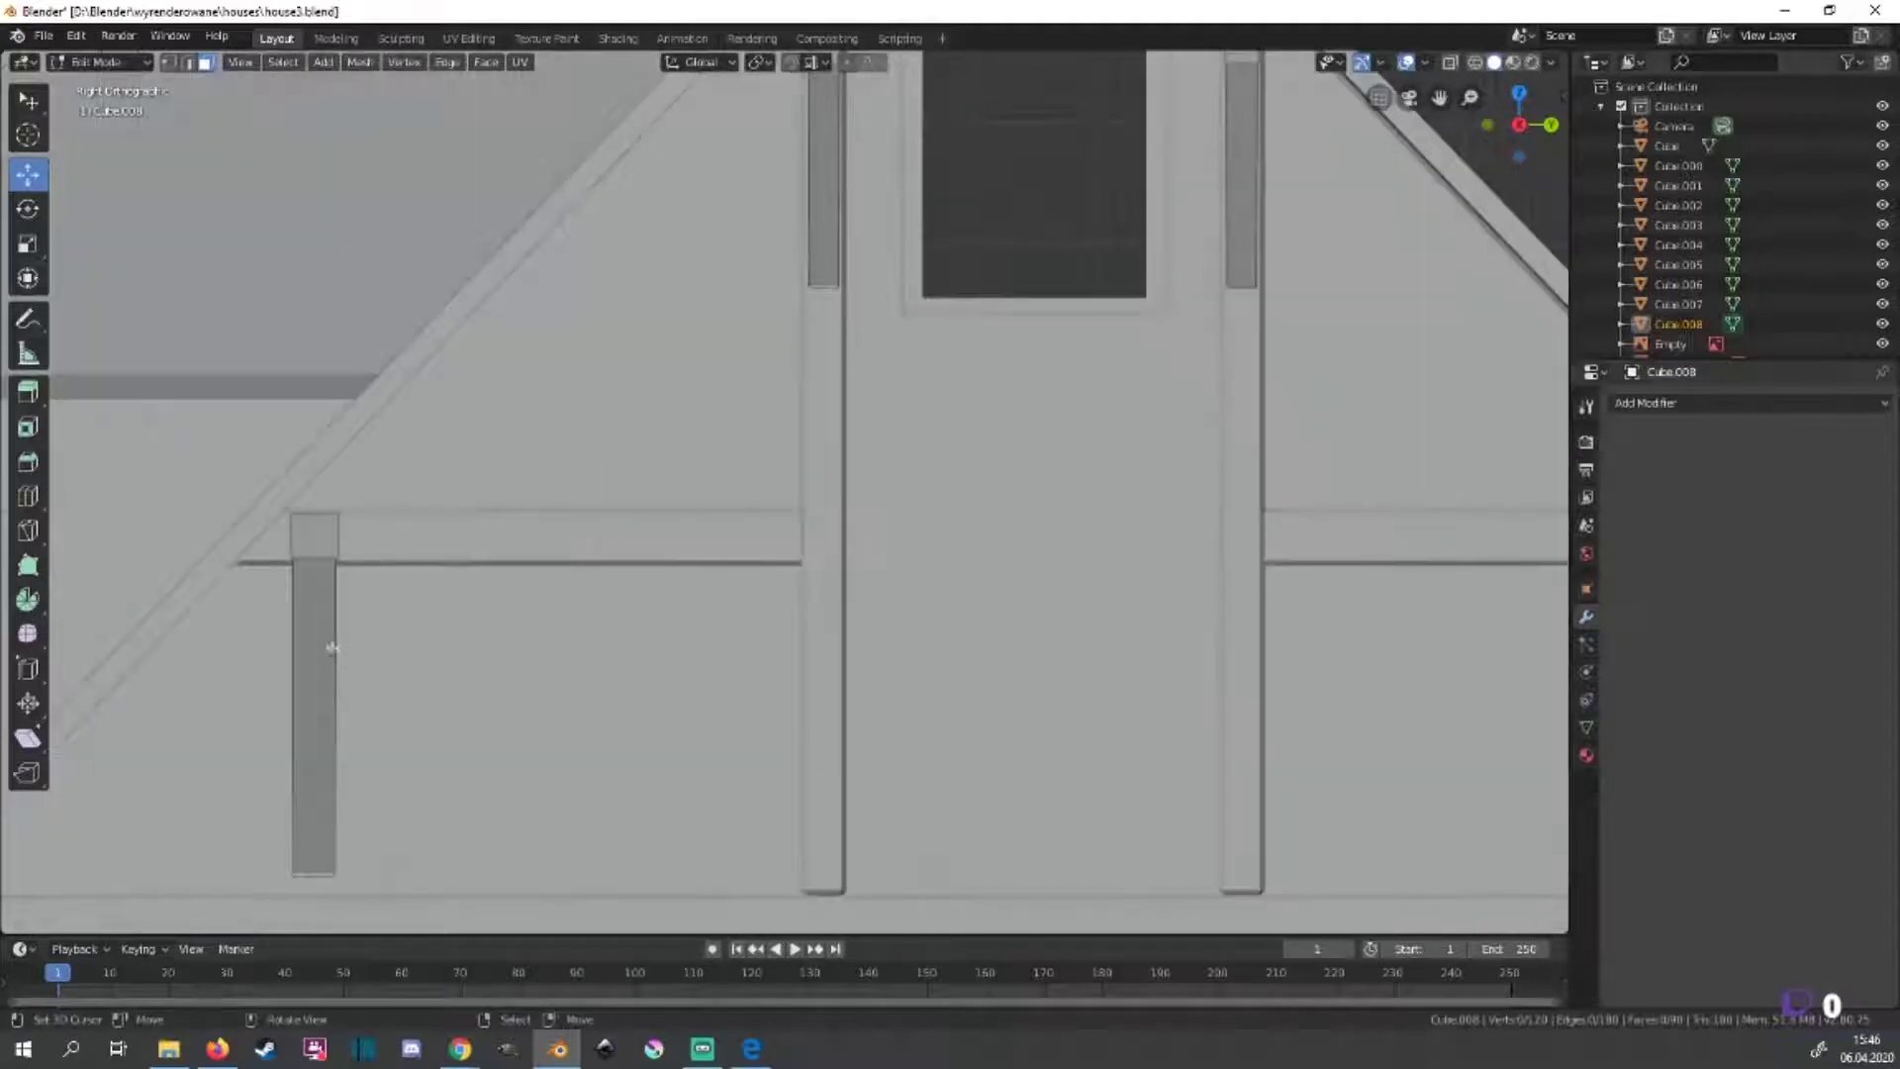
left_click(314, 629)
key("ctrl+l")
key("g")
scroll(942, 777, "down", 5, "ctrl")
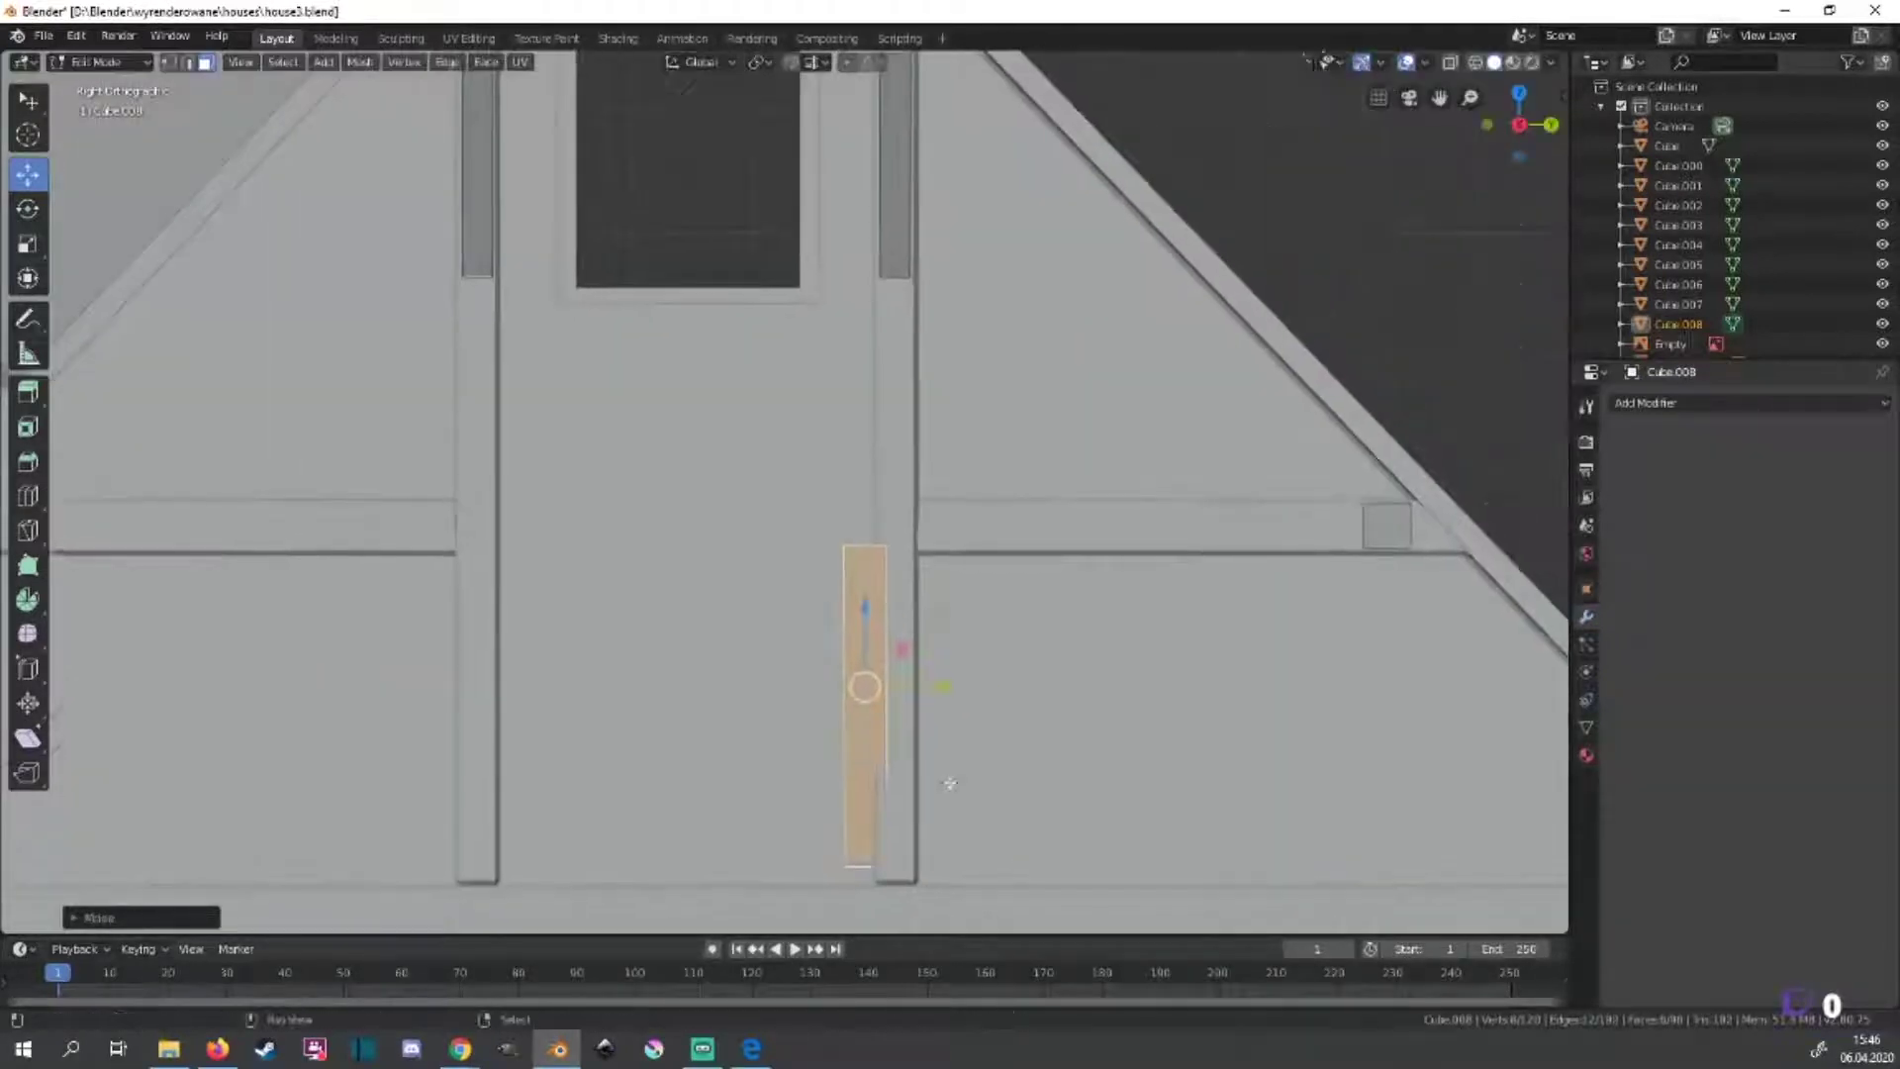
left_click(1469, 692)
Replace the upper right post segment with a duplicate of the upper left segment.
left_click(896, 178)
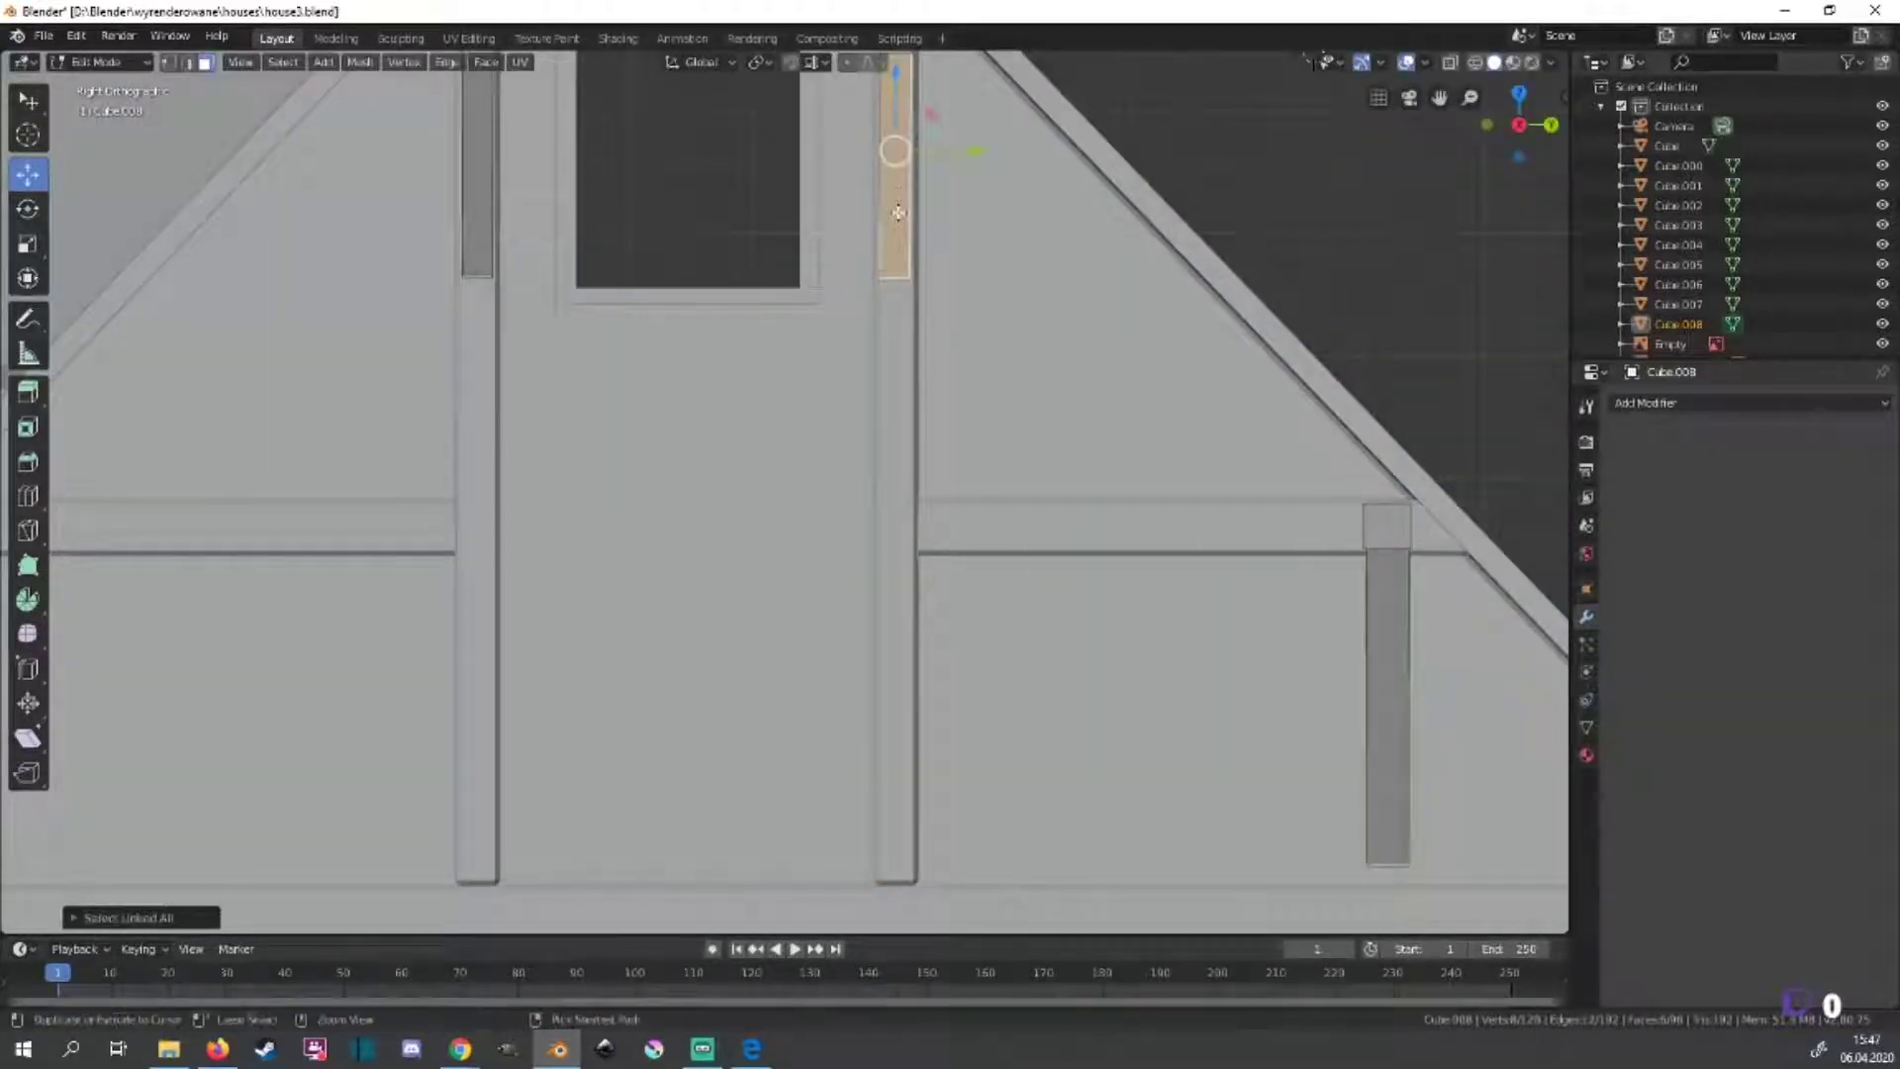
key("x")
left_click(898, 211)
left_click(468, 202)
middle_click_drag(686, 244, 601, 485, "shift")
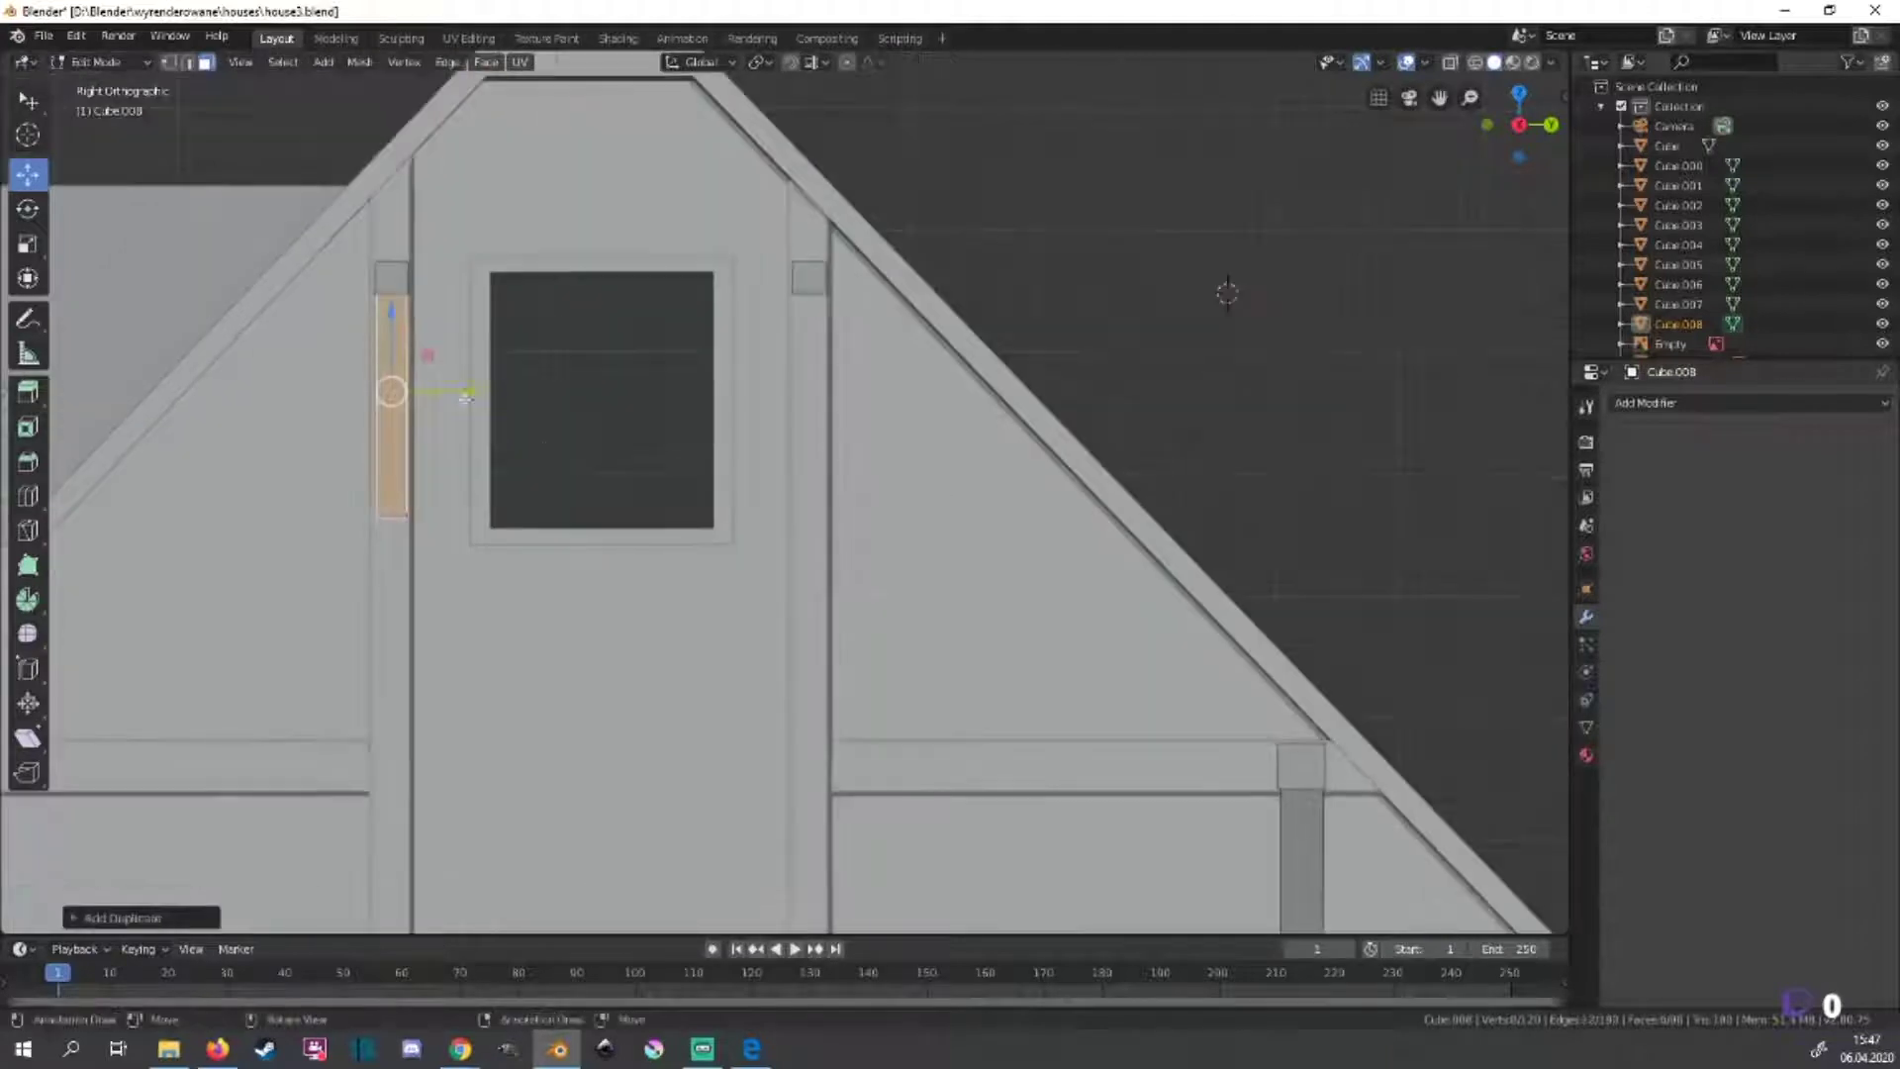
key("shift+d")
left_click(896, 414)
scroll(896, 413, "up", 3)
scroll(1040, 374, "down", 7)
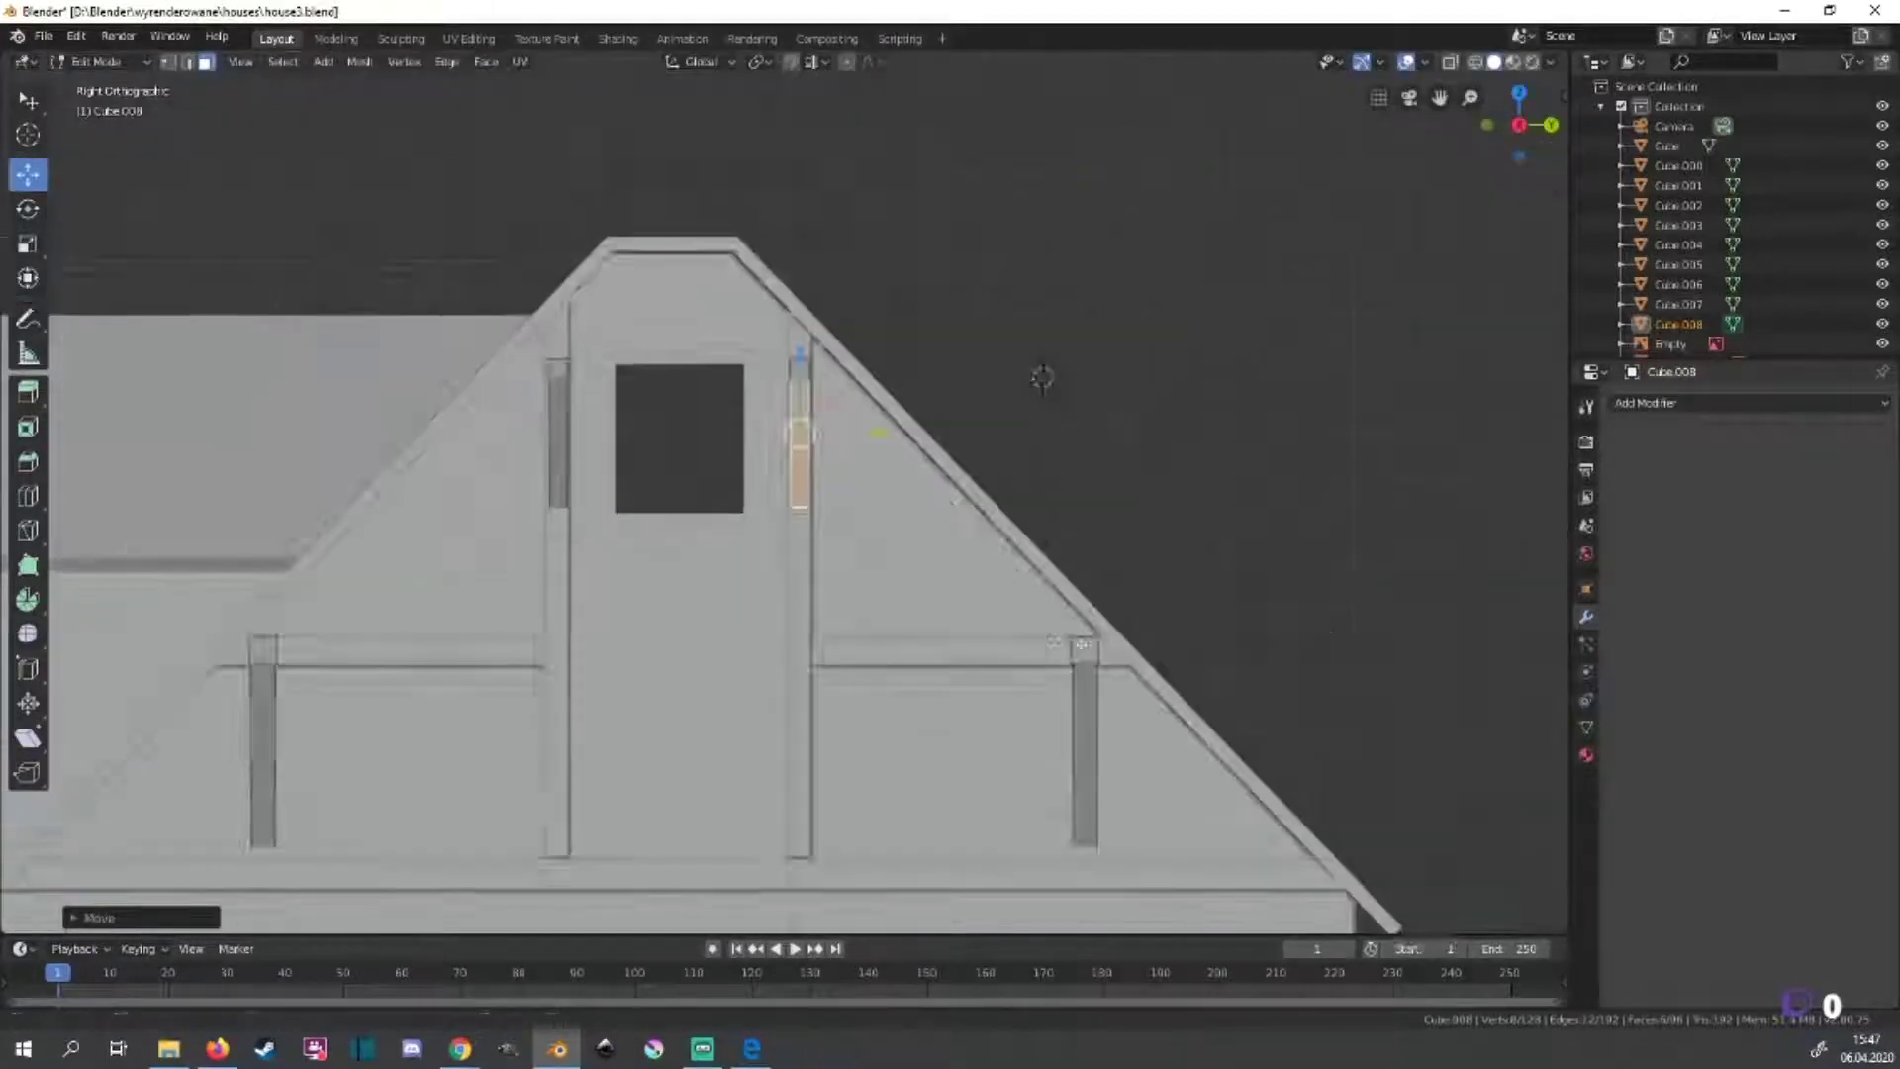
scroll(985, 582, "up", 5)
scroll(984, 582, "up", 8)
scroll(889, 539, "down", 5)
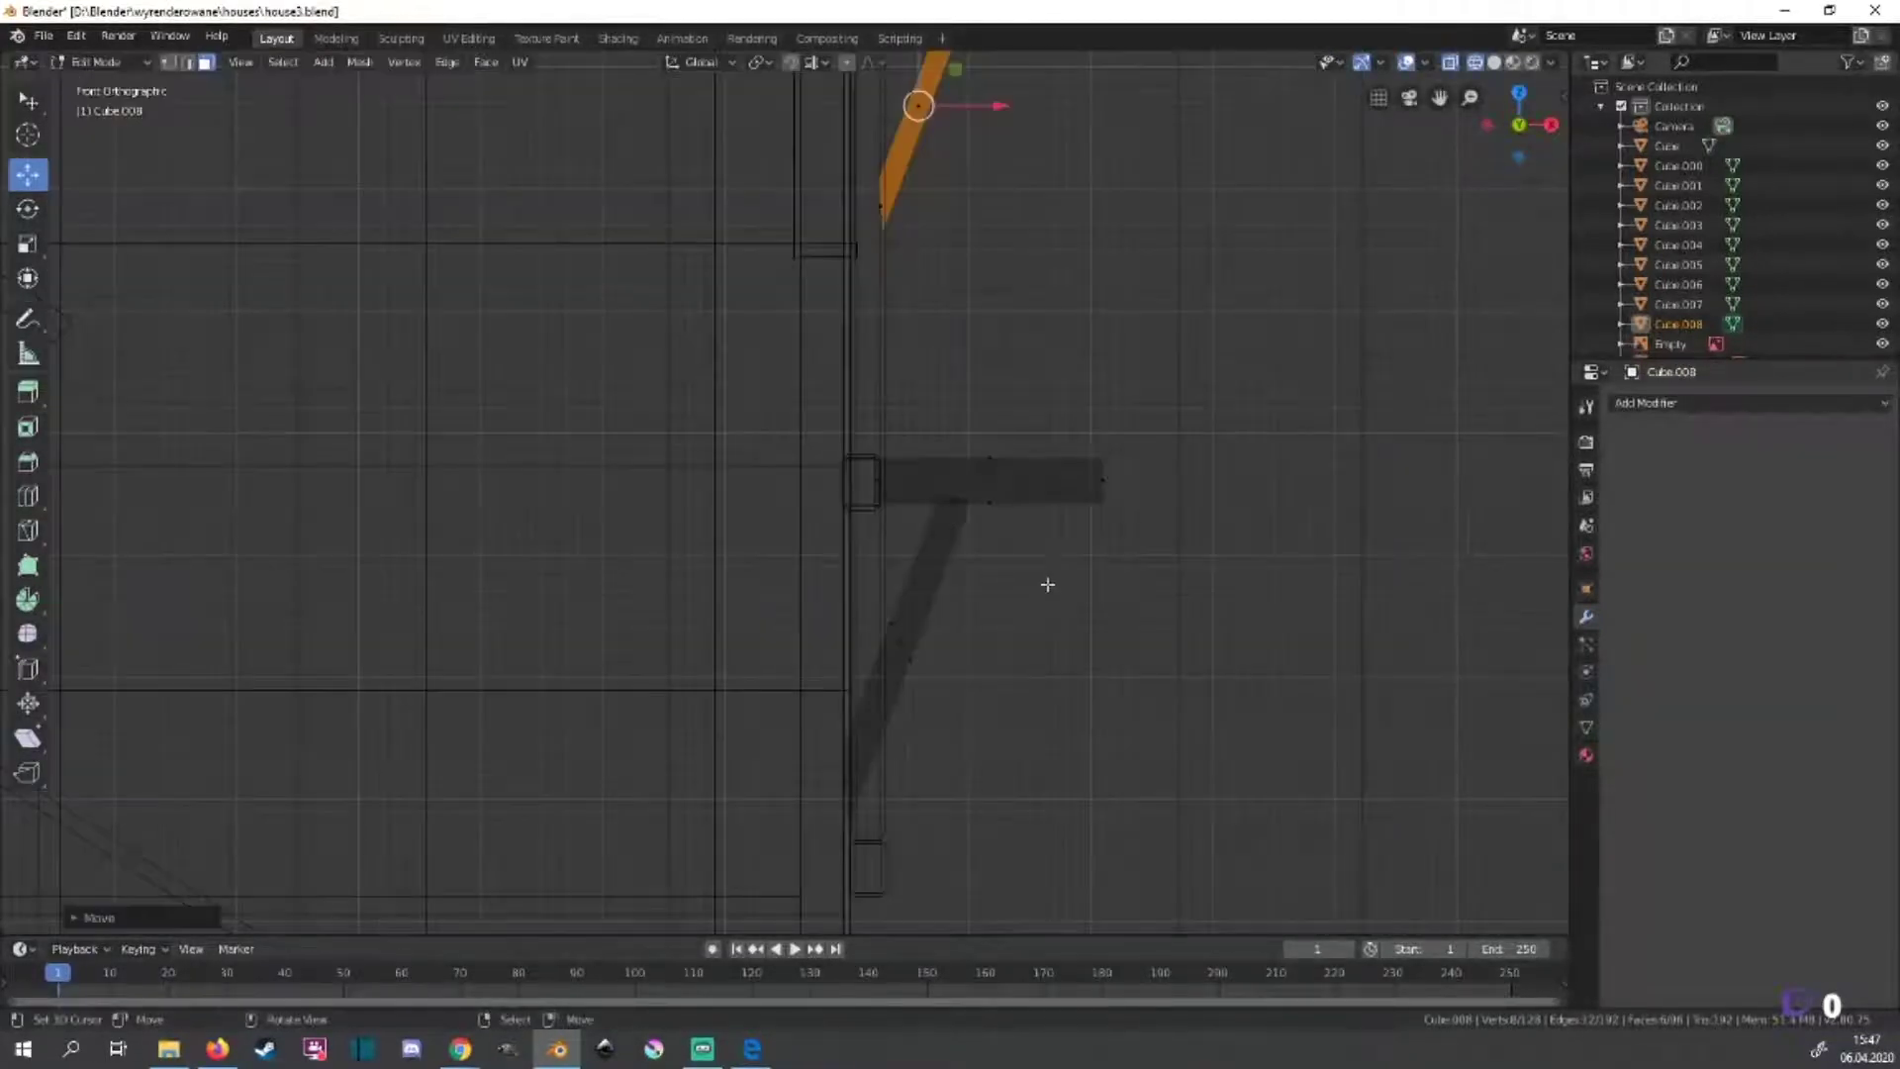
Move the diagonal brace's top vertices outward along X, then fine-tune one vertex.
left_click_drag(922, 487, 983, 529)
key("g")
key("x")
left_click(1088, 554)
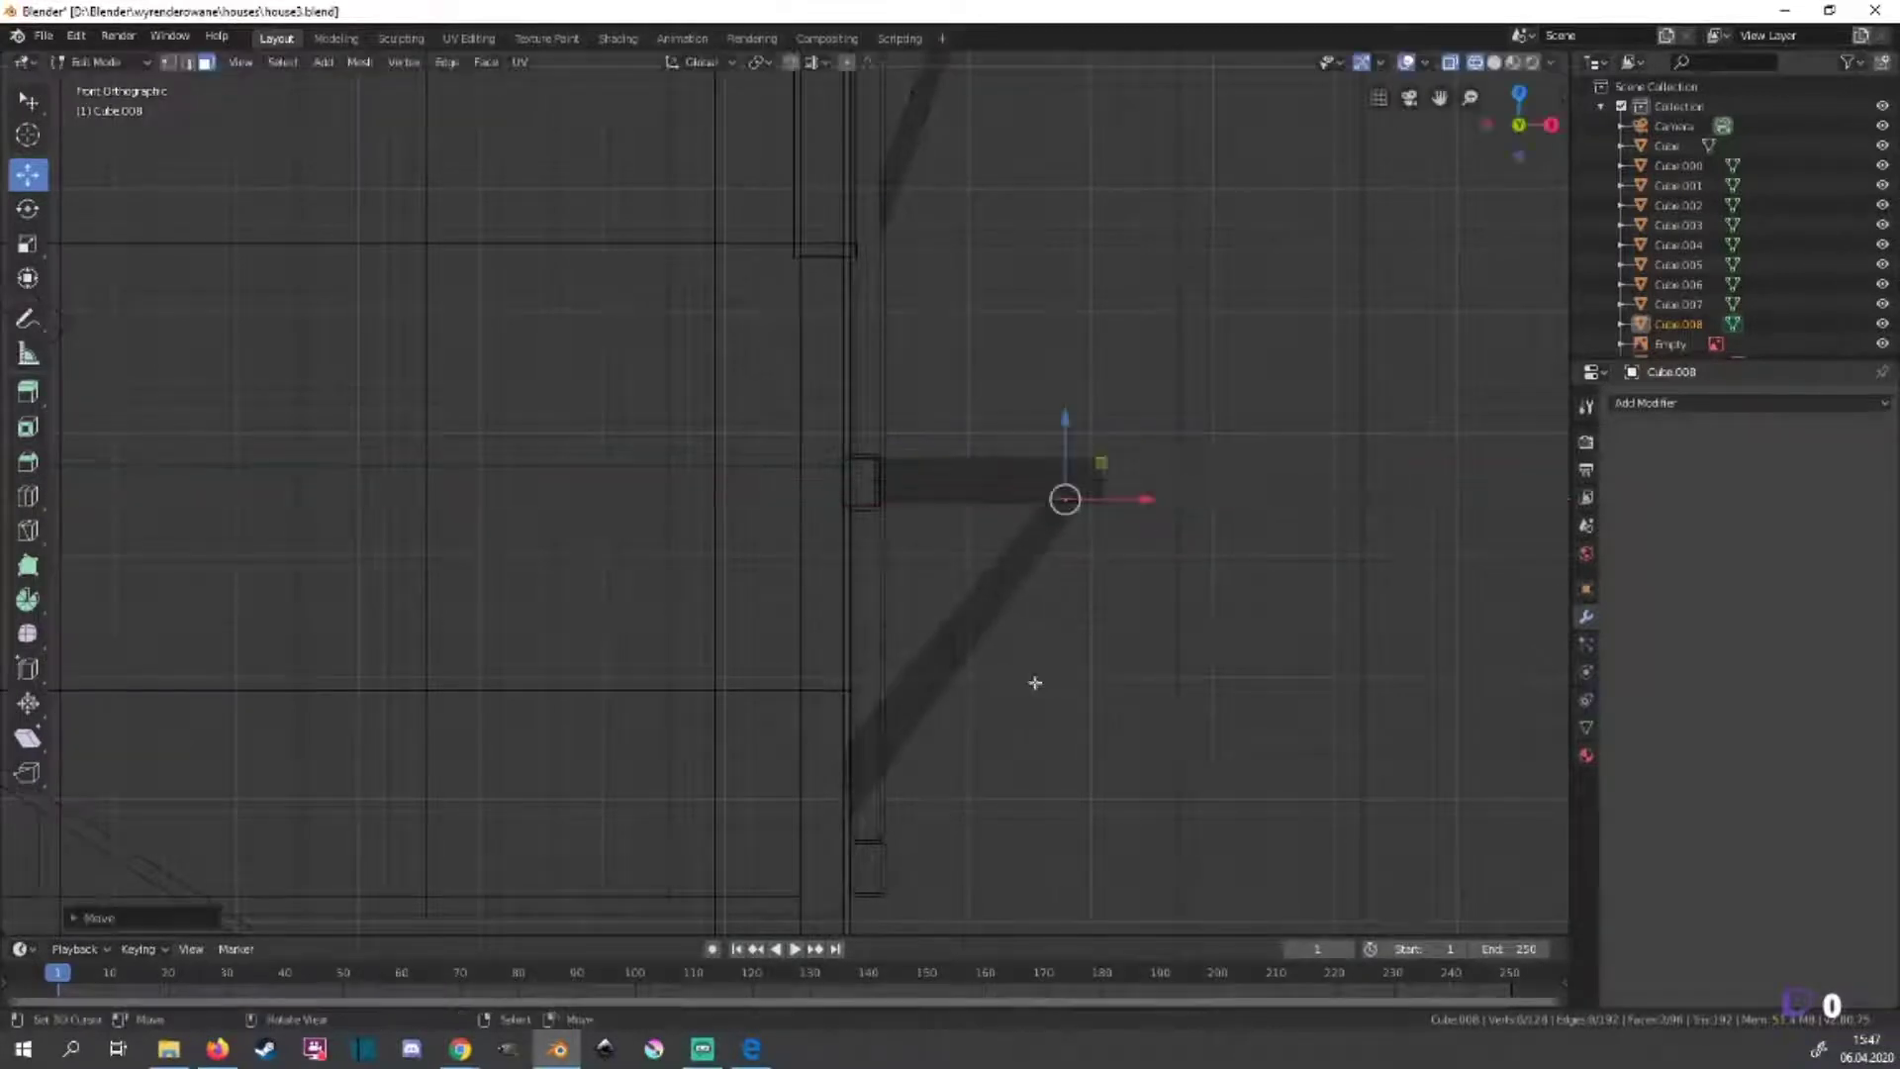
left_click_drag(901, 823, 893, 823)
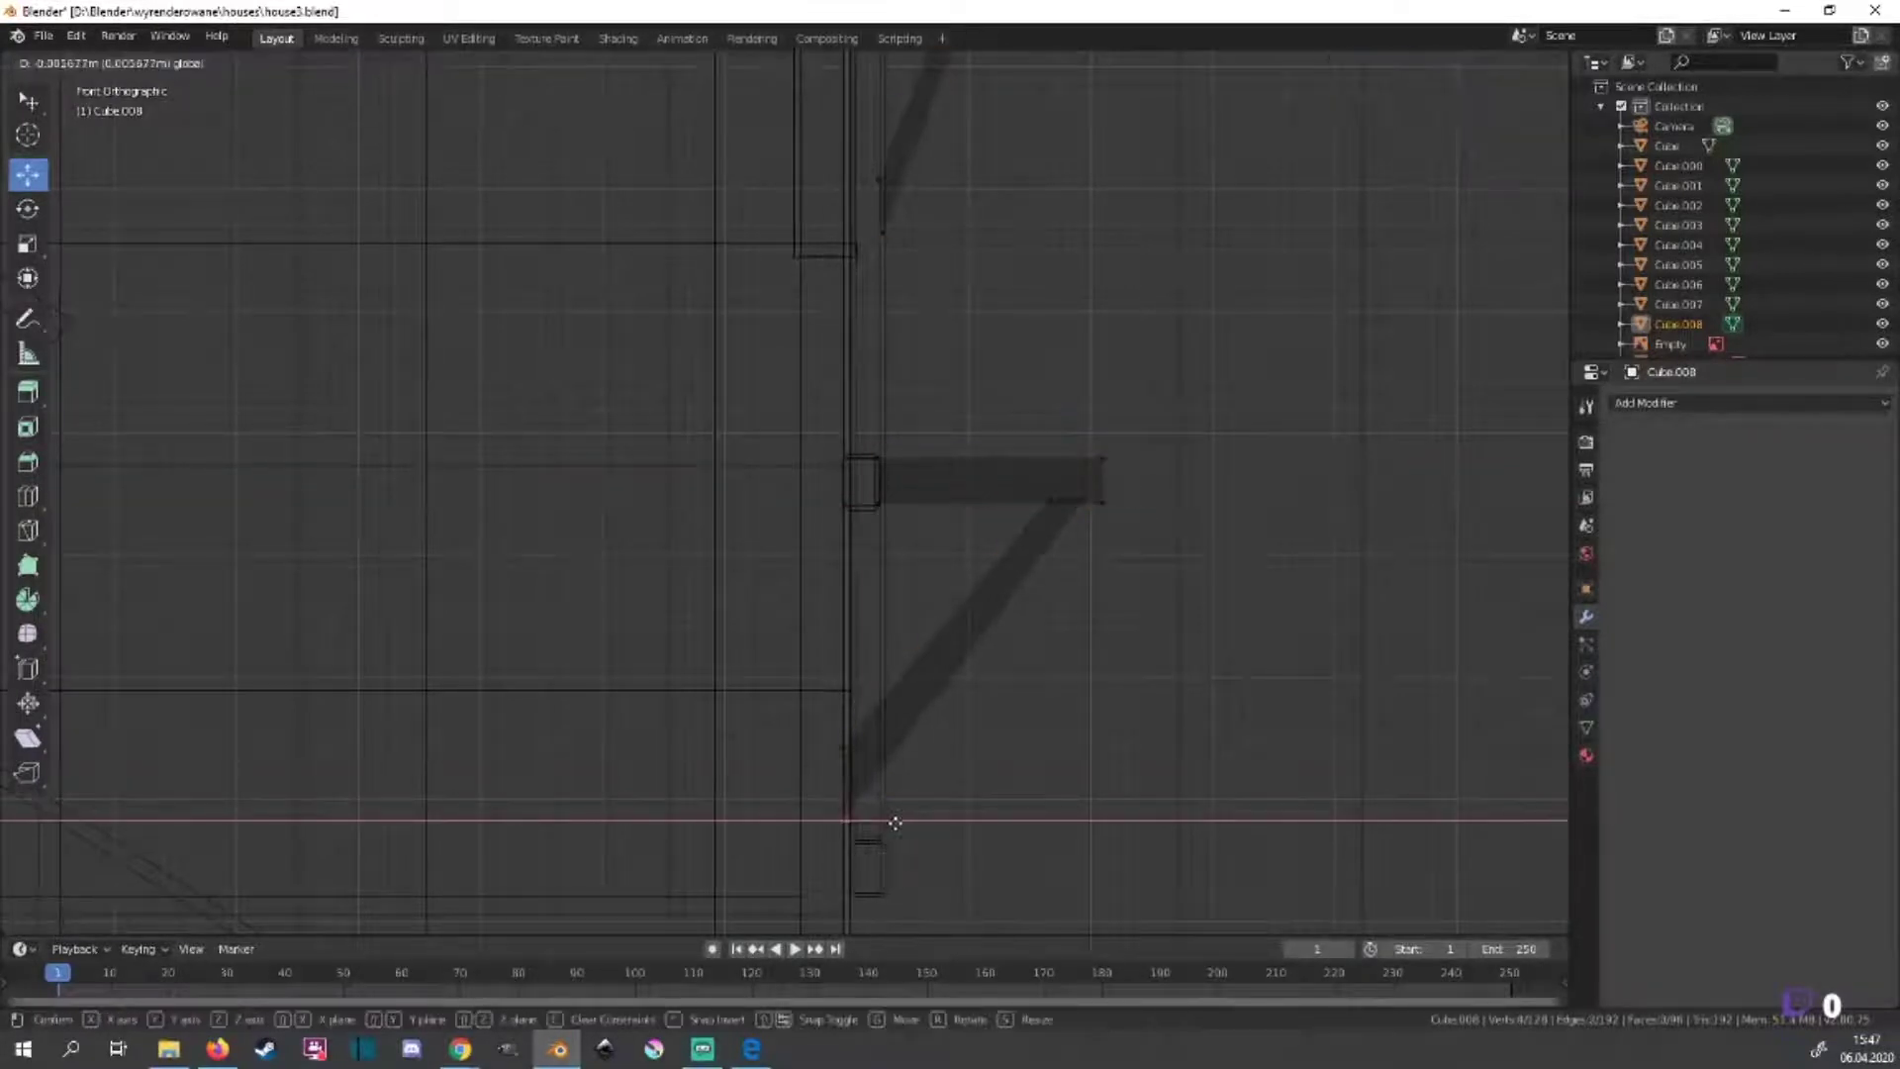
left_click_drag(841, 742, 842, 720)
Extend the upper beam's end vertices outward along X and select the bracket vertices.
middle_click_drag(1102, 476, 1085, 829, "shift")
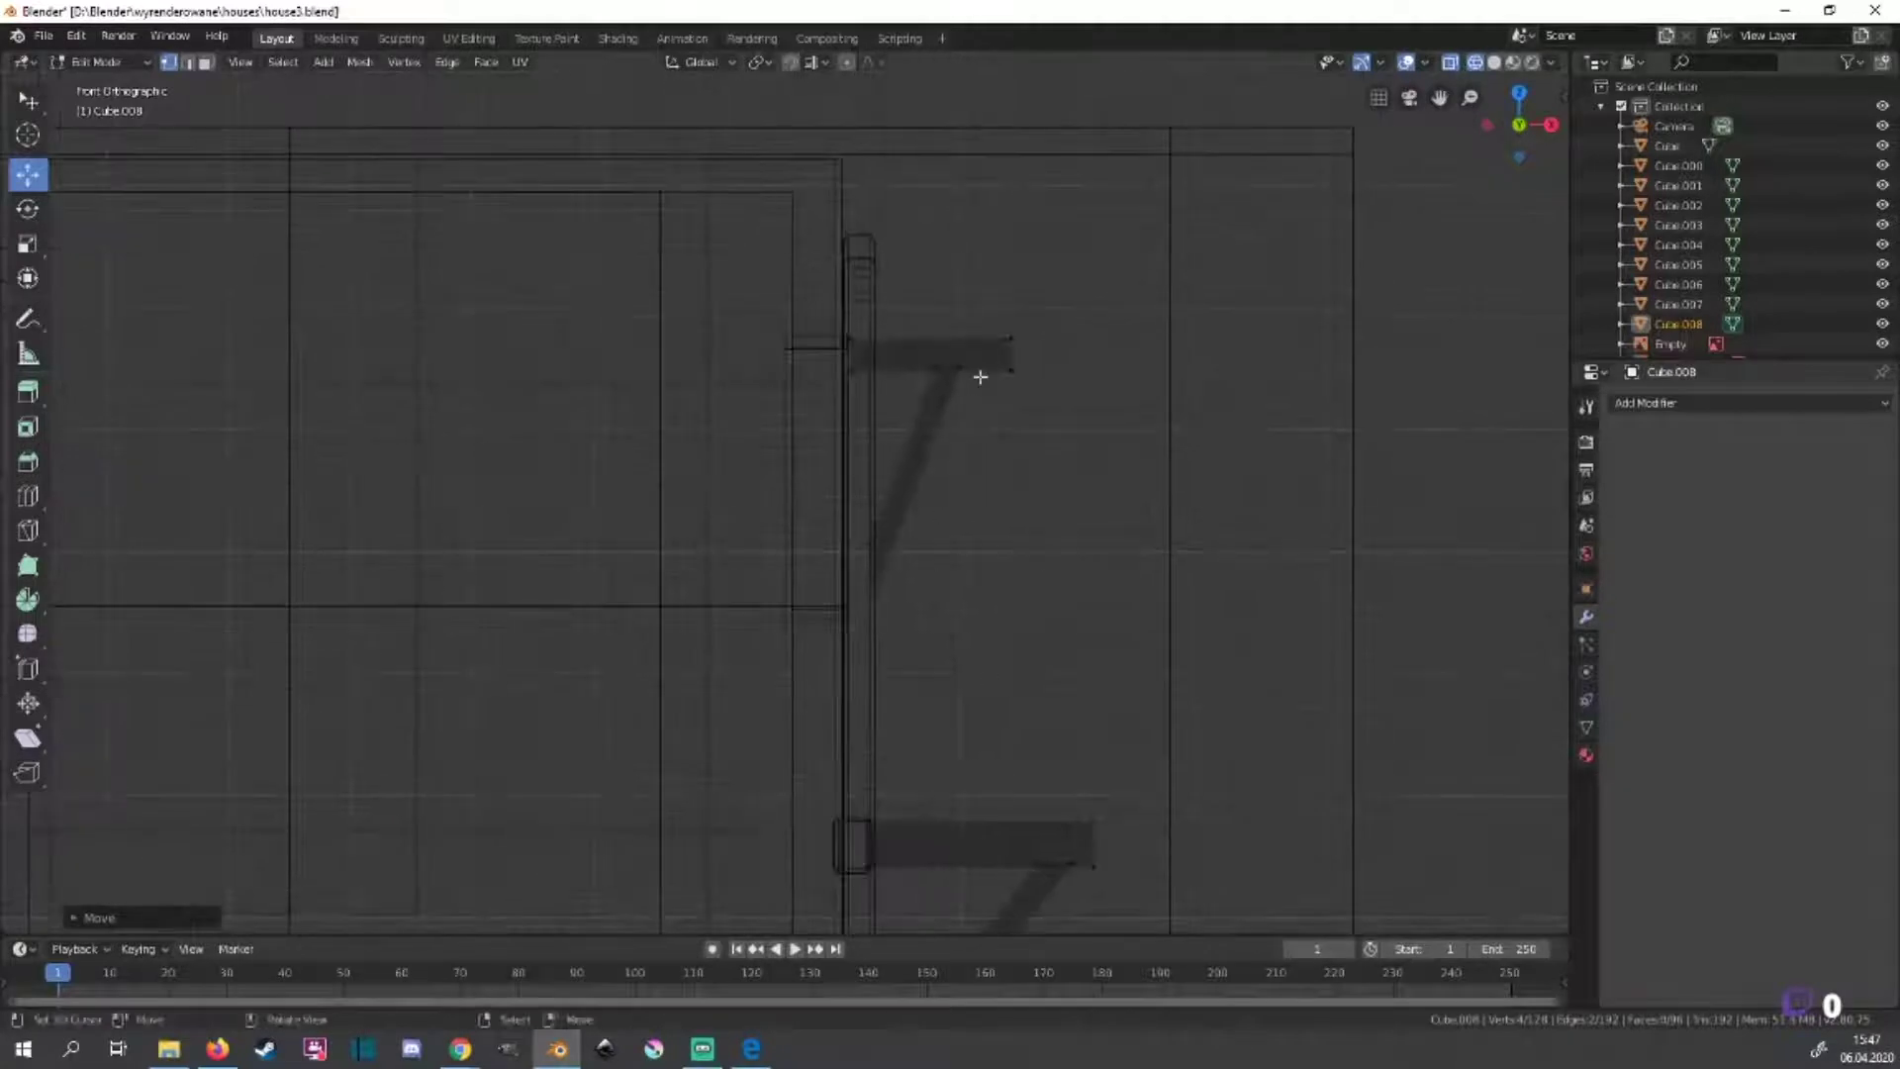
key("g")
key("x")
left_click(1039, 373)
left_click_drag(955, 355, 1071, 395)
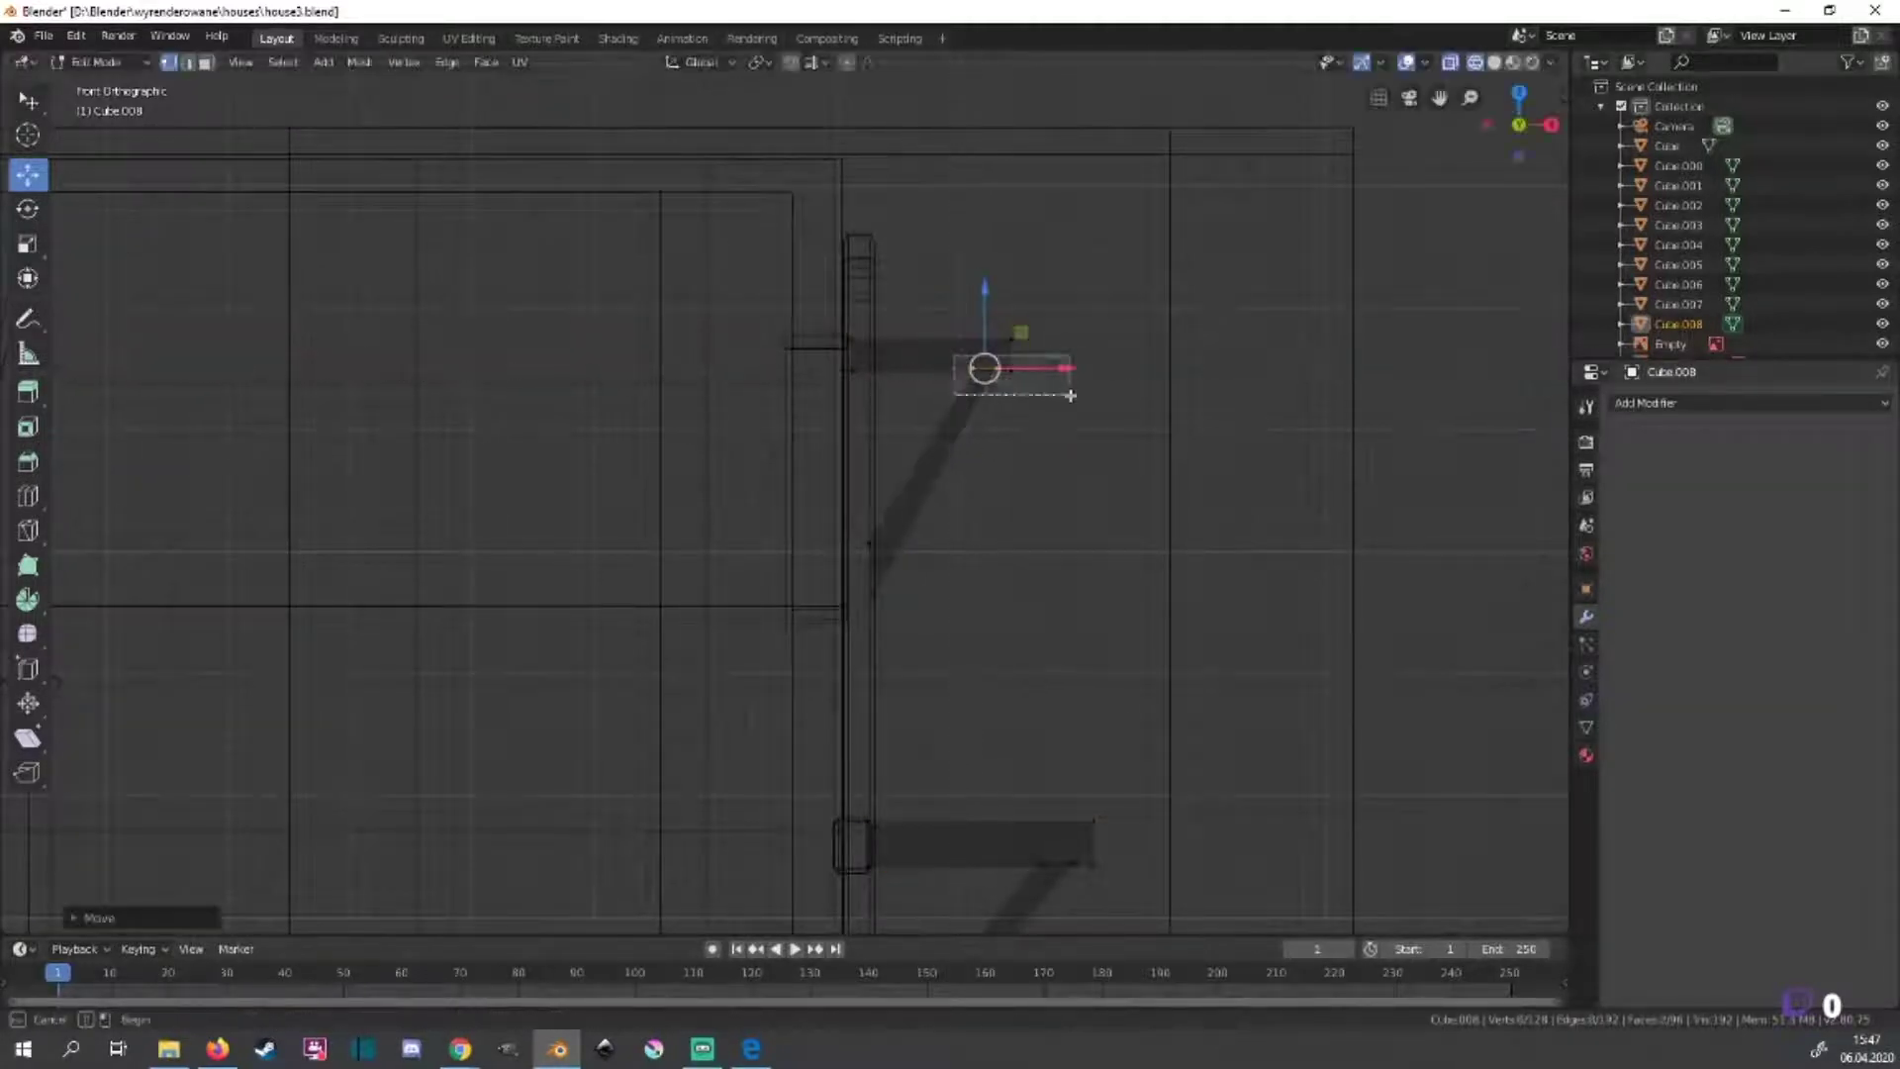
left_click_drag(903, 574, 856, 605)
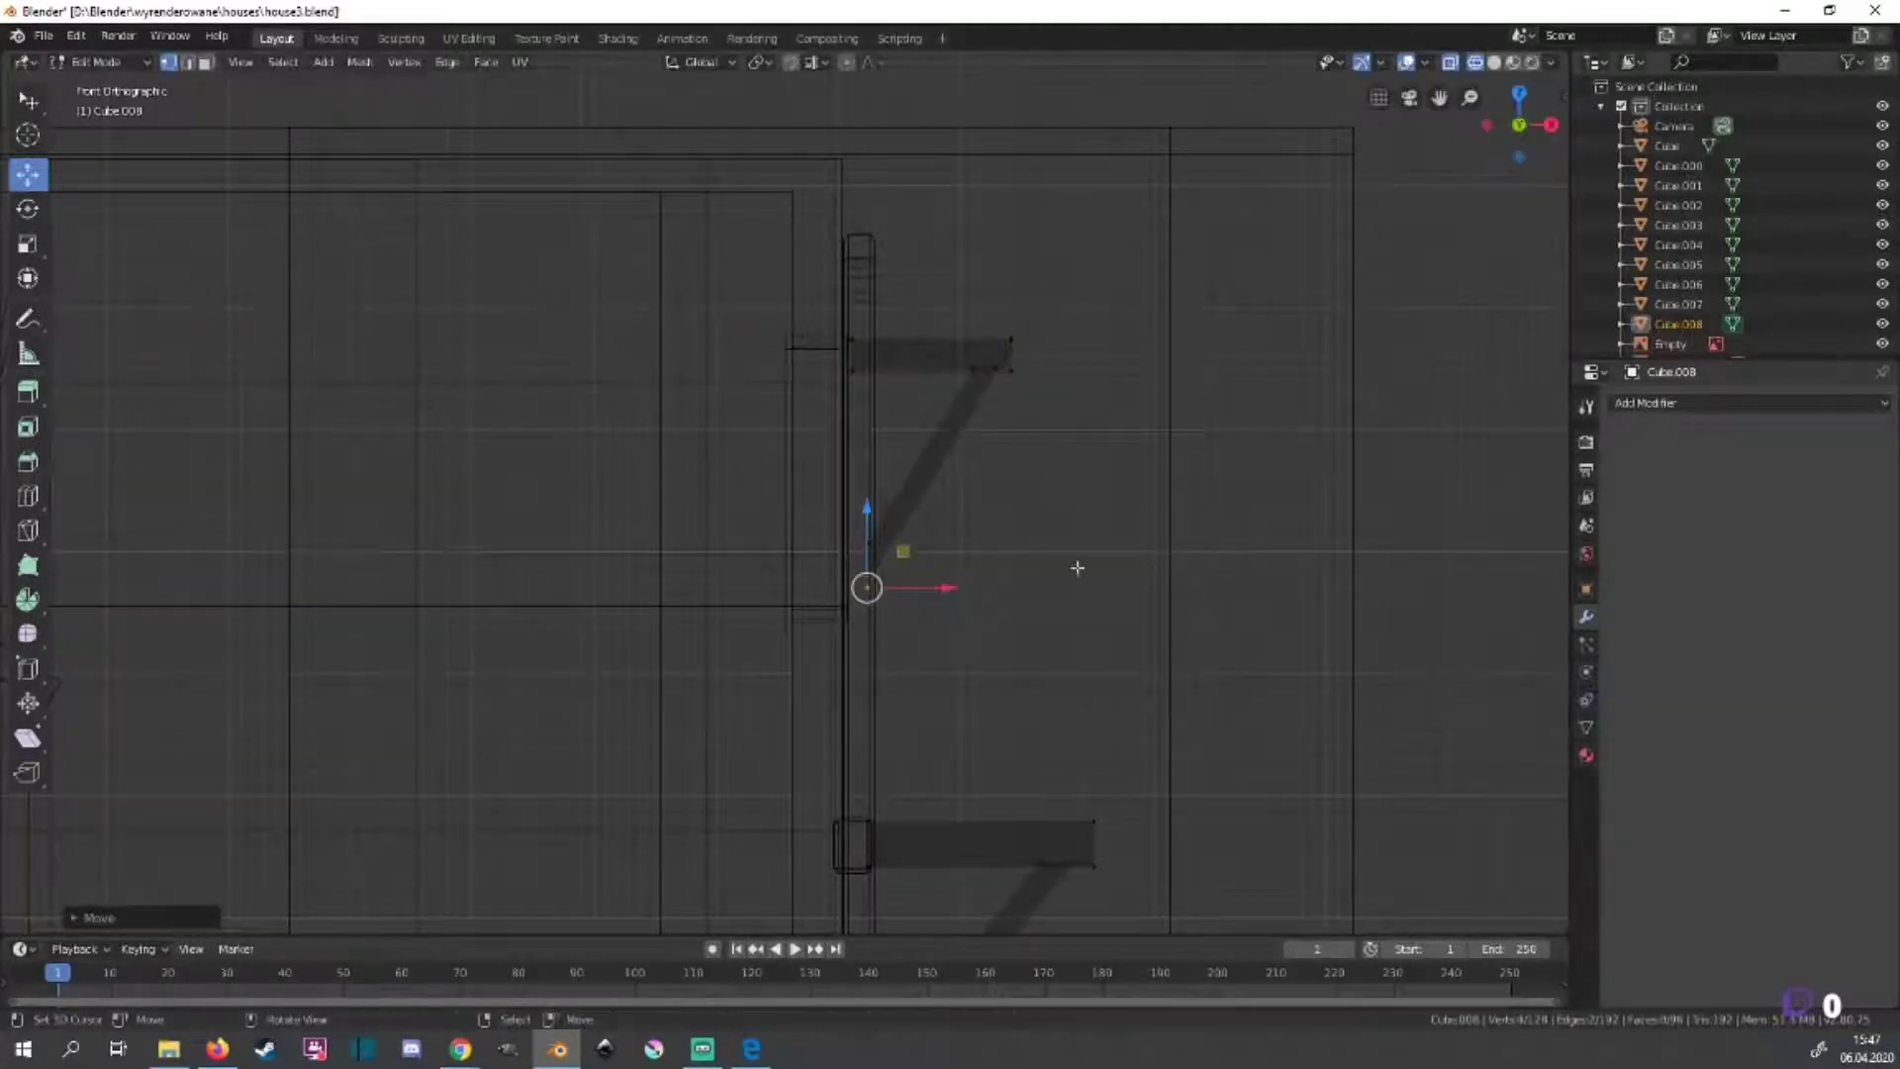
scroll(1098, 759, "down", 3)
middle_click_drag(1098, 759, 1048, 766)
key("KP_1")
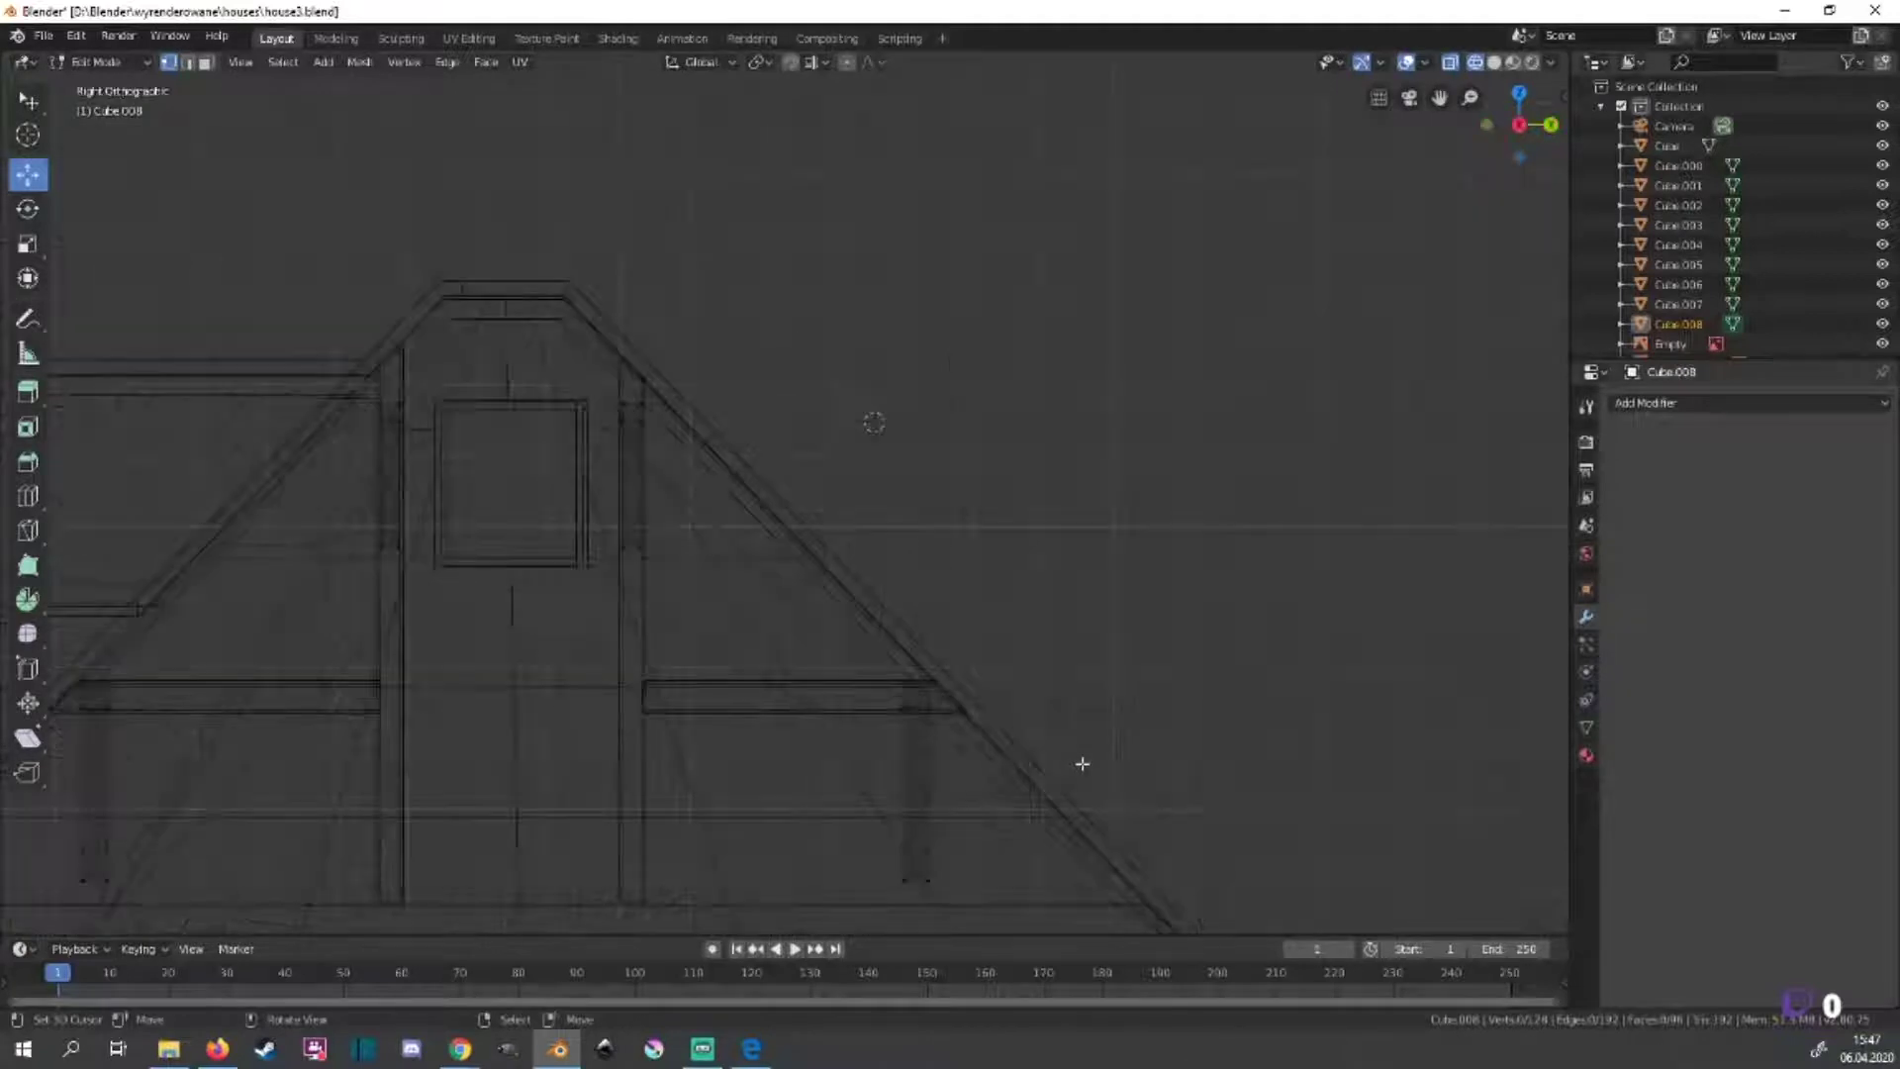
Switch back to solid shading and frame the dormer window and wall in front view.
key("z")
left_click(1079, 648)
middle_click_drag(1078, 649, 445, 373)
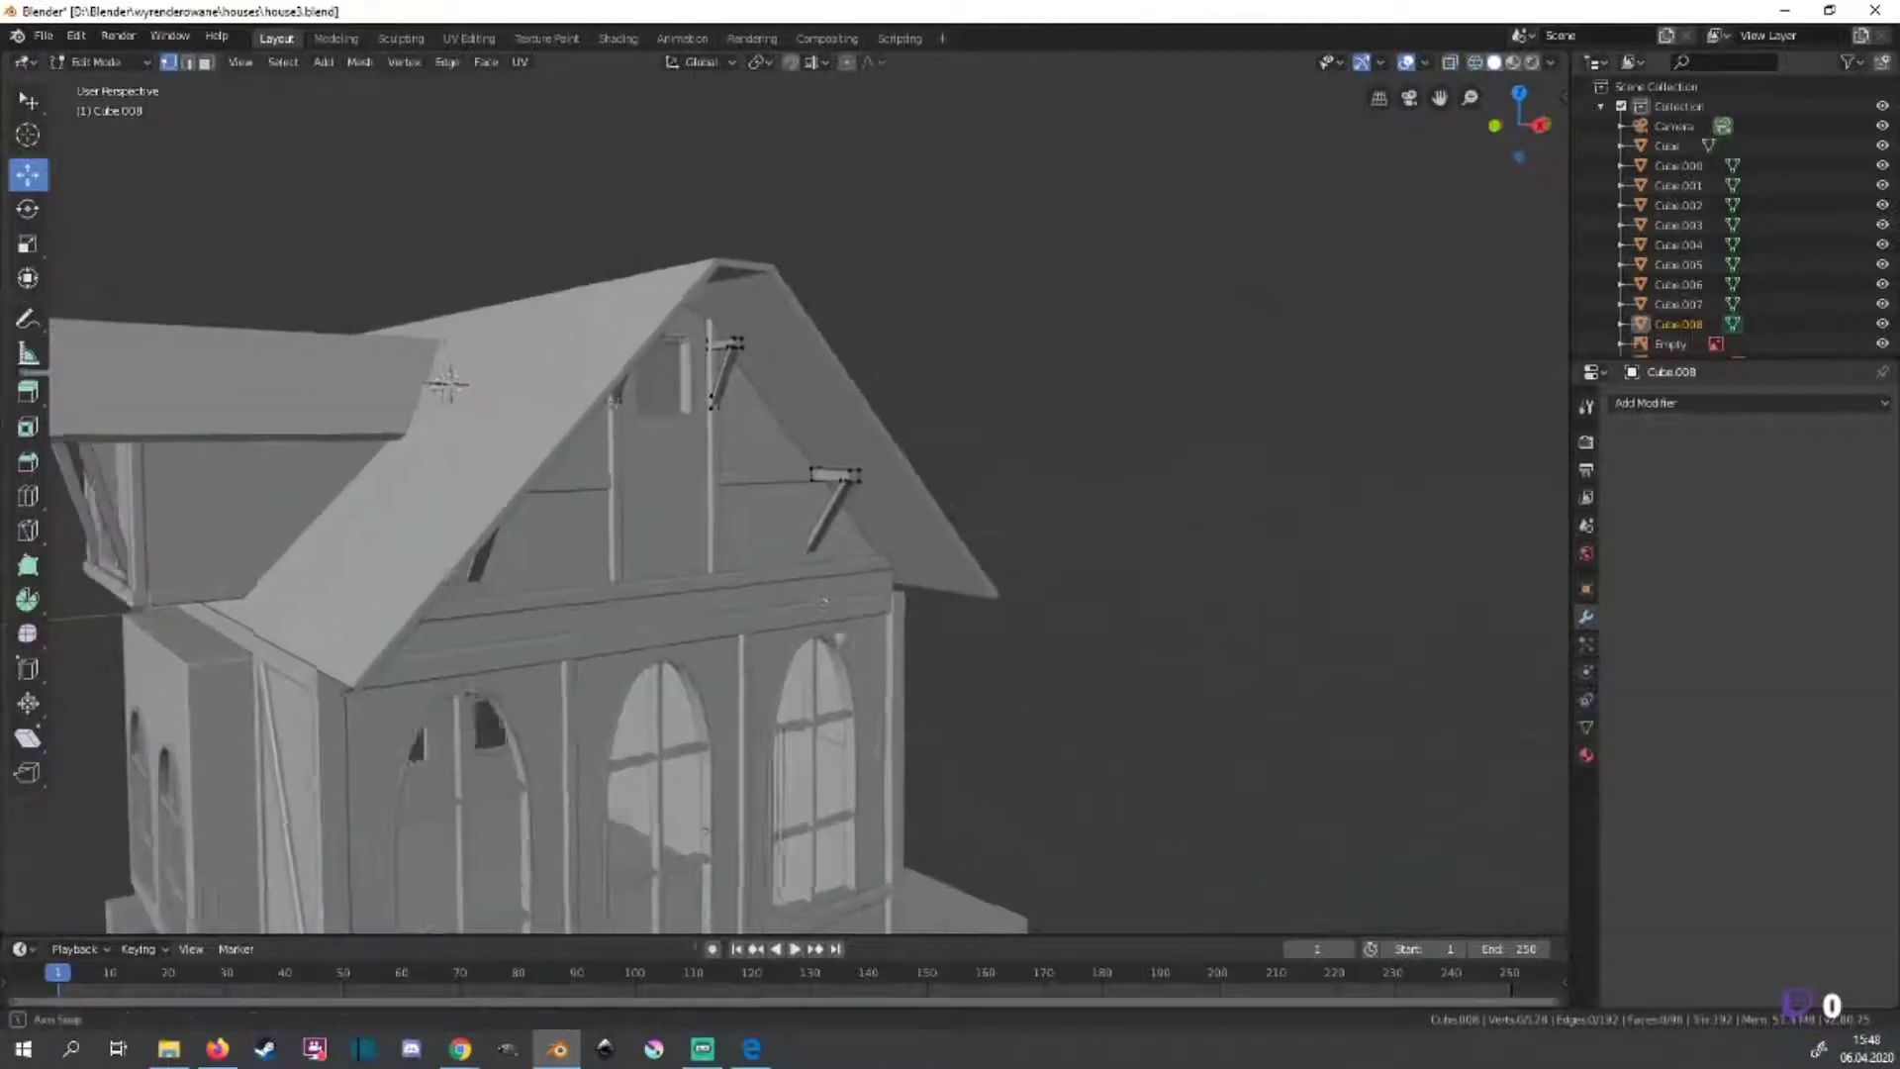
key("KP_1")
scroll(933, 649, "up", 3)
mouse_move(933, 649)
middle_mouse_down("shift")
mouse_move(561, 703)
mouse_move(850, 521)
mouse_move(877, 417)
middle_mouse_up("shift")
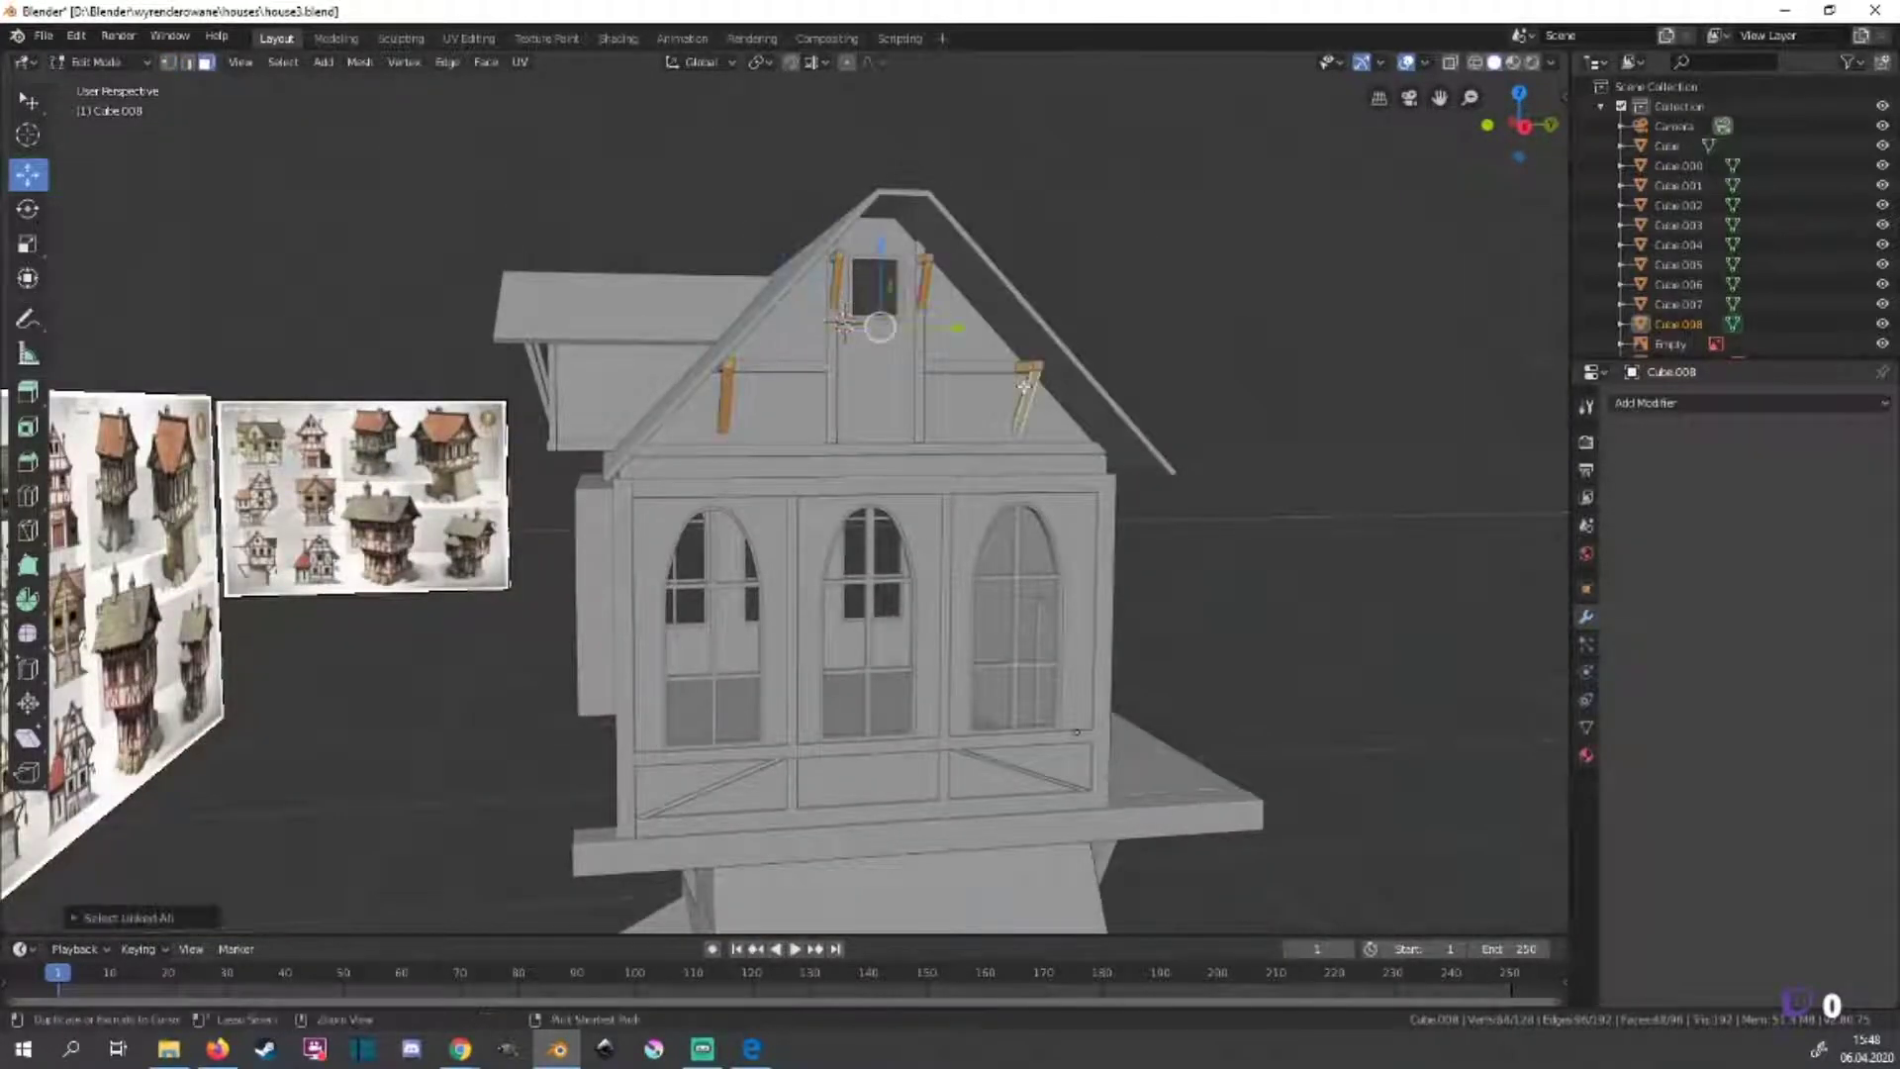
Make two small moves of the selected bracket pieces, checking from top view.
middle_click_drag(983, 512, 890, 330)
key("g")
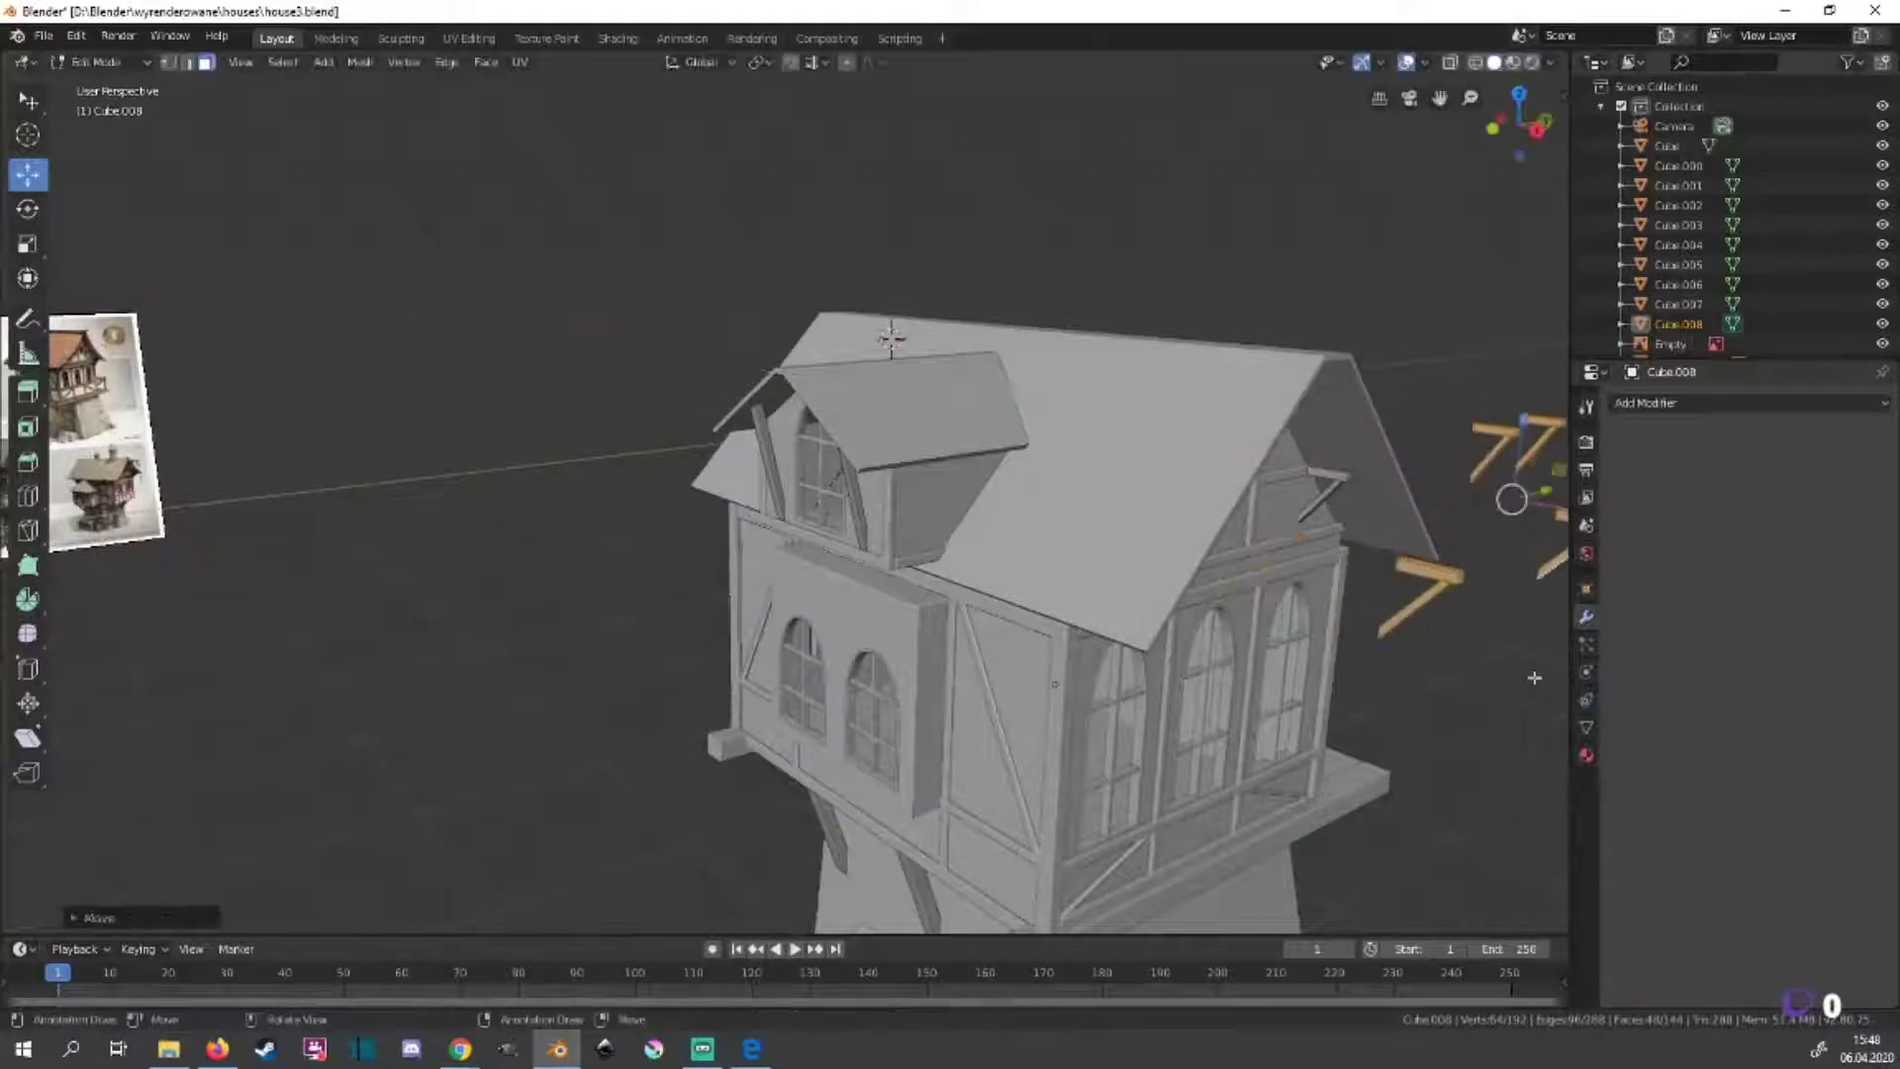
left_click(924, 374)
key("KP_7")
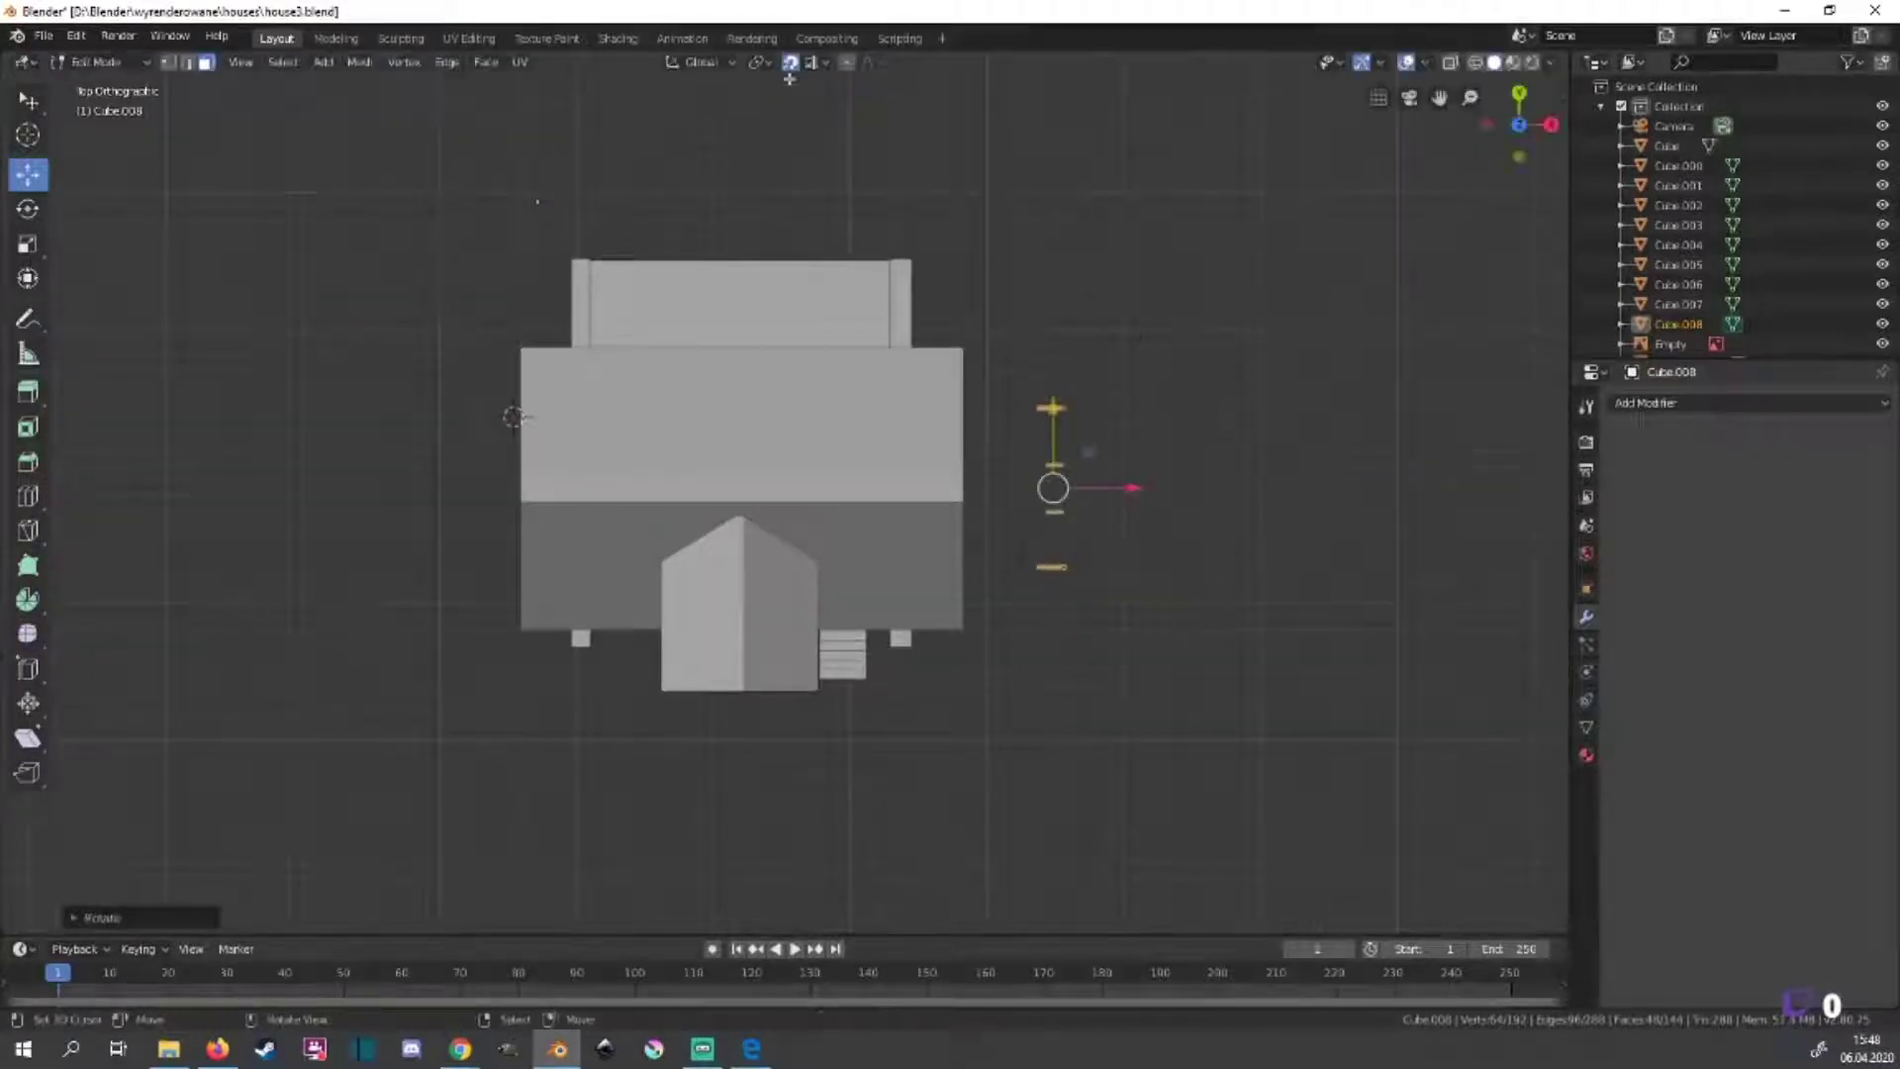
middle_click_drag(1124, 330, 861, 396)
scroll(860, 397, "up", 6)
key("g")
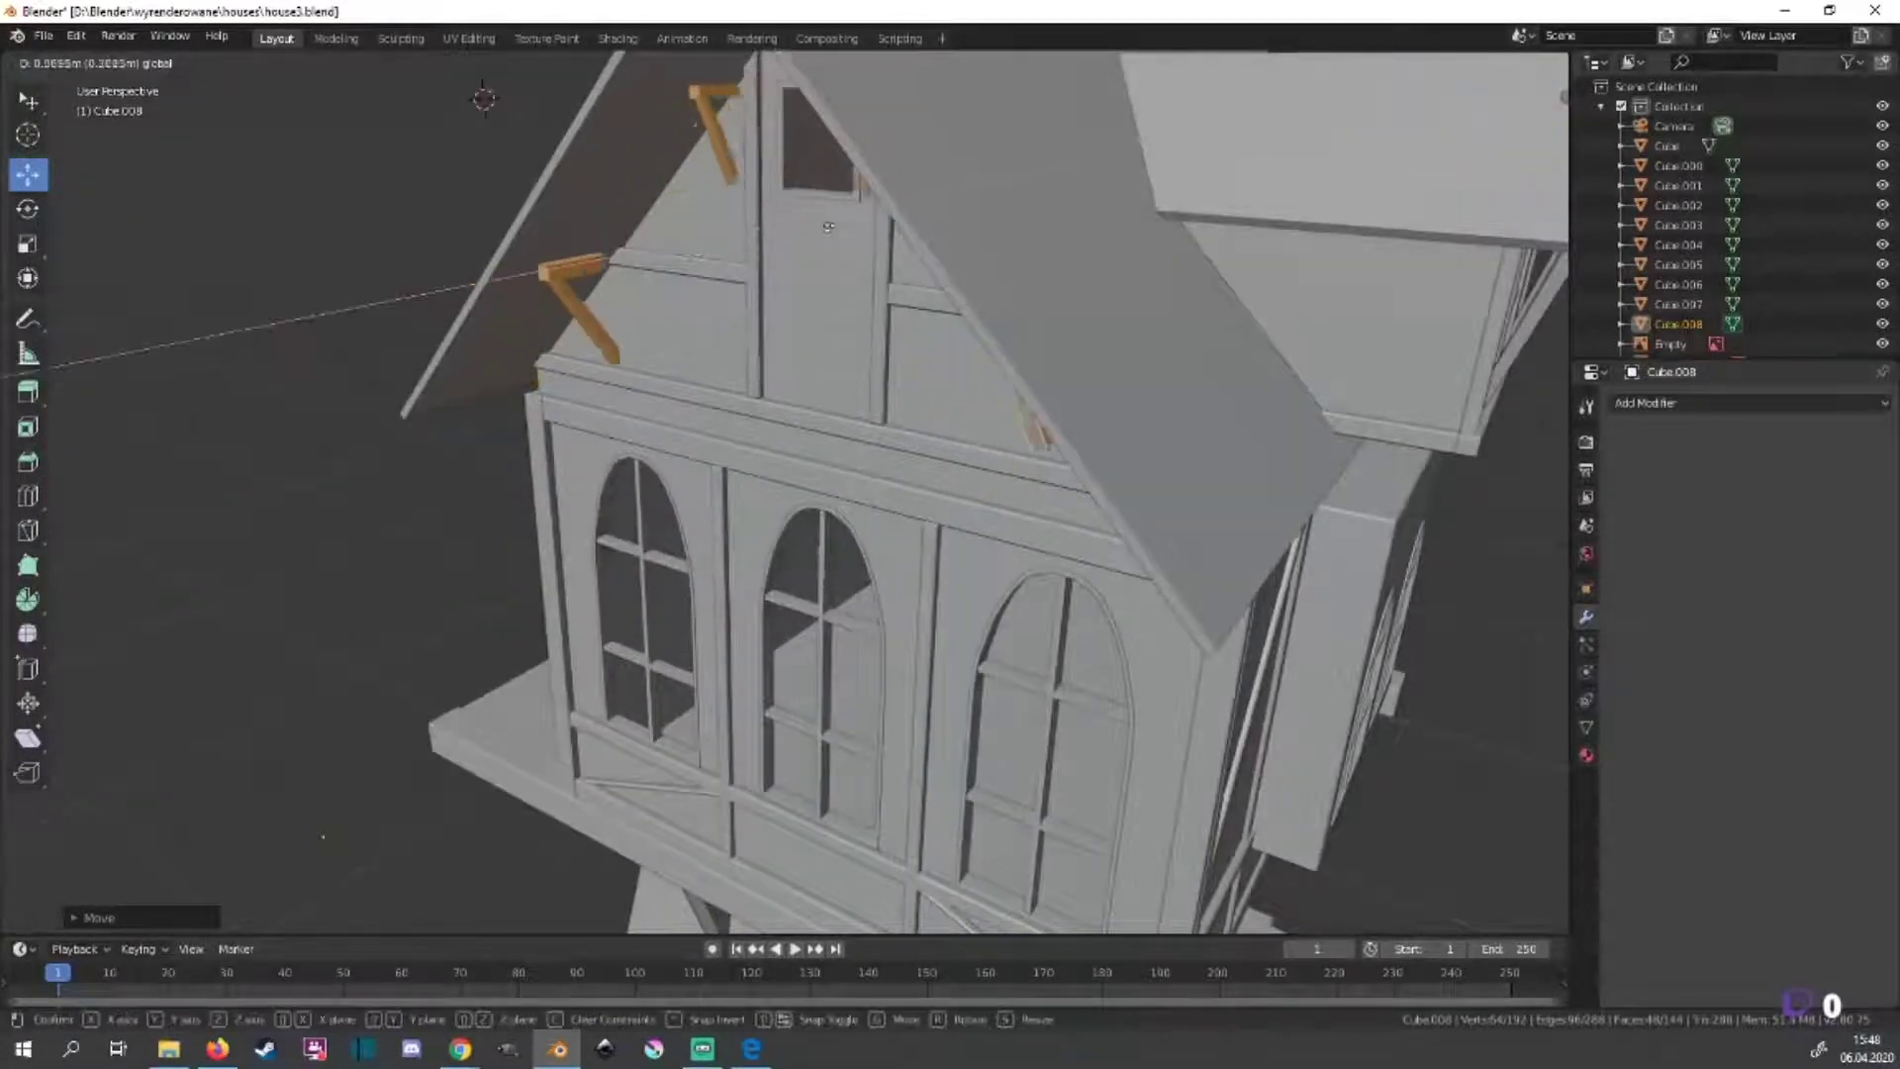
left_click(862, 212)
Nudge the pieces once more against the gable wall and snap to a side view.
mouse_move(862, 213)
middle_mouse_down()
mouse_move(1182, 690)
mouse_move(1039, 670)
middle_mouse_up()
scroll(1182, 690, "up", 4)
key("g")
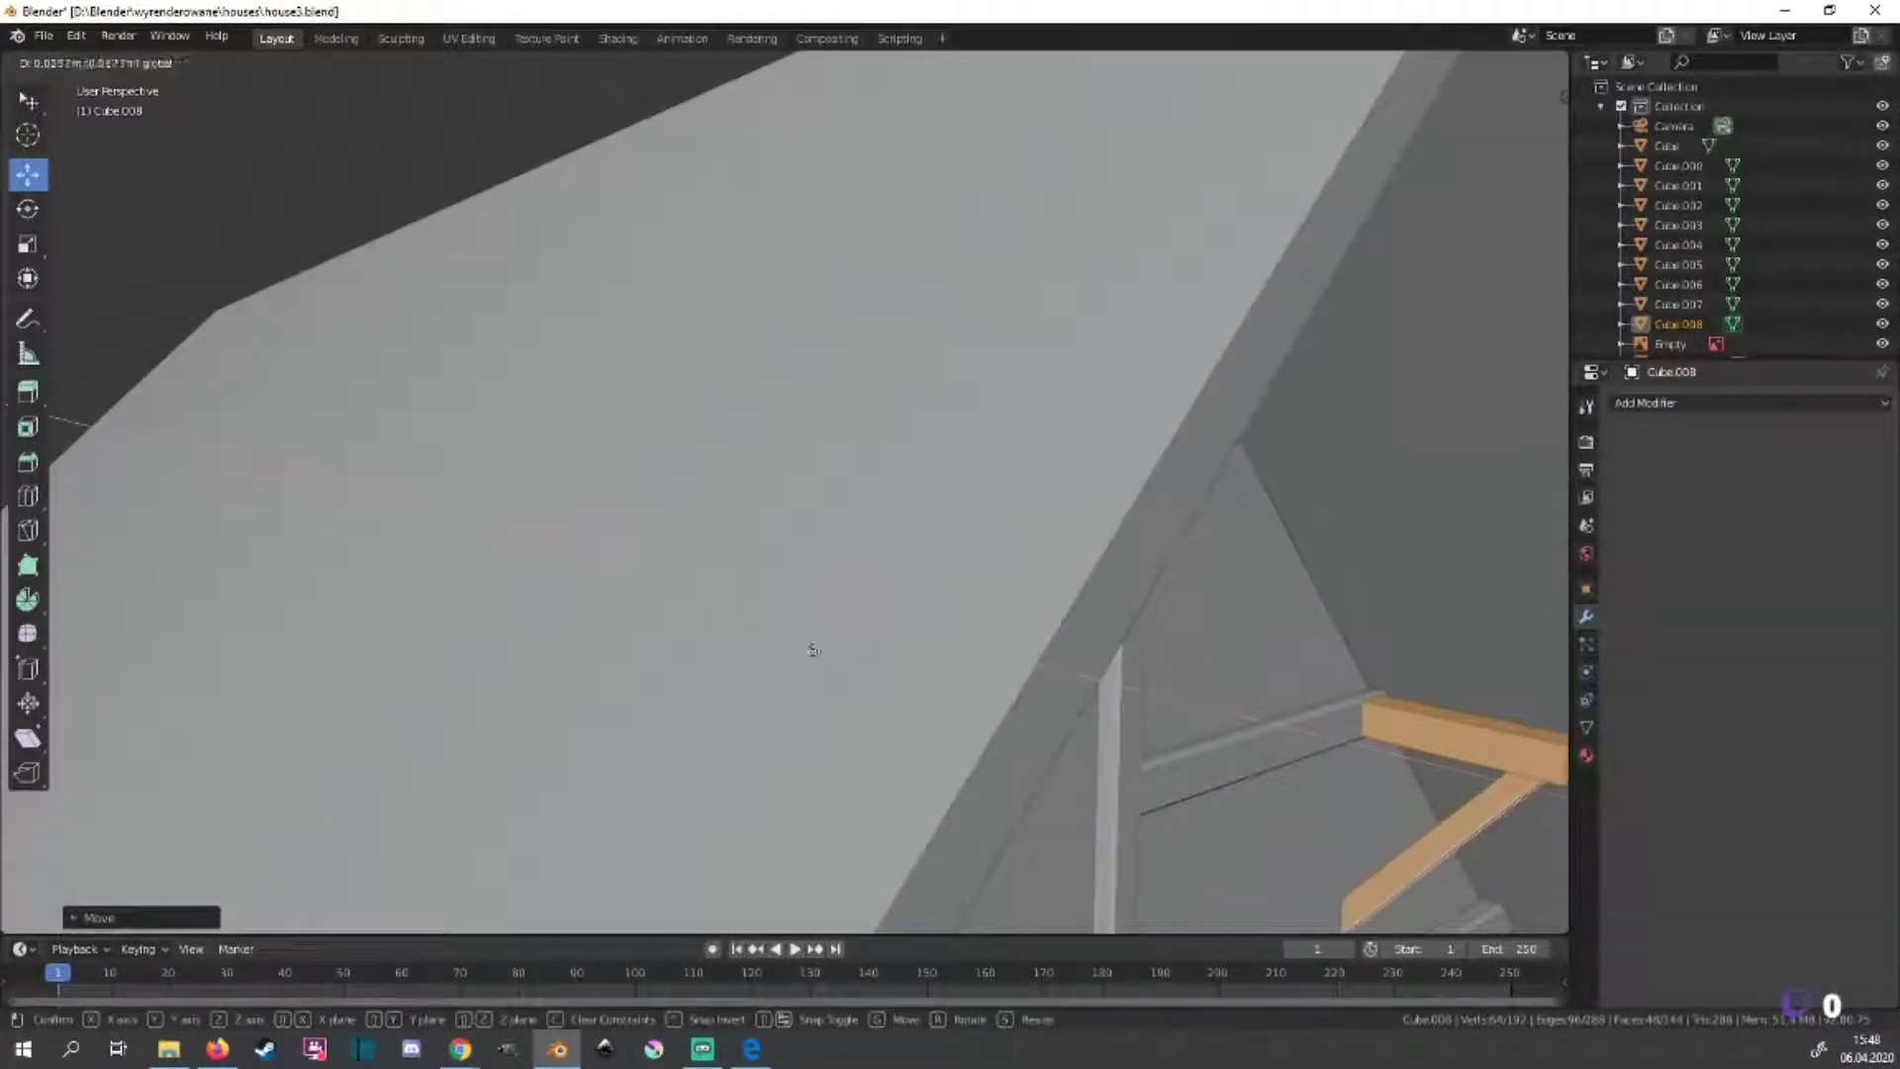
left_click(814, 650)
mouse_move(1232, 764)
middle_mouse_down()
mouse_move(891, 693)
mouse_move(644, 670)
mouse_move(981, 638)
middle_mouse_up()
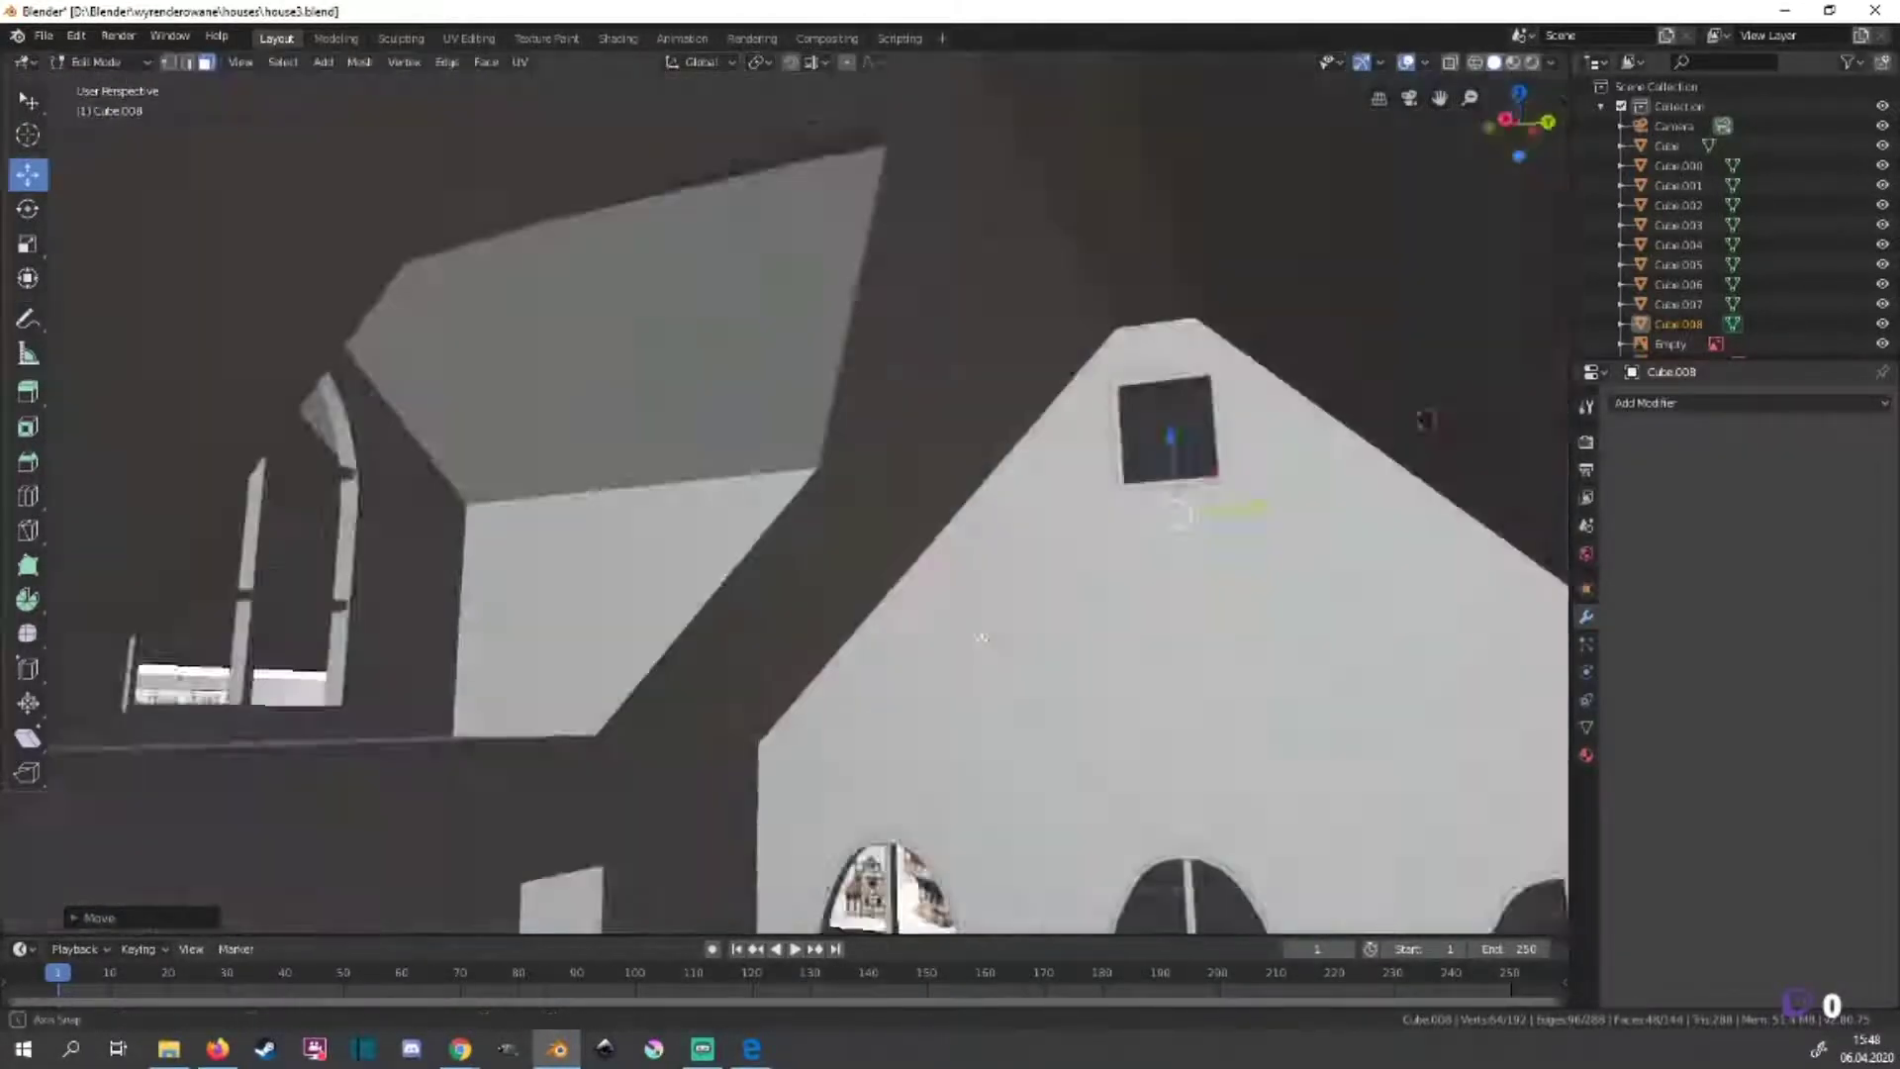
scroll(982, 637, "down", 5)
key("ctrl+KP_3")
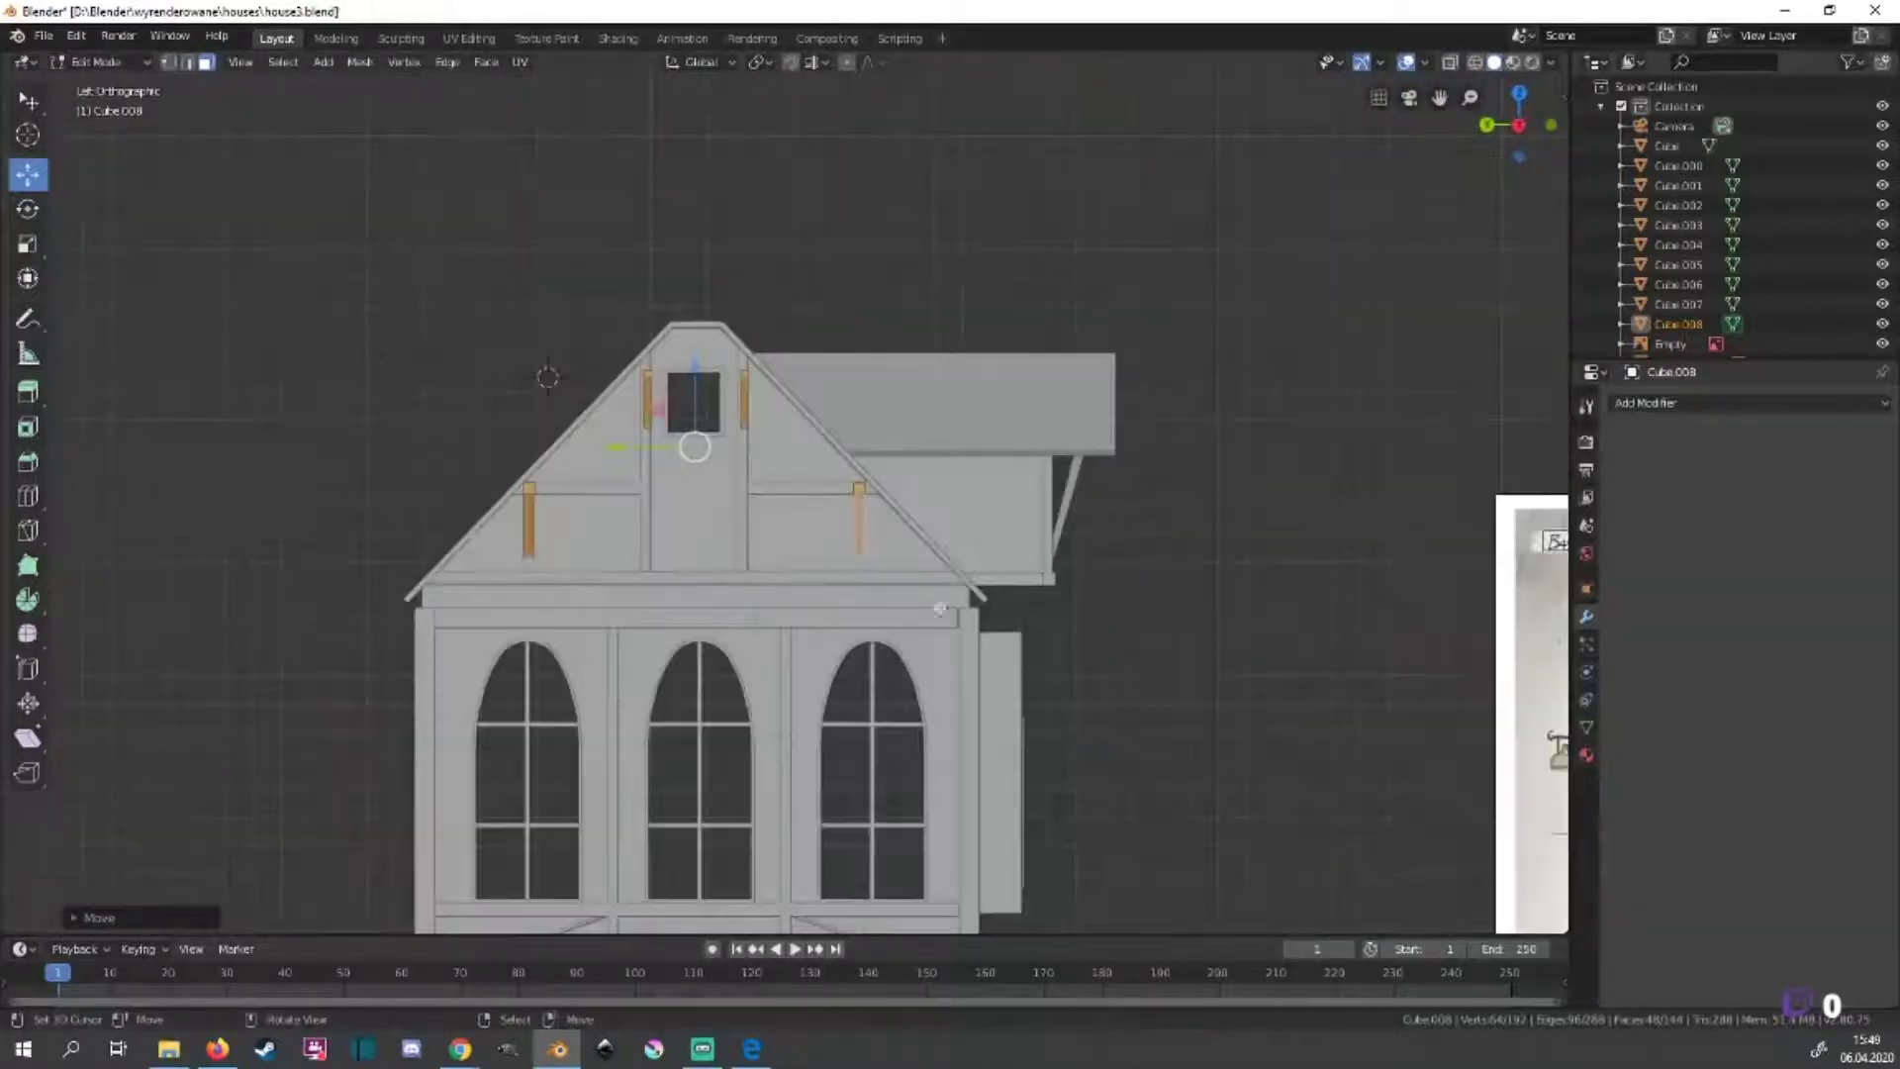
Slide the right and left upper posts along Y into their new positions.
scroll(931, 572, "up", 4)
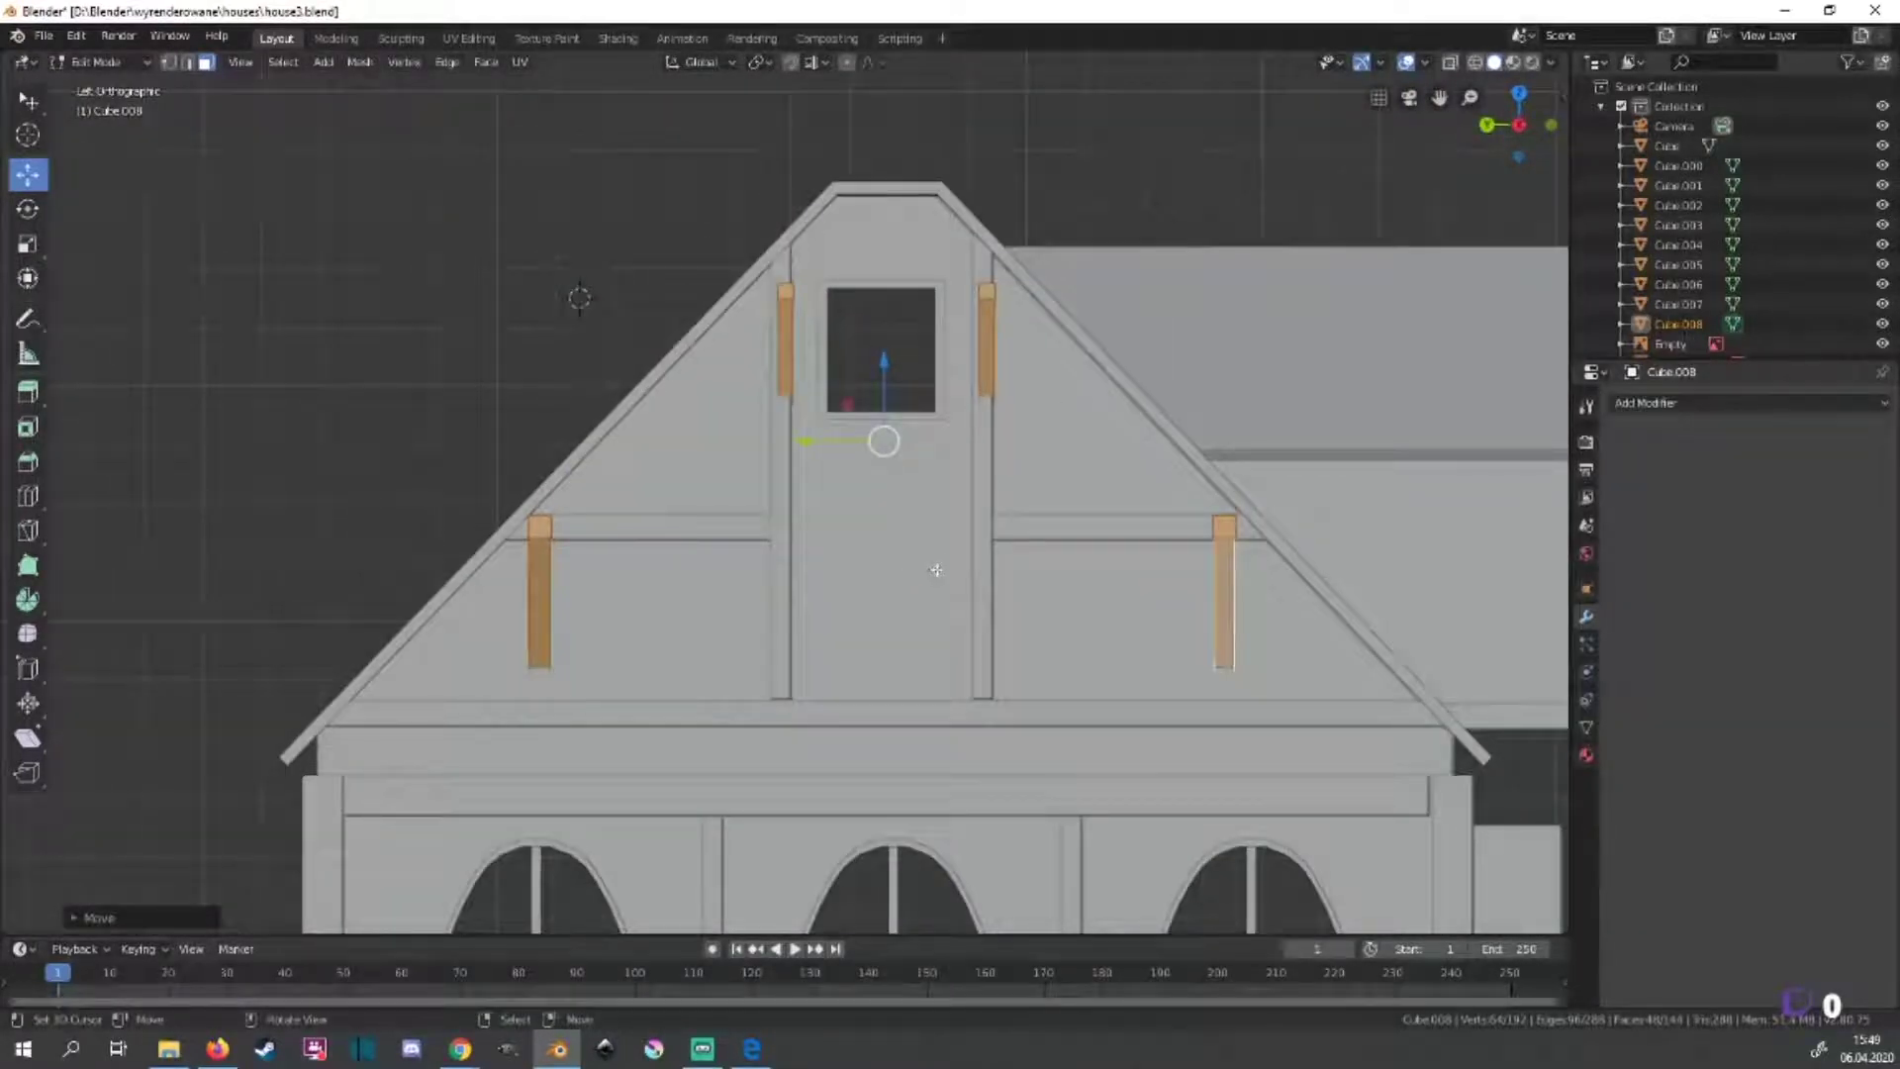
left_click(989, 359)
key("ctrl+l")
scroll(990, 359, "up", 2)
scroll(1039, 361, "up", 3)
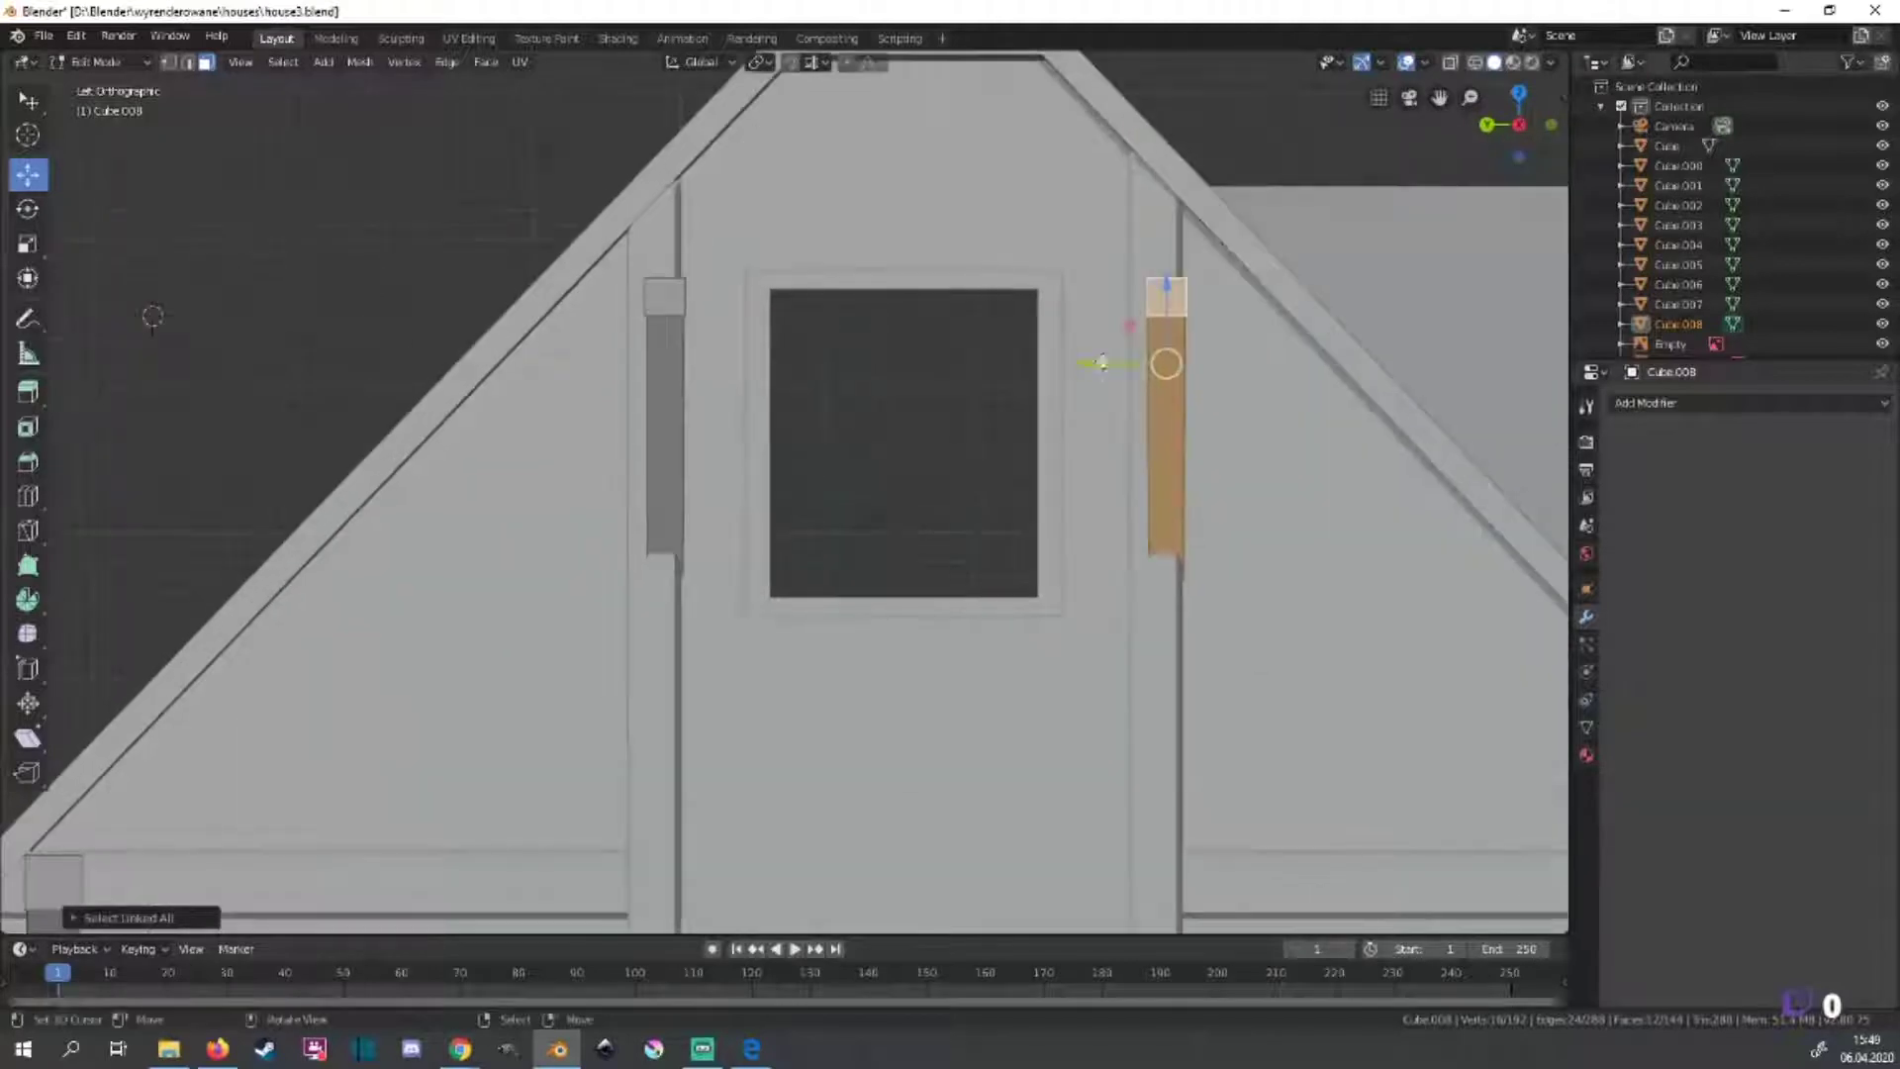
key("g")
key("y")
left_click(1098, 362)
left_click(657, 360)
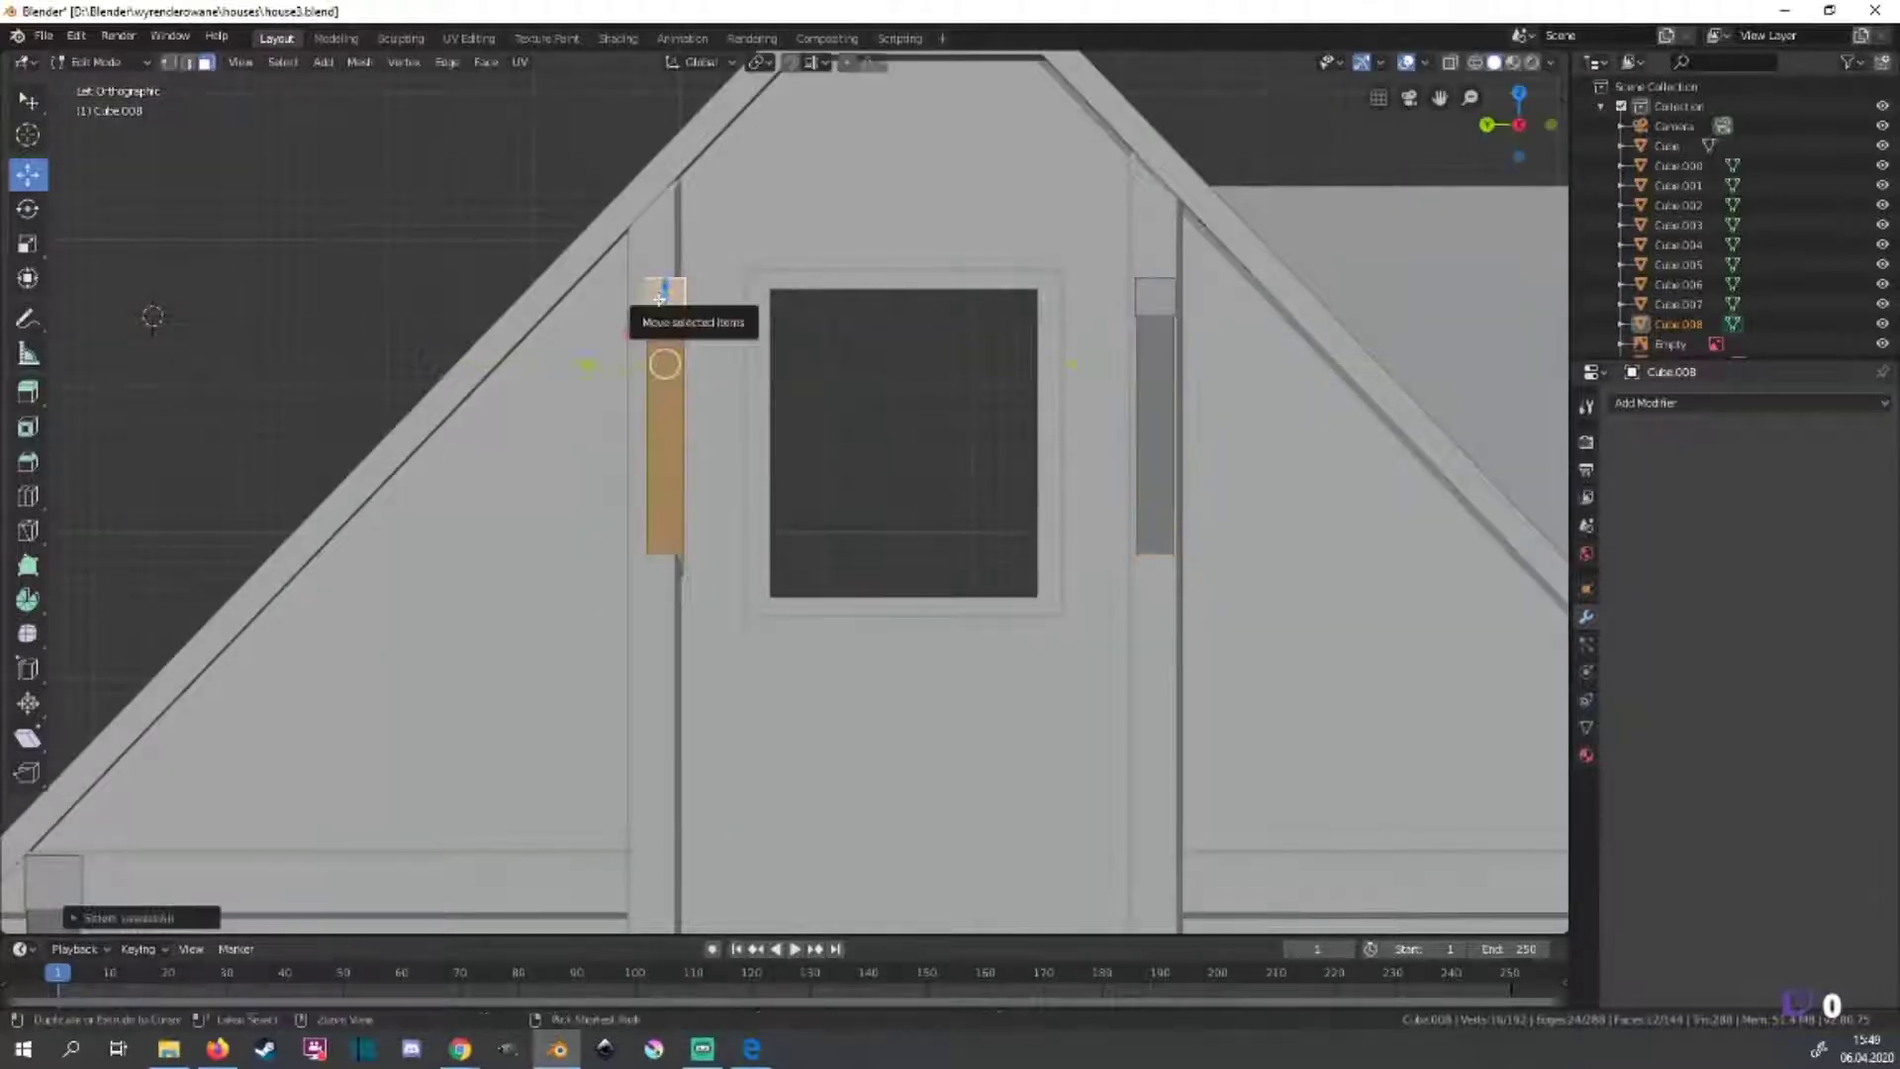
key("g")
key("y")
left_click(649, 369)
Move the selected lower post across to the opposite side of the gable.
scroll(940, 595, "down", 3)
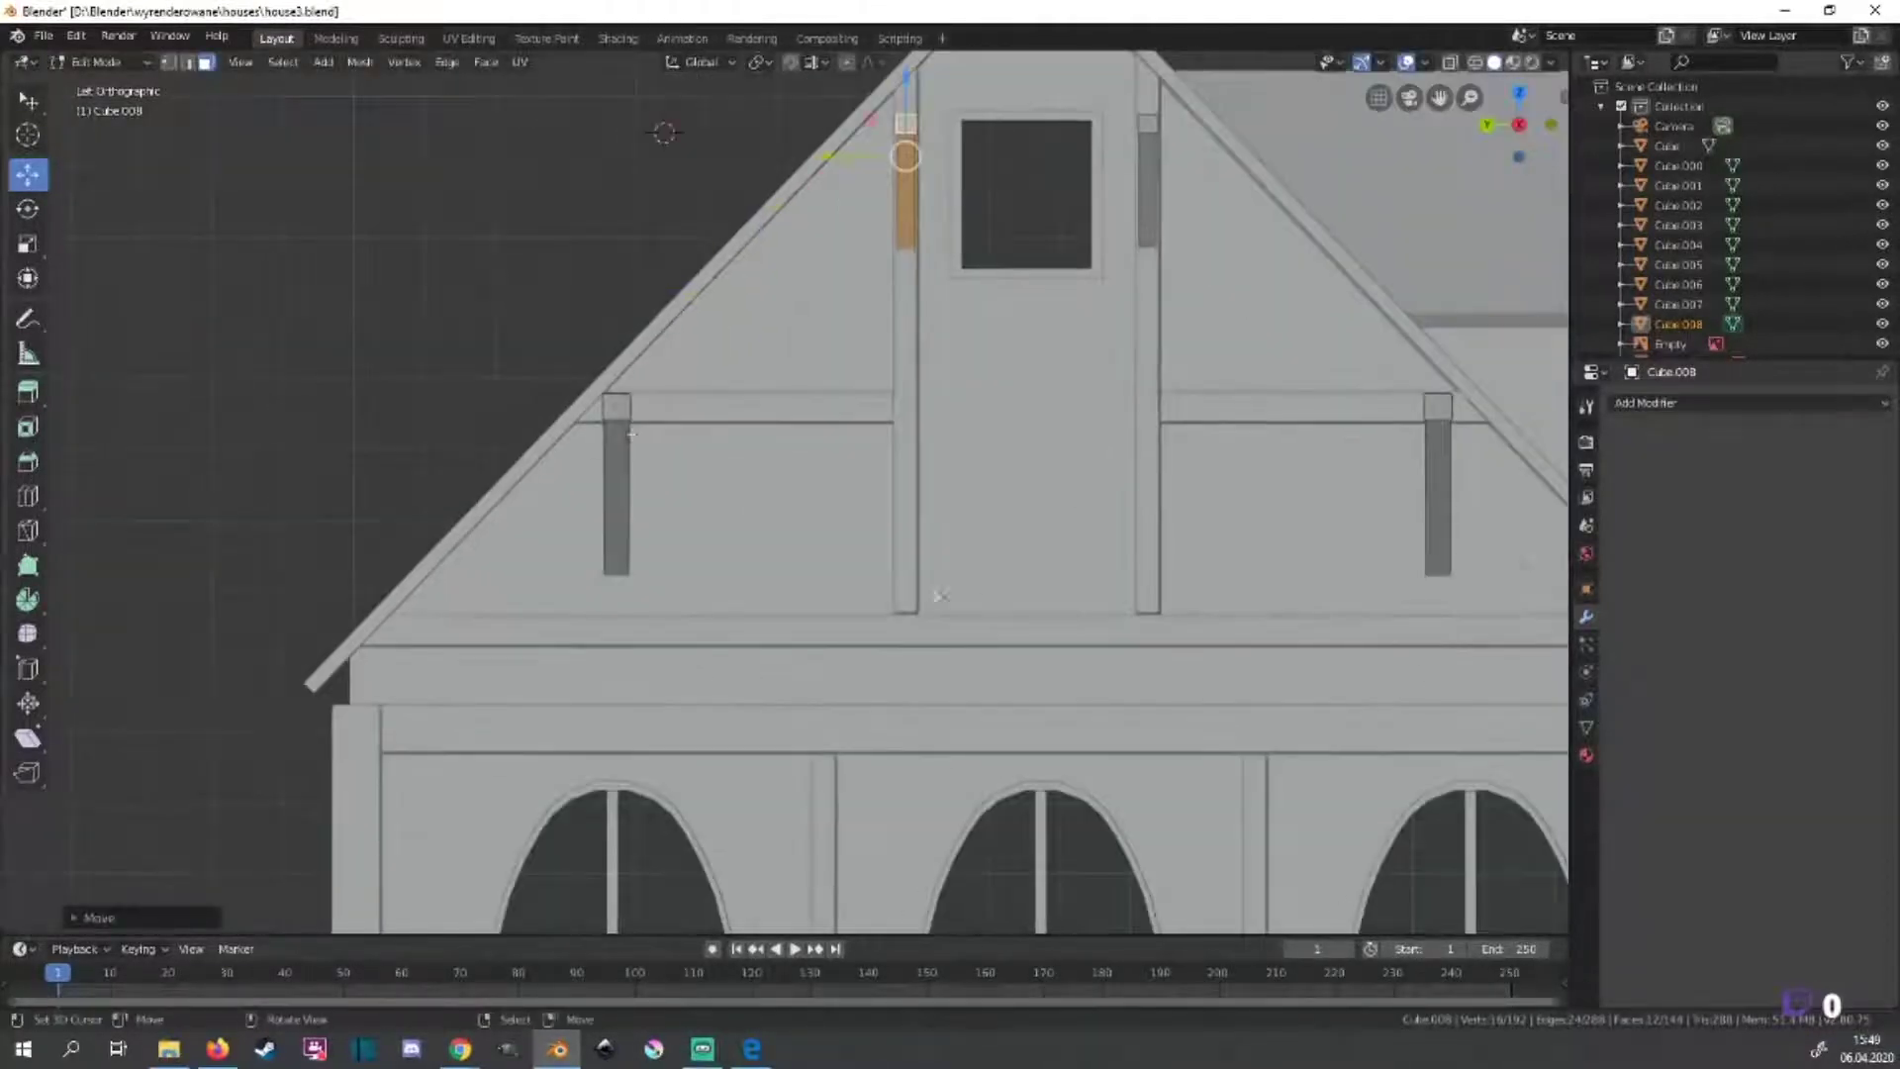
left_click(617, 453, "shift")
scroll(692, 445, "down", 3)
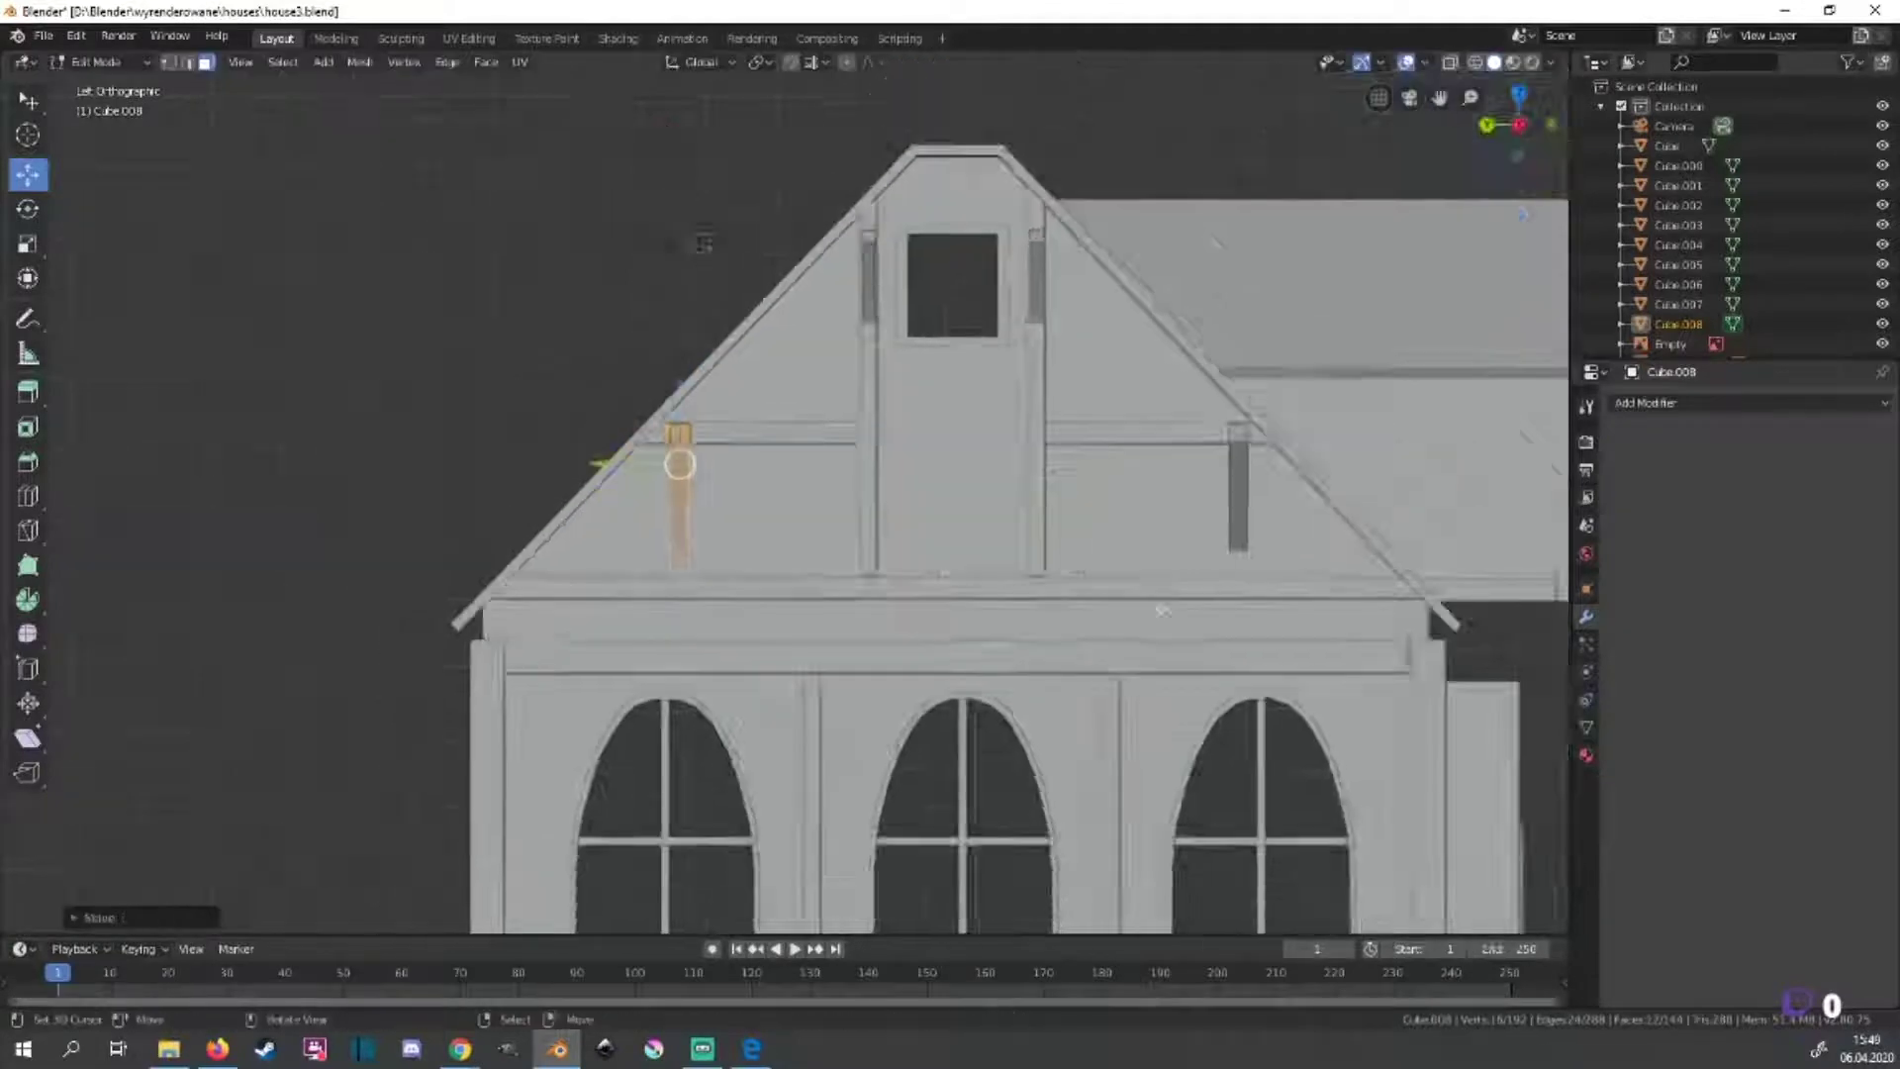
mouse_move(693, 445)
middle_mouse_down()
mouse_move(956, 640)
mouse_move(812, 648)
middle_mouse_up()
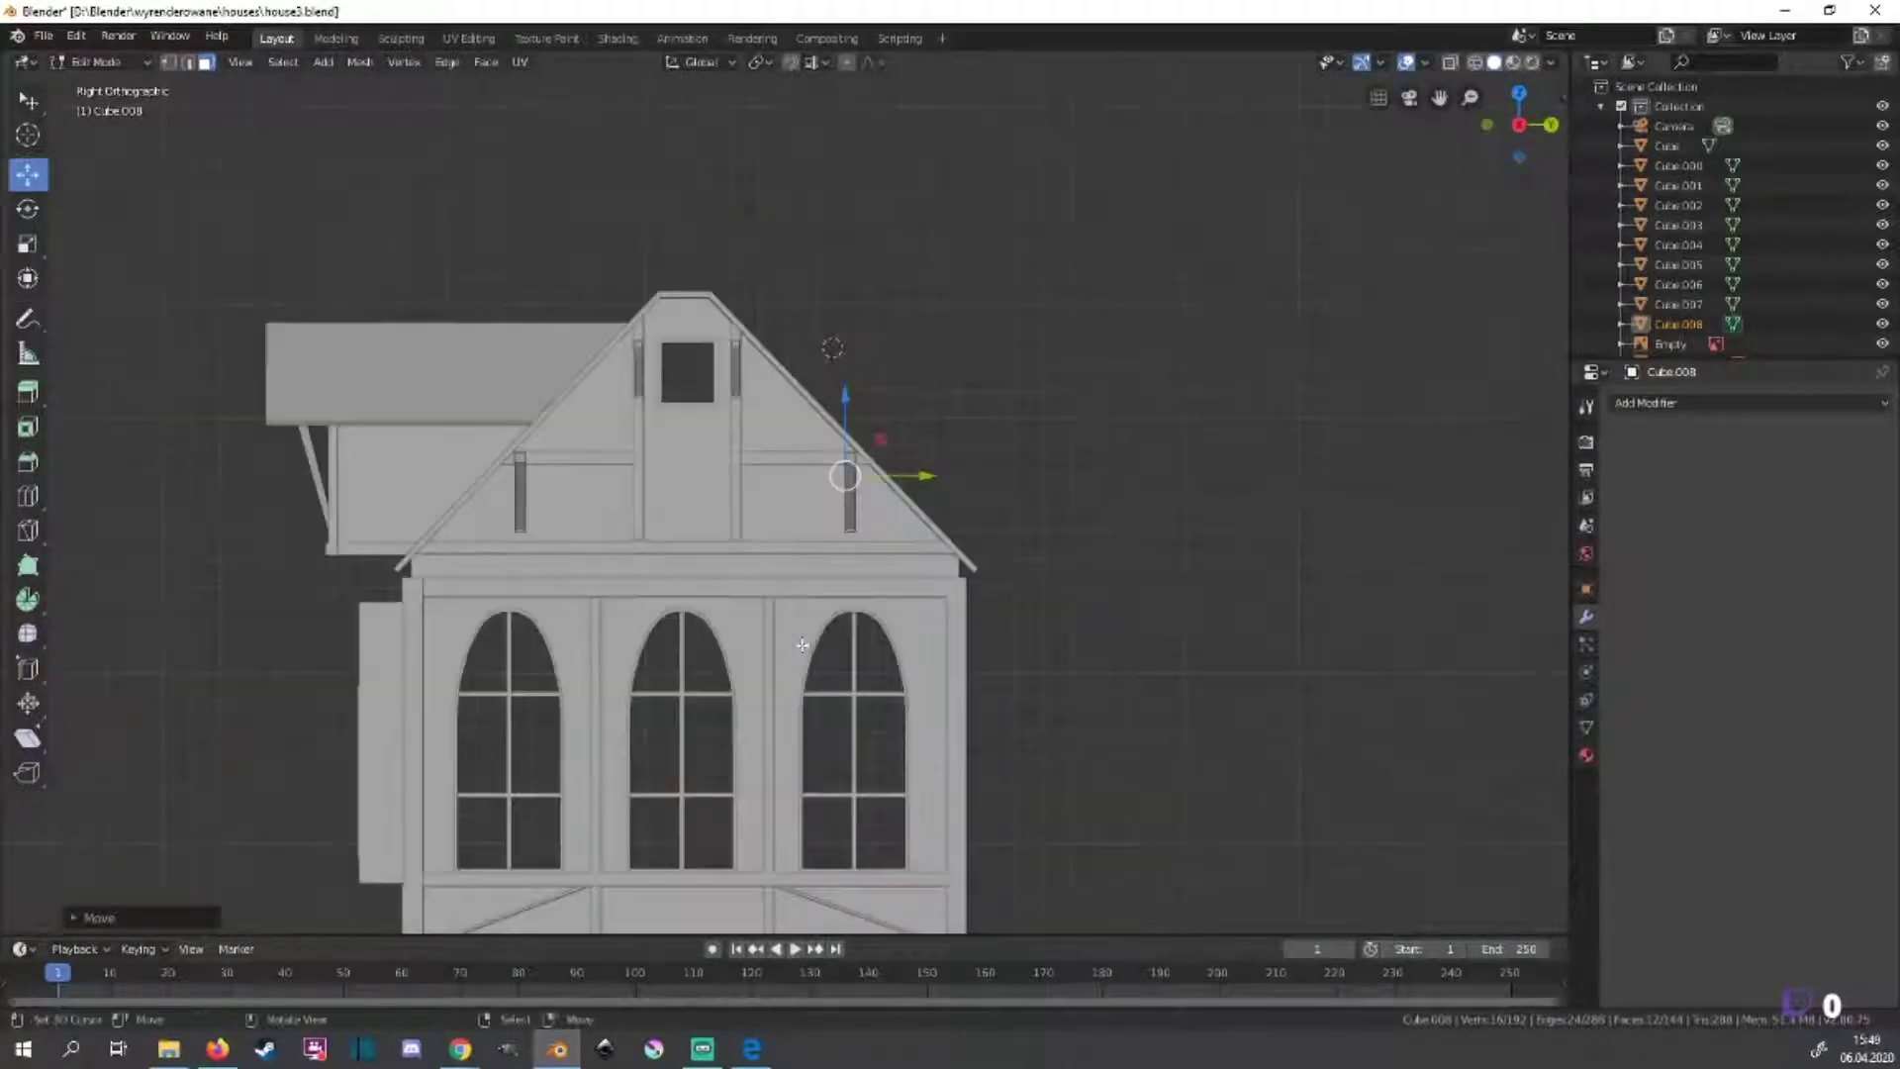
scroll(787, 470, "up", 5)
key("g")
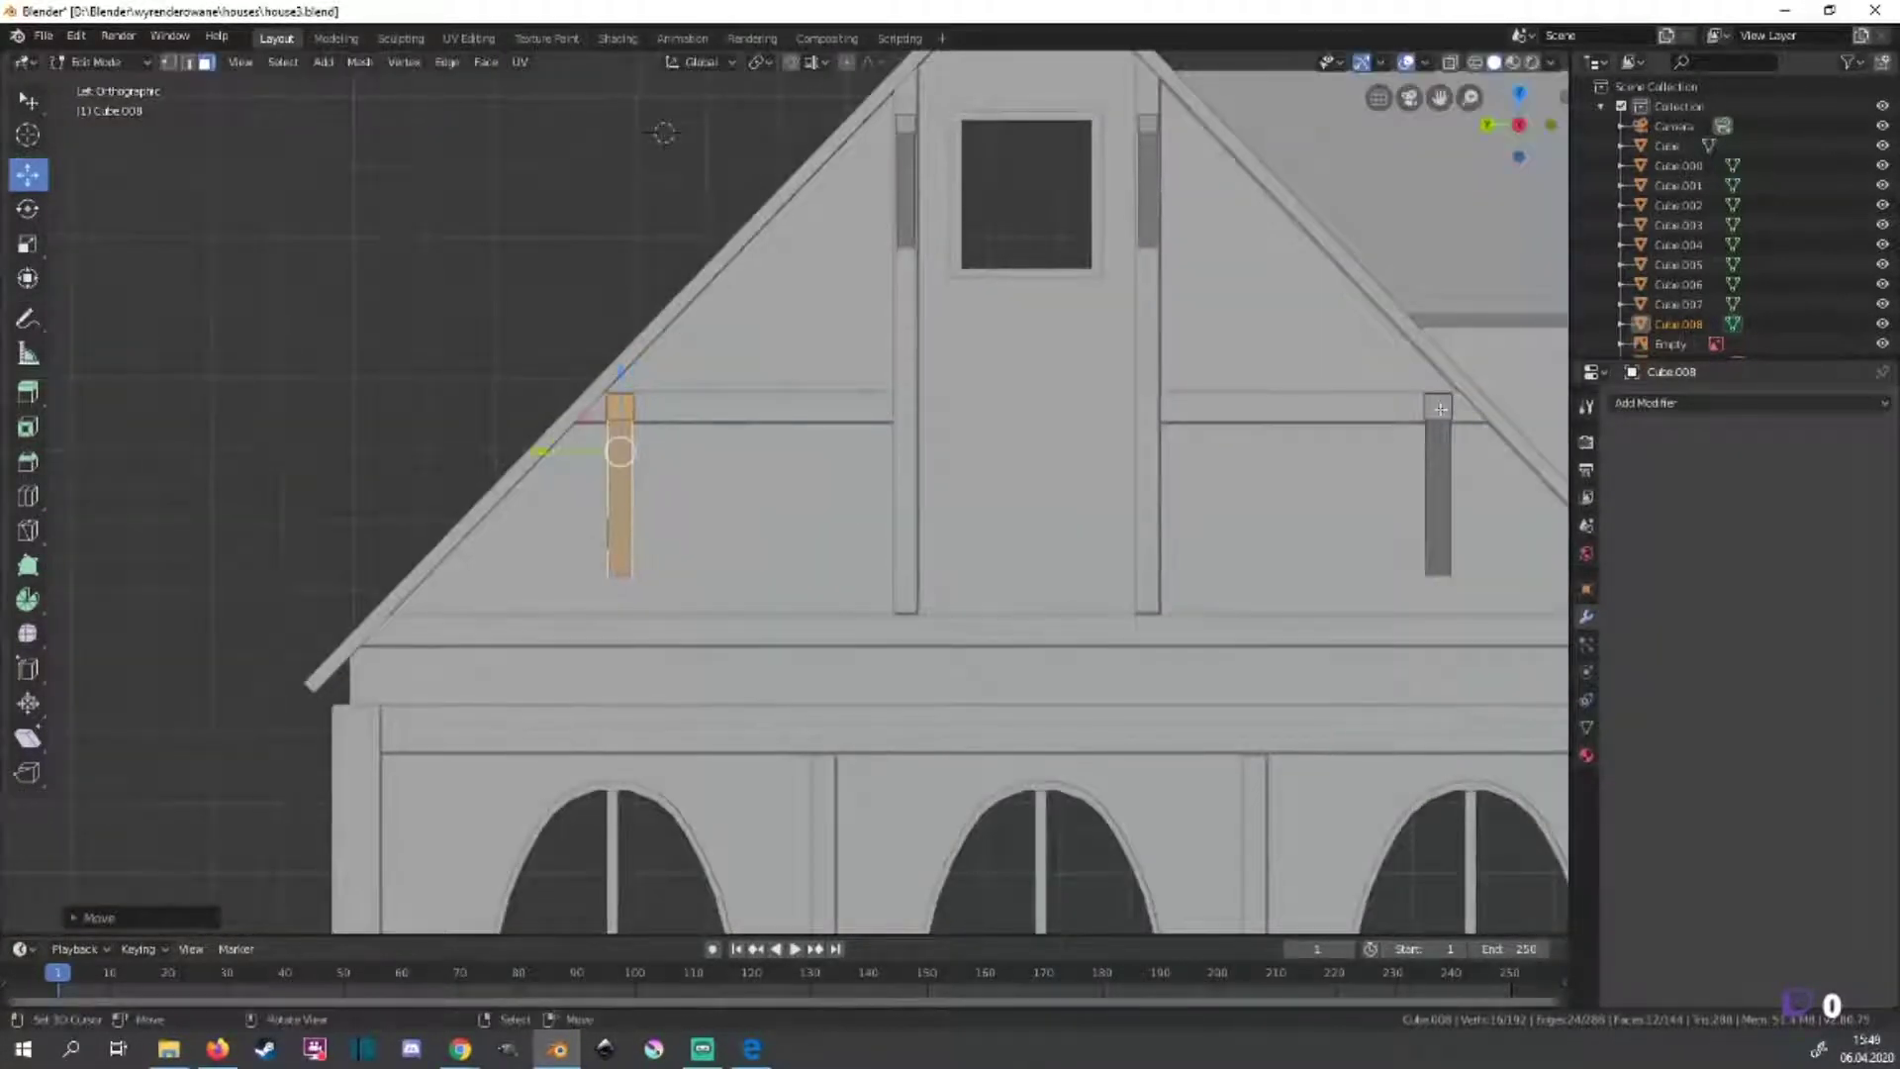
left_click(1370, 453)
scroll(1240, 458, "down", 3)
scroll(1240, 458, "down", 3)
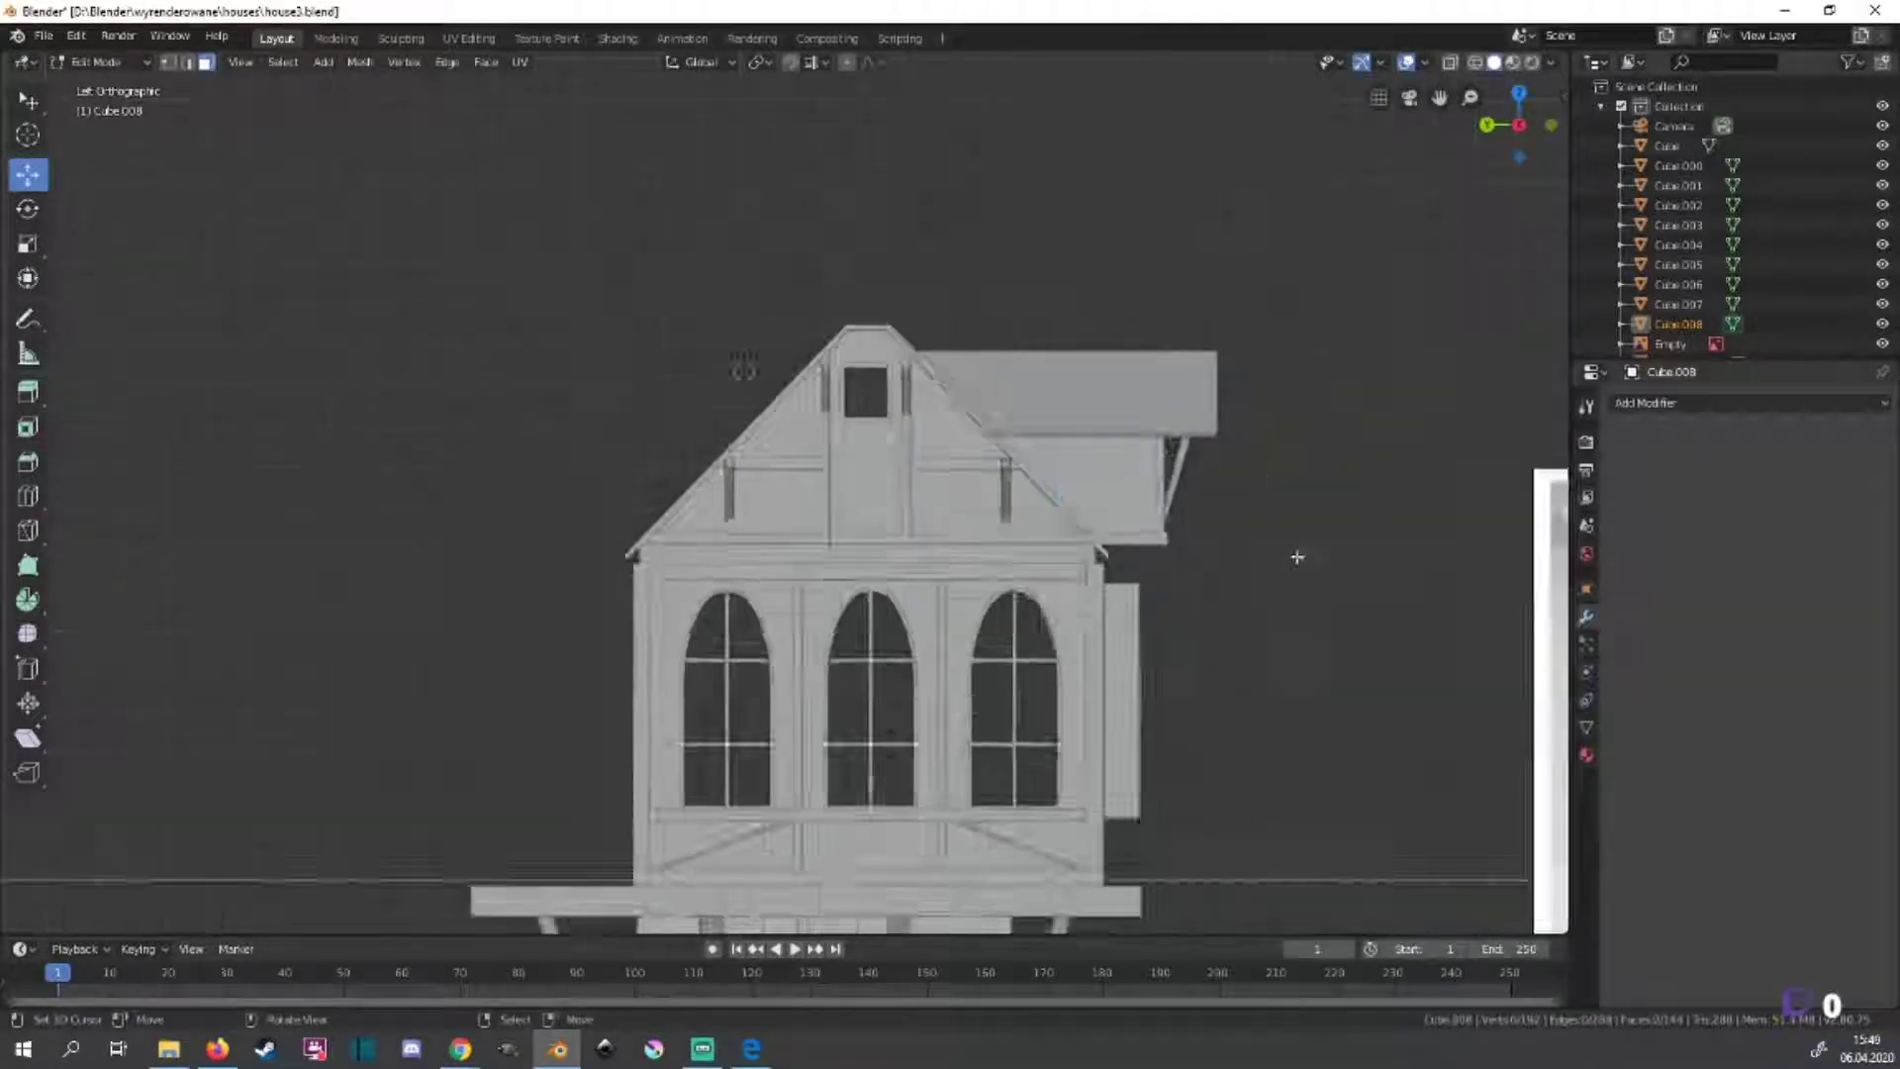
middle_click_drag(1297, 555, 373, 369)
In side orthographic view, move the selected post lower down the wall along Y.
key("KP_1")
scroll(1112, 602, "up", 4)
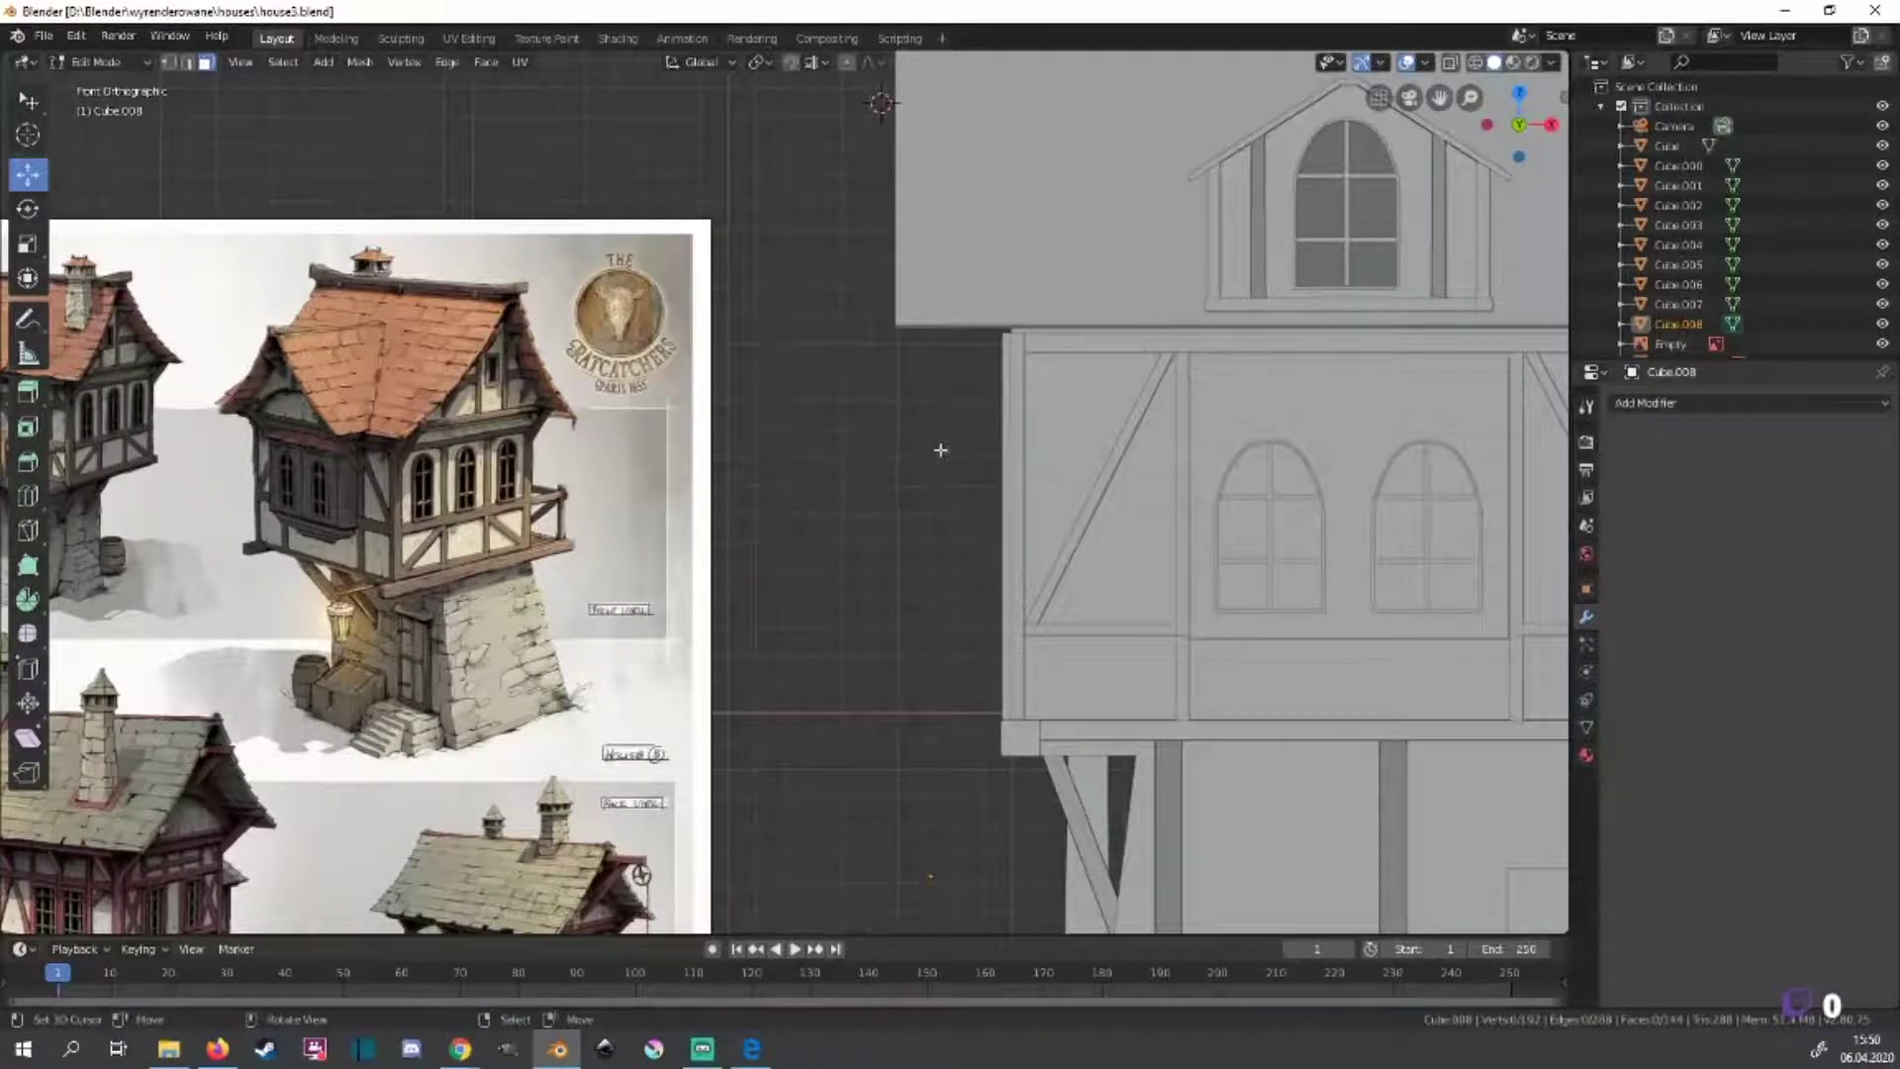
scroll(940, 450, "down", 3)
middle_click_drag(940, 450, 1196, 479)
scroll(1197, 479, "up", 3)
key("ctrl+KP_3")
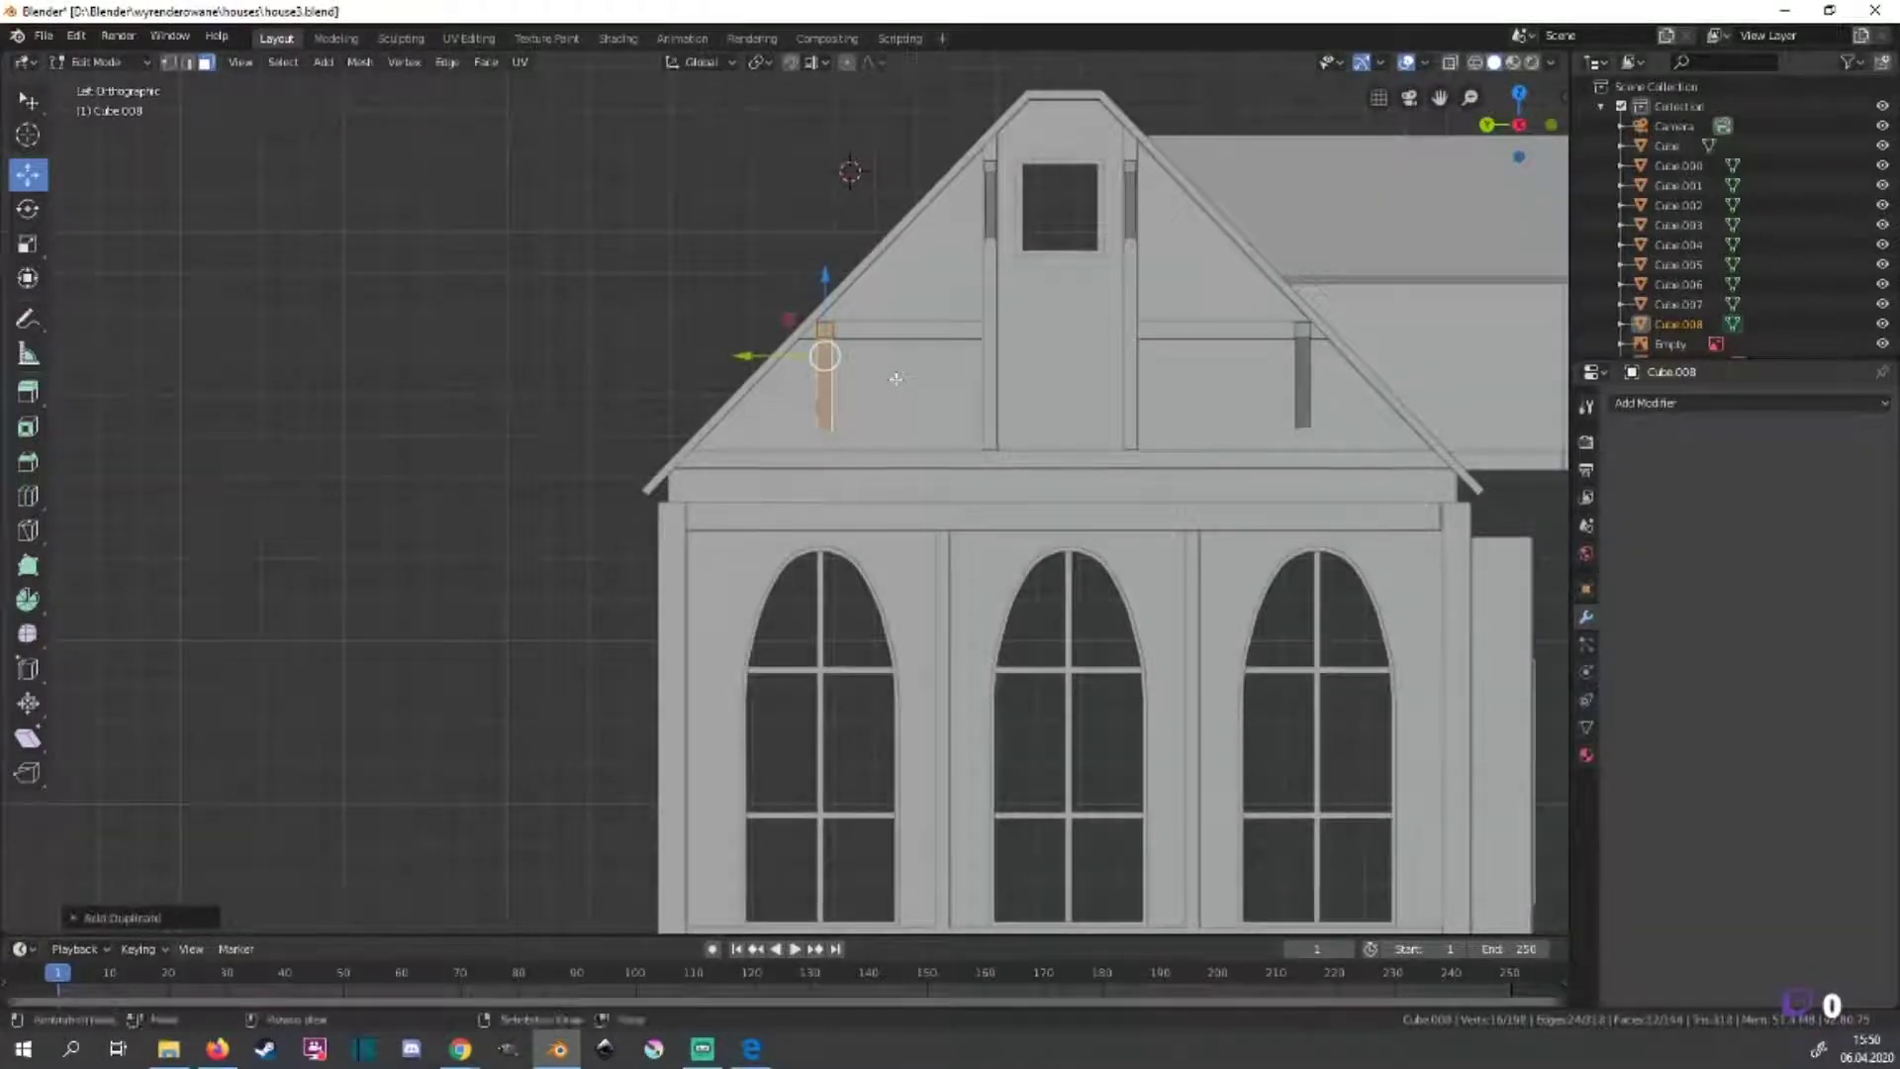
key("g")
key("y")
left_click(700, 508)
Raise the edge piece along Y up to the wall corner.
key("alt+Tab")
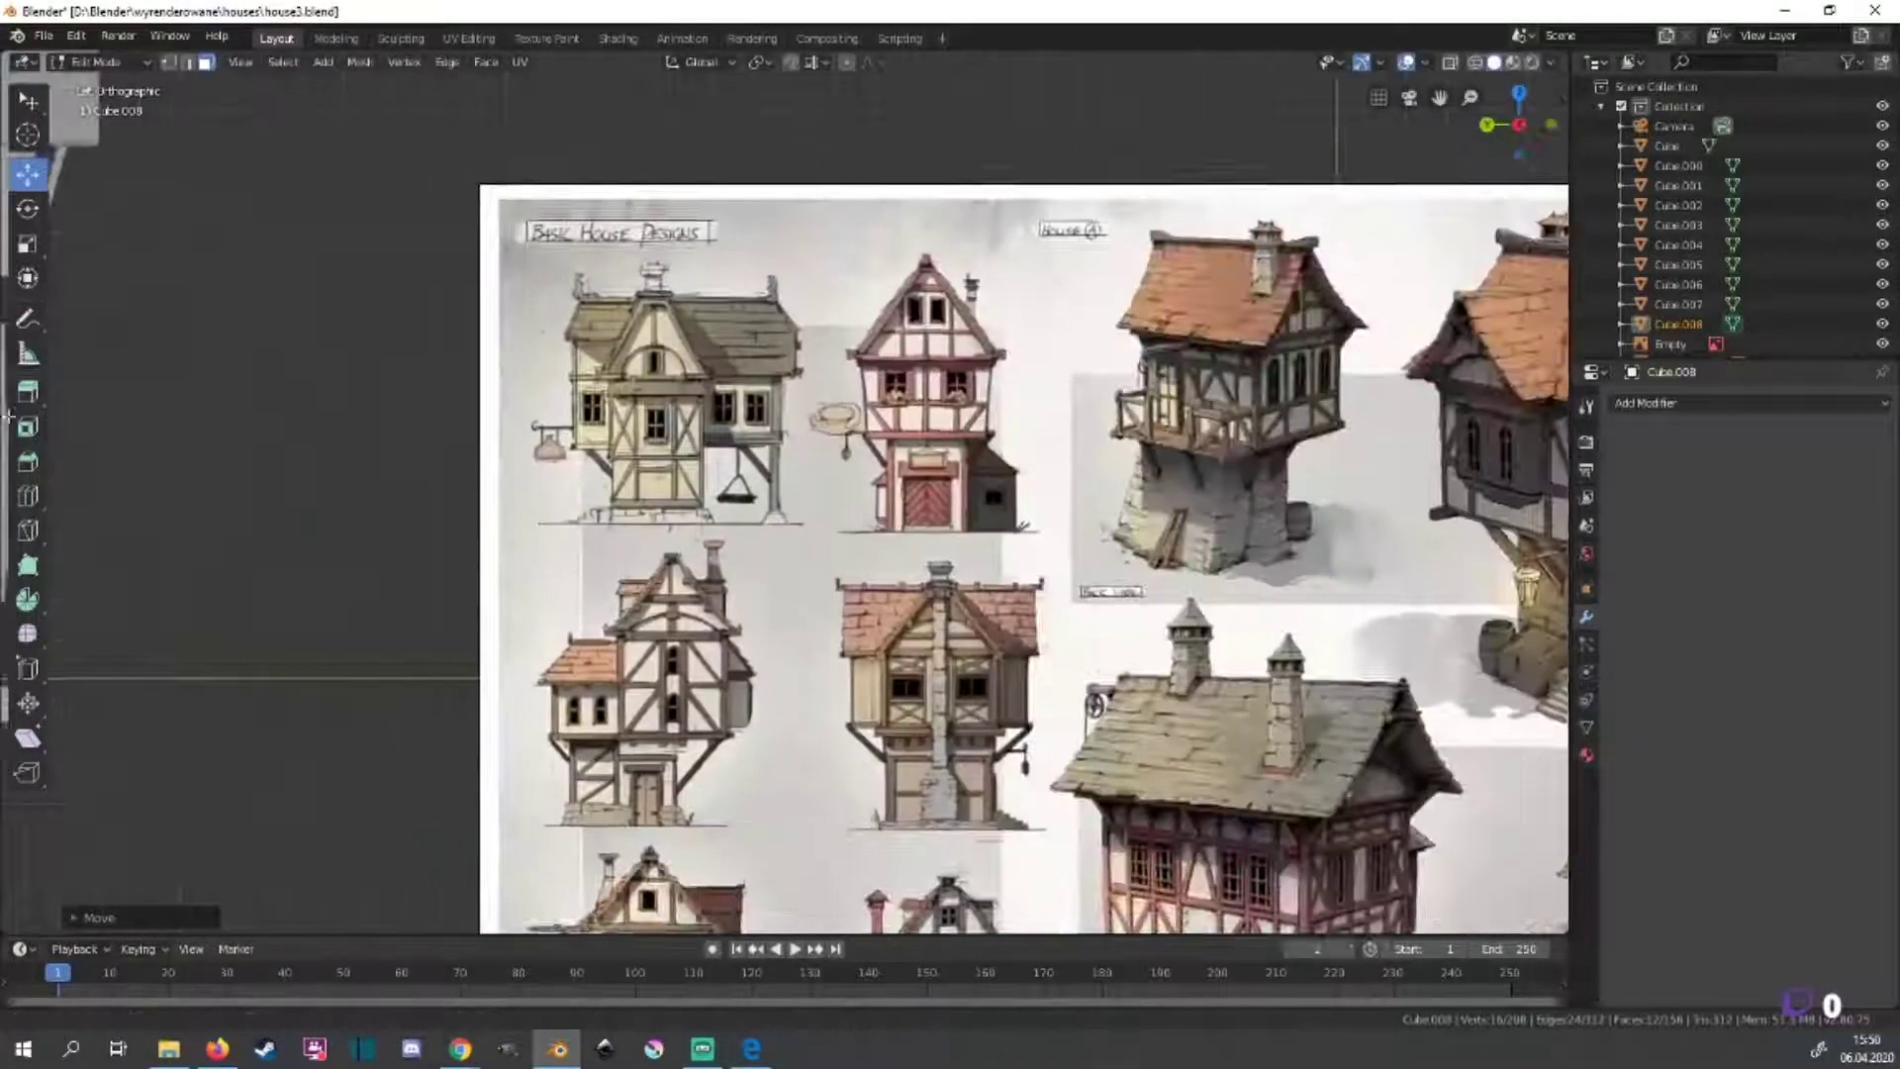
mouse_move(8, 418)
middle_mouse_down("shift")
mouse_move(1541, 418)
mouse_move(1243, 533)
middle_mouse_up("shift")
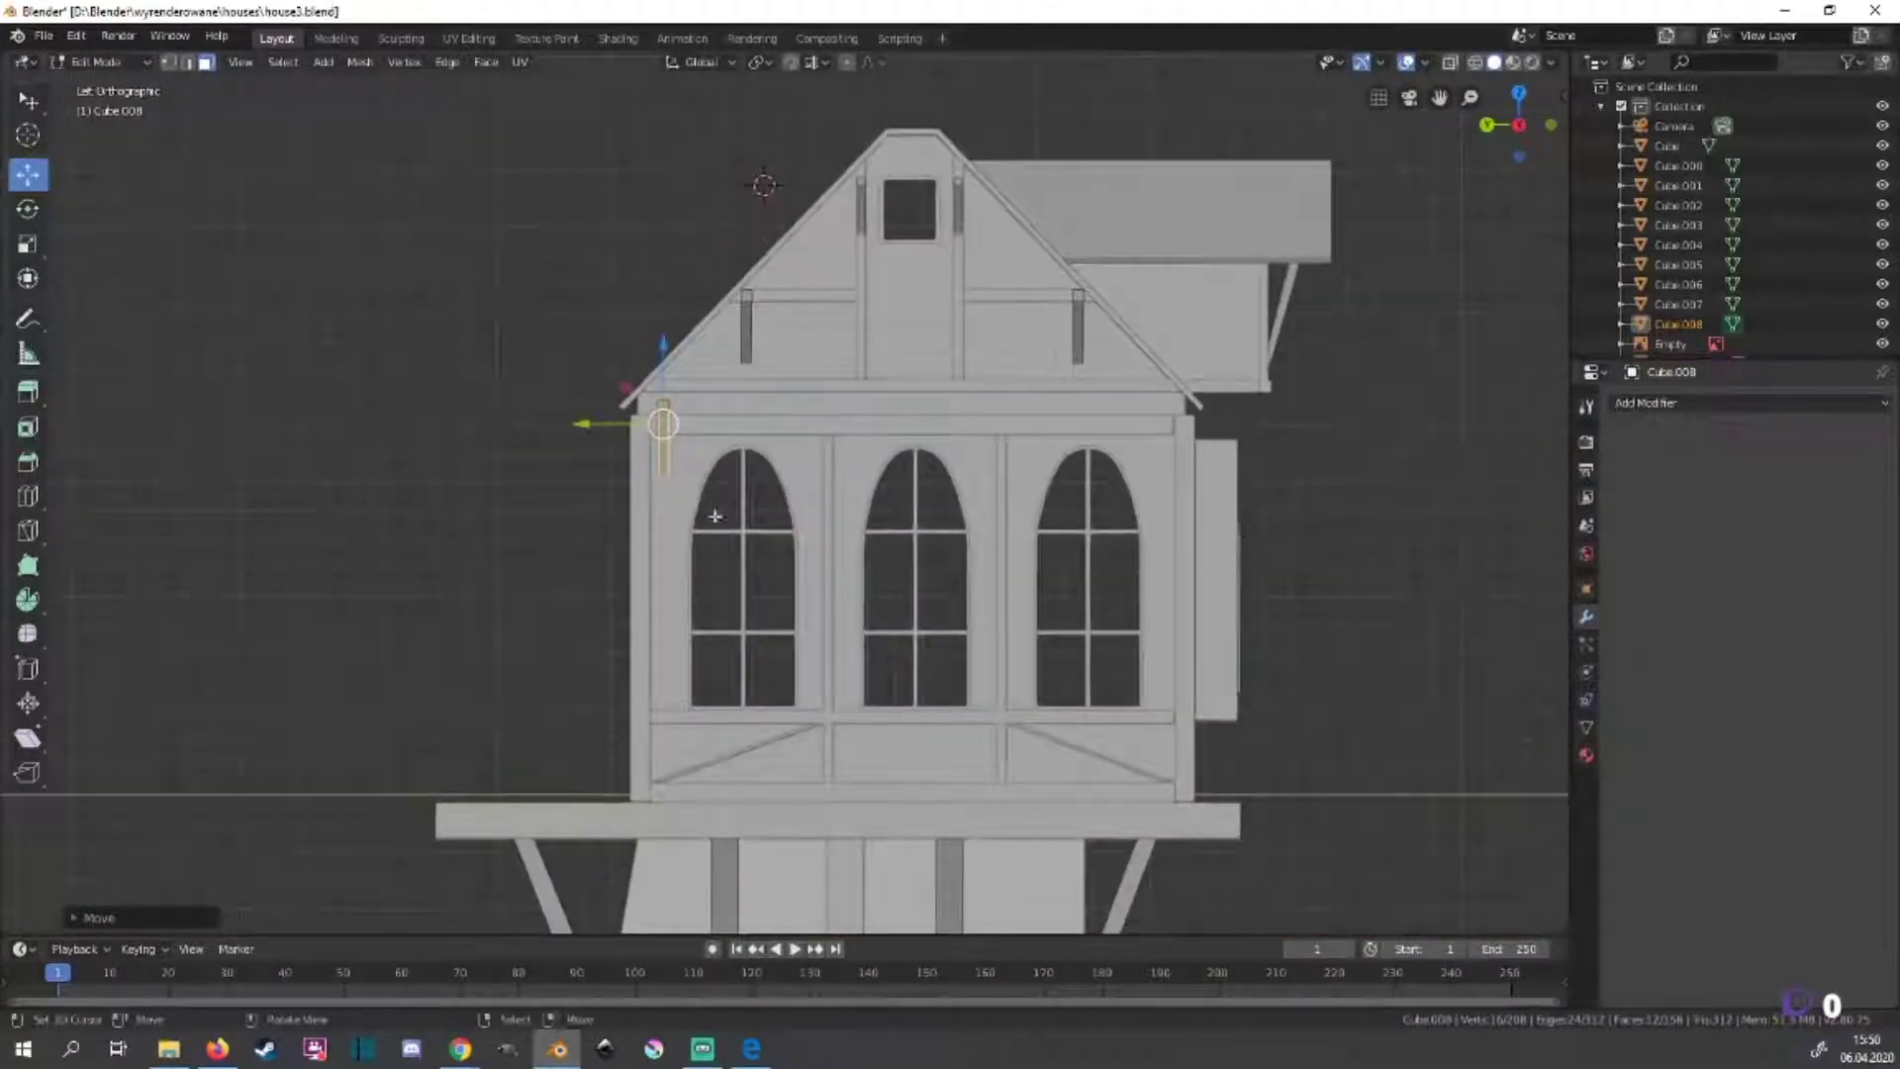
scroll(714, 516, "up", 3)
key("y")
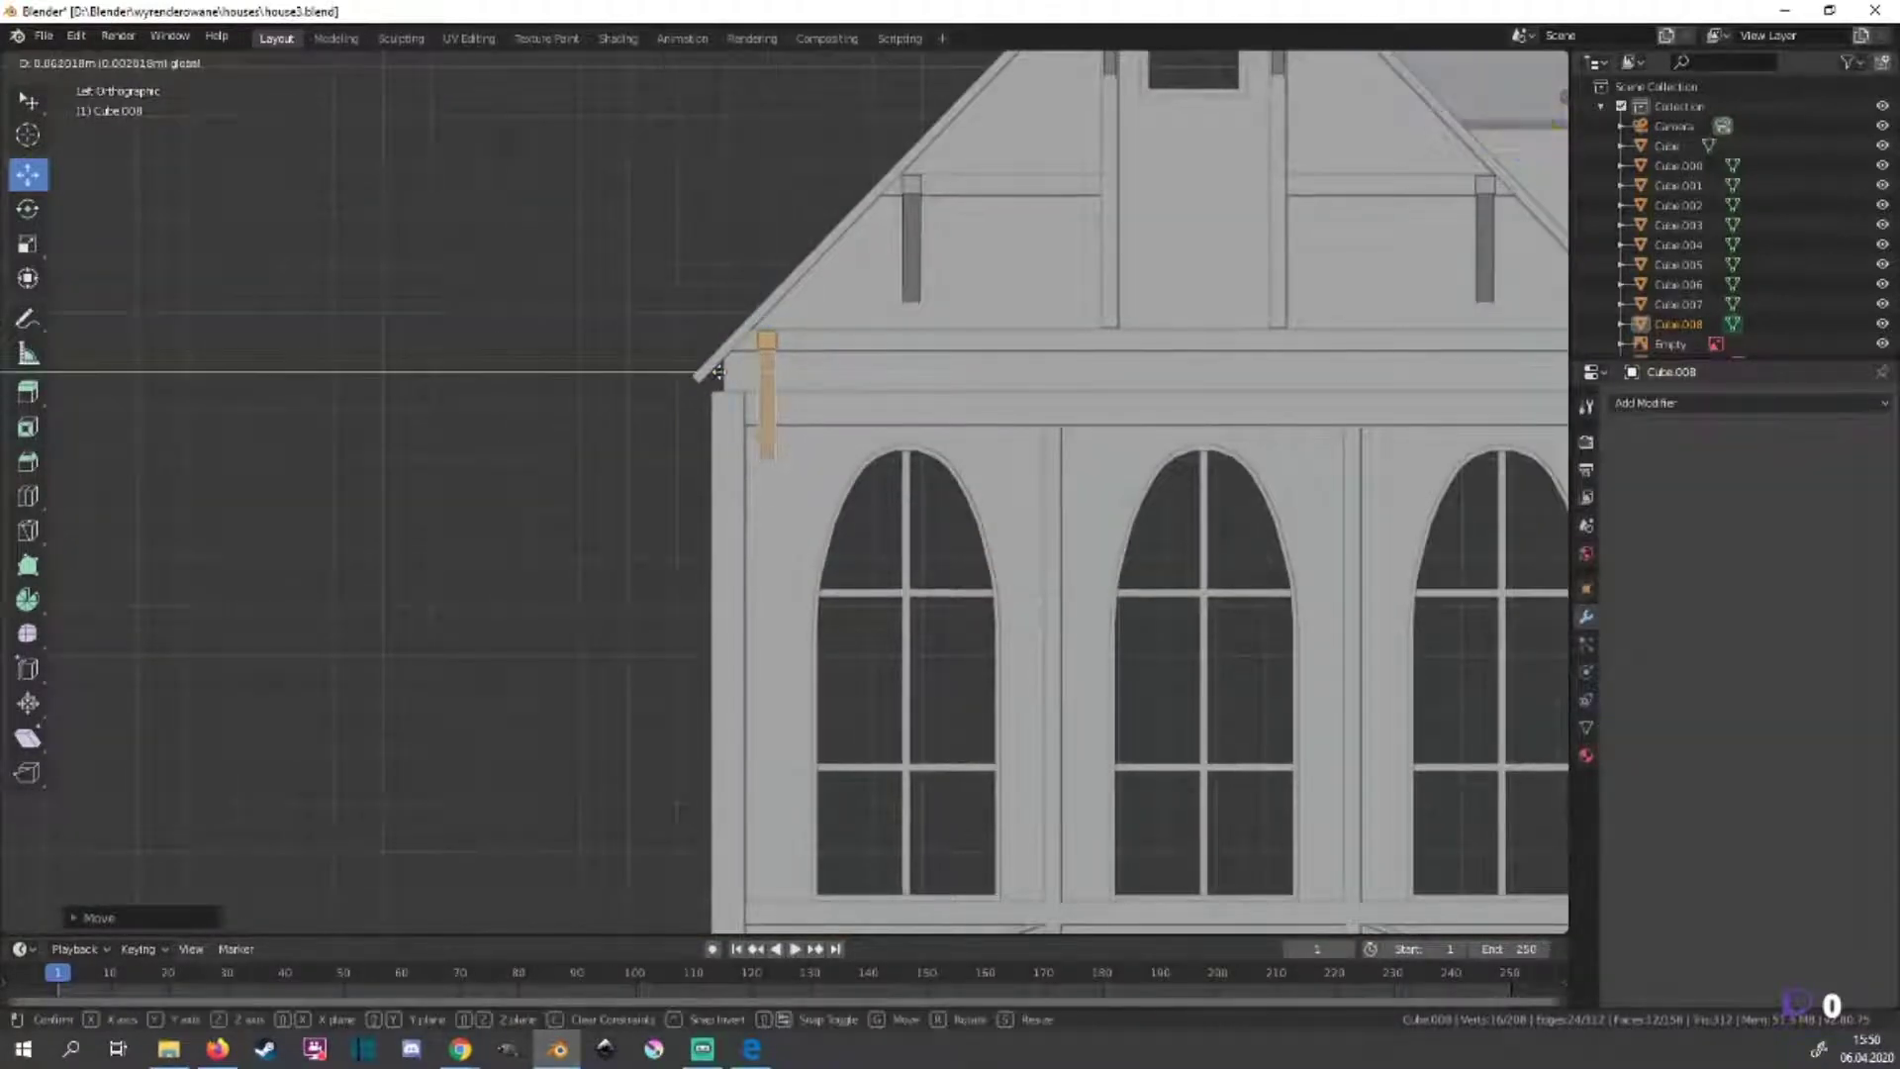
left_click_drag(767, 406, 721, 393)
Check the gable corner from the back in wireframe, then return to solid shading.
mouse_move(925, 486)
middle_mouse_down()
mouse_move(1179, 580)
mouse_move(891, 564)
mouse_move(922, 557)
middle_mouse_up()
key("ctrl+KP_1")
key("z")
left_click(654, 683)
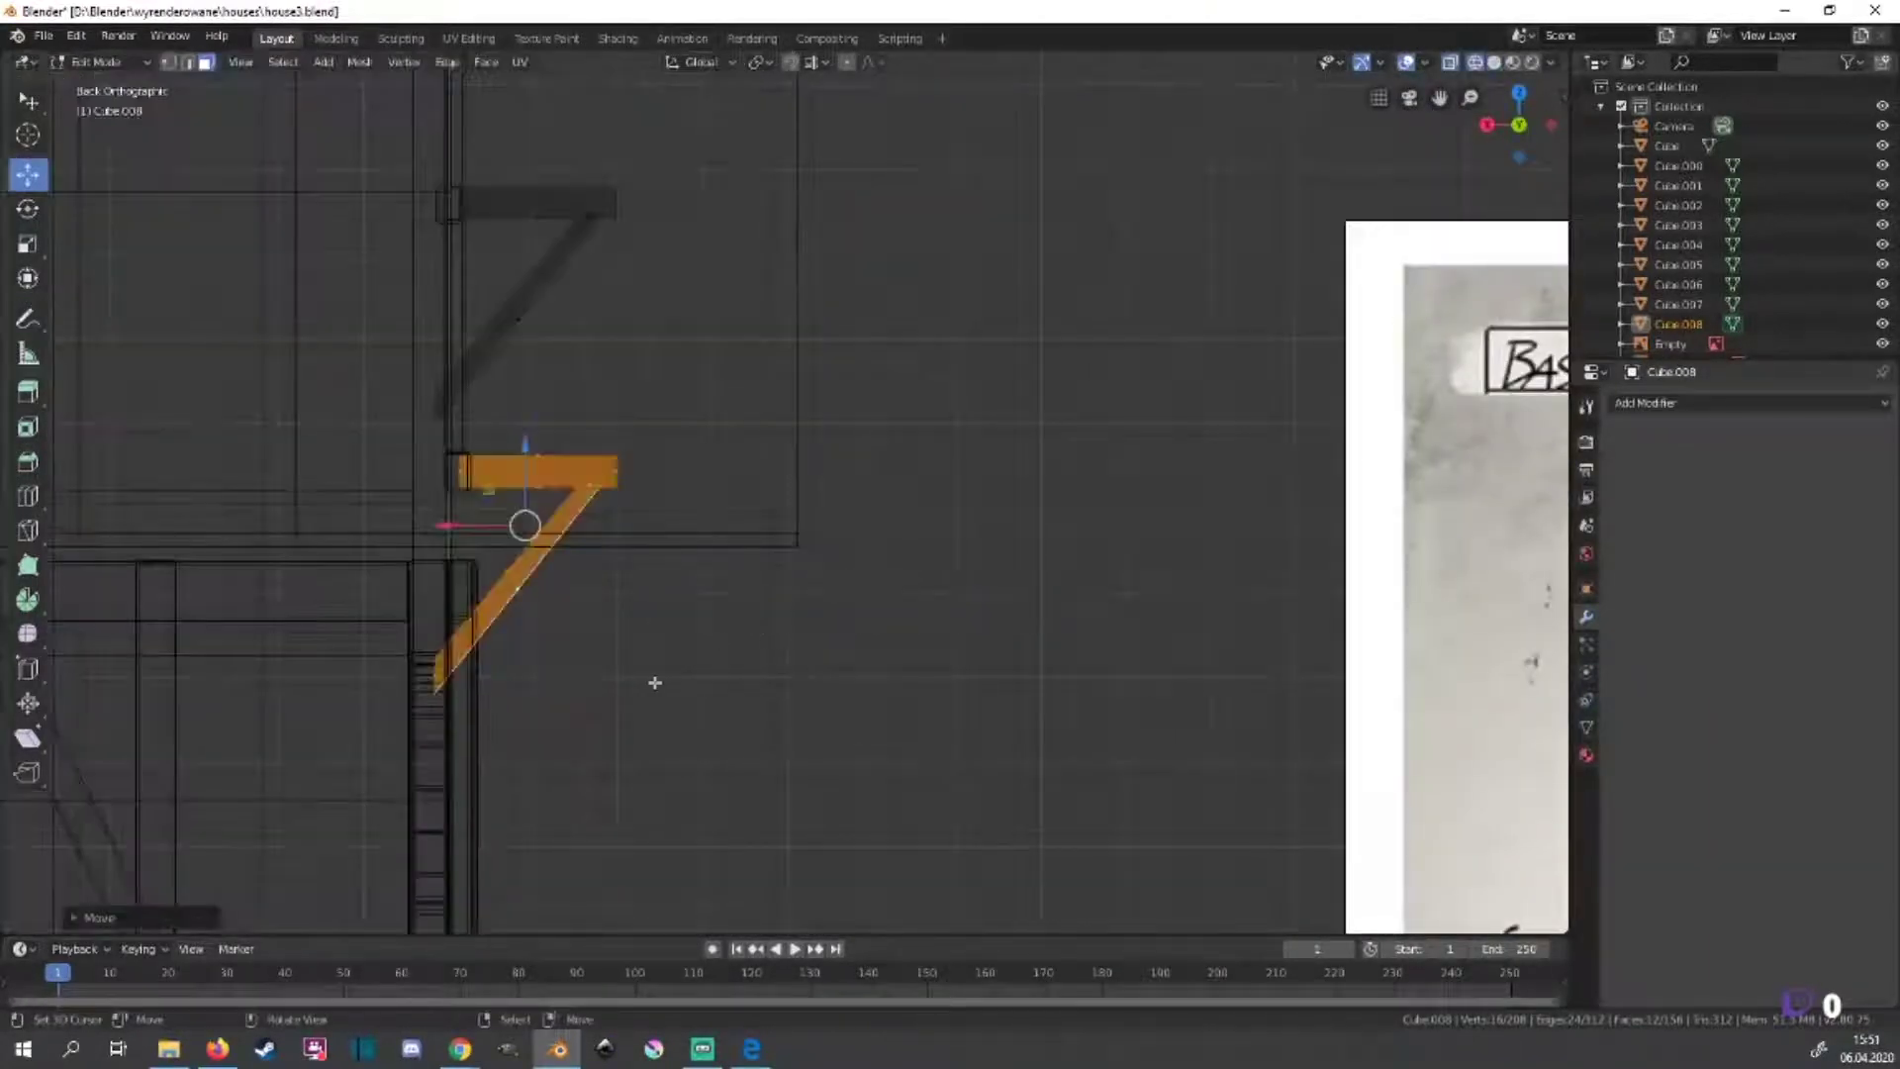
left_click(526, 705)
middle_click_drag(525, 704, 530, 728)
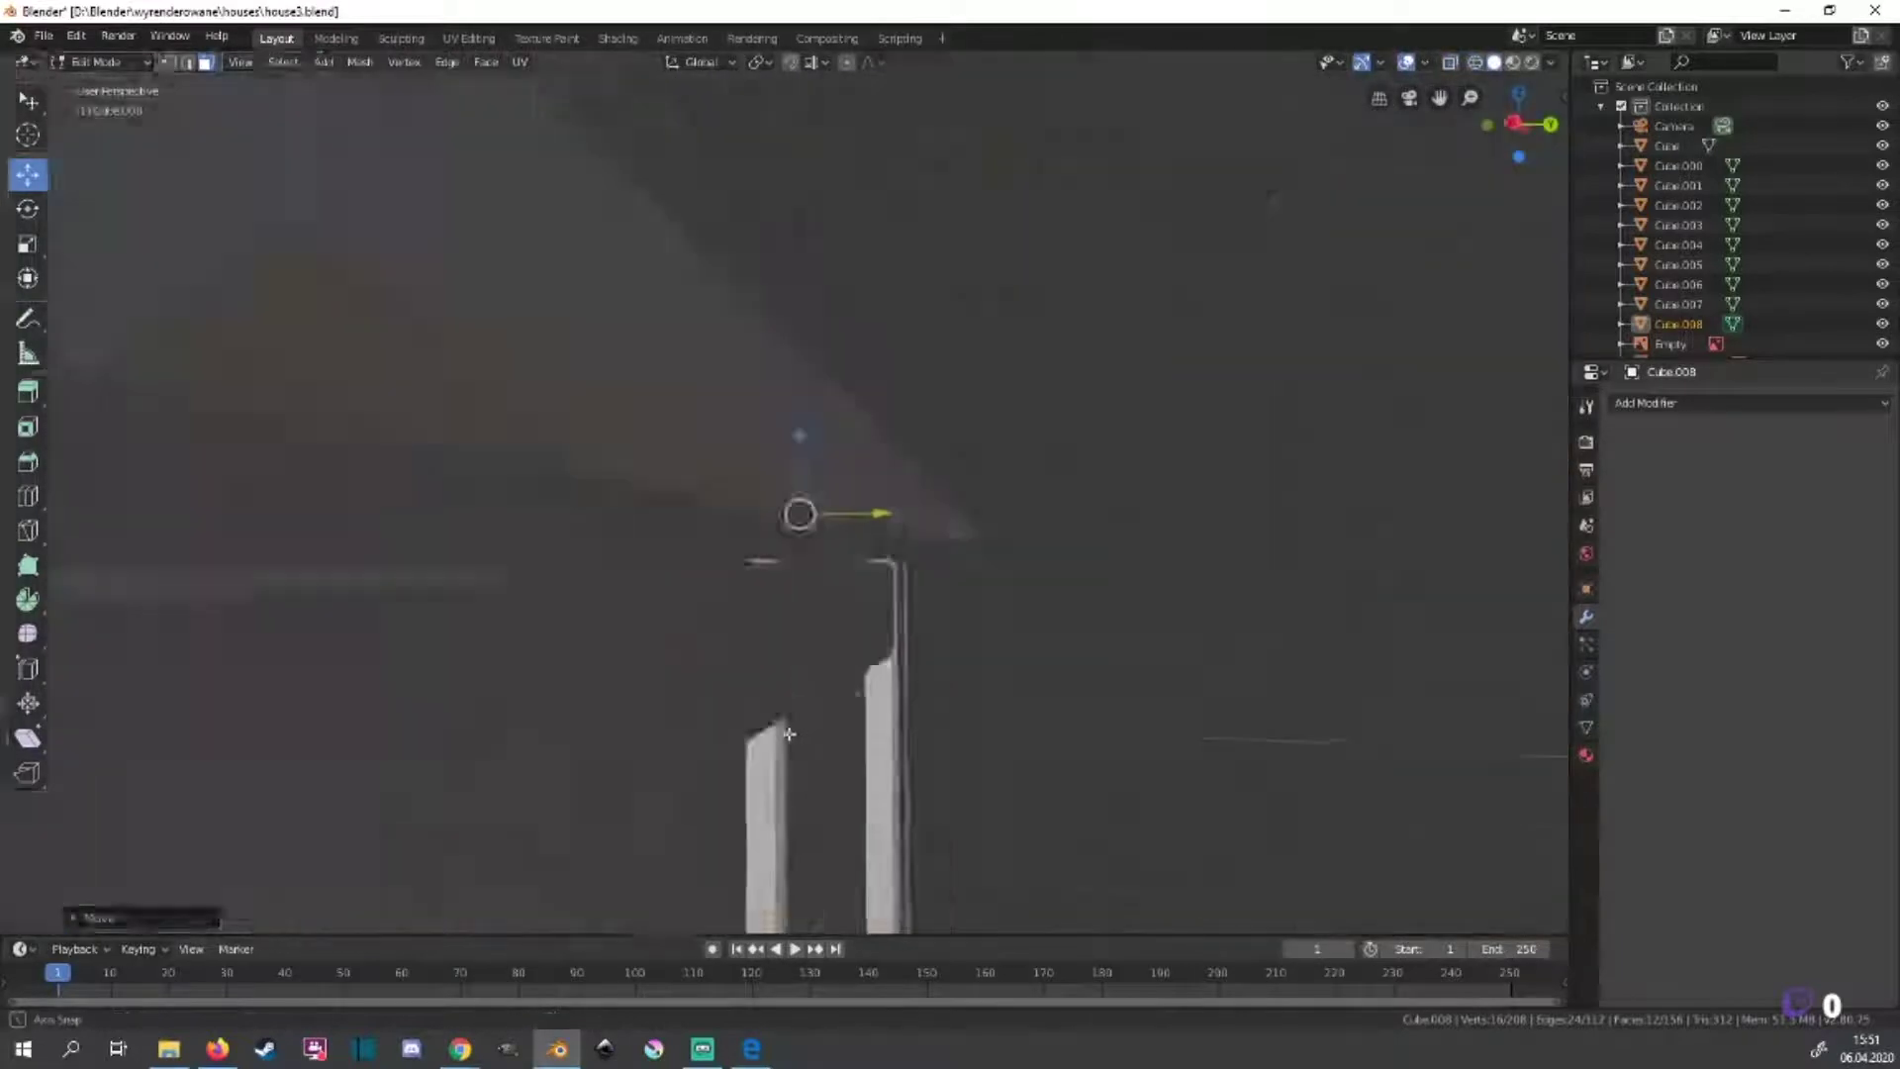
key("ctrl+KP_3")
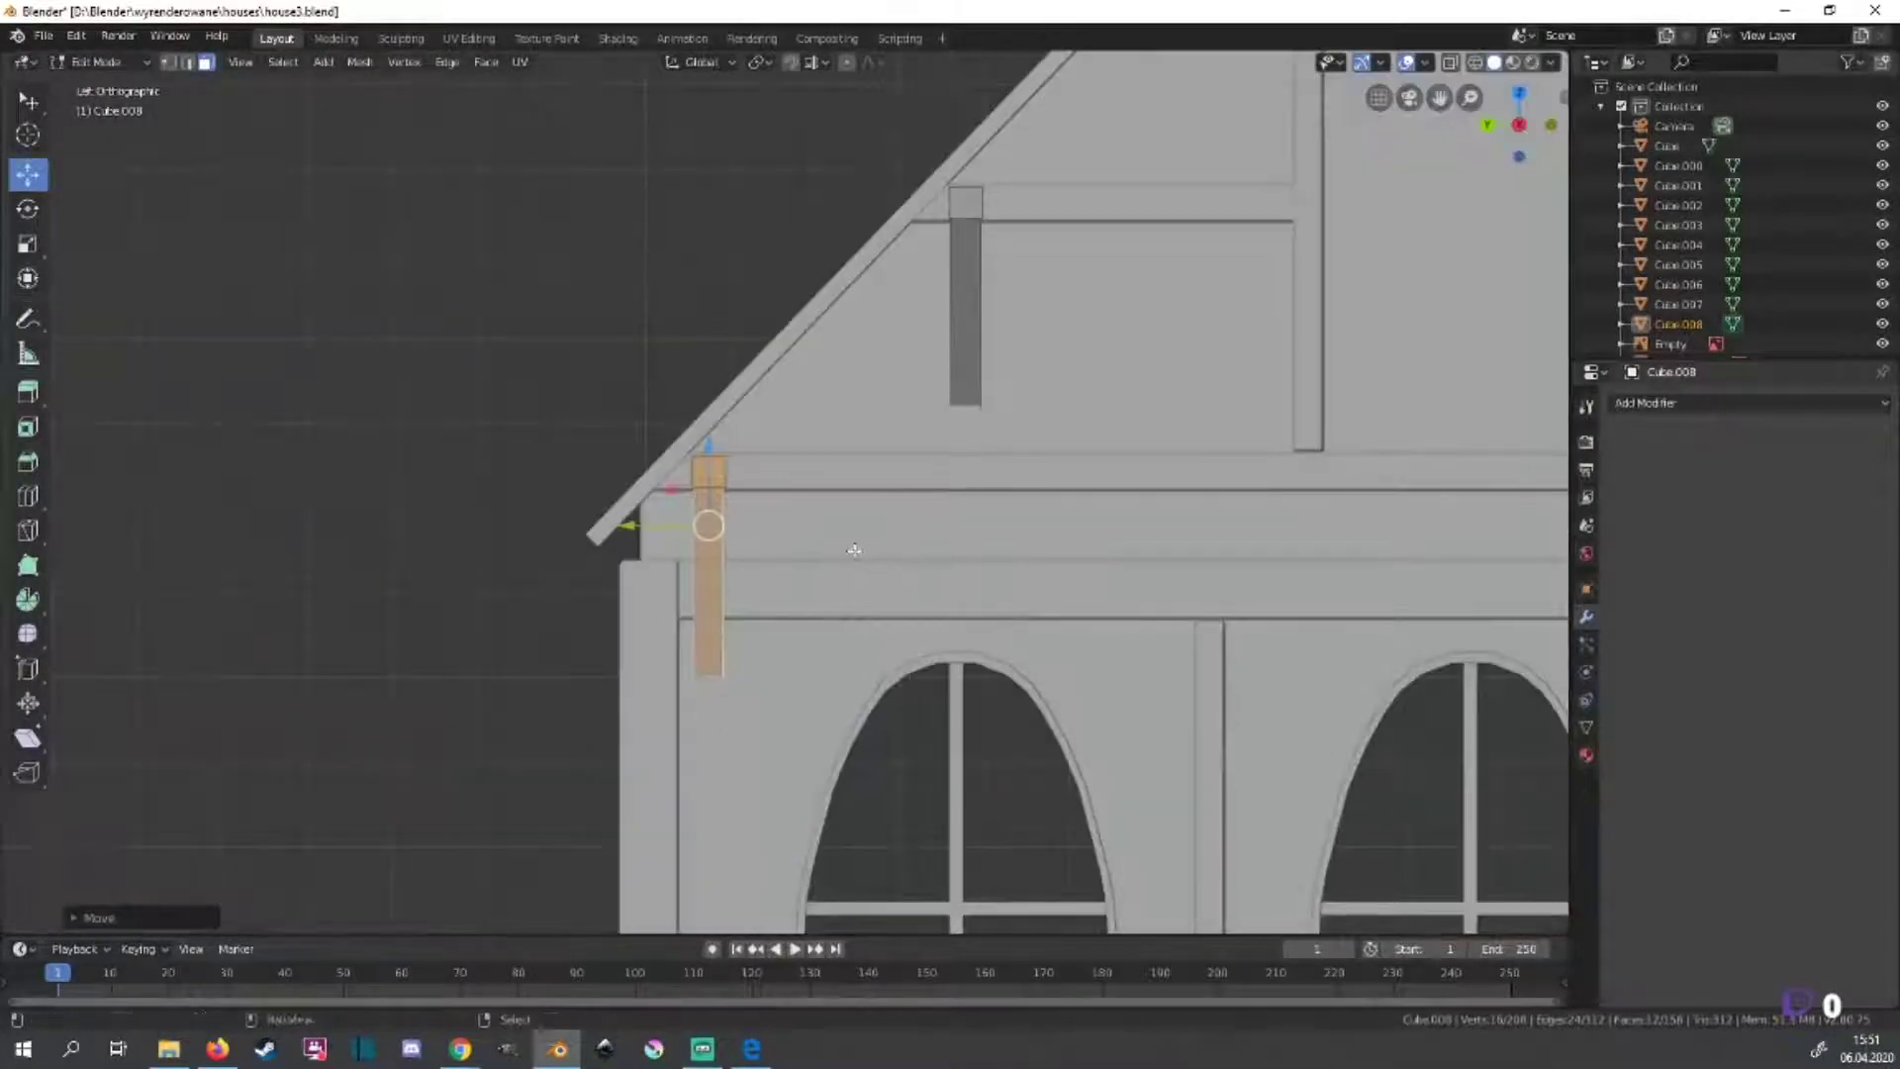
Move the timber beam down to the left eave corner of the gable.
key("g")
key("y")
scroll(956, 597, "down", 2)
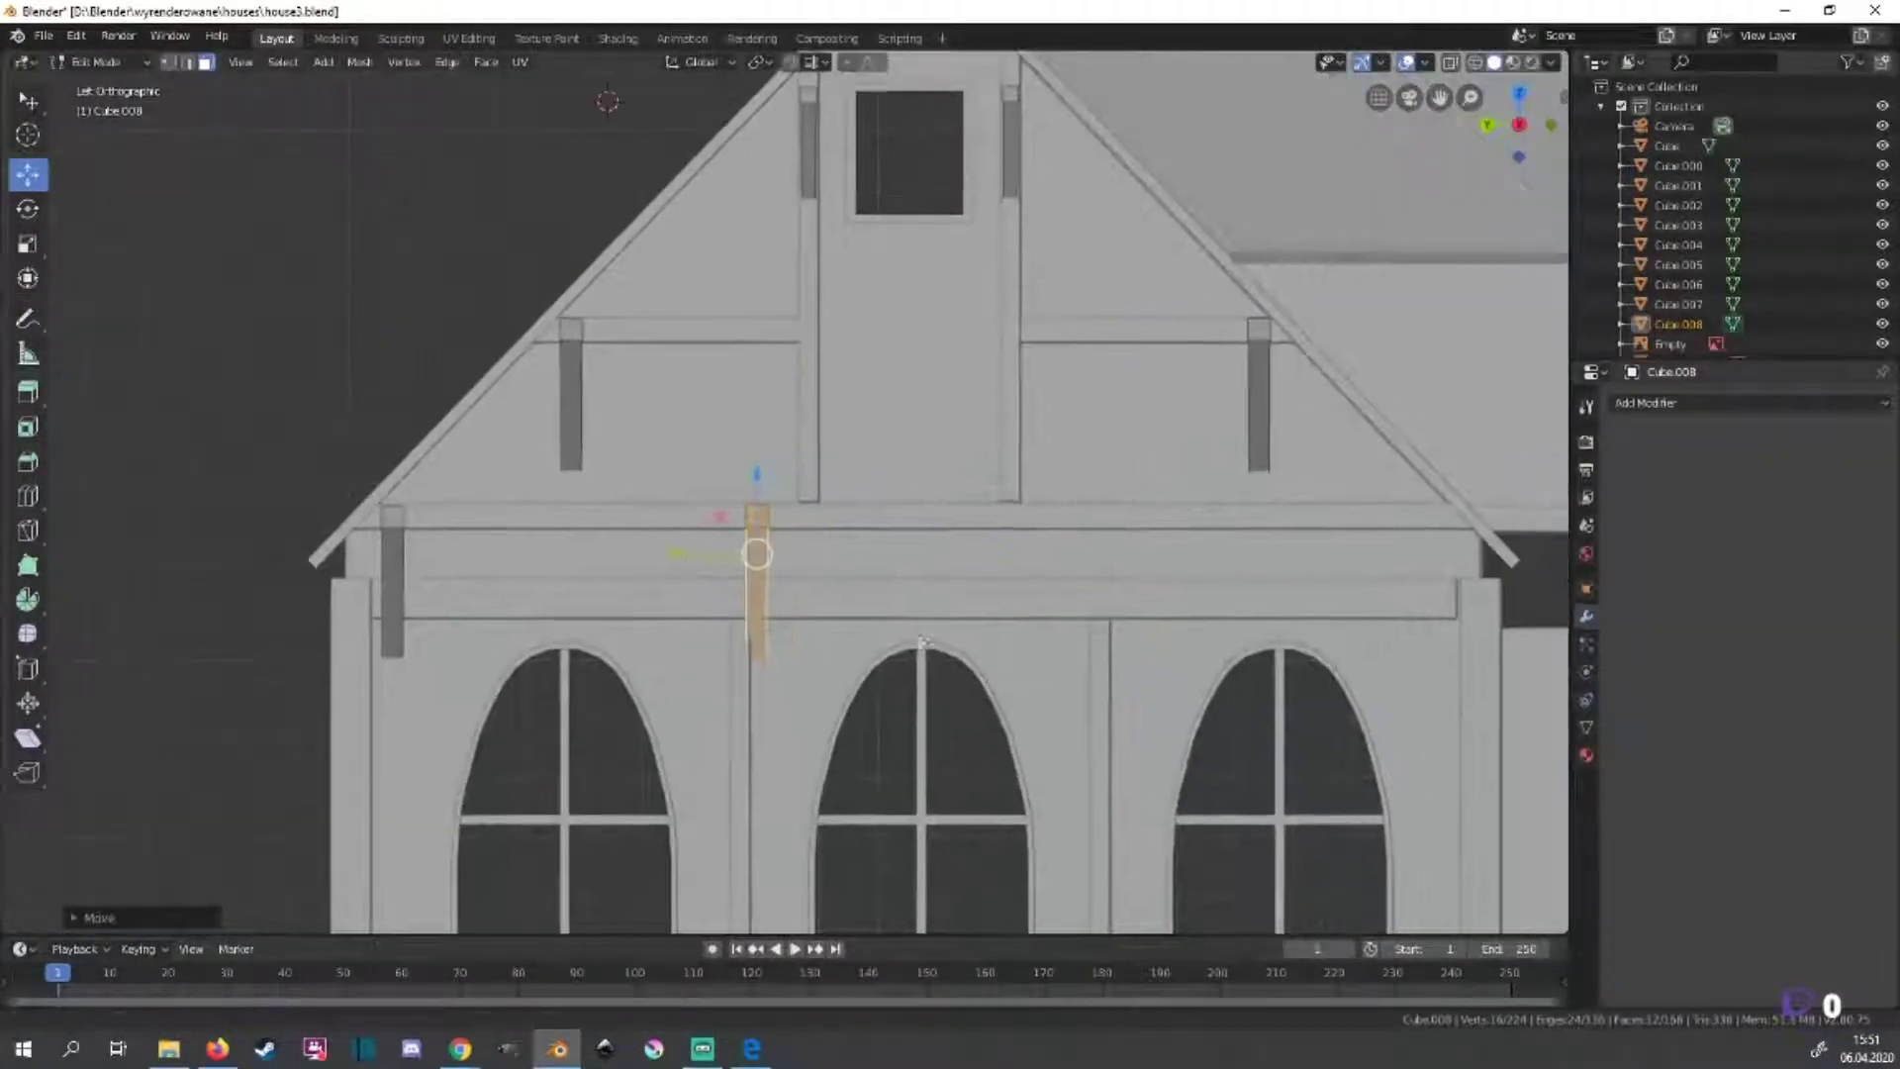
left_click(1358, 646)
key("KP_3")
scroll(932, 169, "down", 1)
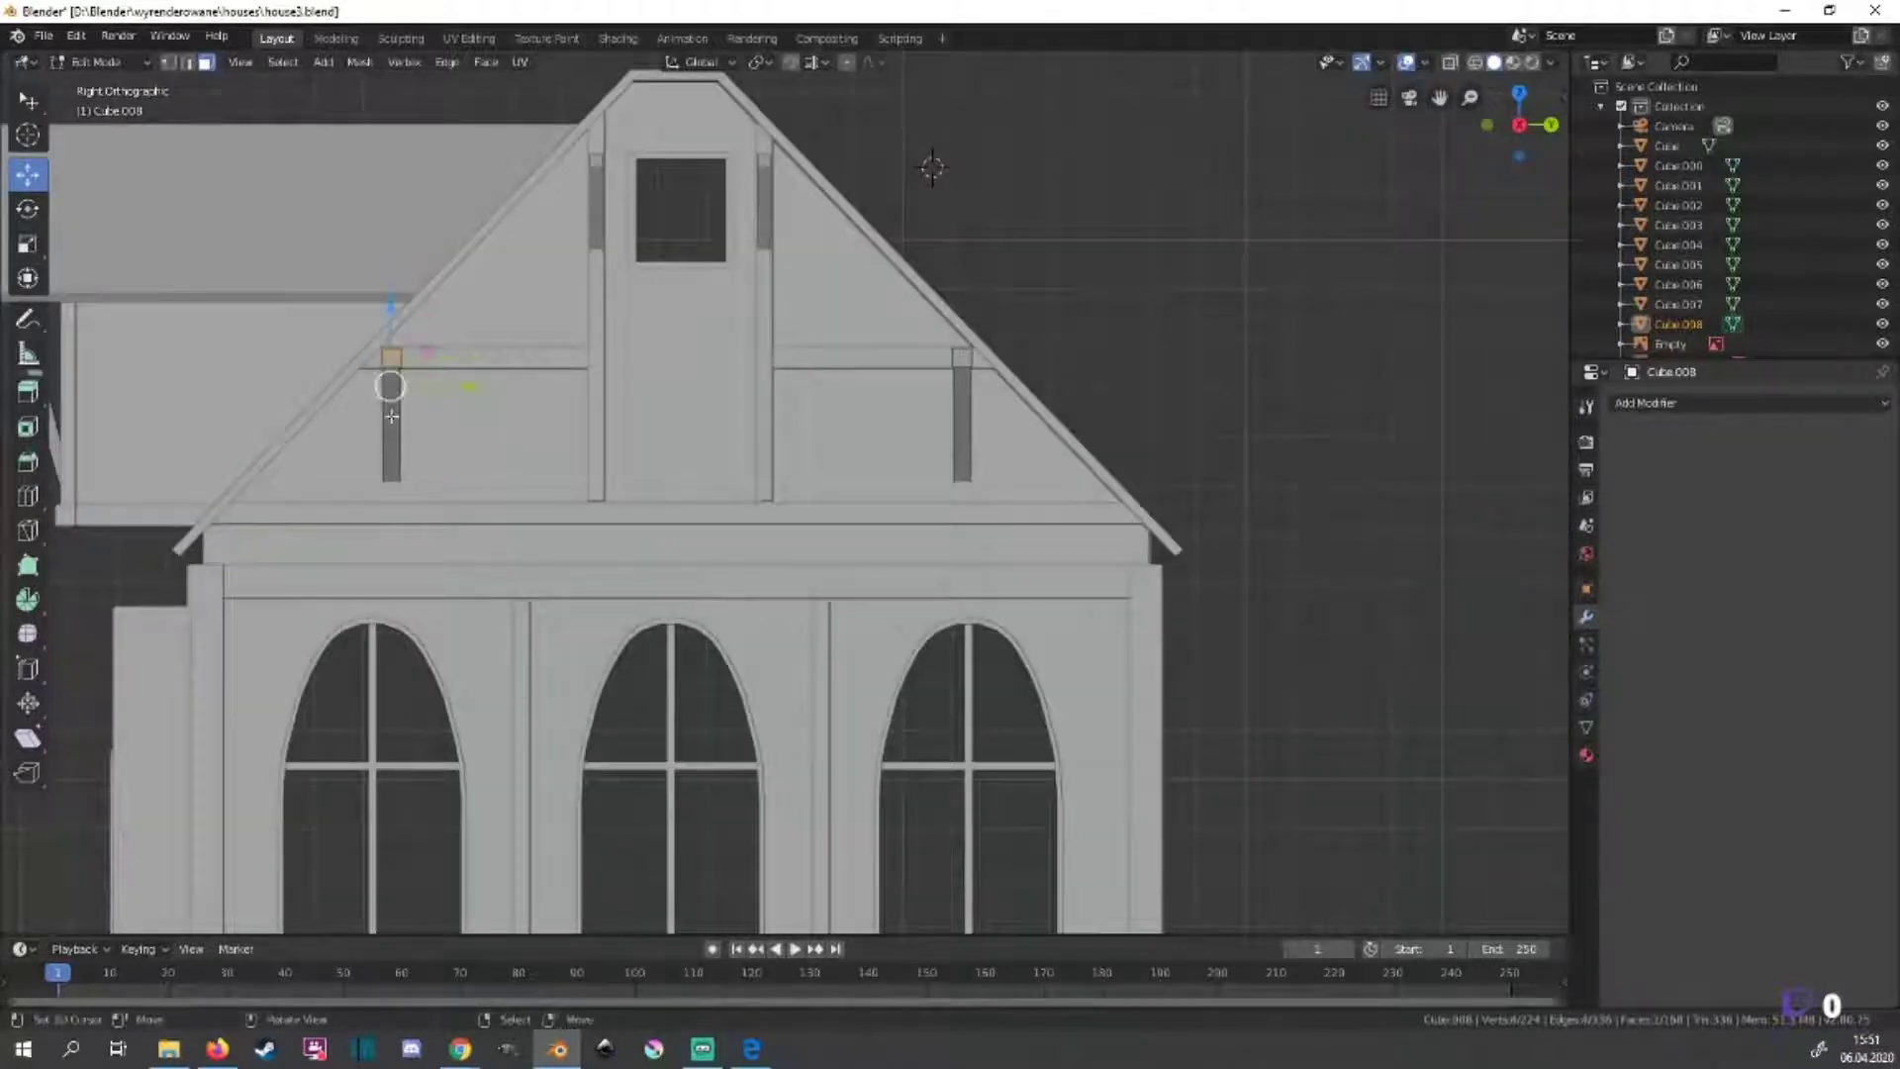
key("g")
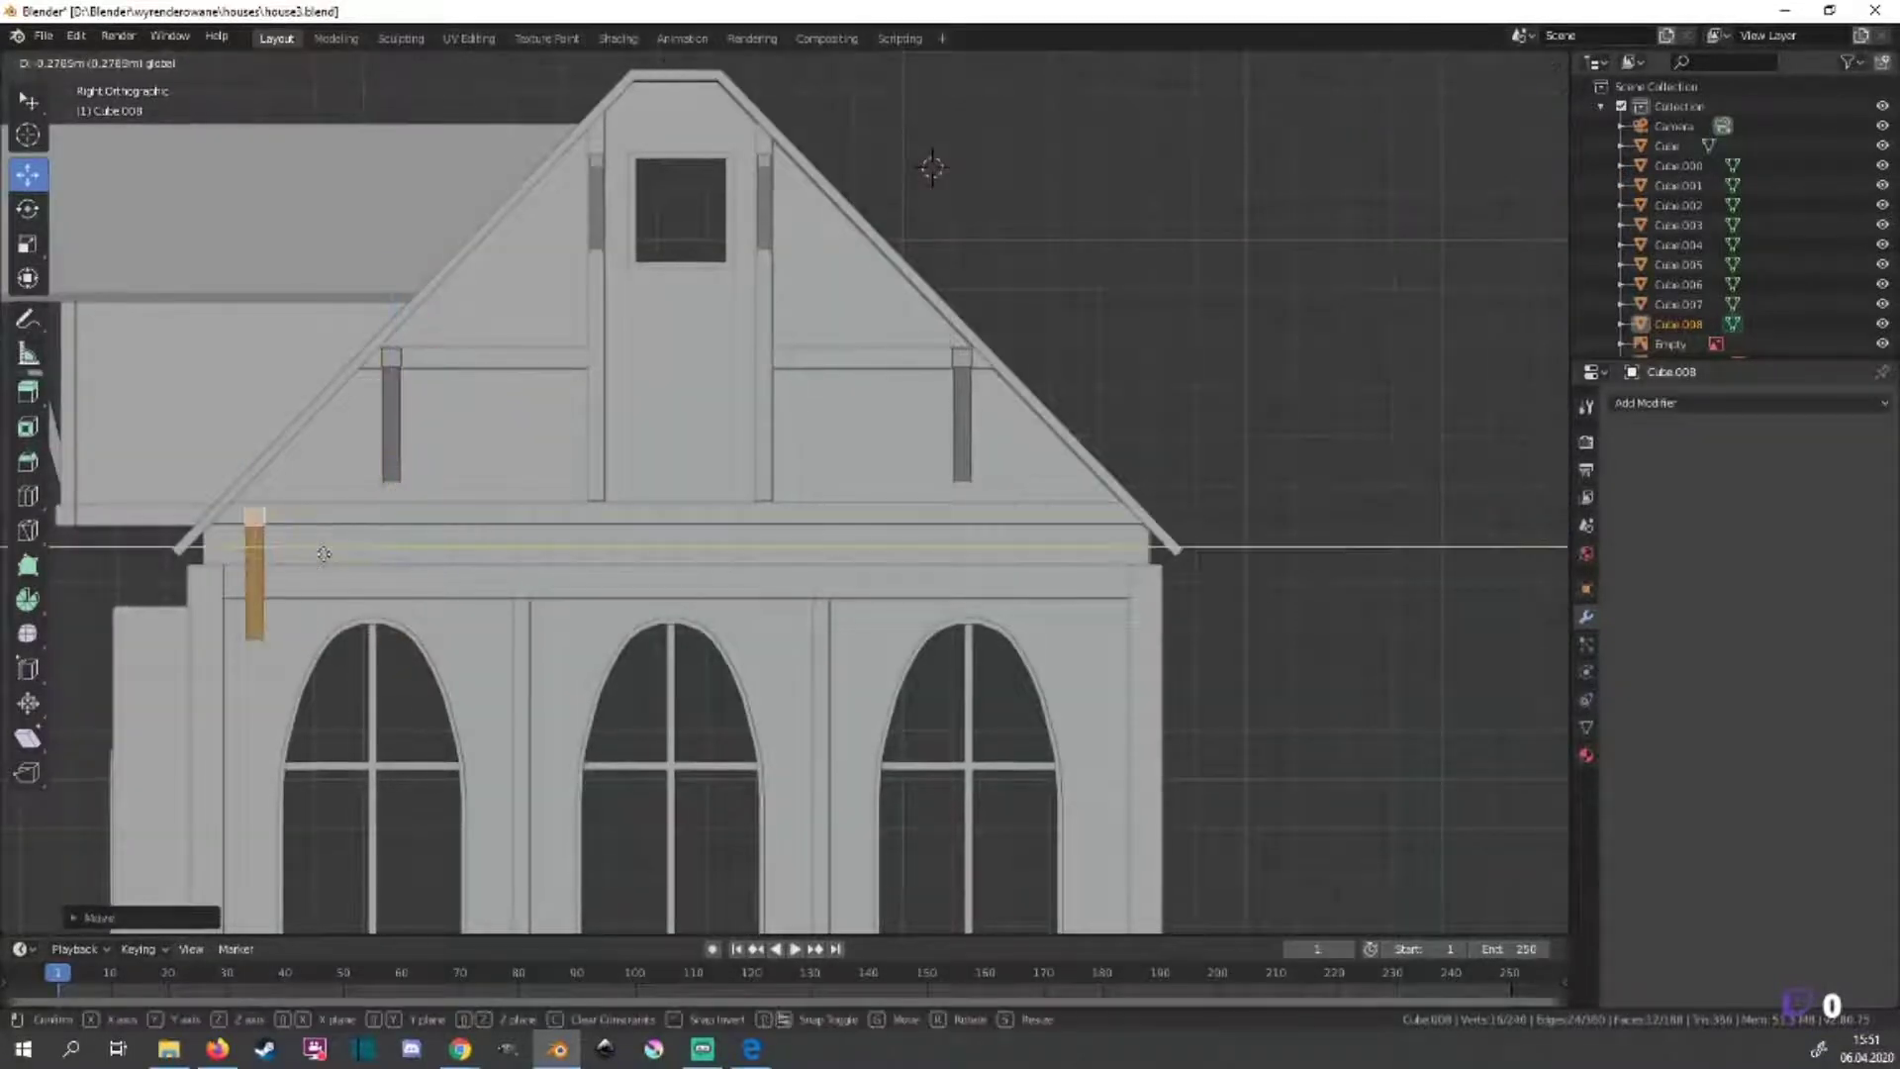
left_click(310, 554)
Duplicate the beam and place the copy at the right eave corner.
key("shift+d")
key("y")
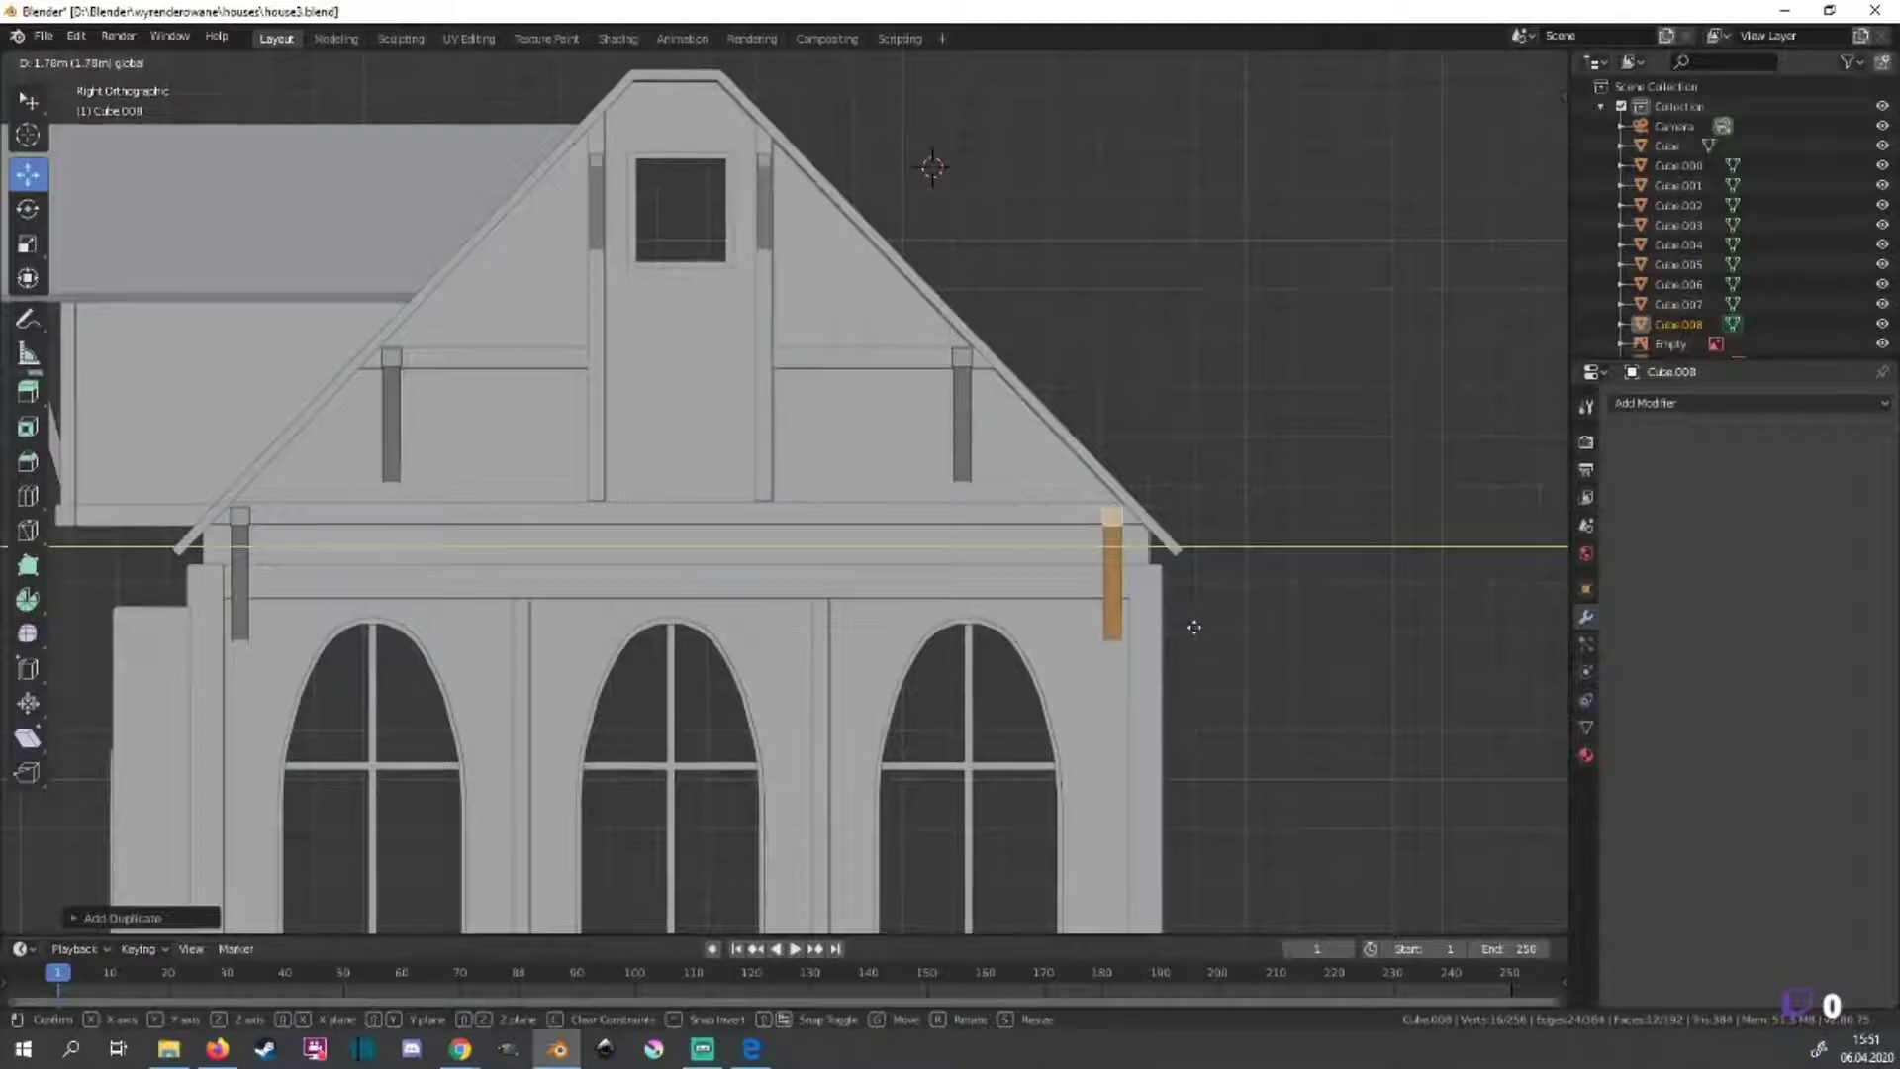
left_click(1194, 627)
middle_click_drag(1194, 627, 1460, 184)
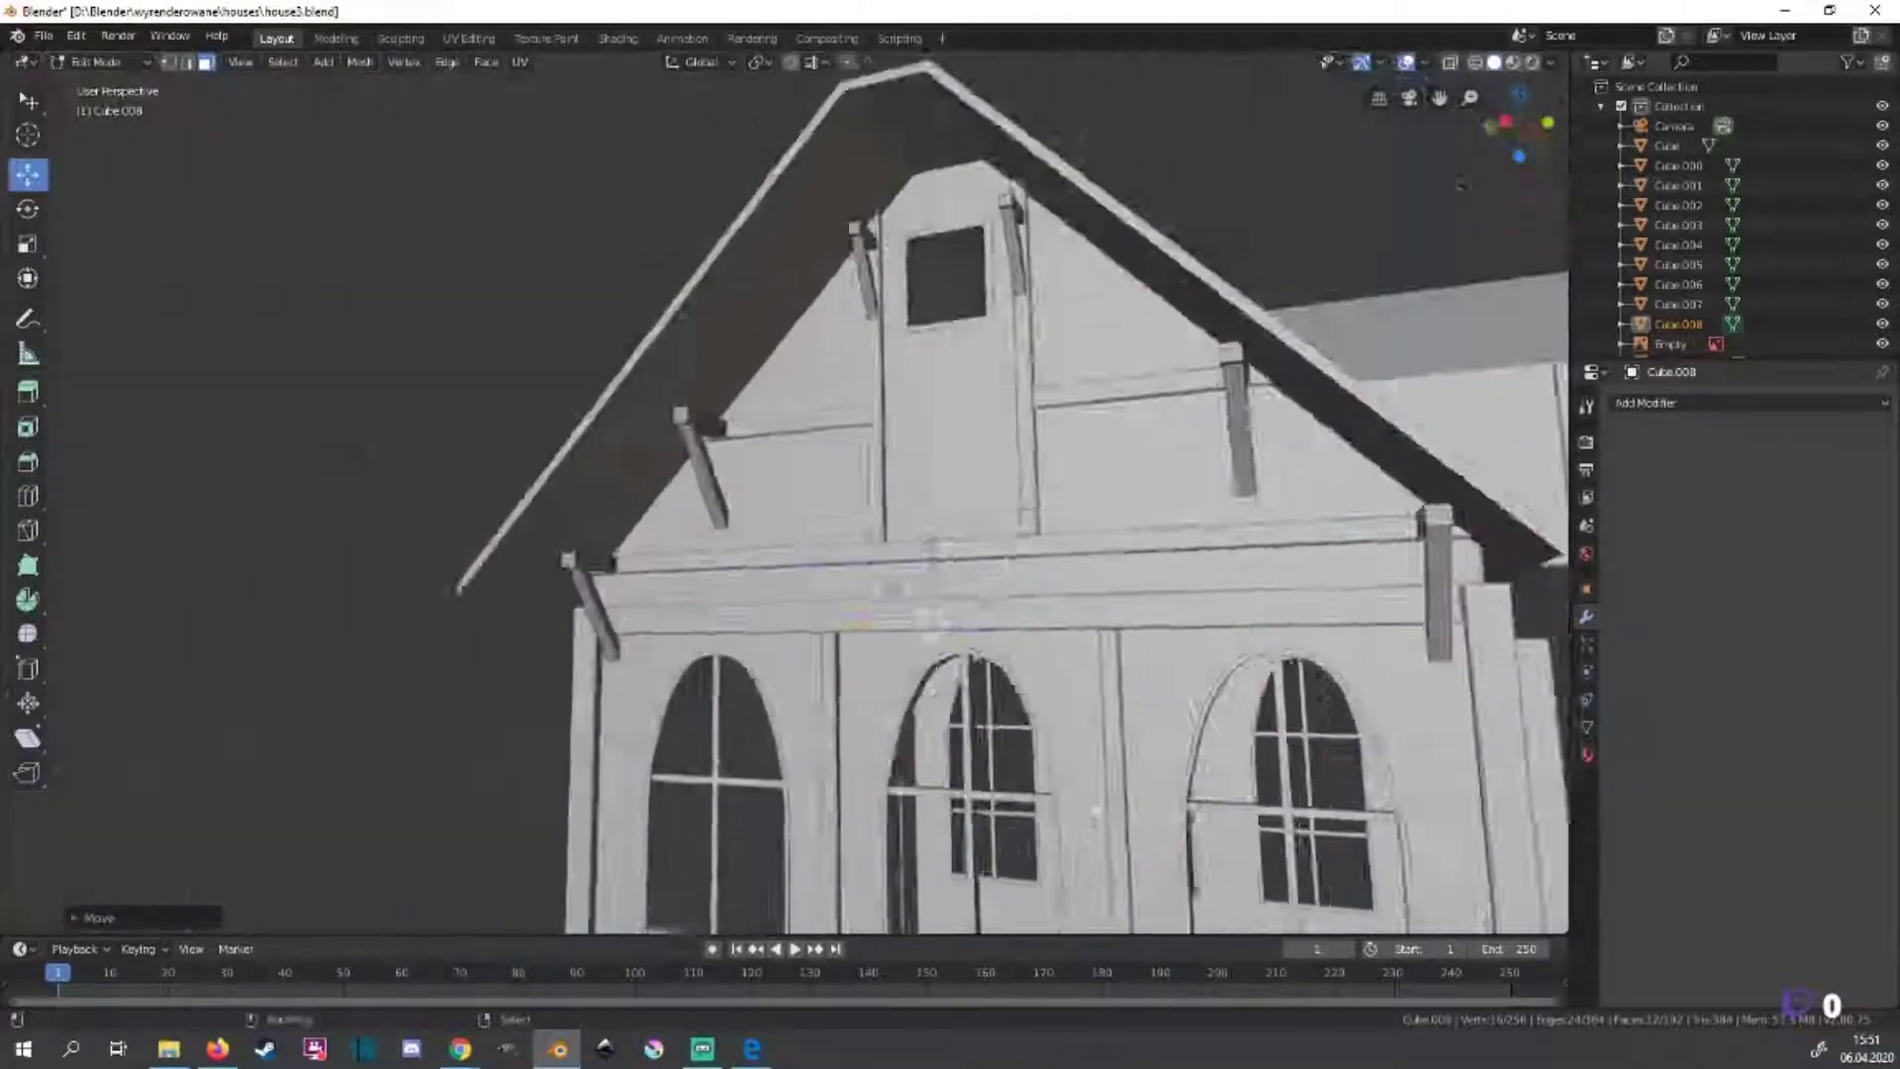
Inspect the upper window from close, front and perspective views.
scroll(1461, 184, "up", 5)
scroll(1039, 793, "down", 3)
mouse_move(1039, 793)
middle_mouse_down()
mouse_move(1173, 565)
mouse_move(681, 384)
middle_mouse_up()
scroll(1173, 565, "down", 5)
scroll(1173, 565, "down", 4)
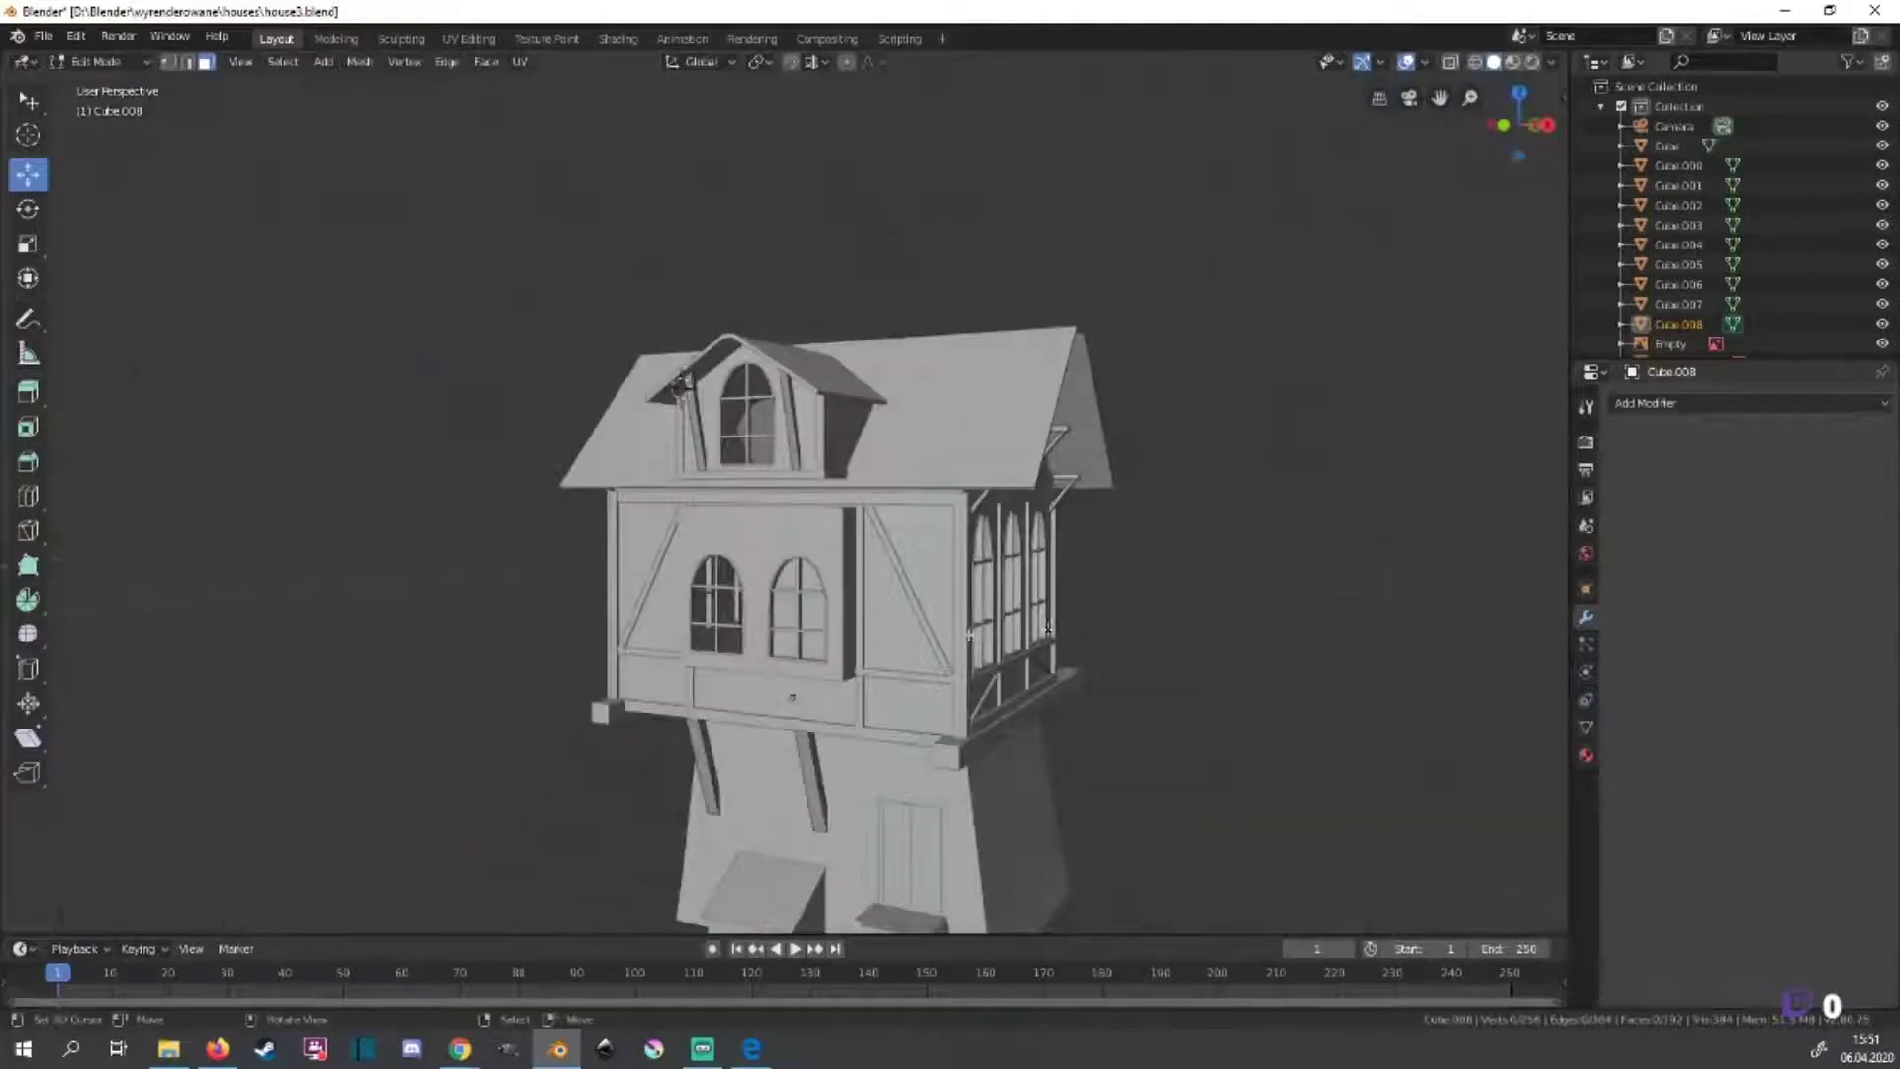
key("KP_1")
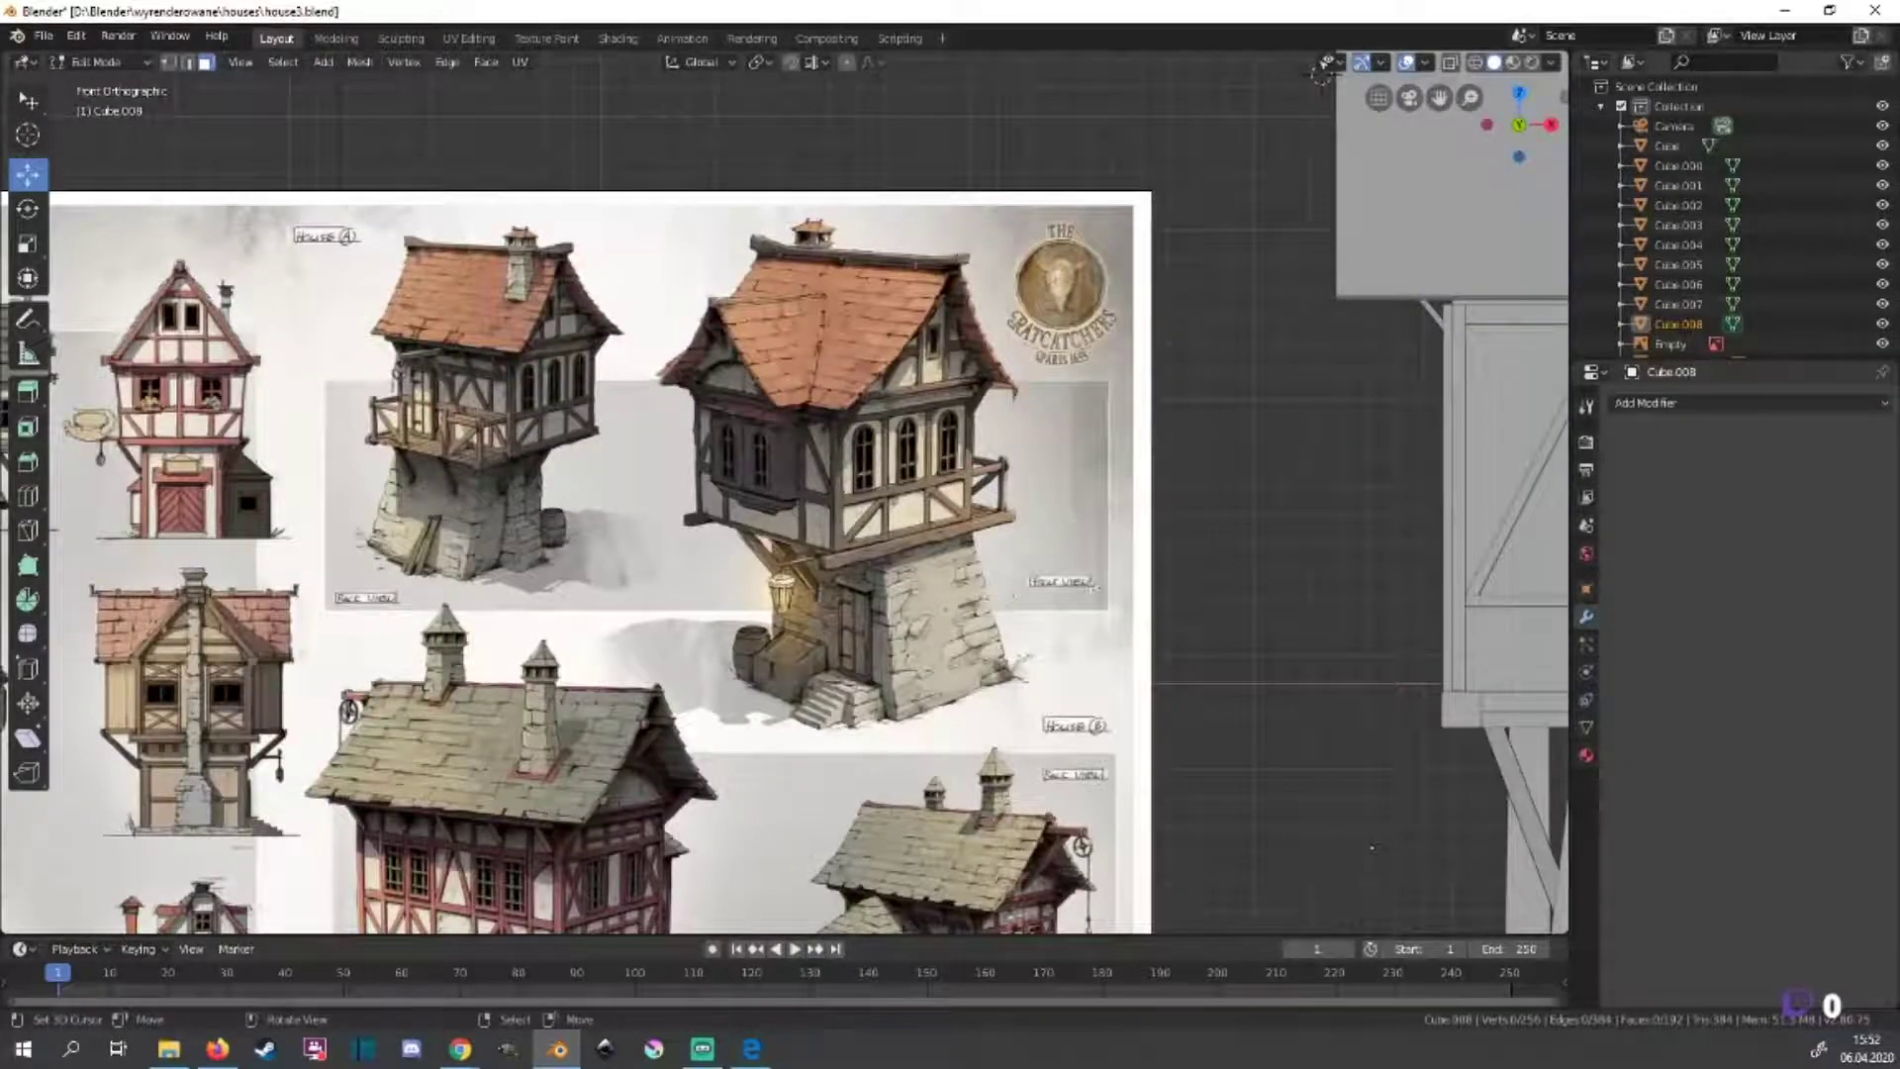
mouse_move(1159, 584)
middle_mouse_down()
mouse_move(737, 433)
mouse_move(830, 501)
middle_mouse_up()
scroll(736, 434, "up", 4)
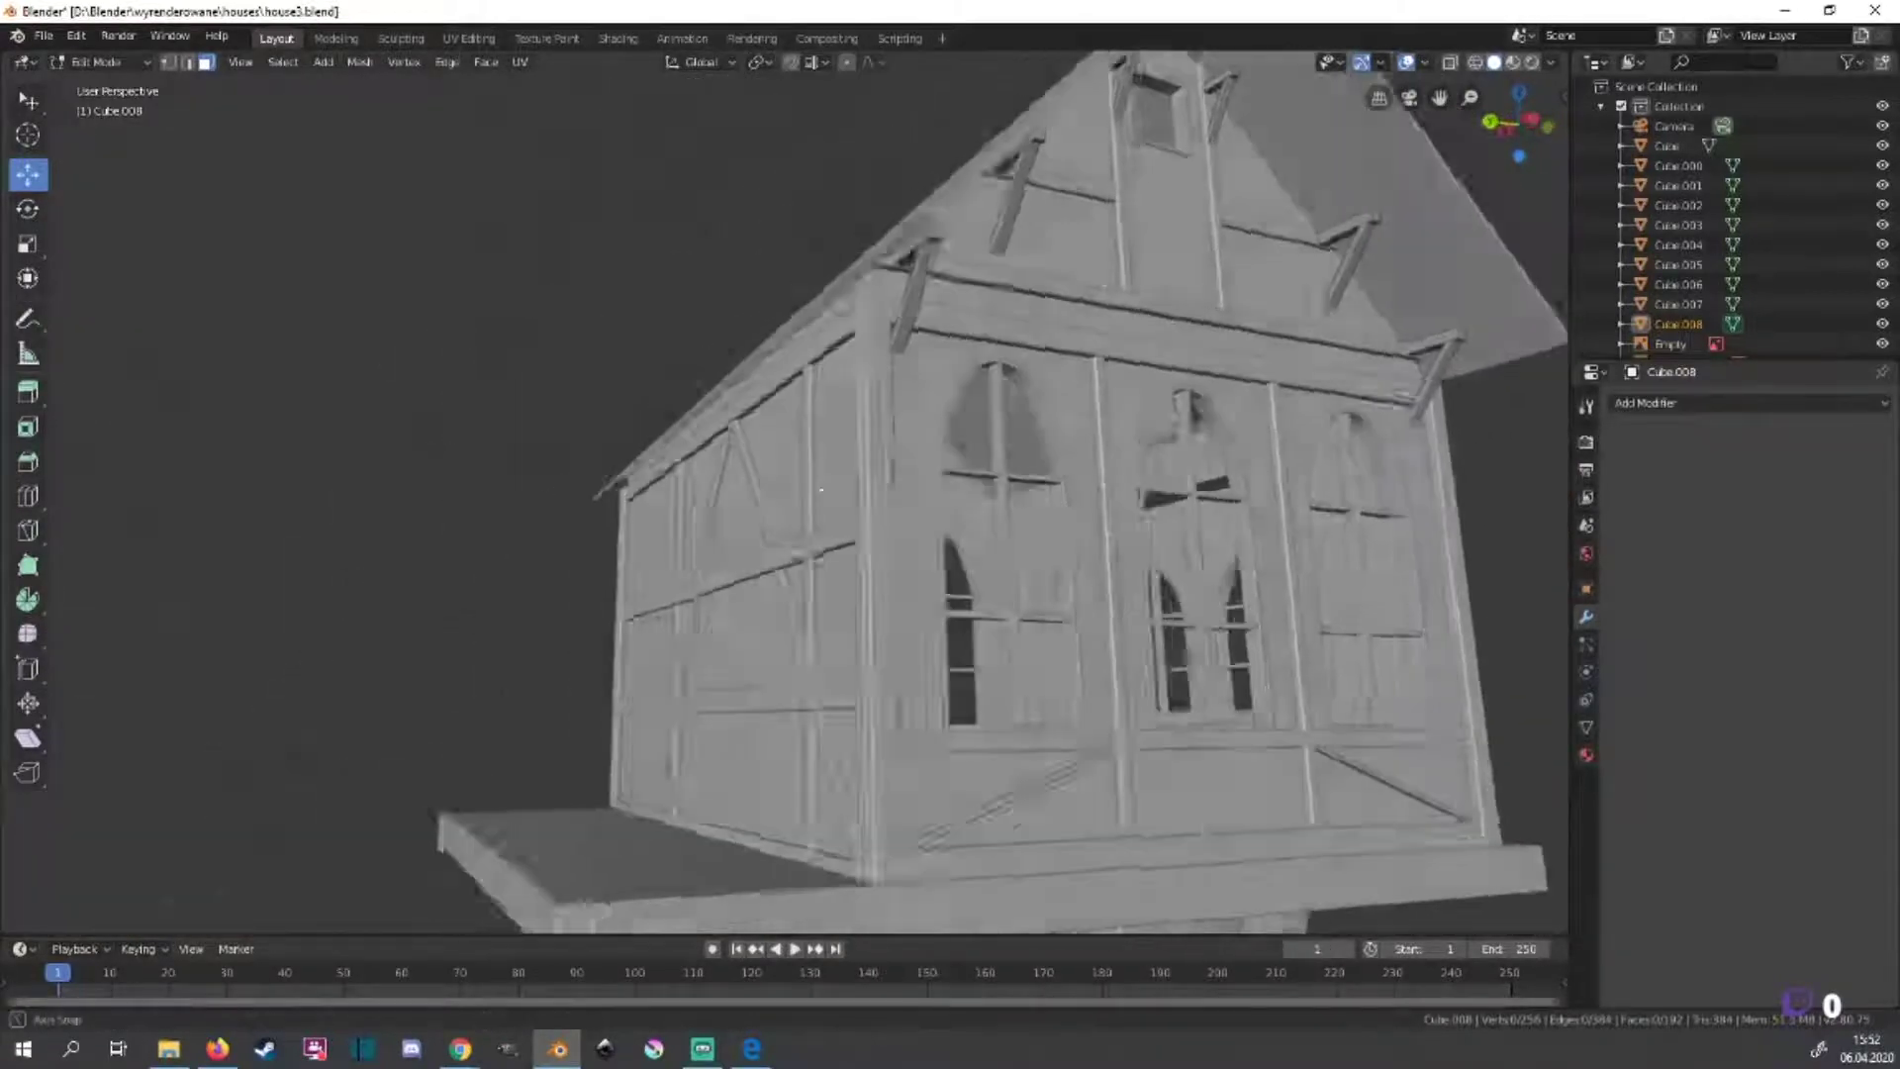
scroll(831, 501, "up", 2)
Frame the back view of the house so the reference sheet fills the viewport.
key("ctrl+KP_1")
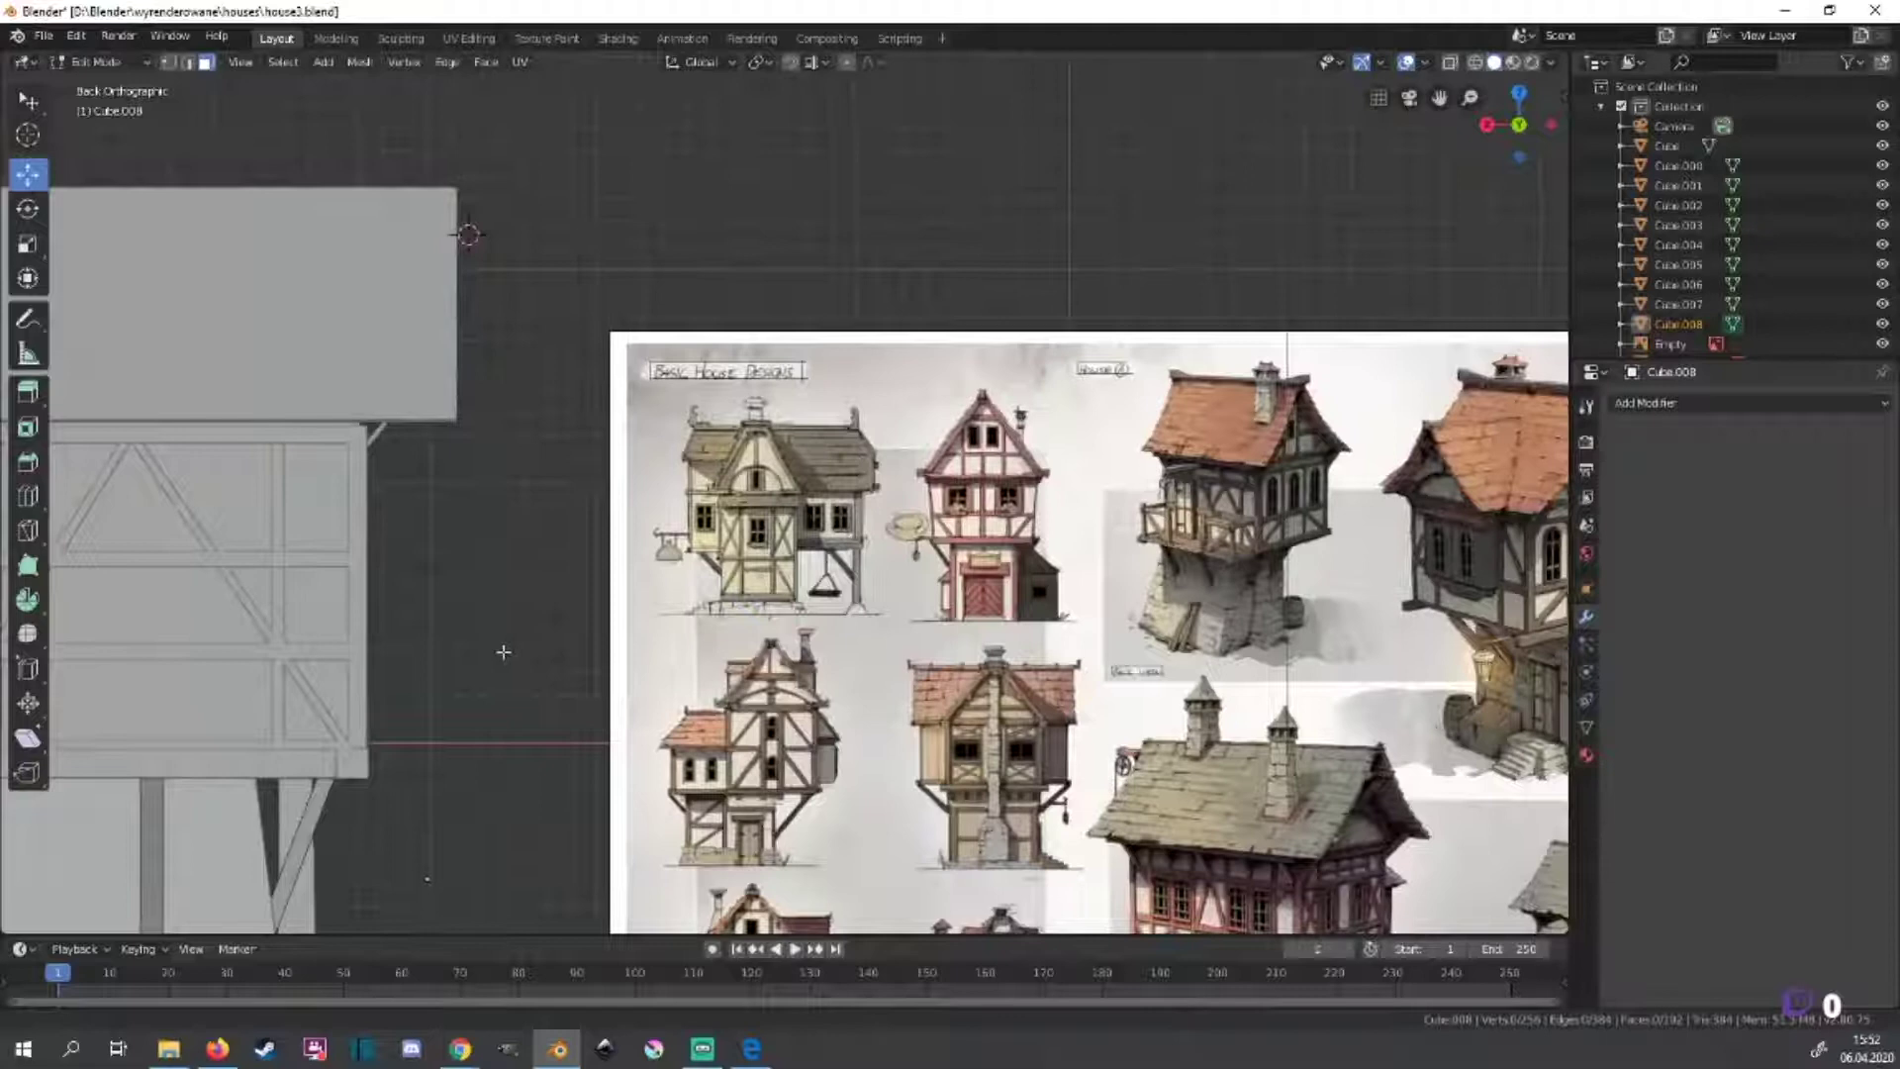
middle_click_drag(500, 651, 735, 671, "shift")
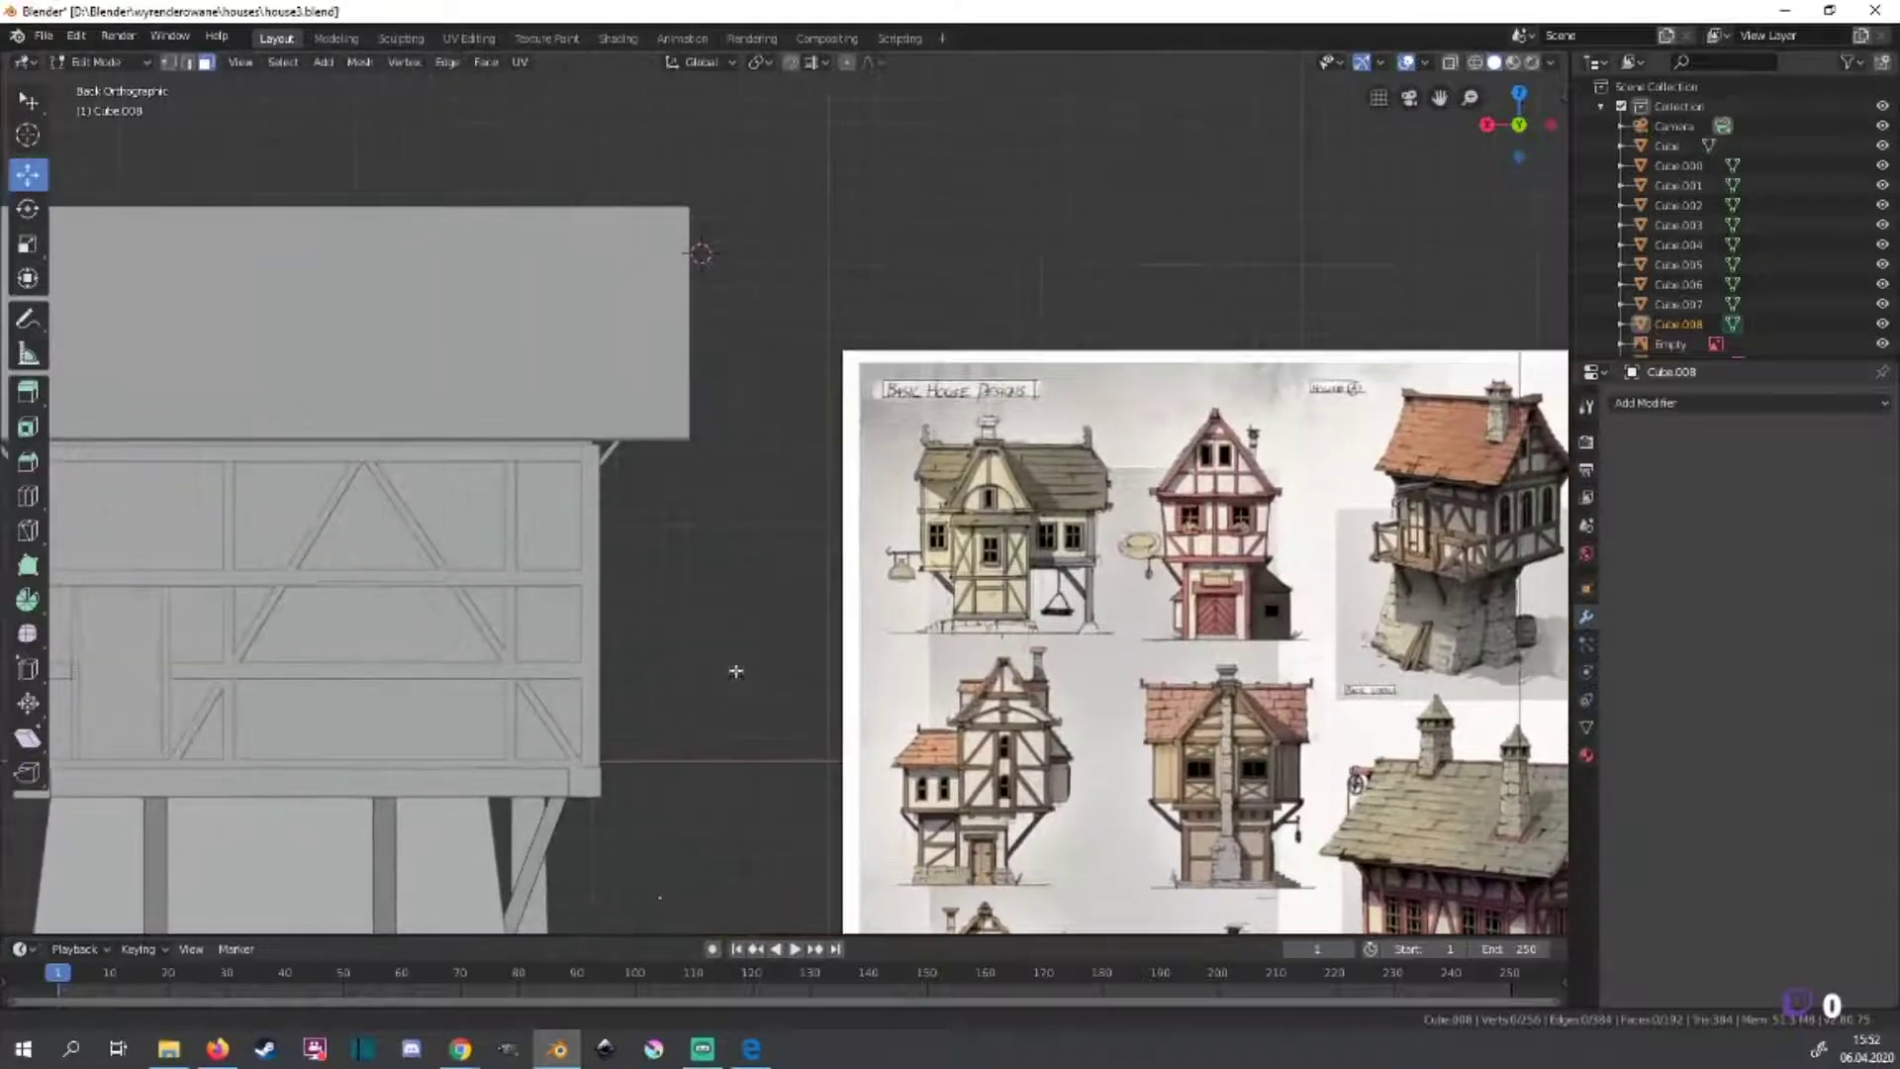
scroll(590, 618, "down", 4)
scroll(508, 551, "up", 3)
middle_click_drag(360, 606, 945, 445)
scroll(945, 446, "up", 2)
scroll(945, 446, "down", 3)
key("ctrl+KP_1")
scroll(925, 530, "up", 4)
middle_click_drag(924, 530, 466, 572, "shift")
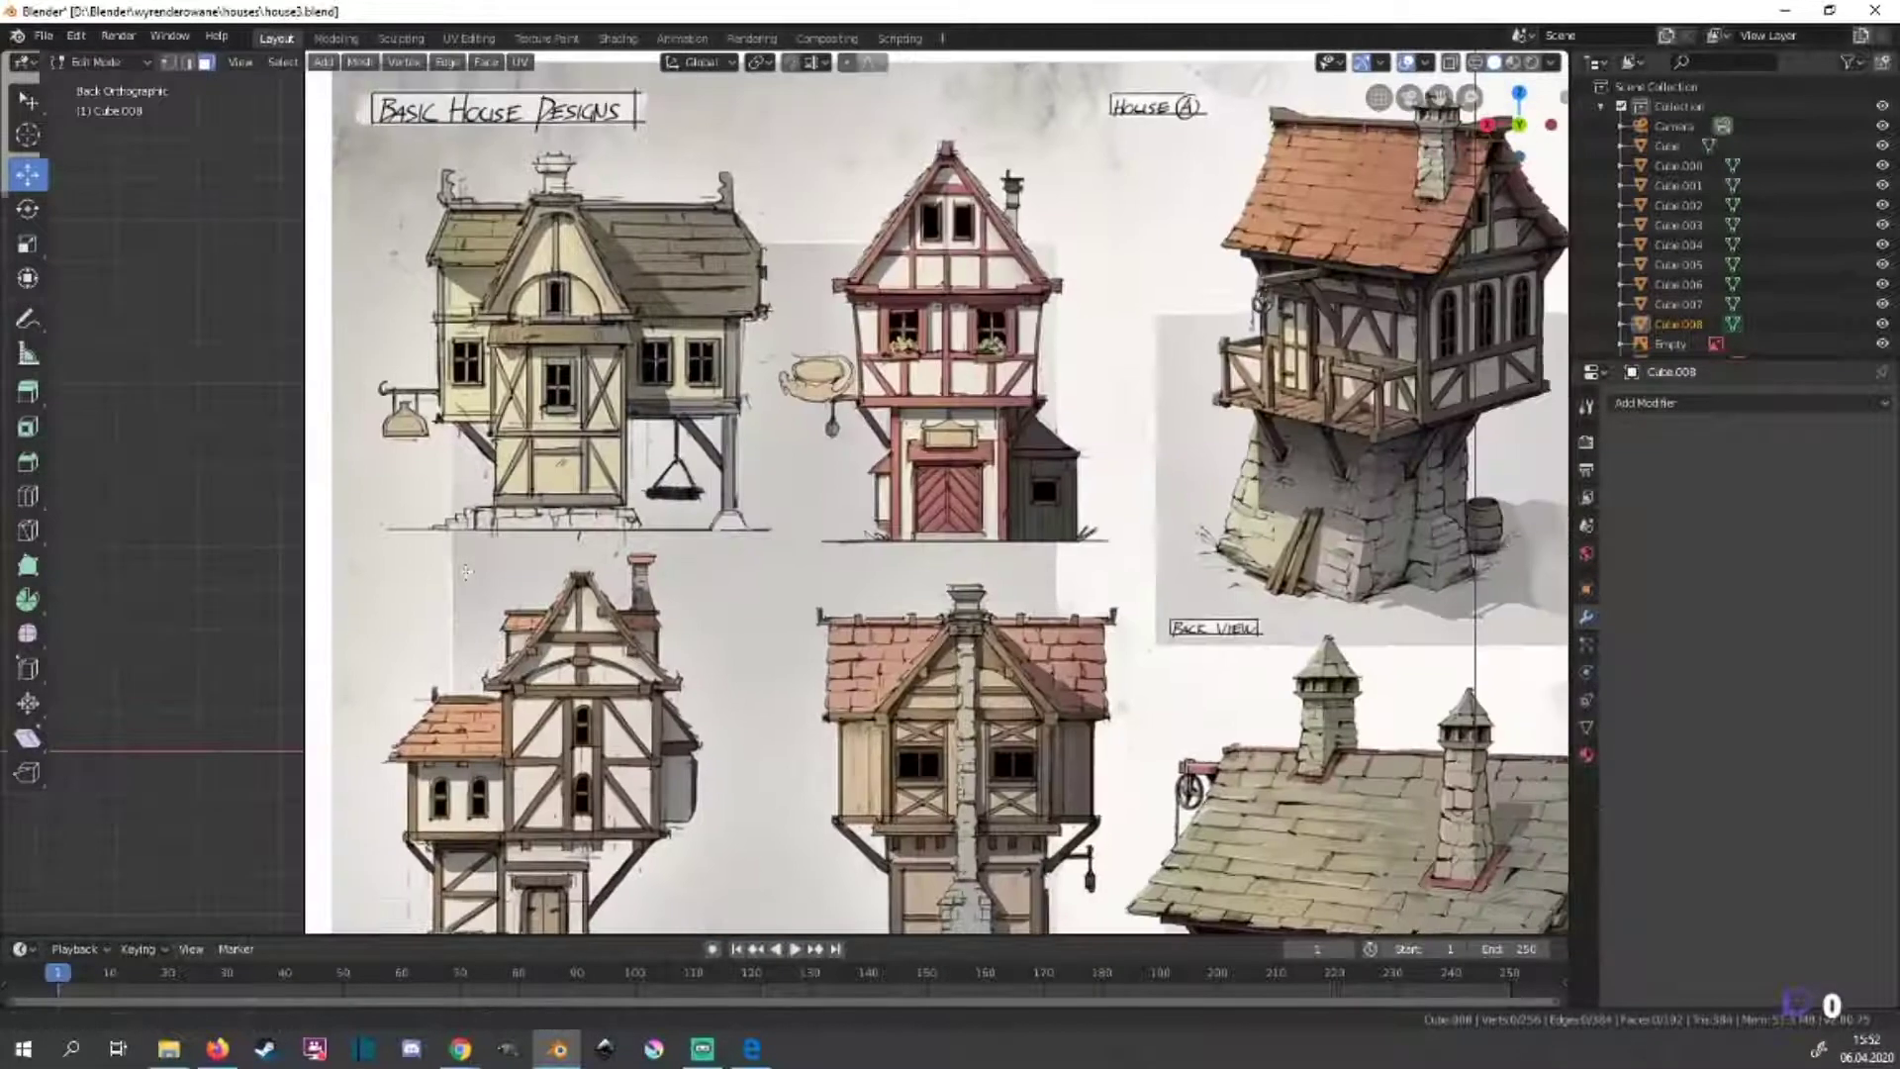
scroll(435, 193, "down", 4)
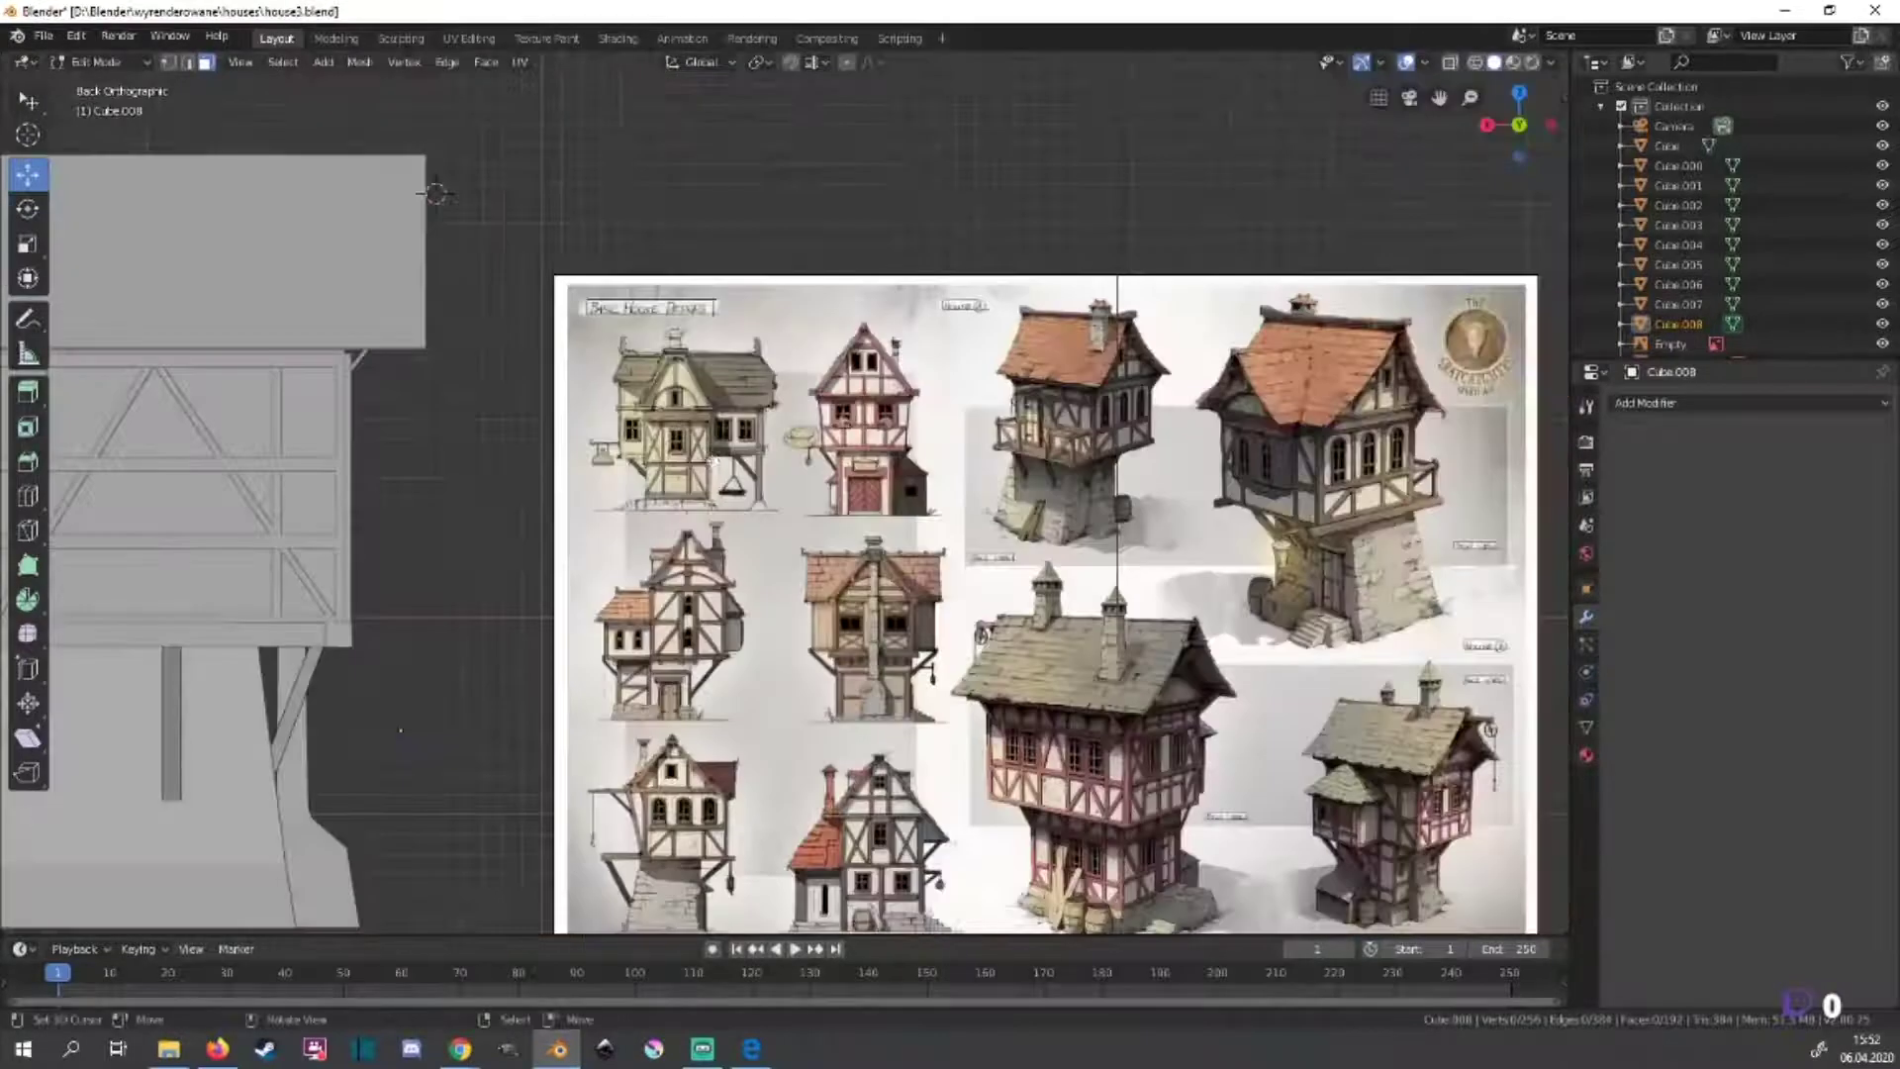
Bevel the edges of the timber beam mesh and inspect the result.
key("ctrl+b")
left_click(503, 580)
scroll(502, 581, "up", 4)
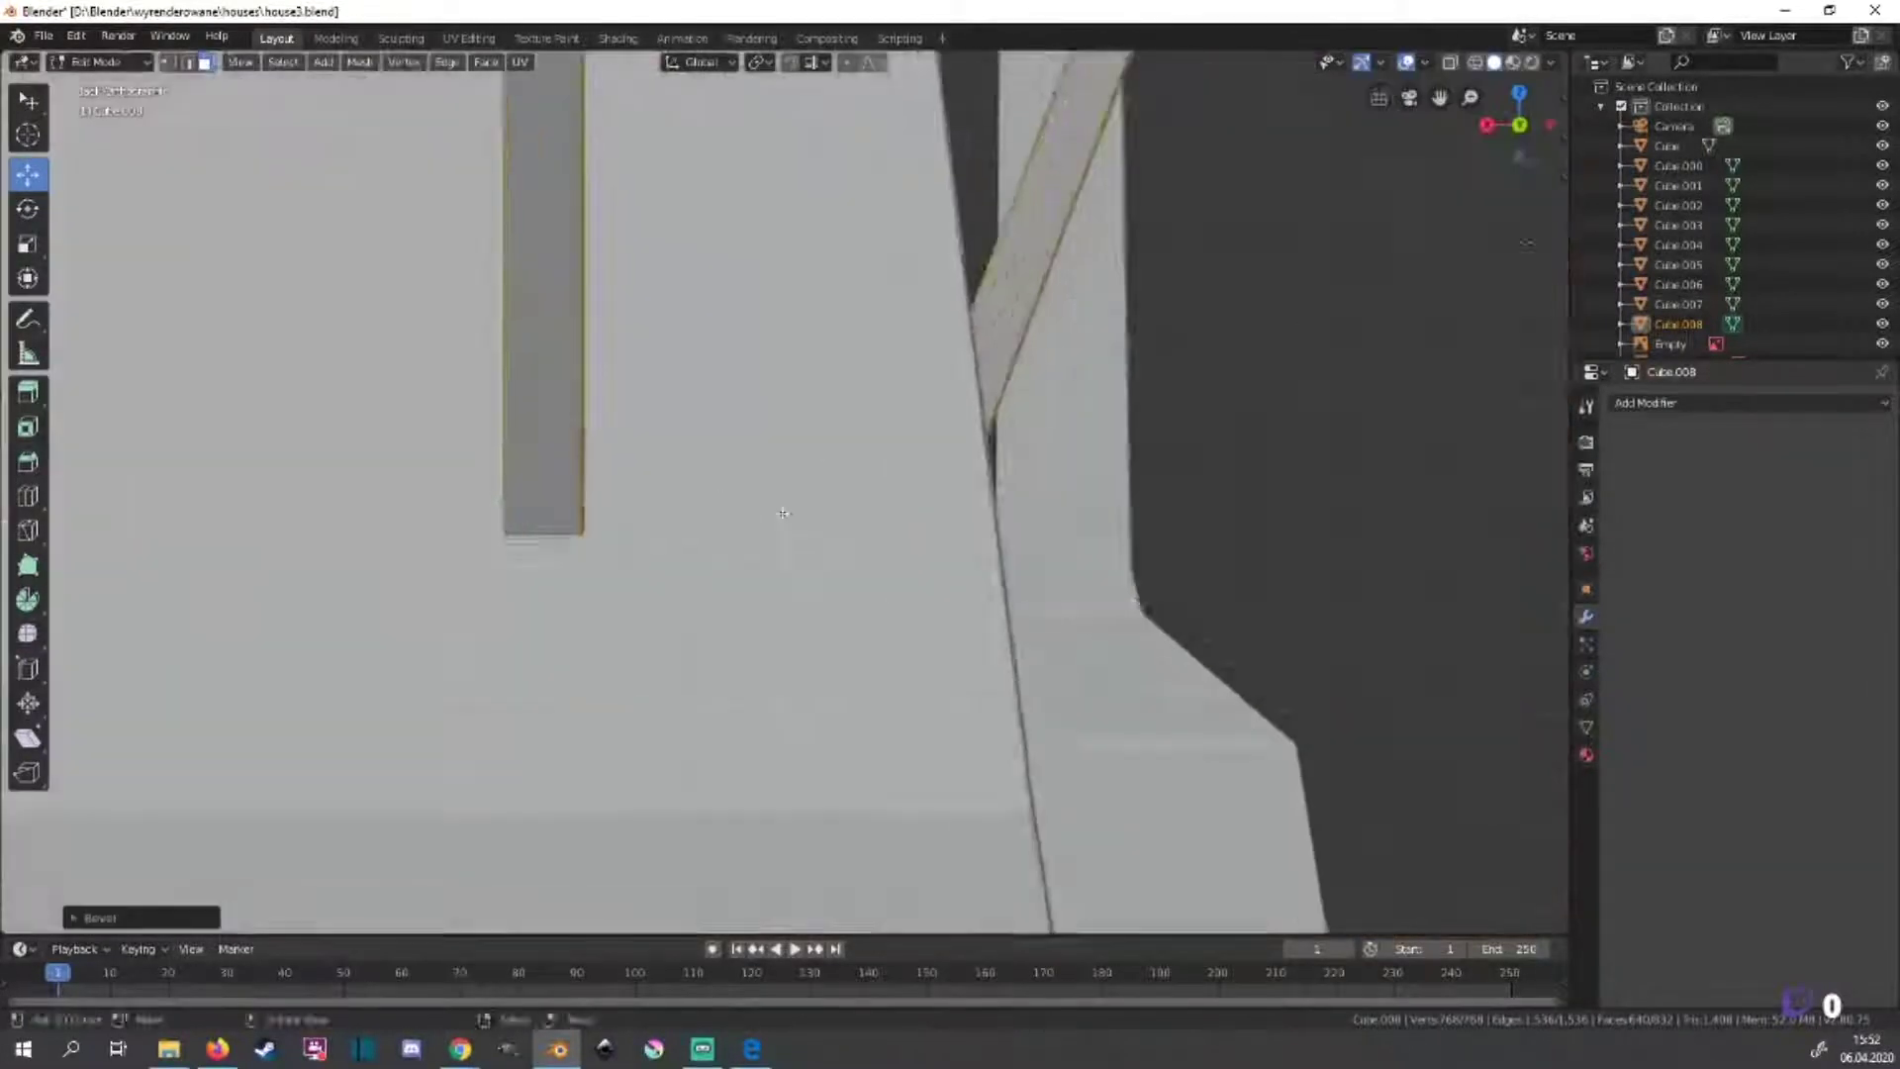
middle_click_drag(503, 581, 901, 485)
scroll(1006, 624, "down", 5)
Return to Object Mode and orbit around the whole house.
key("Tab")
middle_click_drag(1017, 626, 805, 636)
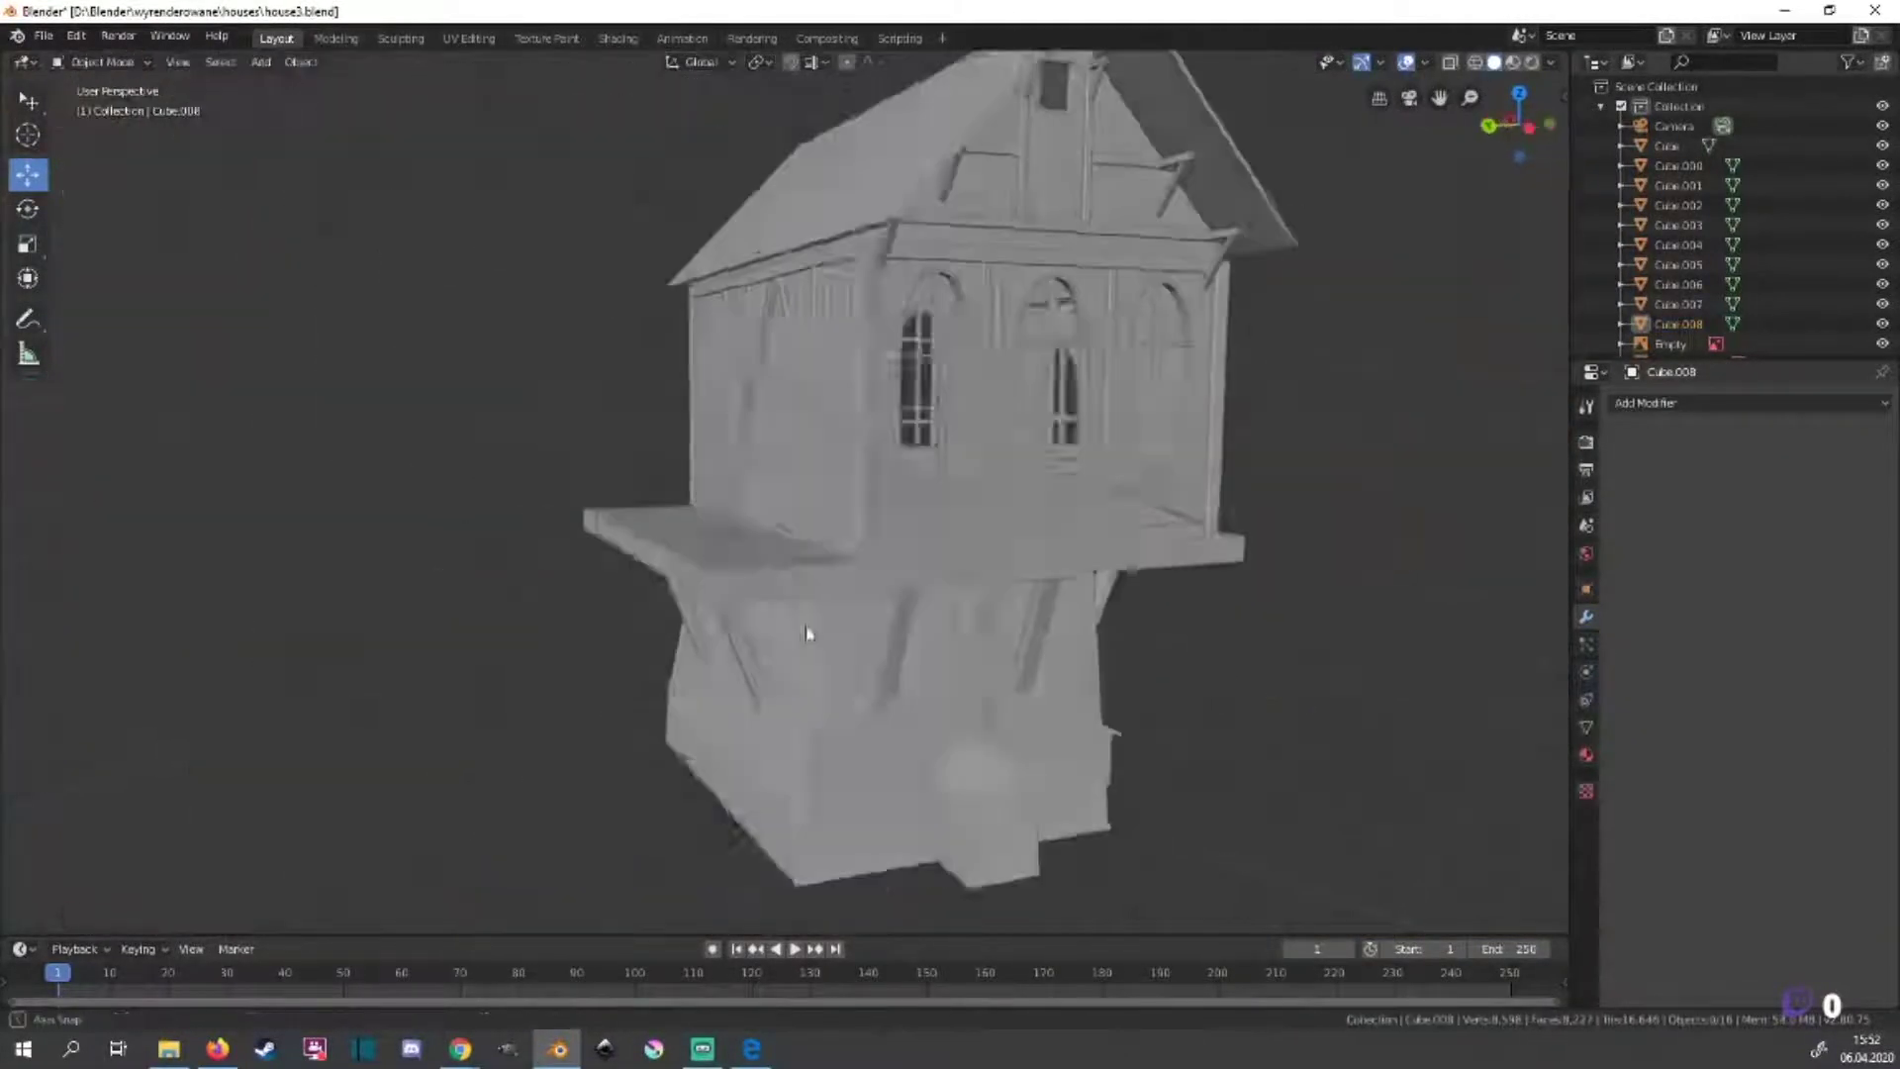
scroll(591, 647, "up", 4)
middle_click_drag(591, 647, 774, 441)
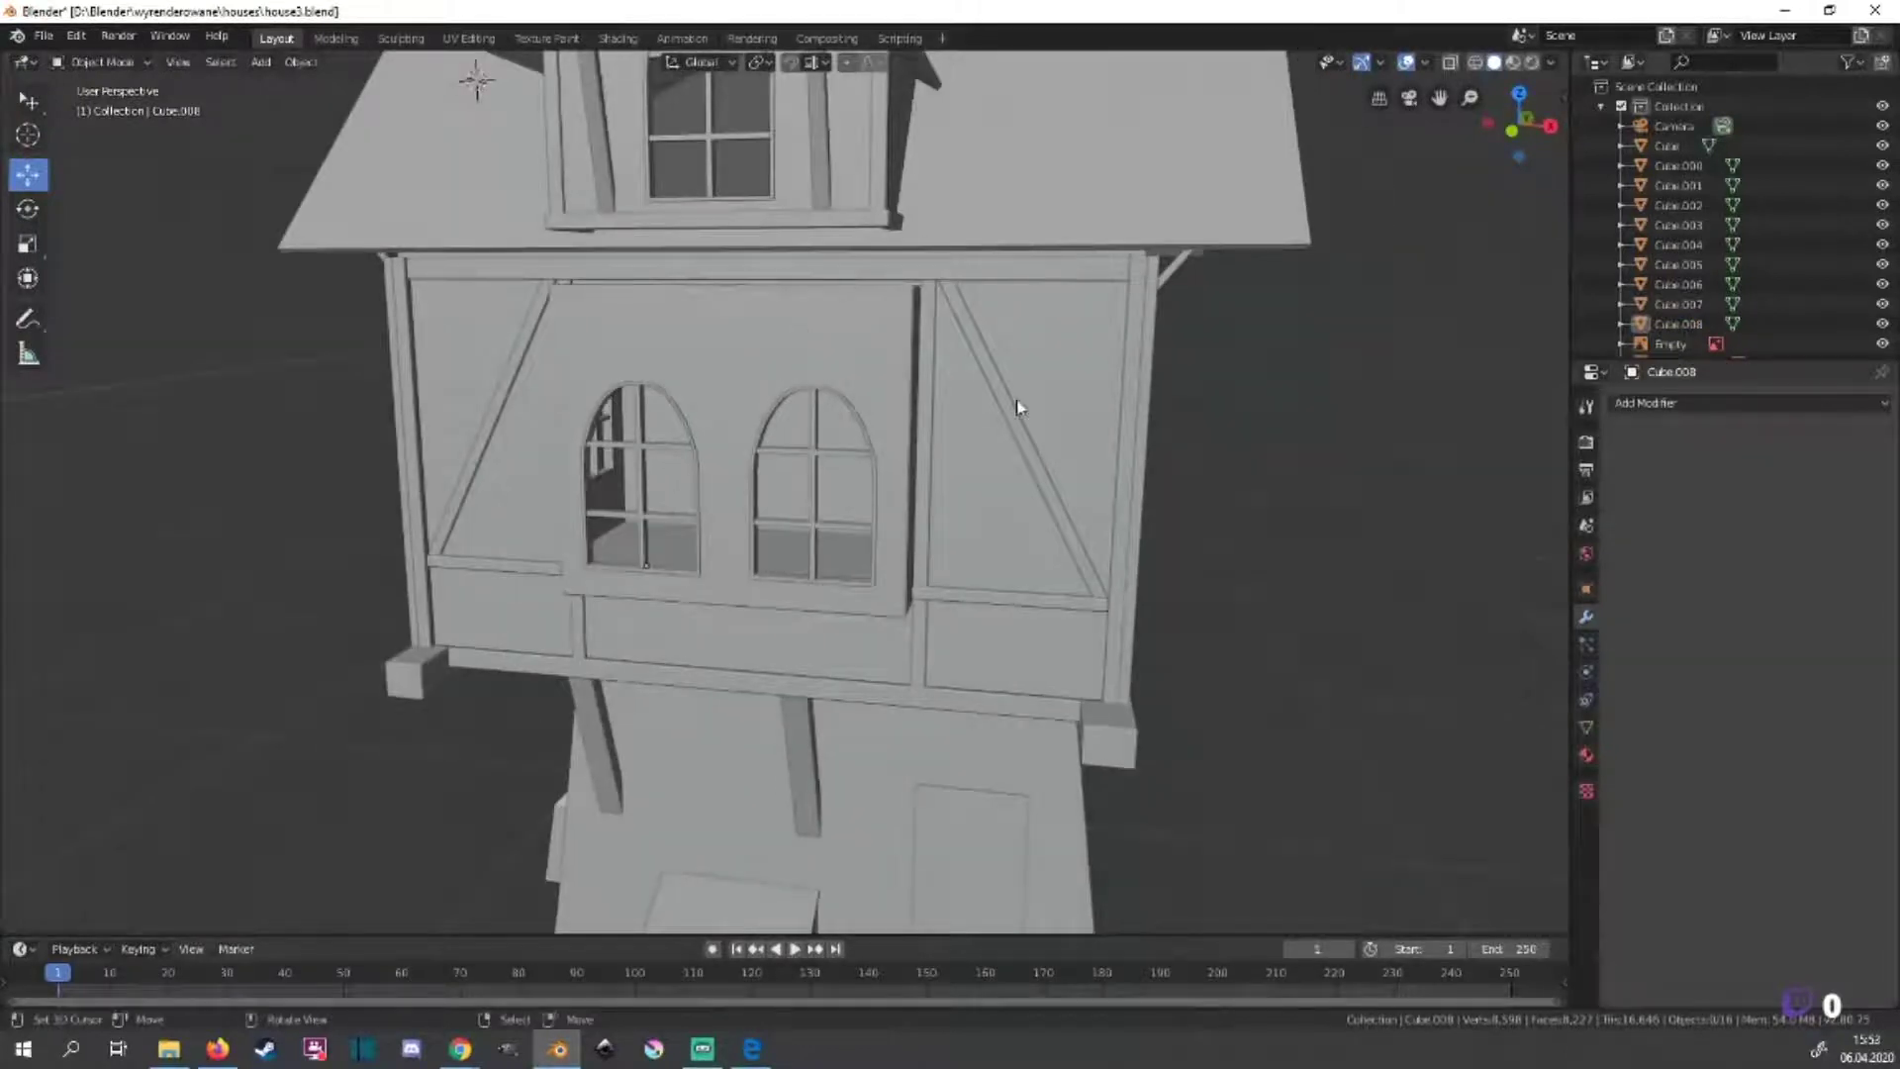
middle_click_drag(1019, 406, 1148, 529)
scroll(1089, 465, "up", 2)
Add a plane, shrink it to about a quarter size, and place it at the balcony's right corner.
key("shift+a")
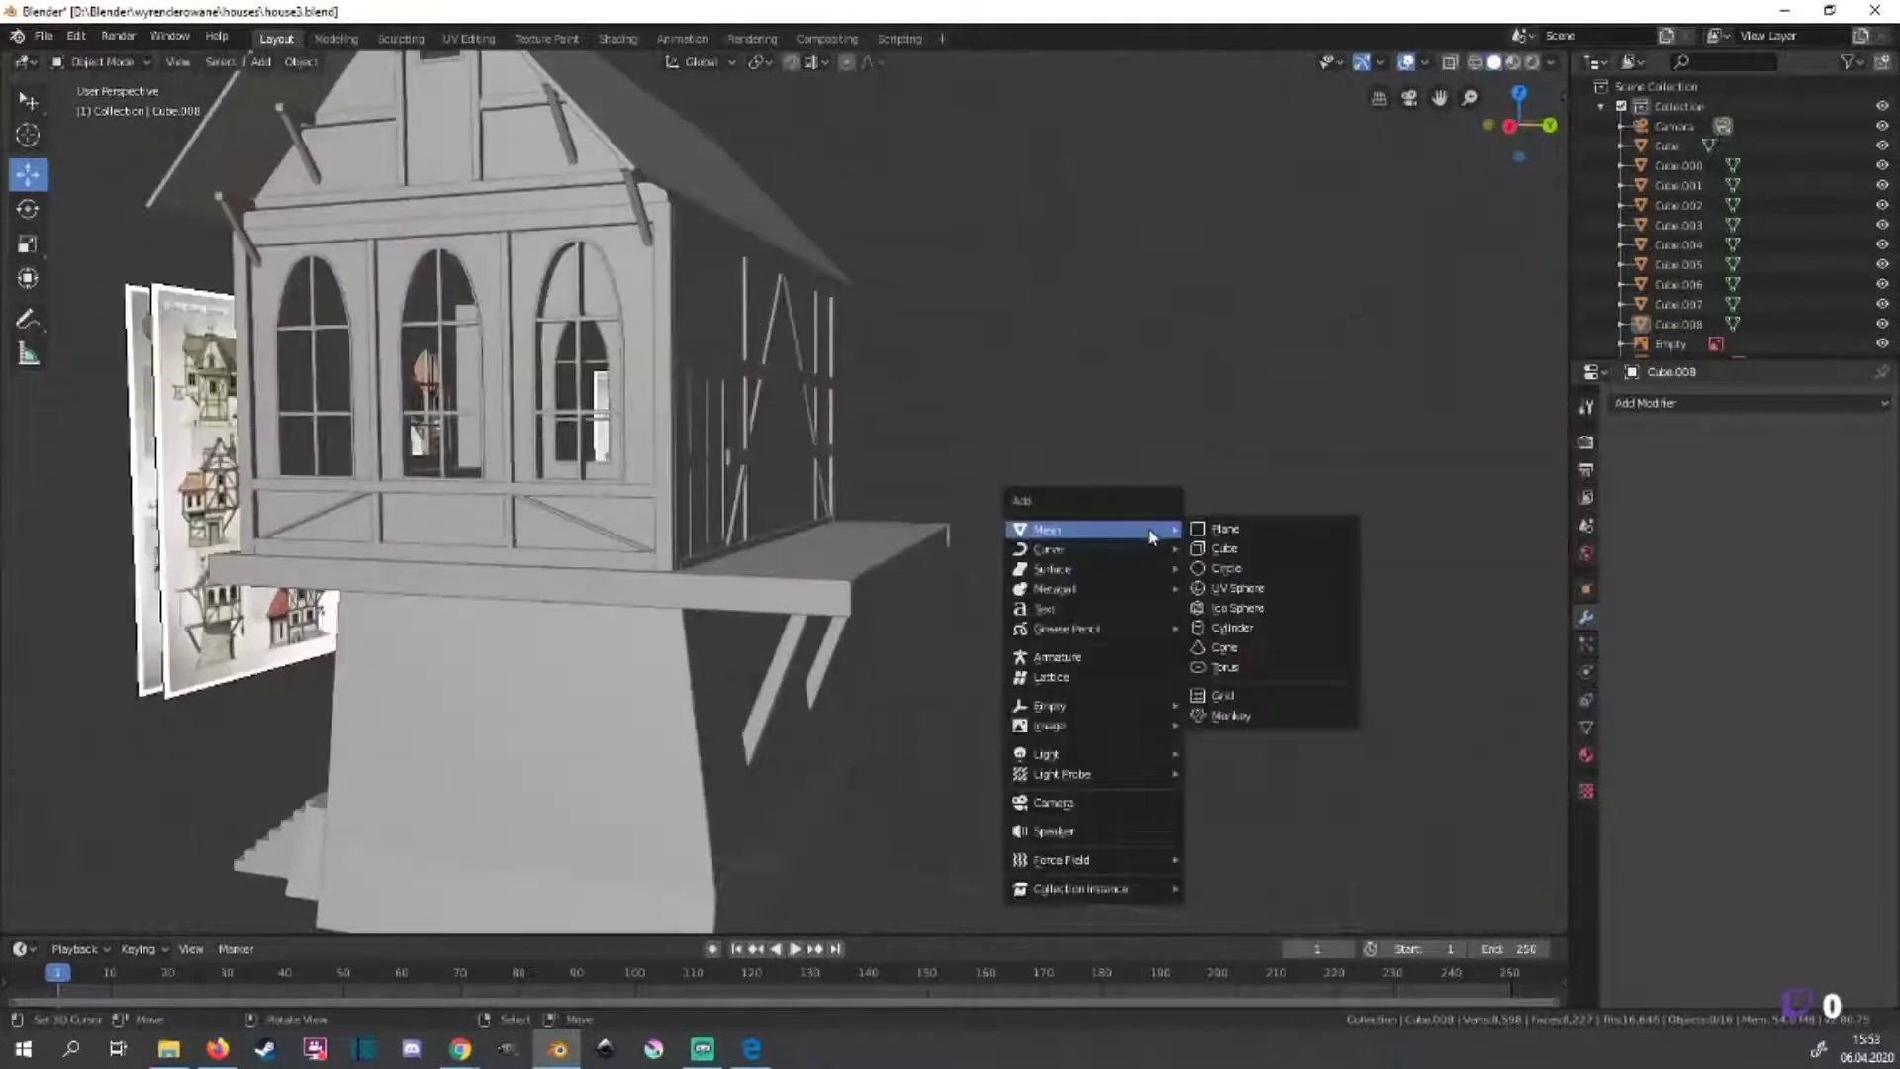
left_click(1225, 529)
key("Tab")
key("ctrl+KP_1")
key("s")
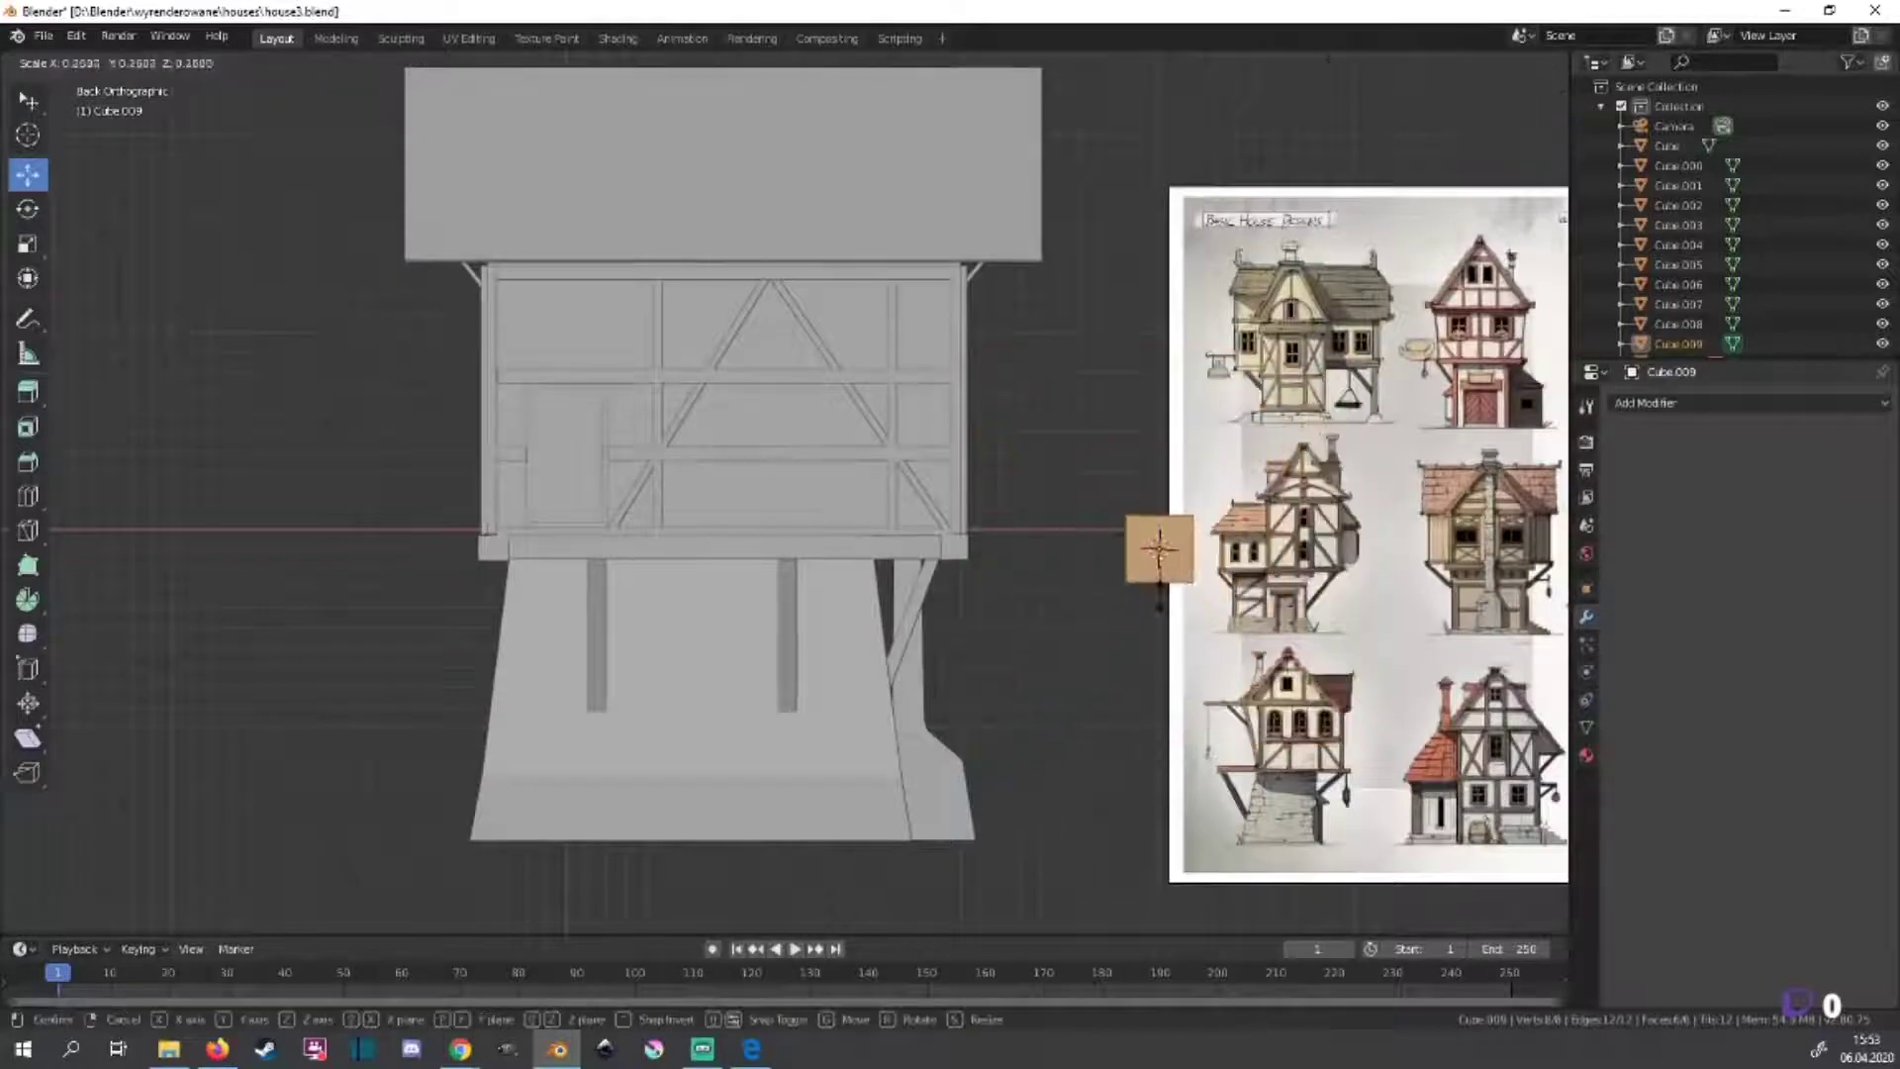
left_click(1178, 564)
key("g")
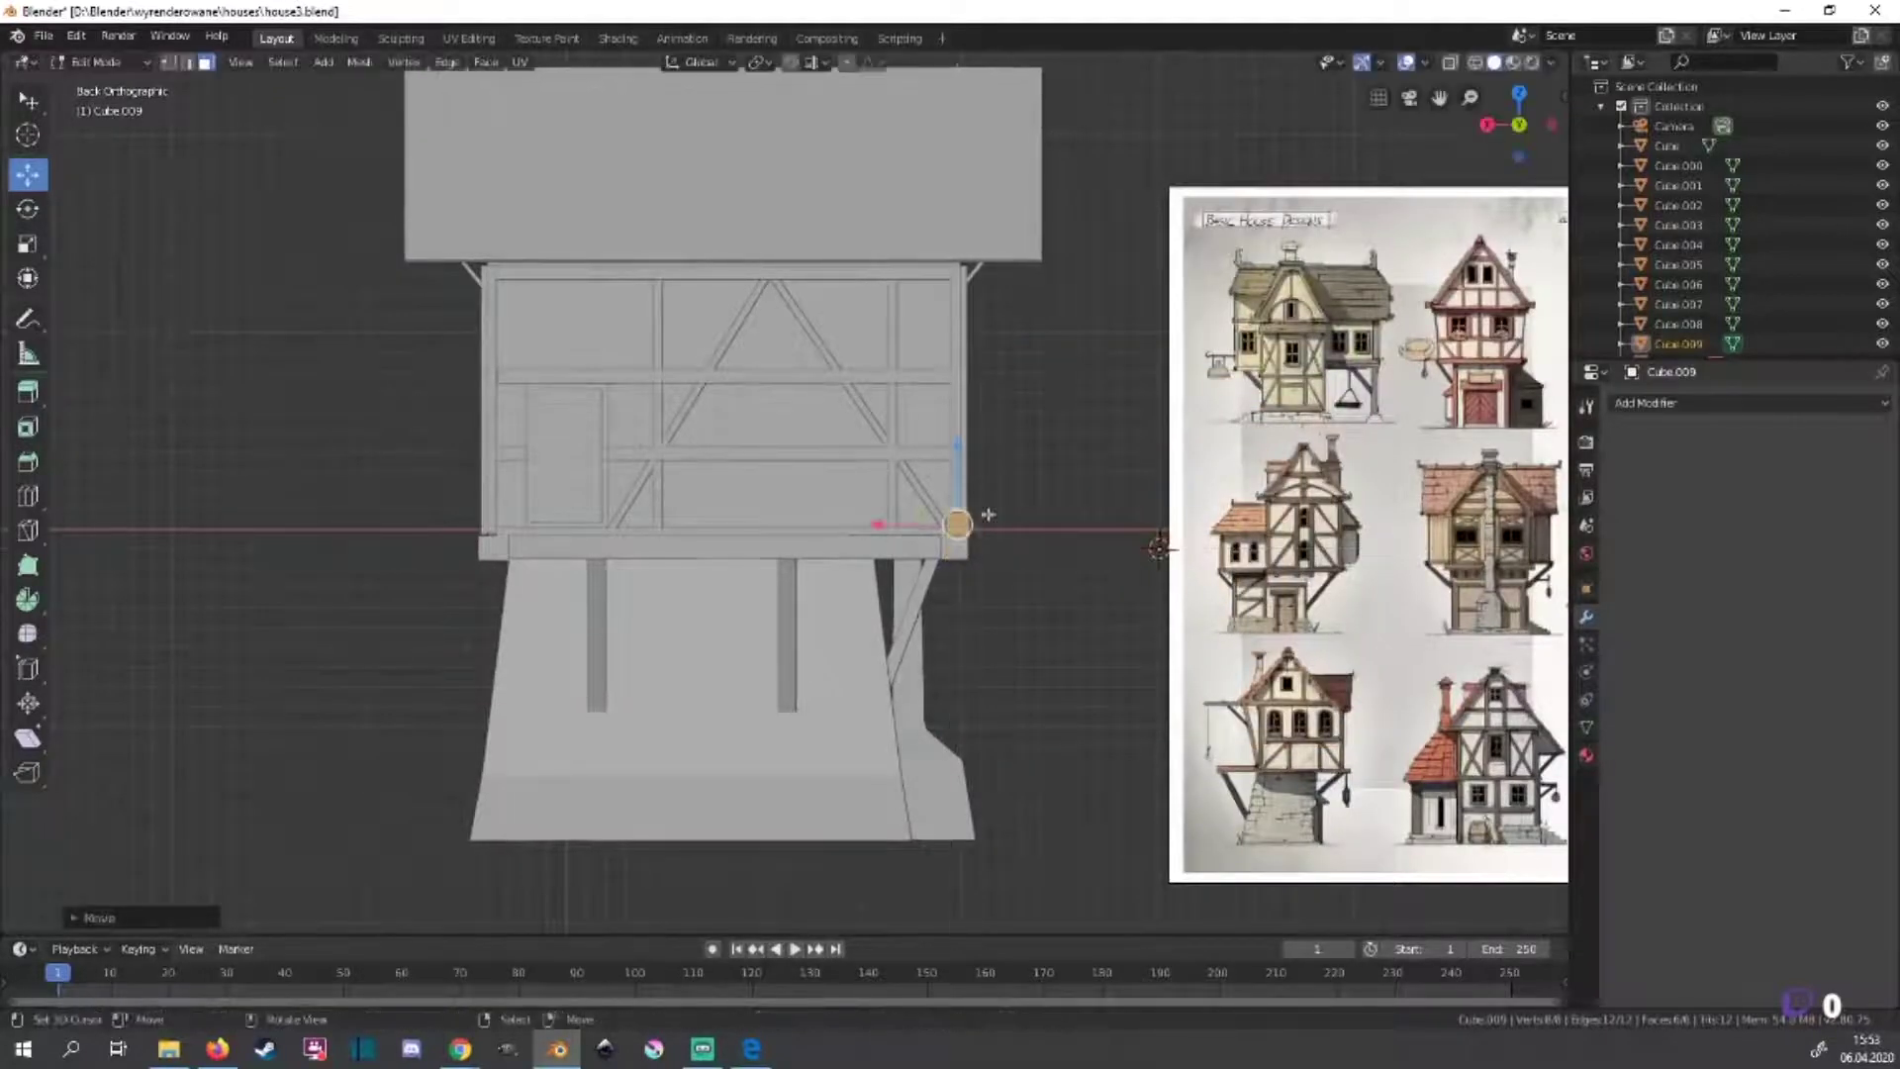
left_click(1168, 543)
Check the new plane's placement and pan to the mesh corner in back view.
scroll(527, 525, "up", 5)
scroll(527, 525, "up", 3)
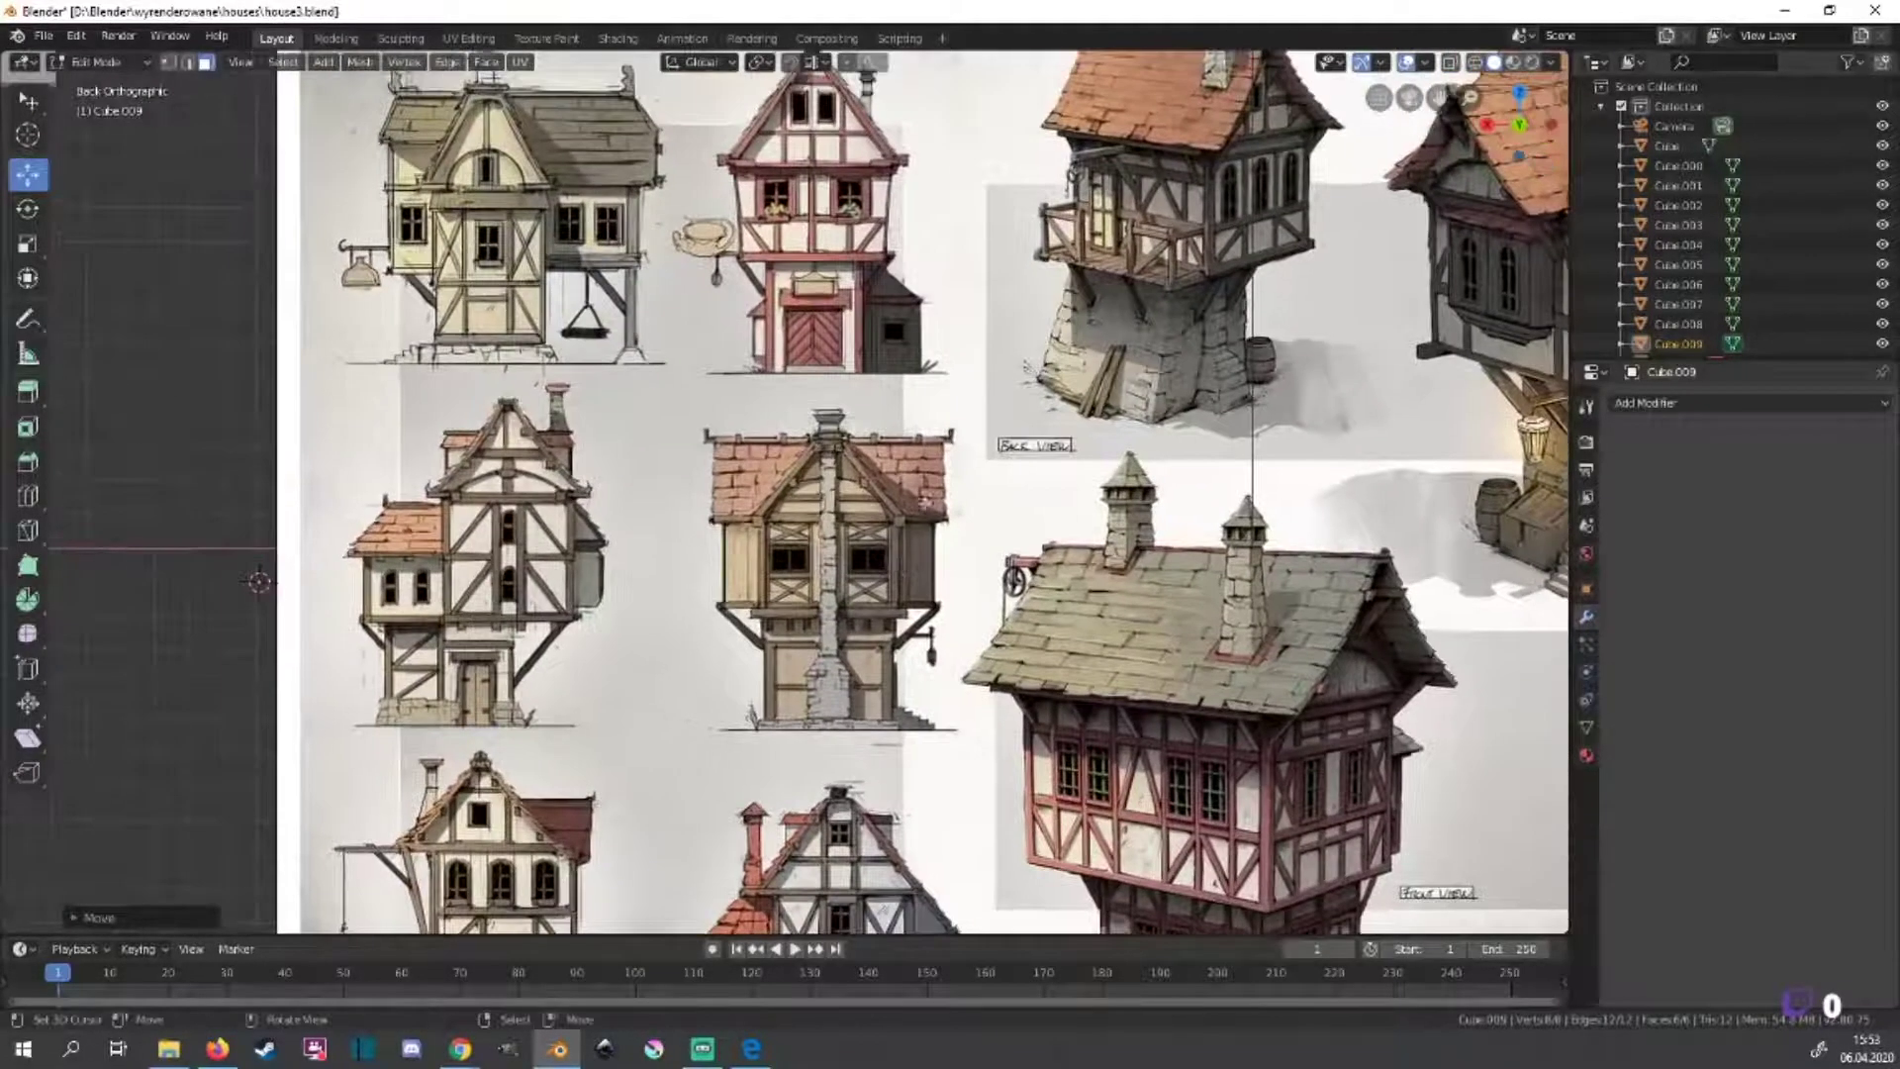
scroll(463, 558, "down", 8)
middle_click_drag(445, 543, 463, 558)
key("ctrl+KP_1")
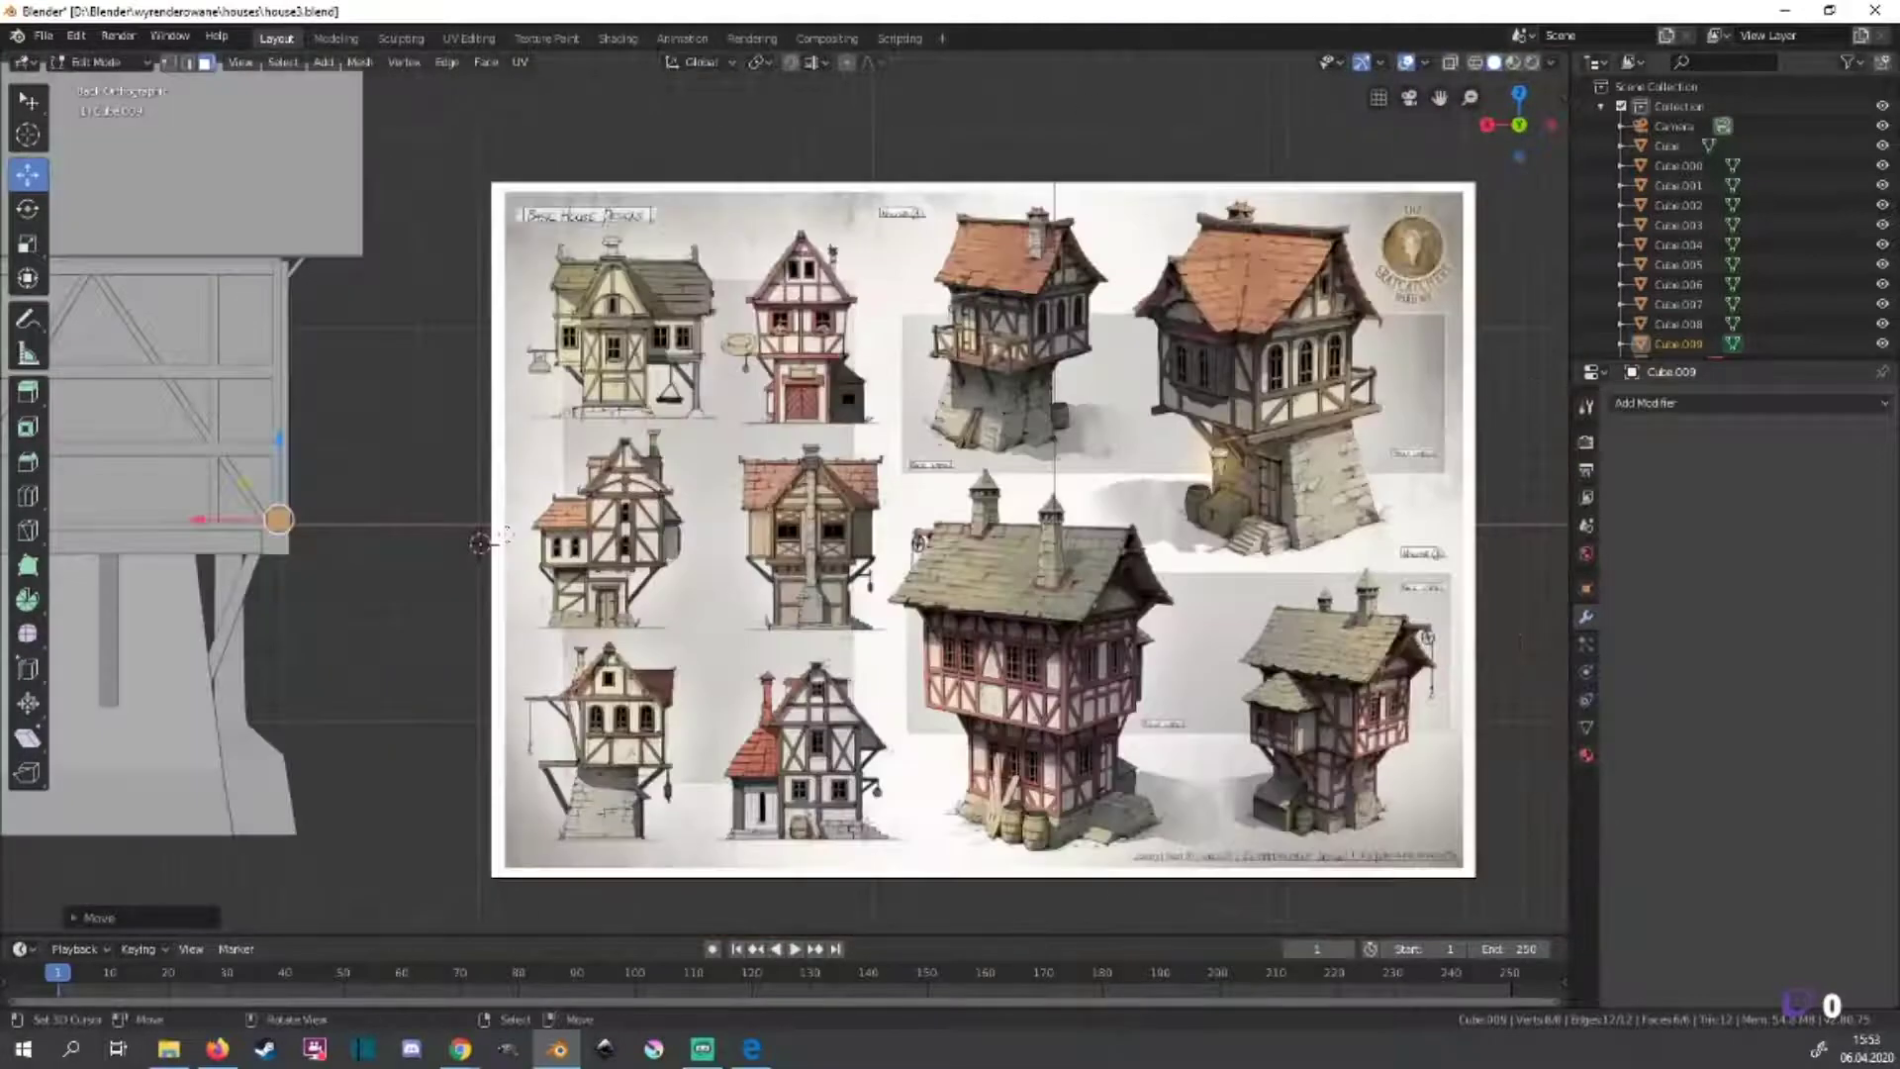
scroll(463, 558, "up", 3)
scroll(768, 463, "up", 1)
scroll(673, 519, "down", 3)
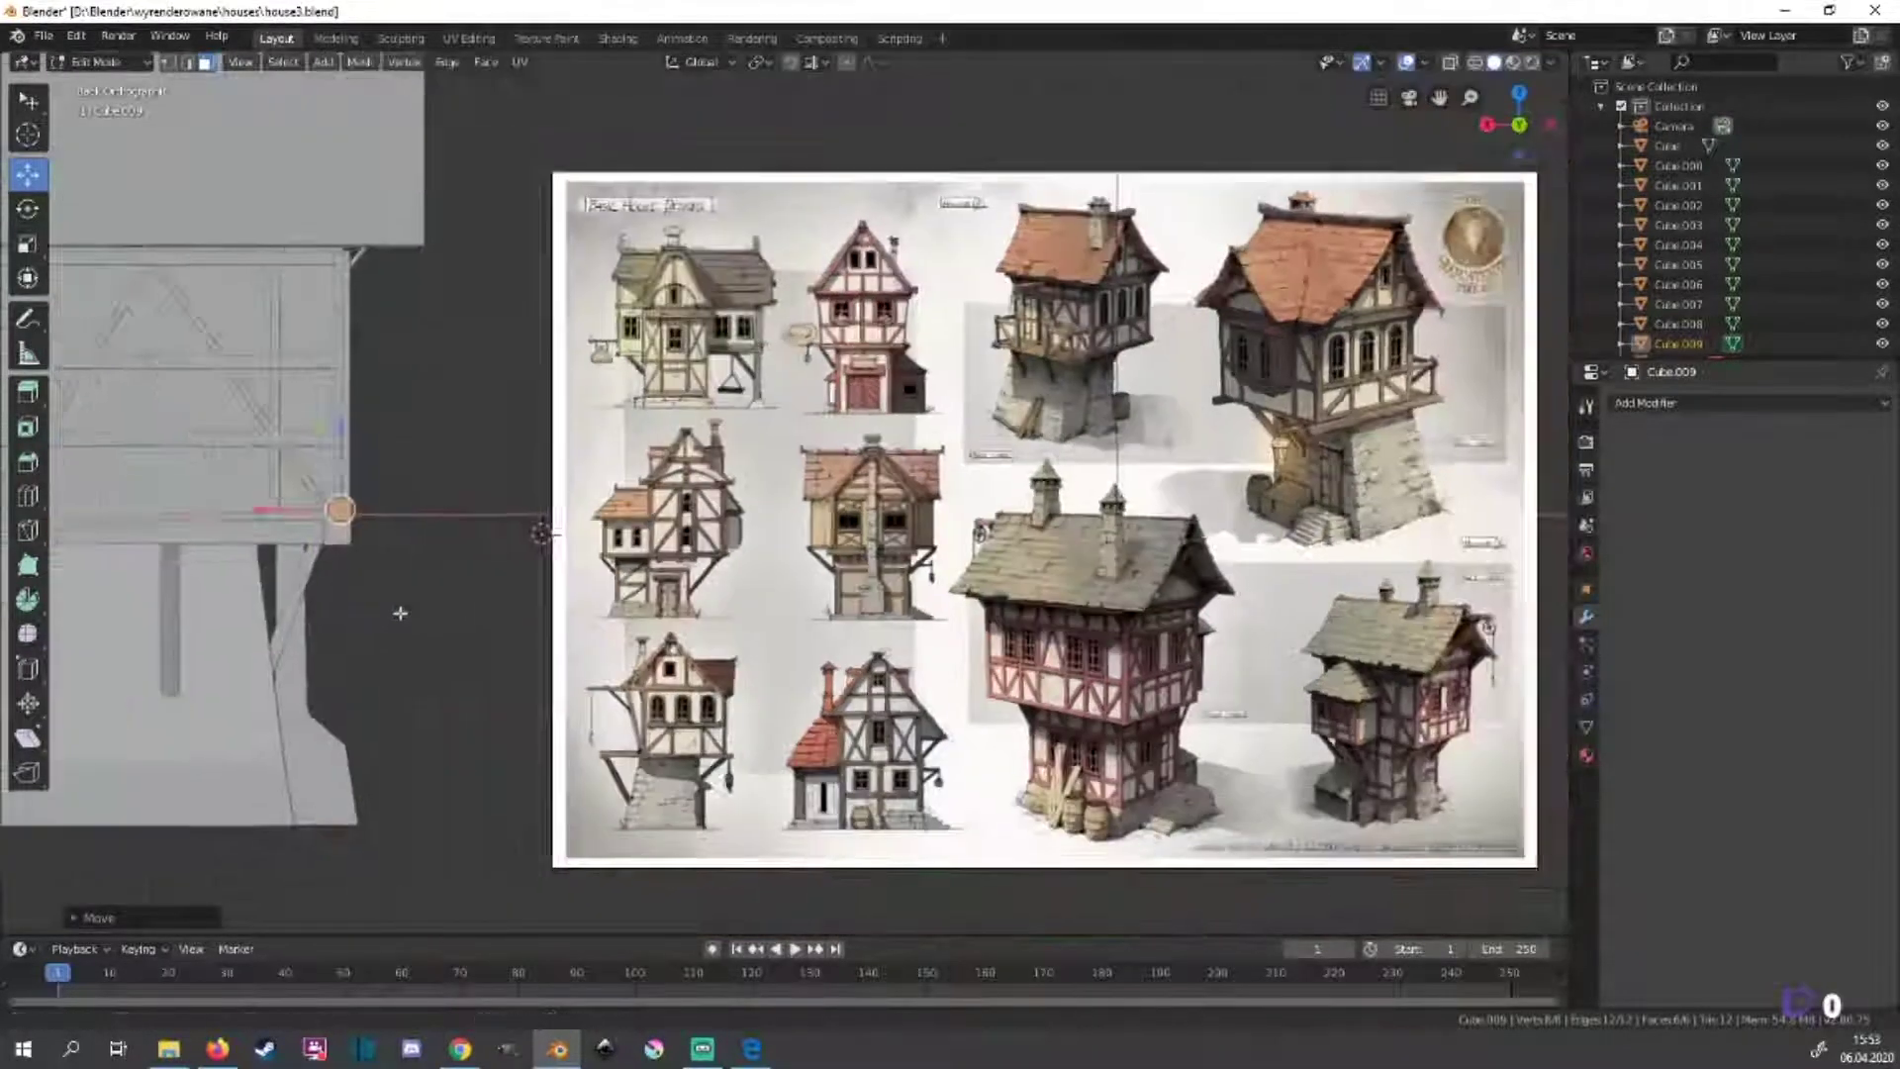
scroll(672, 554, "up", 4)
mouse_move(786, 658)
middle_mouse_down("shift")
mouse_move(296, 614)
mouse_move(863, 583)
mouse_move(77, 875)
middle_mouse_up("shift")
Undo and redo the corner vertex move using top and back wireframe views.
key("ctrl+z")
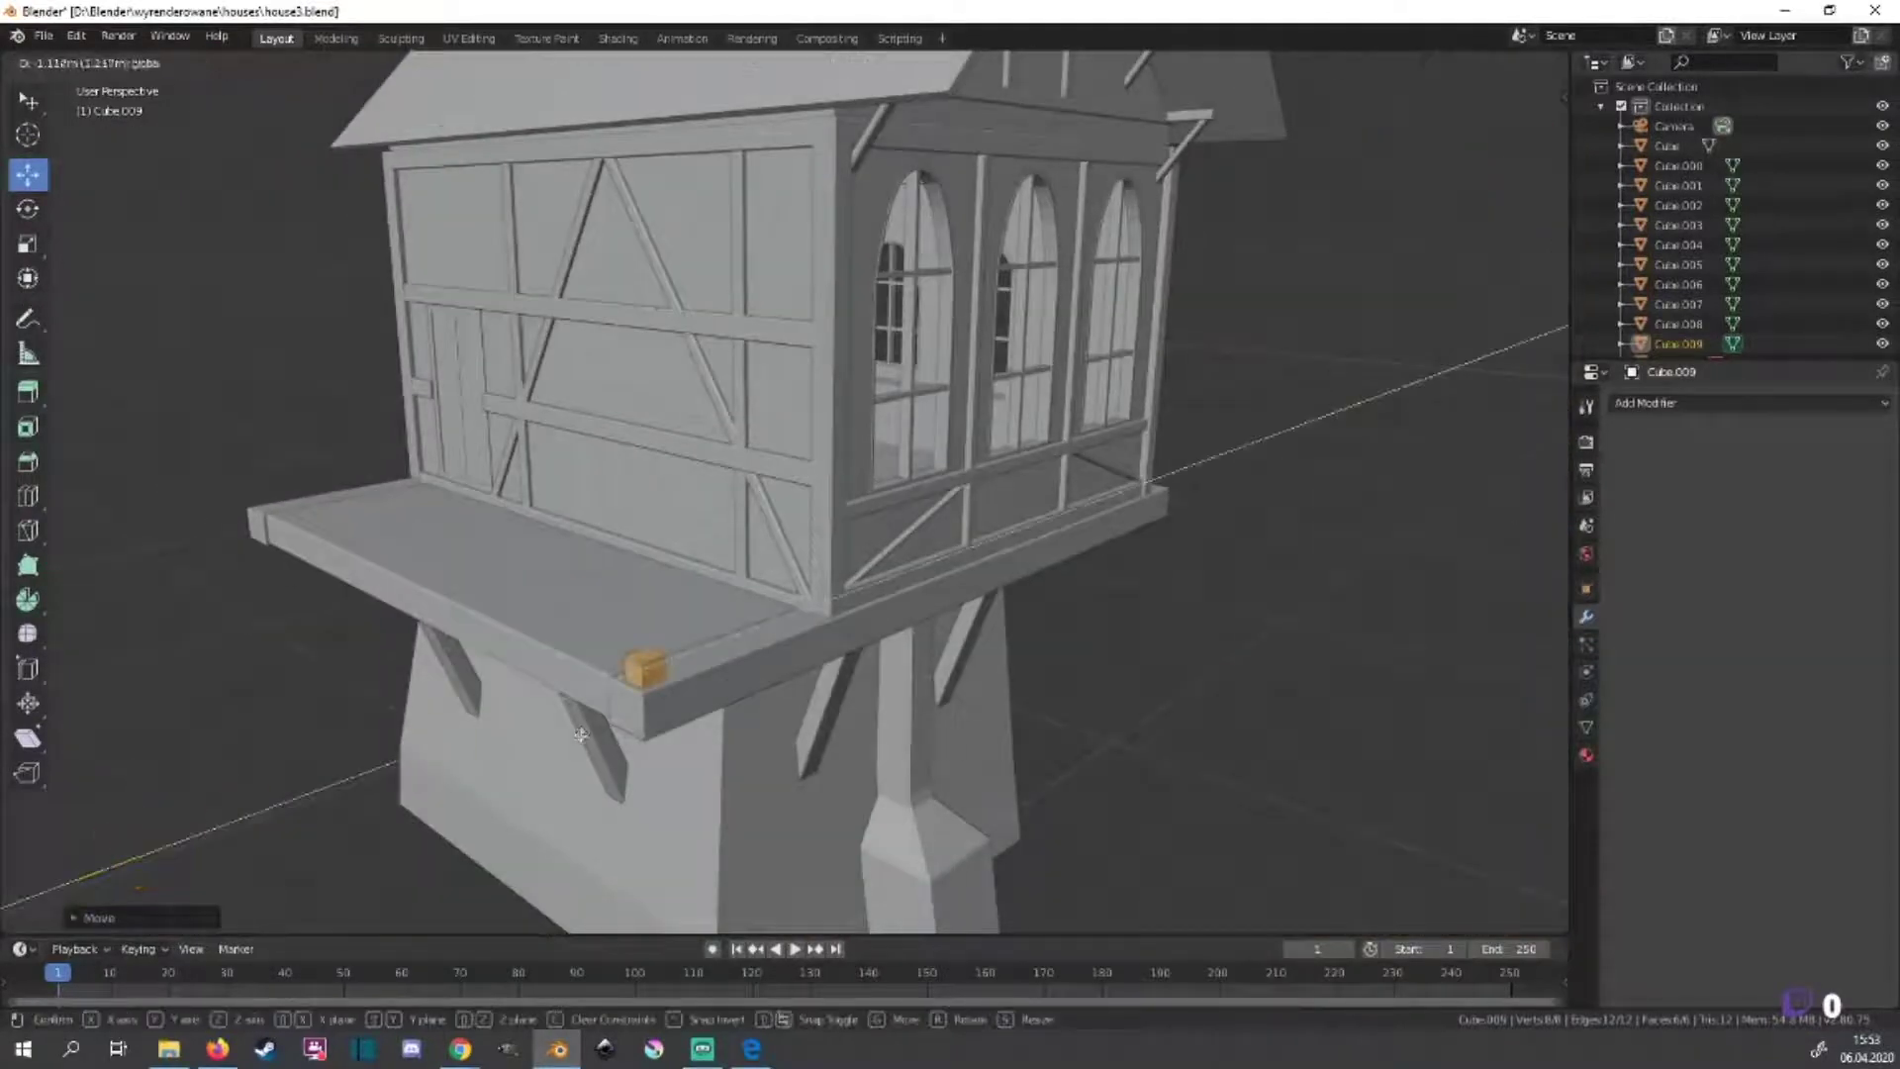
key("KP_7")
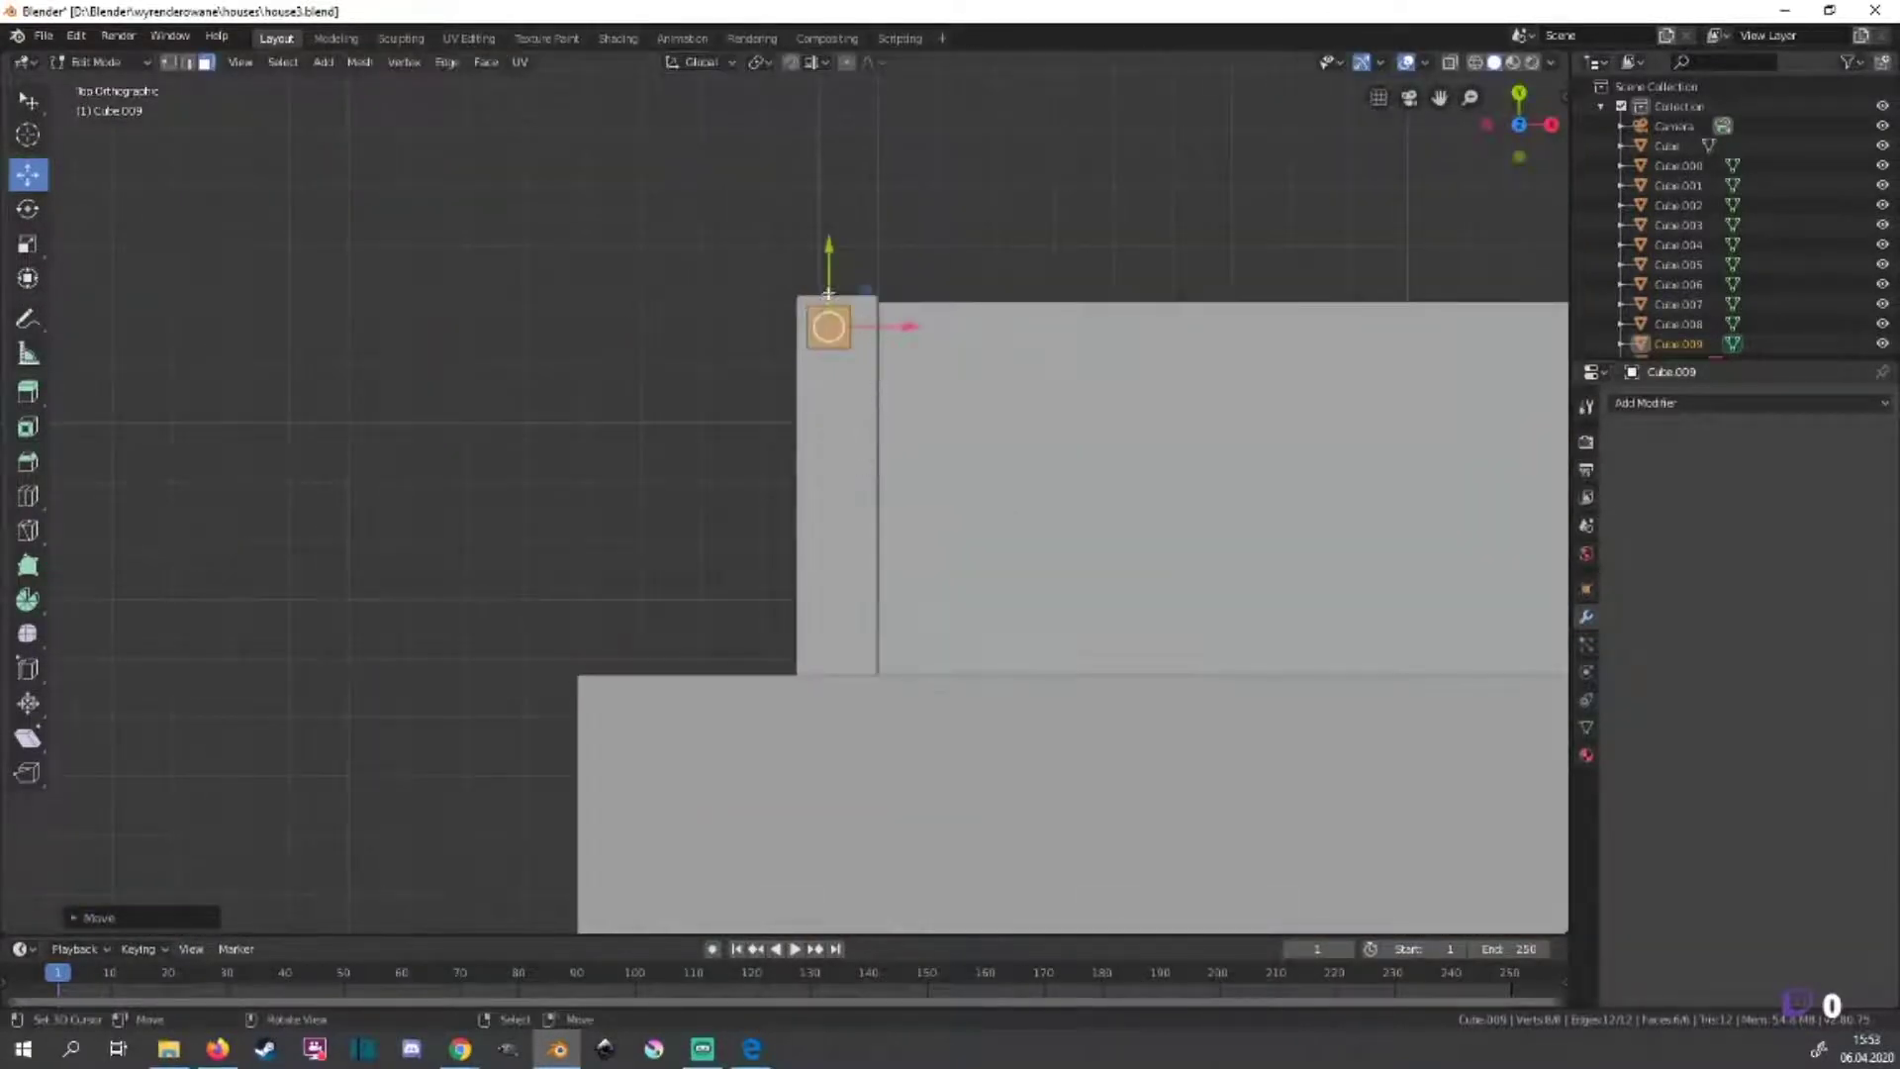
key("ctrl+KP_1")
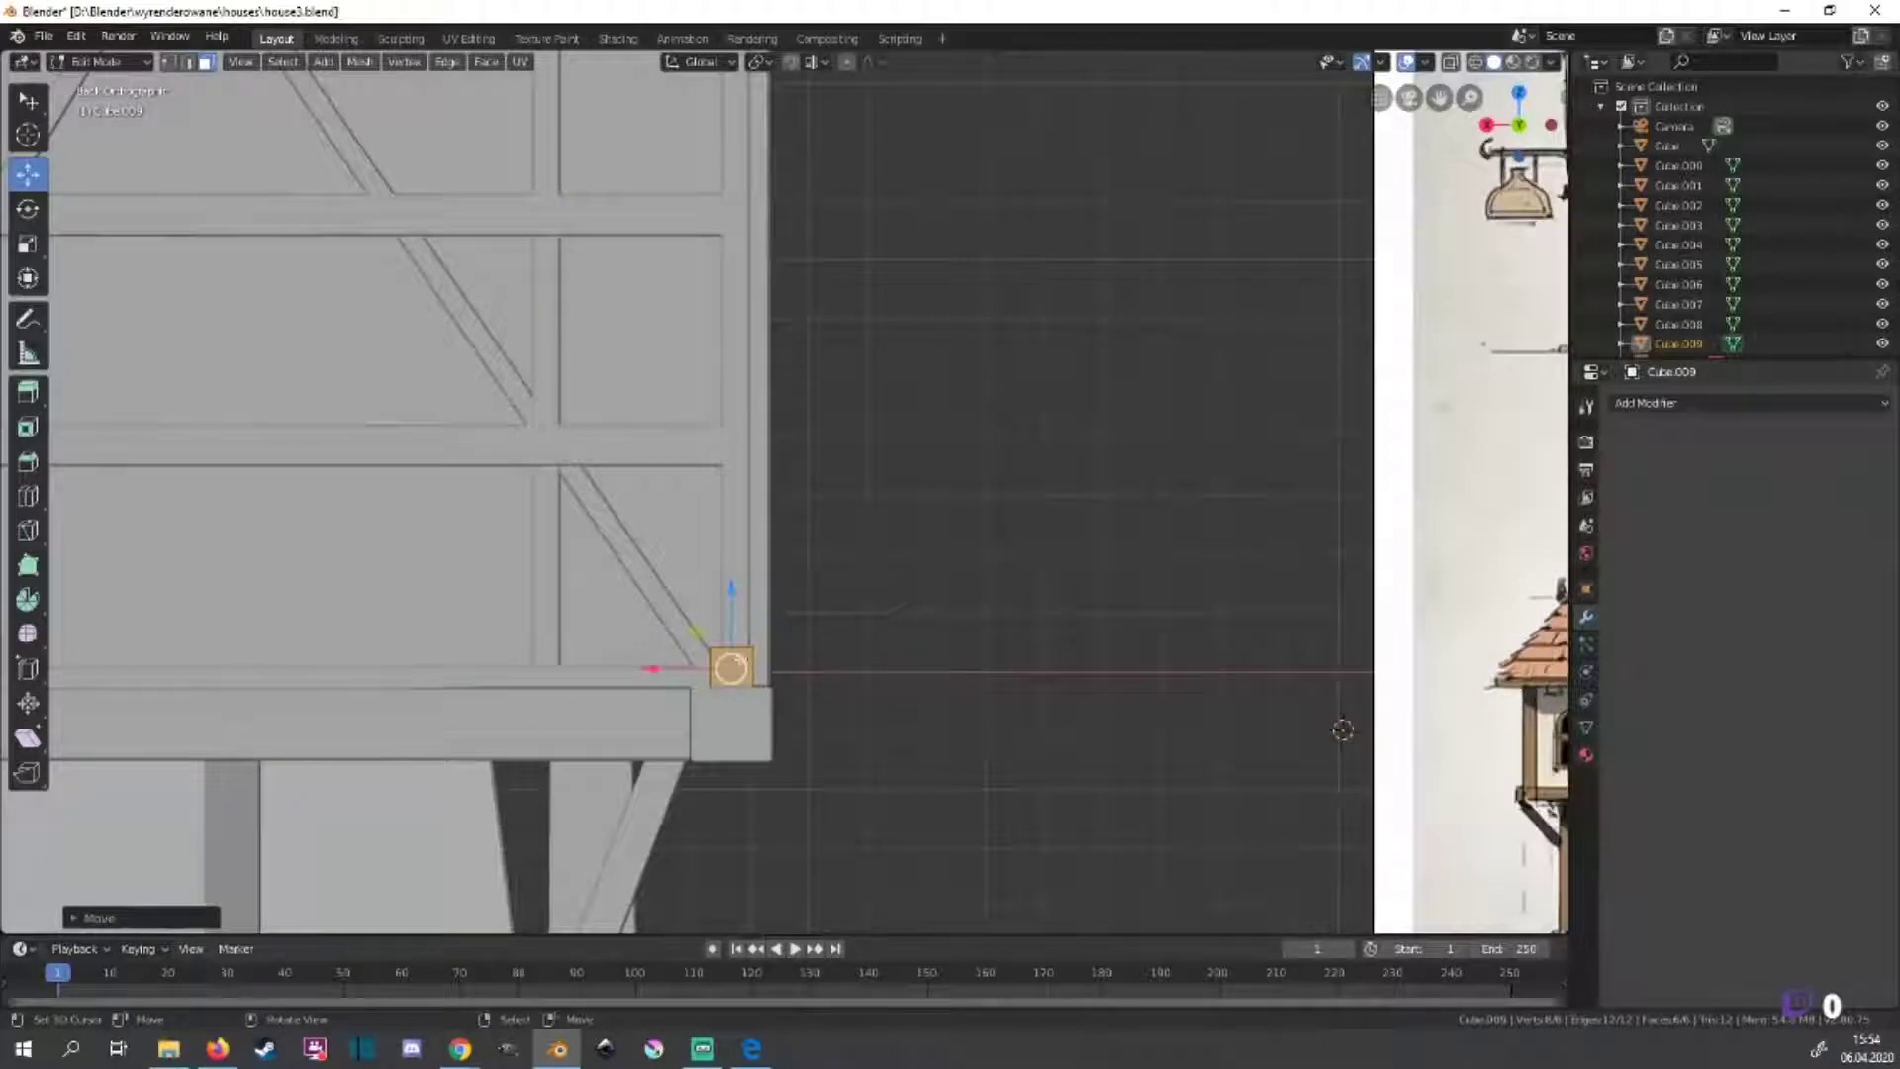
key("shift+z")
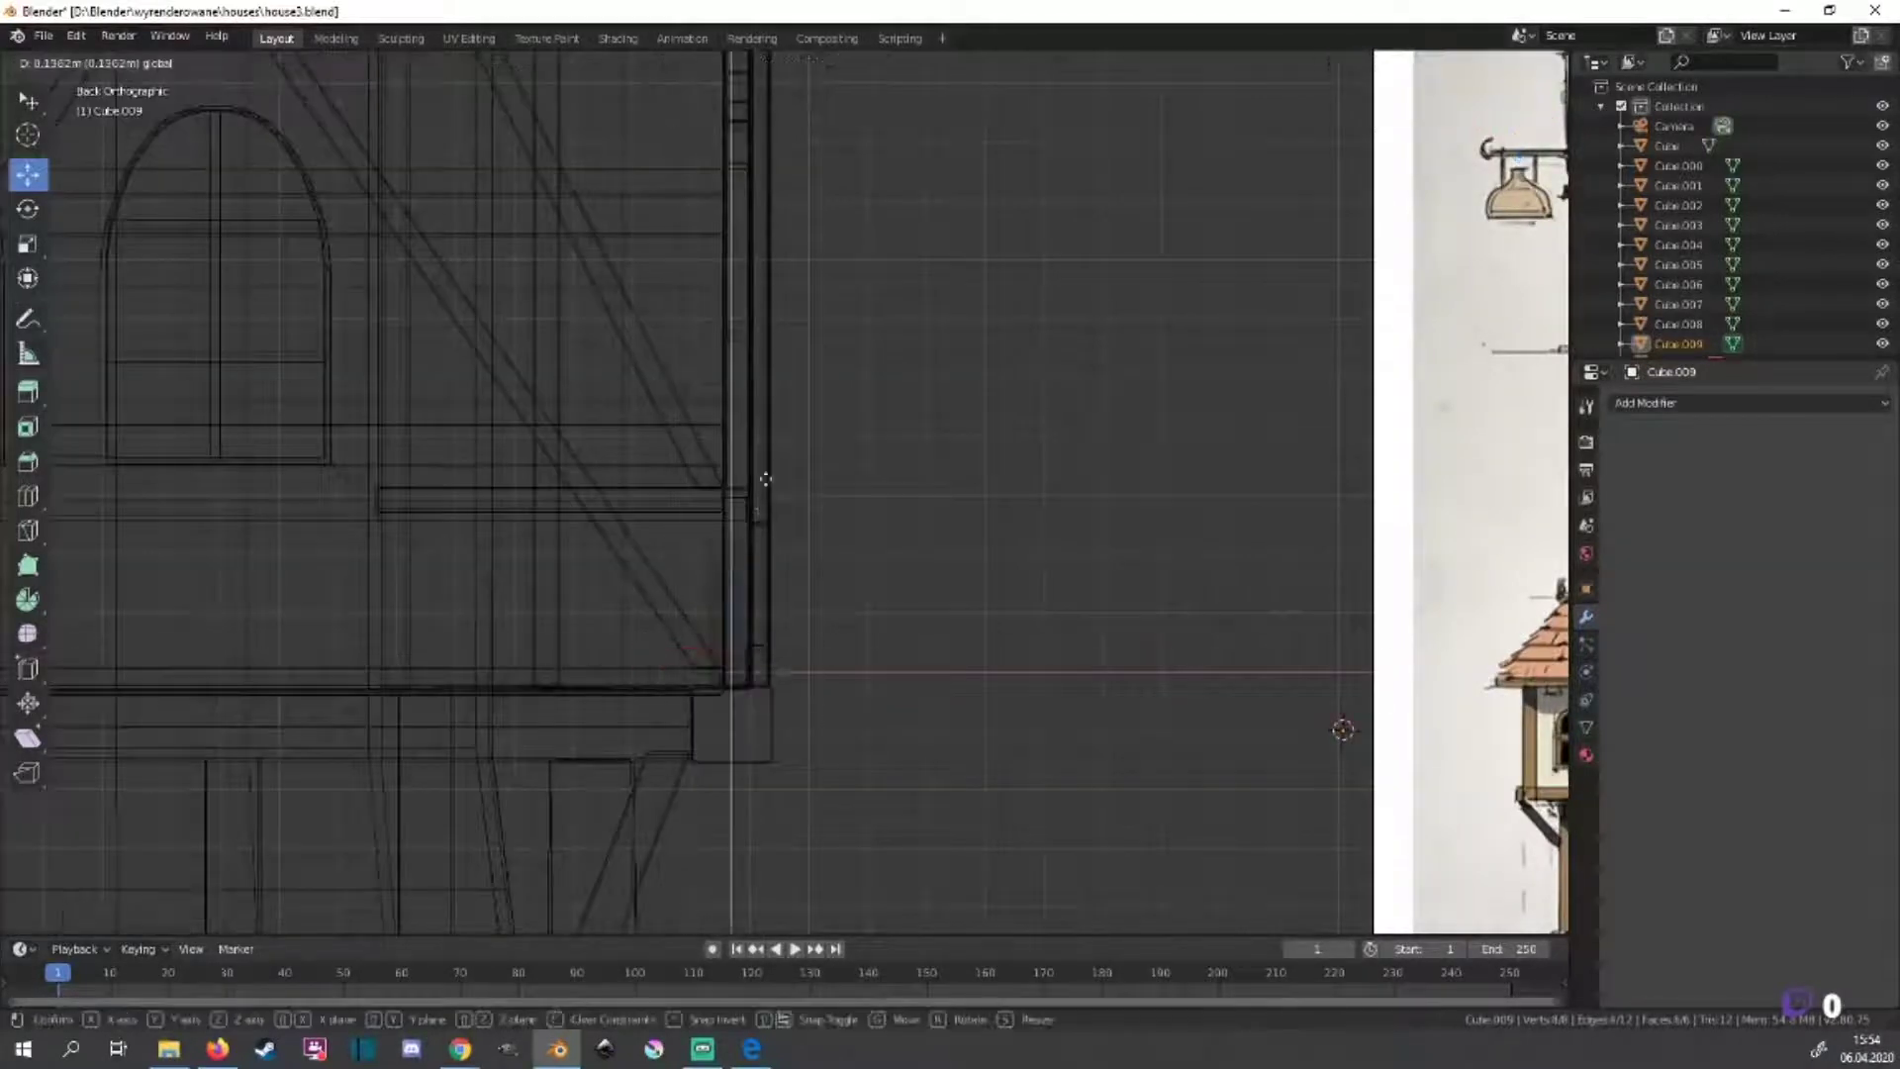
left_click(763, 383)
key("shift+z")
key("KP_1")
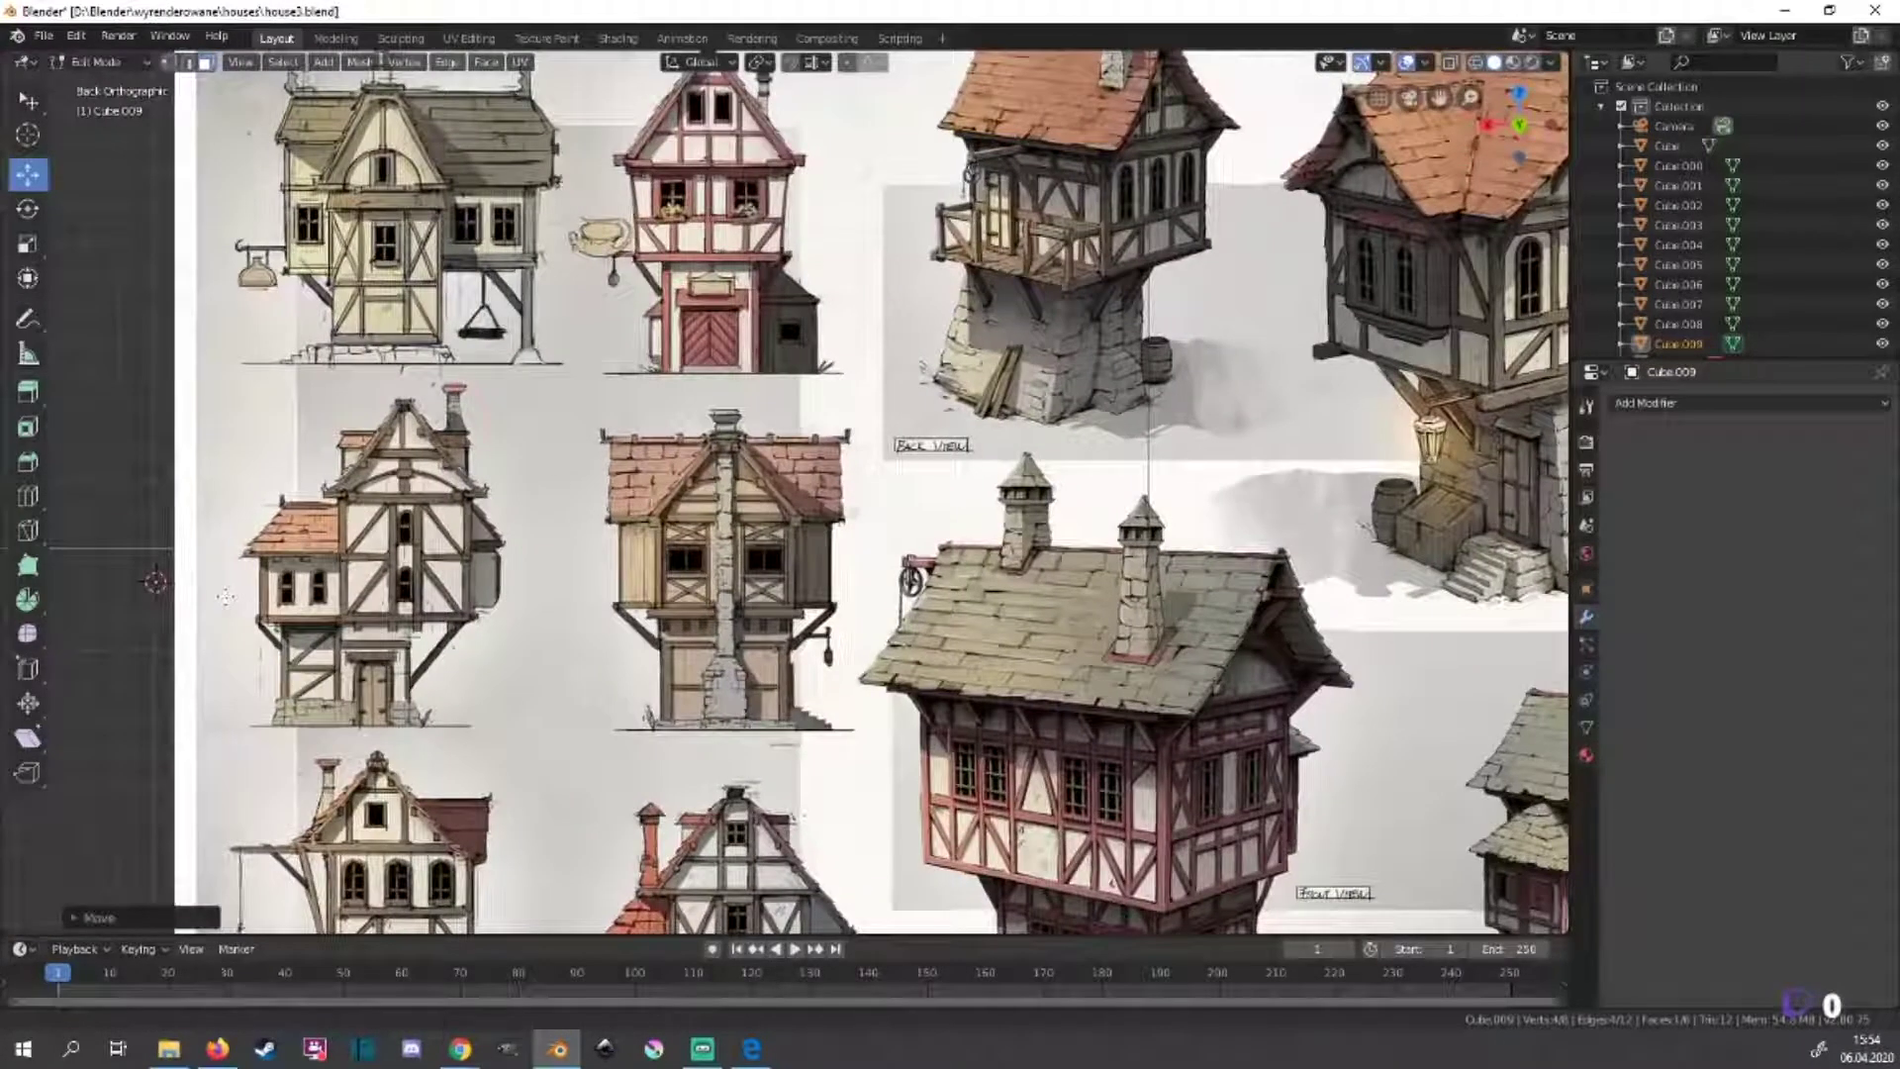
Zoom in and move the selected vertex straight down.
scroll(1010, 495, "up", 1)
scroll(763, 463, "up", 1)
scroll(763, 463, "up", 2)
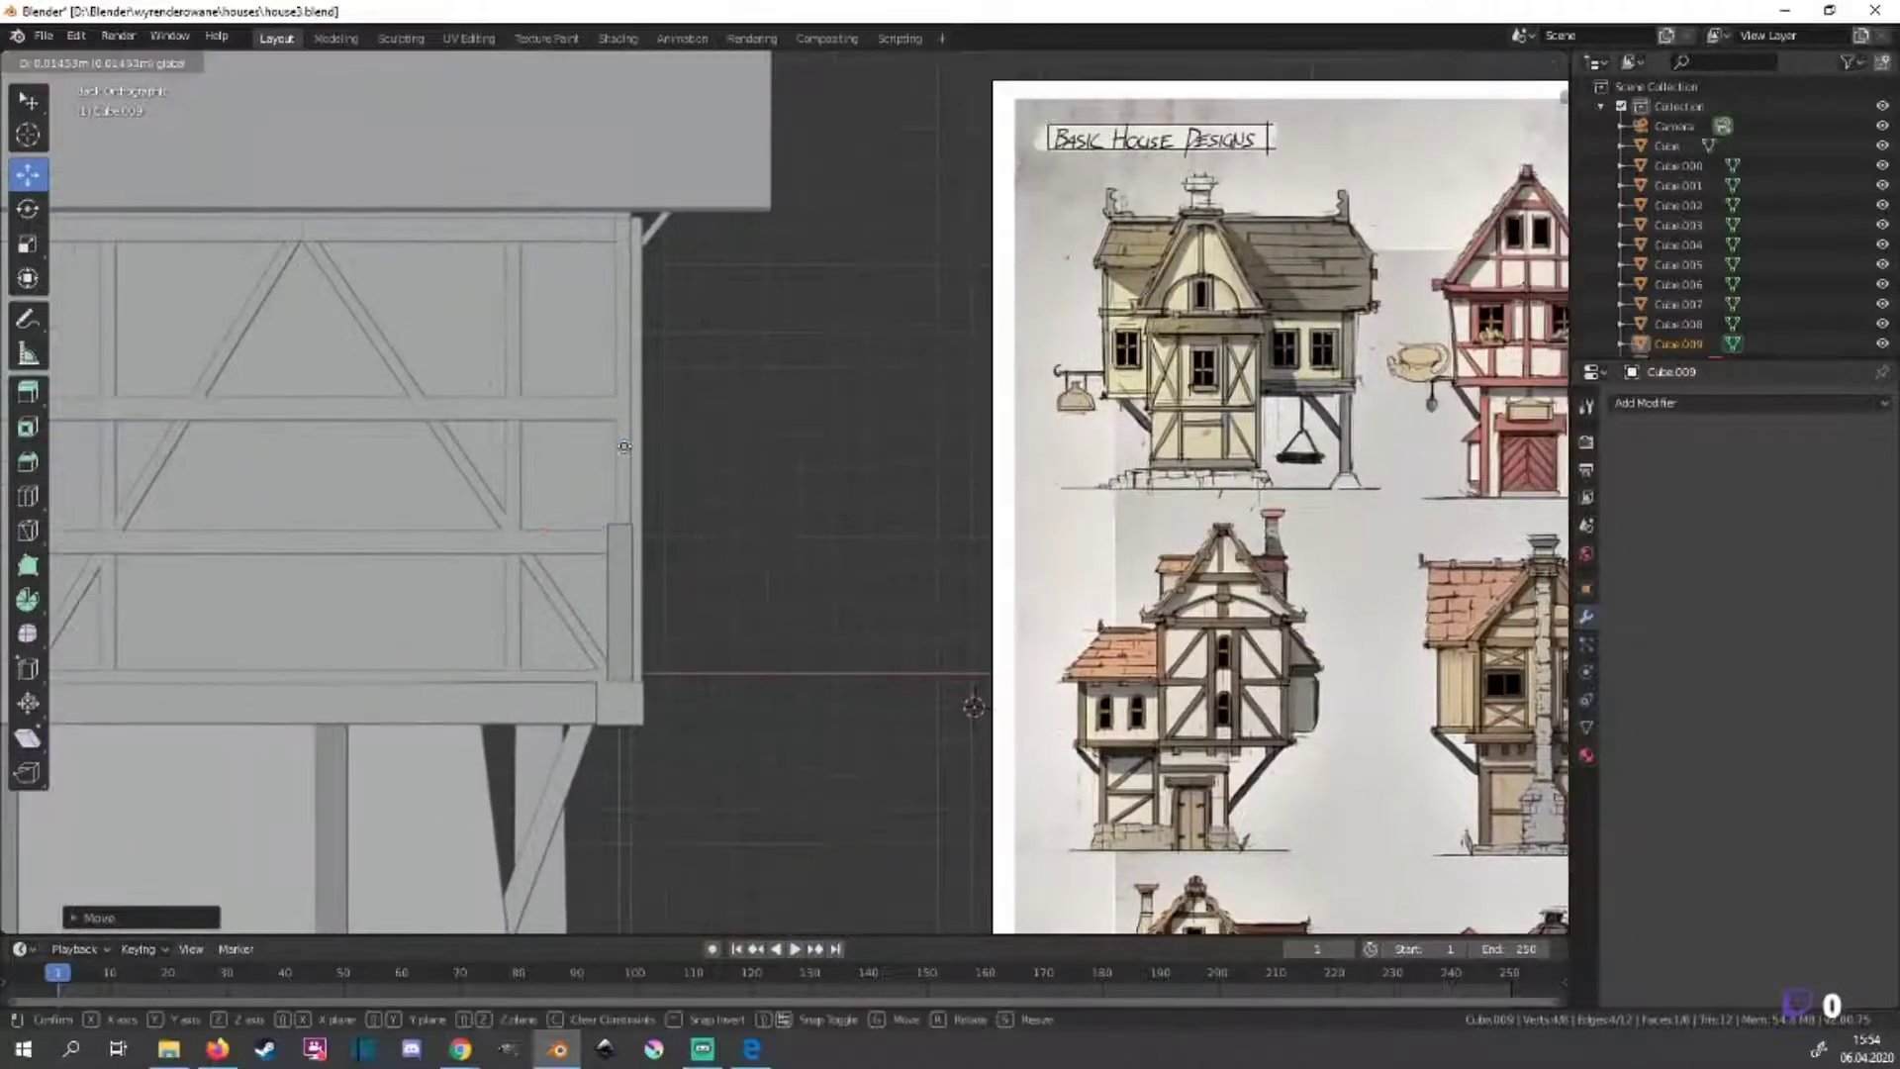
scroll(650, 471, "down", 2)
scroll(613, 586, "up", 2)
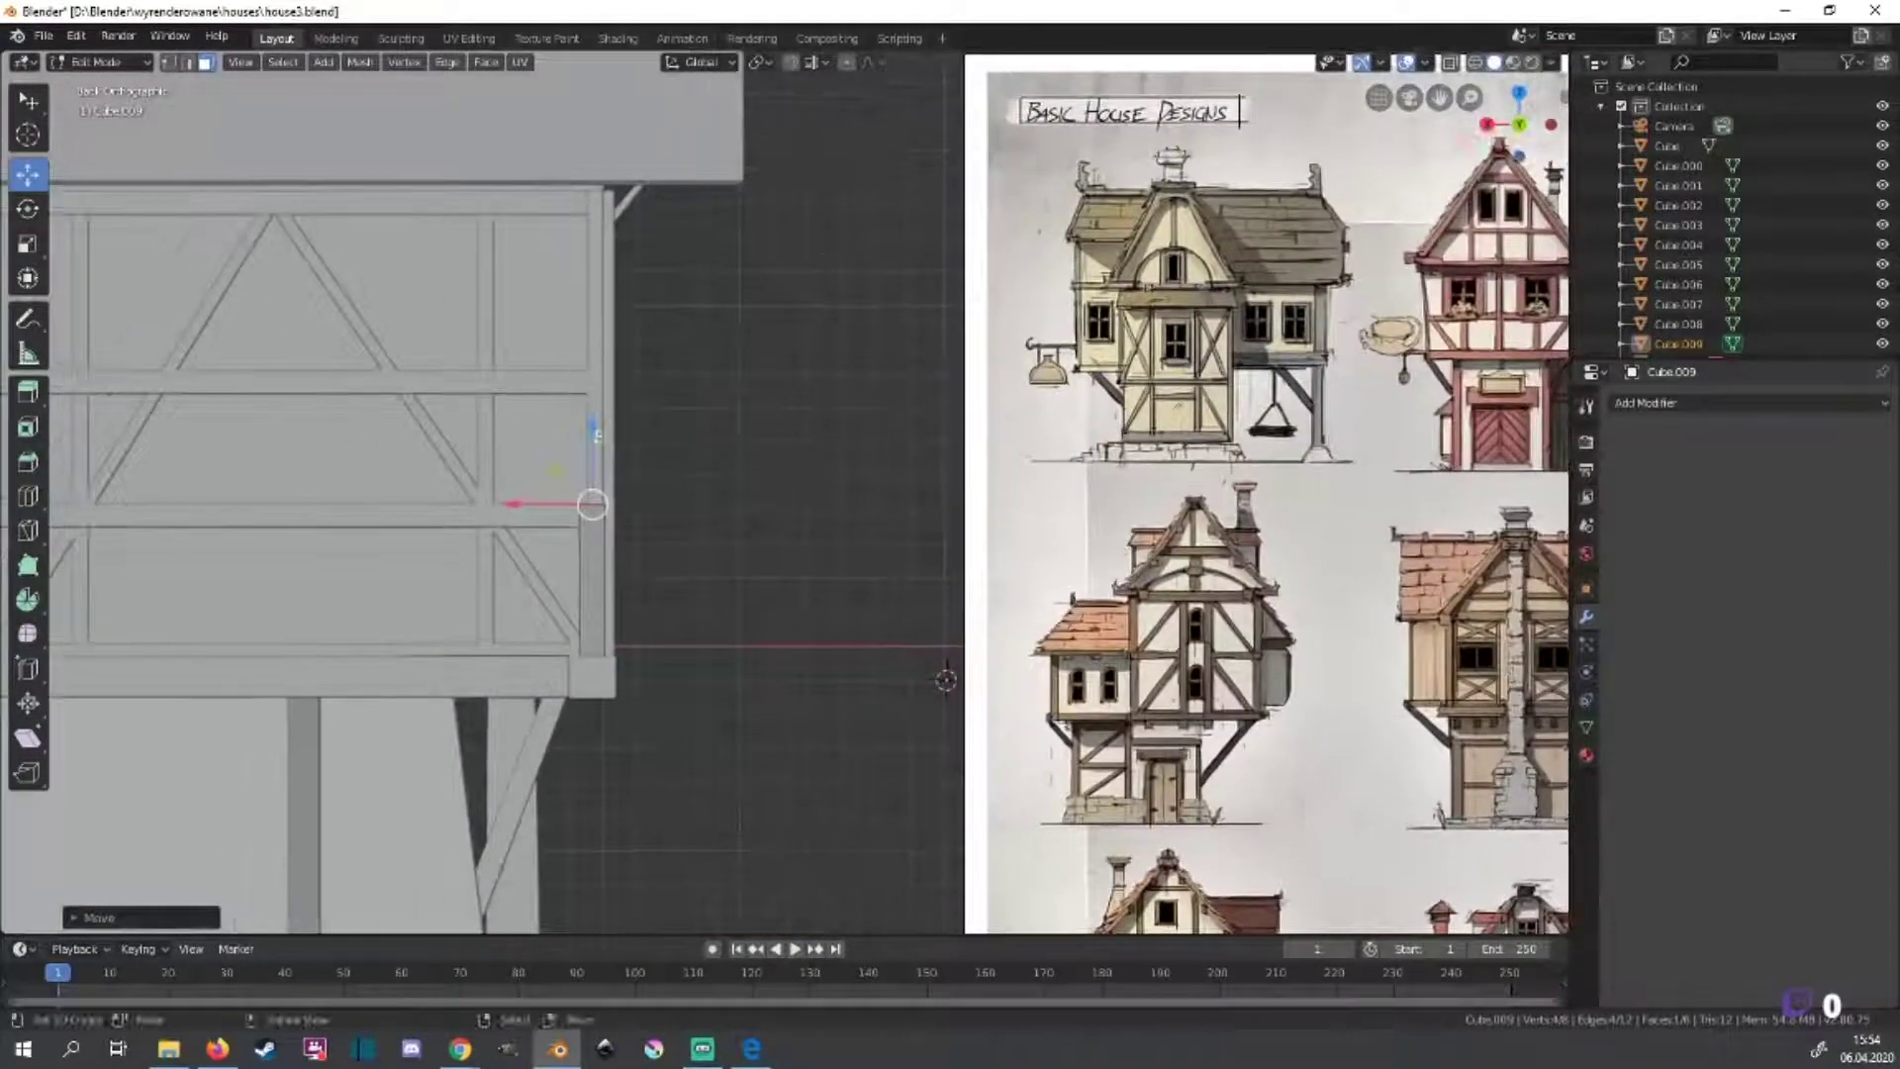
scroll(897, 673, "up", 2)
scroll(885, 670, "up", 2)
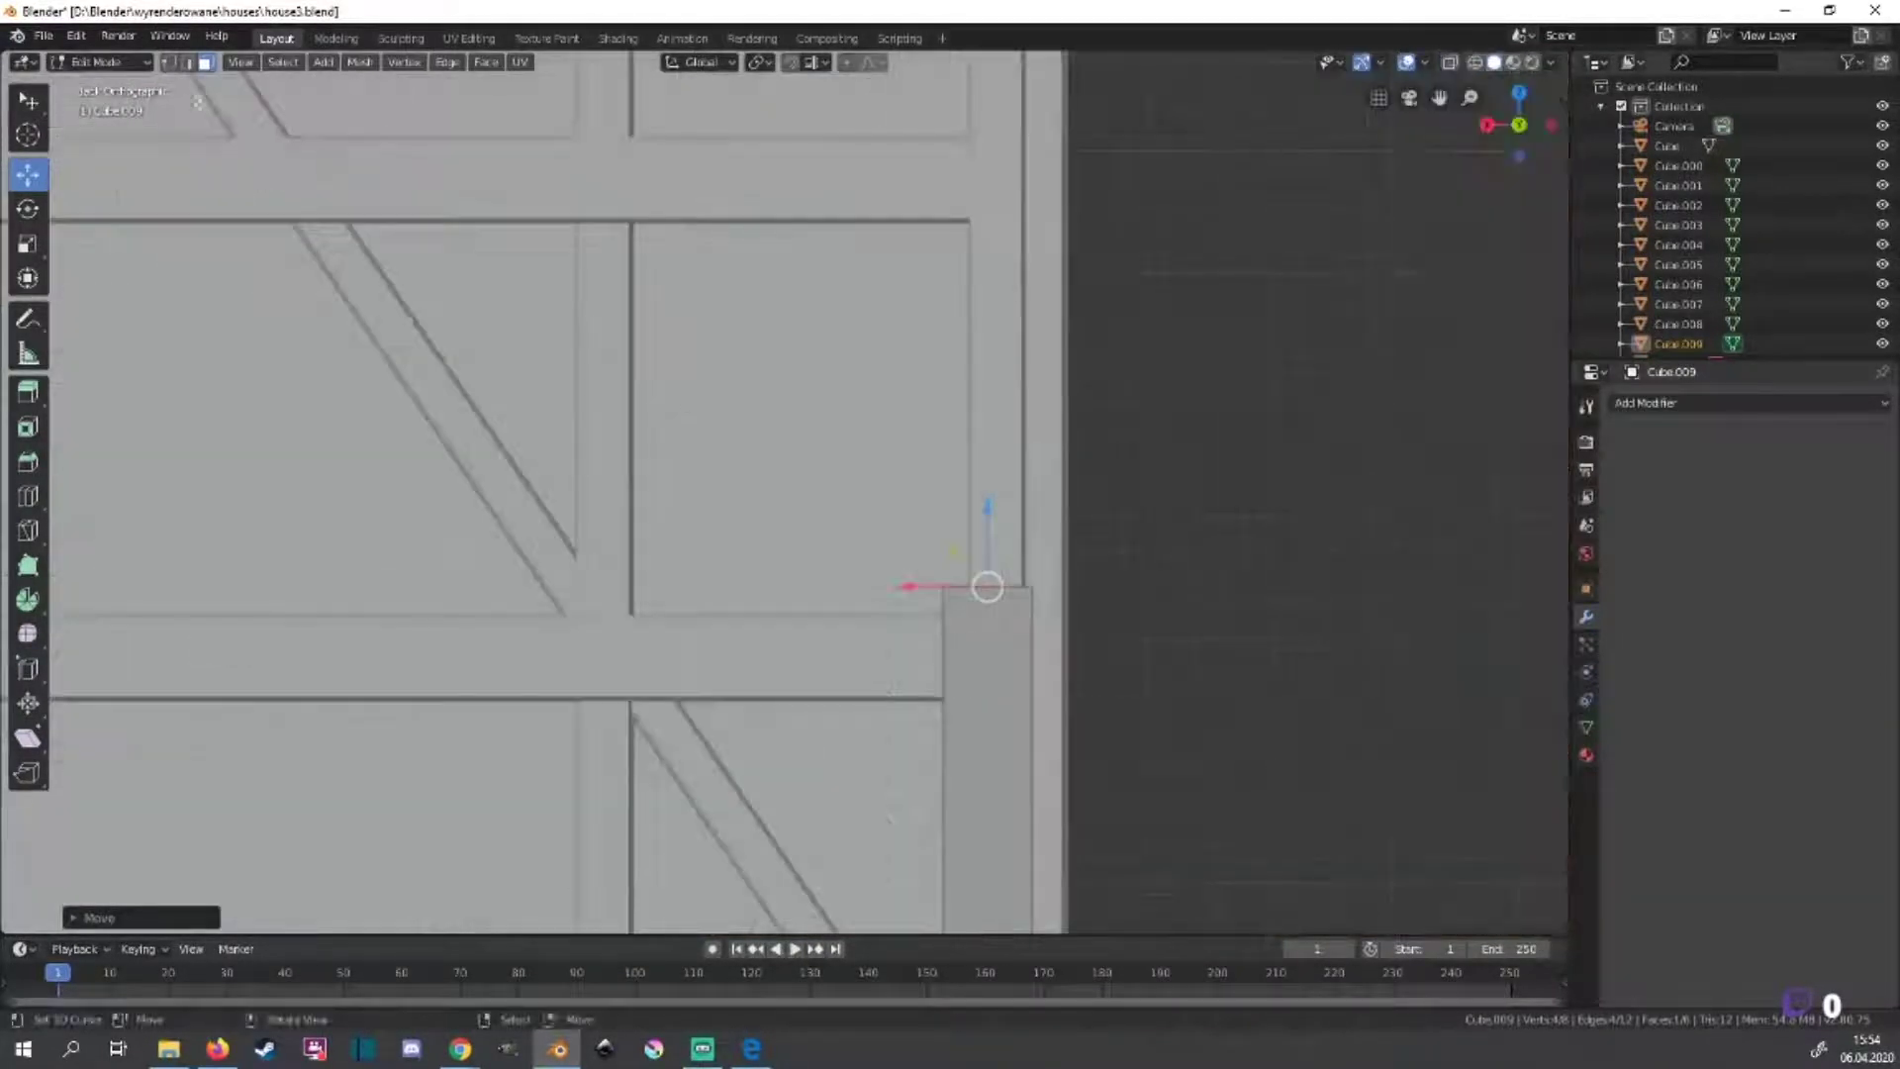
left_click_drag(989, 508, 989, 539)
Round the post's top by scaling the cap vertices along X, then select the whole post.
key("alt+z")
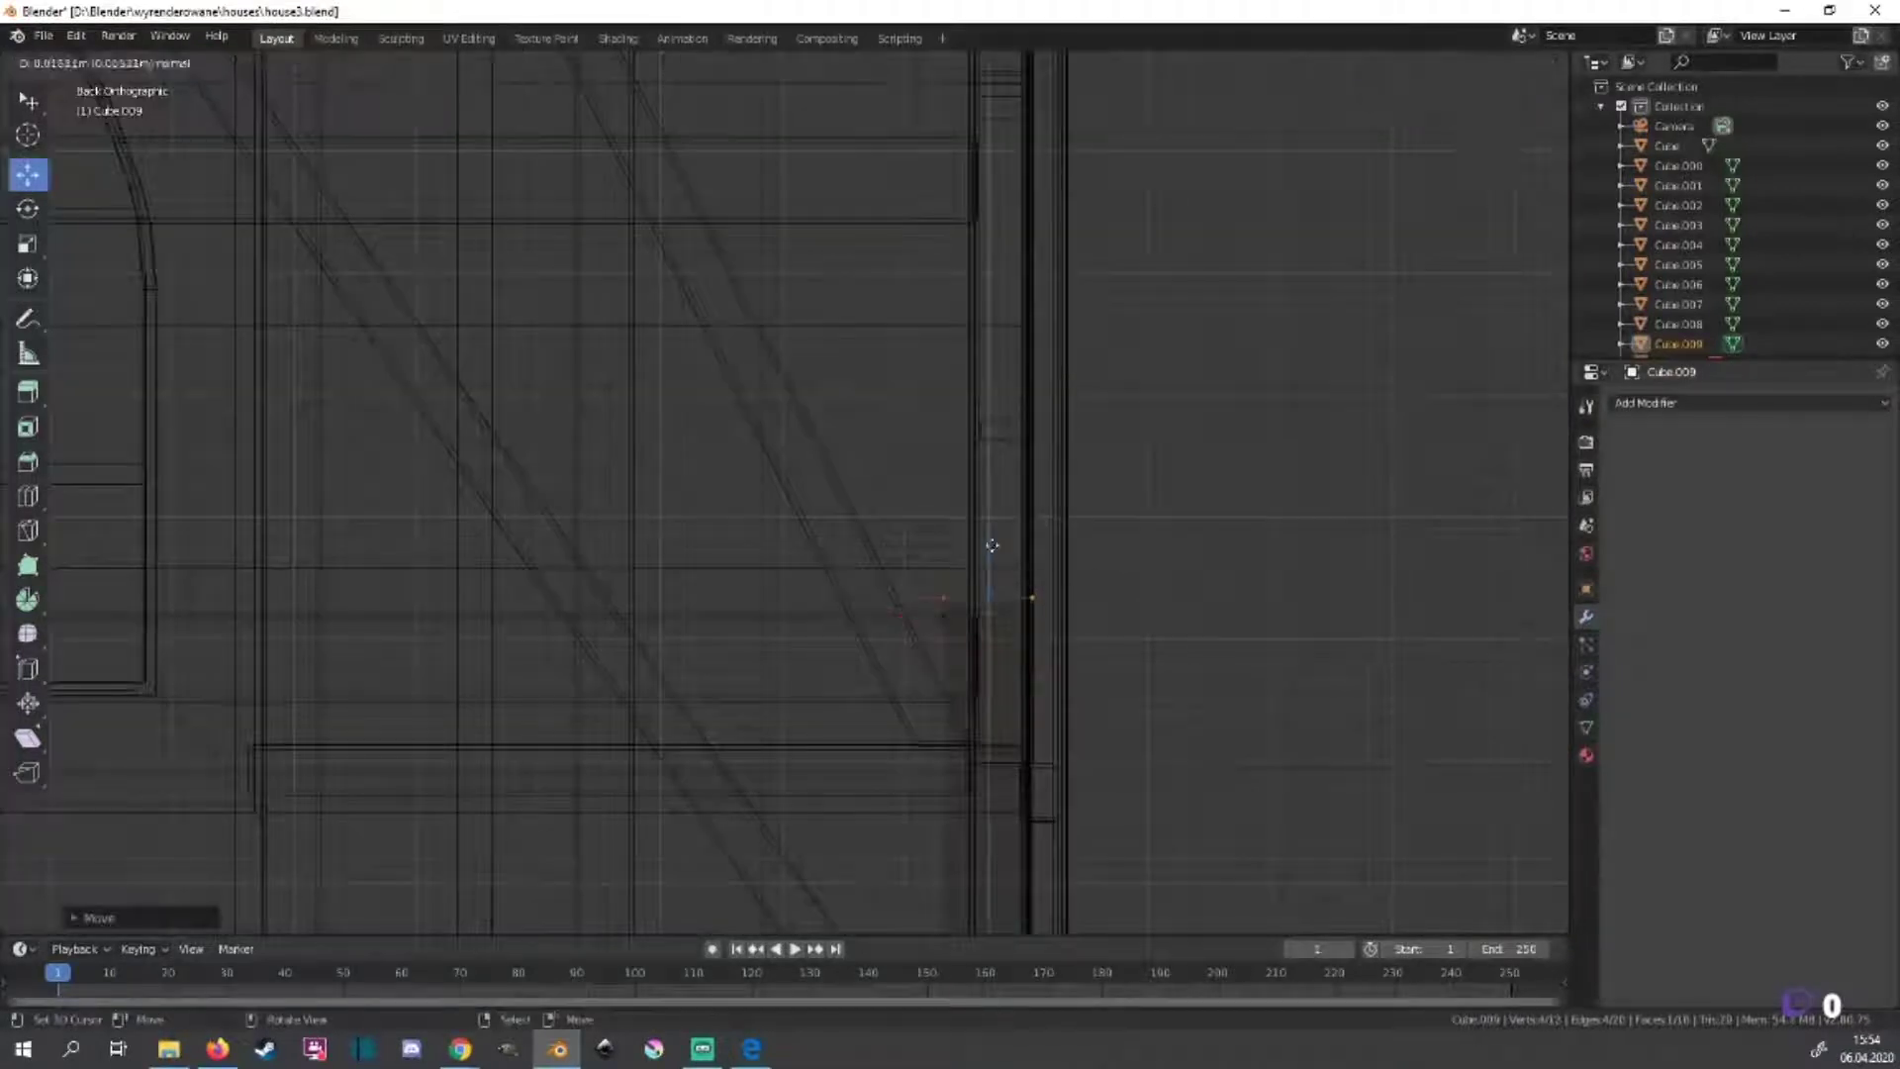
key("s")
key("x")
key("Return")
key("s")
key("x")
key("Return")
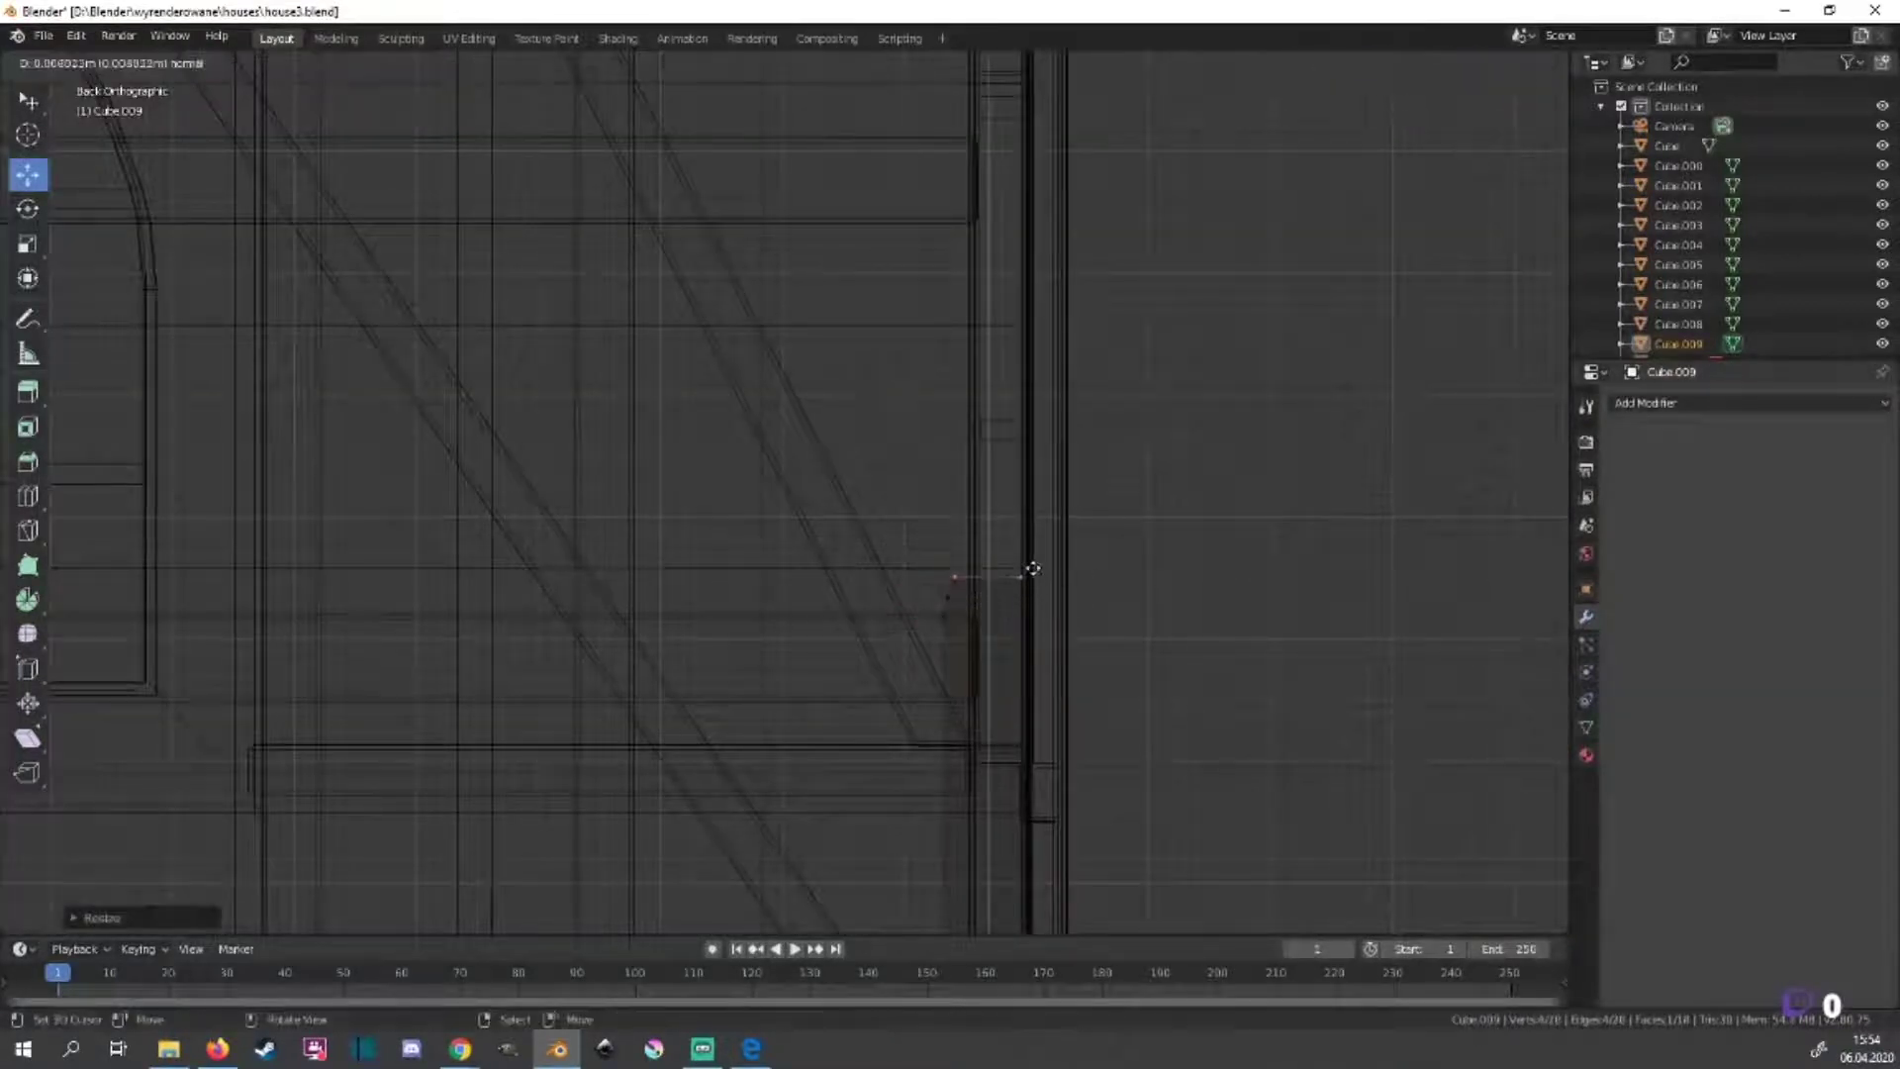
key("x")
key("Escape")
left_click(967, 480)
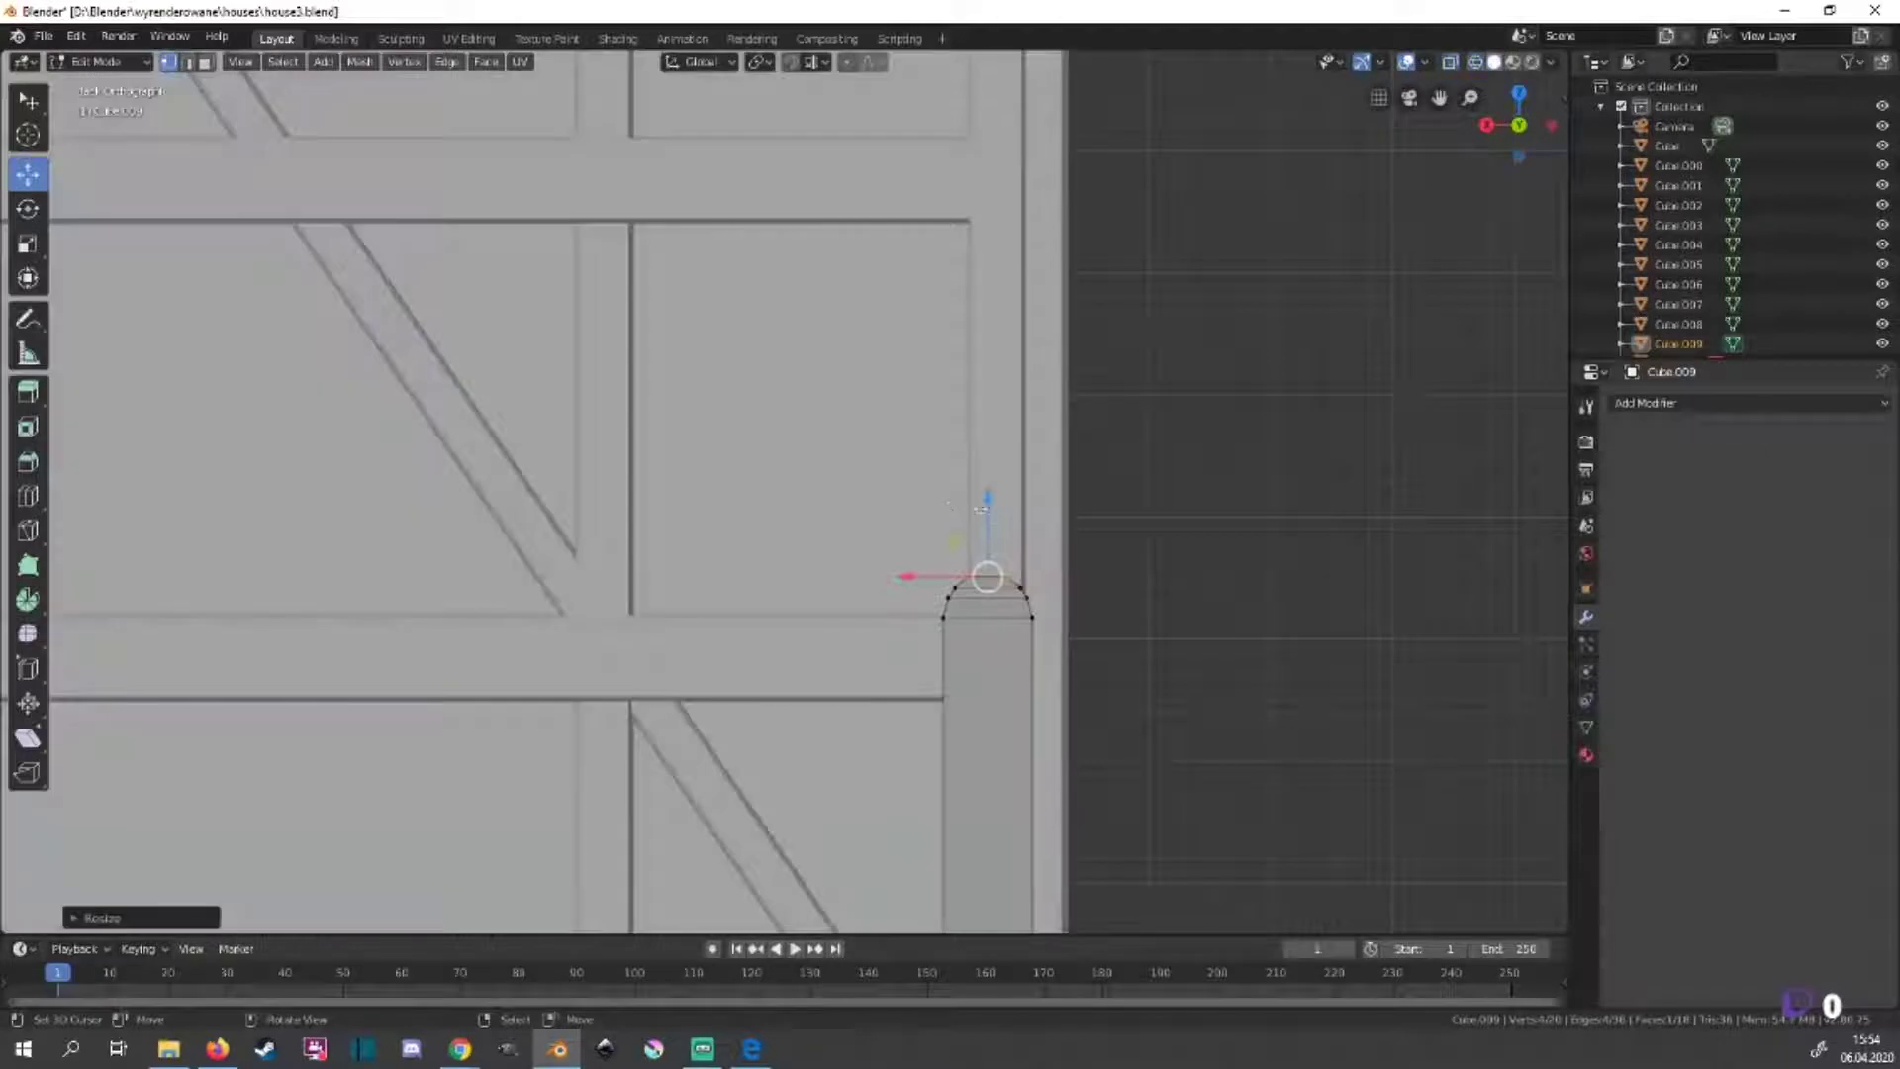
scroll(1002, 673, "down", 3)
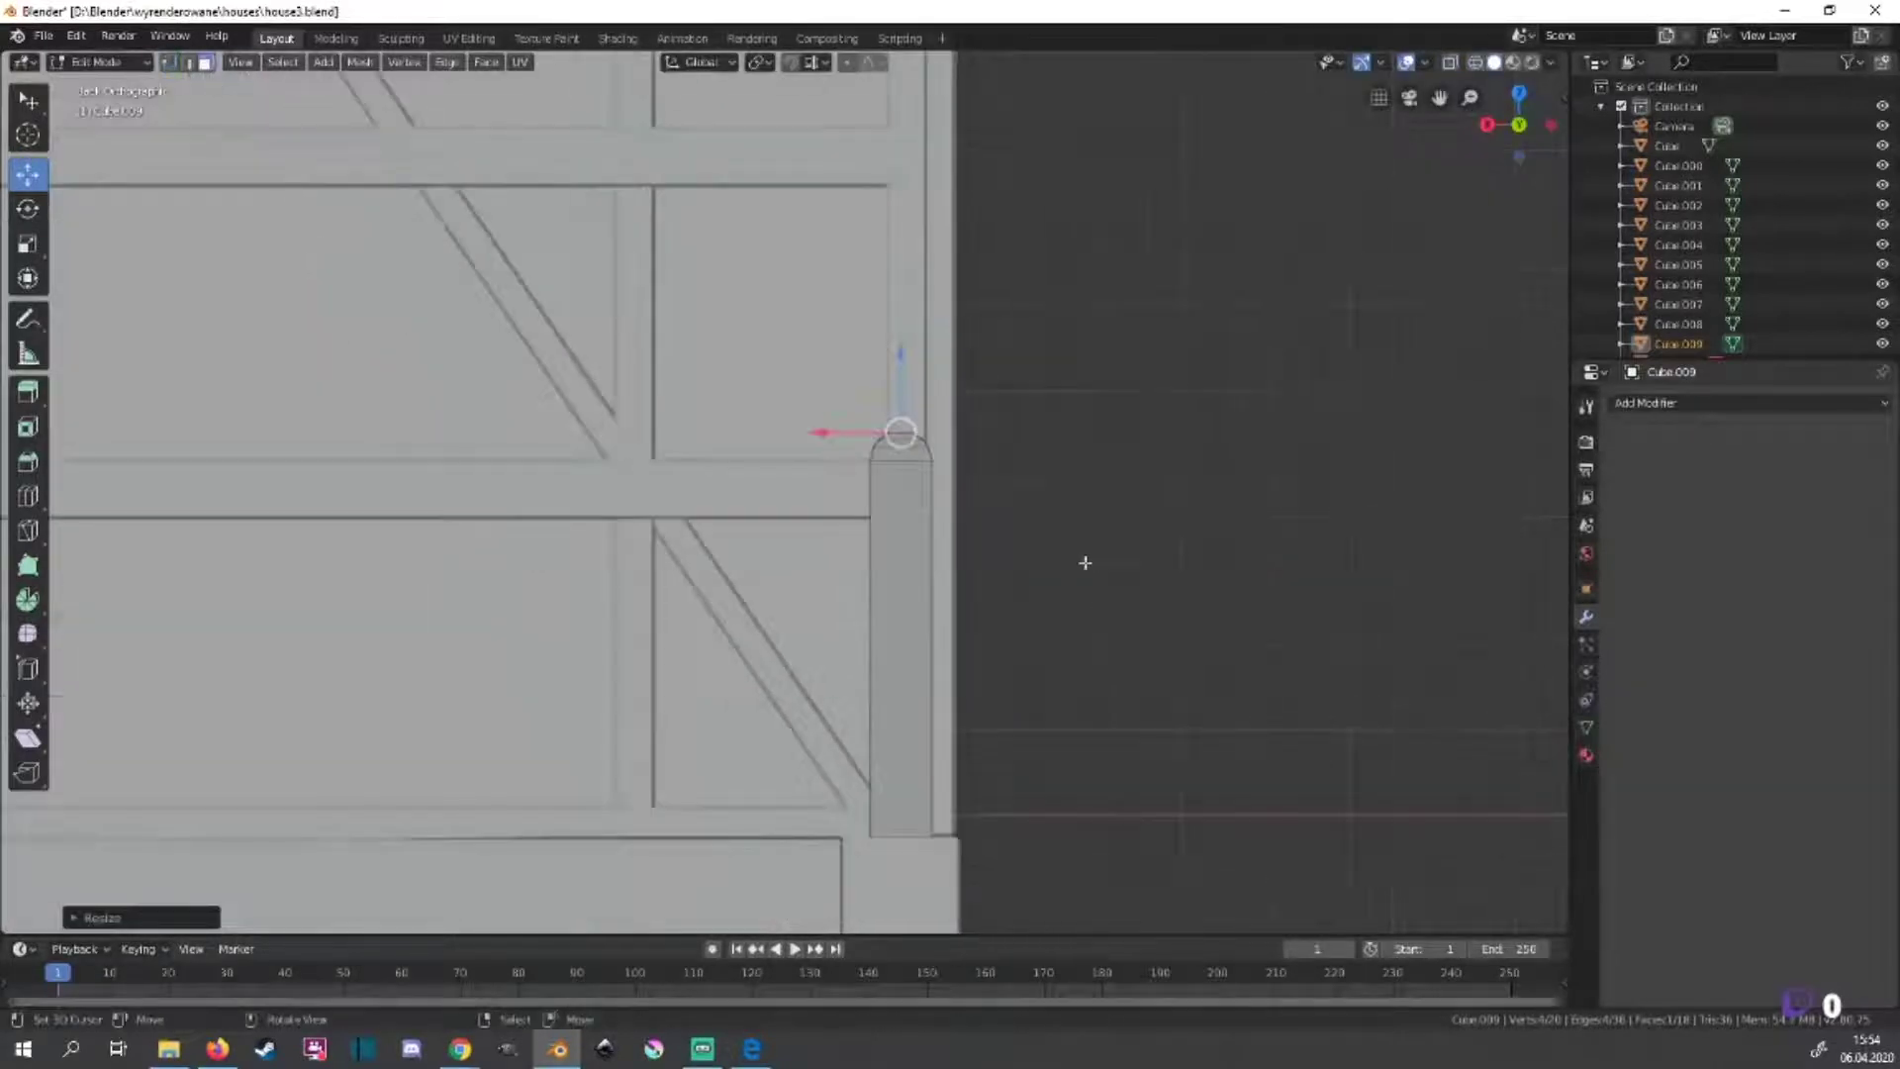
key("ctrl+l")
scroll(1068, 579, "up", 5, "ctrl")
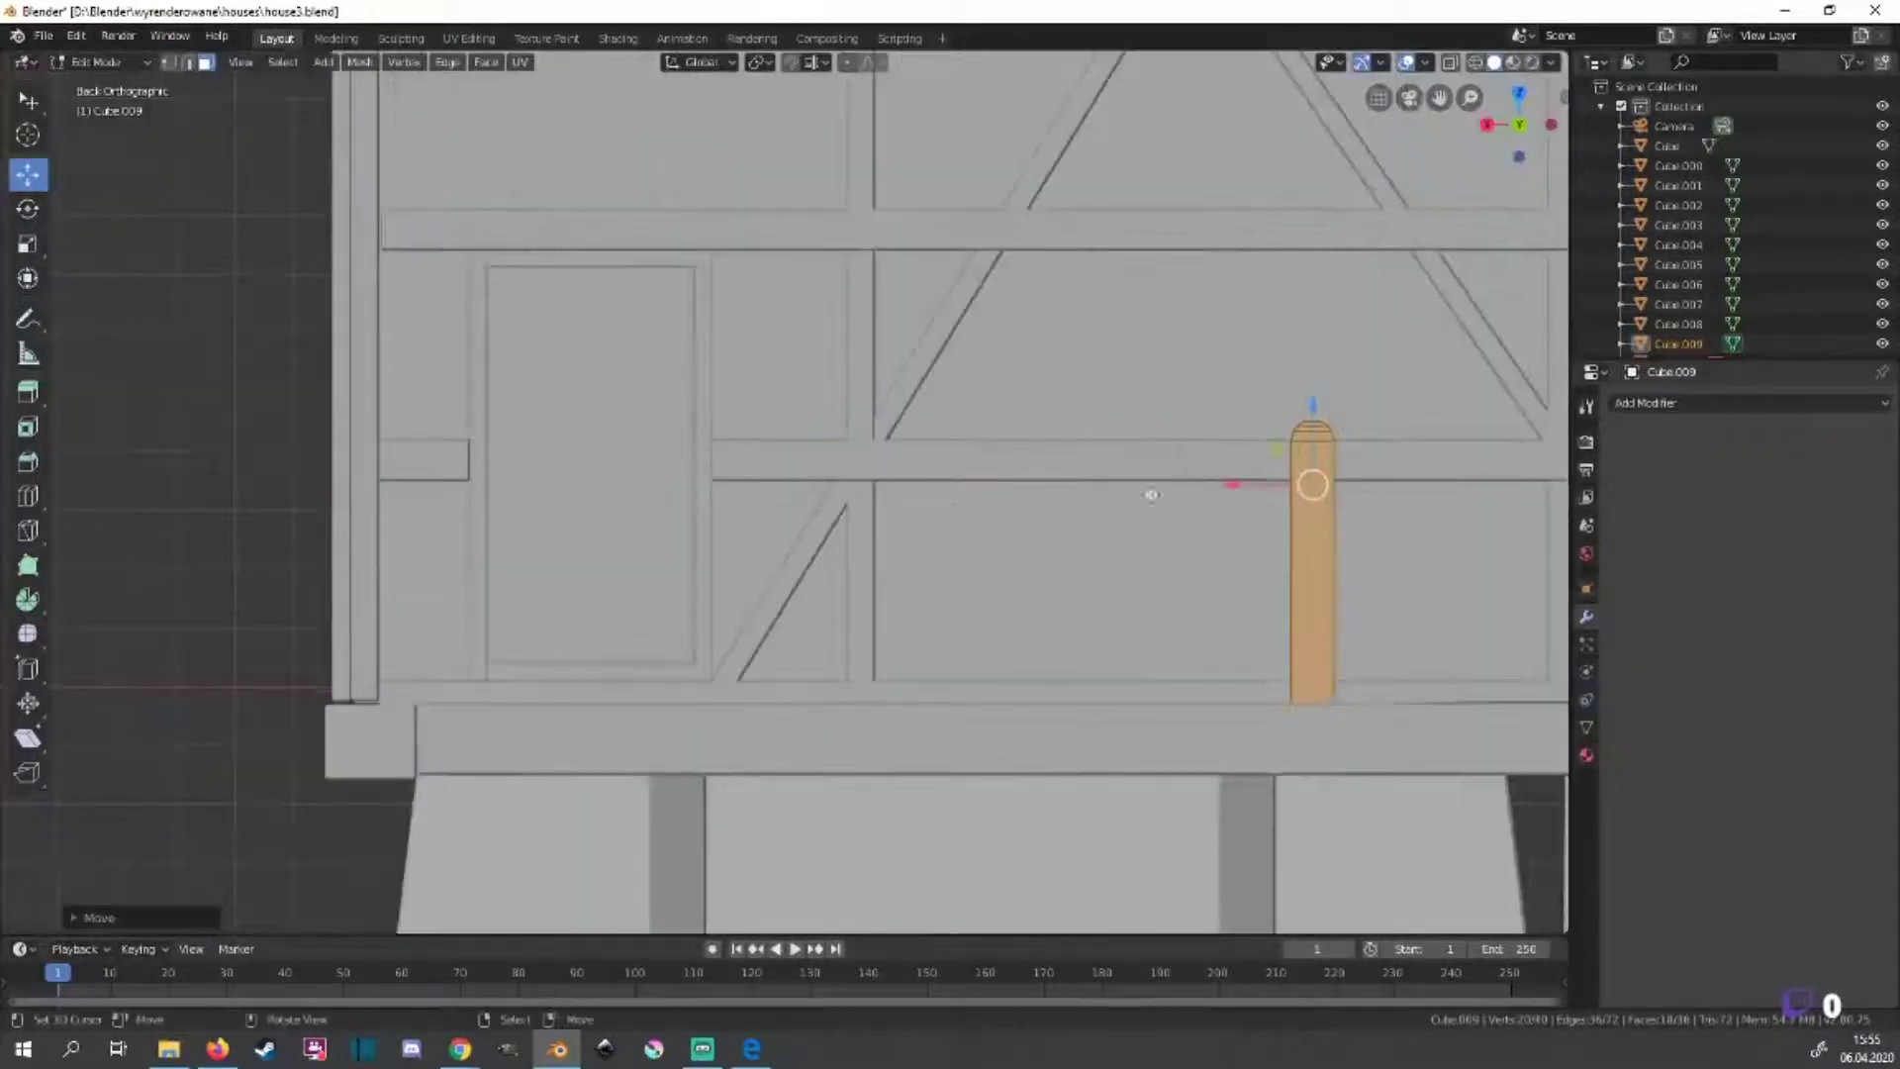
Move the rounded post to the balcony's left corner.
key("g")
left_click(313, 537)
middle_click_drag(313, 537, 277, 514, "shift")
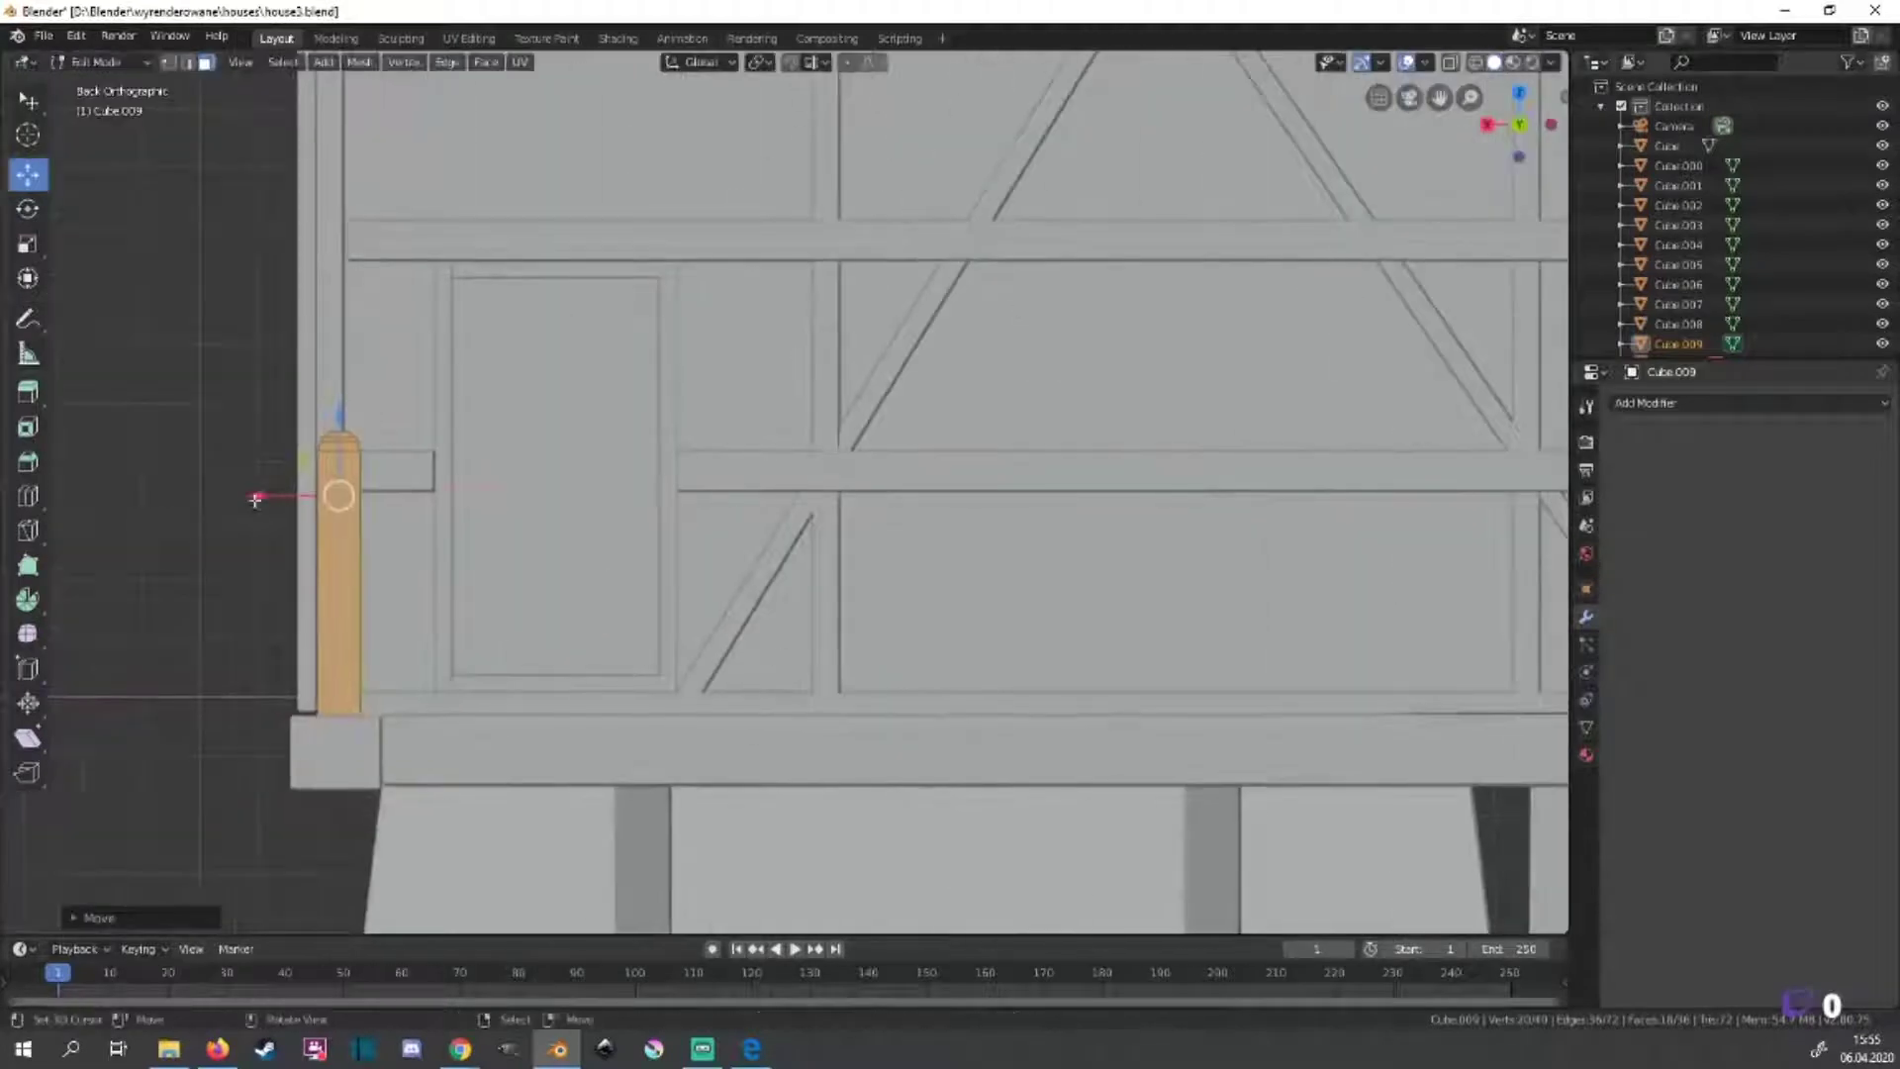
key("g")
left_click(256, 497)
scroll(594, 657, "up", 5, "ctrl")
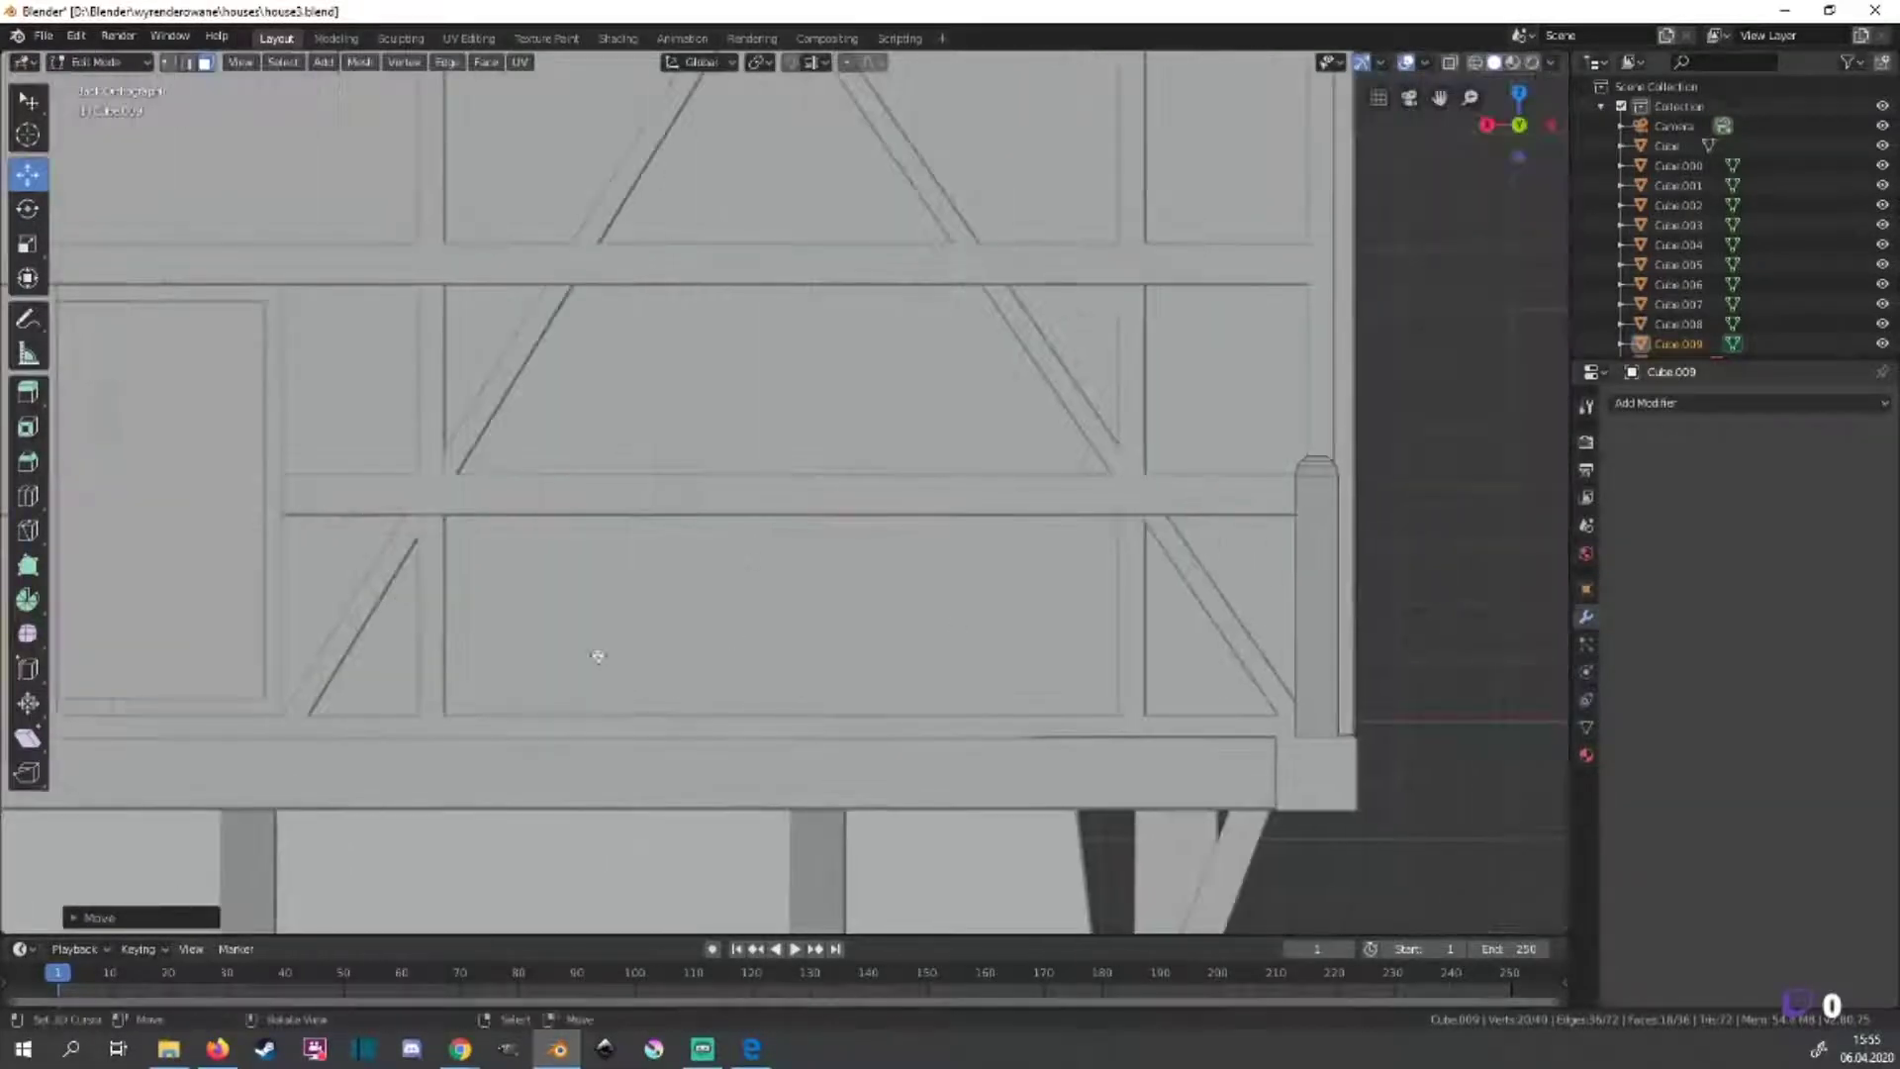
scroll(373, 529, "down", 5, "ctrl")
Place copies of the post along the balcony edge, including one right of the door.
left_click_drag(346, 540, 767, 540)
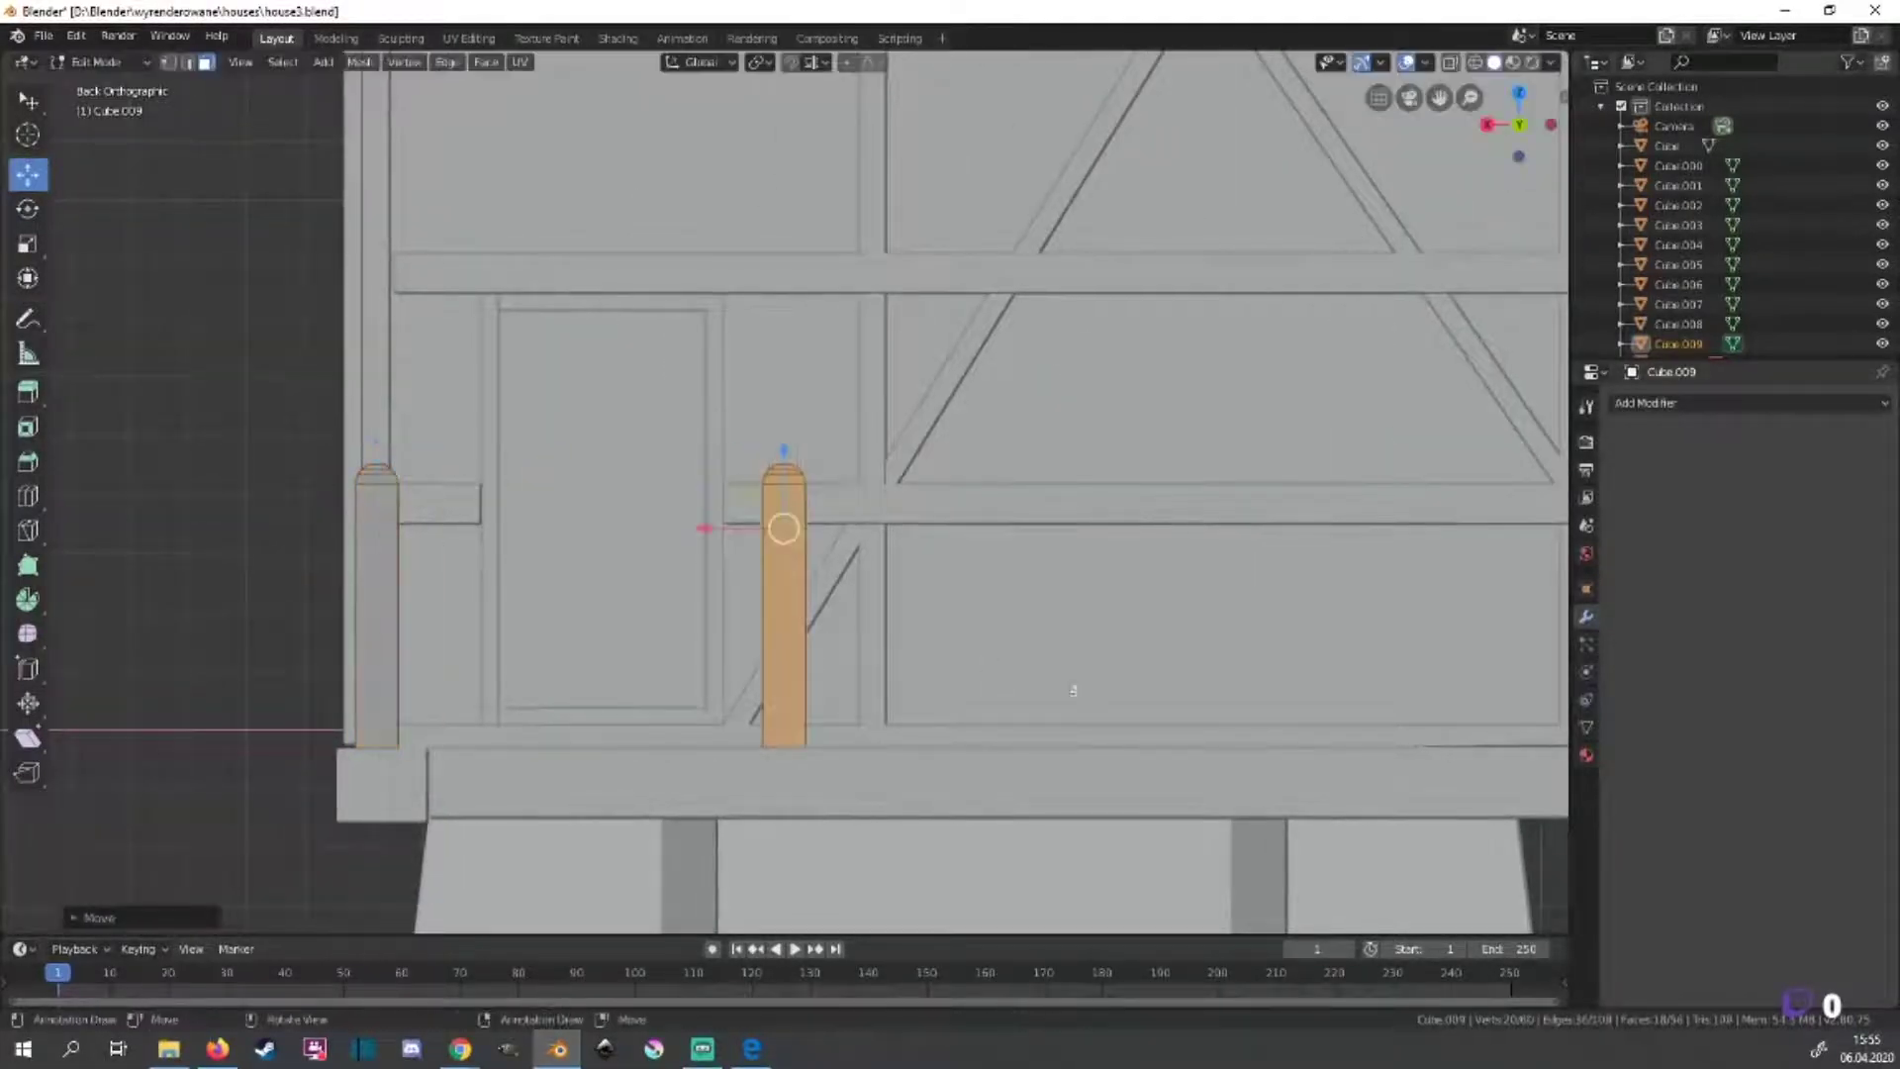
scroll(772, 534, "down", 5)
scroll(1154, 475, "up", 3)
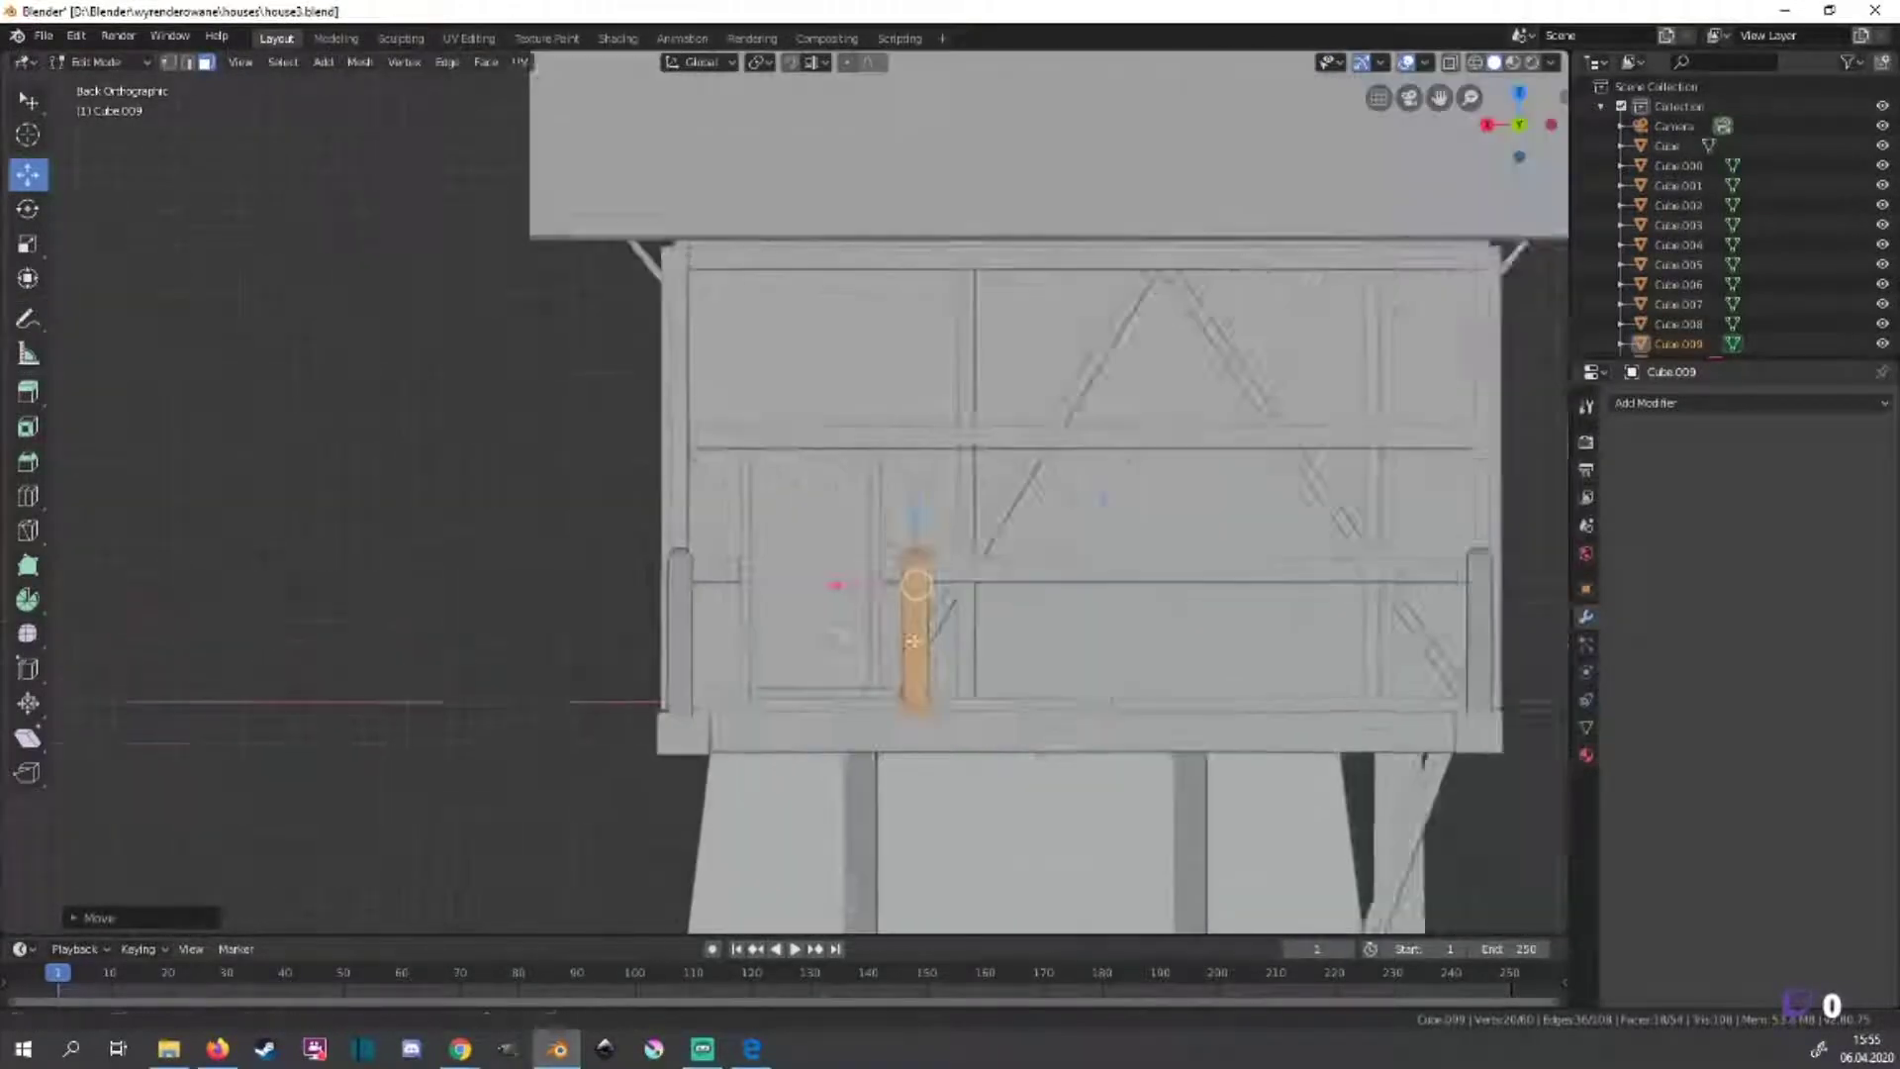
key("g")
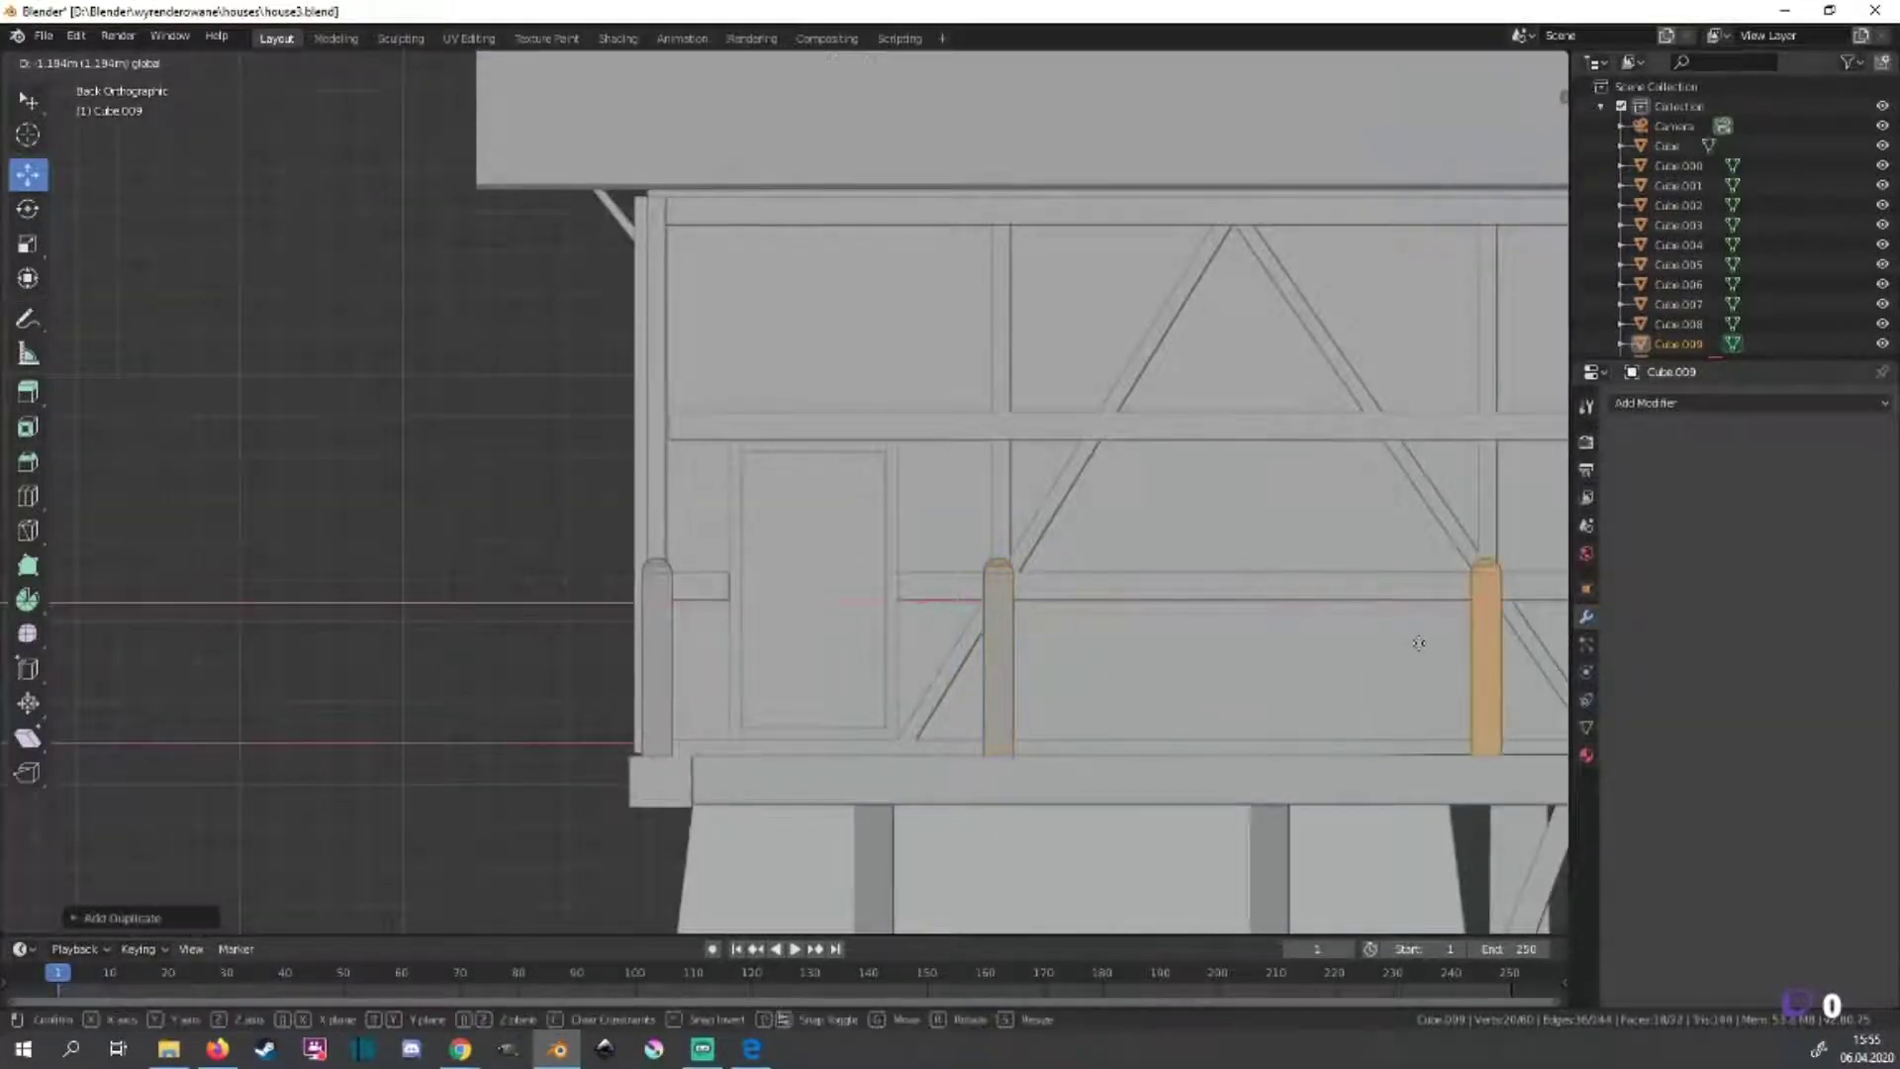
middle_click_drag(1419, 643, 1215, 584, "shift")
left_click(962, 619)
key("Tab")
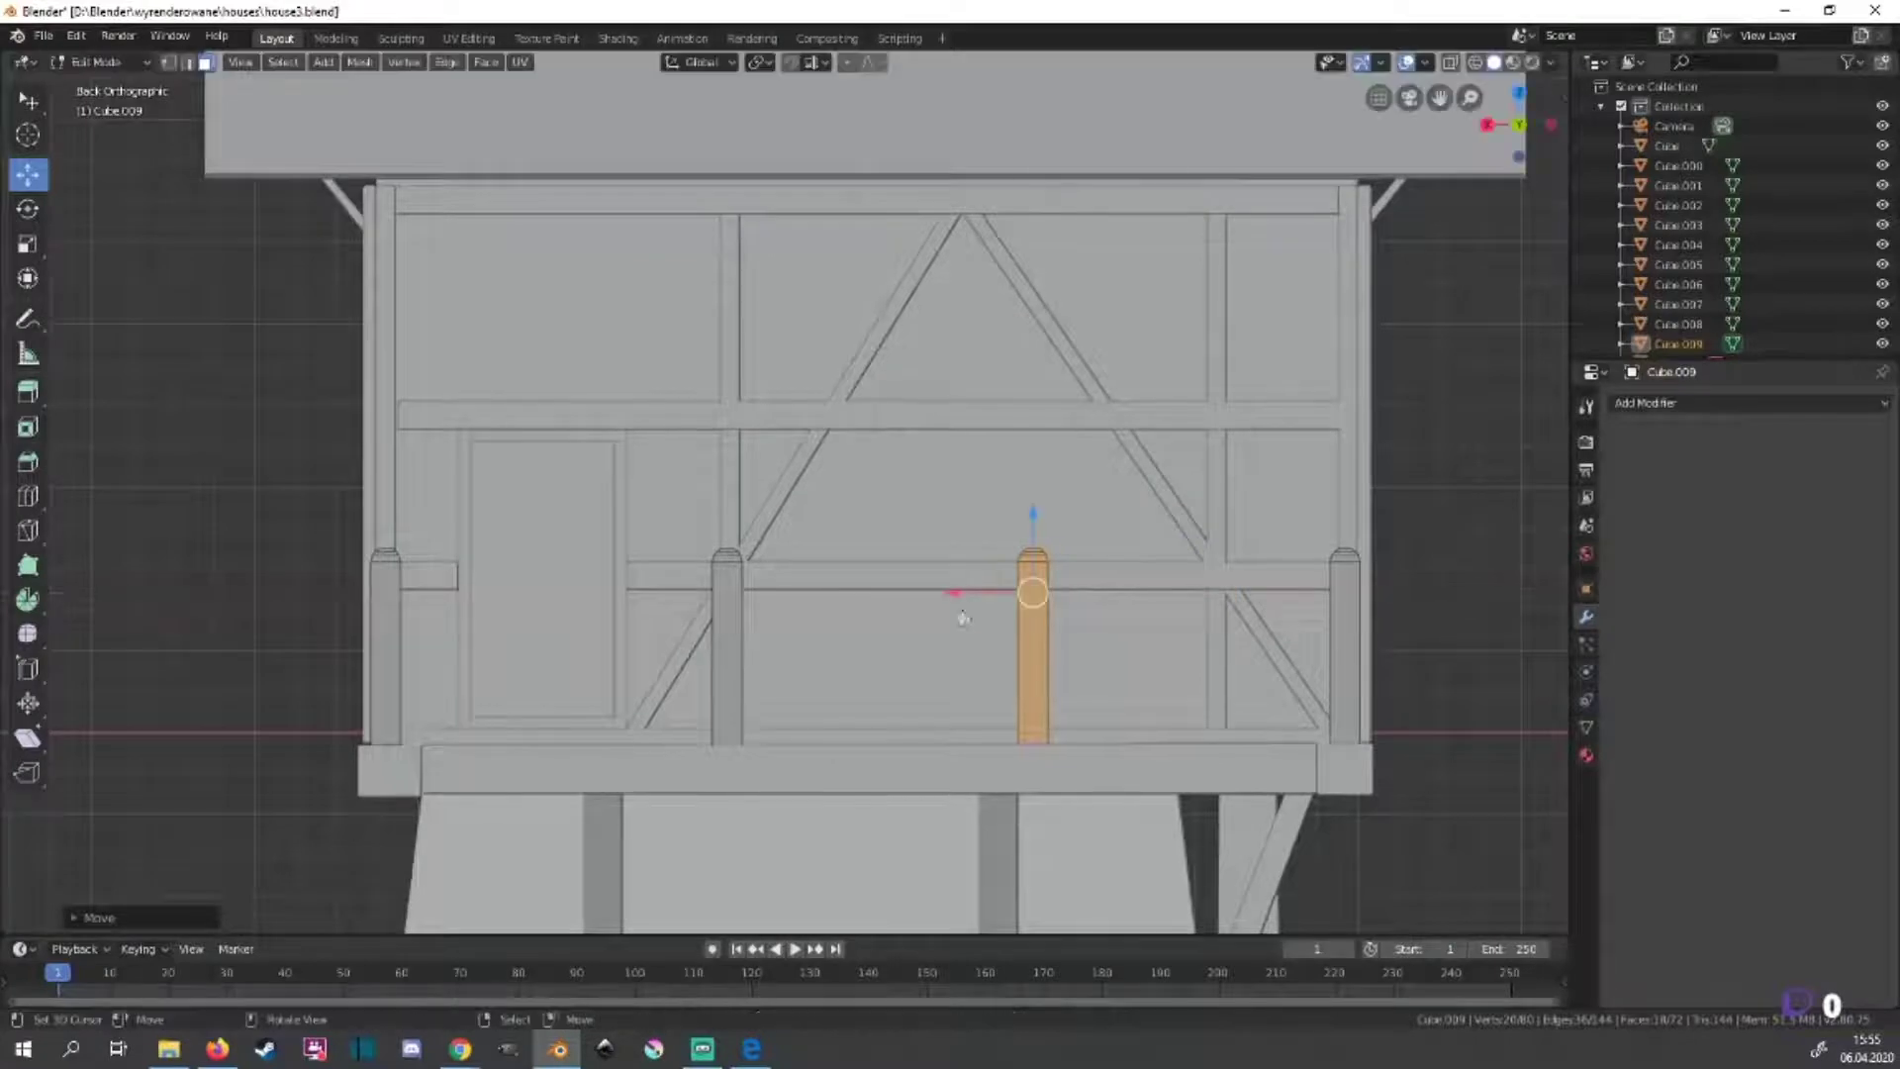
Adjust the posts' height in the see-through back view, then return to solid shading.
mouse_move(755, 657)
middle_mouse_down()
mouse_move(1051, 744)
mouse_move(1036, 717)
middle_mouse_up()
key("ctrl+KP_1")
key("alt+z")
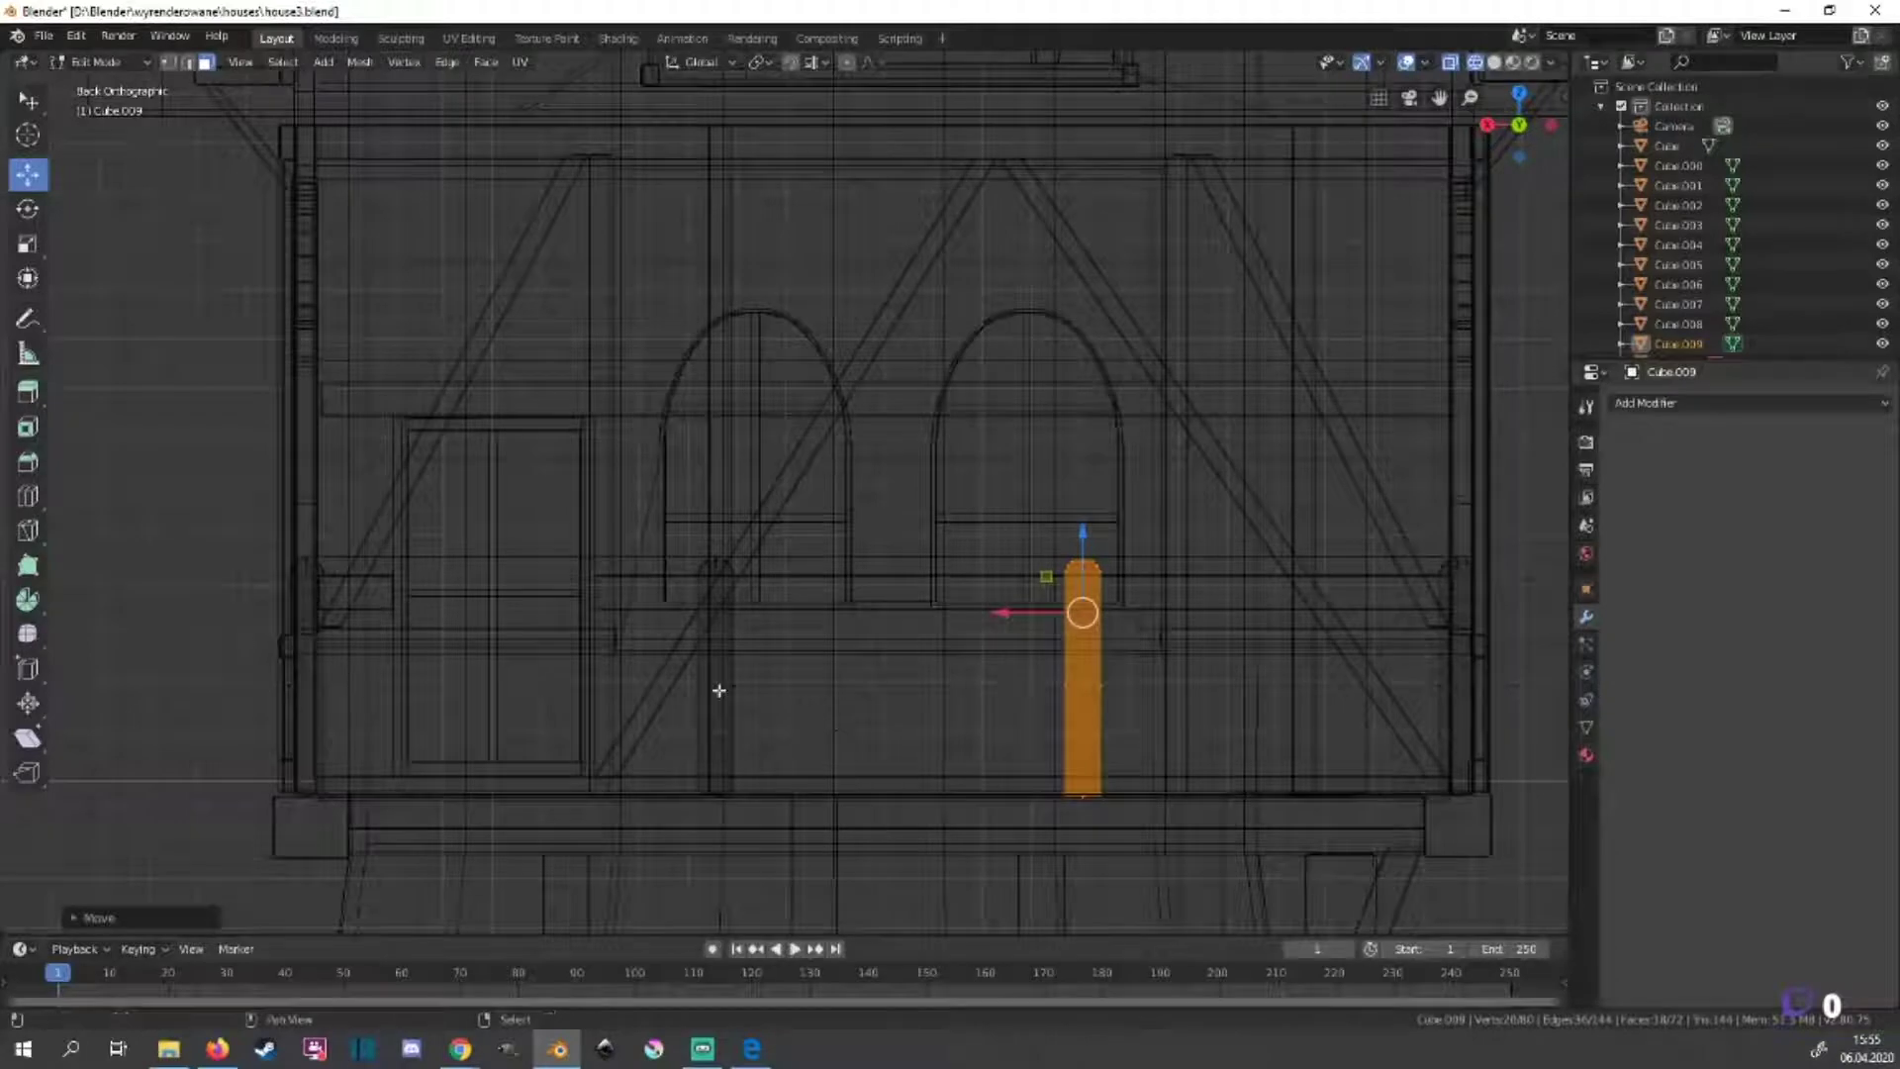
left_click_drag(896, 534, 892, 531)
key("z")
left_click(899, 661)
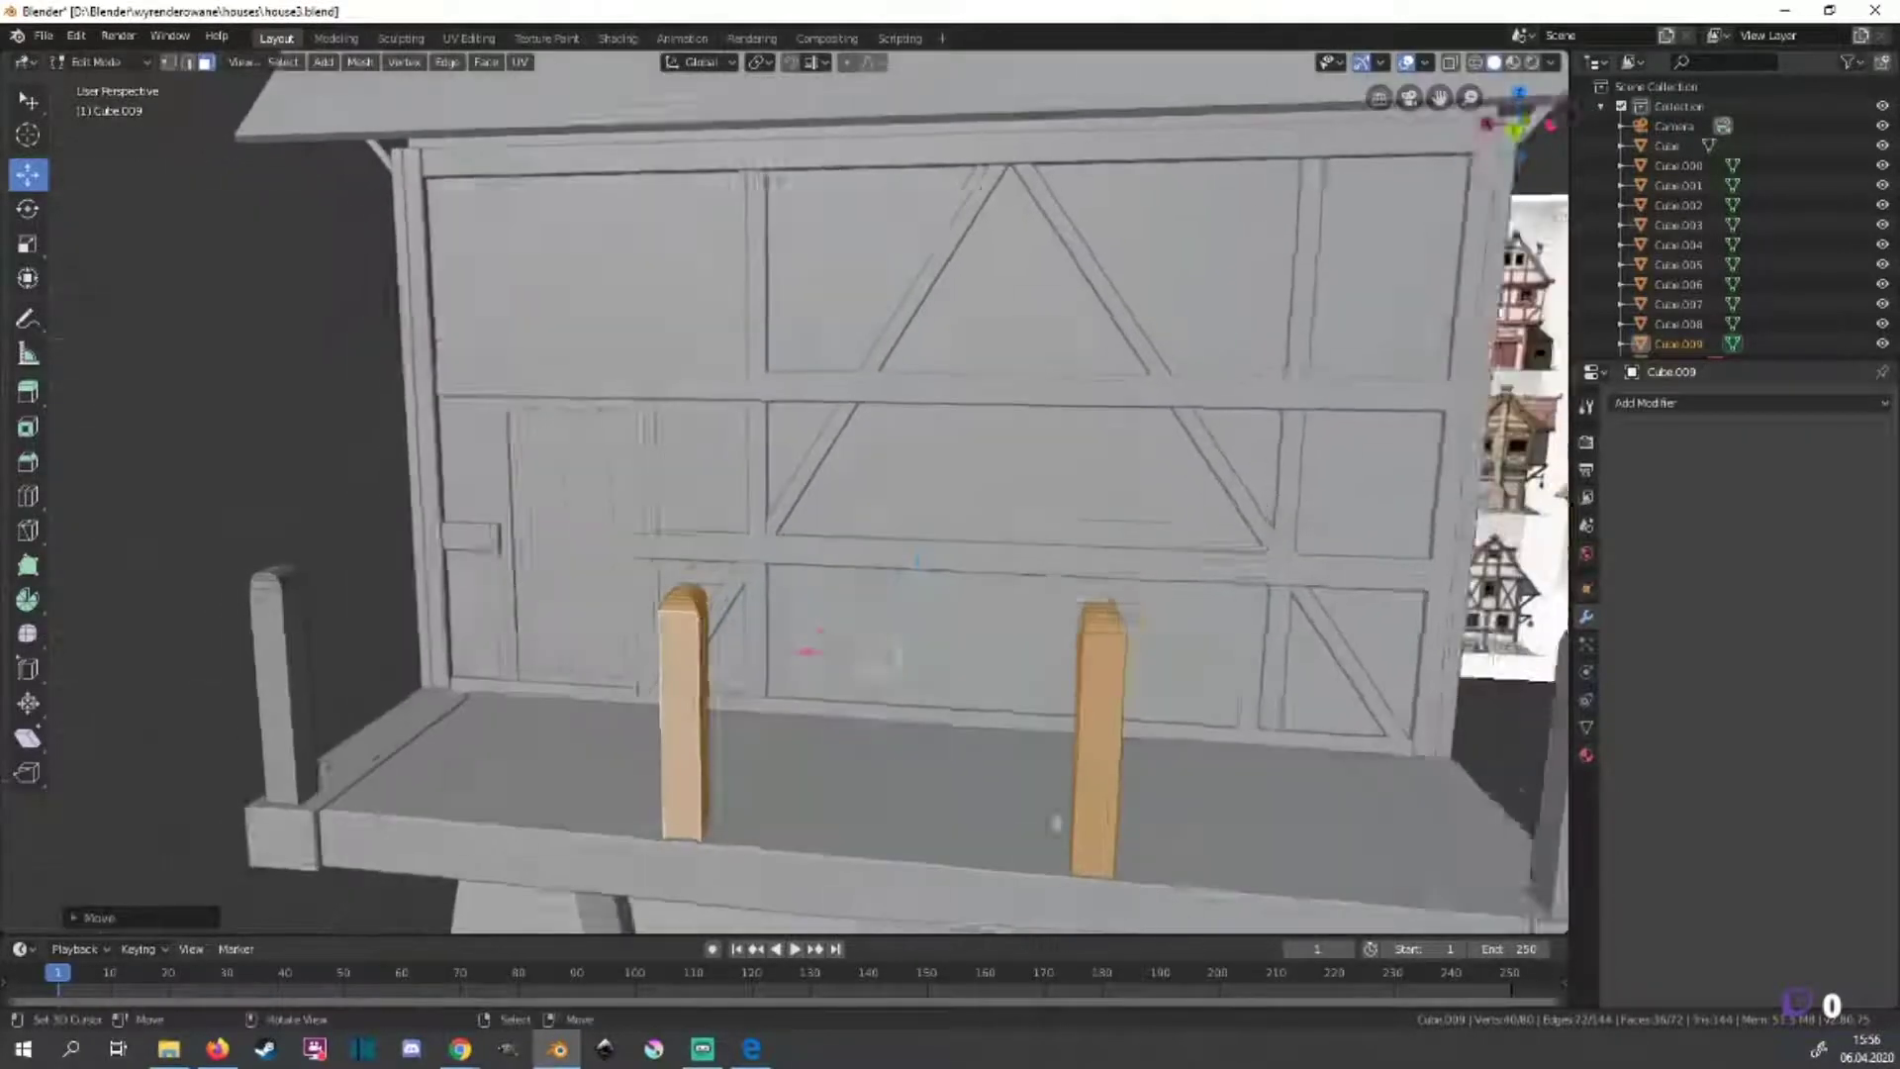
mouse_move(899, 661)
middle_mouse_down()
mouse_move(1252, 794)
mouse_move(1471, 784)
middle_mouse_up()
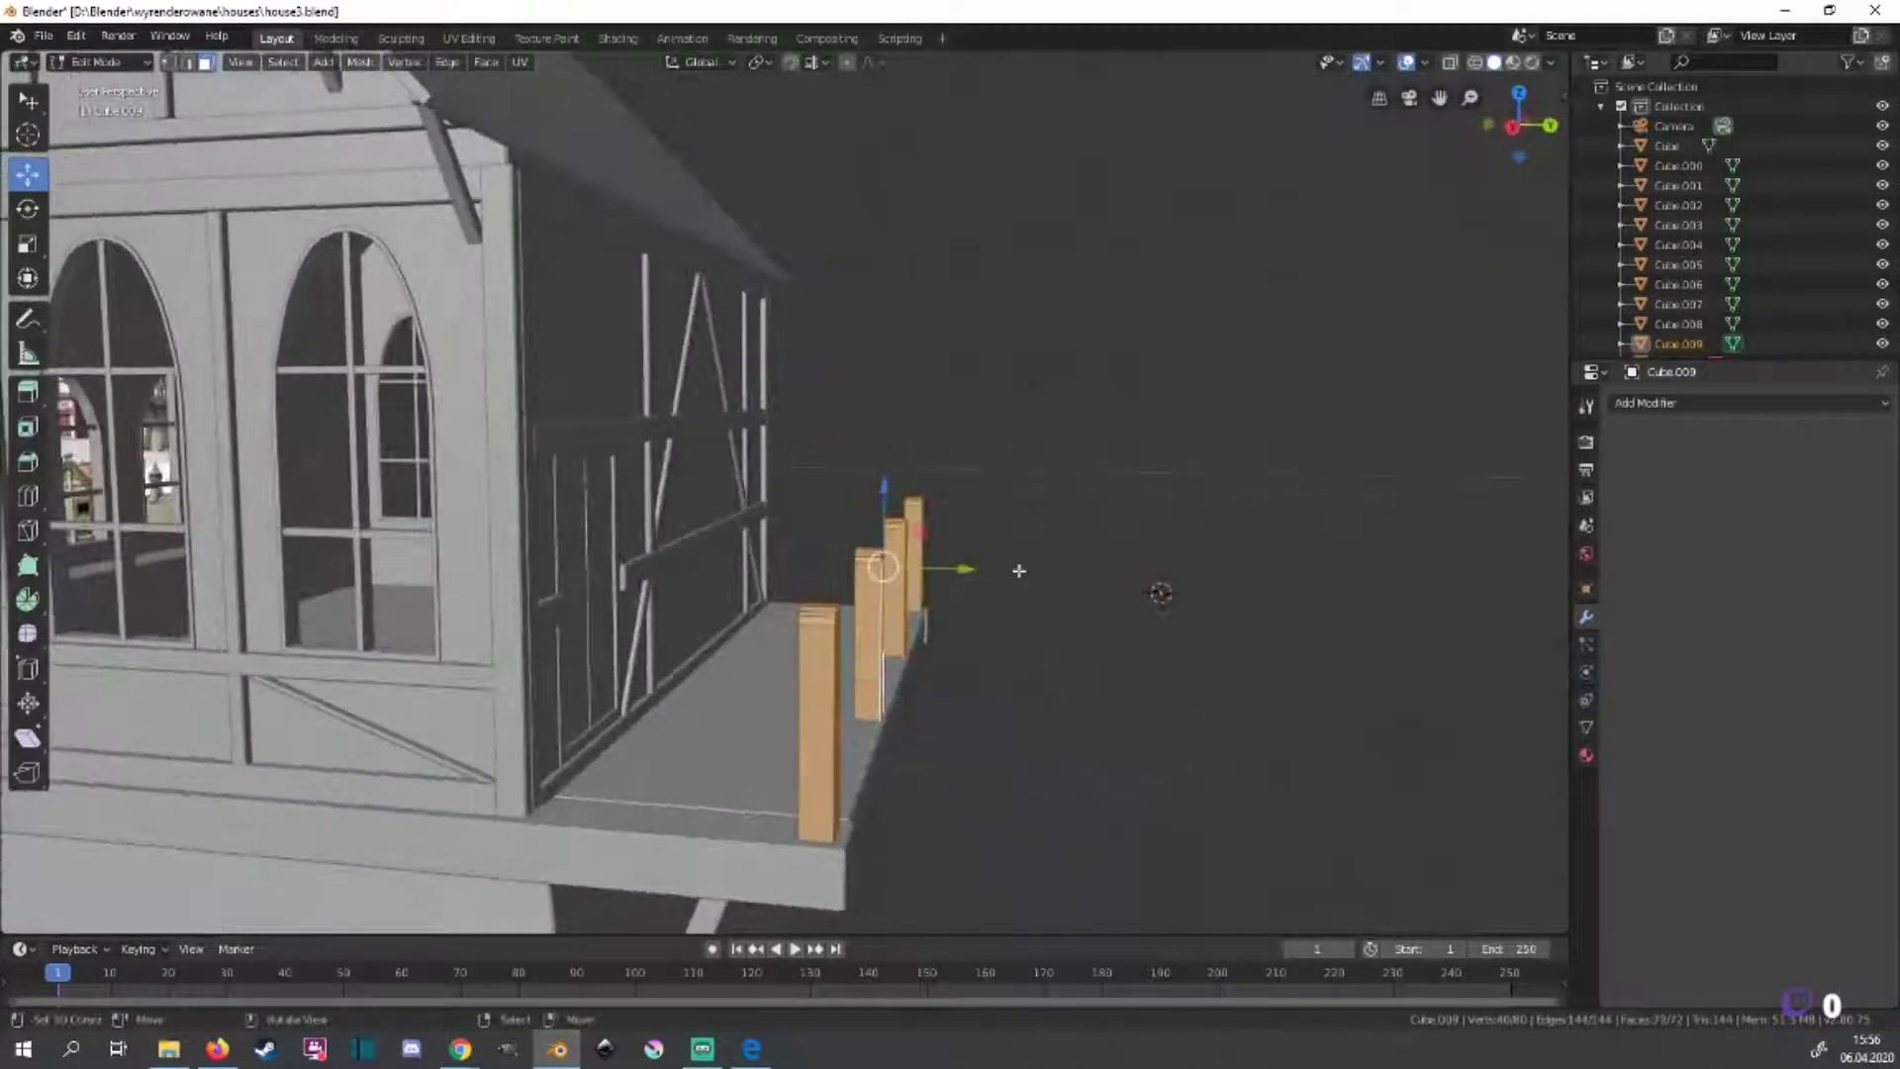
Thin the posts along Y and shift them to the correct depth.
key("s")
key("y")
left_click(960, 578)
key("g")
key("y")
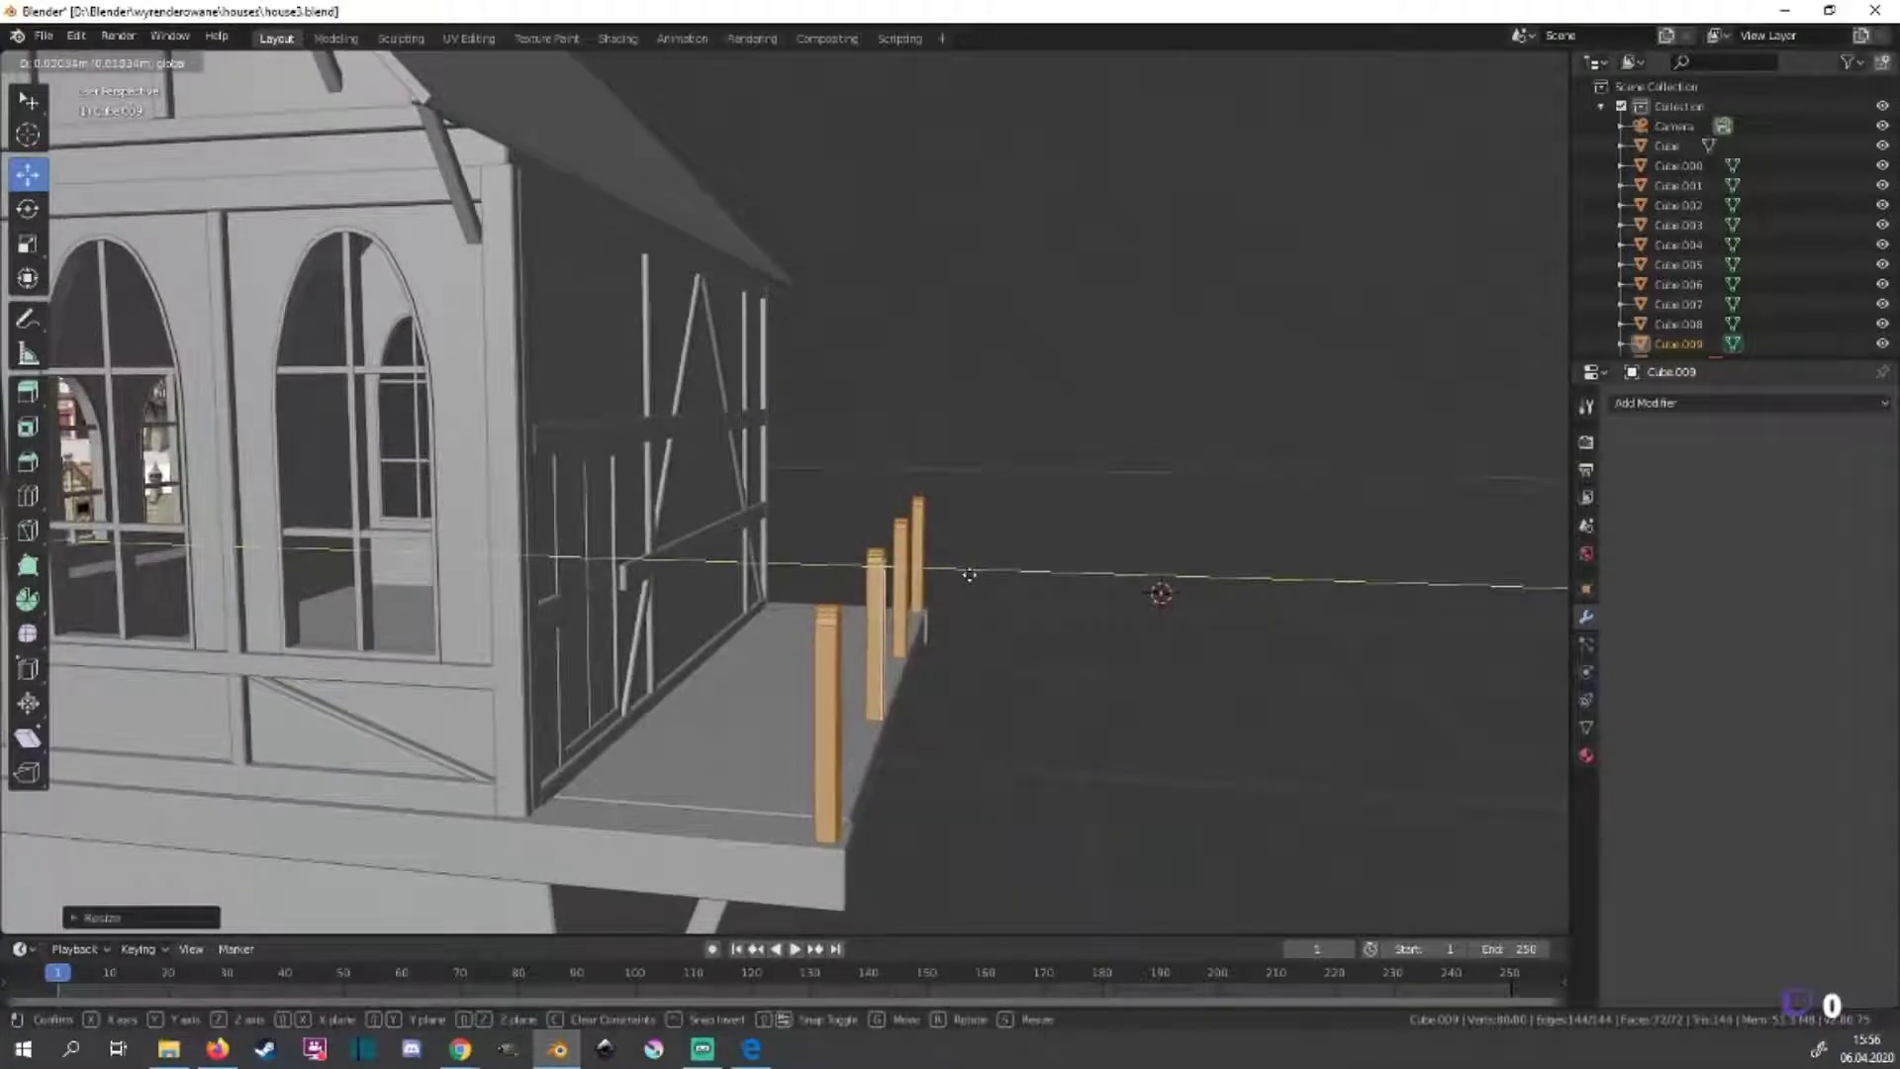
left_click(969, 575)
key("ctrl+KP_1")
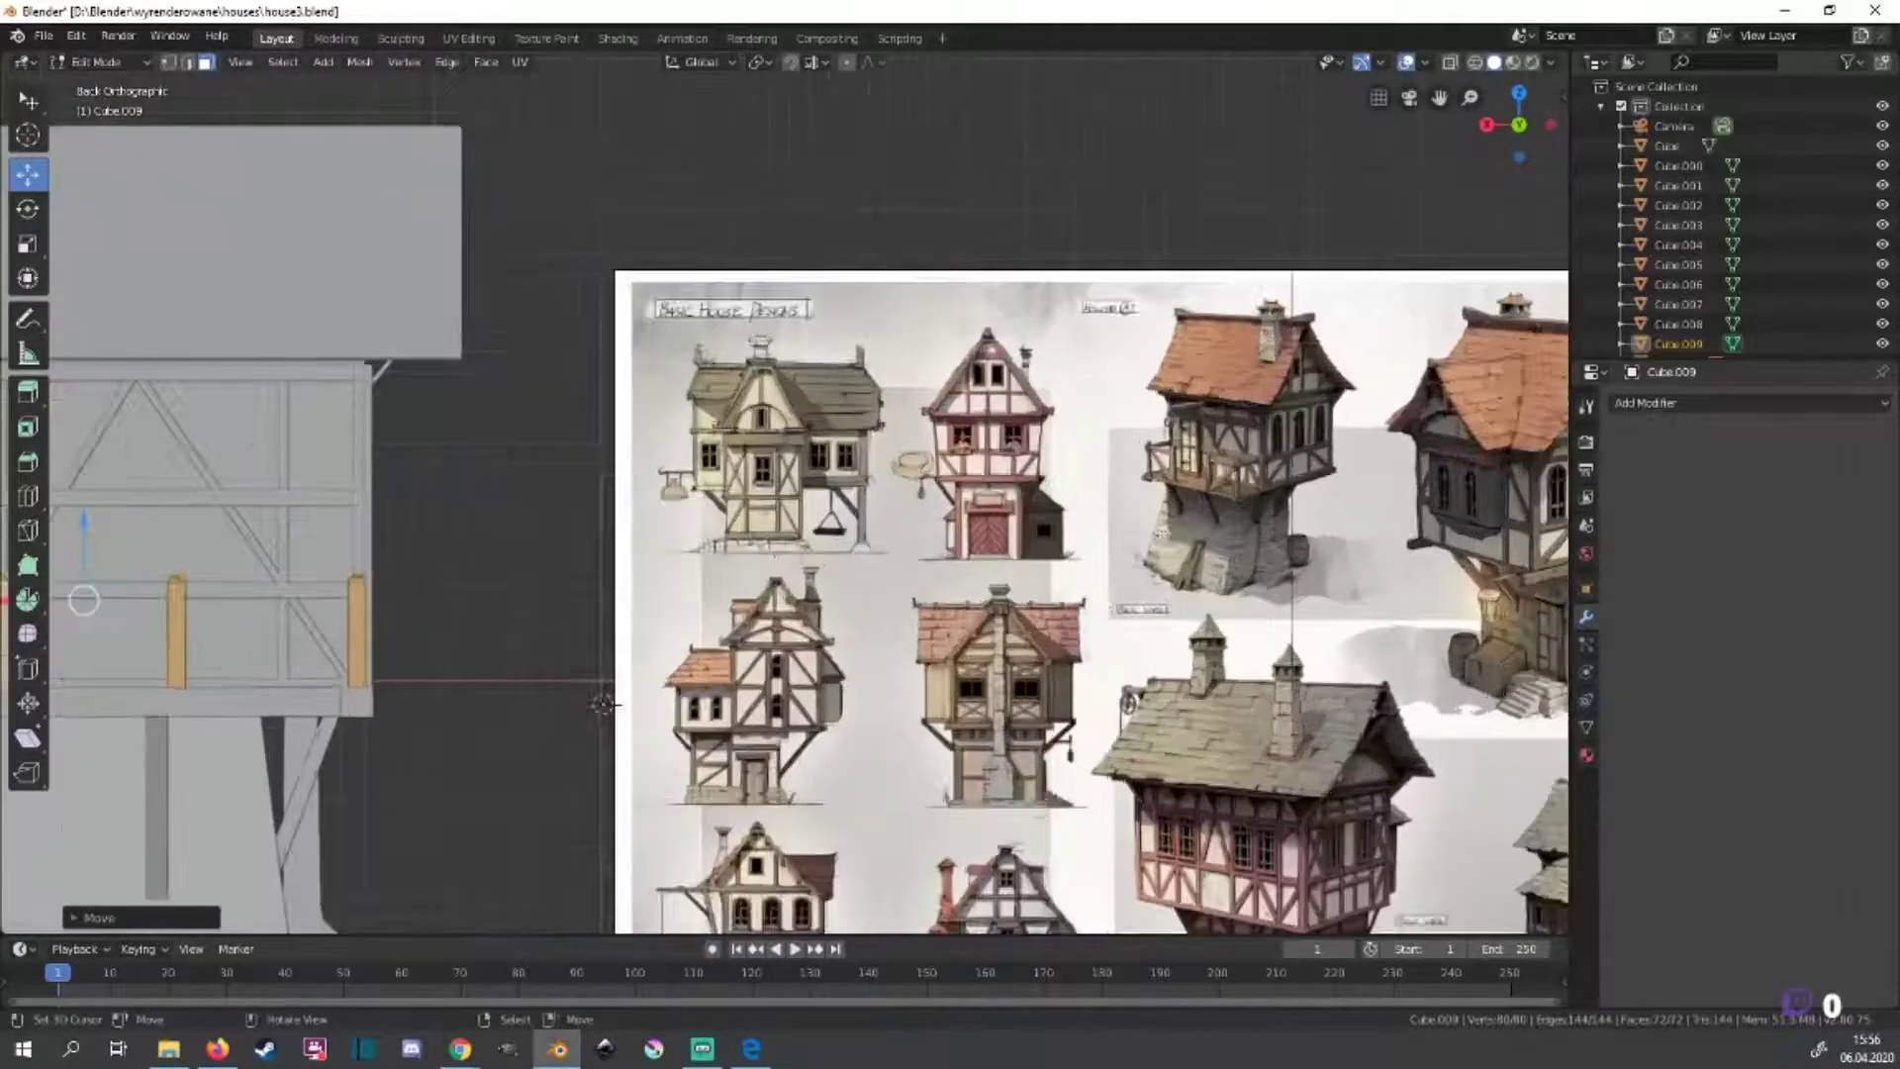
middle_click_drag(443, 596, 949, 580, "shift")
Add a cube and scale it along X, Z and Y into a thin rail board.
key("shift+a")
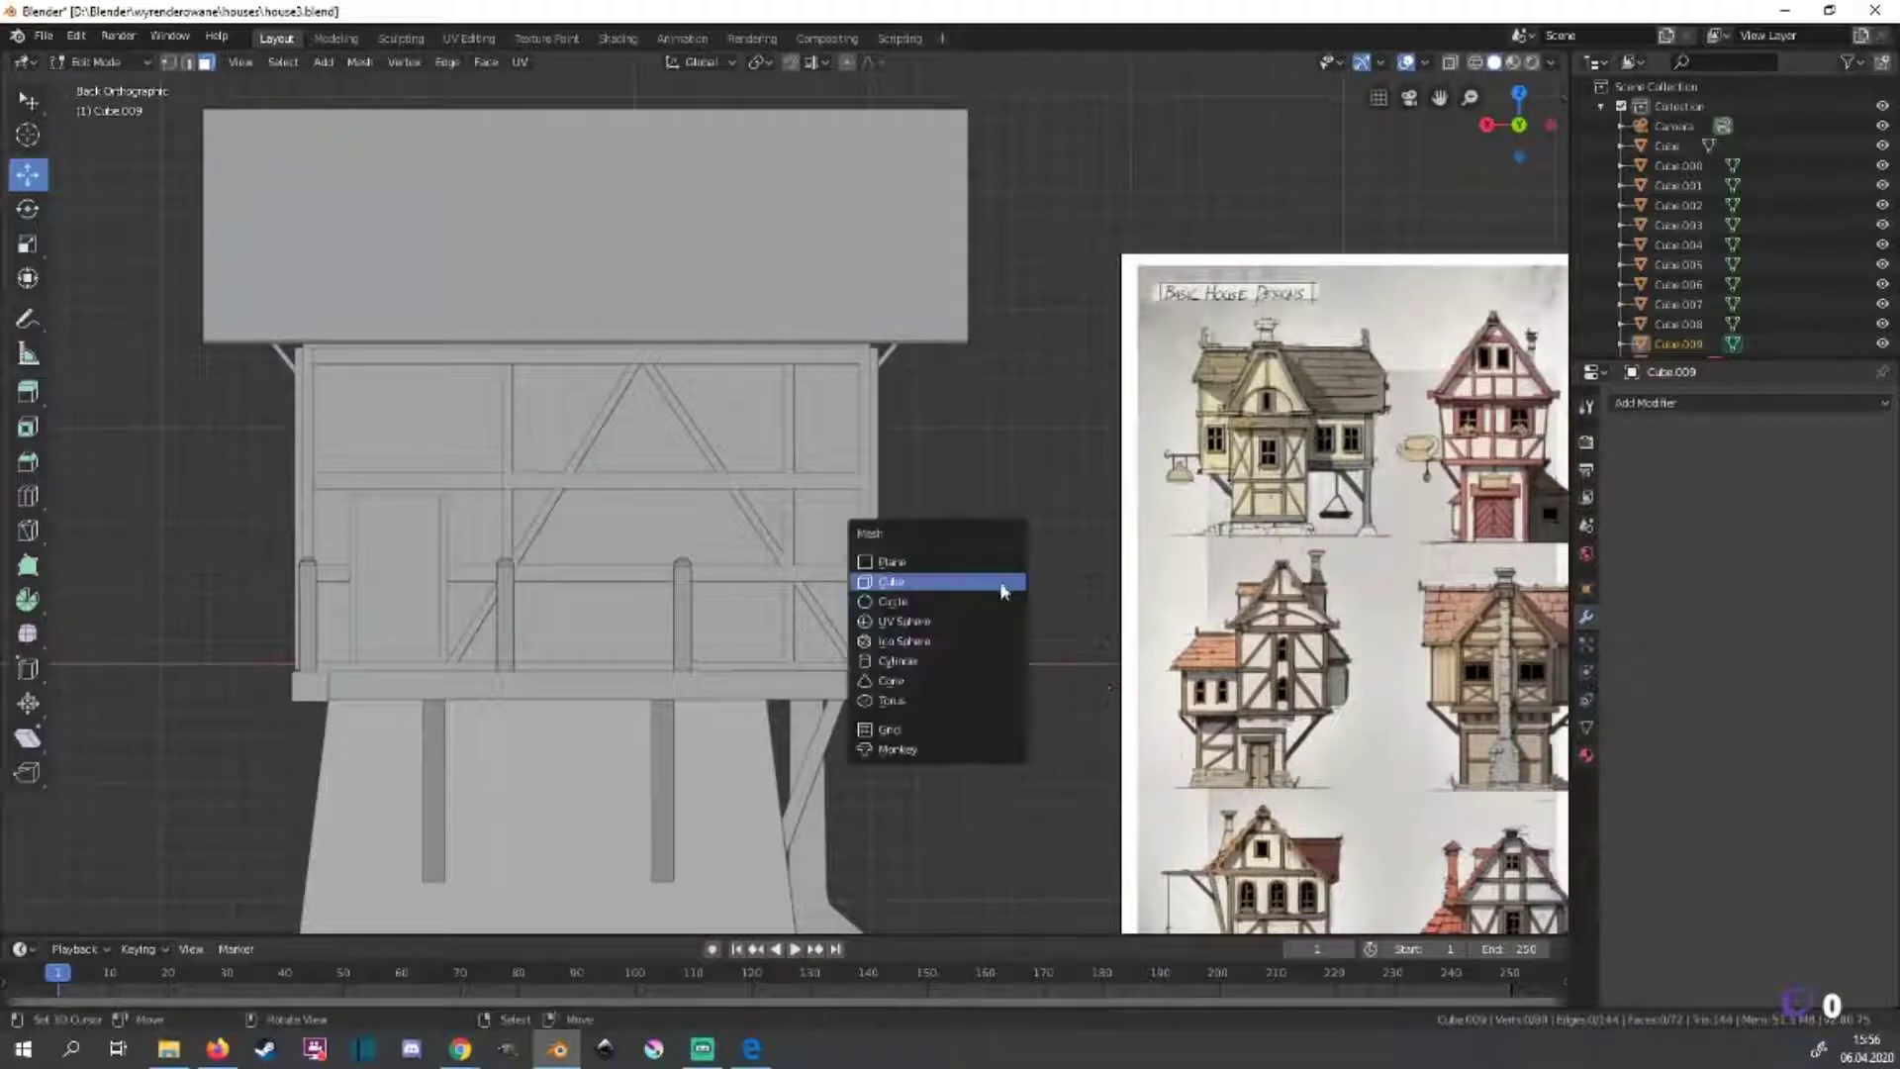
left_click(1002, 583)
key("s")
key("x")
left_click(1022, 530)
key("s")
key("z")
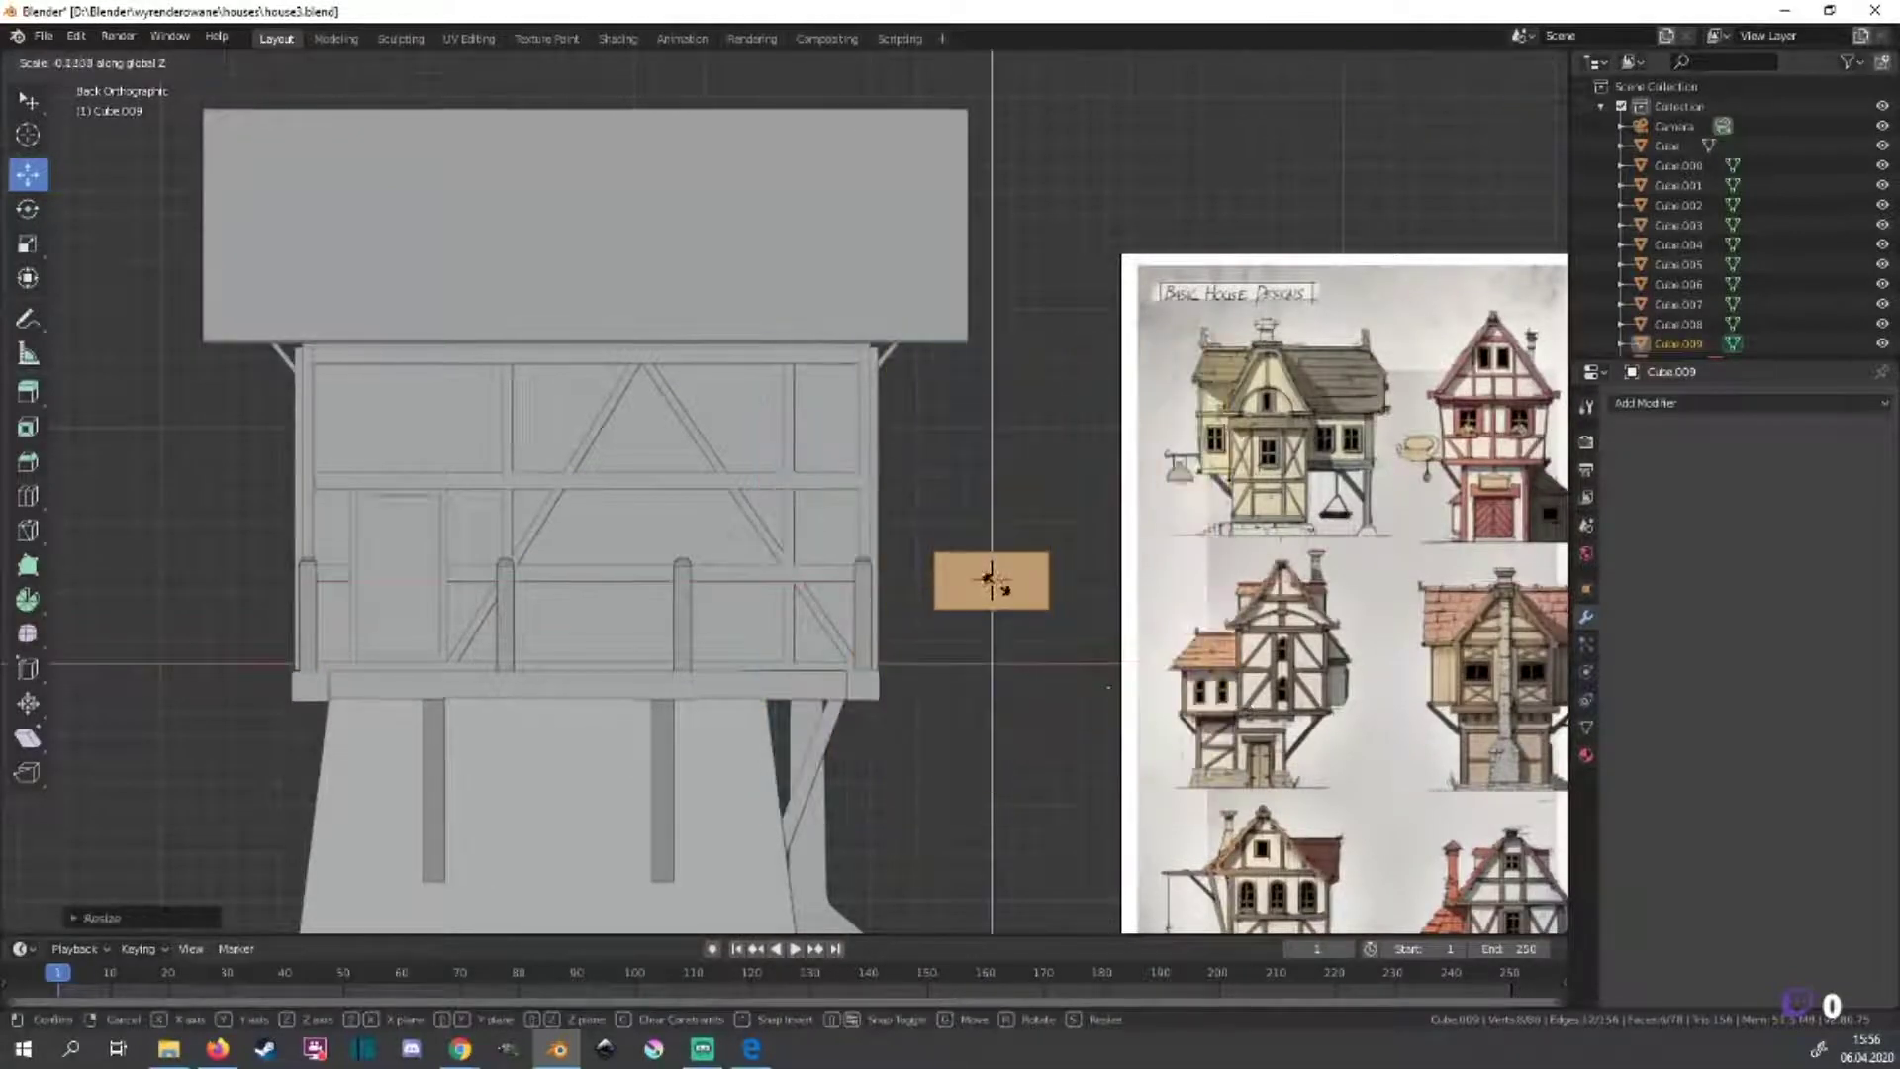
left_click(999, 579)
middle_click_drag(999, 579, 1040, 774)
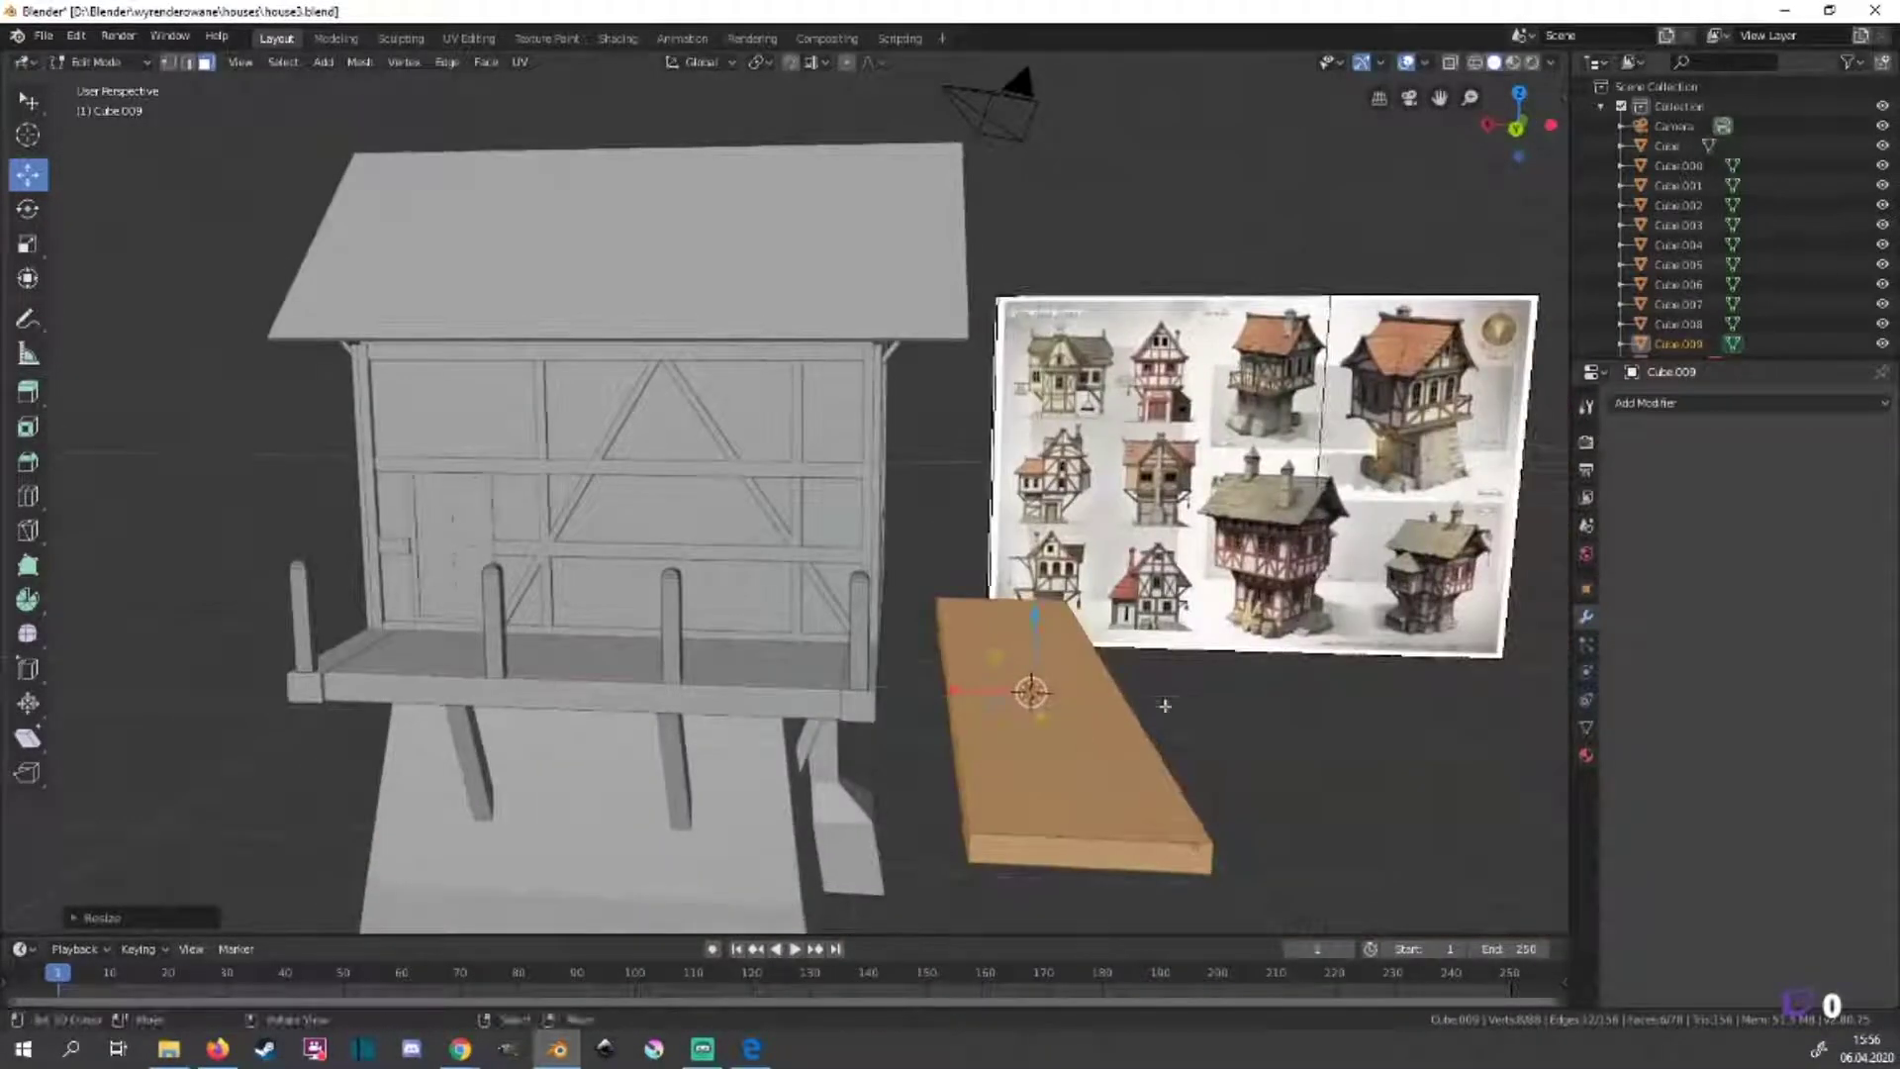
key("s")
key("y")
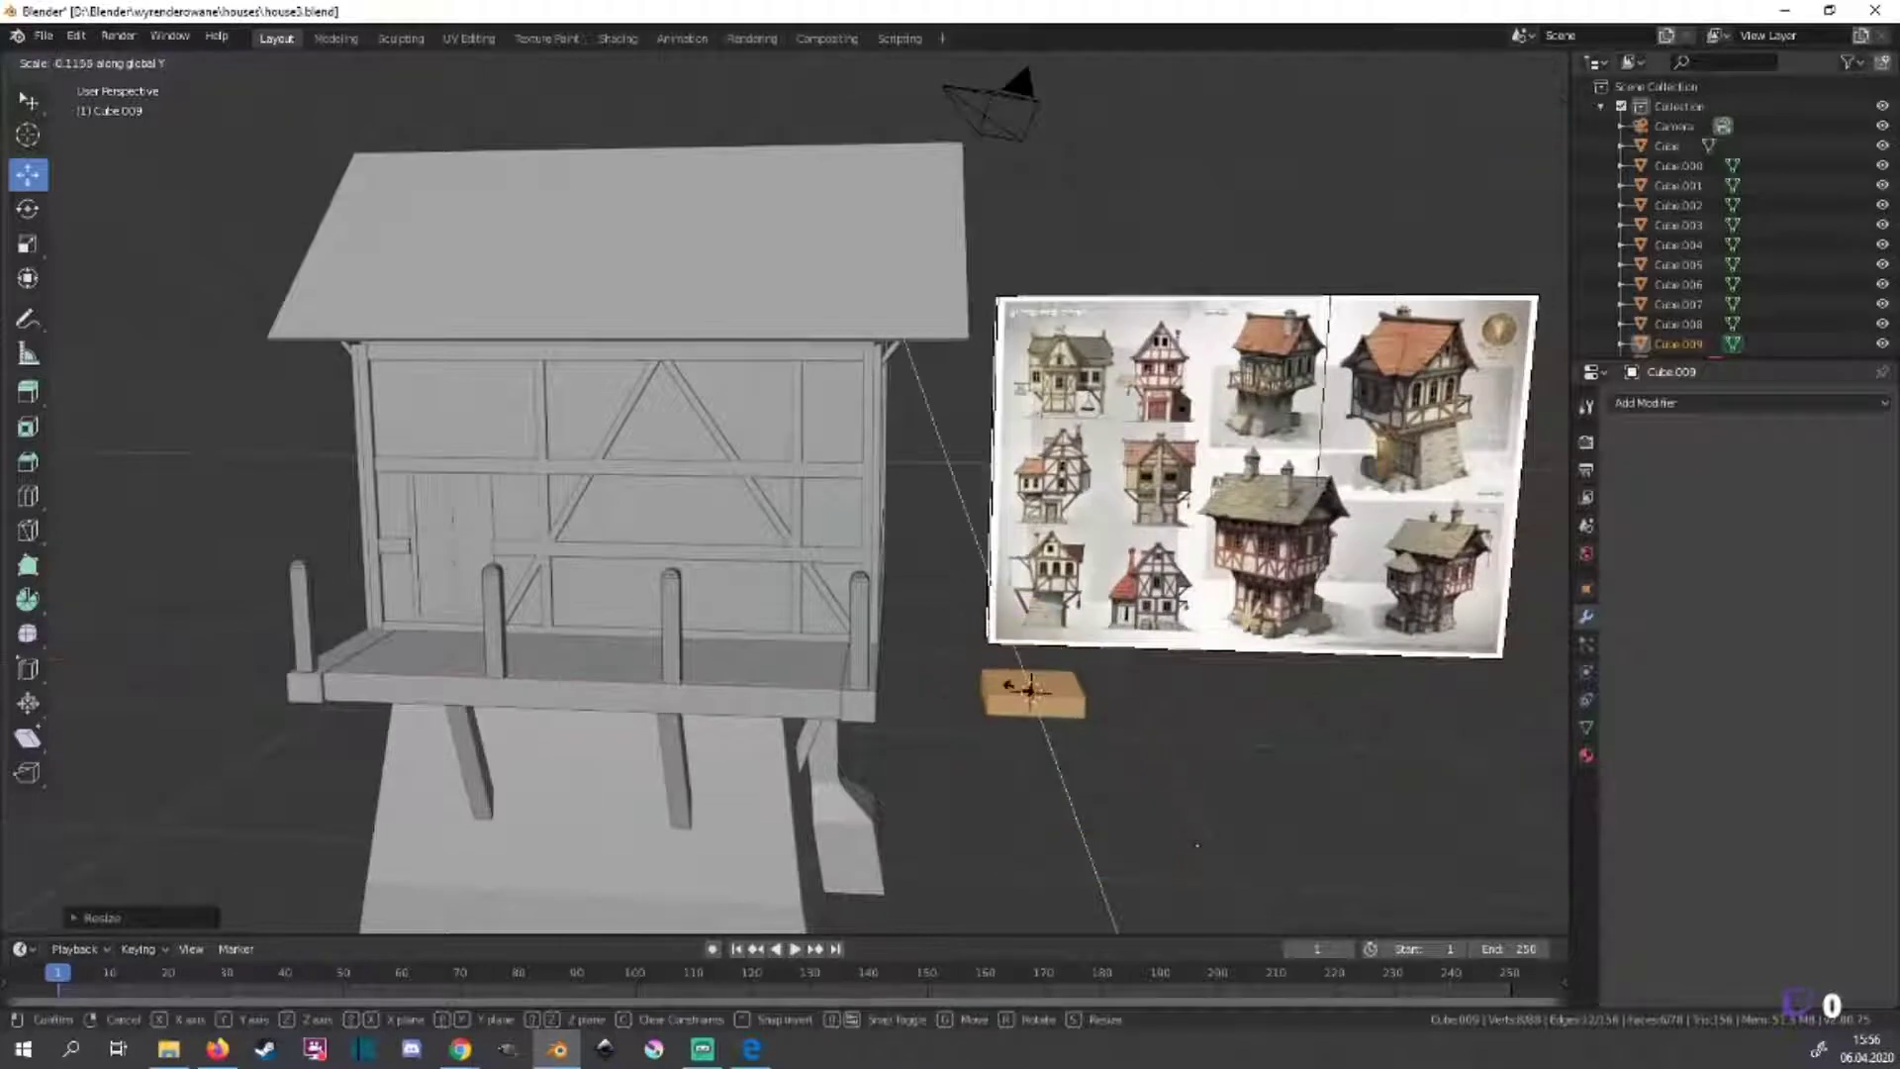
left_click(1145, 776)
Move the rail board along X into place between the balcony posts.
key("KP_3")
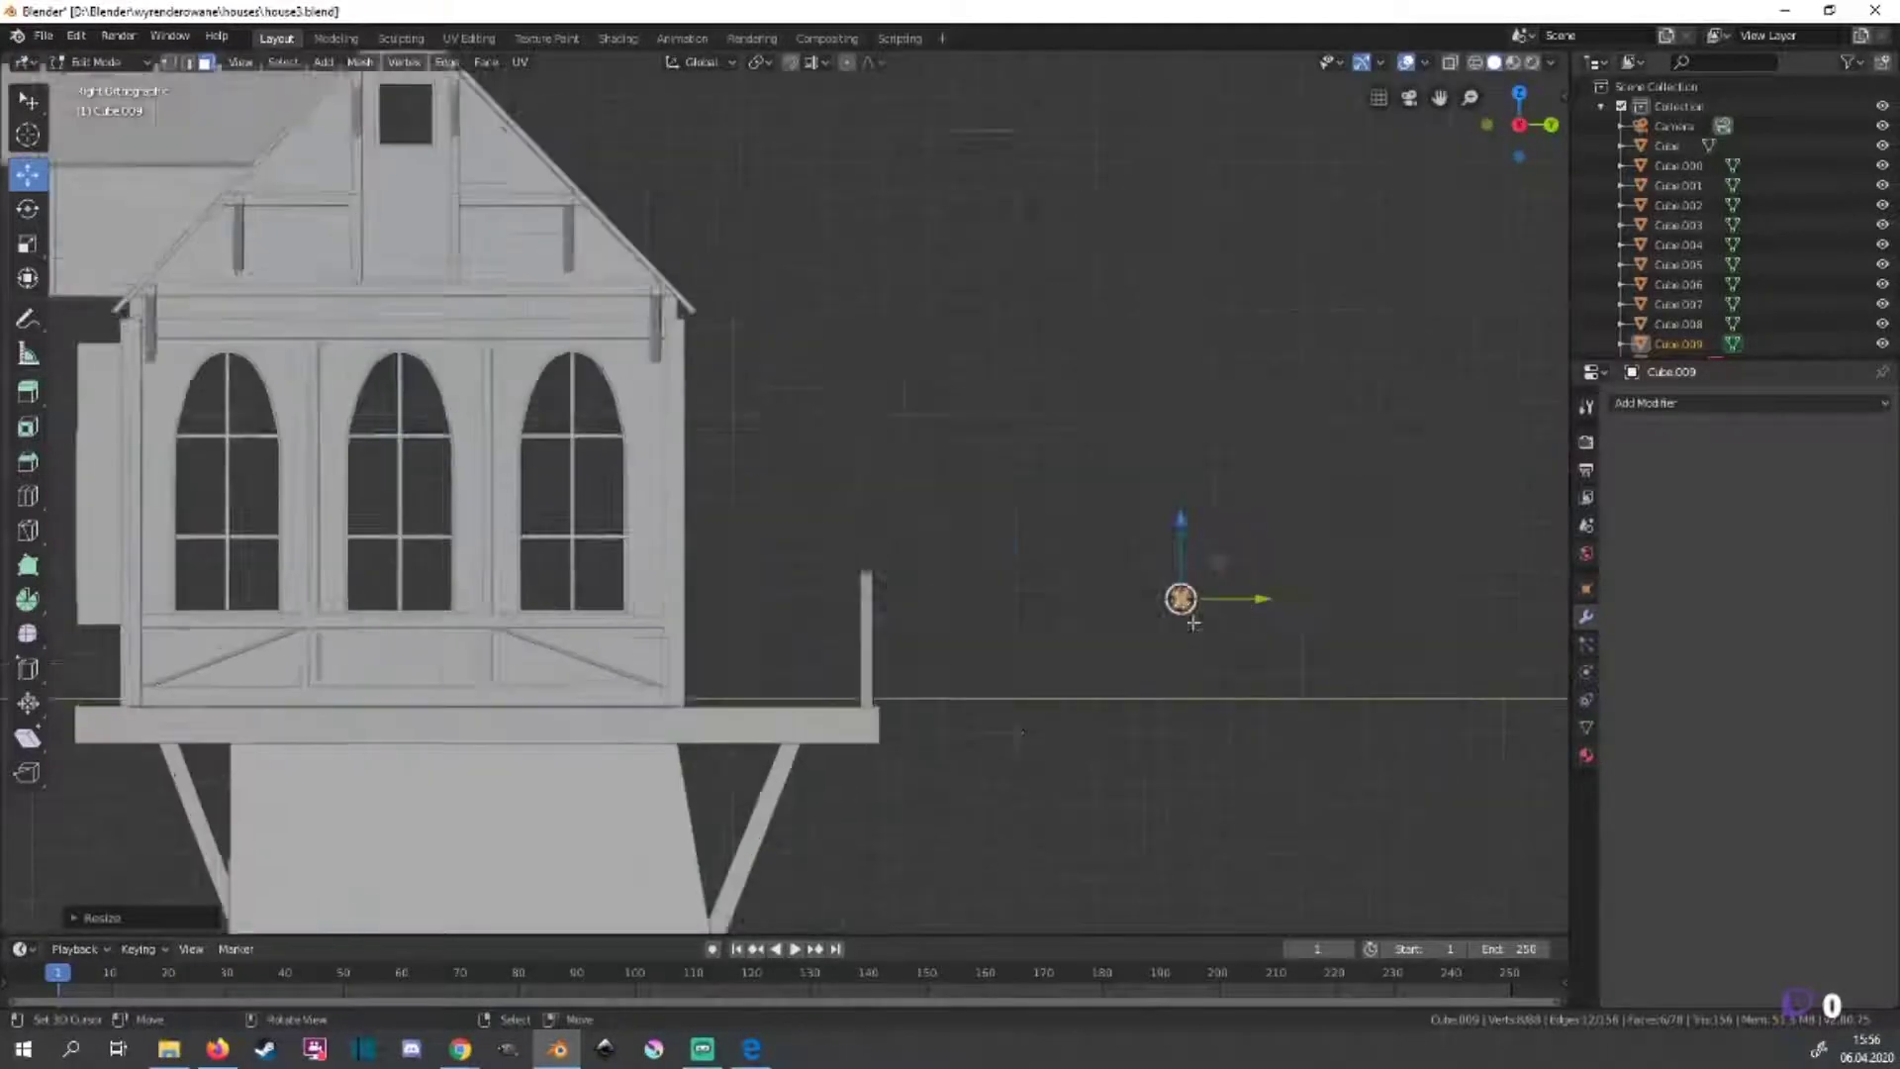
middle_click_drag(1193, 622, 871, 636, "shift")
scroll(891, 692, "up", 2)
scroll(901, 749, "up", 2)
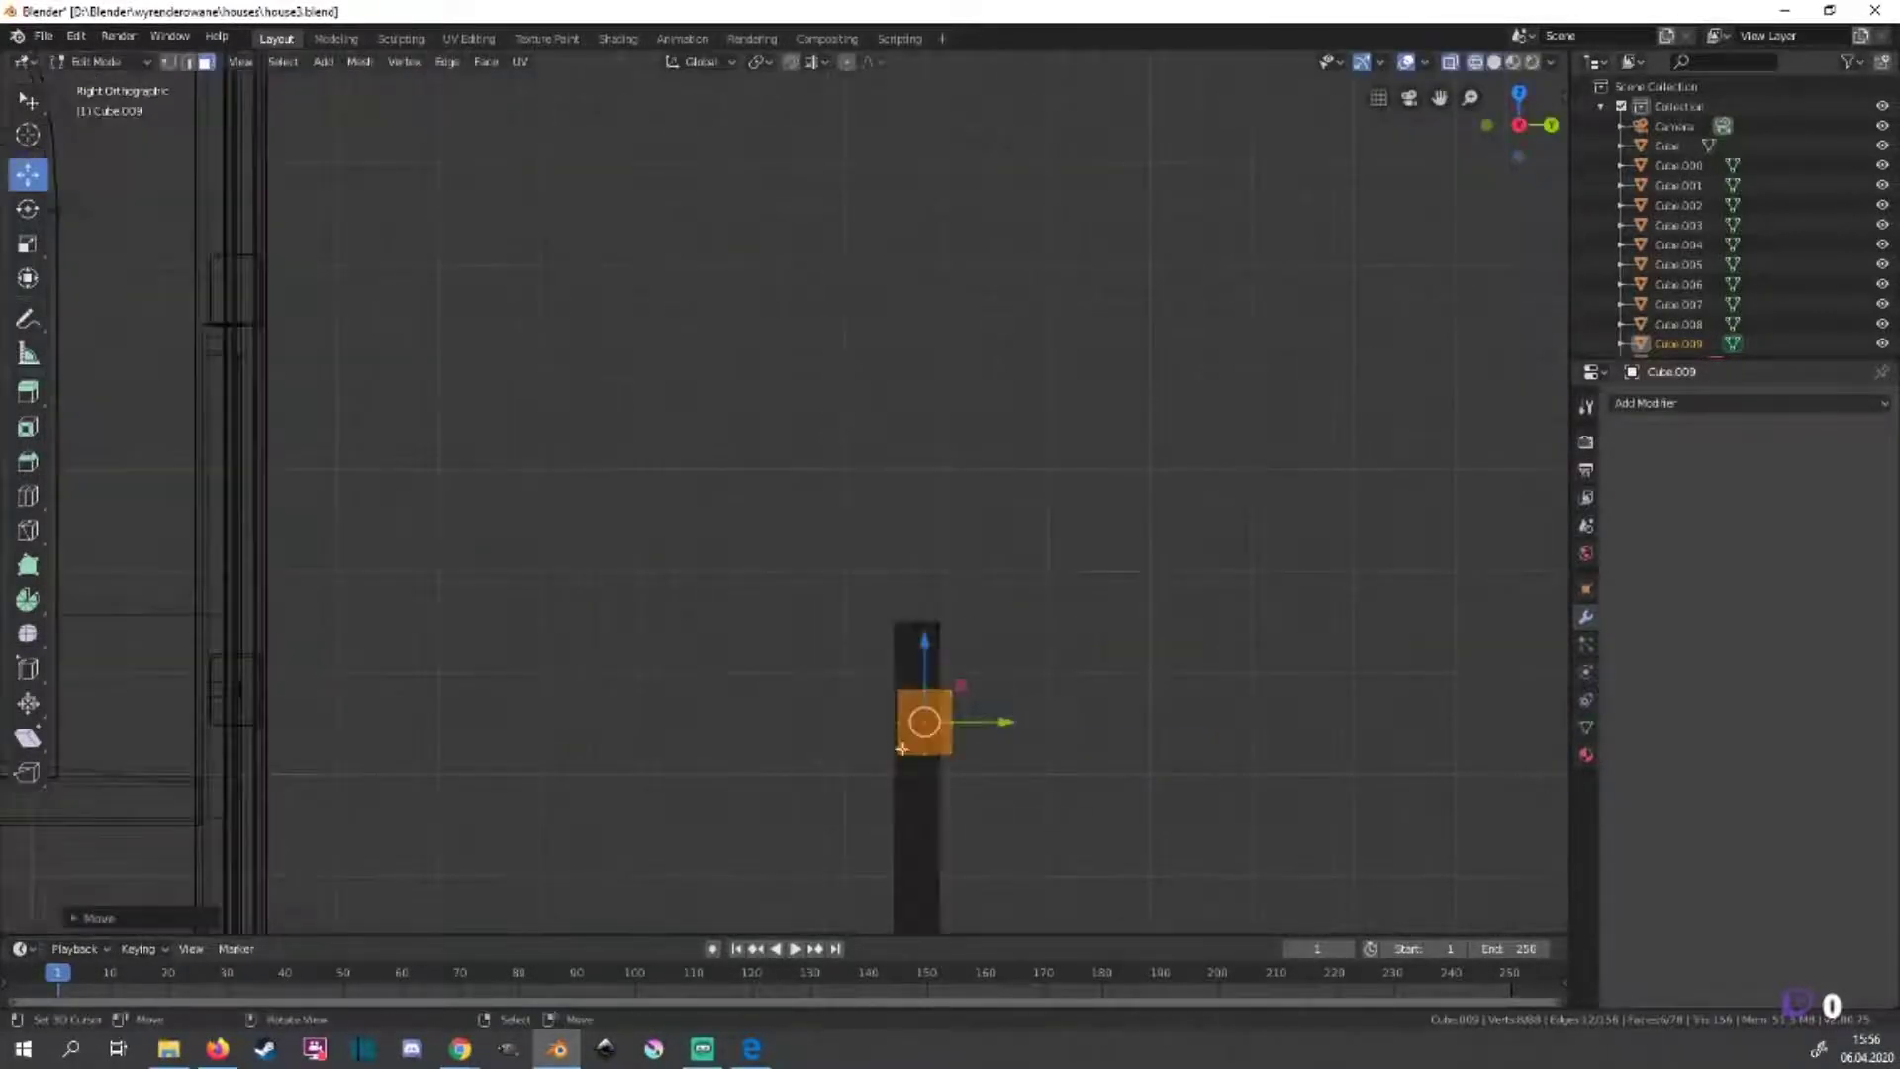
key("ctrl+KP_1")
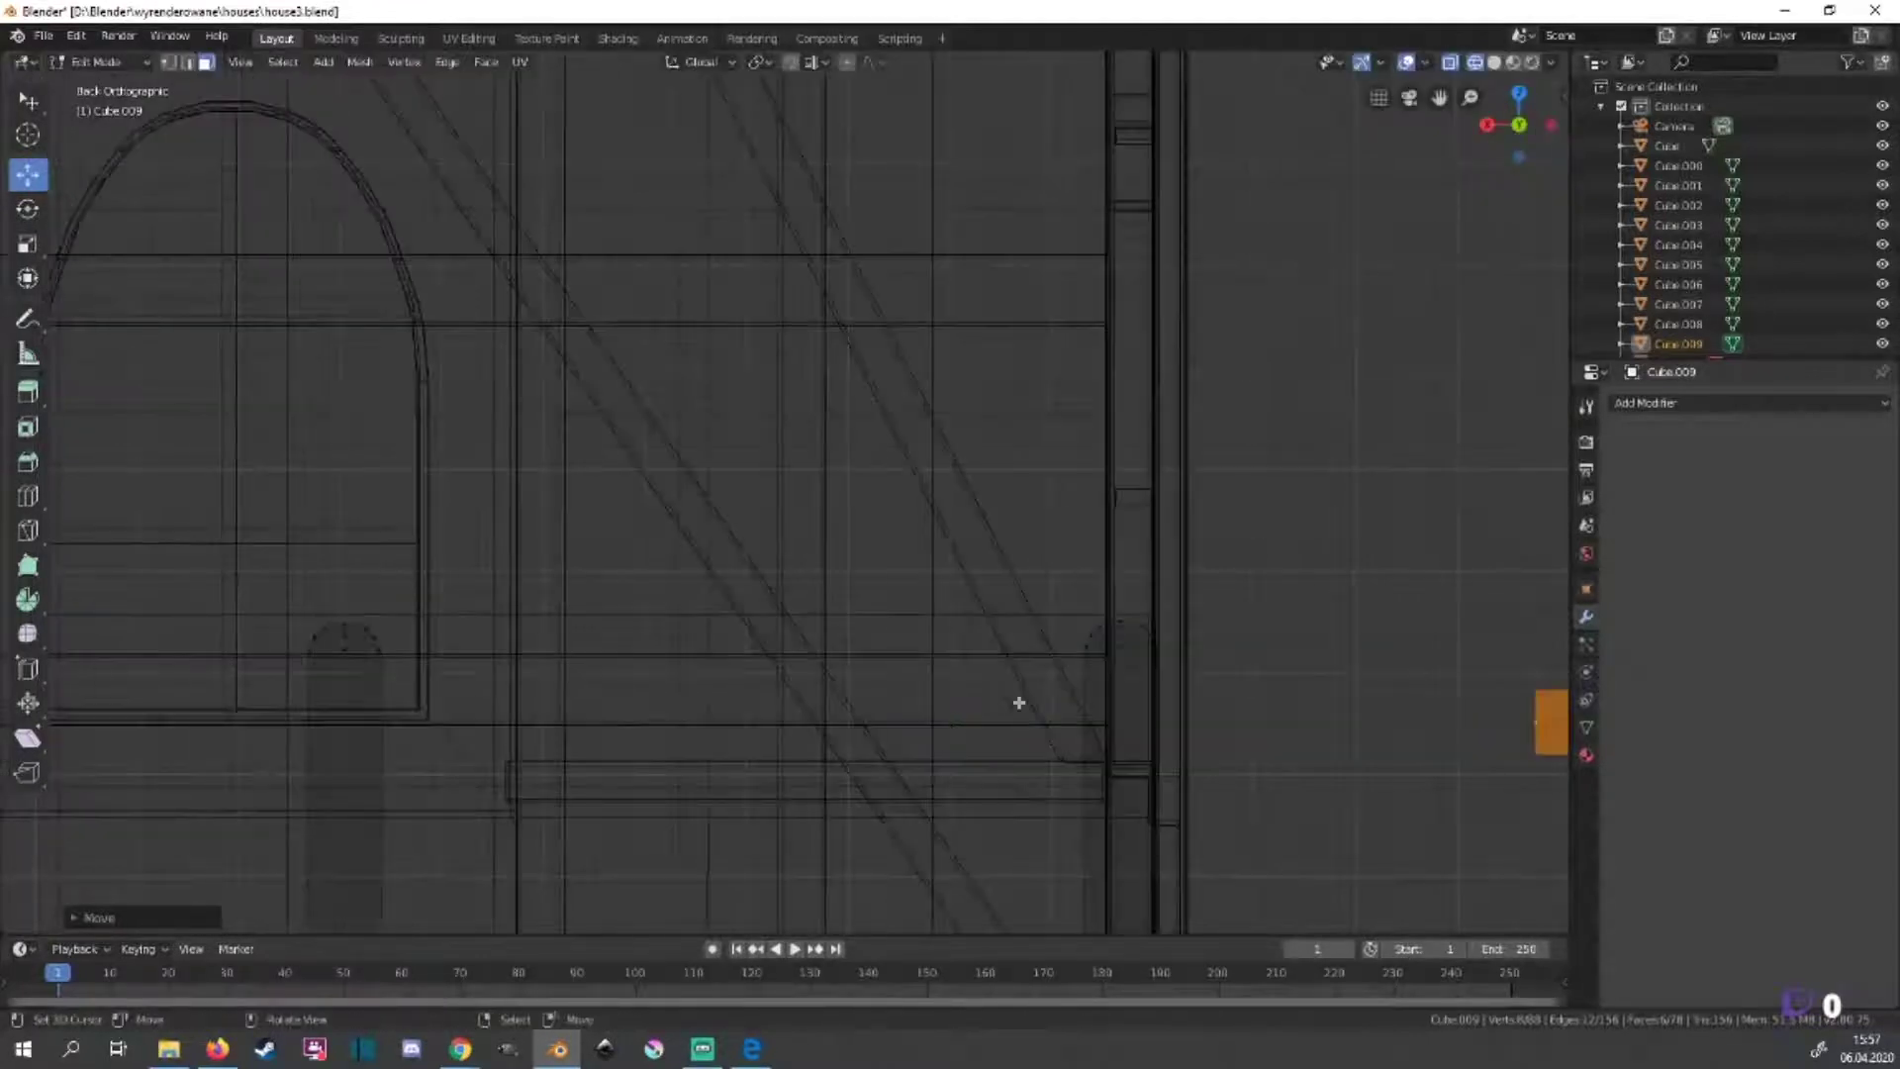
scroll(1019, 703, "down", 3)
key("shift+z")
left_click_drag(1098, 581, 801, 584)
scroll(1033, 714, "up", 4)
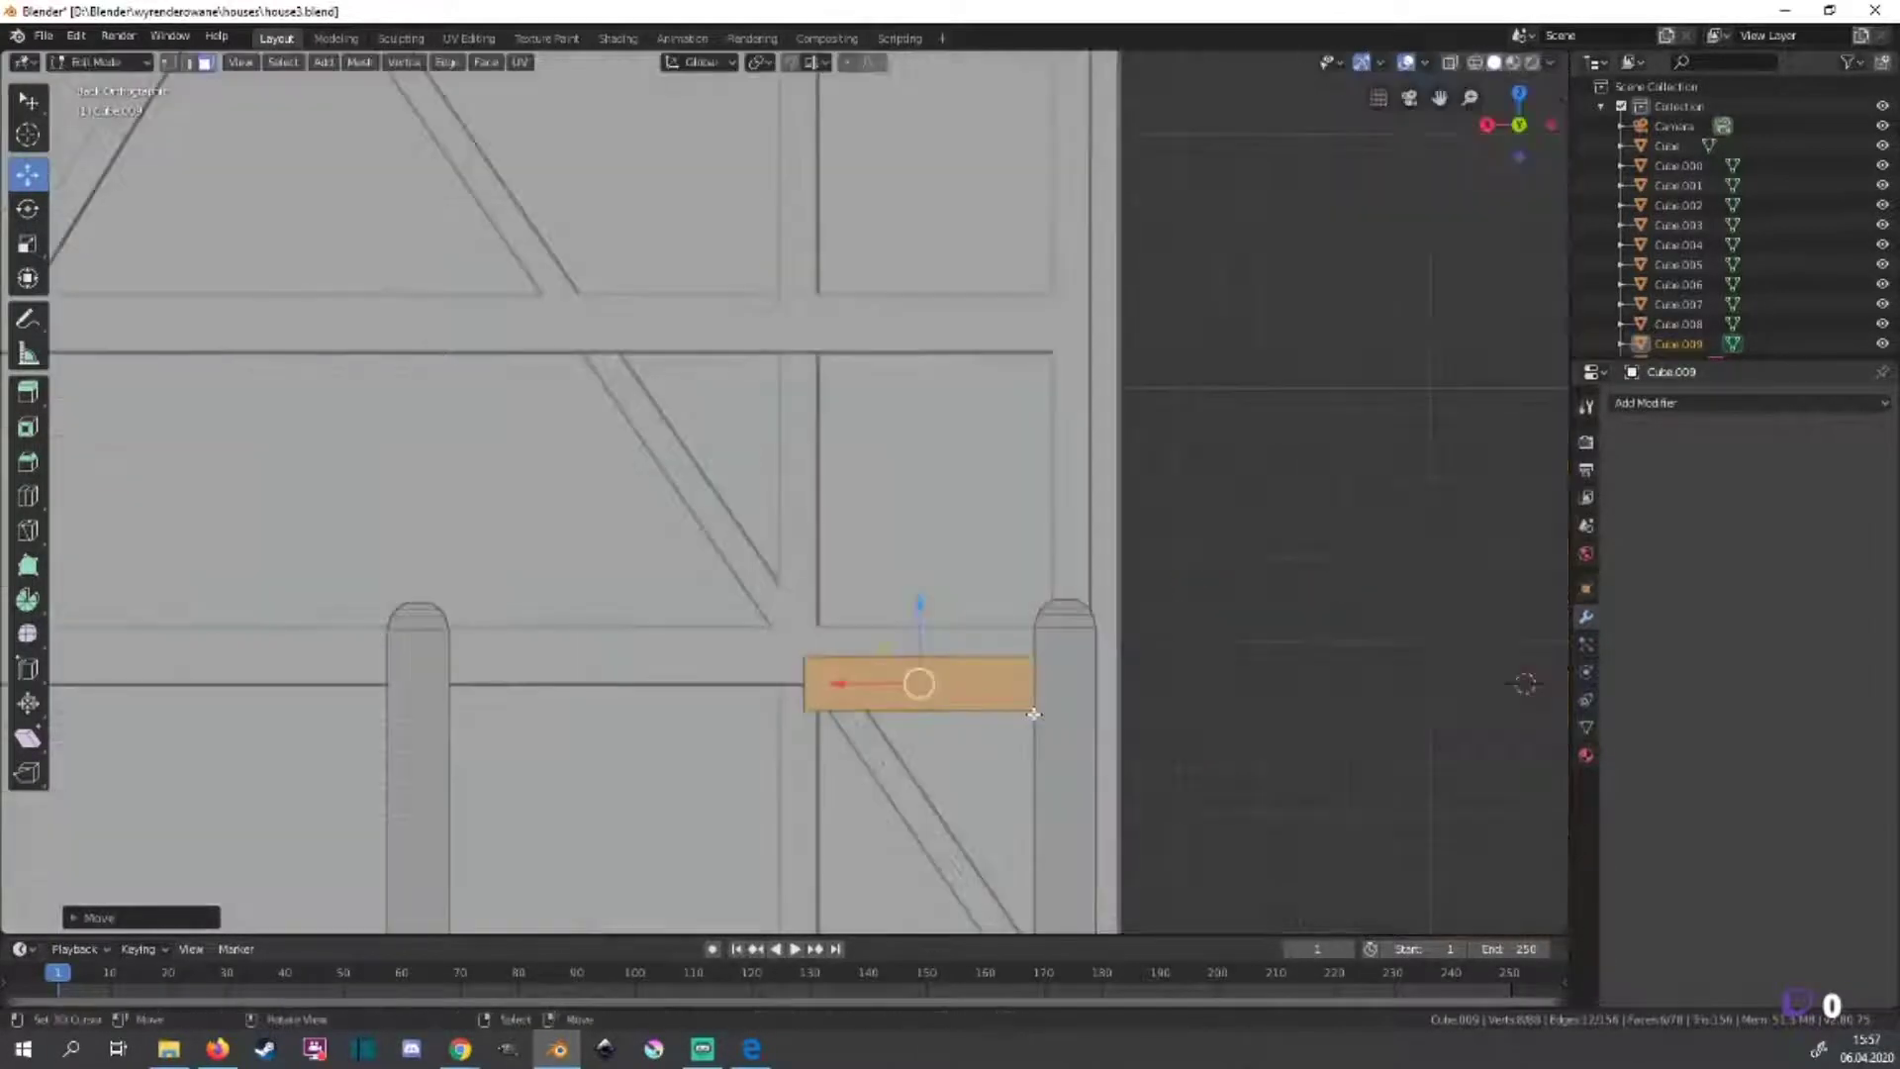
key("shift+z")
key("g")
key("x")
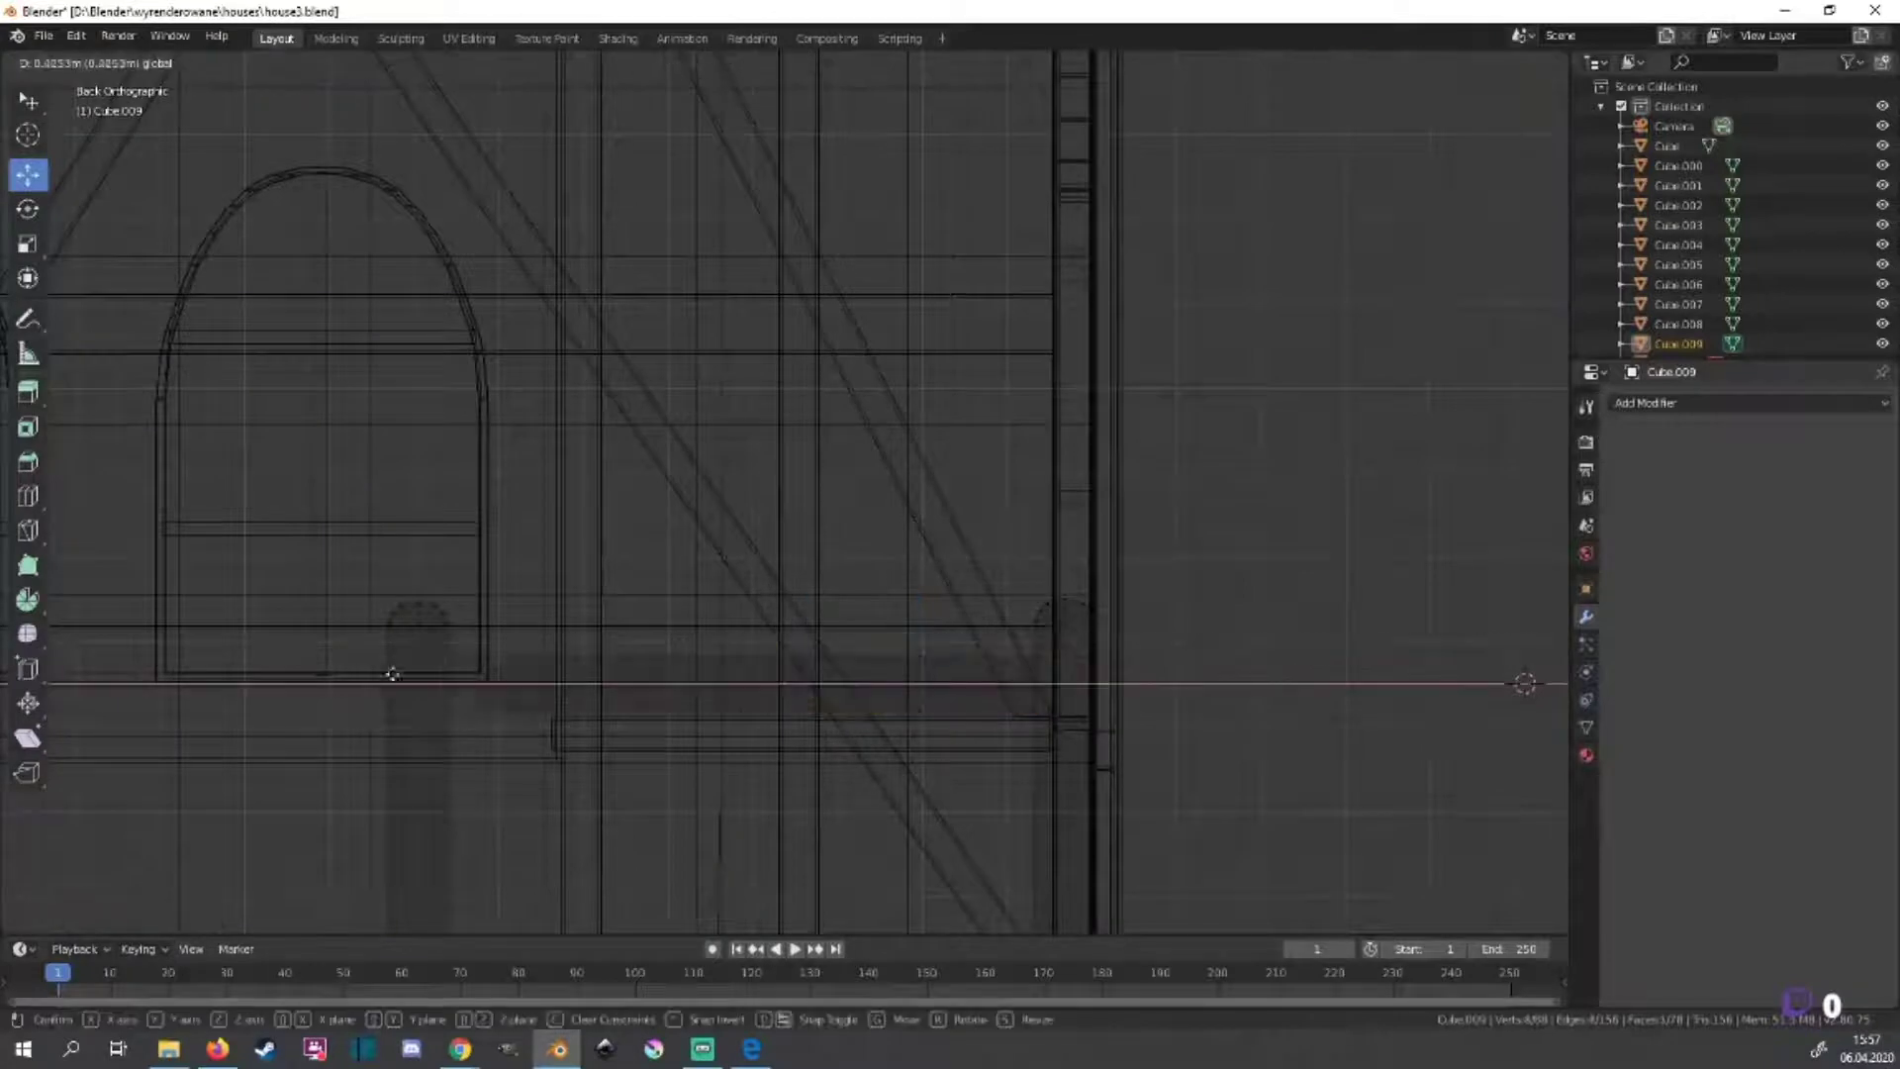
left_click(384, 677)
Duplicate the rail board and slide the copy one bay left.
key("z")
left_click(958, 712)
key("ctrl+l")
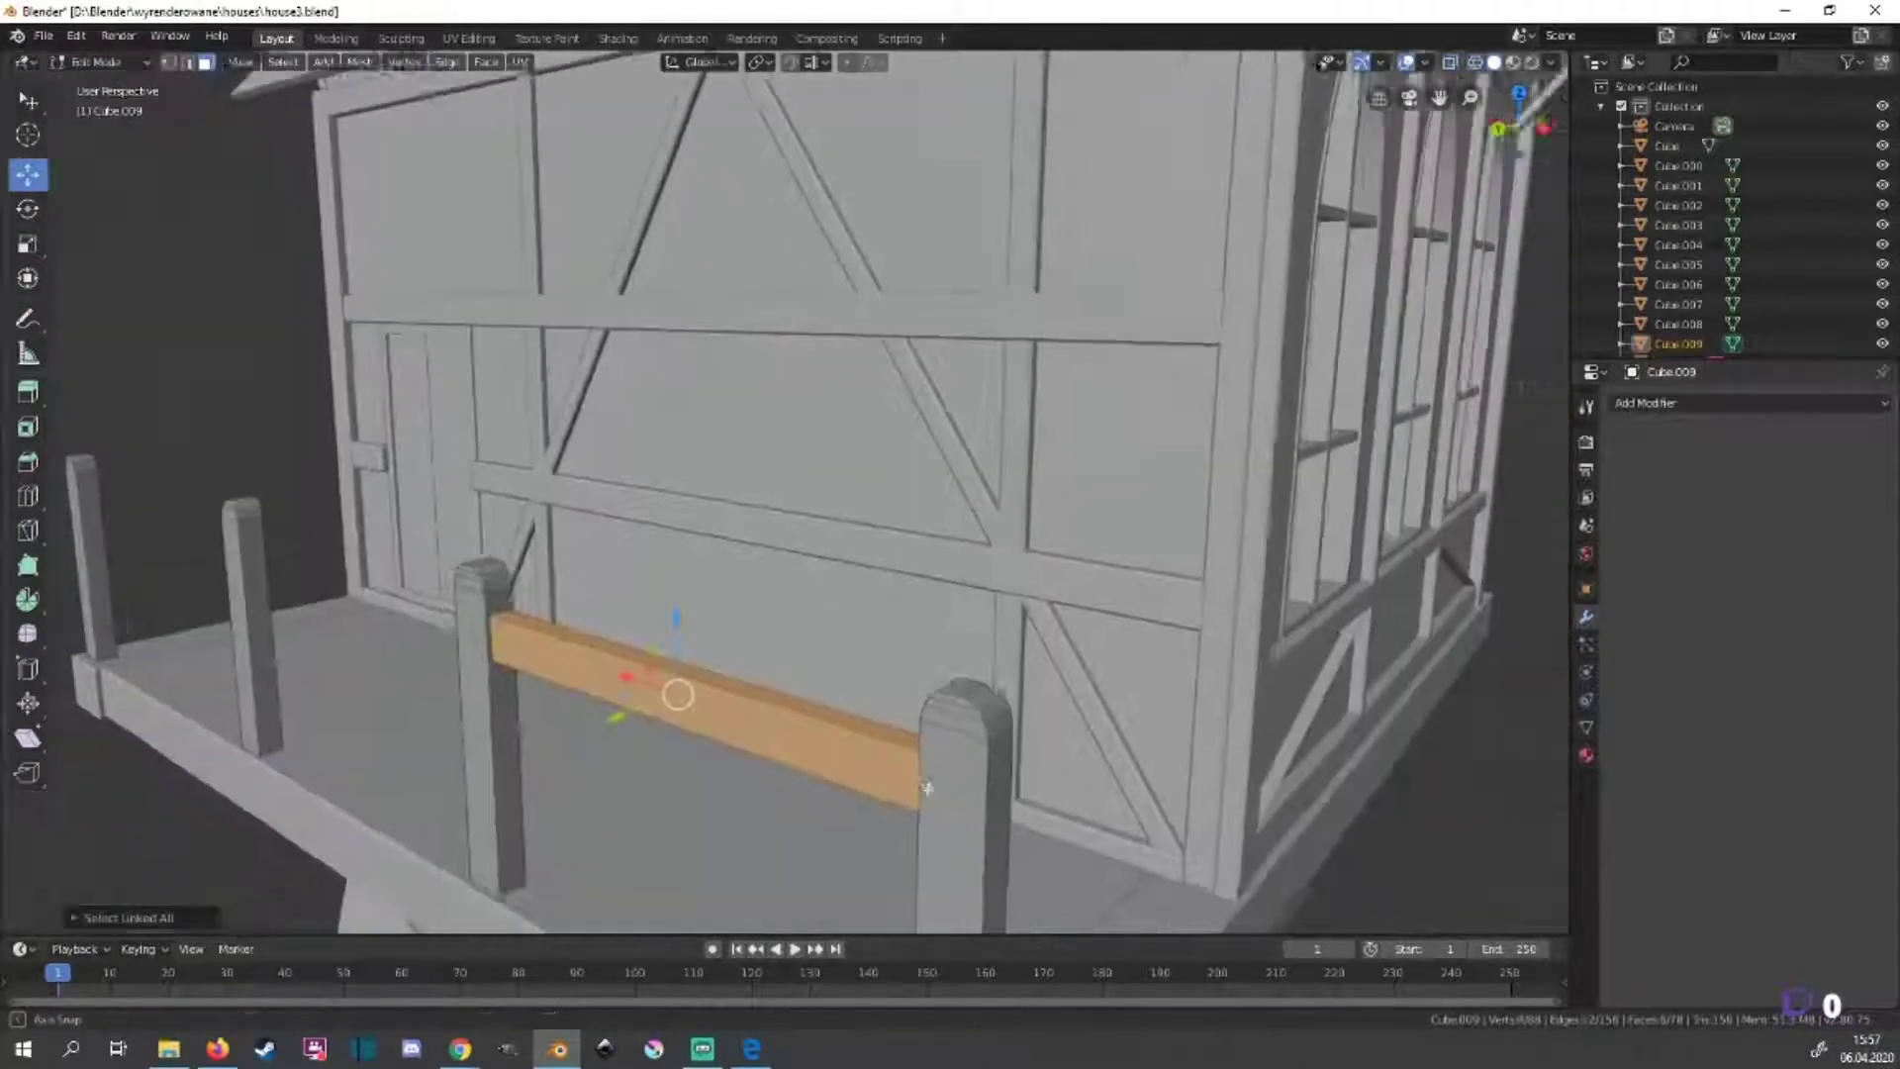
middle_click_drag(958, 713, 676, 699)
key("ctrl+KP_1")
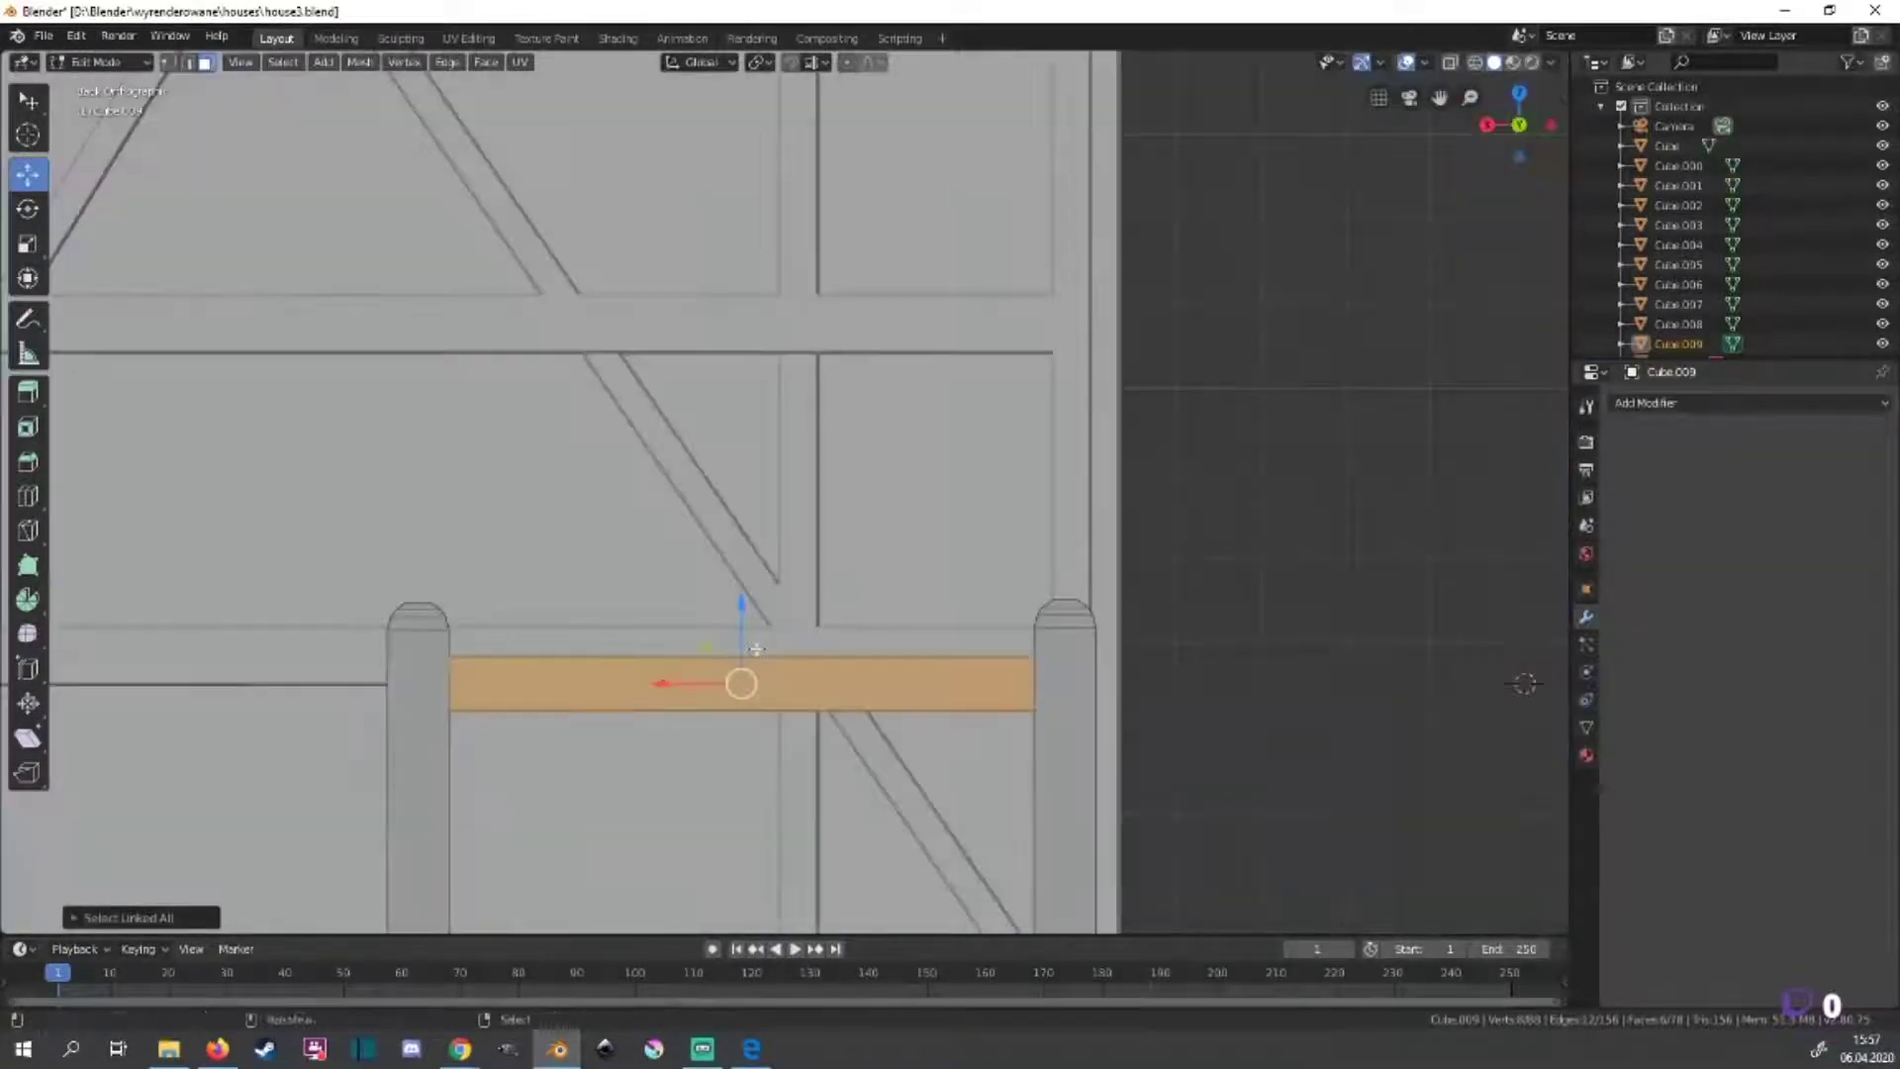
scroll(1245, 607, "down", 2)
key("shift+d")
key("g")
key("x")
left_click(425, 669)
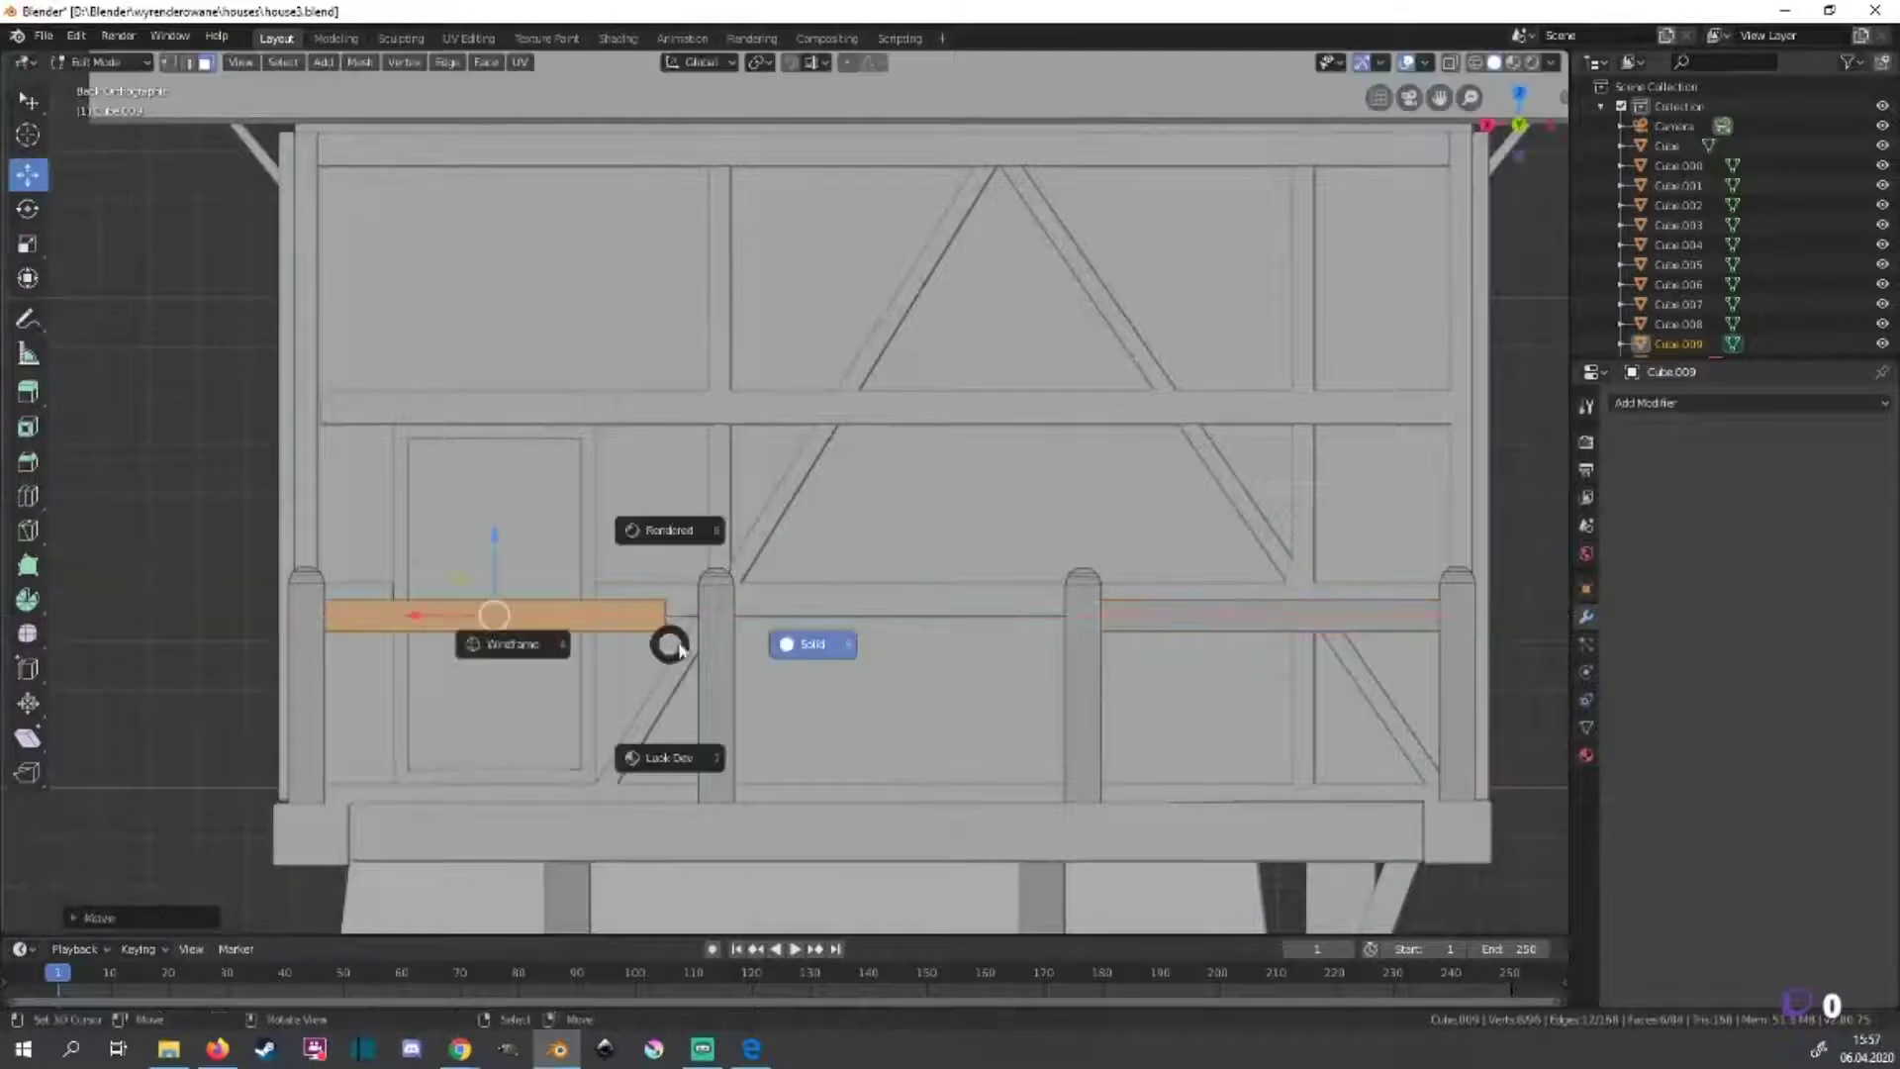
Stretch the copied rail's end face right to meet the post, then inspect the balcony.
left_click(594, 645)
left_click(666, 615)
left_click_drag(596, 616, 628, 618)
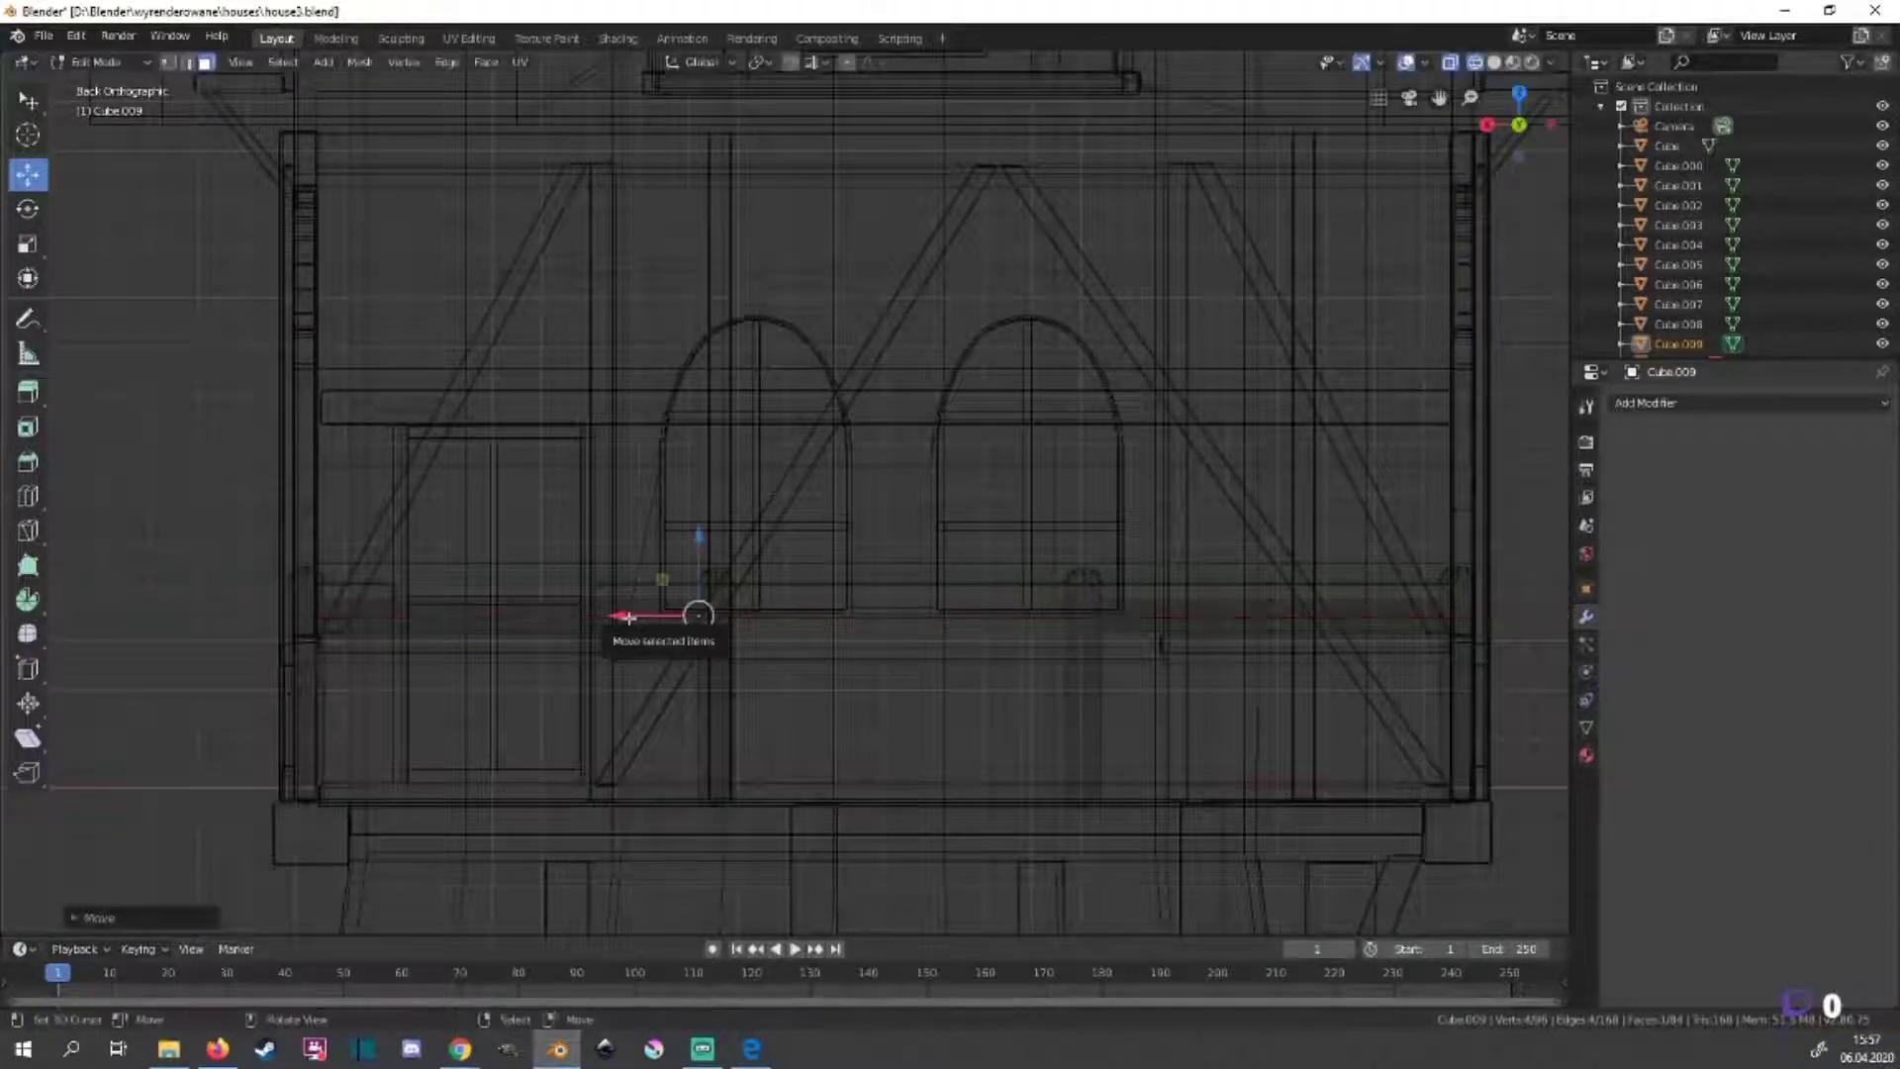
key("shift+z")
mouse_move(701, 653)
middle_mouse_down()
mouse_move(601, 754)
mouse_move(1038, 669)
mouse_move(706, 664)
middle_mouse_up()
scroll(602, 754, "down", 6)
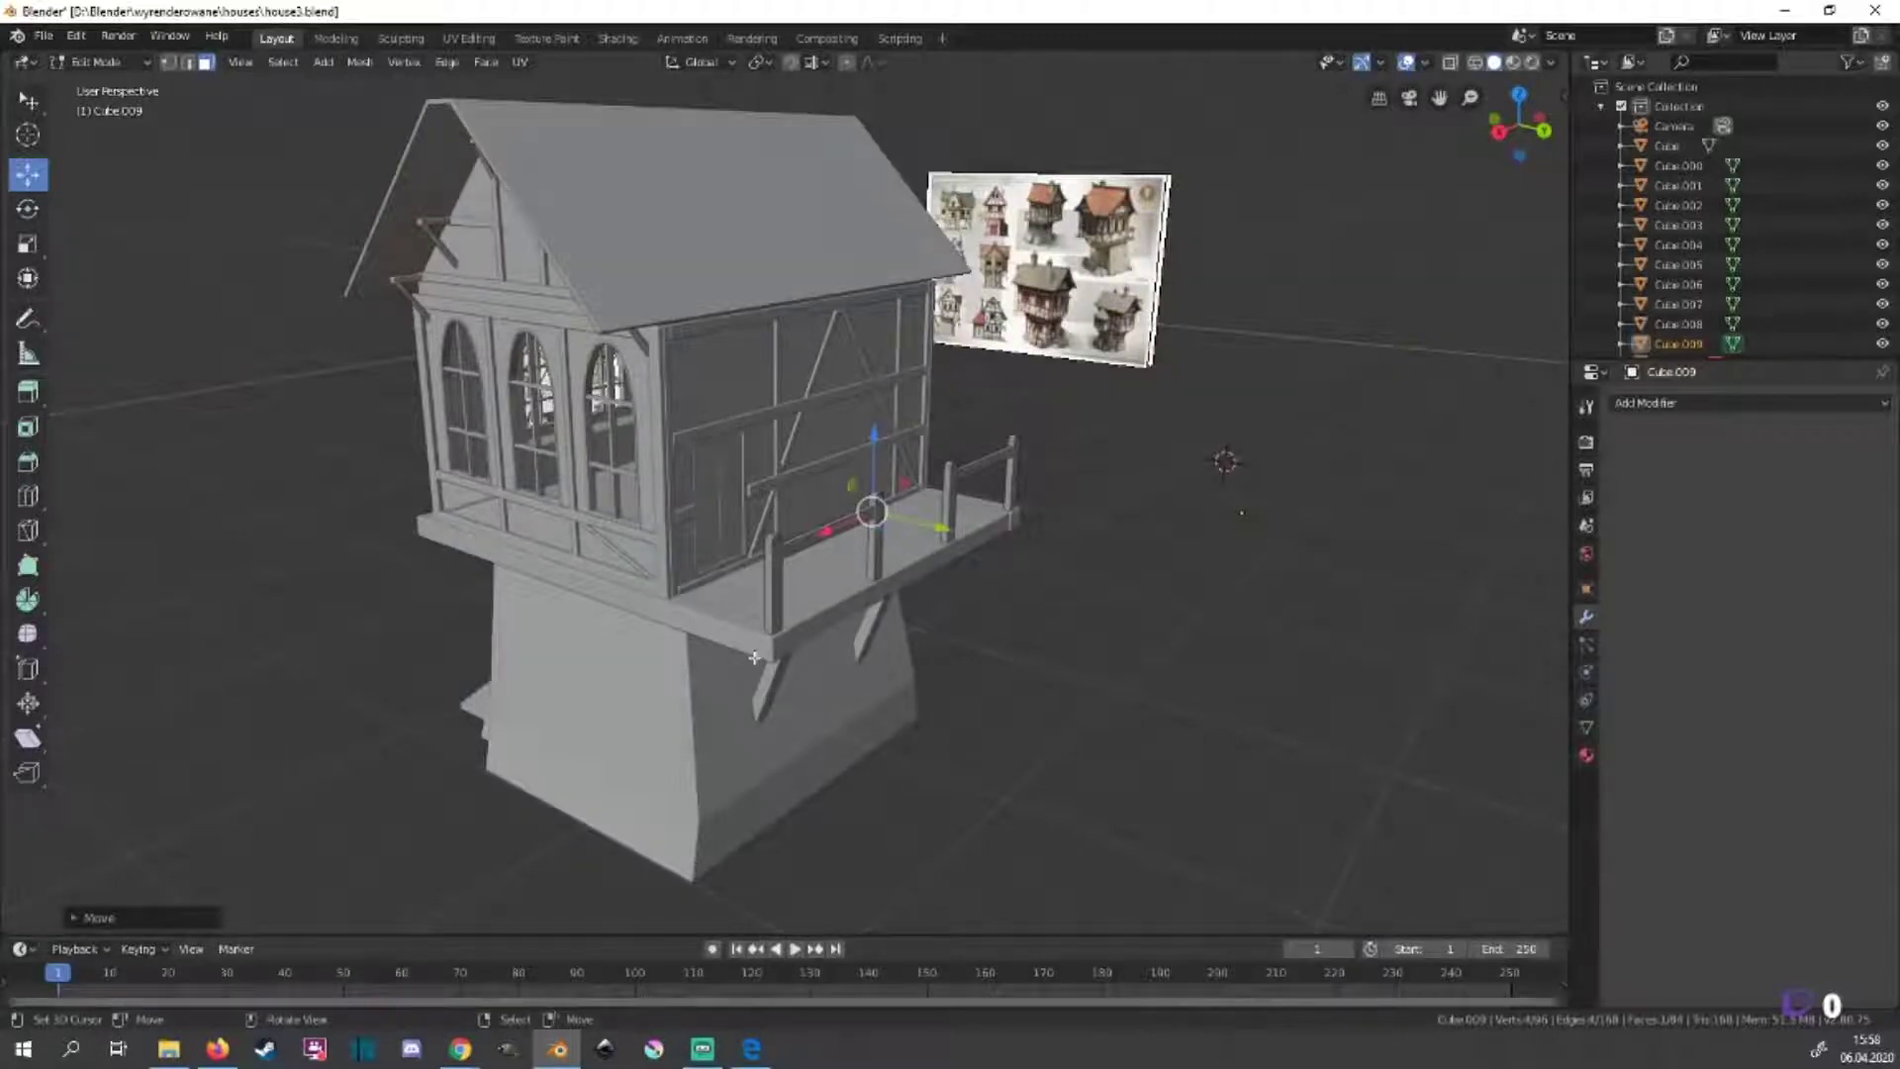
mouse_move(754, 657)
middle_mouse_down()
mouse_move(878, 578)
mouse_move(211, 624)
mouse_move(293, 590)
mouse_move(1087, 510)
mouse_move(902, 631)
middle_mouse_up()
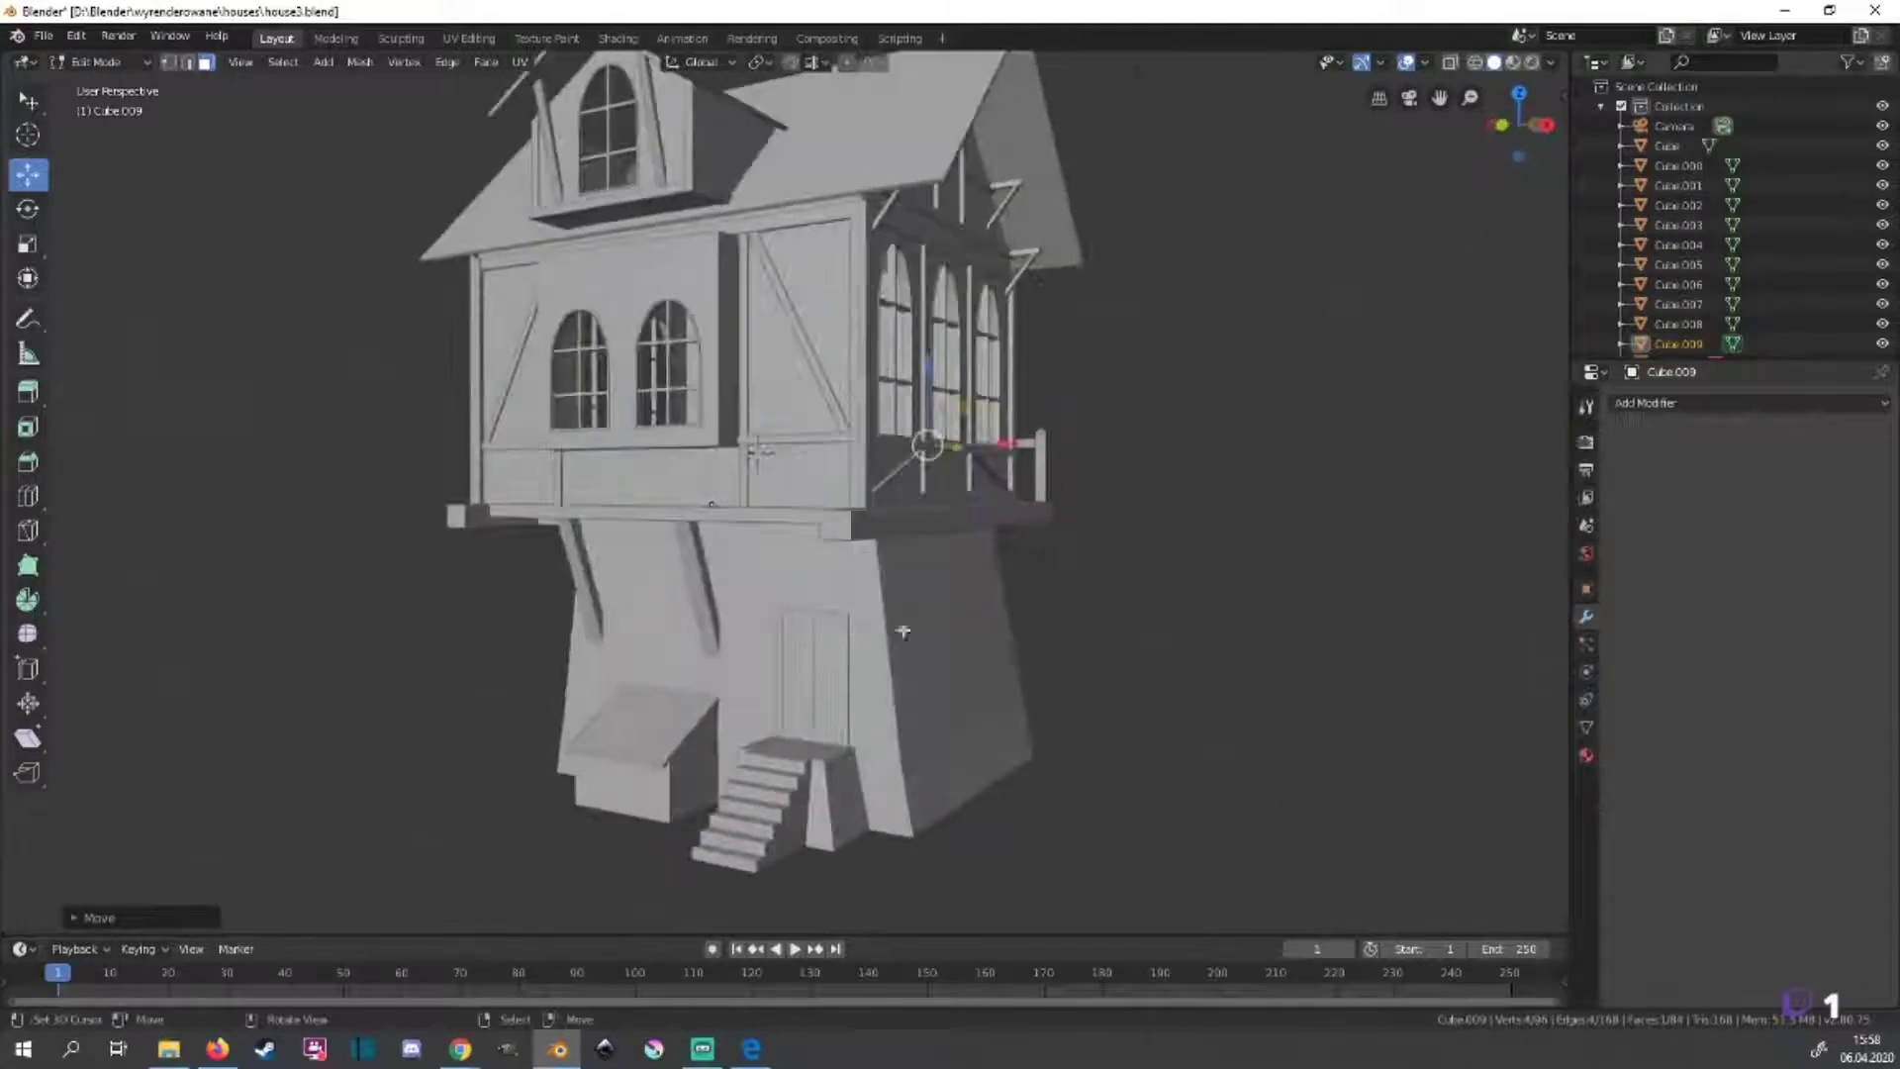
mouse_move(968, 738)
middle_mouse_down()
mouse_move(980, 649)
mouse_move(833, 574)
middle_mouse_up()
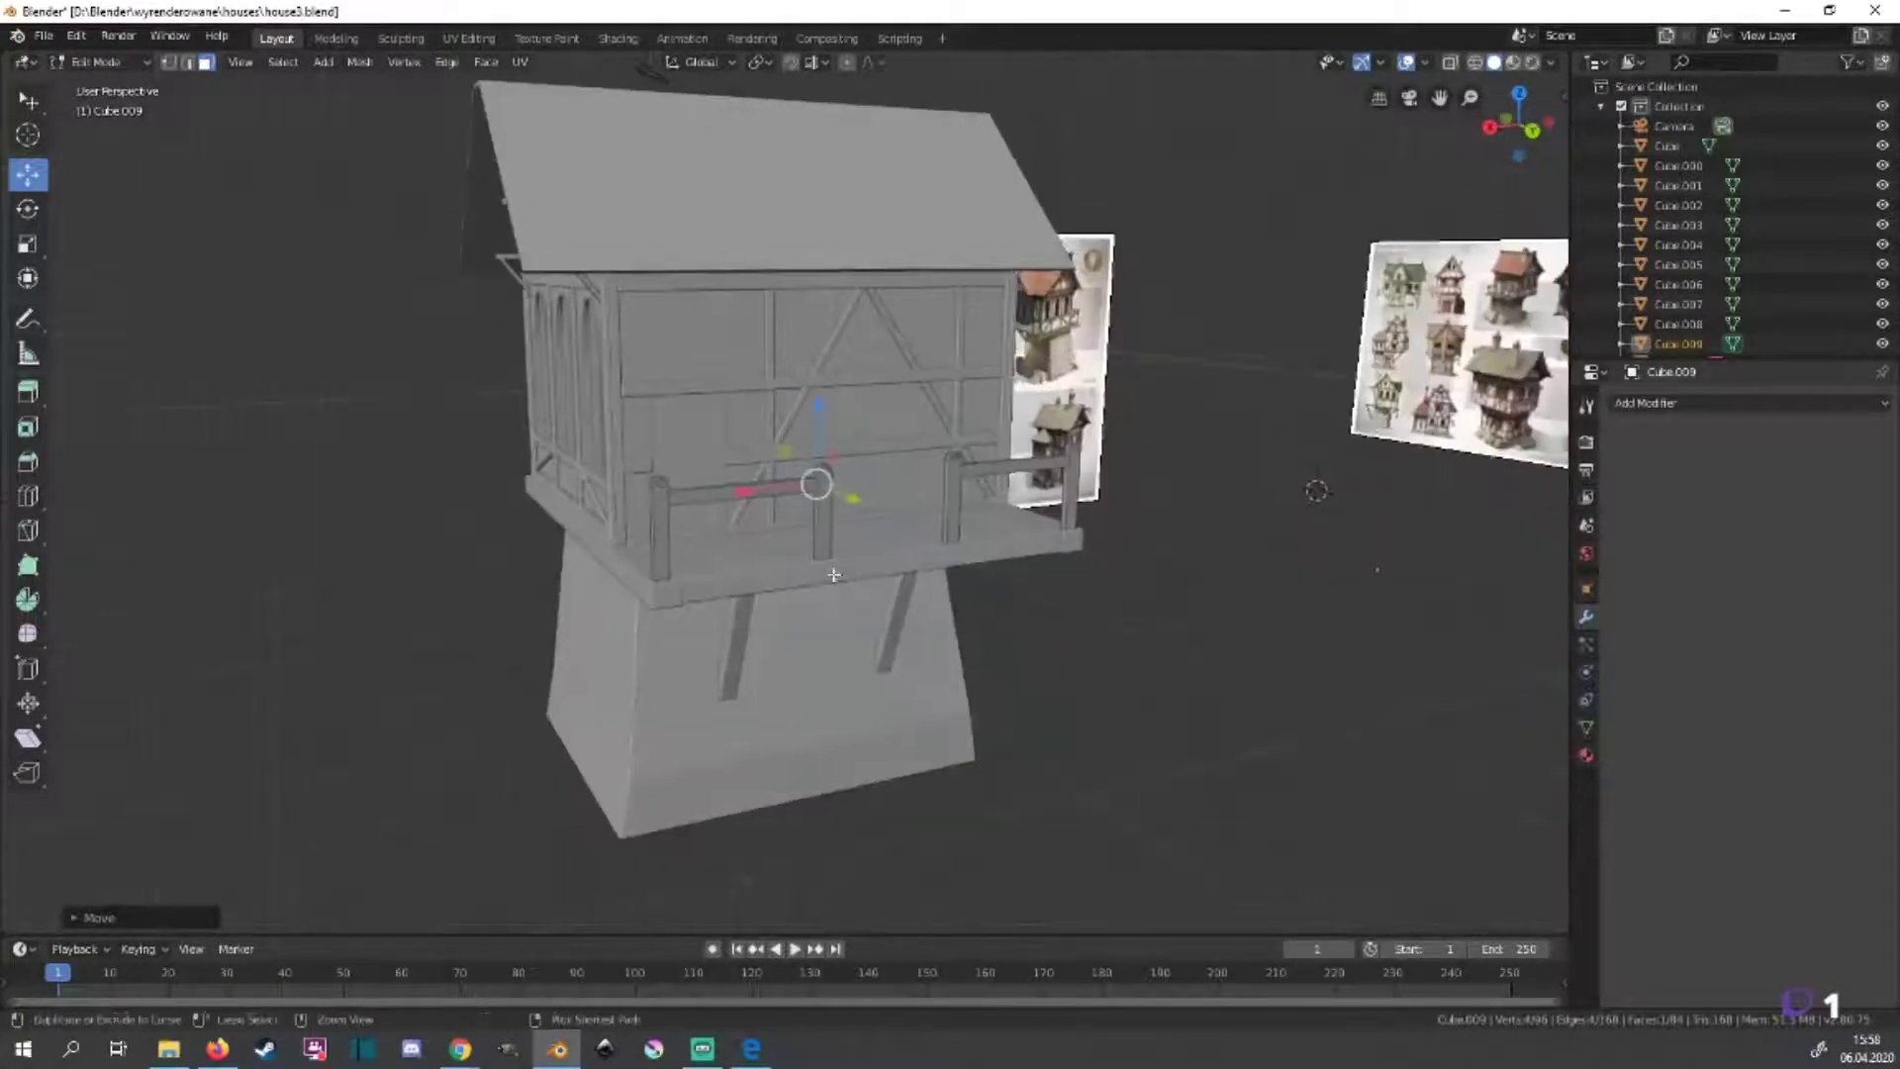
Rotate the rail piece 55 degrees in top view and align it with the balcony corner.
key("KP_7")
key("r")
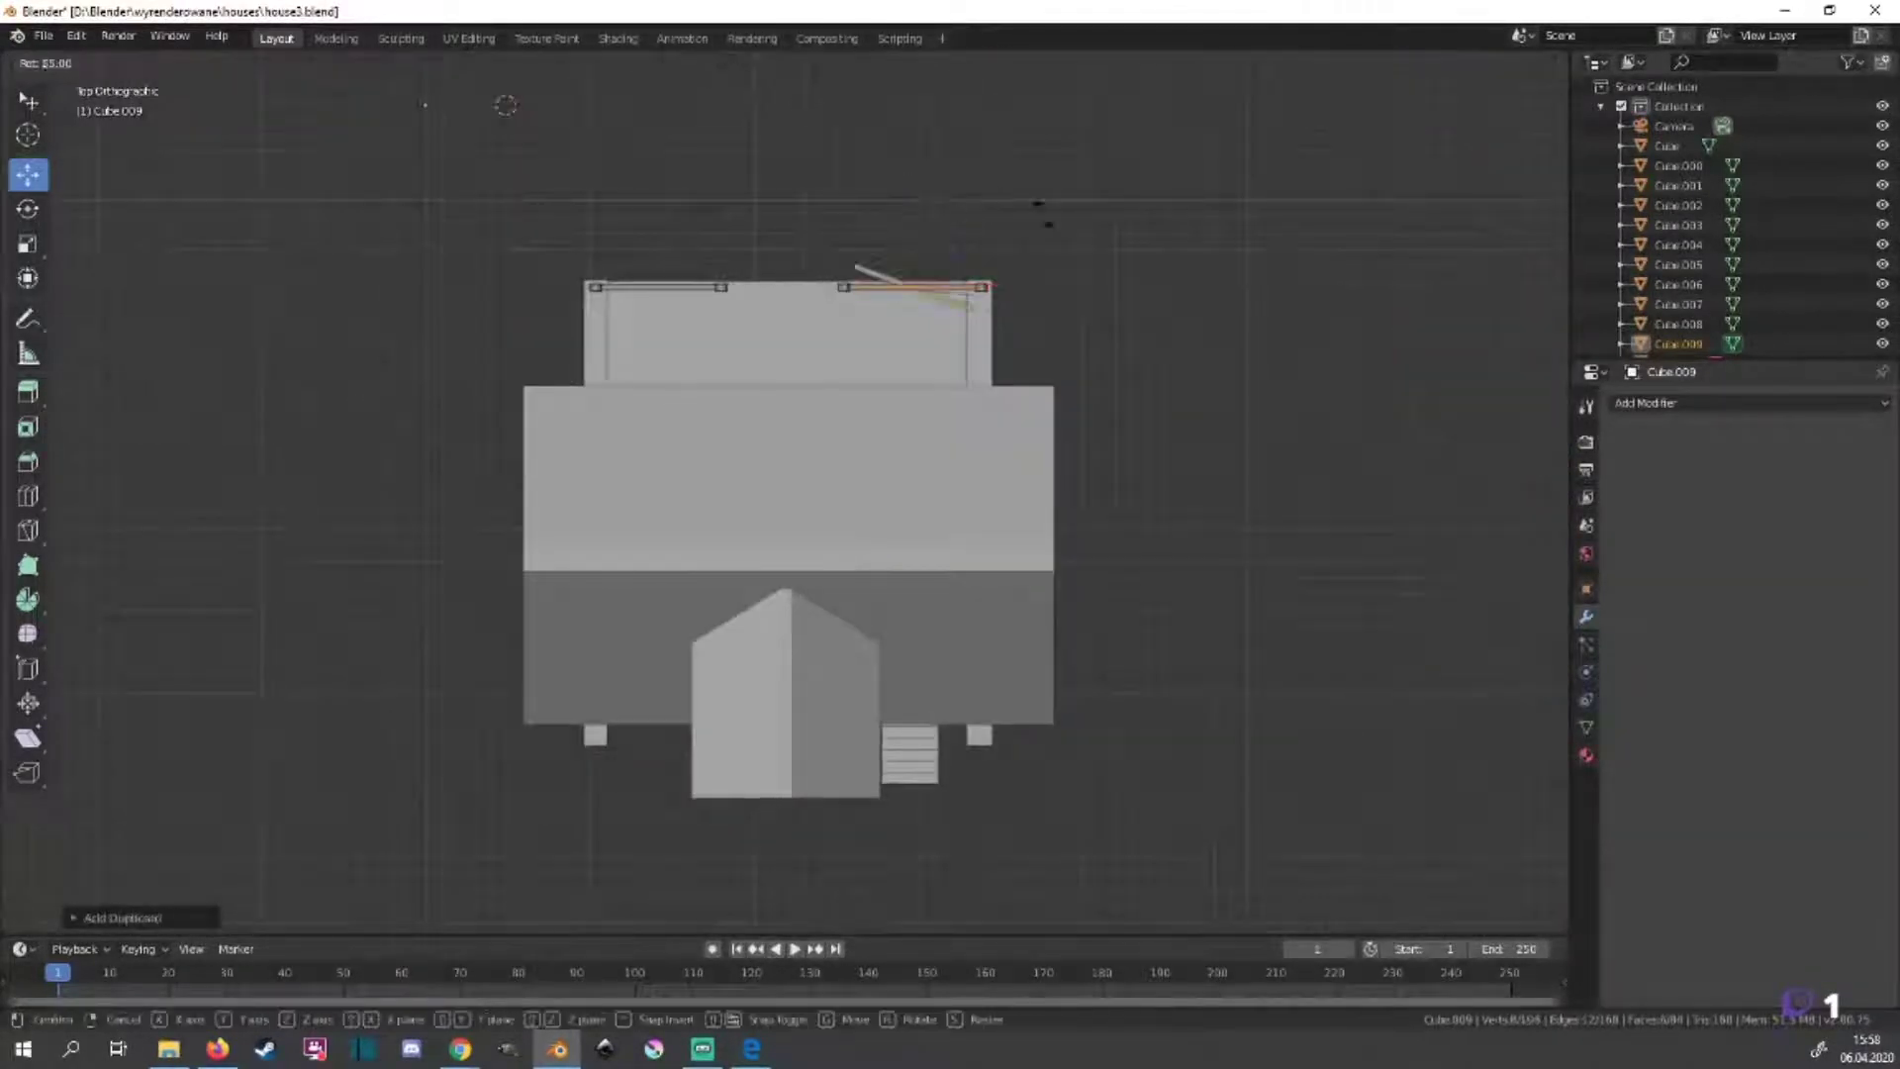
left_click(979, 347)
key("g")
key("x")
left_click(1060, 287)
scroll(1035, 538, "up", 4)
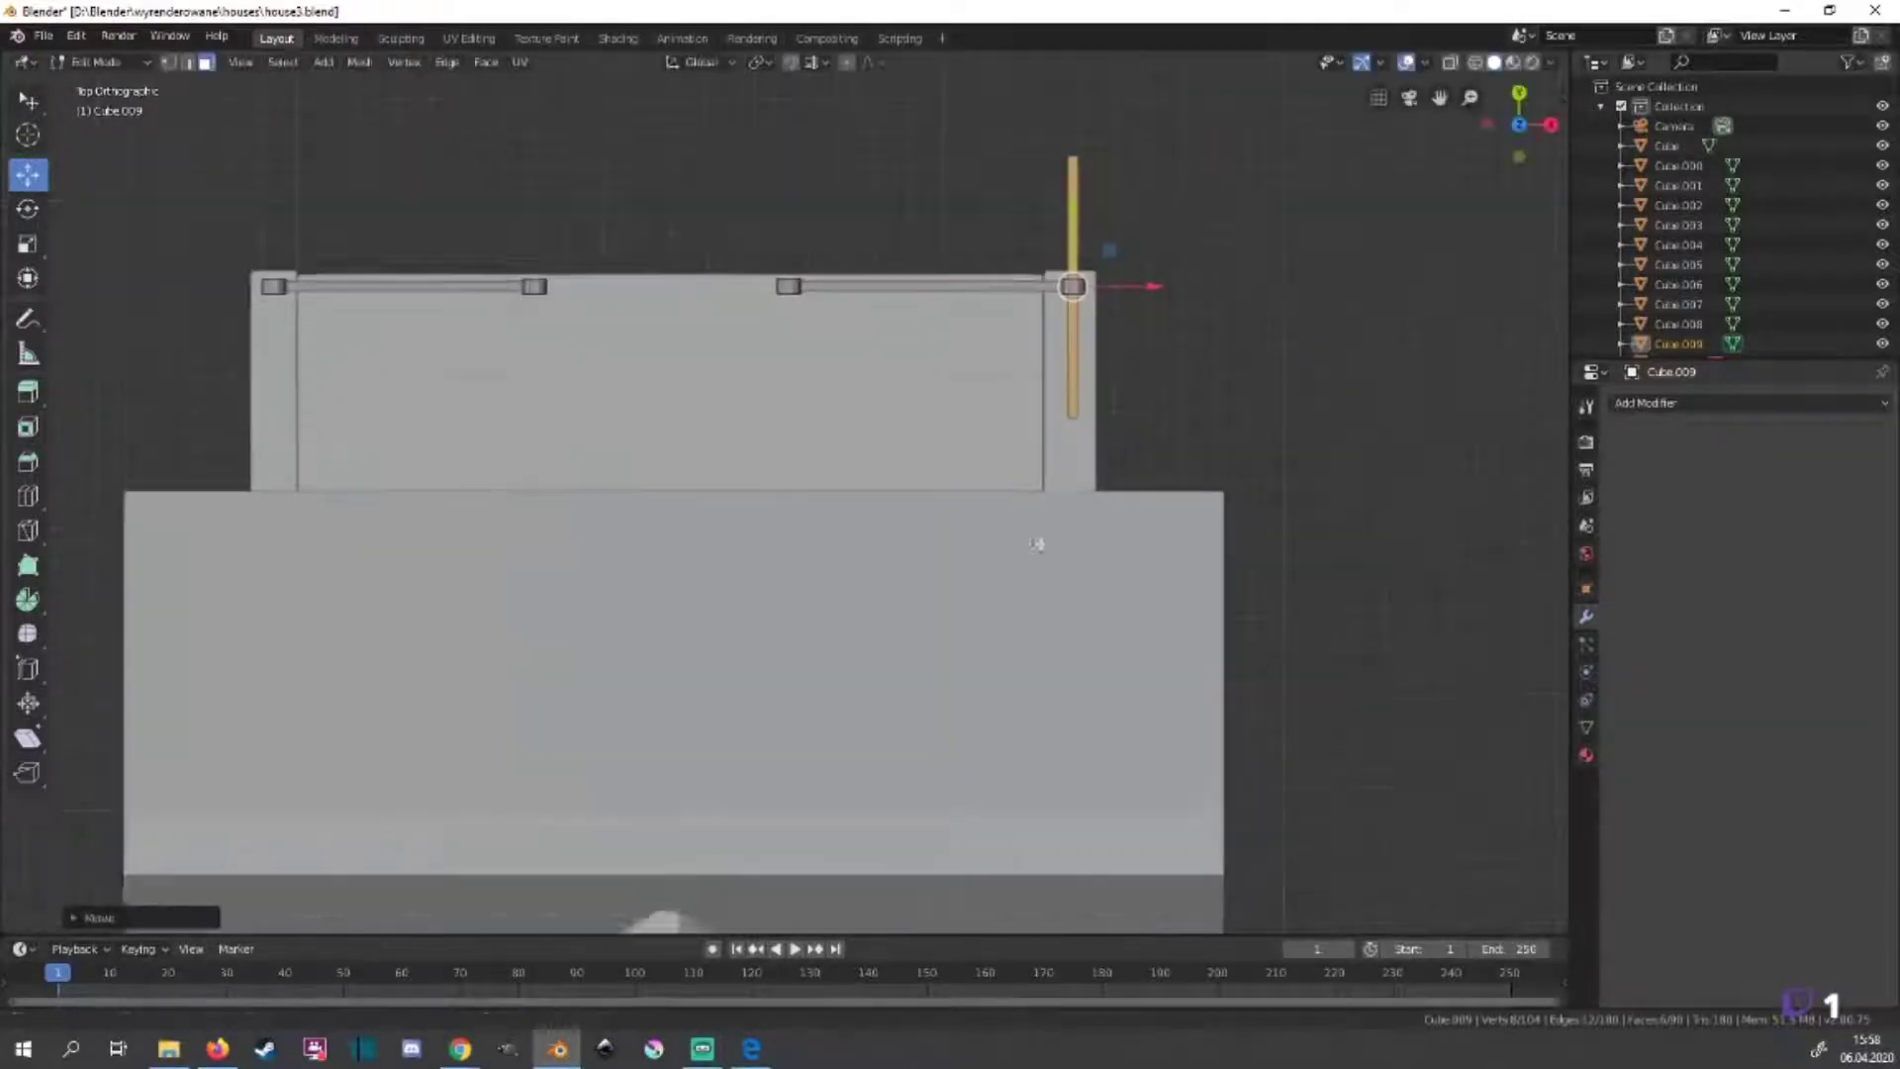
scroll(1160, 434, "up", 4)
key("KP_3")
Slide the bar along Y and select the whole connected bar.
key("g")
key("y")
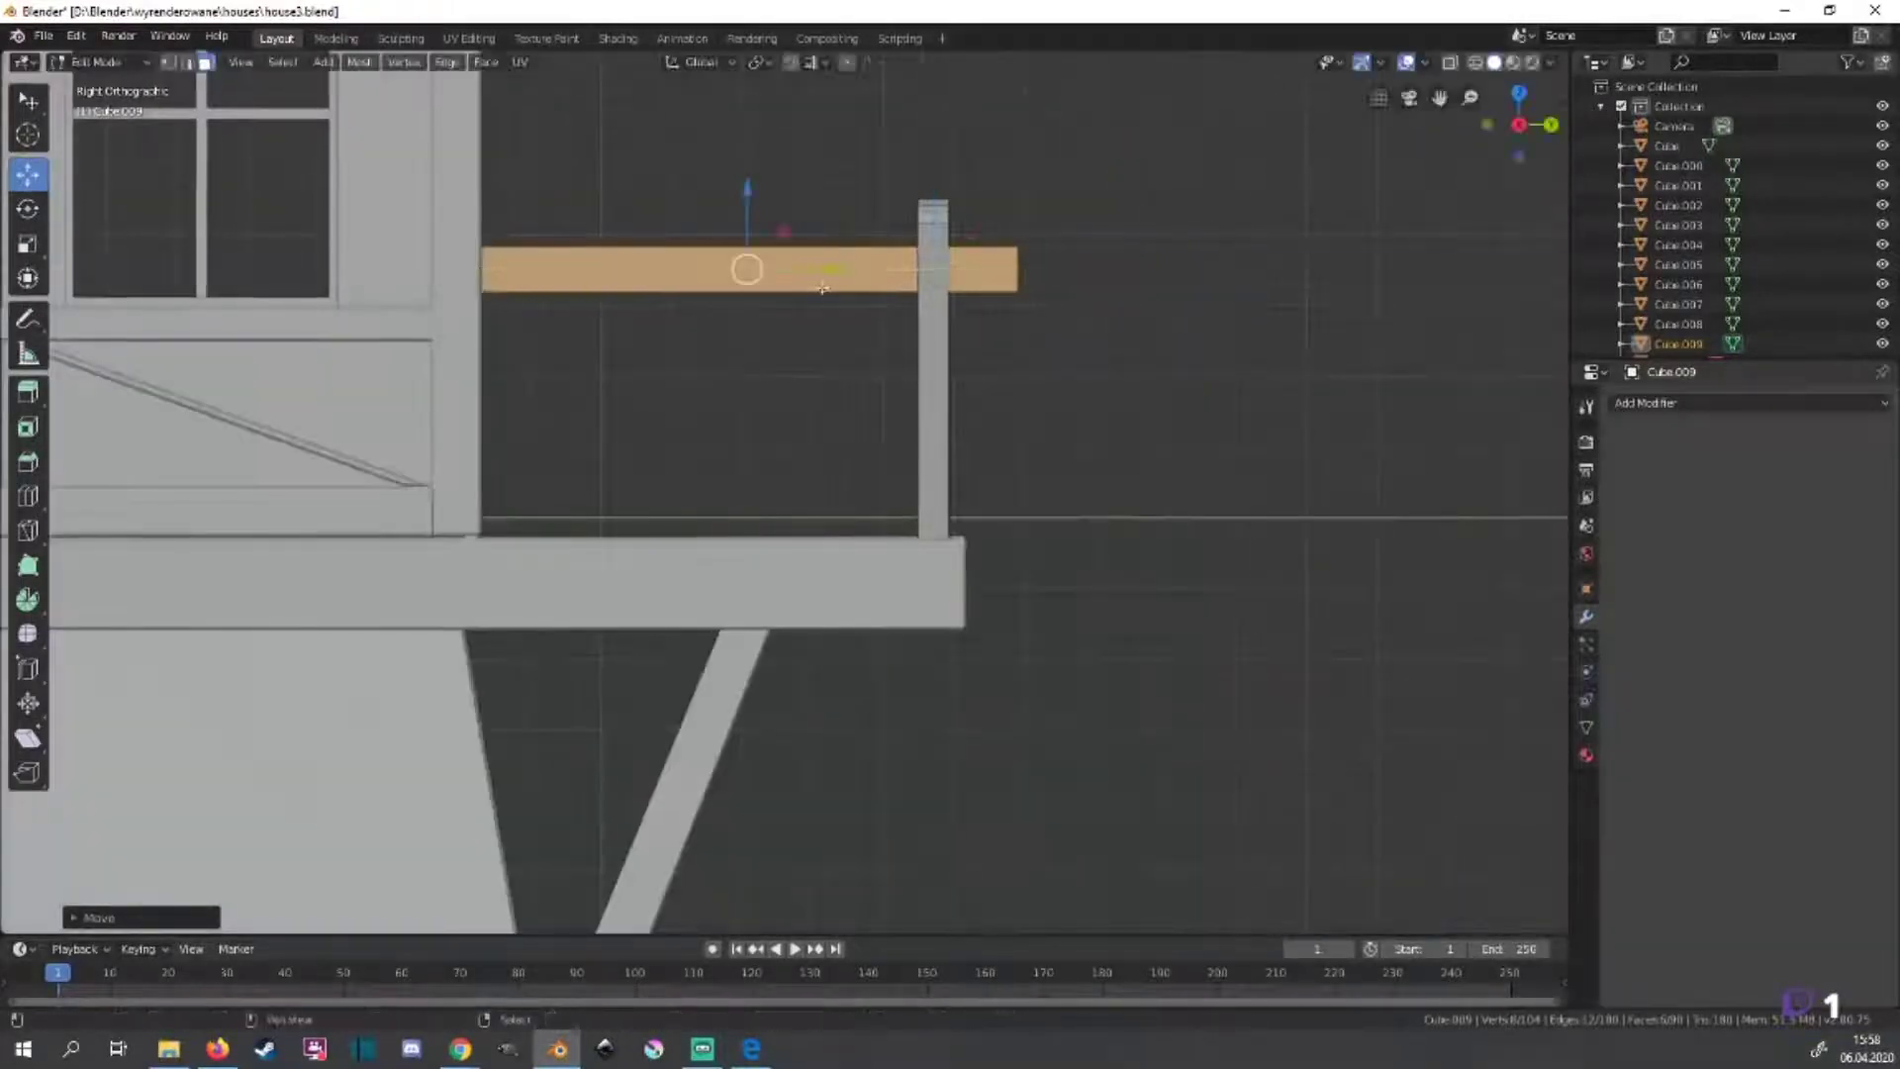
left_click(936, 292)
left_click_drag(527, 327, 530, 329, "ctrl")
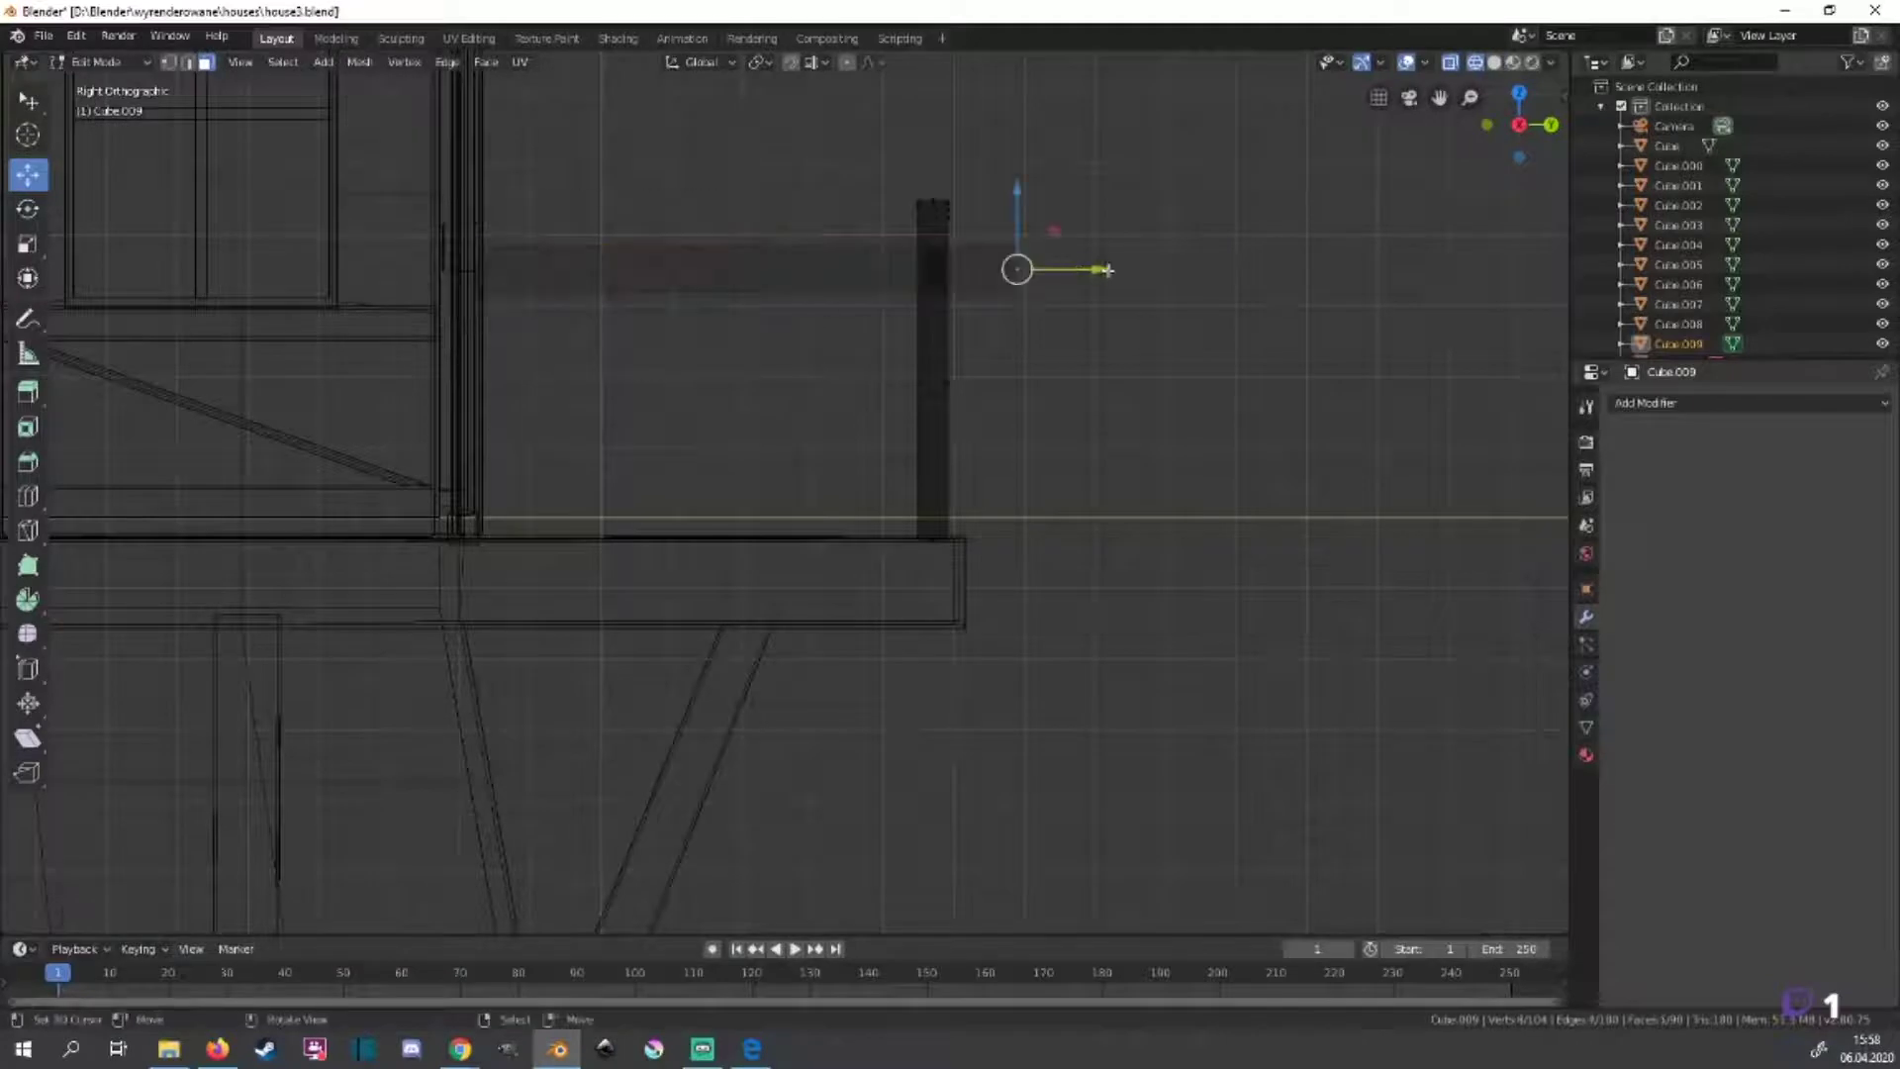
key("ctrl+l")
key("KP_7")
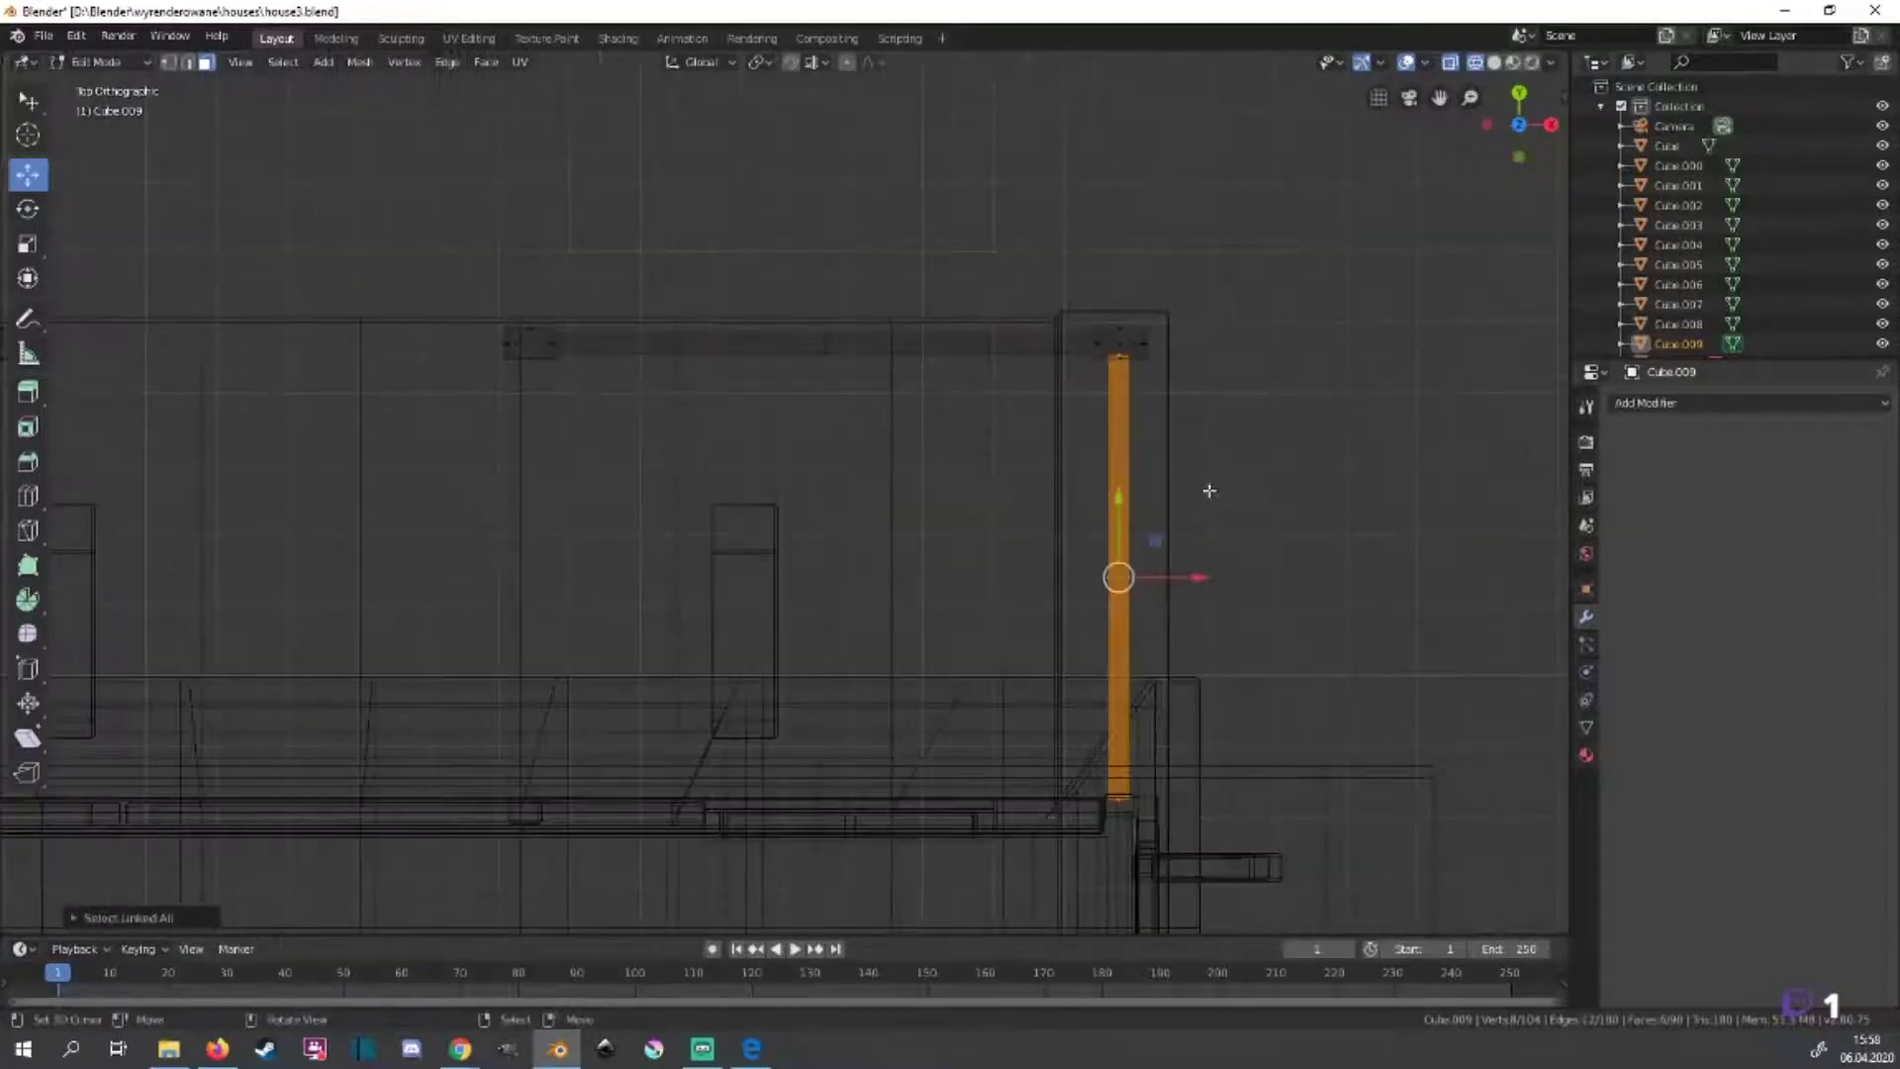
Duplicate the bar and place the copy at the far post.
key("shift+d")
key("x")
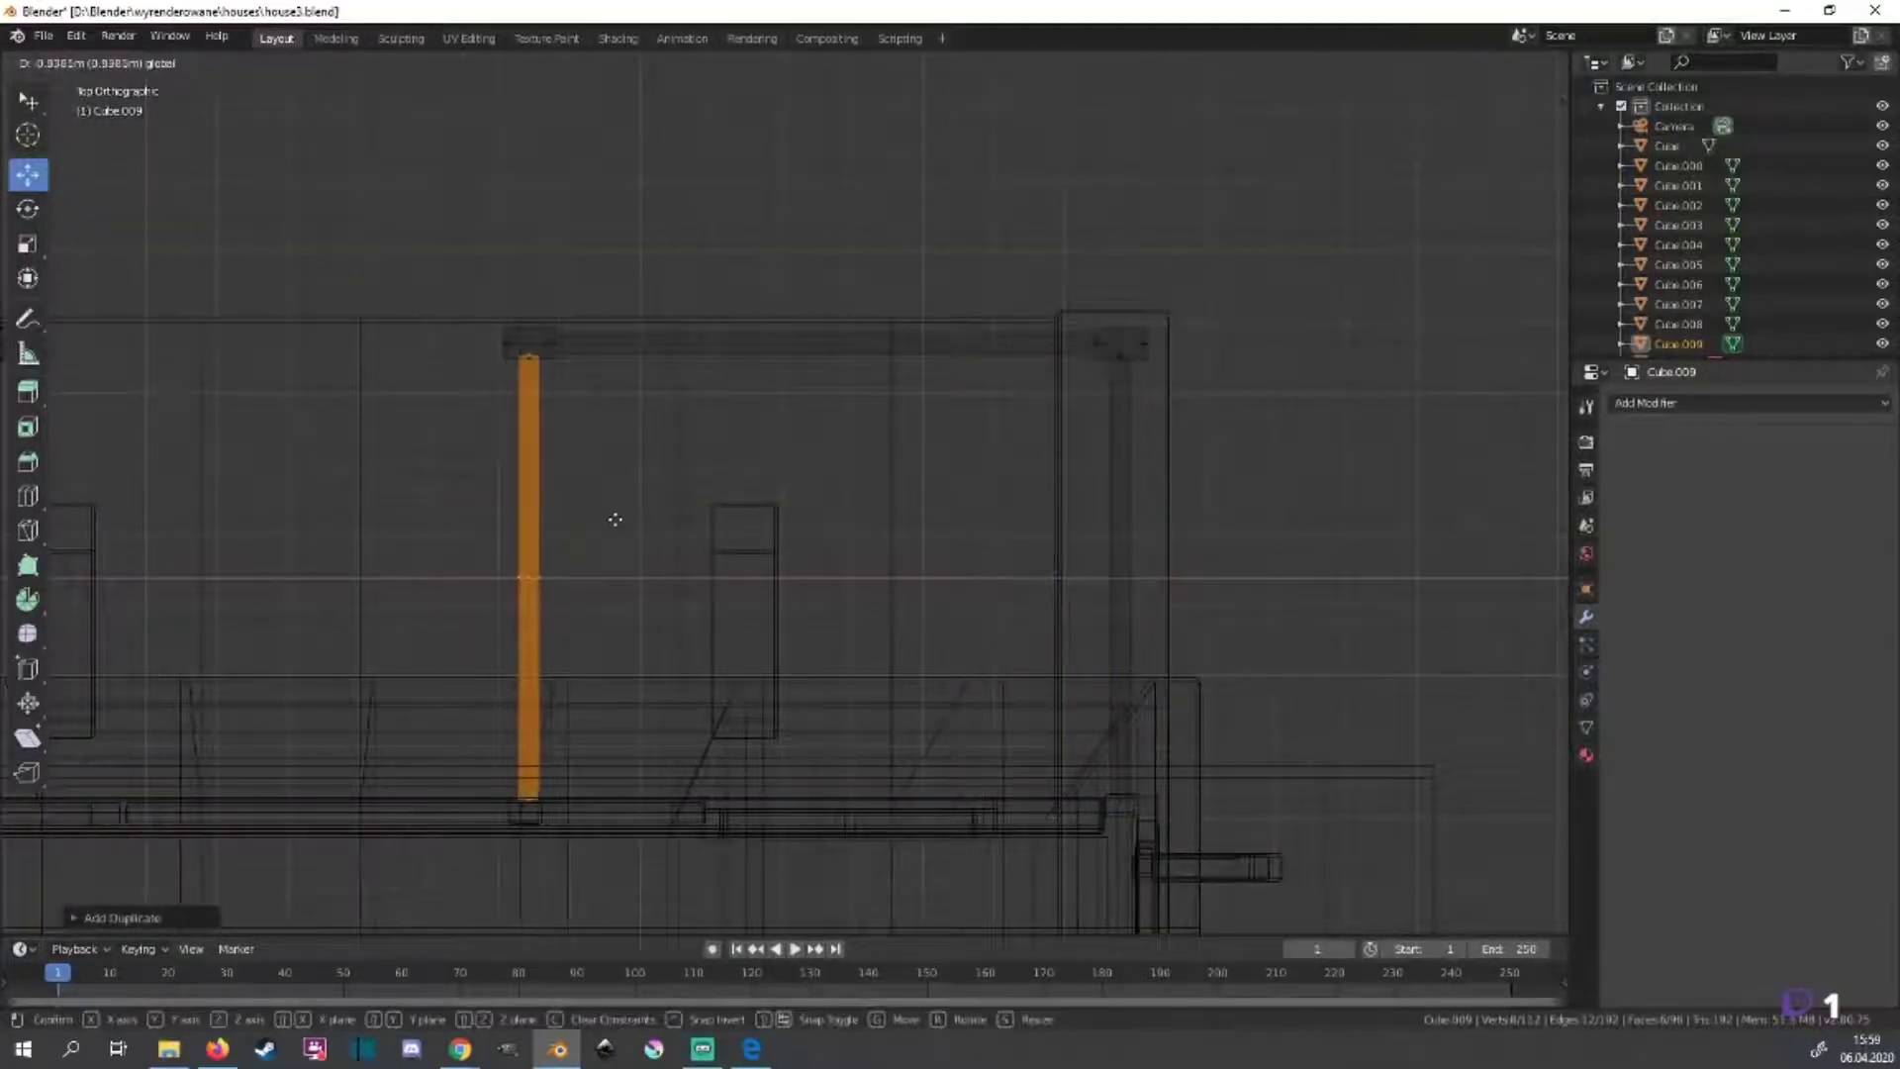
key("Escape")
key("g")
left_click(393, 555)
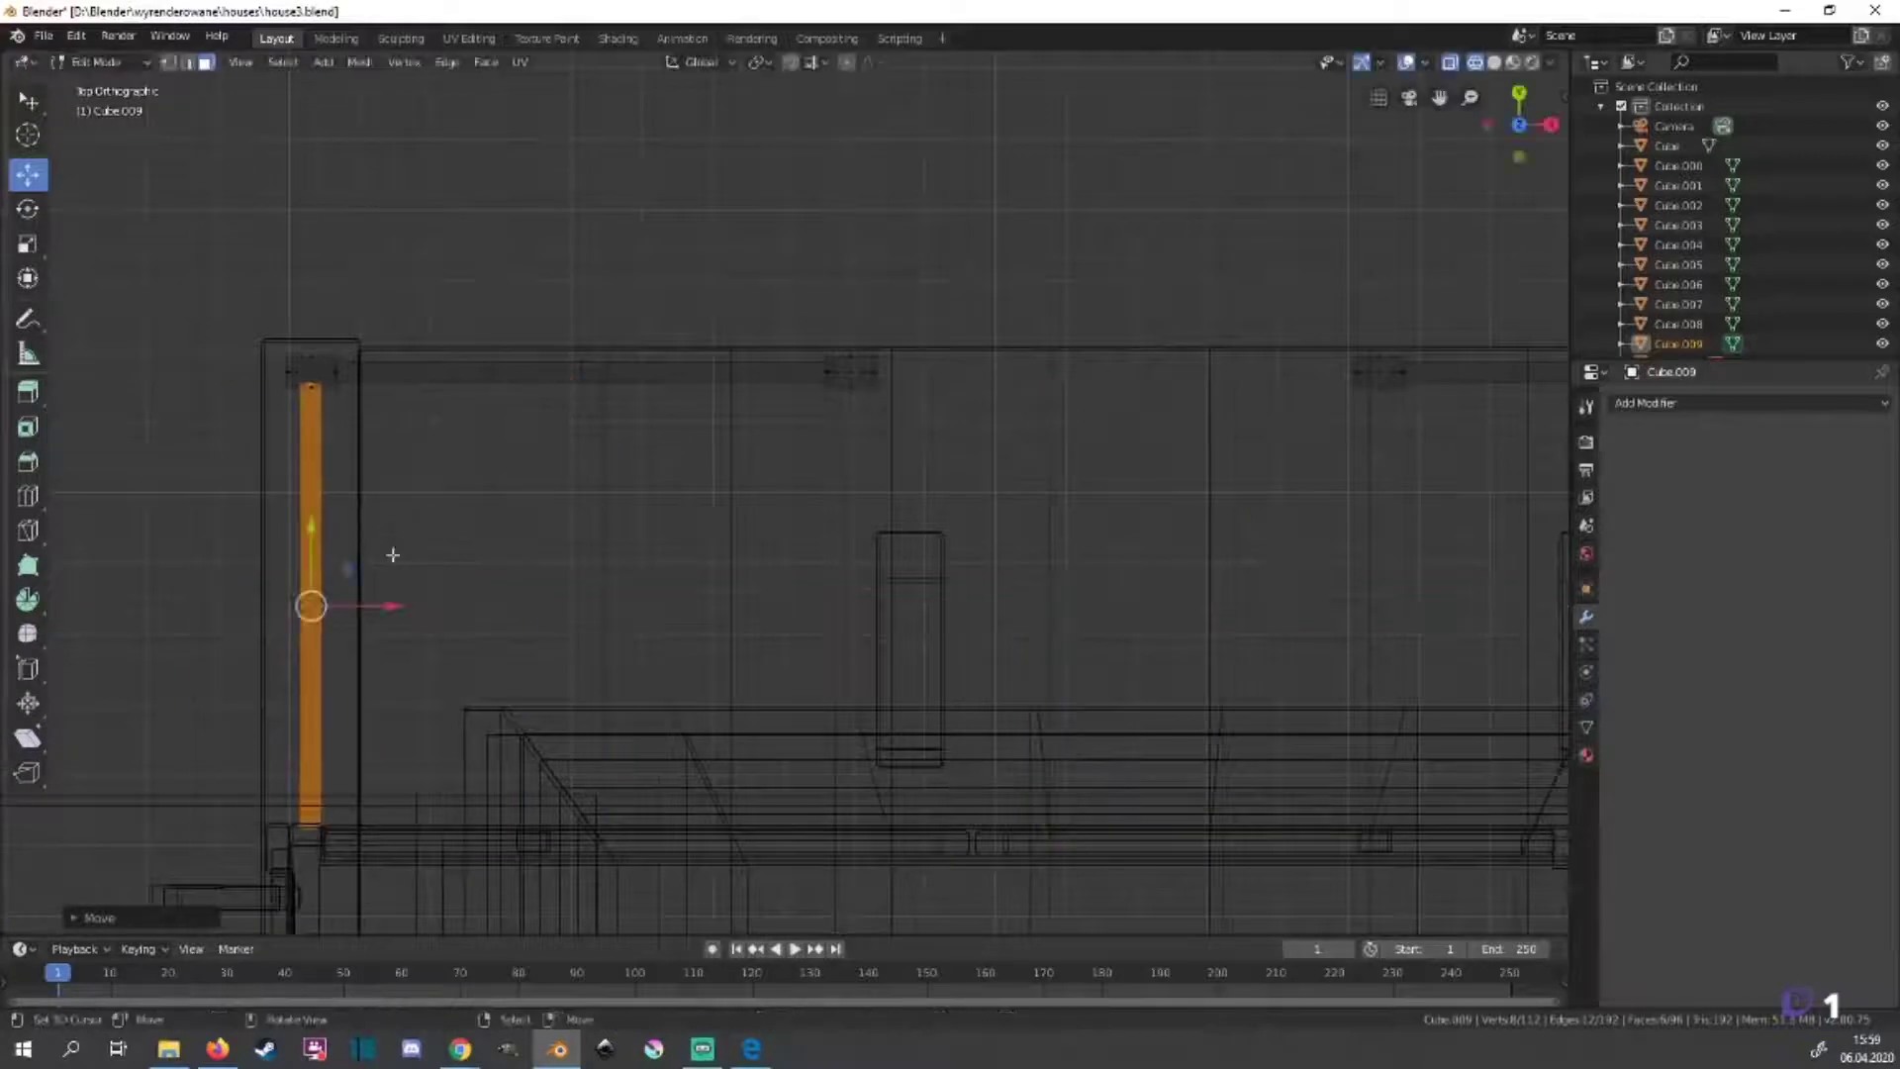
middle_click_drag(382, 601, 734, 534)
key("z")
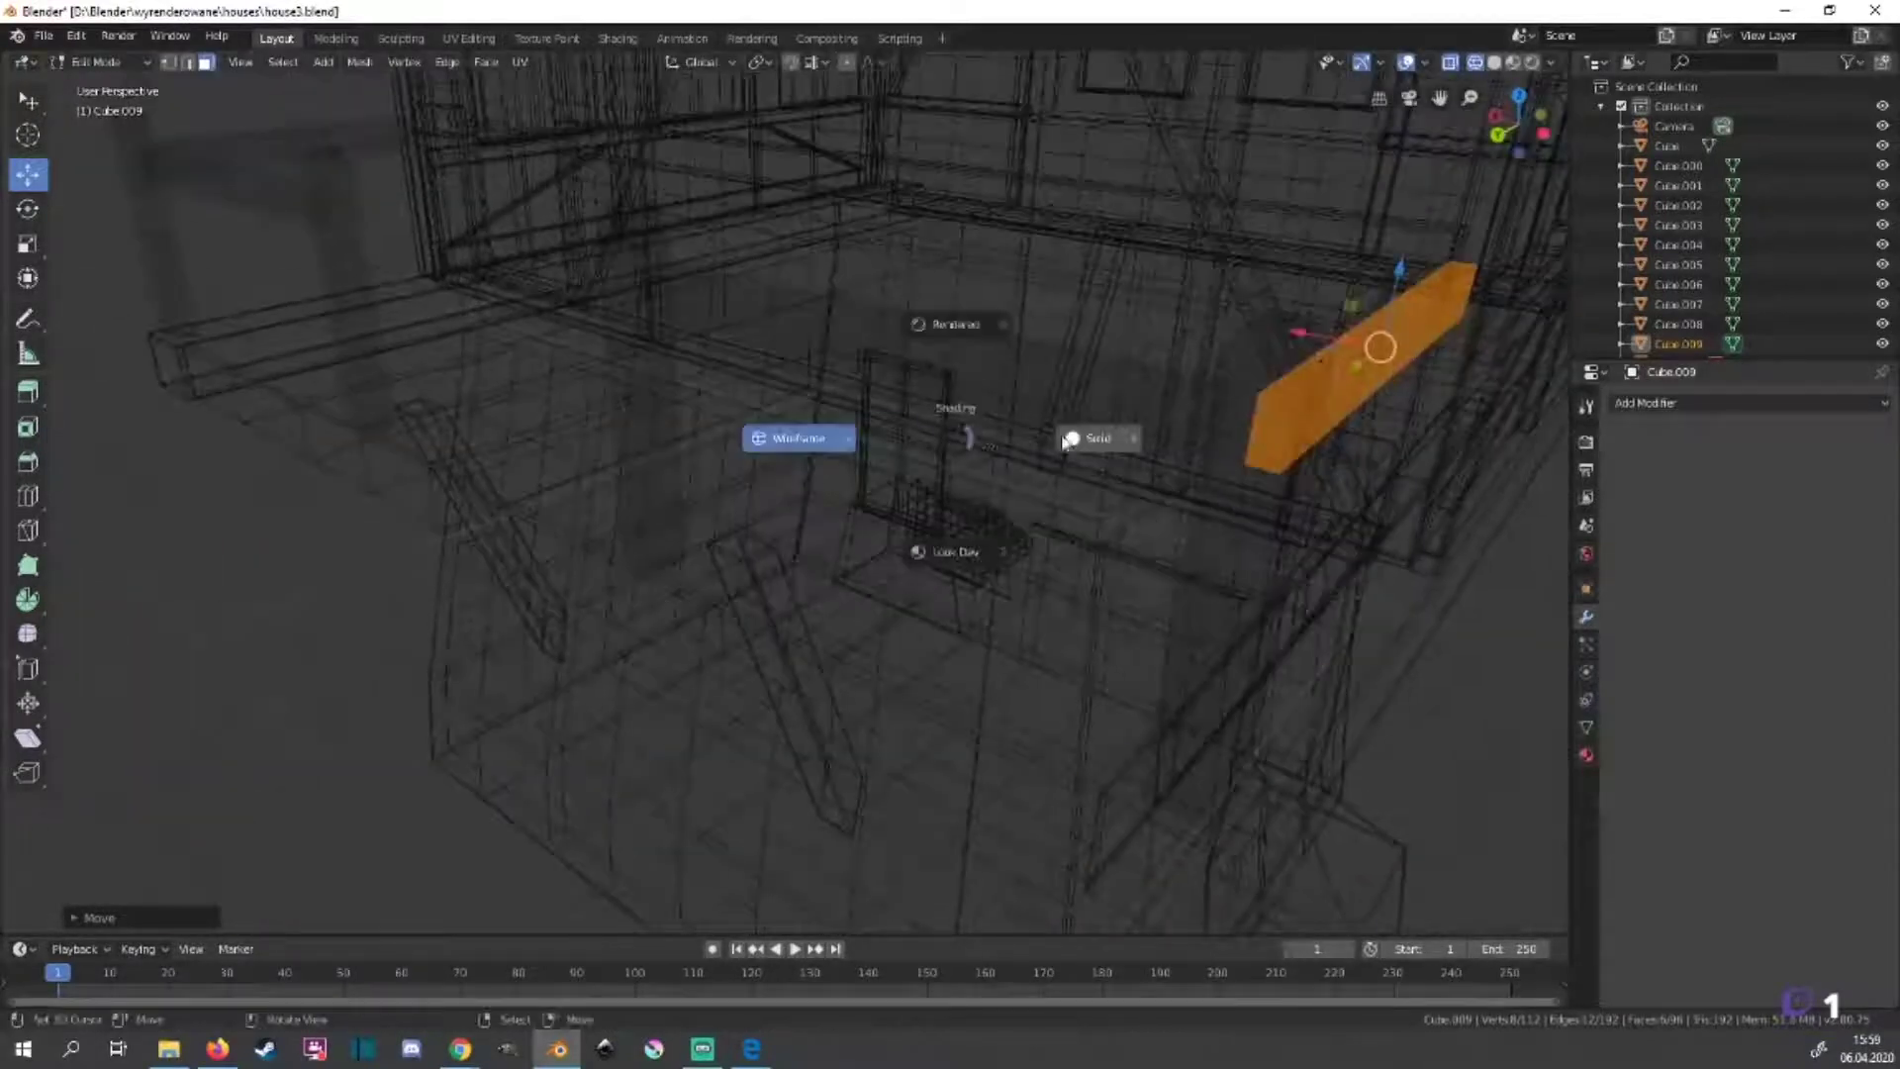
left_click(1094, 436)
Fit the copied bar between the side posts and check the railing in perspective.
middle_click_drag(1101, 561, 961, 537)
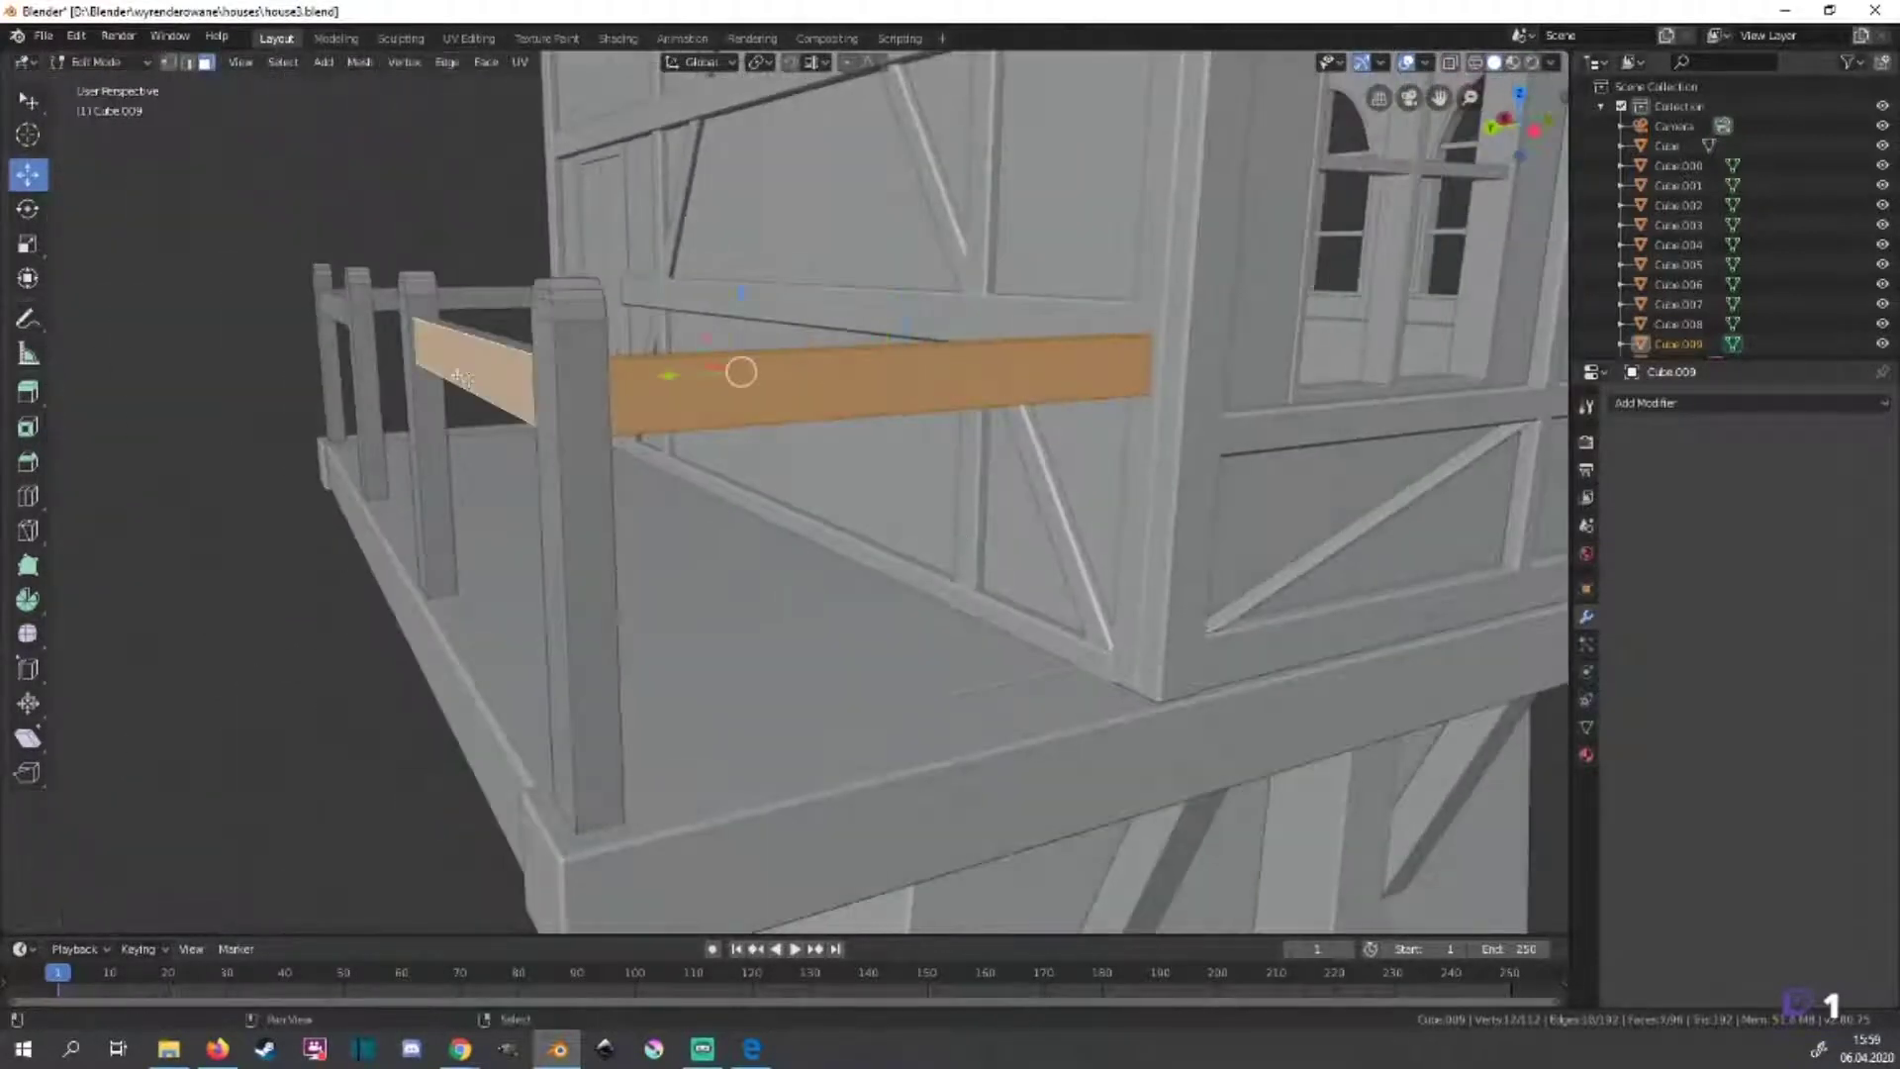
key("g")
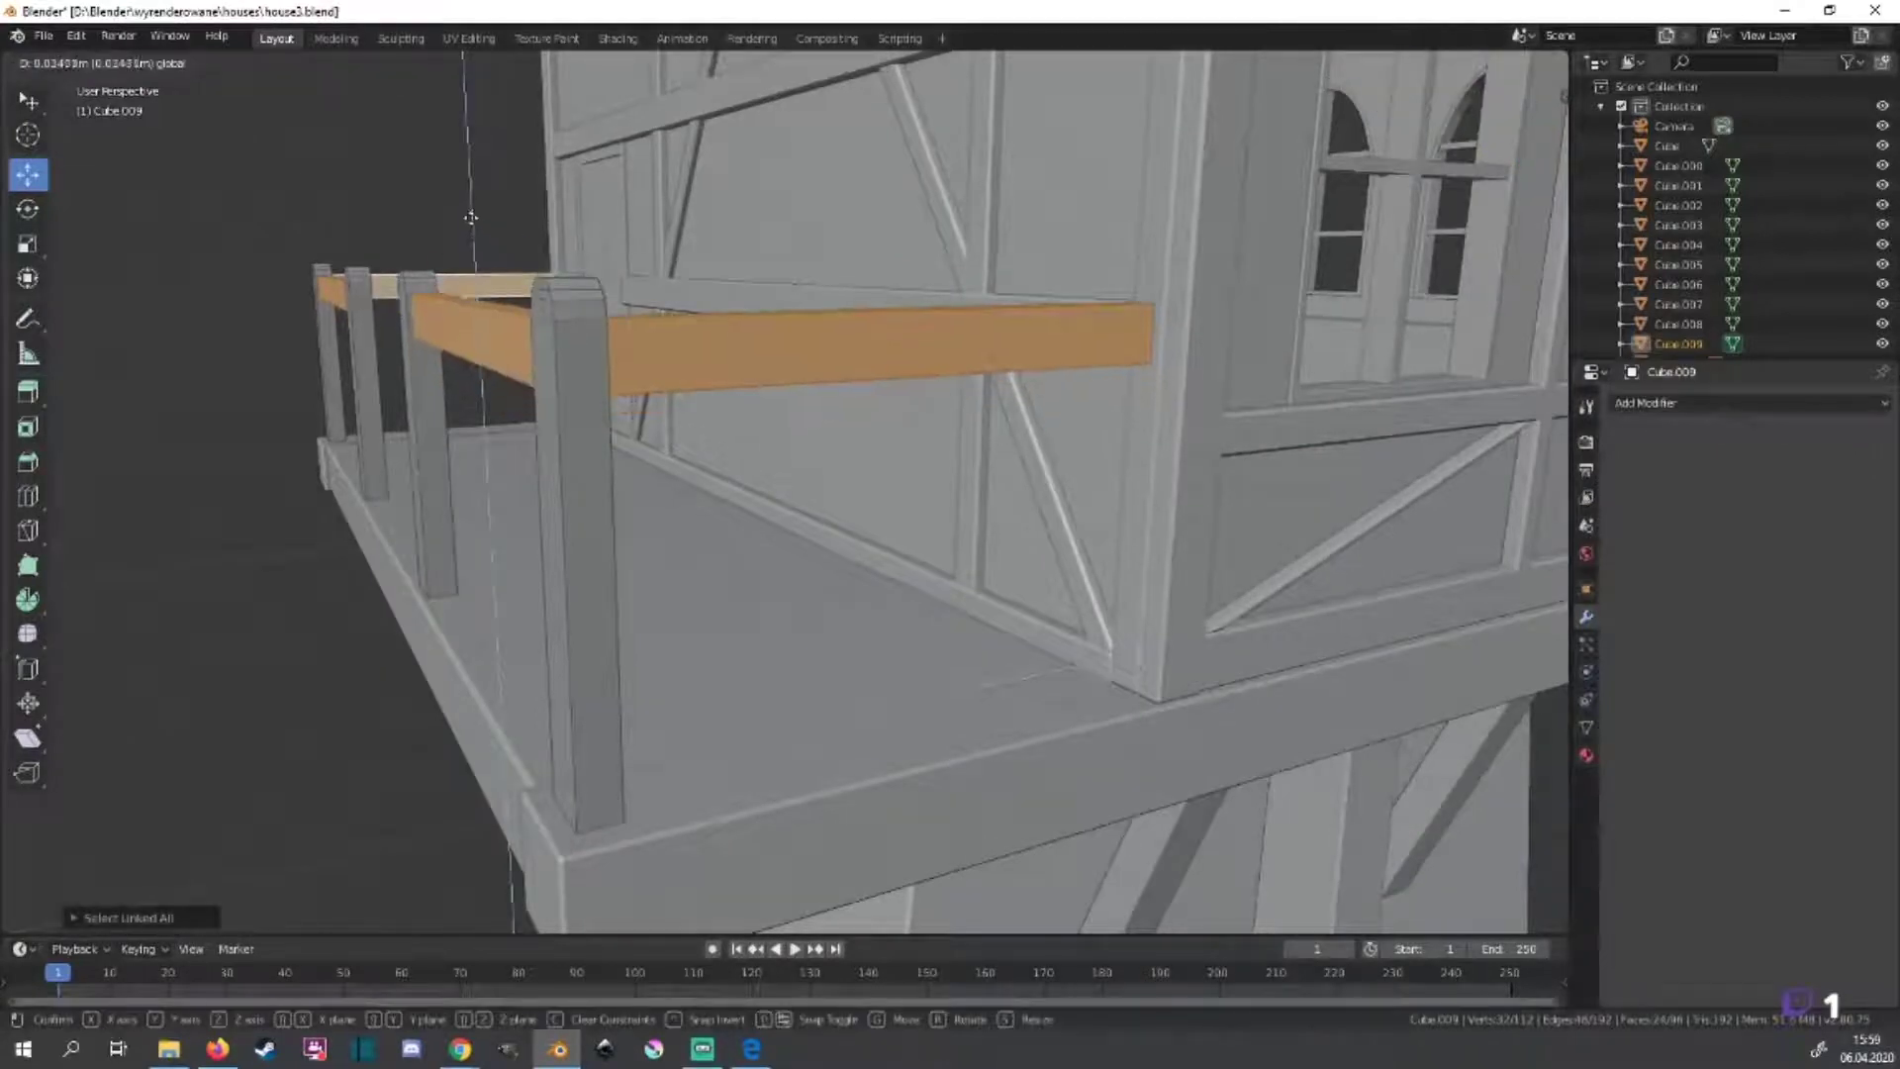
left_click(1476, 340)
key("ctrl+KP_1")
mouse_move(894, 514)
middle_mouse_down()
mouse_move(689, 636)
mouse_move(1088, 554)
middle_mouse_up()
scroll(689, 637, "down", 5)
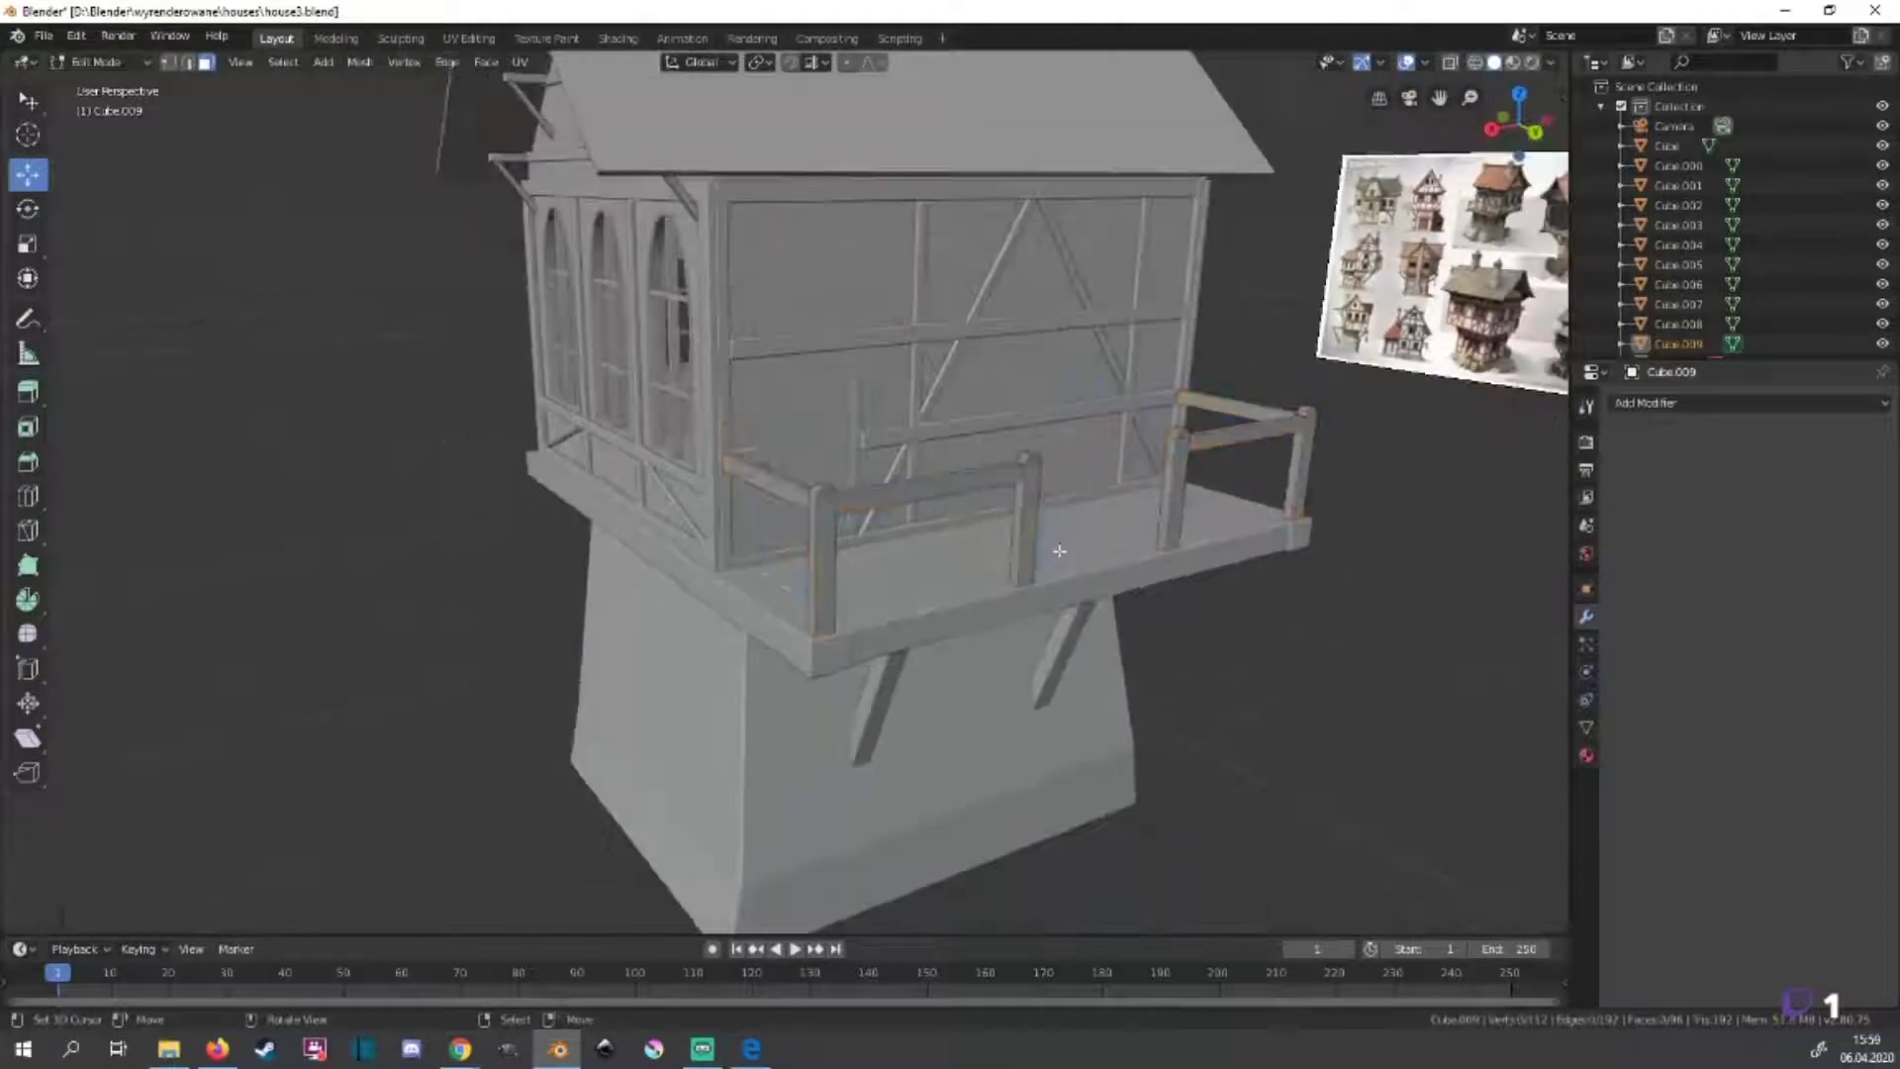
scroll(1472, 559, "up", 5)
scroll(1471, 559, "up", 6)
middle_click_drag(1316, 426, 852, 511, "shift")
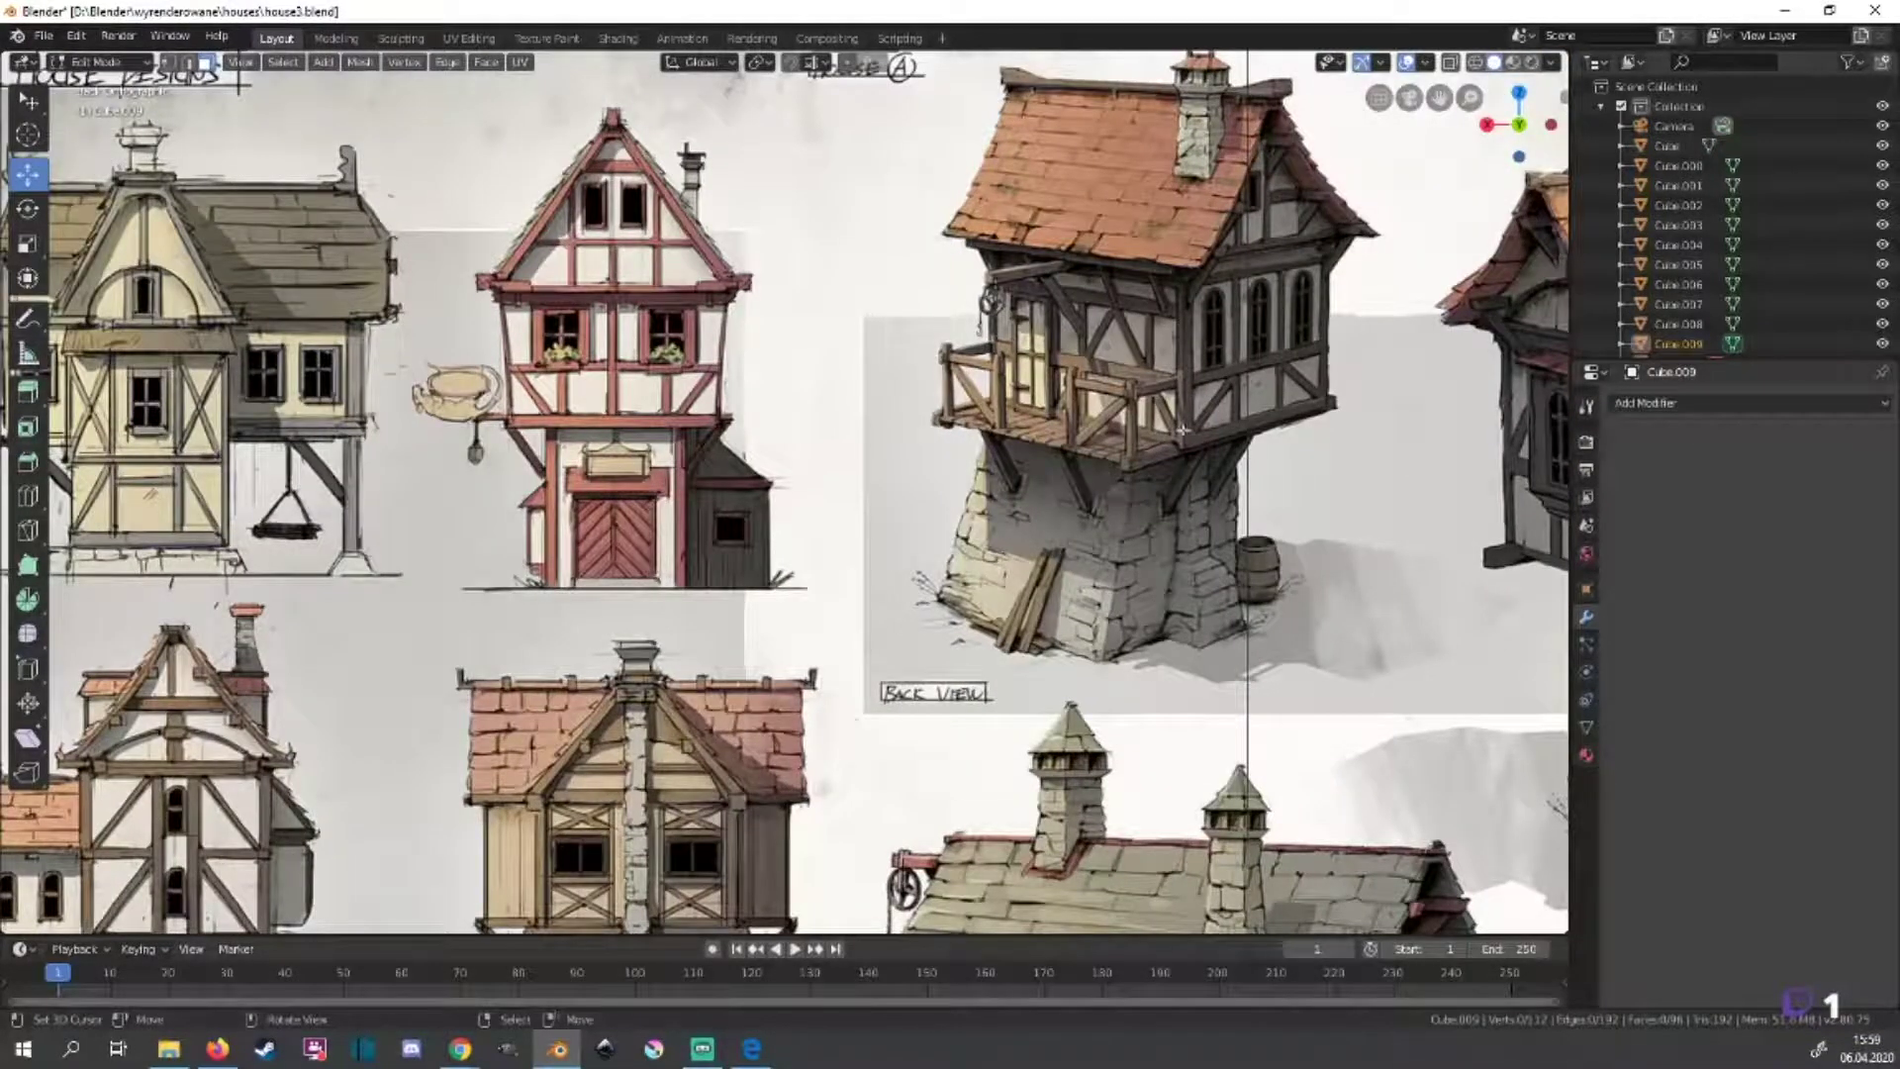
Drop a copy of the beam lower and rotate it toward upright.
scroll(1051, 679, "down", 5)
key("ctrl+KP_1")
scroll(822, 523, "up", 5)
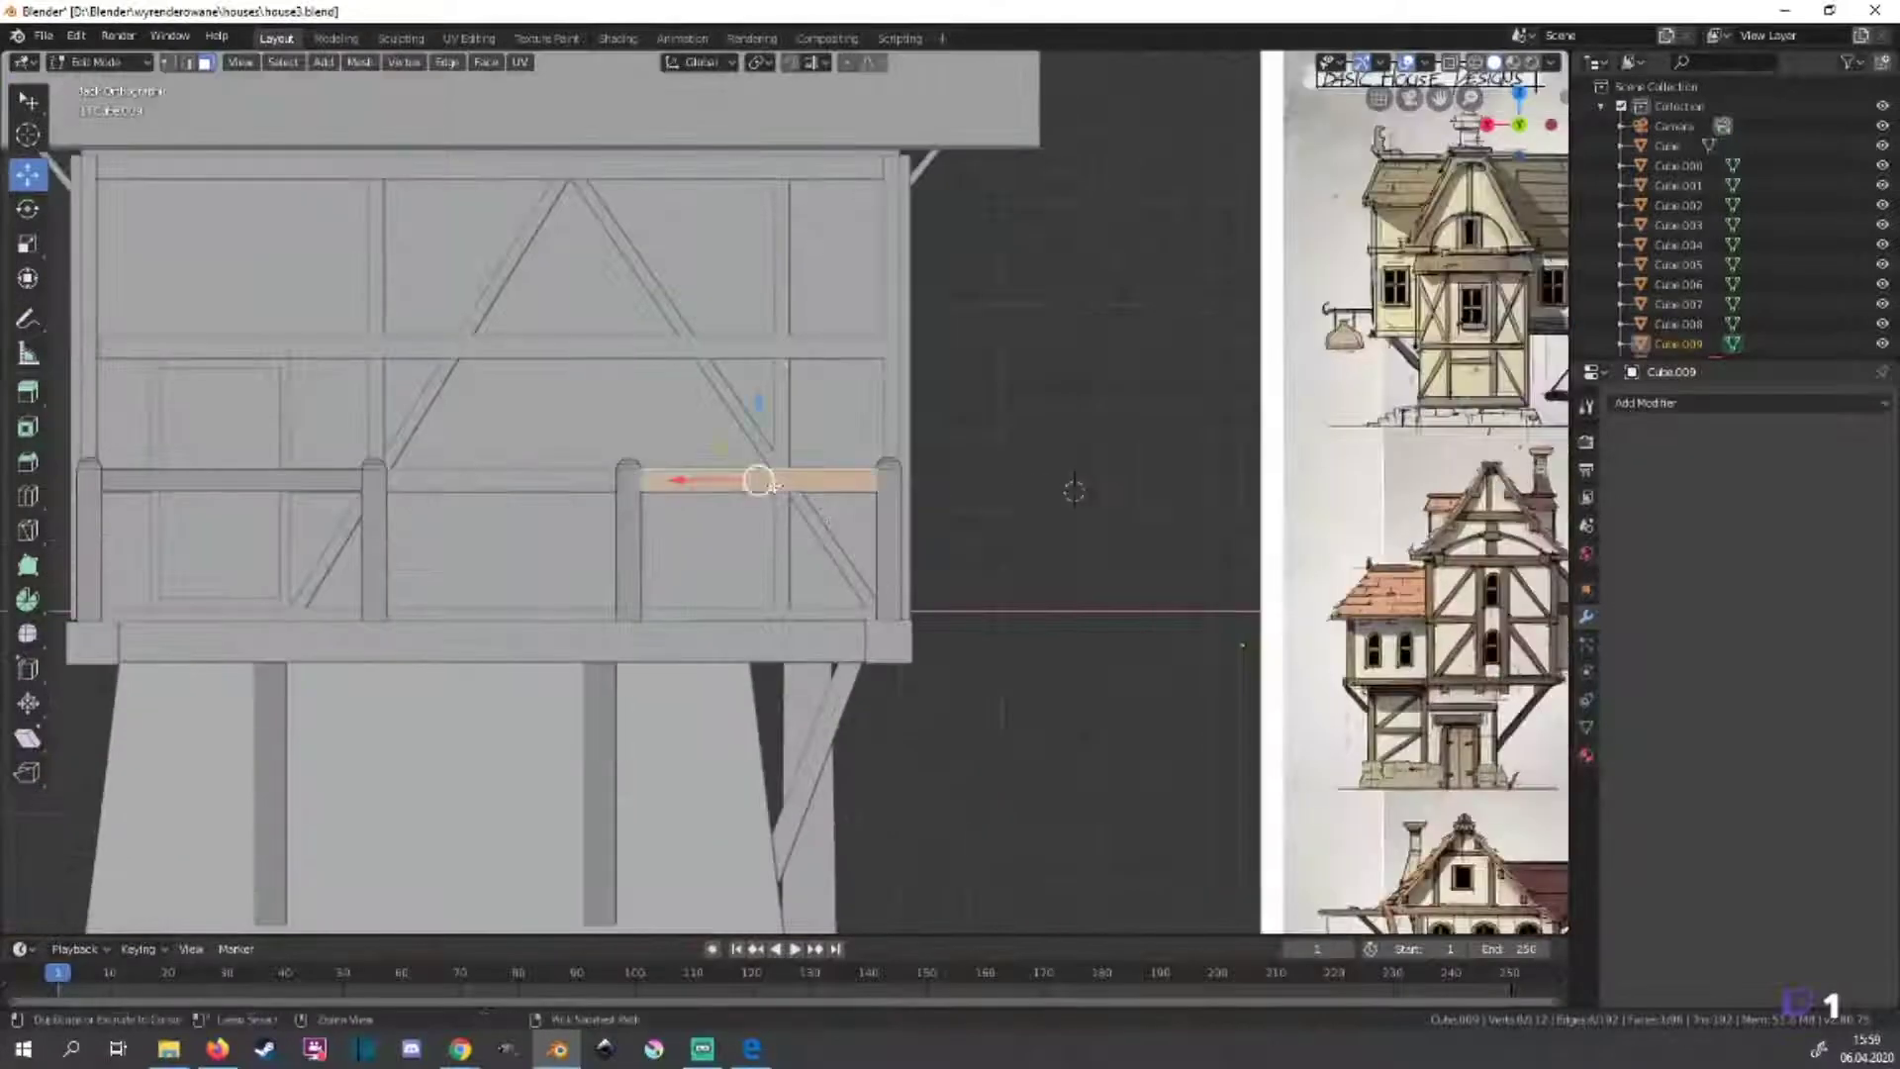
key("g")
left_click(720, 722)
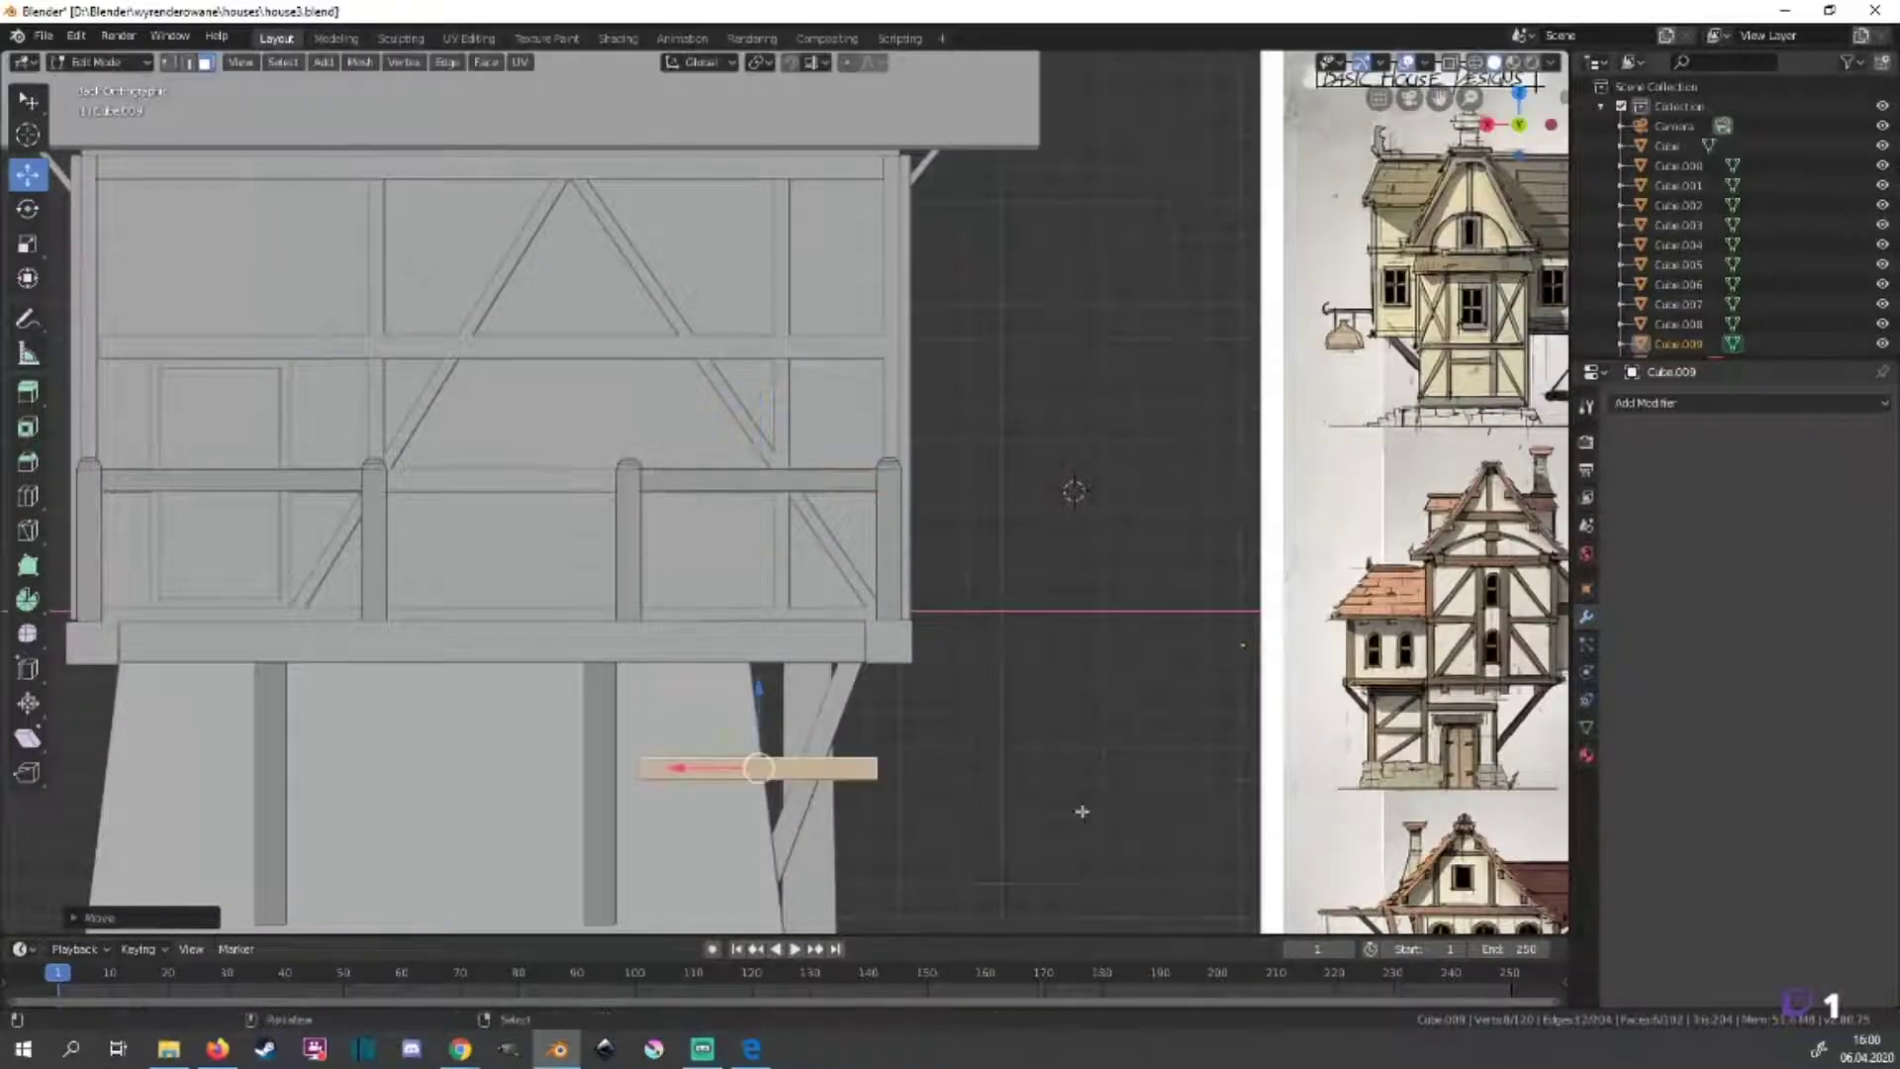
mouse_move(1009, 844)
middle_mouse_down("shift")
mouse_move(1015, 582)
mouse_move(871, 645)
middle_mouse_up("shift")
key("r")
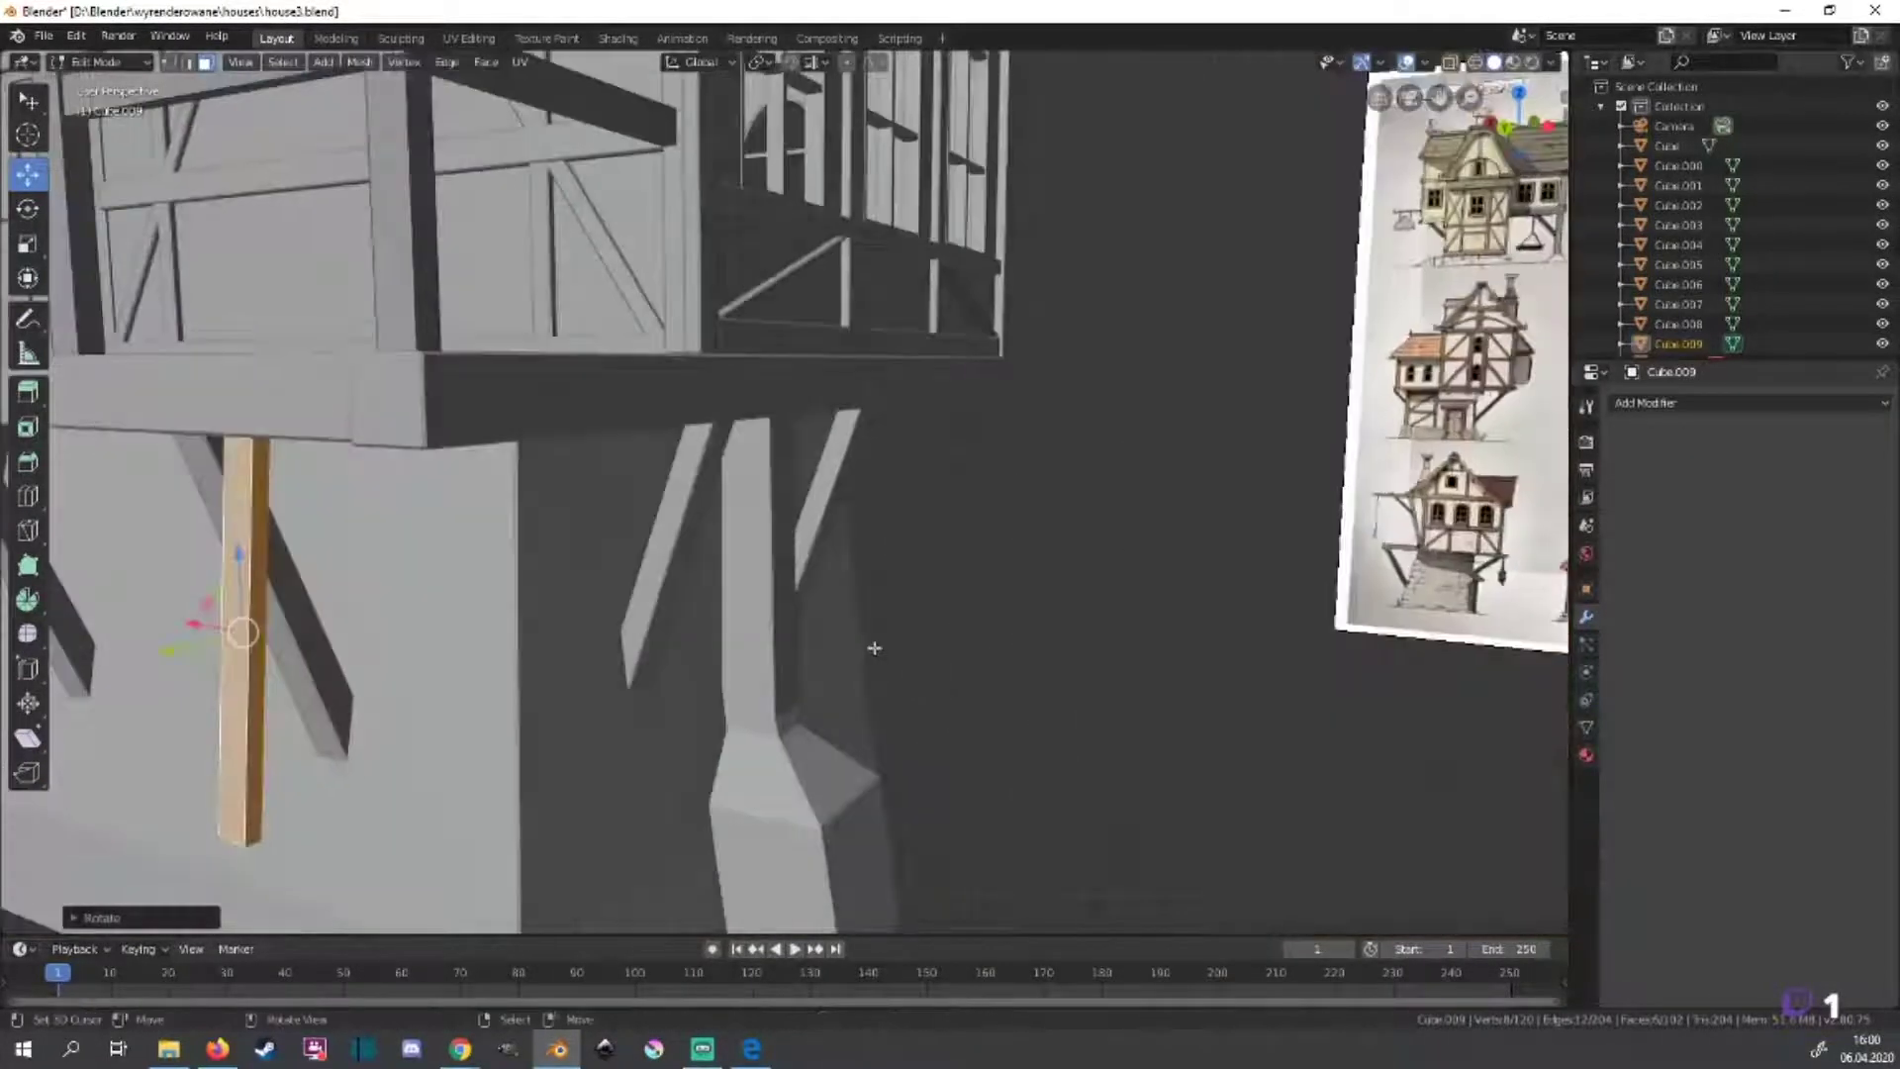
key("KP_3")
key("g")
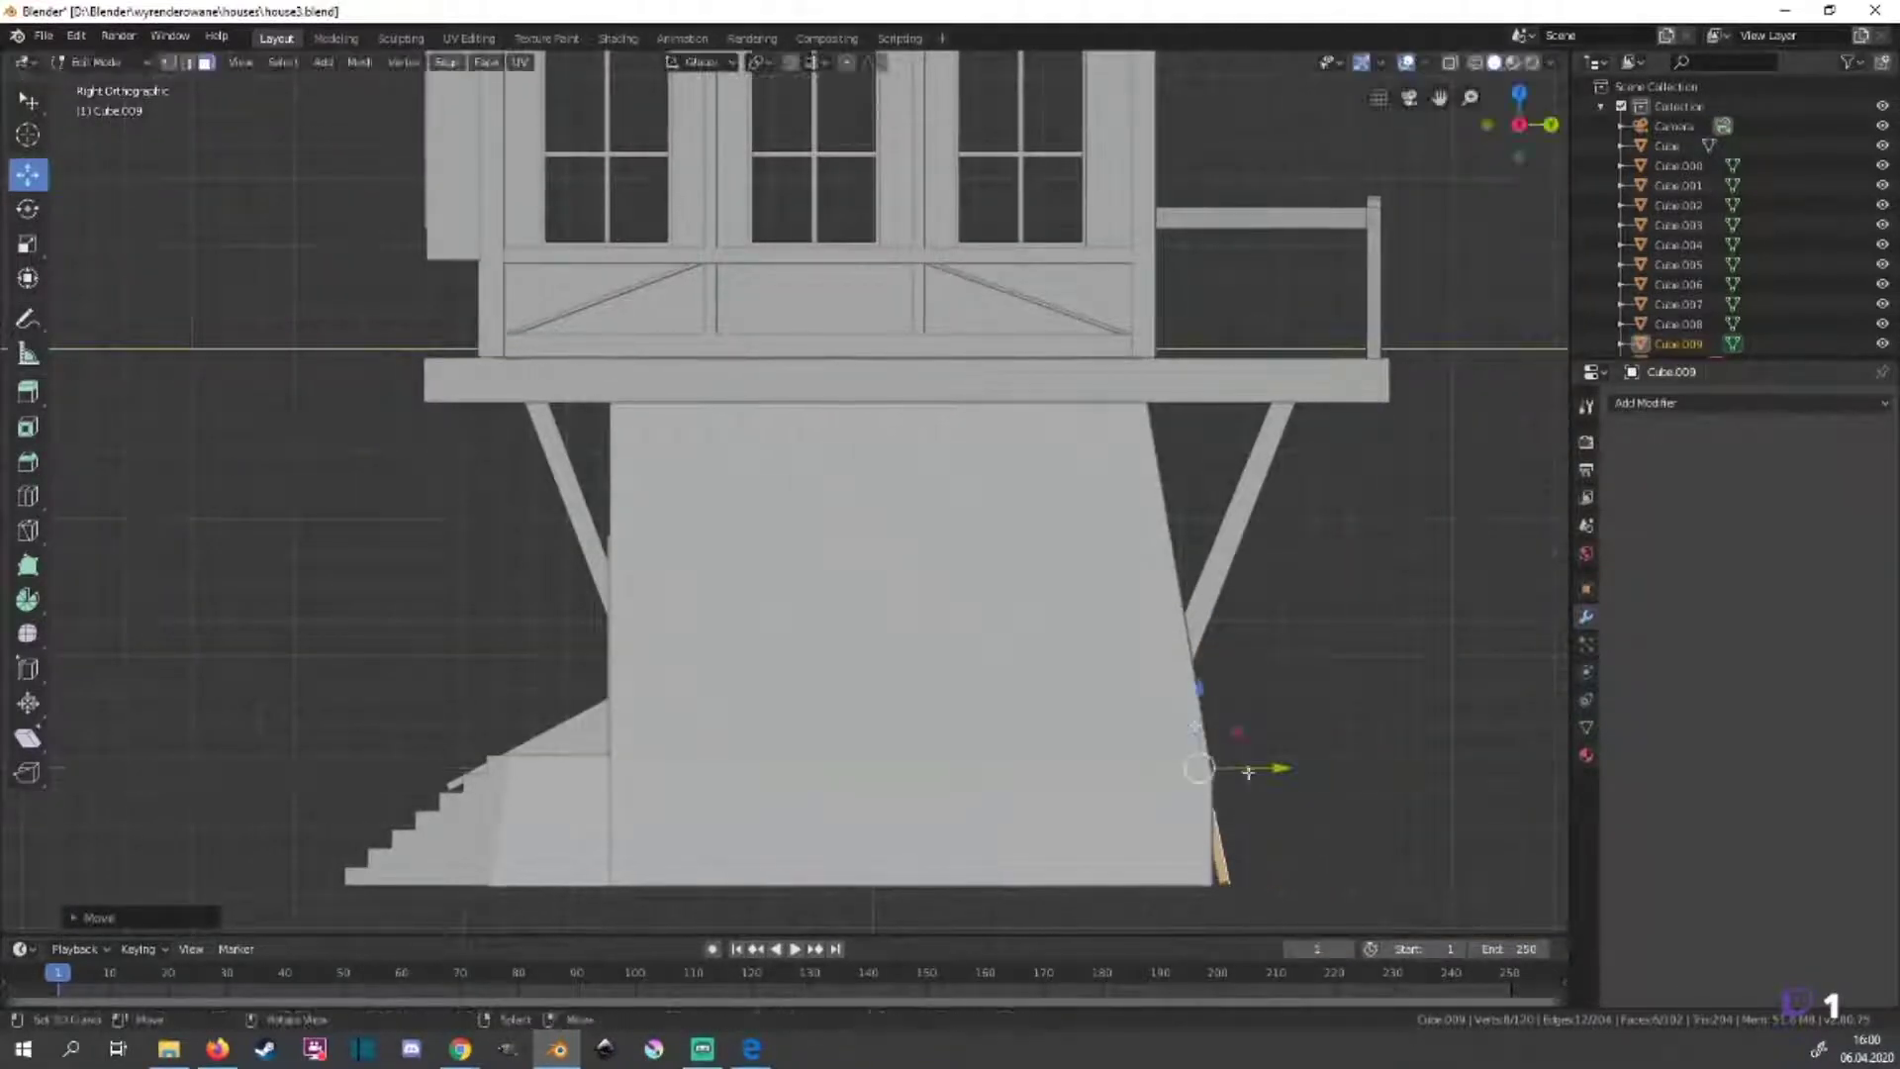
Tilt the plank and slide it along Y flush against the base wall.
middle_click_drag(1238, 750, 767, 754)
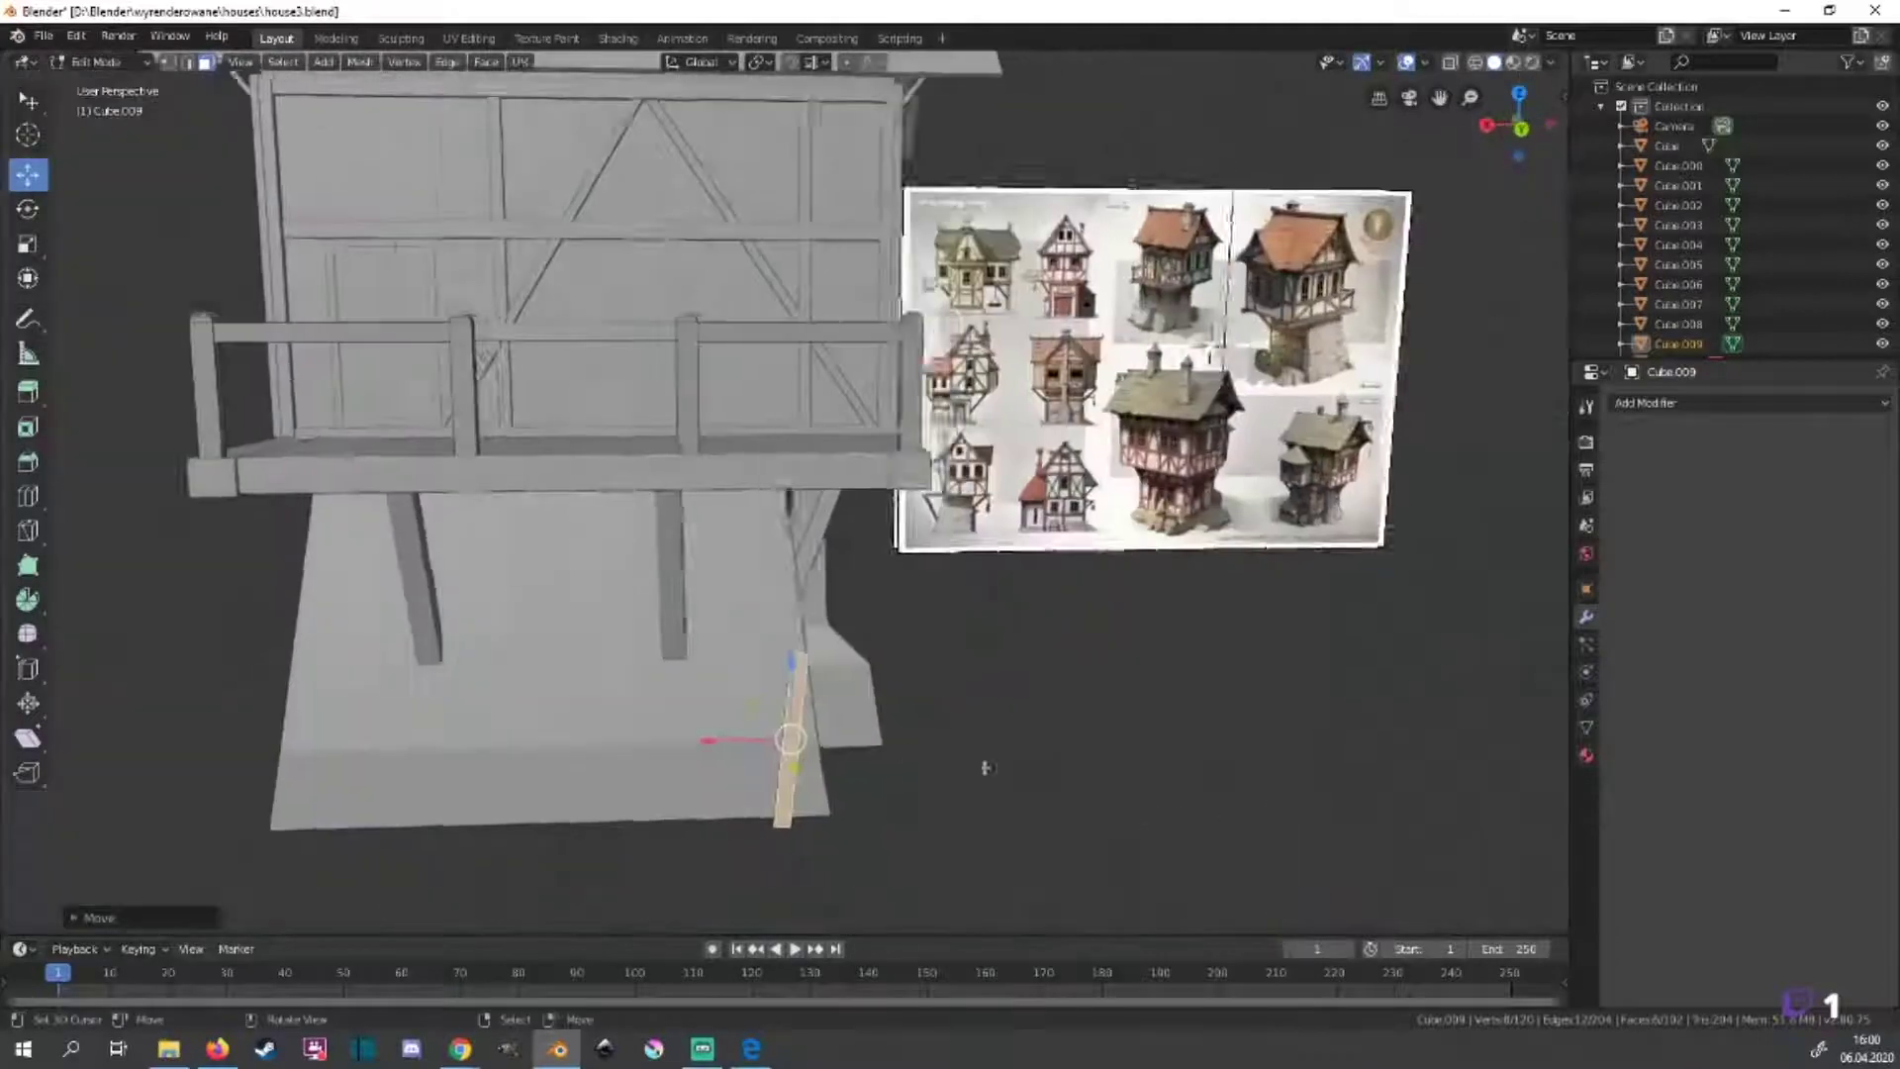
key("ctrl+KP_1")
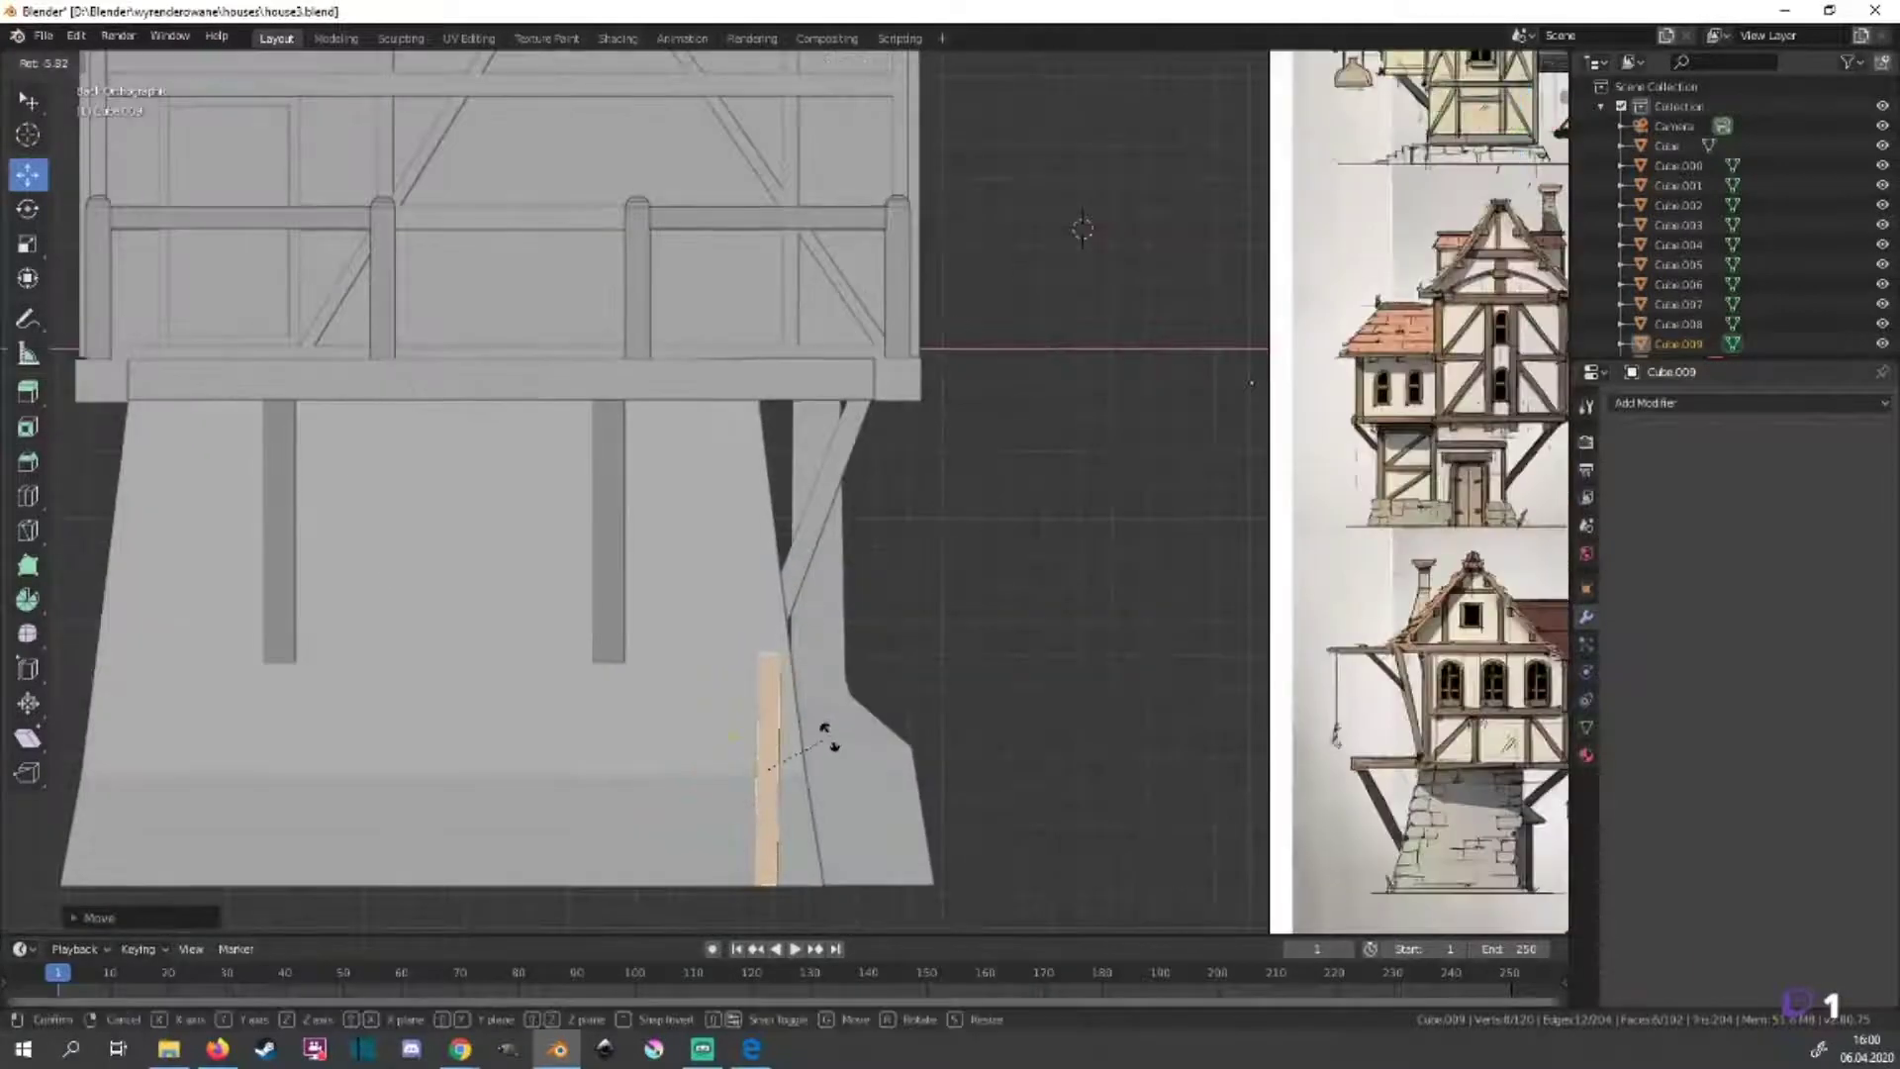
left_click(687, 768)
middle_click_drag(687, 768, 511, 748)
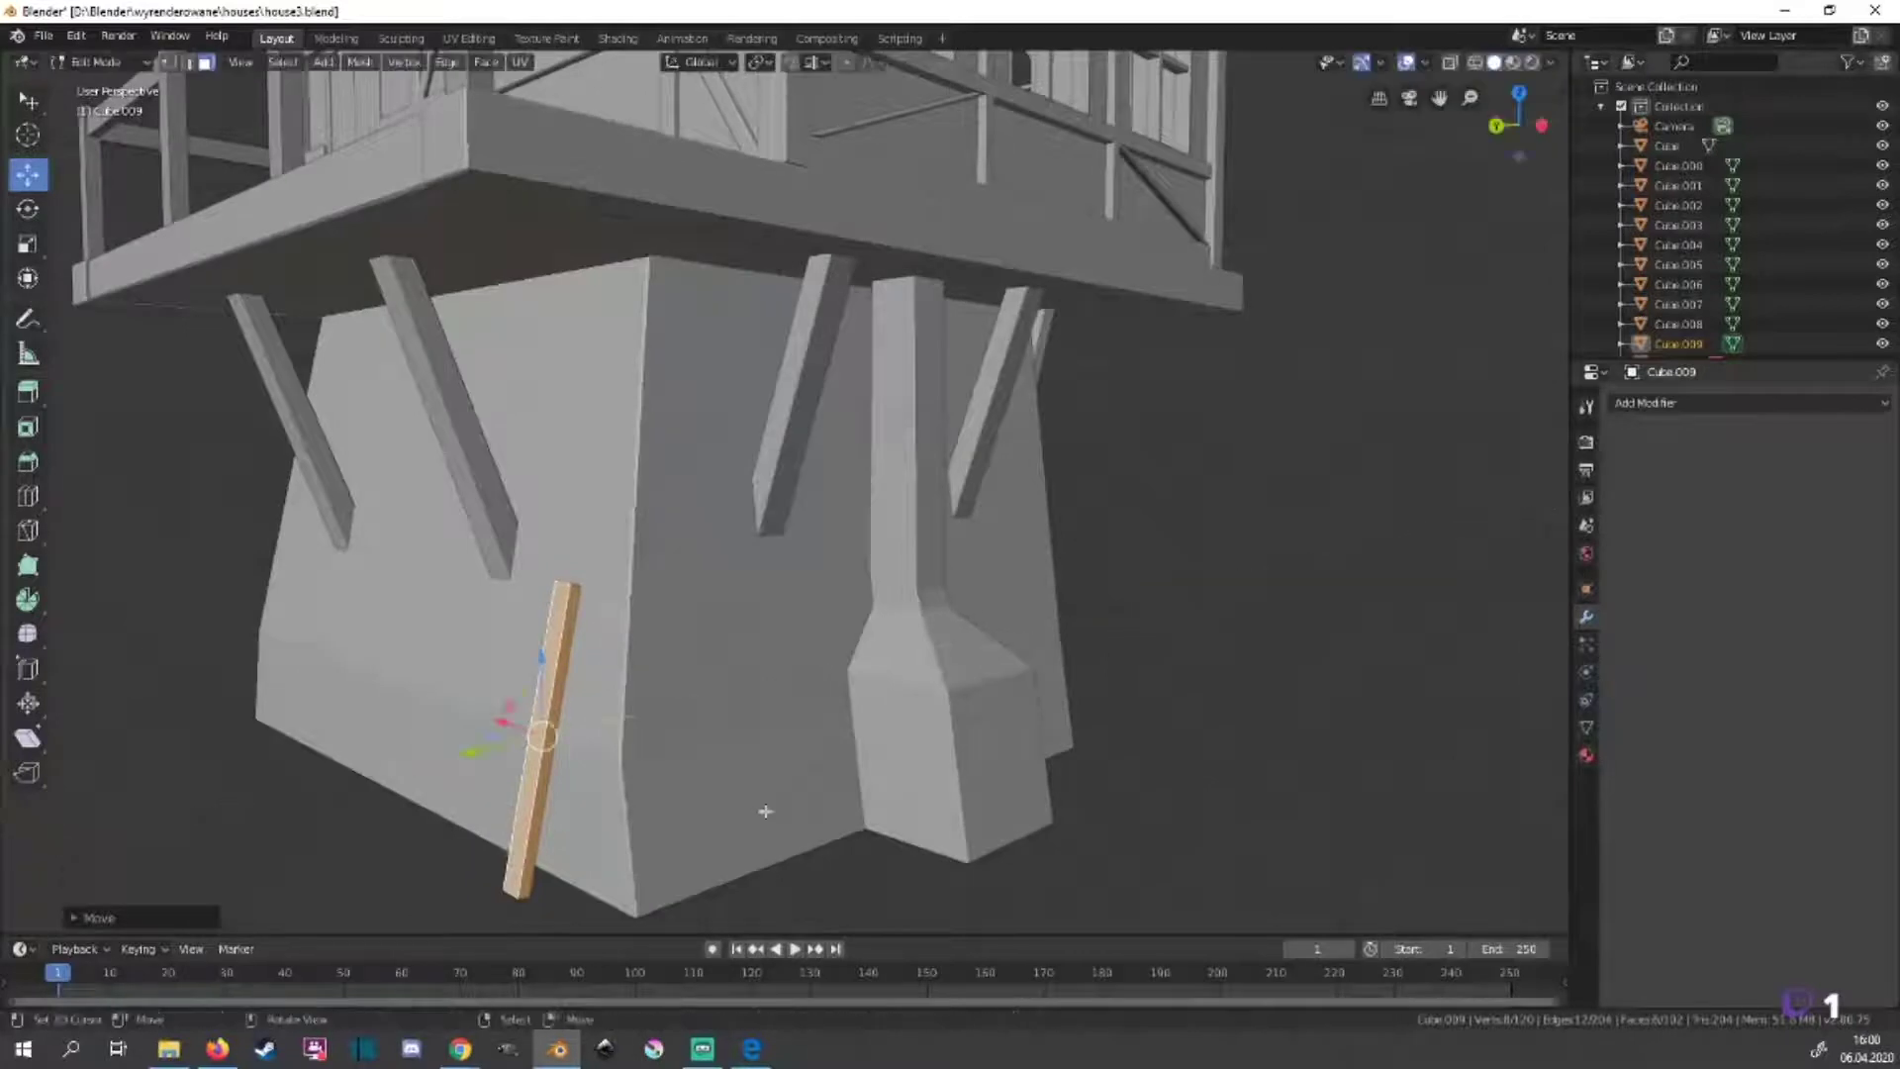
key("ctrl+KP_3")
scroll(752, 732, "up", 5)
key("ctrl+KP_3")
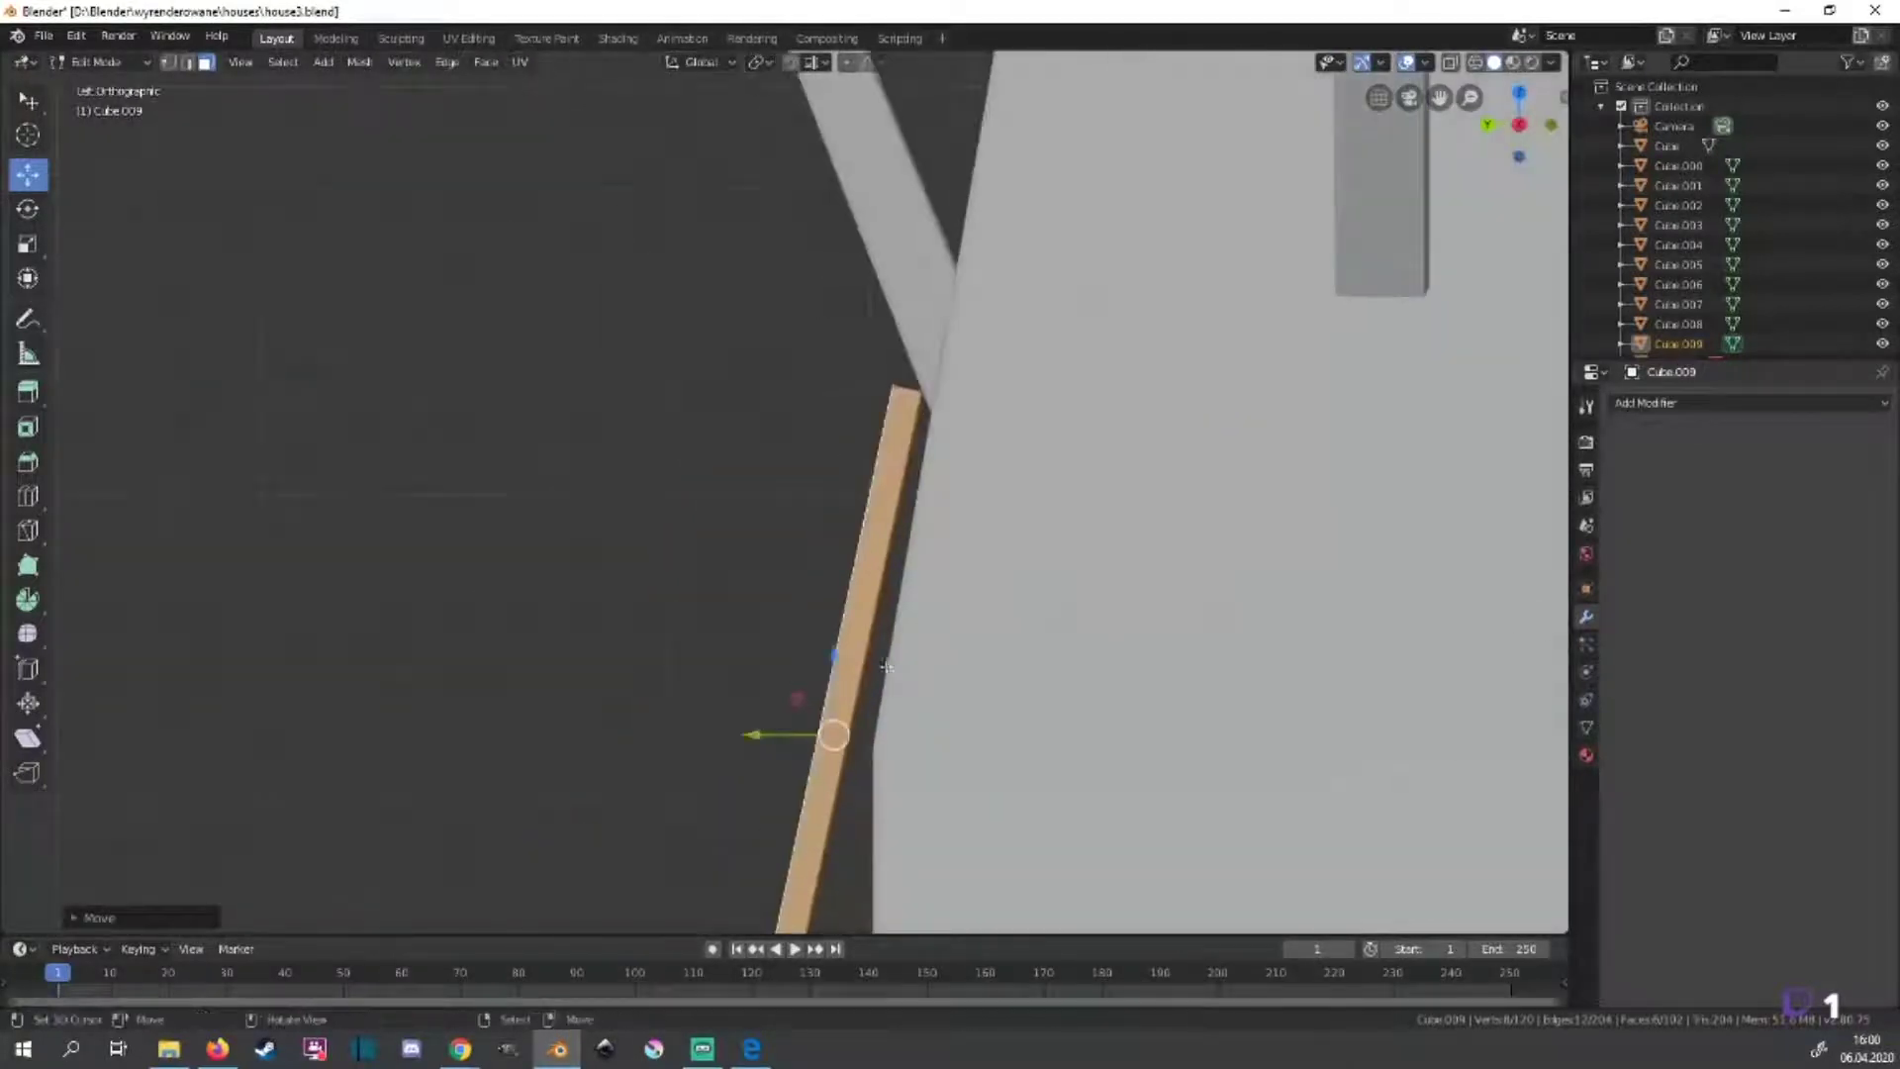
key("g")
key("y")
left_click(804, 733)
Frame the whole house in front view beside the reference image.
middle_click_drag(803, 733, 976, 776)
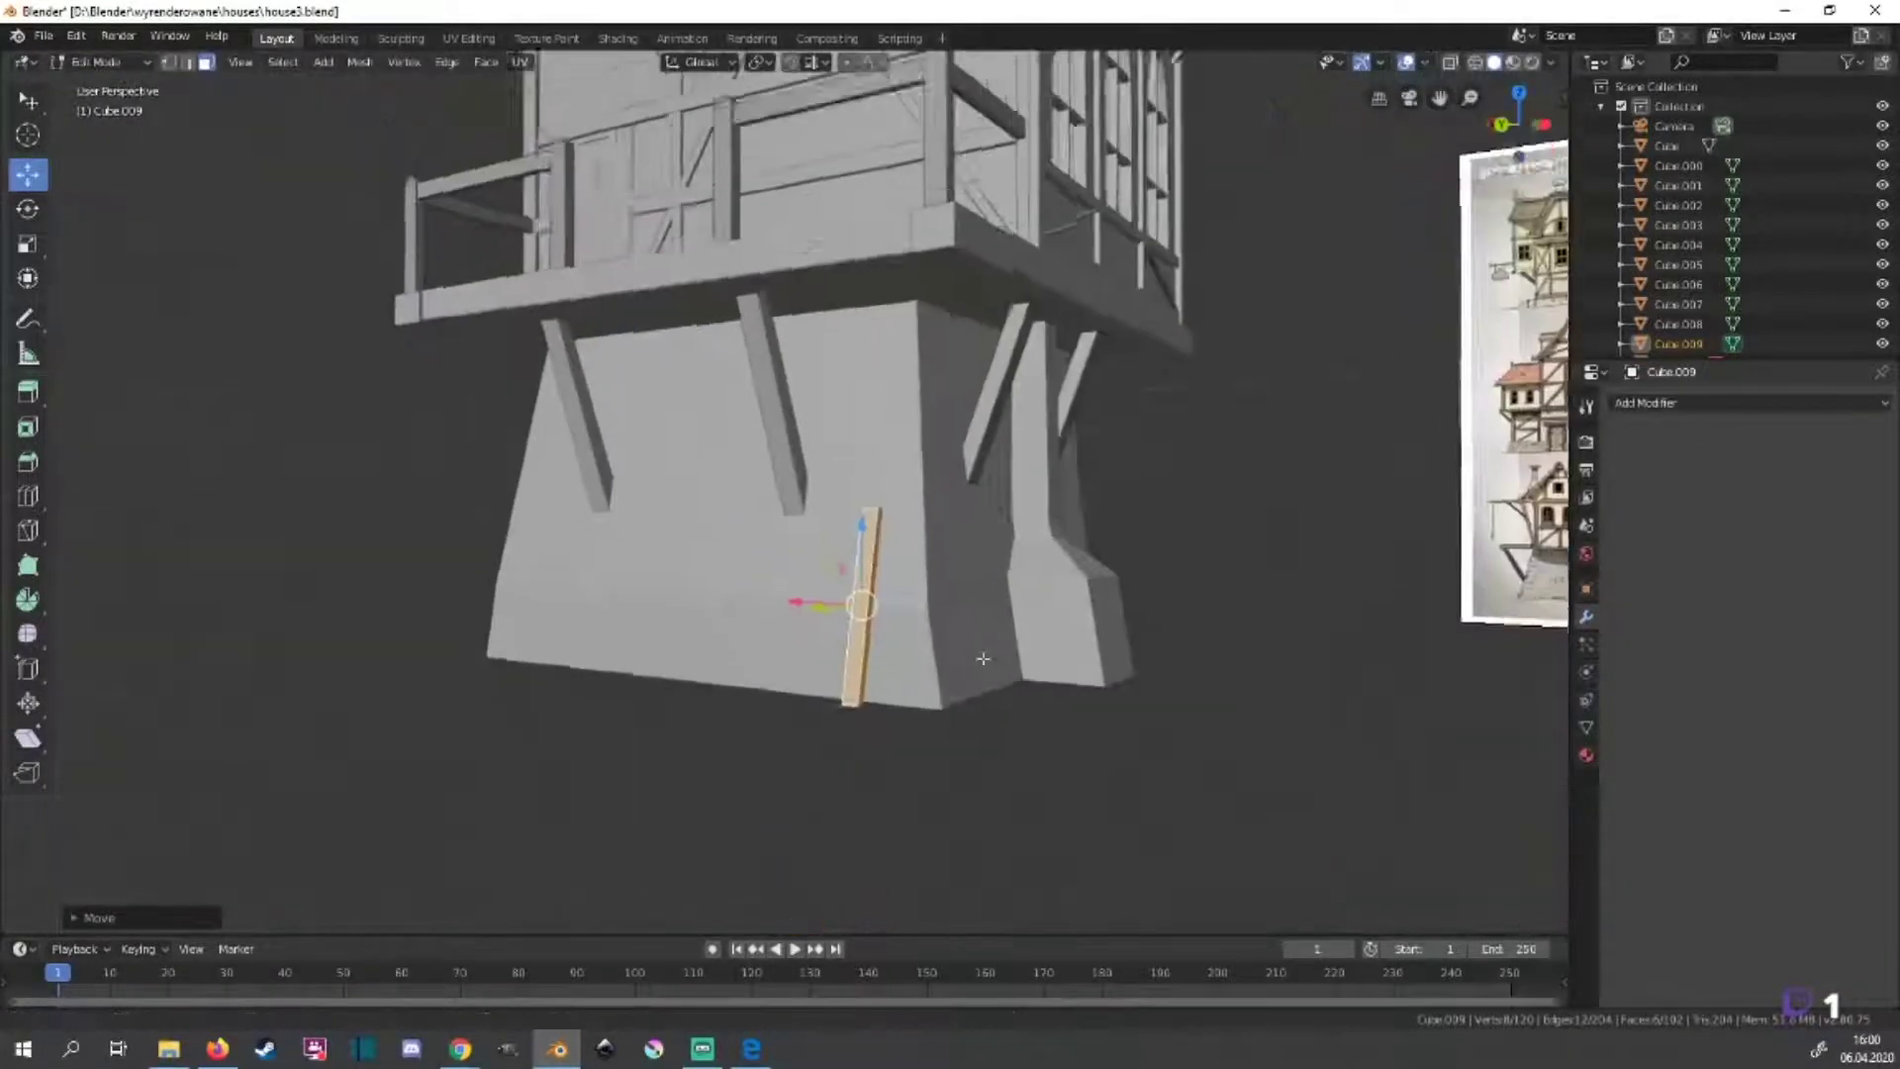
scroll(1161, 739, "down", 5)
middle_click_drag(1277, 569, 1031, 721, "shift")
key("KP_1")
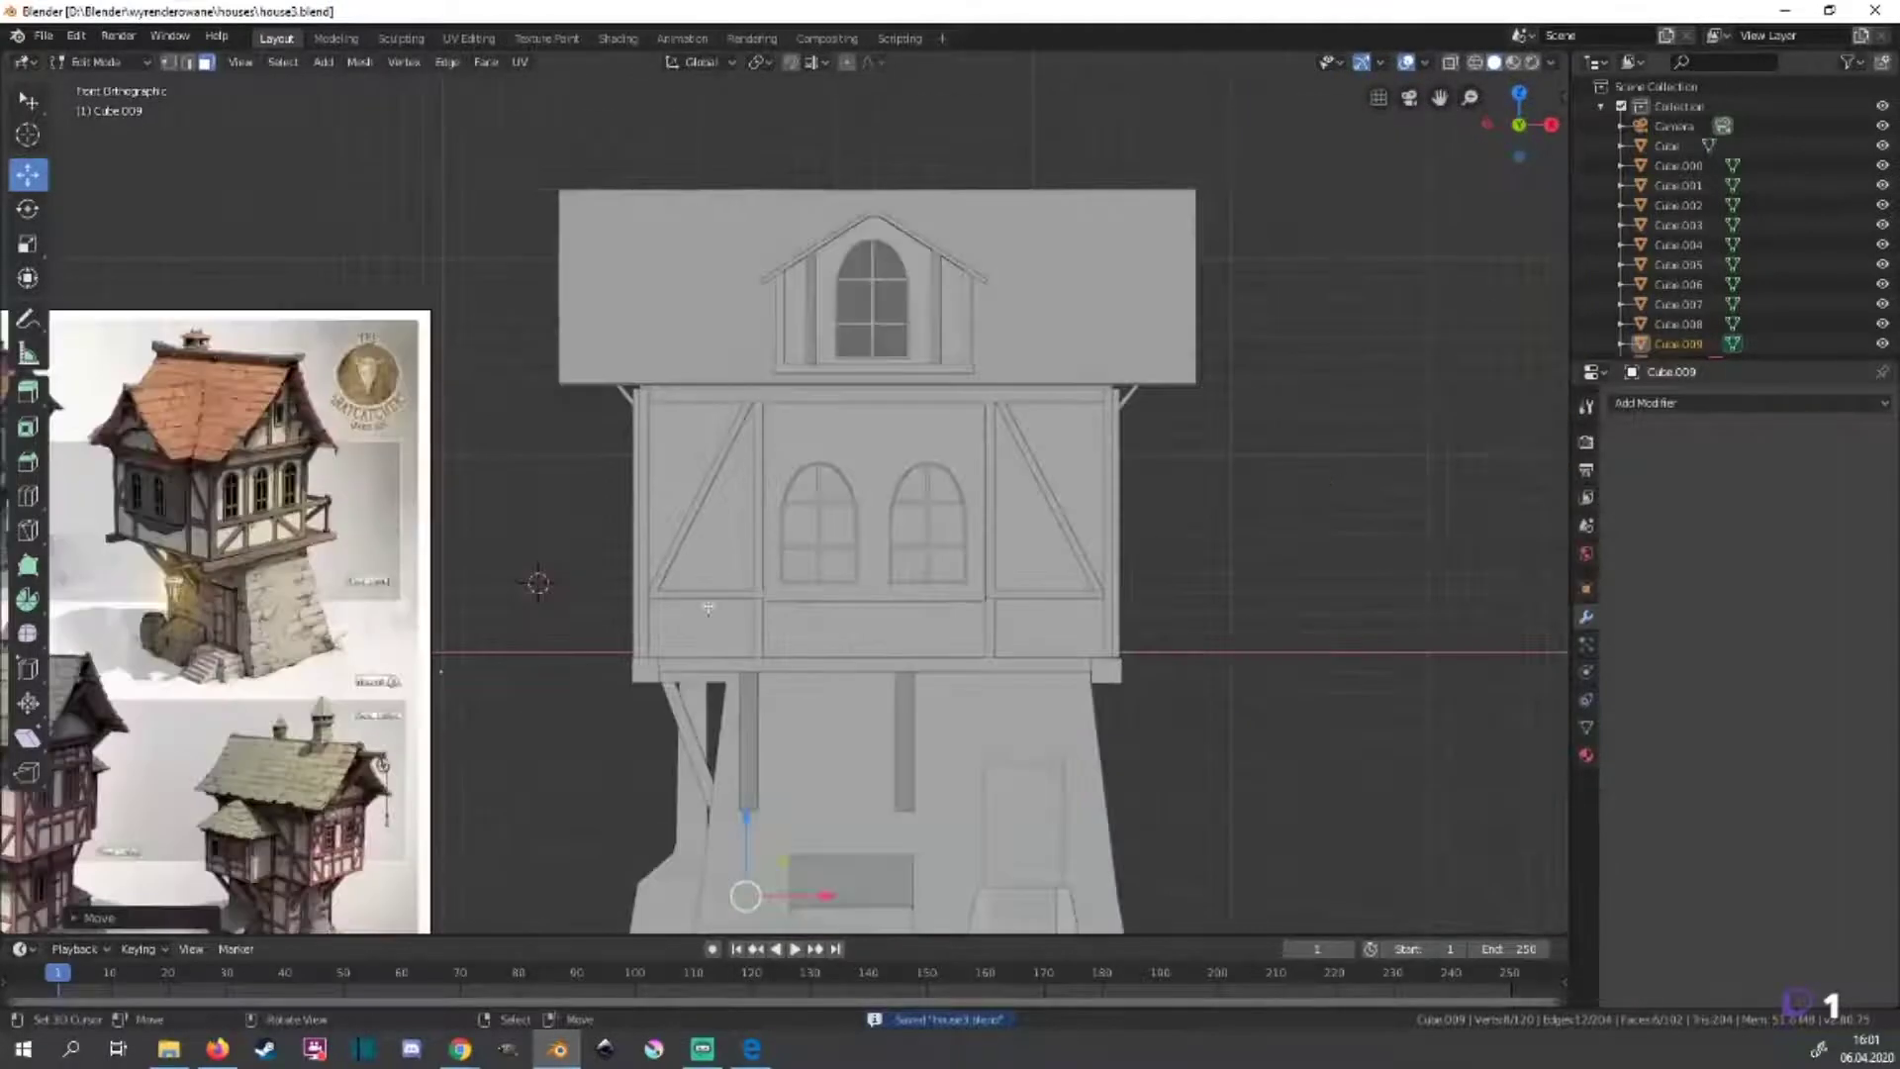
middle_click_drag(247, 356, 732, 356, "shift")
middle_click_drag(1467, 466, 1201, 556, "shift")
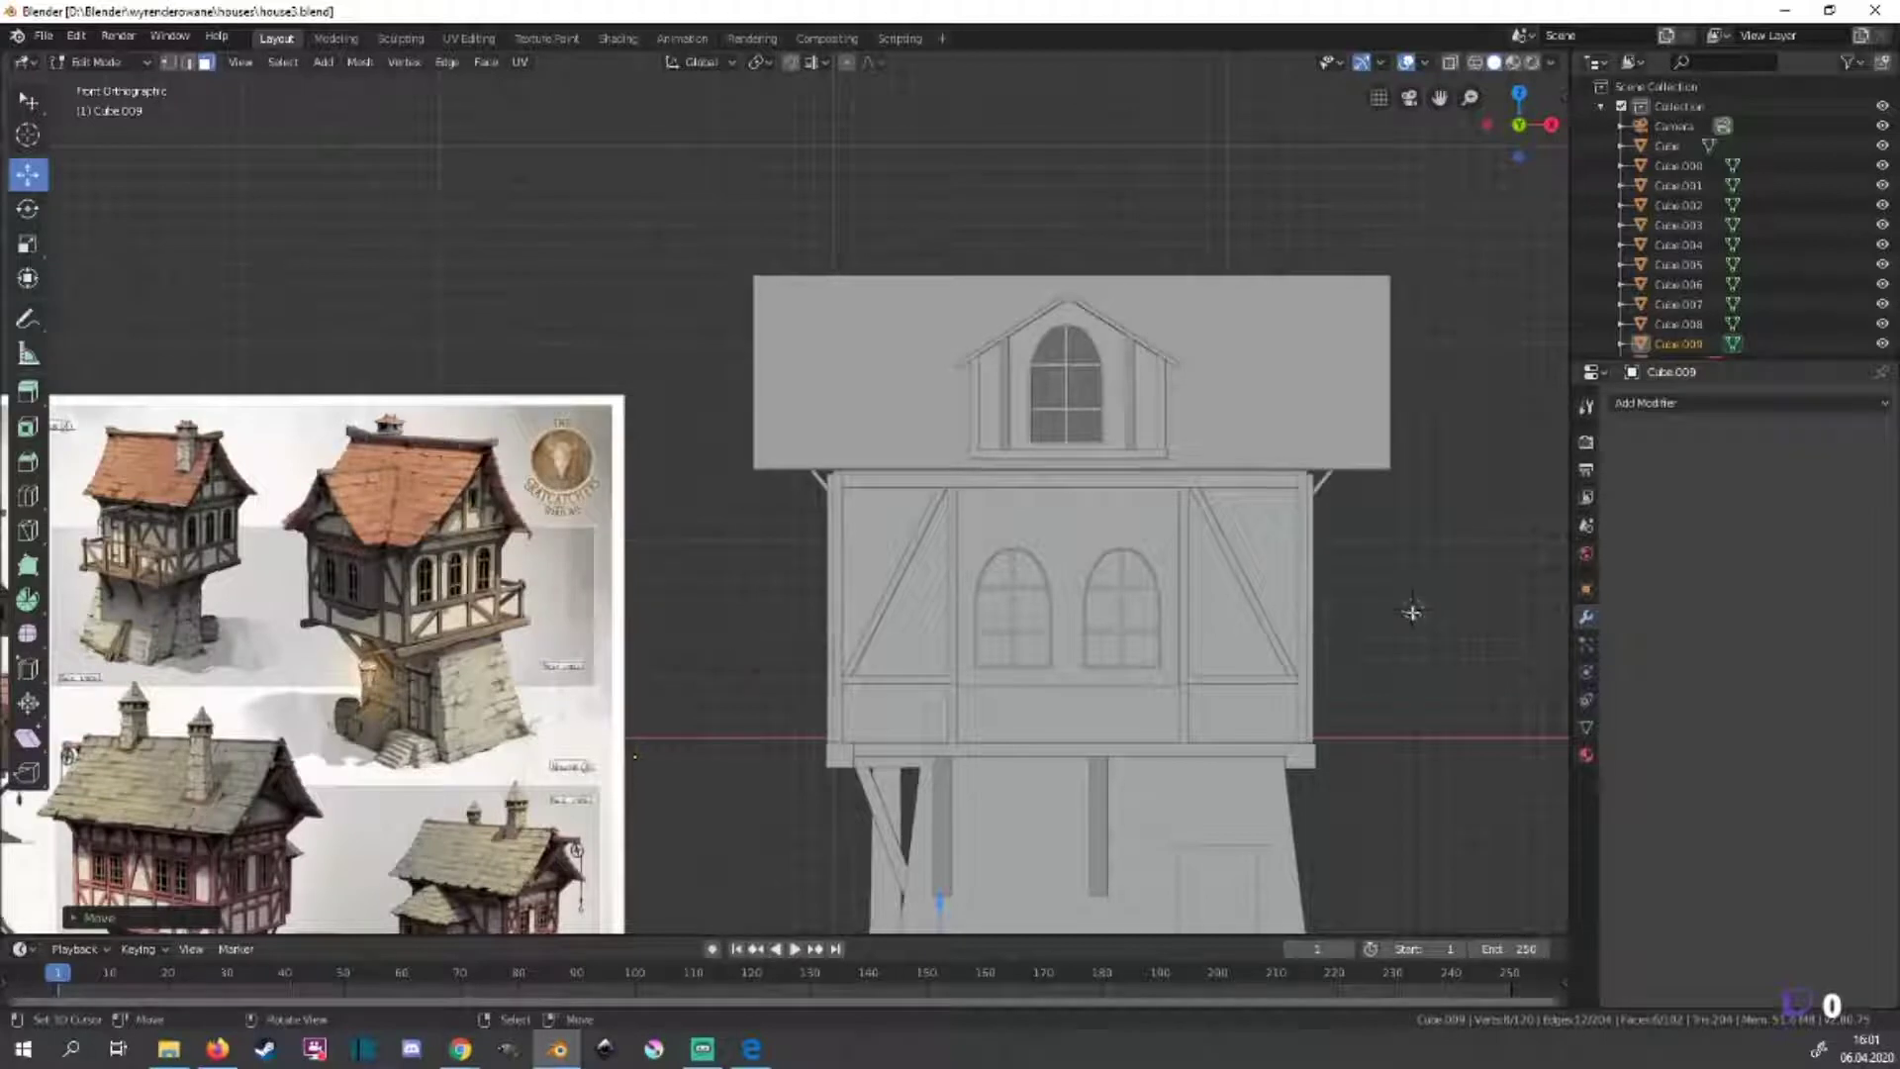
Add a plane, flatten it along Z, and drag it toward the roof's left corner.
key("shift+a")
left_click(1412, 620)
key("s")
scroll(1460, 621, "down", 3)
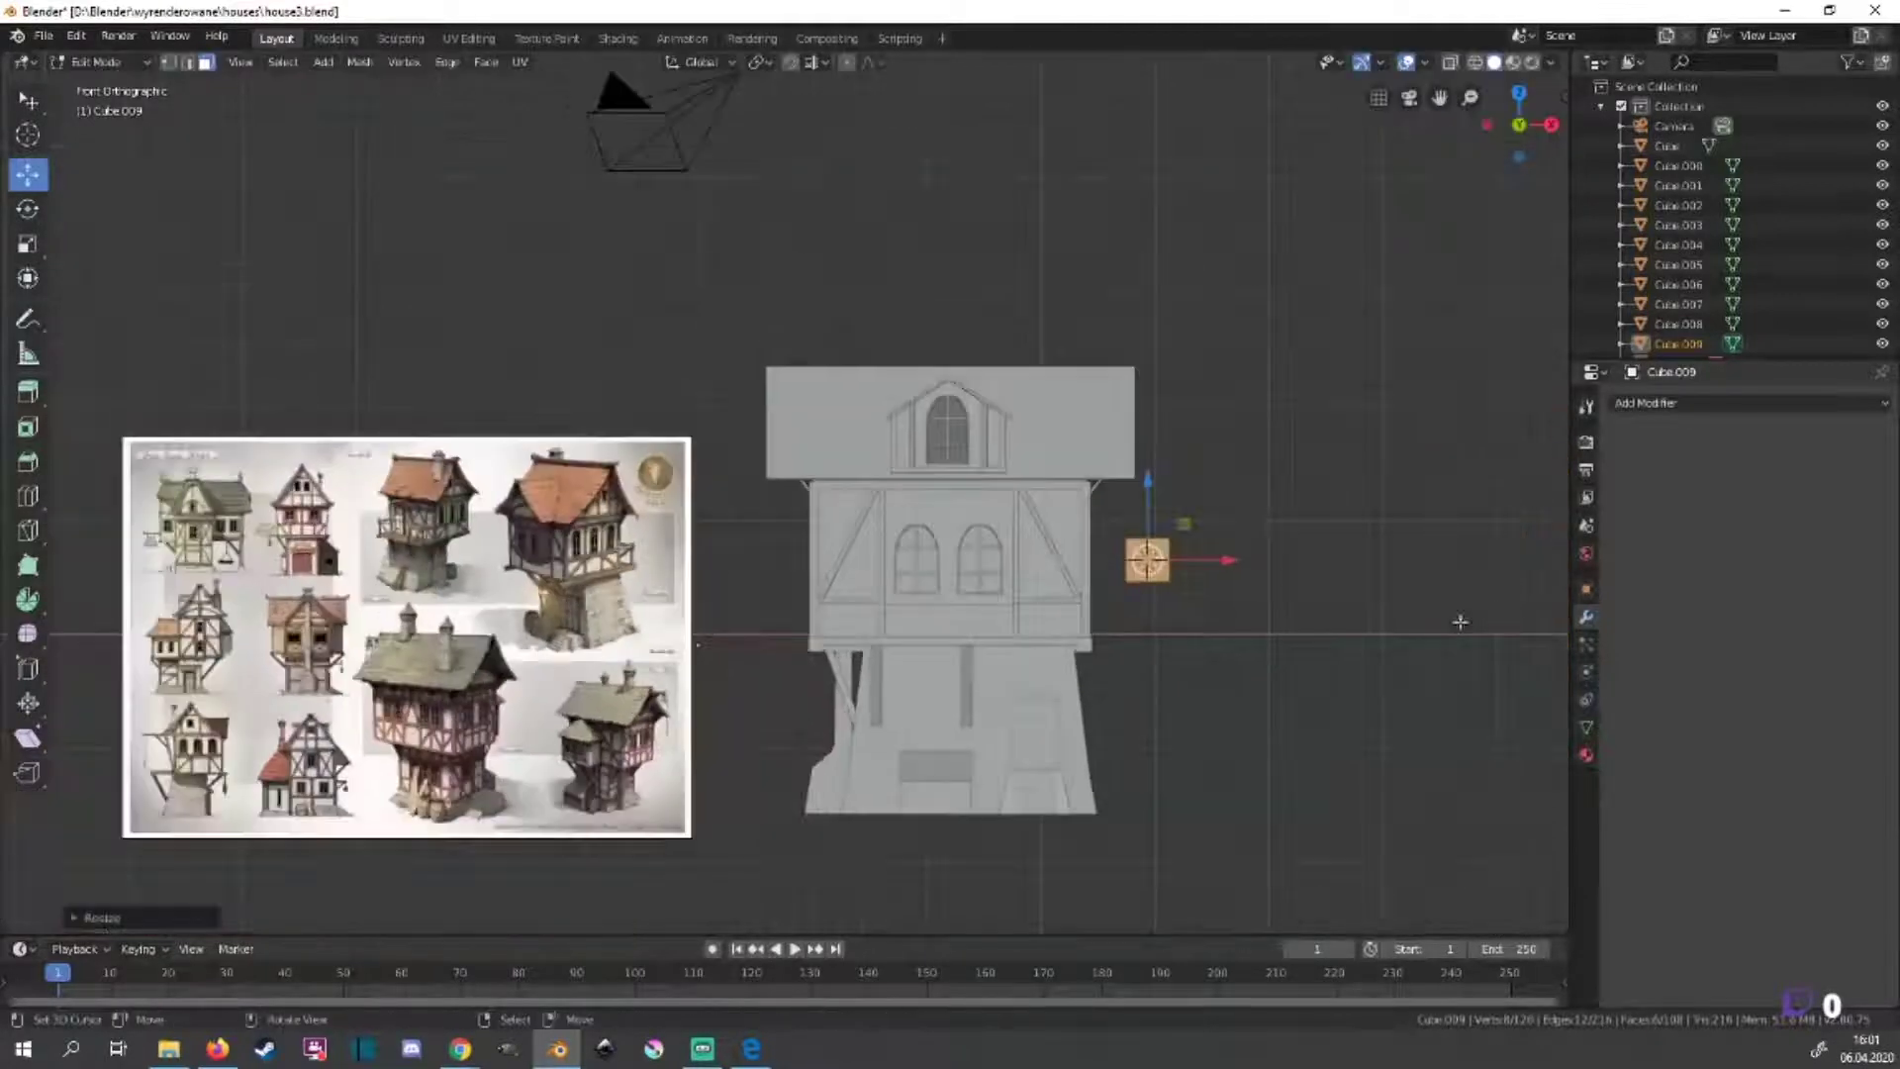
key("s")
key("z")
left_click(1184, 531)
mouse_move(1147, 515)
left_mouse_down()
mouse_move(1148, 327)
mouse_move(792, 366)
left_mouse_up()
In Edit Mode, stretch the strip along X across the roof's full width.
key("Tab")
scroll(1052, 629, "up", 3)
scroll(986, 625, "down", 3)
key("s")
key("x")
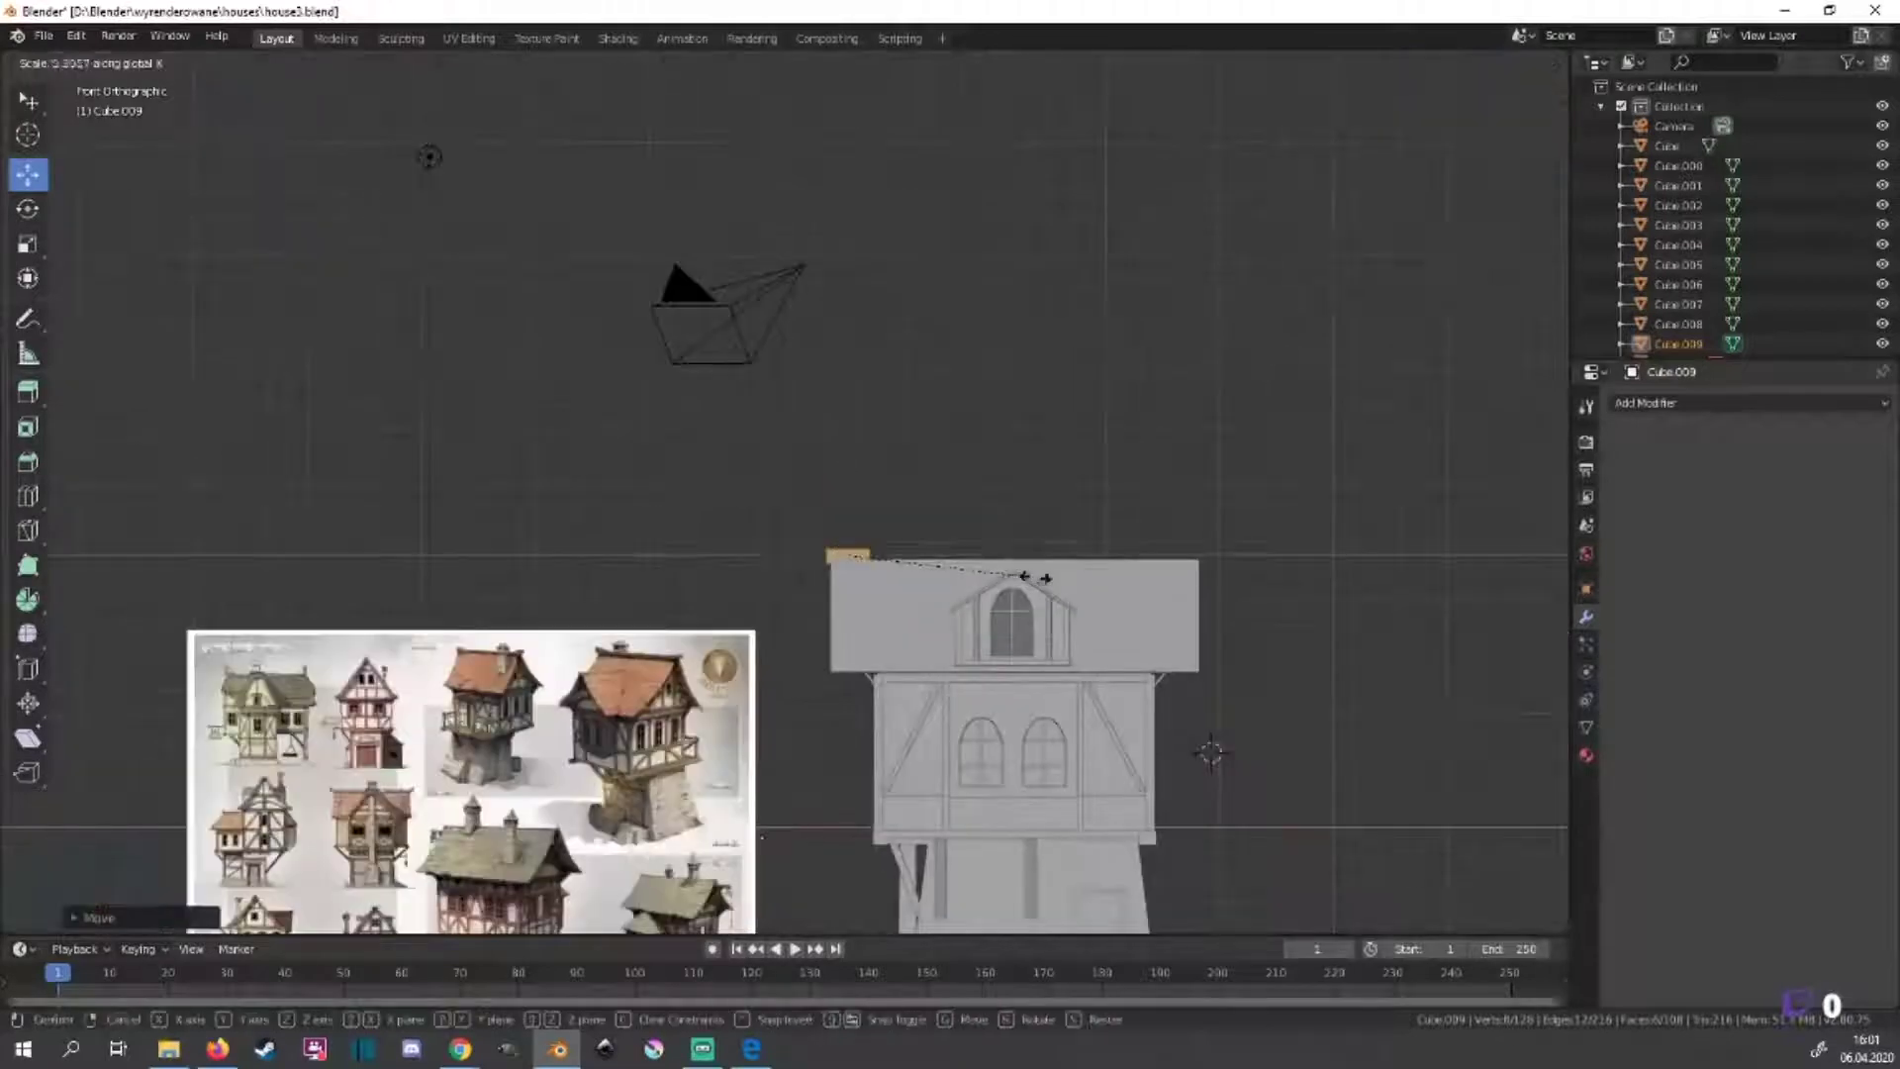
key("Return")
key("g")
key("x")
key("Return")
key("s")
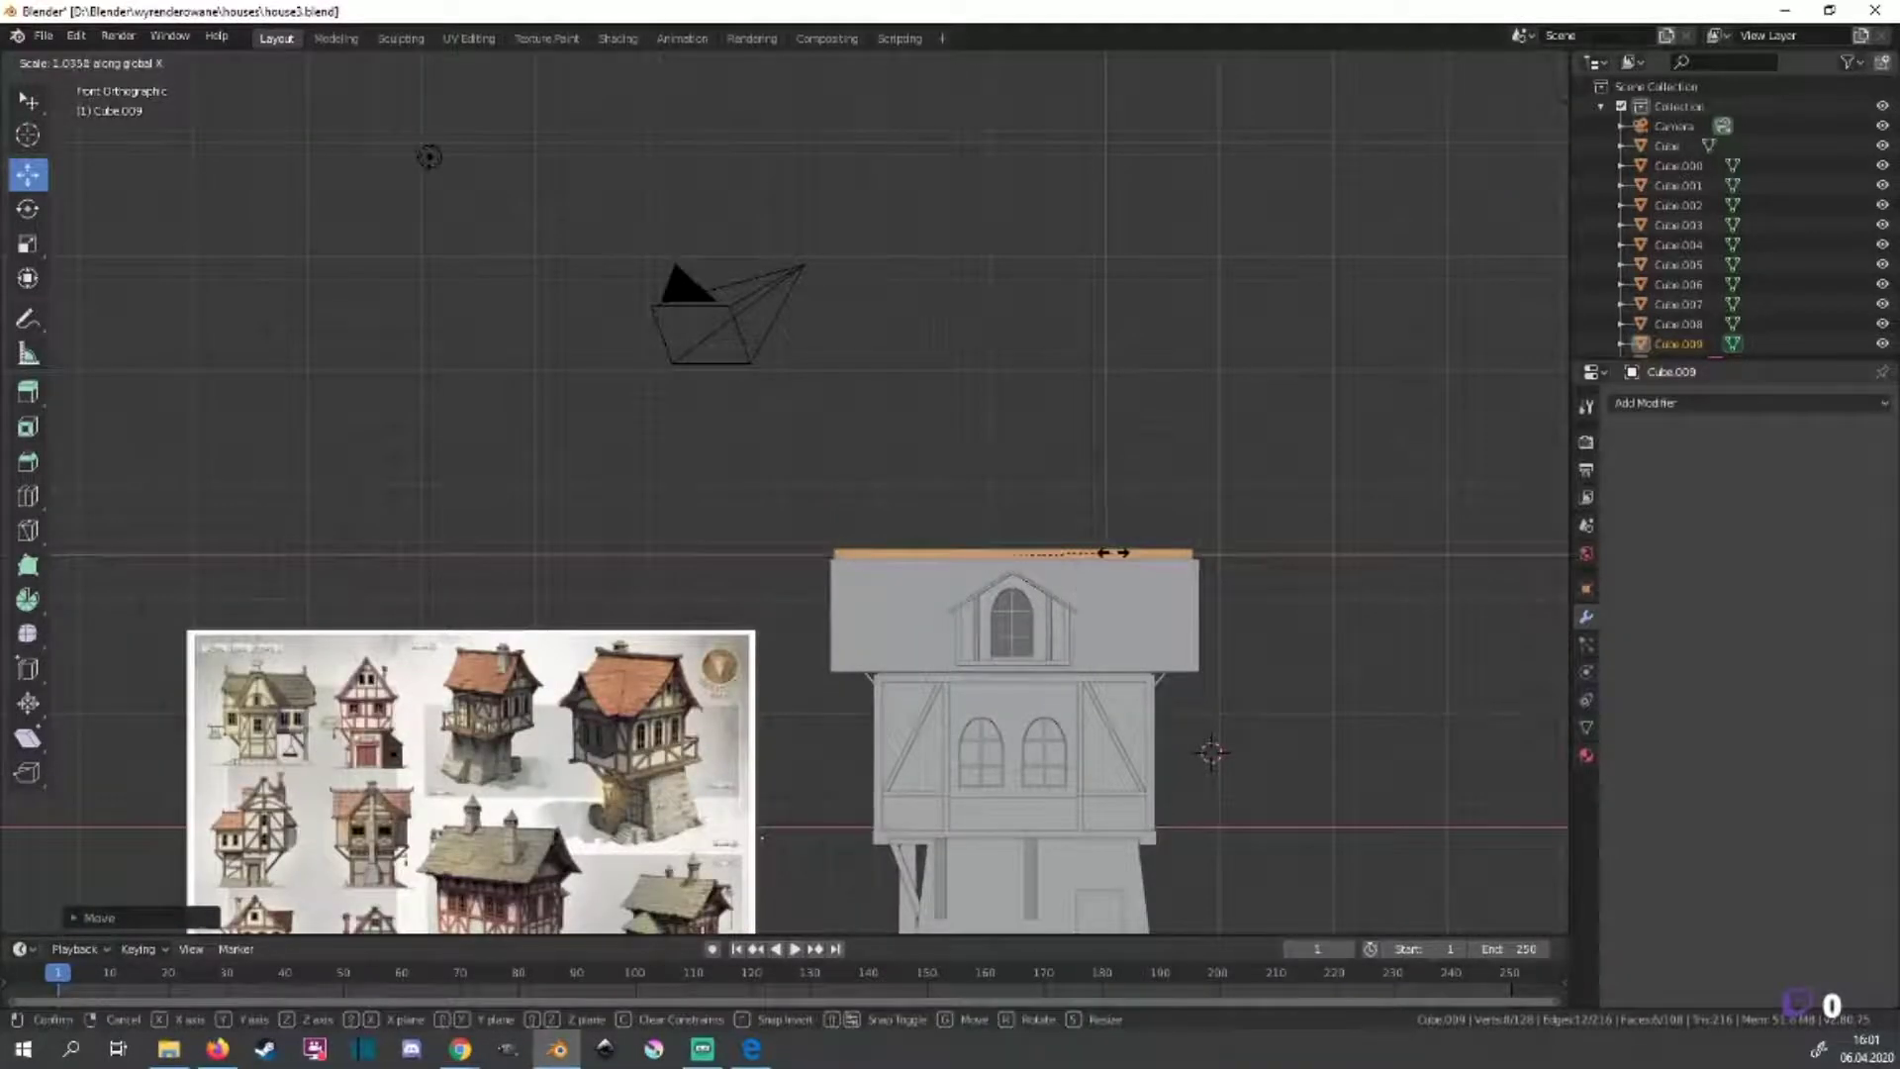
key("Return")
From top view, centre the strip over the roof along Y and narrow it like a ridge.
middle_click_drag(1261, 602, 1069, 445)
key("KP_7")
key("g")
key("y")
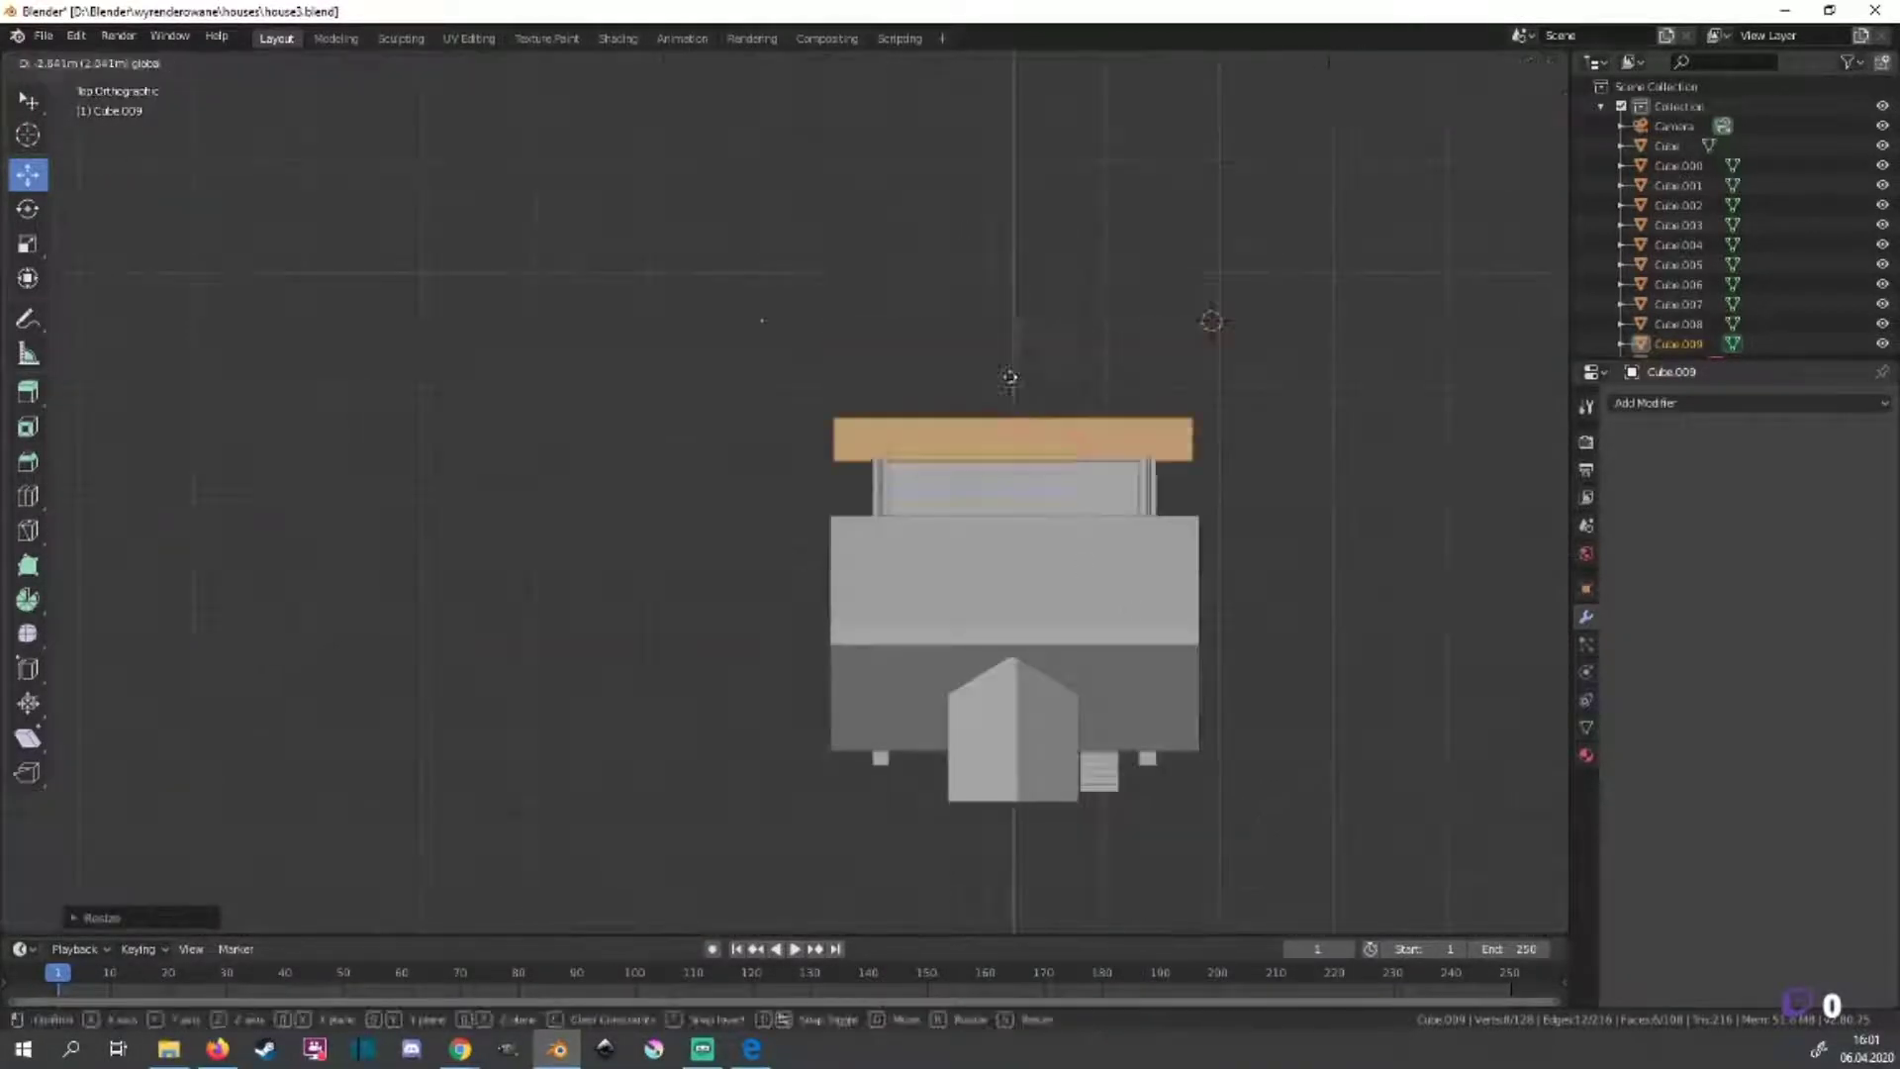
left_click(992, 565)
scroll(996, 552, "up", 3)
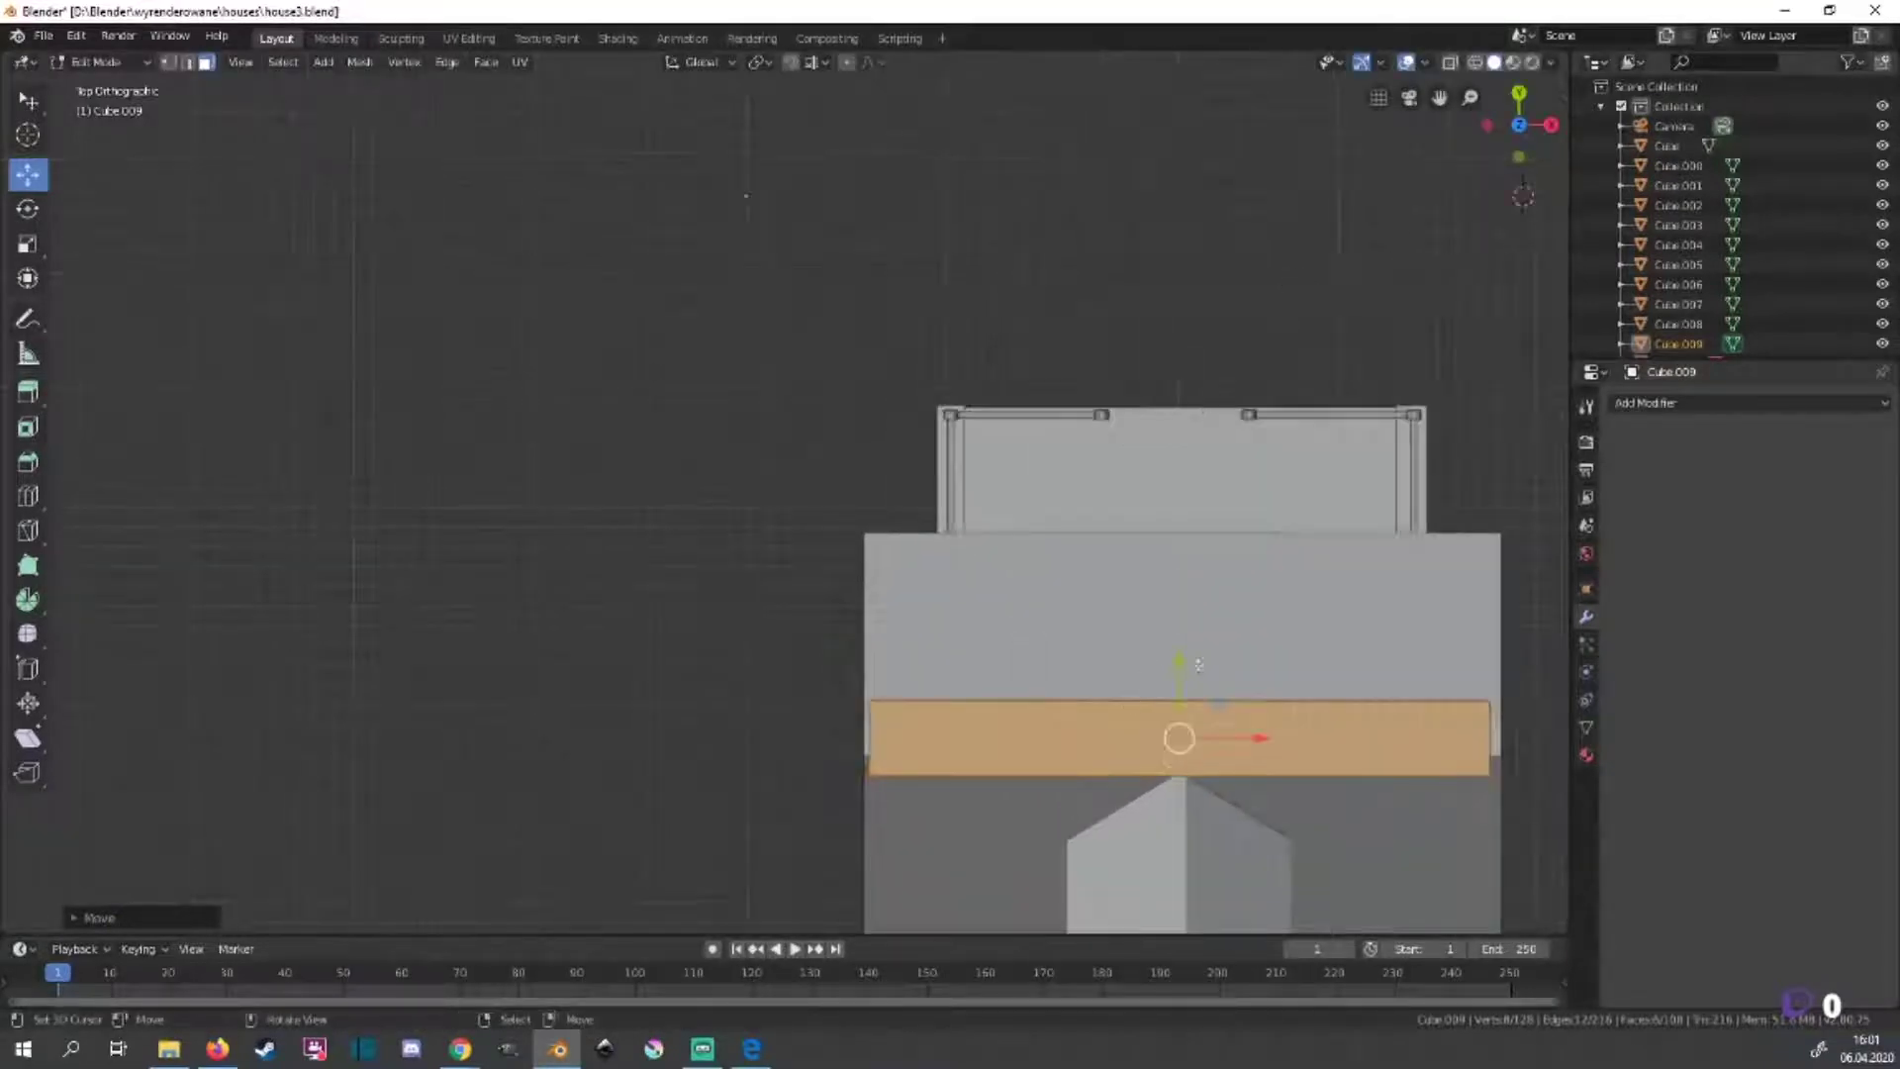
key("s")
key("y")
left_click(1187, 698)
Move the strip vertically so it rests on the roof ridge.
scroll(1094, 651, "up", 2)
key("g")
key("z")
key("Return")
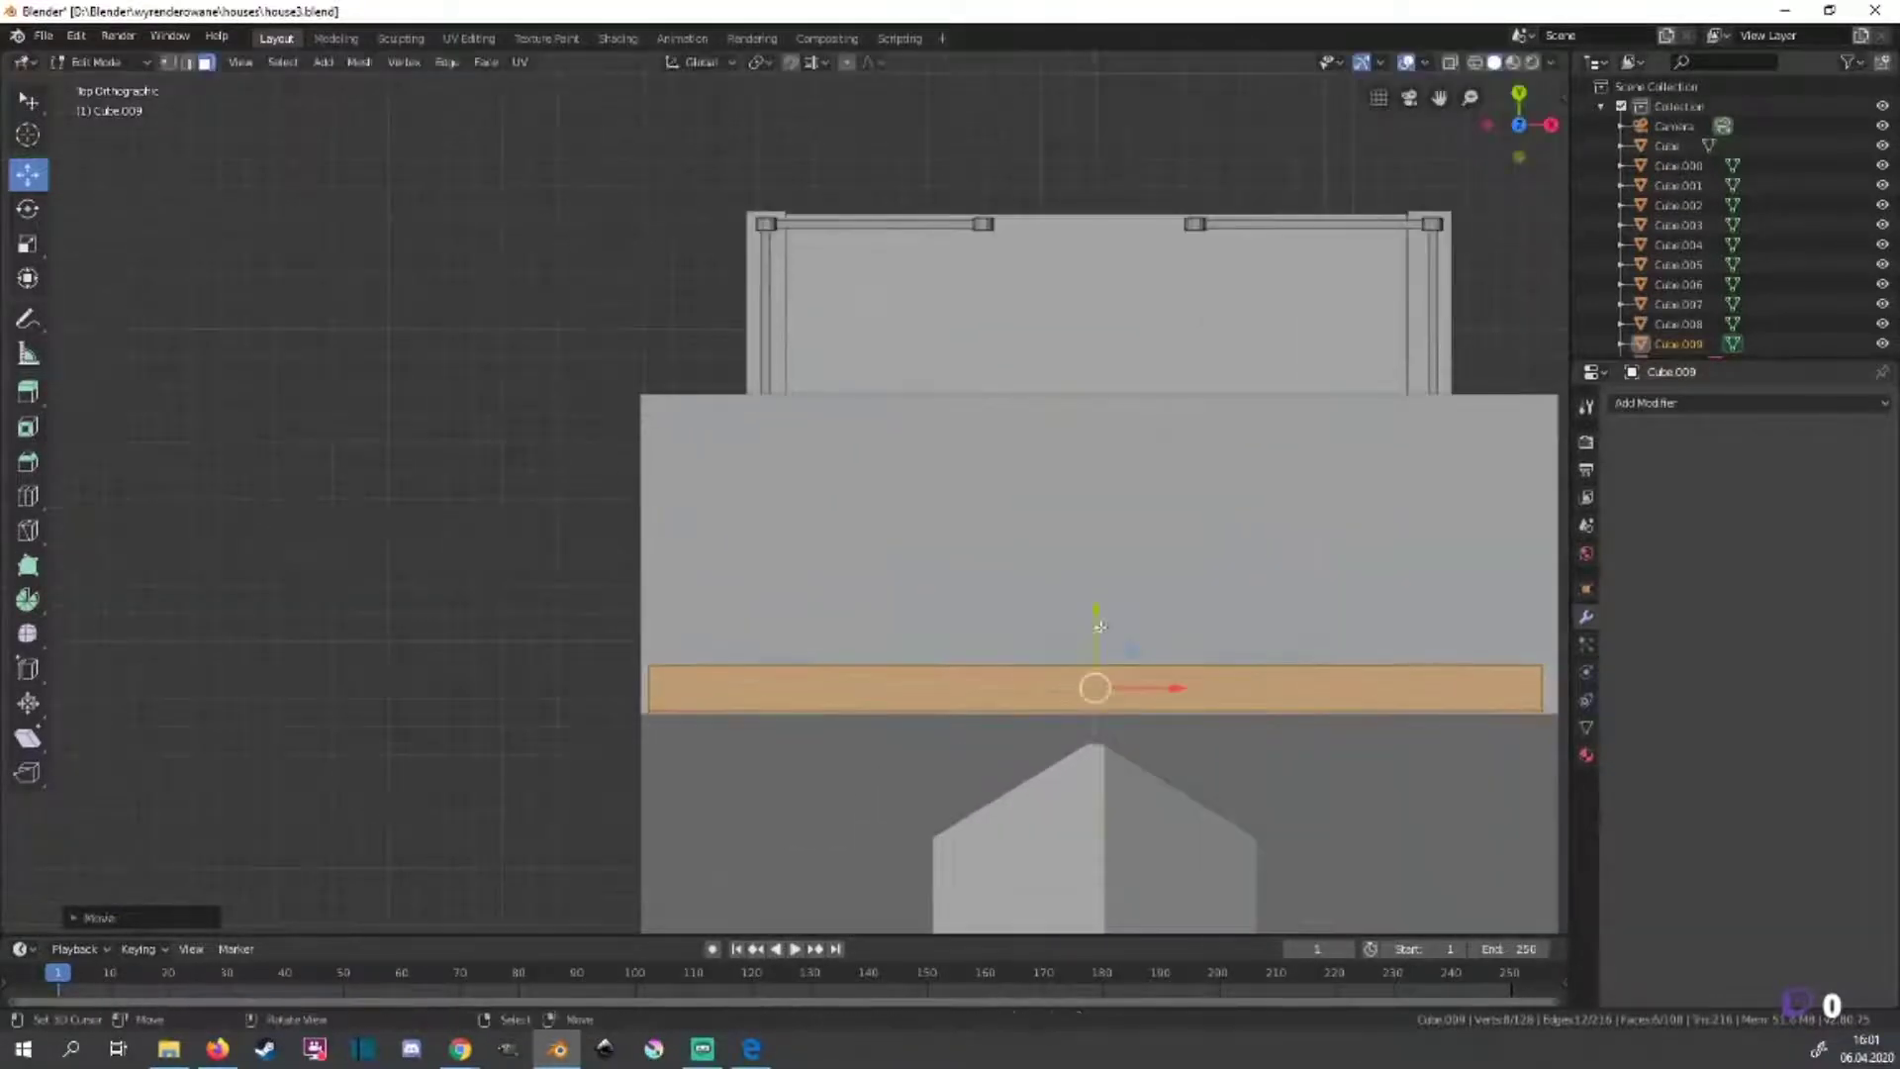
mouse_move(1094, 651)
middle_mouse_down()
mouse_move(988, 517)
mouse_move(1048, 538)
middle_mouse_up()
key("KP_3")
Adjust the ridge strip's height on Z and switch to the front view.
scroll(675, 705, "up", 2)
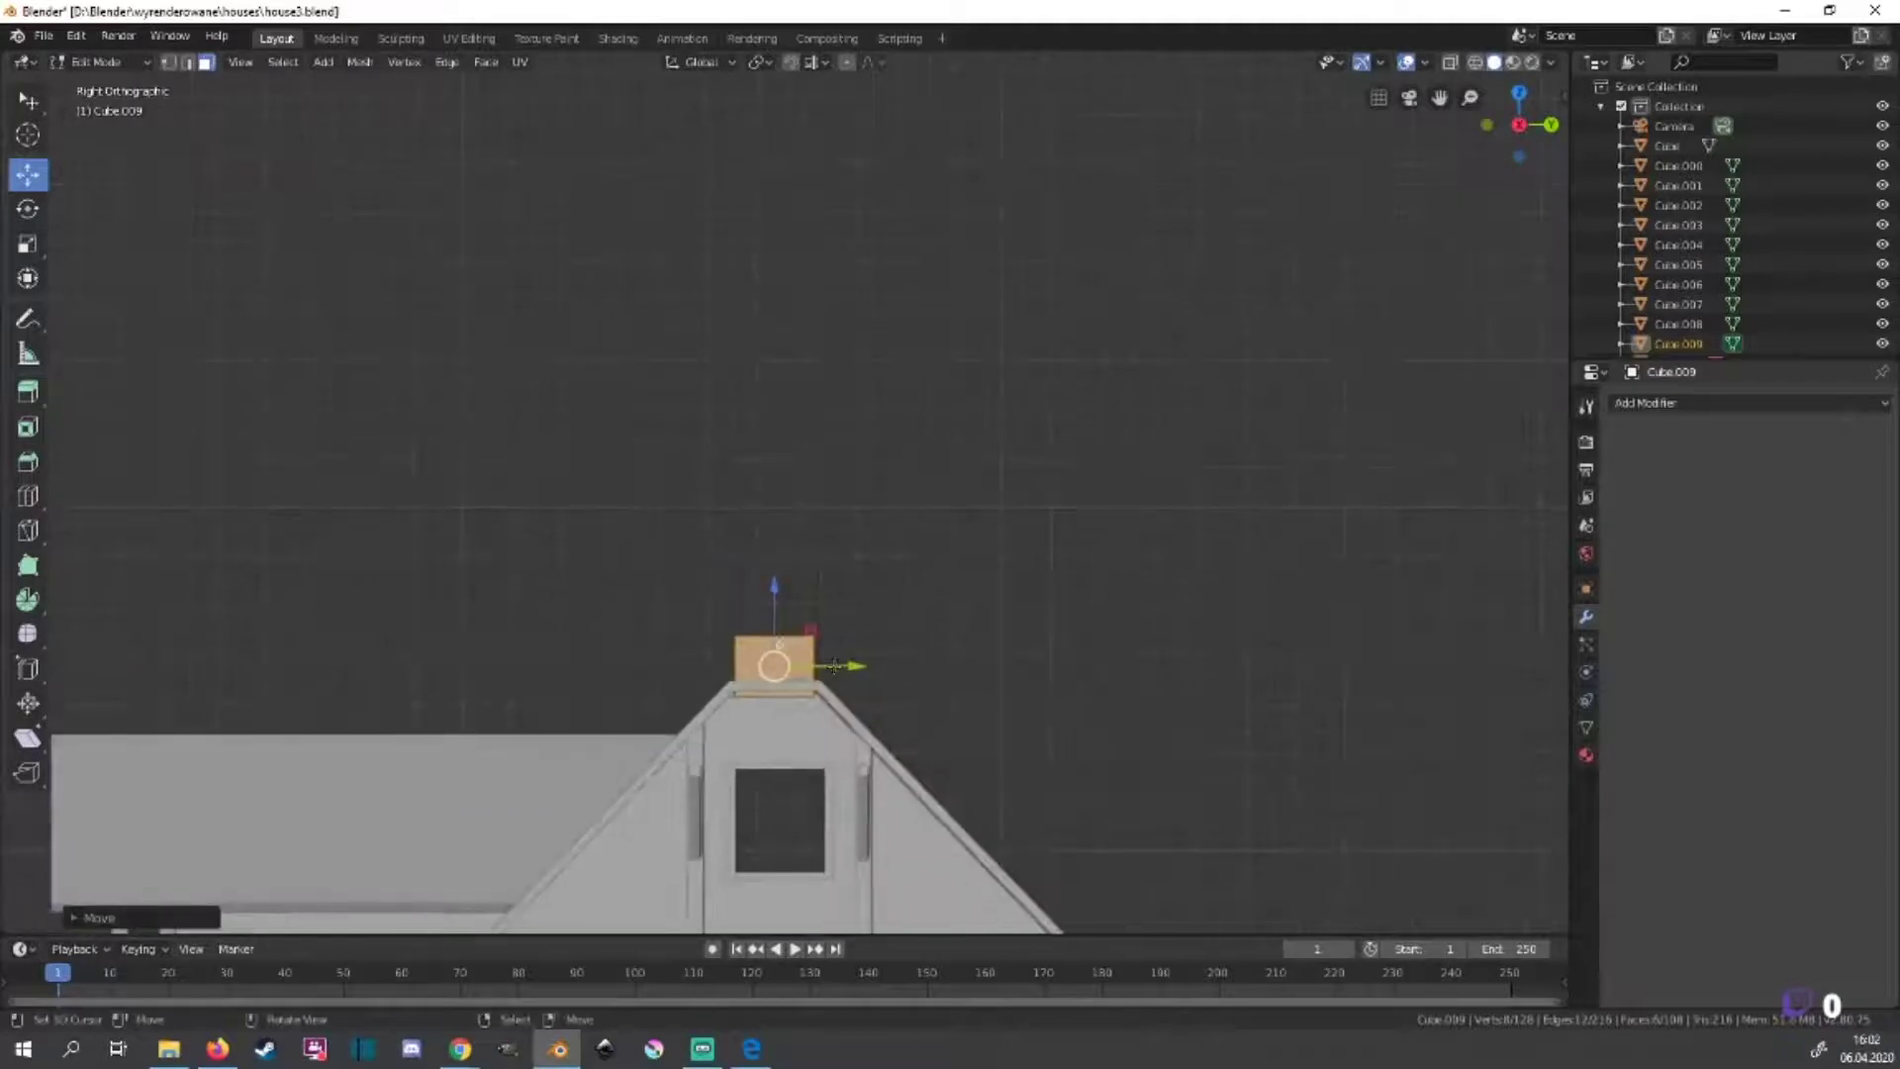
key("g")
key("z")
key("Return")
mouse_move(781, 609)
middle_mouse_down()
mouse_move(937, 757)
mouse_move(1017, 675)
middle_mouse_up()
scroll(1017, 675, "down", 2)
key("grave")
left_click(1105, 673)
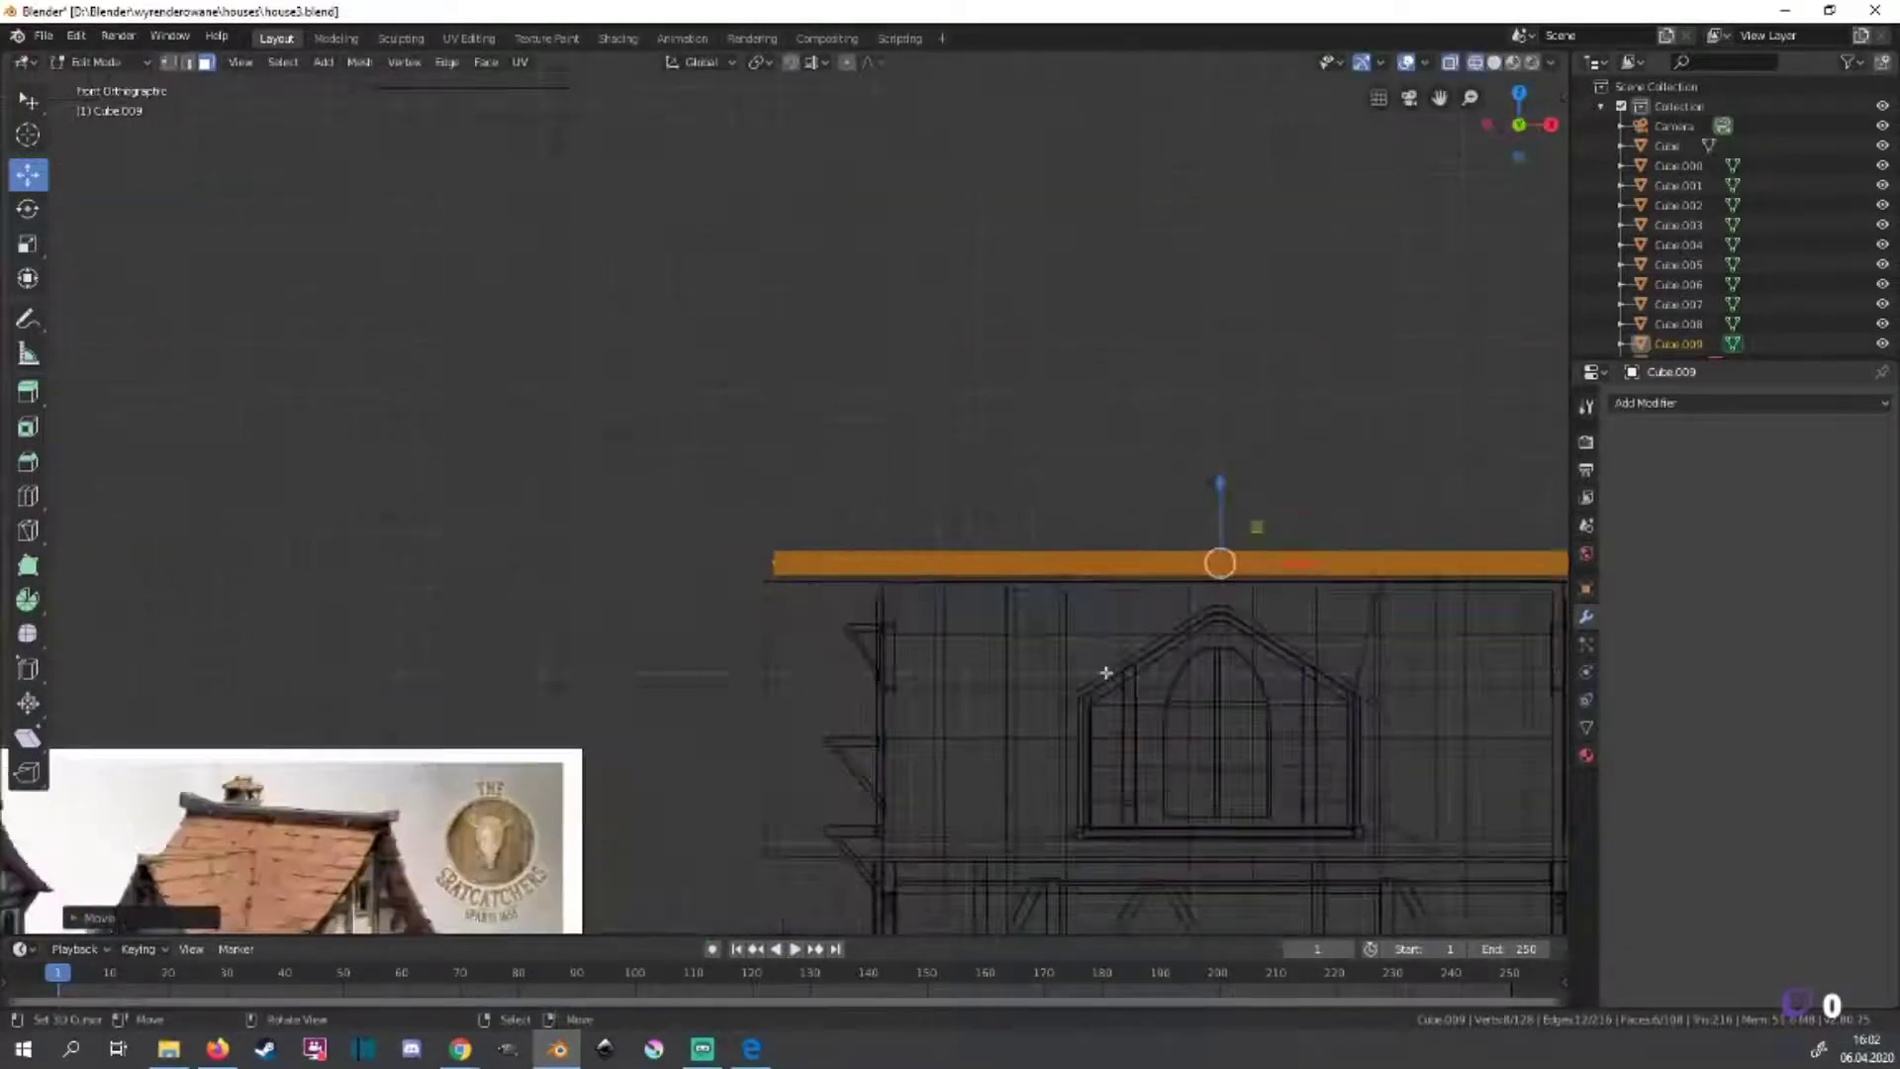
Extrude the ridge's left-end vertices outward past the roof edge.
left_click(166, 64)
key("alt+a")
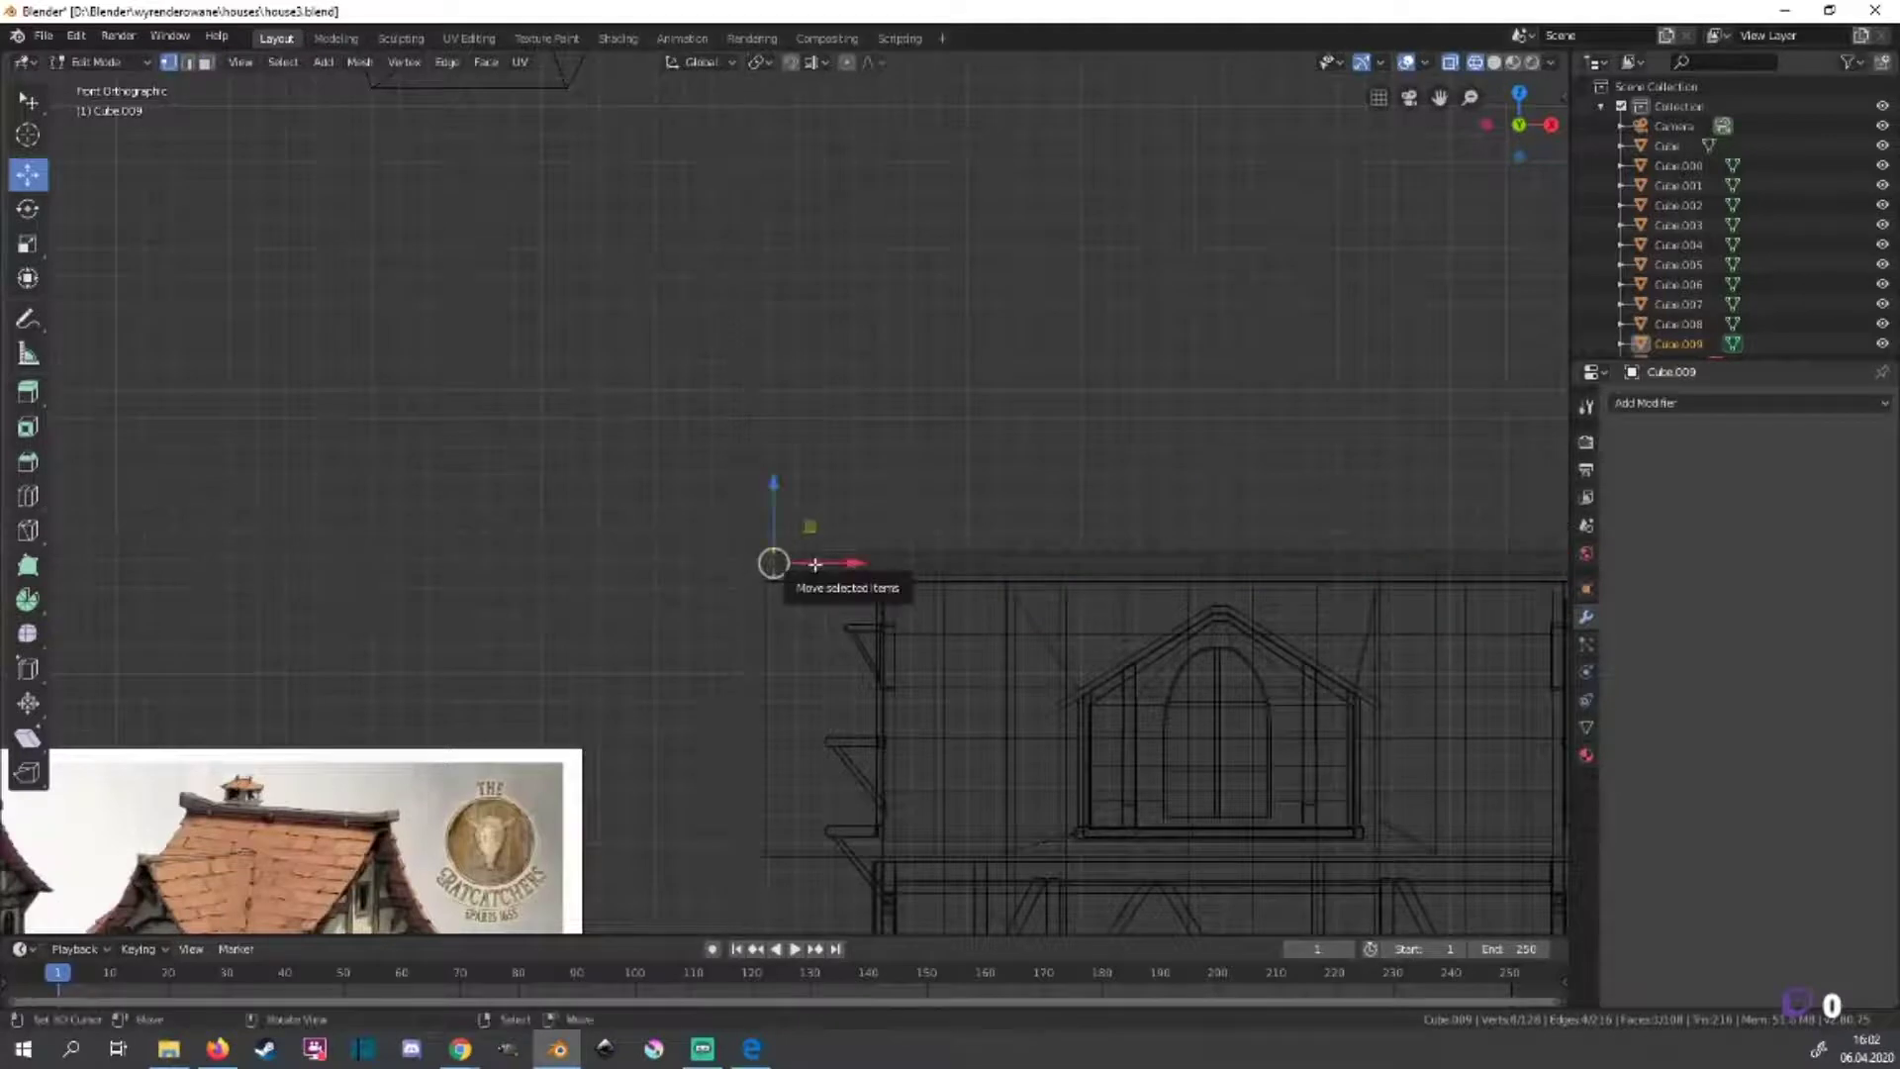
left_click_drag(815, 564, 790, 564)
key("e")
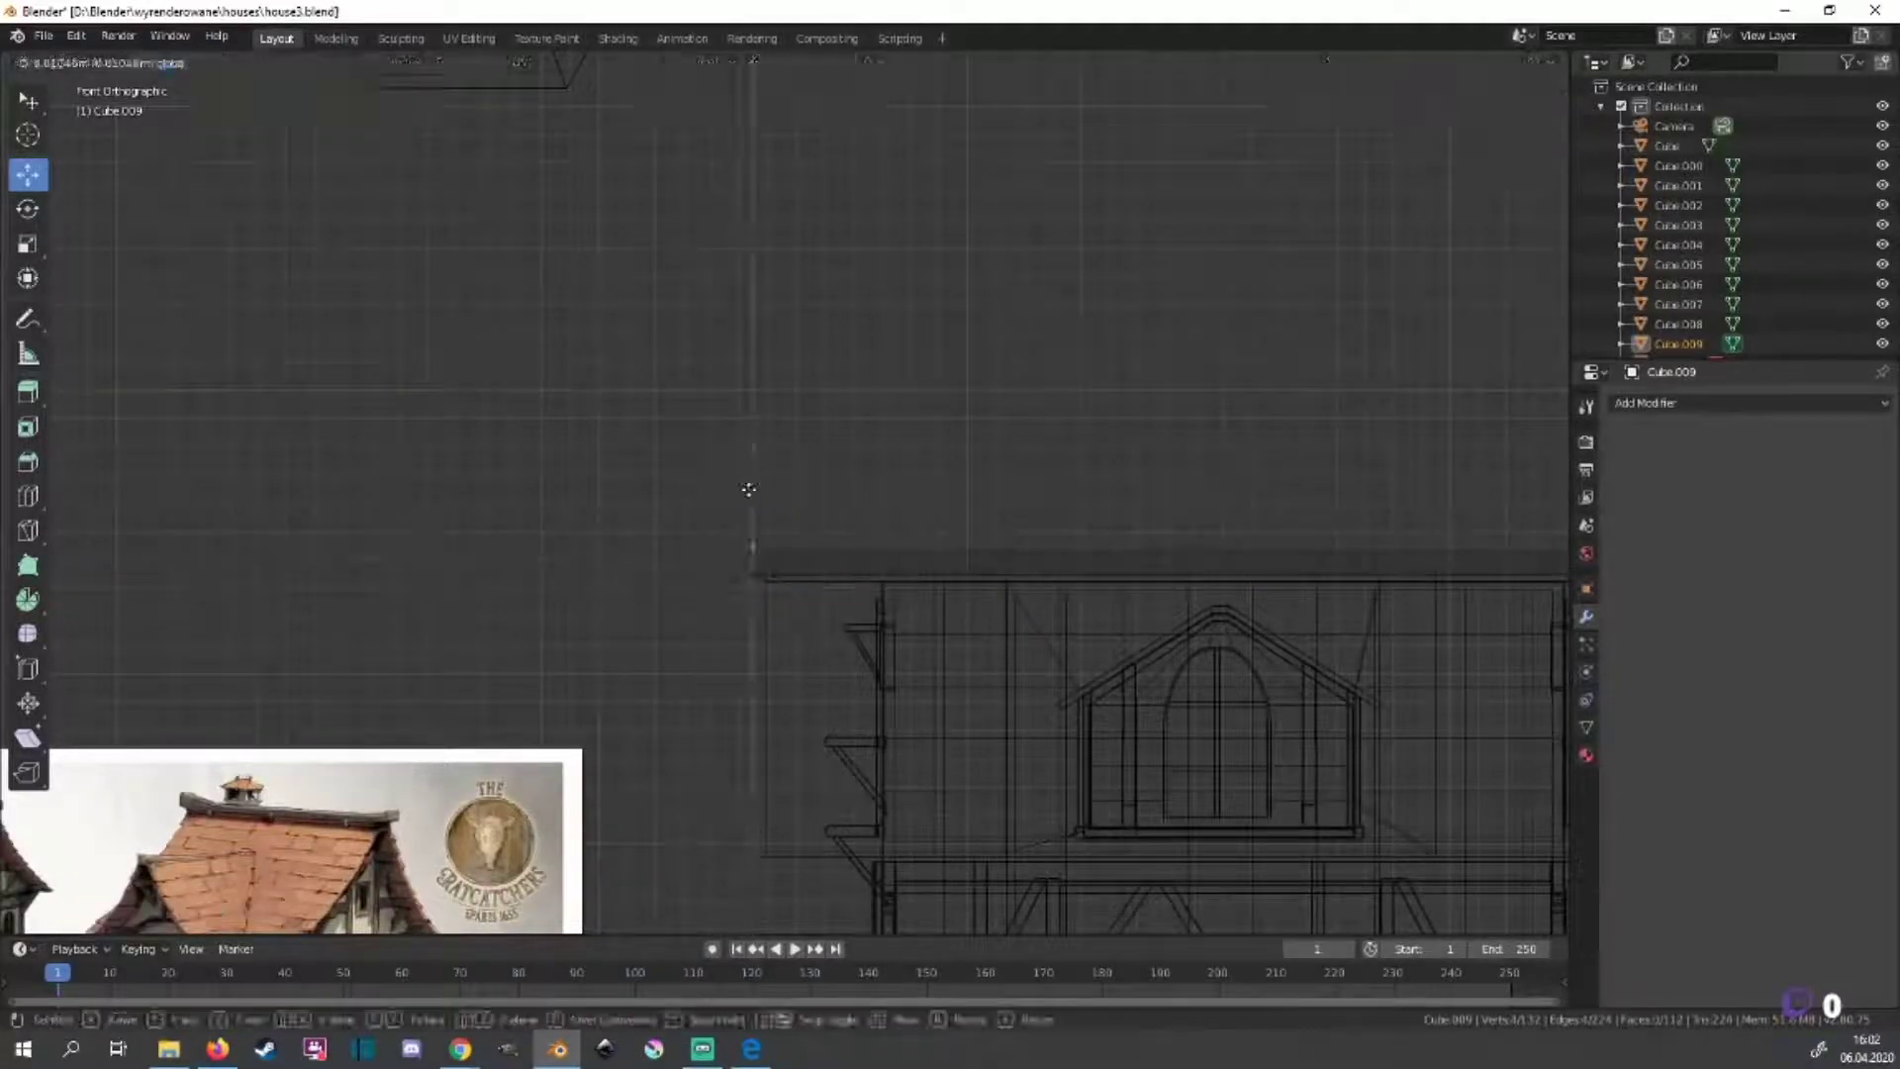
left_click(752, 547)
key("b")
key("e")
left_click(744, 542)
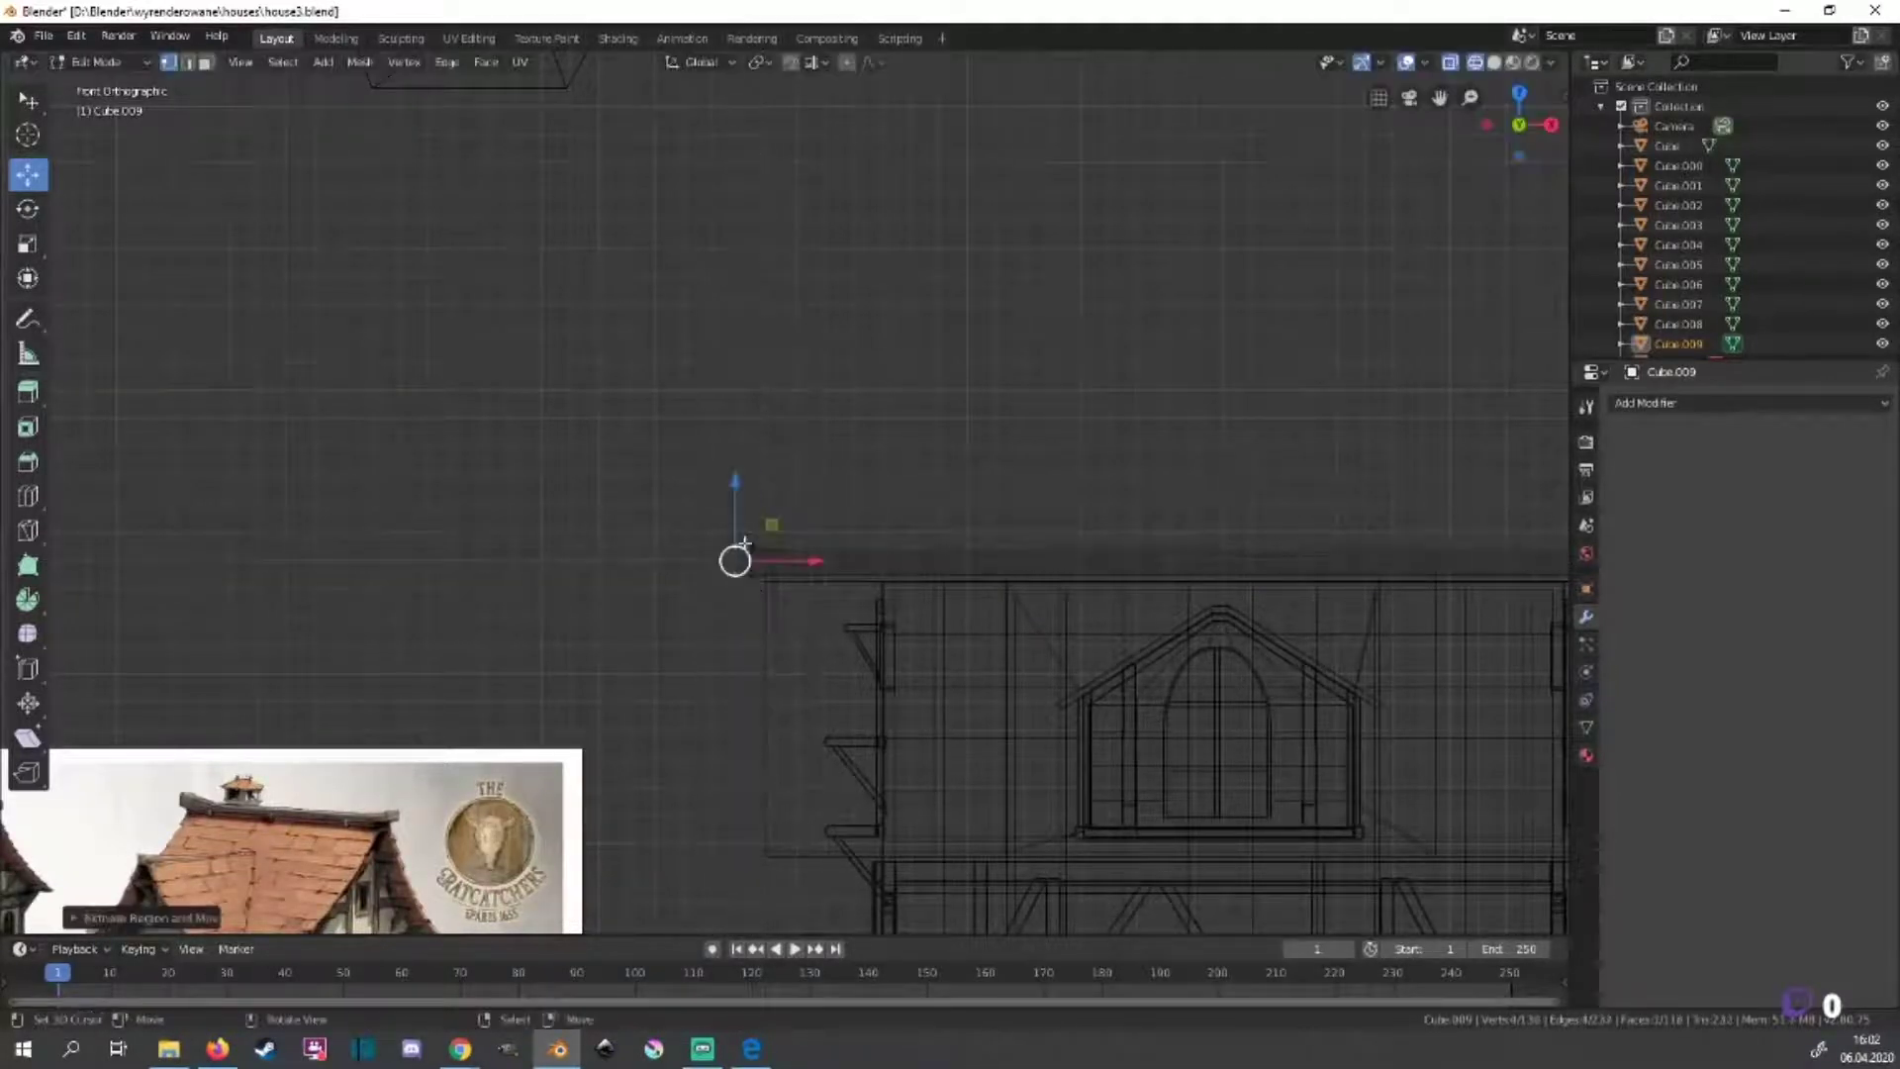
Raise the upper end vertices and extrude the tip upward on Z.
left_click(737, 543)
key("g")
key("z")
left_click(760, 520)
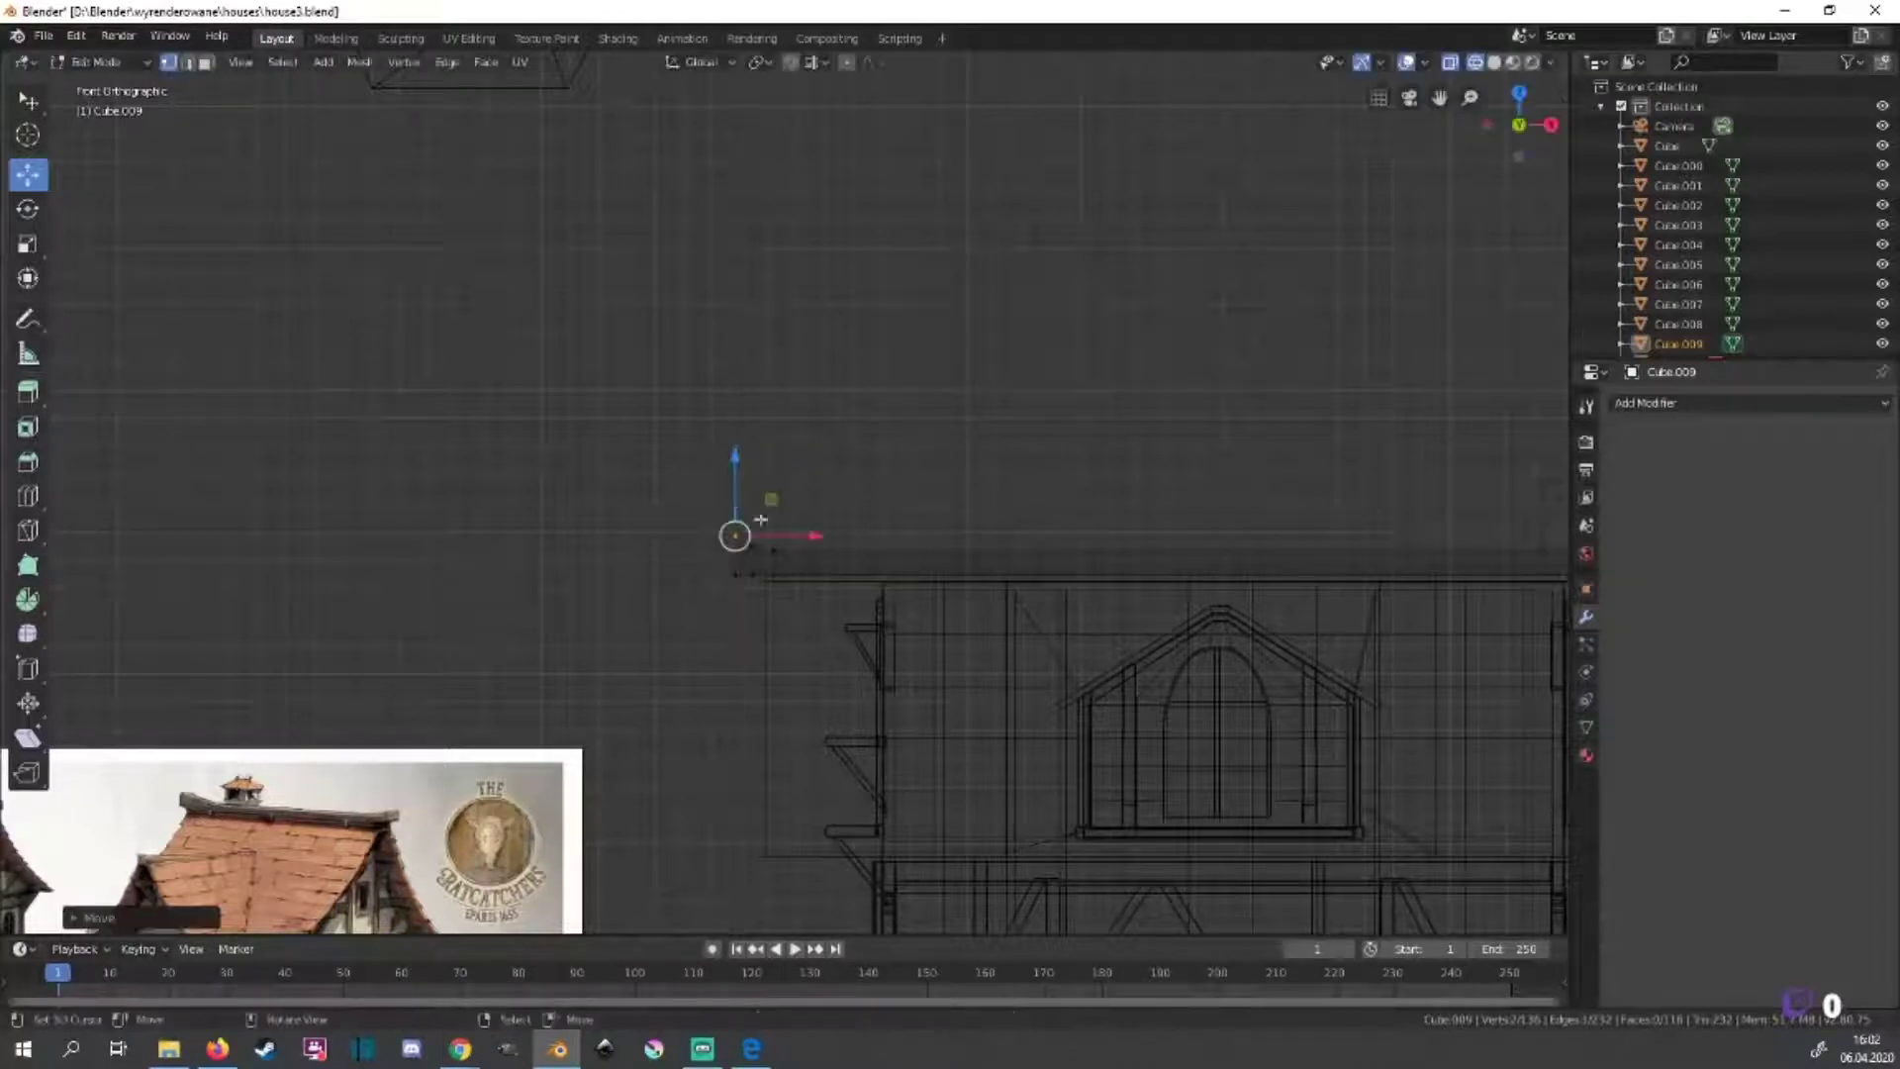
key("e")
left_click(713, 551)
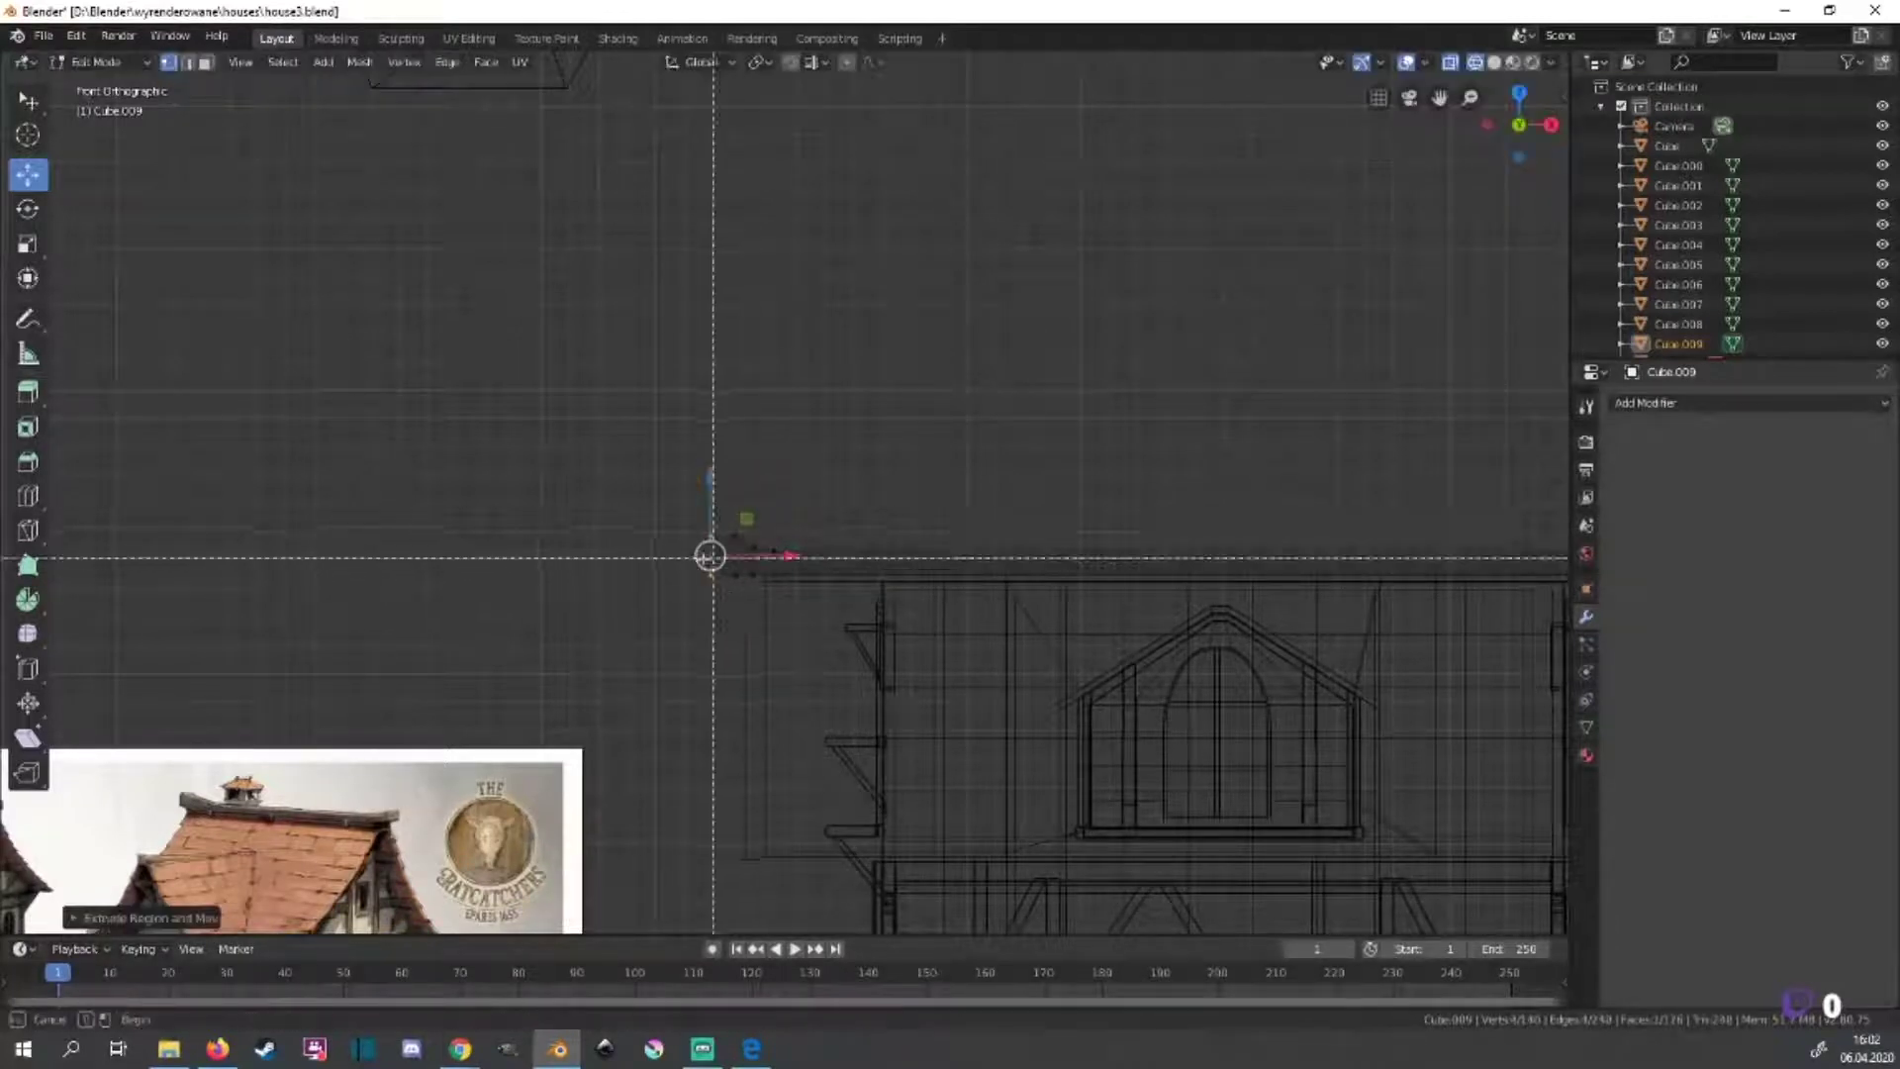
key("e")
key("z")
left_click(710, 474)
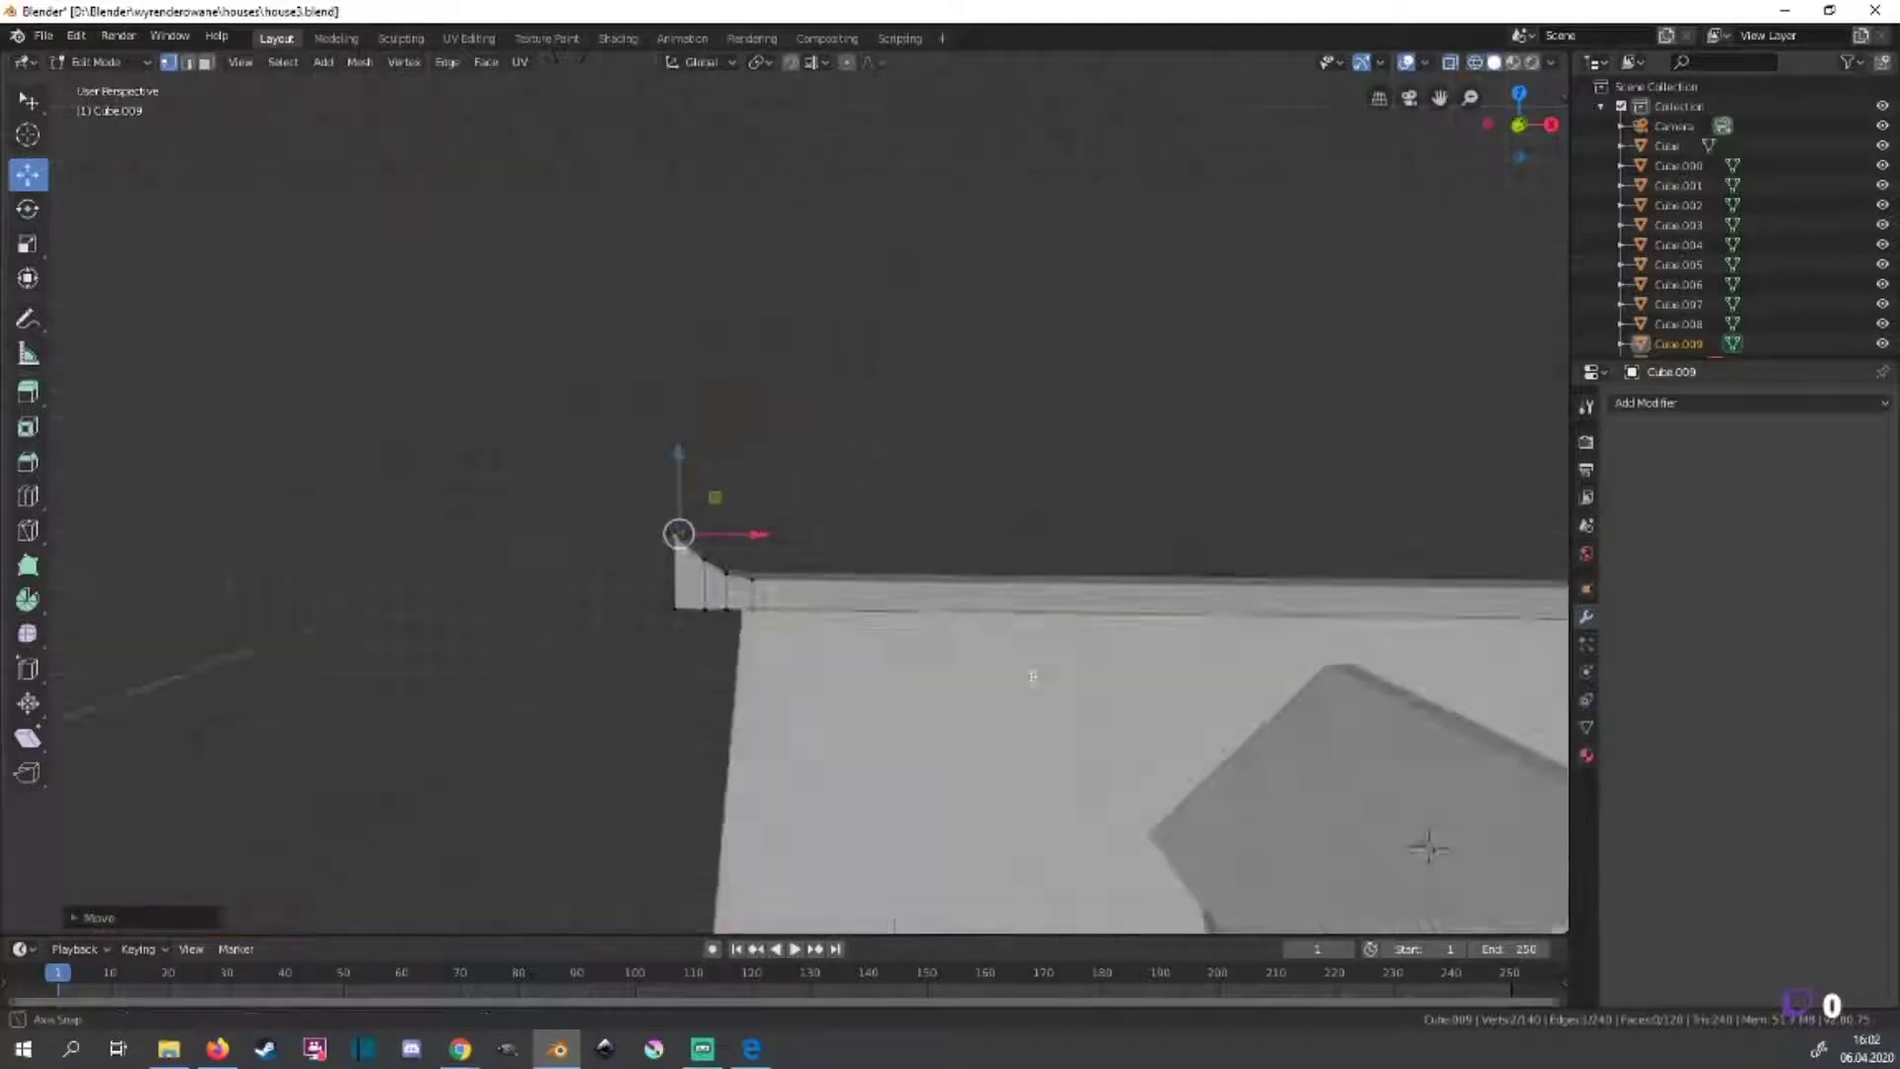
Slide the ridge-end face along the ridge, then return to Object Mode.
mouse_move(713, 515)
middle_mouse_down()
mouse_move(1047, 643)
mouse_move(397, 283)
middle_mouse_up()
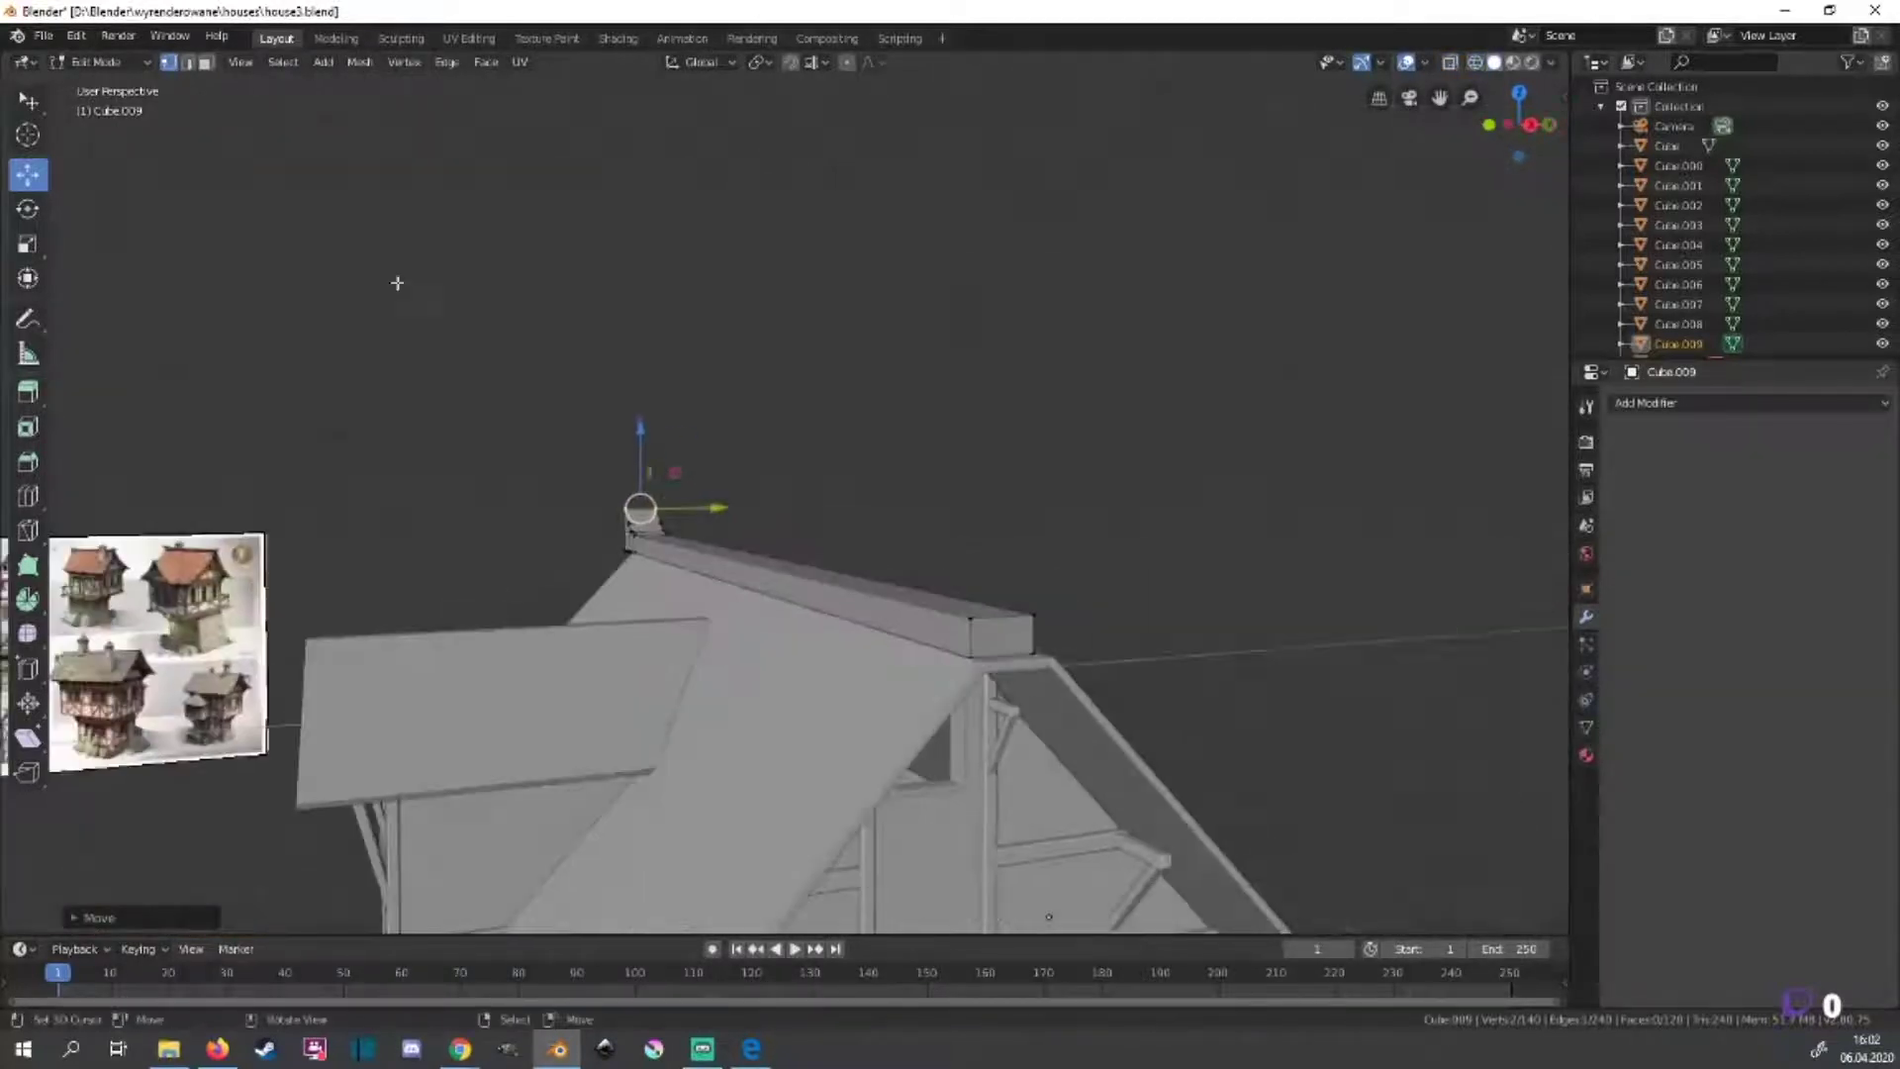
key("g")
left_click(821, 609)
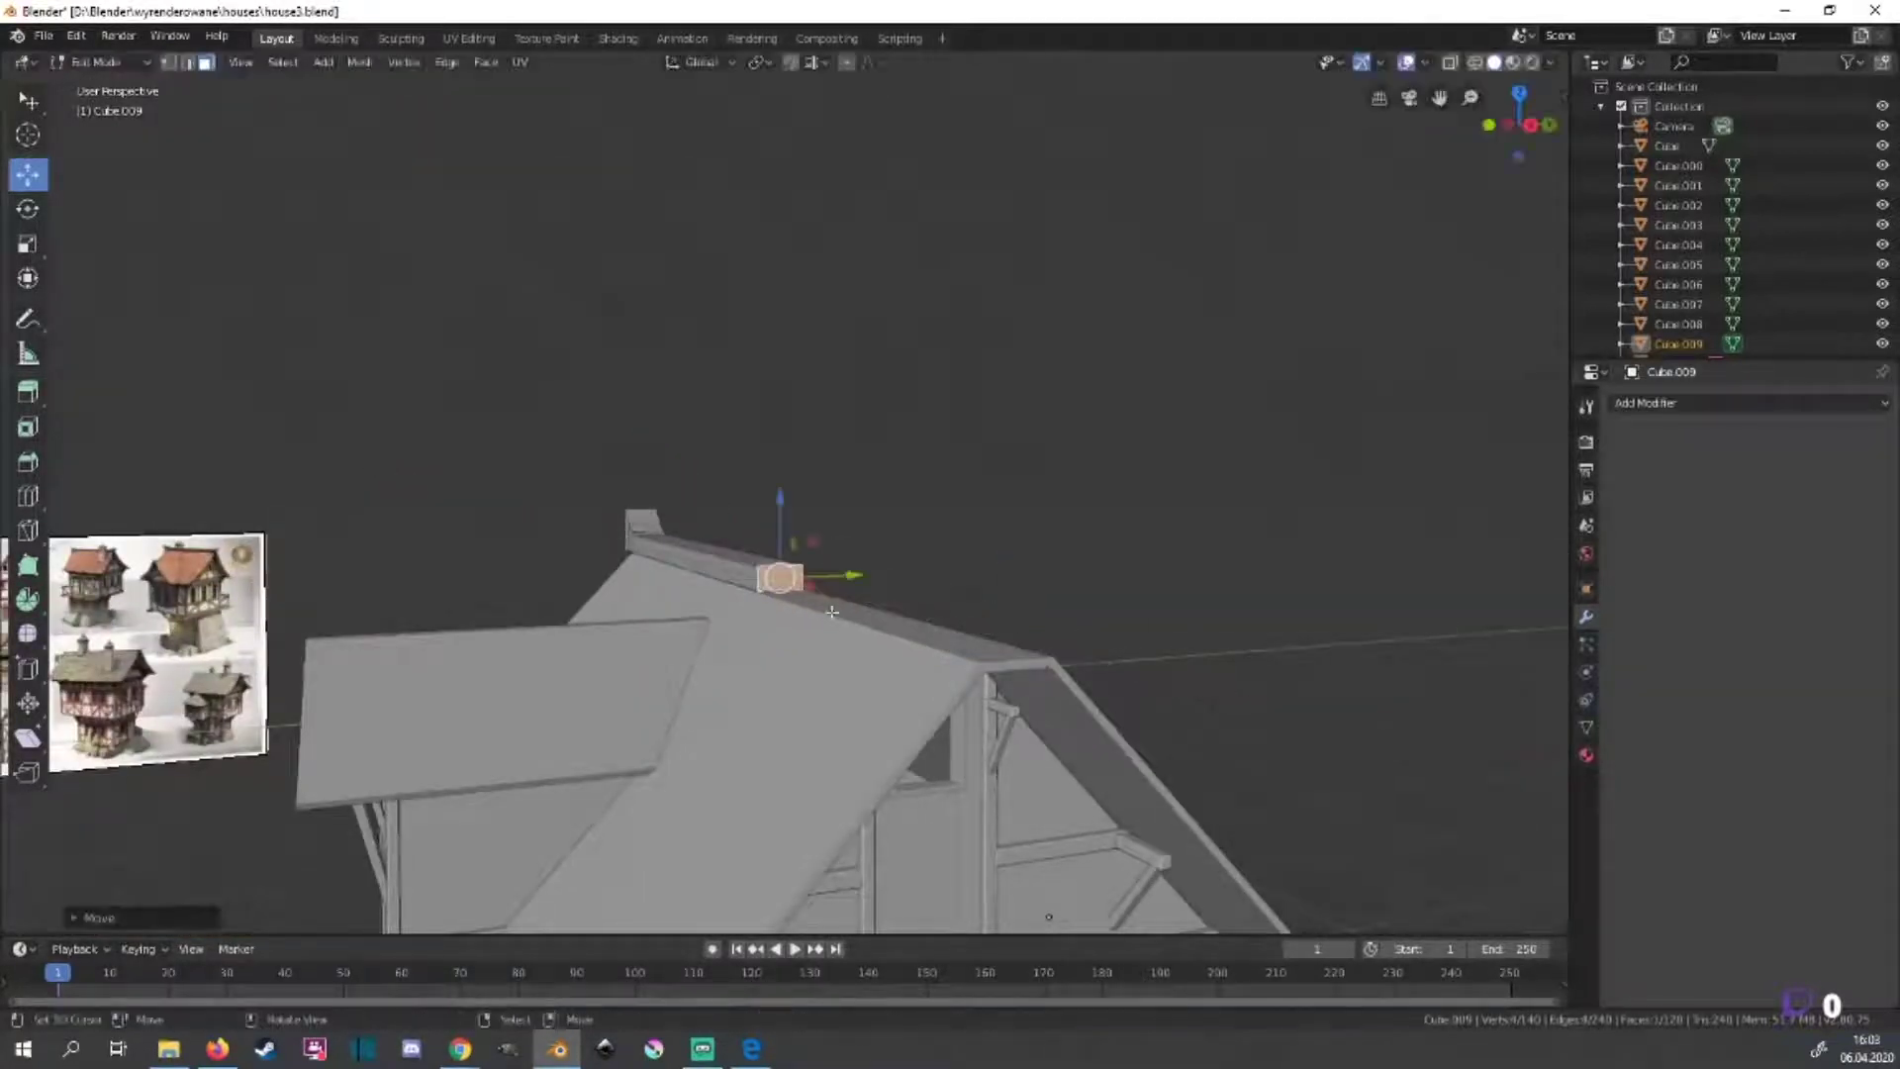
key("KP_1")
key("g")
left_click(1169, 544)
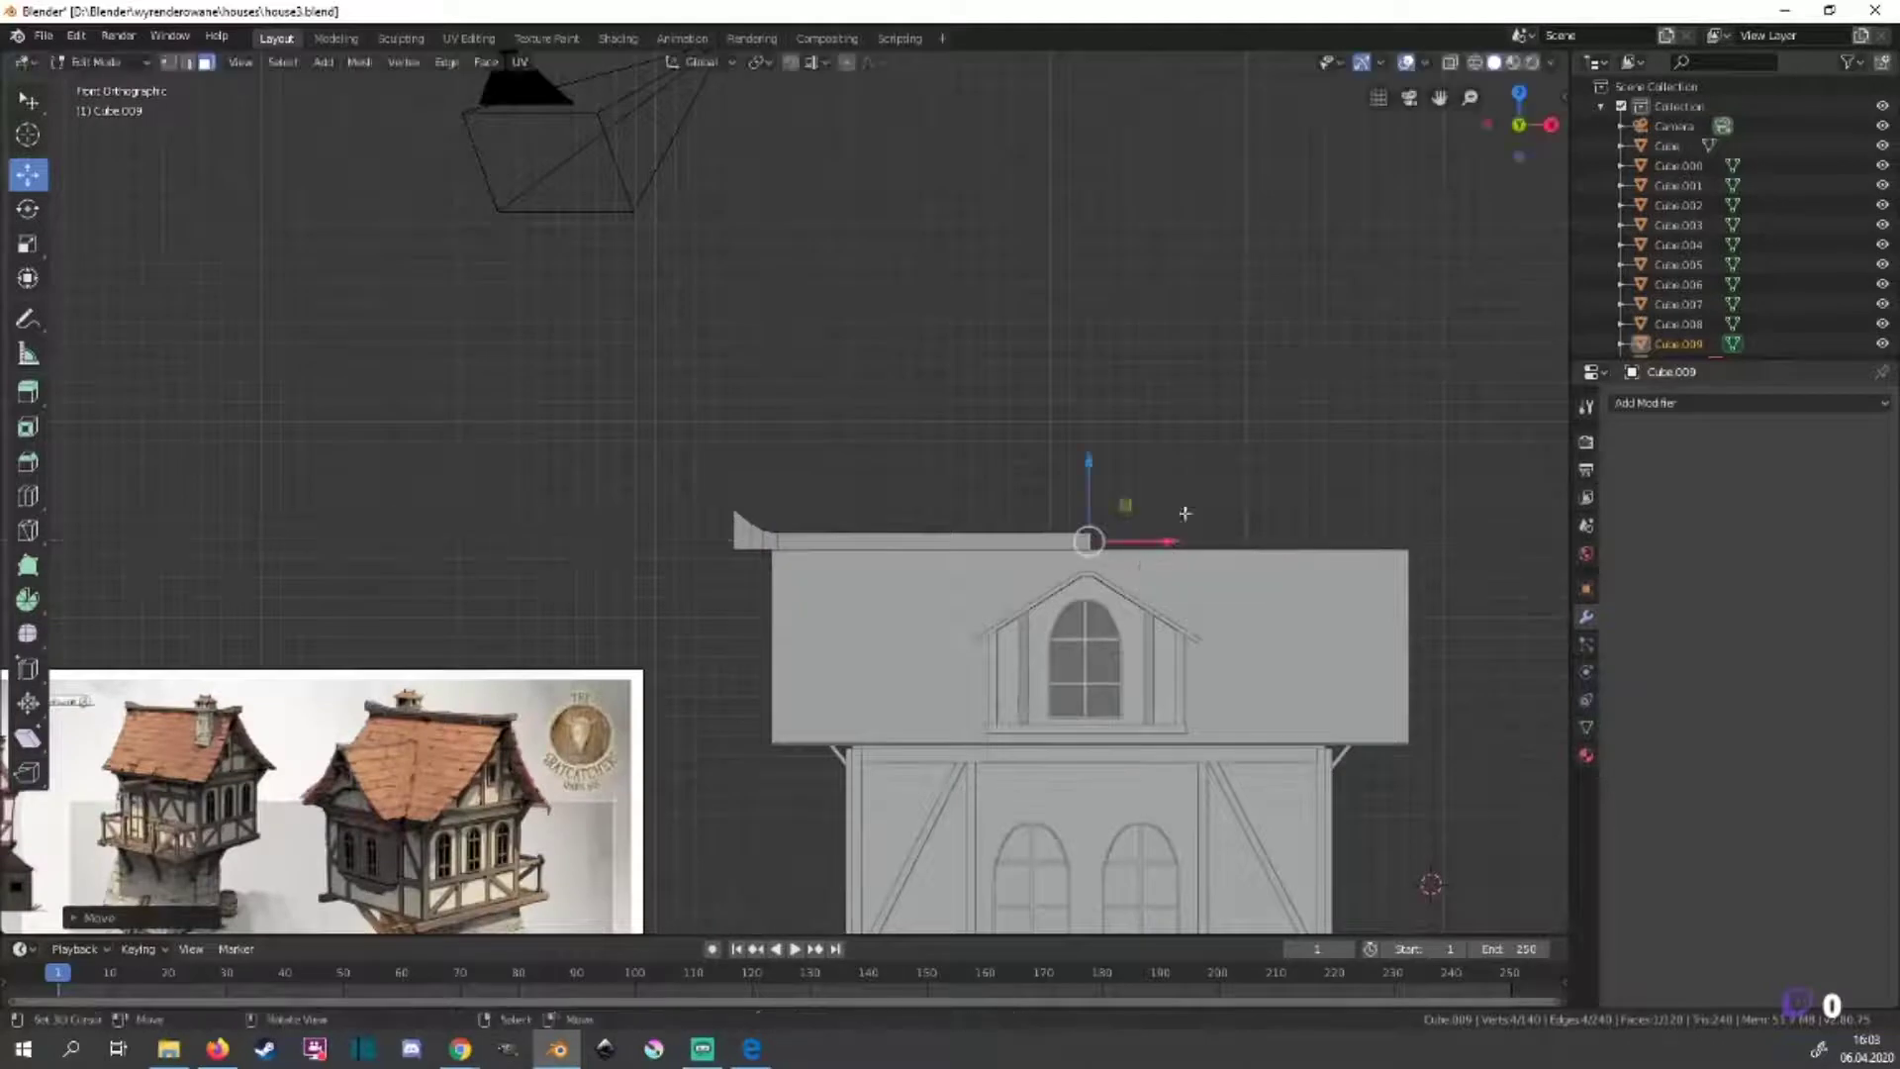
middle_click_drag(1294, 544, 926, 537)
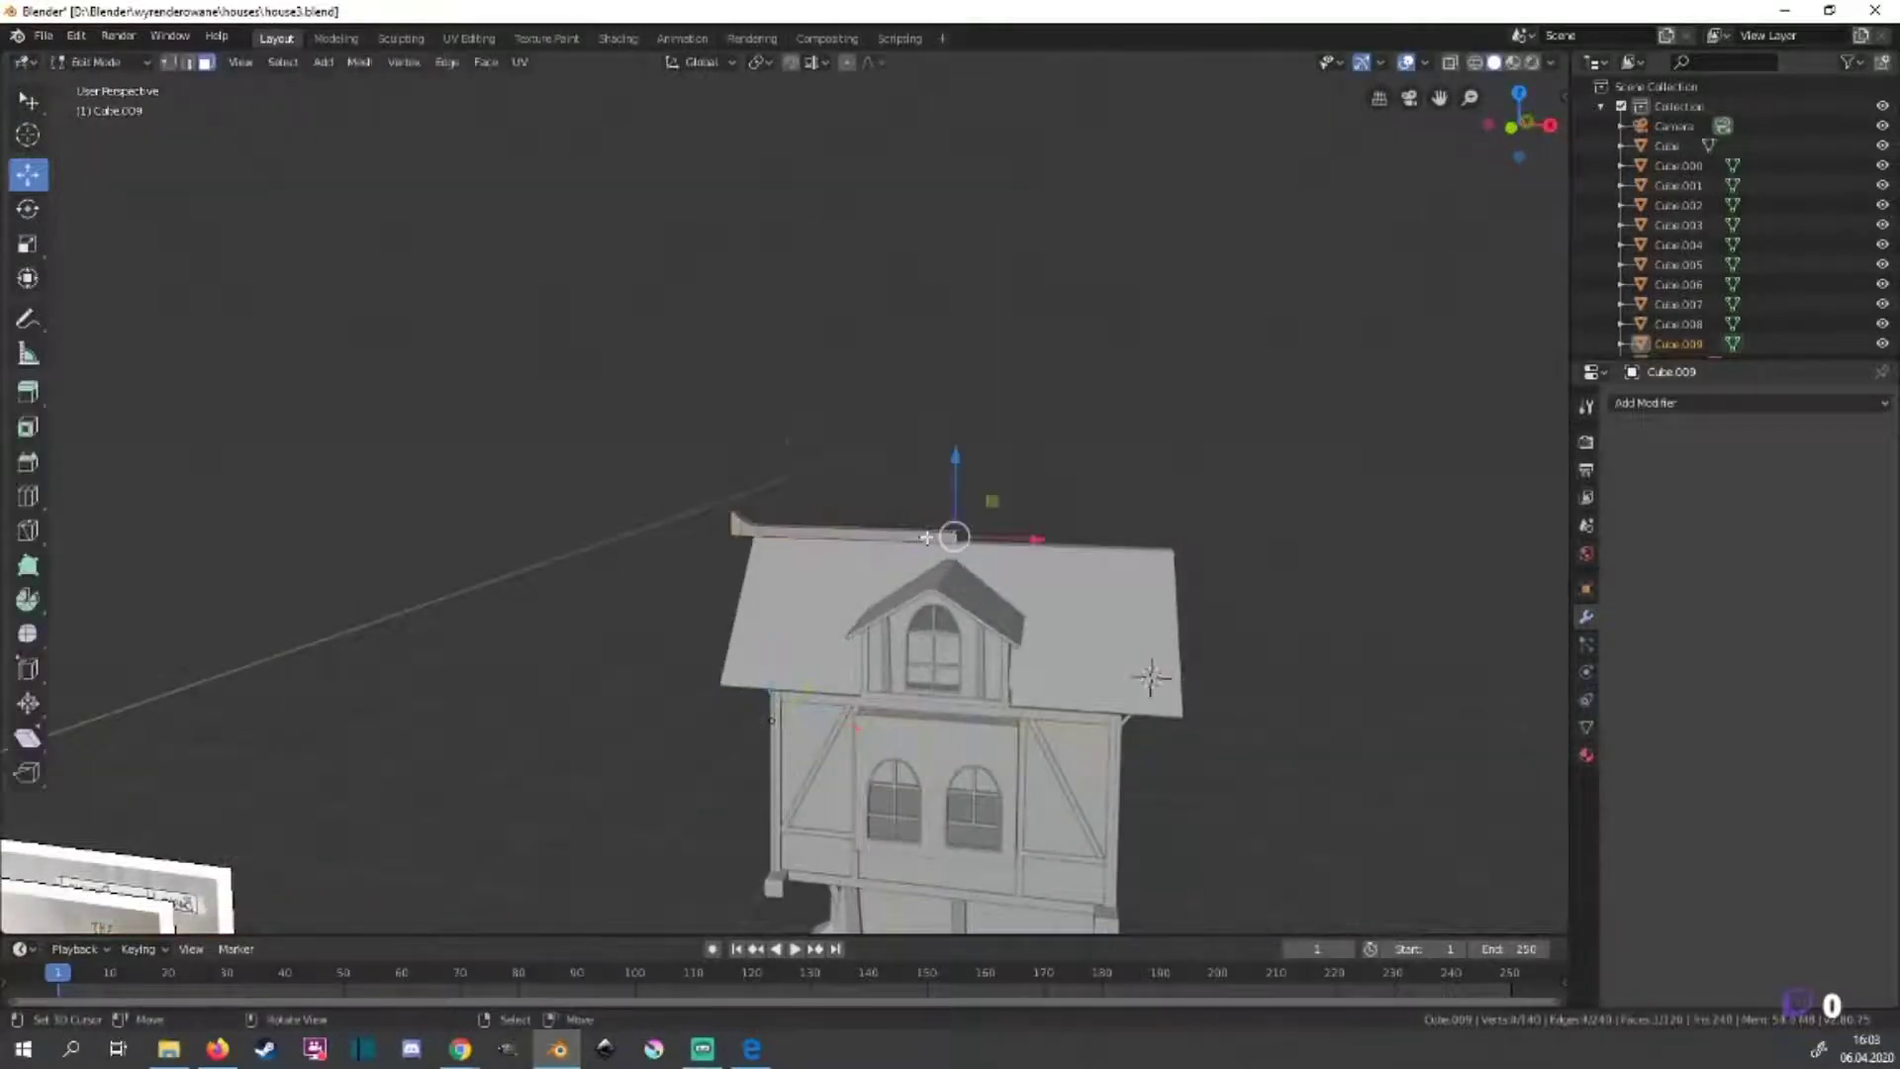
key("Tab")
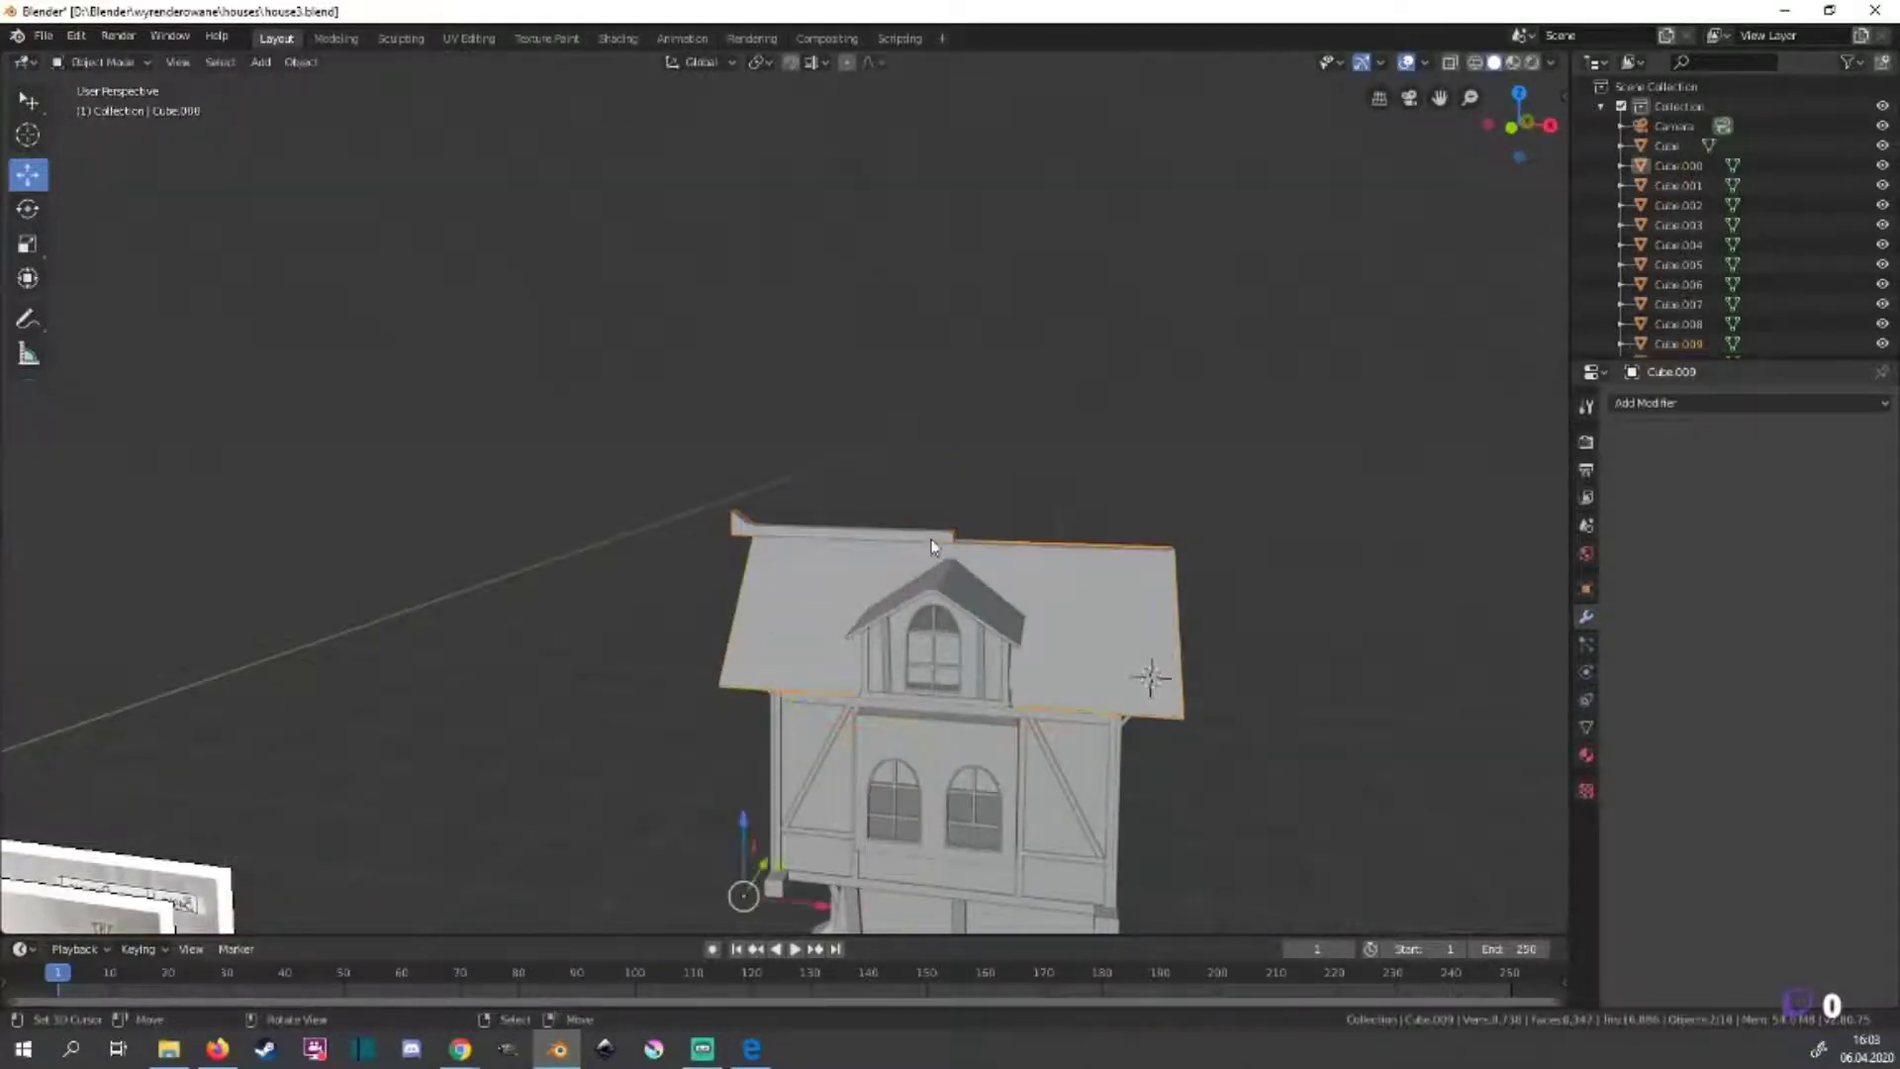
Add a Mirror modifier to the ridge and shift its half left of the mirror centre.
key("Tab")
key("KP_1")
left_click(1747, 402)
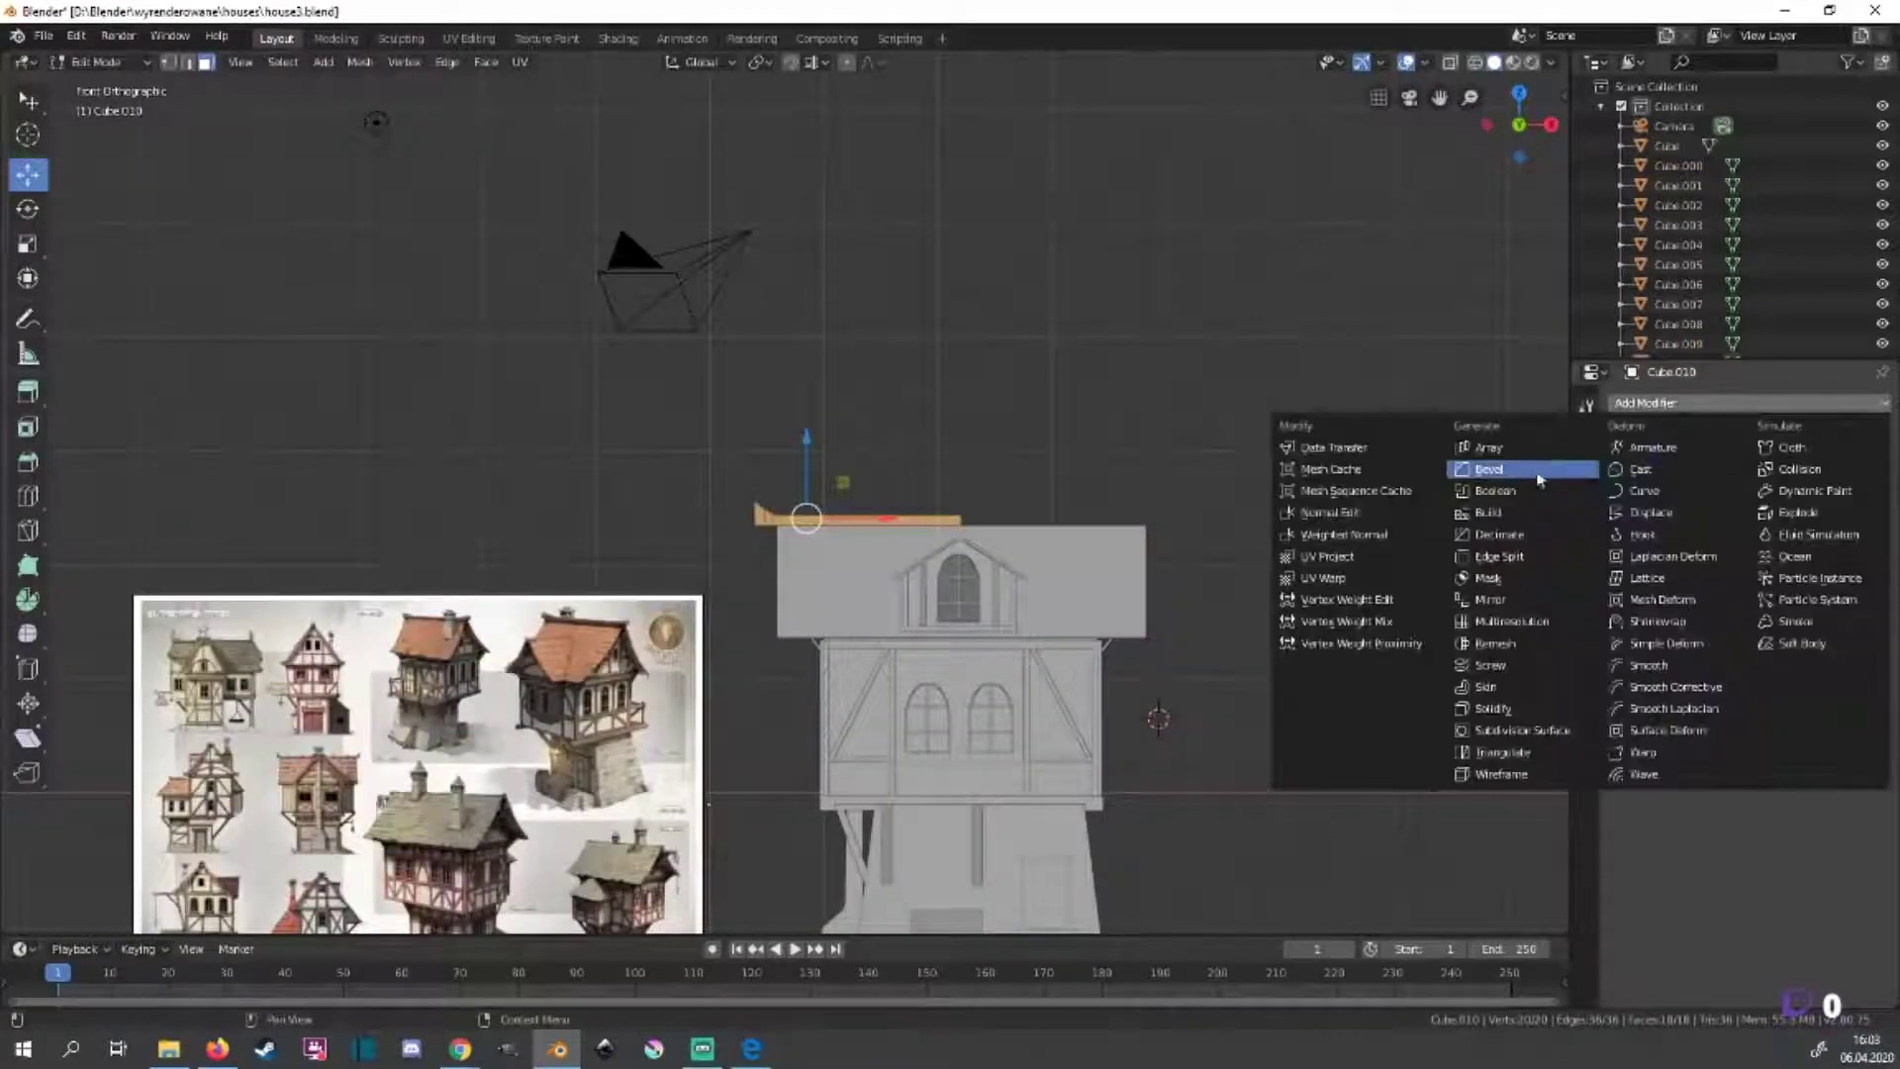
left_click(1489, 599)
left_click_drag(888, 517, 624, 518)
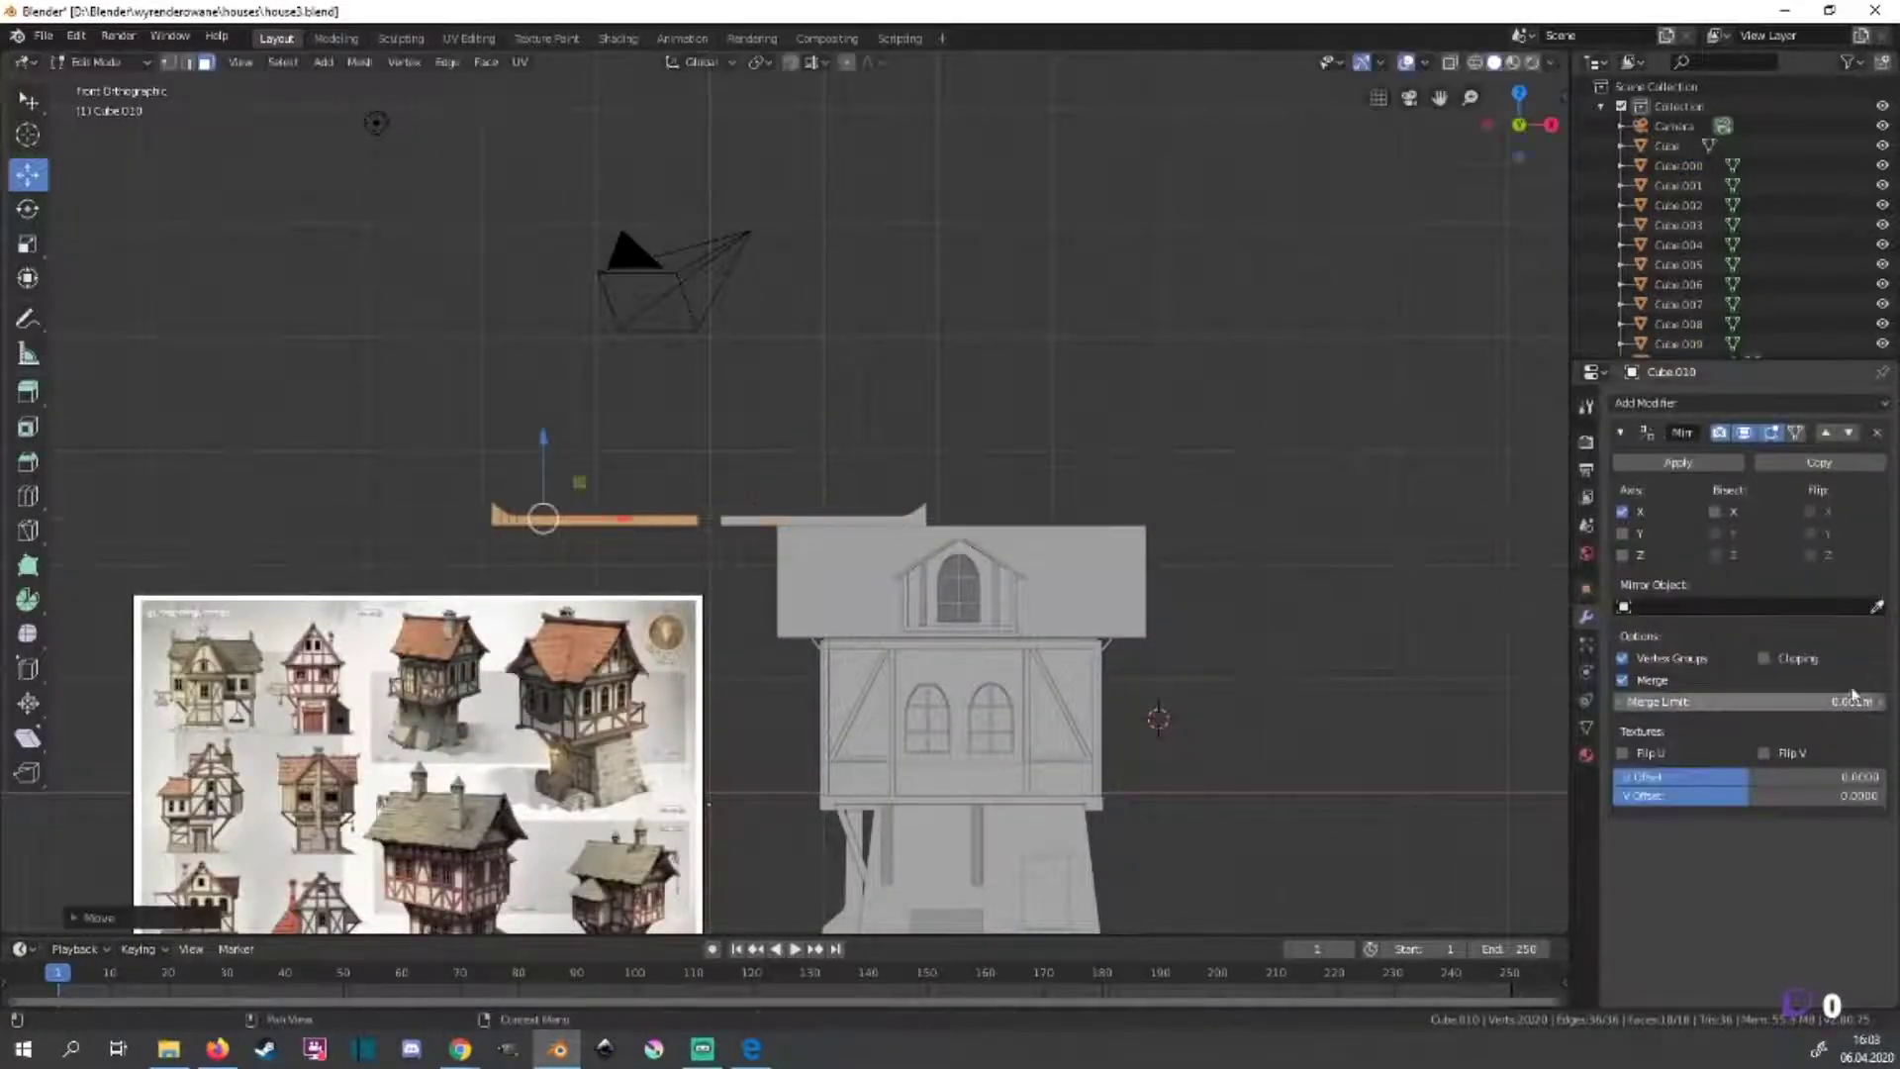
scroll(799, 532, "up", 5)
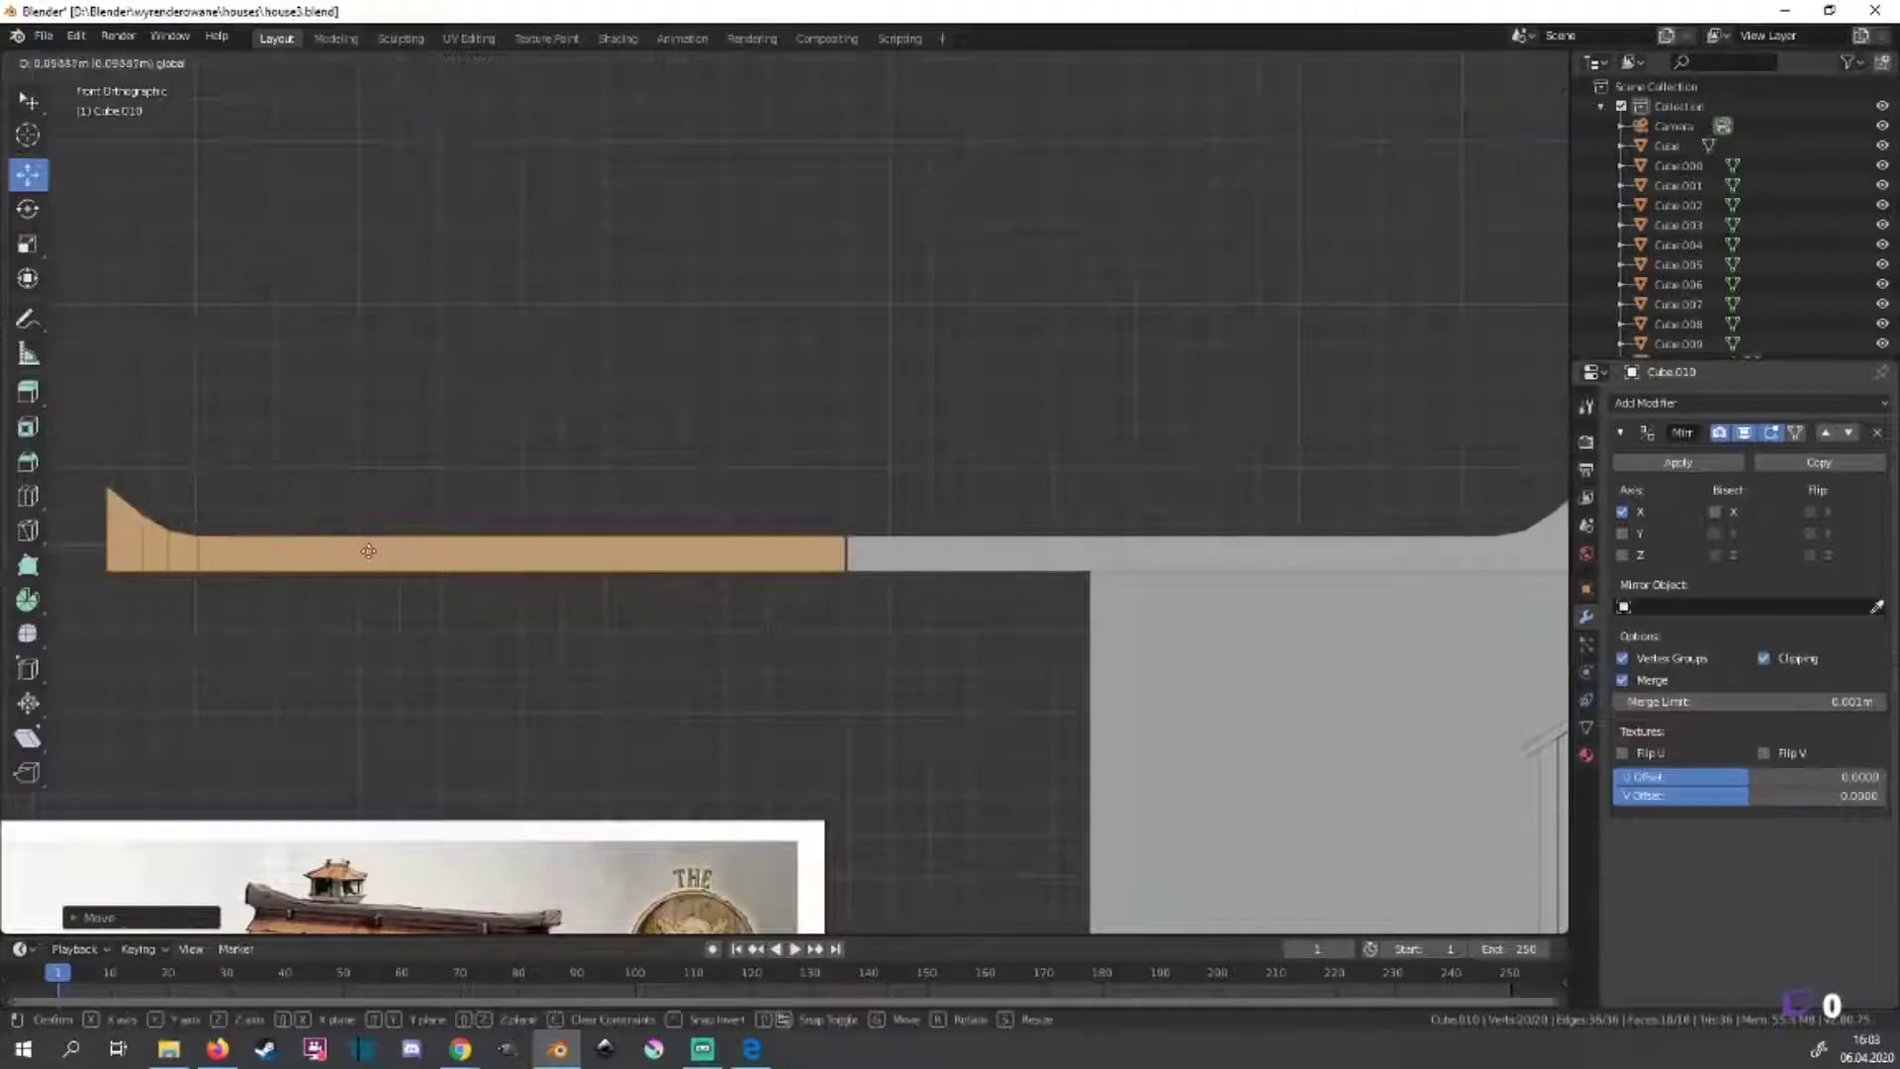
scroll(559, 536, "down", 2)
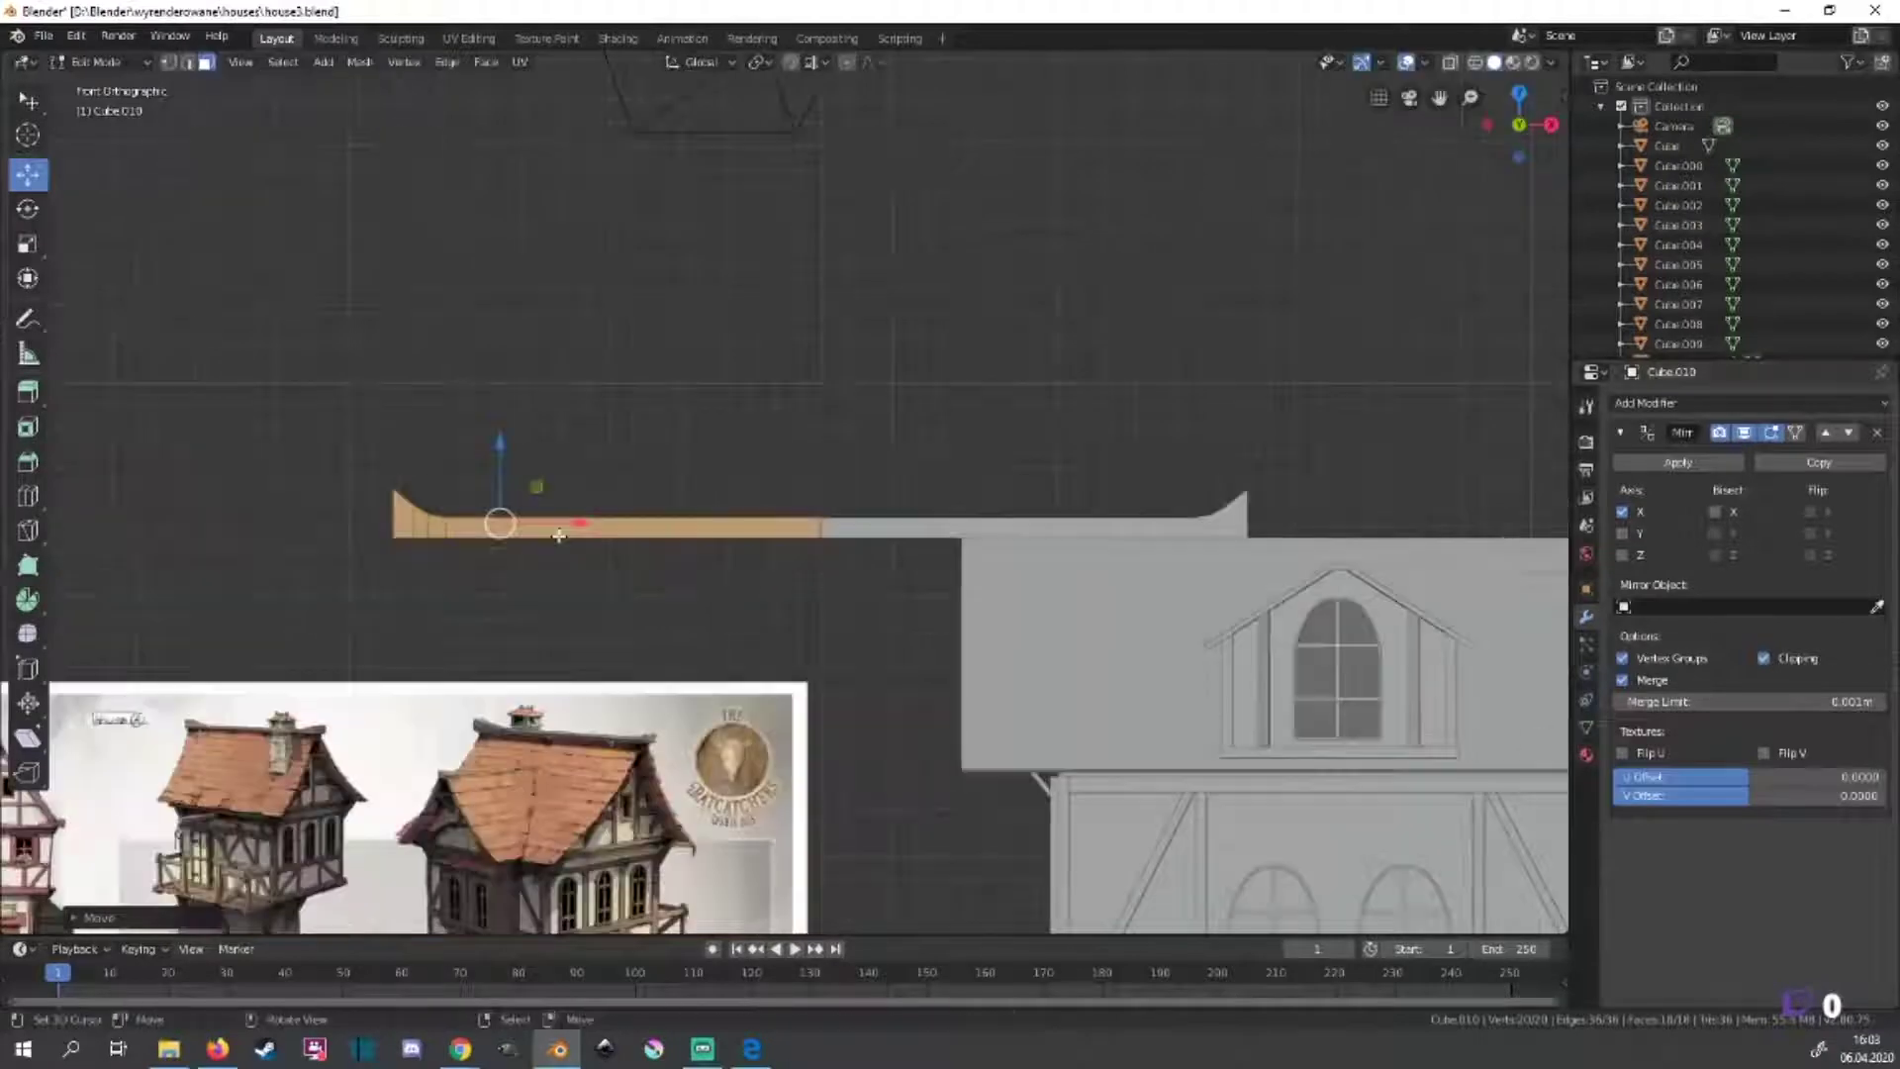
Reposition the ridge half and apply the Mirror modifier in Object Mode.
left_click(1679, 463)
key("Tab")
key("Tab")
key("g")
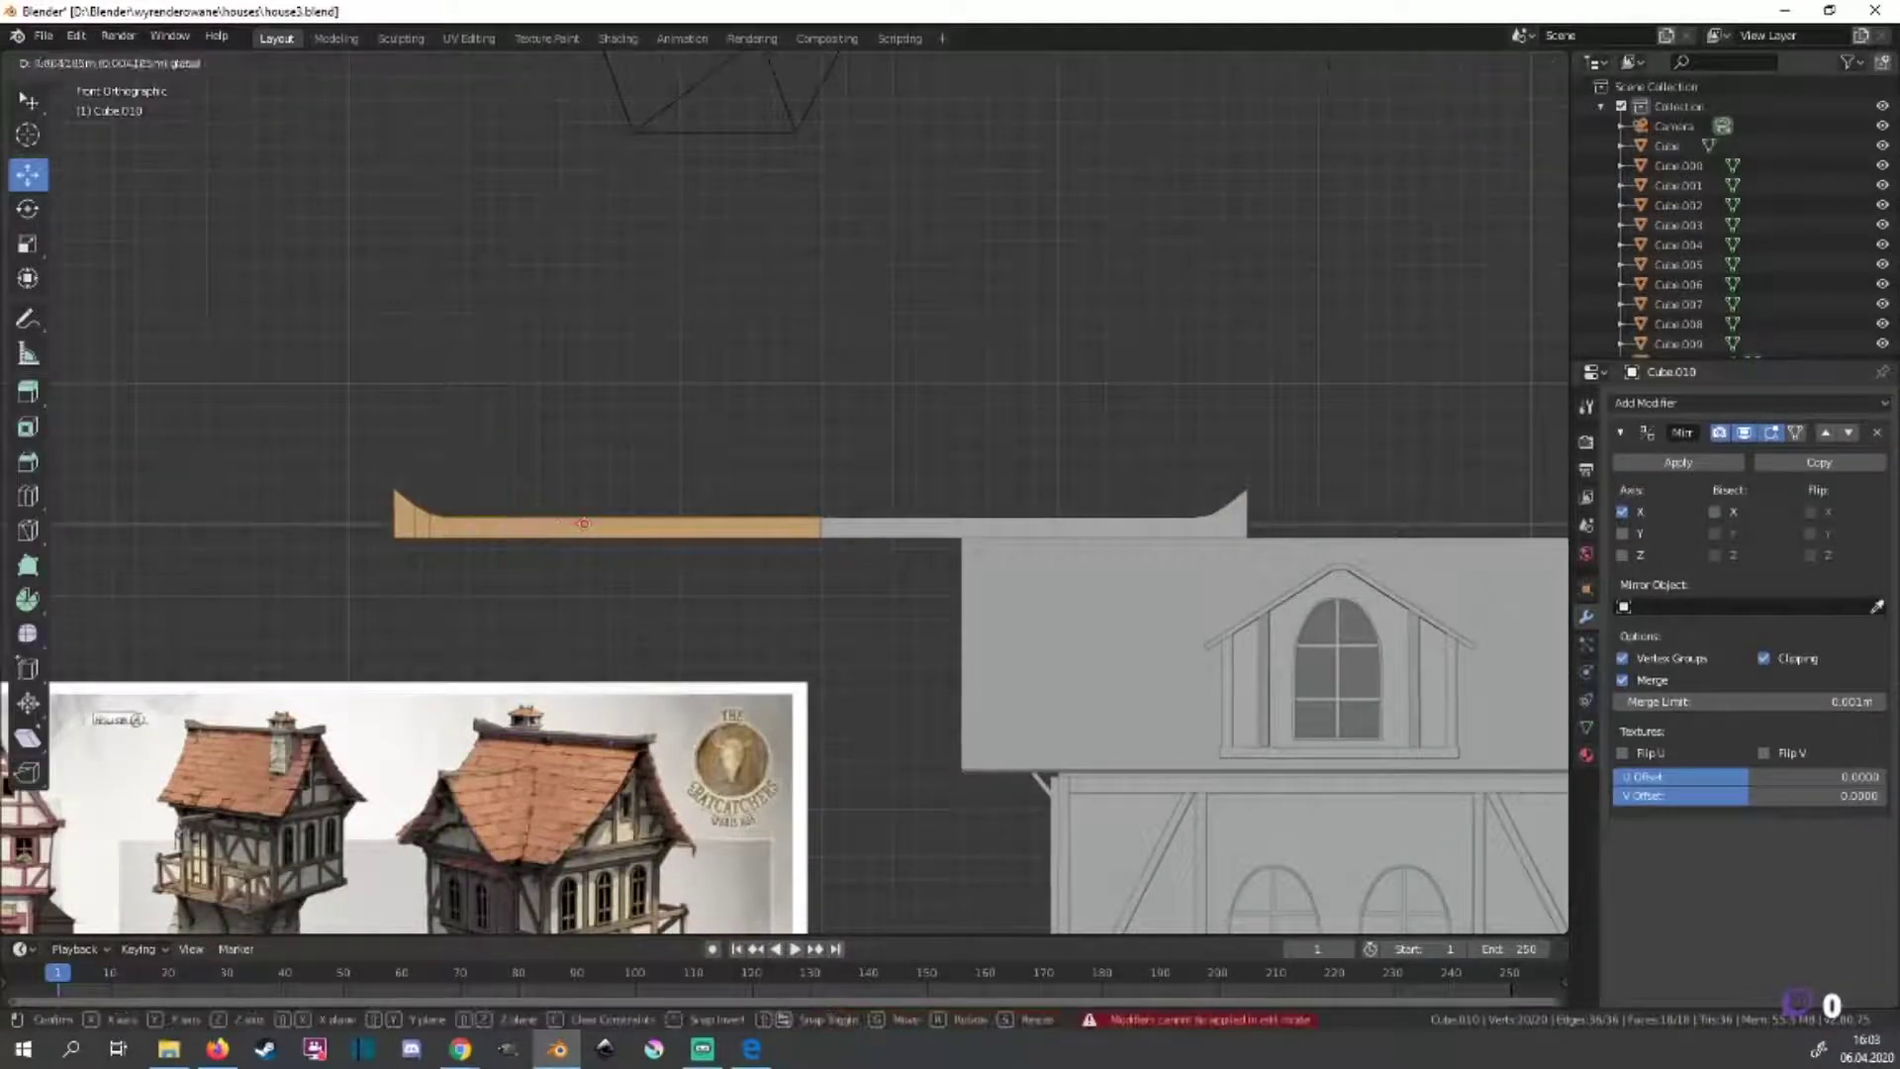
left_click(910, 515)
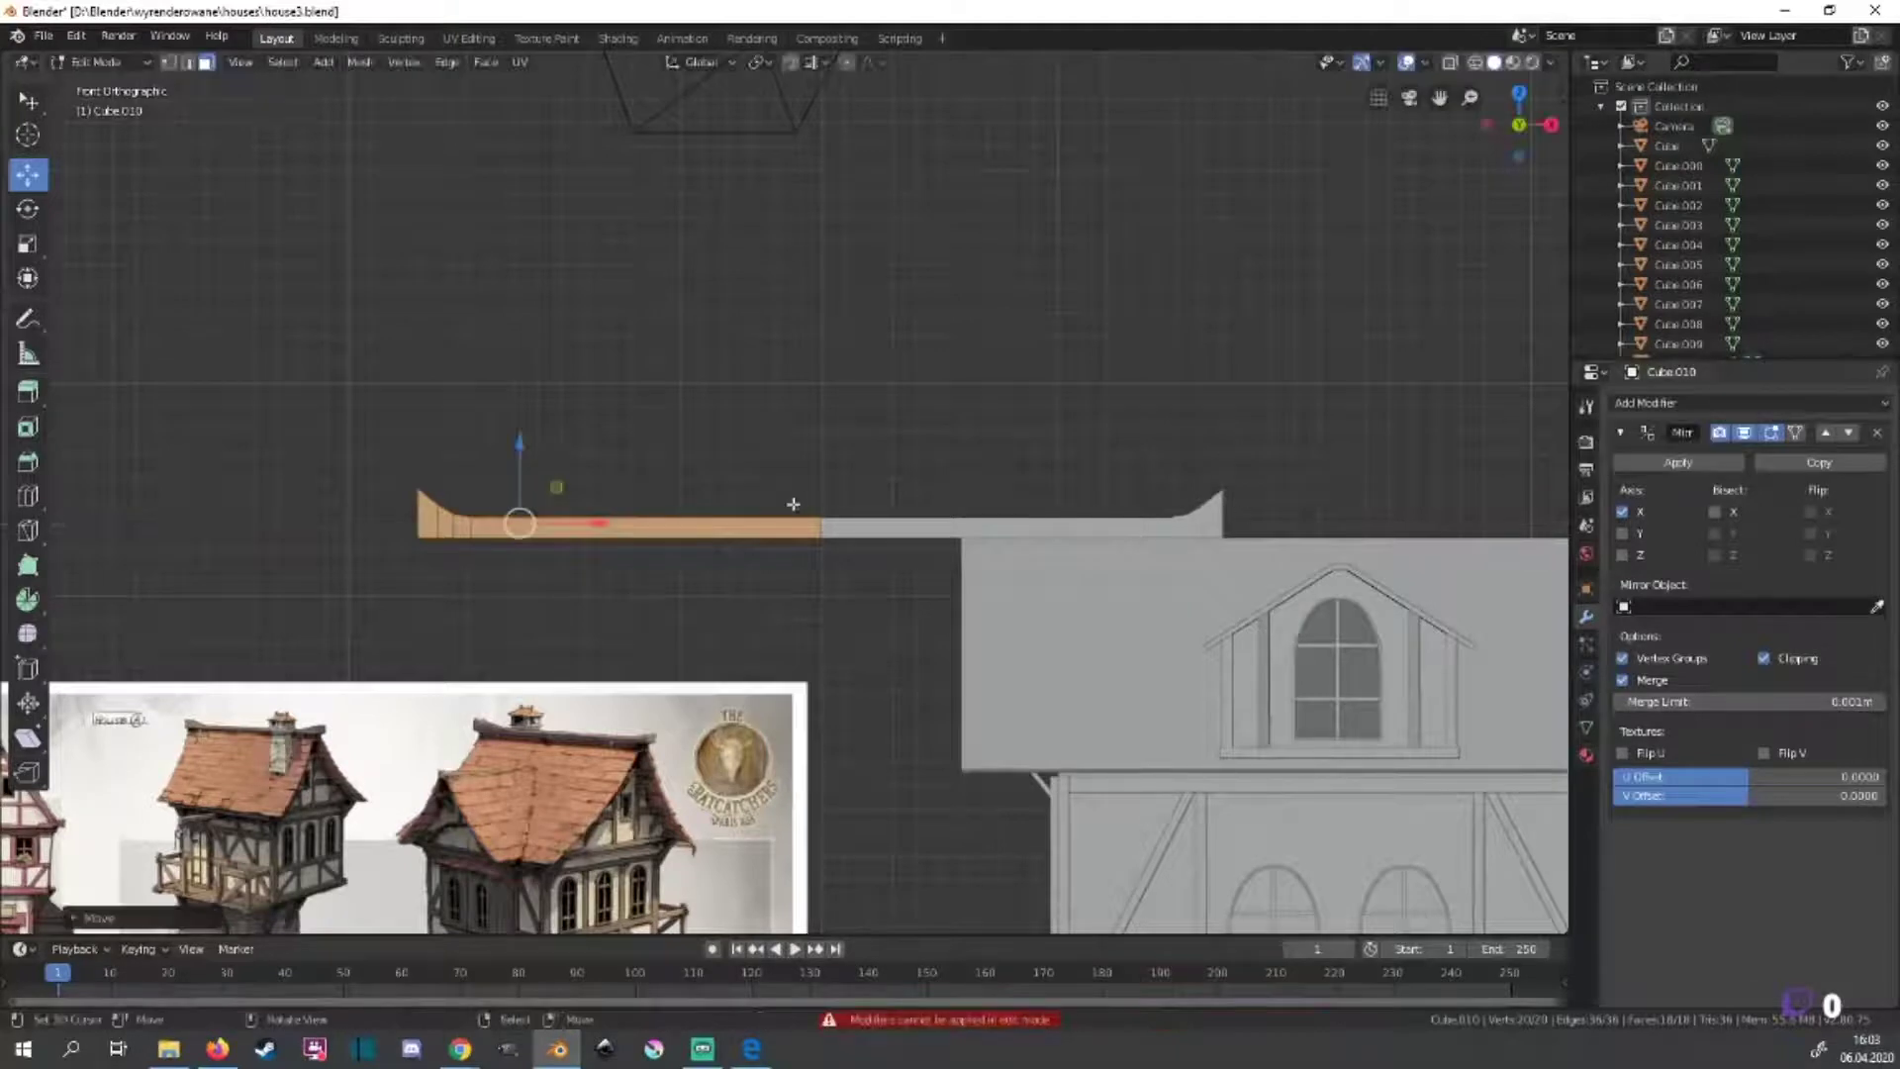
key("Tab")
left_click(1678, 462)
Select the whole ridge and move it along X to centre it over the roof.
key("g")
key("Escape")
key("Tab")
key("g")
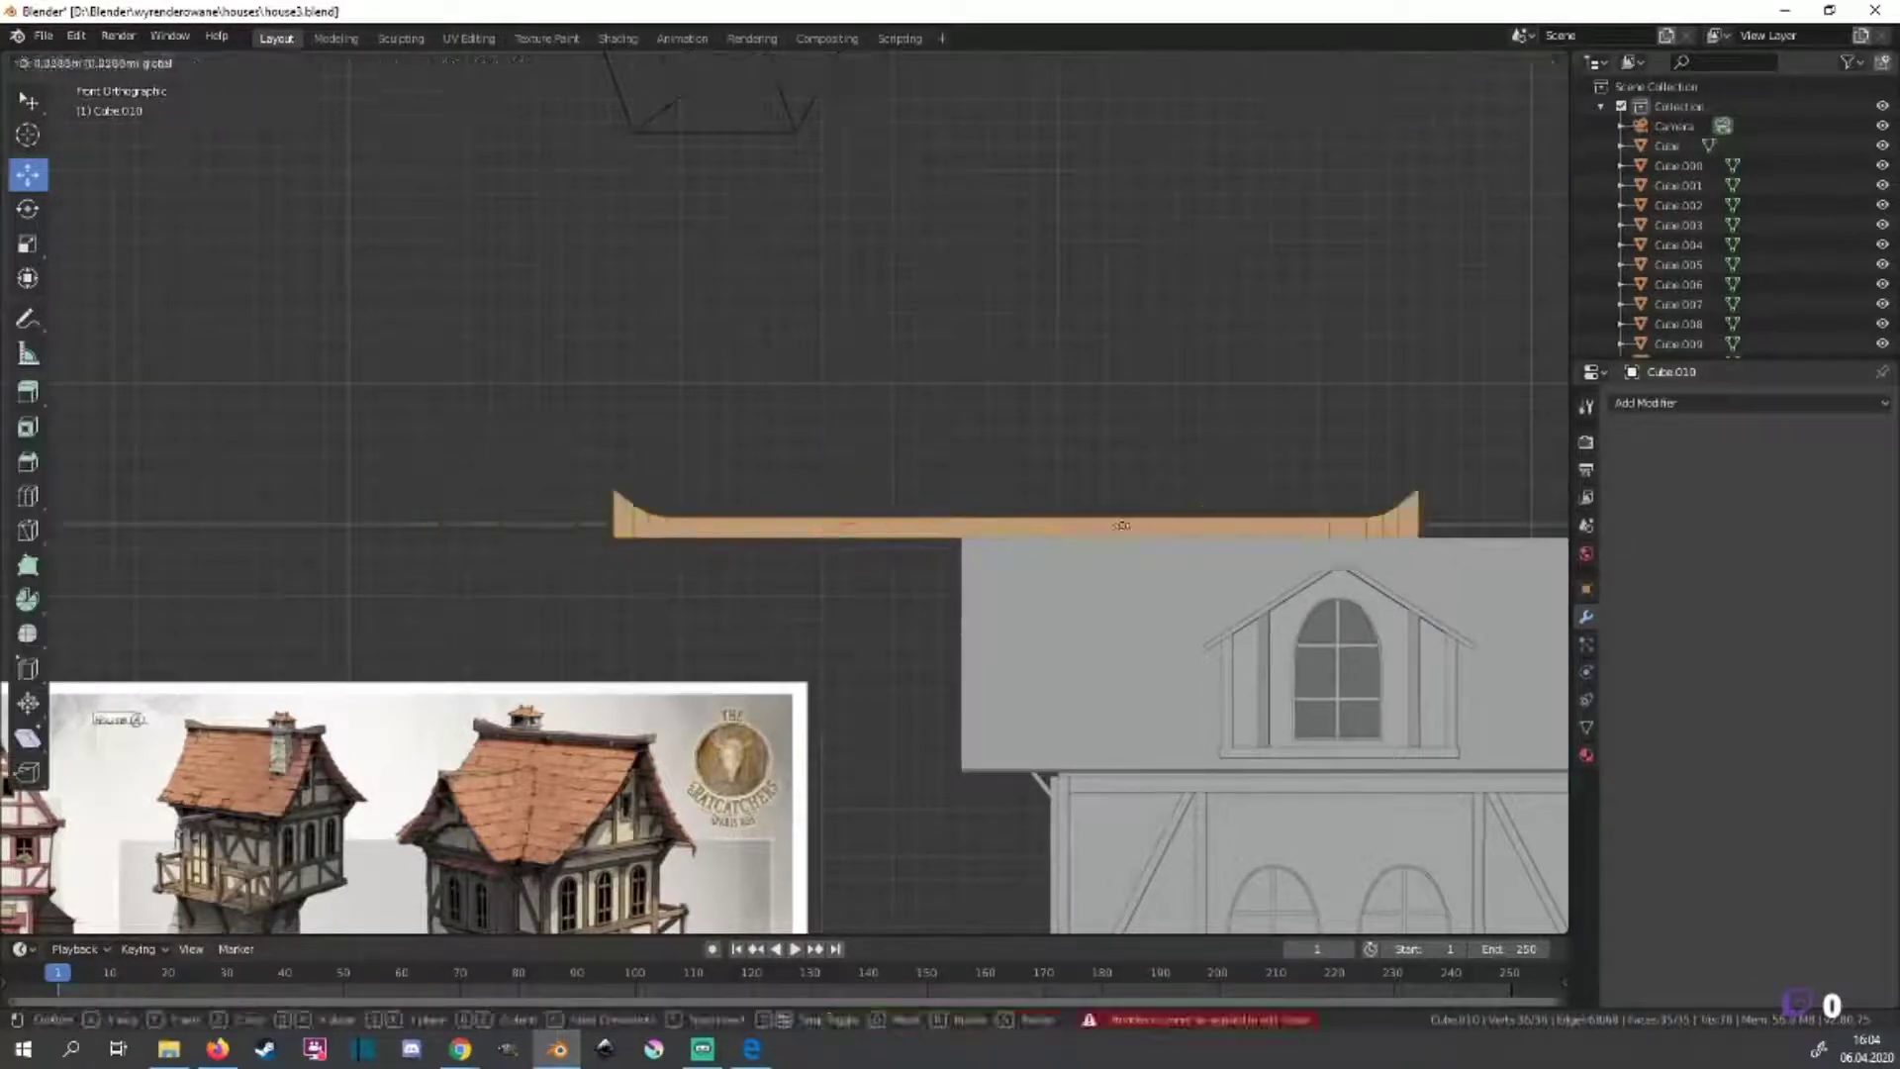
scroll(1121, 524, "down", 3)
key("x")
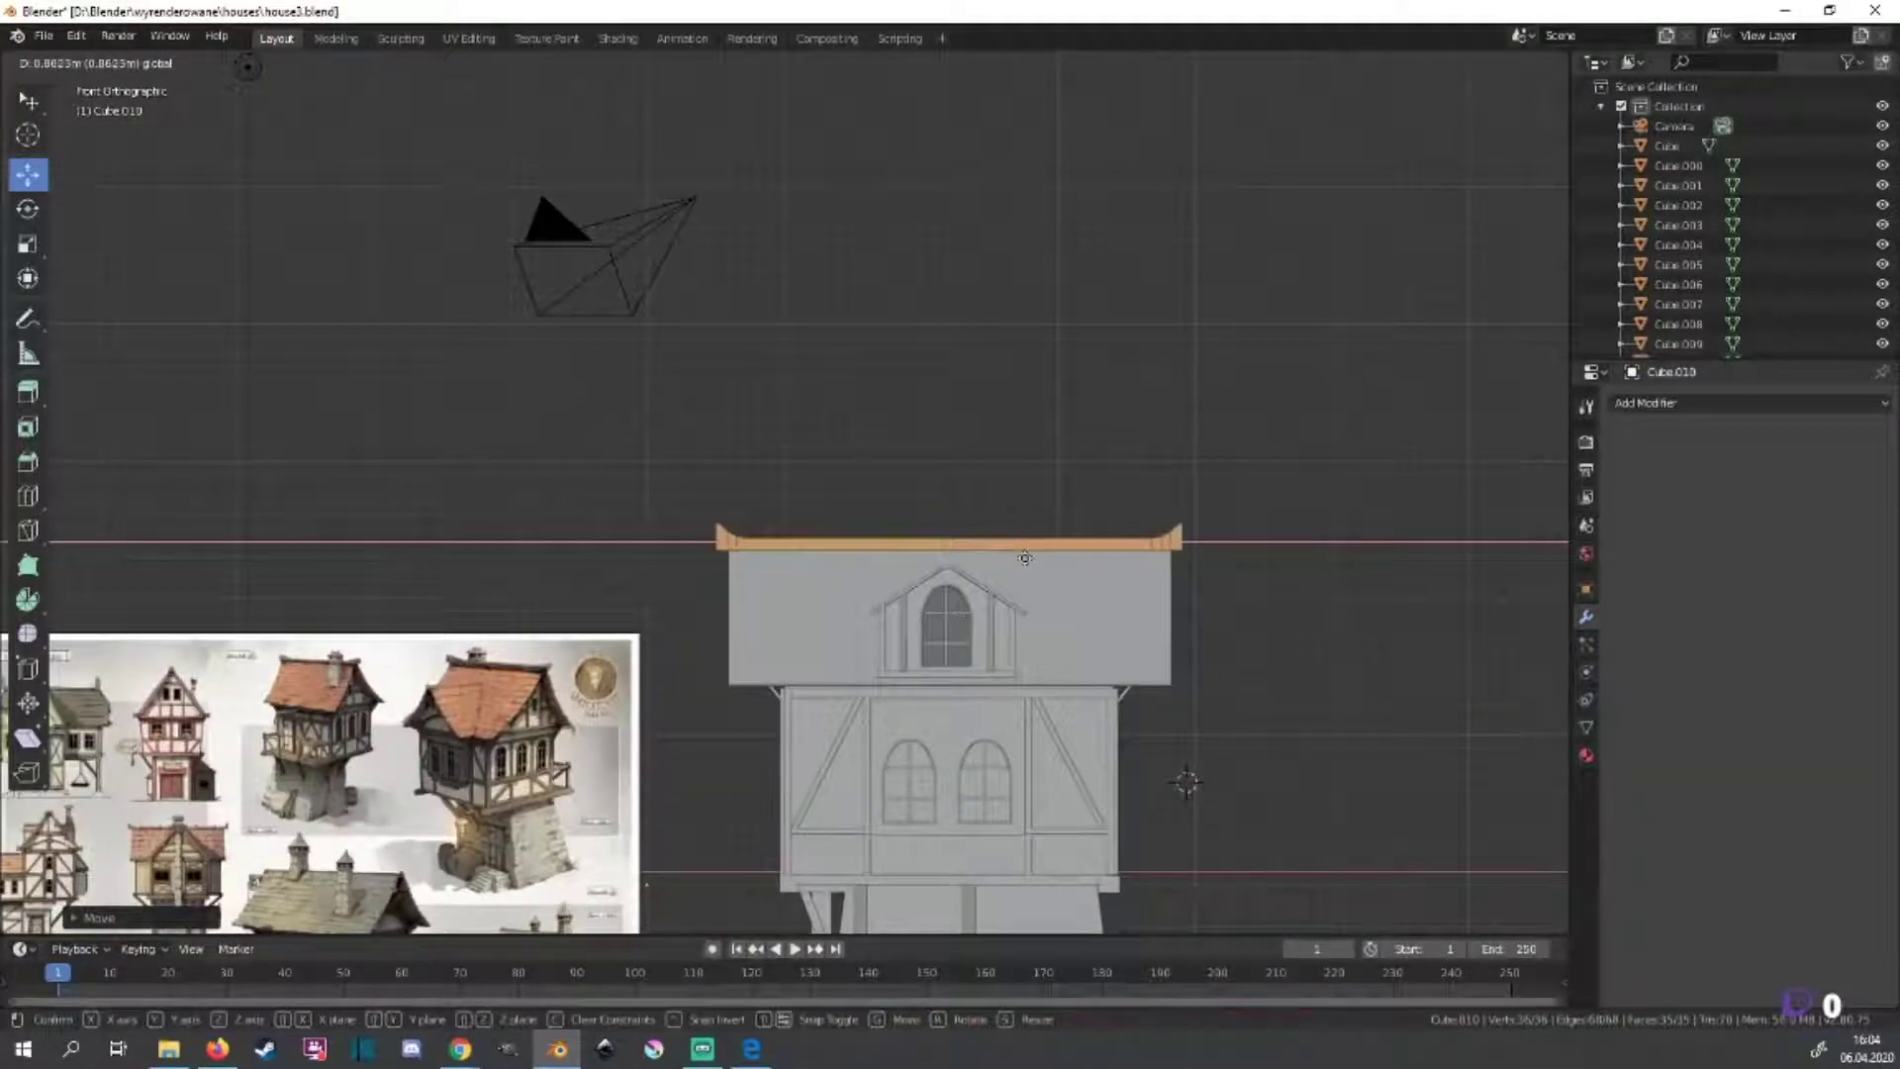
left_click(1186, 782)
Save house3.blend and pan to inspect the roof top and ridge.
key("ctrl+s")
middle_click_drag(1284, 730, 1489, 591, "shift")
scroll(1489, 591, "up", 1)
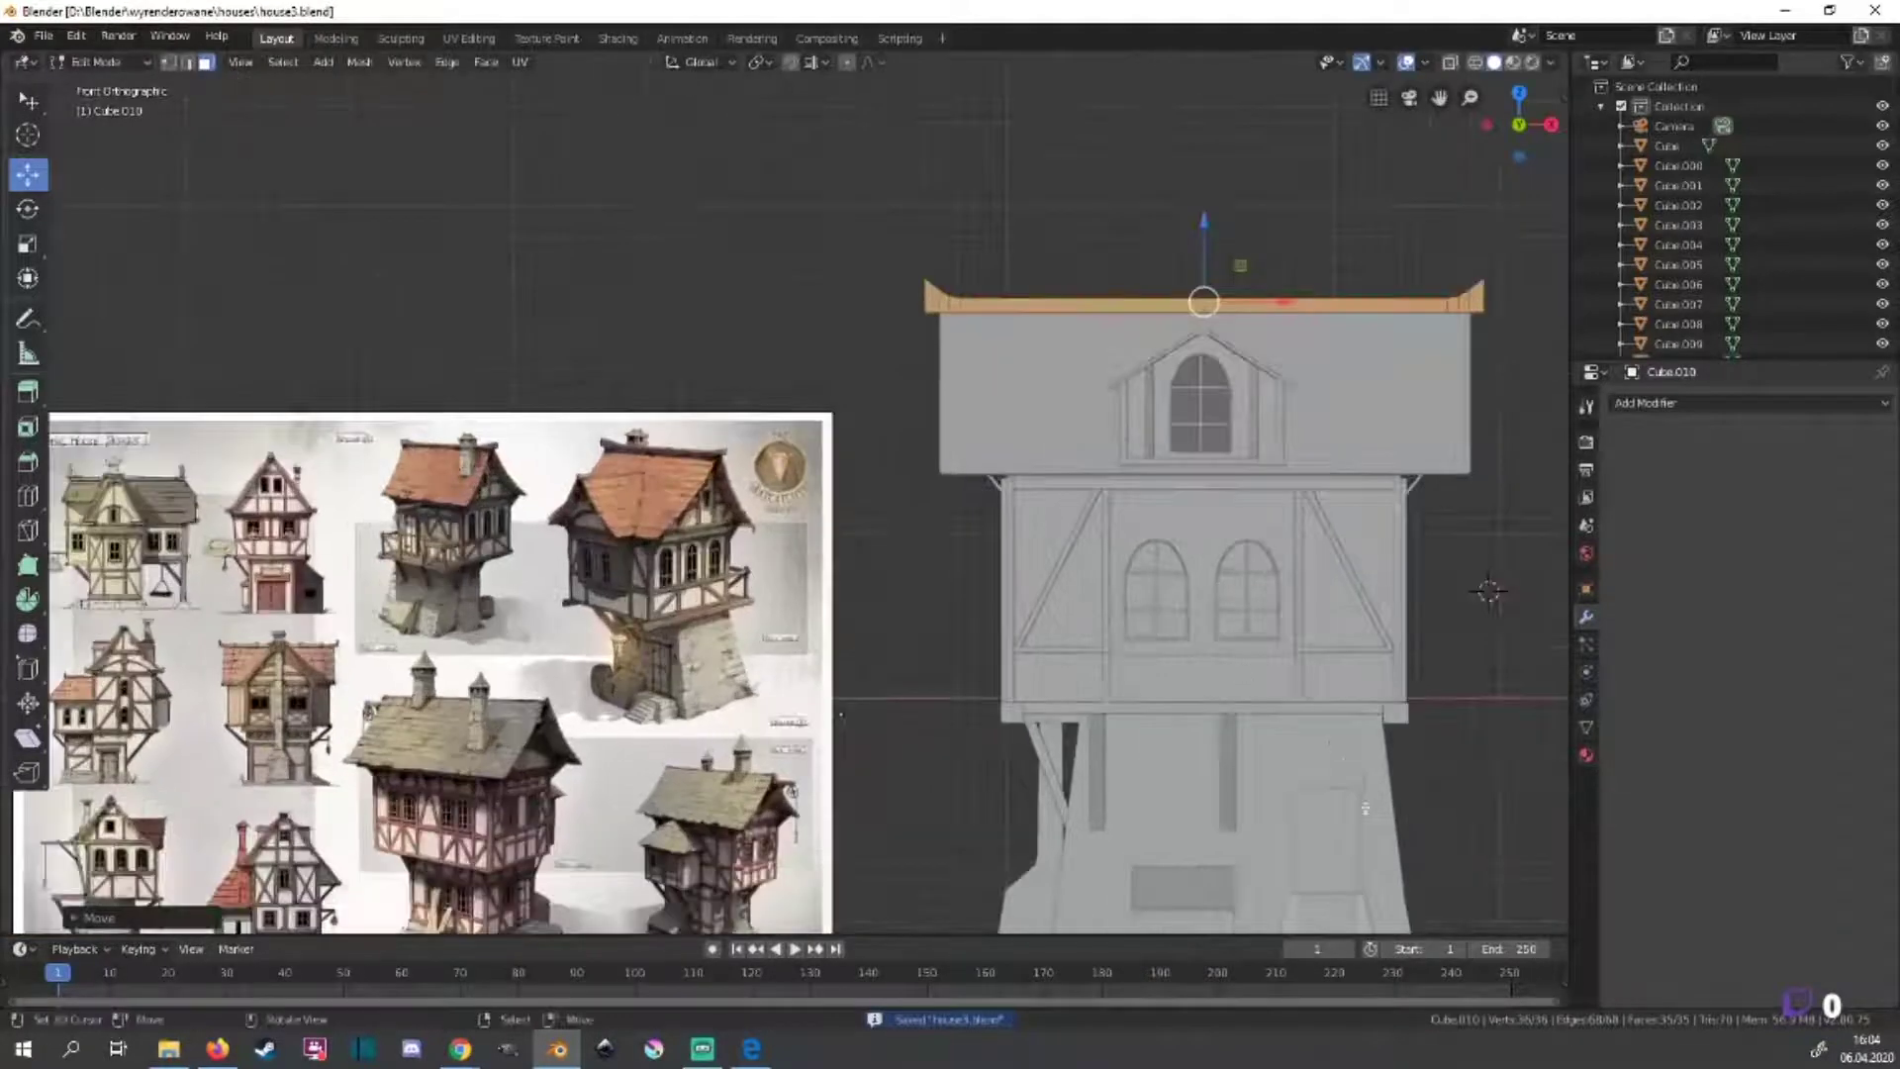
scroll(971, 505, "up", 1)
mouse_move(1366, 808)
middle_mouse_down("shift")
mouse_move(971, 504)
mouse_move(1315, 663)
middle_mouse_up("shift")
scroll(1315, 663, "up", 2)
middle_click_drag(1250, 531, 1174, 775, "shift")
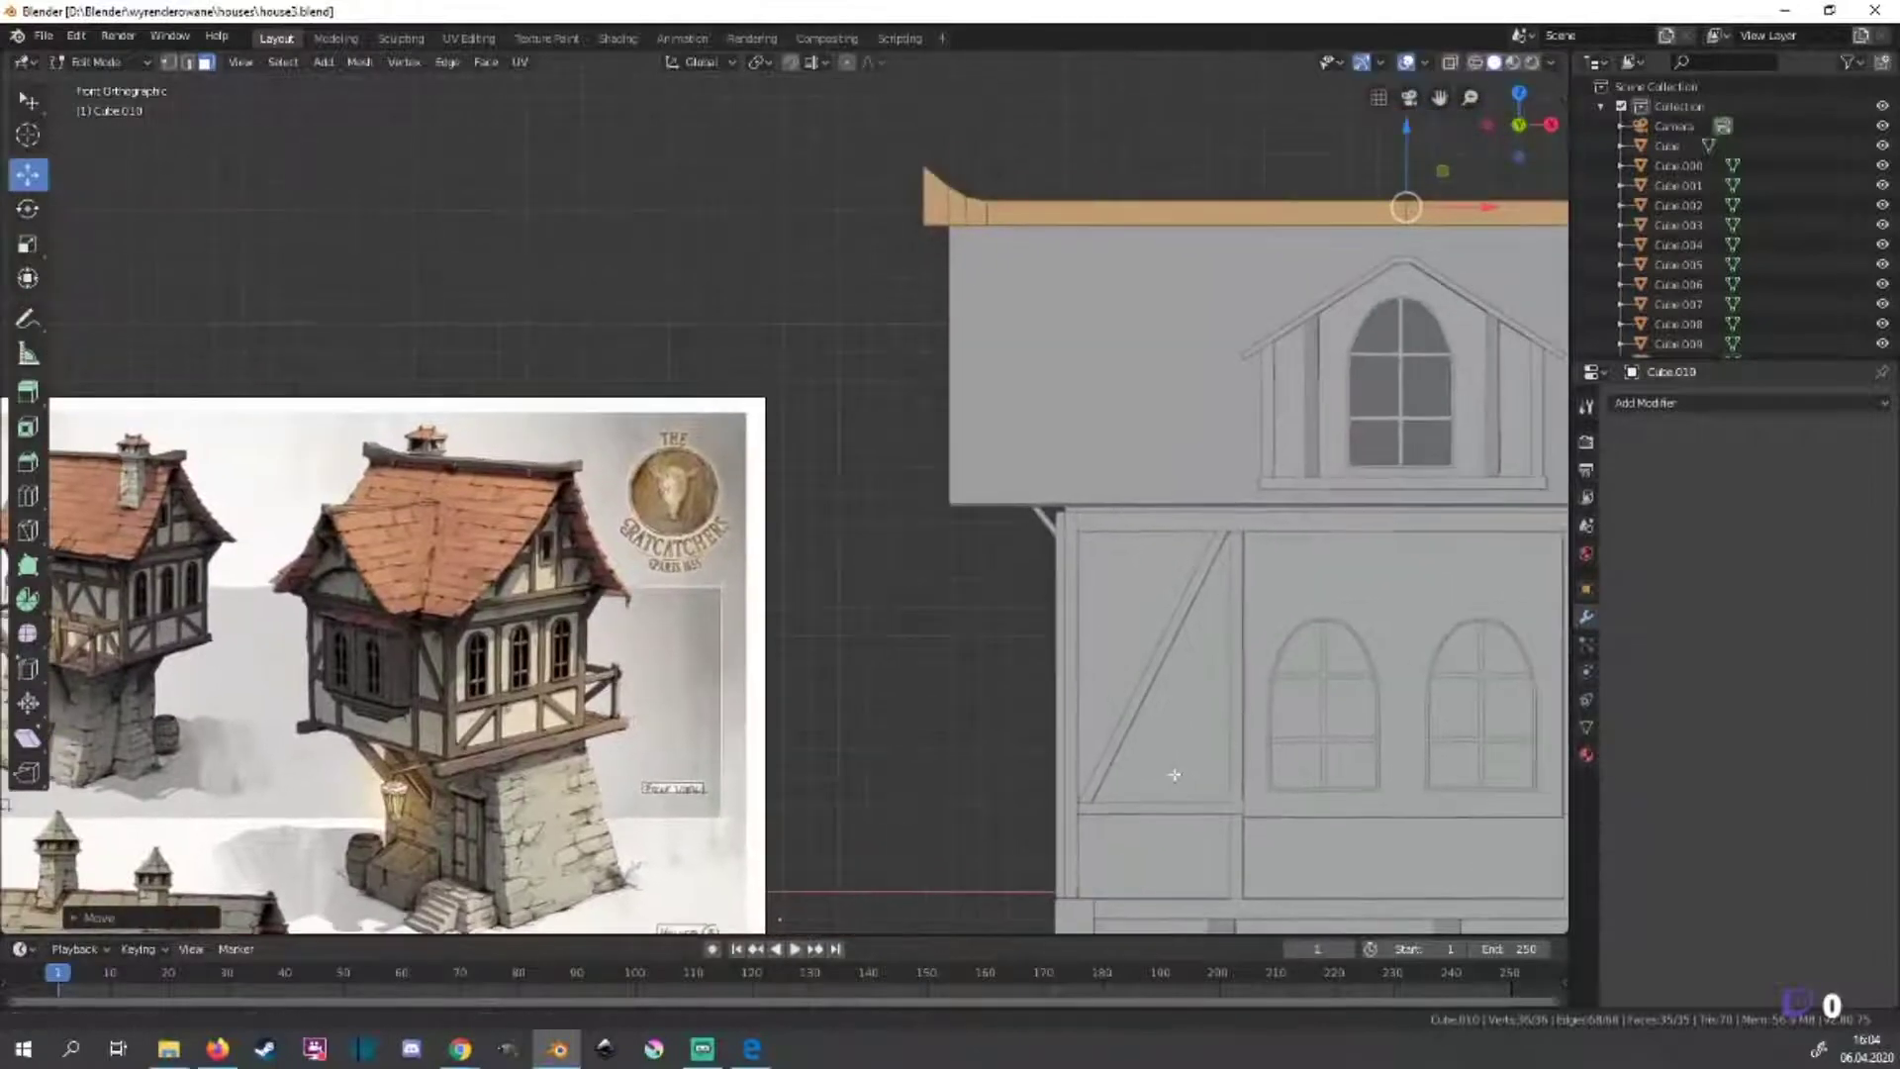
Select the balcony railing, enter its Edit Mode, and view the house from the front.
key("Tab")
middle_click_drag(1320, 258, 504, 669)
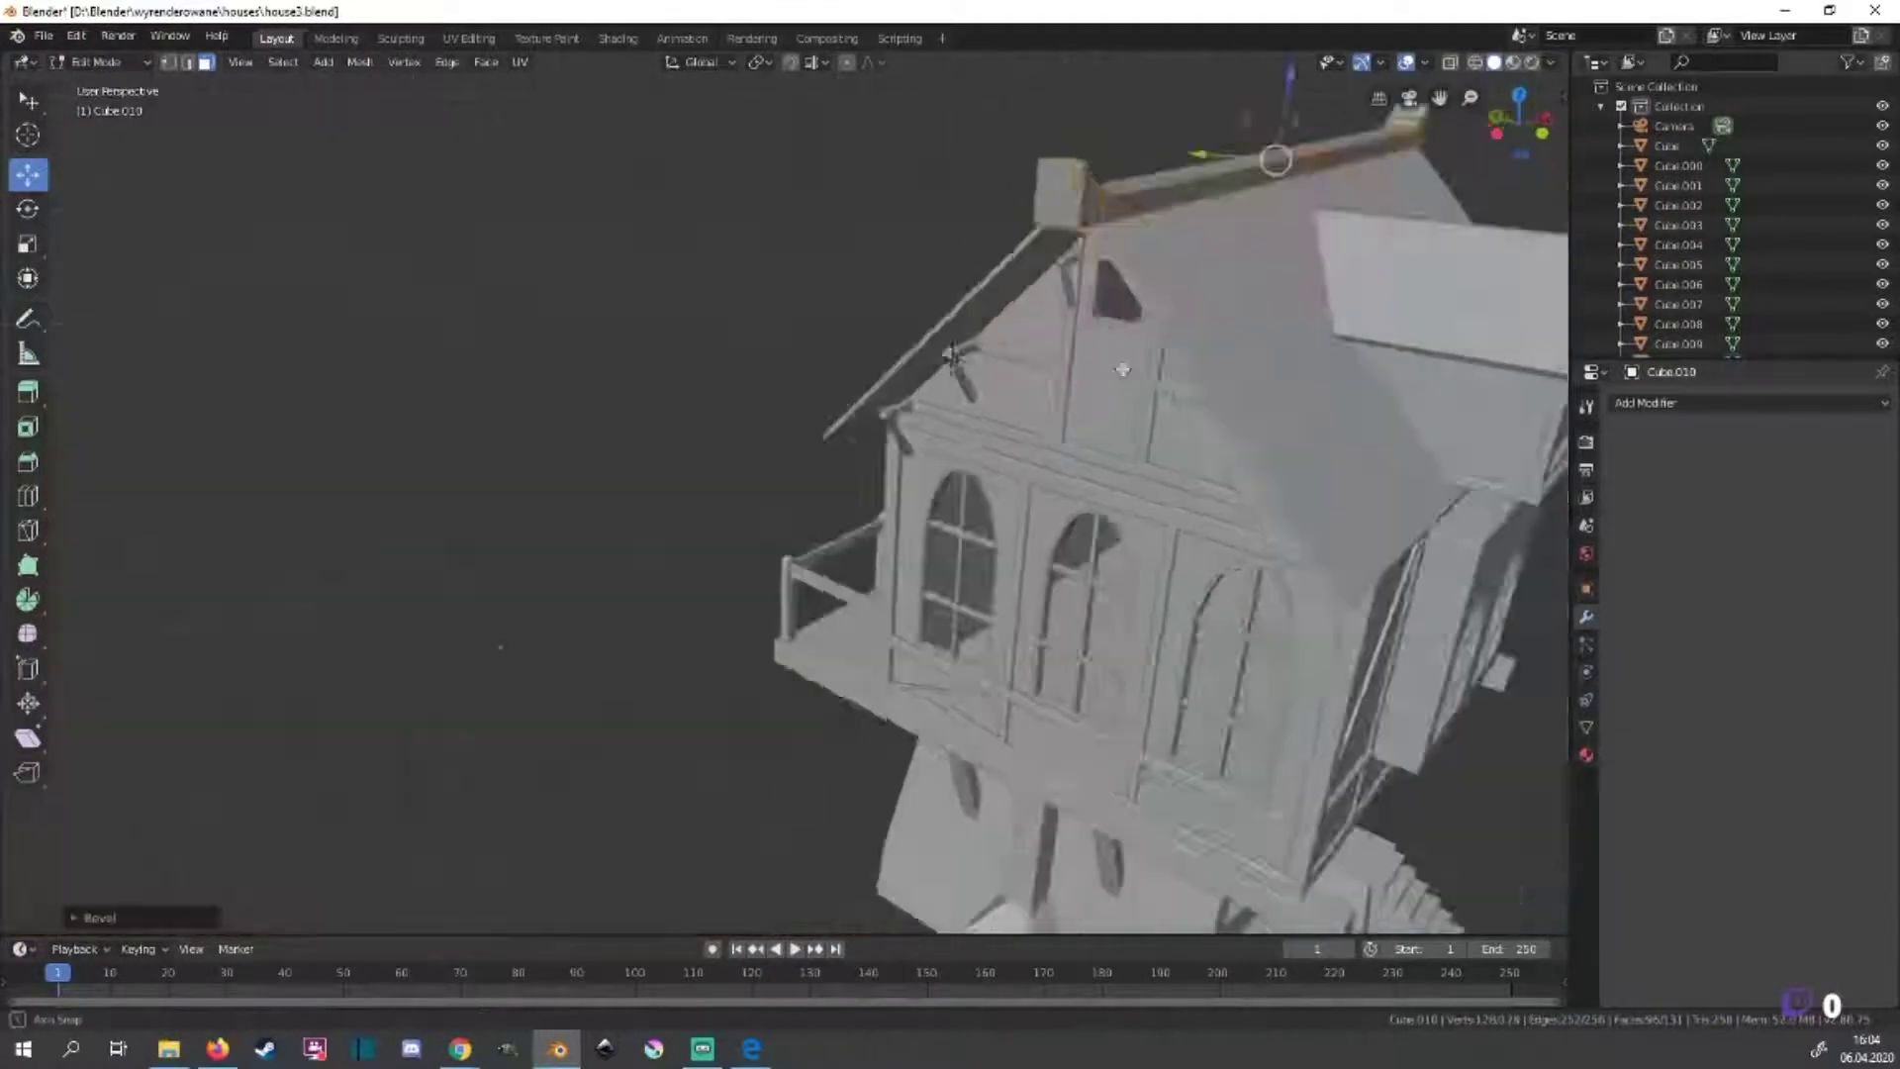
left_click(505, 669)
key("Tab")
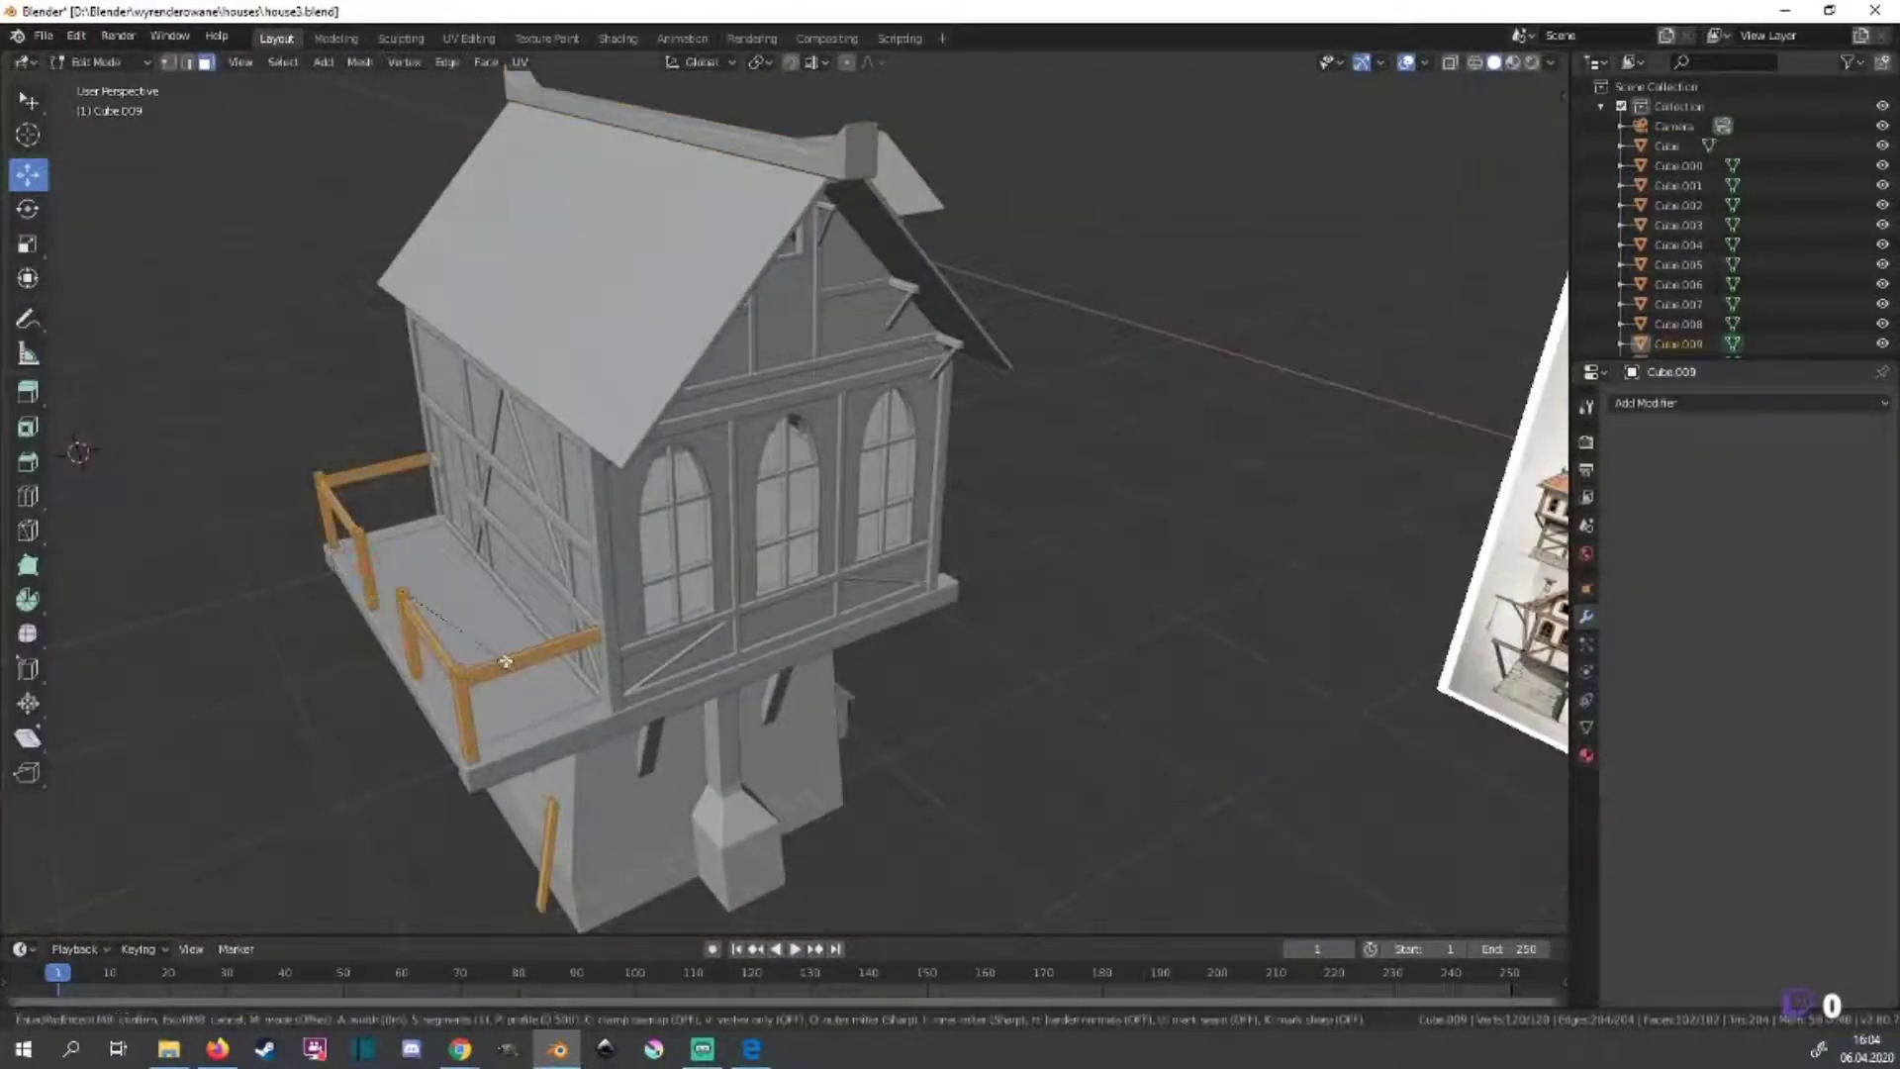
middle_click_drag(505, 669, 1340, 747)
scroll(1081, 373, "up", 3)
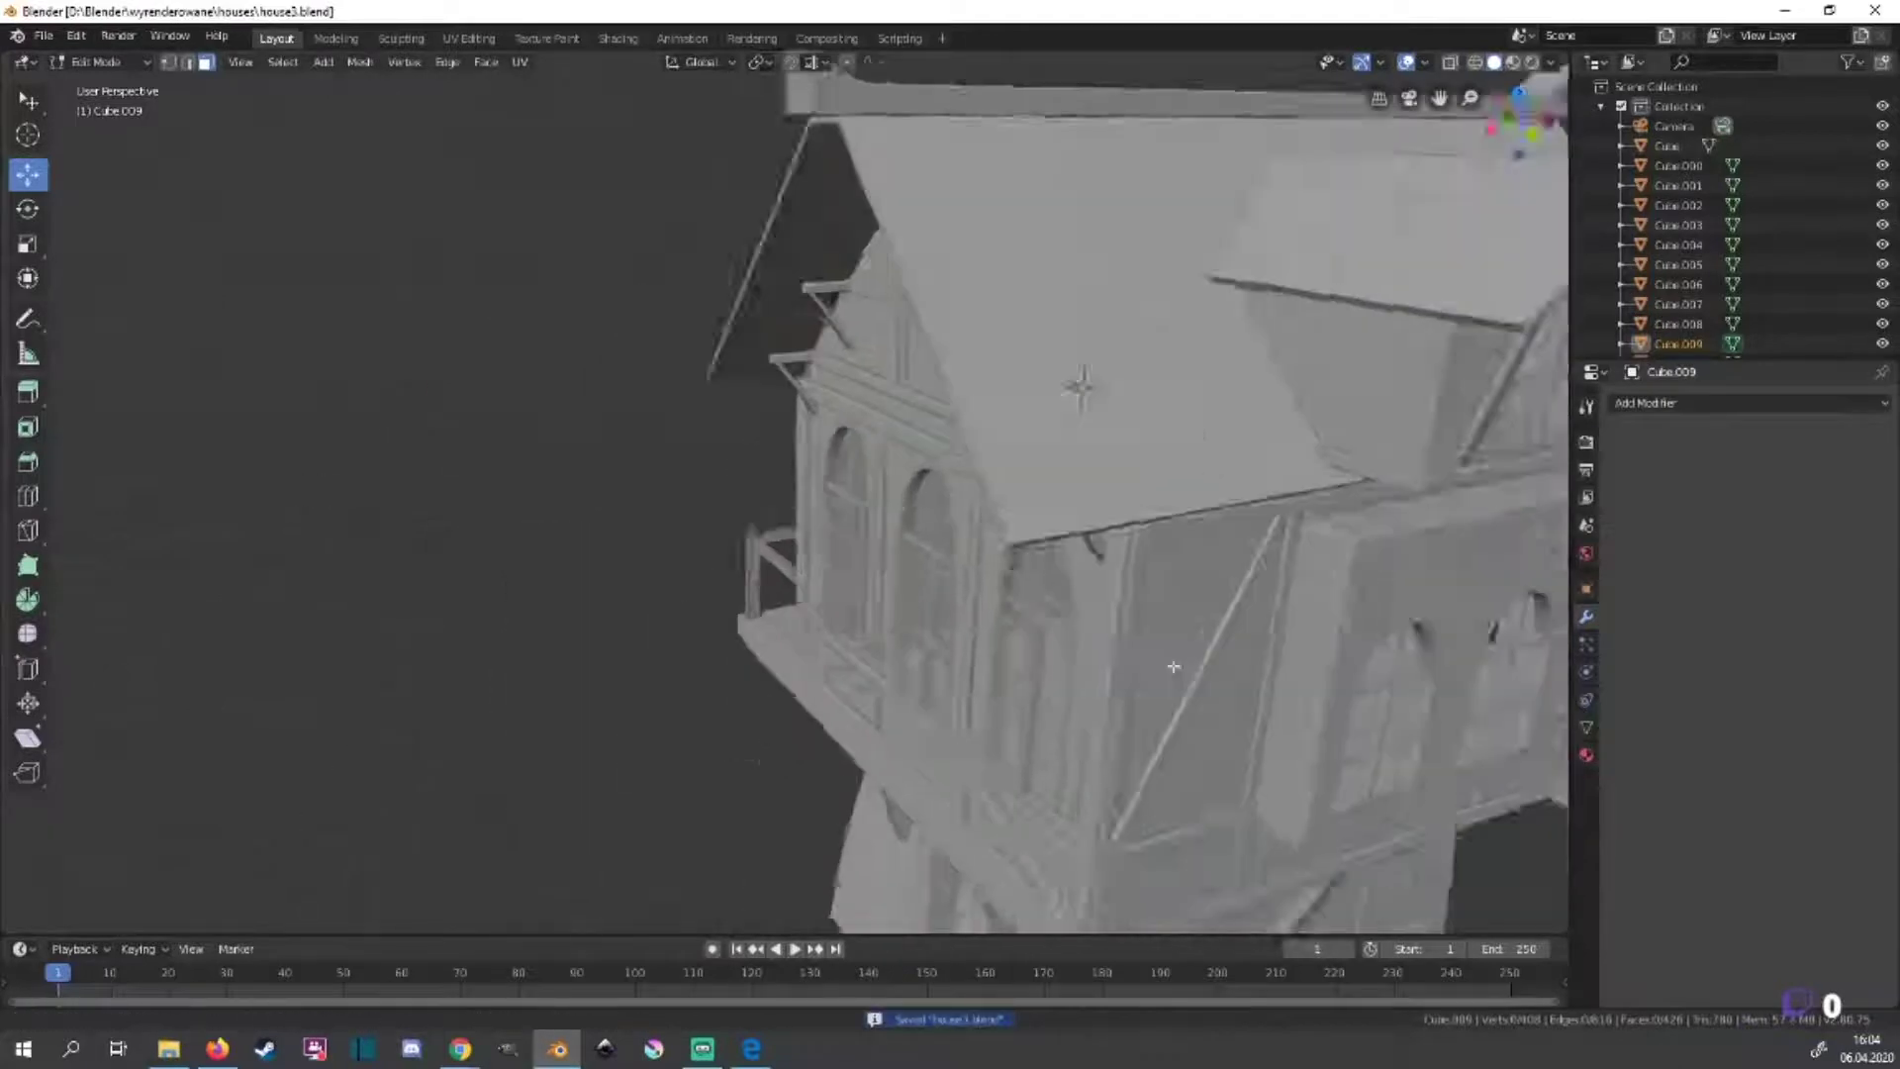
key("KP_1")
scroll(1022, 540, "down", 3)
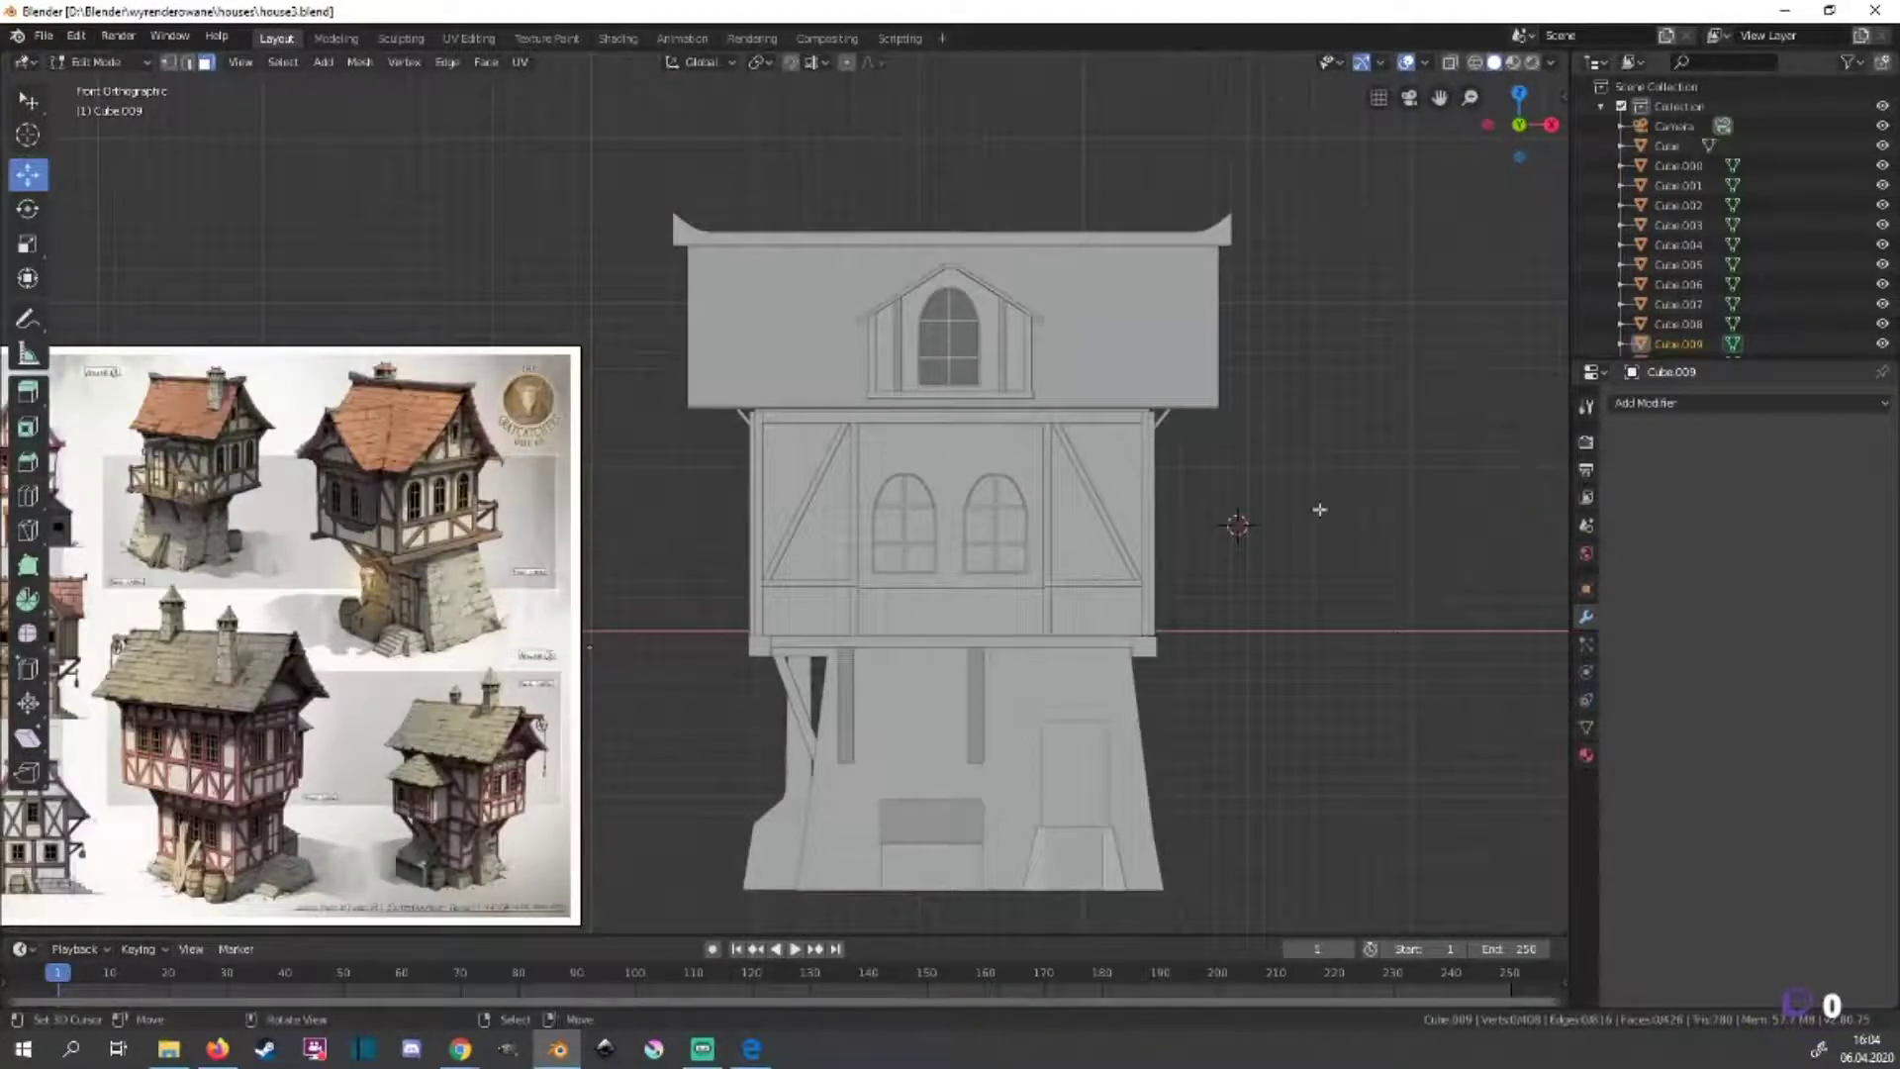
Add a new cube, scale it down, and enter Edit Mode.
key("Tab")
key("a")
key("alt+a")
key("shift+a")
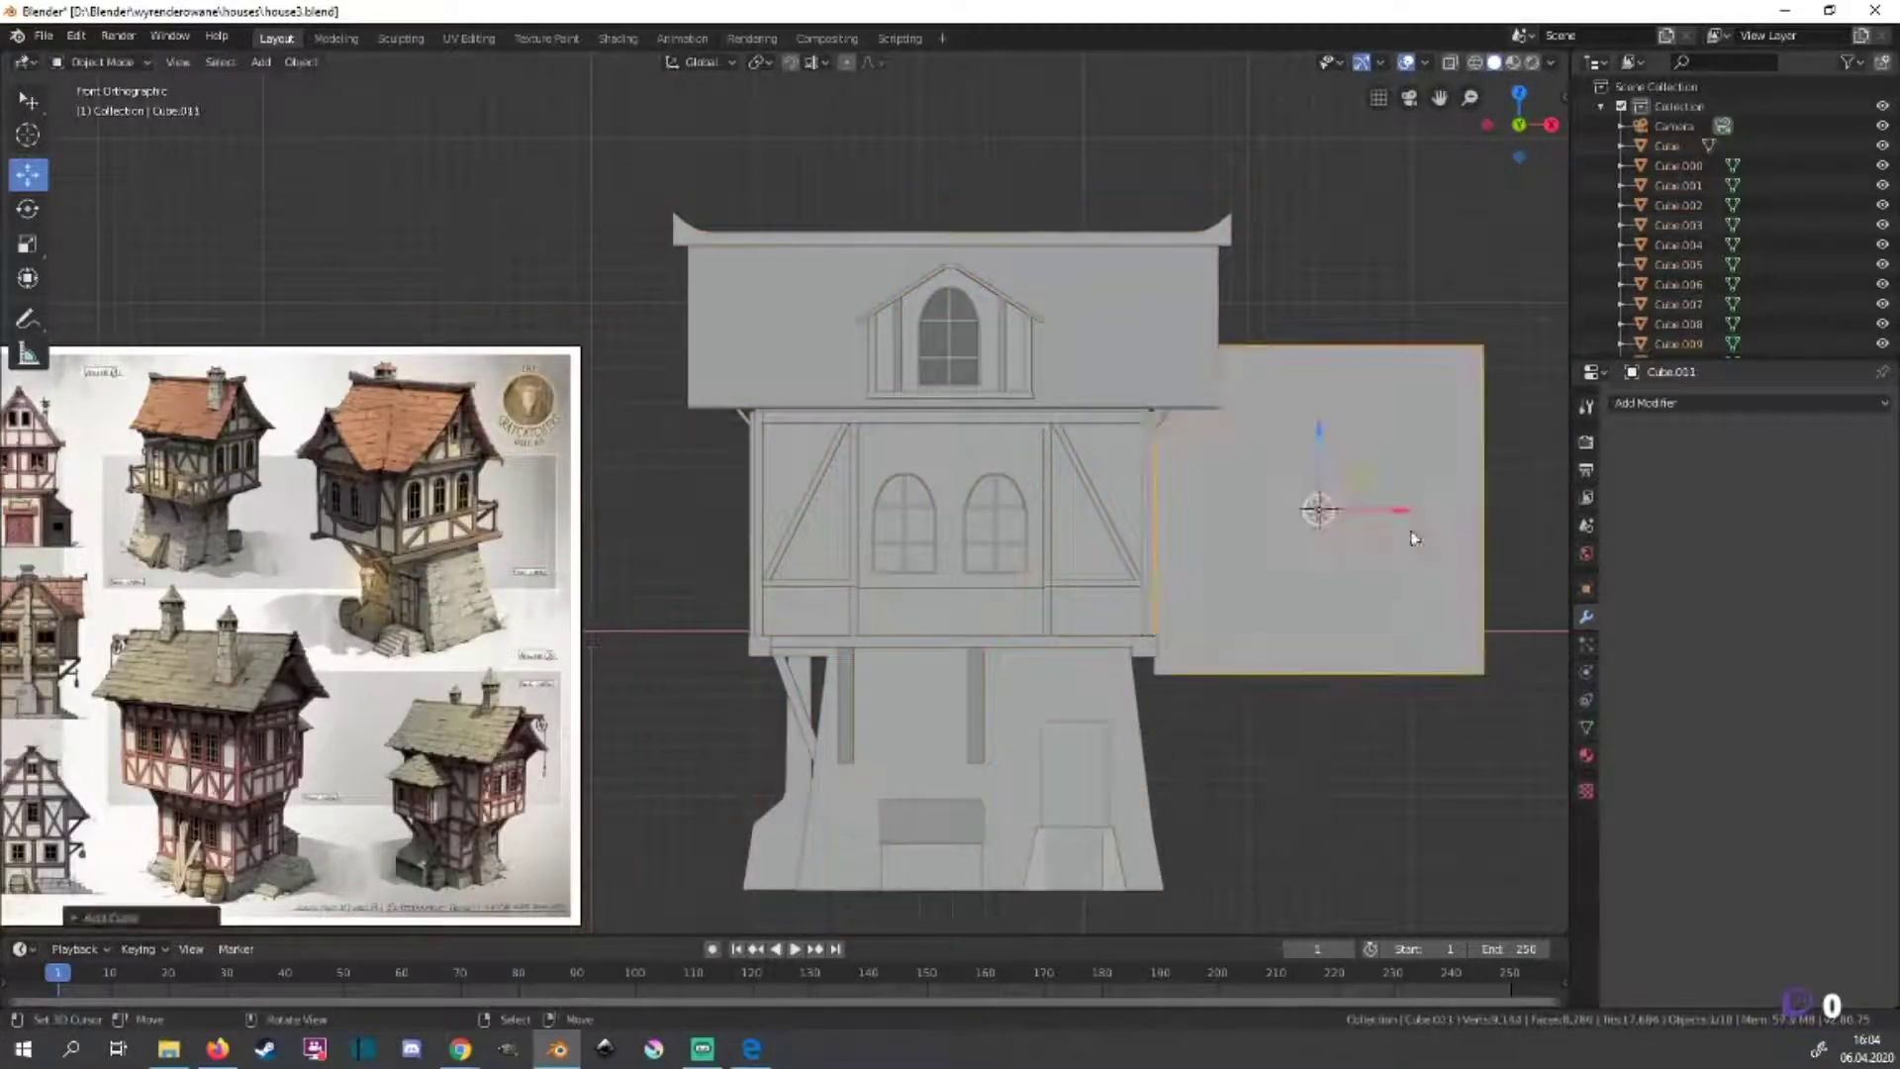
key("s")
left_click(1330, 519)
key("Tab")
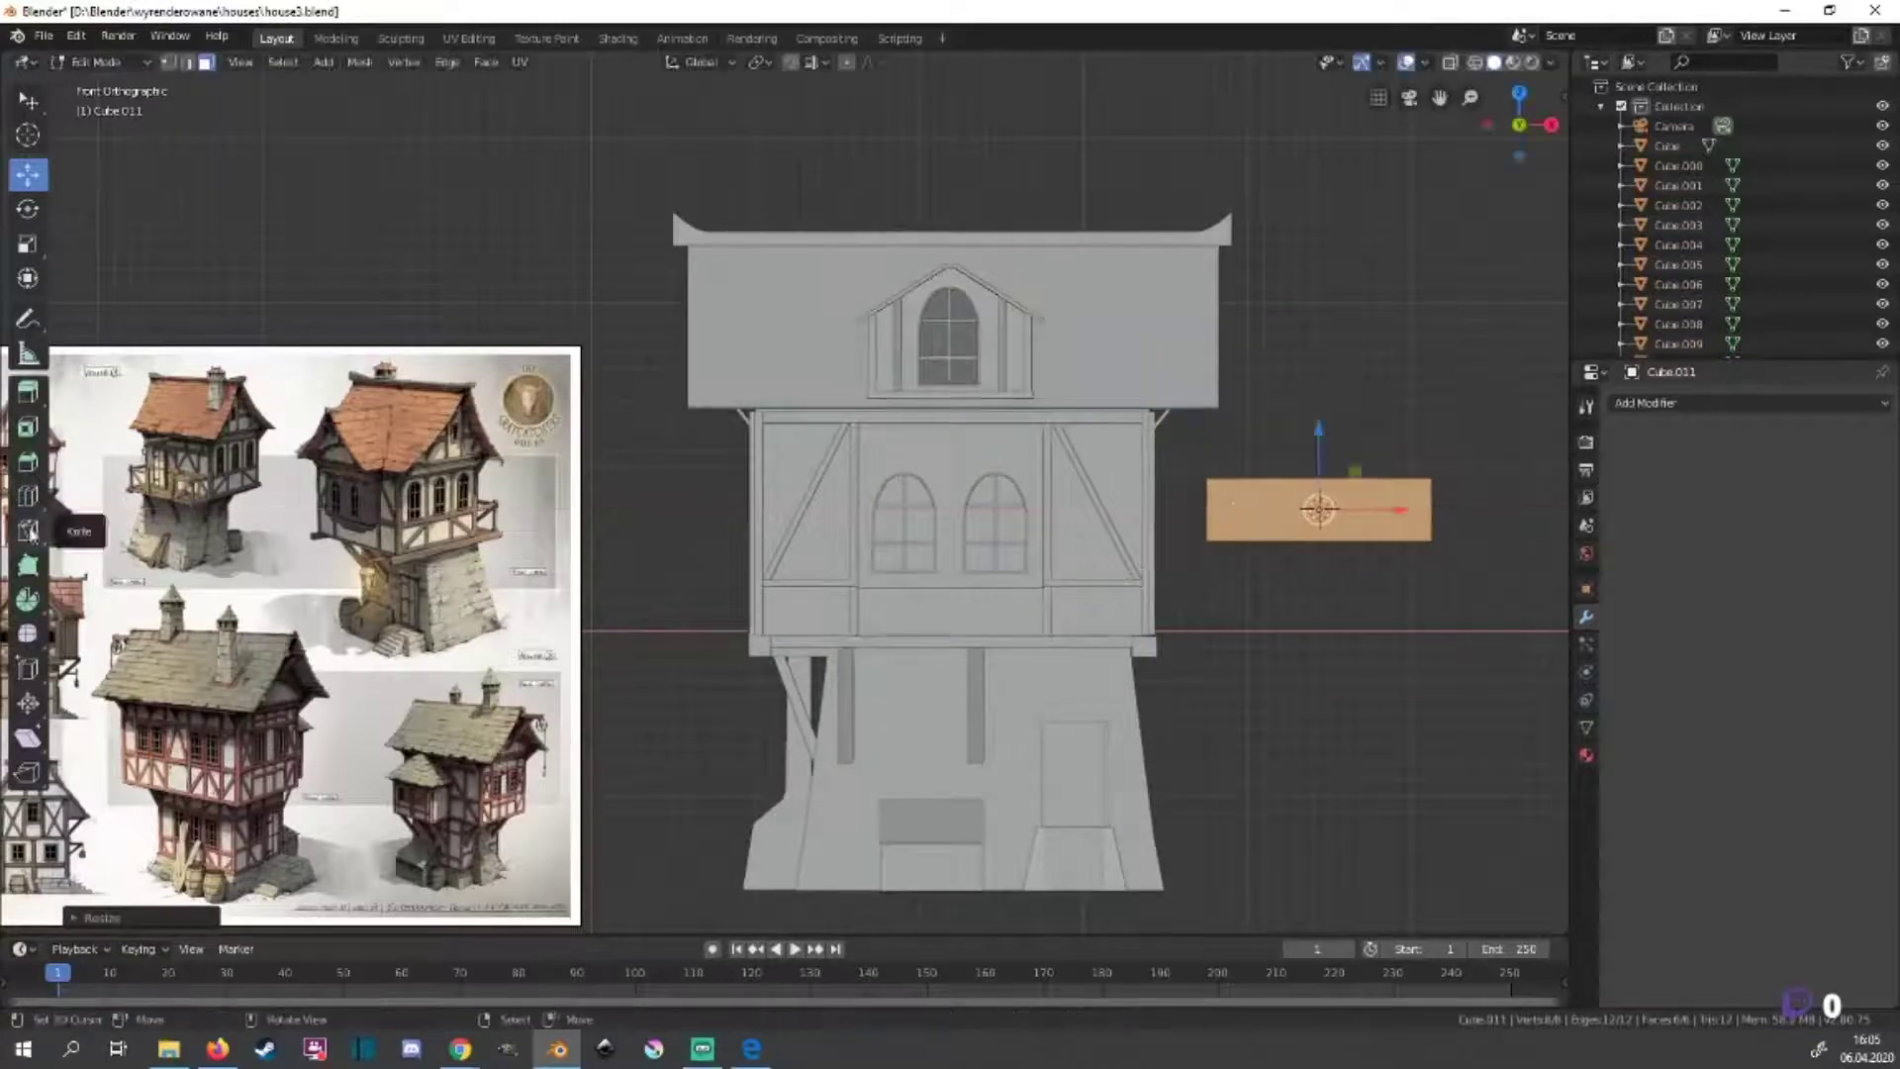
Flatten the cube along Z into a plank and place it on the house front.
key("s")
key("z")
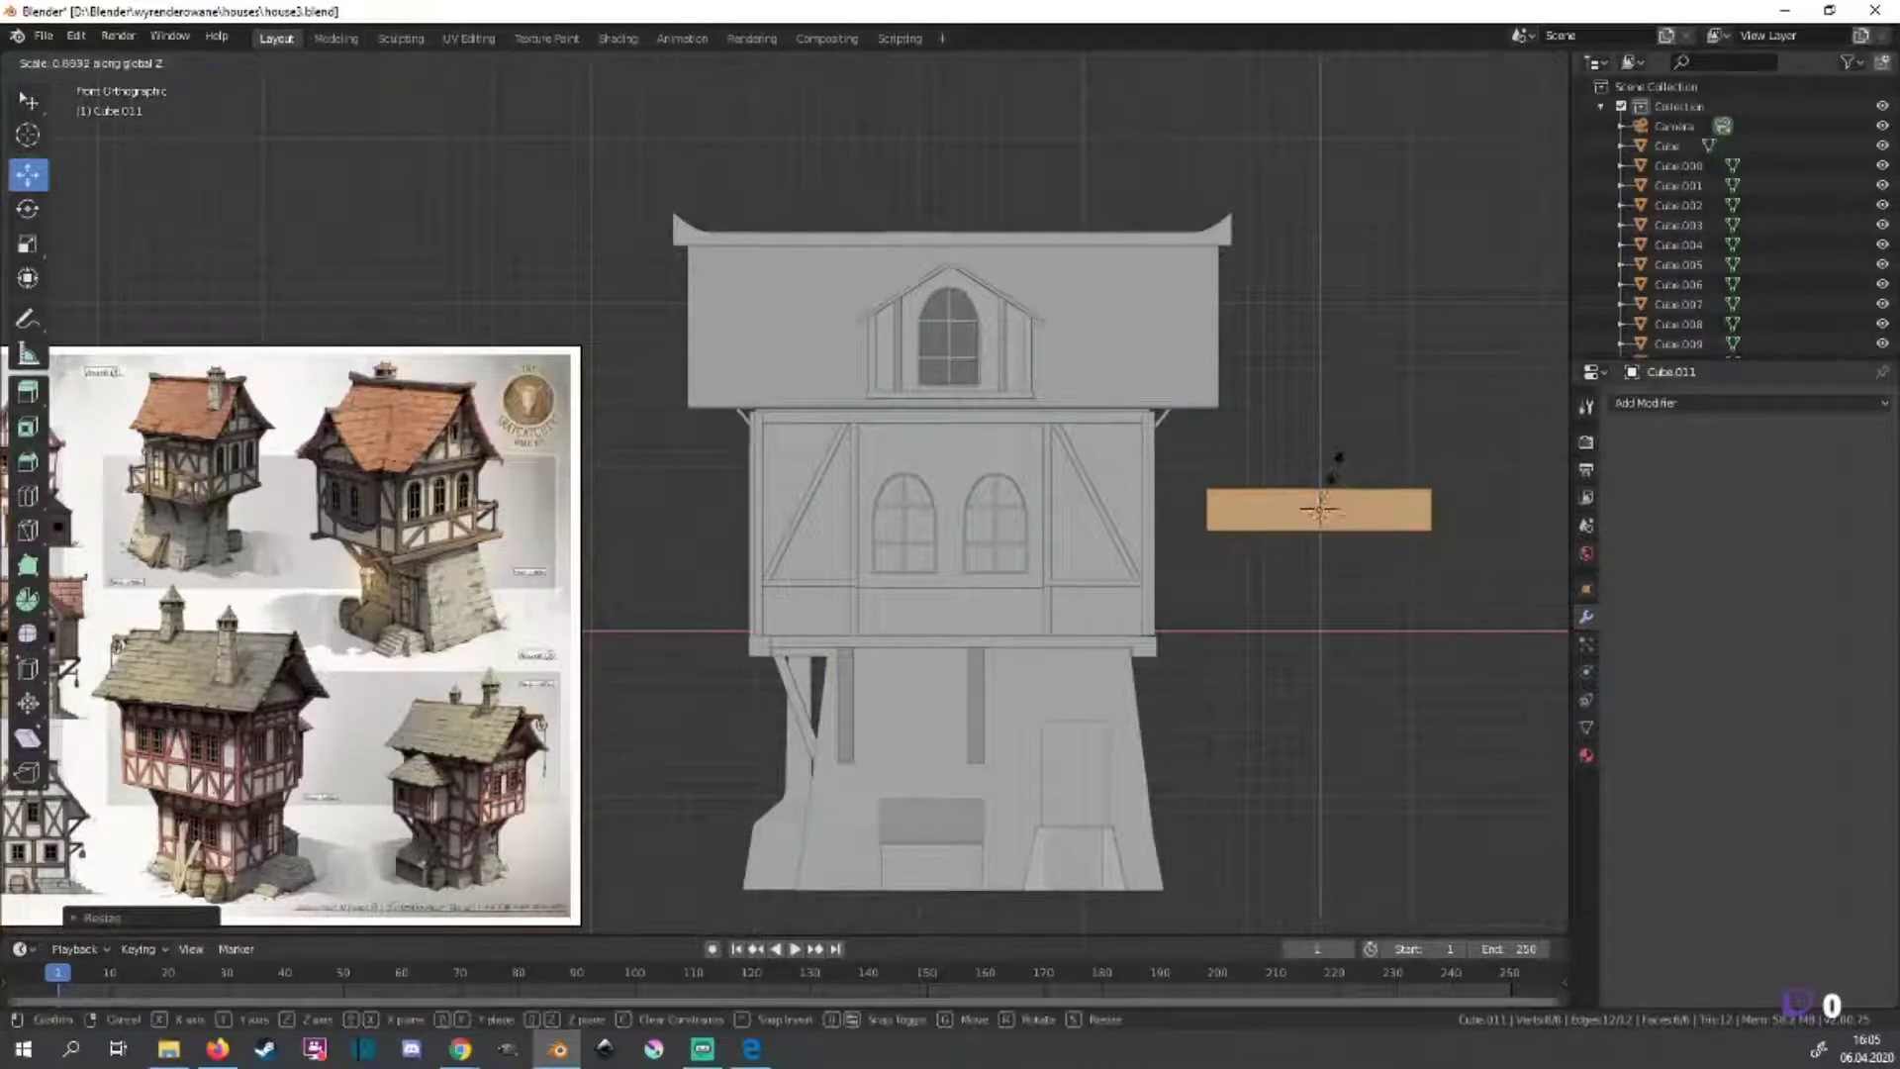
left_click(1340, 498)
middle_click_drag(1069, 564, 1287, 514)
key("g")
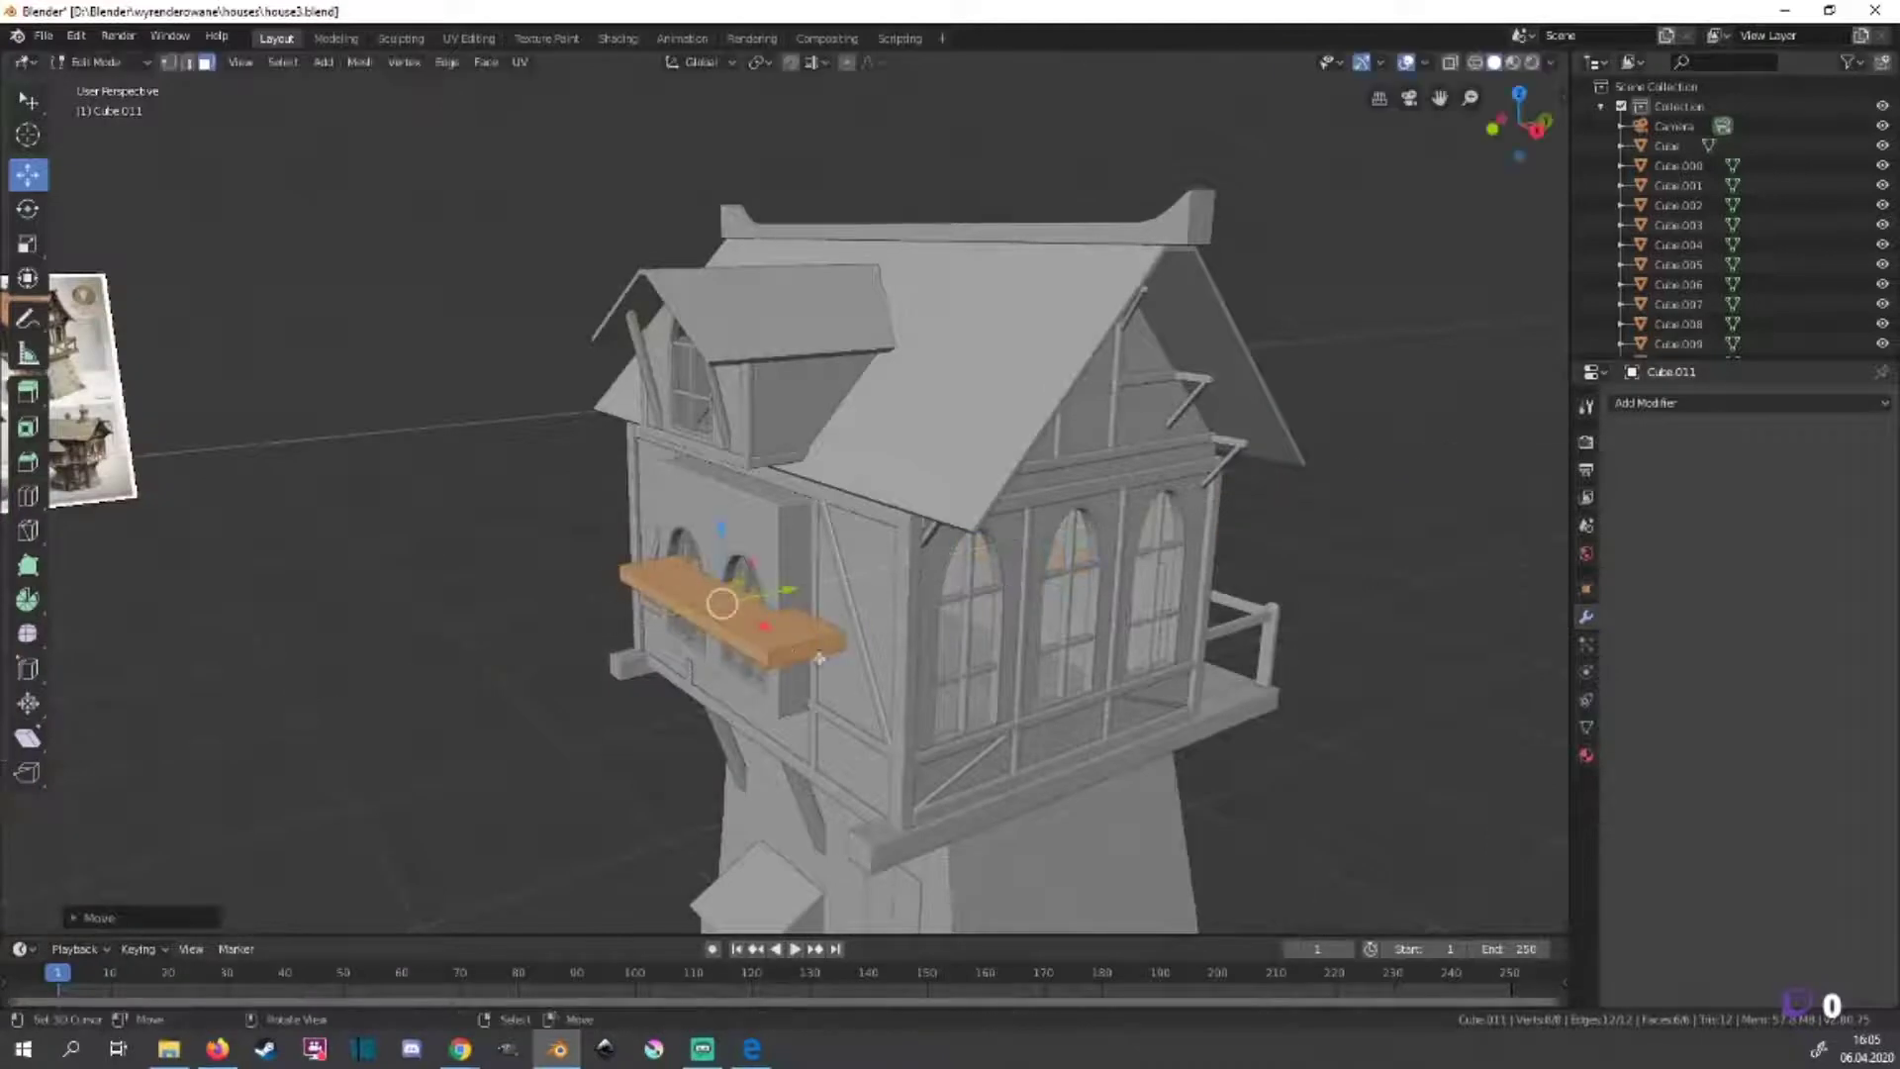
left_click(849, 601)
key("s")
right_click(849, 602)
key("g")
left_click(781, 538)
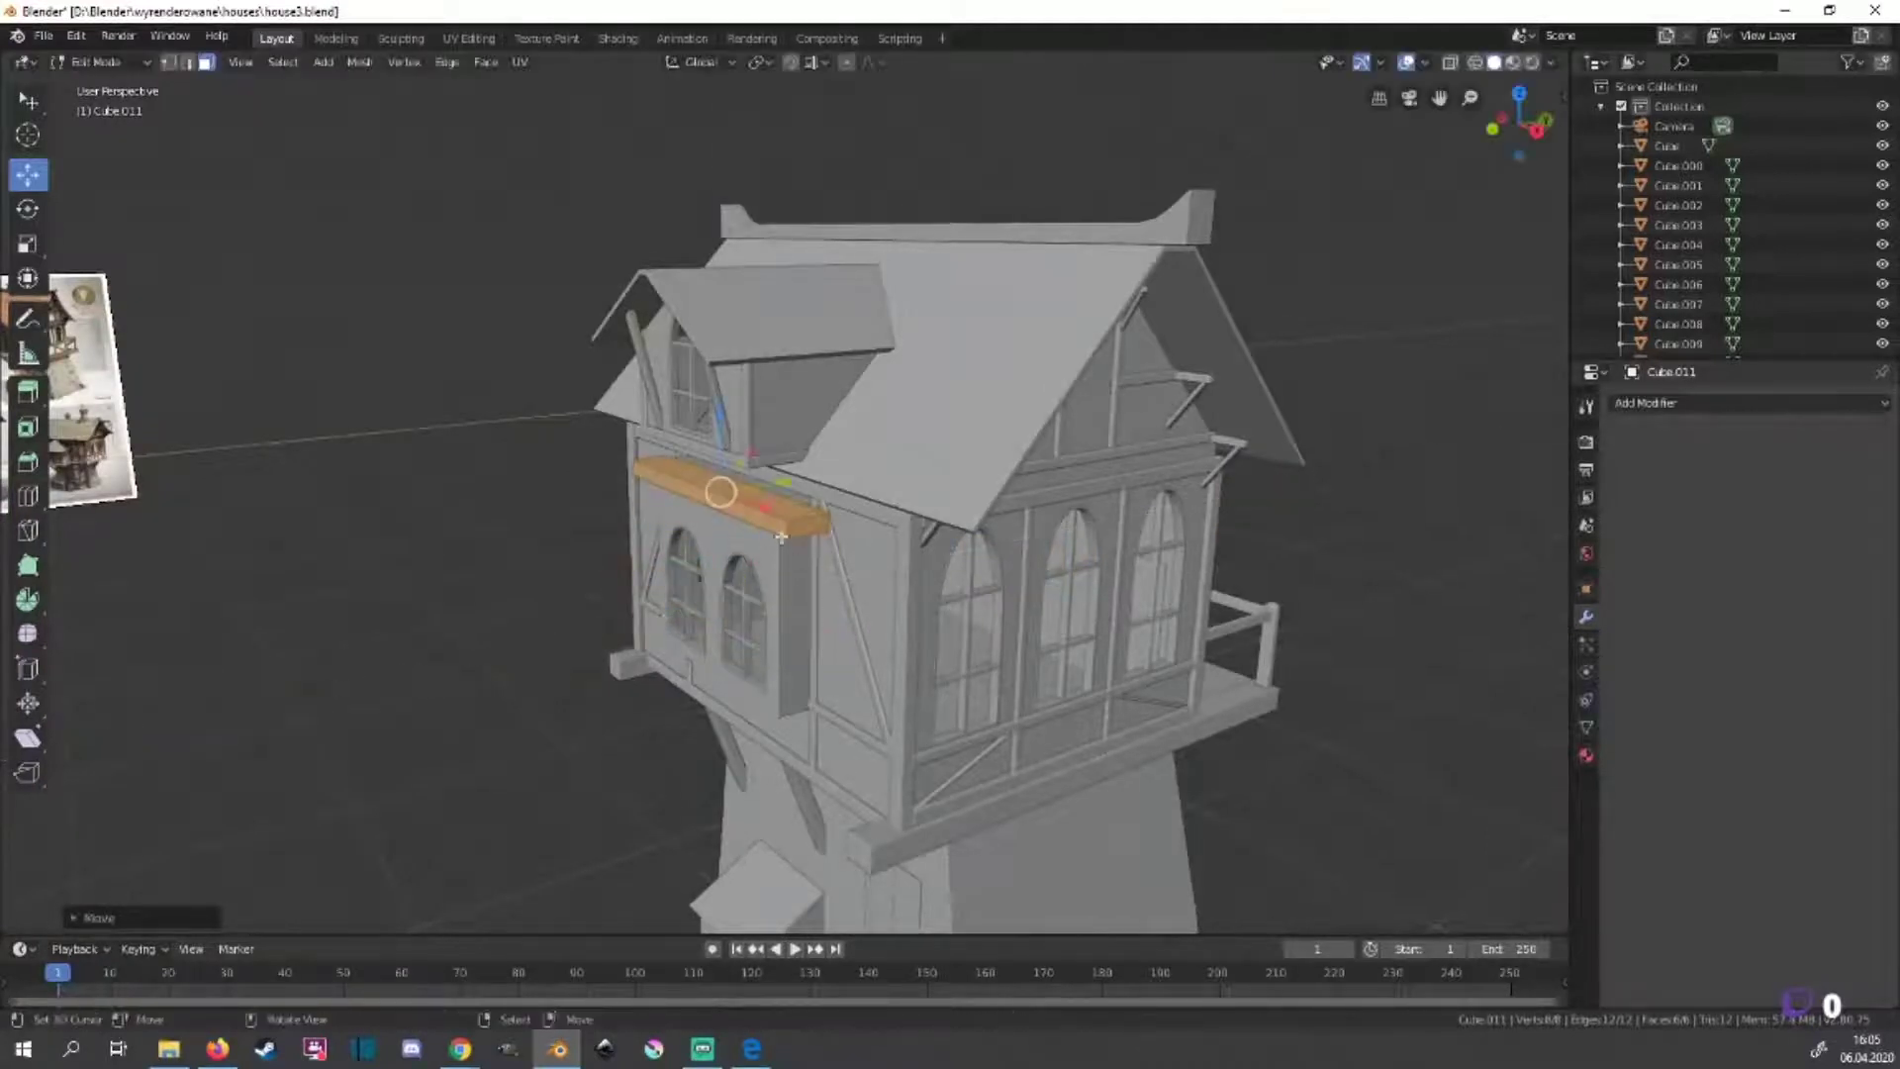
Position the plank below the two arched windows and narrow its width along X.
key("KP_1")
scroll(1316, 500, "up", 3)
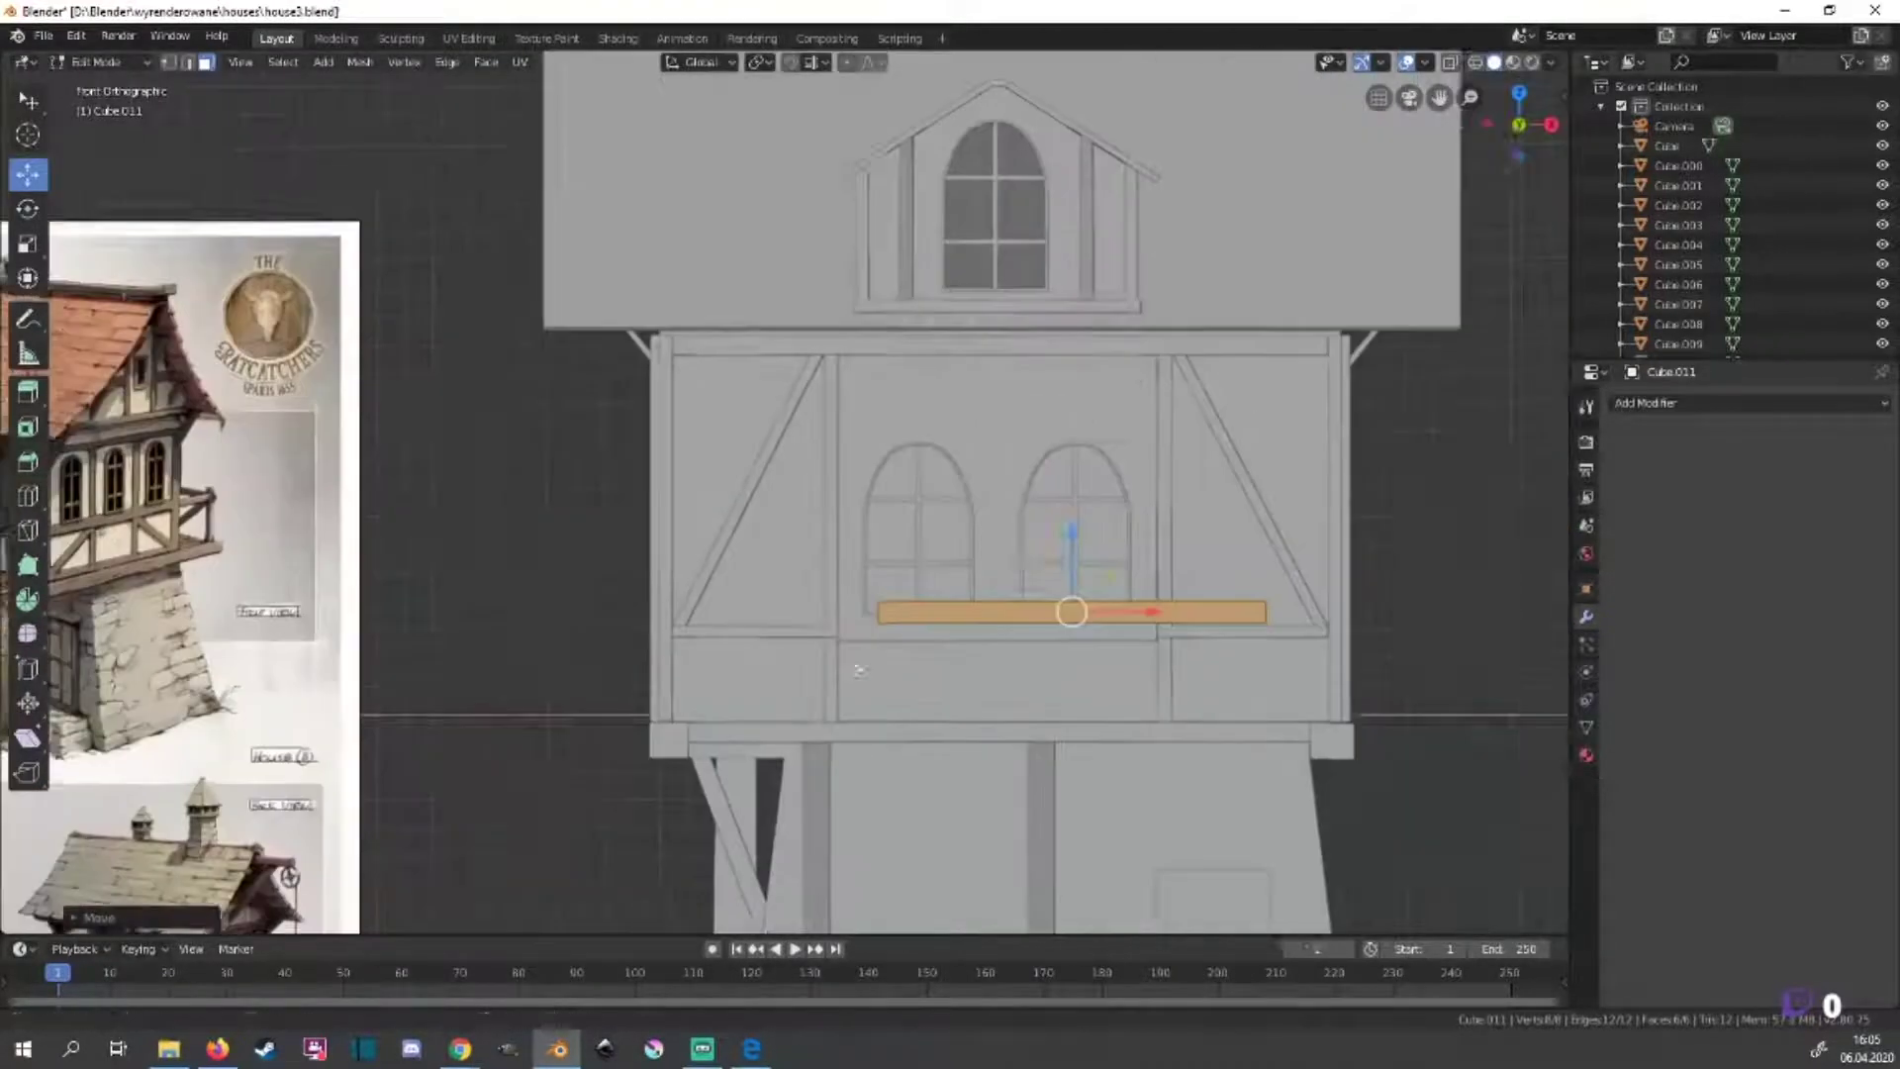
key("g")
left_click(1072, 597)
middle_click_drag(1168, 633, 1351, 633, "shift")
key("s")
key("x")
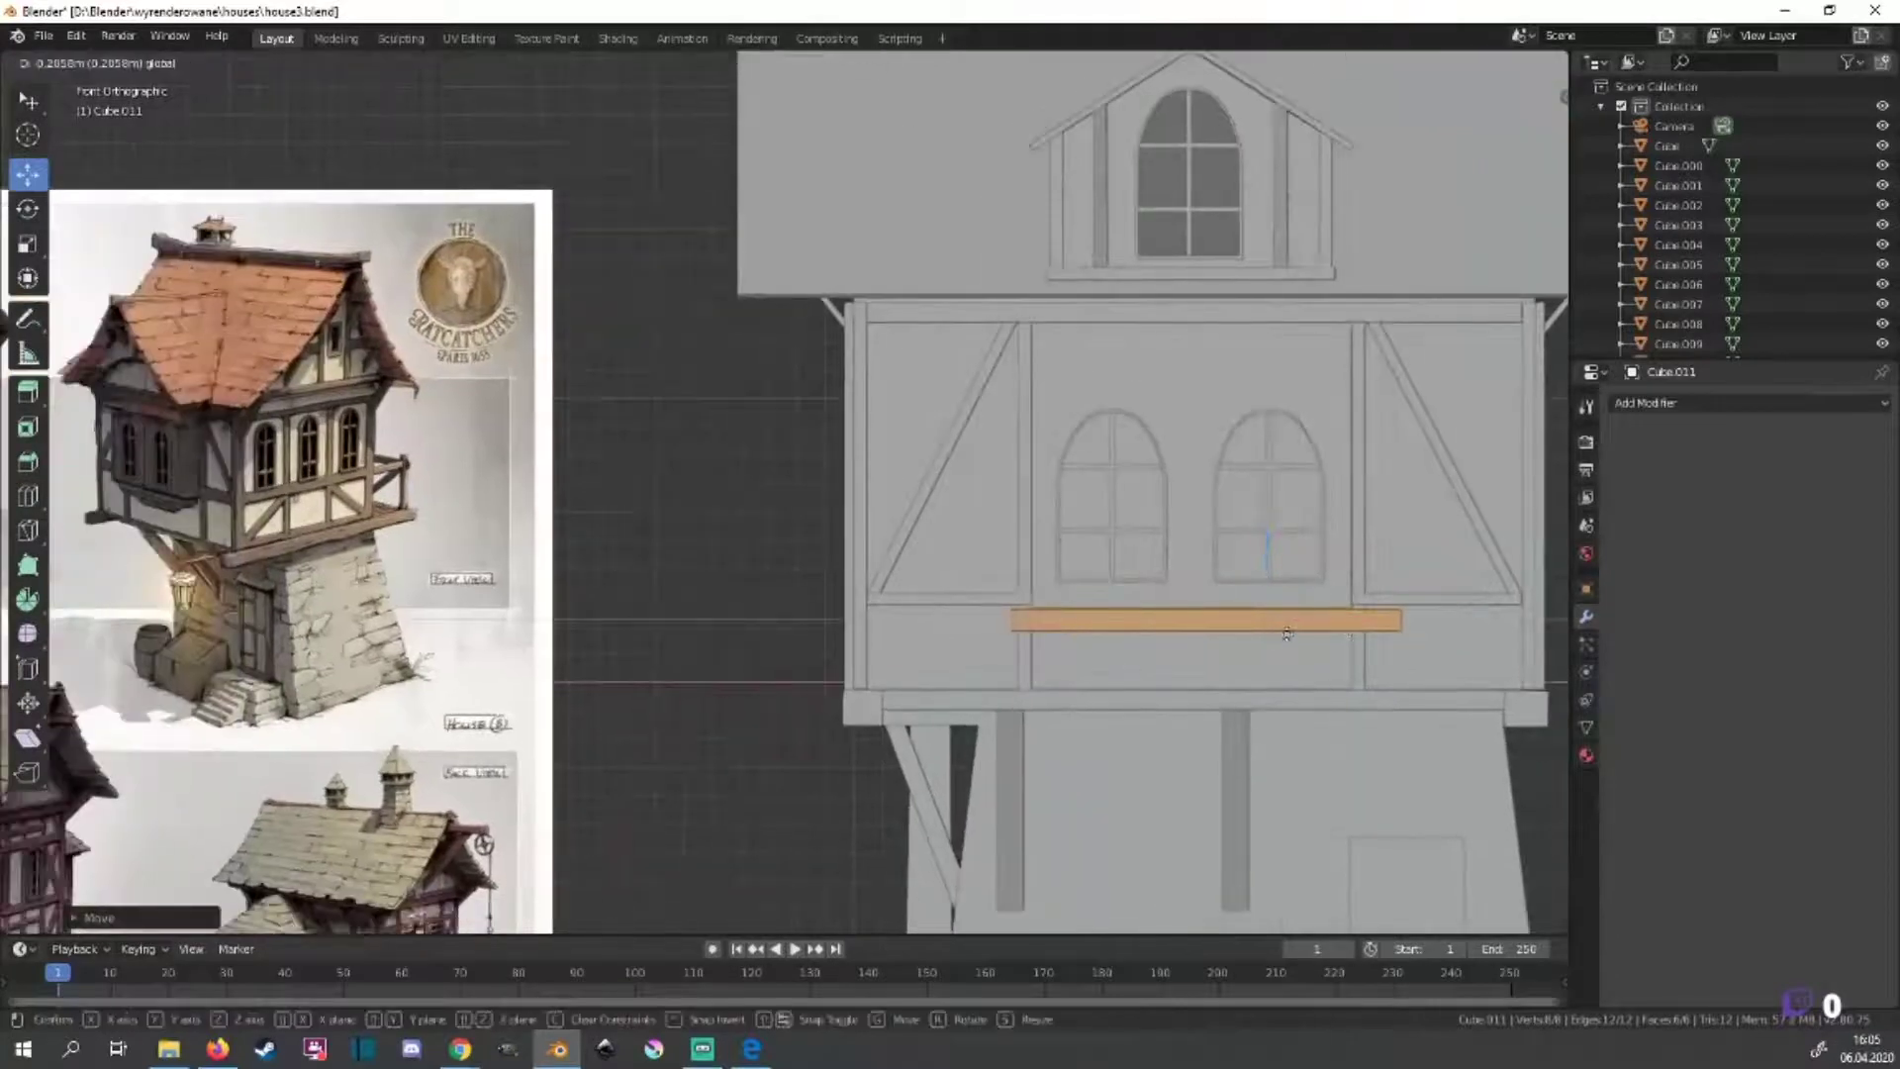
left_click(1361, 631)
Thin the sill along Z and fit it against the wall along Y from the side view.
key("g")
key("z")
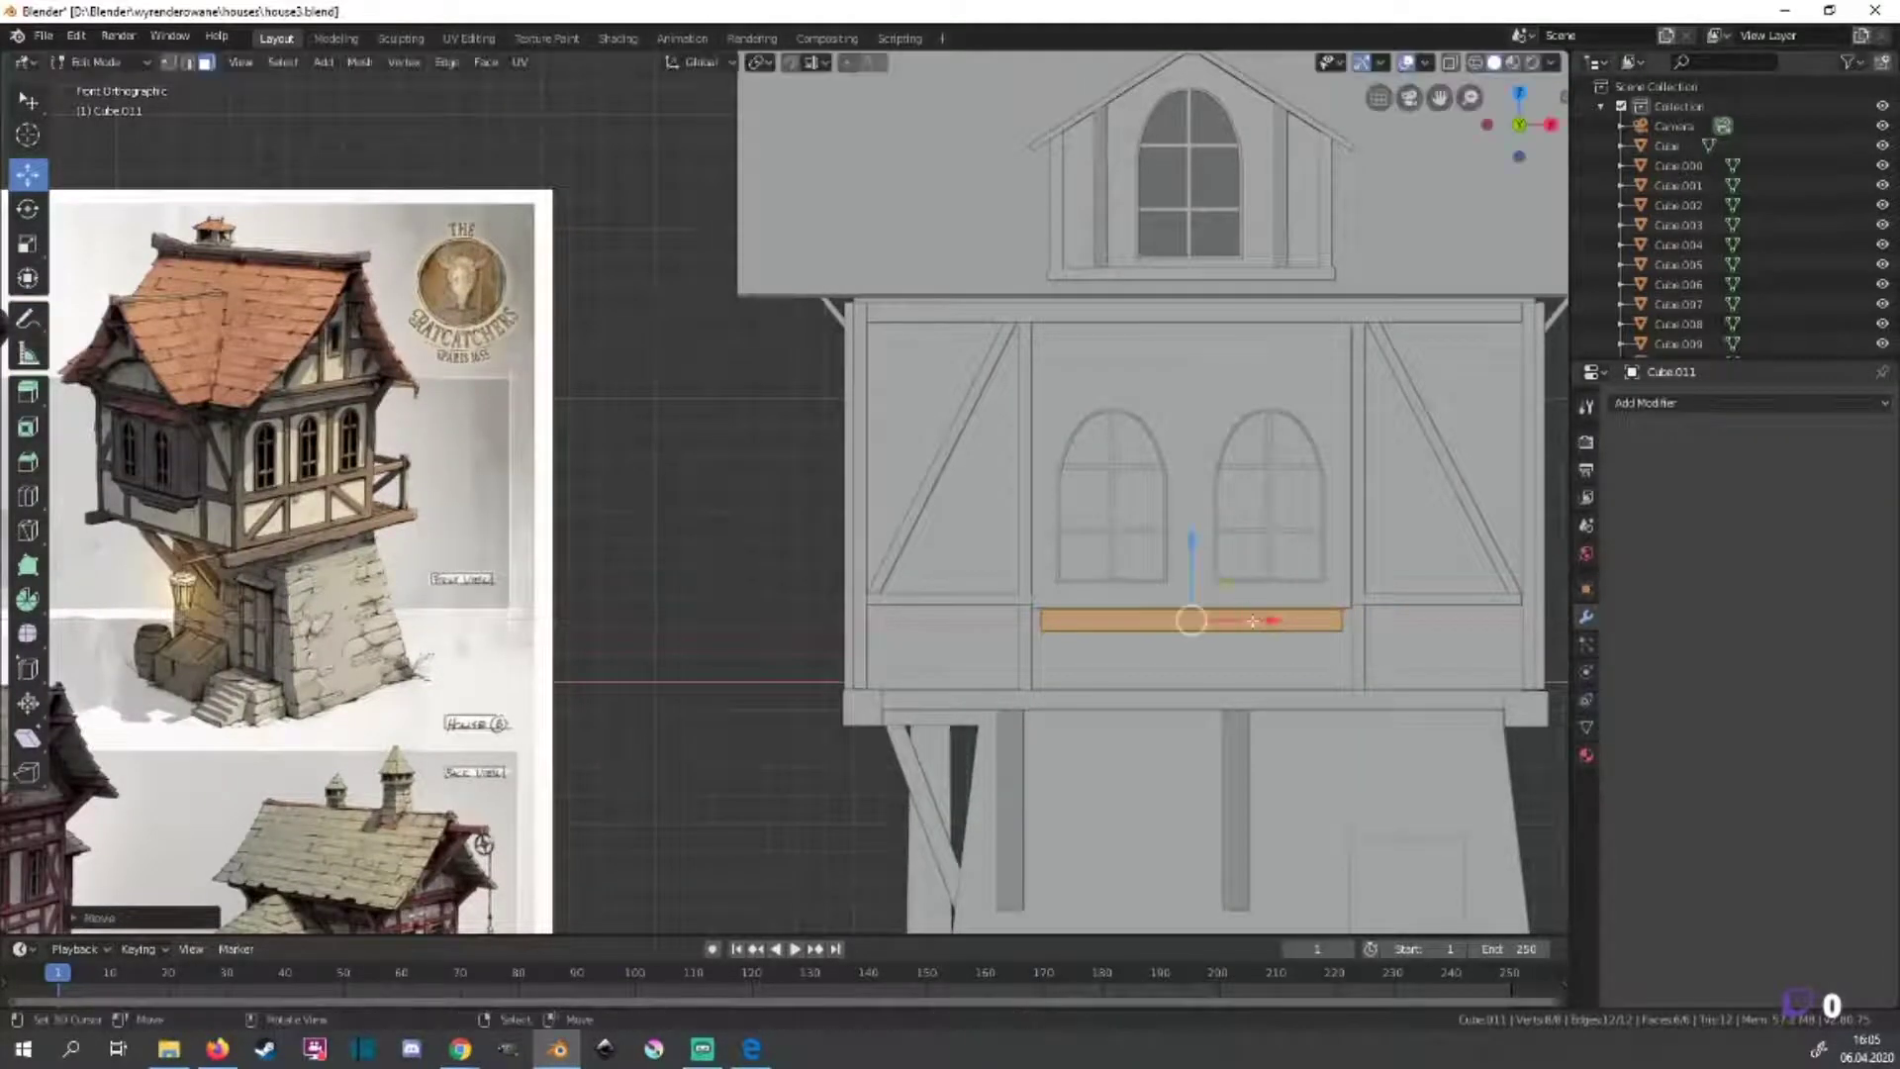
left_click(1193, 607)
key("s")
key("z")
left_click(1195, 588)
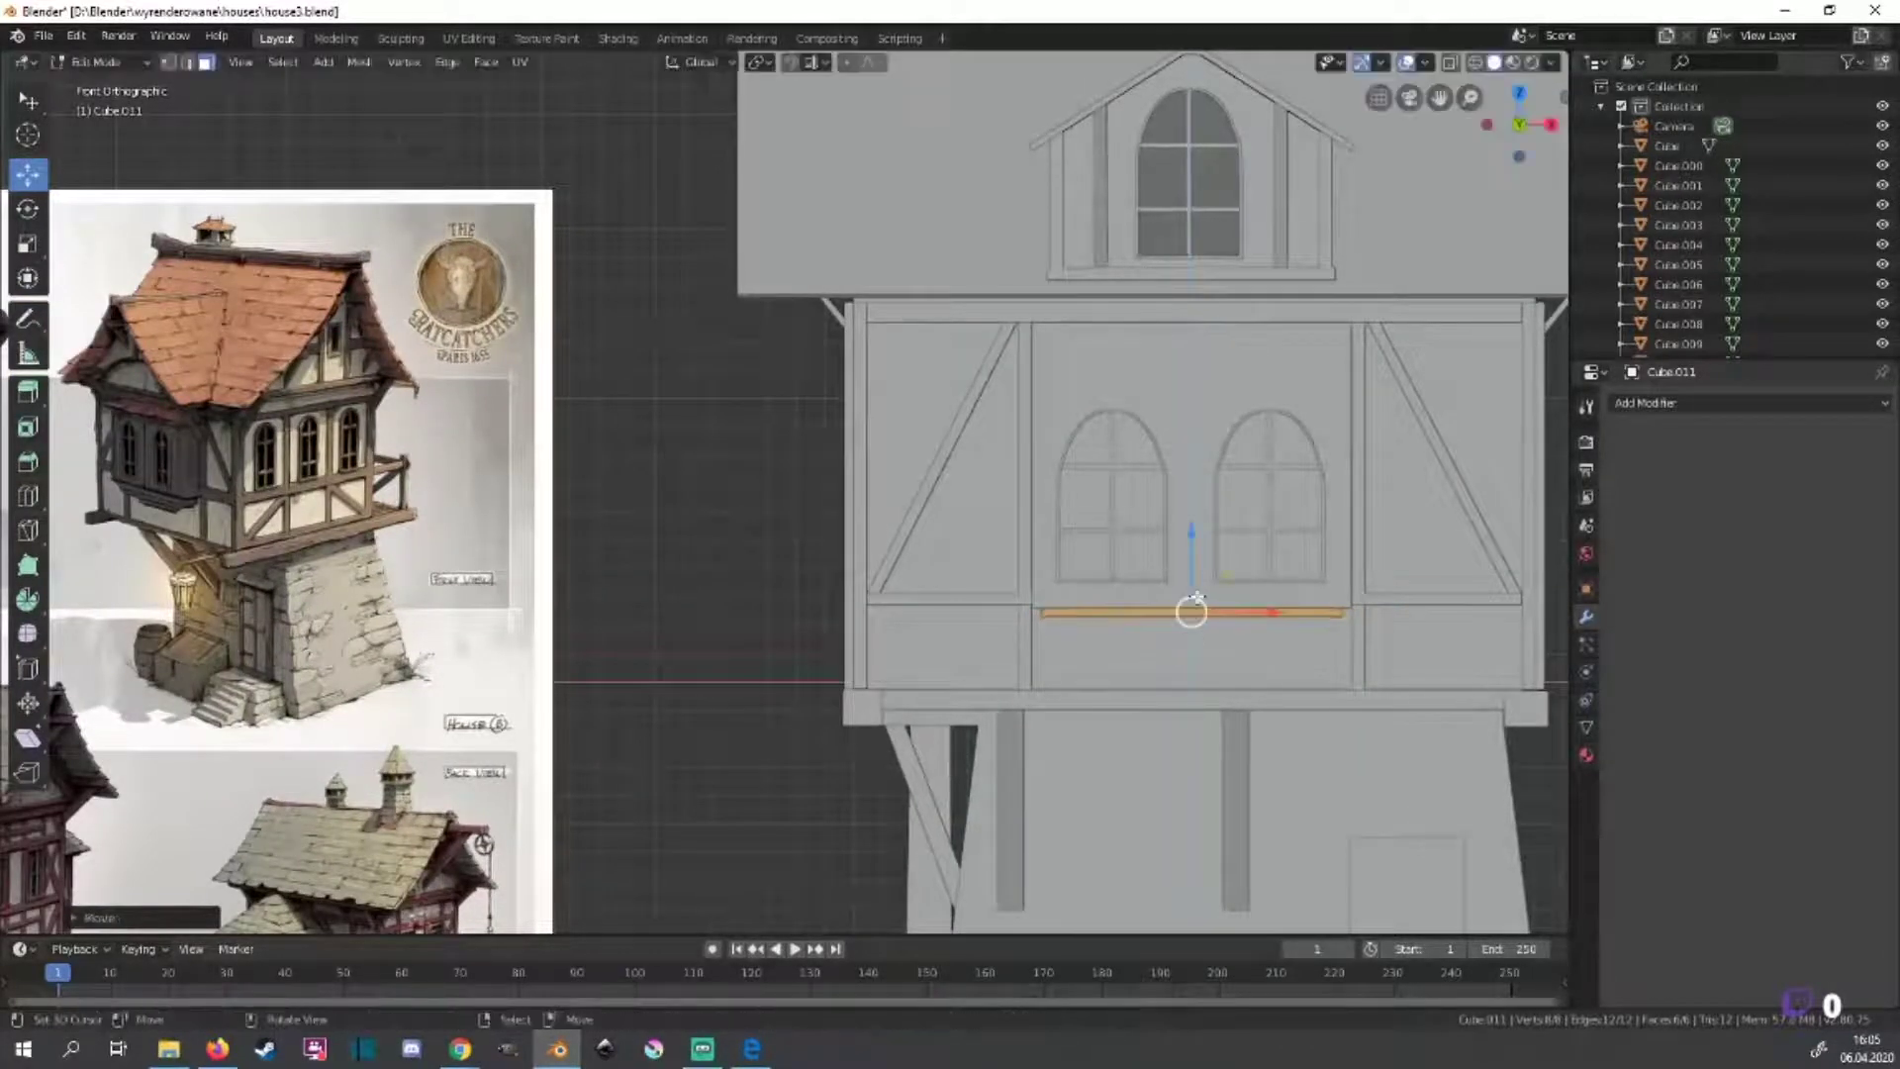
key("KP_3")
key("g")
key("y")
left_click(966, 633)
Position the plank and the extruded strip beneath the bay window's base.
mouse_move(966, 633)
middle_mouse_down("shift")
mouse_move(1039, 623)
mouse_move(1060, 679)
mouse_move(1139, 625)
mouse_move(1102, 627)
middle_mouse_up("shift")
key("g")
left_click(1137, 684)
scroll(1137, 683, "up", 5)
key("KP_3")
scroll(1138, 622, "up", 2)
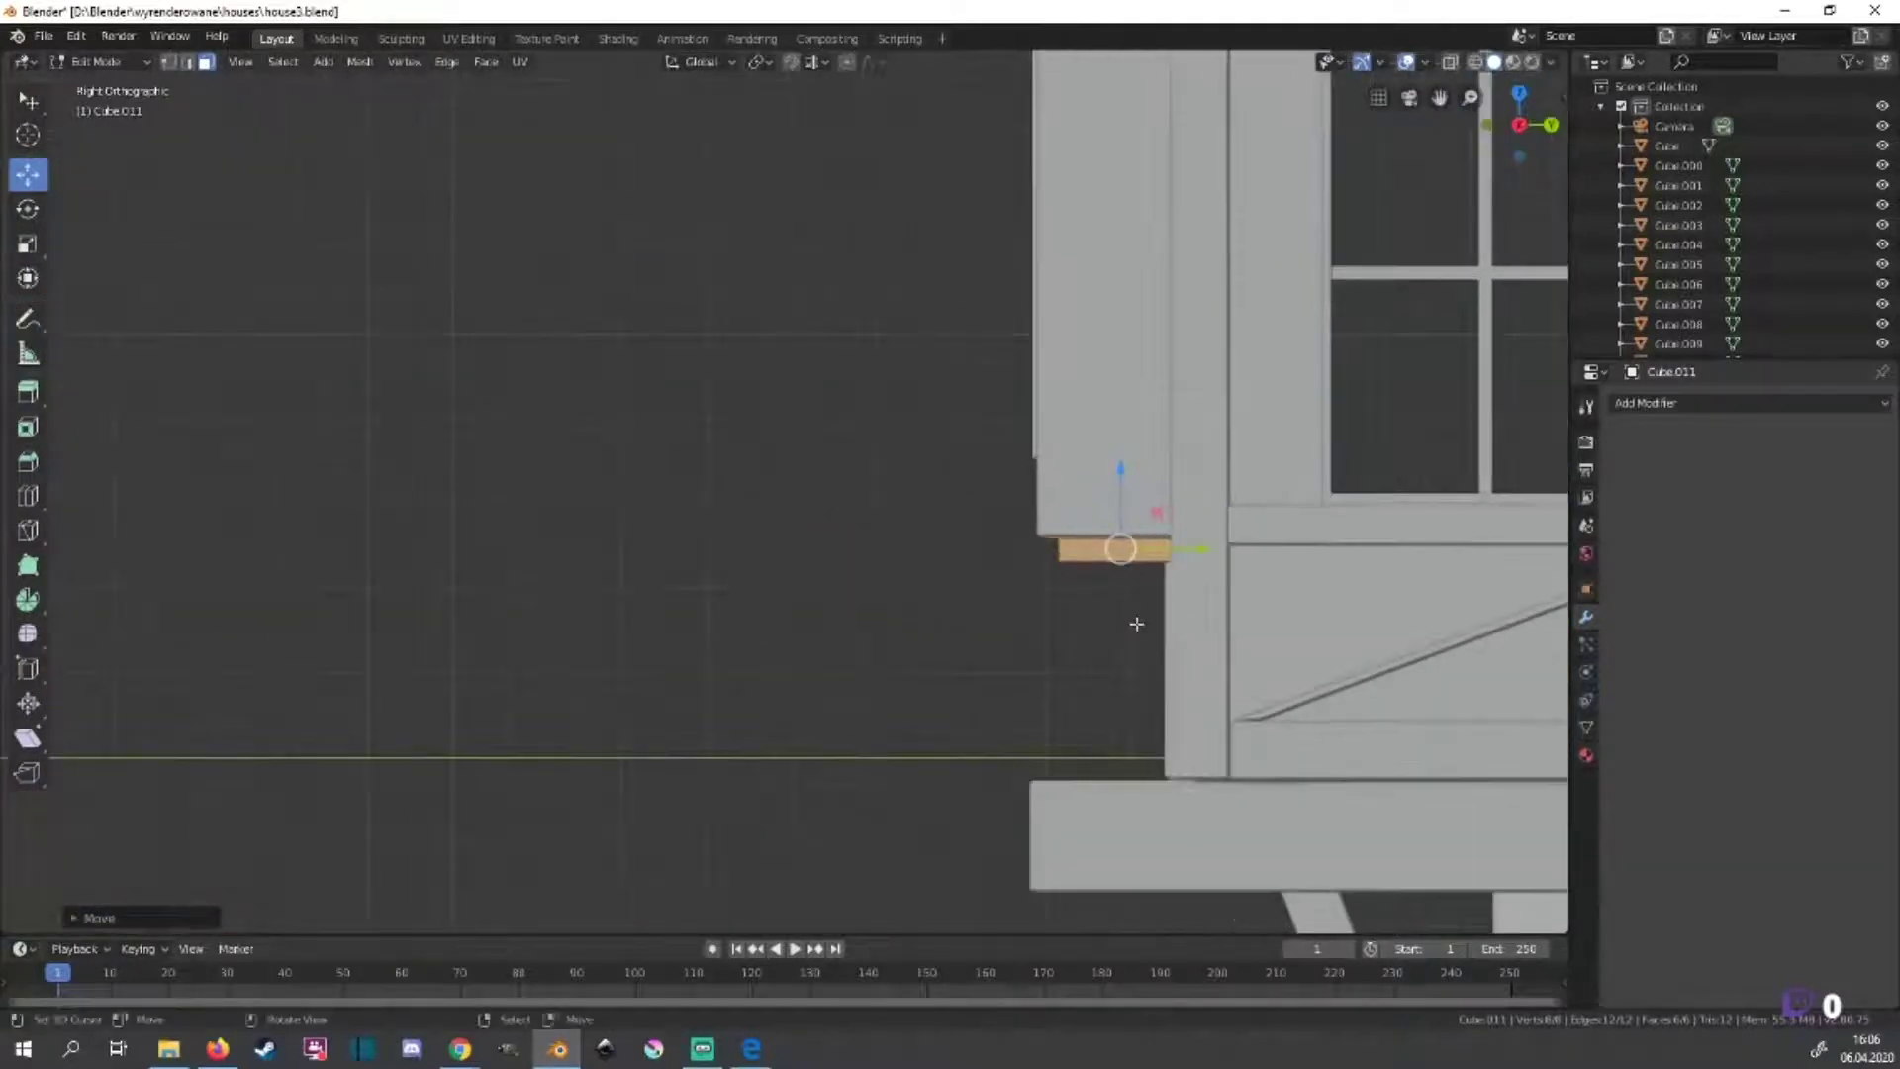
scroll(1132, 624, "down", 5)
scroll(916, 445, "up", 2)
scroll(910, 454, "up", 2)
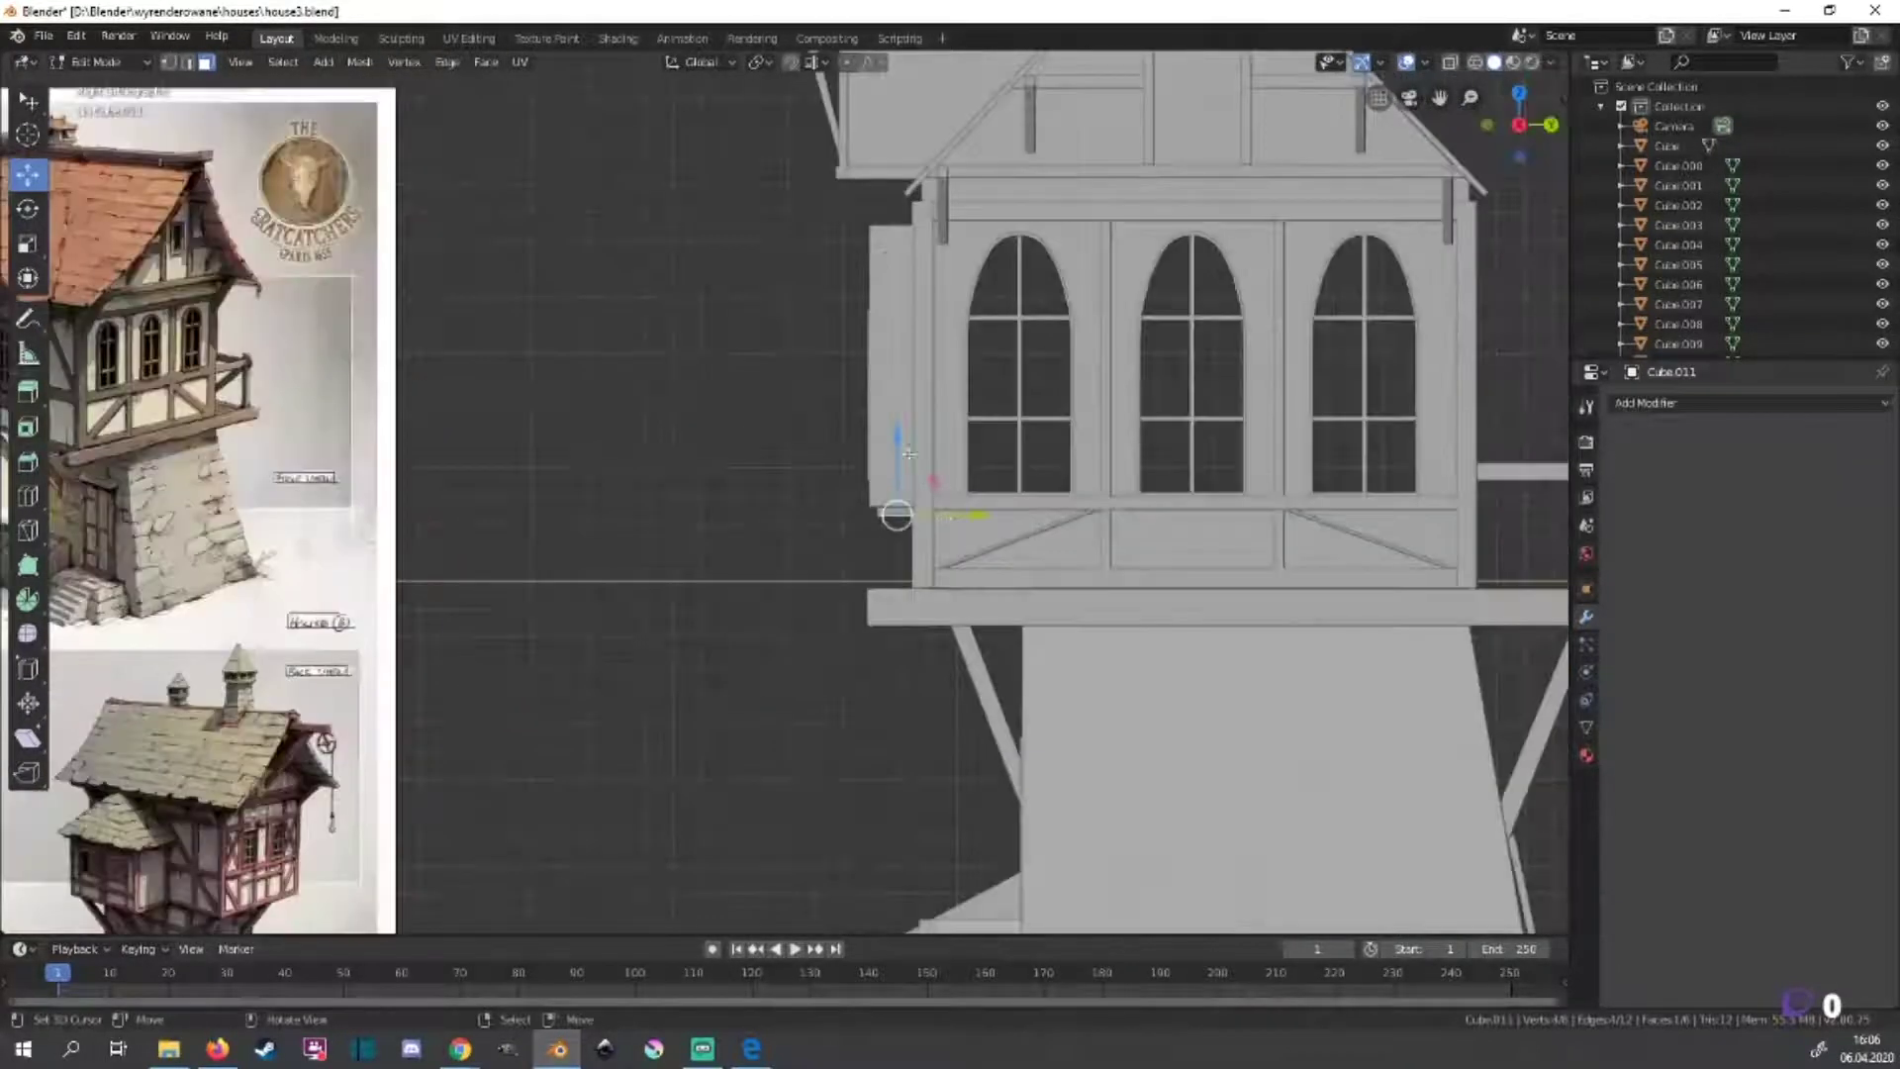
left_click(902, 426)
scroll(559, 537, "up", 2)
scroll(559, 538, "down", 1)
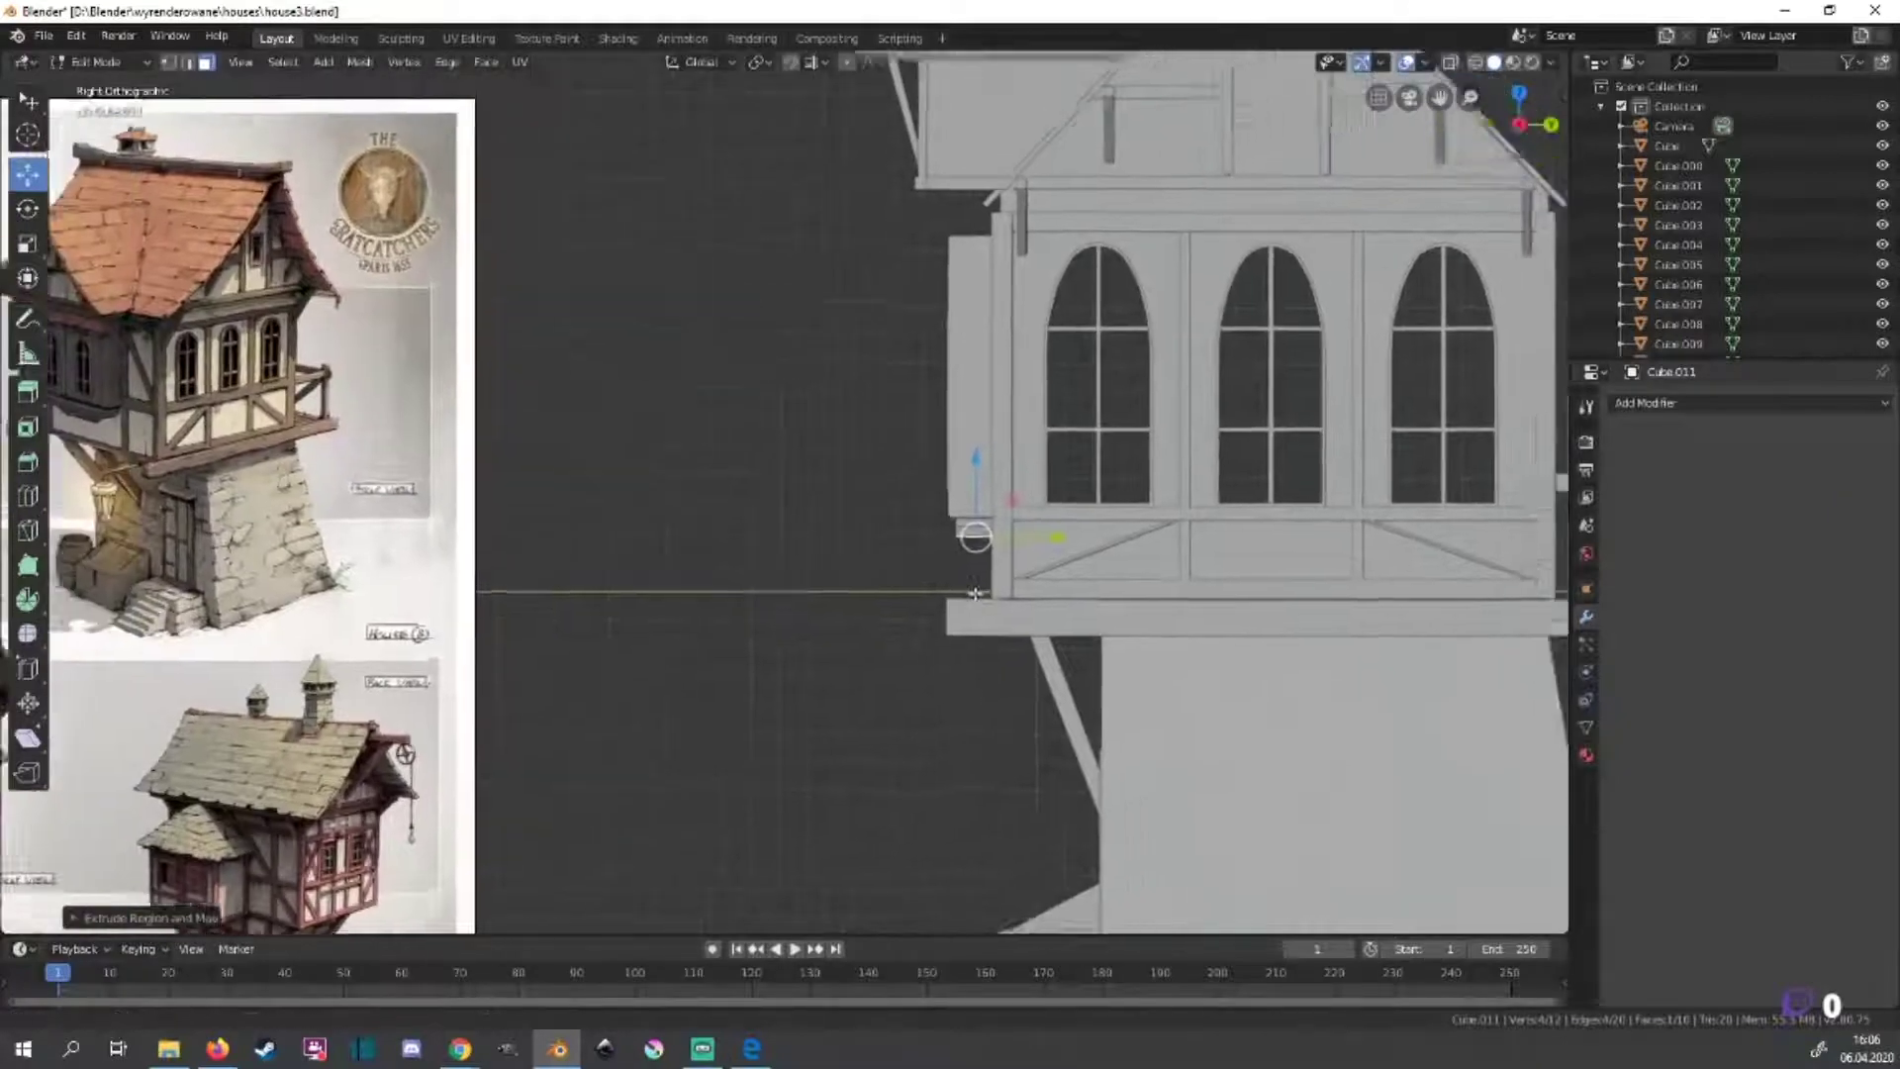
scroll(559, 537, "down", 1)
Scale and shift the window-base extrusion and the sill faces into place.
middle_click_drag(559, 537, 671, 526, "shift")
key("s")
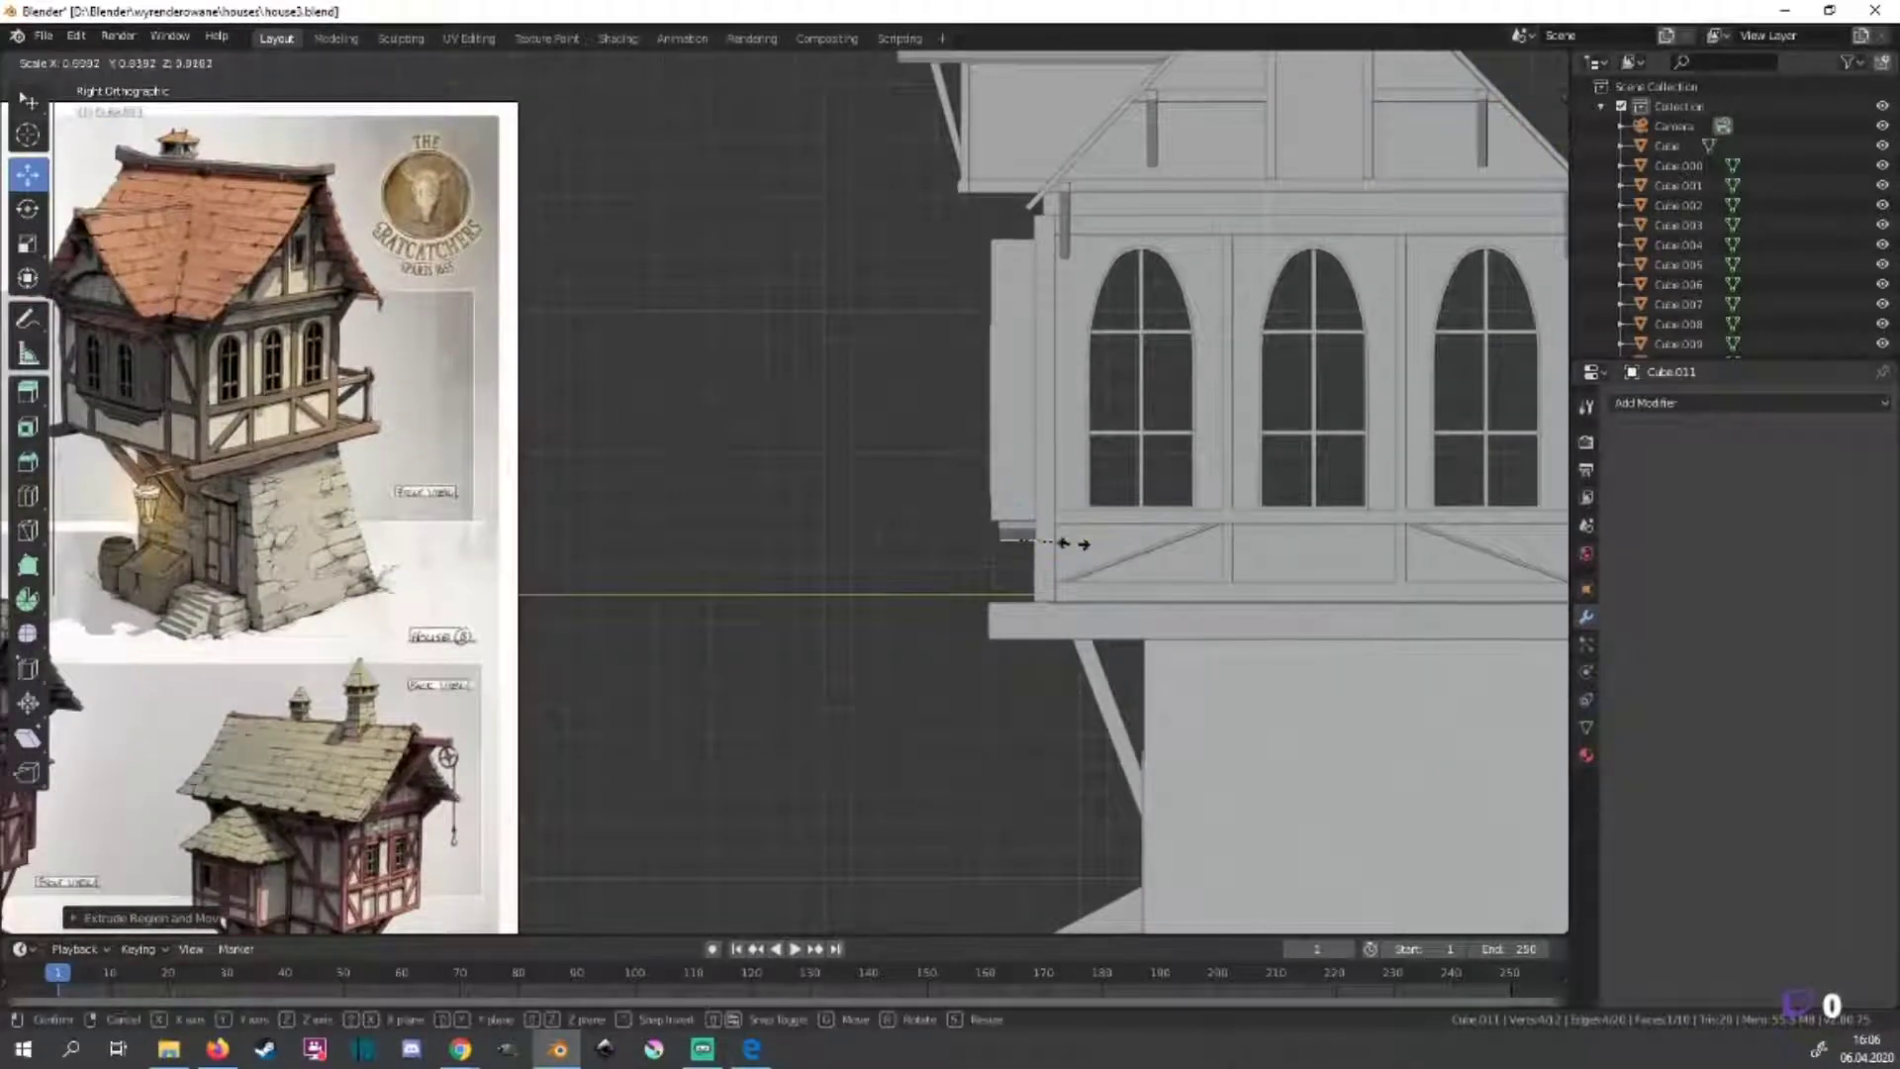
left_click(1069, 543)
scroll(1068, 543, "up", 4)
key("g")
left_click(1171, 639)
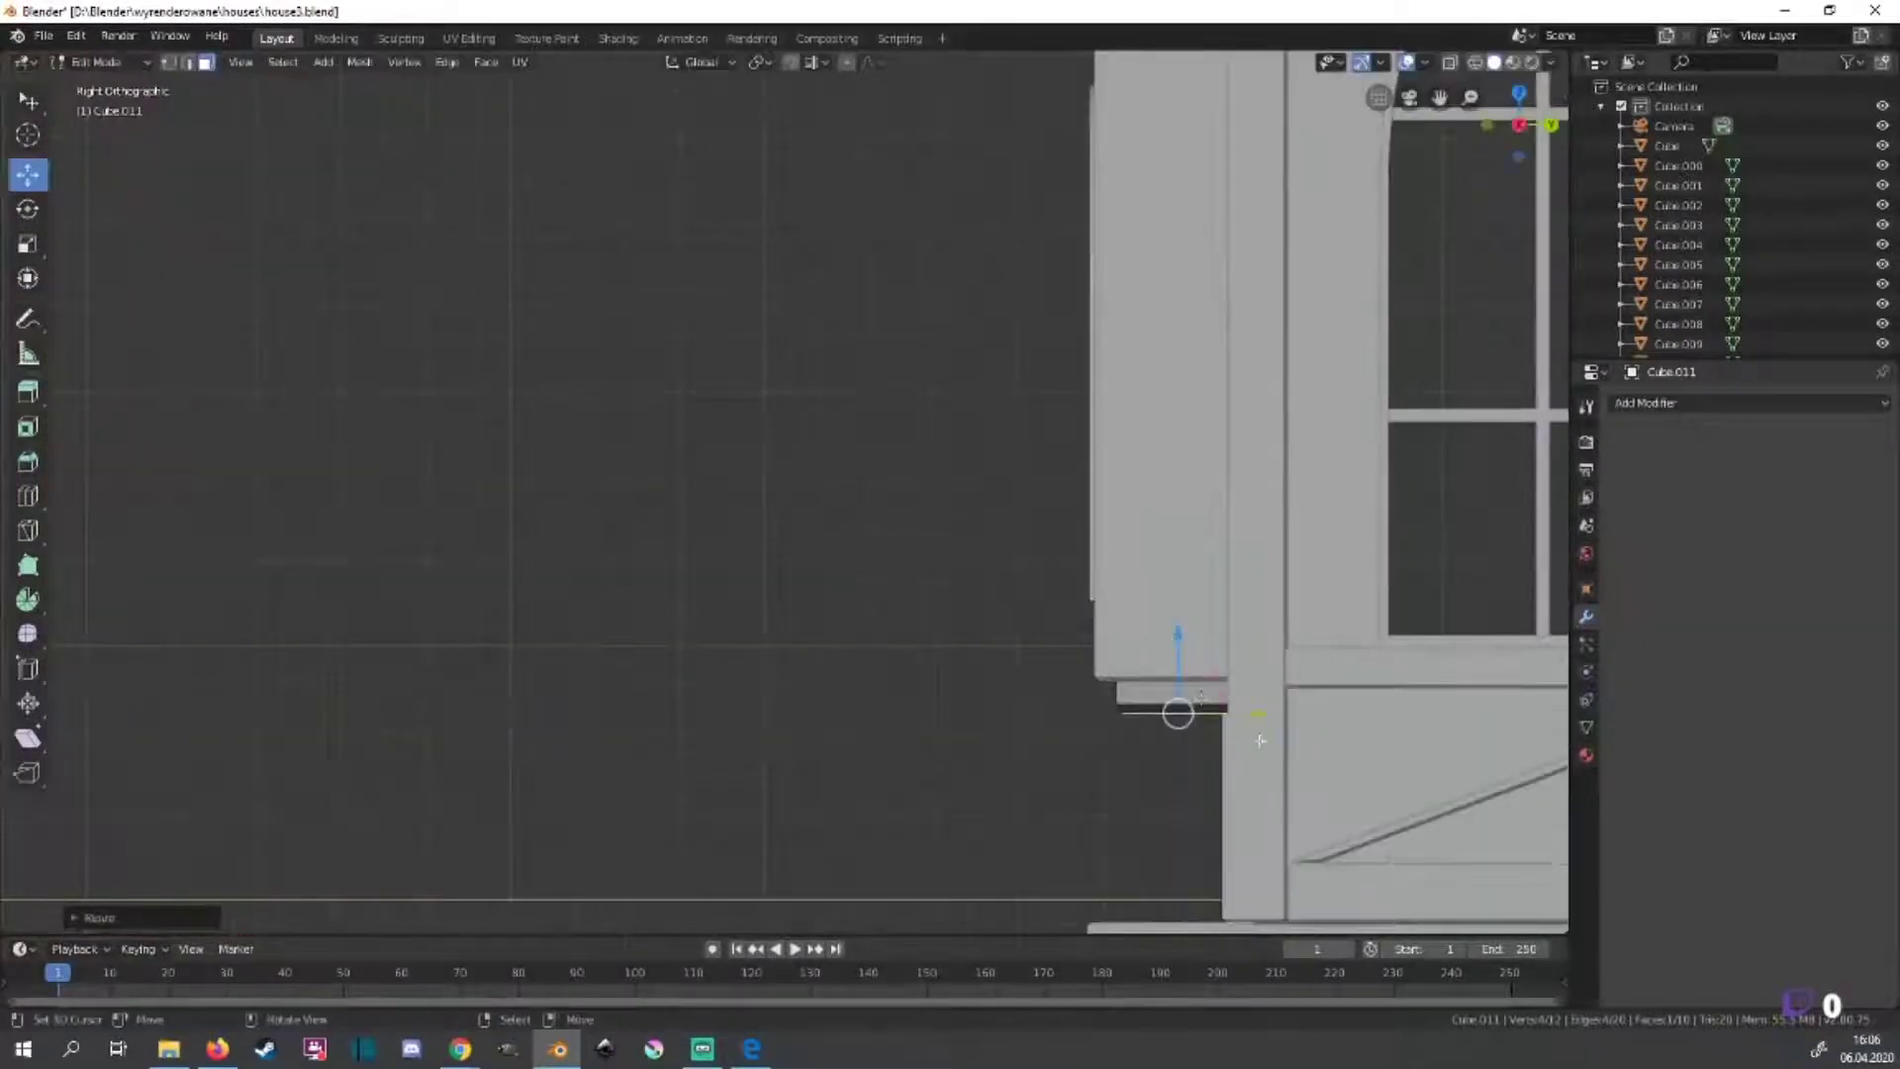
mouse_move(1176, 643)
middle_mouse_down()
mouse_move(1400, 666)
mouse_move(1062, 628)
middle_mouse_up()
key("s")
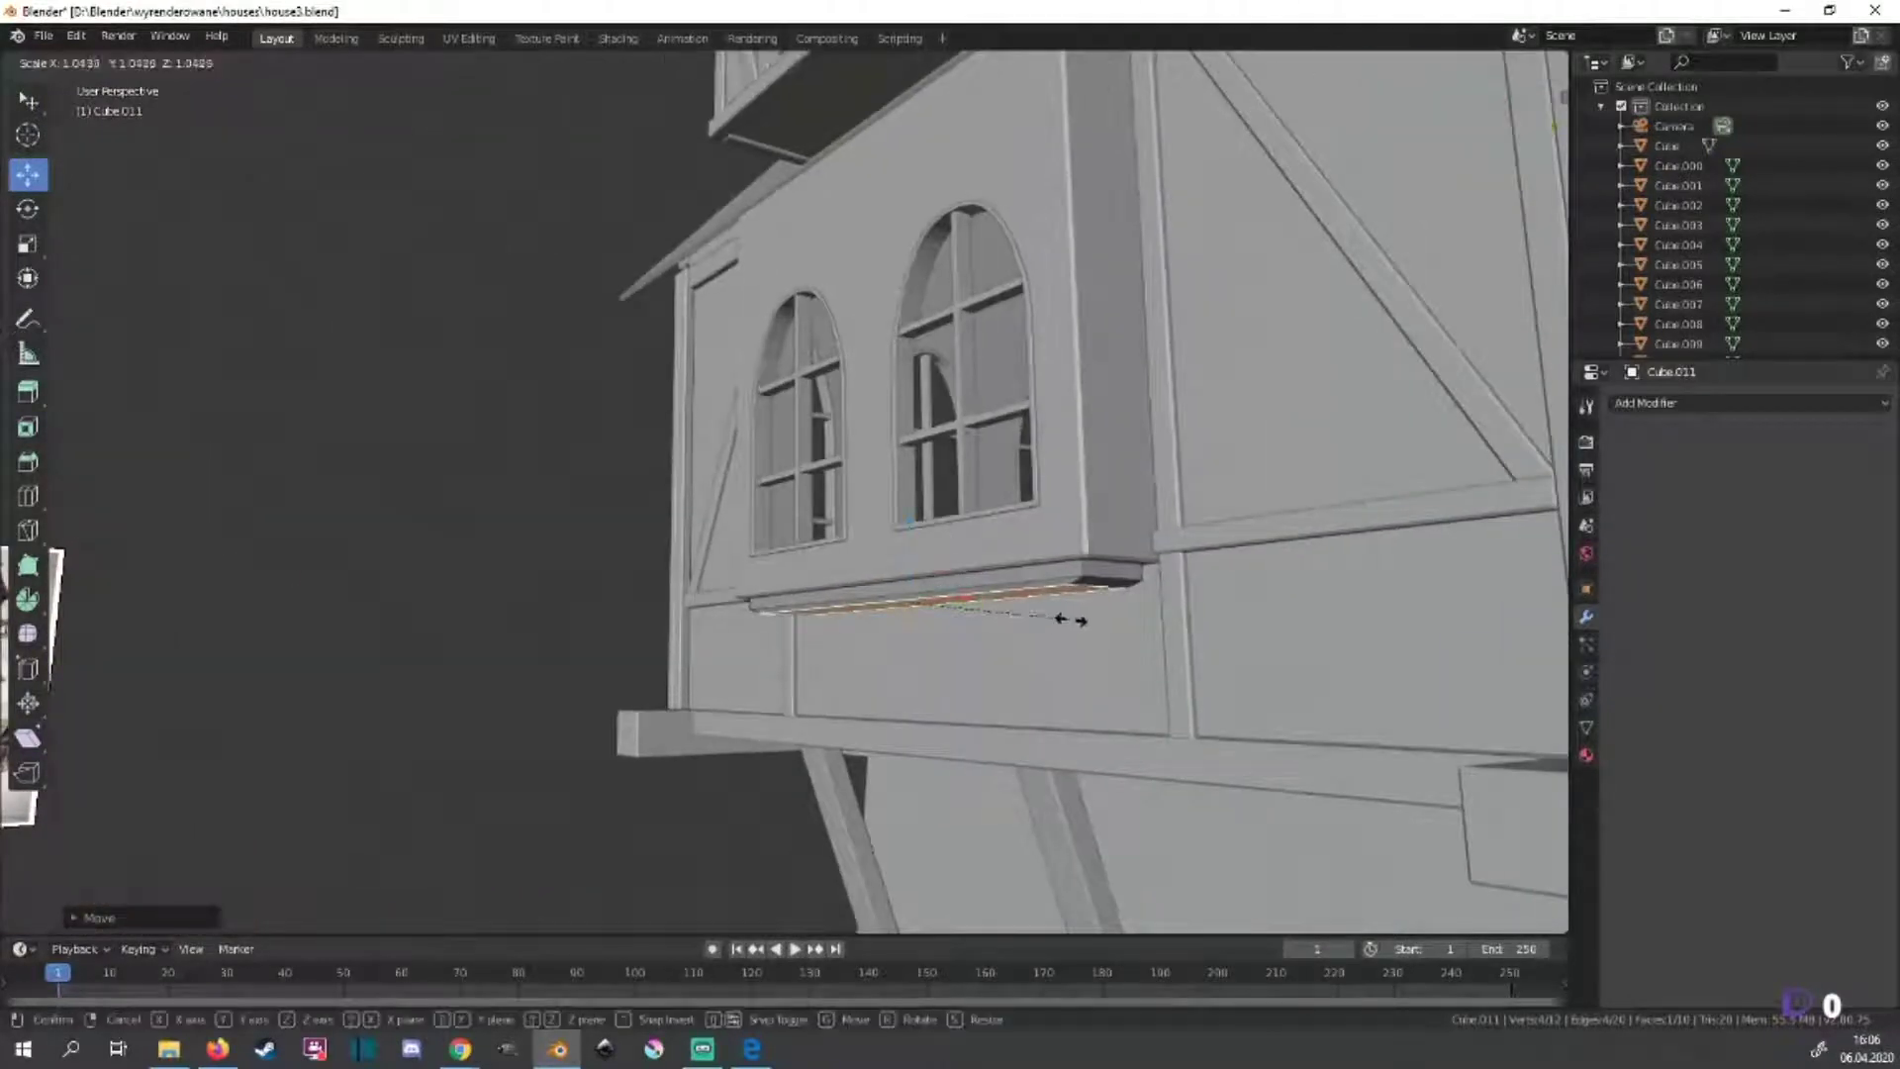
left_click(1068, 623)
left_click_drag(909, 535, 909, 536)
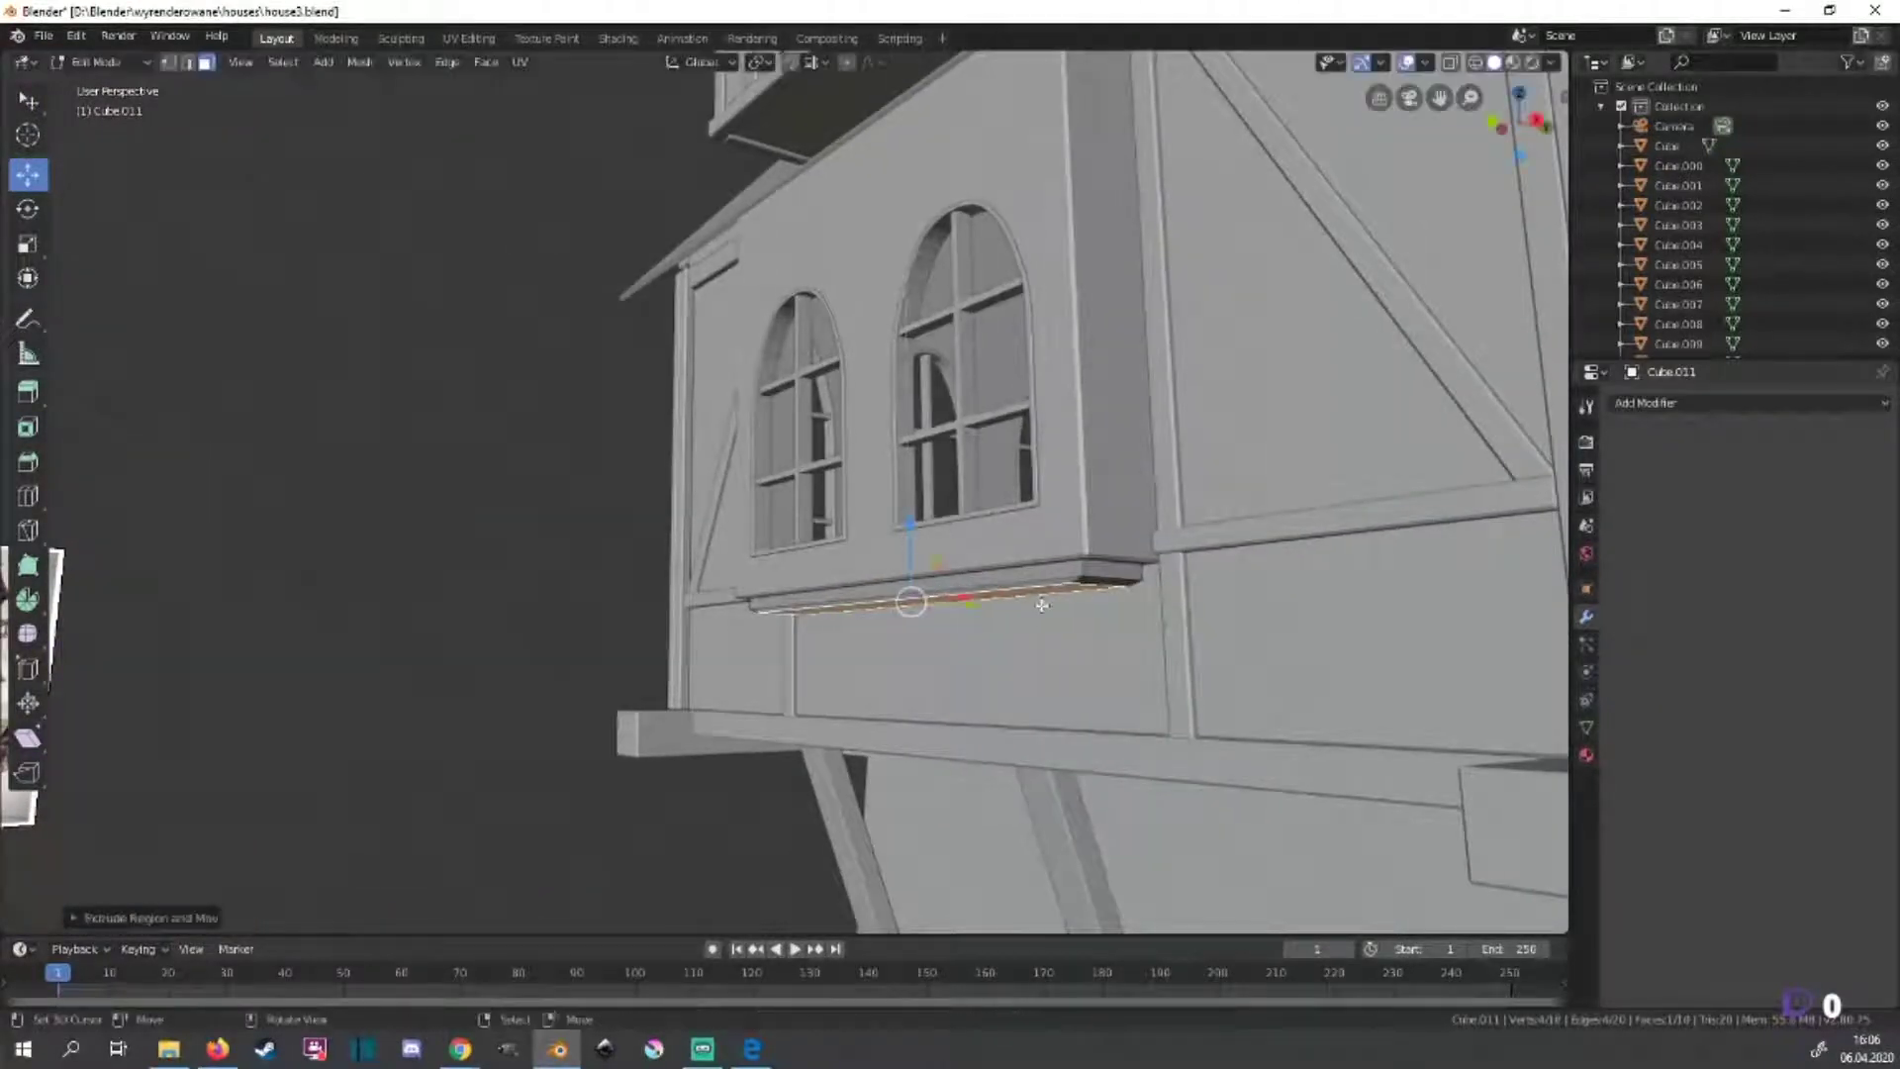
Inset the sill's underside and extrude two steps downward.
left_click(1032, 601)
key("e")
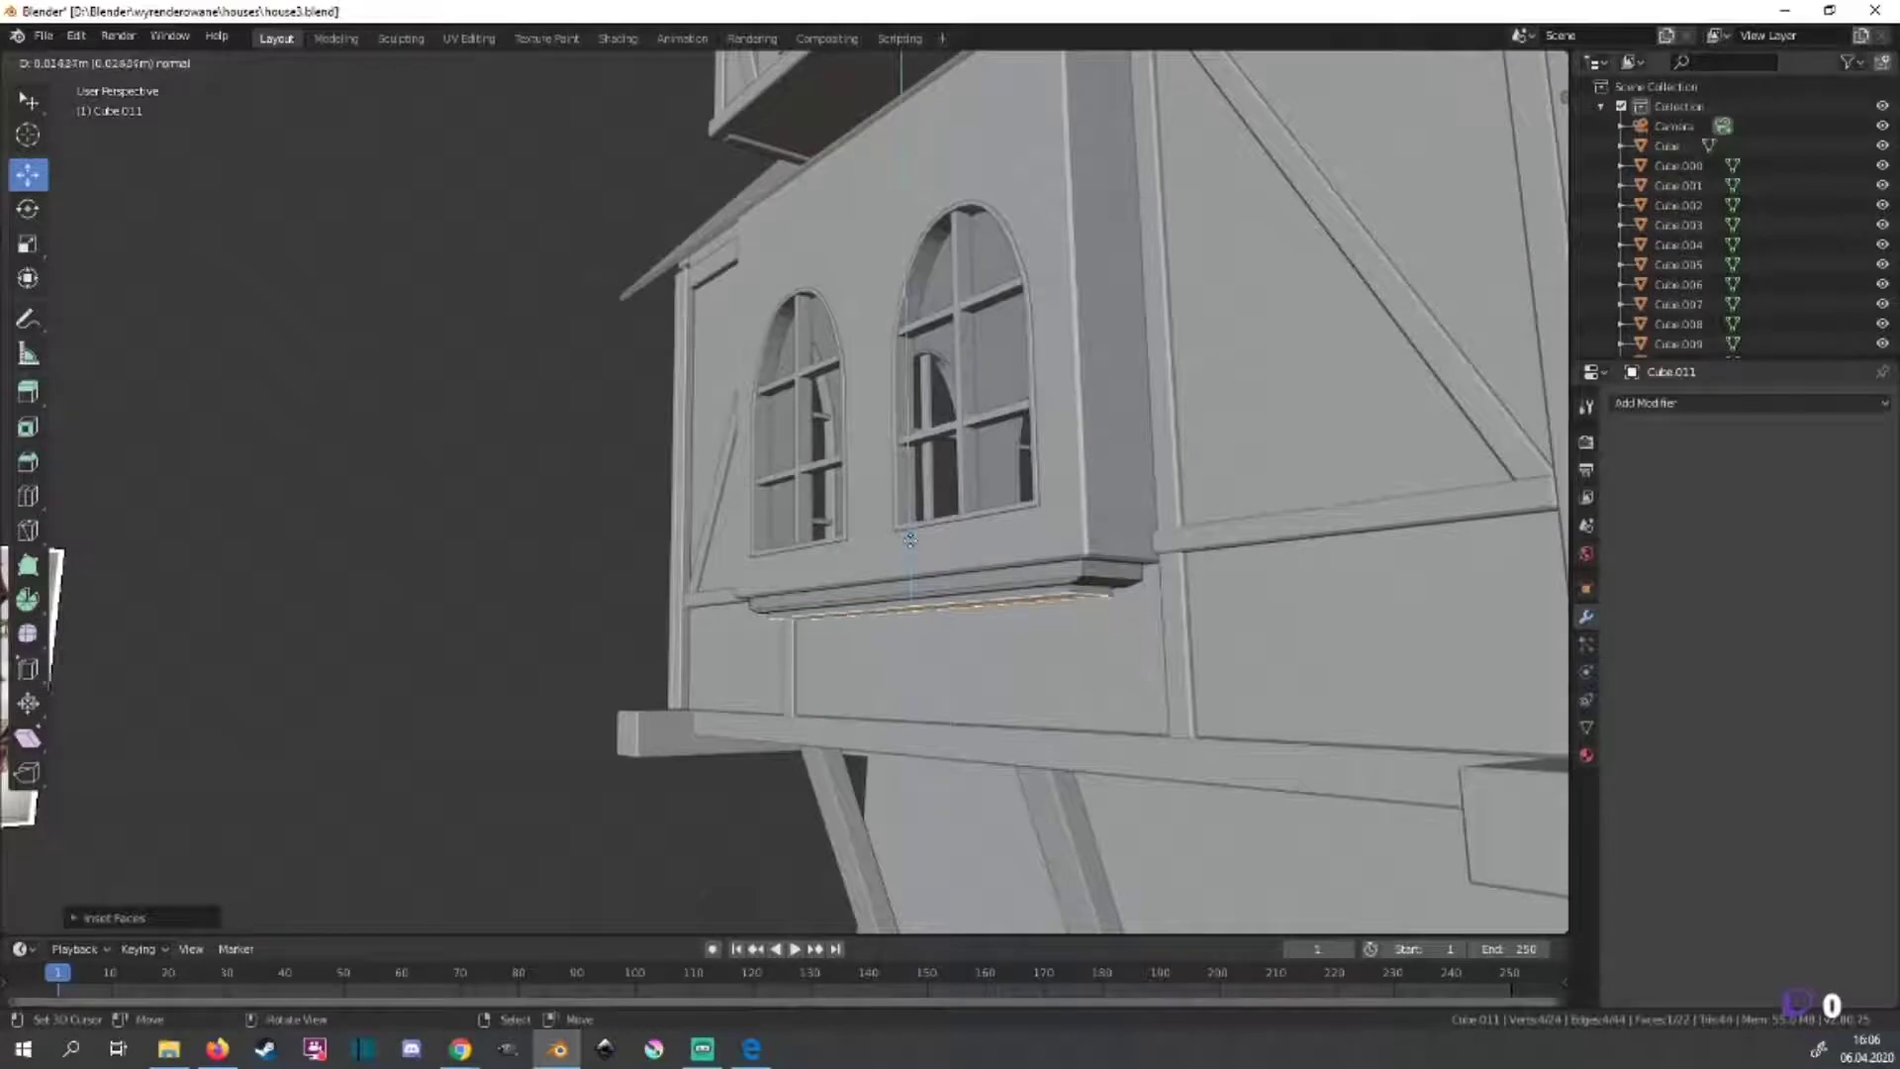
left_click(909, 540)
key("KP_3")
scroll(1068, 737, "up", 3)
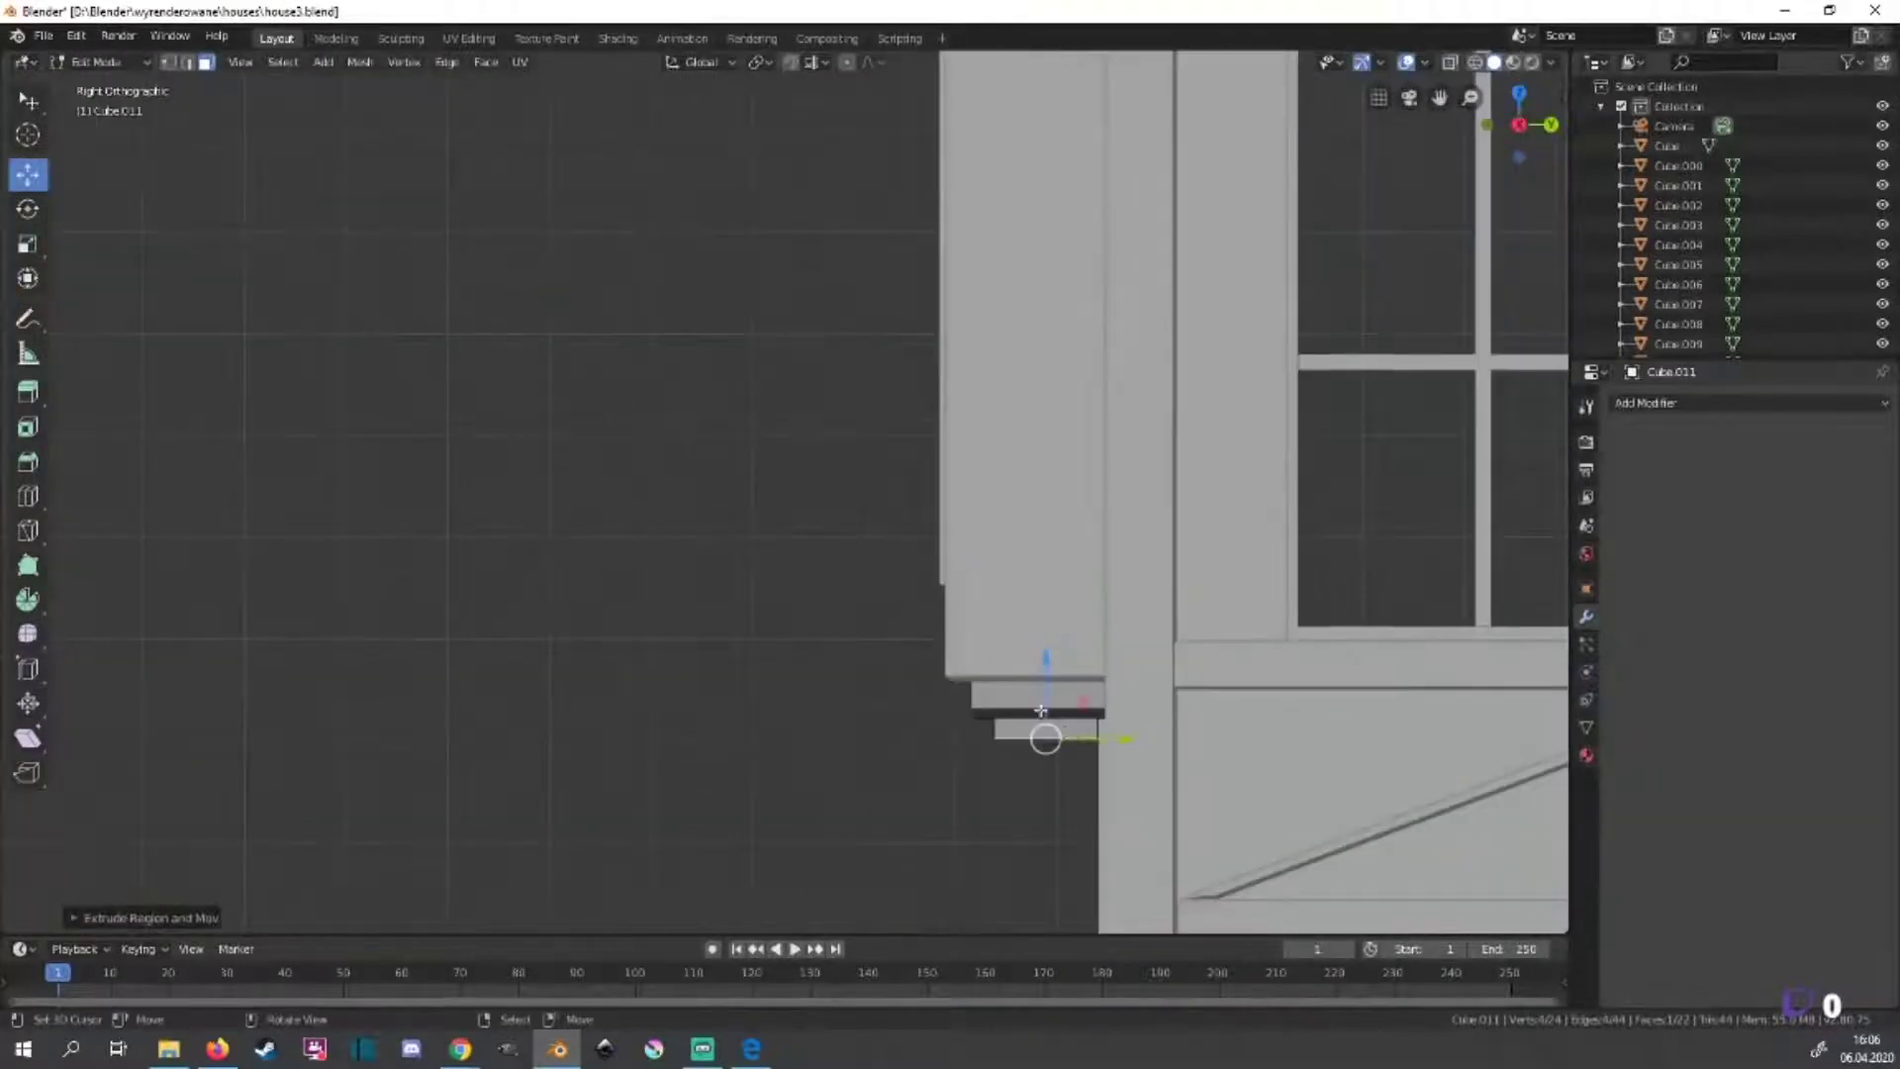
key("e")
left_click_drag(1129, 755, 1099, 759)
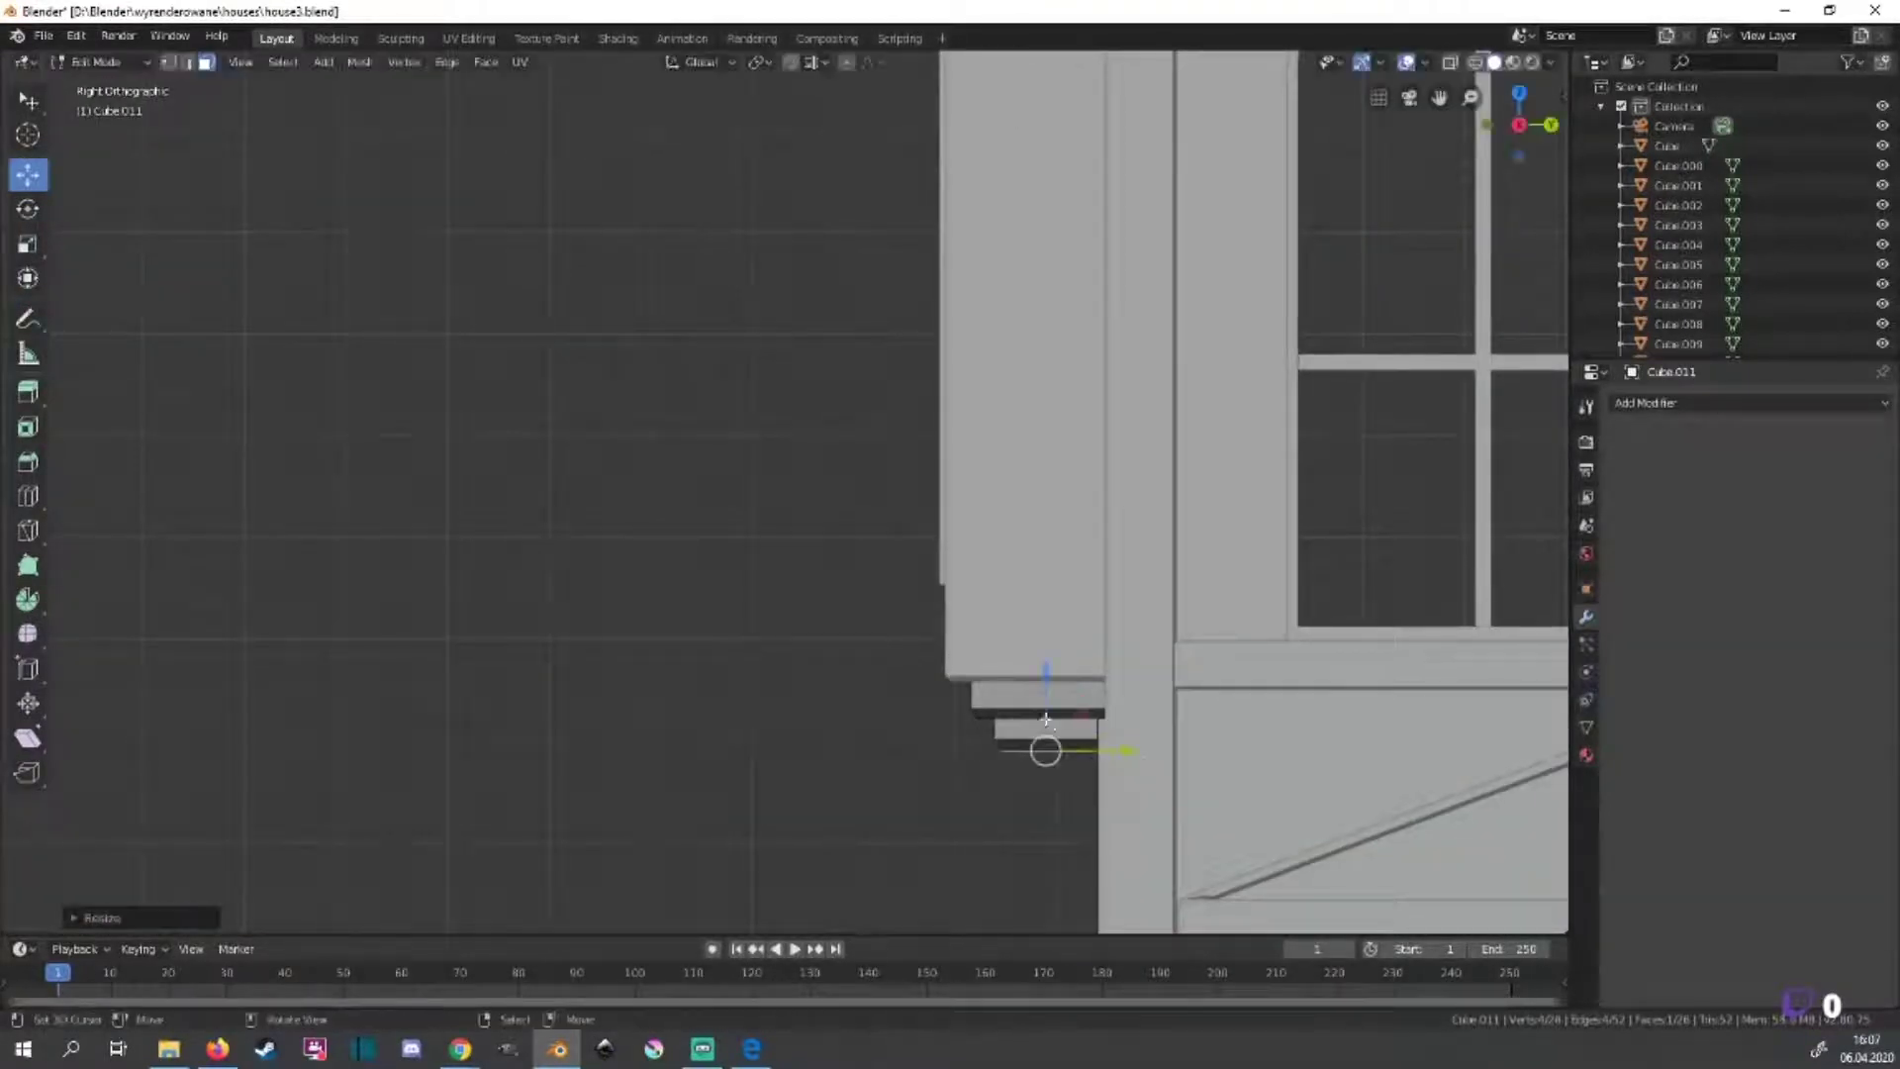
Inset and extrude a further bottom step, shrinking it to taper the sill.
left_click(1096, 757)
key("e")
scroll(956, 713, "down", 2)
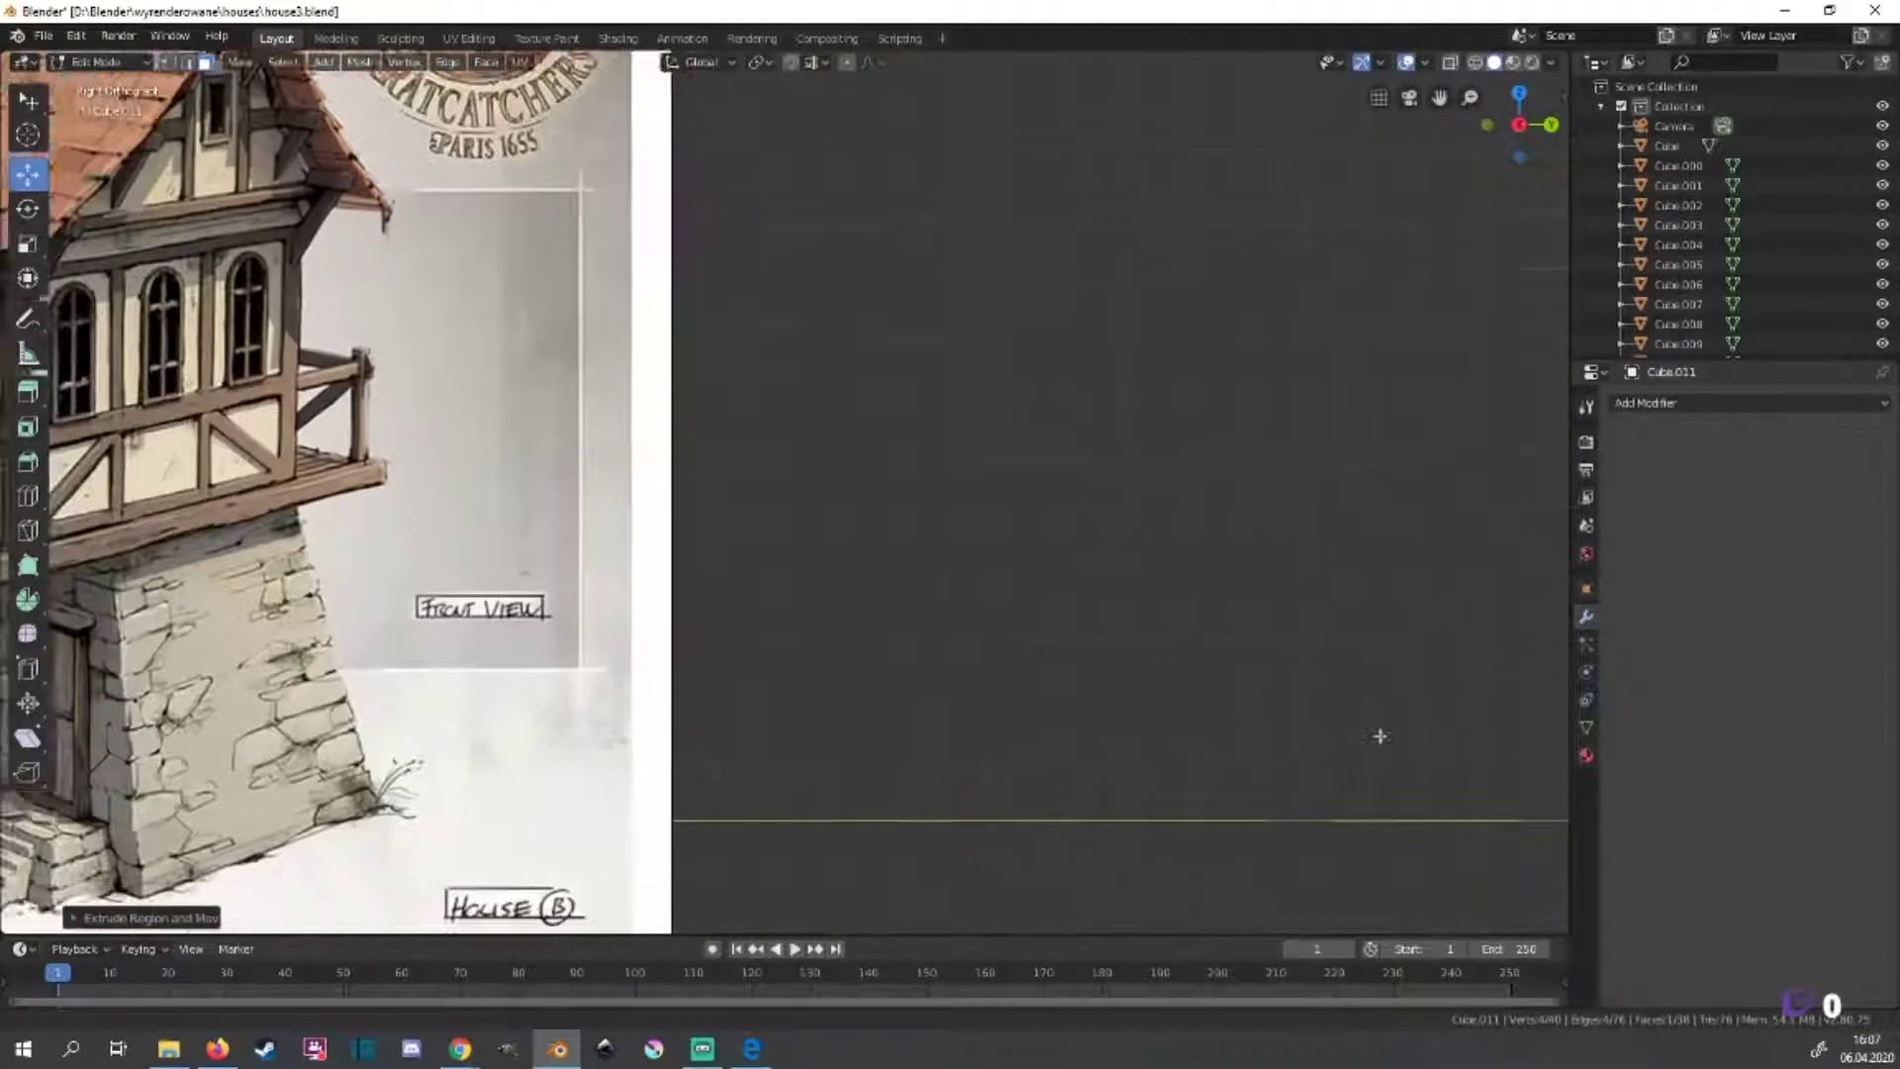
scroll(1272, 699, "down", 1)
key("s")
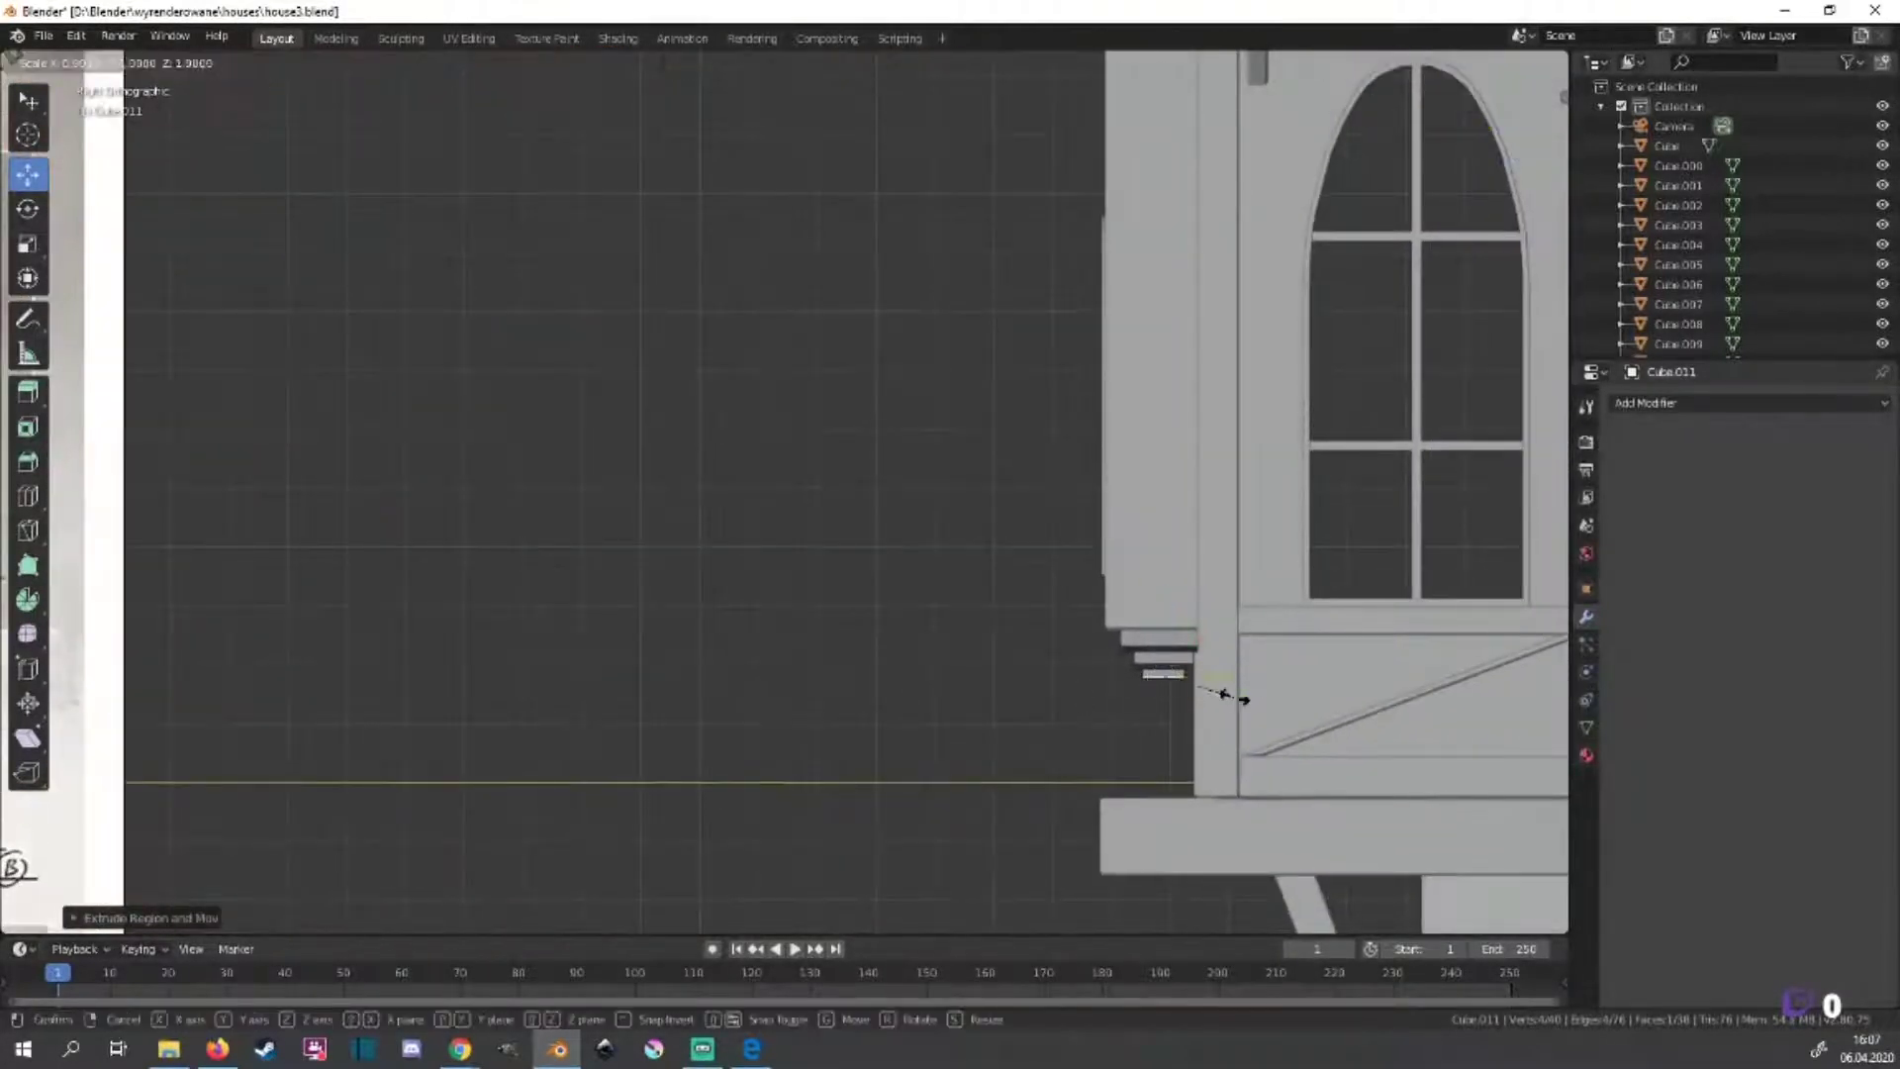
left_click(1232, 691)
middle_click_drag(1232, 691, 1311, 708)
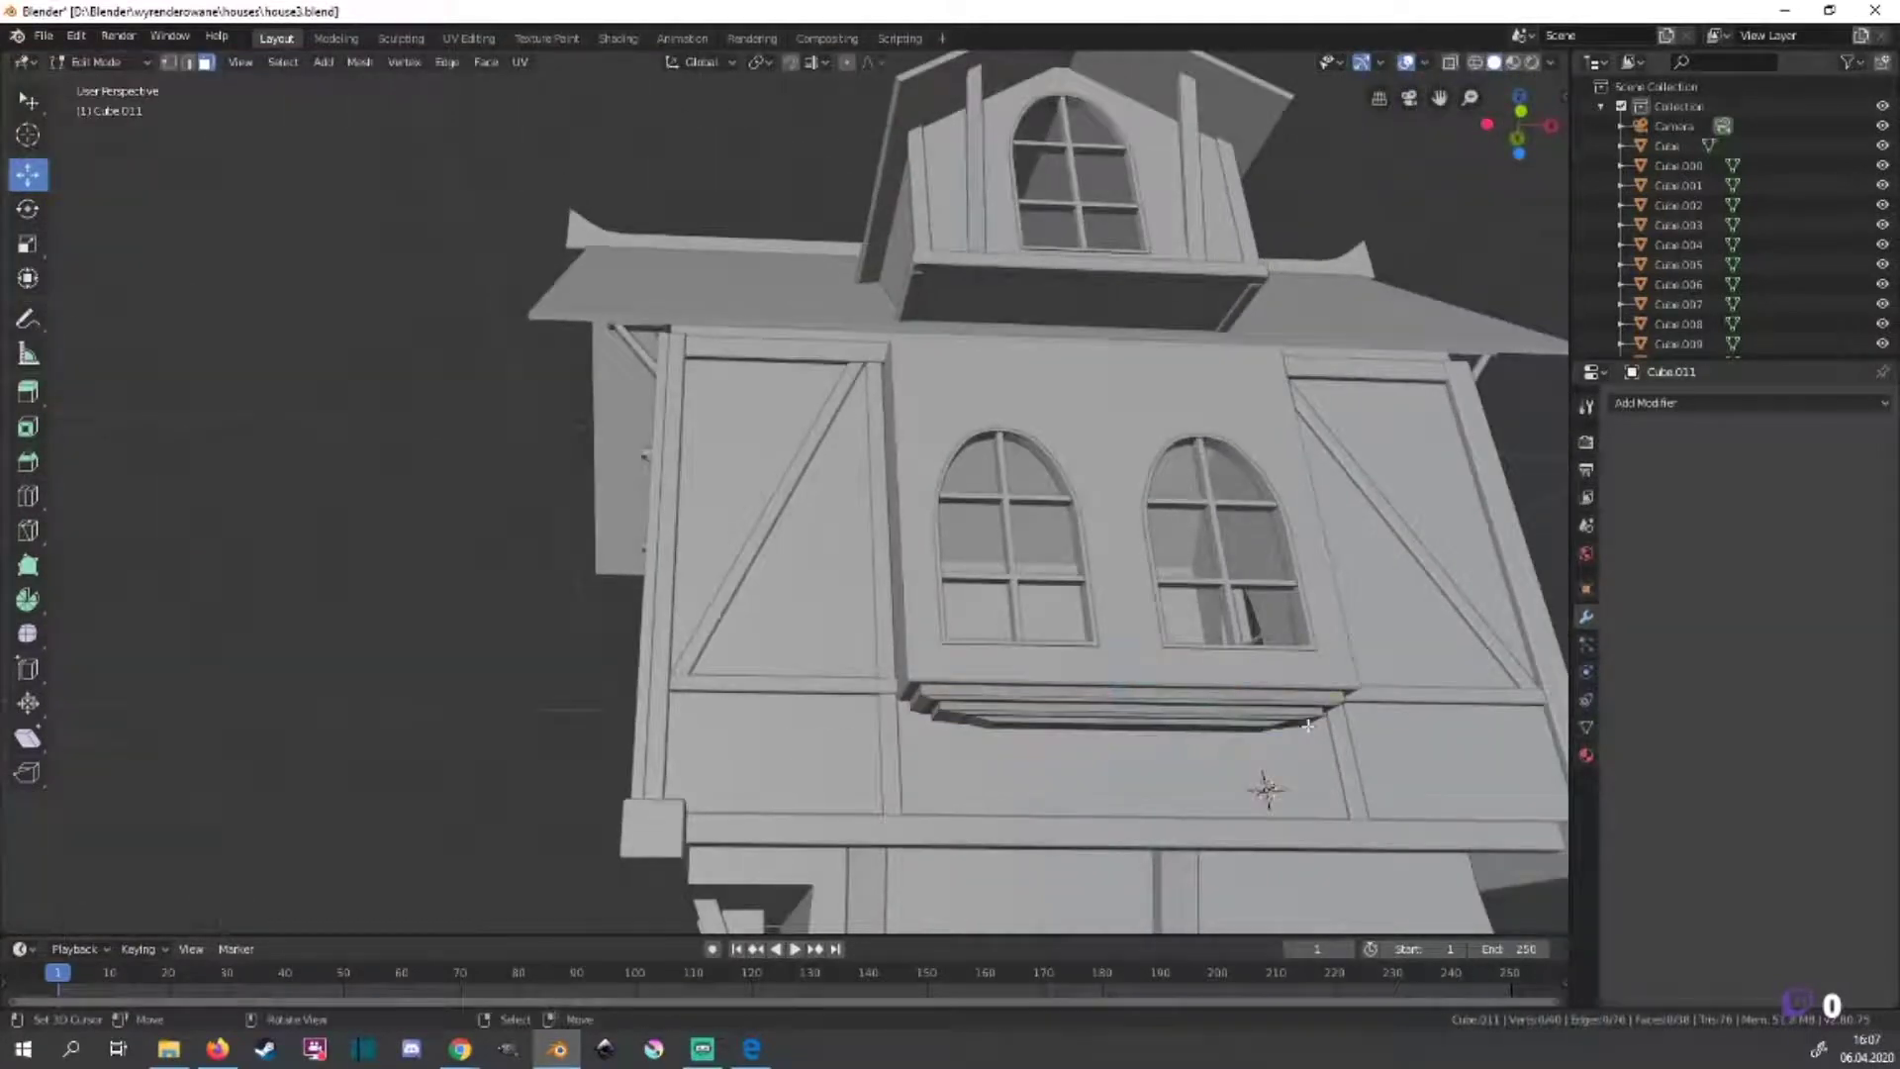
key("a")
Leave Edit Mode, check the front view and save house3.blend.
key("Tab")
middle_click_drag(1322, 736, 1358, 760)
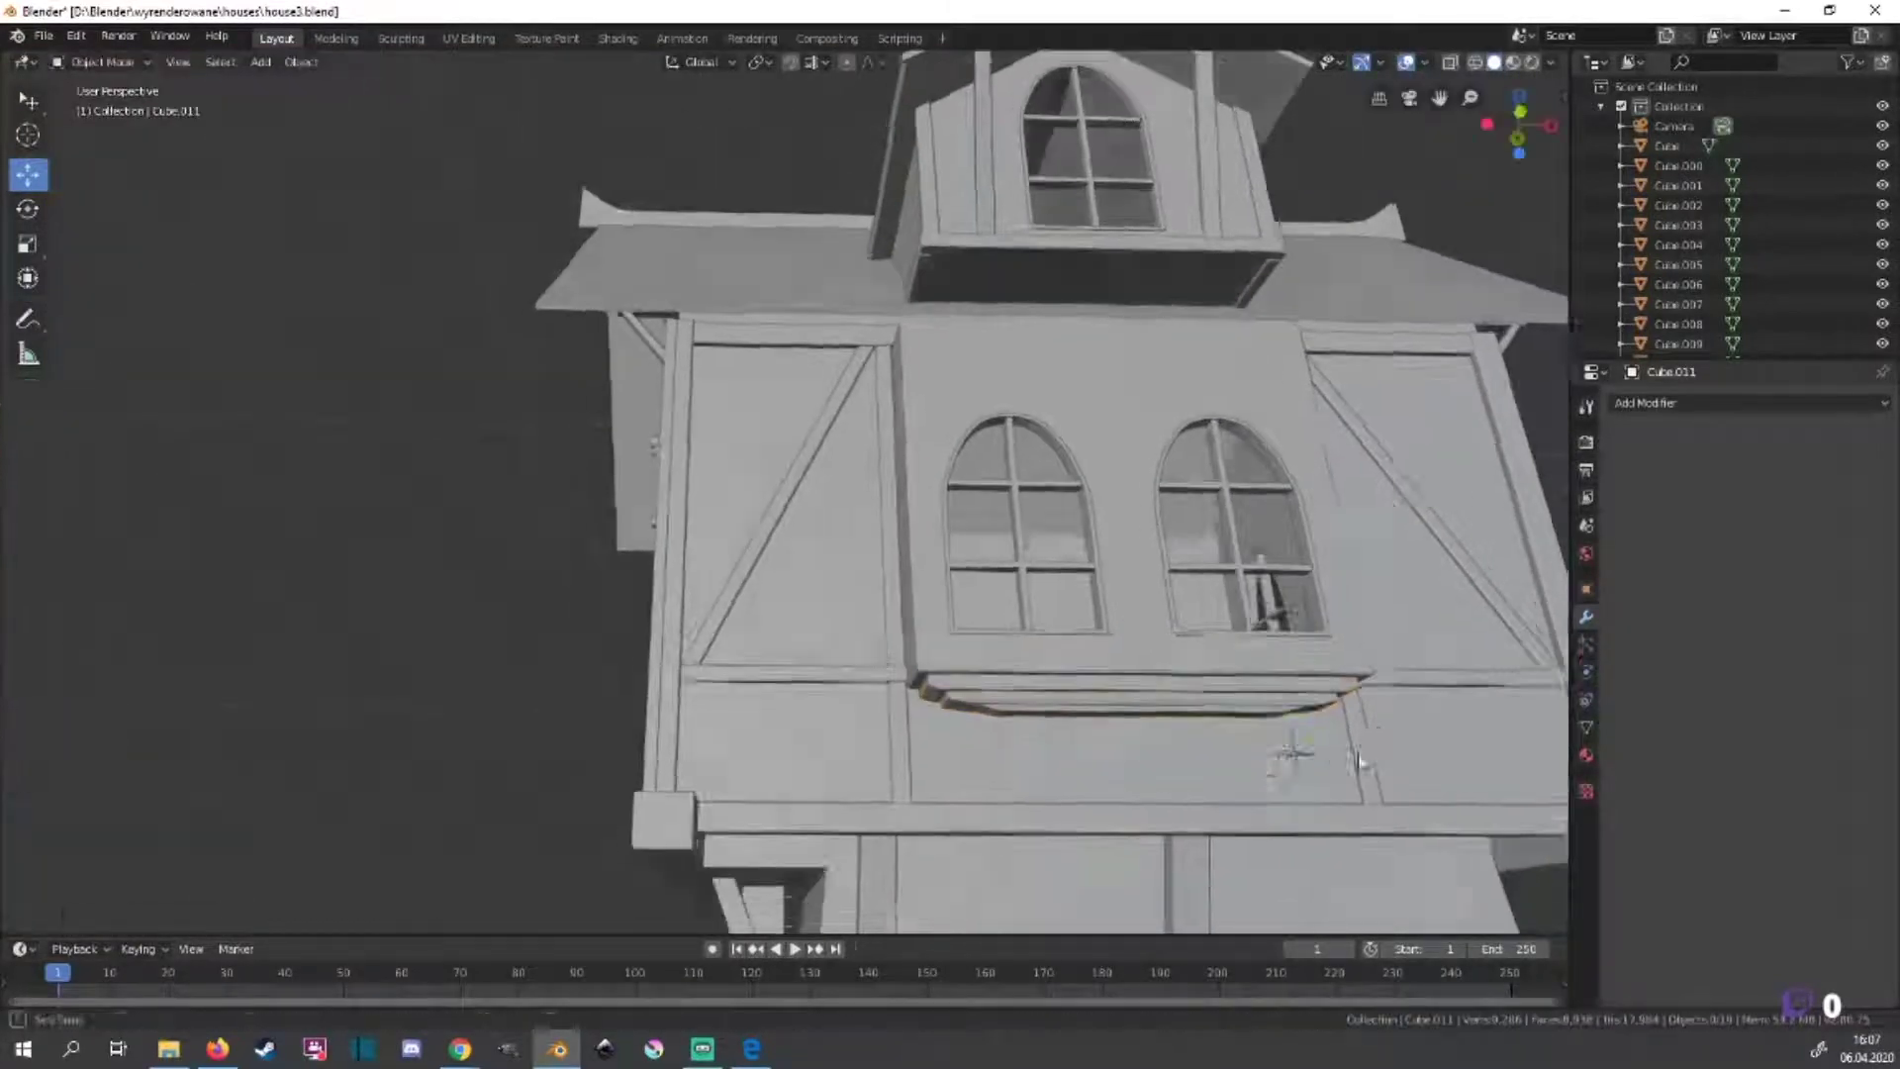
scroll(1303, 755, "down", 2)
key("KP_1")
scroll(1193, 757, "up", 3)
key("ctrl+s")
scroll(866, 604, "down", 1)
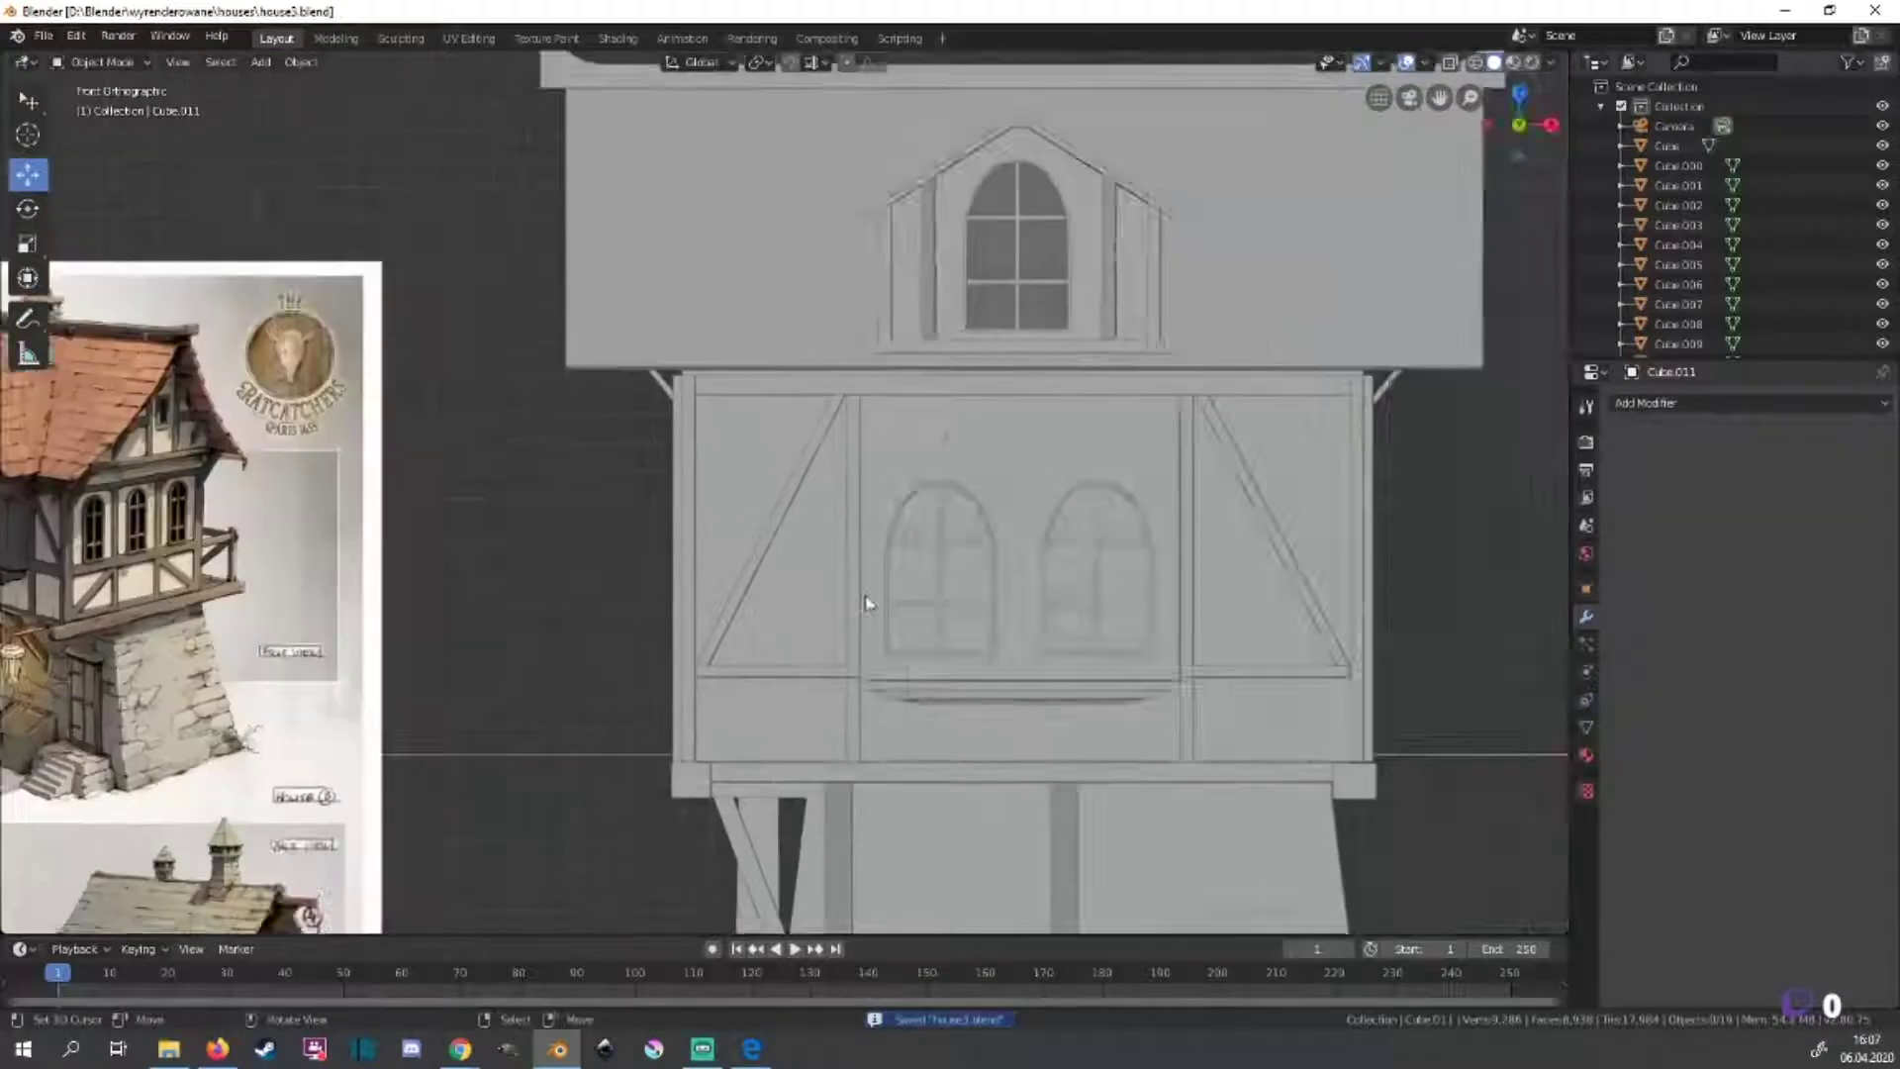
middle_click_drag(866, 604, 978, 610, "shift")
Add a cube, shrink it and flatten it along Z into a thin plank.
key("shift+a")
left_click(831, 462)
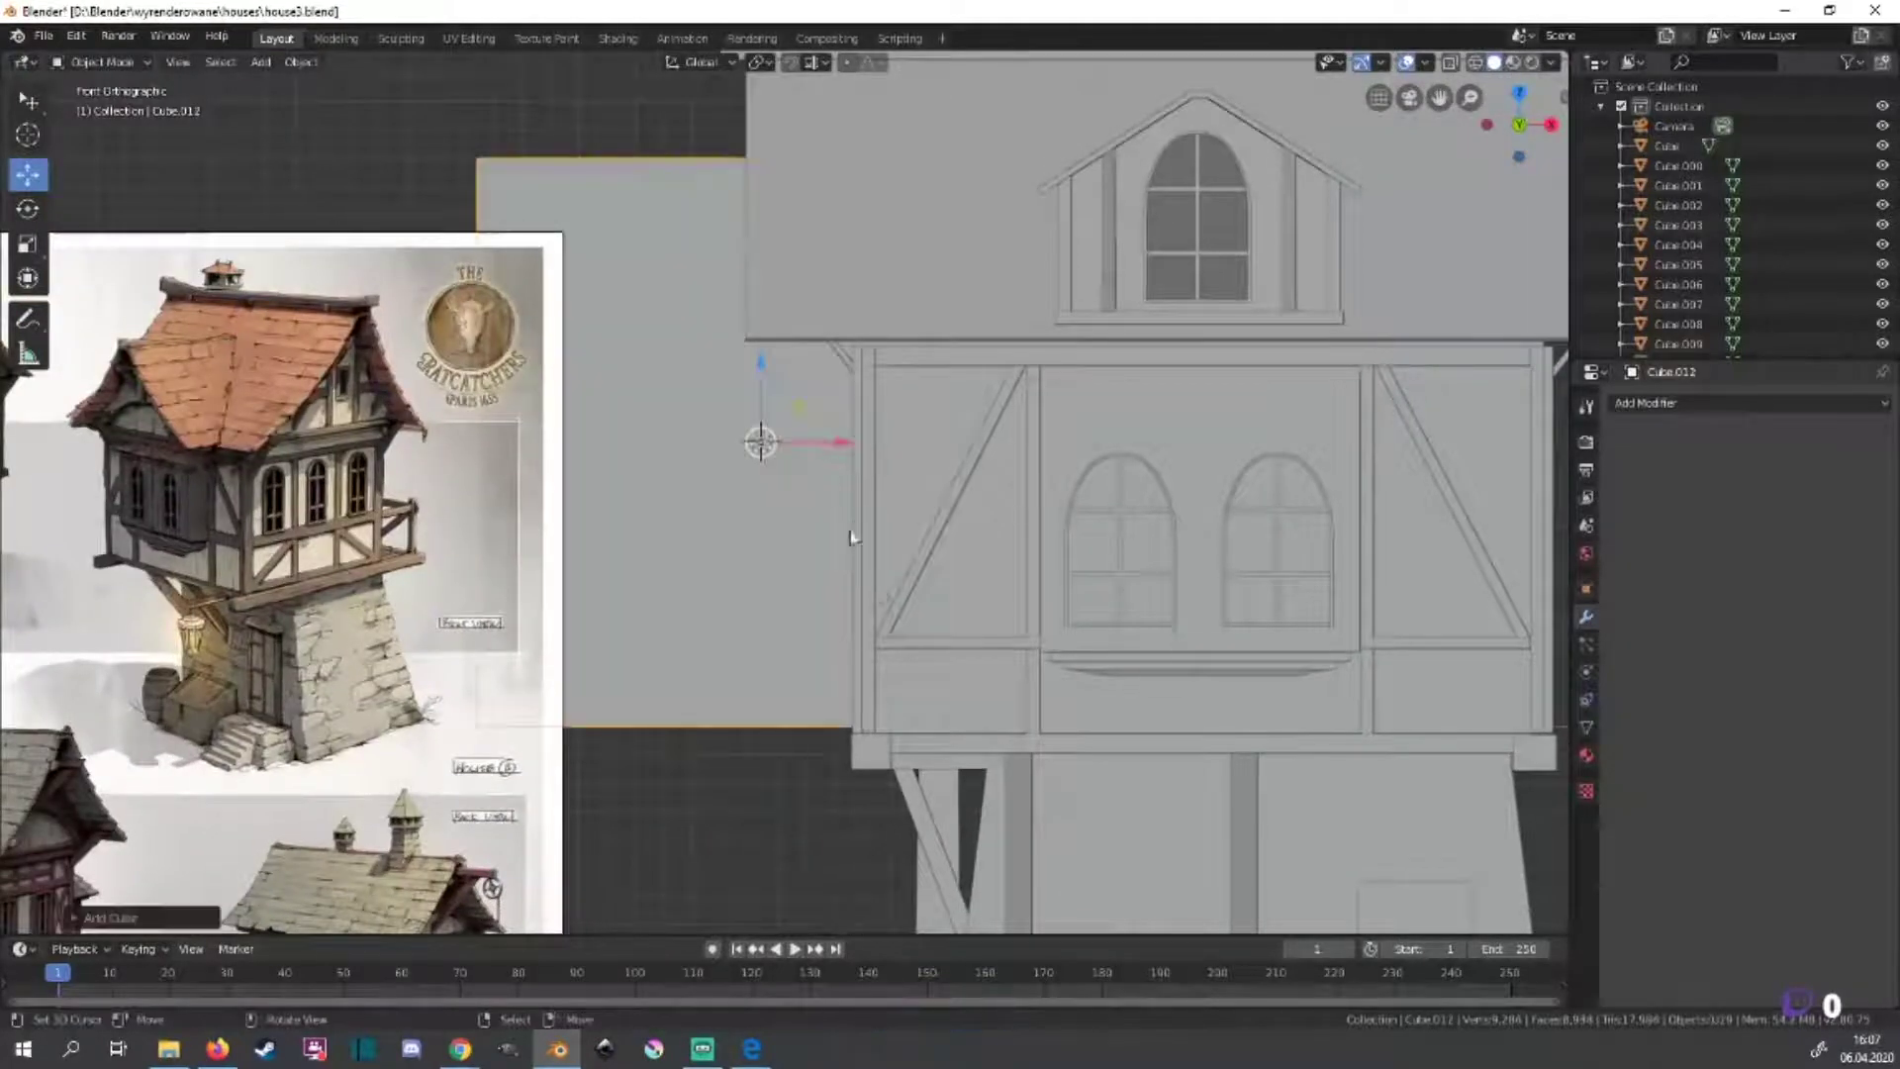
key("s")
left_click(785, 403)
key("Tab")
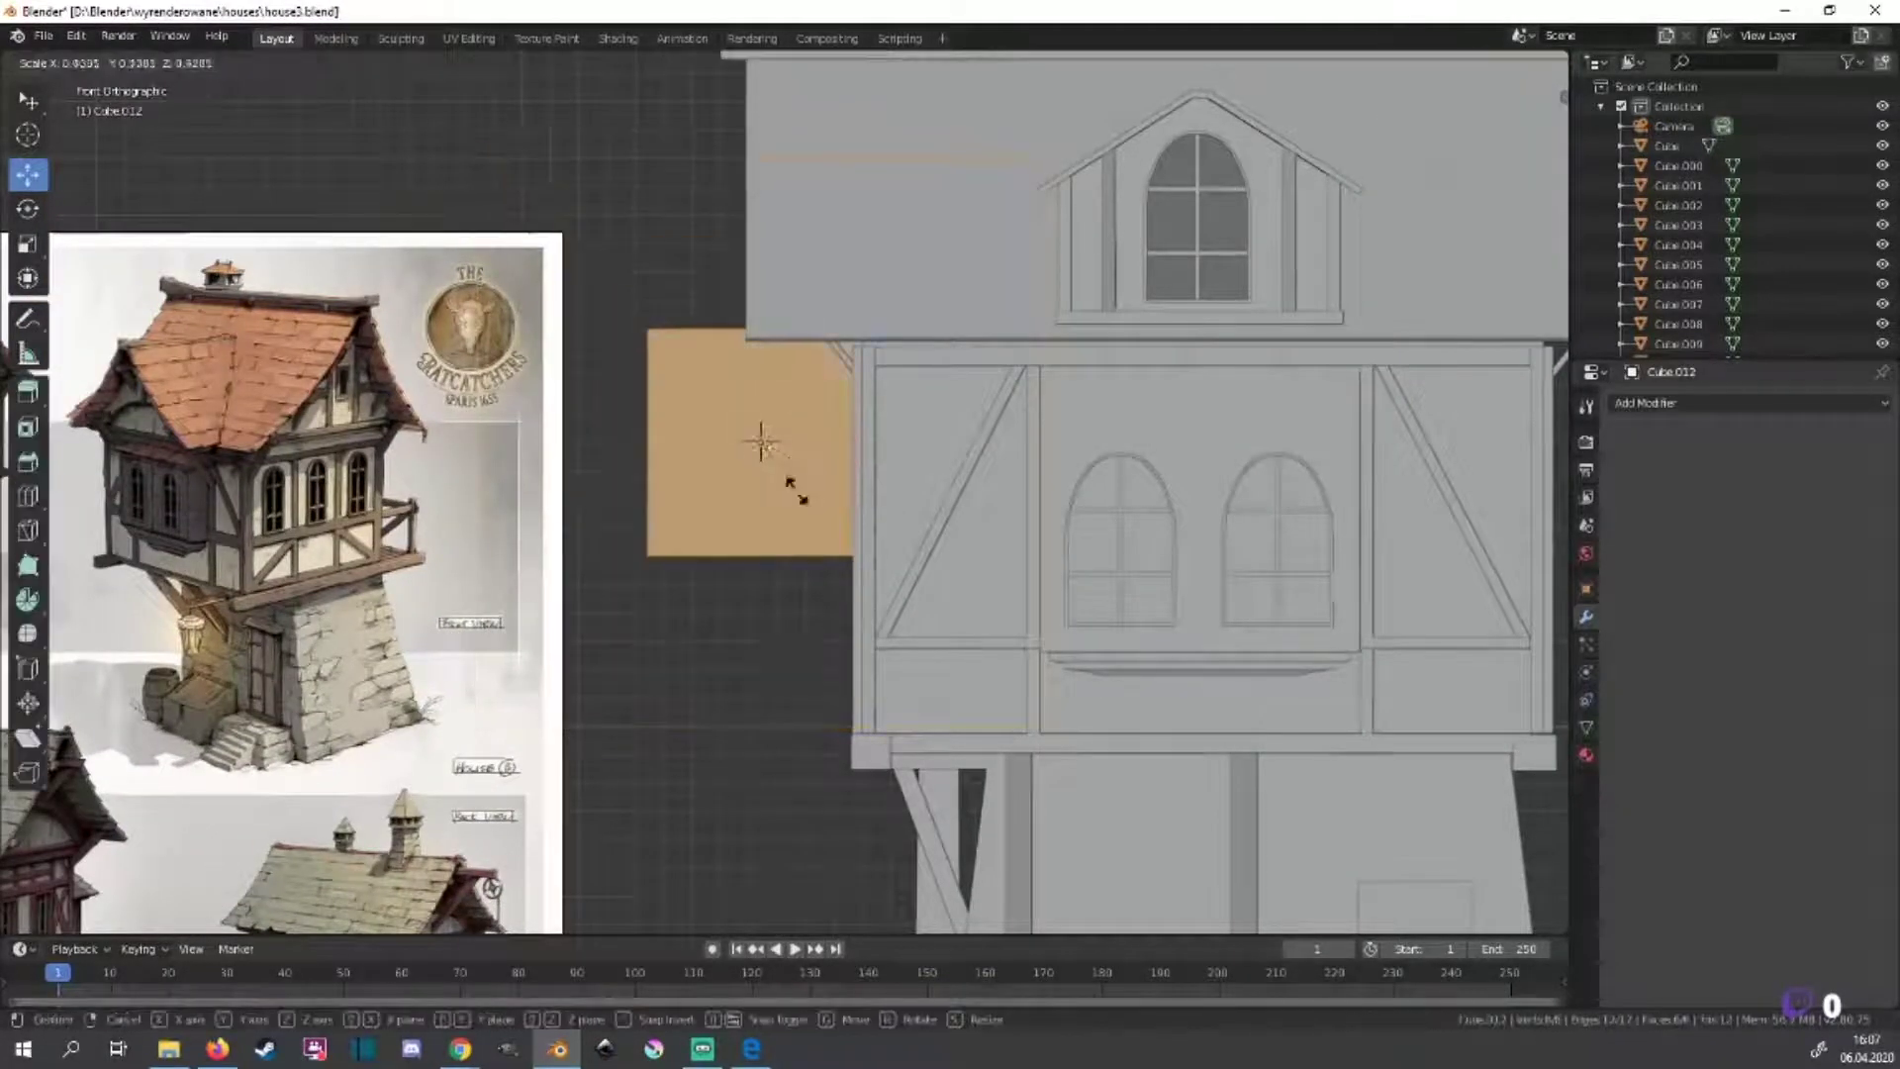
key("s")
key("z")
left_click(760, 477)
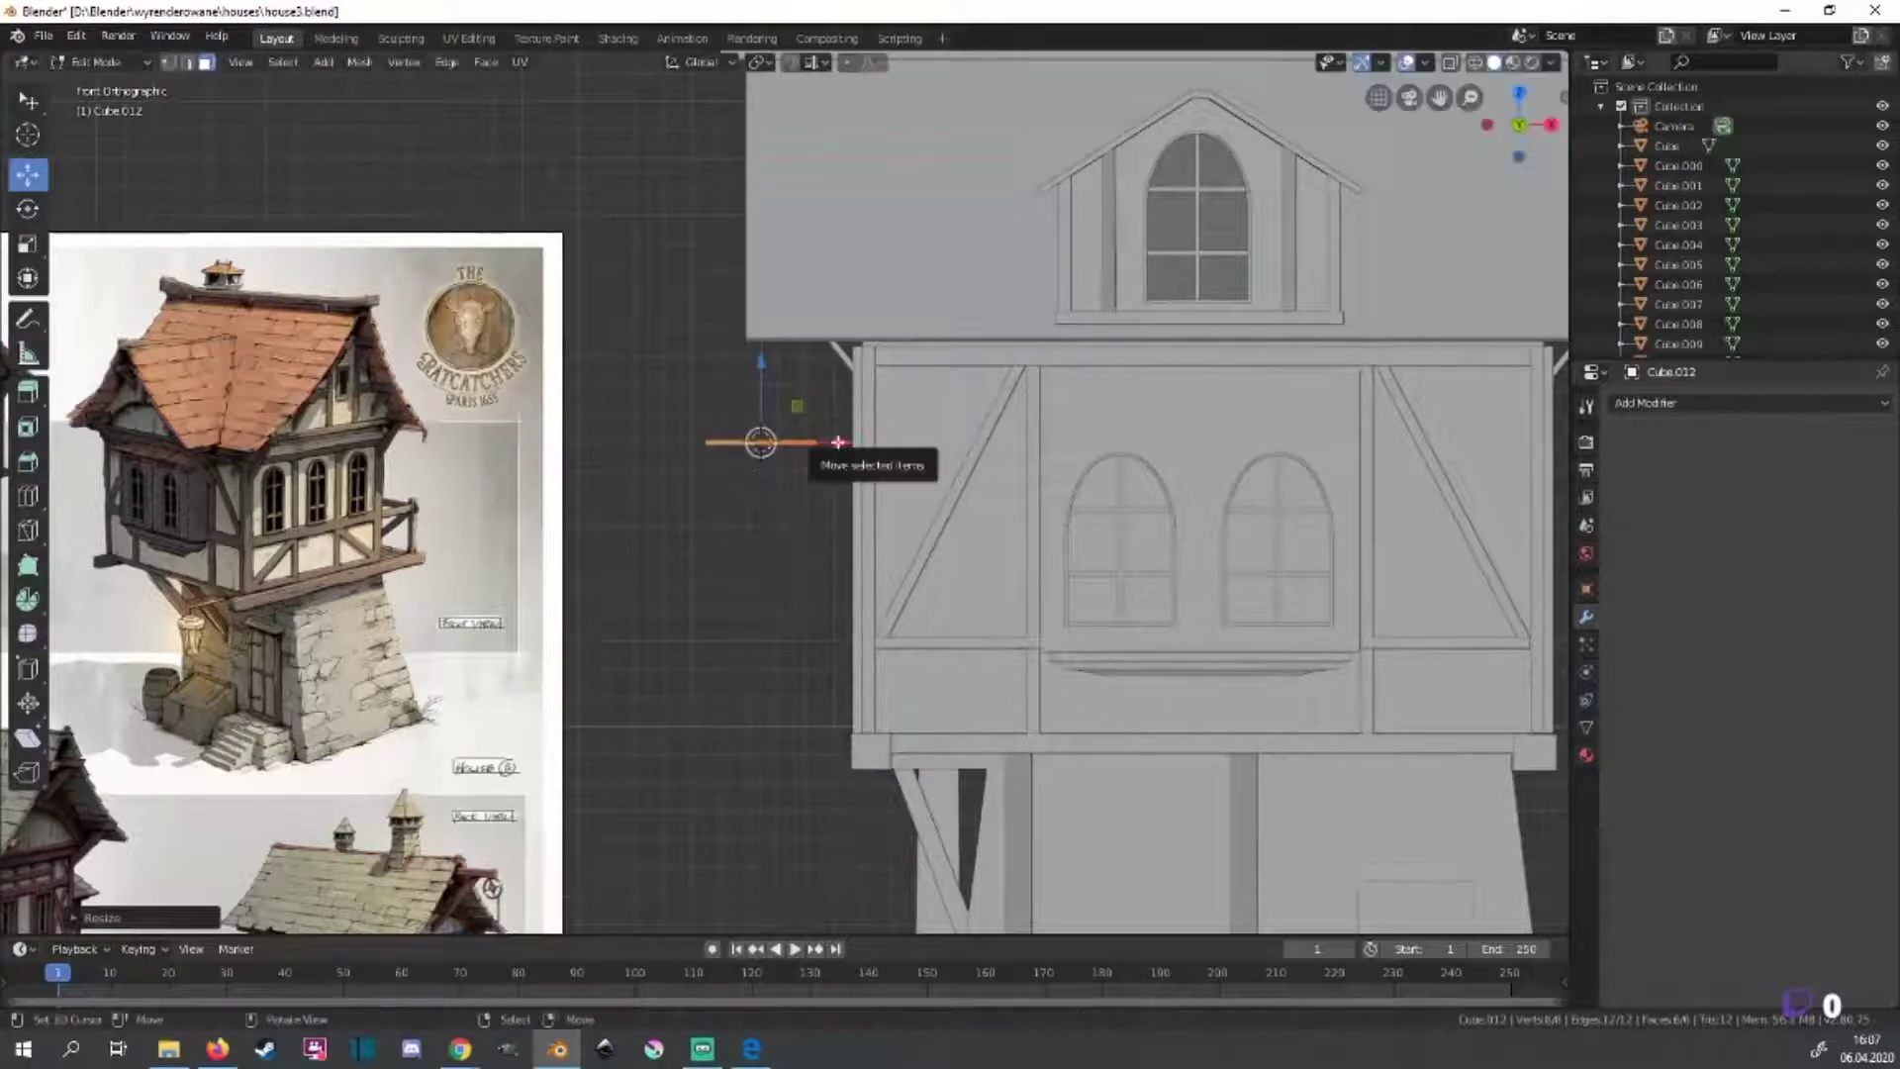
Place the plank on the ledge below the dormer.
scroll(355, 524, "up", 3)
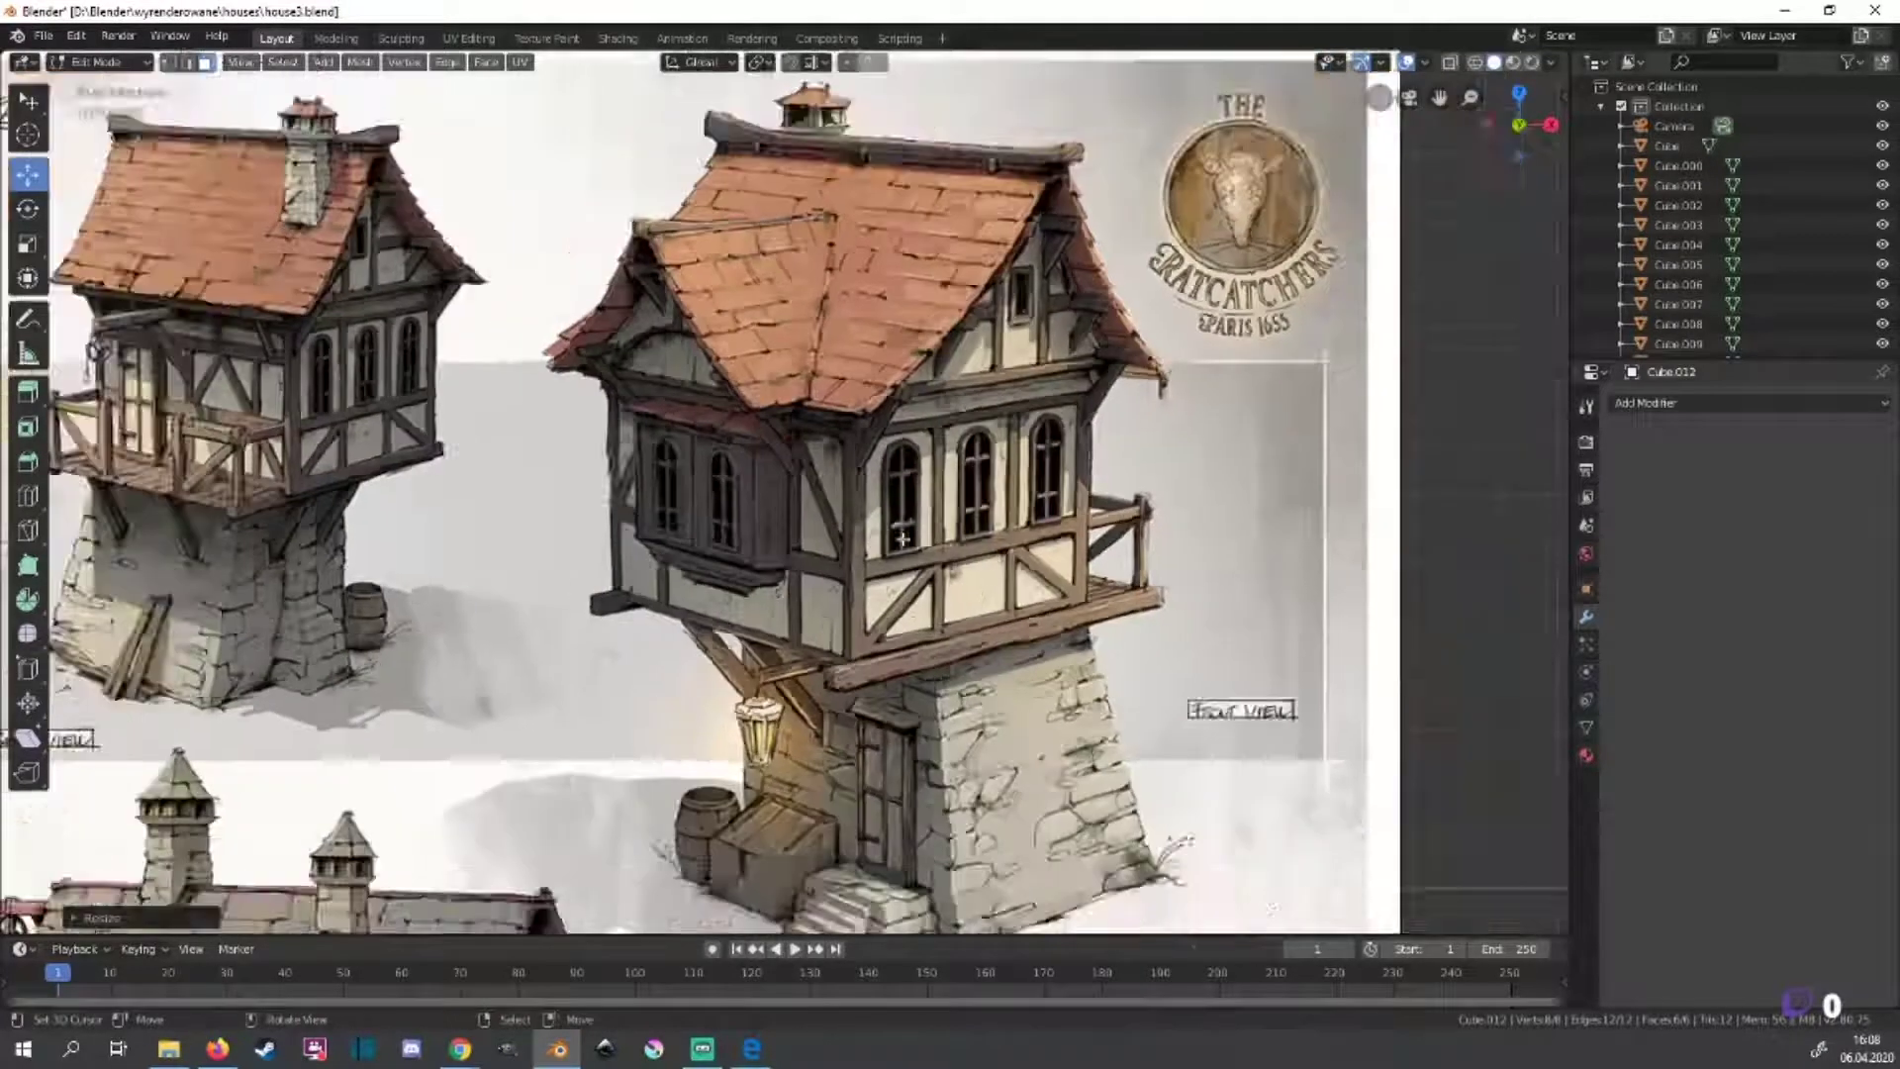
scroll(355, 524, "down", 4)
scroll(934, 677, "down", 3)
middle_click_drag(933, 677, 980, 653)
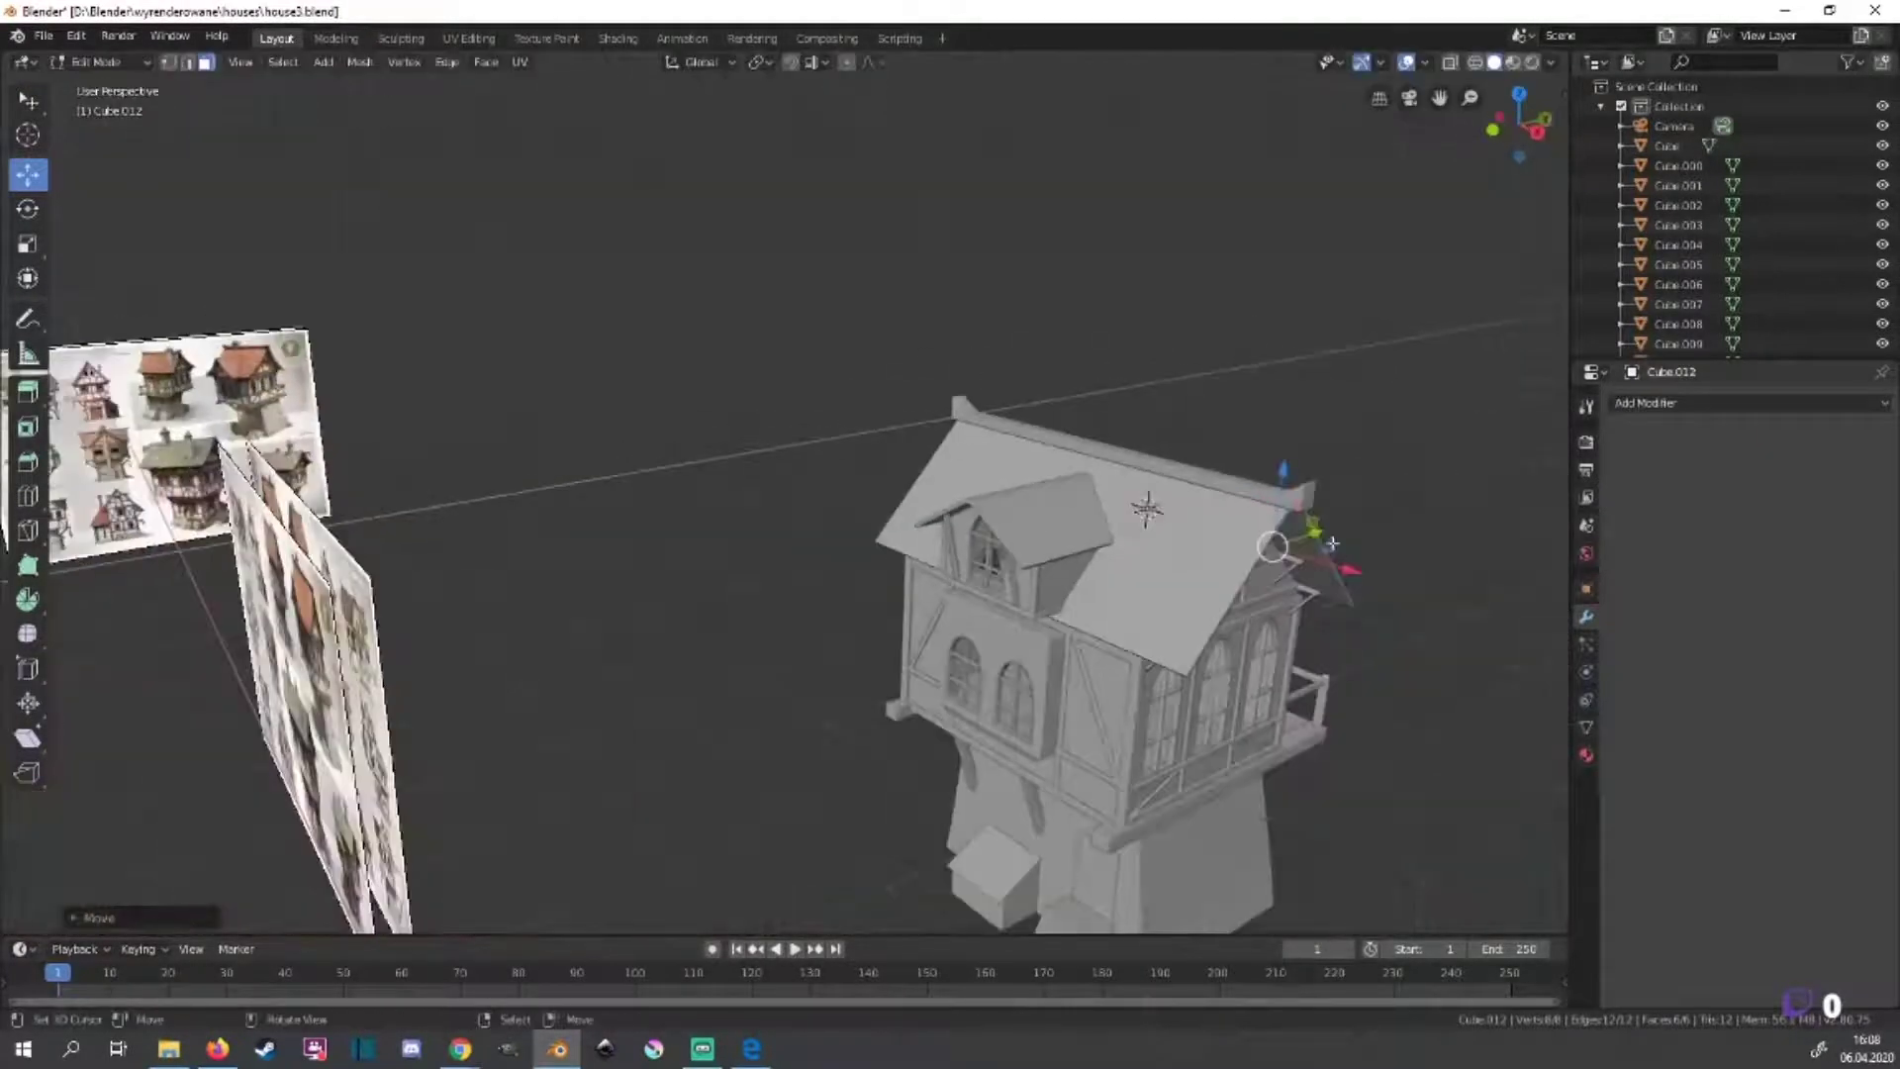
key("g")
left_click(967, 666)
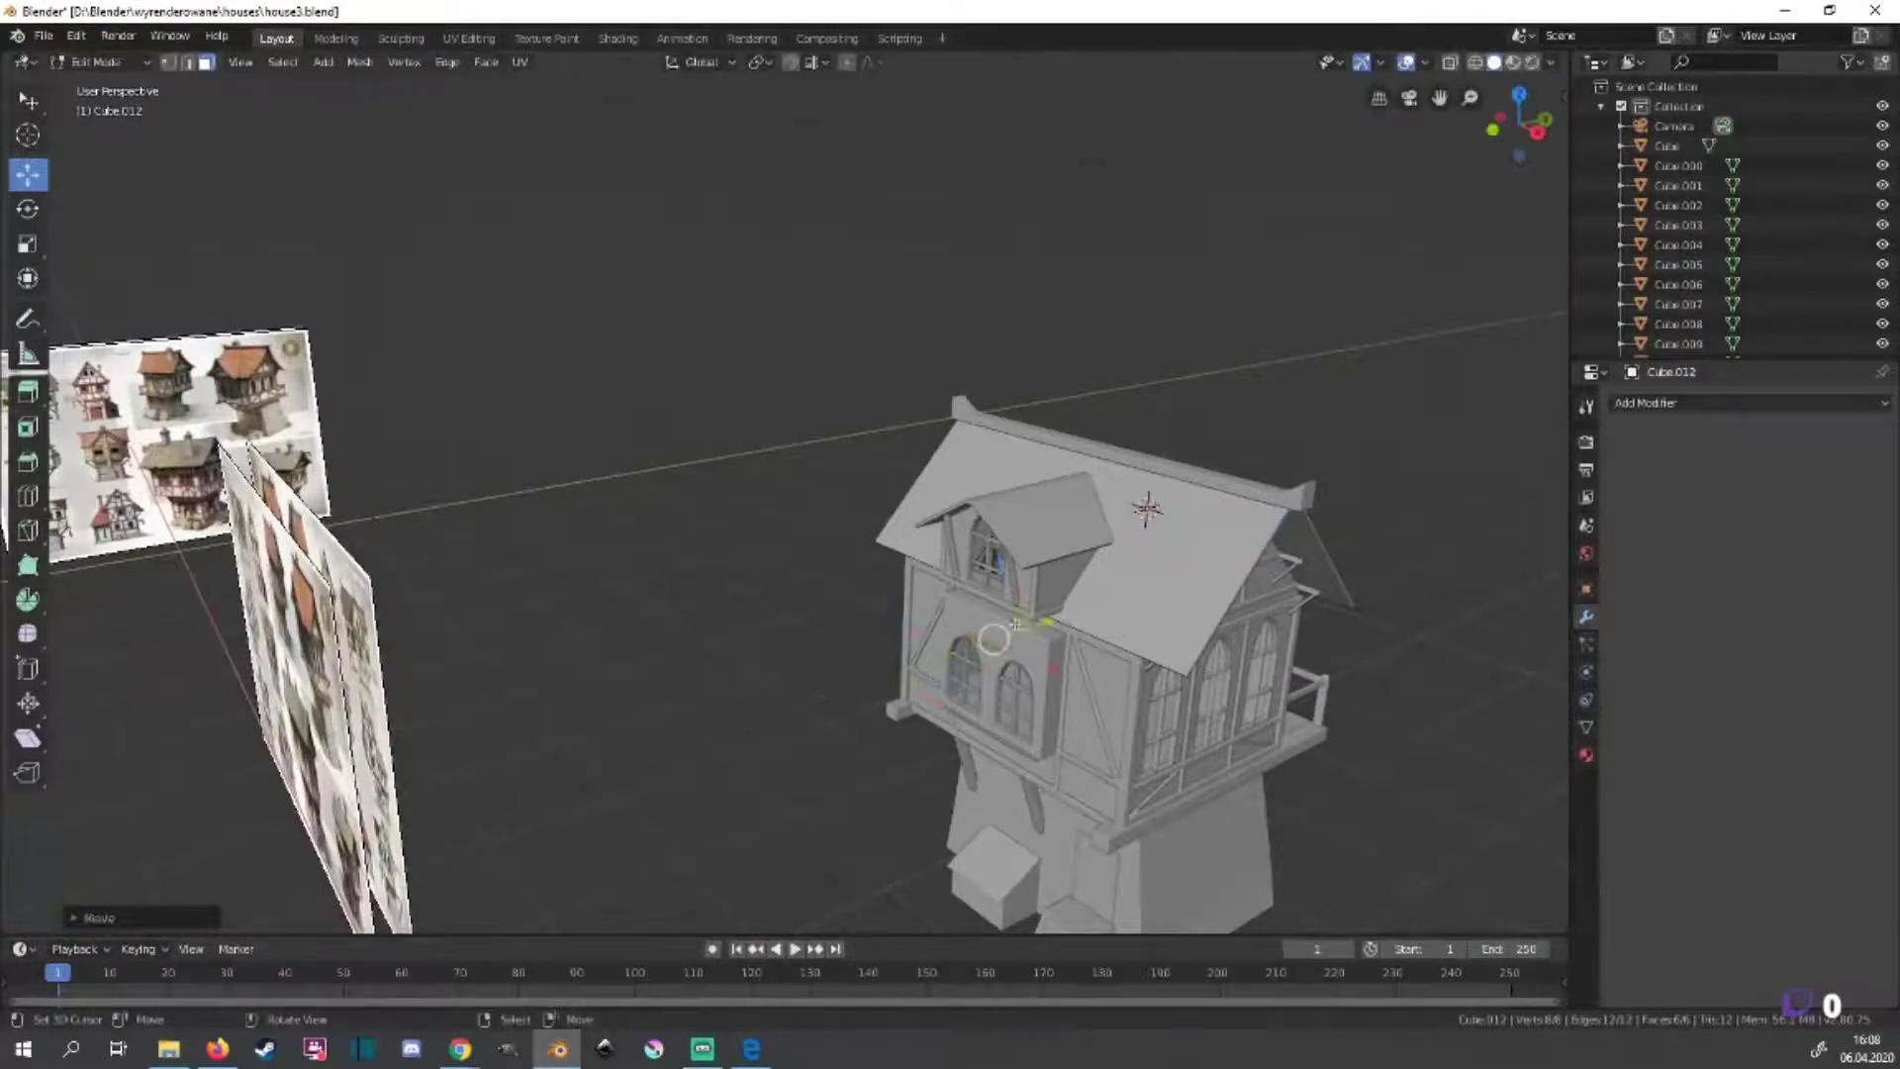
key("KP_Decimal")
key("g")
left_click(1222, 665)
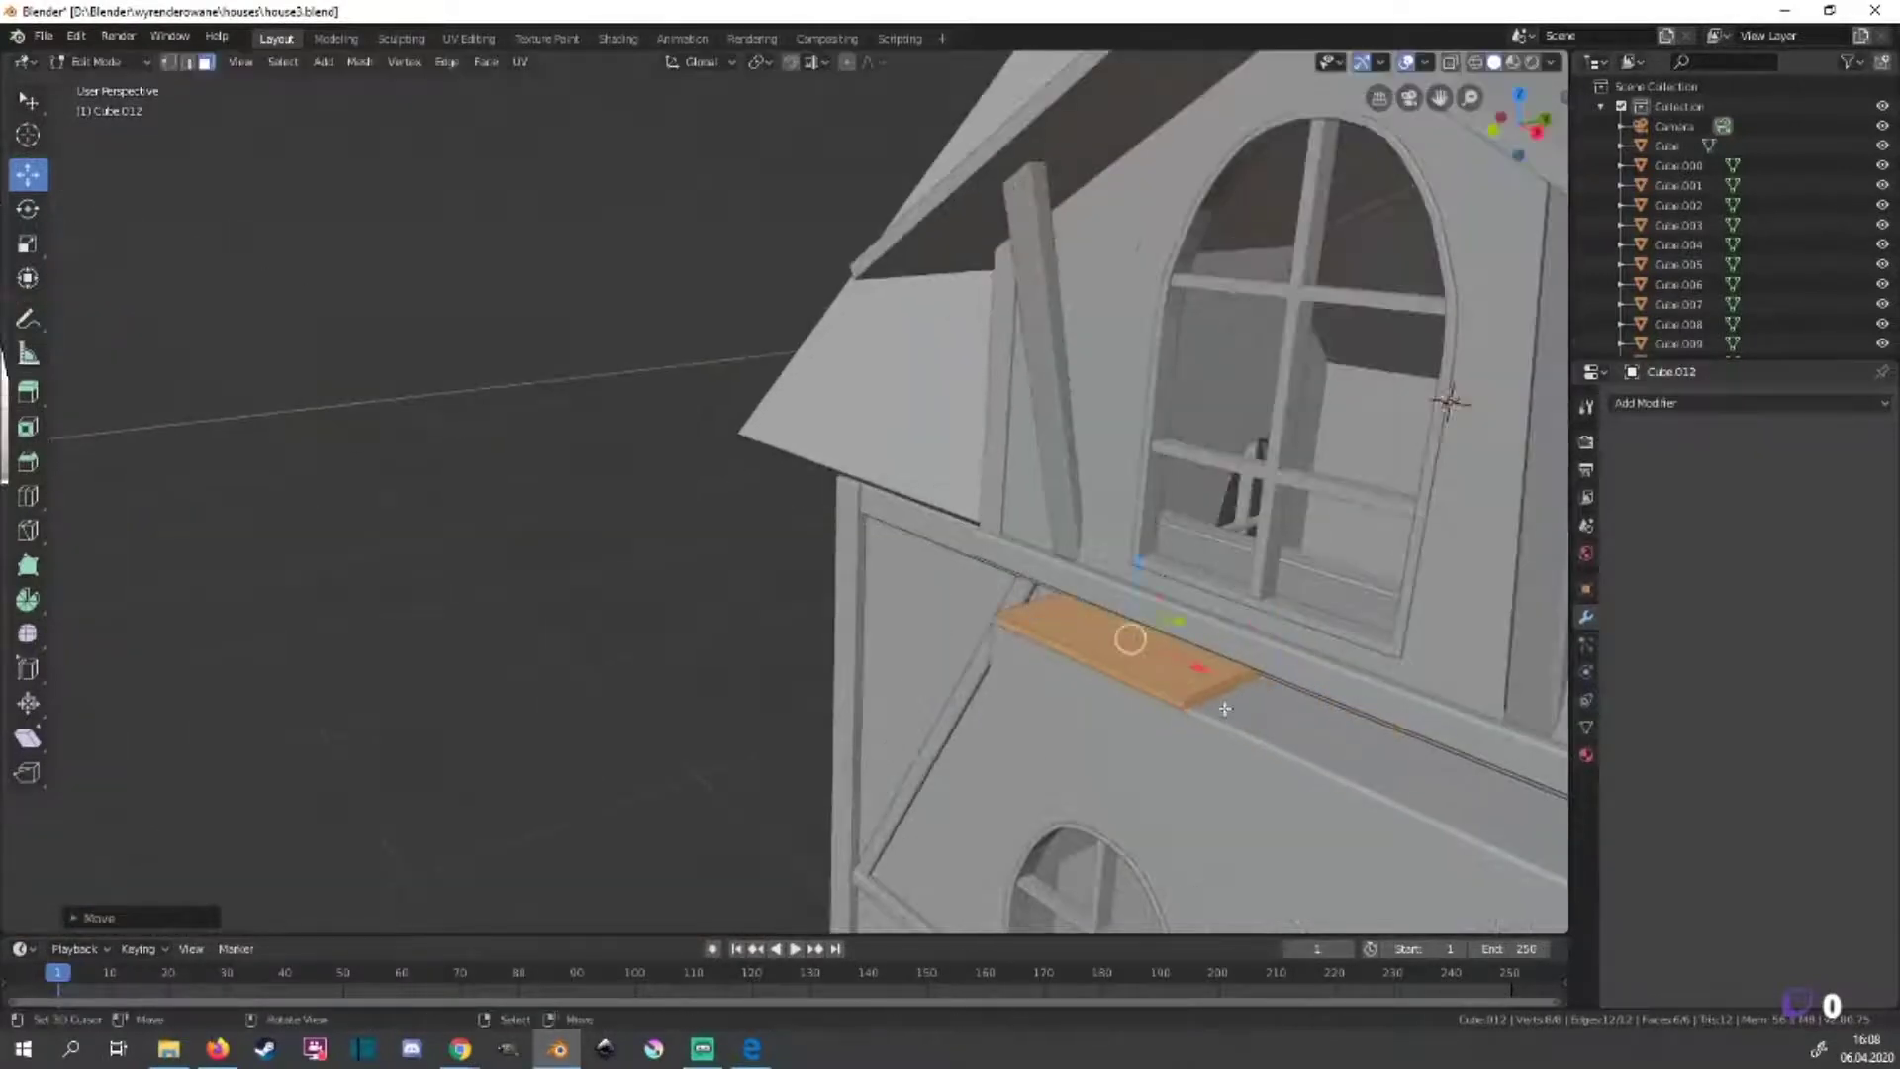
Try rotating the plank in Right view, then cancel the rotation.
key("KP_3")
scroll(1115, 594, "up", 2)
scroll(1115, 594, "up", 4)
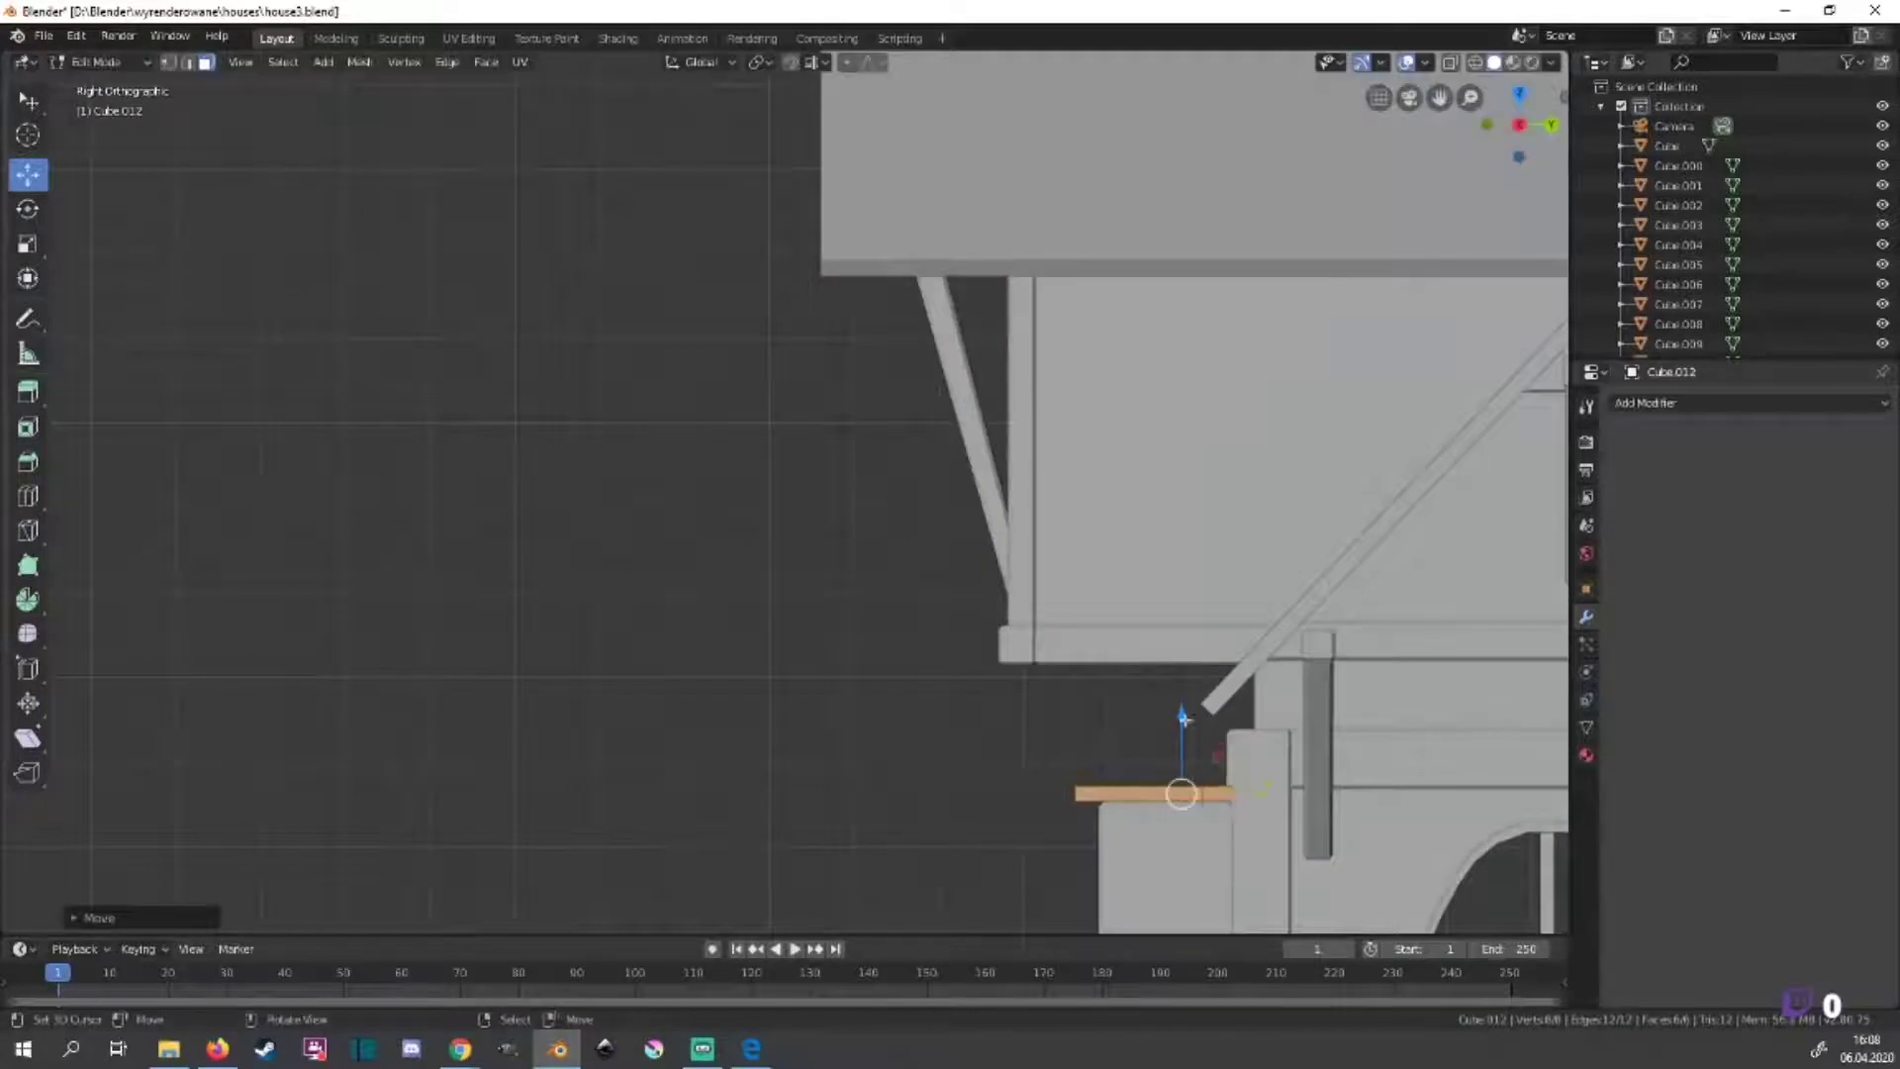
mouse_move(1217, 805)
middle_mouse_down()
mouse_move(1203, 792)
mouse_move(1127, 854)
middle_mouse_up()
key("r")
right_click(1203, 792)
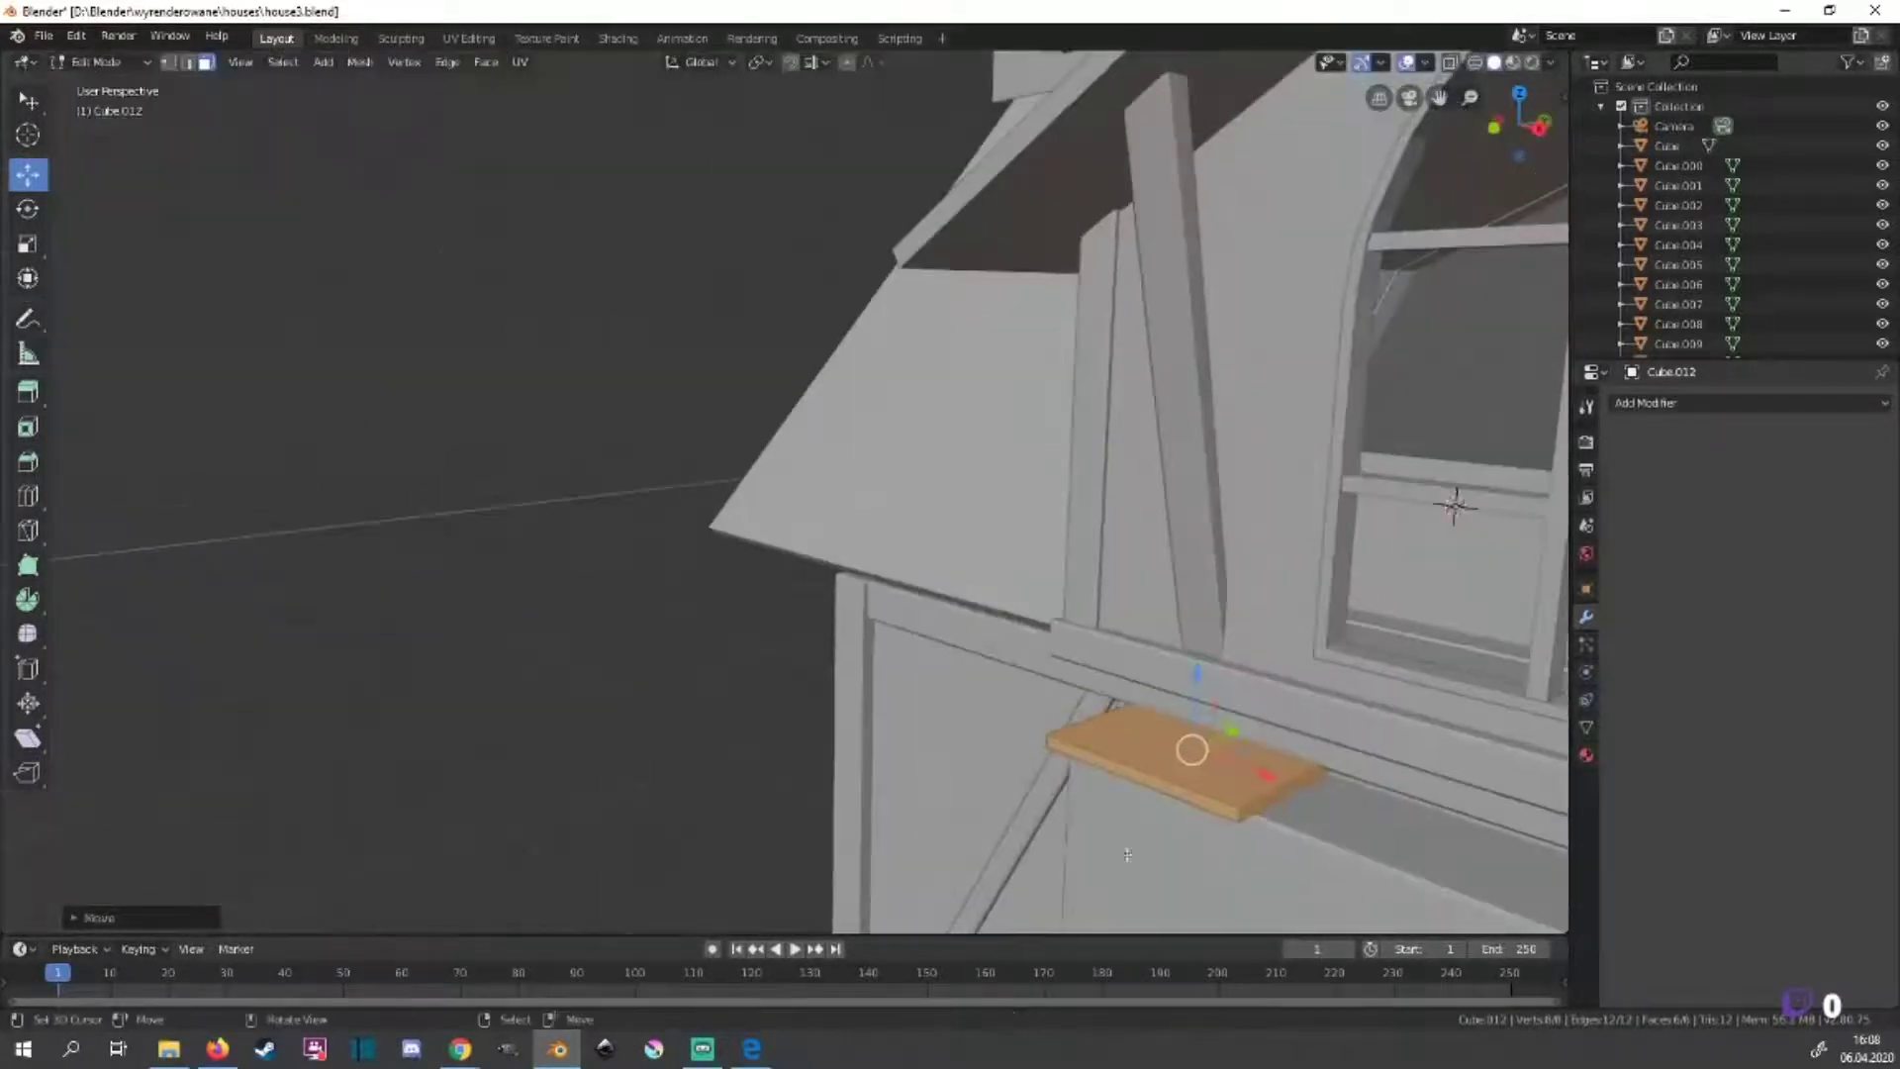
key("KP_3")
Lower the plank's outer face to slant it and adjust it along Y.
key("g")
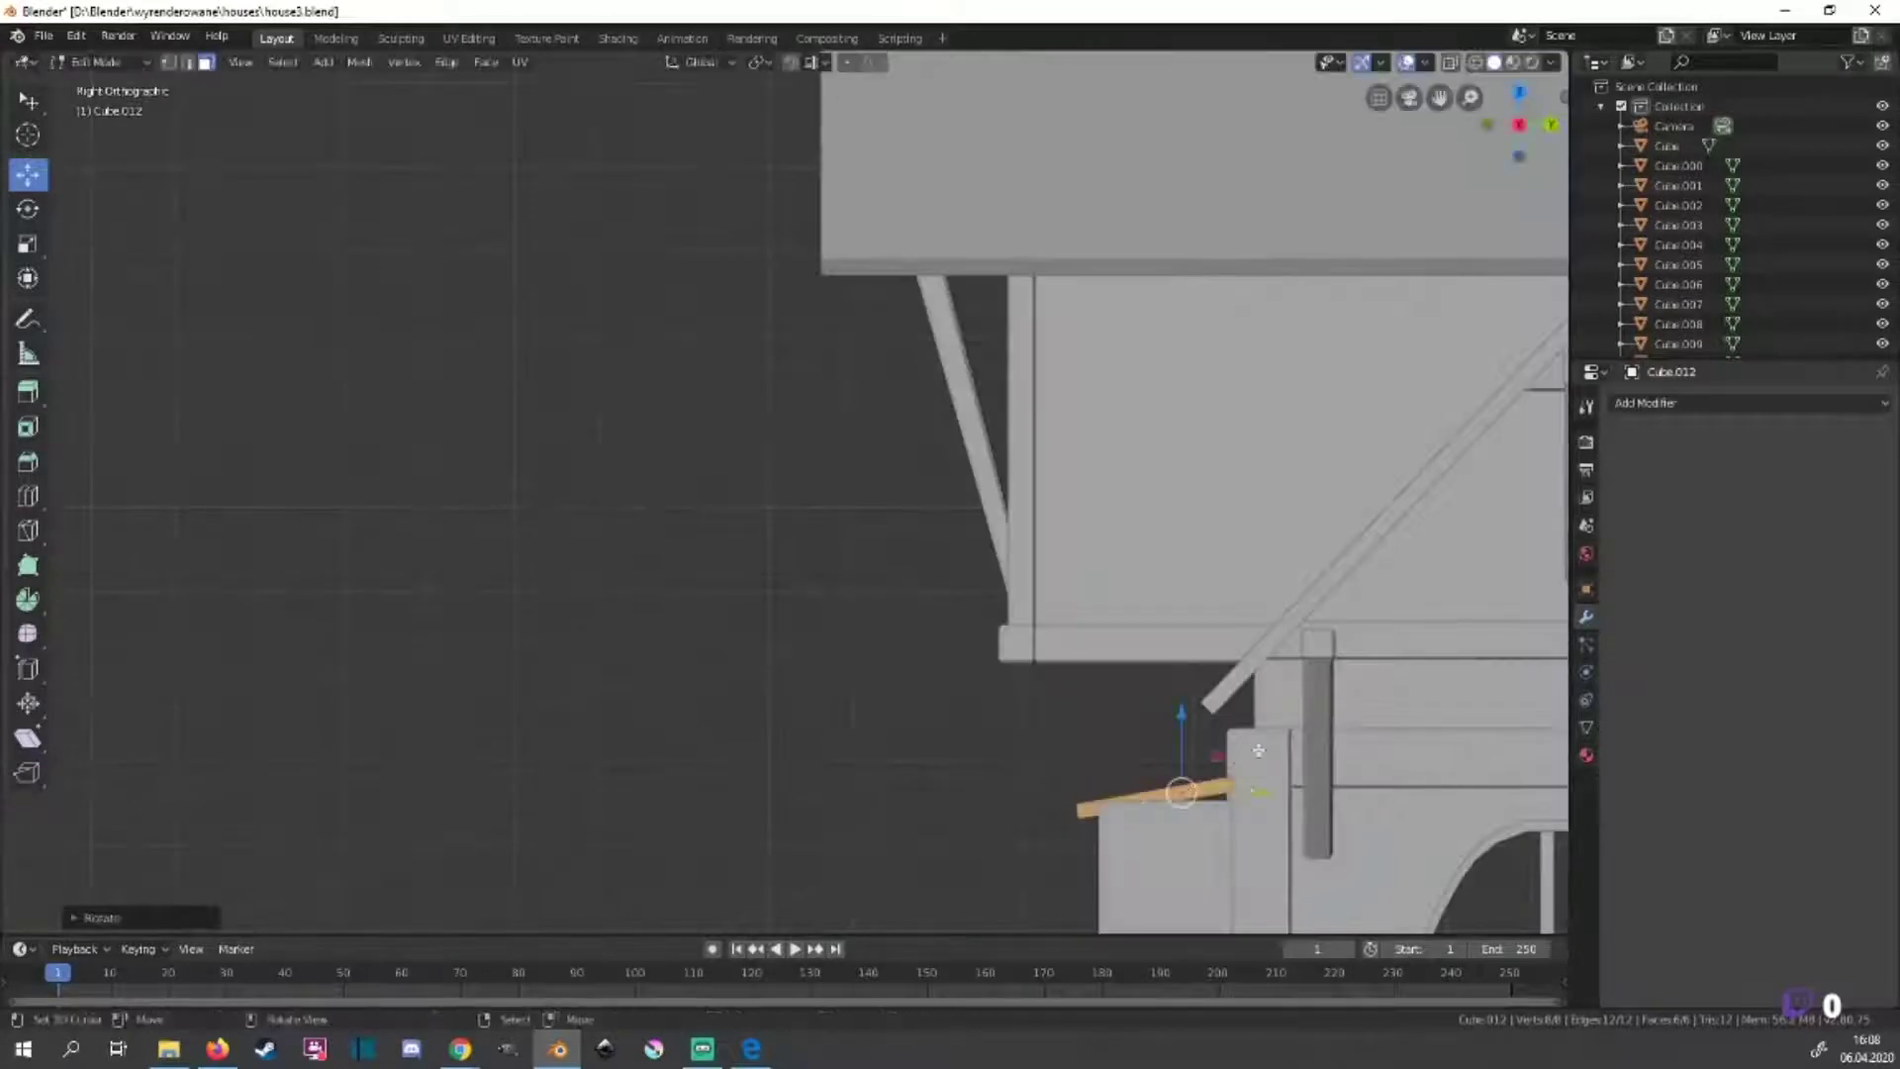
left_click(1128, 752)
key("g")
key("y")
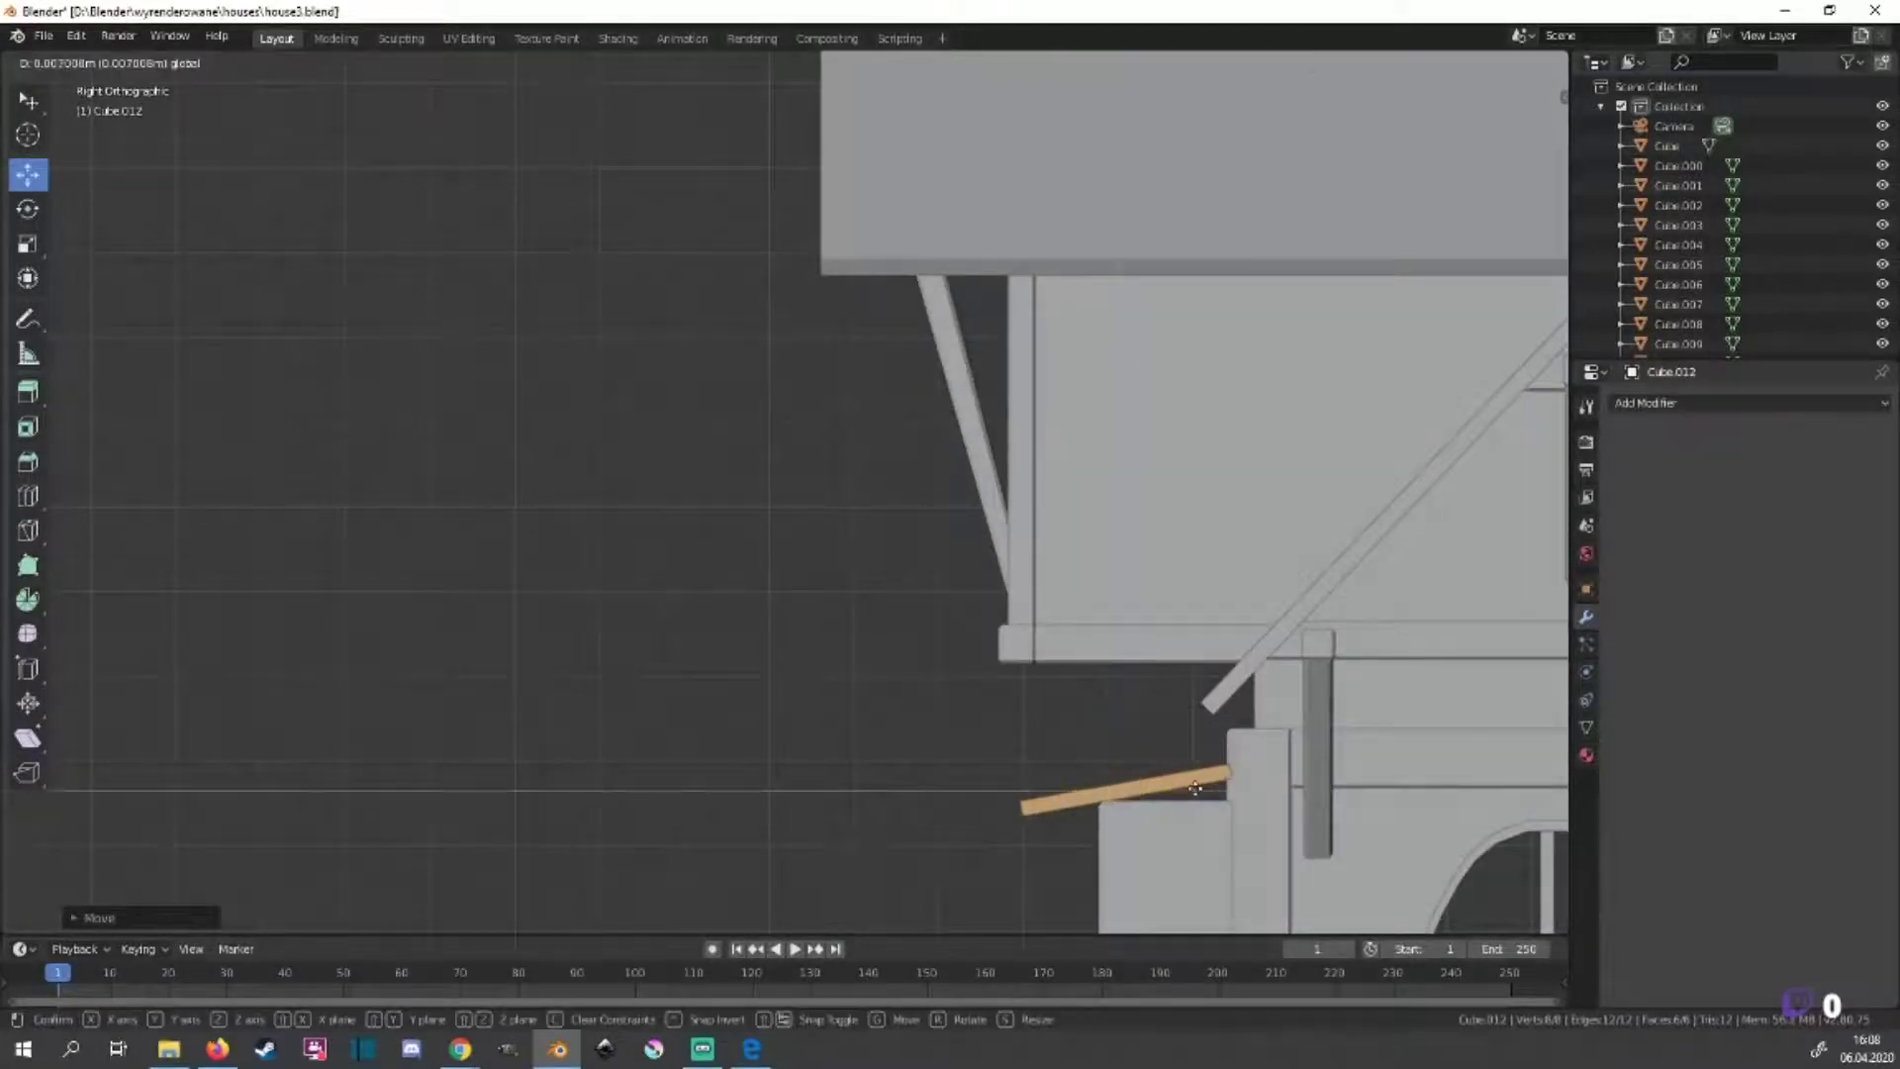
left_click(1123, 745)
mouse_move(1123, 744)
middle_mouse_down()
mouse_move(812, 769)
mouse_move(891, 869)
middle_mouse_up()
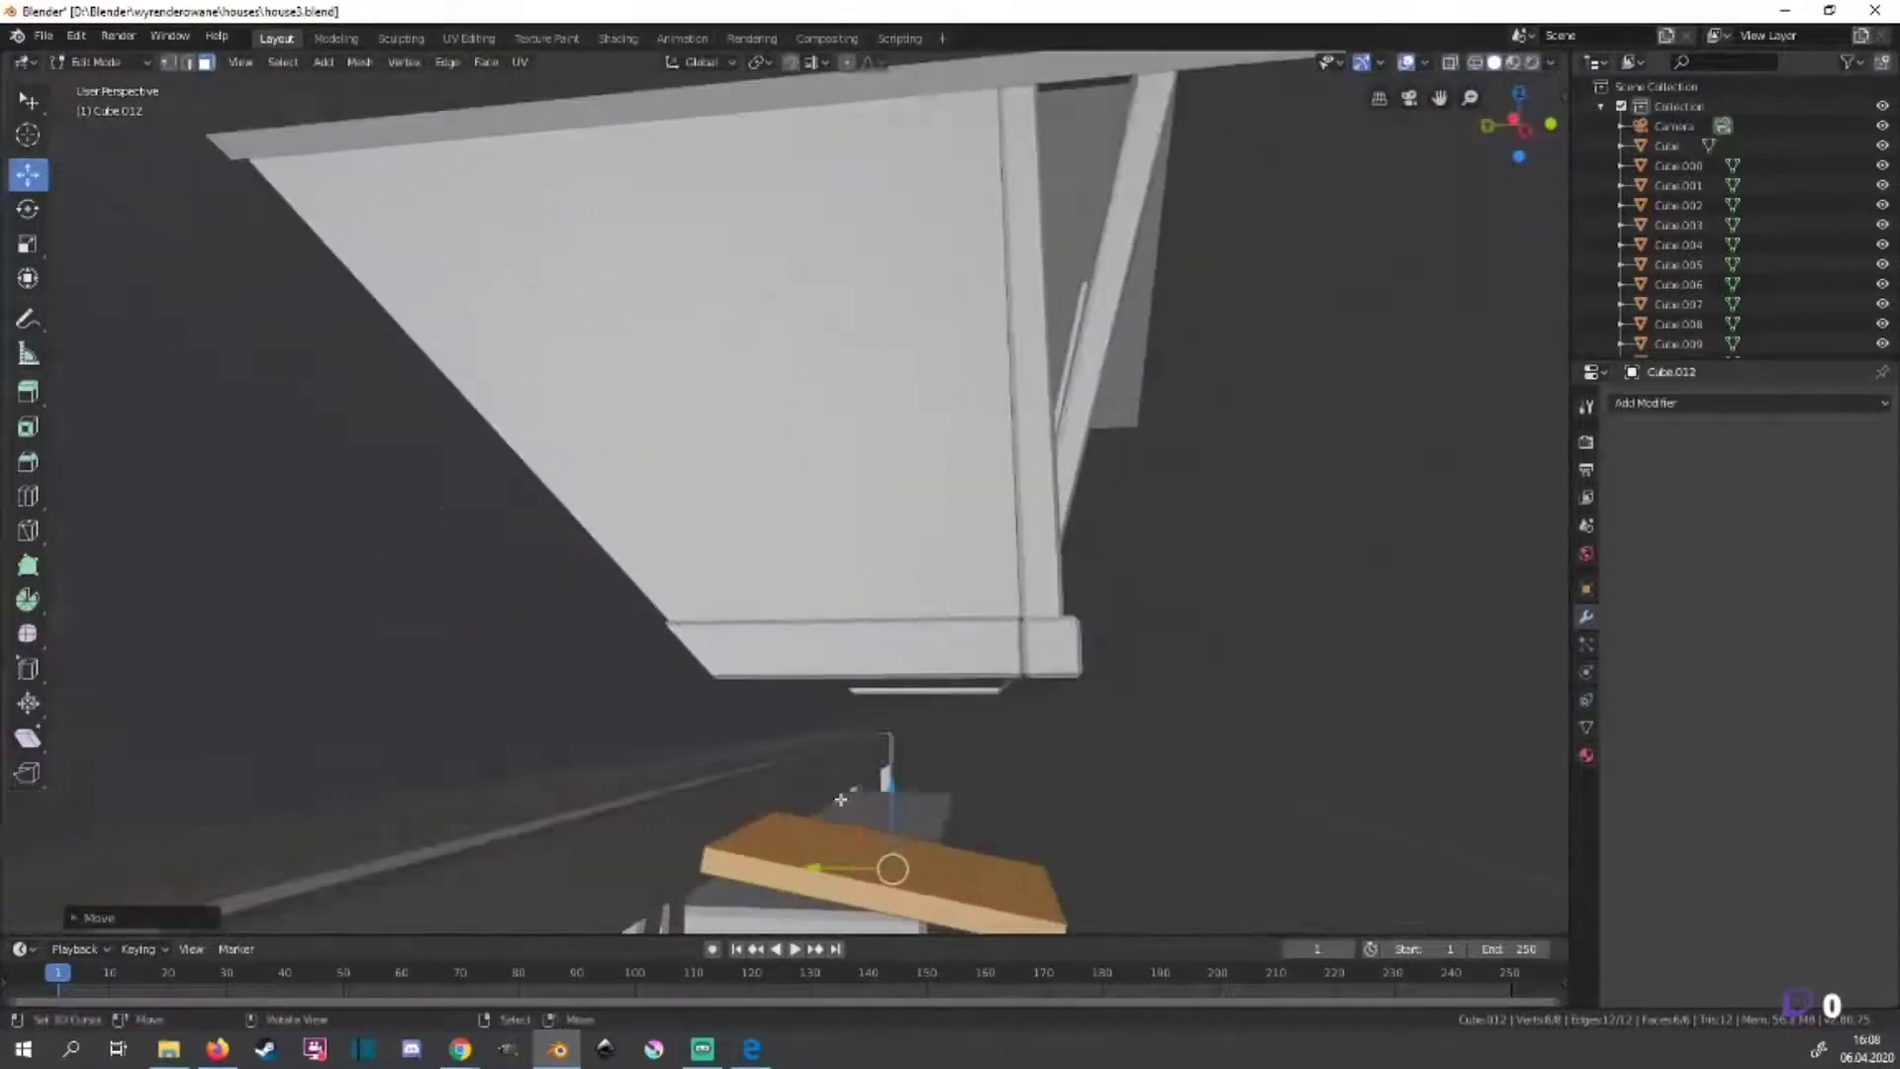
Slide the plank right and extrude its edge outward to lengthen the ledge.
key("KP_1")
mouse_move(704, 639)
middle_mouse_down("shift")
mouse_move(1470, 620)
mouse_move(1001, 816)
middle_mouse_up("shift")
key("KP_Decimal")
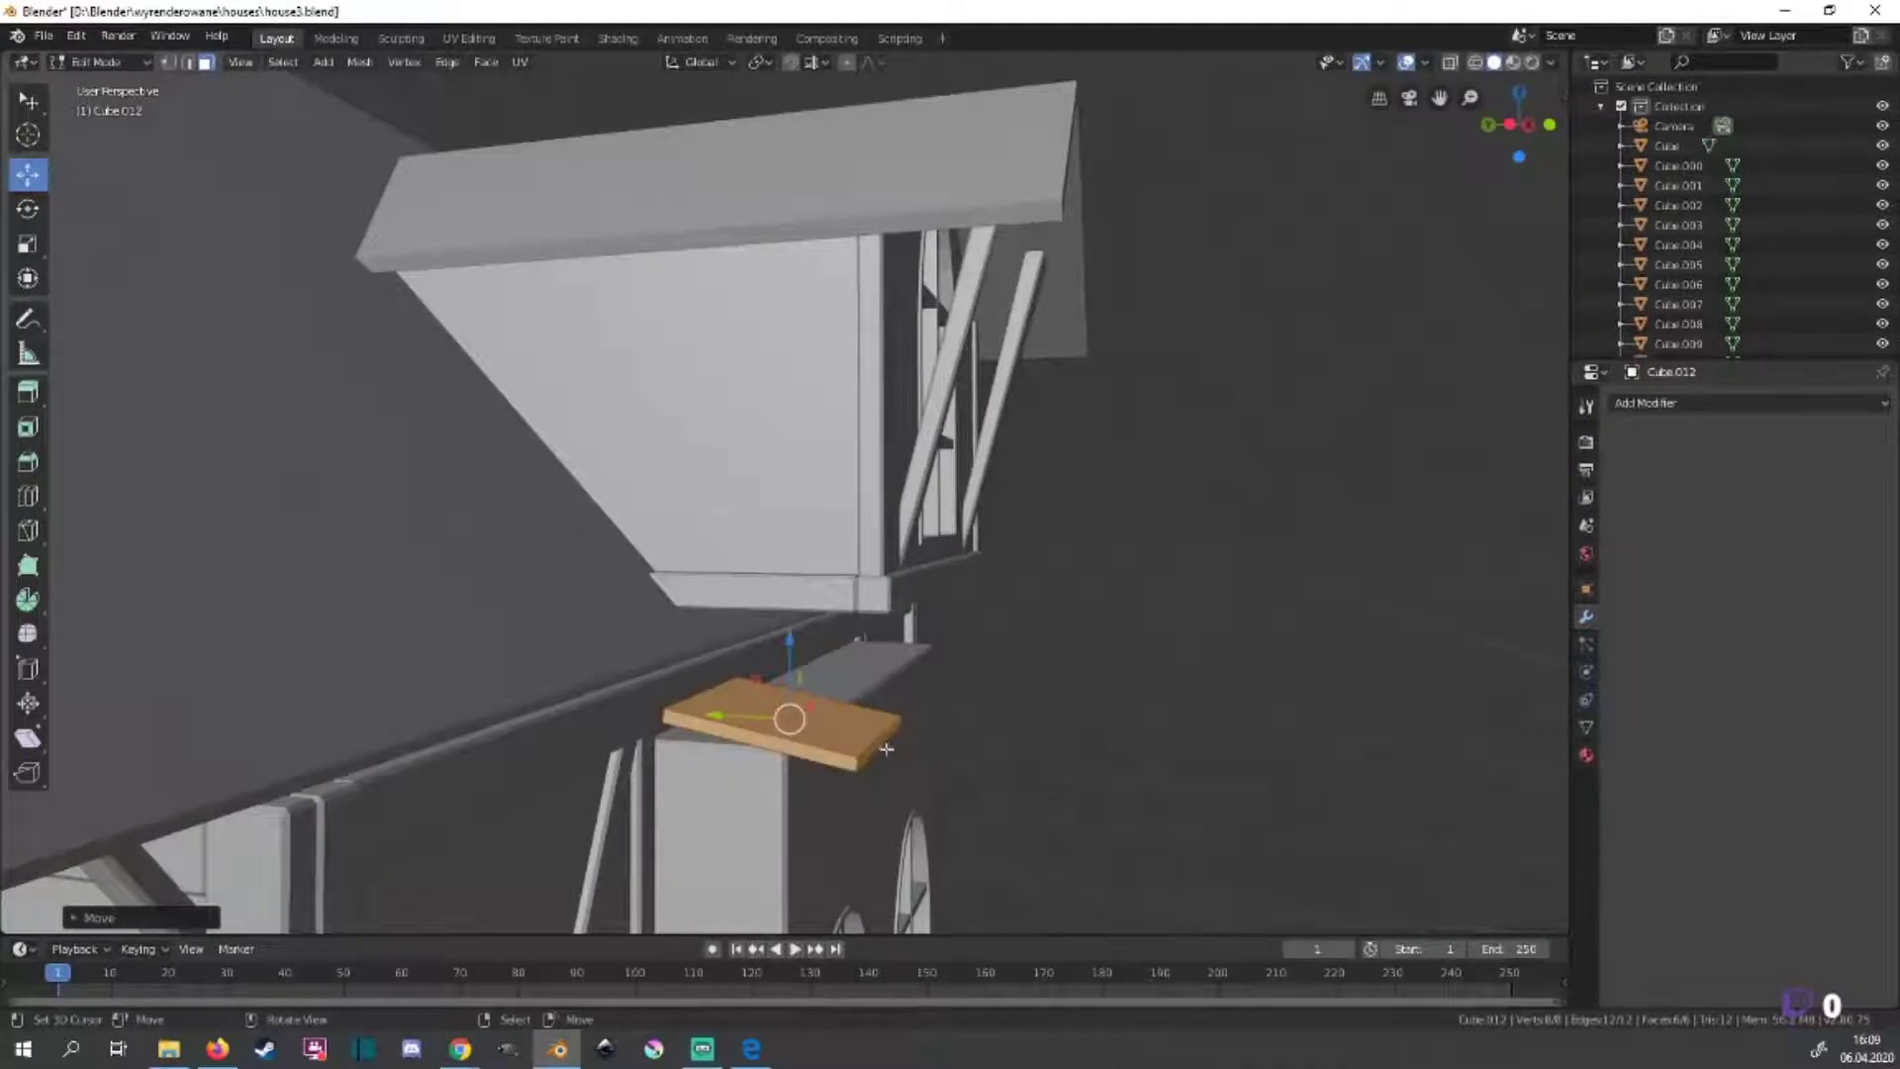
key("KP_1")
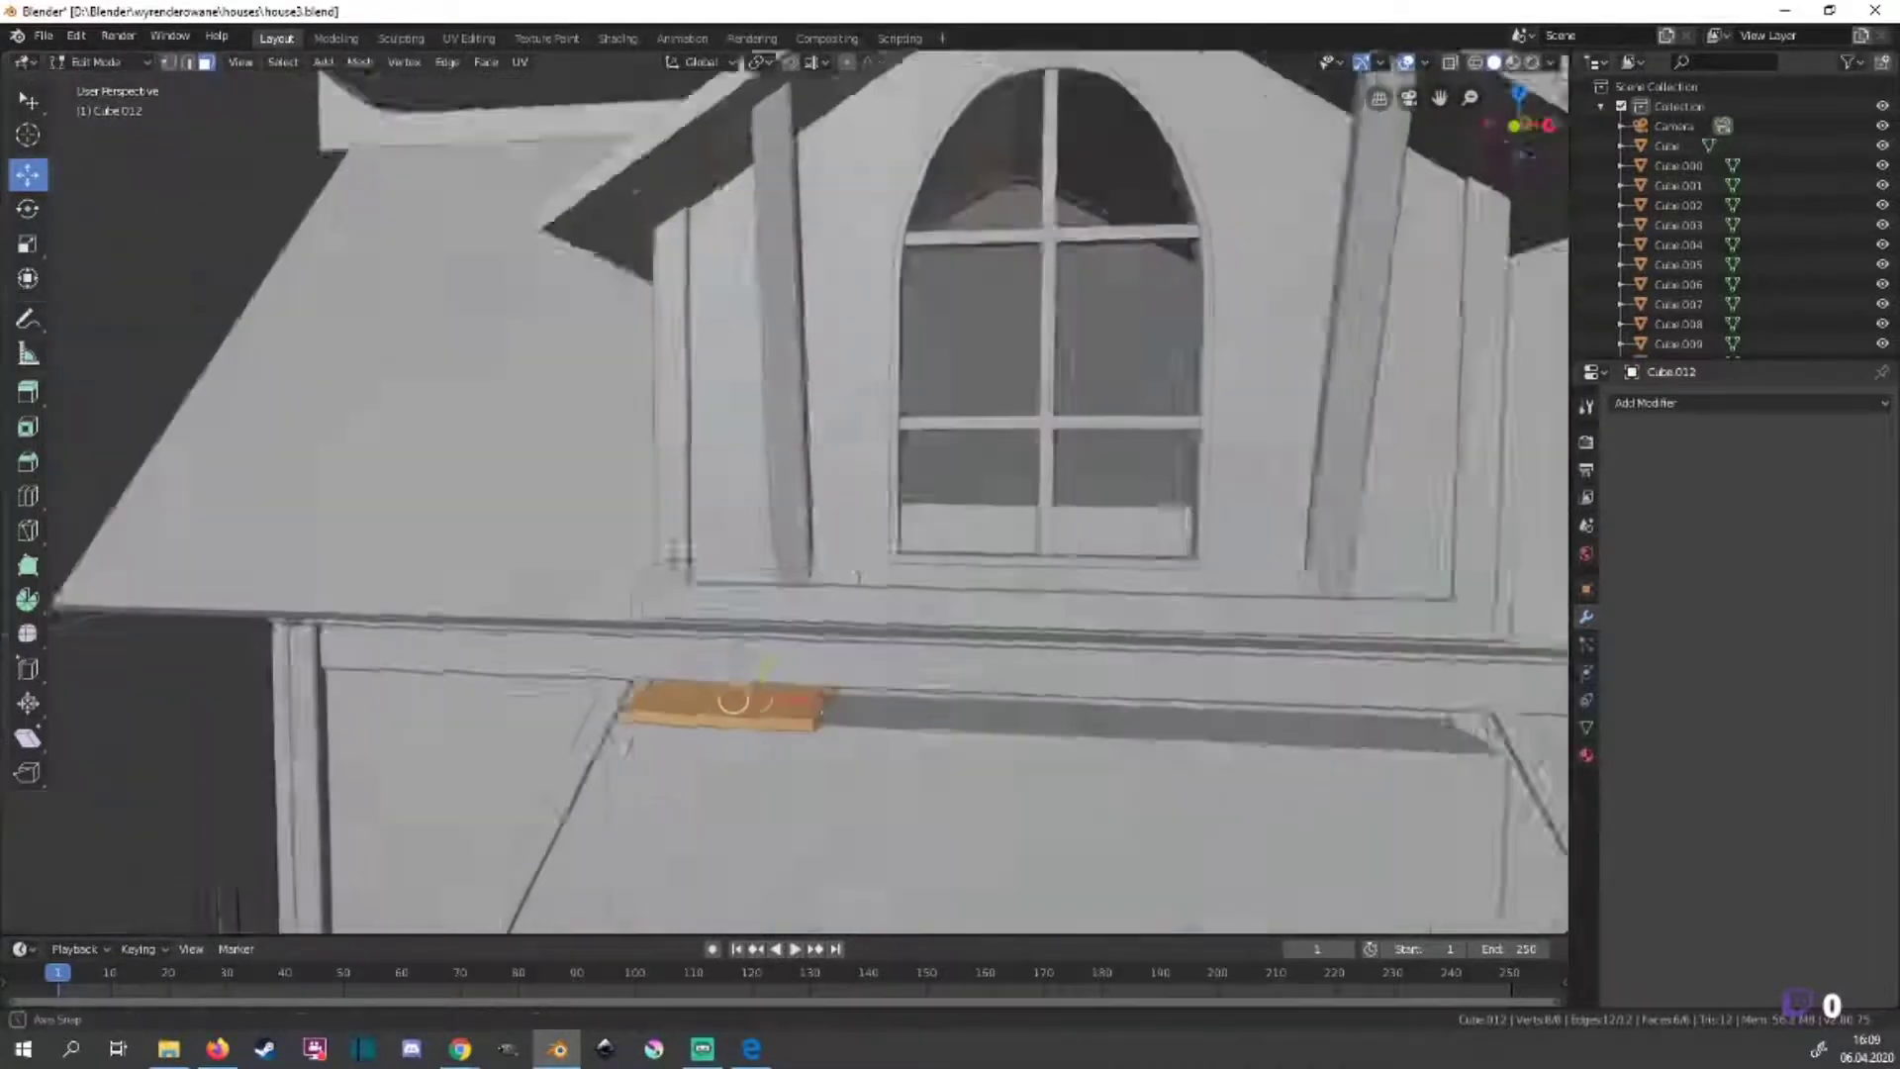
left_click_drag(827, 703, 1541, 703)
scroll(755, 649, "down", 2)
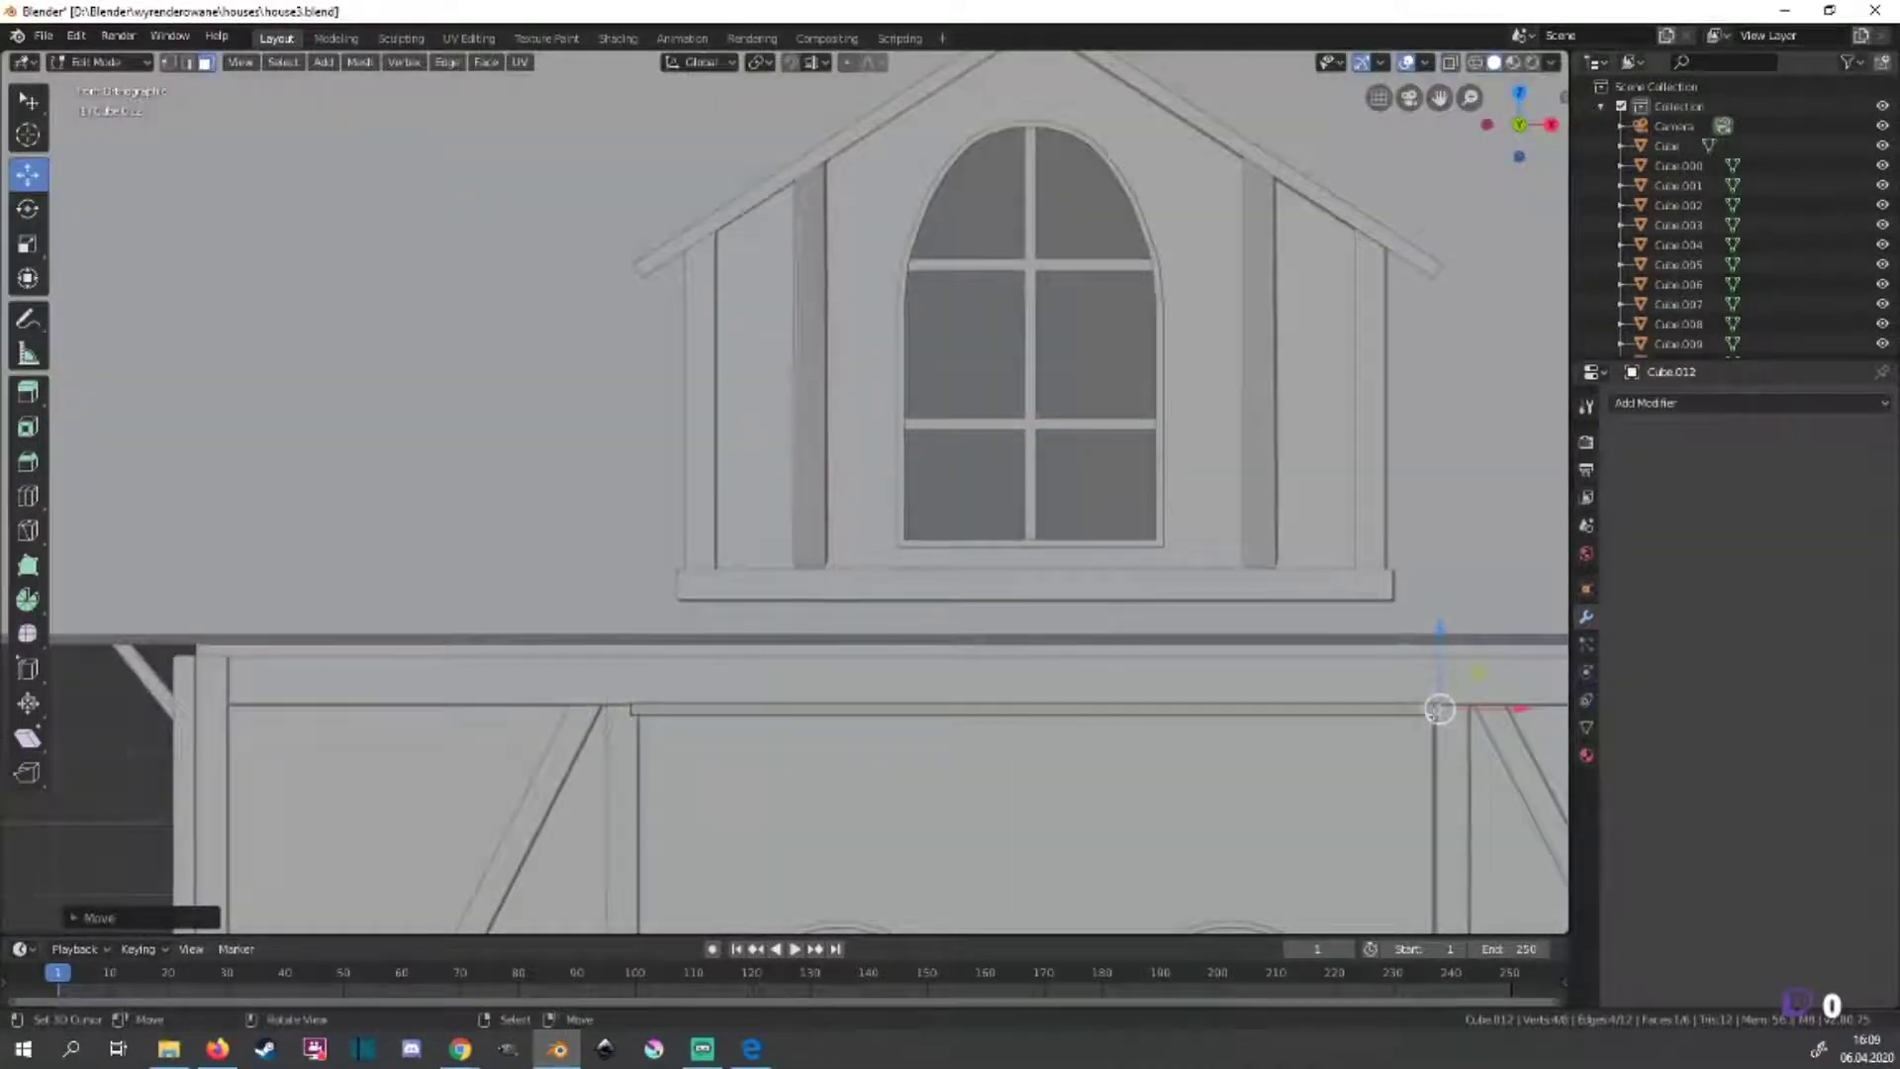
middle_click_drag(1432, 714, 1139, 798)
left_click_drag(705, 609, 713, 595)
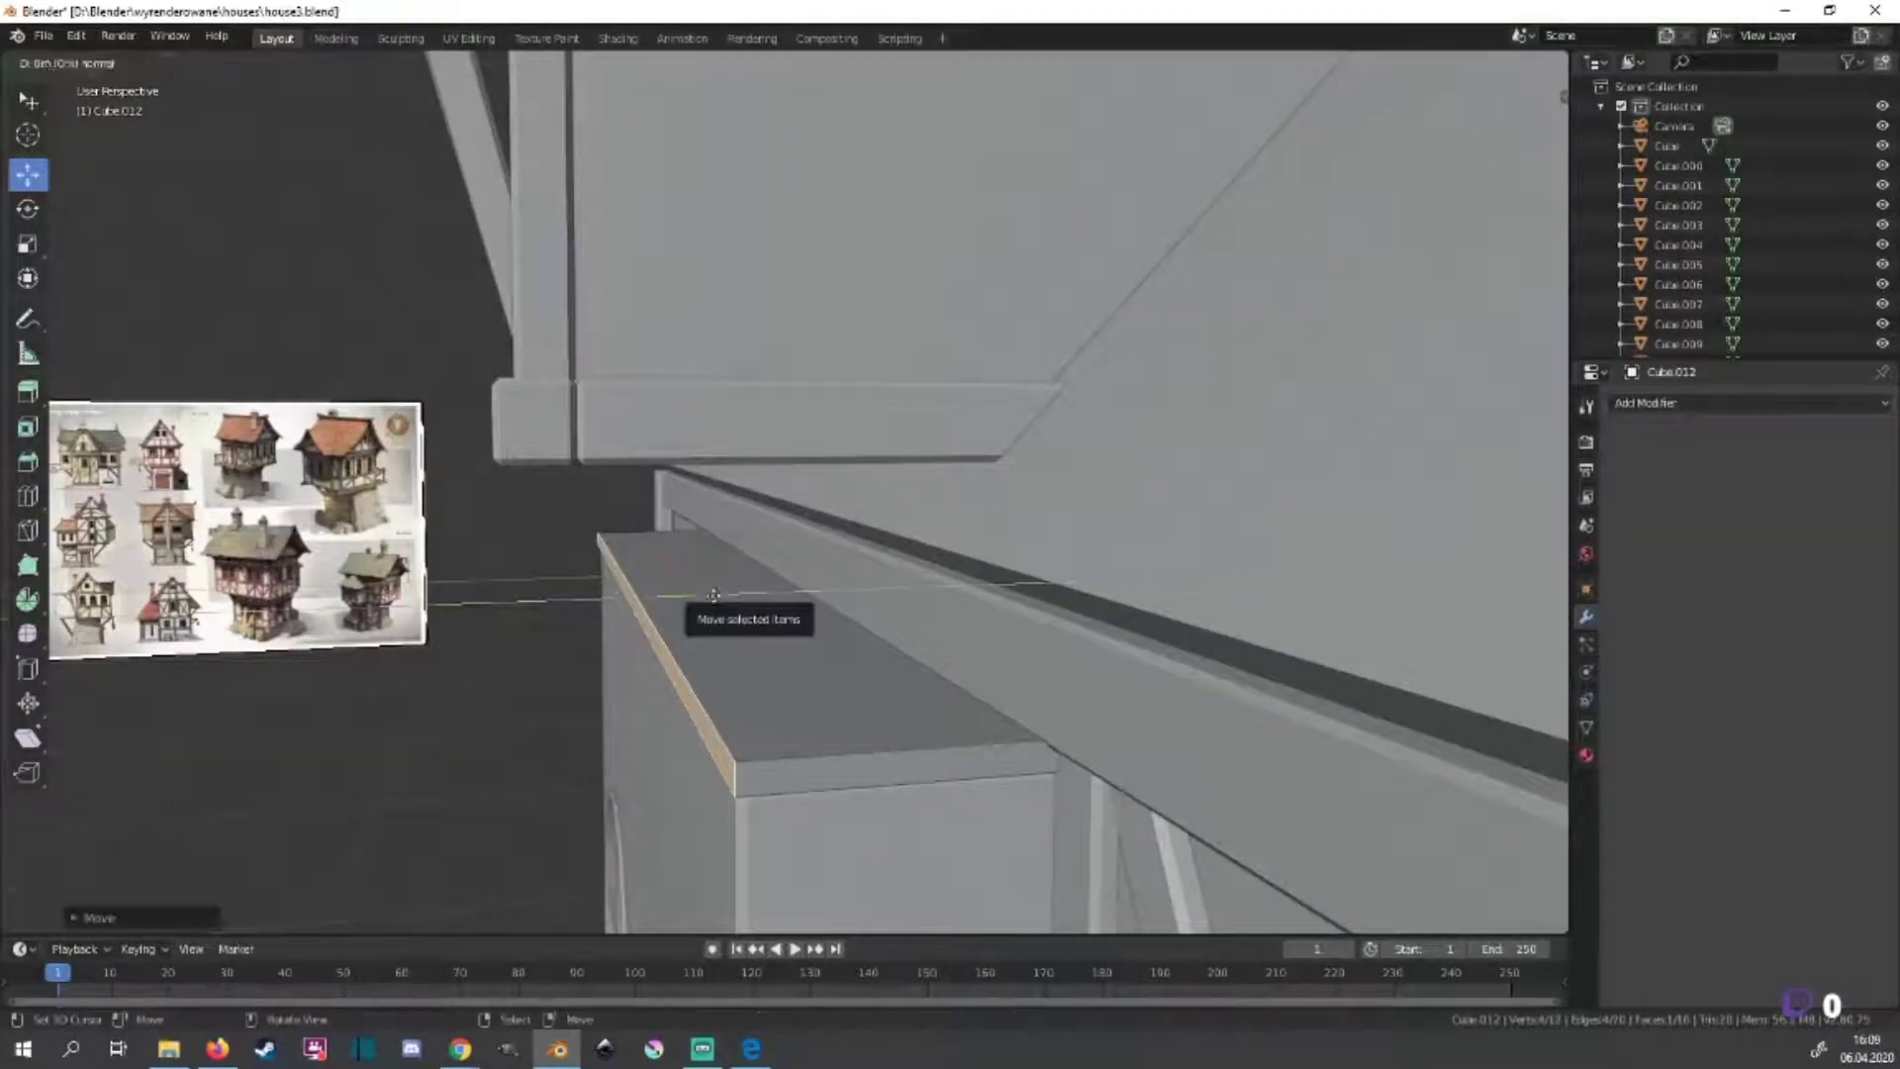
left_click(681, 594)
Rotate the plank to a slant in Right view and move it under the dormer.
key("KP_3")
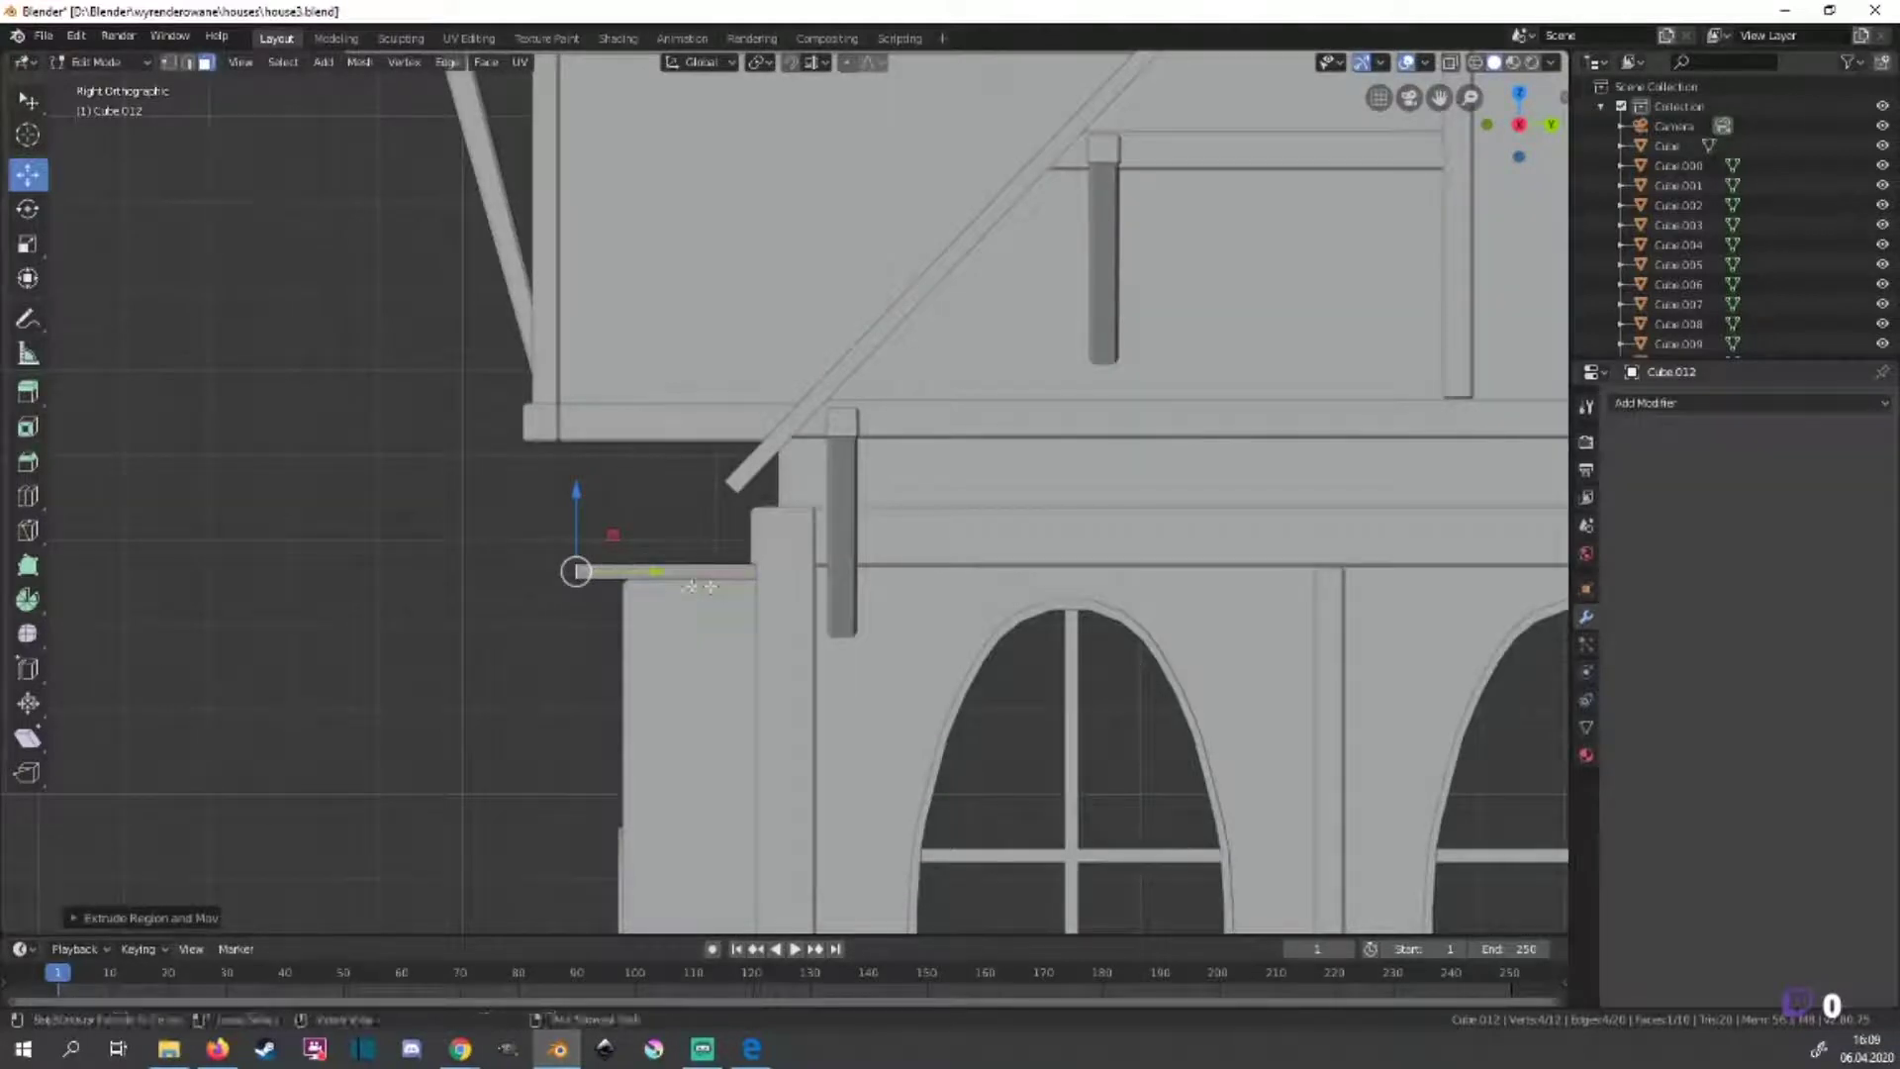
key("r")
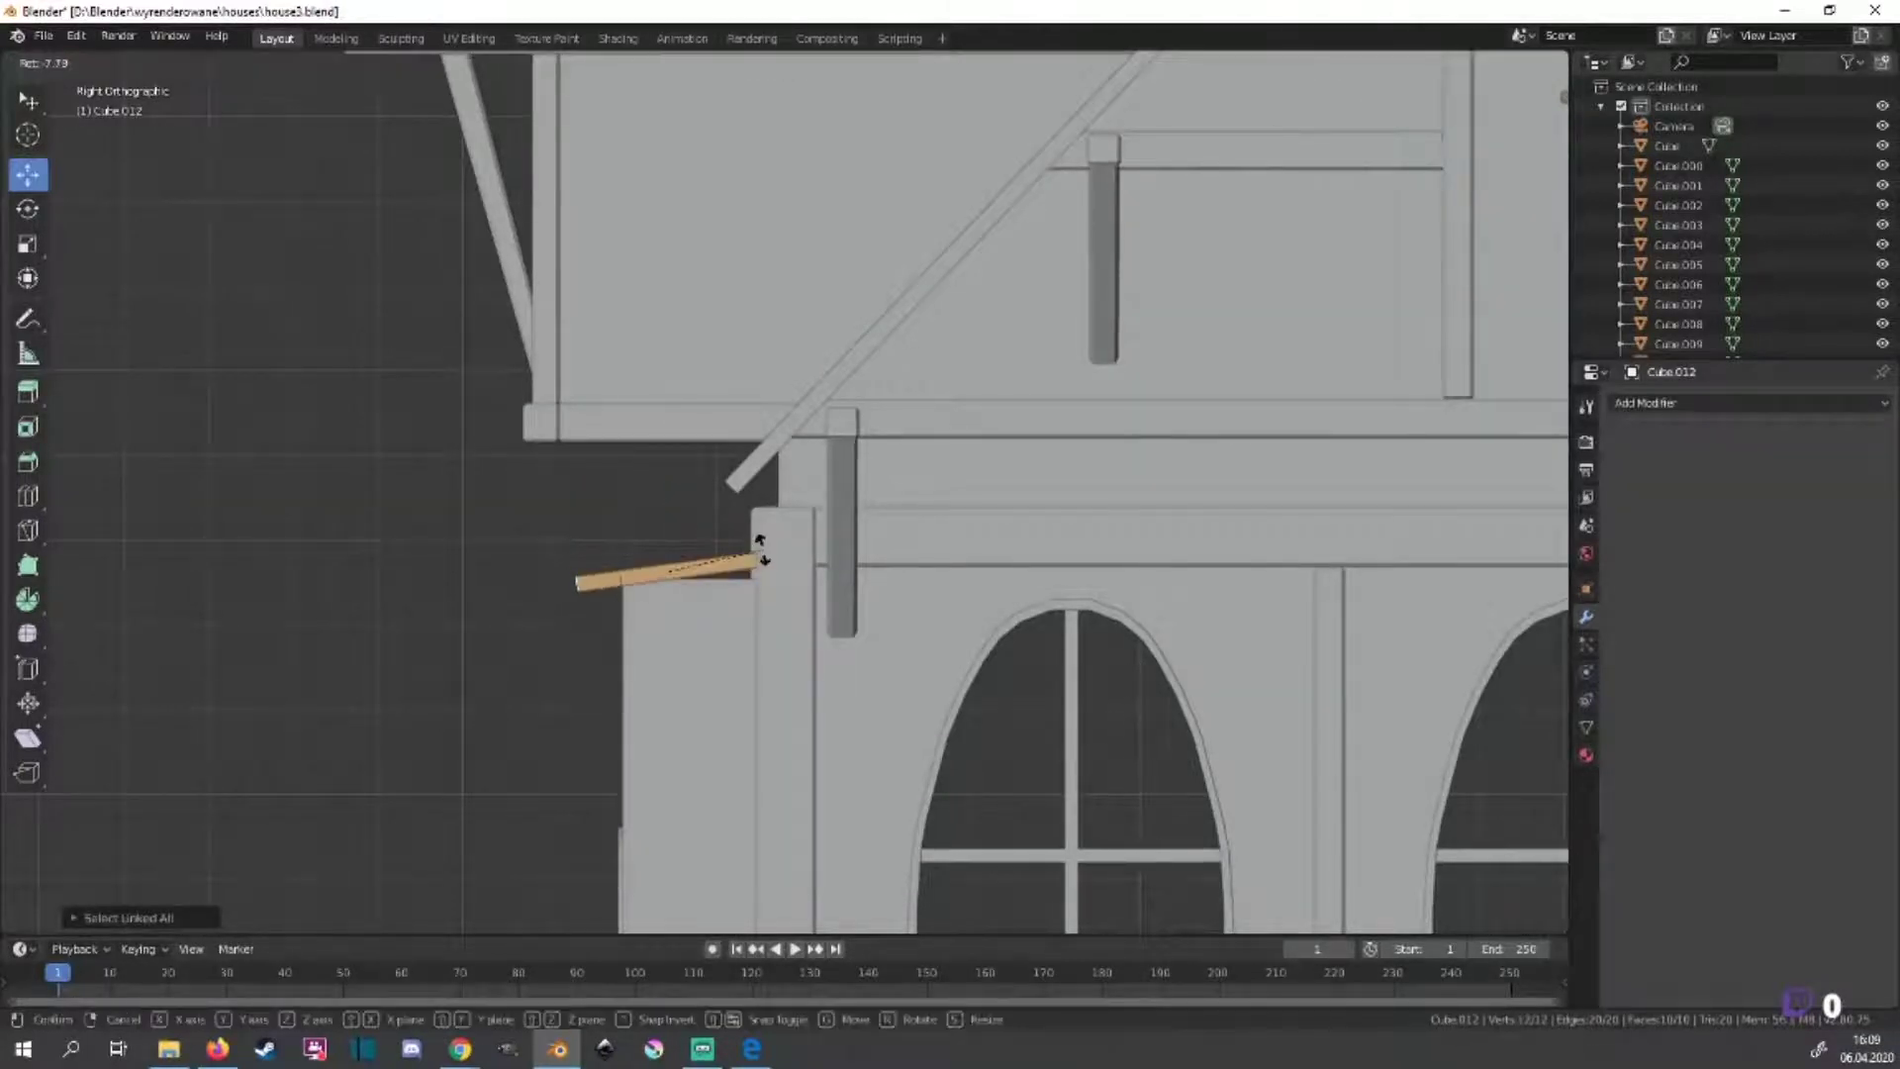
left_click(760, 547)
mouse_move(666, 527)
middle_mouse_down()
mouse_move(704, 642)
mouse_move(852, 701)
mouse_move(1036, 671)
middle_mouse_up()
scroll(703, 642, "down", 3)
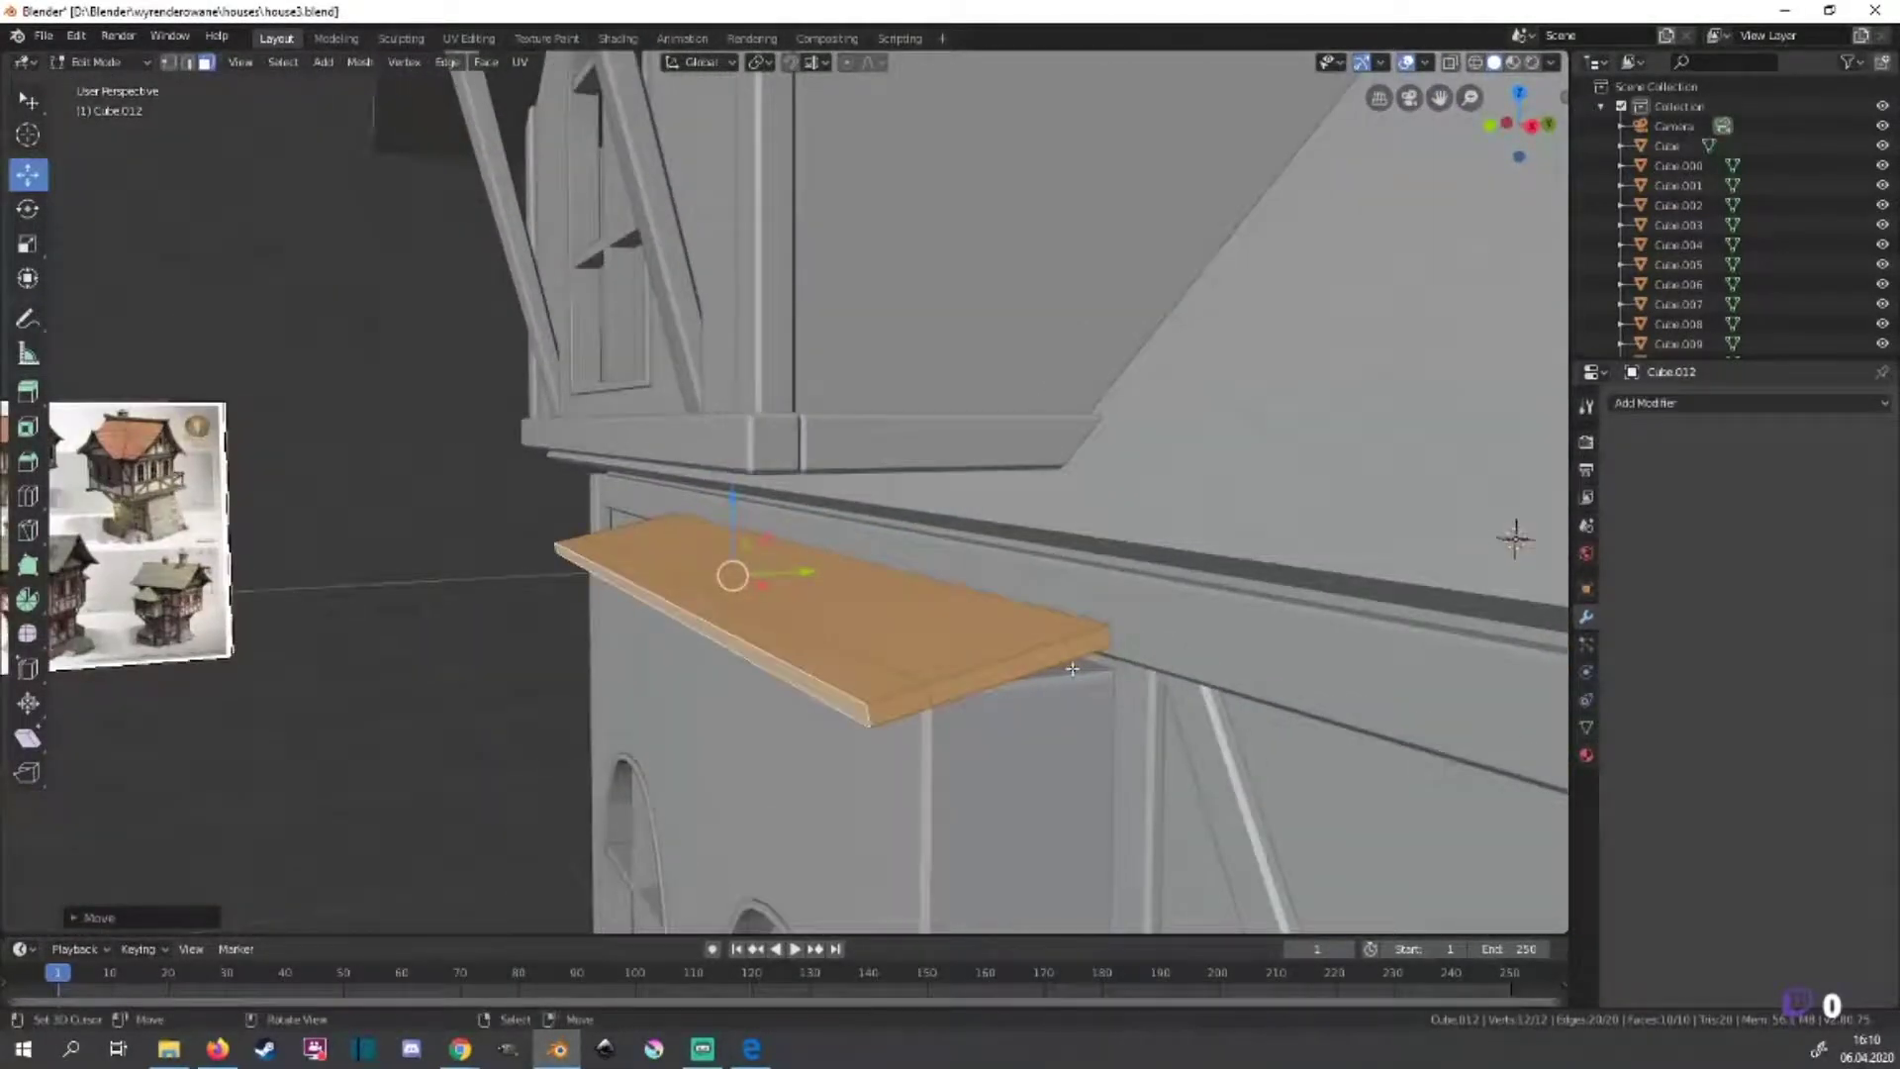
scroll(1065, 680, "up", 3)
mouse_move(1069, 712)
middle_mouse_down()
mouse_move(1006, 713)
mouse_move(1243, 636)
middle_mouse_up()
key("g")
left_click(586, 623)
scroll(585, 623, "down", 3)
mouse_move(585, 624)
middle_mouse_down()
mouse_move(796, 678)
mouse_move(1334, 672)
middle_mouse_up()
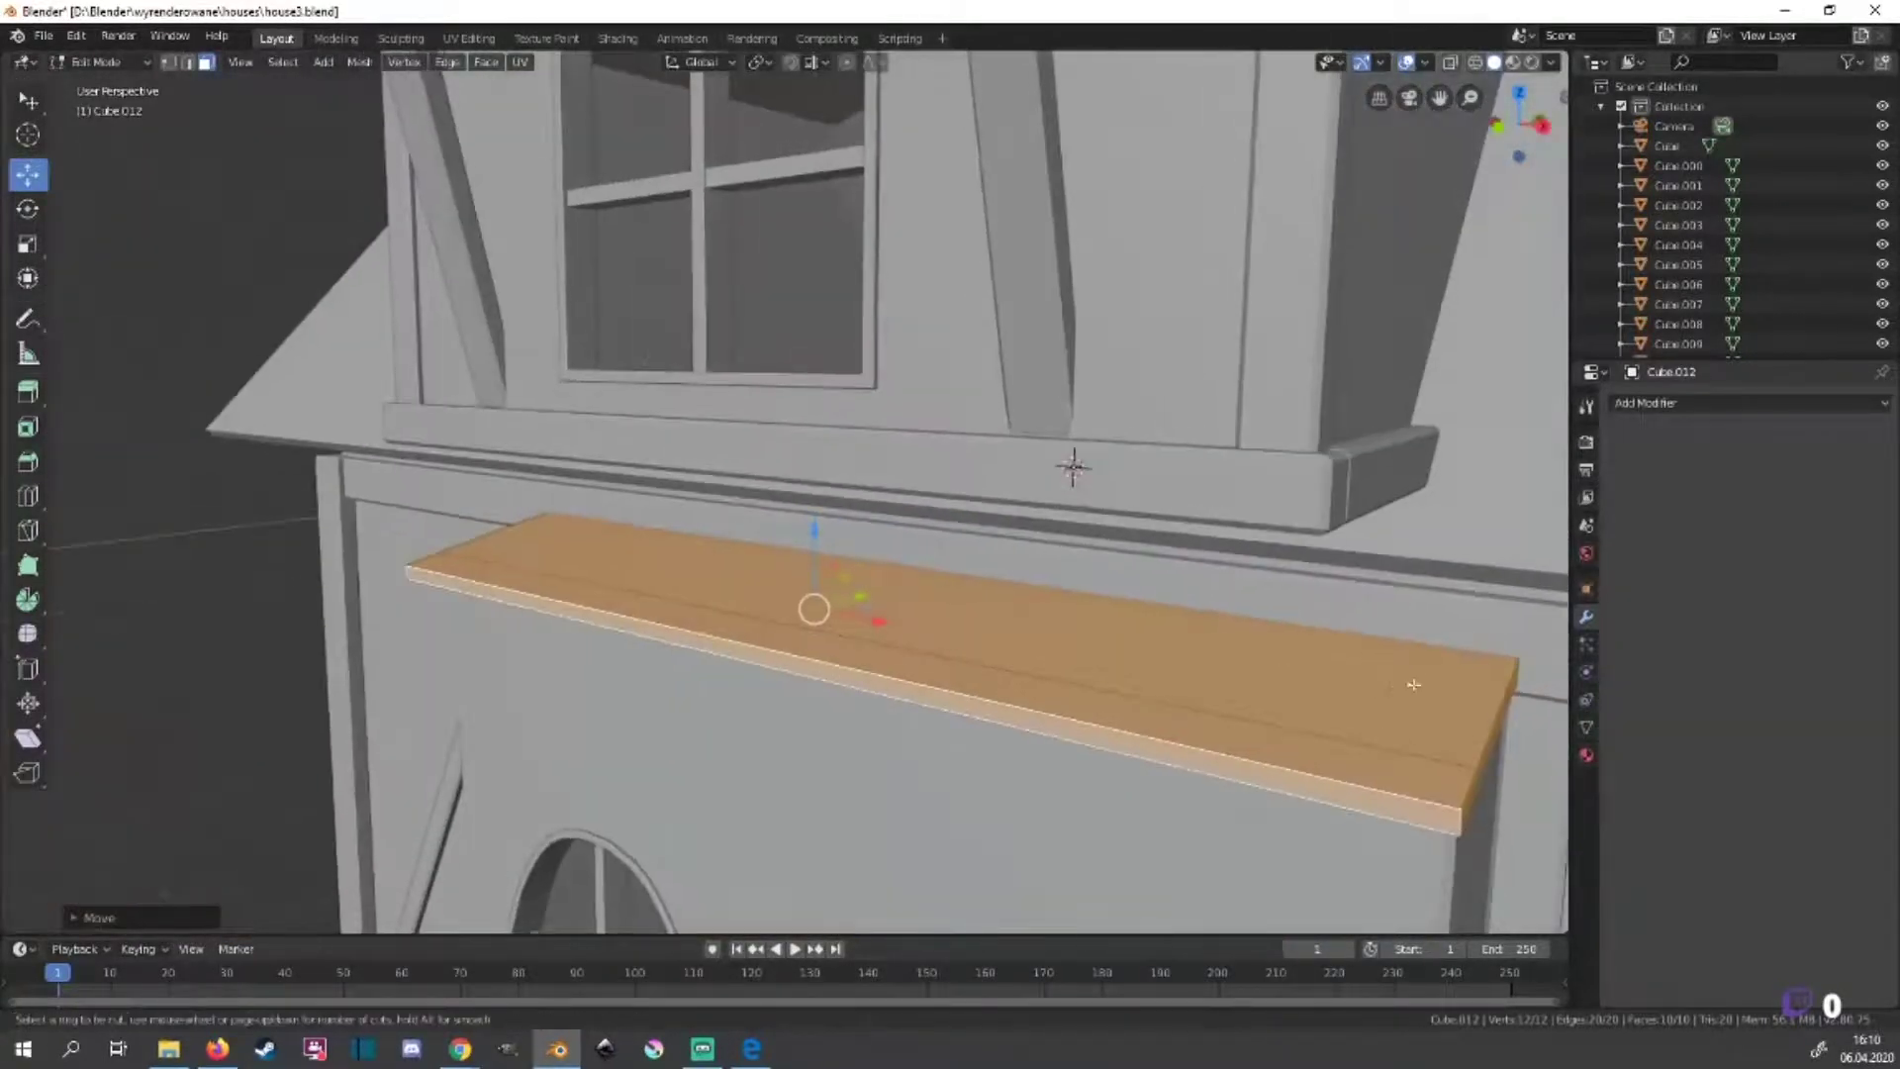
Add two edge loops across the ledge, one near its end.
key("alt+a")
left_click(1438, 643)
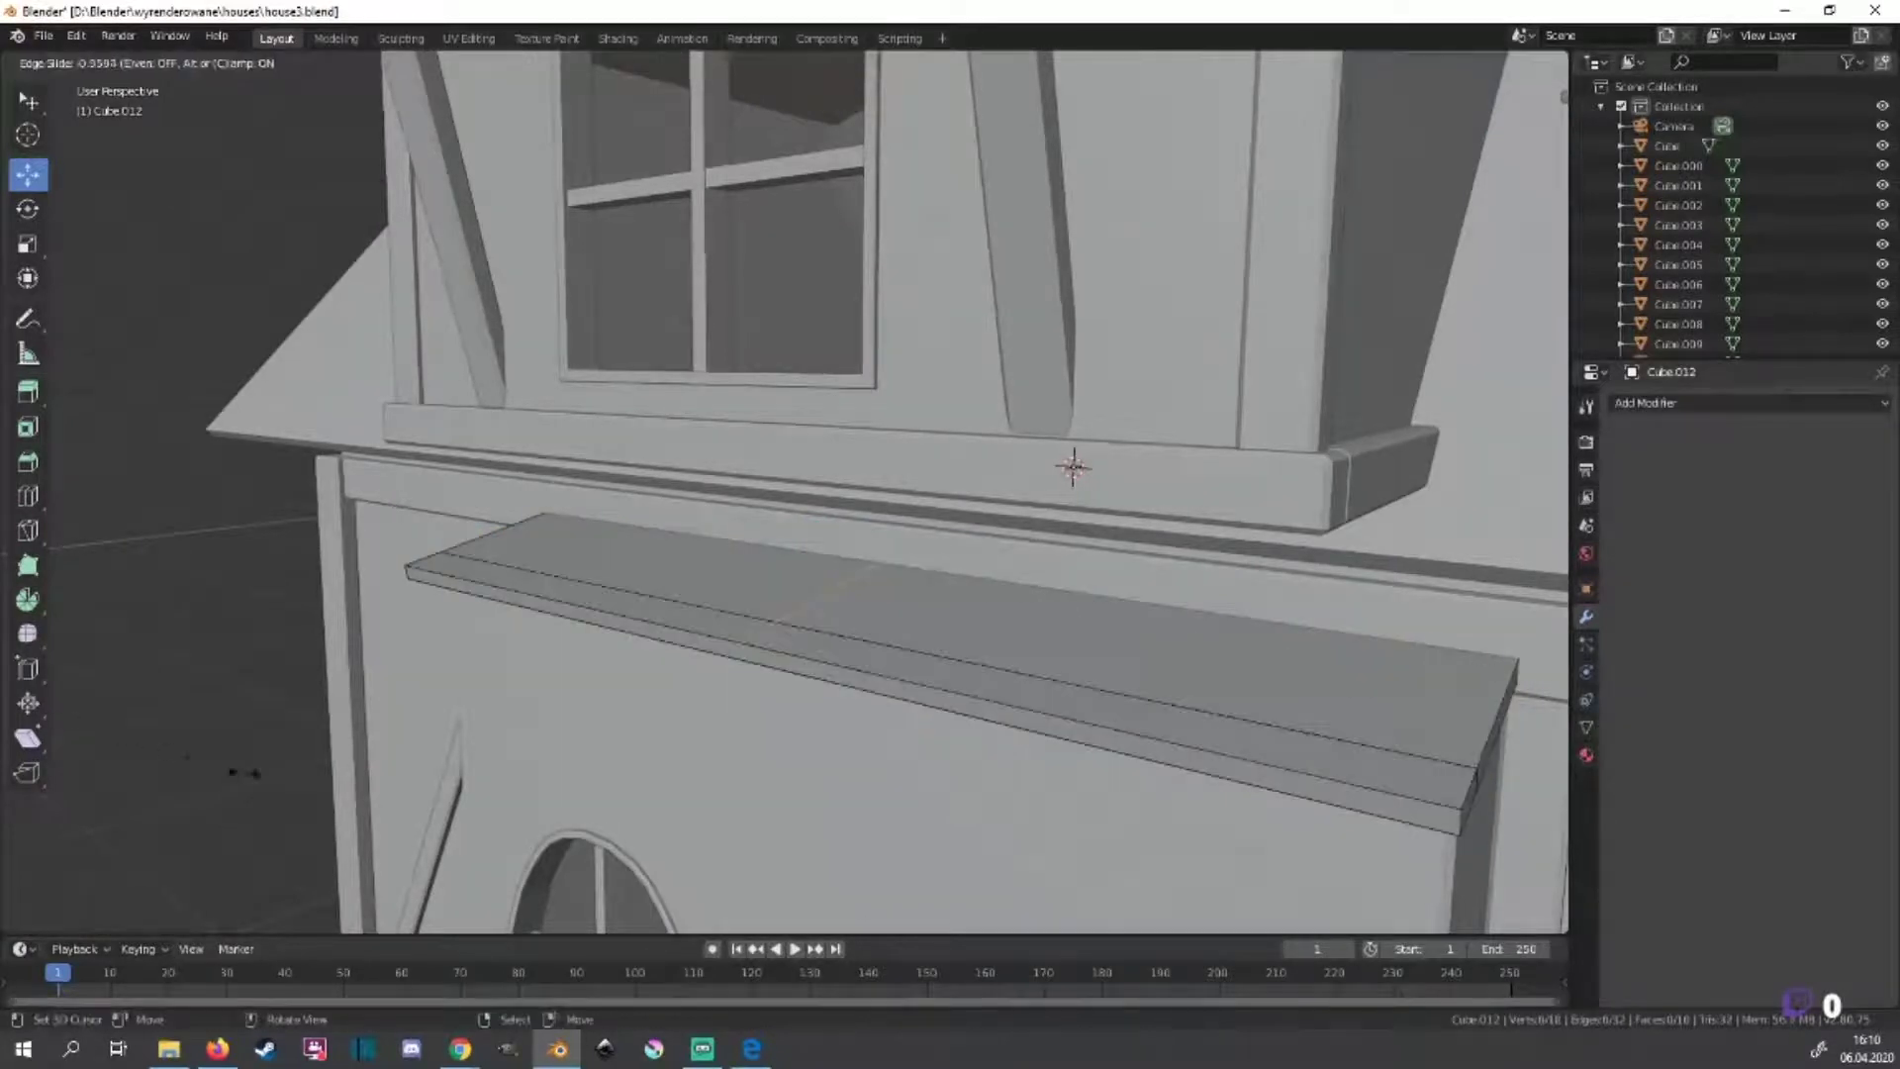
left_click(329, 791)
middle_click_drag(958, 749, 867, 638)
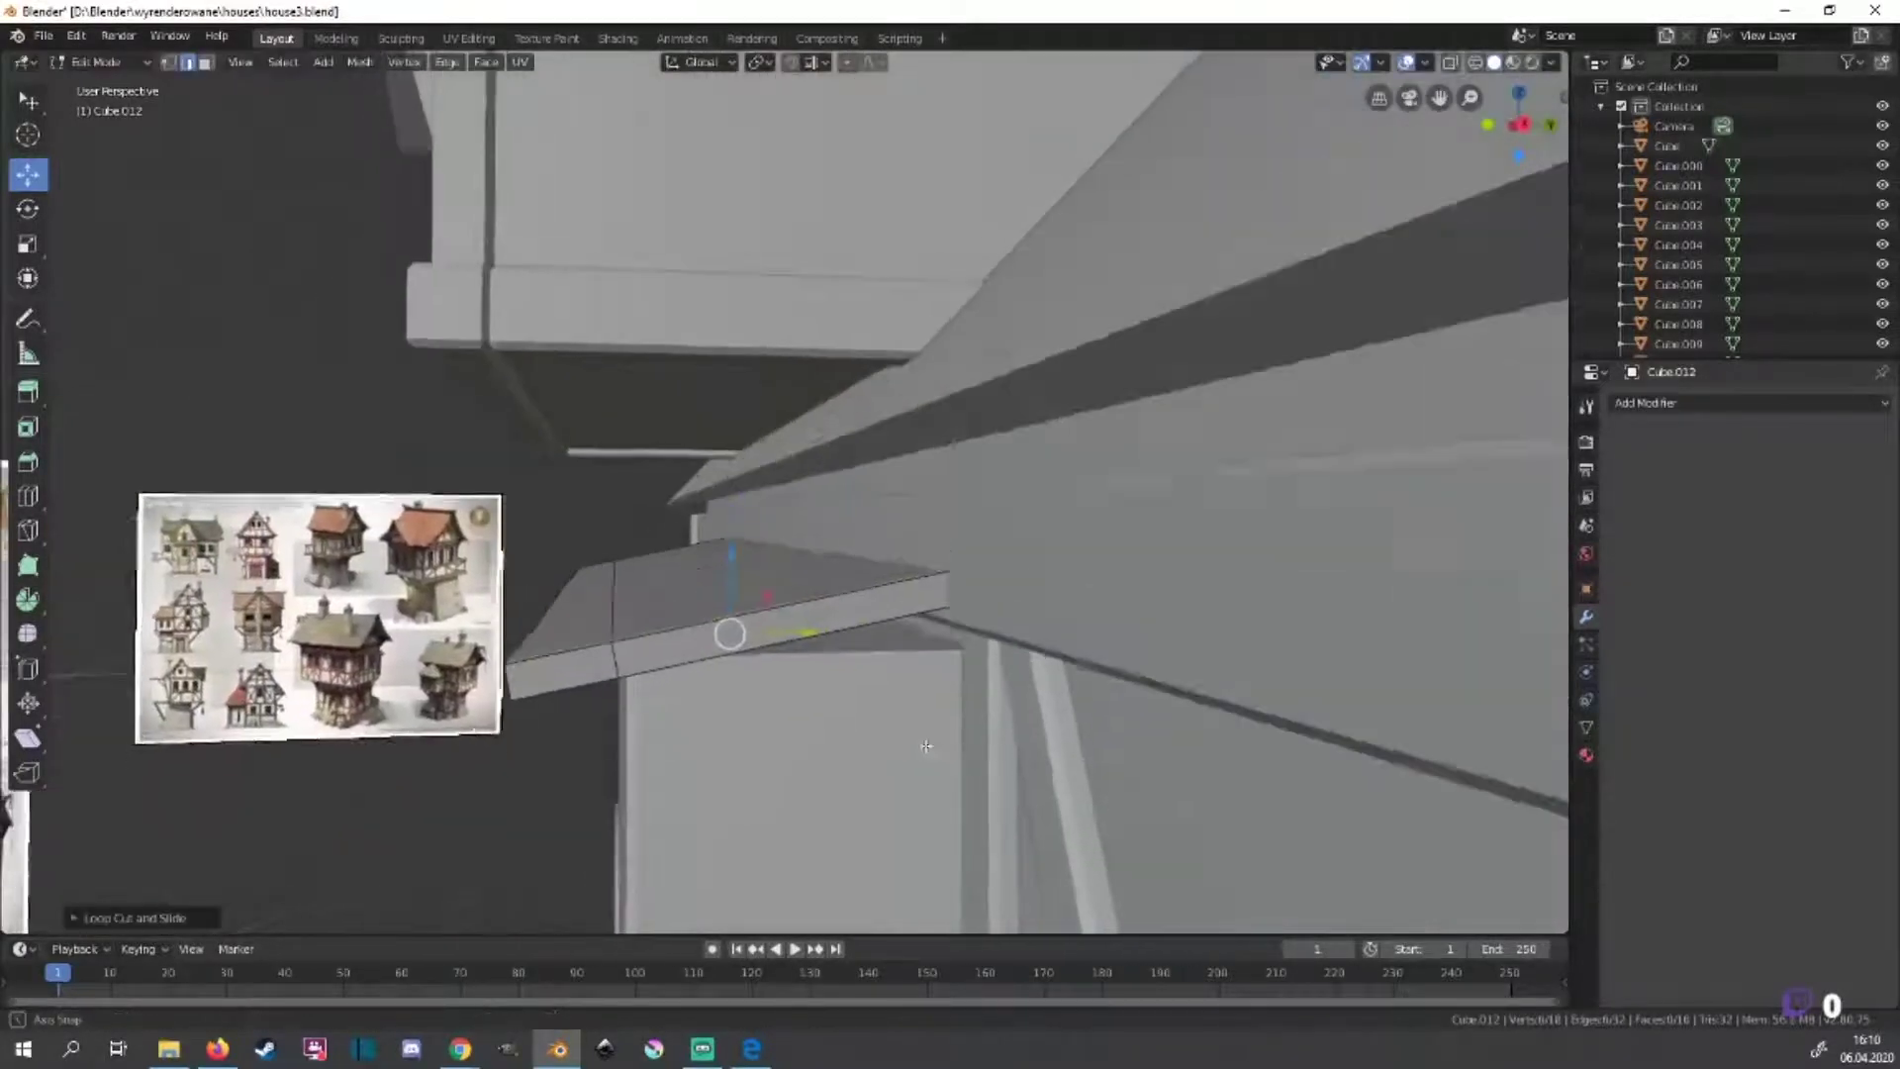
mouse_move(907, 636)
middle_mouse_down()
mouse_move(894, 783)
mouse_move(803, 708)
middle_mouse_up()
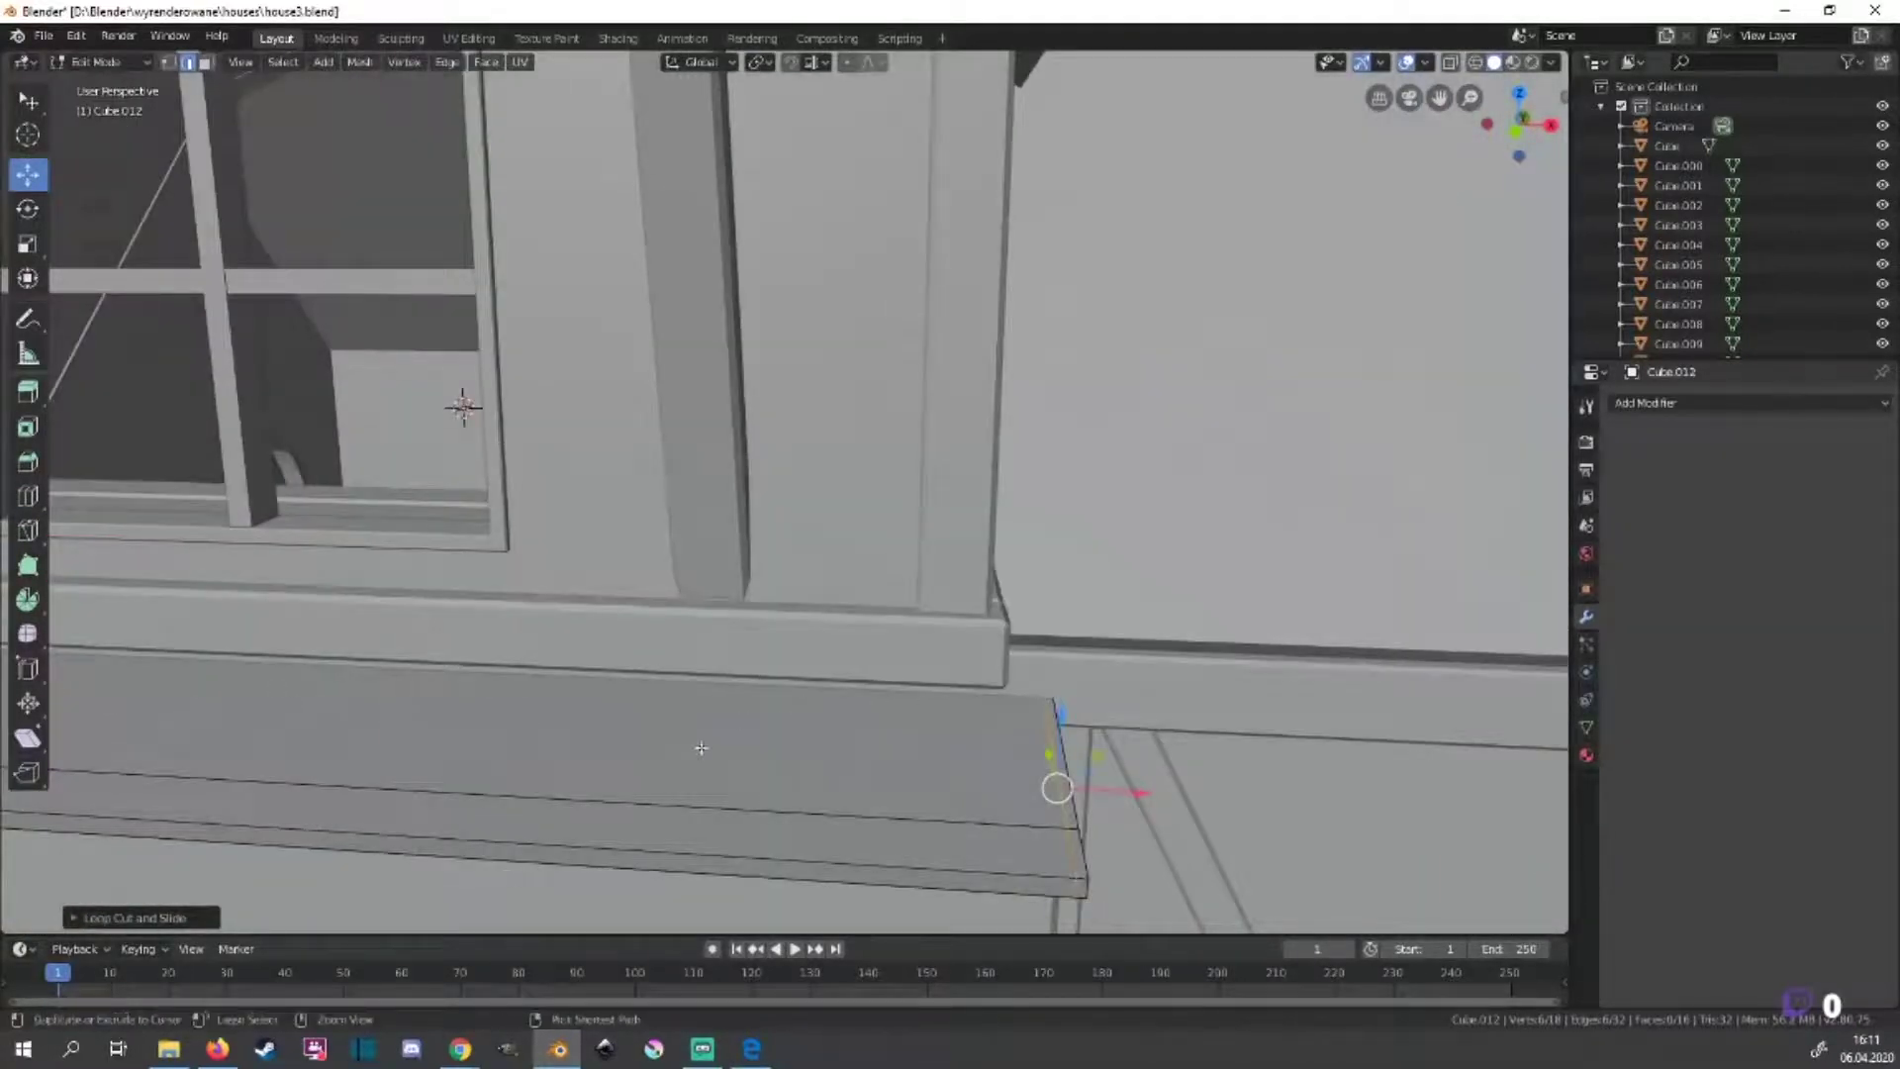
left_click(388, 672)
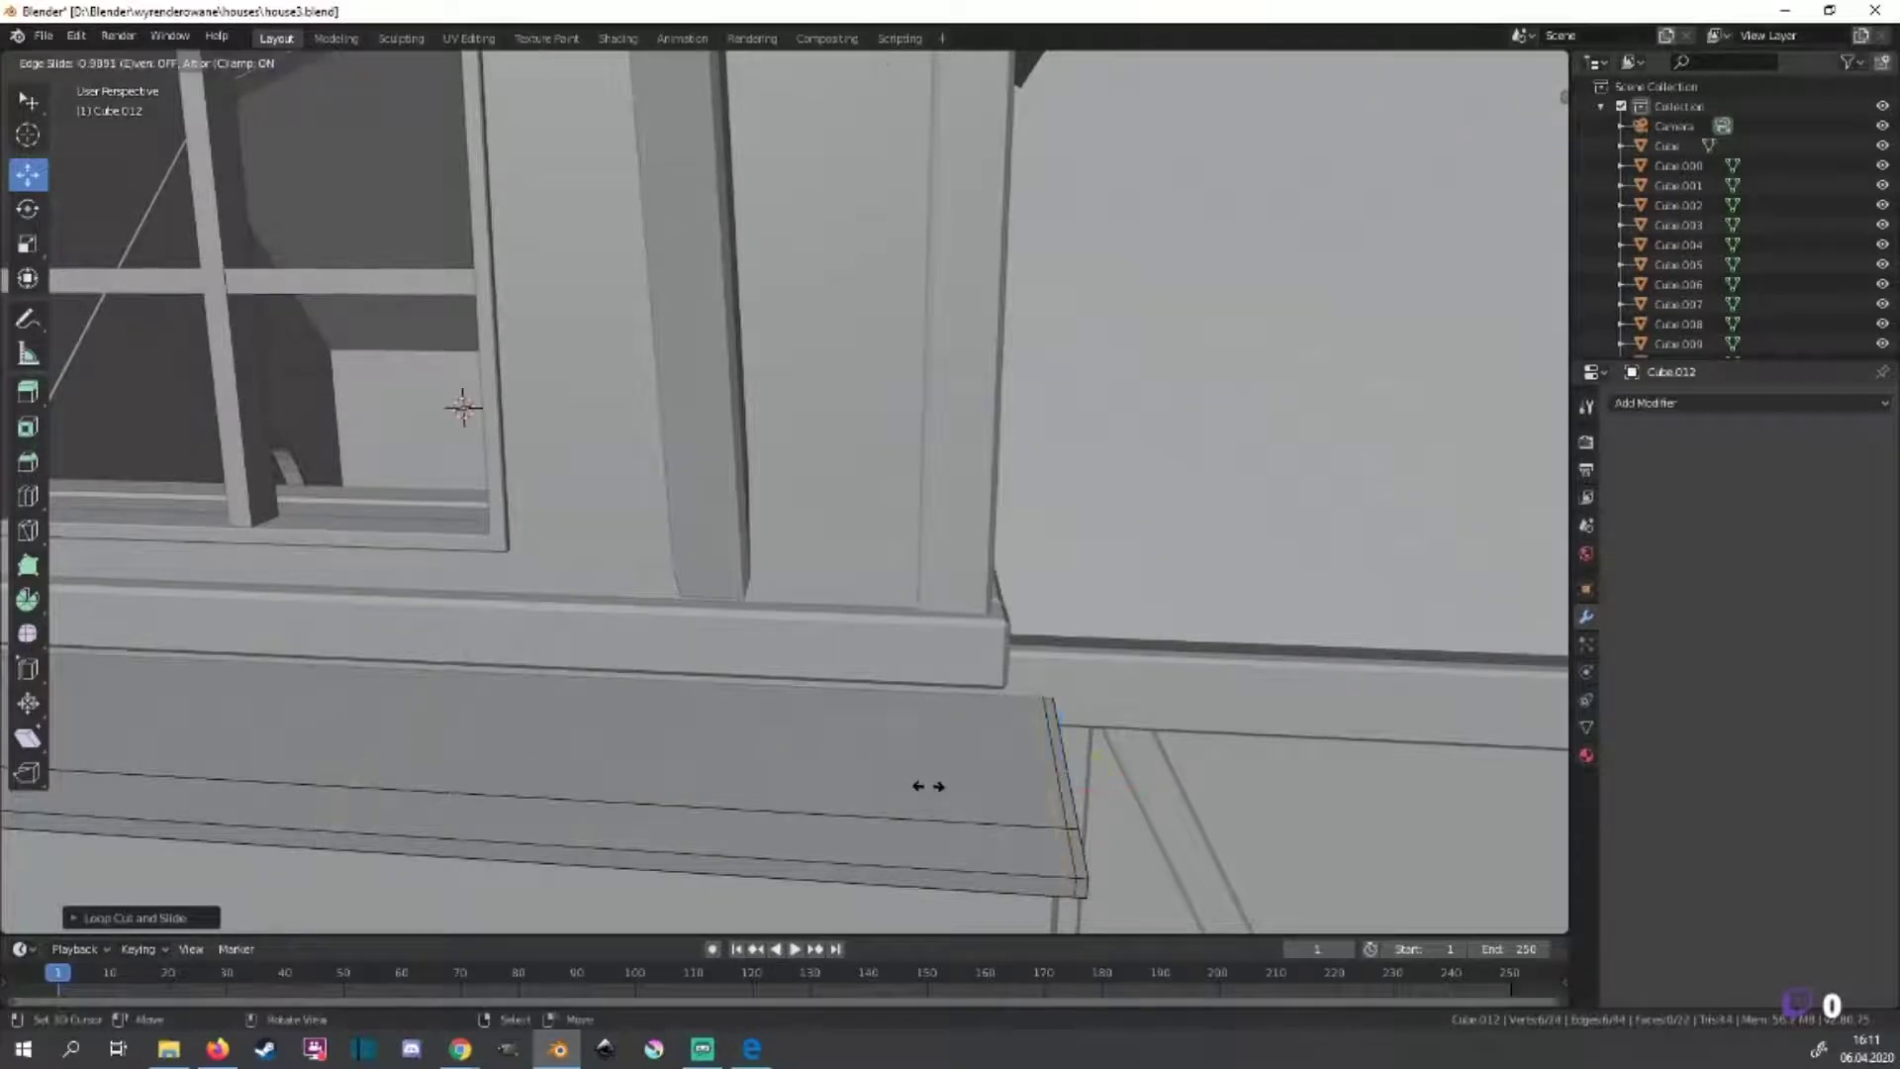
left_click(927, 785)
Add a 4-cut loop along the ledge and scale the loops' spacing.
middle_click_drag(975, 555, 623, 525)
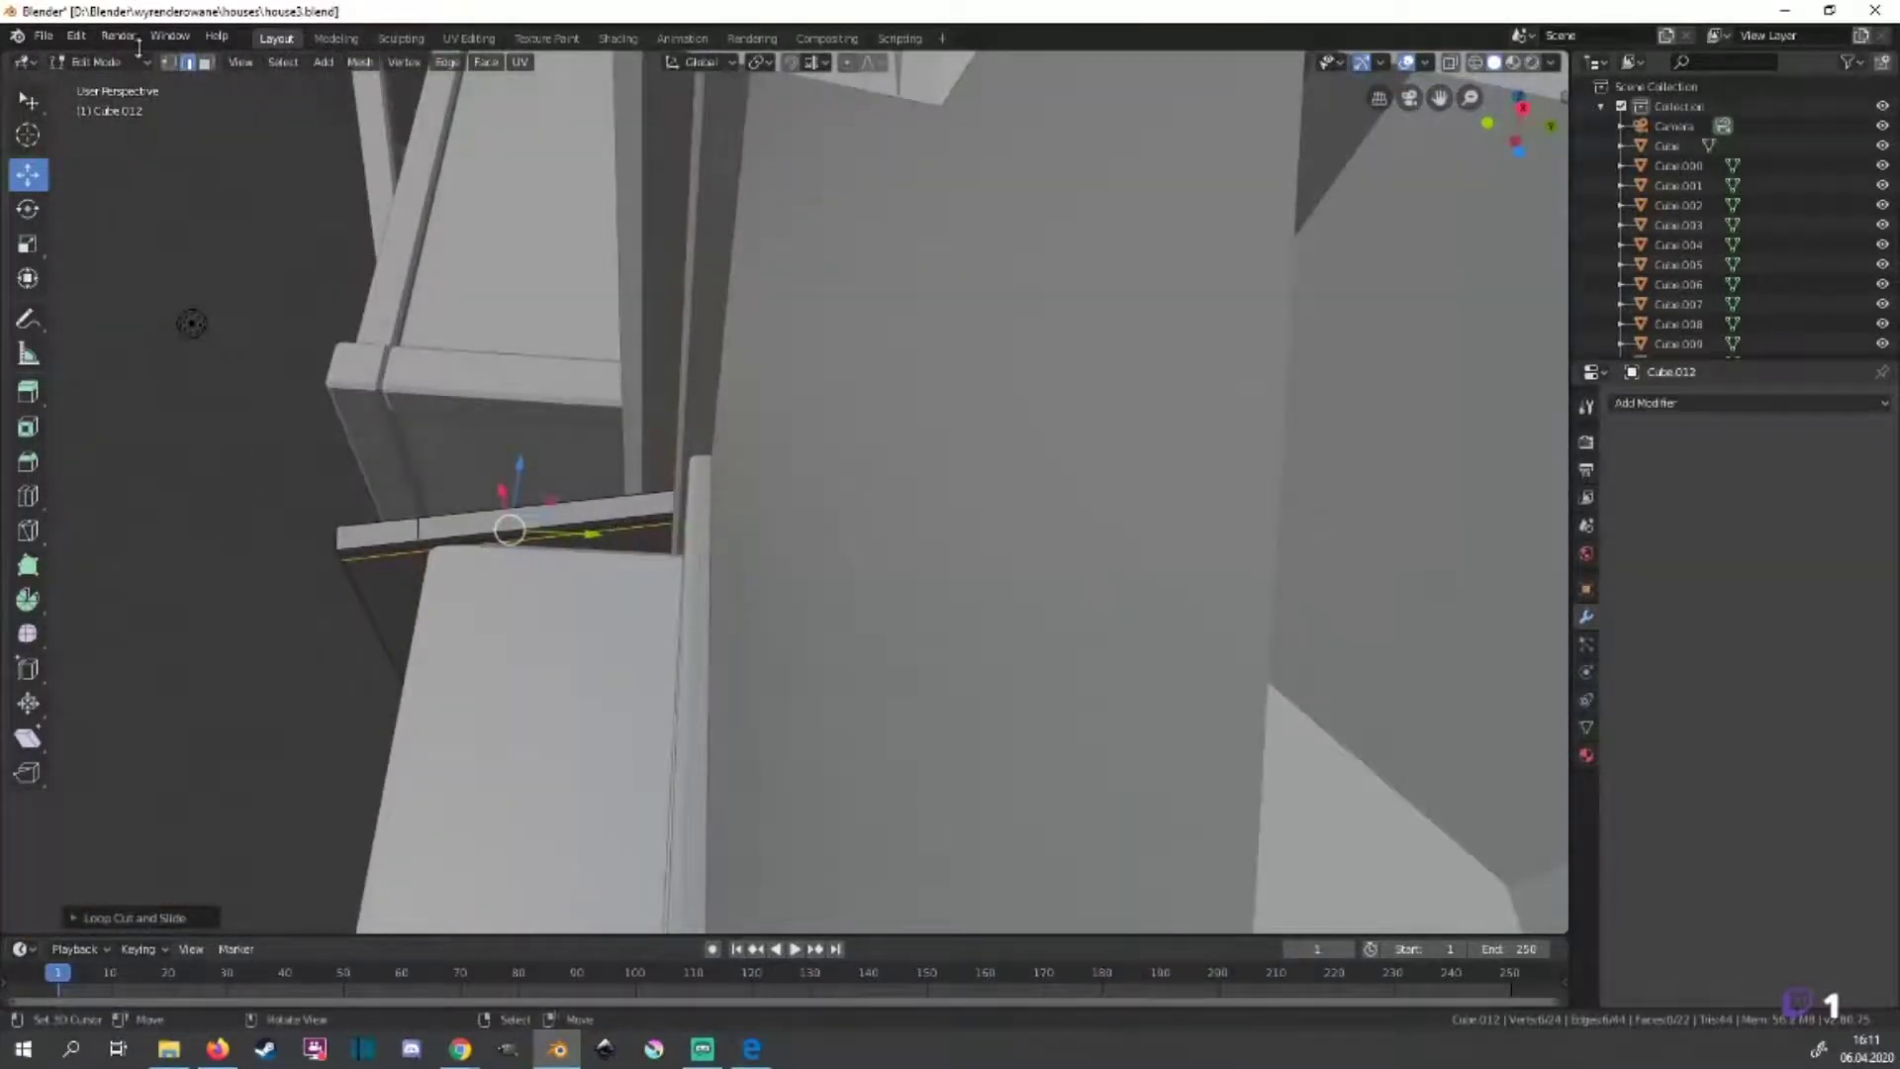
middle_click_drag(631, 570, 584, 757)
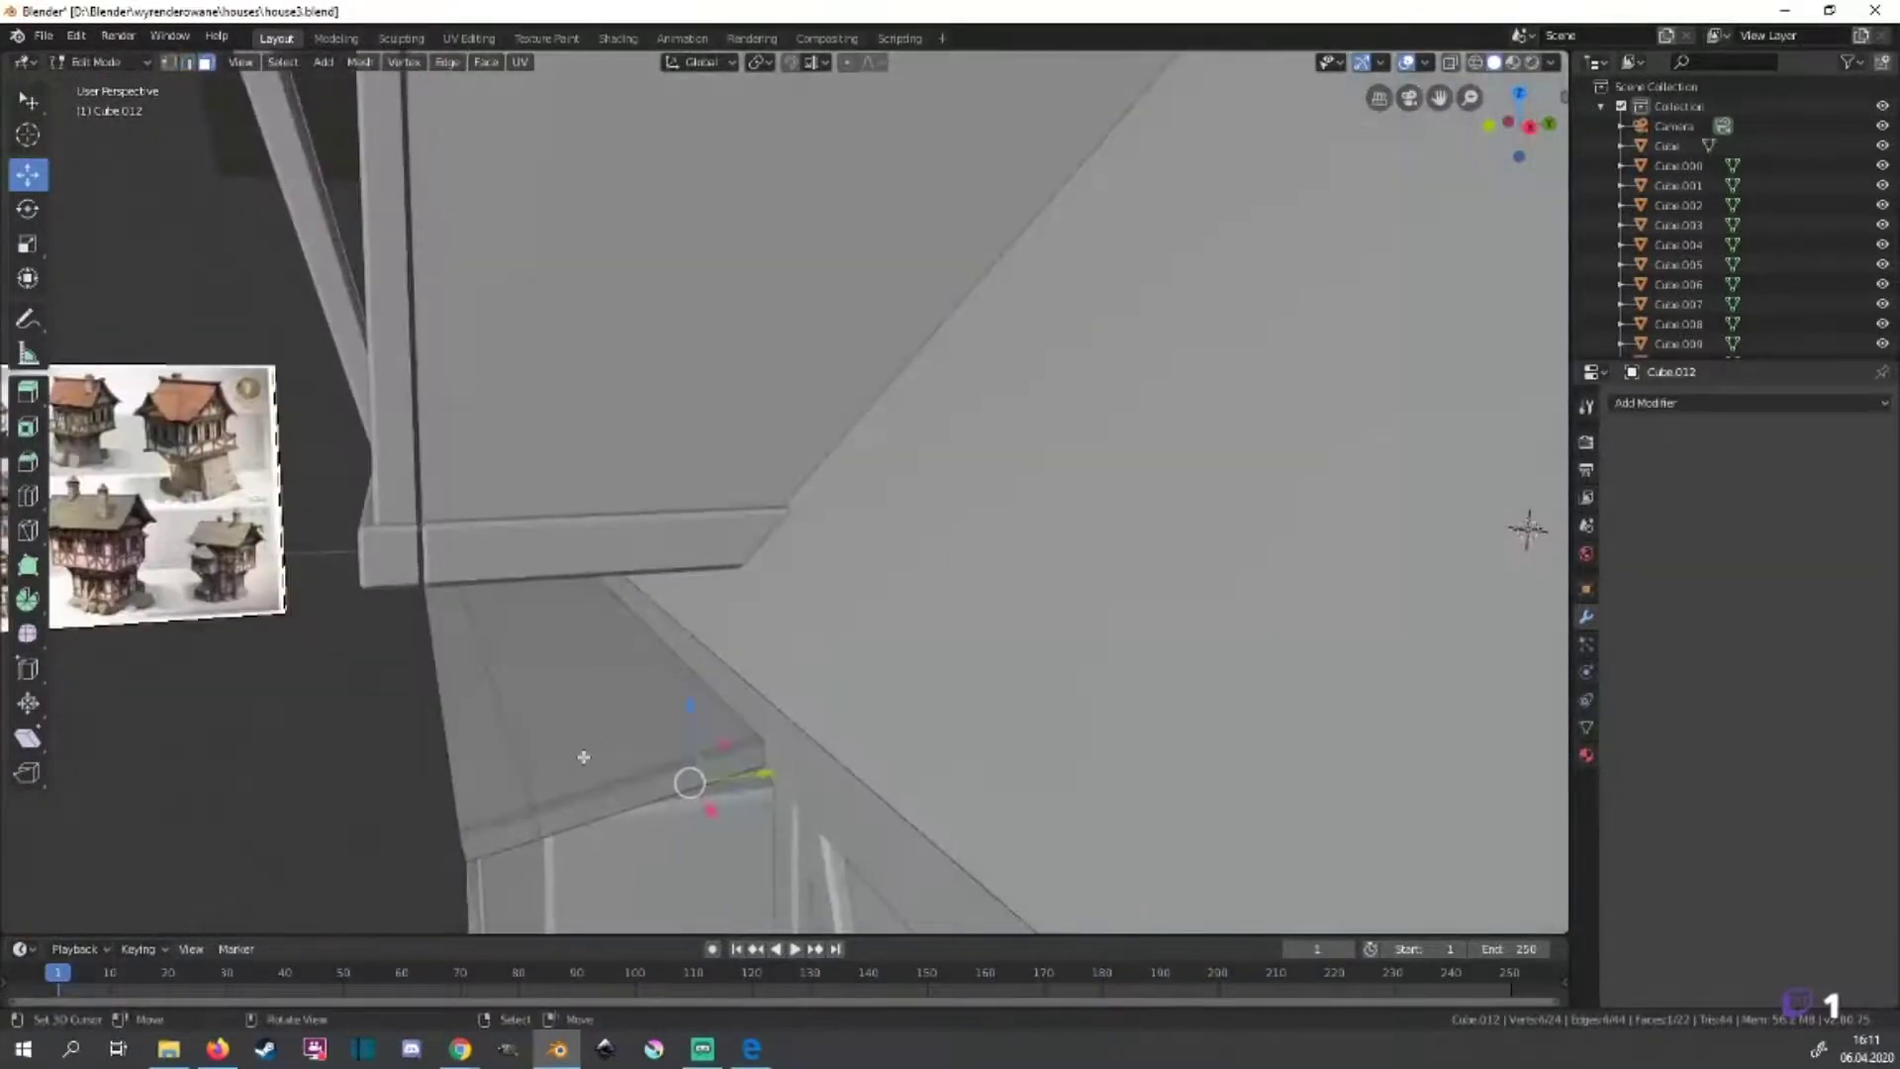
mouse_move(767, 767)
middle_mouse_down()
mouse_move(962, 679)
mouse_move(1156, 719)
middle_mouse_up()
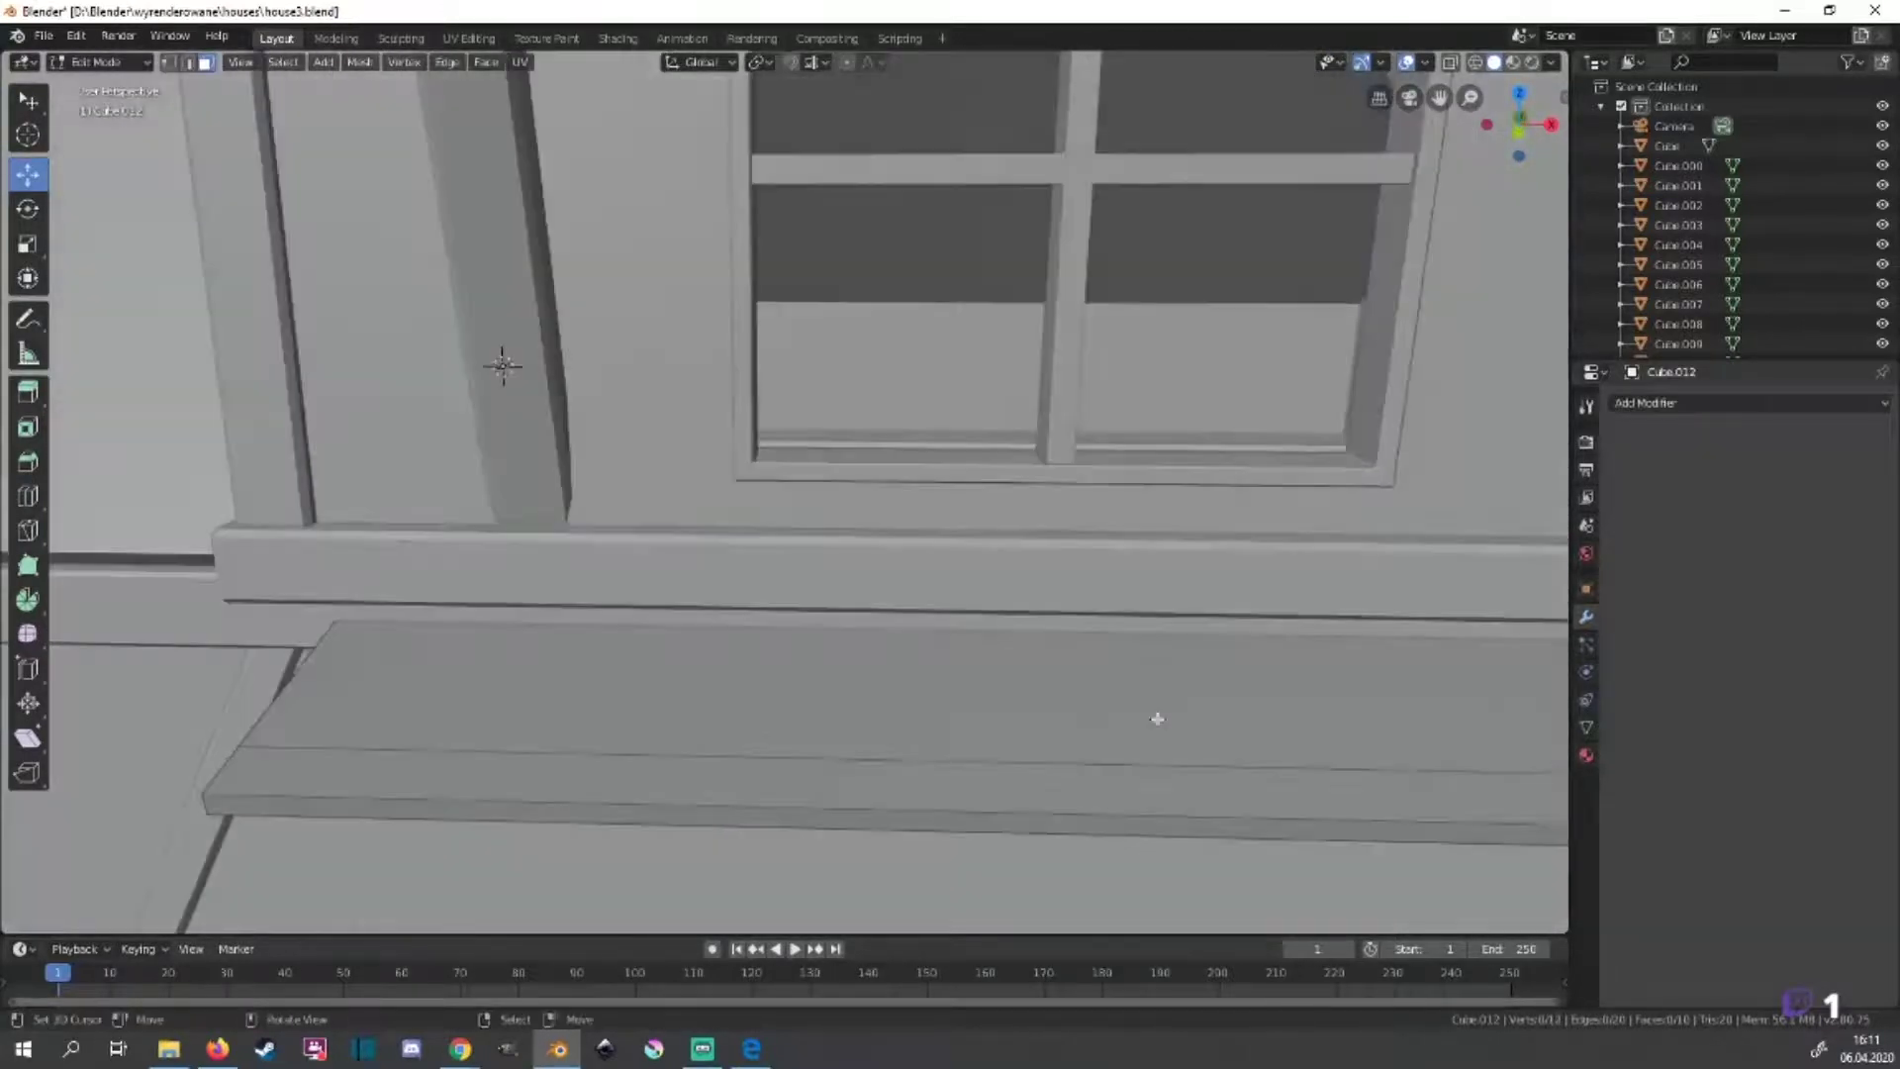
scroll(890, 752, "down", 5)
middle_click_drag(827, 636, 805, 623)
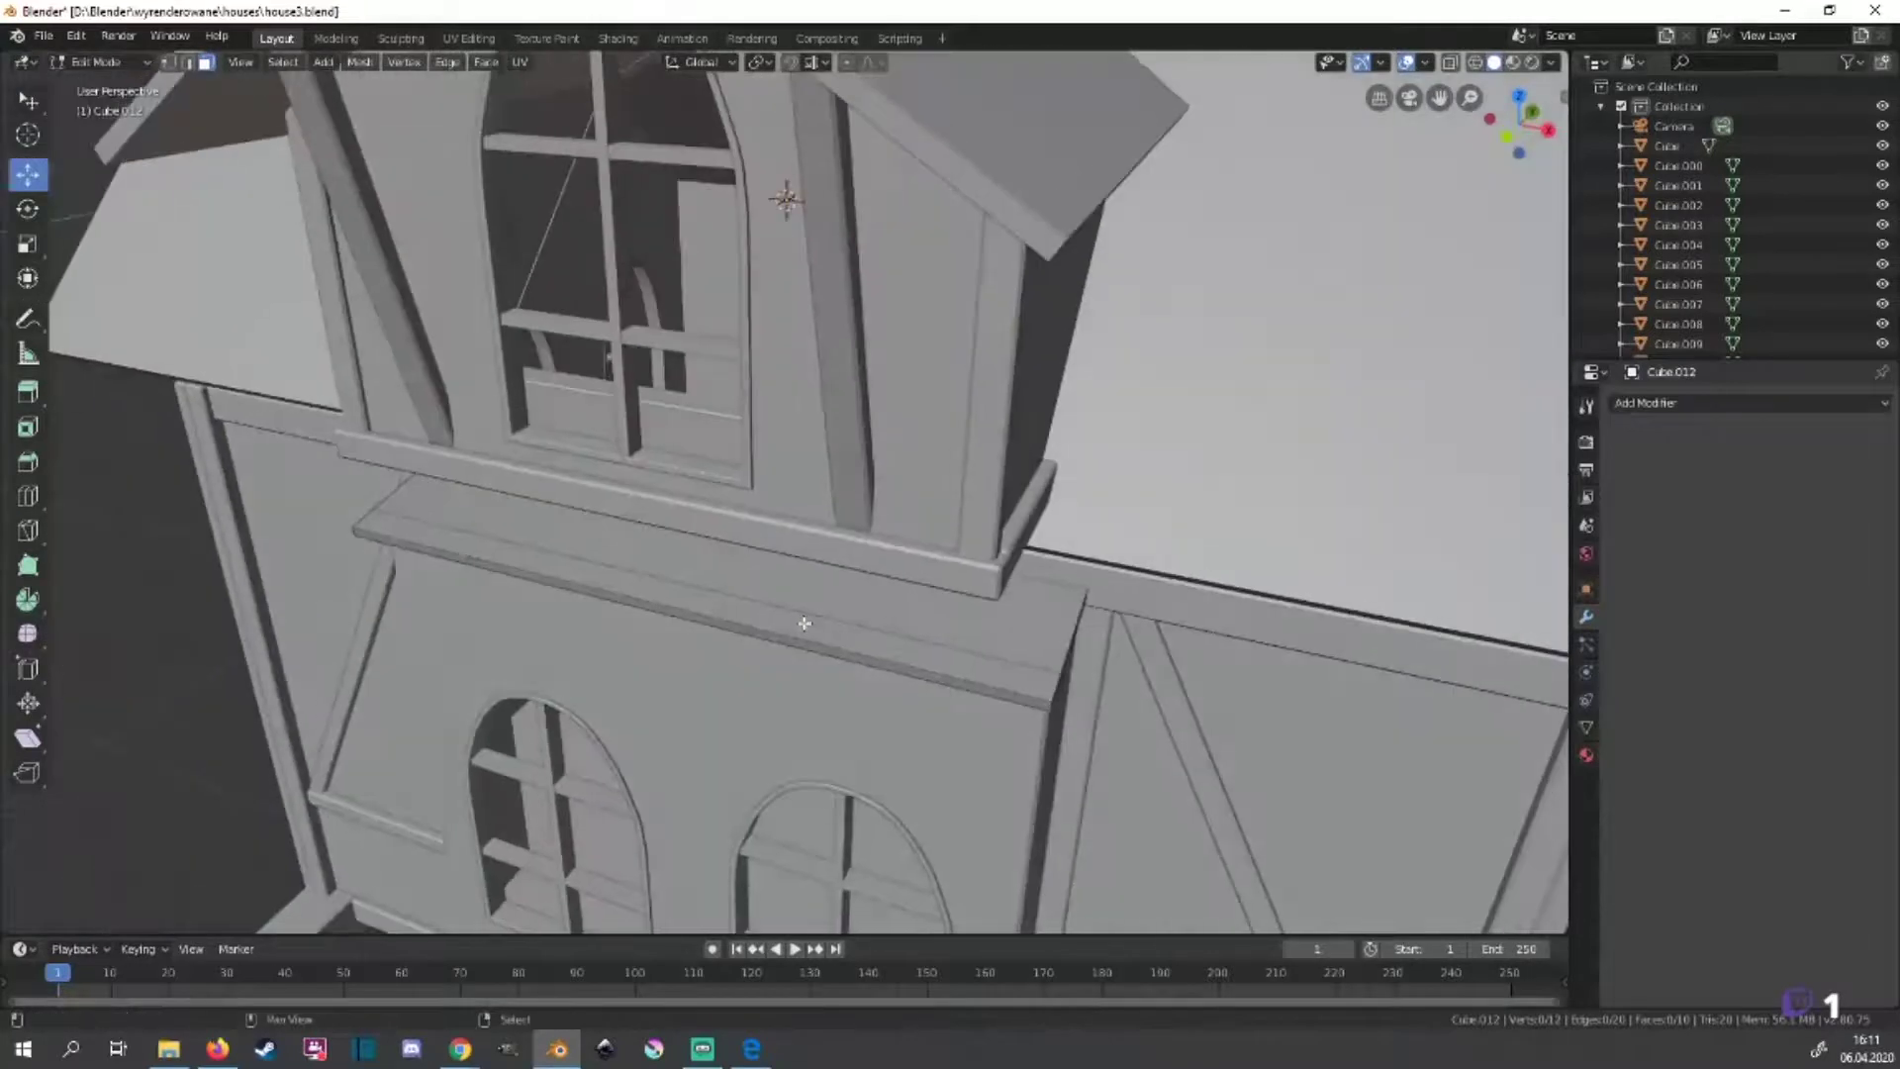
left_click(804, 623)
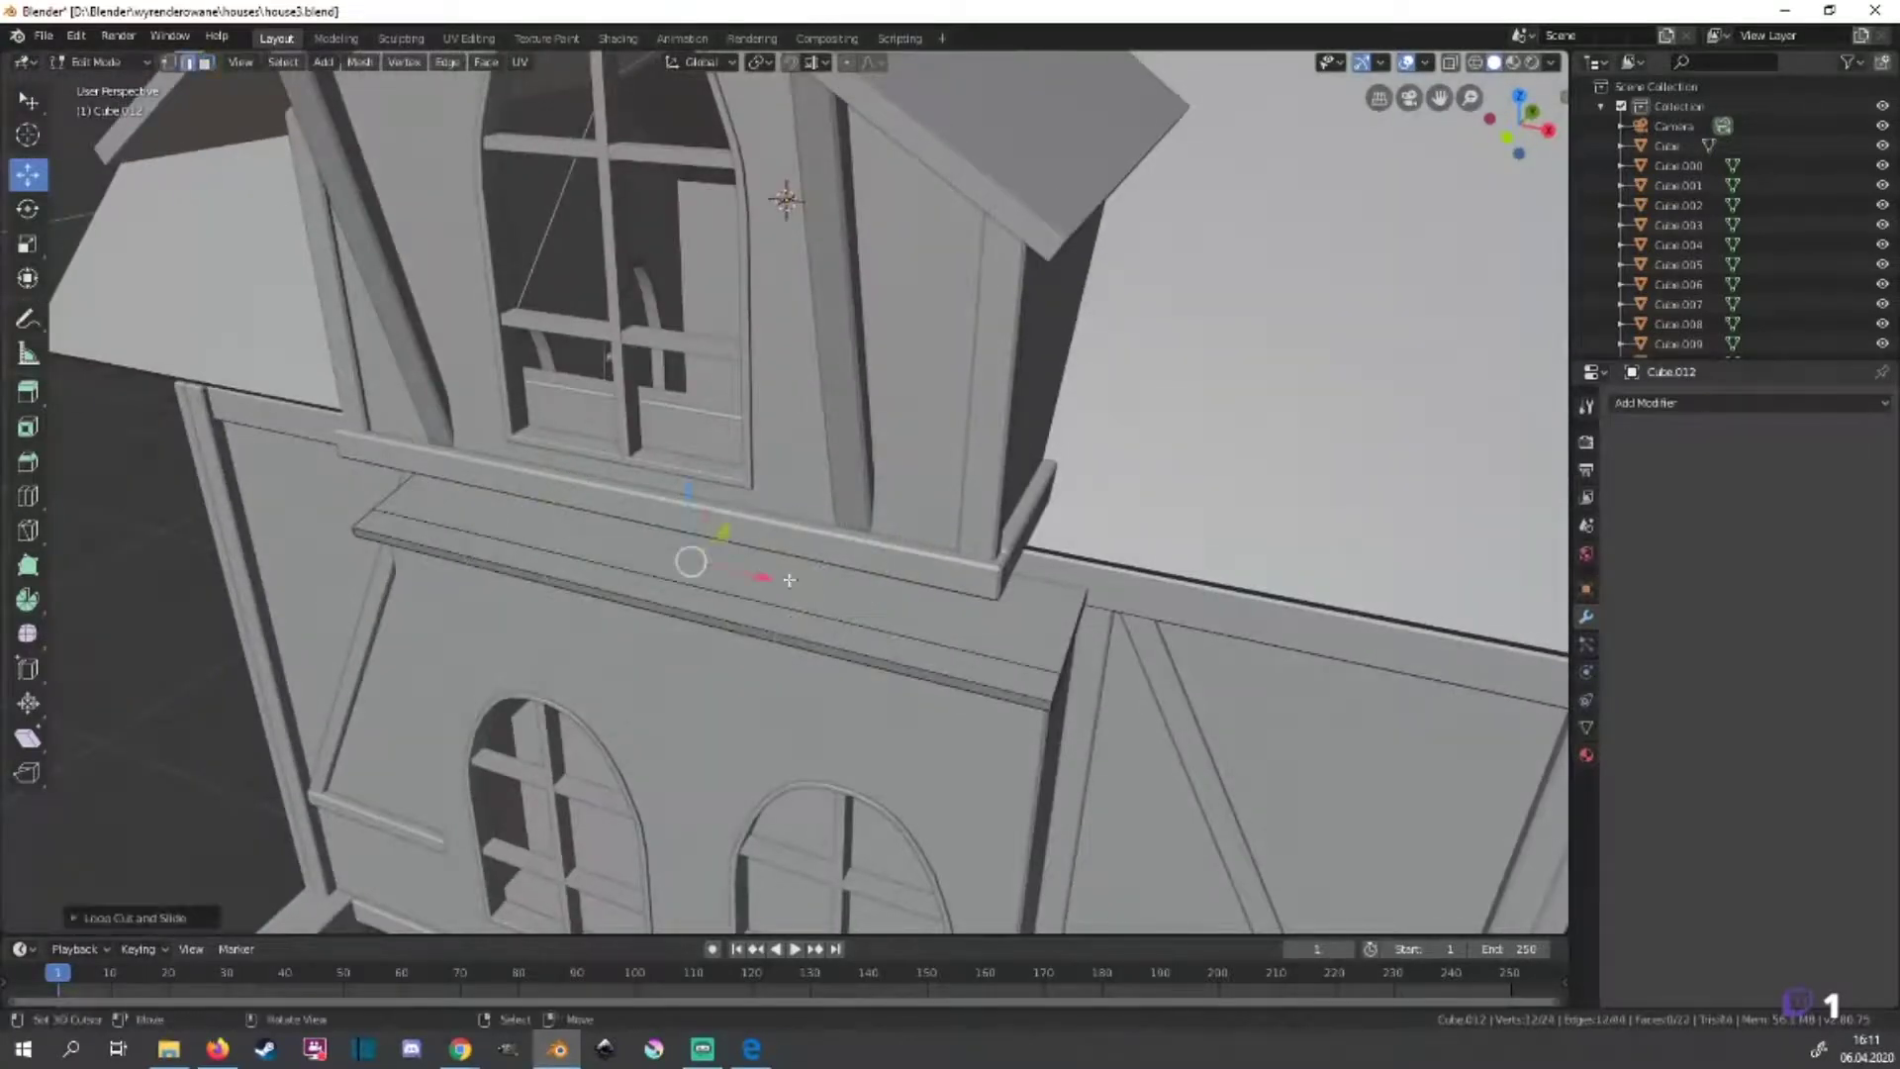
key("s")
left_click(975, 634)
key("s")
left_click(1151, 709)
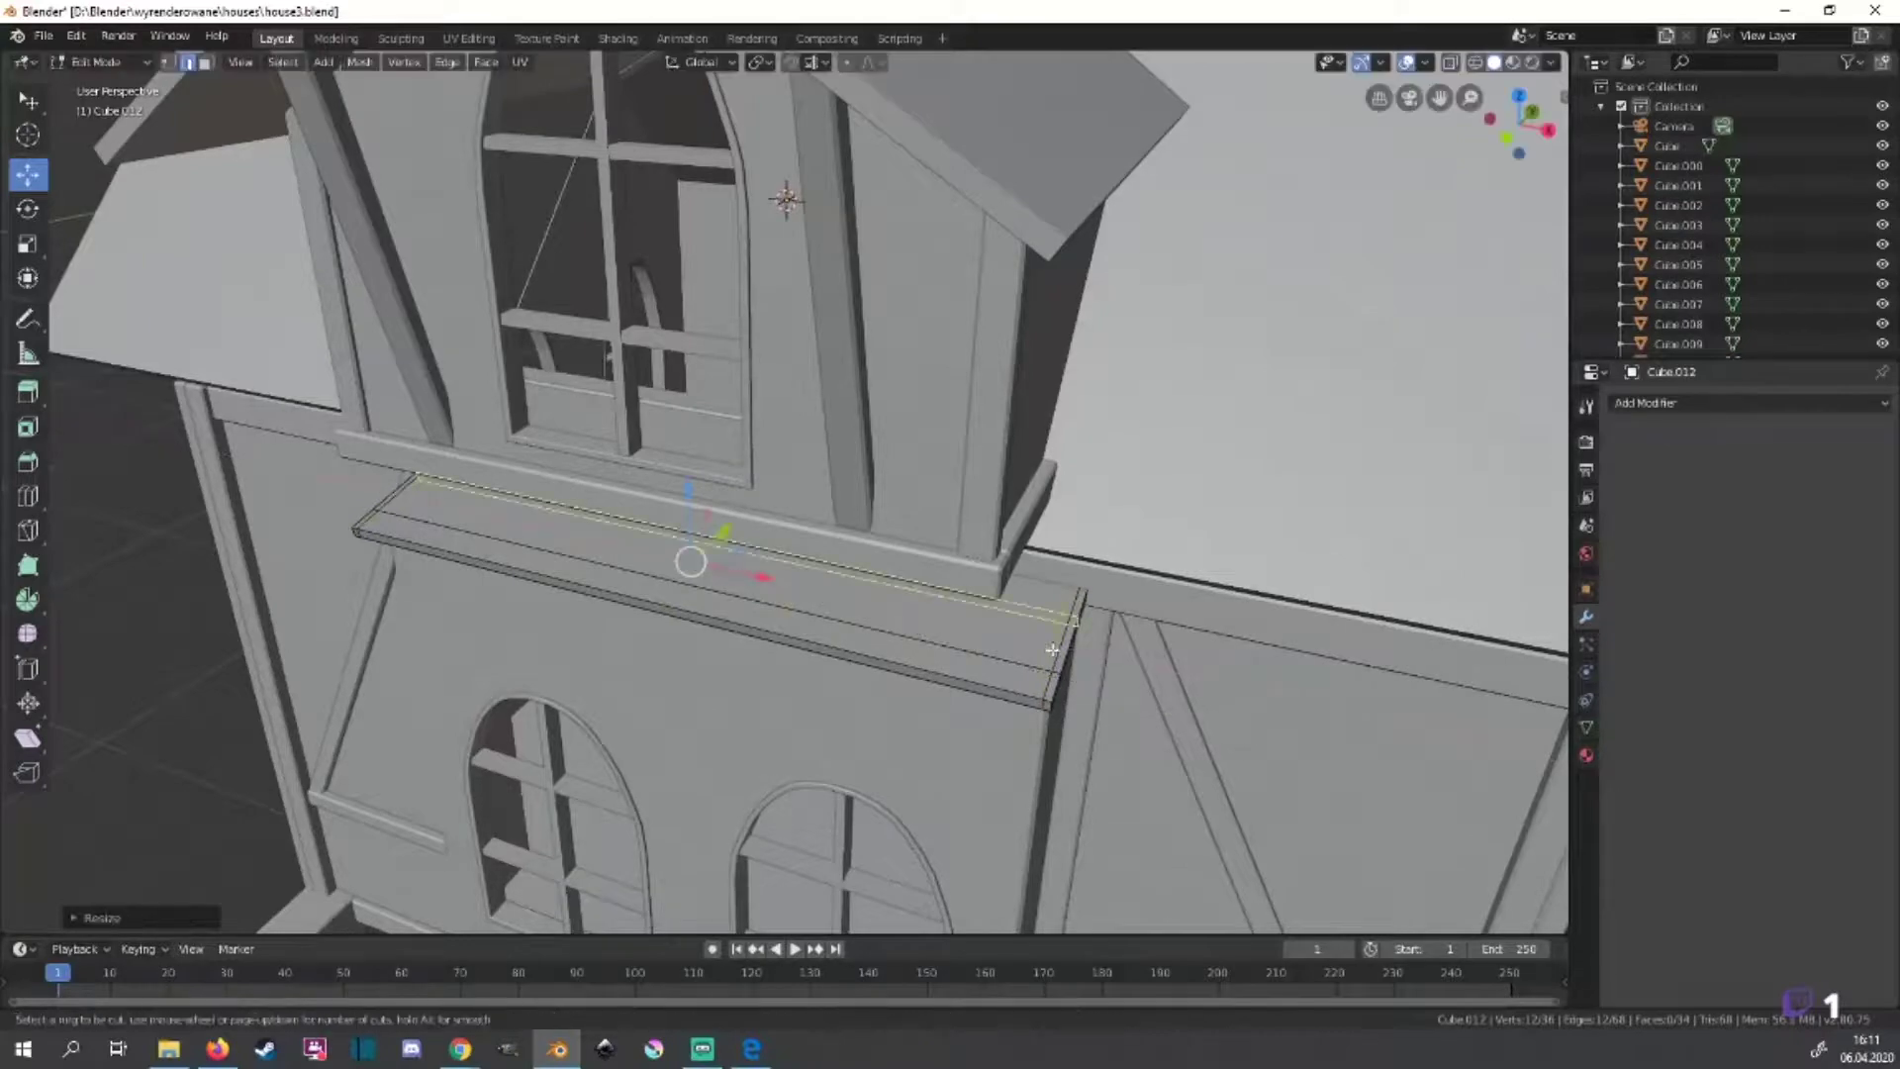
Add one more centred edge loop and select a face of the ledge.
left_click(1052, 650)
right_click(1052, 650)
scroll(1052, 650, "down", 2)
middle_click_drag(1052, 650, 1355, 837)
scroll(1112, 690, "up", 3)
left_click(1209, 294)
Extrude the ledge face and lower its right end edge in side-view wireframe.
key("e")
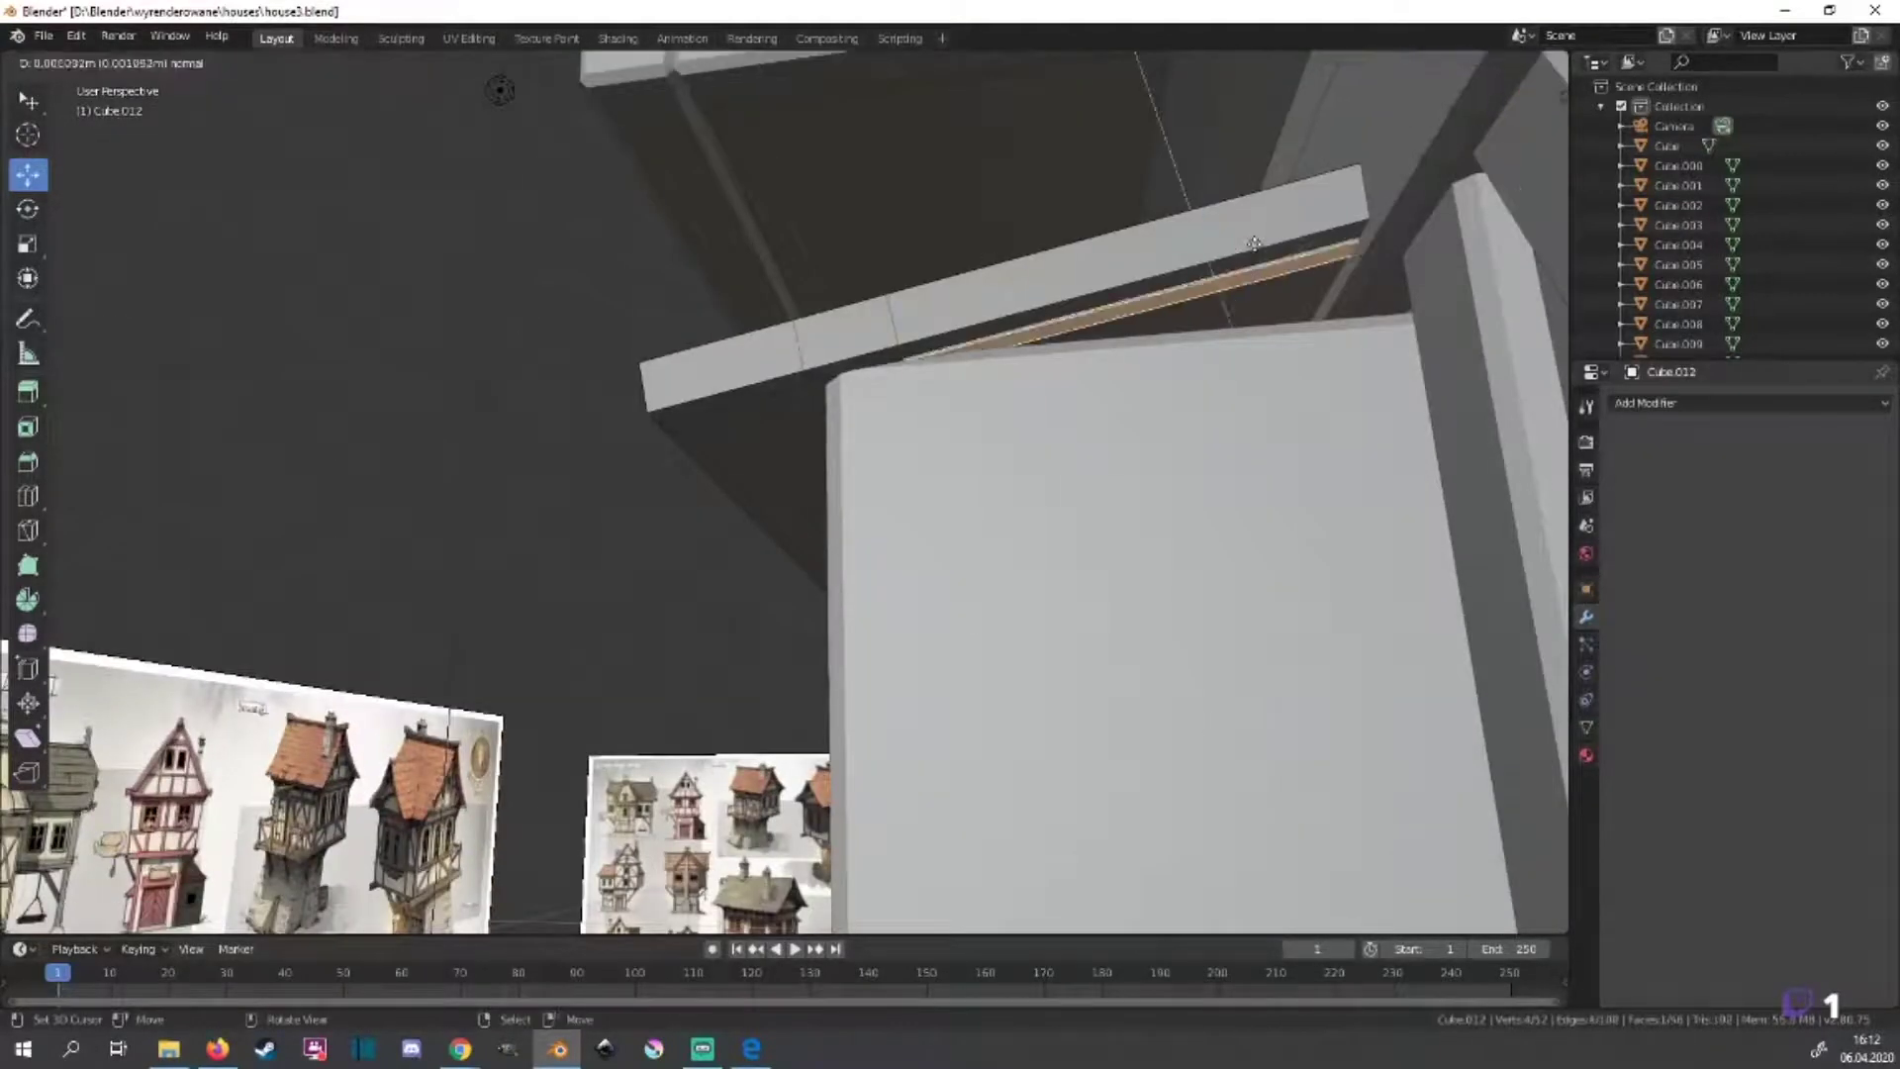
left_click(1257, 253)
mouse_move(1256, 252)
middle_mouse_down()
mouse_move(1299, 468)
mouse_move(1111, 666)
middle_mouse_up()
key("KP_3")
key("z")
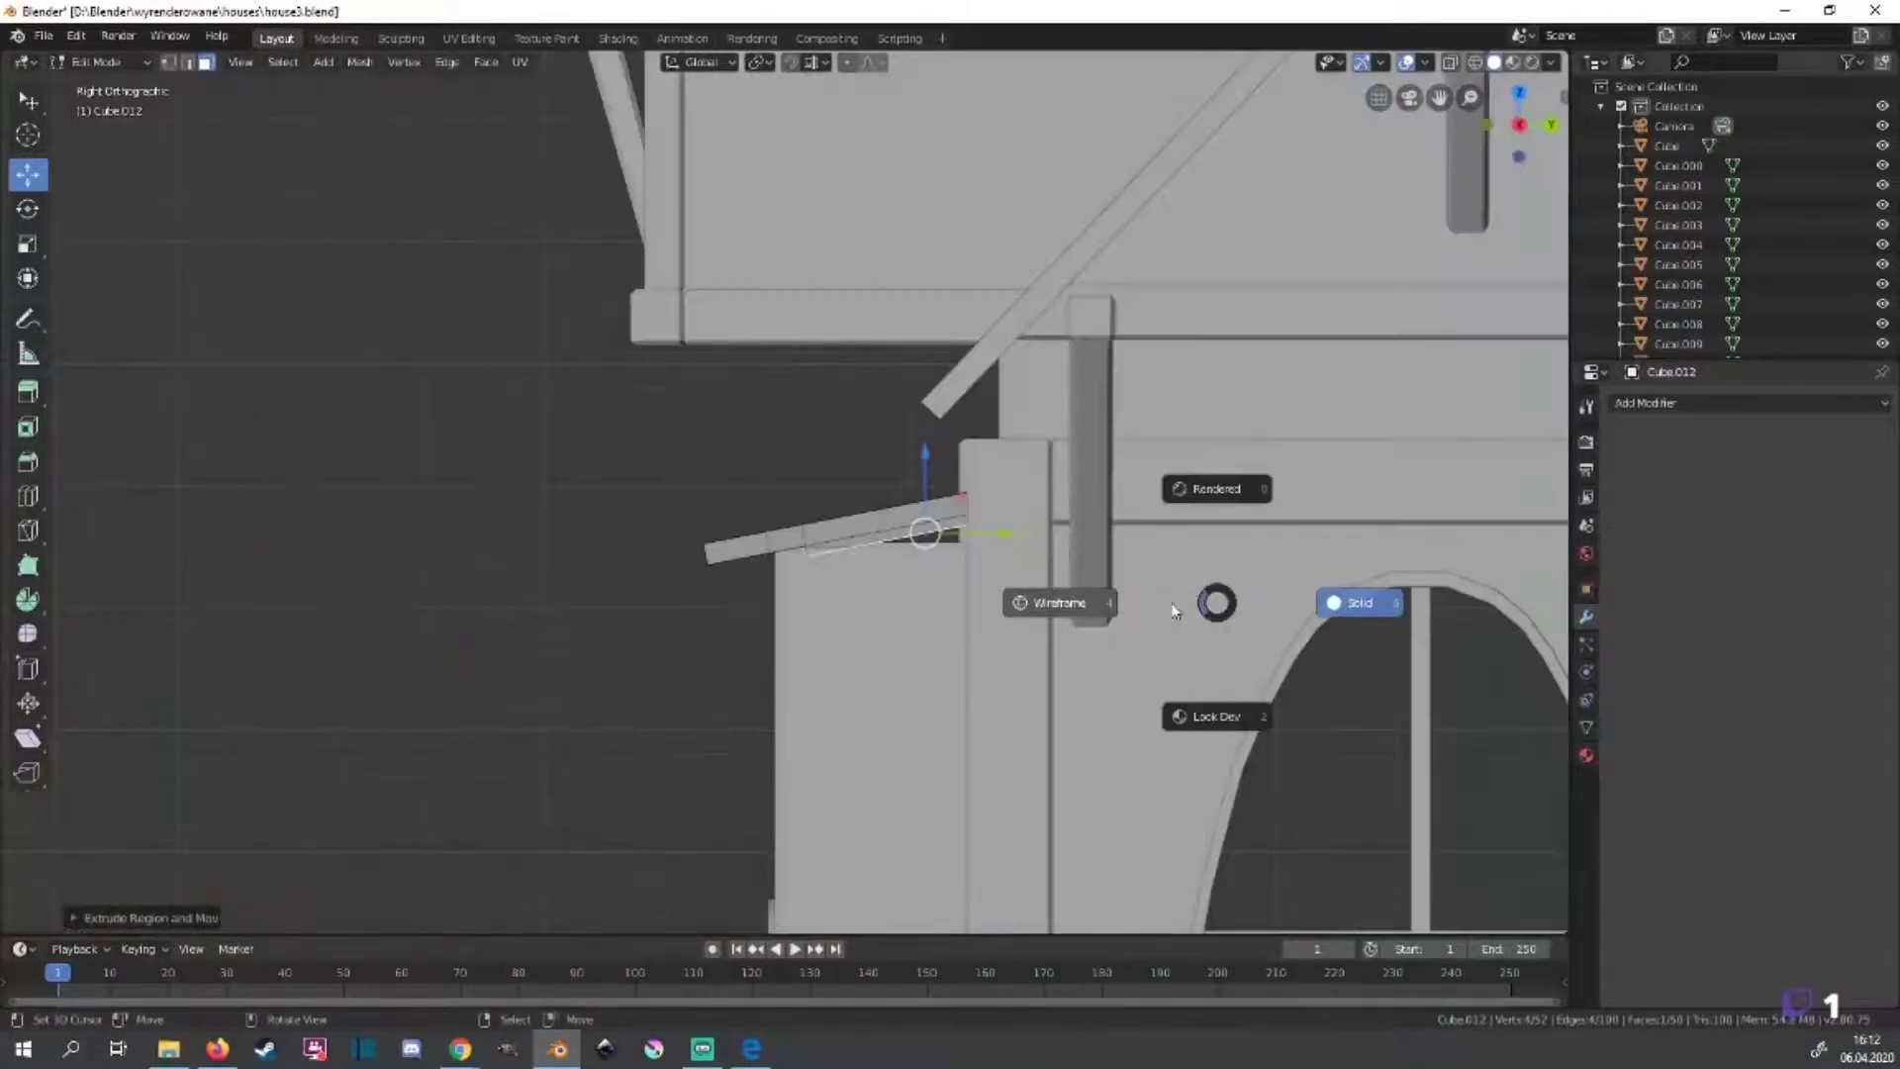
left_click(1156, 679)
scroll(1070, 596, "up", 4)
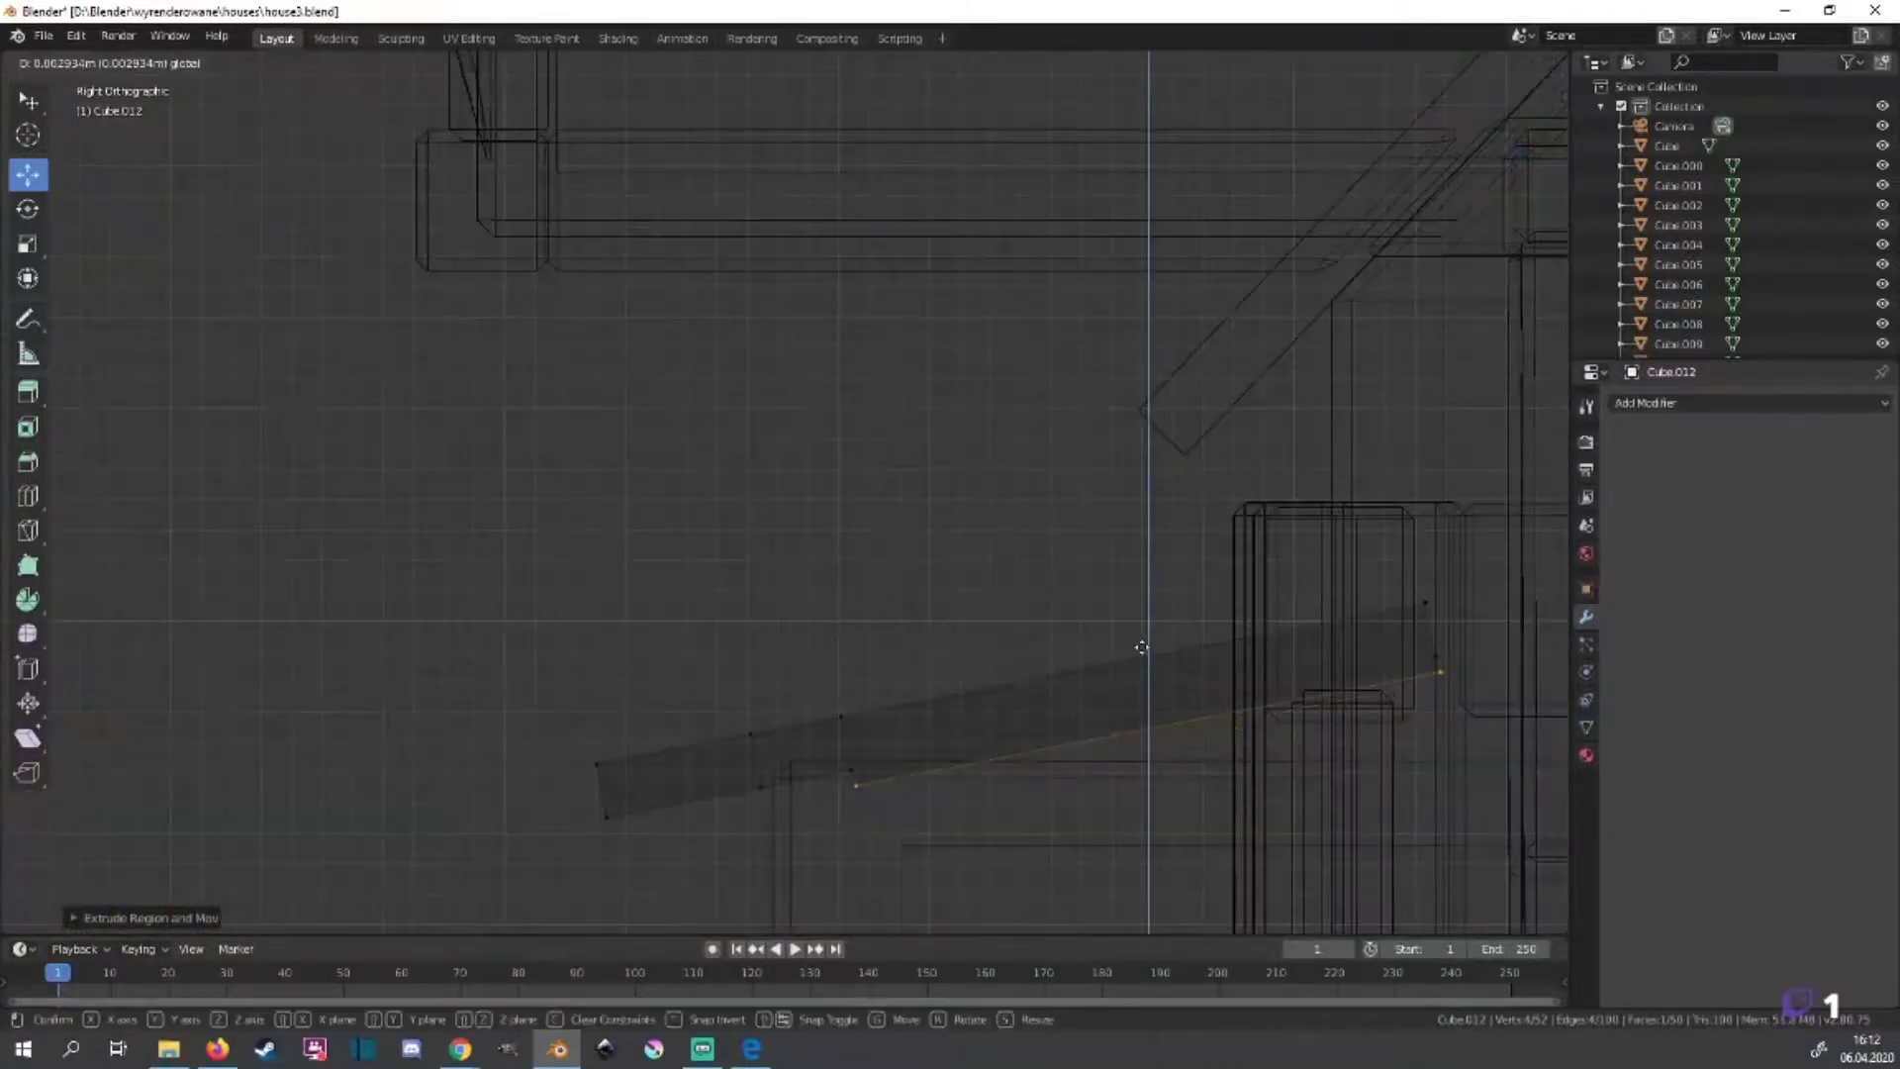
left_click_drag(1484, 583, 1158, 707)
left_click_drag(1442, 616, 1419, 643)
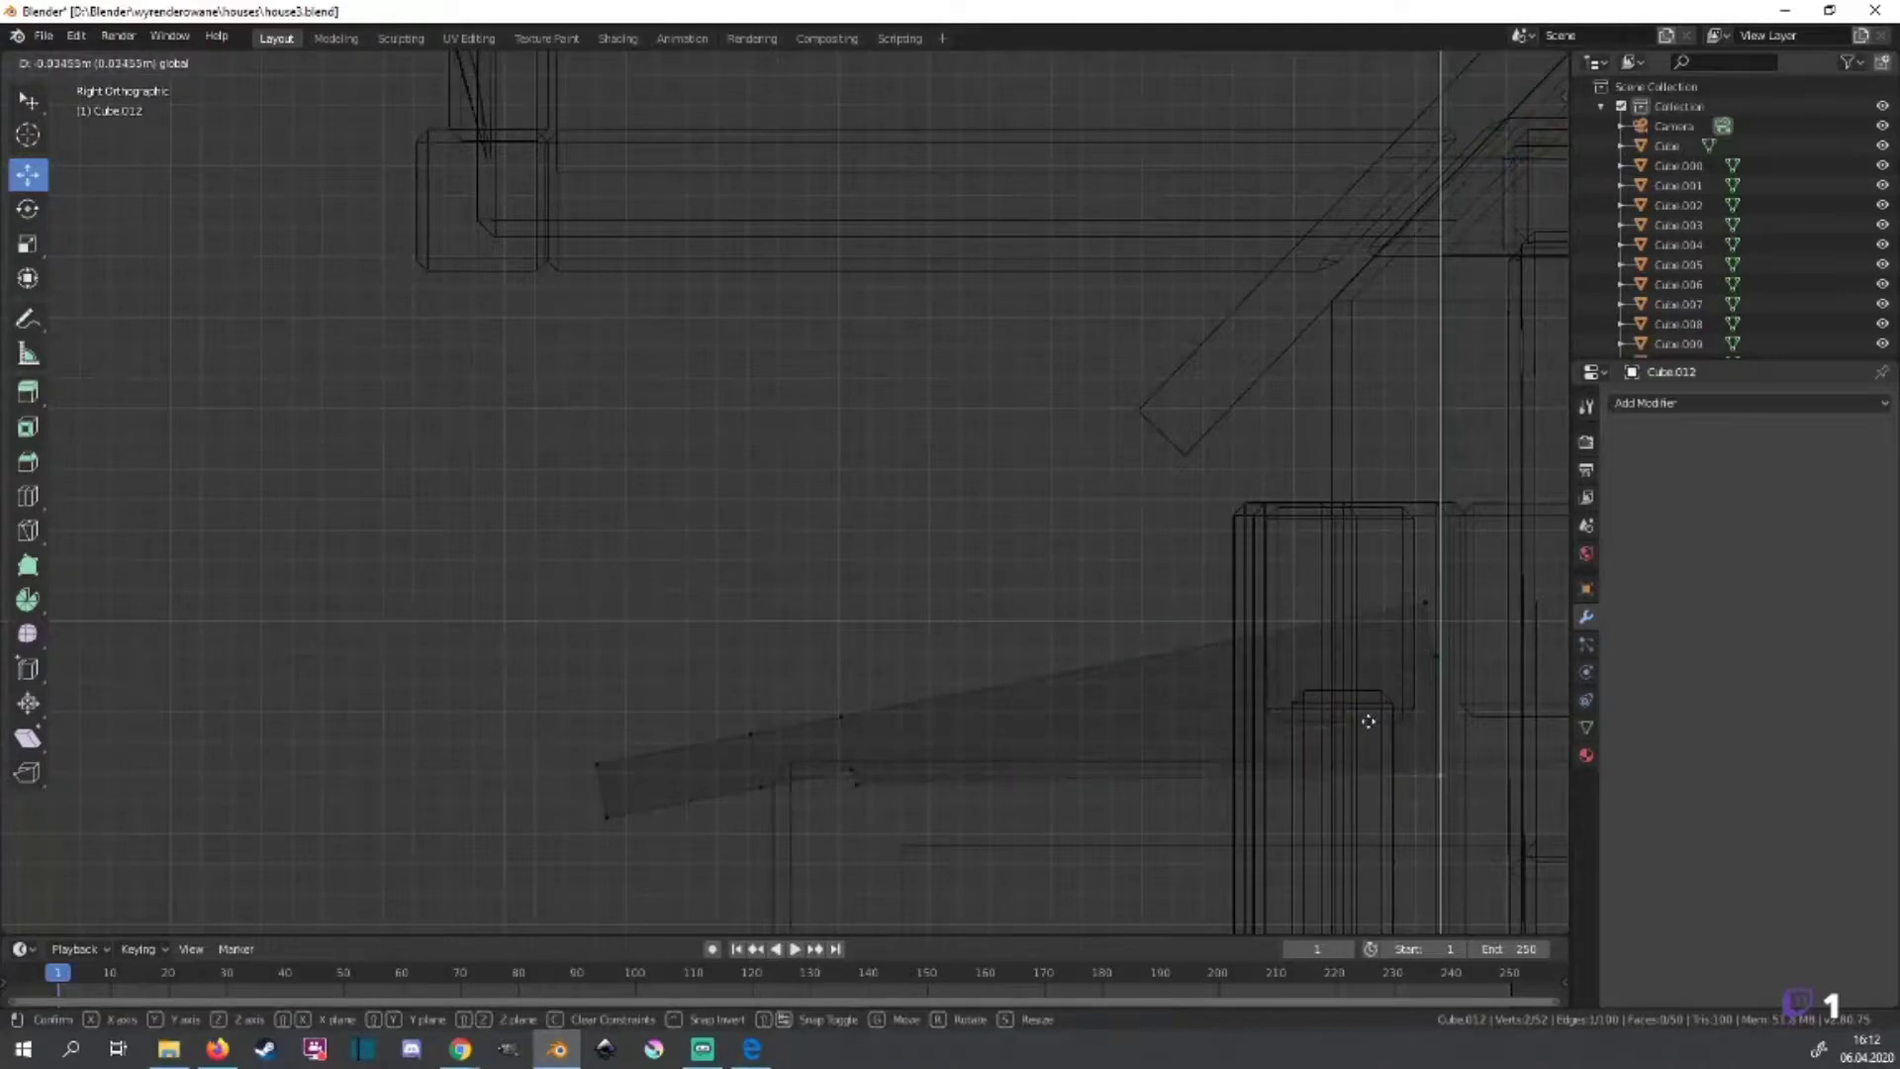
left_click_drag(1368, 722, 1369, 722)
Return to solid shading and inspect the ledge from several angles.
key("z")
left_click(1505, 726)
middle_click_drag(1505, 725, 1039, 767)
scroll(900, 757, "up", 4)
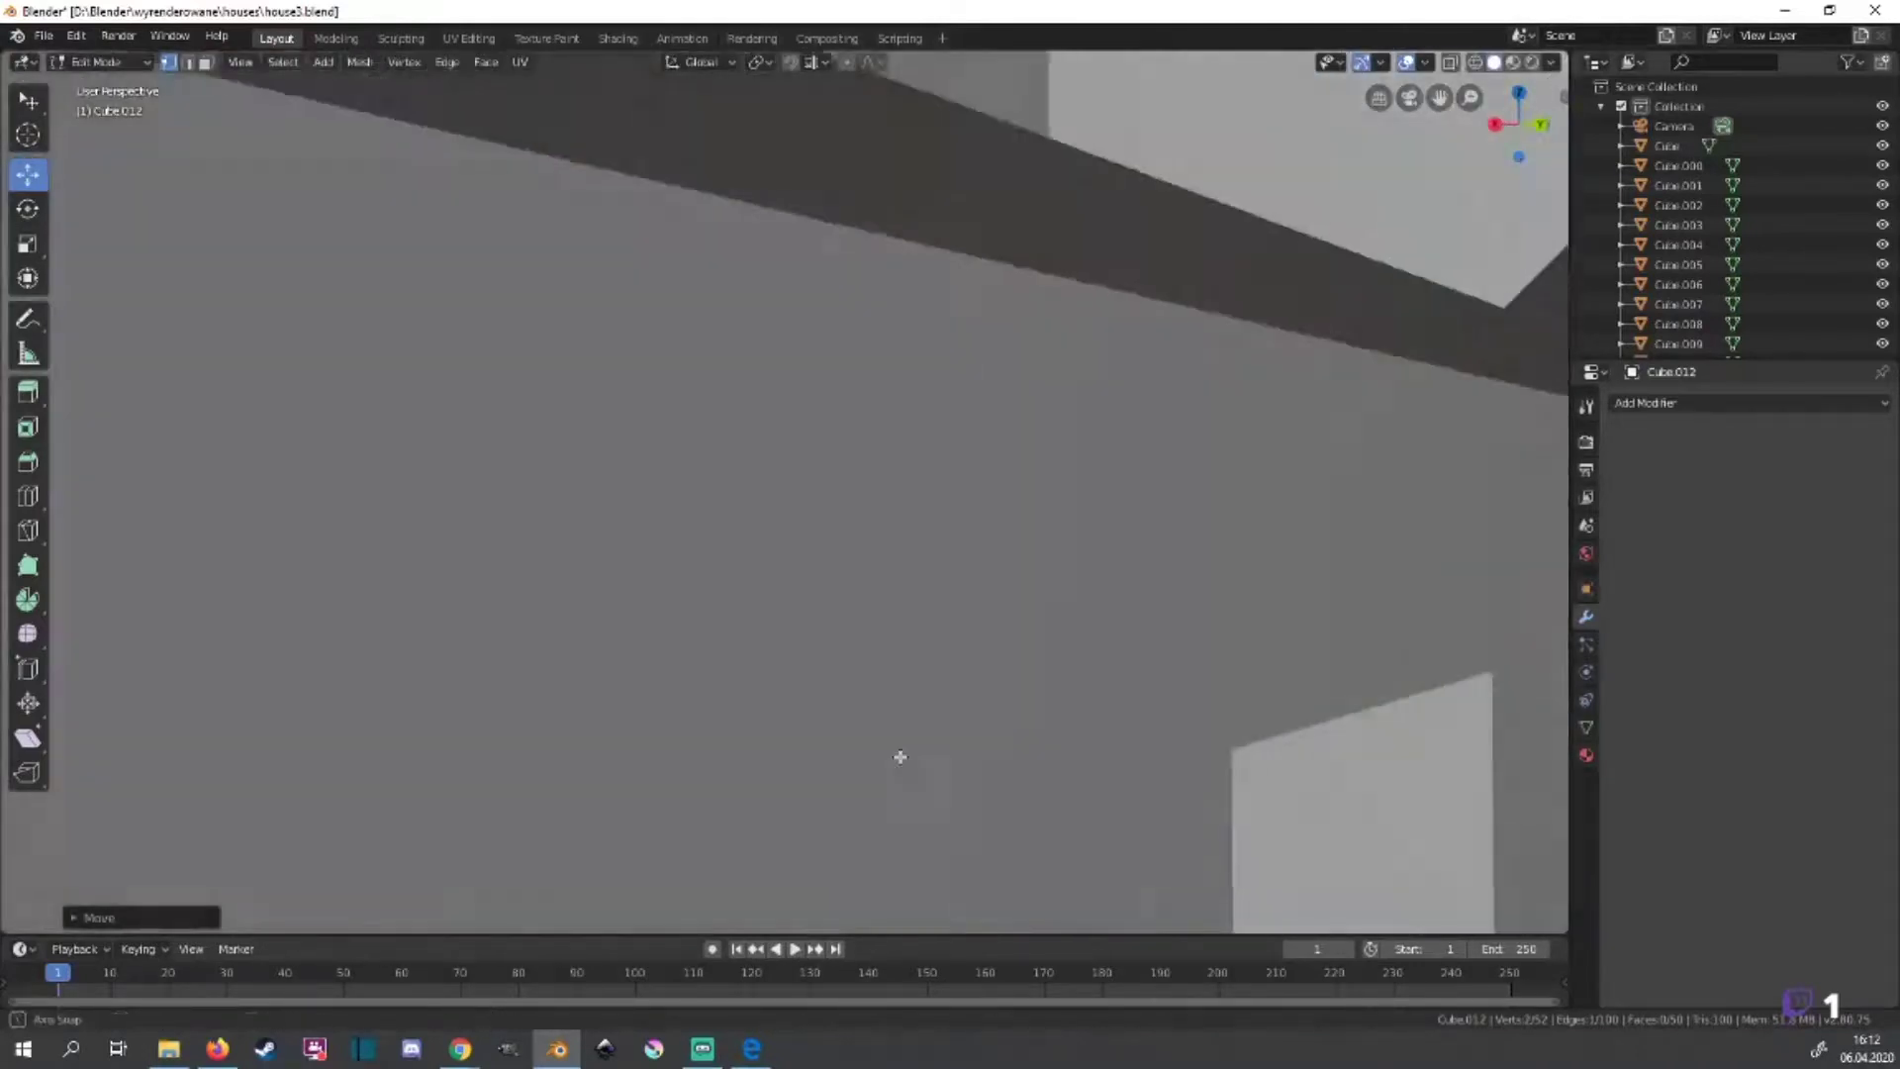
scroll(900, 757, "down", 5)
middle_click_drag(899, 757, 975, 794)
scroll(940, 792, "up", 3)
scroll(968, 827, "up", 3)
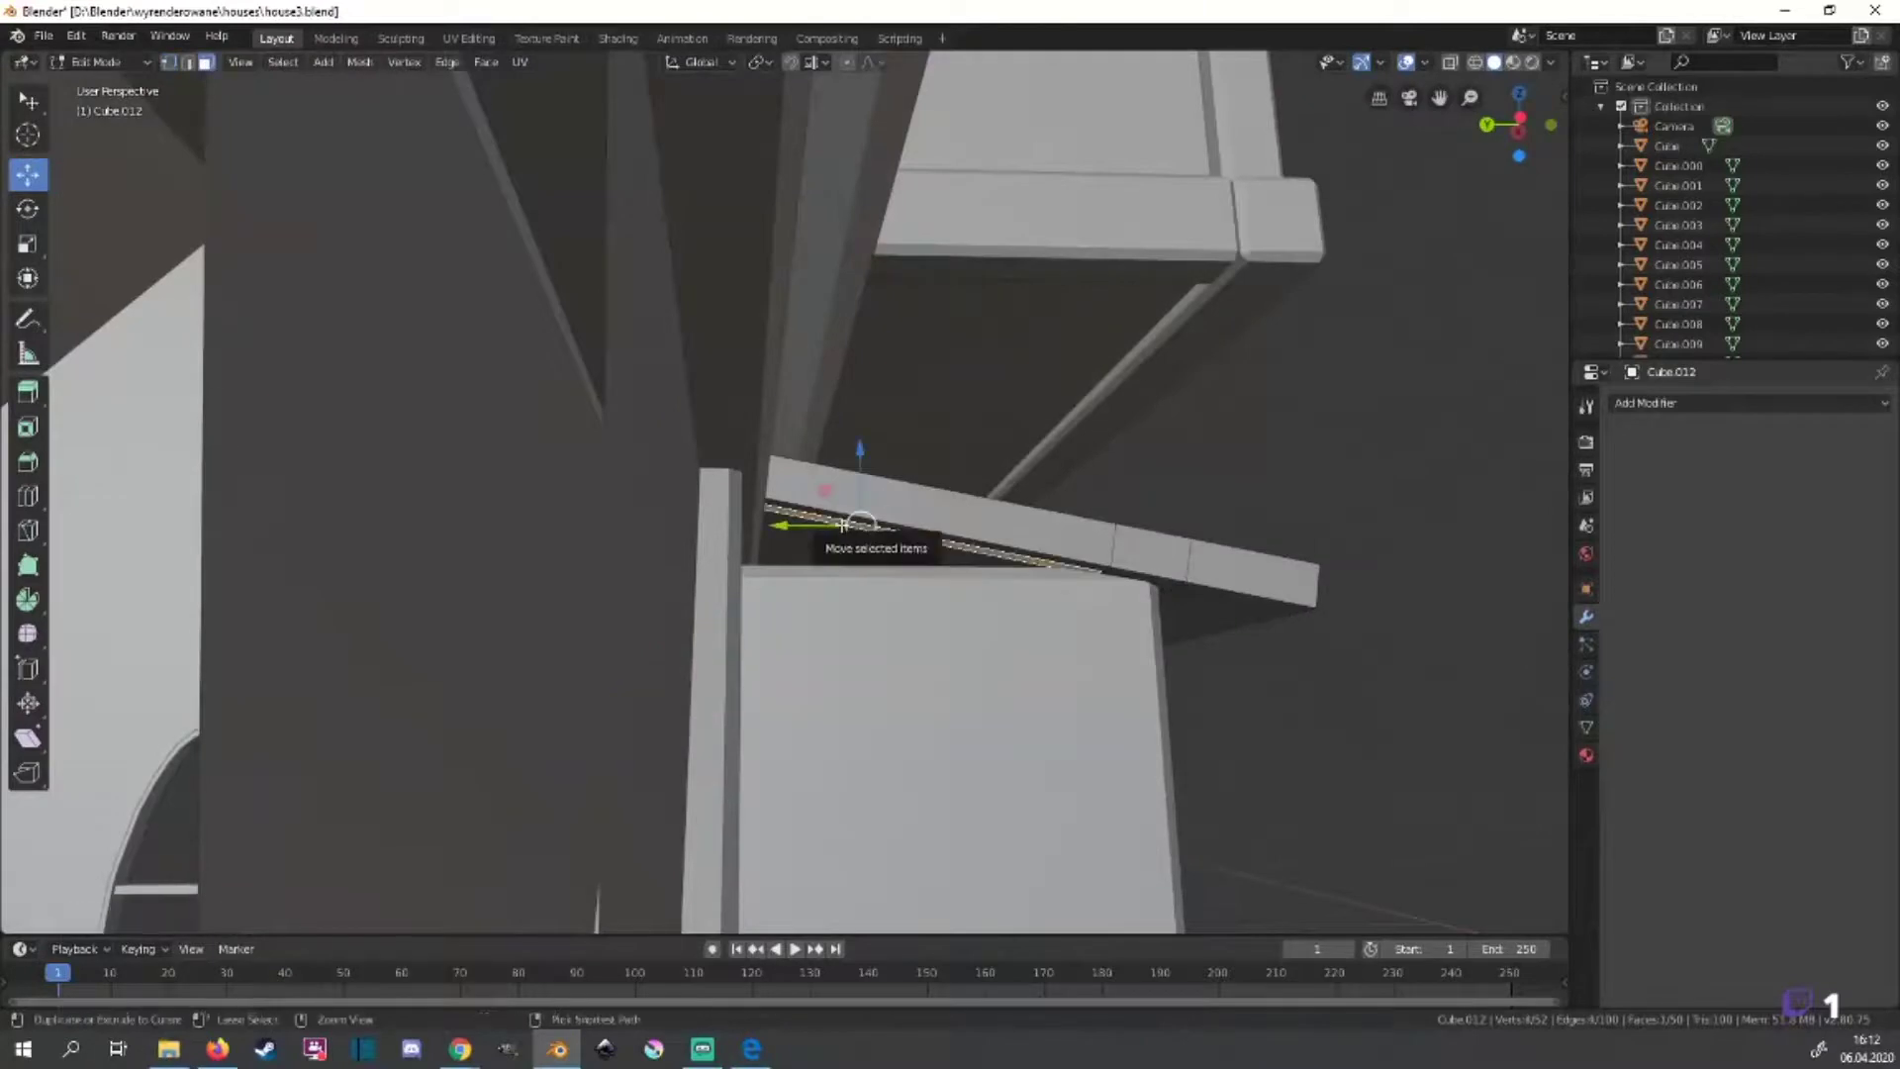
middle_click_drag(843, 525, 793, 768, "alt")
scroll(848, 700, "up", 2)
Extrude the ledge again and drop its left end edge vertically in wireframe.
key("shift+z")
key("e")
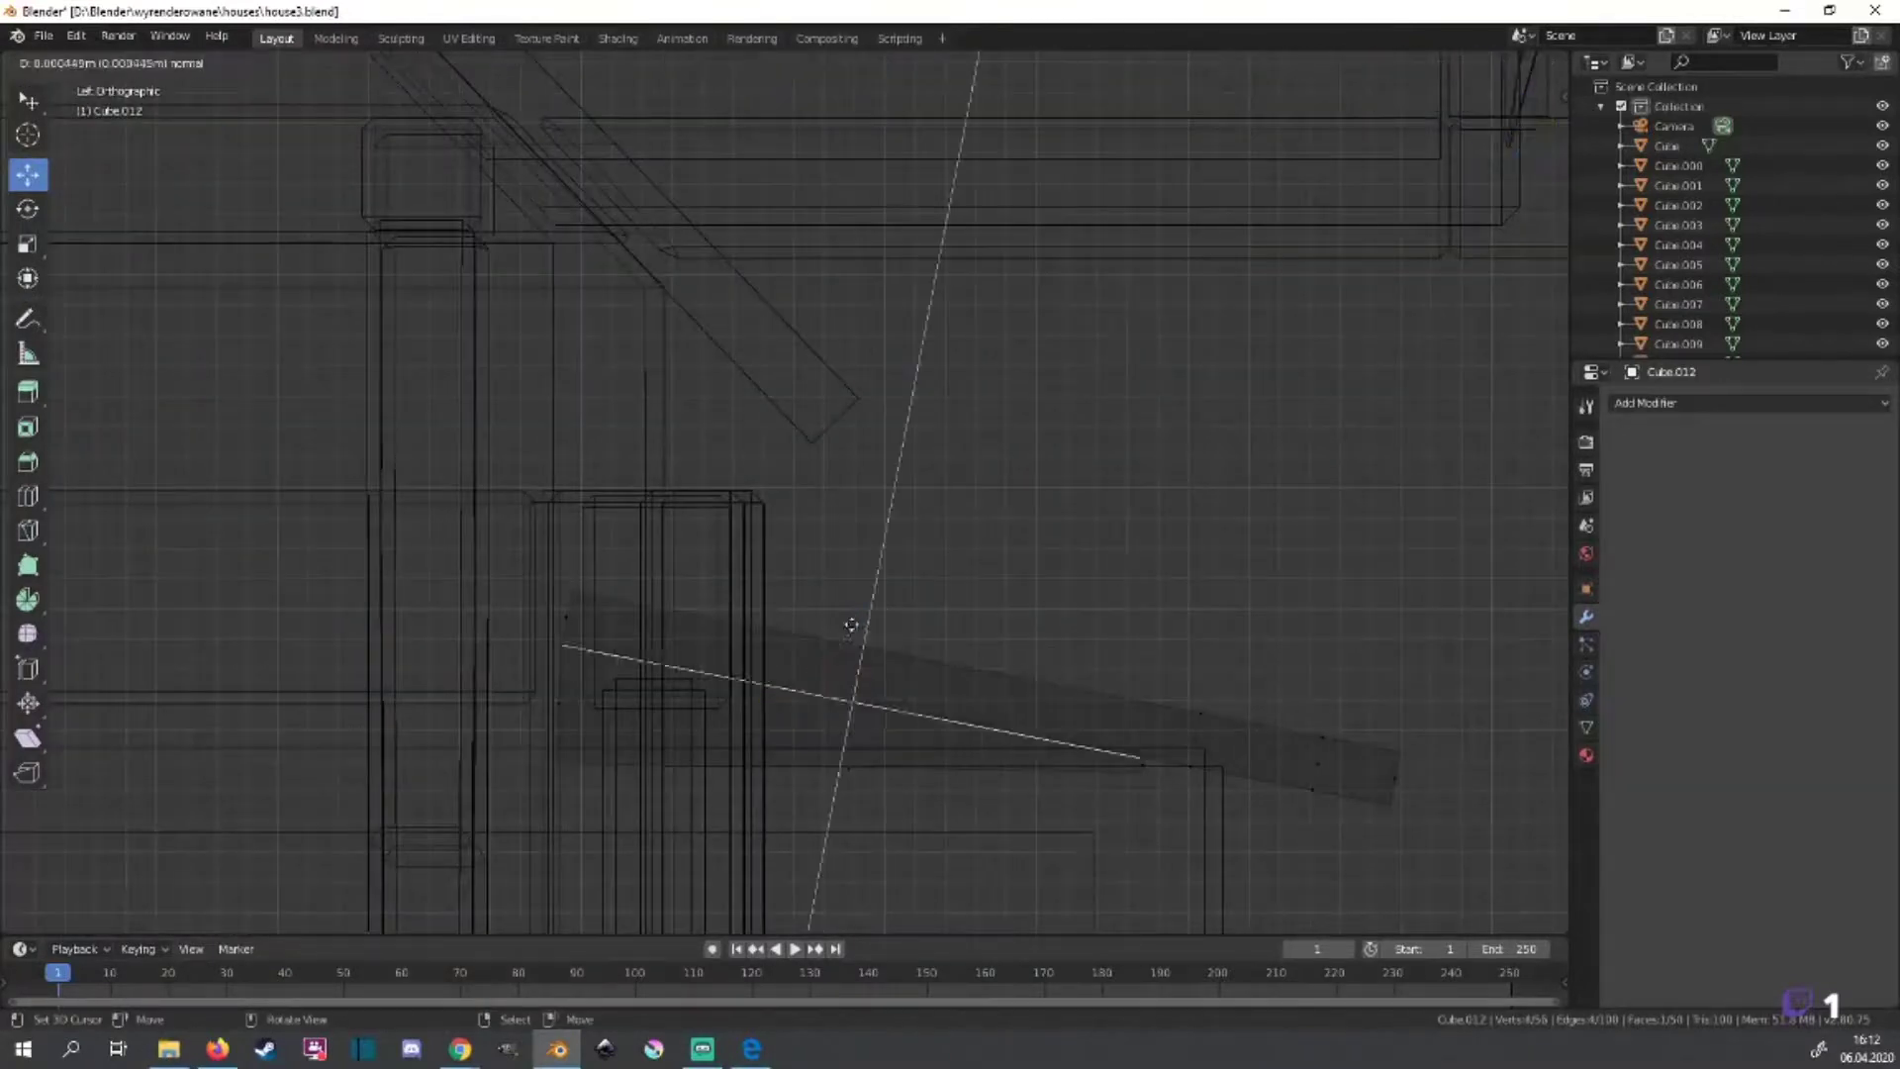
left_click(843, 633)
left_click(562, 673)
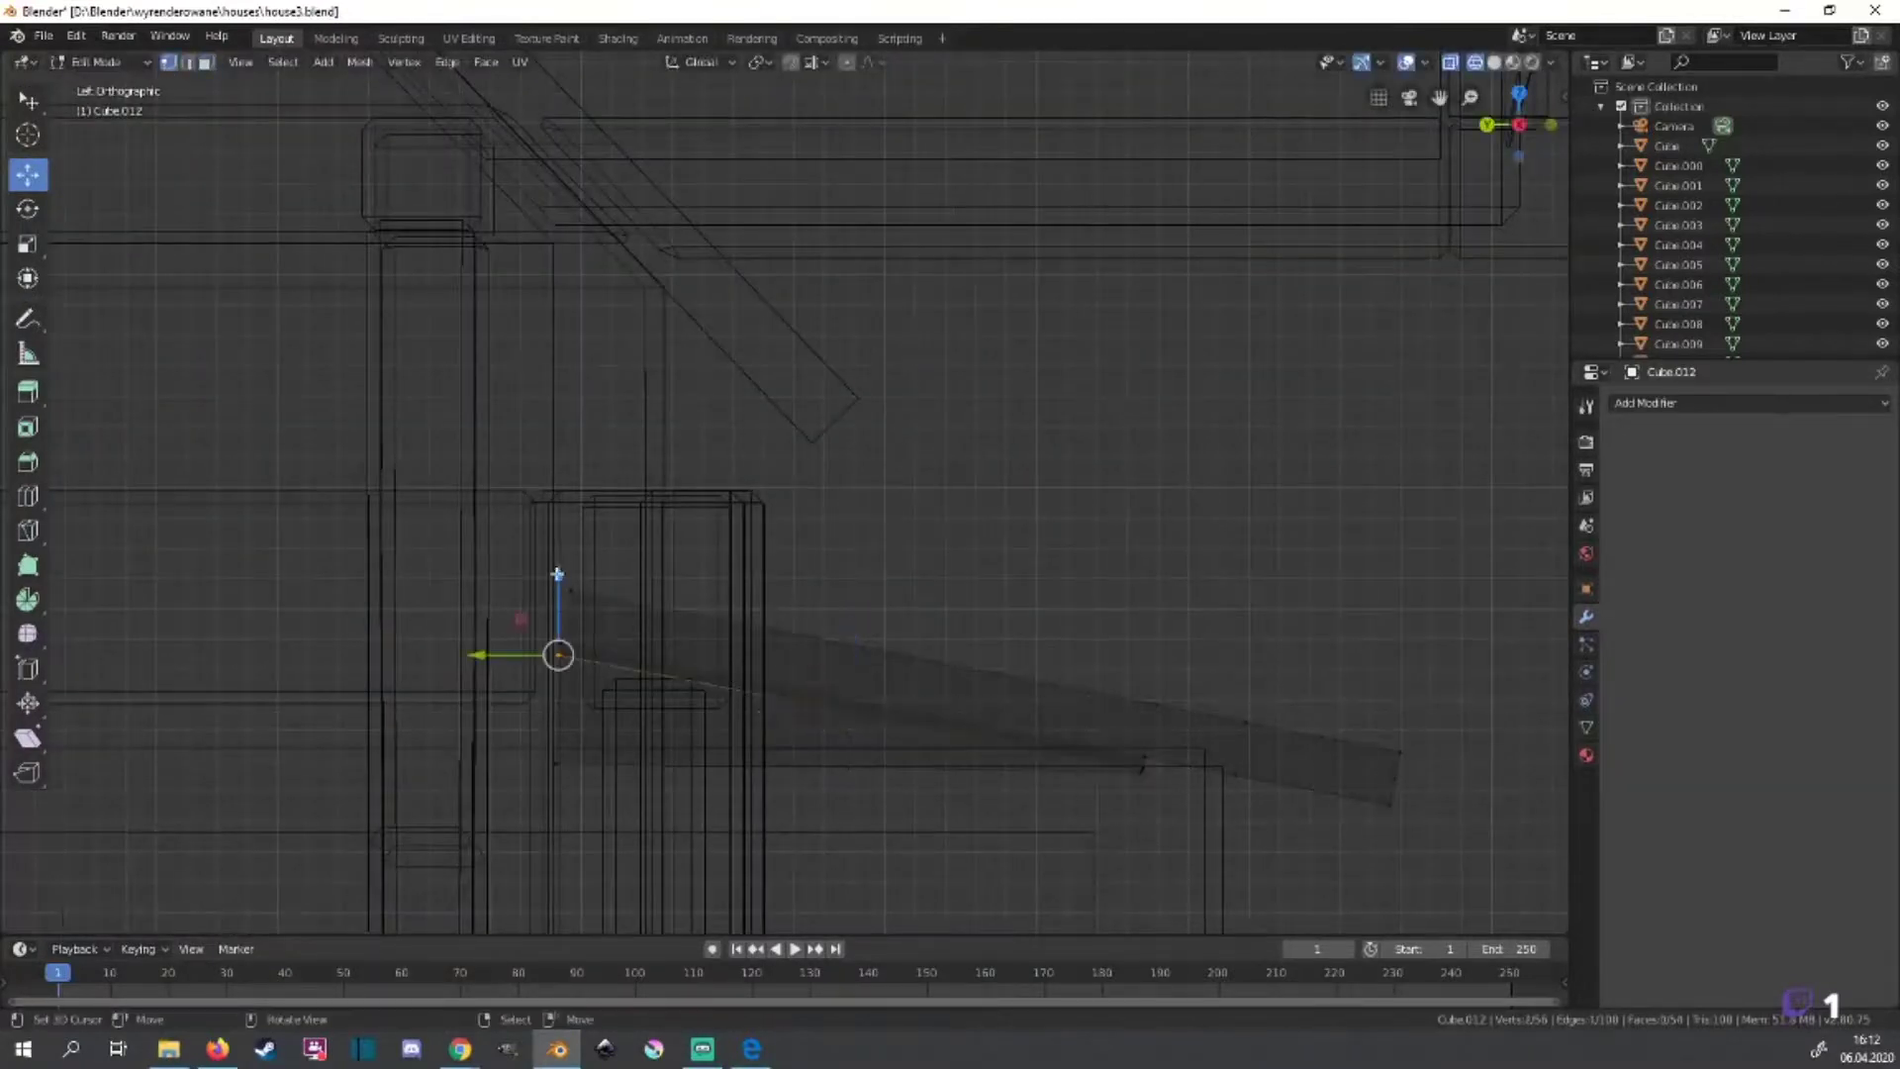
key("g")
key("z")
left_click(566, 681)
key("shift+z")
Reposition a face on the ledge's underside, then select all and exit to Object Mode.
middle_click_drag(1260, 792, 894, 678)
scroll(877, 806, "up", 5)
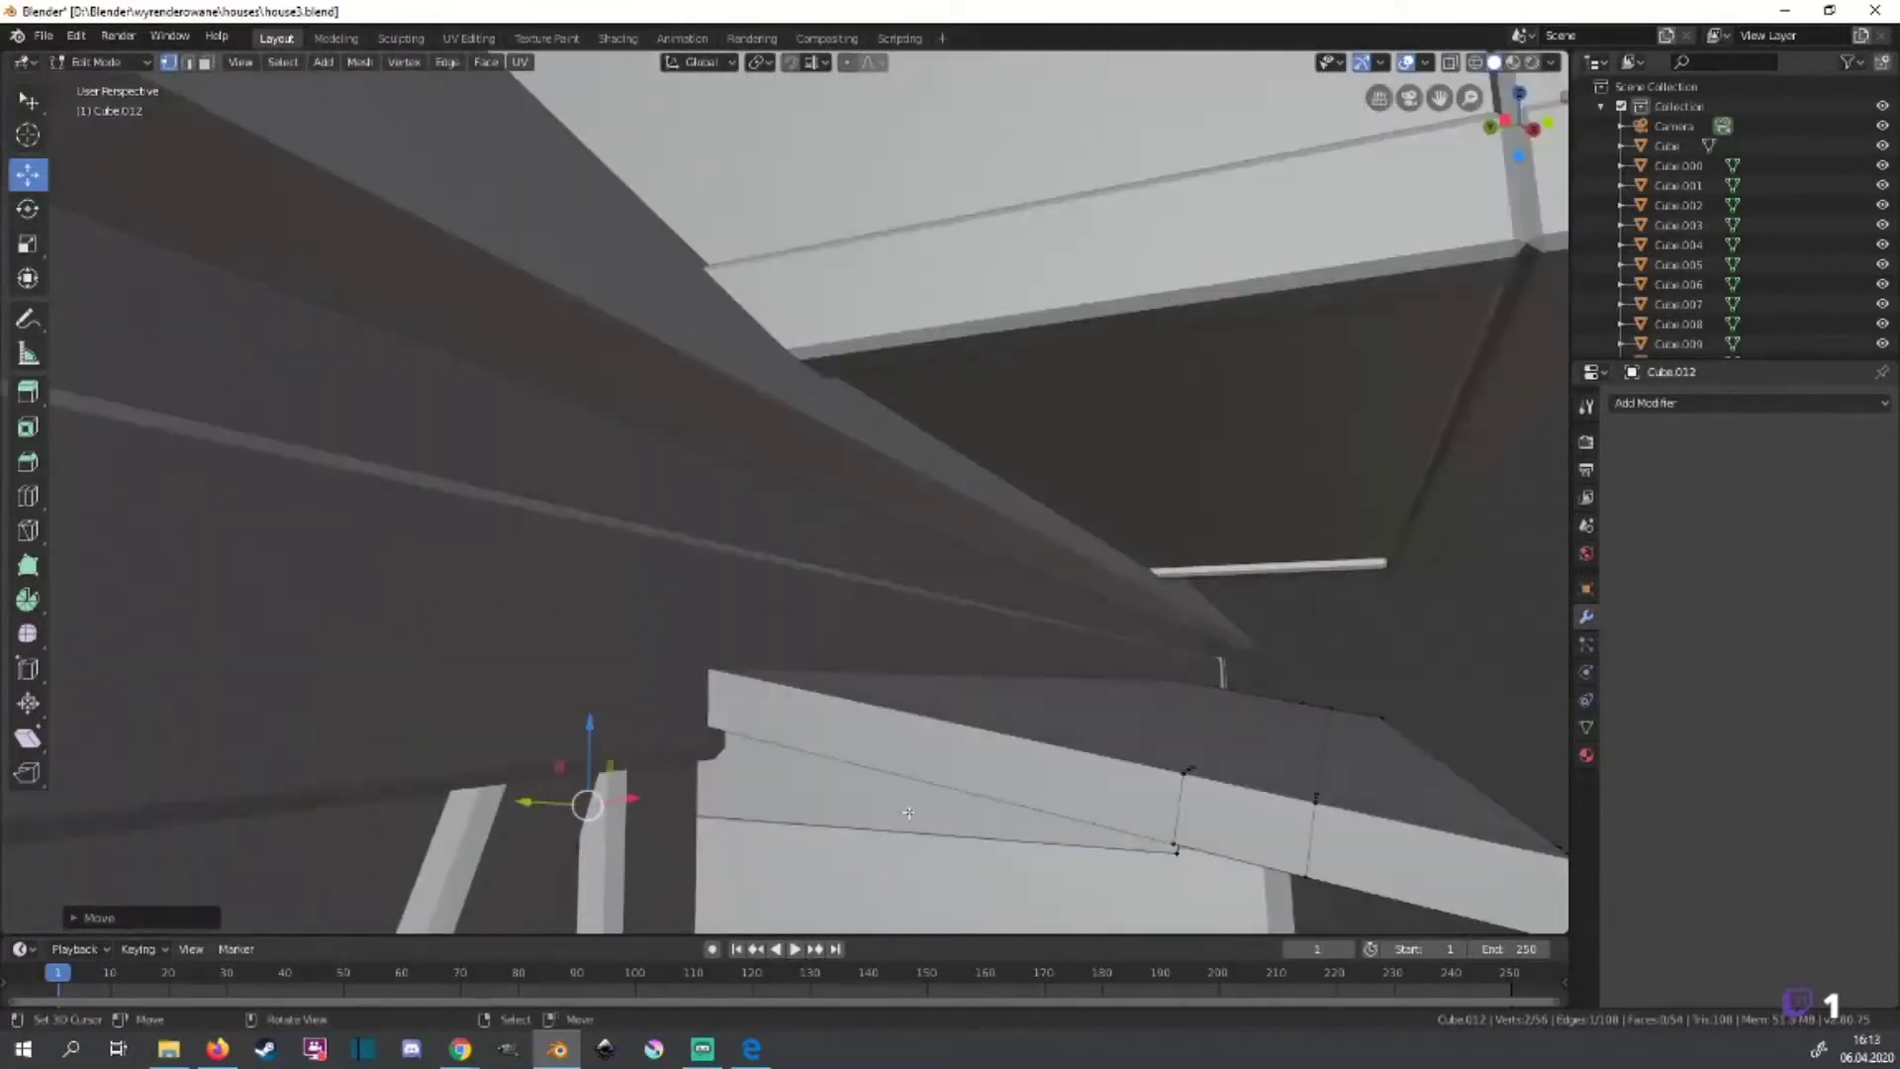
left_click(872, 780)
key("g")
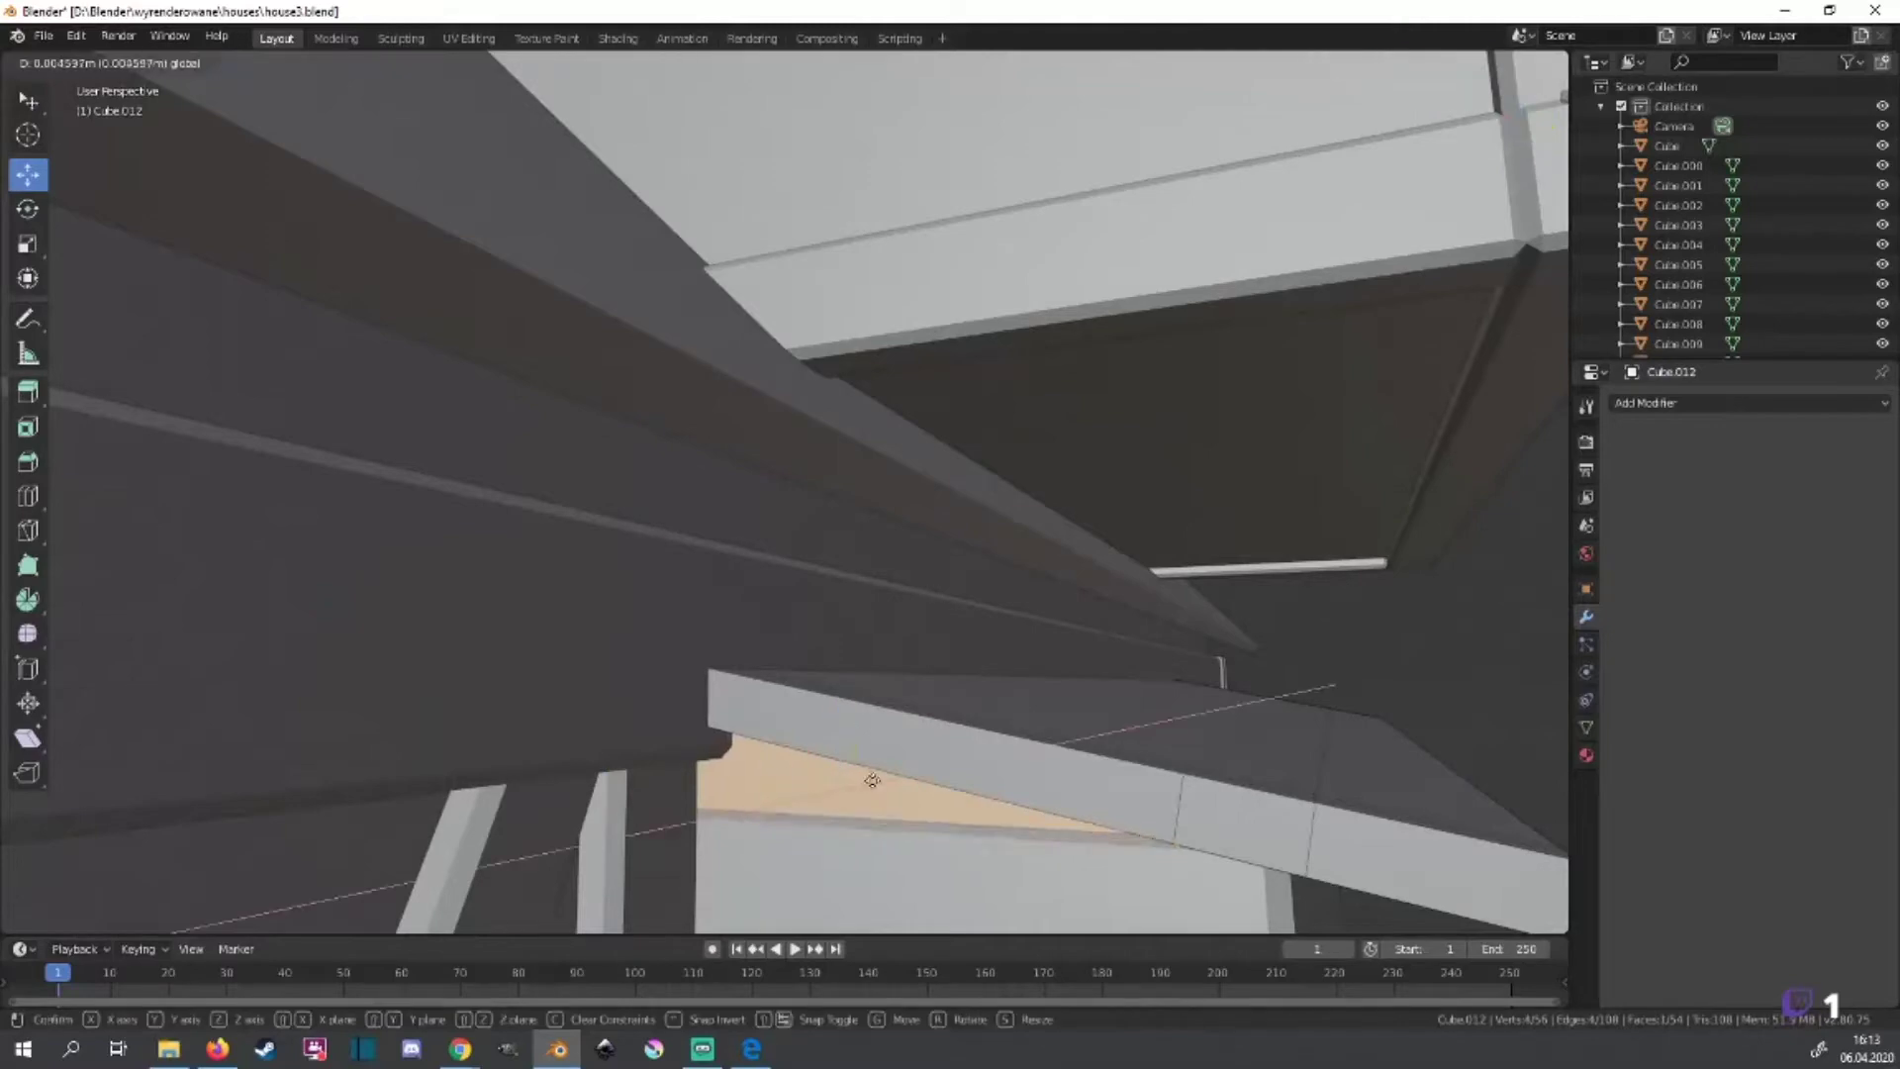
left_click(876, 783)
scroll(875, 784, "down", 5)
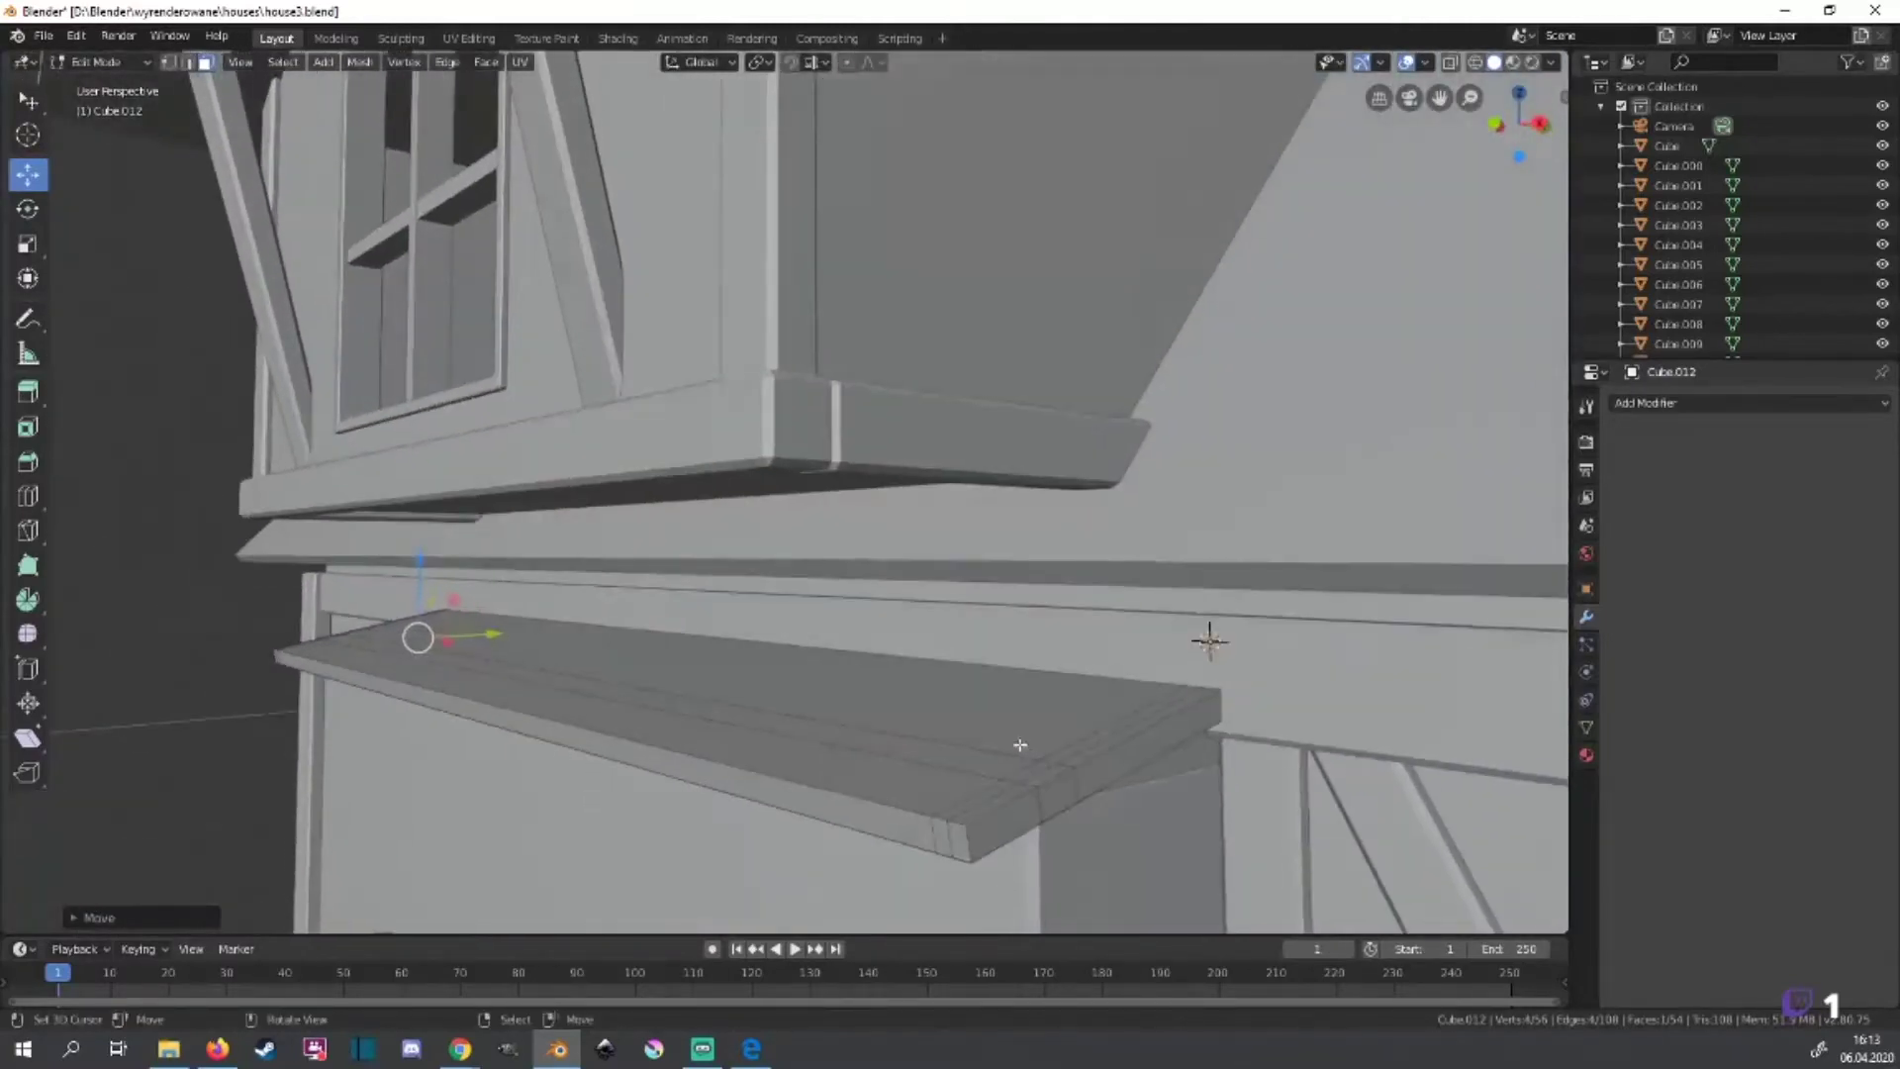
scroll(920, 760, "up", 1)
key("a")
key("Tab")
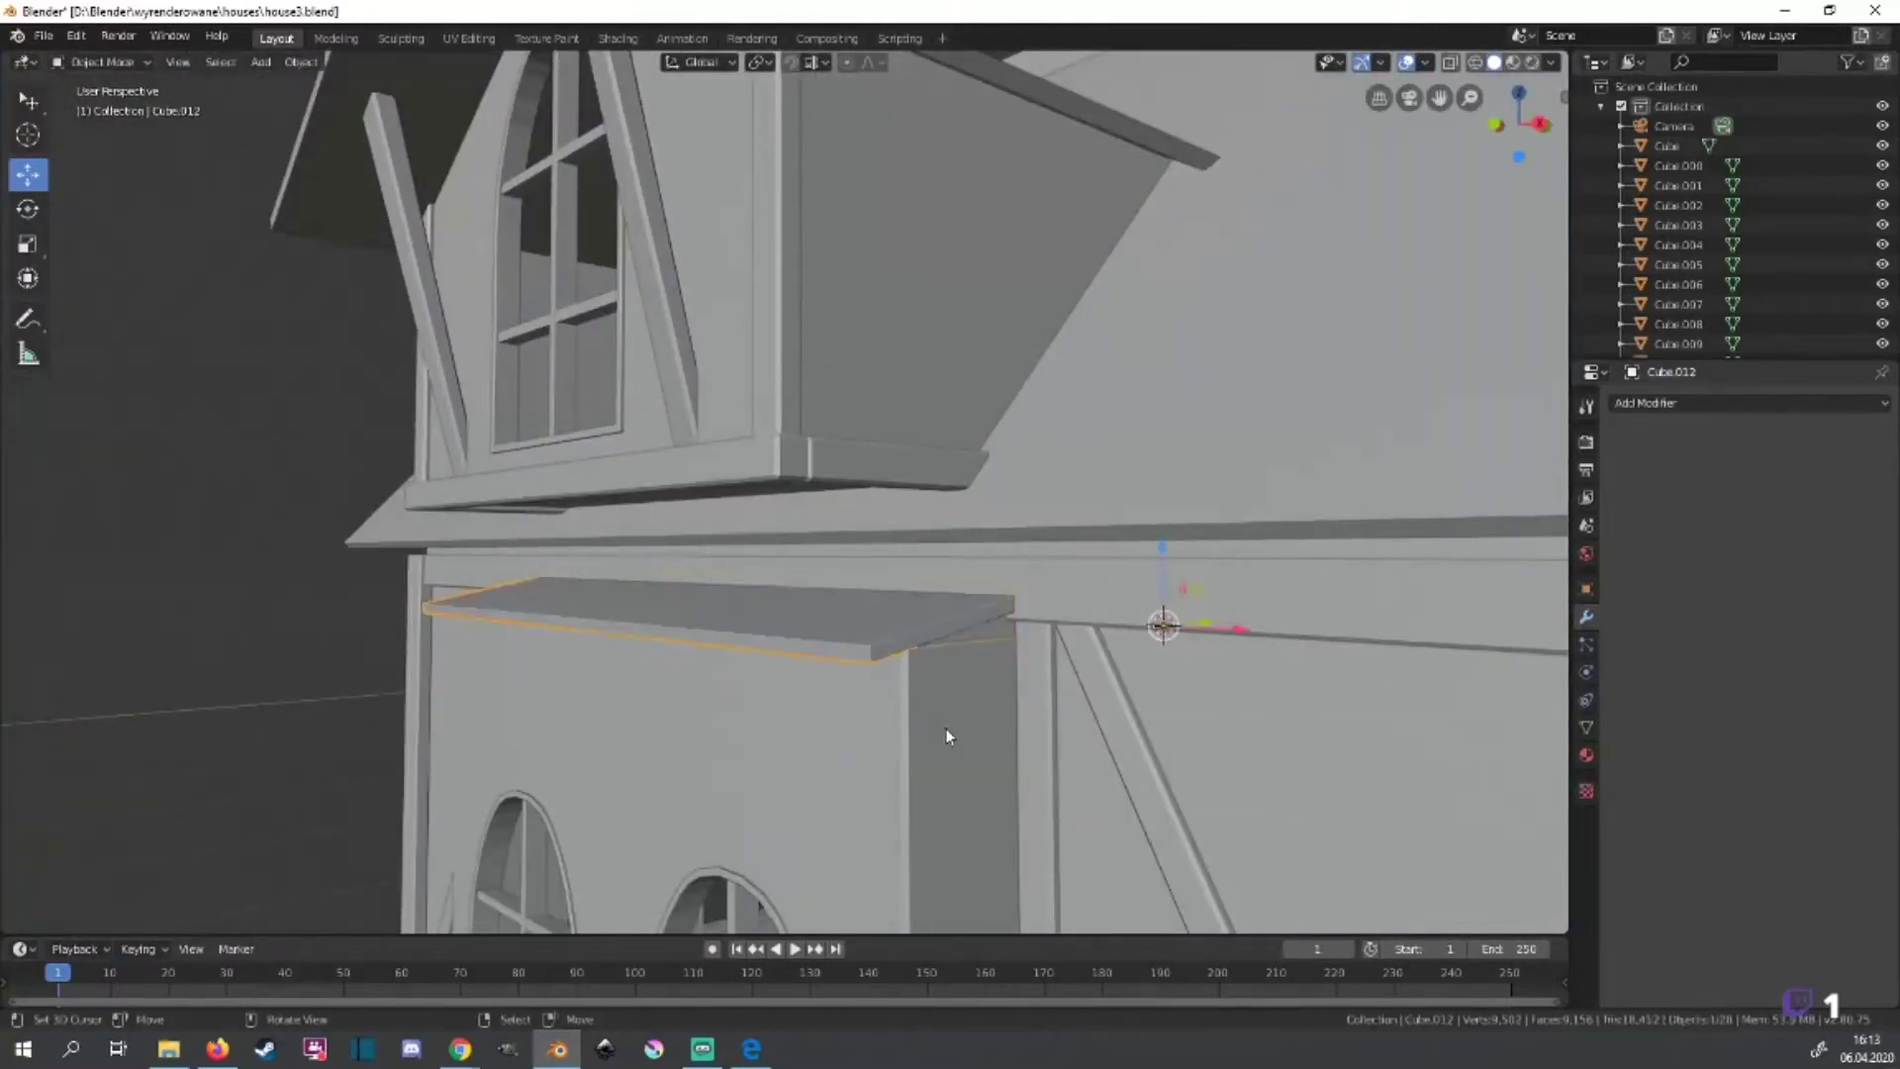